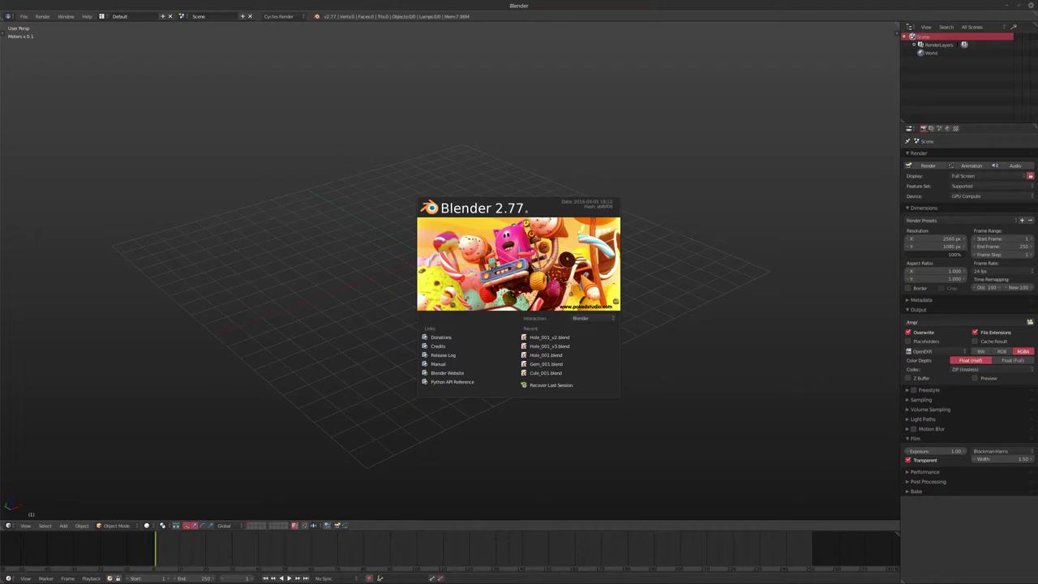
Step: Close the splash screen and look at the available export formats
left_click(672, 342)
middle_click_drag(599, 288, 476, 311)
left_click(23, 16)
mouse_move(50, 172)
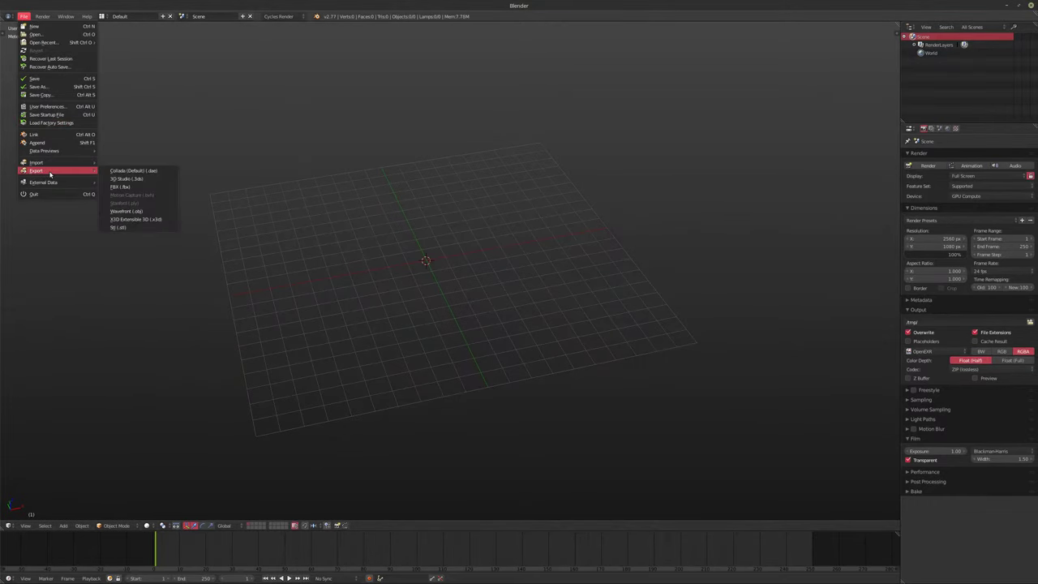
middle_click_drag(387, 157, 405, 252)
Step: Add a cylinder mesh at the origin of the empty scene
key("shift+a")
mouse_move(405, 253)
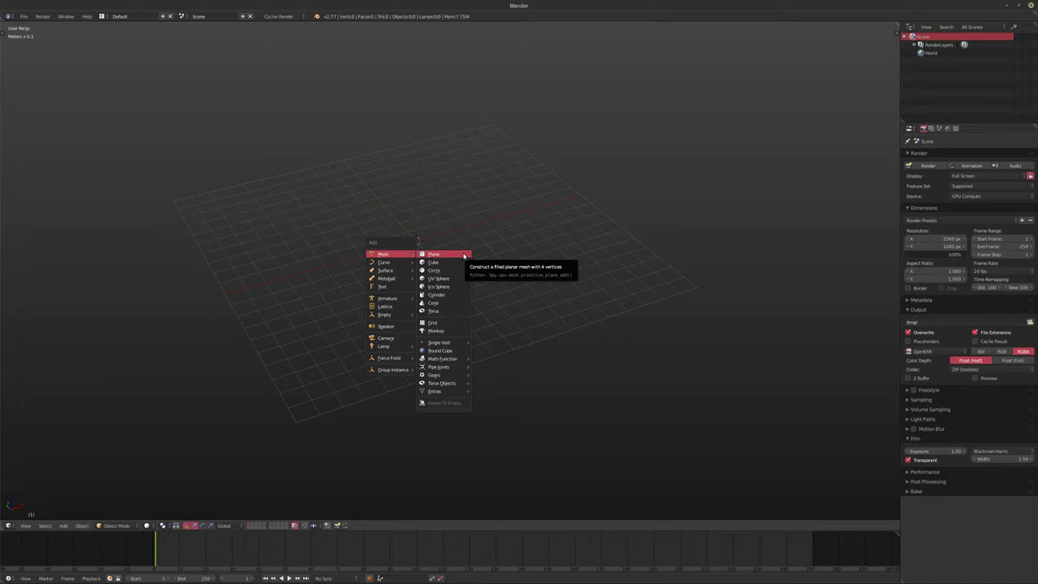
left_click(454, 294)
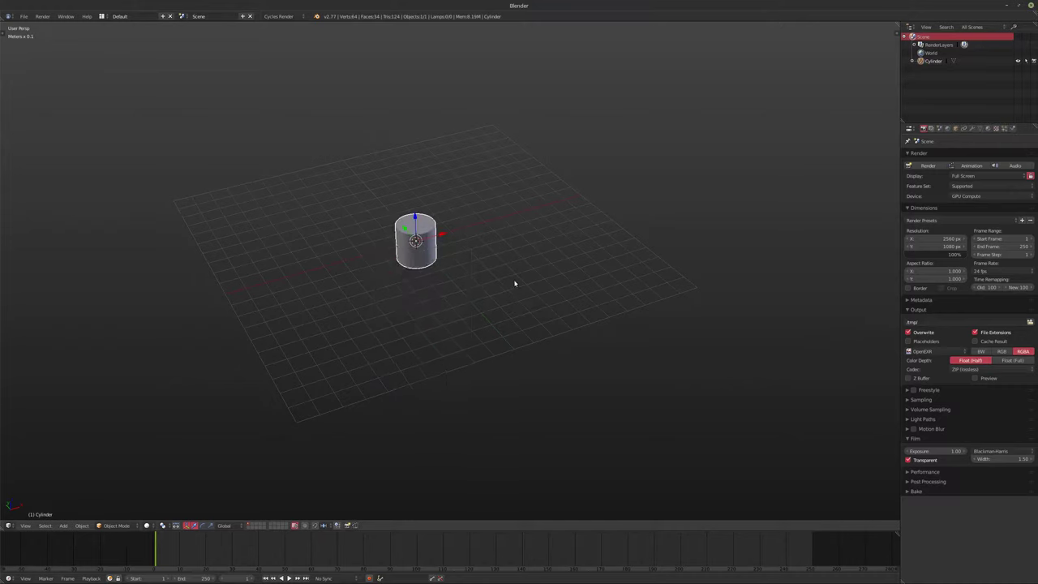
middle_click_drag(501, 274, 499, 306)
Step: Delete the cylinder's top and bottom cap faces, leaving an open tube
key("Tab")
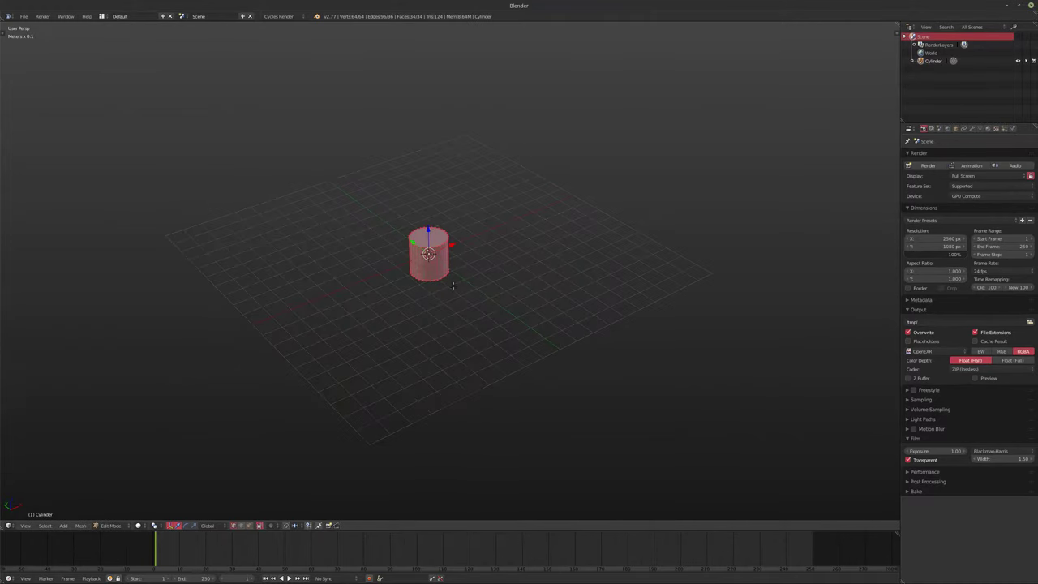
key("ctrl+Tab")
left_click(422, 300)
middle_click_drag(477, 308, 489, 340)
right_click(427, 271, "shift")
key("x")
left_click(467, 363)
key("ctrl+z")
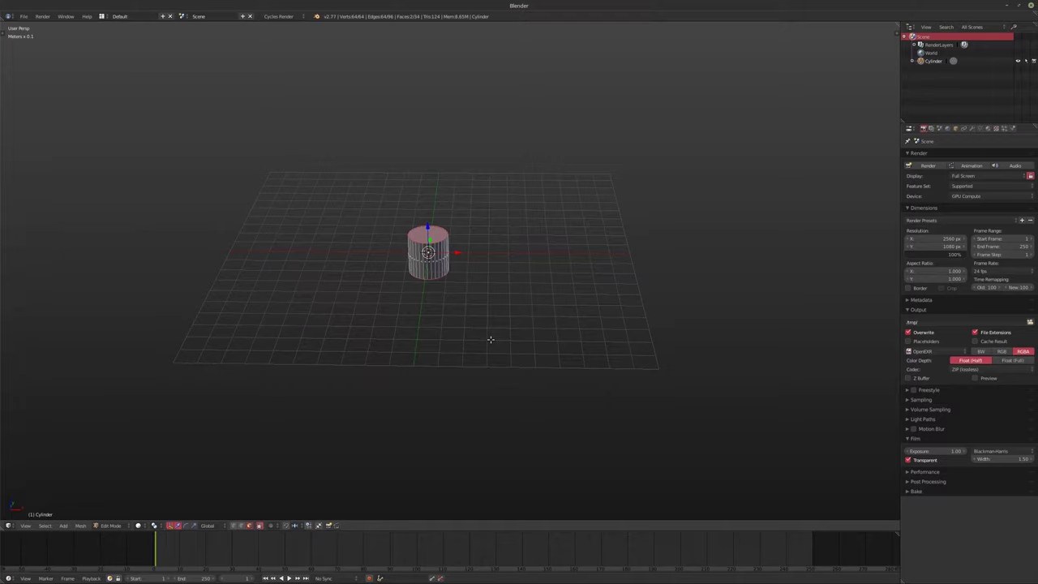
key("x")
left_click(491, 358)
middle_click_drag(495, 347, 467, 331)
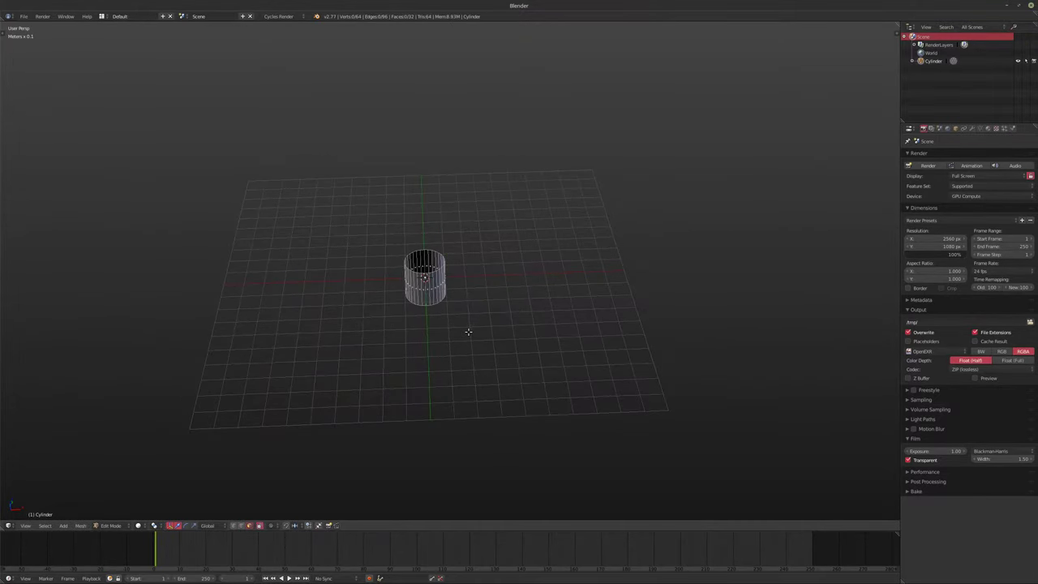
Step: Select all faces of the tube and flip their normals
key("a")
key("w")
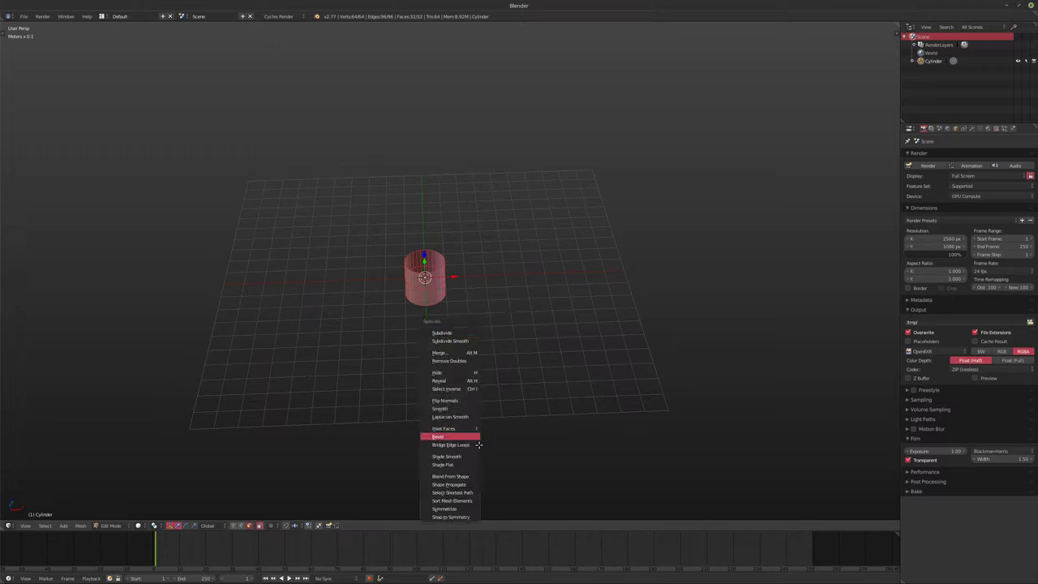
left_click(452, 401)
Step: Scale the tube's geometry by a factor of 10 along the Z axis
middle_click_drag(484, 377, 456, 385, "shift")
scroll(479, 406, "up", 4)
scroll(467, 393, "up", 4)
middle_click_drag(483, 422, 503, 380, "shift")
scroll(482, 433, "down", 8)
type("sz10")
key("Return")
middle_click_drag(502, 379, 527, 419)
scroll(508, 389, "up", 2)
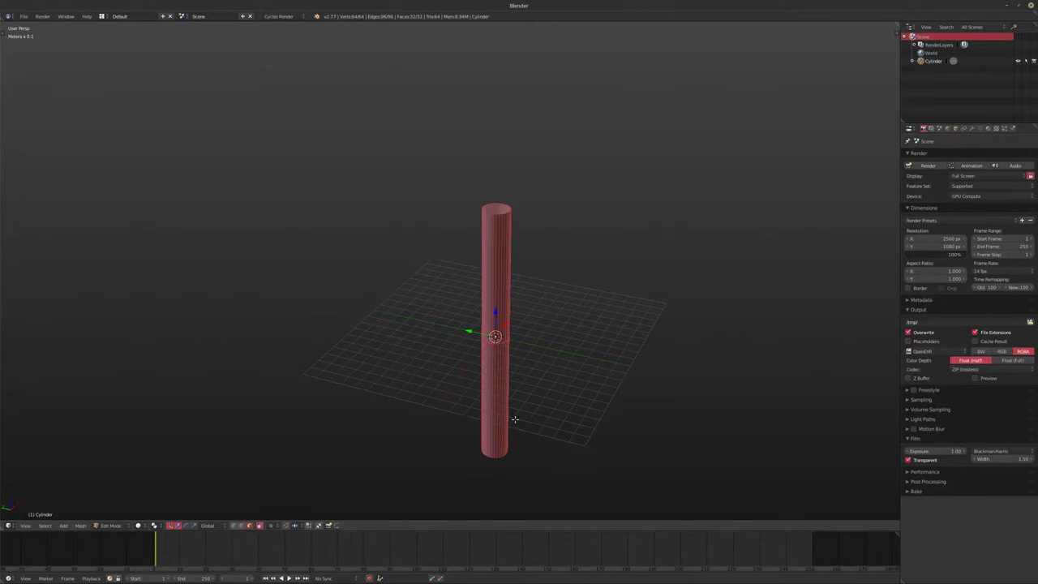
Step: Cut 100 evenly spaced edge loops around the tube along its length
scroll(514, 419, "up", 10)
key("Tab")
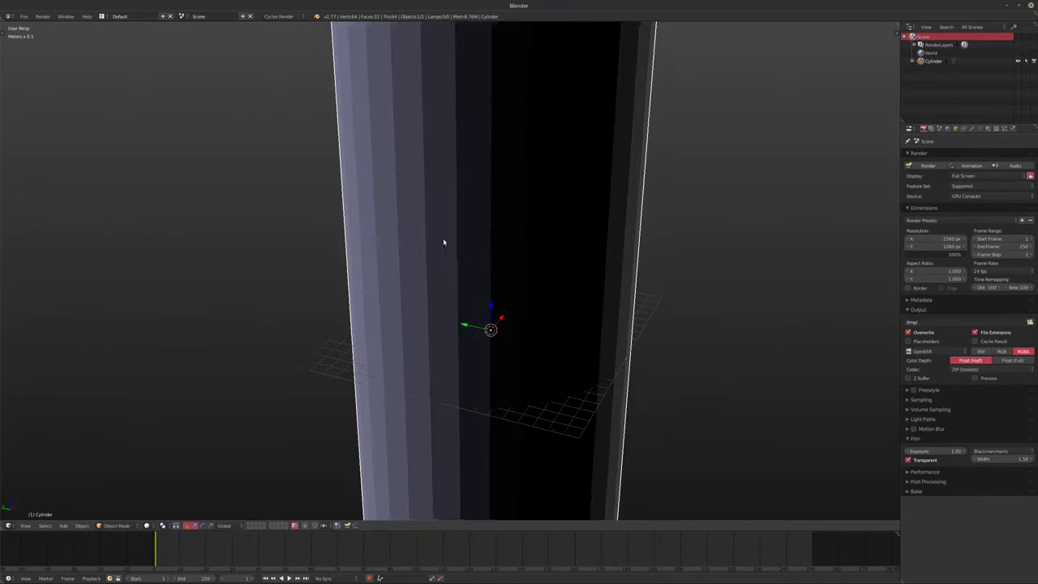
scroll(458, 251, "down", 8)
middle_click_drag(428, 290, 424, 309, "shift")
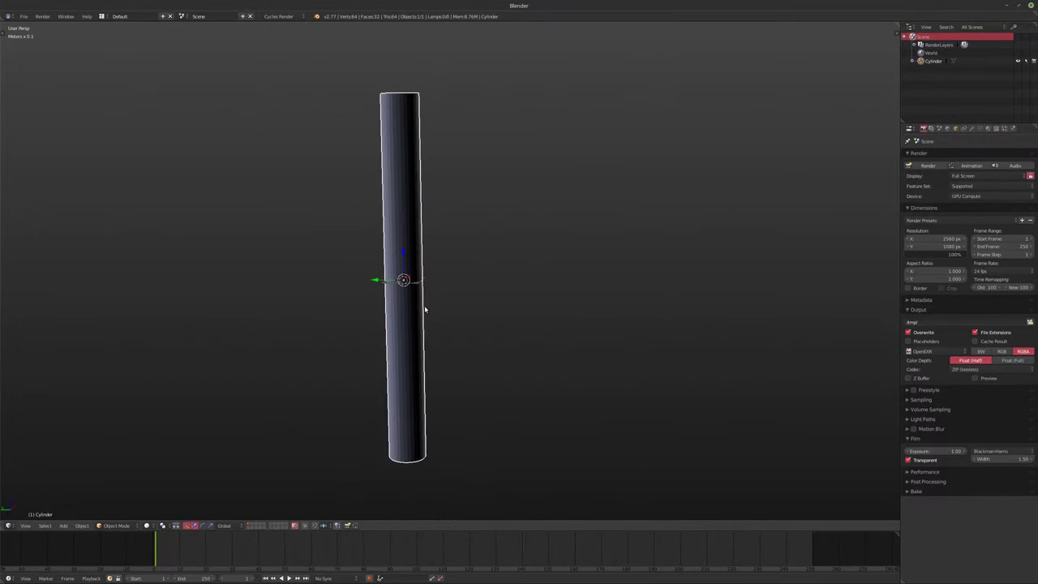
scroll(439, 347, "up", 3)
middle_click_drag(439, 347, 437, 340, "shift")
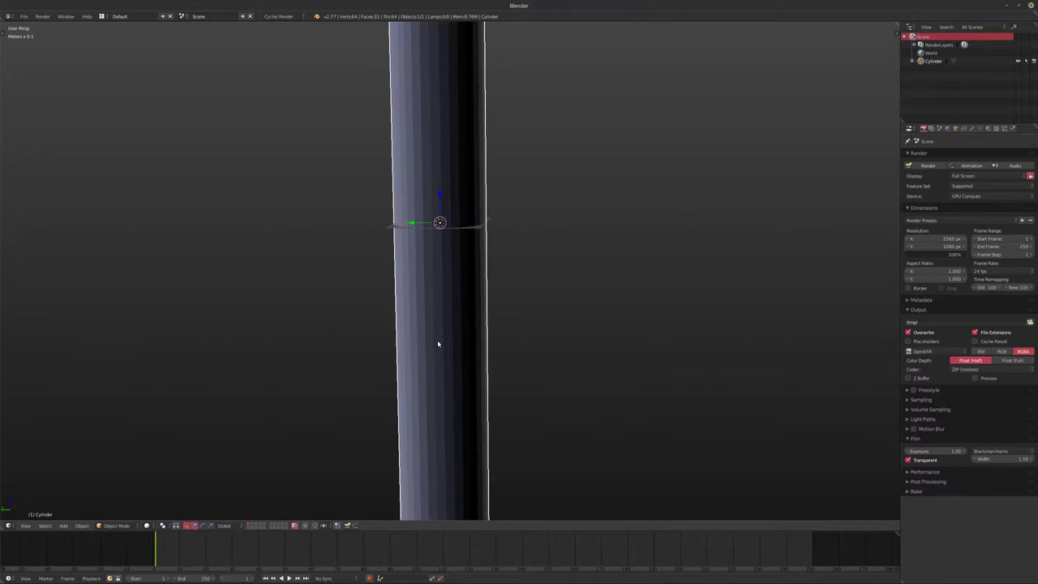
key("Tab")
key("ctrl+r")
scroll(437, 341, "up", 20)
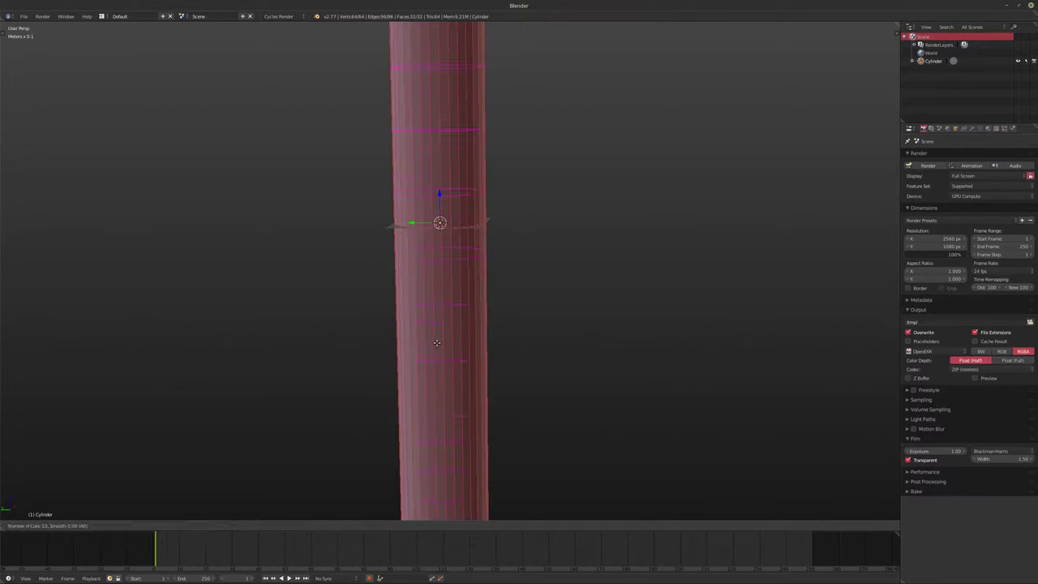
scroll(436, 342, "up", 13)
scroll(436, 342, "up", 20)
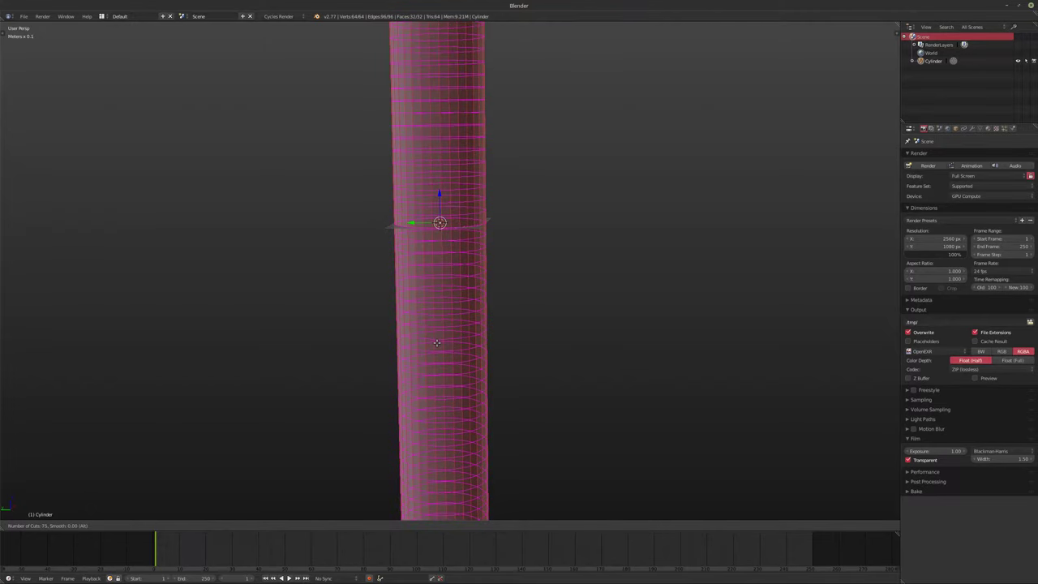
scroll(437, 342, "up", 15)
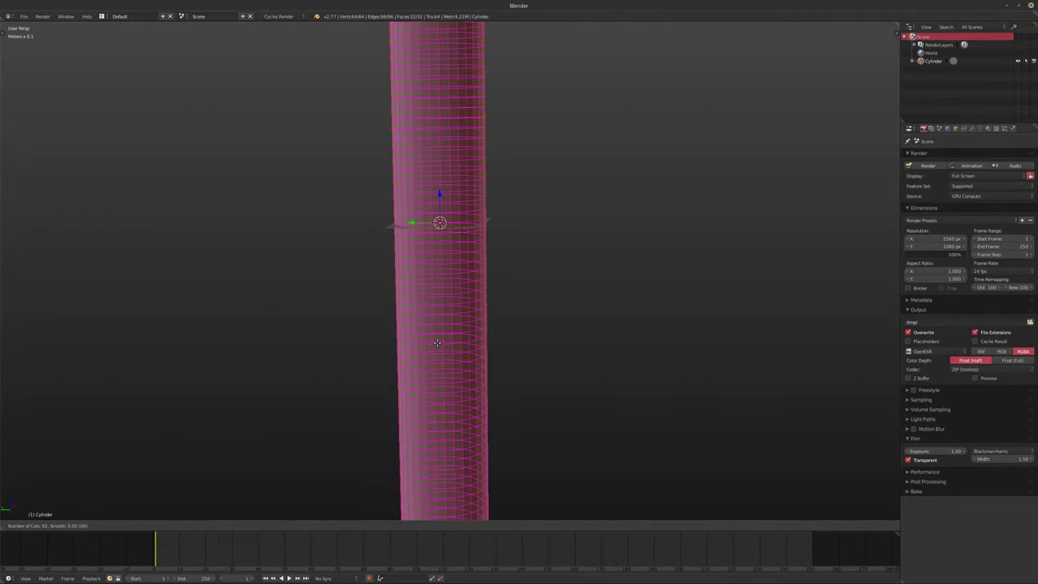
scroll(437, 342, "up", 1)
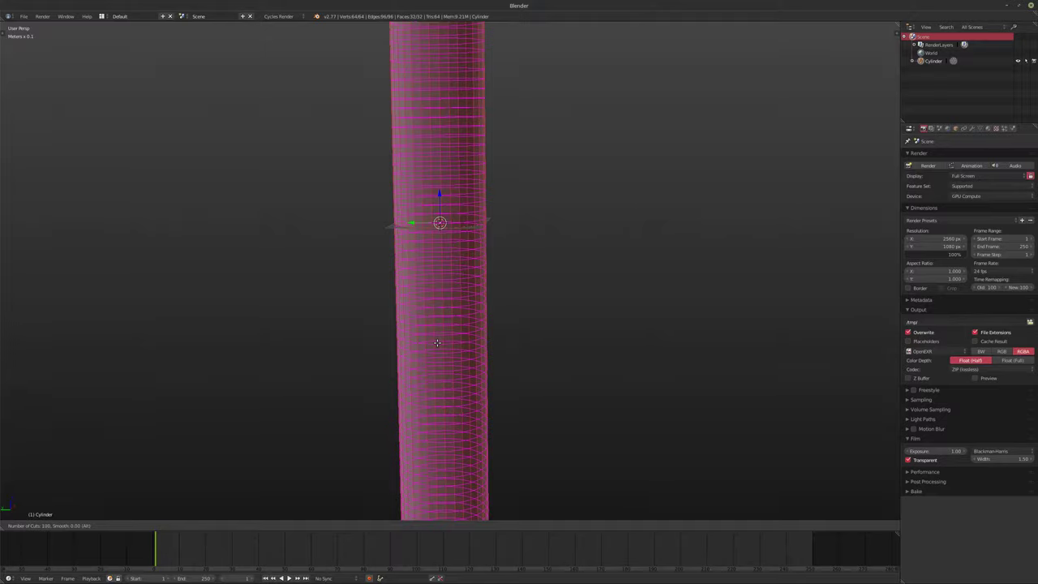
left_click(437, 342)
mouse_move(437, 342)
middle_mouse_down()
mouse_move(549, 352)
mouse_move(512, 315)
mouse_move(508, 338)
mouse_move(528, 309)
mouse_move(537, 340)
mouse_move(449, 317)
mouse_move(485, 278)
mouse_move(501, 299)
middle_mouse_up()
Step: Rotate the tube object 90 degrees about the global X axis in Object Mode
key("Tab")
key("r")
key("x")
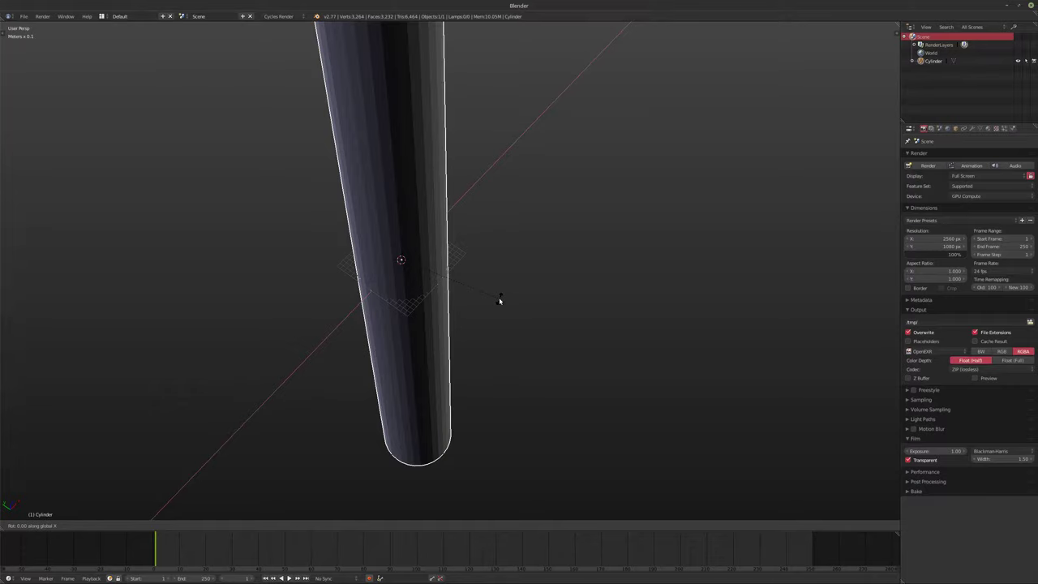
type("90")
key("Return")
middle_click_drag(498, 299, 405, 262)
Step: Add a level 2 Subdivision Surface modifier to the tube and shade it smooth
key("ctrl+2")
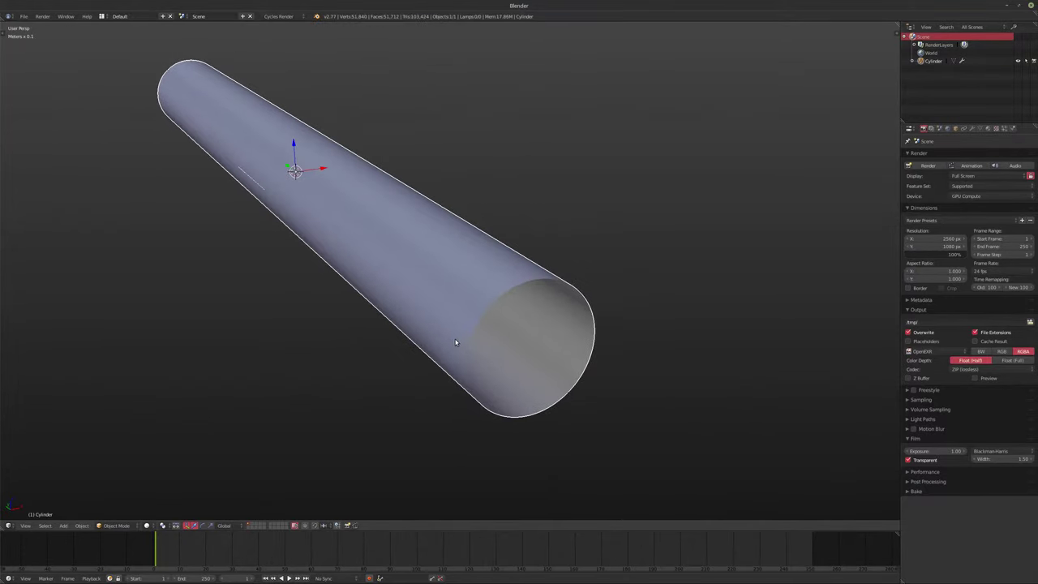
key("t")
left_click(22, 143)
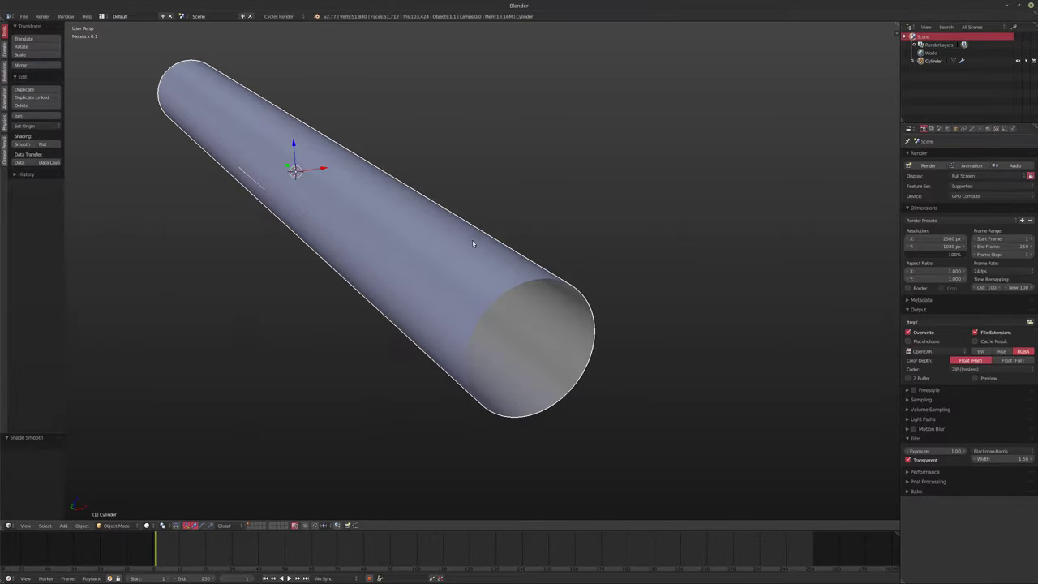
middle_click_drag(473, 240, 524, 248)
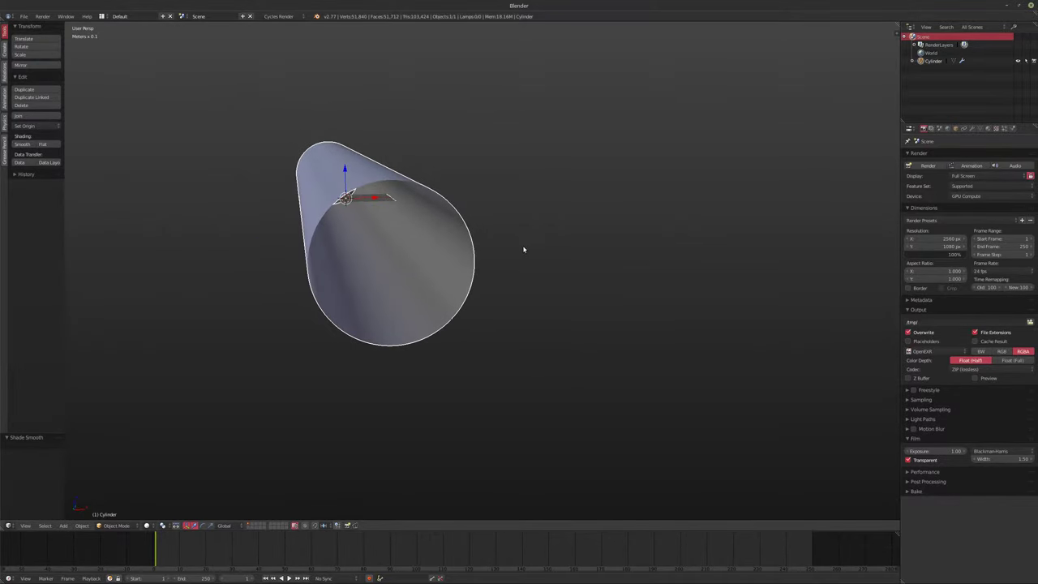
Step: Add a Displace modifier to the tube and create a new texture for it
left_click(973, 129)
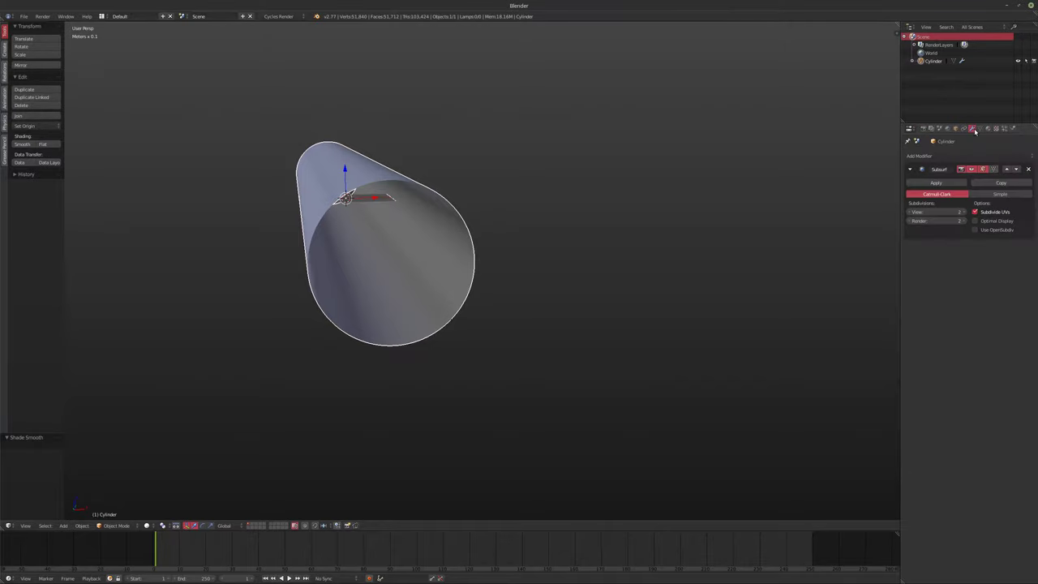
middle_click_drag(487, 251, 582, 261)
left_click(932, 156)
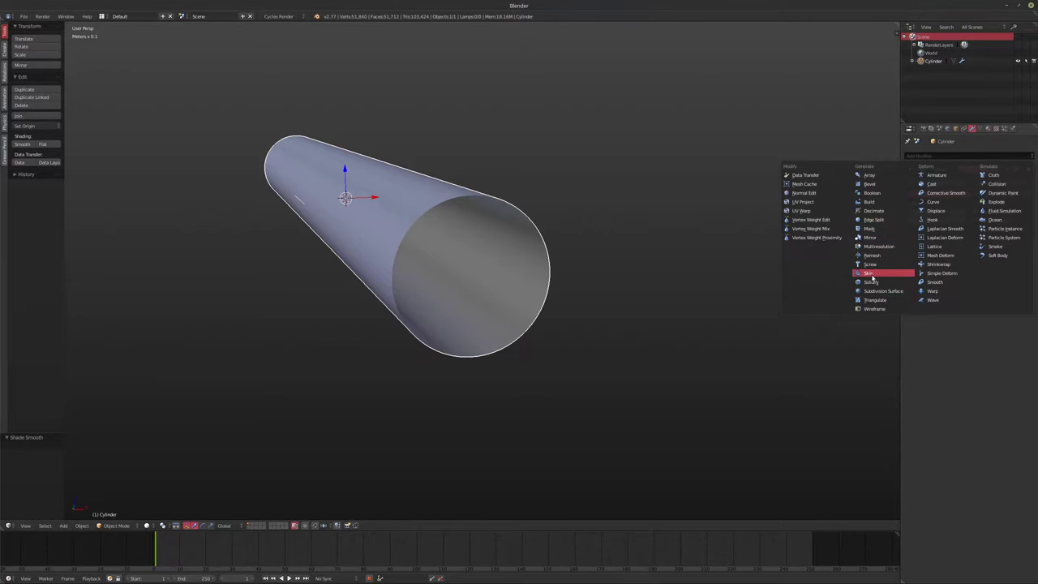
left_click(933, 210)
middle_click_drag(546, 273, 536, 276)
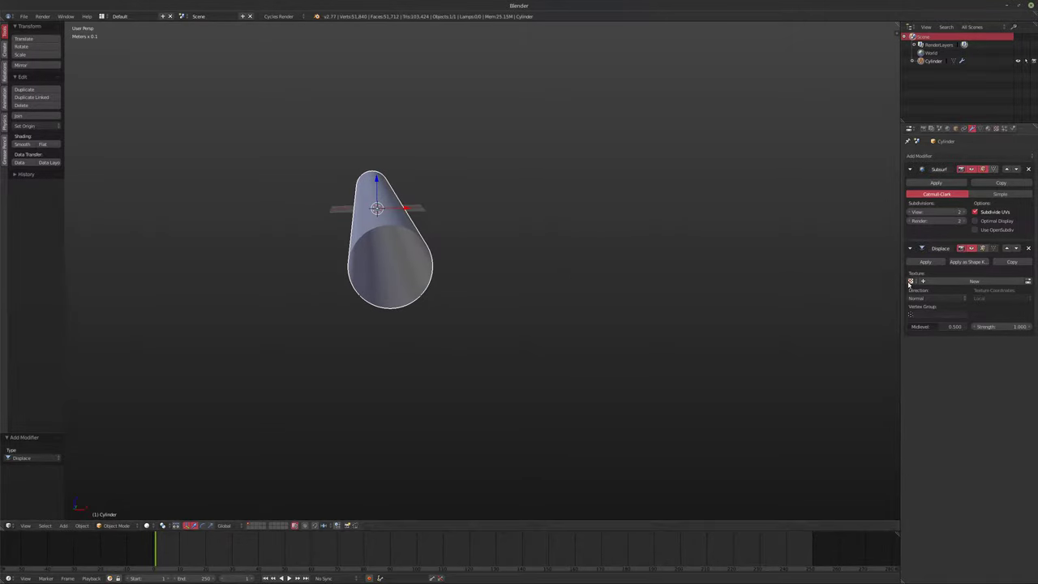
left_click(972, 281)
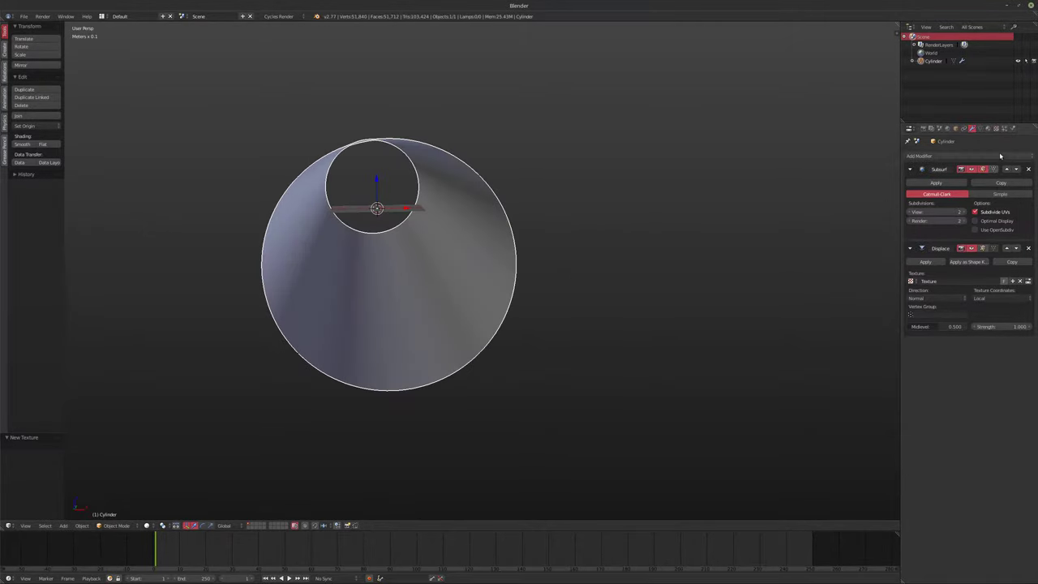
Step: Change the displacement texture's type to Clouds and set its noise size to about 1.39
left_click(995, 129)
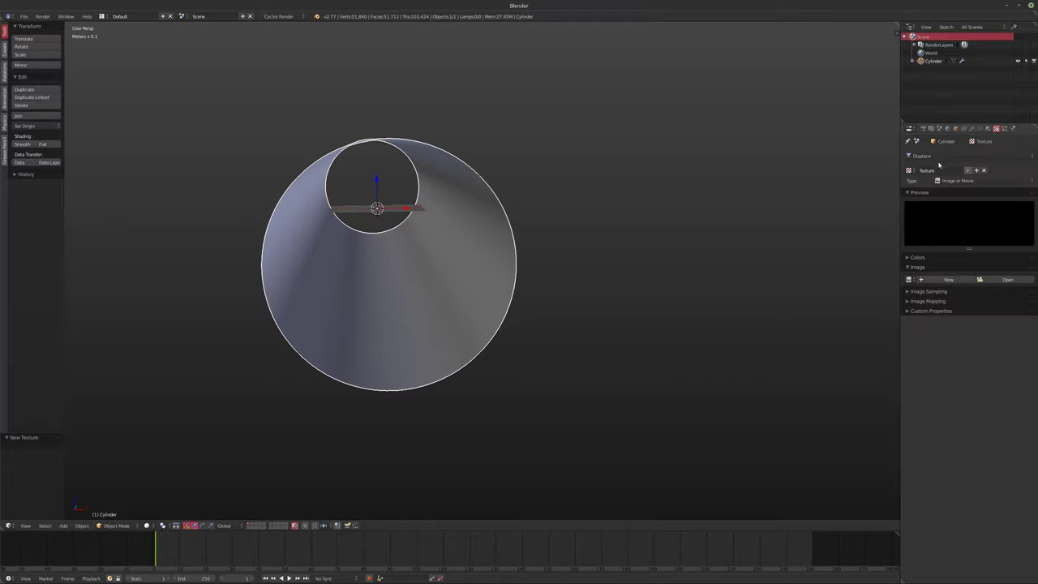
left_click(961, 180)
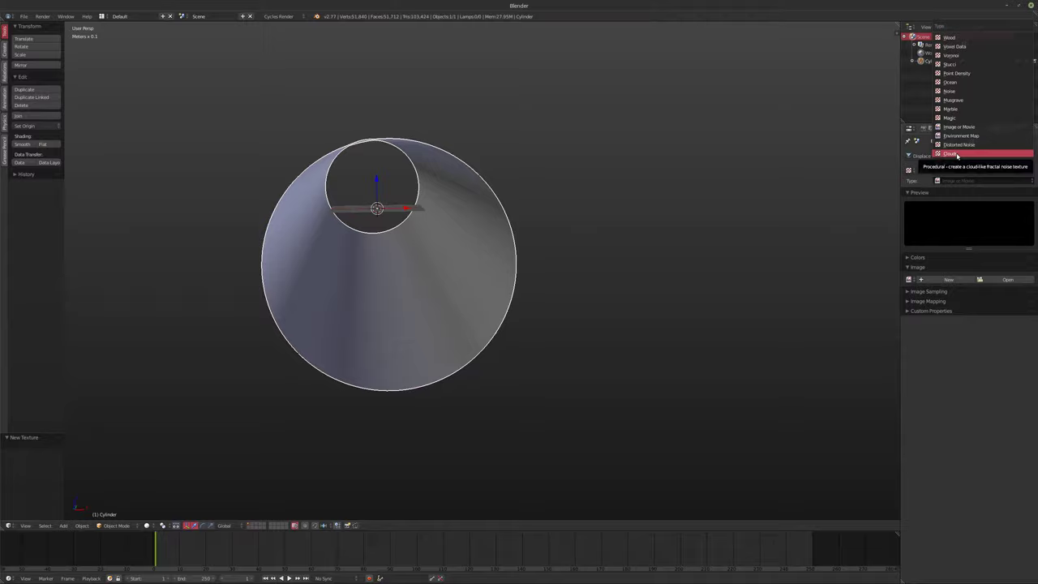
left_click(951, 153)
middle_click_drag(584, 283, 714, 293)
left_click_drag(931, 319, 989, 319)
Step: Increase the Clouds texture's size to 2.00 and change its noise basis to Cell Noise
scroll(448, 250, "up", 6)
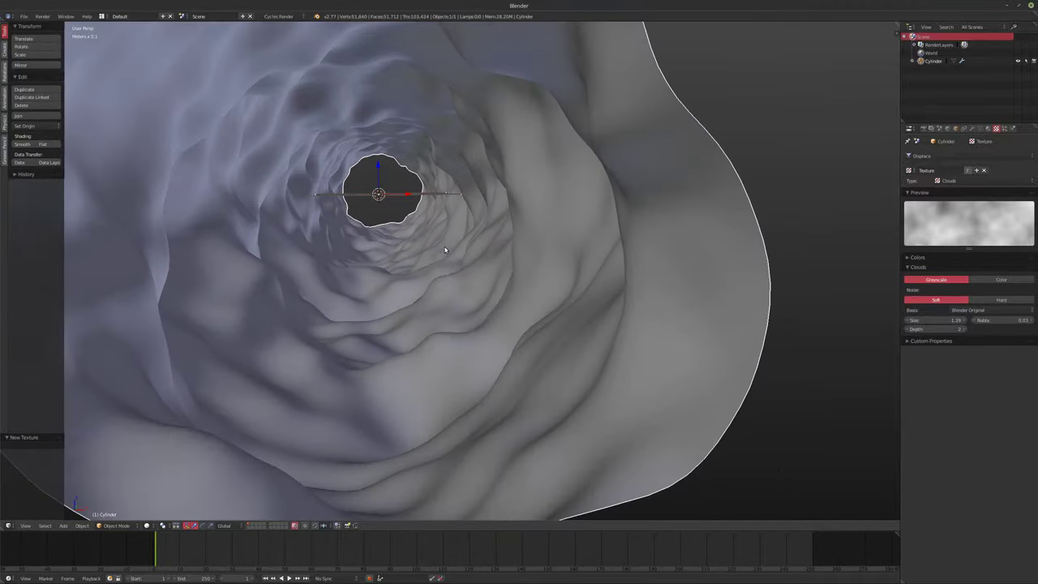
scroll(446, 252, "down", 3)
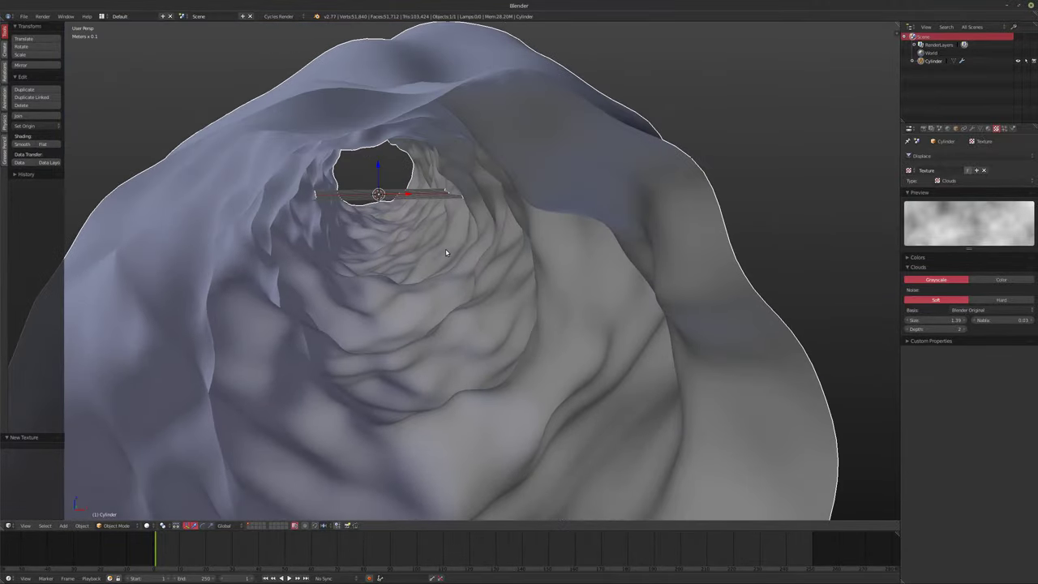
scroll(438, 249, "down", 6)
mouse_move(438, 249)
middle_mouse_down()
mouse_move(560, 284)
mouse_move(542, 268)
mouse_move(543, 302)
mouse_move(545, 284)
mouse_move(490, 235)
mouse_move(504, 257)
mouse_move(483, 256)
mouse_move(495, 258)
mouse_move(433, 213)
mouse_move(457, 232)
middle_mouse_up()
scroll(542, 268, "down", 4)
scroll(496, 258, "up", 6)
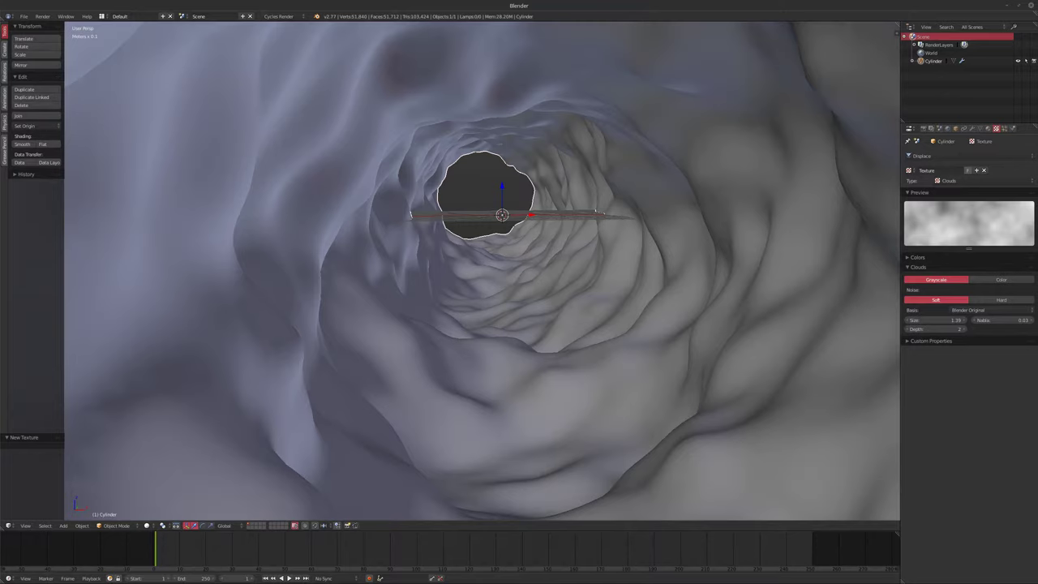
middle_click_drag(648, 273, 594, 283, "shift")
left_click_drag(918, 322, 956, 322)
middle_click_drag(616, 231, 405, 286)
scroll(496, 250, "down", 3)
scroll(444, 305, "up", 1)
scroll(967, 310, "up", 1, "ctrl")
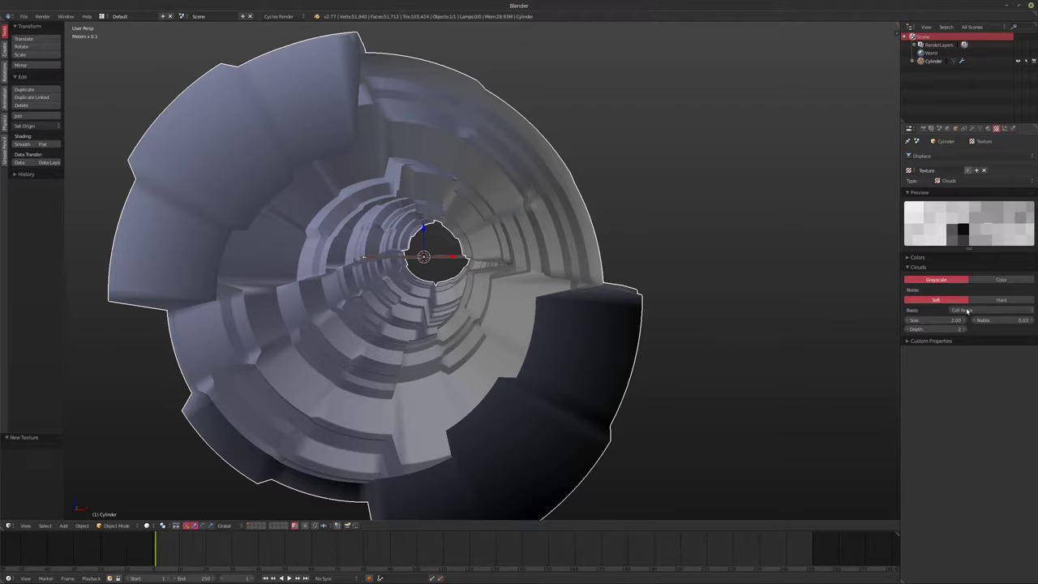
Step: Add a Bezier circle curve at the origin inside the tunnel
middle_click_drag(572, 343, 533, 319)
scroll(446, 288, "up", 3)
mouse_move(443, 296)
middle_mouse_down()
mouse_move(445, 337)
mouse_move(445, 288)
middle_mouse_up()
middle_click_drag(366, 216, 444, 258, "shift")
key("shift+a")
mouse_move(465, 279)
left_click(528, 287)
middle_click_drag(529, 288, 512, 286)
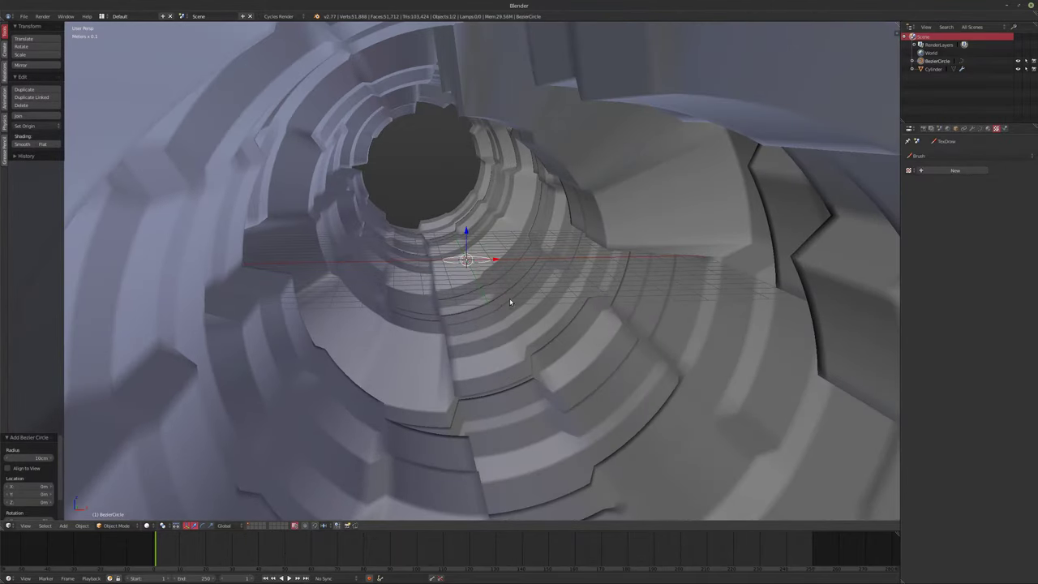
Step: Add a Plain Axes empty at the centre of the Bezier circle
key("shift+s")
key("Escape")
key("shift+a")
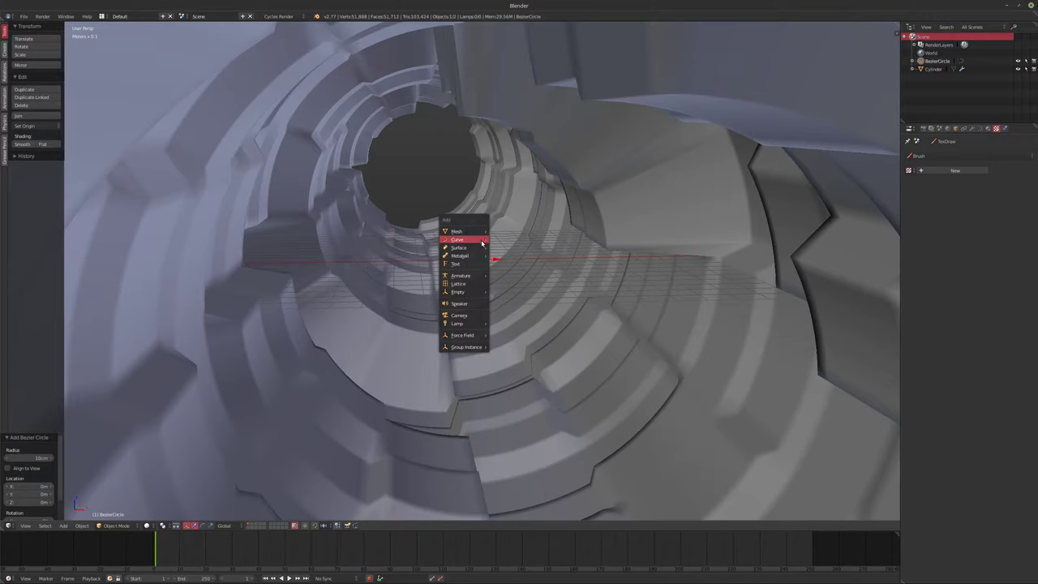
mouse_move(463, 233)
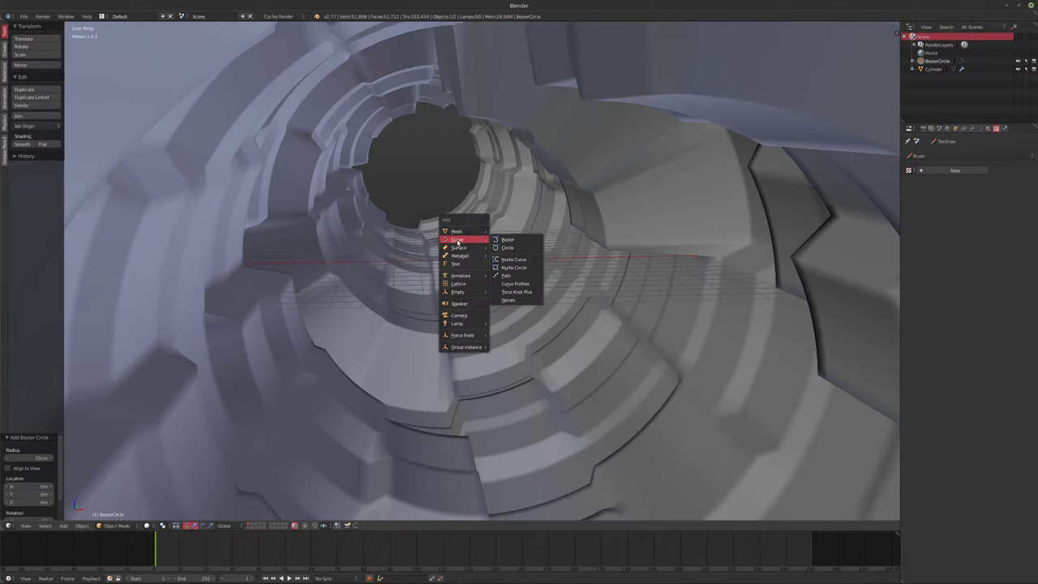
mouse_move(464, 293)
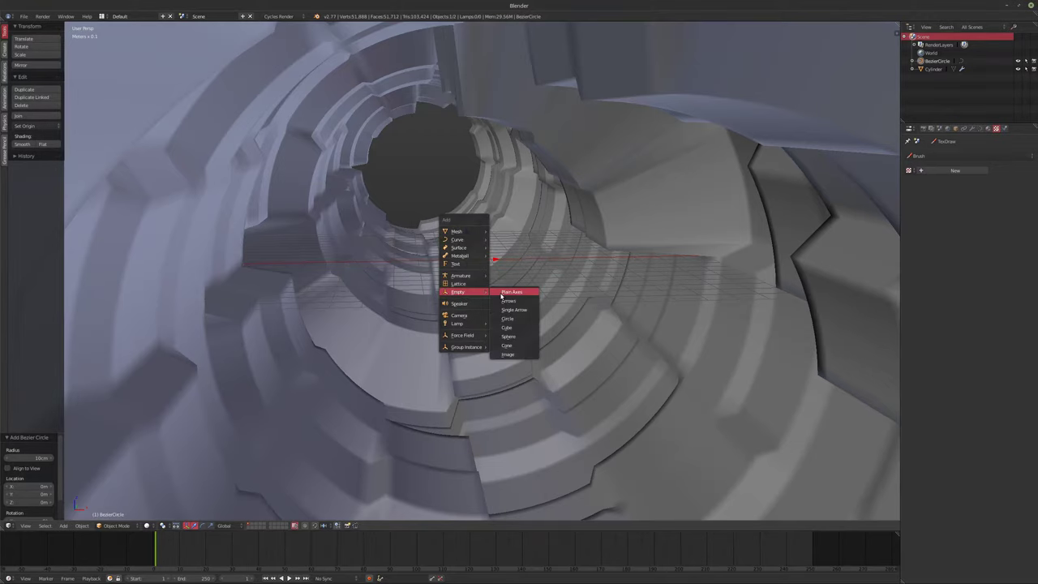
left_click(500, 293)
scroll(475, 263, "up", 9)
middle_click_drag(480, 300, 494, 297)
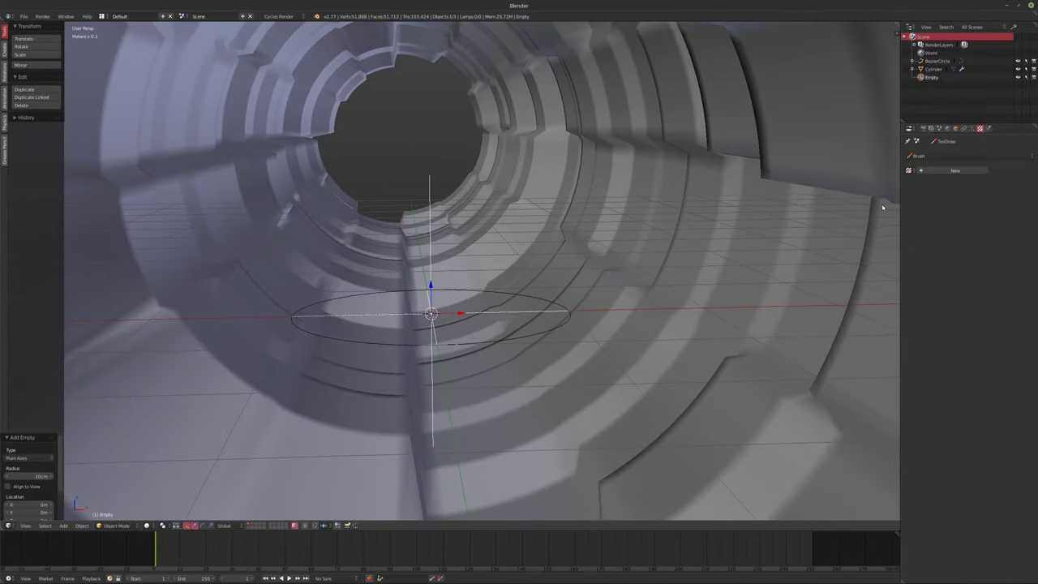
Step: Add a Follow Path constraint to the empty with the BezierCircle as its target
left_click(963, 128)
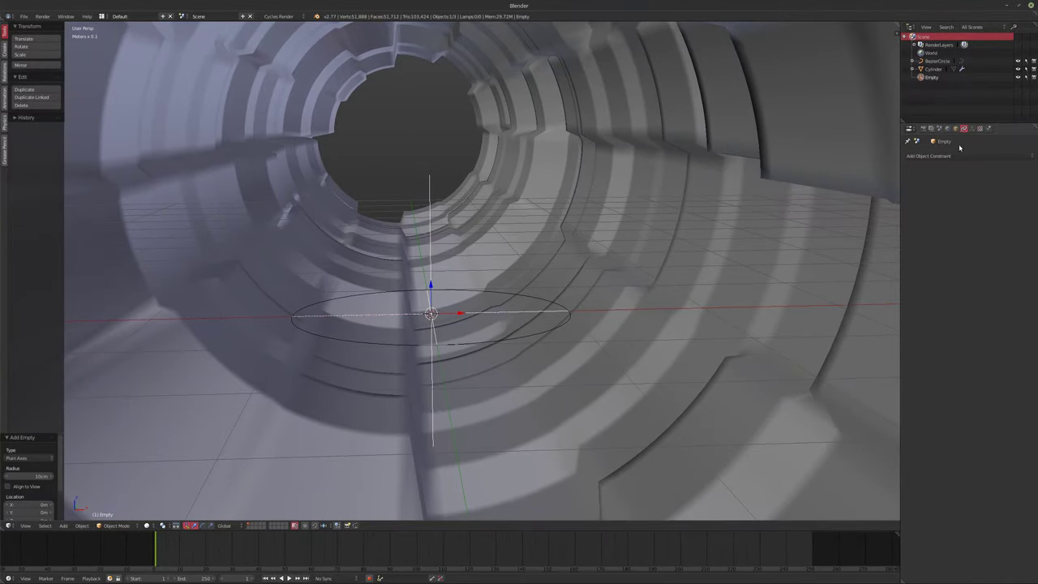
left_click(950, 155)
left_click(1001, 201)
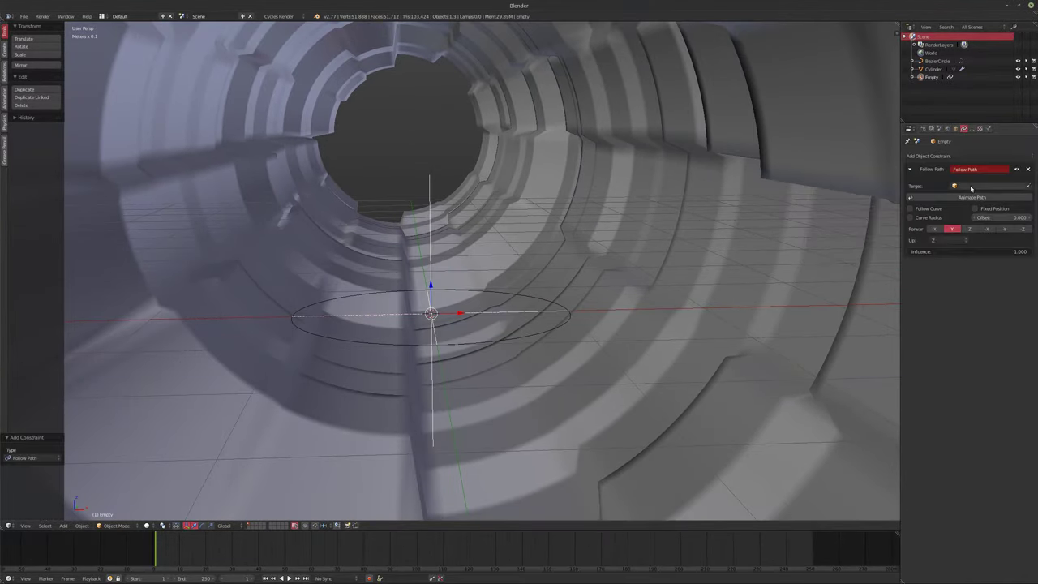
left_click(983, 185)
left_click(964, 200)
middle_click_drag(560, 272, 637, 248)
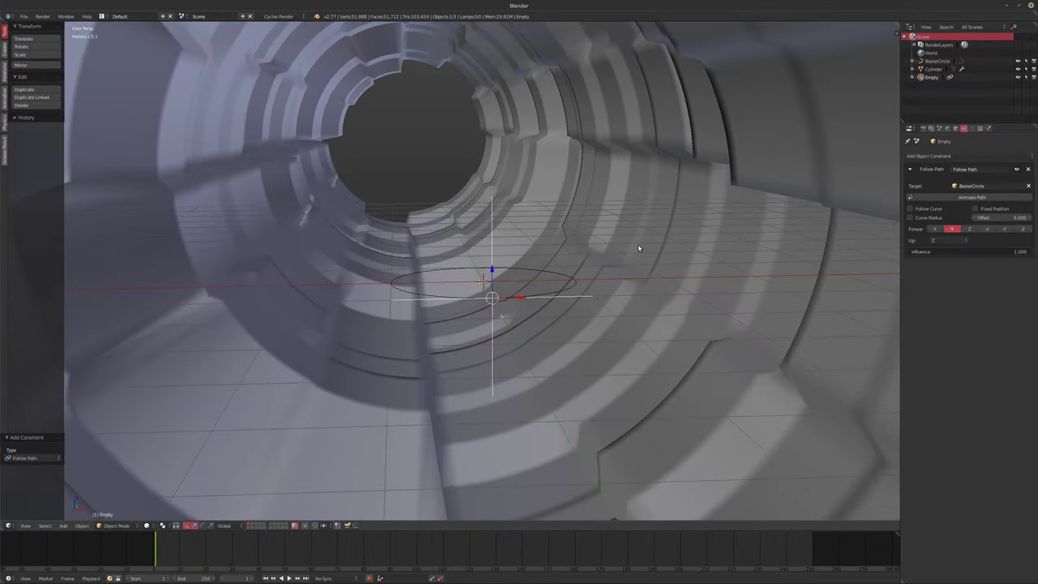
Step: Set the cylinder's Displace modifier to Object texture coordinates, using the Empty as the reference object
right_click(637, 248)
left_click(974, 129)
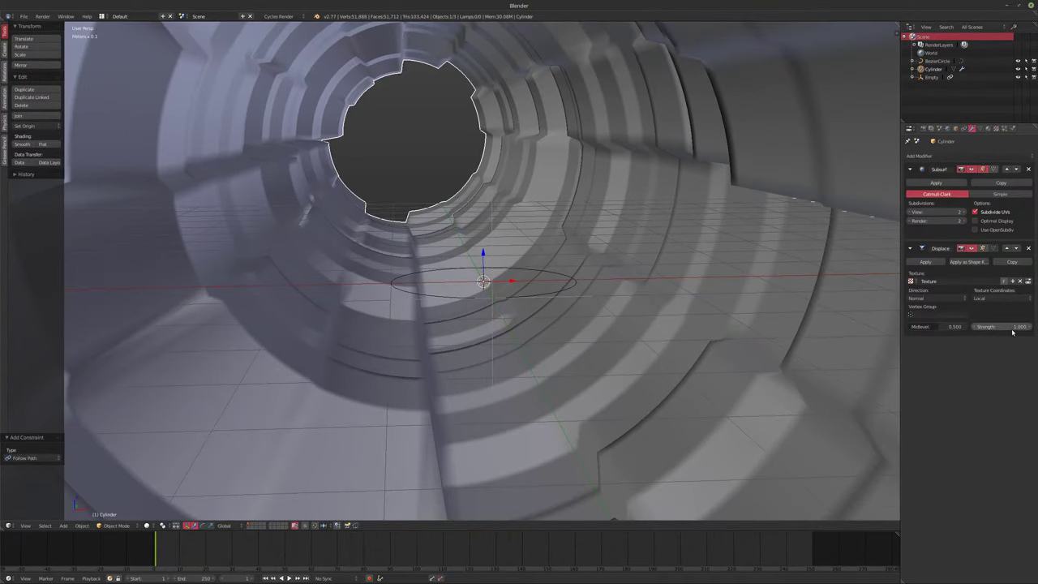
left_click(997, 298)
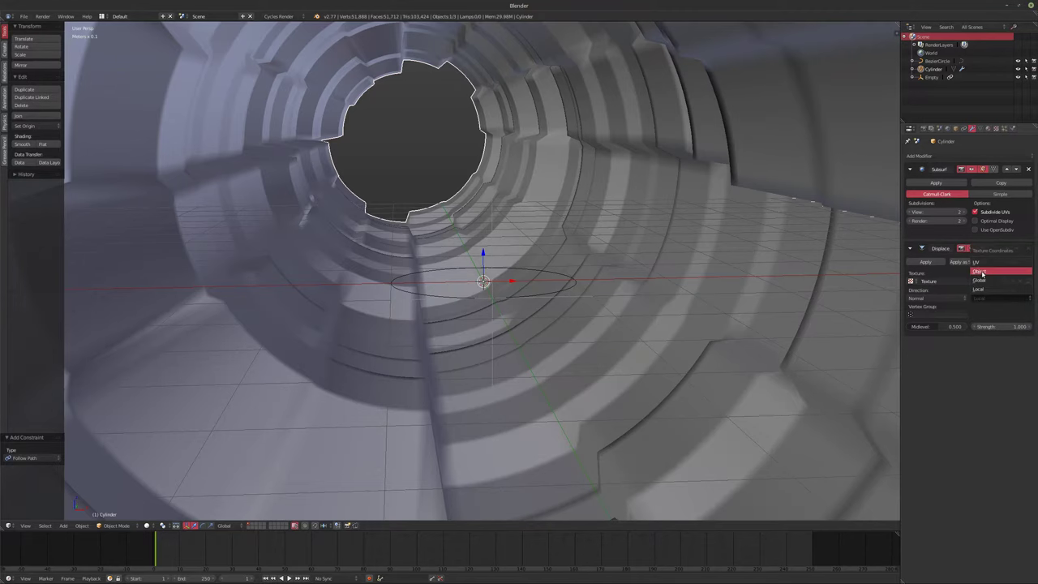
left_click(985, 273)
middle_click_drag(865, 300, 552, 273)
left_click(985, 315)
left_click(967, 332)
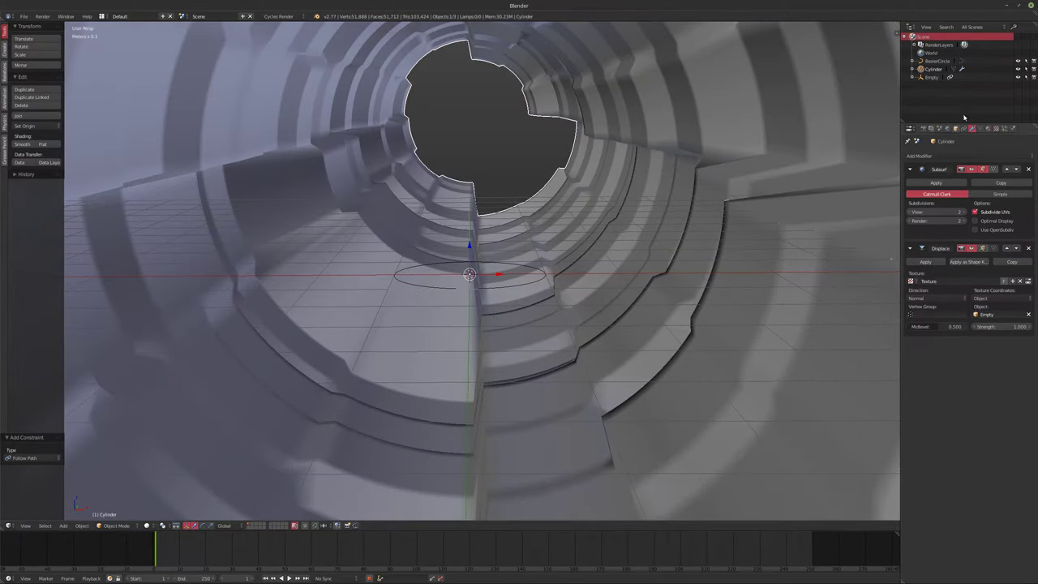
left_click(931, 77)
left_click(972, 128)
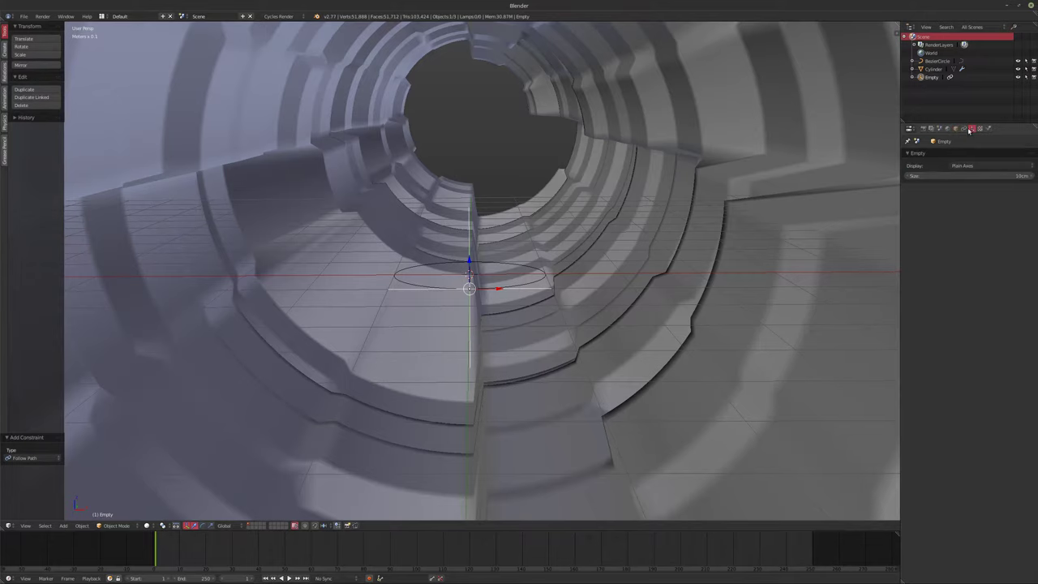
mouse_move(931, 176)
left_mouse_down()
mouse_move(964, 176)
mouse_move(931, 184)
left_mouse_up()
key("ctrl+z")
Step: Try shifting the empty along the circle with the Follow Path offset and reset the offset to 0
left_click(963, 128)
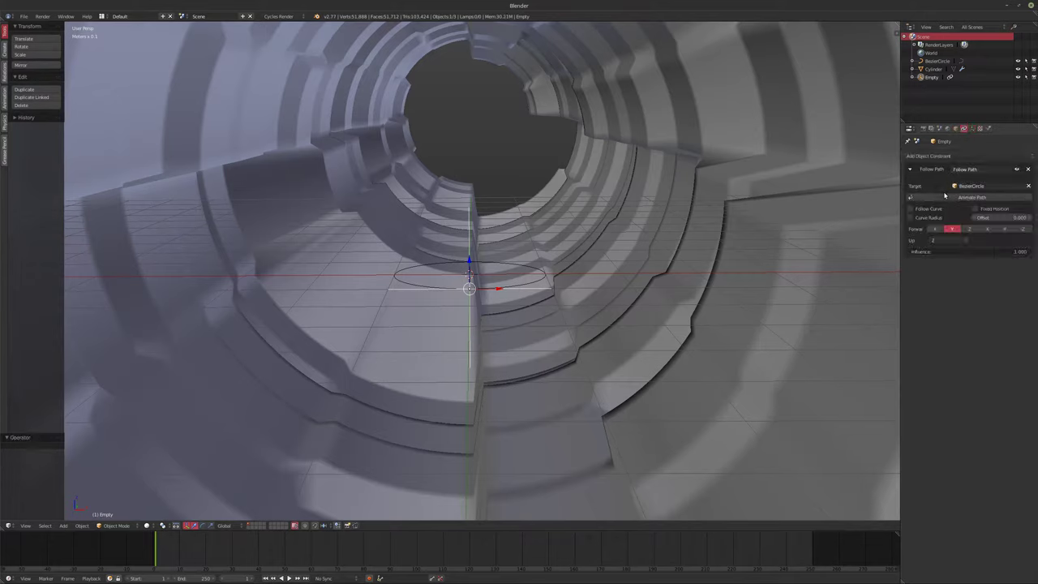
mouse_move(998, 217)
left_mouse_down()
mouse_move(1036, 217)
mouse_move(992, 217)
left_mouse_up()
type("0")
key("Return")
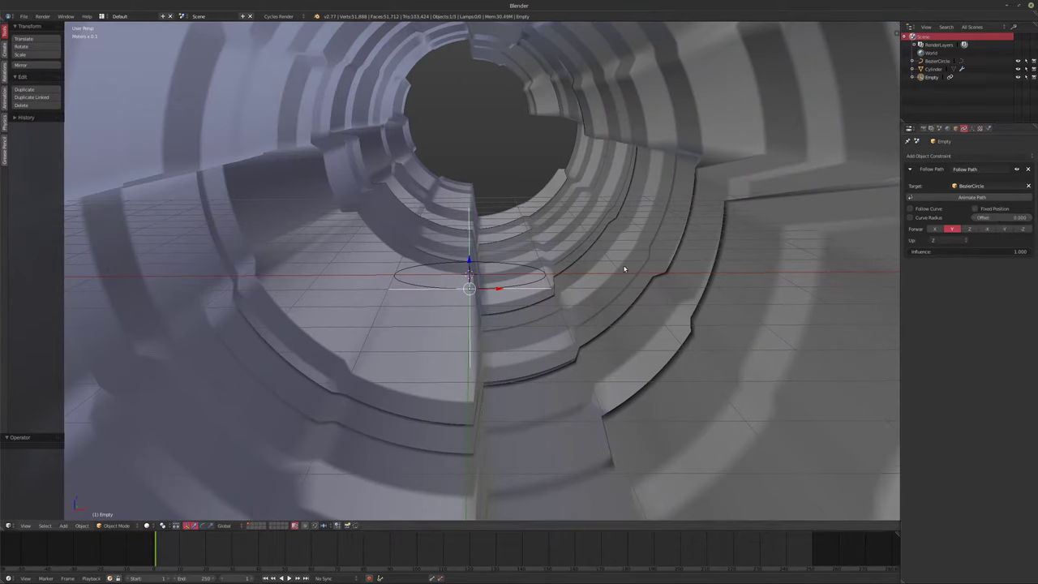
Step: Scale the Bezier circle's points up by a factor of 10 in Edit Mode
right_click(544, 280)
key("Tab")
type("s10")
key("Return")
key("Tab")
Step: Add an Array modifier to the cylinder and move it above the Displace modifier
scroll(566, 281, "down", 4)
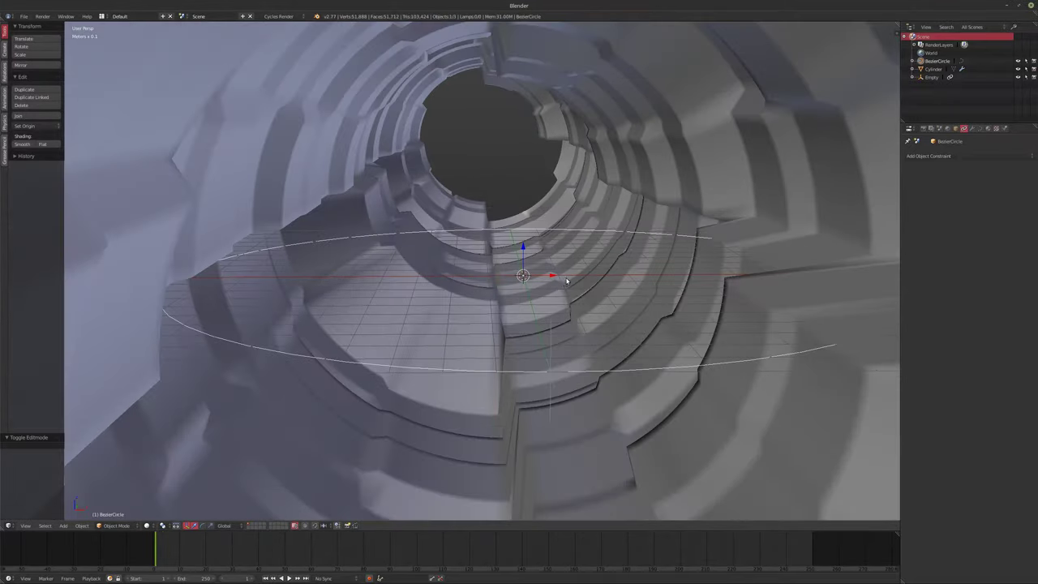
scroll(565, 284, "down", 4)
scroll(563, 286, "up", 3)
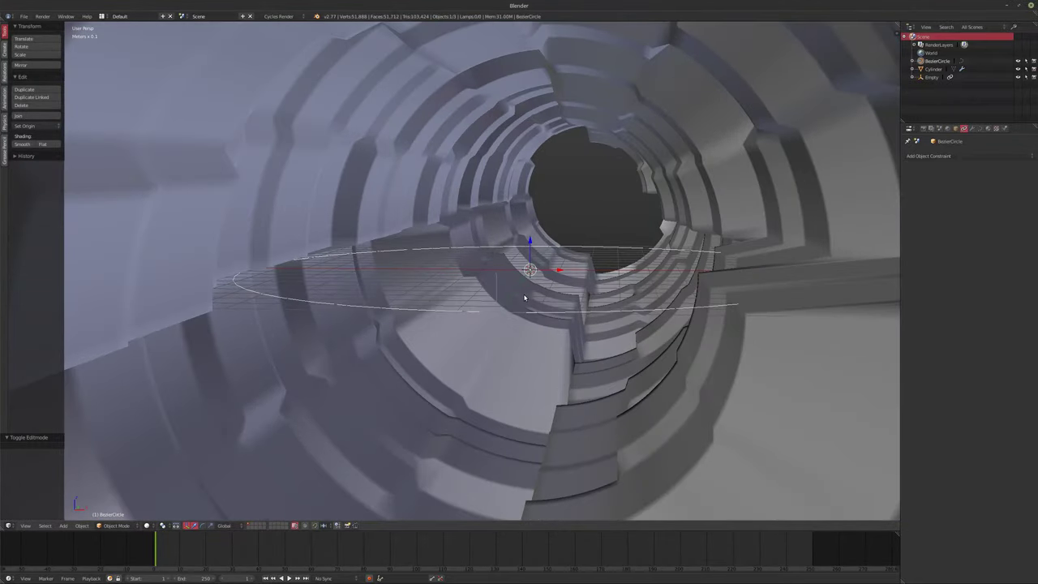
middle_click_drag(528, 298, 583, 311)
scroll(551, 302, "down", 7)
scroll(557, 306, "down", 3)
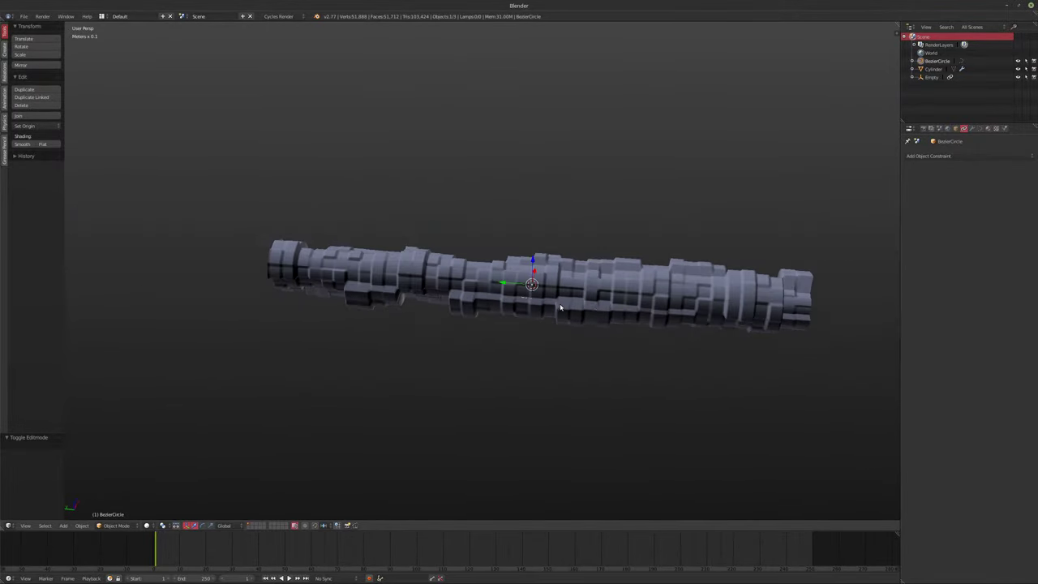
right_click(622, 309)
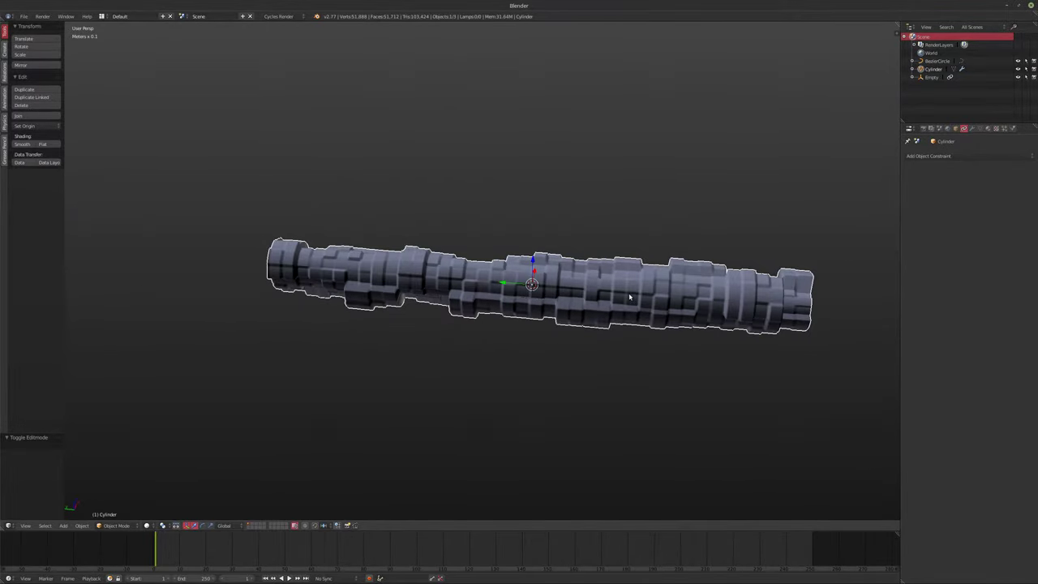
left_click(928, 156)
key("Escape")
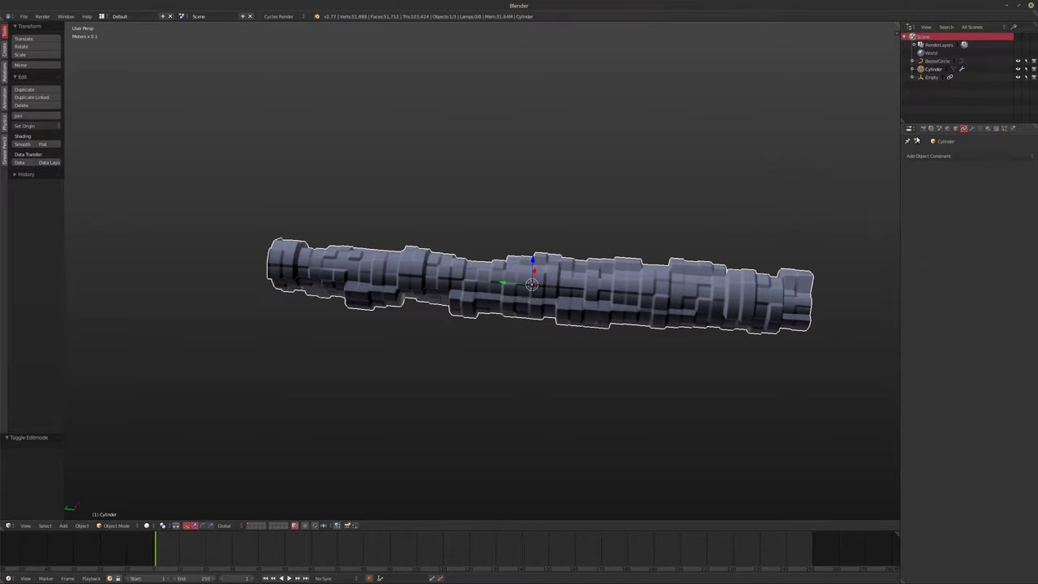
left_click(971, 128)
left_click(964, 156)
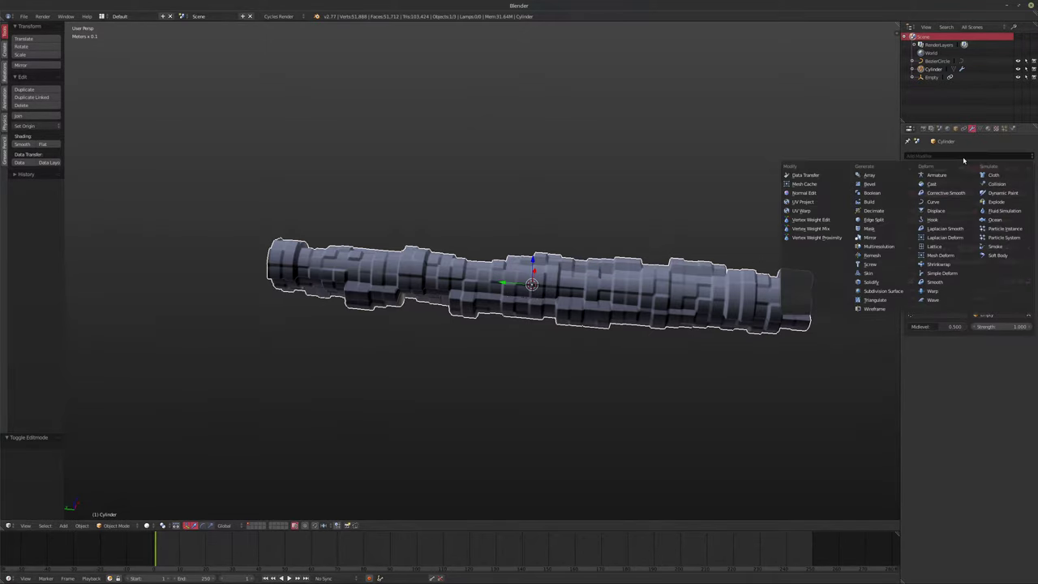
left_click(868, 175)
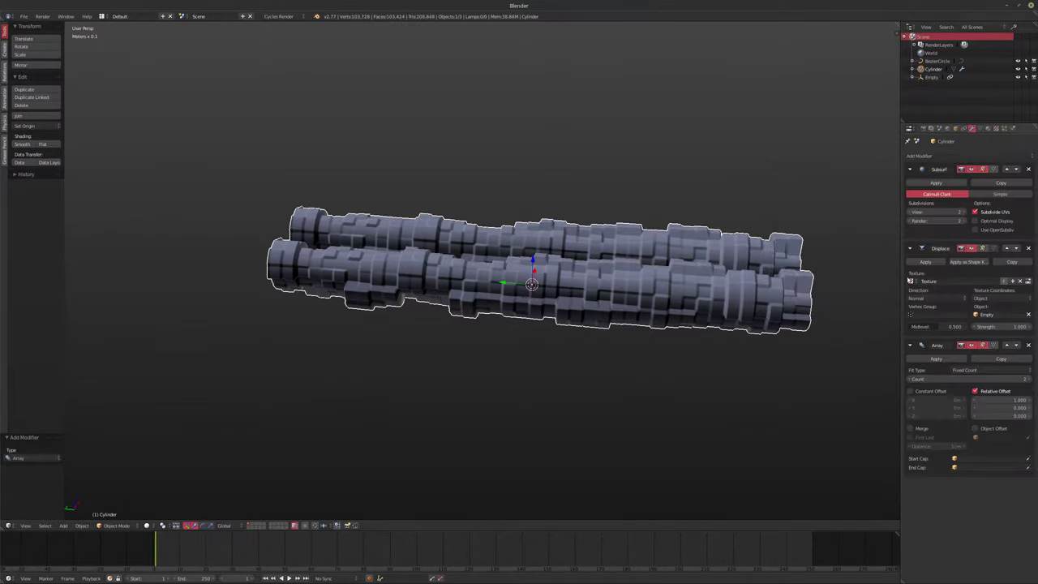
left_click(1006, 345)
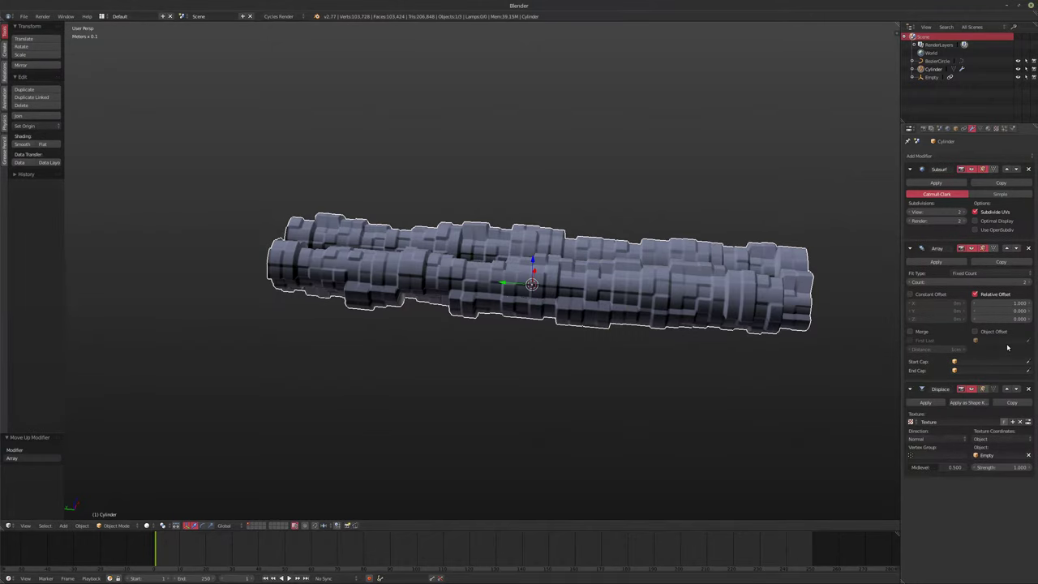
Step: Set the array's relative offset to 0 in X and 1 in Y
left_click(987, 303)
type("0")
key("Tab")
type("1")
key("Return")
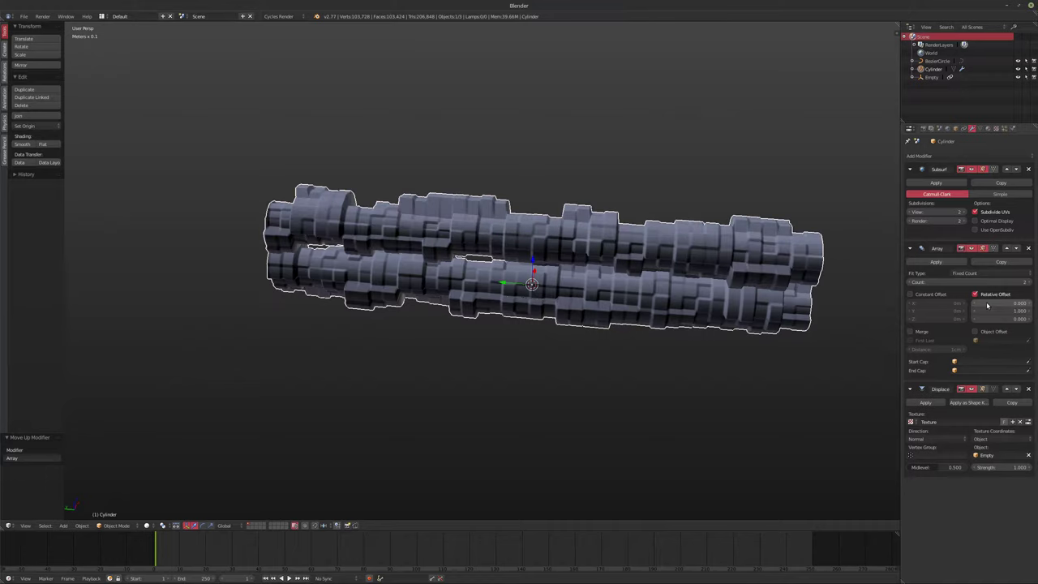
Step: Set the array's relative offset to 0 in Y and -1 in Z to extend the tunnel along its length
left_click(1005, 310)
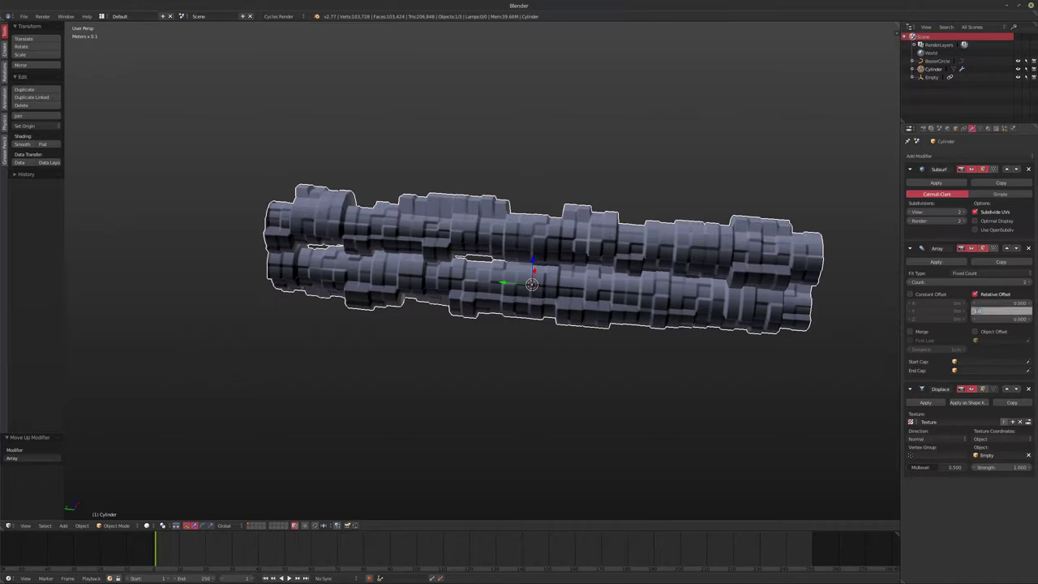
type("0")
key("Tab")
type("1")
key("Return")
left_click(999, 318)
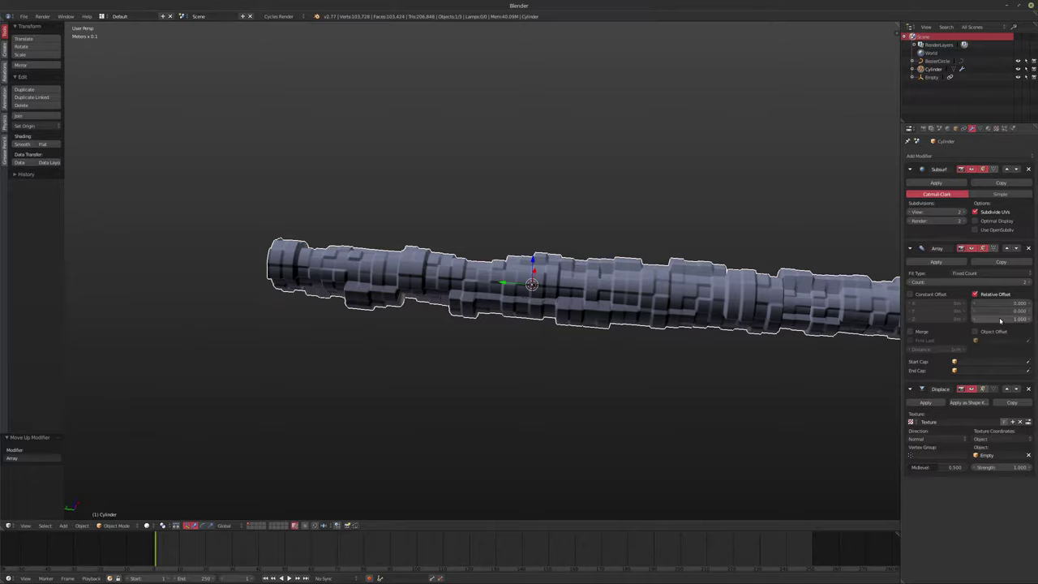
type("-1")
key("Return")
mouse_move(537, 311)
middle_mouse_down()
mouse_move(568, 319)
mouse_move(535, 329)
middle_mouse_up()
scroll(567, 319, "down", 1)
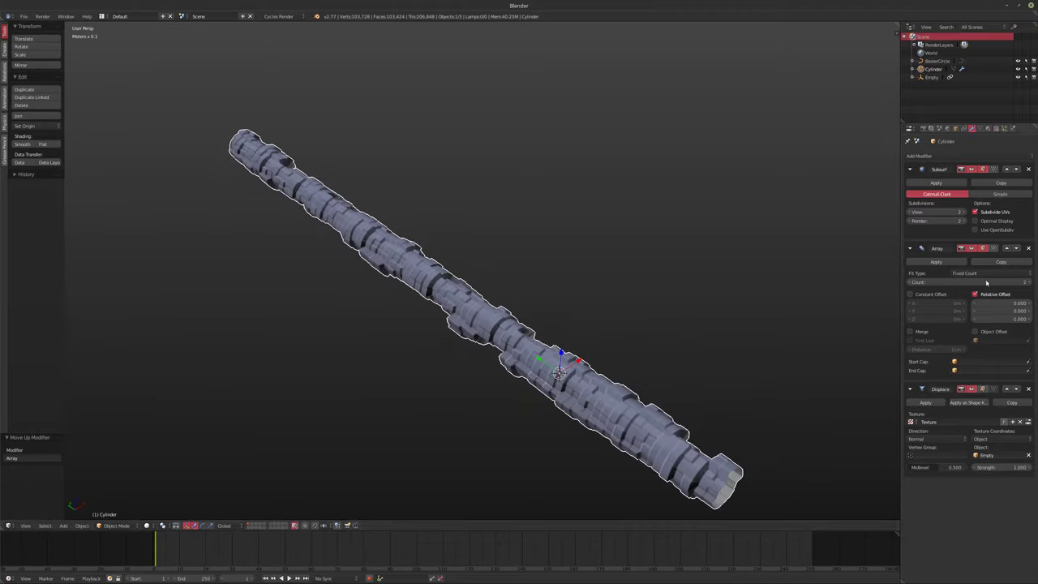
Step: Move the Array modifier below the Displace modifier and inspect the joint between the tunnel segments
left_click(1016, 248)
middle_click_drag(608, 342, 387, 310)
scroll(385, 289, "up", 8)
scroll(386, 310, "up", 3)
middle_click_drag(301, 285, 552, 336, "shift")
scroll(340, 261, "down", 10)
middle_click_drag(645, 296, 470, 253)
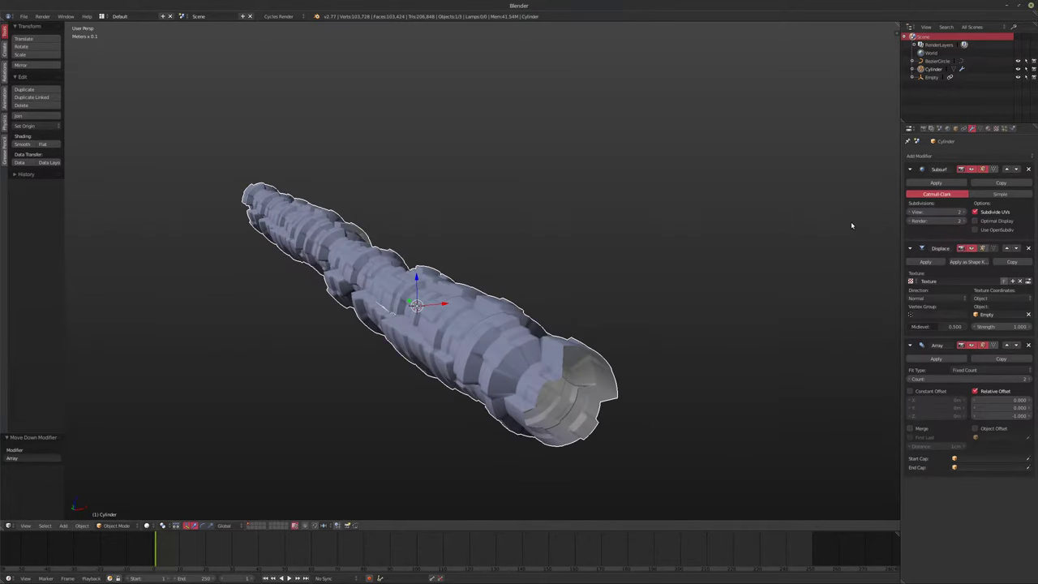
Step: Increase the tunnel's array count to 10
left_click(1029, 380)
left_click(1029, 379)
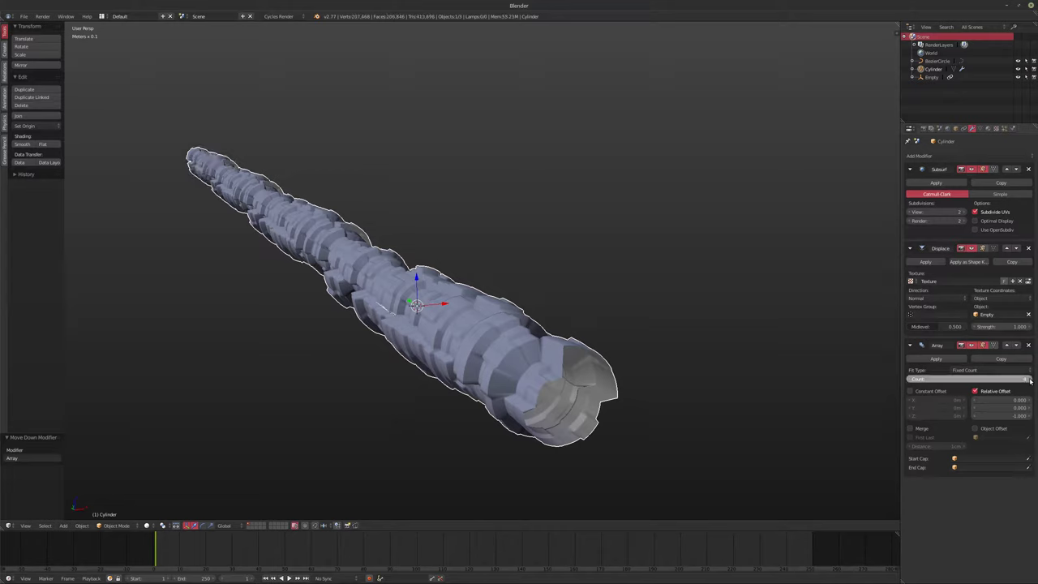
left_click(1028, 380)
left_click(1029, 380)
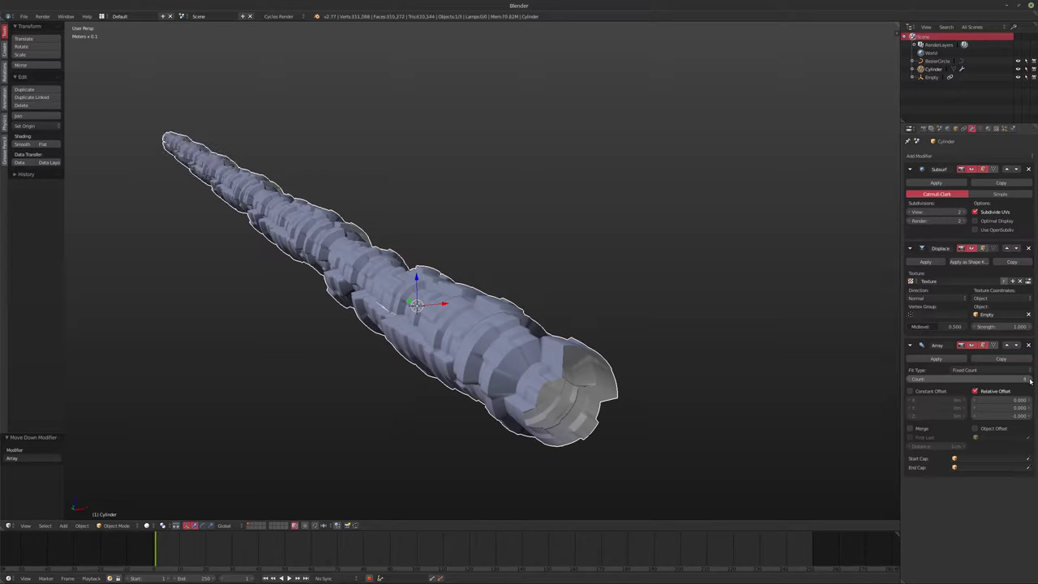
left_click(1028, 380)
left_click(1029, 380)
left_click(1029, 379)
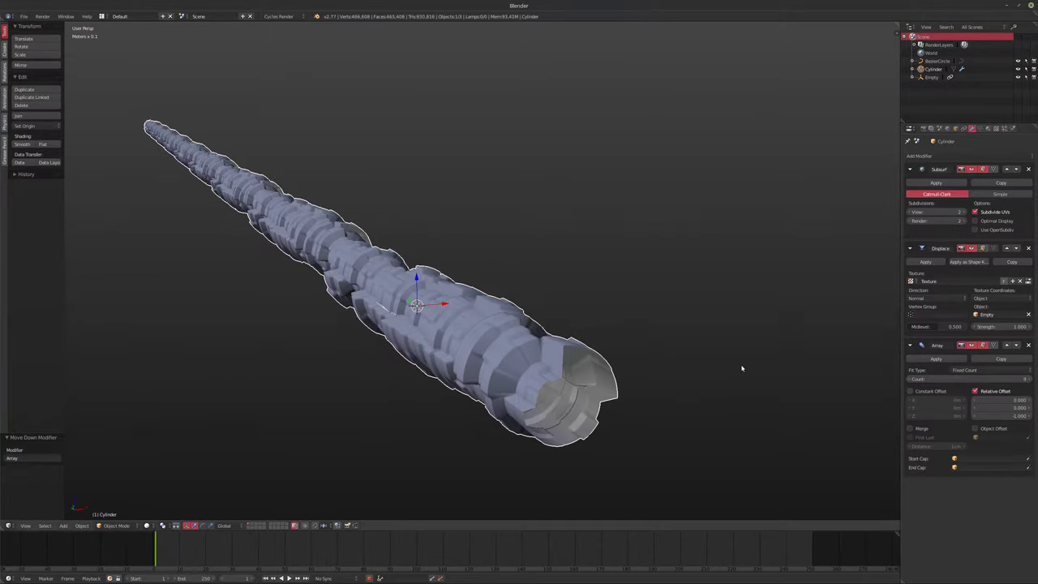
left_click(1029, 379)
Step: Add a camera at the origin inside the tunnel and look through it
middle_click_drag(567, 341, 417, 414)
scroll(360, 294, "up", 6)
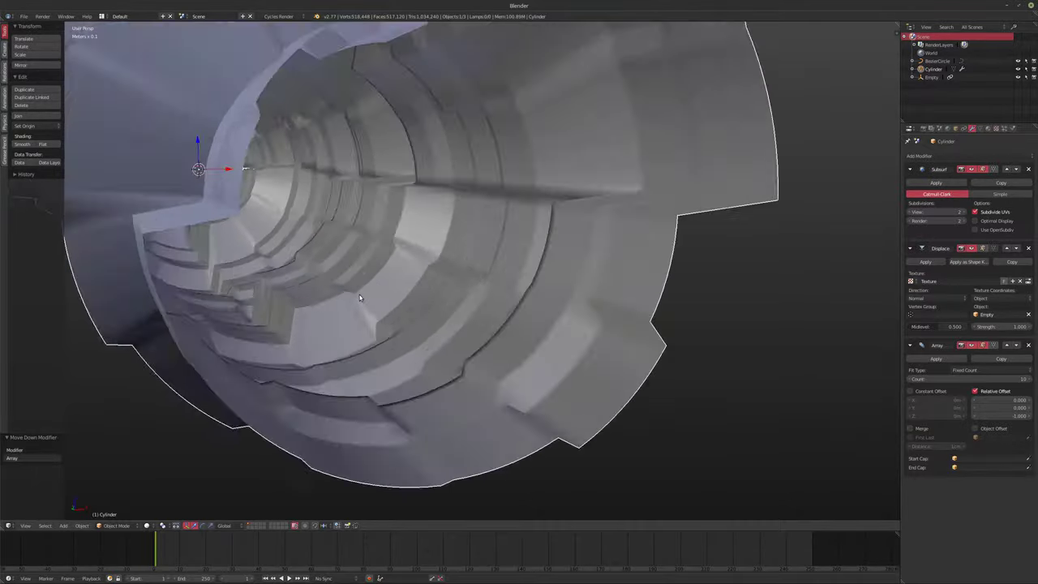
middle_click_drag(359, 310, 394, 321, "shift")
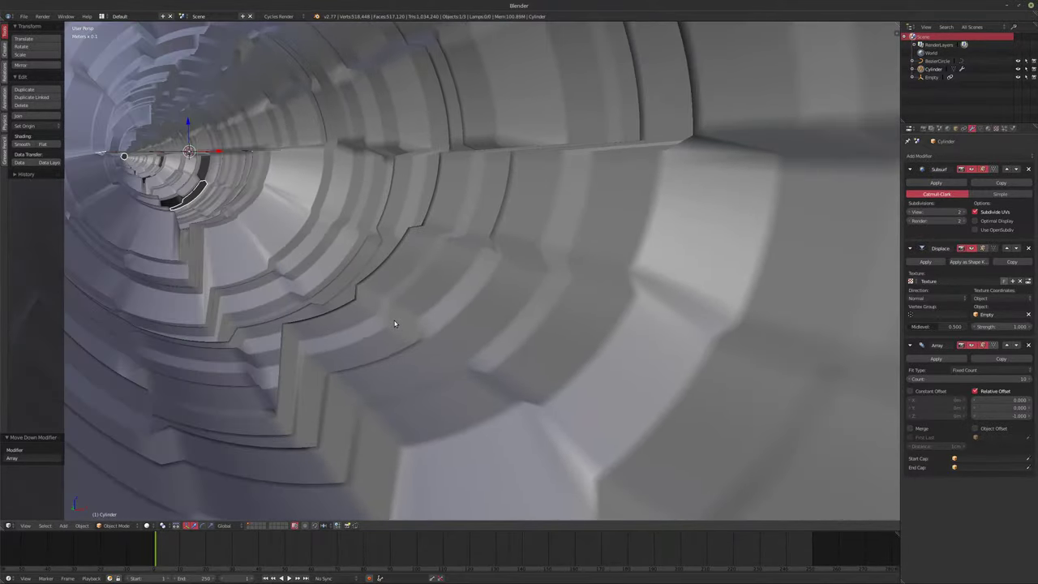
key("Home")
middle_click_drag(472, 303, 479, 322, "shift")
scroll(478, 322, "up", 8)
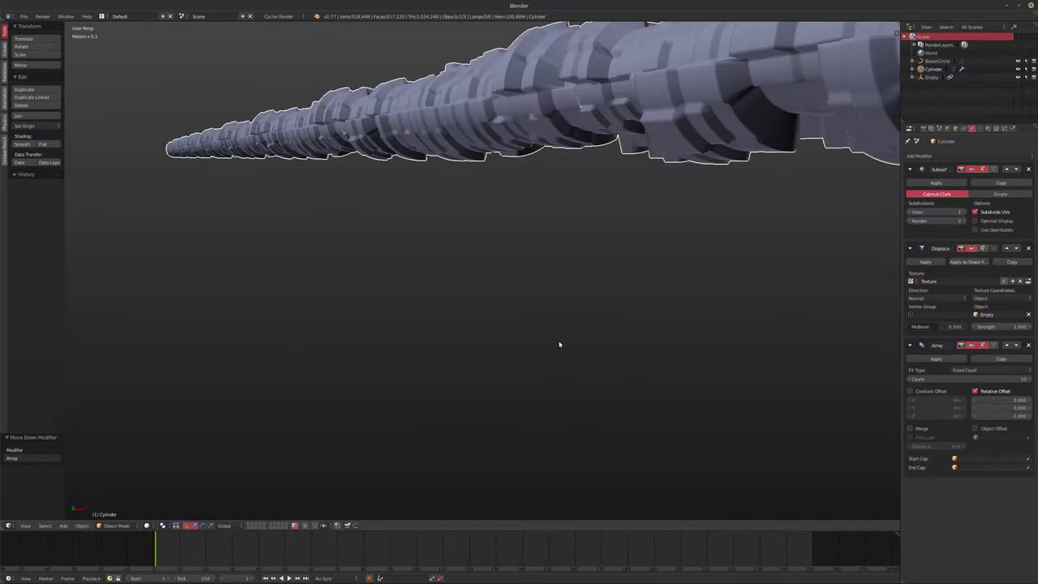
middle_click_drag(438, 243, 441, 349, "shift")
key("shift+a")
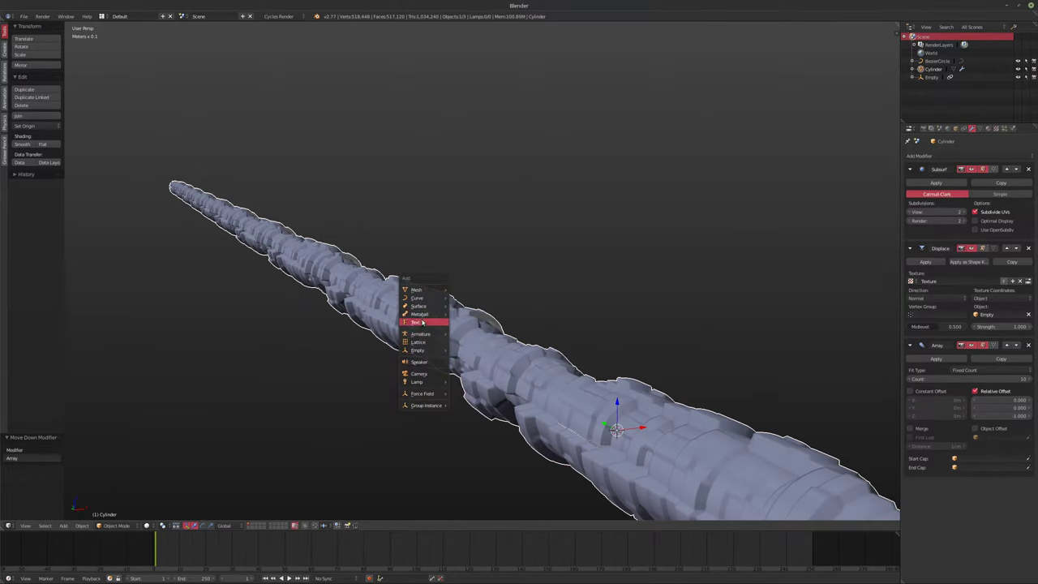
left_click(419, 373)
middle_click_drag(418, 373, 449, 338)
key("KP_0")
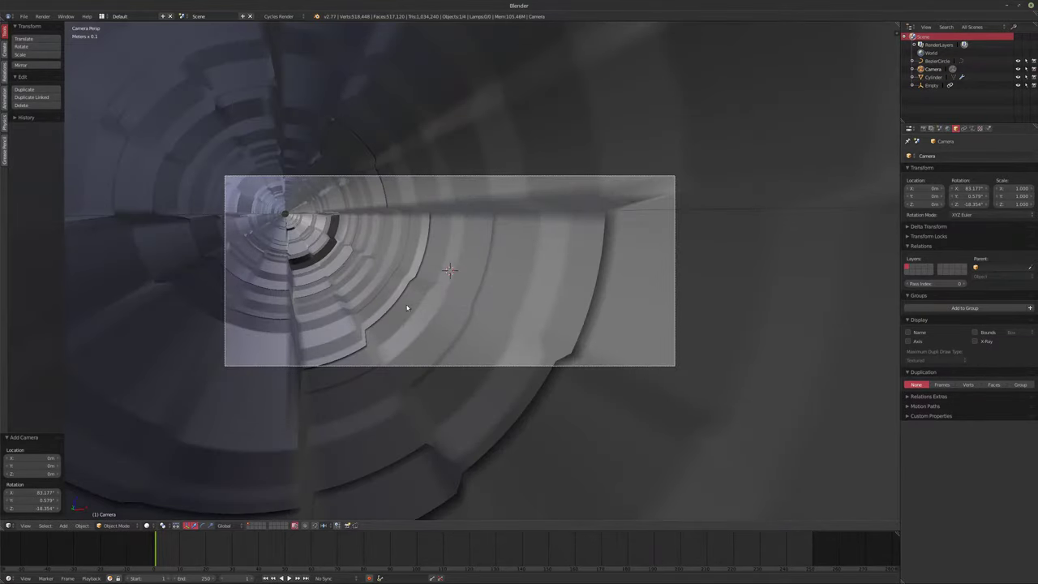
Step: Clear the camera's rotation and set its X rotation to -90° so it looks along the tunnel
middle_click_drag(401, 289, 414, 297, "shift")
key("alt+r")
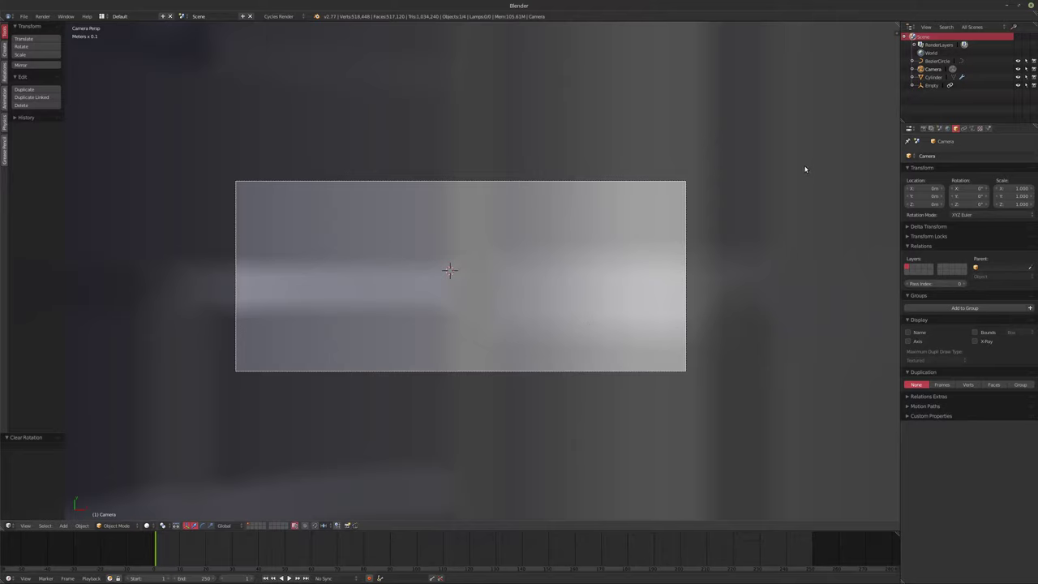
key("n")
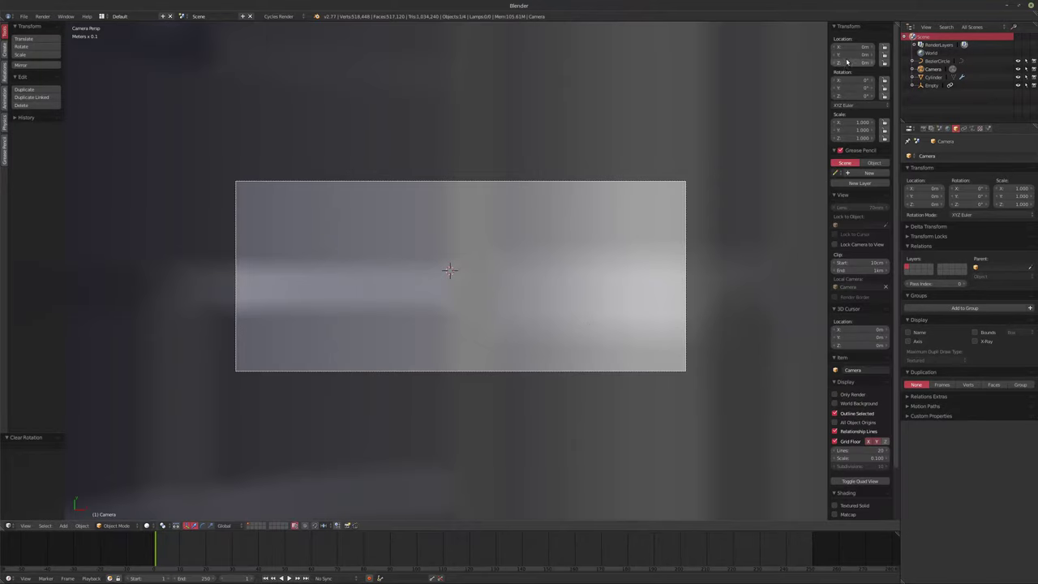
mouse_move(838, 92)
left_mouse_down()
mouse_move(852, 92)
mouse_move(830, 92)
mouse_move(855, 96)
mouse_move(805, 83)
mouse_move(854, 80)
left_mouse_up()
key("ctrl+z")
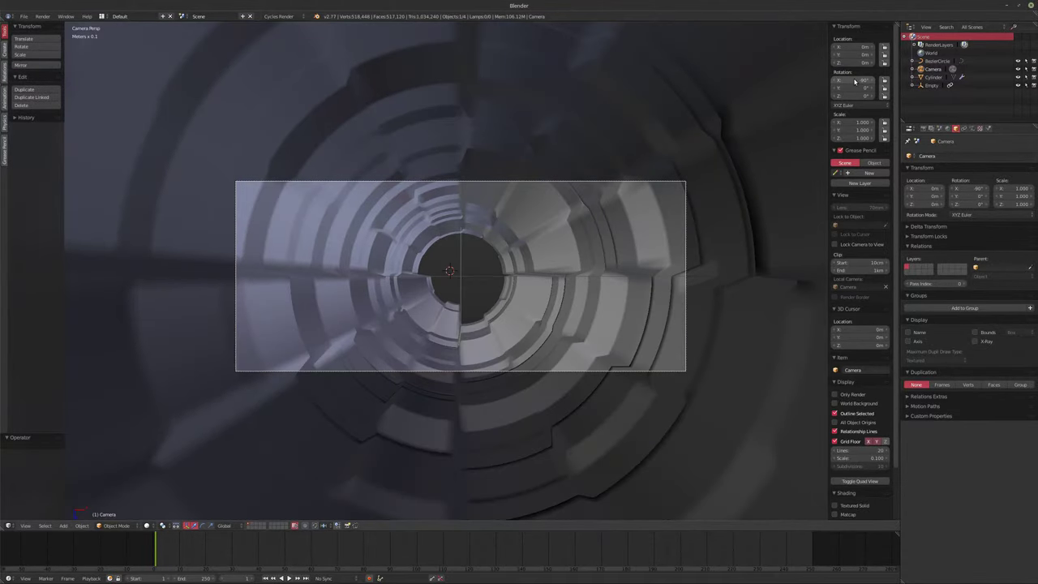
Step: Set the camera's clipping end distance to 10km
left_click(972, 128)
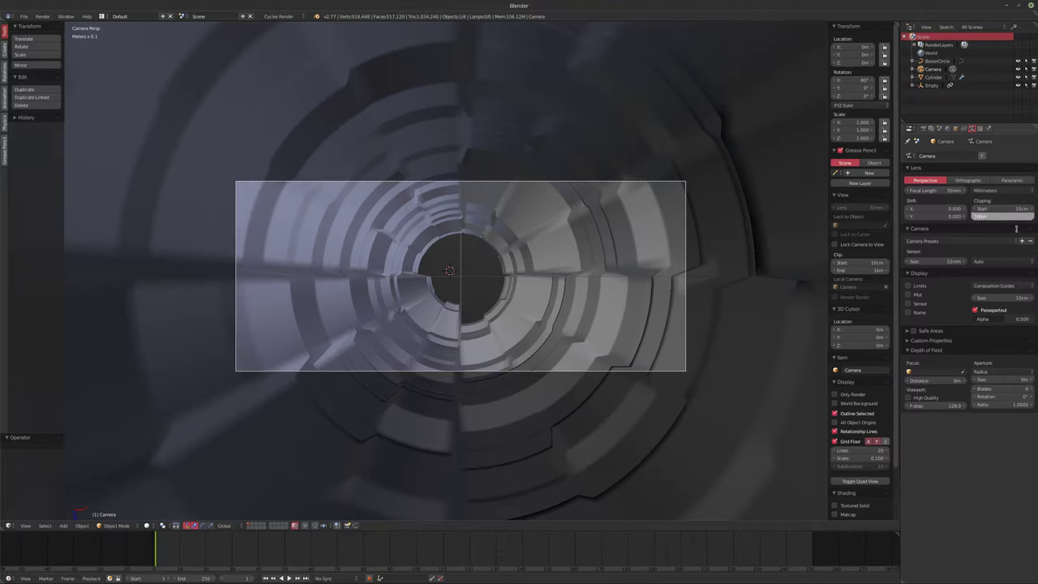
key("Return")
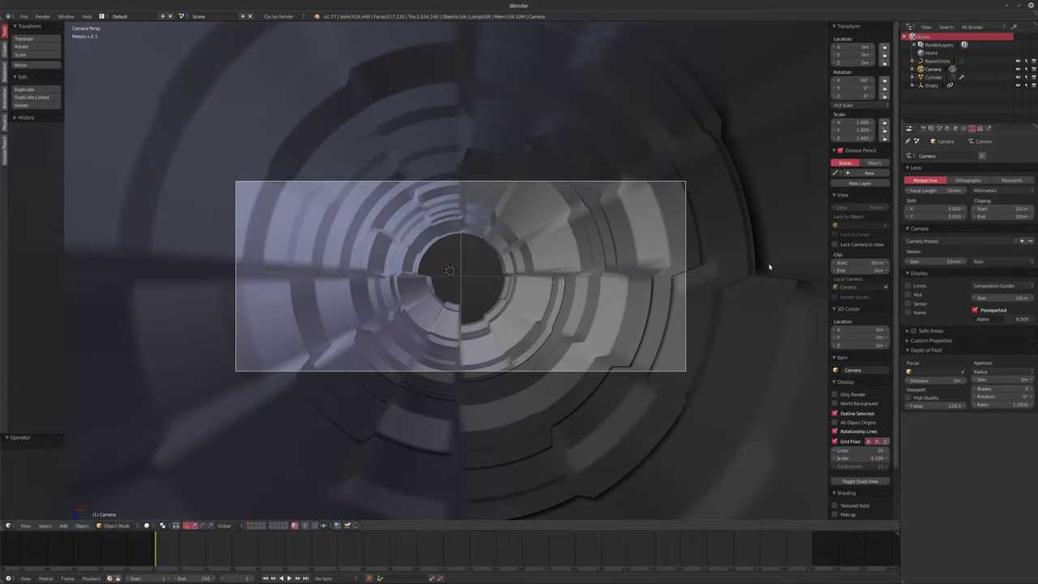
Step: Set the camera's X rotation to 90° so it faces the opposite way along the tunnel
left_click(865, 81)
type("90")
key("Return")
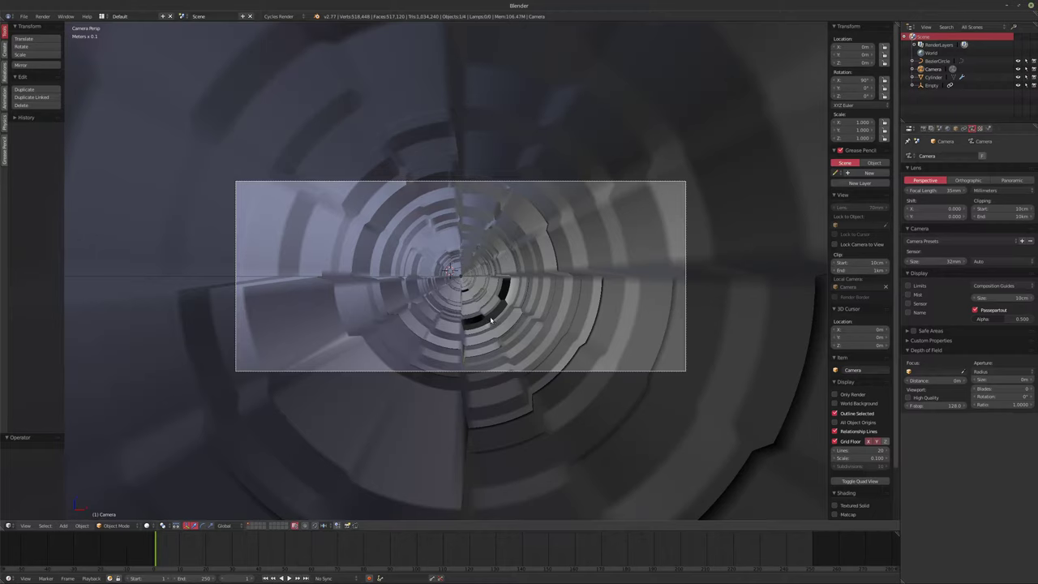
Step: Set the render resolution to a square 640 by 640 px
left_click(923, 128)
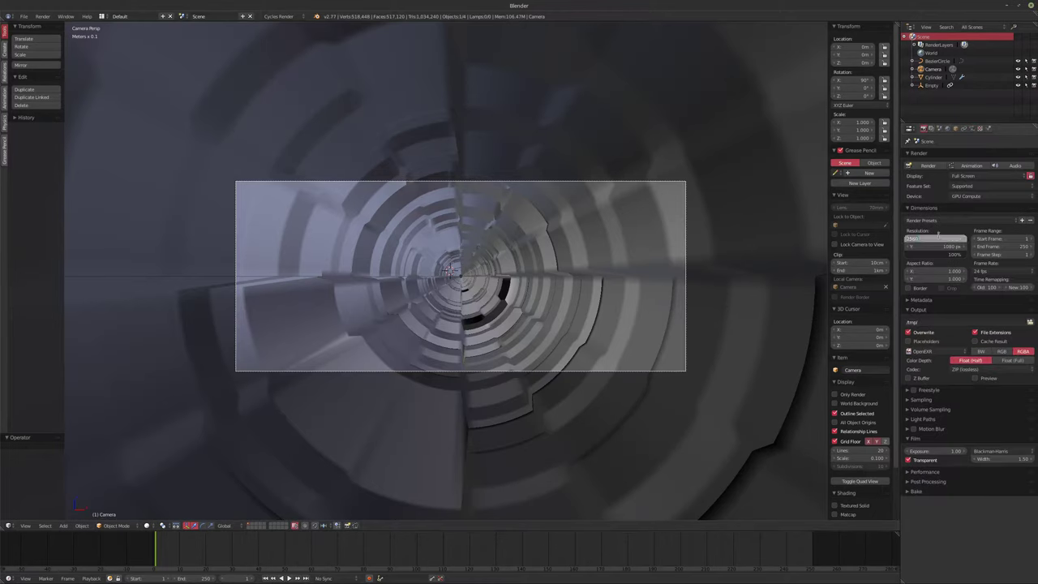
type("640")
key("Tab")
type("640")
key("Return")
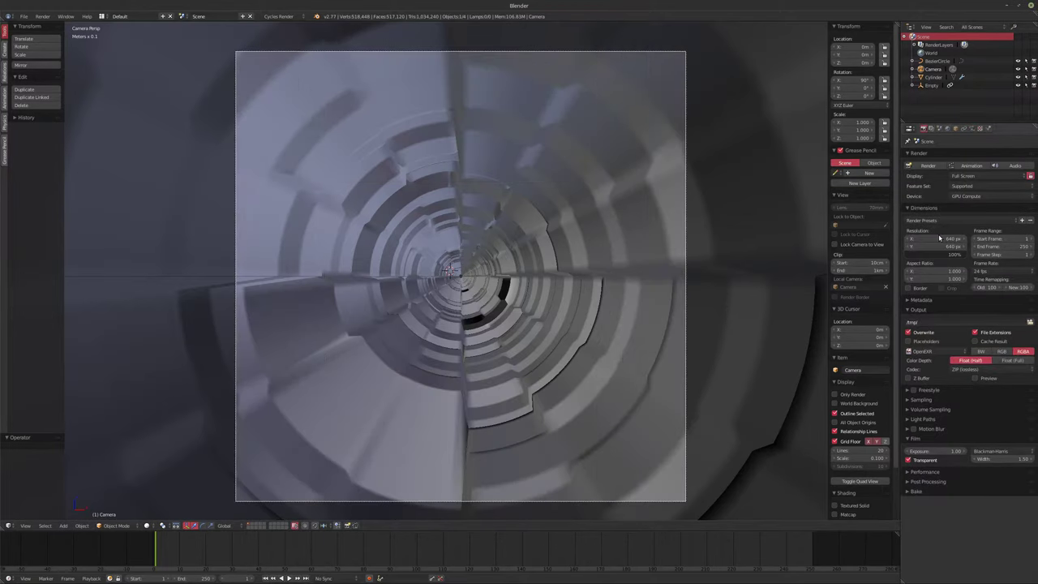
Step: Set the scene's end frame to 240
middle_click_drag(501, 350, 499, 336, "shift")
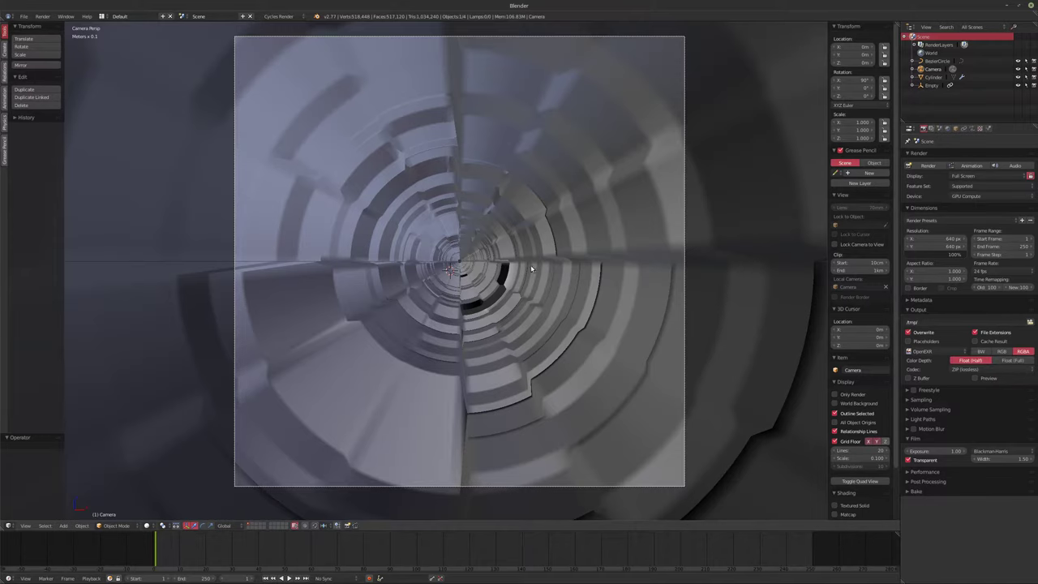
key("KP_0")
middle_click_drag(526, 266, 487, 279)
key("KP_0")
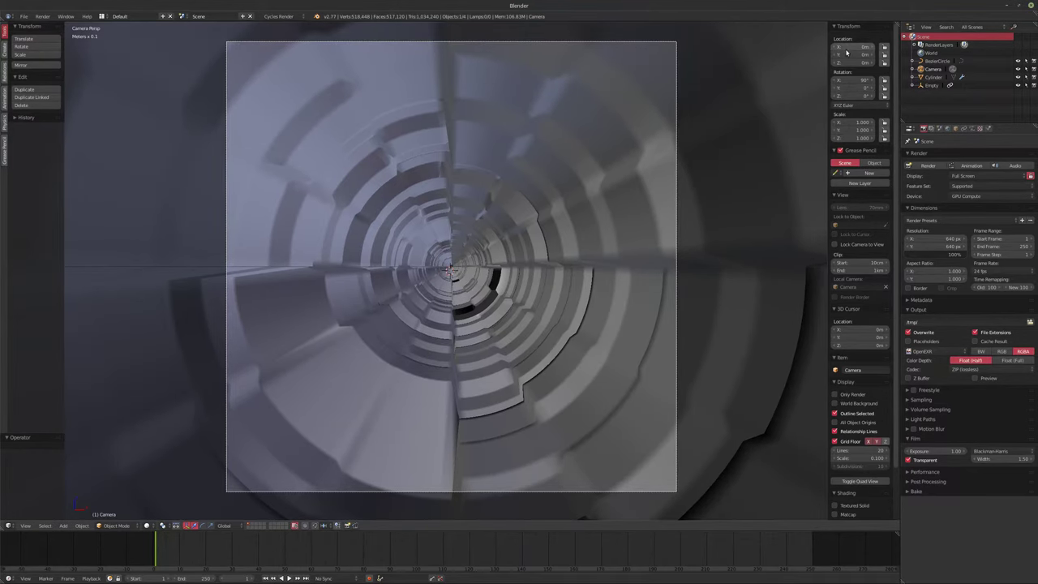
left_click(1001, 246)
type("240")
key("Return")
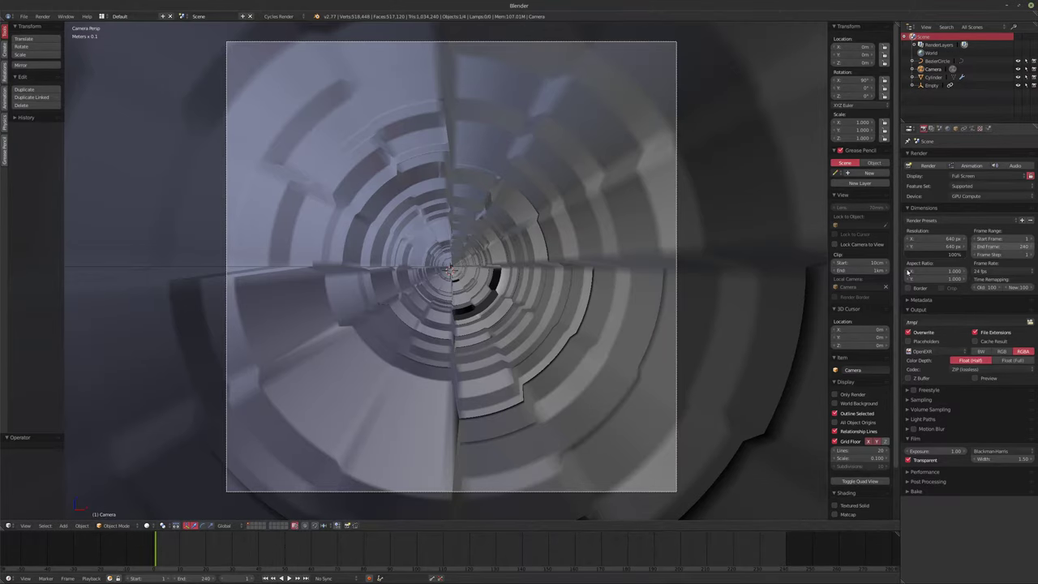
Step: Keyframe the camera's location at frame 1 and again at frame 241 with its Y location set to 1 m
middle_click_drag(640, 339, 598, 329, "shift")
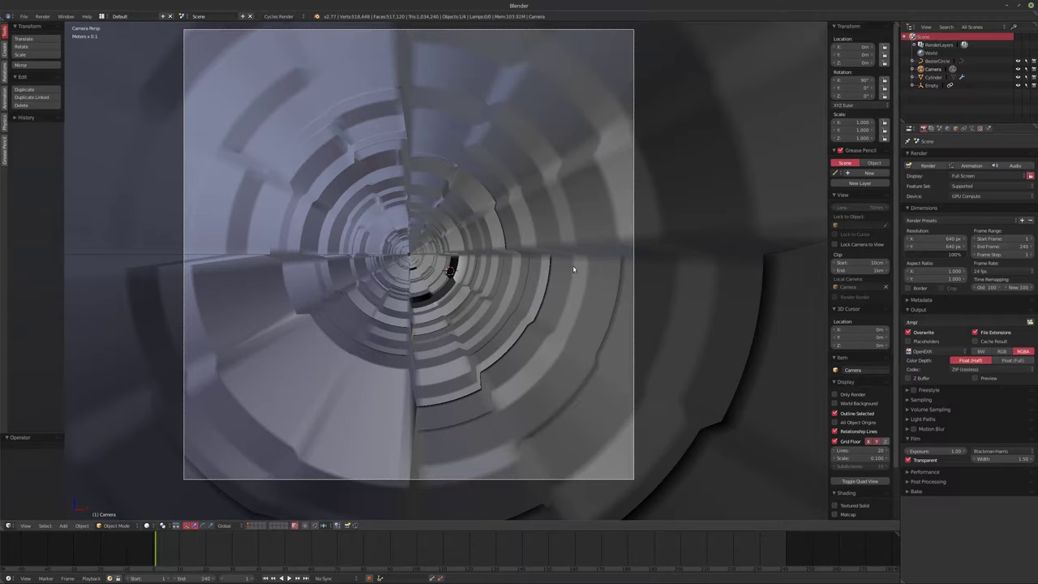
key("i")
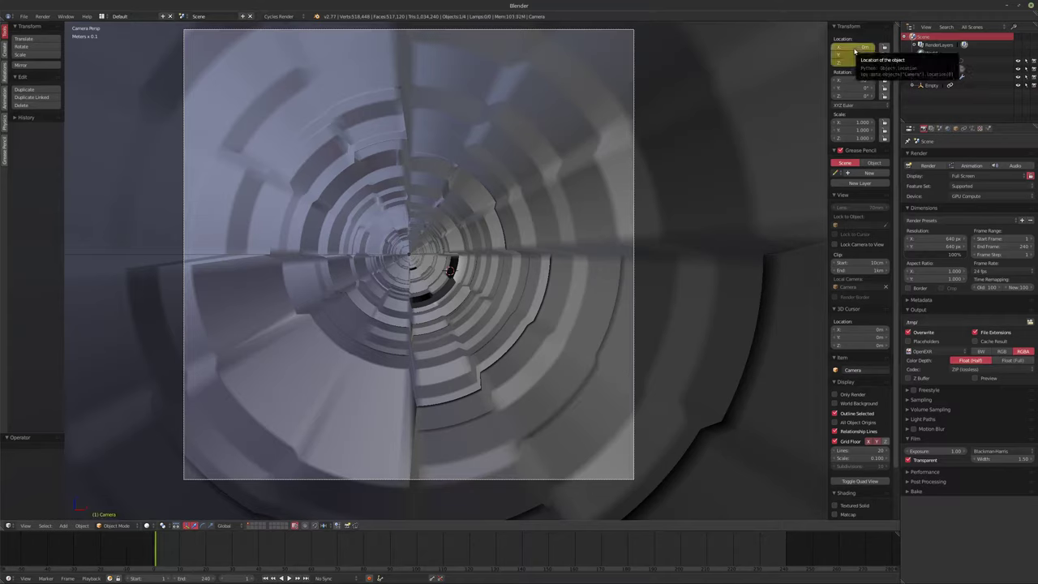
key("shift+Right")
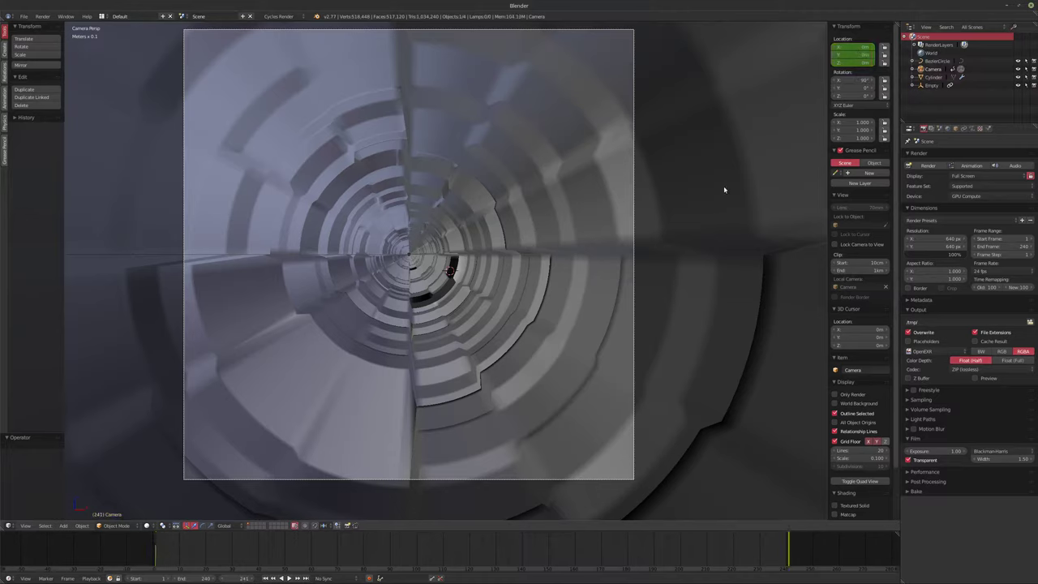
left_click_drag(841, 55, 882, 54)
left_click(848, 55)
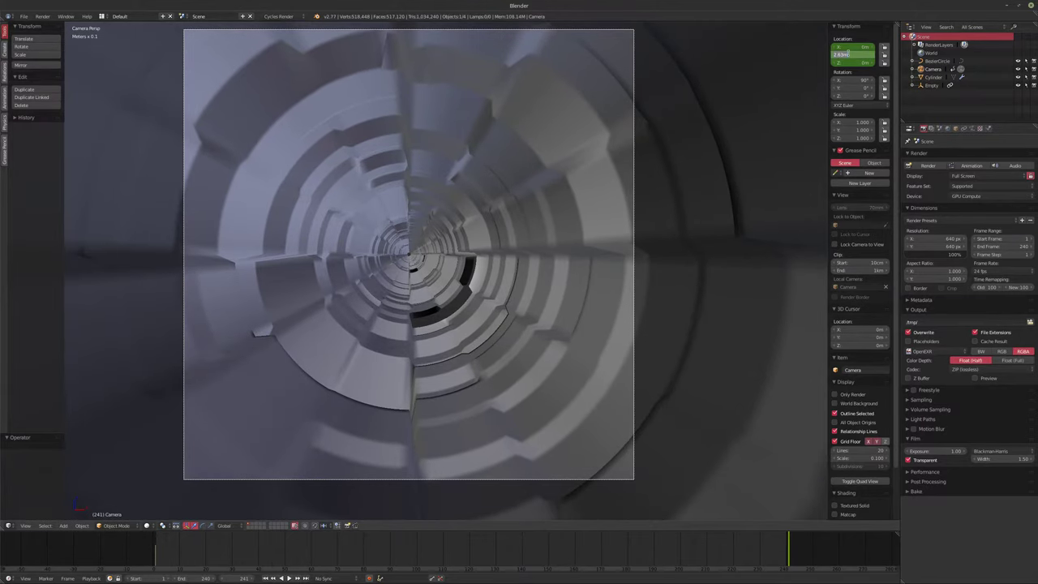
type("1")
key("Return")
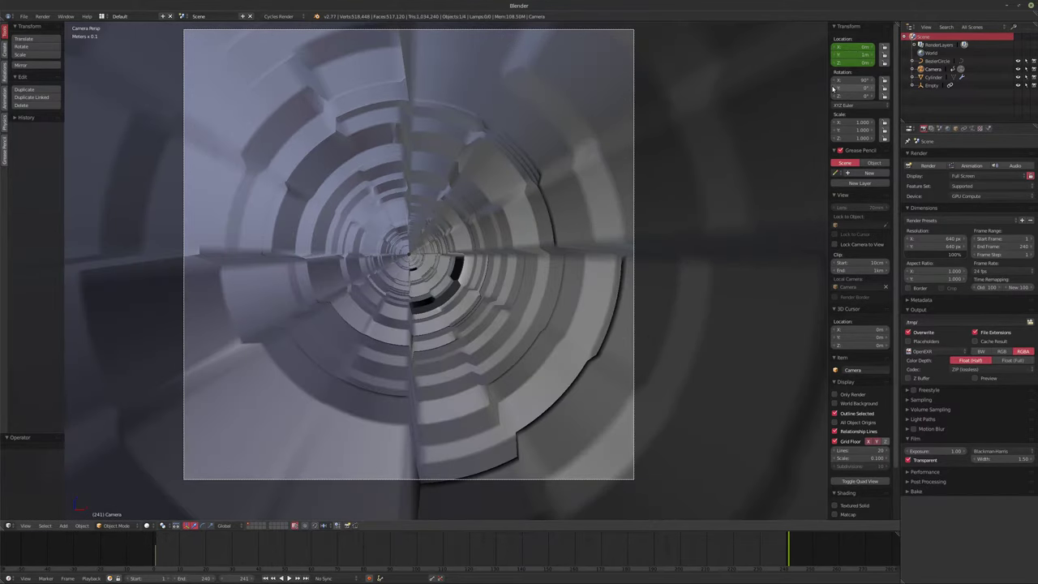
key("i")
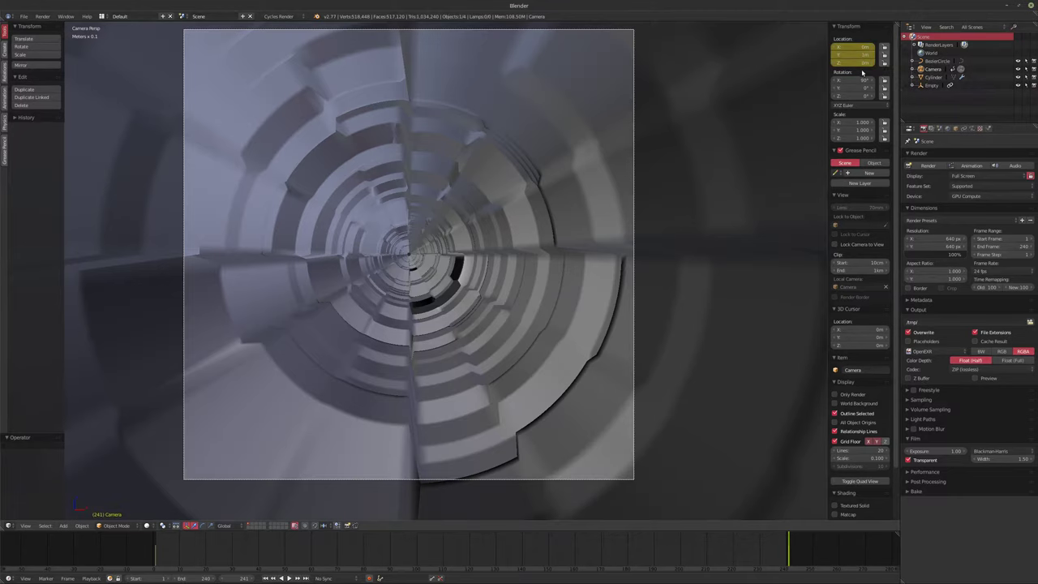
Step: Compare the camera's view at the start and end of the frame range to check how far it travels
key("shift+Left")
key("shift+Right")
key("shift+Left")
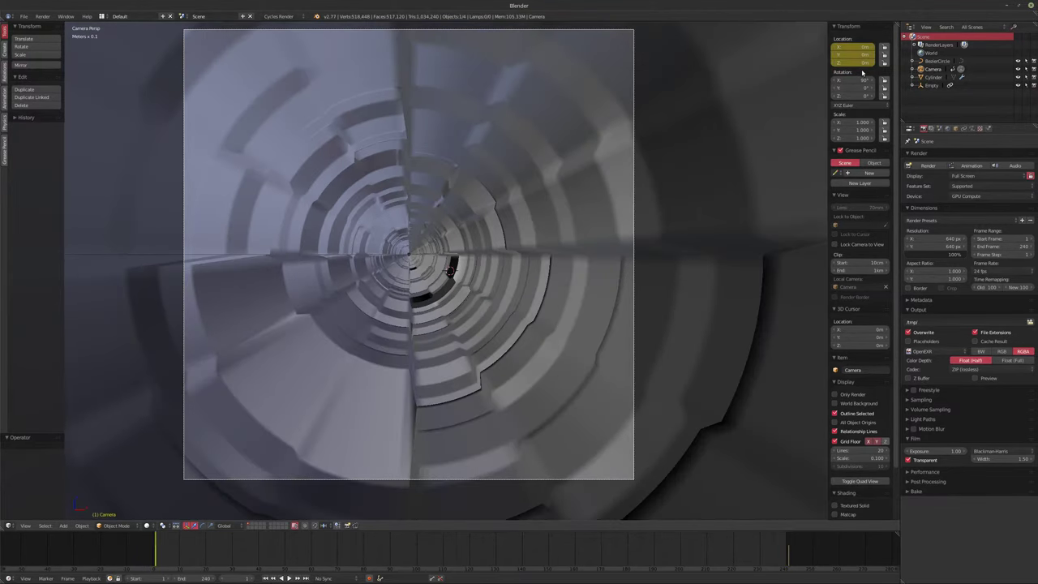
key("shift+Right")
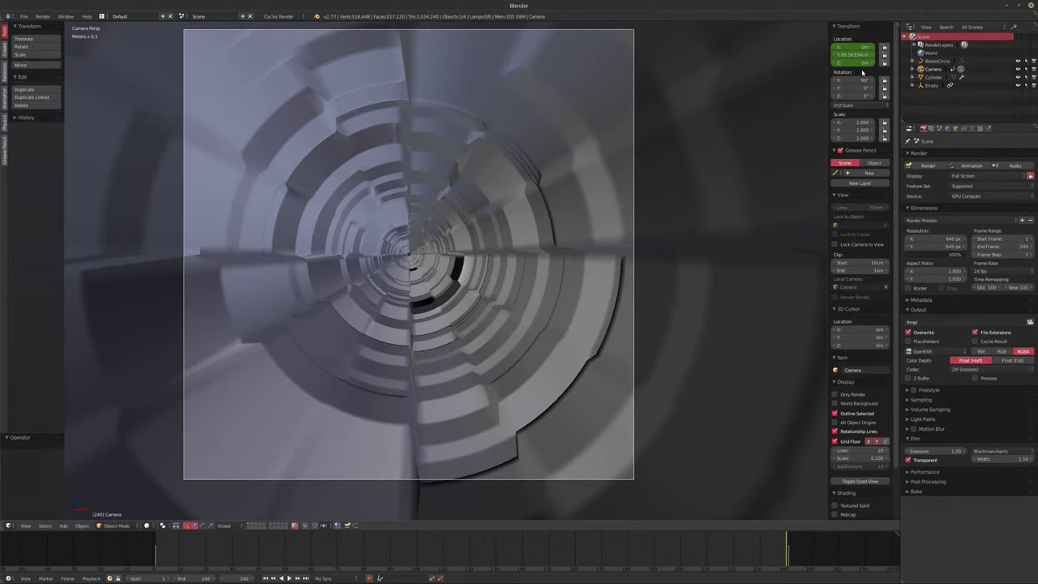
Step: Keyframe the camera's Y location at 15 m on frame 241 and inspect its position along the tunnel from outside
key("Right")
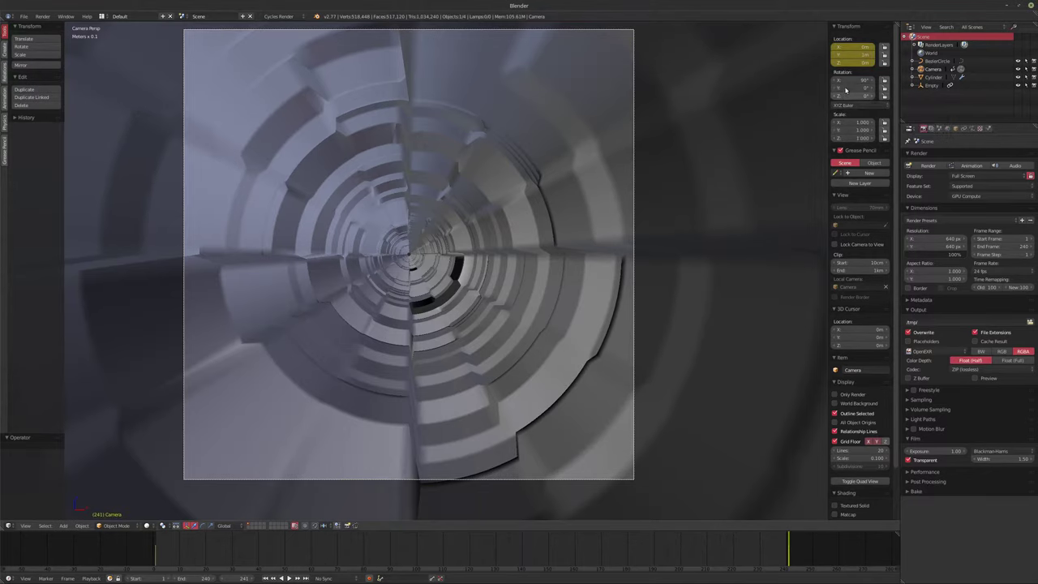
mouse_move(848, 57)
left_mouse_down()
mouse_move(894, 55)
mouse_move(849, 56)
left_mouse_up()
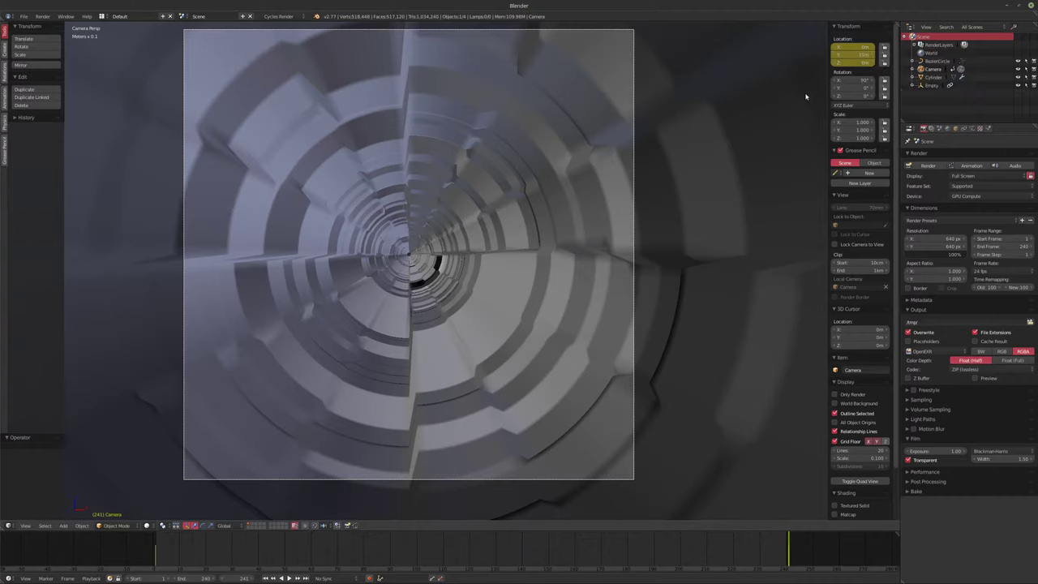
key("shift+Left")
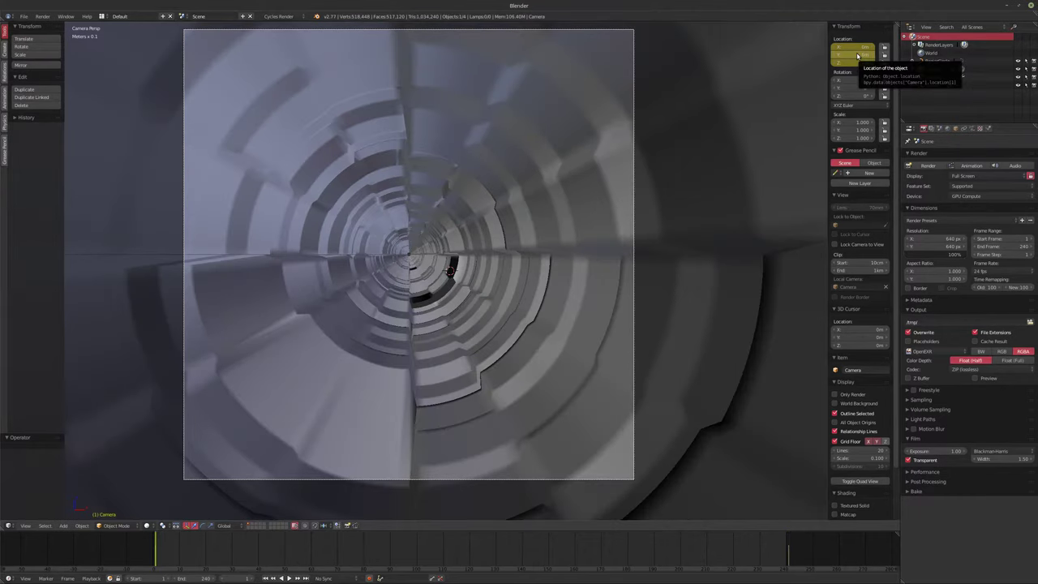
key("shift+Right")
middle_click_drag(554, 249, 638, 330)
scroll(470, 241, "down", 14)
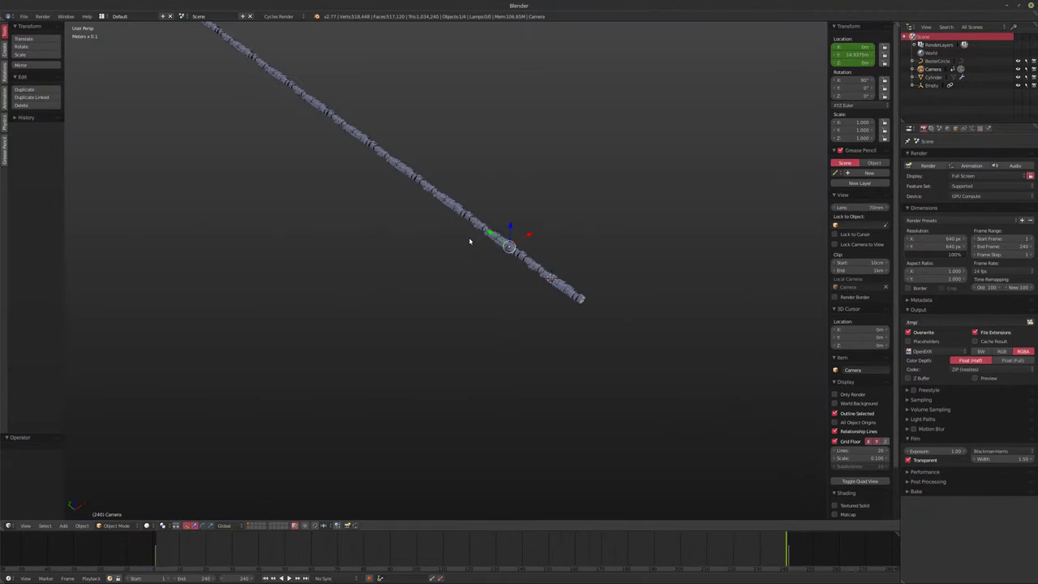
scroll(492, 244, "up", 7)
scroll(493, 245, "up", 4)
middle_click_drag(496, 247, 452, 266)
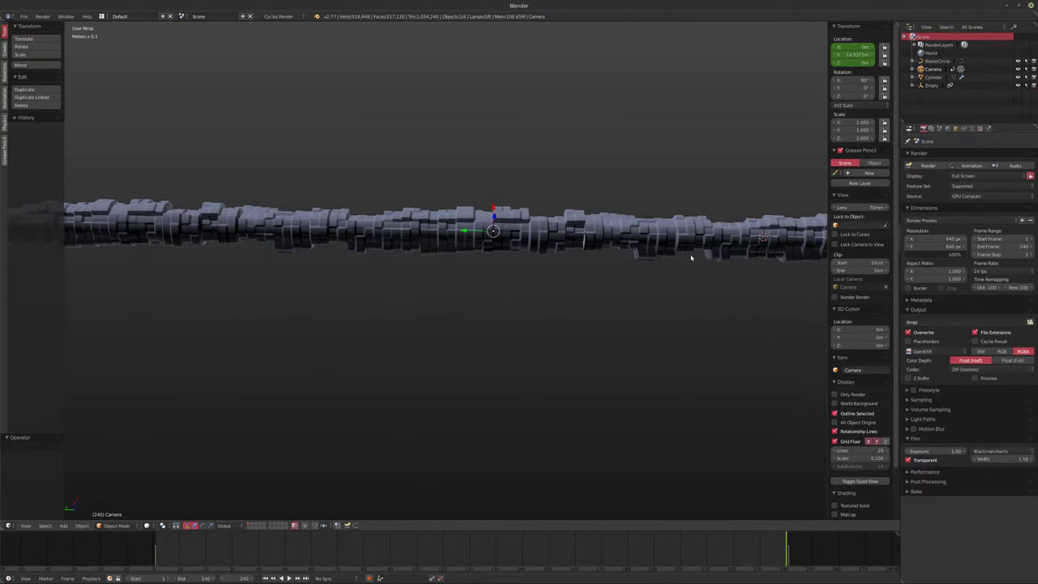
Step: Set the camera's keyframed Y location at frame 241 to 20 m
key("Right")
left_click(842, 54)
type("20")
key("Return")
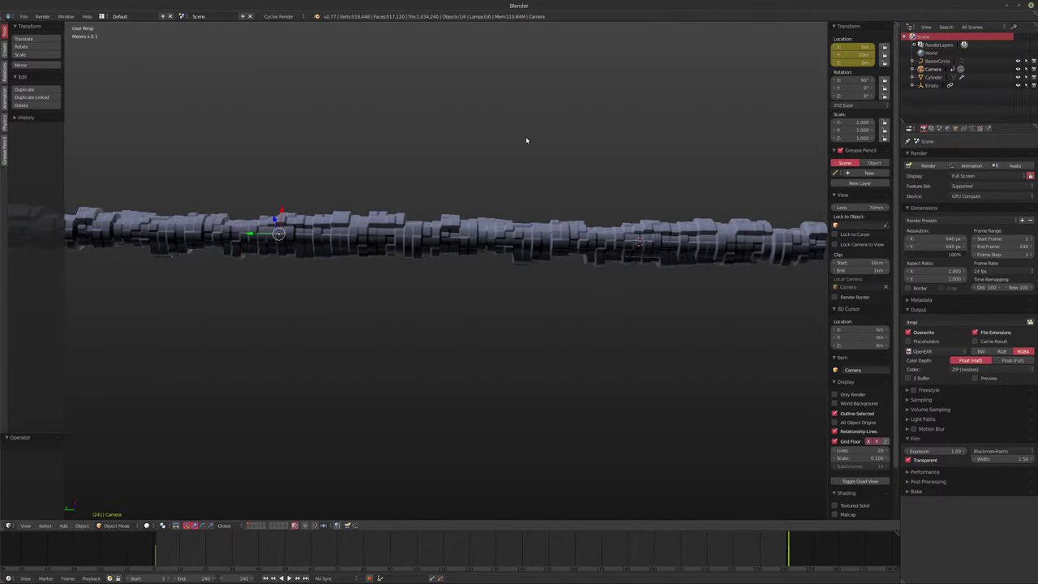
Step: Play the animation through the camera to review the flight along the tunnel, and stop playback
key("KP_0")
key("alt+a")
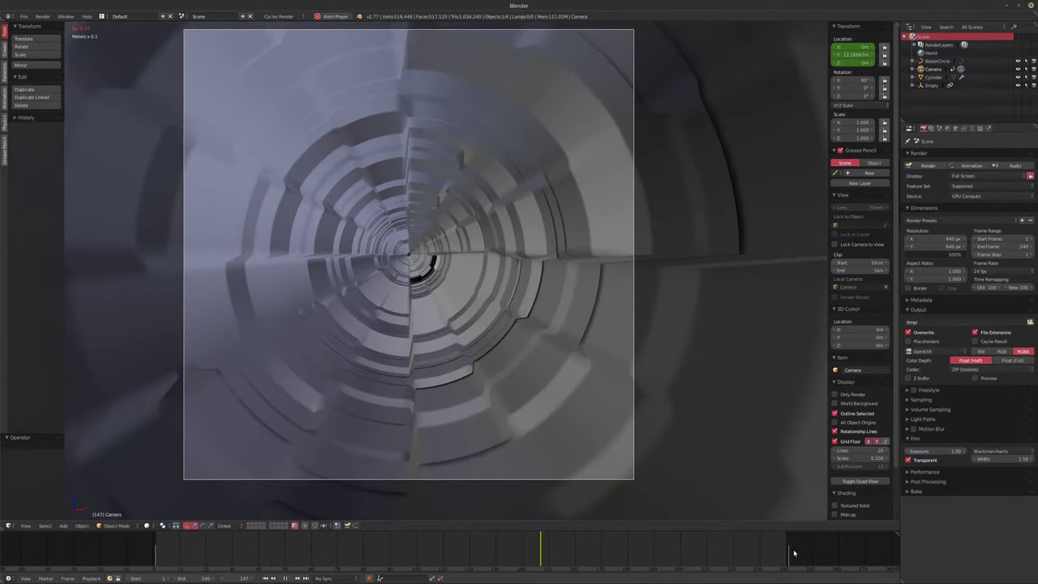
left_click(763, 552)
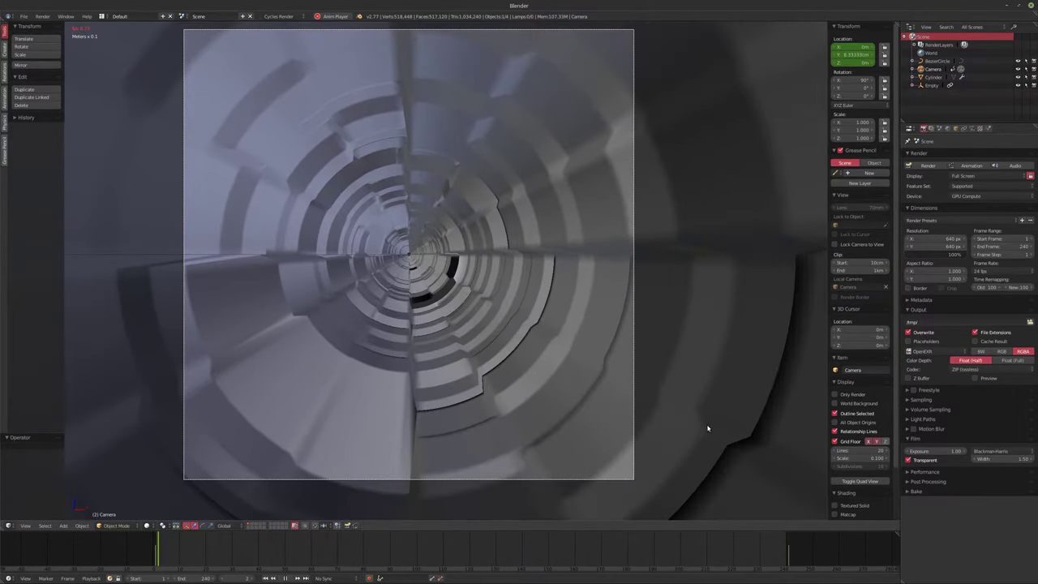
key("alt+a")
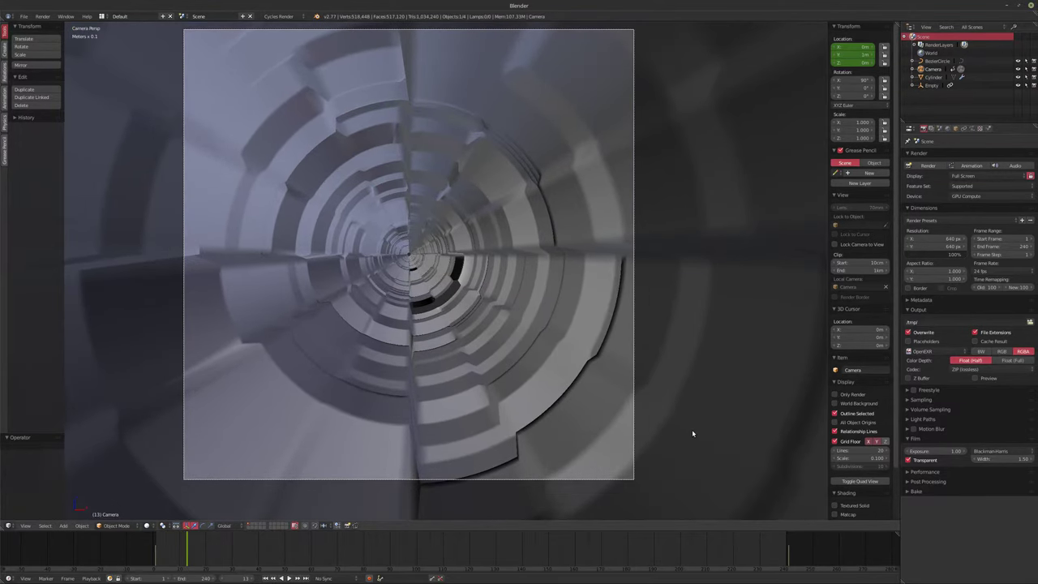
Step: Select the tunnel cylinder and show its displacement texture settings, with the whole tunnel seen from outside
middle_click_drag(509, 326, 504, 349, "shift")
scroll(515, 333, "down", 2)
scroll(503, 349, "down", 8)
middle_click_drag(608, 356, 539, 356, "shift")
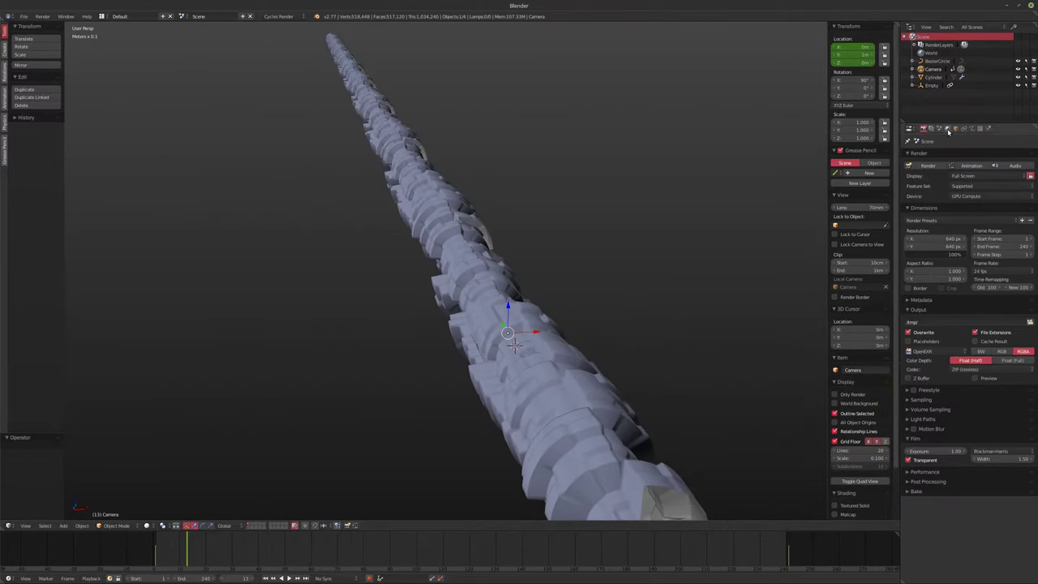
left_click(980, 129)
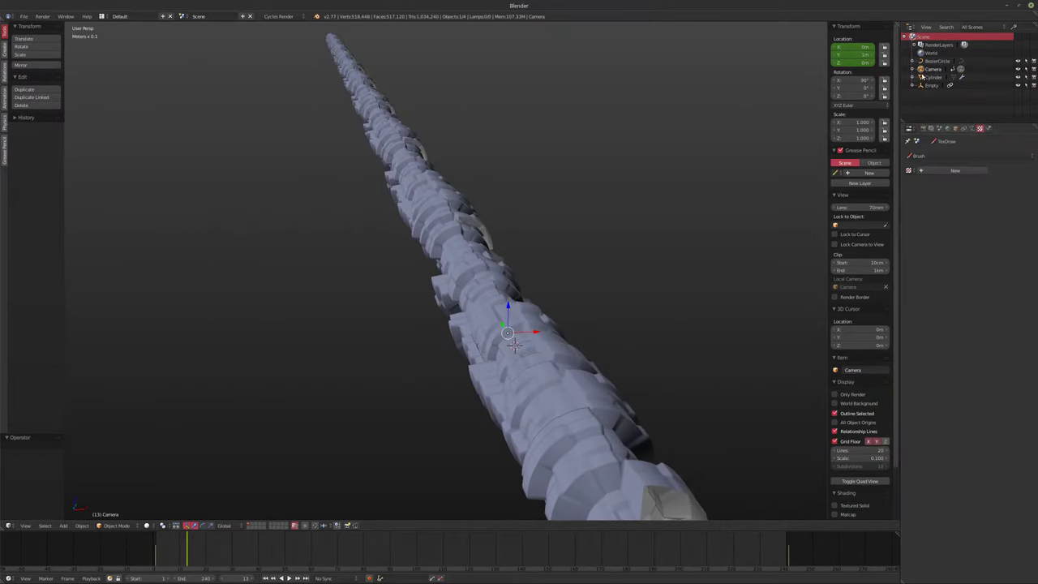
left_click(930, 78)
middle_click_drag(556, 223, 360, 224, "shift")
scroll(360, 224, "down", 2)
middle_click_drag(477, 217, 649, 215)
scroll(479, 213, "up", 2)
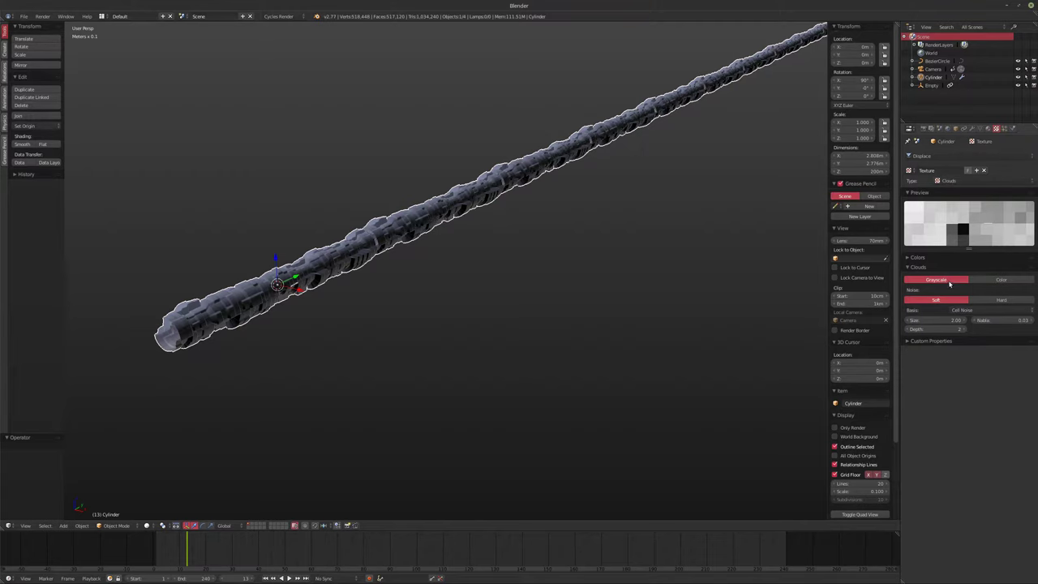
Step: Try Voronoi Crackle as the noise basis of the tunnel's displacement texture
scroll(974, 310, "up", 1, "ctrl")
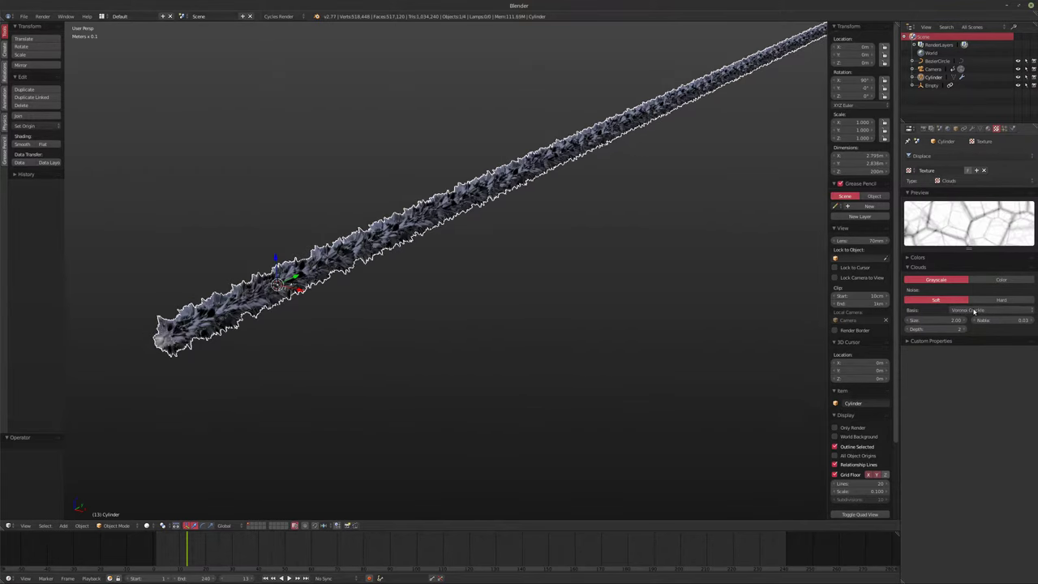
scroll(402, 290, "up", 4)
middle_click_drag(295, 307, 551, 281, "shift")
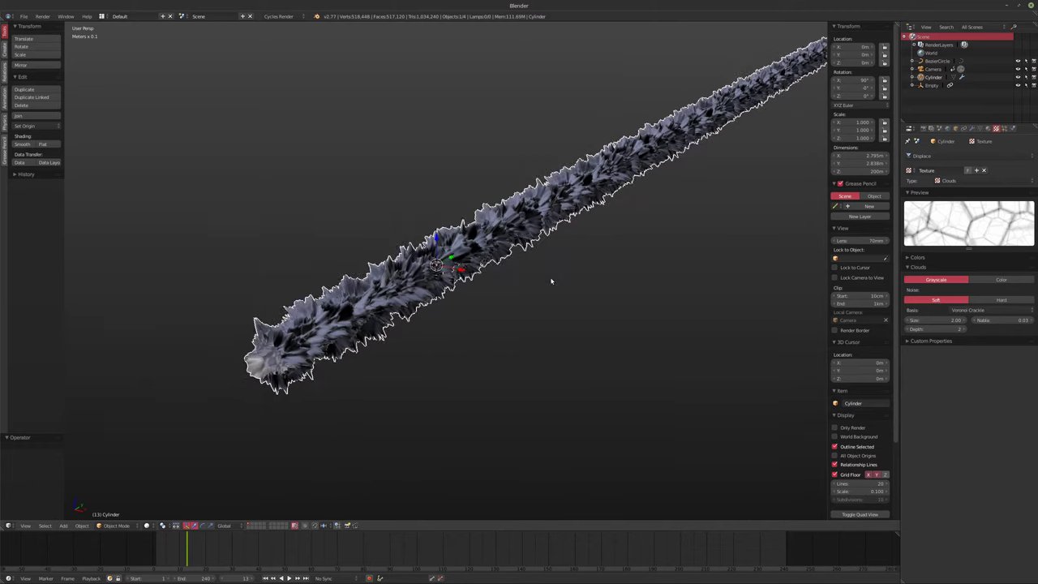
Step: Look through the camera and try other noise bases, including Voronoi F2, Improved Perlin and Blender Original, and return to Cell Noise
key("KP_0")
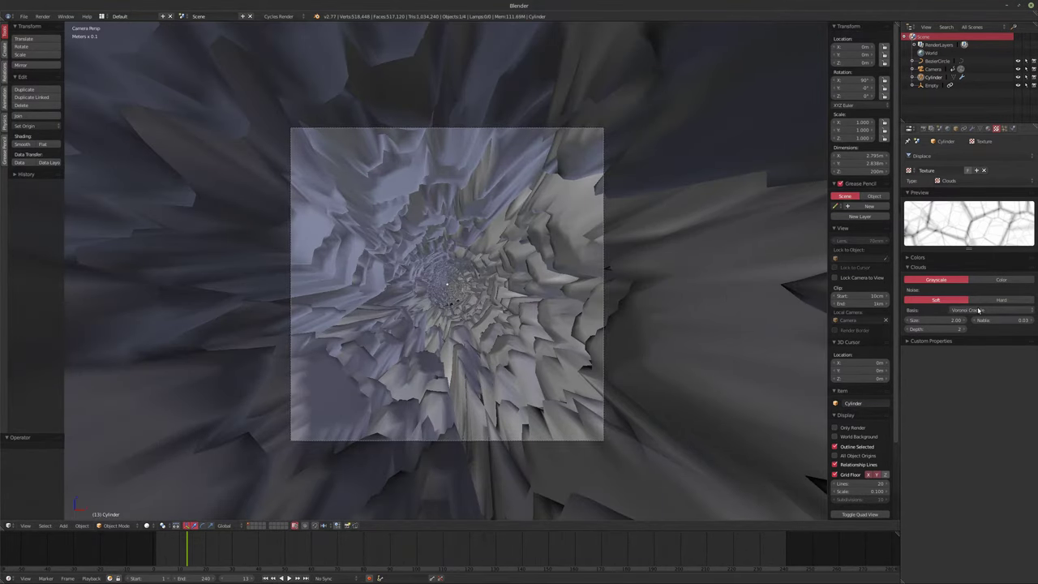
scroll(977, 311, "up", 1, "ctrl")
scroll(978, 311, "up", 1, "ctrl")
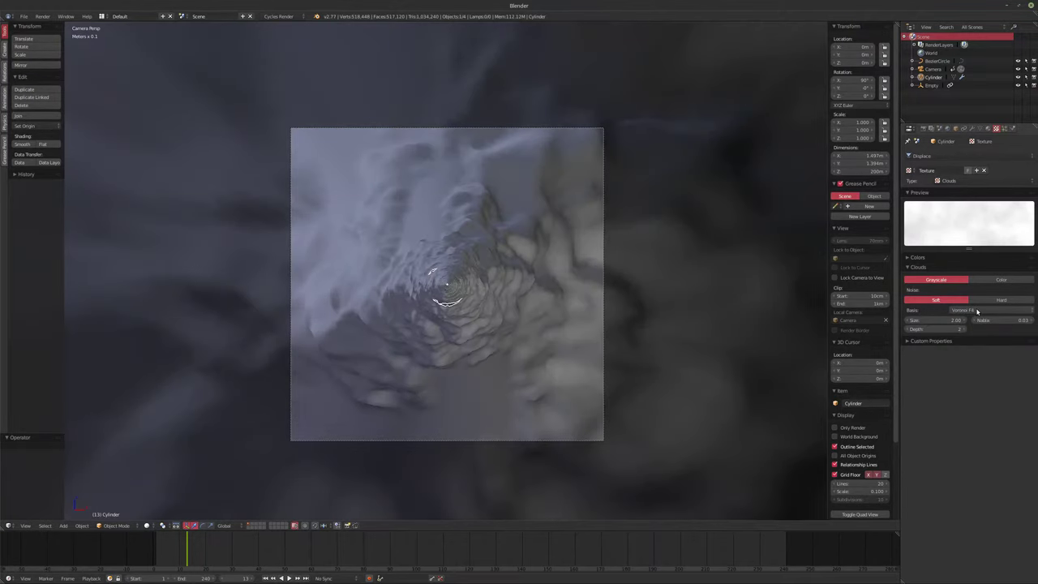
scroll(977, 312, "up", 1, "ctrl")
scroll(977, 311, "up", 1, "ctrl")
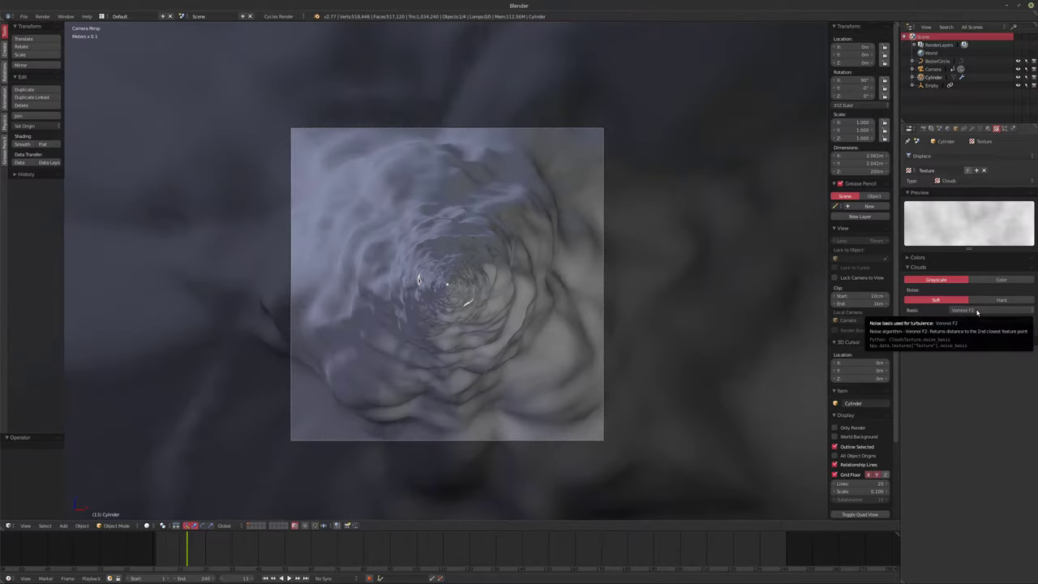
scroll(976, 311, "up", 2, "ctrl")
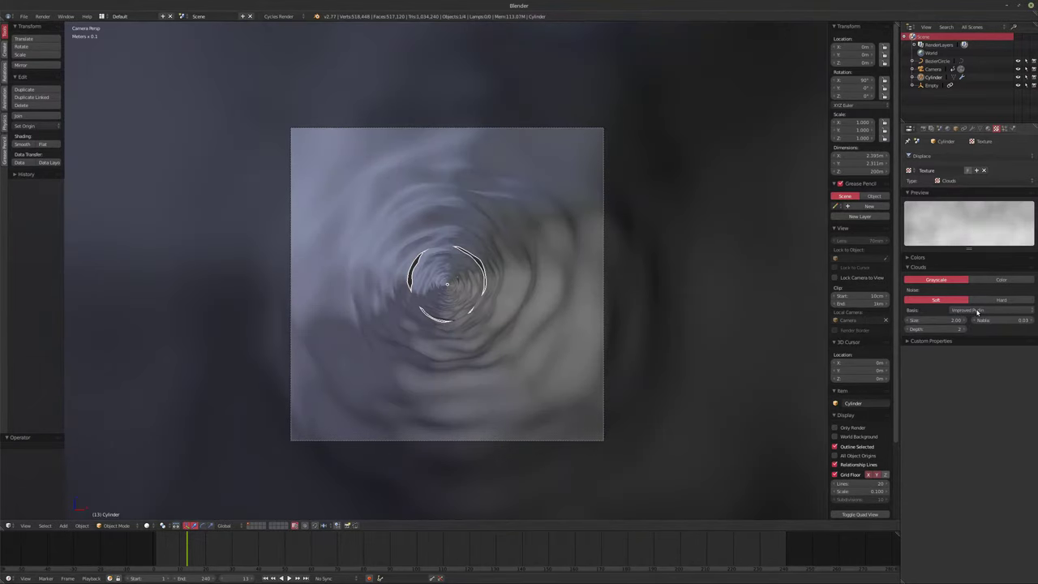
scroll(977, 312, "up", 2, "ctrl")
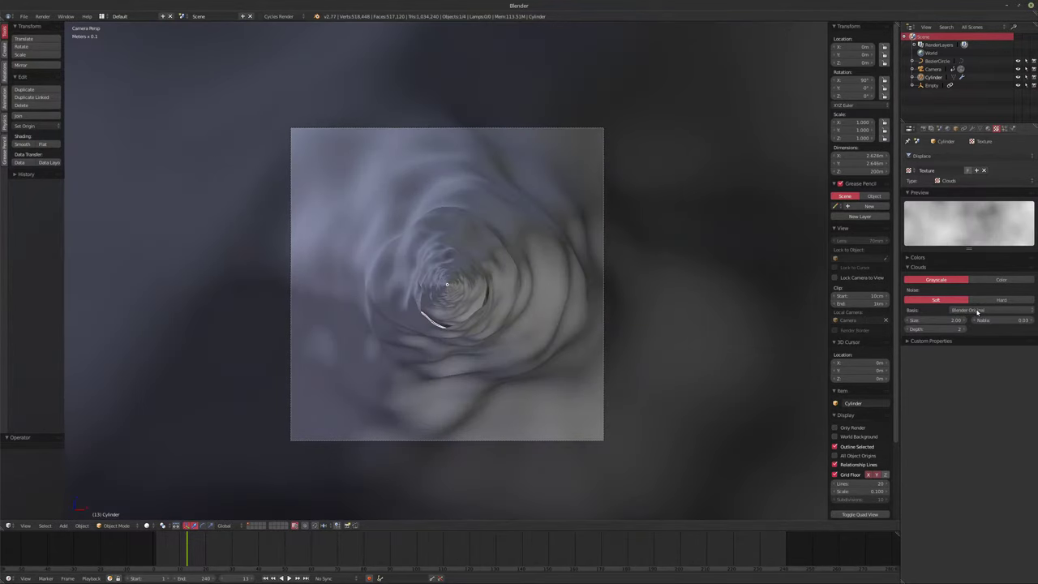
scroll(977, 311, "up", 1, "ctrl")
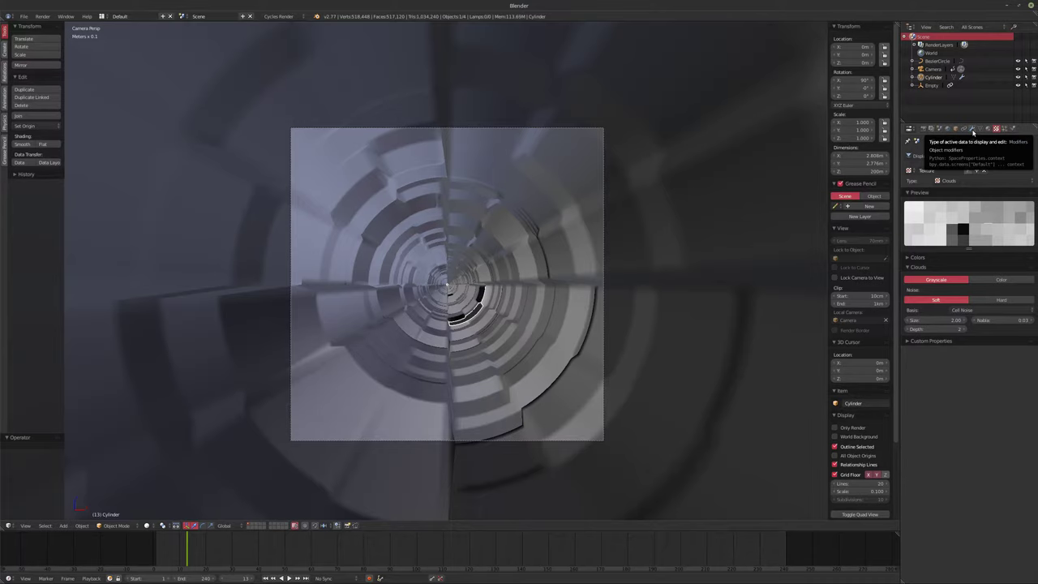
Step: Try Blend, Wood, Voronoi and Point Density as the type of the tunnel's displacement texture while looking through the camera
scroll(951, 180, "up", 2, "ctrl")
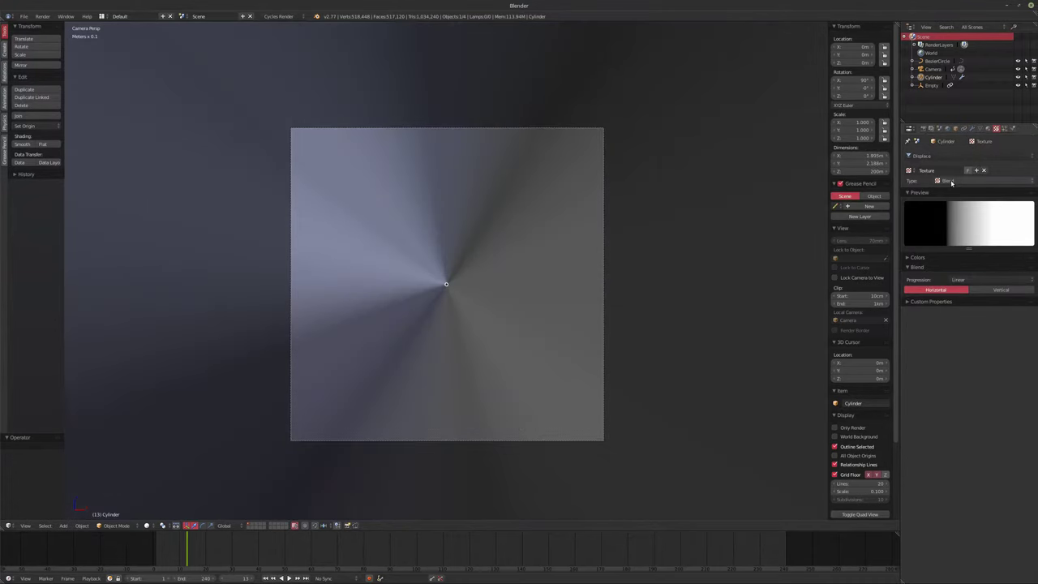
scroll(950, 181, "up", 1, "ctrl")
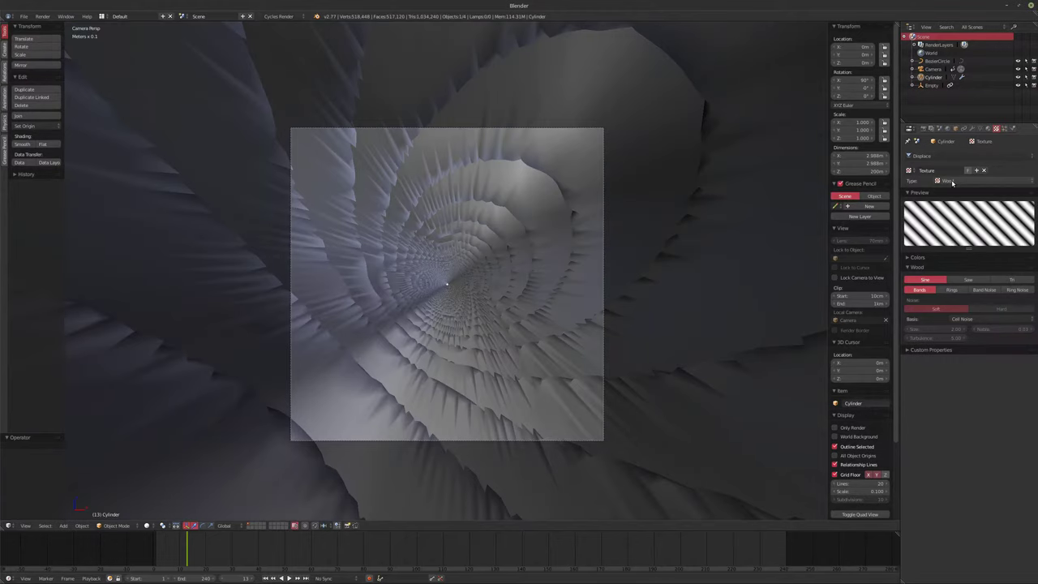
scroll(951, 182, "up", 2, "ctrl")
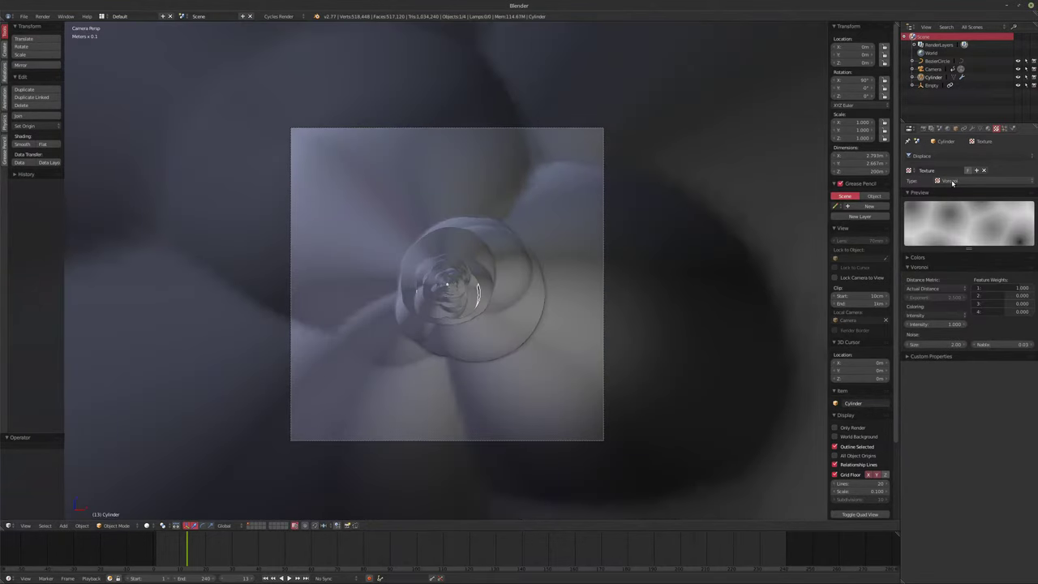
scroll(952, 182, "up", 1, "ctrl")
scroll(951, 183, "up", 3, "ctrl")
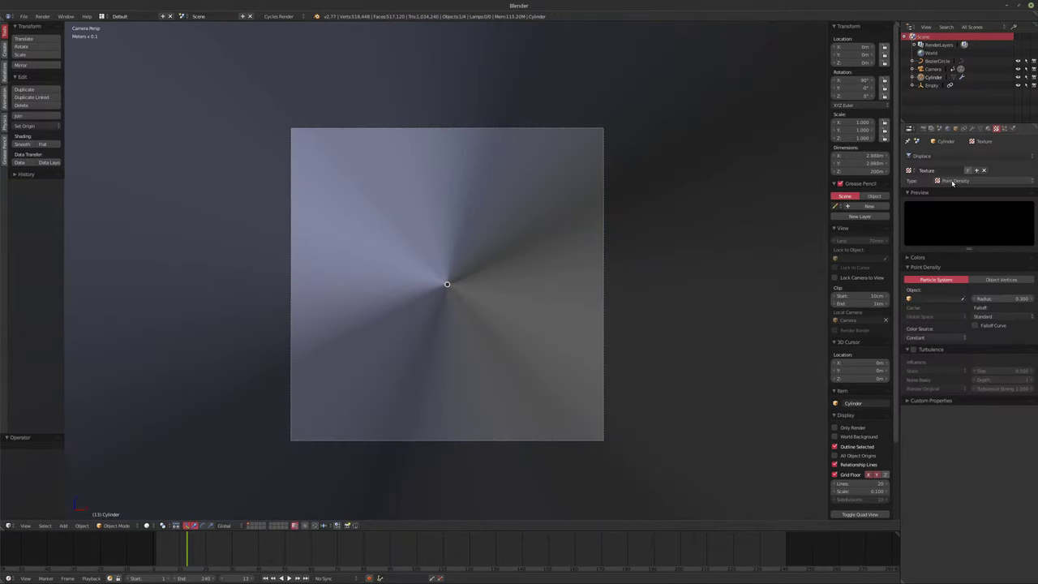
Step: Try the Musgrave, Marble, Magic and Distorted Noise texture types and the Voronoi F4 basis, and return to Clouds with Cell Noise
scroll(951, 183, "up", 1, "ctrl")
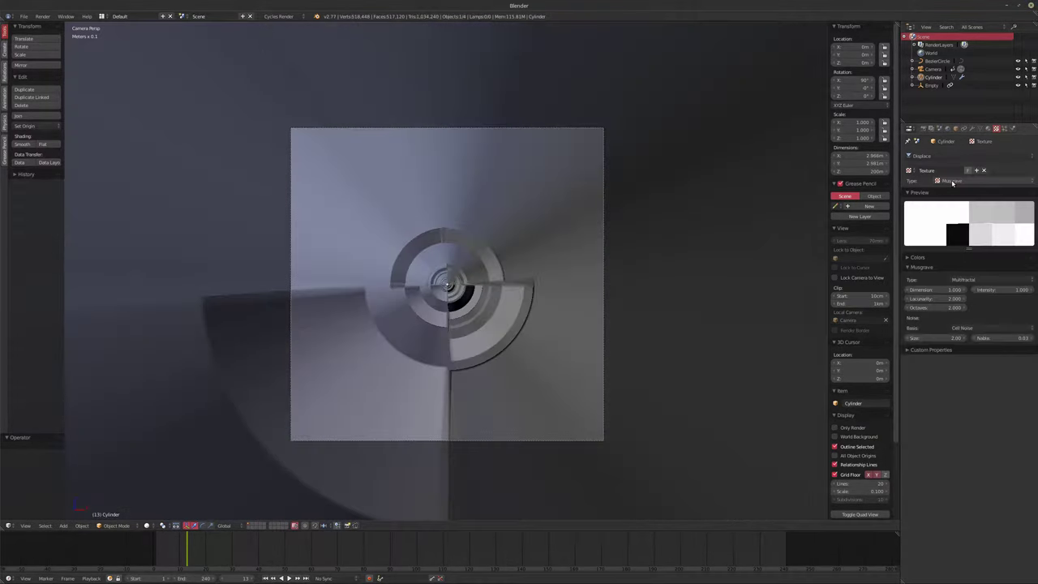
scroll(952, 182, "up", 1, "ctrl")
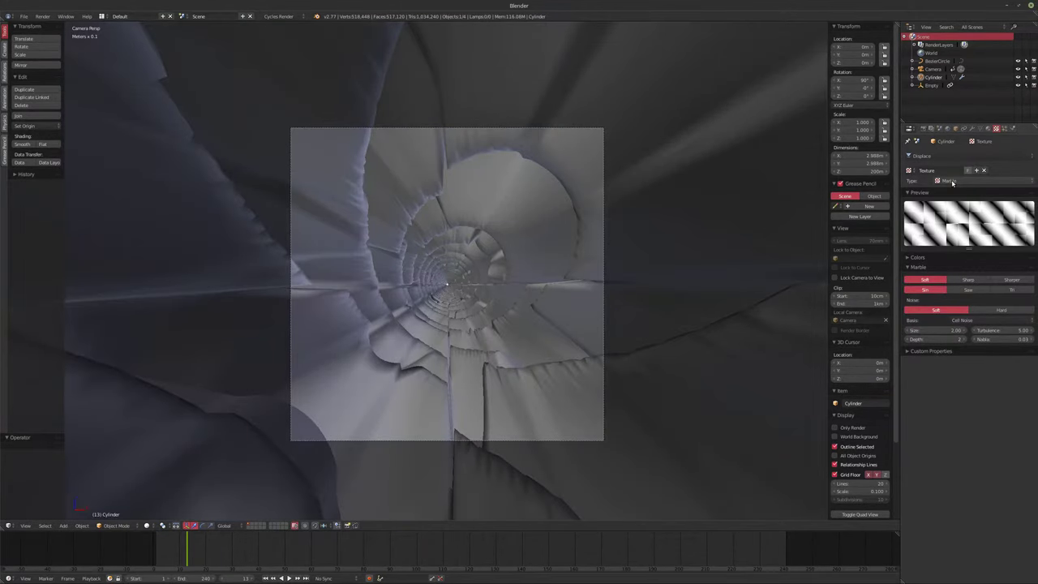
scroll(952, 182, "up", 1, "ctrl")
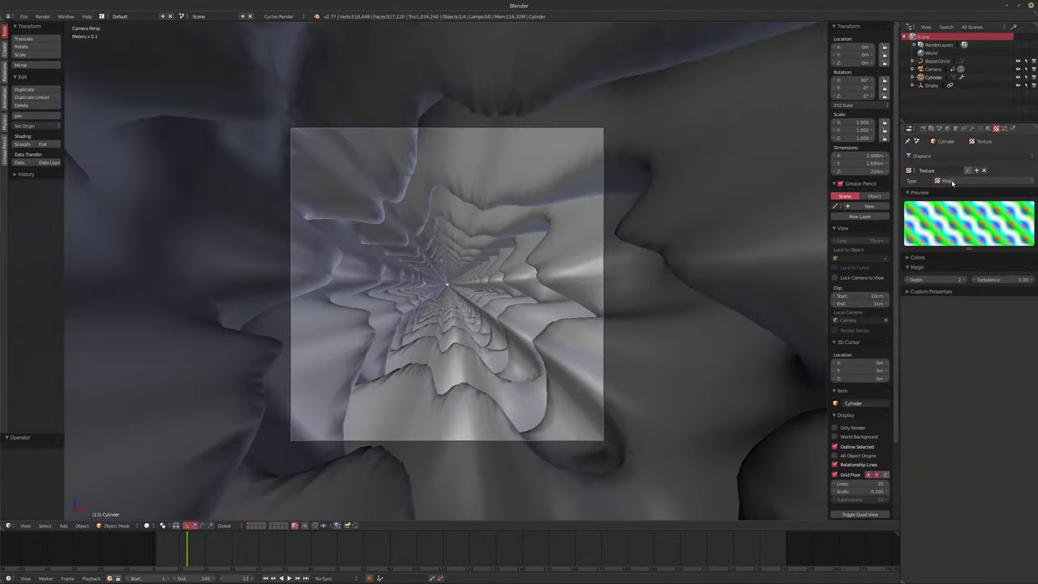
scroll(951, 183, "up", 1, "ctrl")
scroll(951, 182, "up", 1, "ctrl")
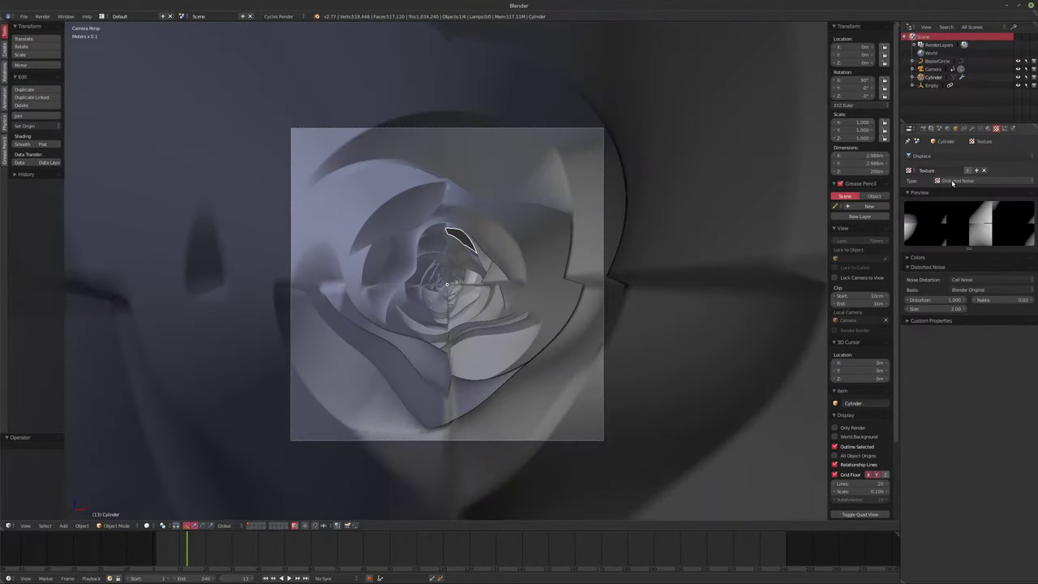
scroll(952, 183, "up", 1, "ctrl")
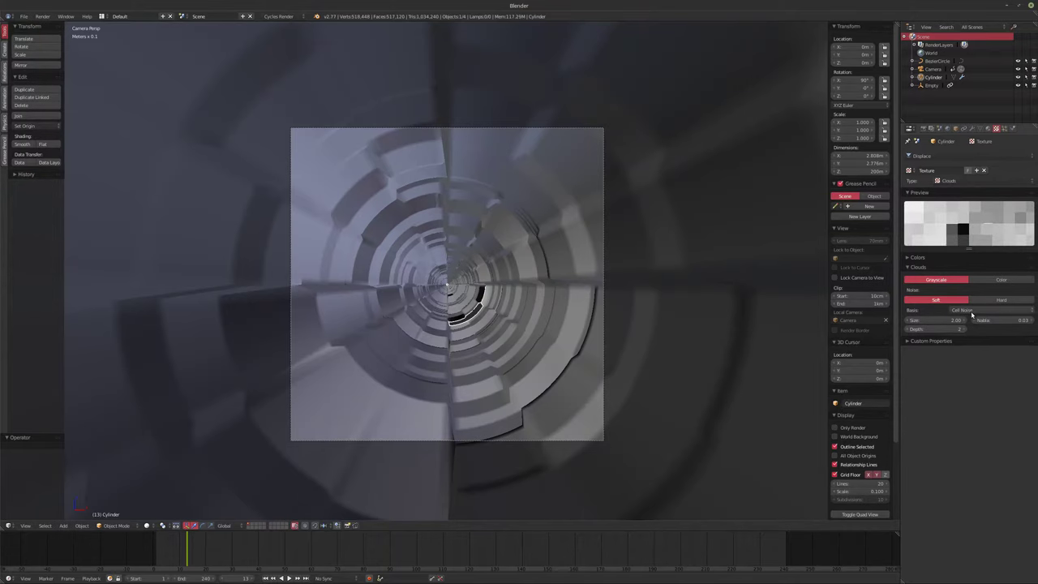
scroll(965, 312, "up", 3, "ctrl")
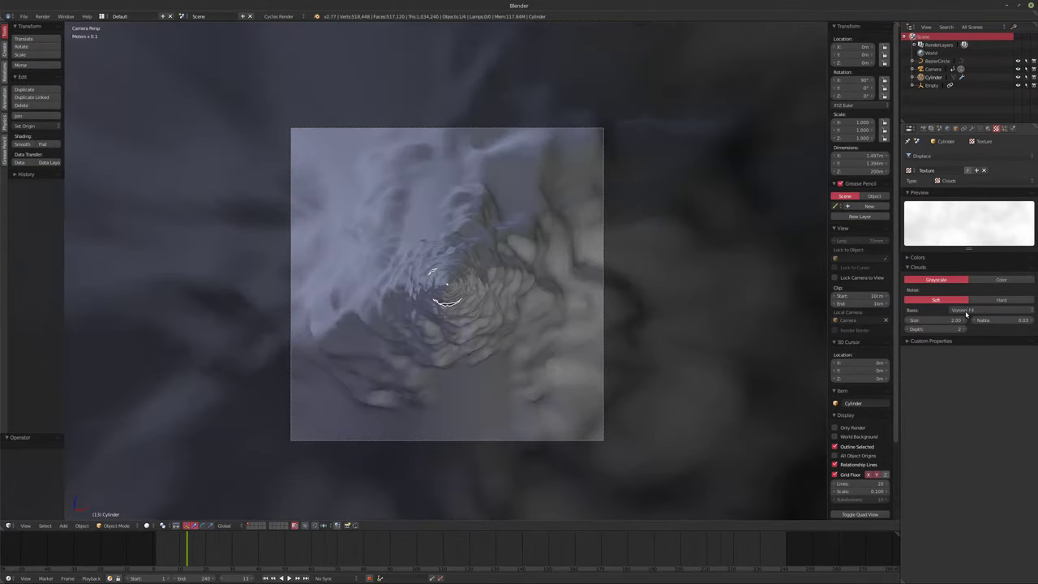
scroll(965, 314, "down", 3, "ctrl")
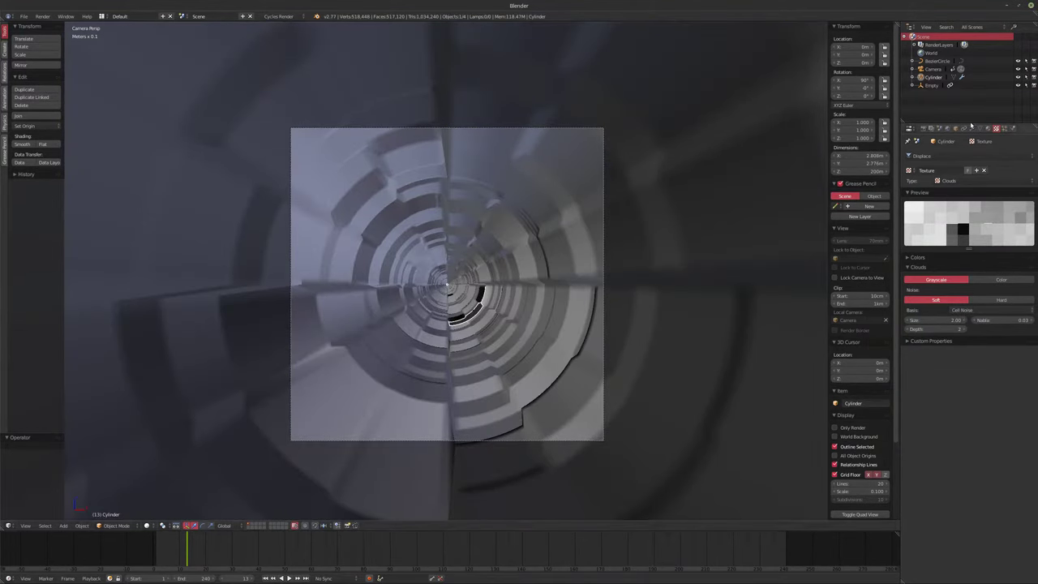
Step: Show the tunnel's modifiers and add a new mesh cylinder at the scene origin, with the tunnel seen from outside
left_click(972, 129)
middle_click_drag(686, 220, 449, 225)
scroll(450, 224, "down", 5)
middle_click_drag(568, 245, 357, 213, "shift")
scroll(545, 247, "up", 2)
middle_click_drag(639, 276, 541, 259, "shift")
scroll(537, 256, "up", 2)
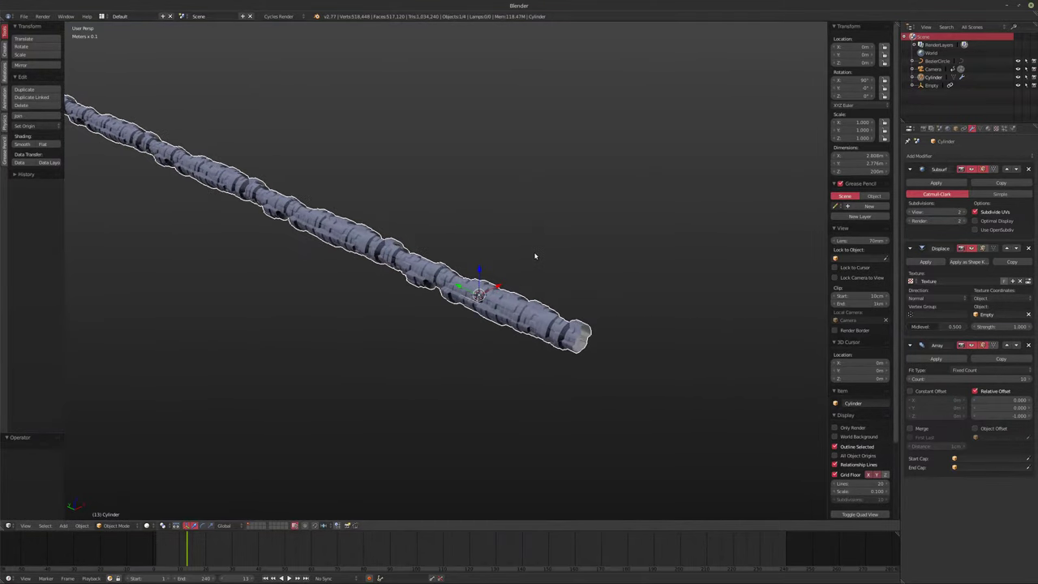
key("shift+a")
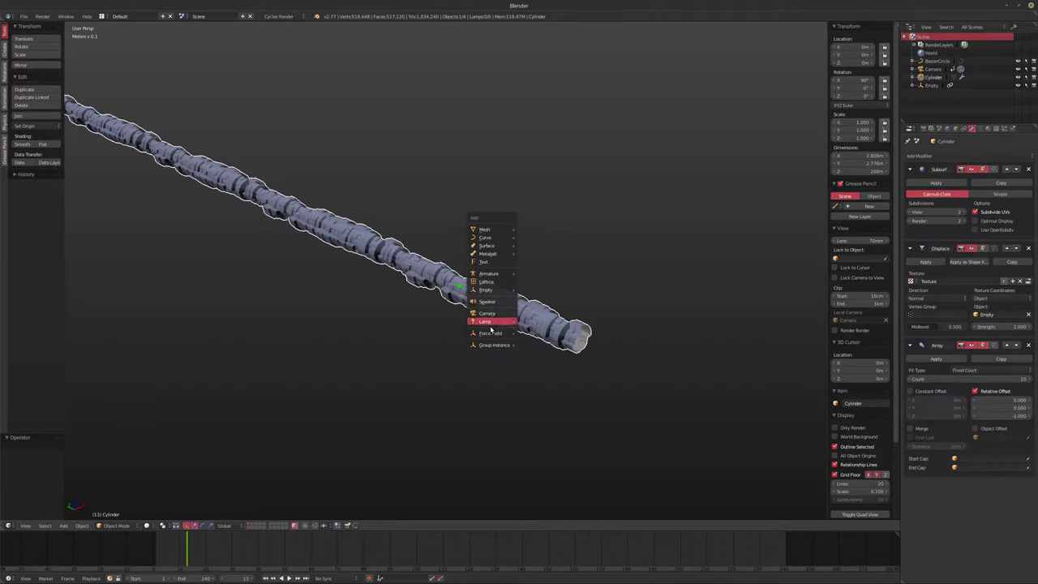
mouse_move(496, 231)
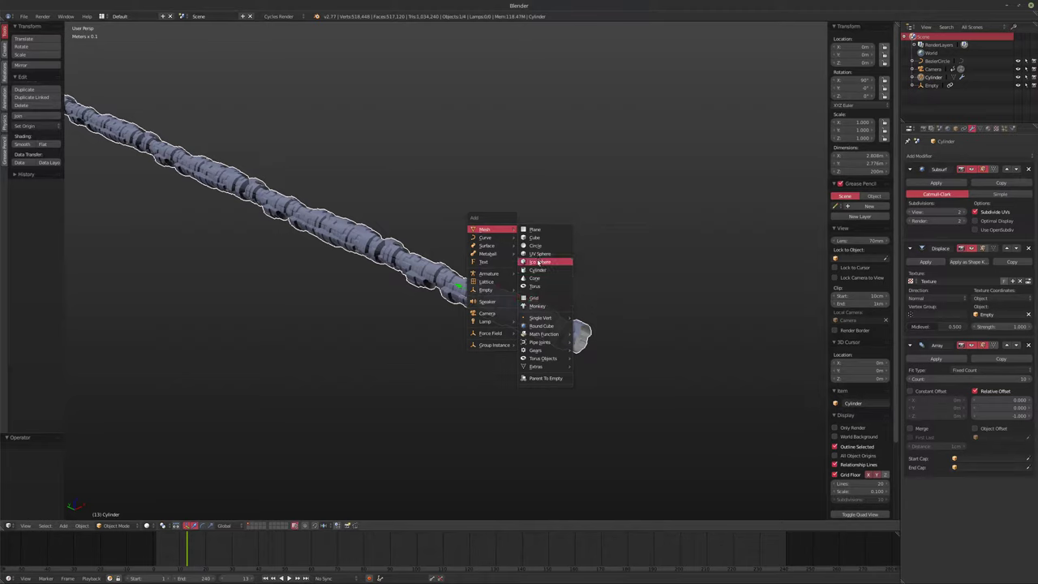
left_click(514, 278)
middle_click_drag(514, 278, 485, 307)
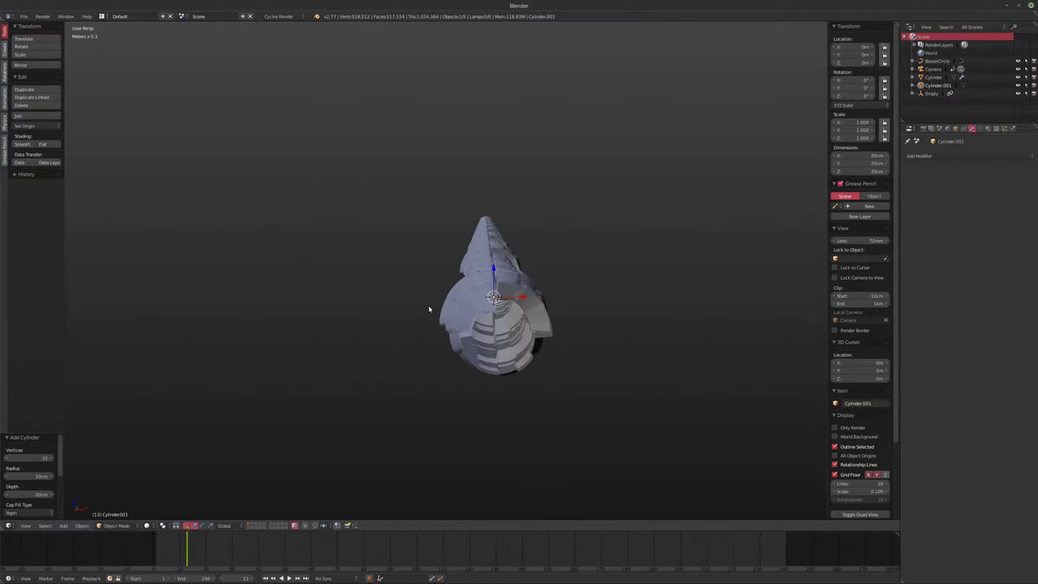
Step: Set the new cylinder's depth to 10 cm and enlarge its radius to about 1.67 m, wider than the tunnel
left_click(24, 496)
type("10cm")
key("Return")
left_click_drag(31, 479, 50, 478)
middle_click_drag(84, 472, 428, 369)
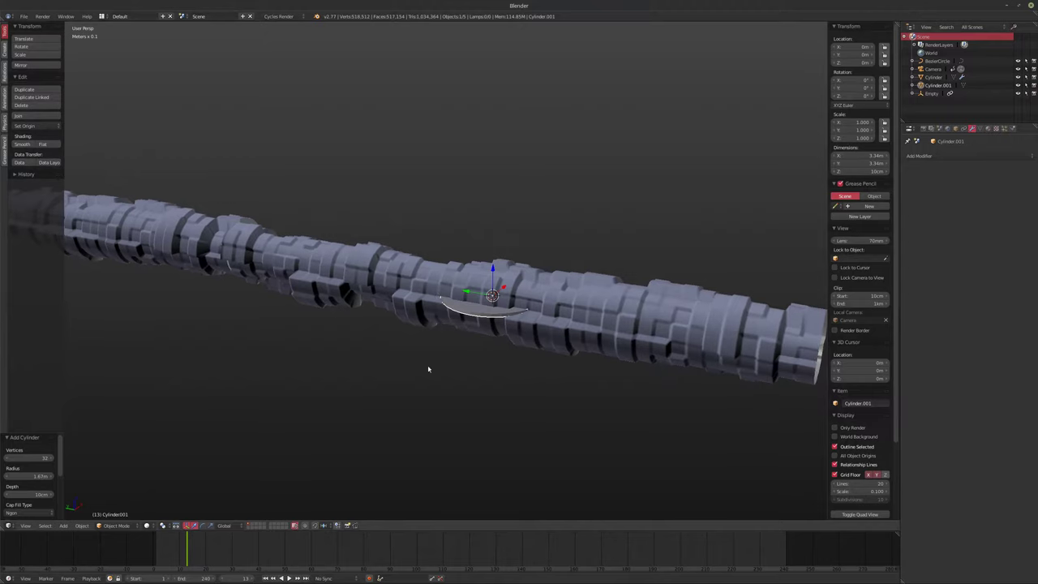
Step: Set the new cylinder's depth to 50 cm
left_click(28, 493)
type("20cm")
key("Return")
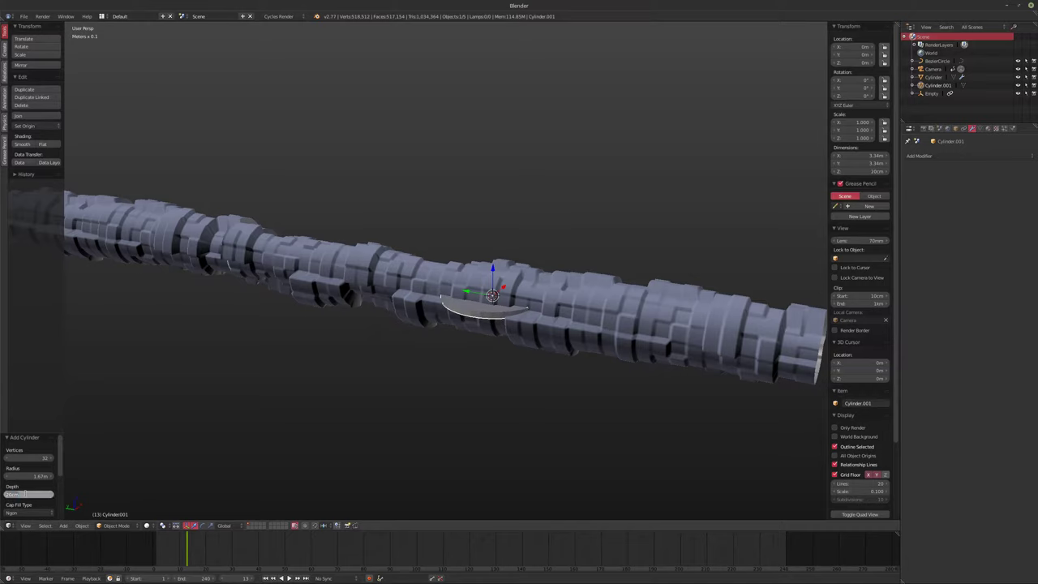
key("Return")
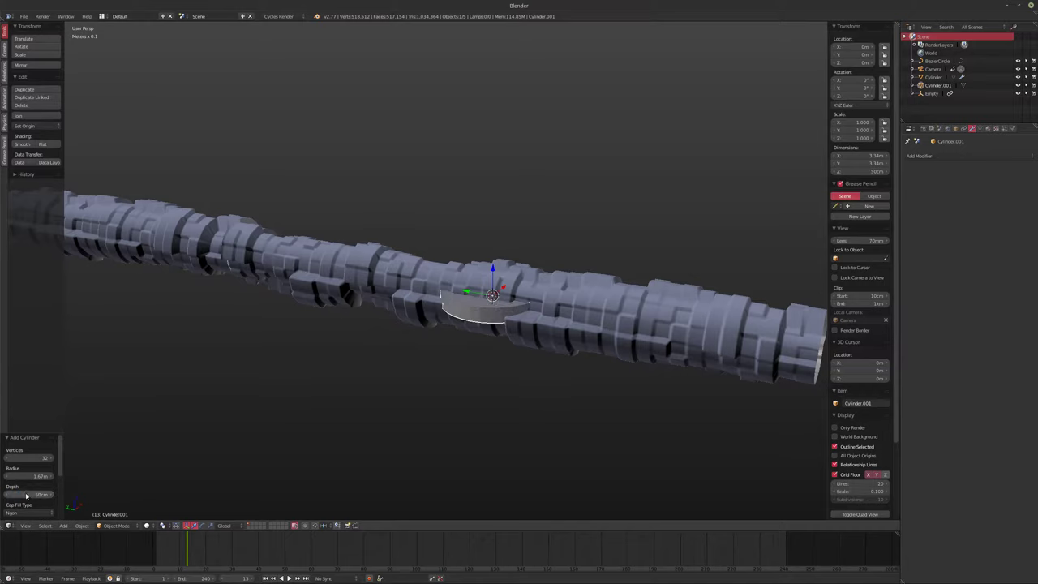
middle_click_drag(392, 365, 473, 356)
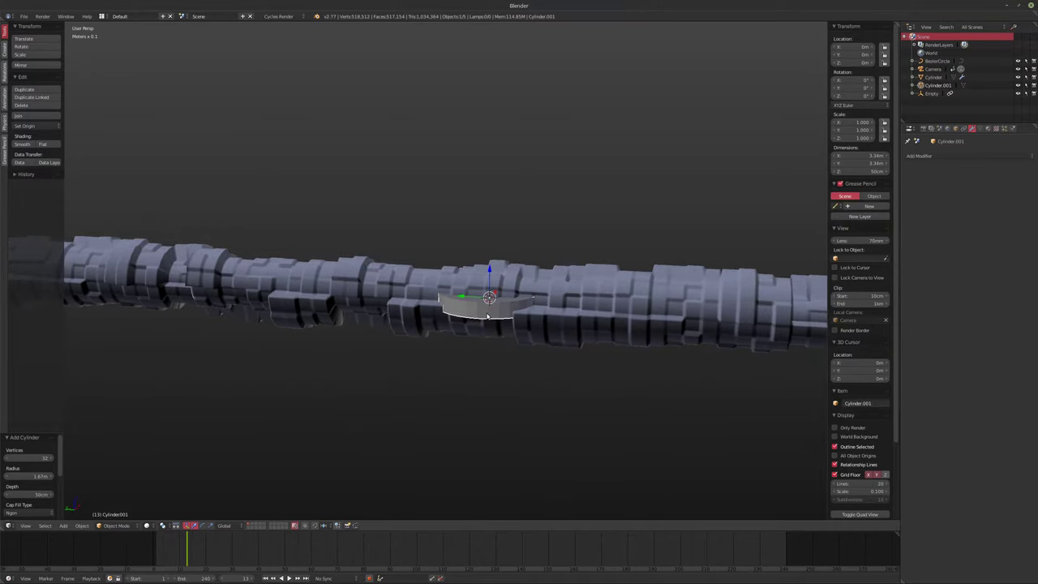
Step: Rotate the new cylinder's mesh 90° about the X axis in Edit Mode so the disc encircles the tunnel
key("Tab")
type("sx90")
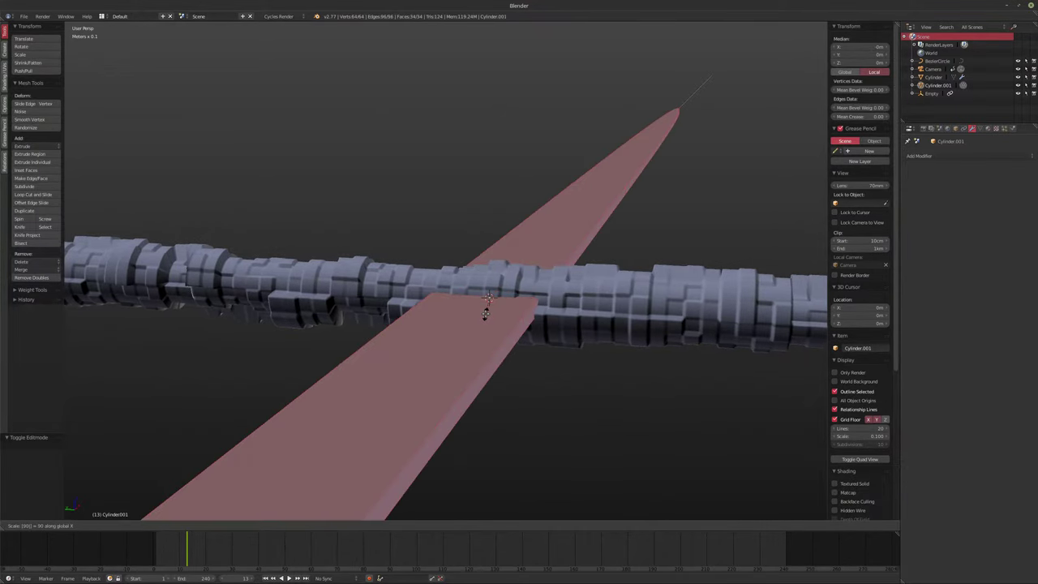
key("Escape")
type("r")
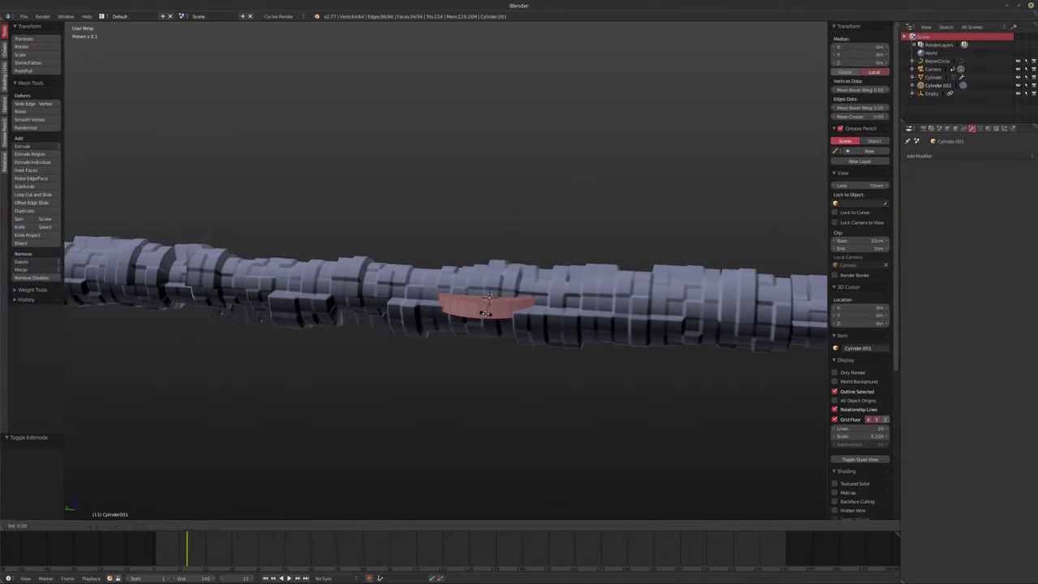
type("y90")
key("Return")
key("Tab")
middle_click_drag(558, 344, 496, 387)
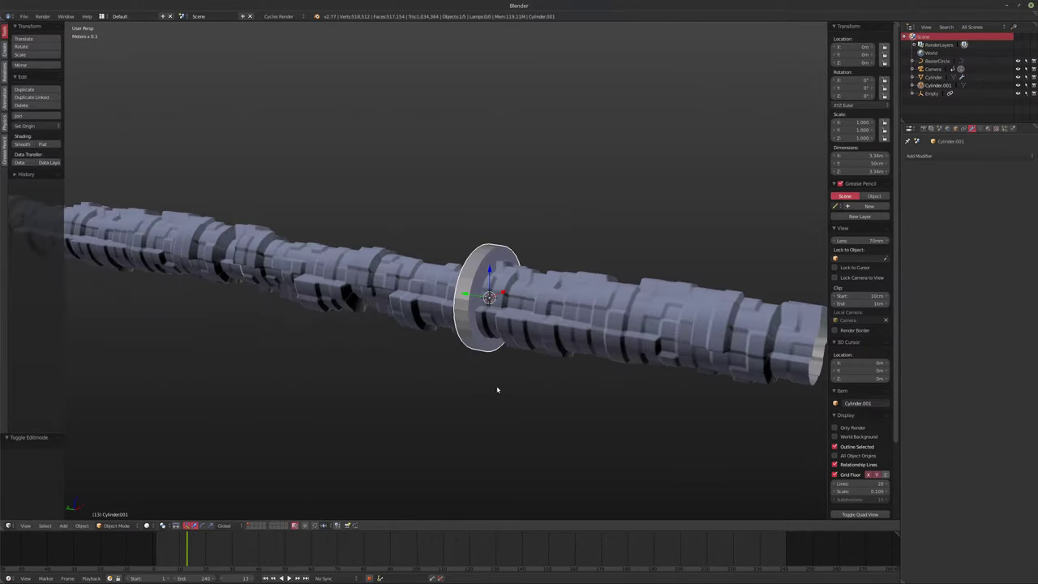
key("g")
key("z")
key("Escape")
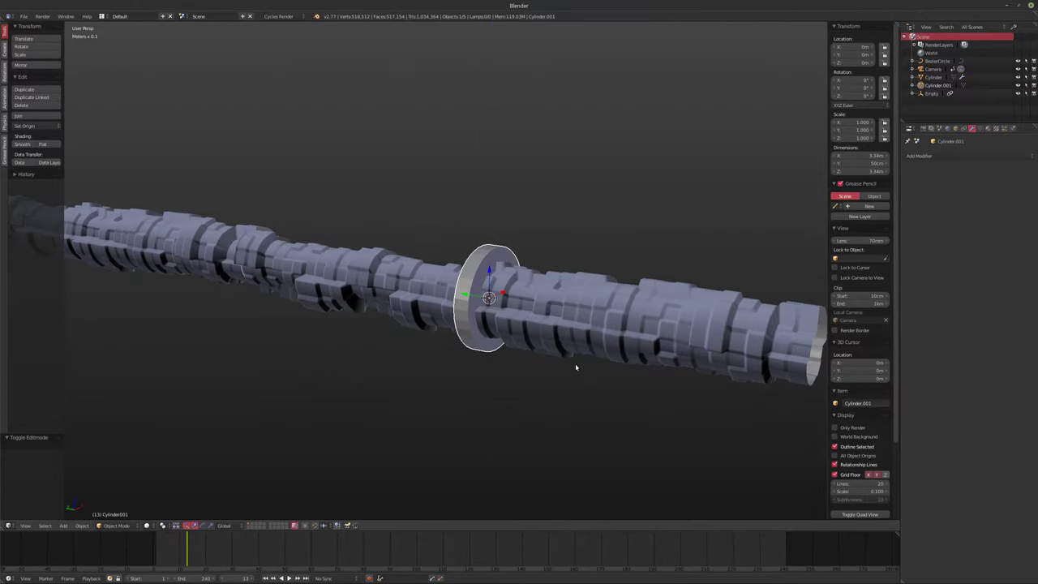
key("z")
key("z")
Step: Set the disc's Y location to -10 m to place it at the tunnel's open end
mouse_move(714, 394)
middle_mouse_down()
mouse_move(588, 376)
mouse_move(498, 389)
mouse_move(472, 370)
middle_mouse_up()
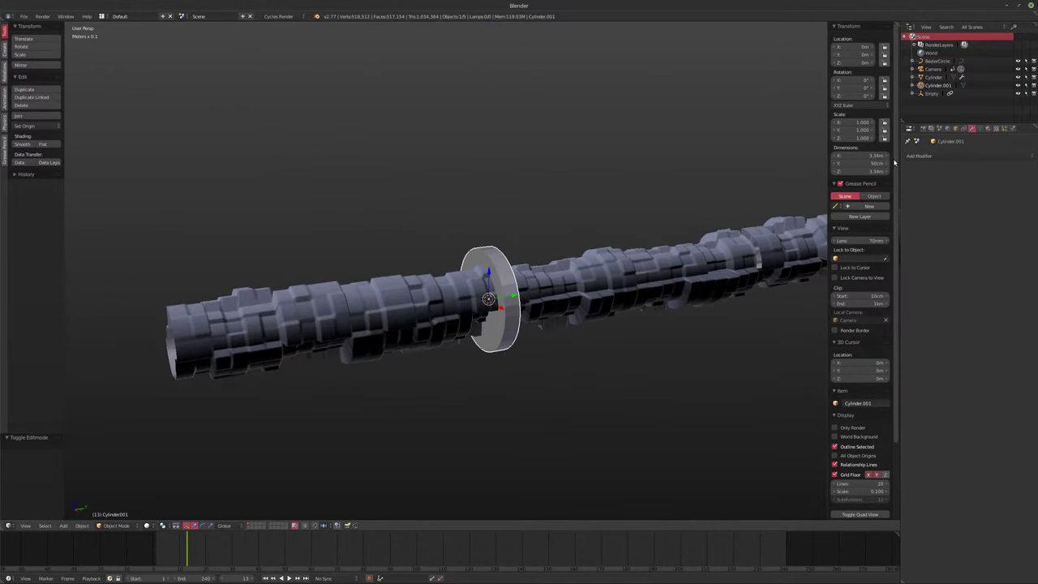
left_click(851, 54)
type("10")
key("Return")
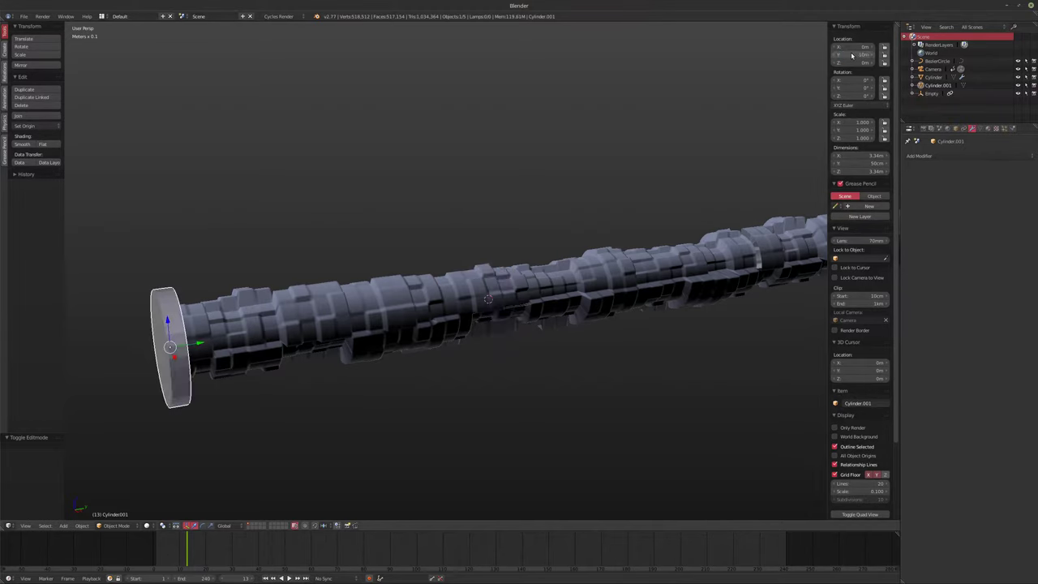
Step: Move the disc along Y flush with the tunnel's open end, with its Y location set to -9.75 m
middle_click_drag(368, 222, 235, 309)
key("KP_Decimal")
mouse_move(329, 320)
middle_mouse_down()
mouse_move(494, 303)
mouse_move(489, 286)
mouse_move(488, 295)
mouse_move(415, 279)
mouse_move(466, 286)
middle_mouse_up()
key("z")
key("z")
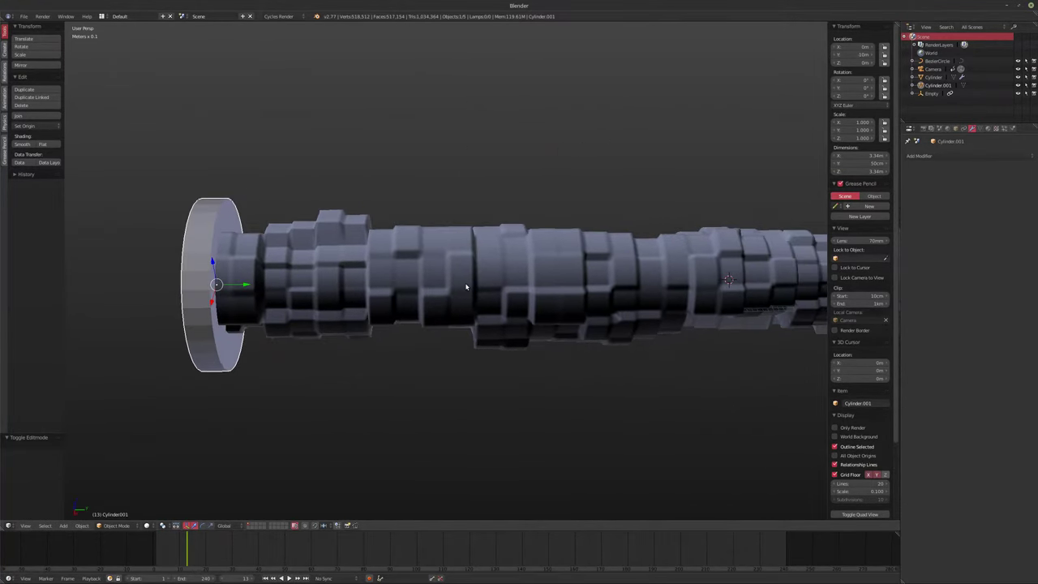
middle_click_drag(381, 287, 315, 296)
middle_click_drag(235, 298, 297, 303)
key("g")
key("y")
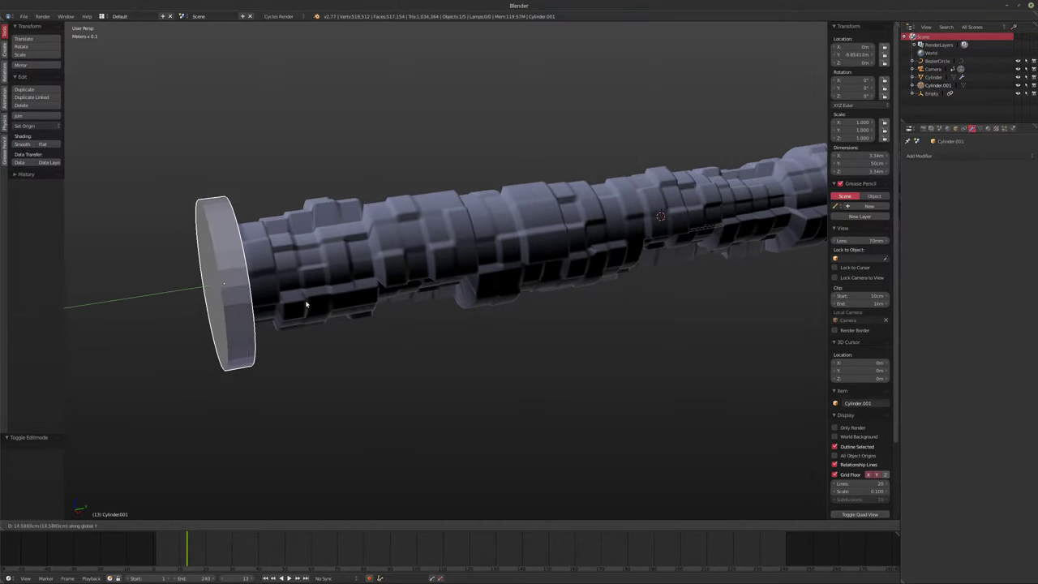
left_click(311, 304)
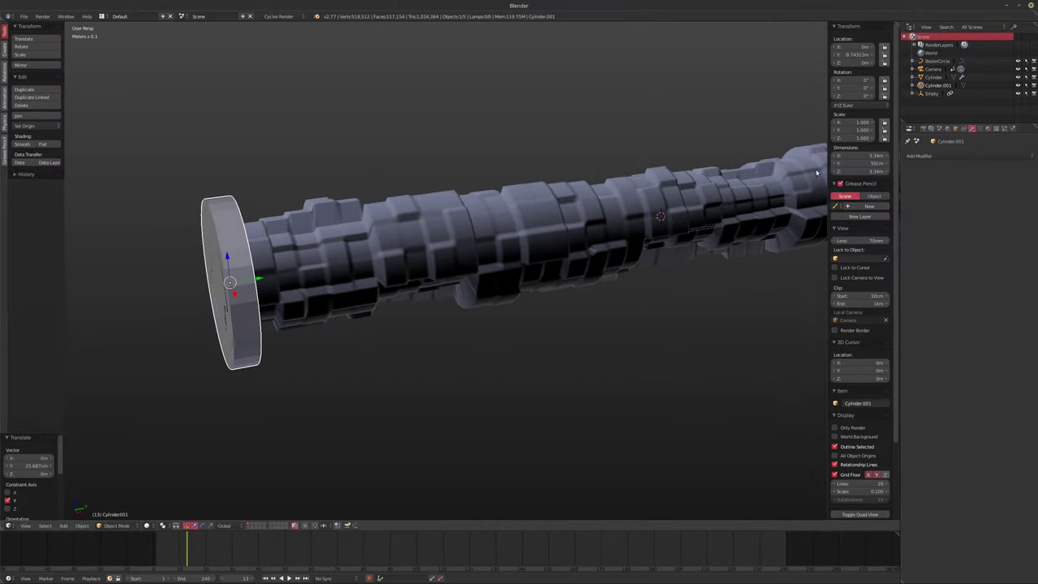
left_click(853, 54)
type("8.75")
key("Return")
Step: Add an Array modifier to the disc with a relative offset of 0 in X and 1 in Y
middle_click_drag(447, 268, 535, 286)
left_click(920, 155)
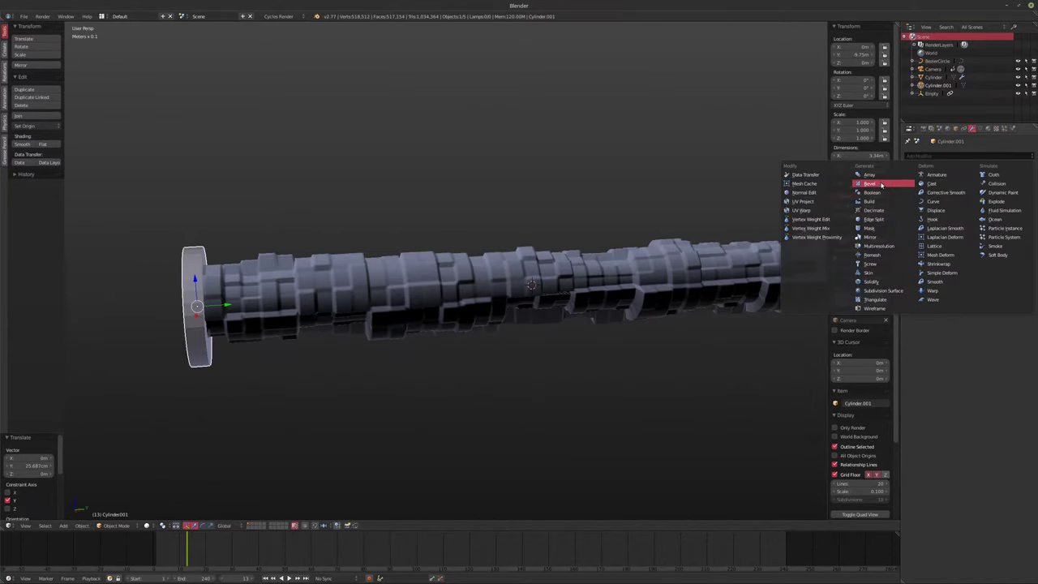
left_click(874, 175)
middle_click_drag(508, 276, 431, 289, "shift")
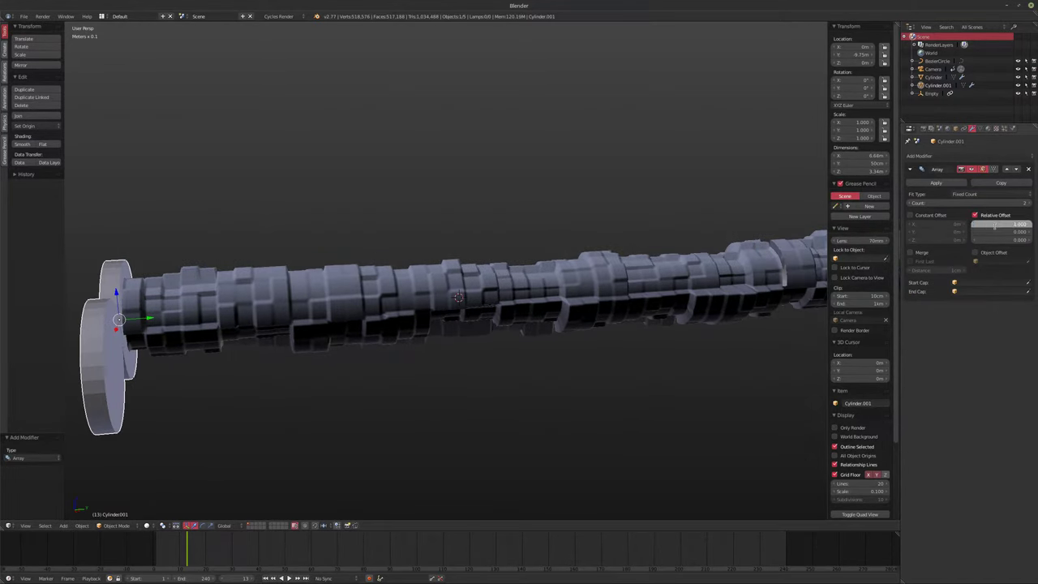
type("0")
key("Tab")
type("1")
key("Return")
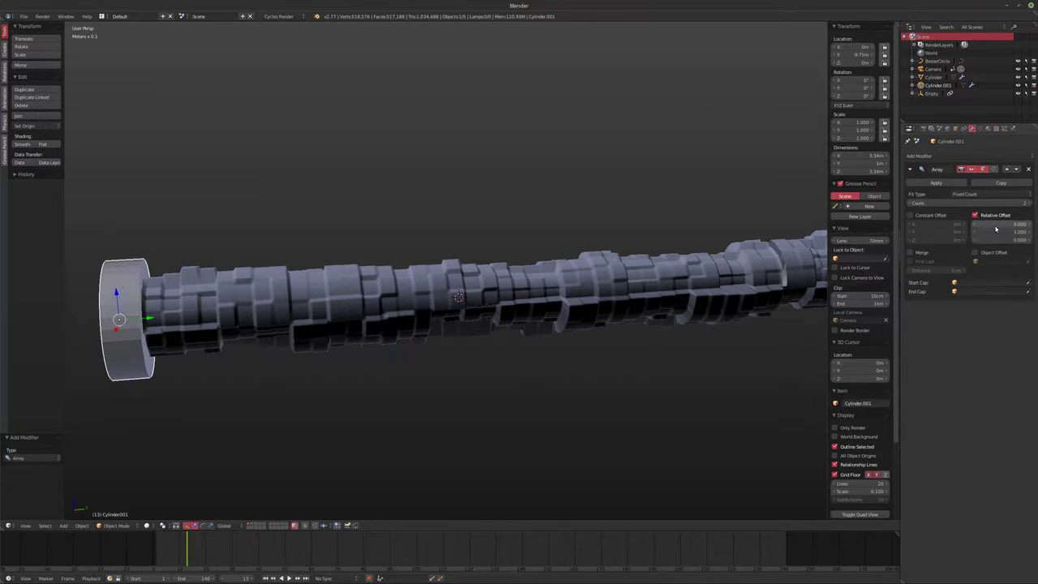
Step: Set the disc array's relative Y offset to 2 to leave a gap between the copies
left_click(996, 231)
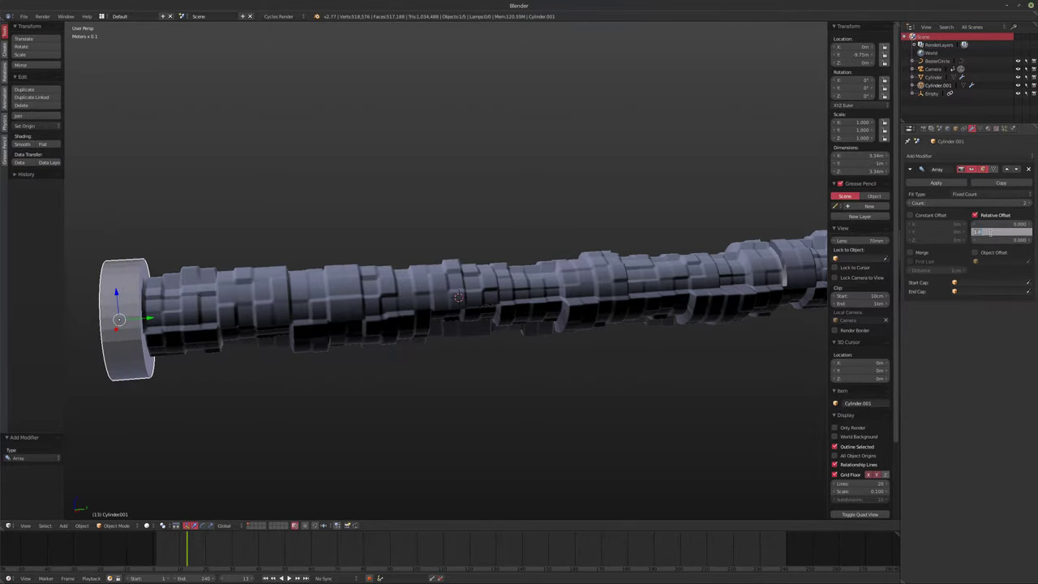
type("2")
key("Return")
scroll(470, 331, "down", 4)
middle_click_drag(608, 319, 449, 324, "shift")
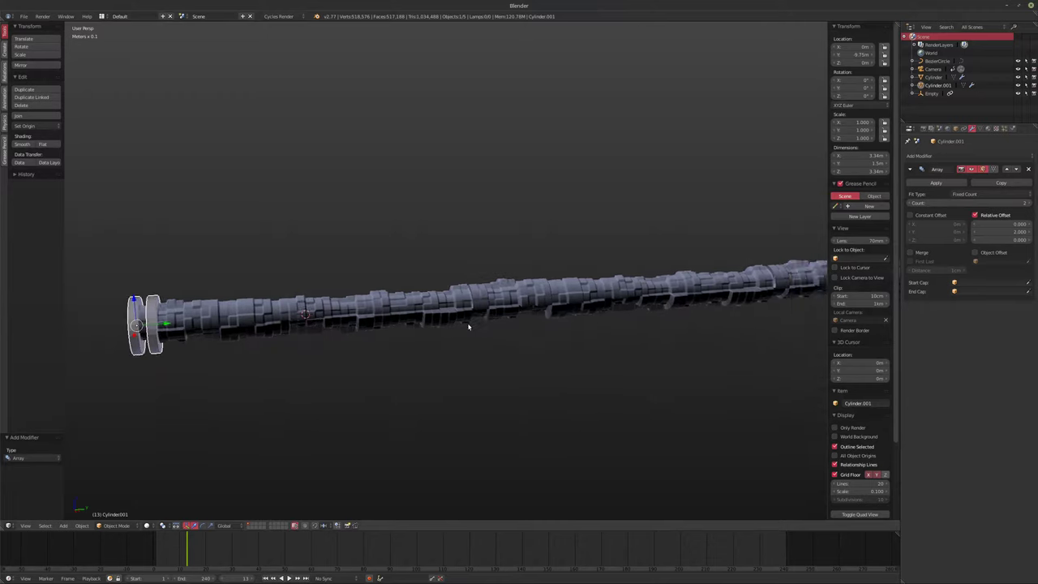
middle_click_drag(523, 312, 530, 348)
middle_click_drag(637, 328, 615, 332, "shift")
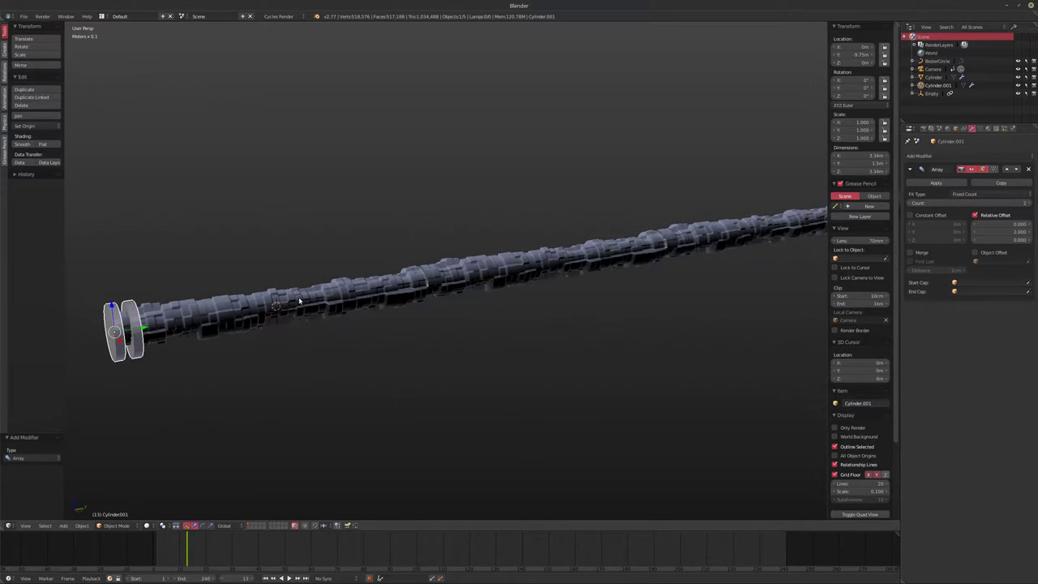
scroll(300, 301, "up", 4)
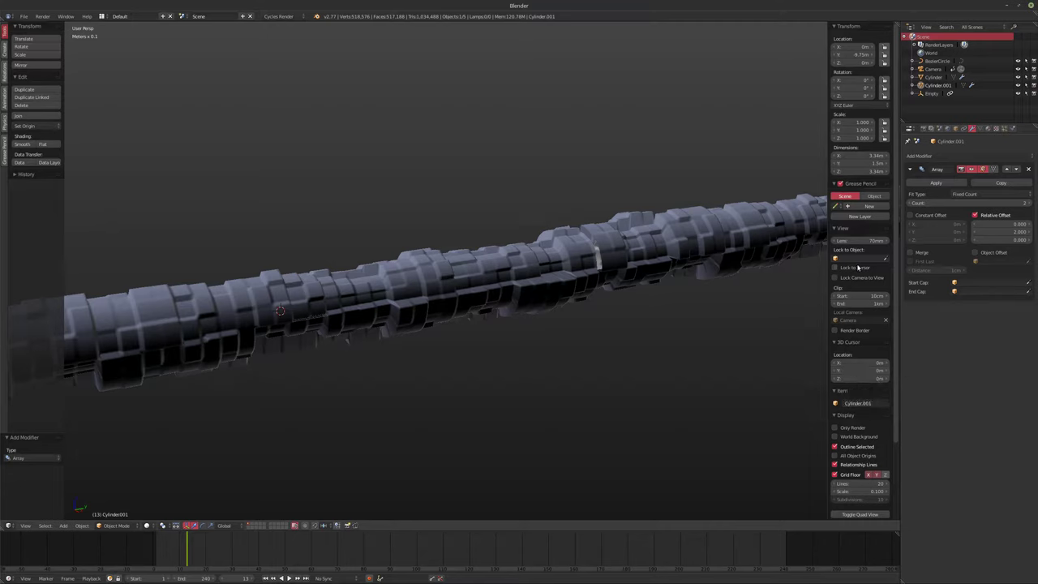
Step: Set the count of the disc's Array modifier to 20
left_click_drag(940, 203, 1001, 202)
middle_click_drag(689, 268, 405, 259)
scroll(413, 269, "up", 5)
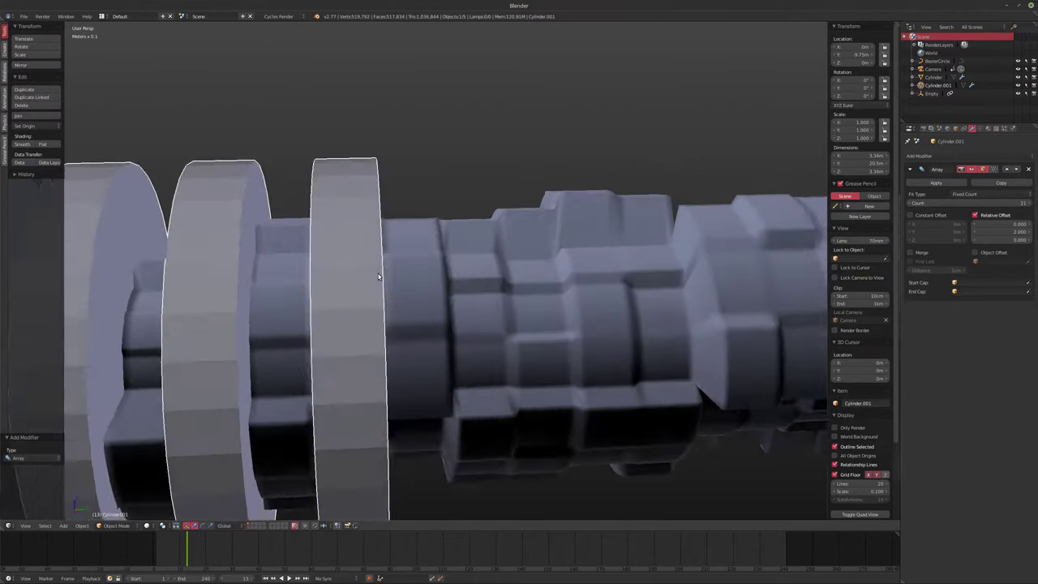
left_click(914, 206)
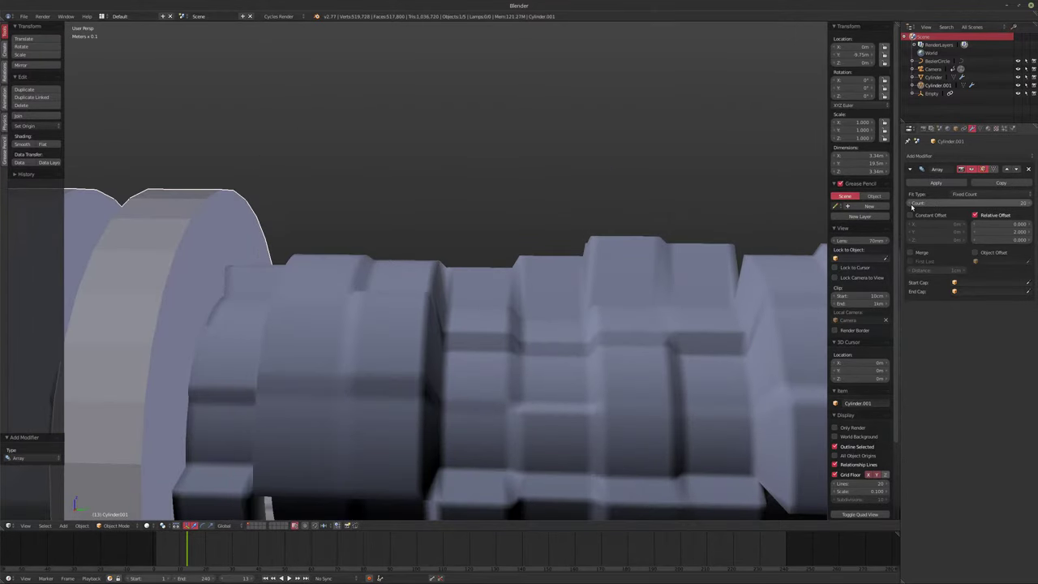
scroll(486, 270, "down", 5)
scroll(432, 274, "down", 4)
middle_click_drag(431, 273, 481, 323, "shift")
scroll(345, 297, "up", 6)
middle_click_drag(345, 297, 351, 284, "shift")
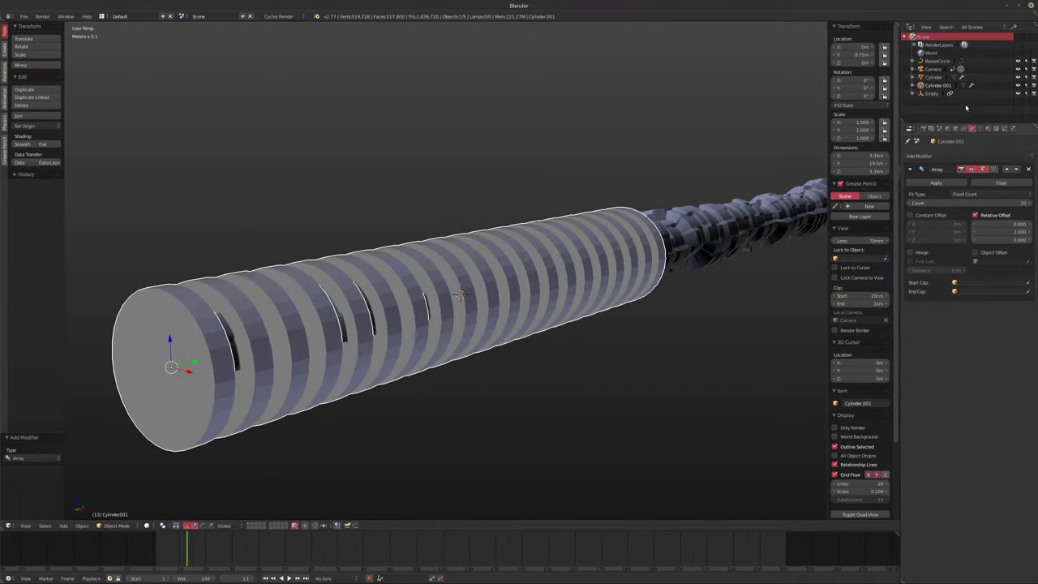
Step: Disable the Array and Displace modifiers on the tunnel cylinder so only its plain tube is shown
left_click(933, 77)
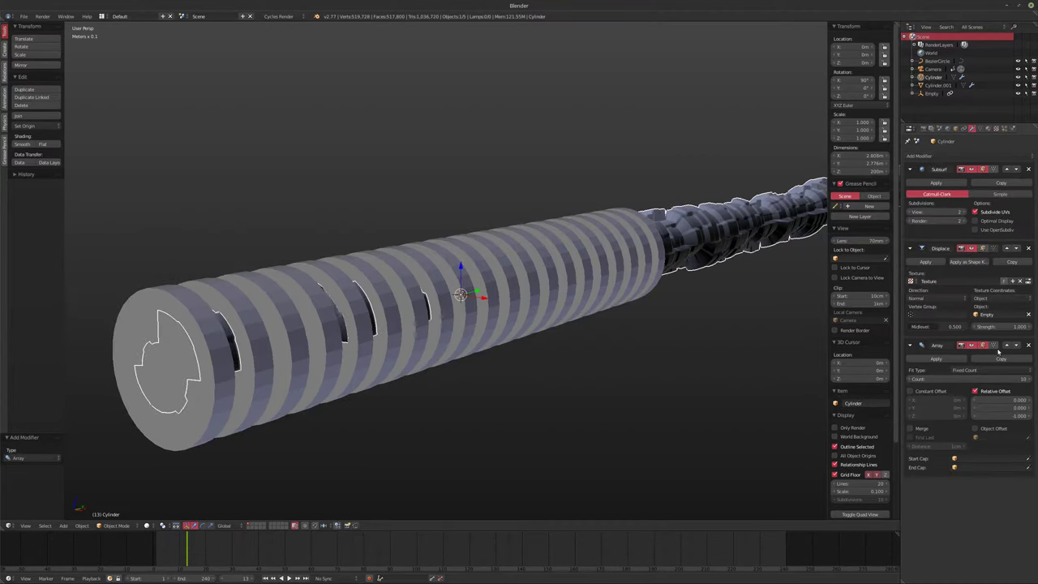
left_click(962, 346)
left_click(974, 248)
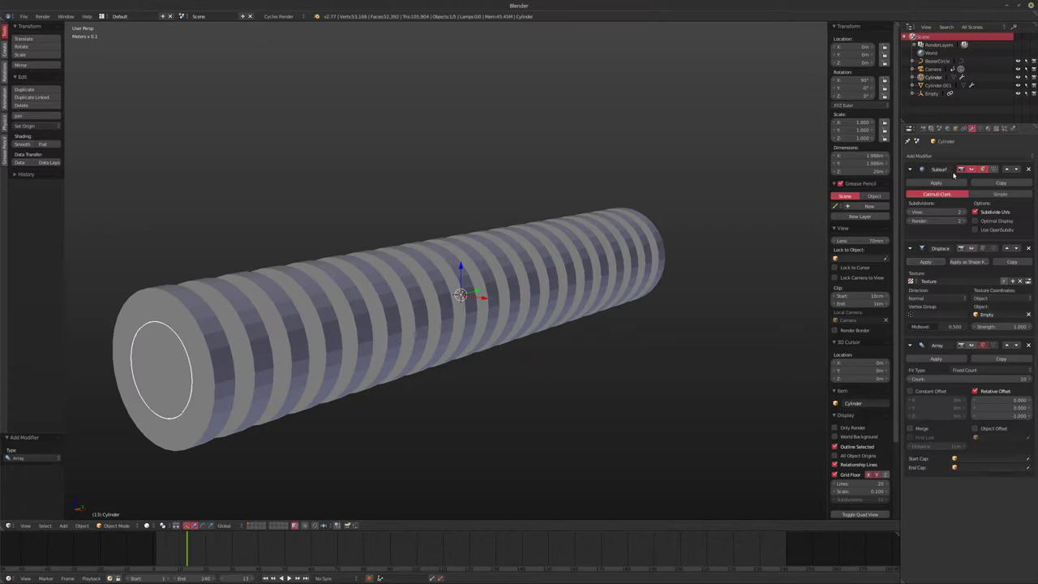
Step: Add a Boolean modifier to the tunnel cylinder and move it to the top of the modifier stack
left_click(938, 156)
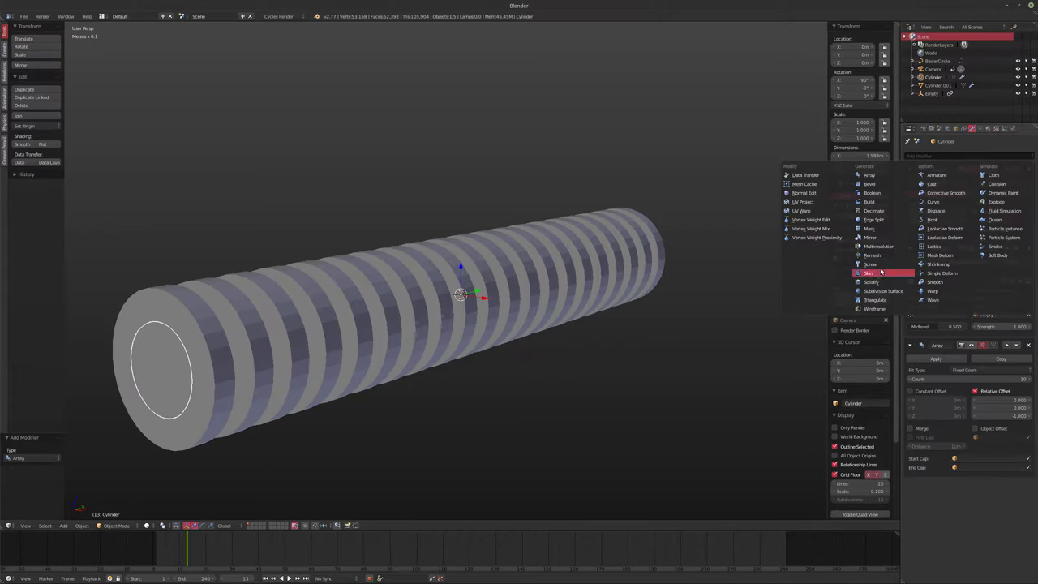
left_click(872, 195)
left_click(1006, 485)
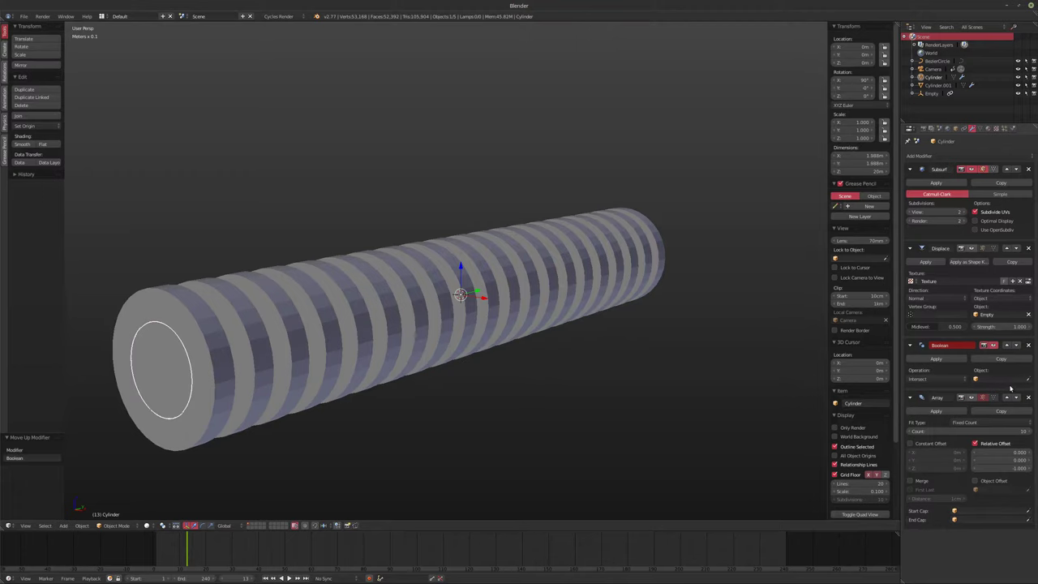
left_click(1006, 345)
left_click(1006, 248)
Step: Set the tunnel's Boolean modifier to Difference with the disc array Cylinder.001 as its object
left_click(936, 202)
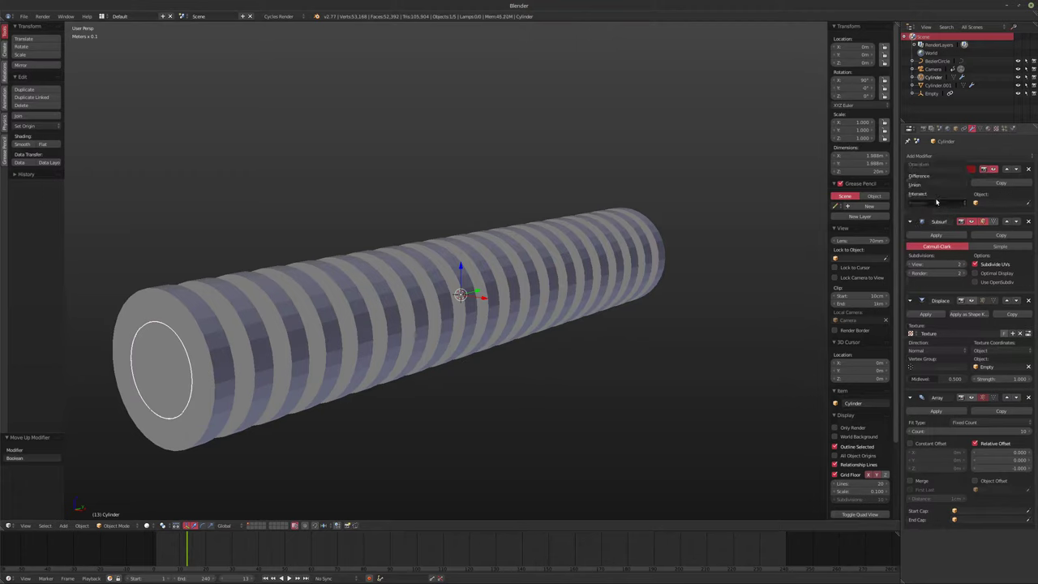
left_click(927, 177)
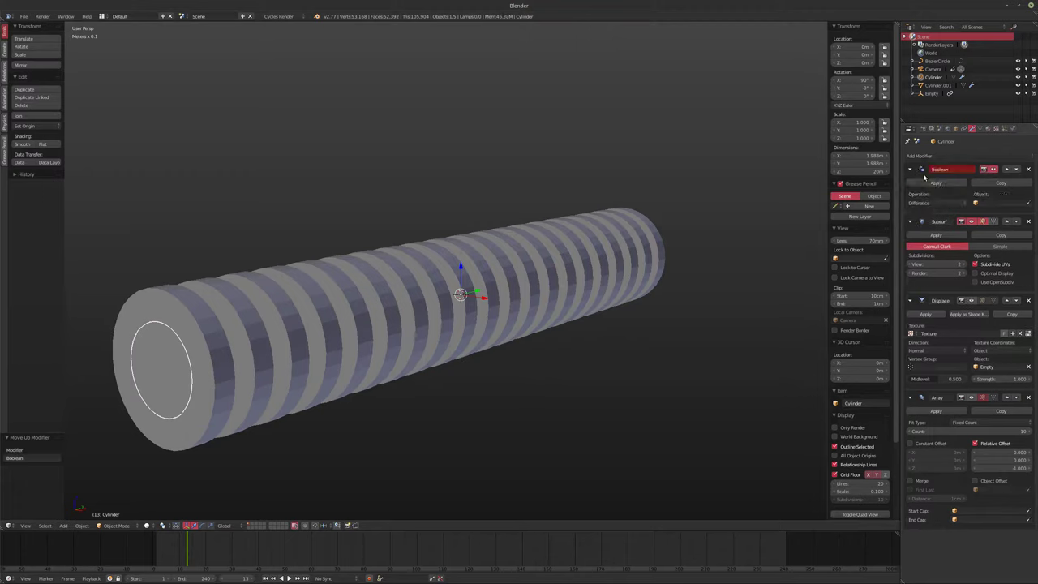
left_click(987, 204)
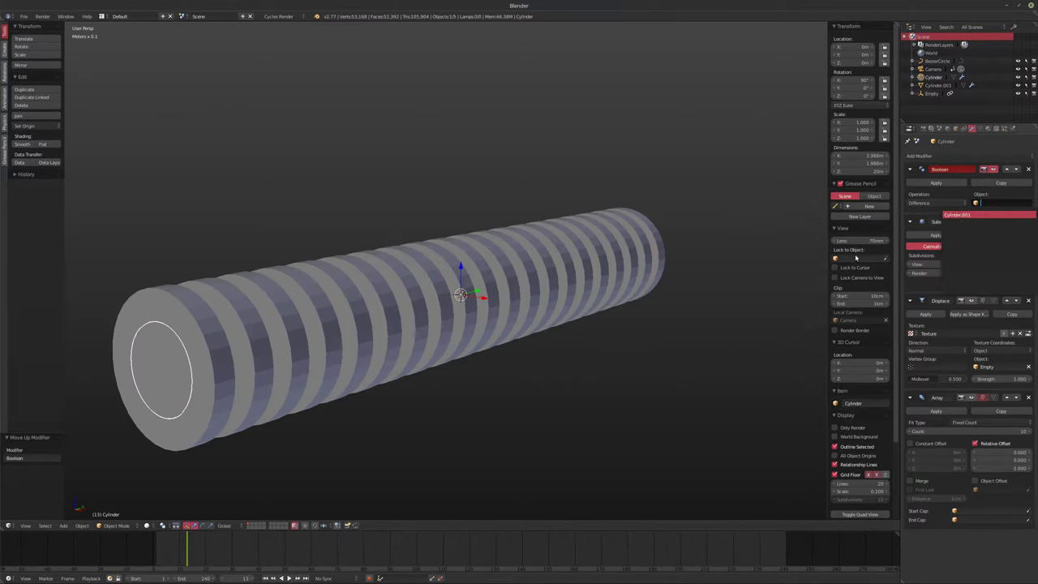
Step: Hide the disc array and inspect the Boolean cut along the tunnel cylinder
middle_click_drag(475, 327, 393, 331)
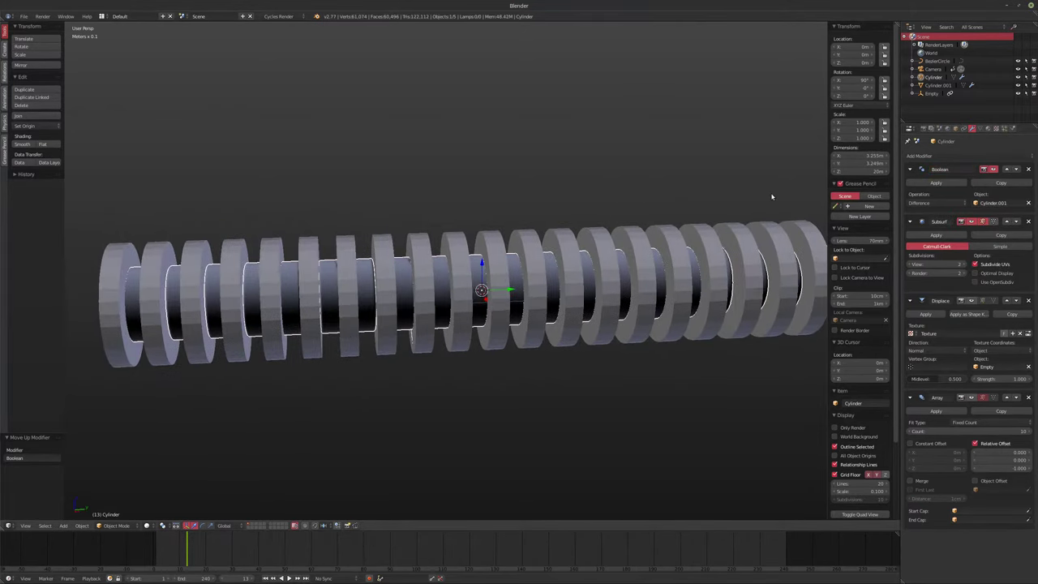
left_click(1018, 84)
middle_click_drag(643, 219, 465, 244)
middle_click_drag(585, 263, 498, 243, "shift")
scroll(498, 243, "up", 2)
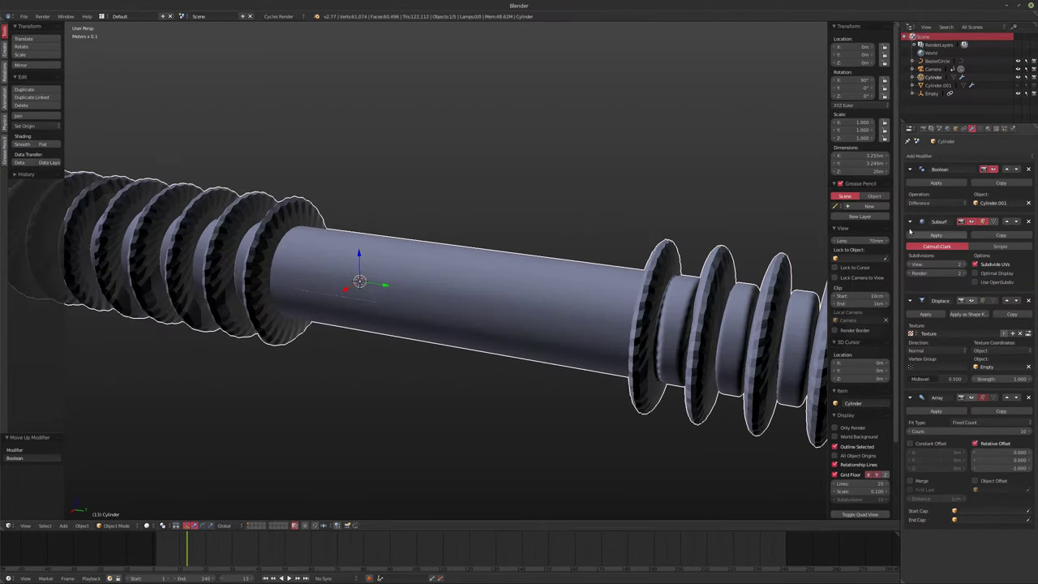
Step: Try the Intersect operation on the tunnel's Boolean modifier and switch it back to Difference
scroll(928, 205, "up", 1, "ctrl")
scroll(929, 204, "up", 1, "ctrl")
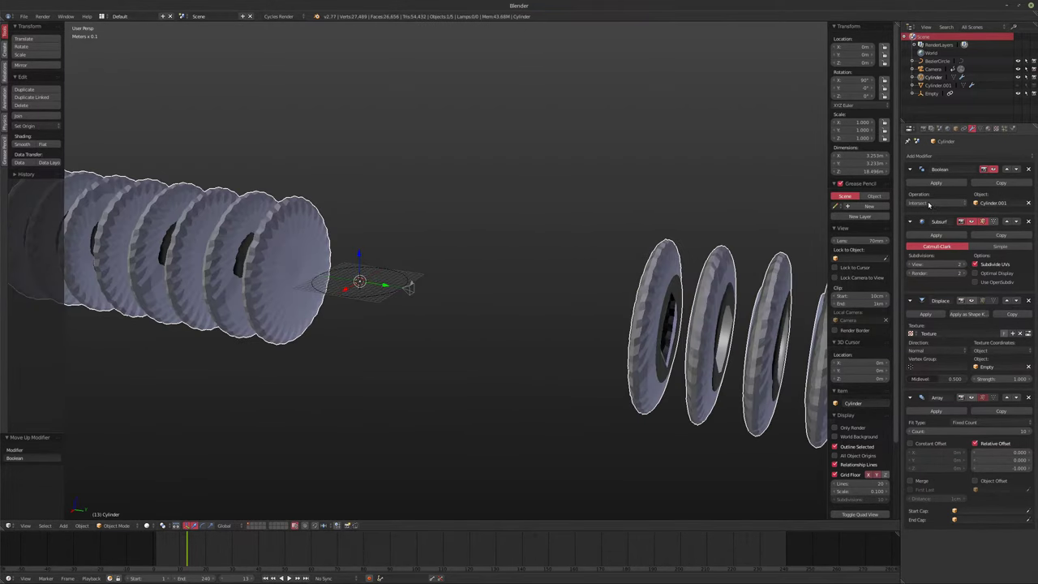
scroll(929, 205, "down", 2, "ctrl")
middle_click_drag(584, 292, 579, 261)
scroll(410, 287, "down", 3)
scroll(305, 252, "up", 2)
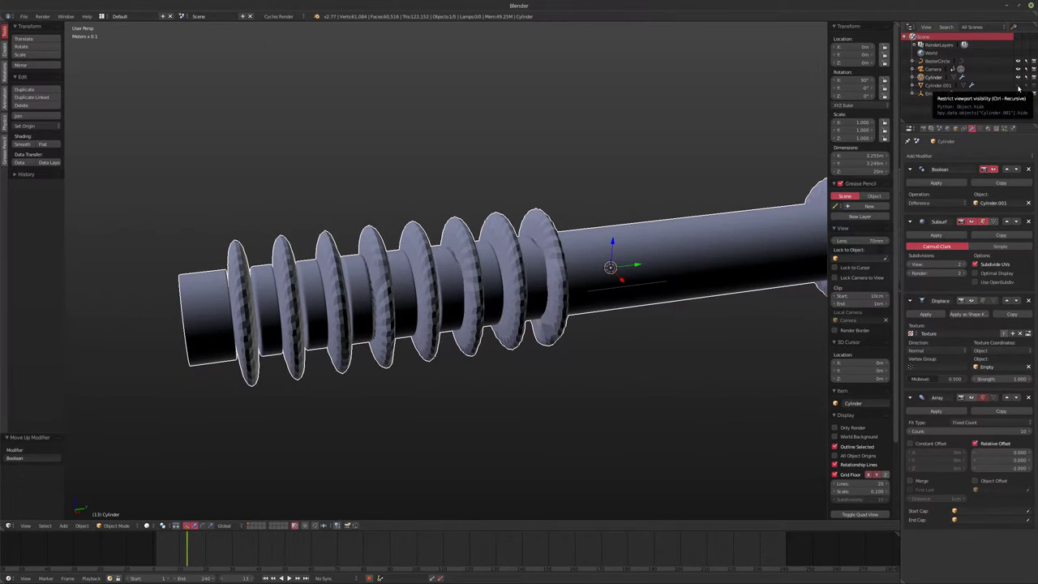
Step: Show the disc array again and flip the normals of the disc's mesh in Edit Mode
left_click(1018, 86)
middle_click_drag(324, 276, 233, 307)
left_click(938, 85)
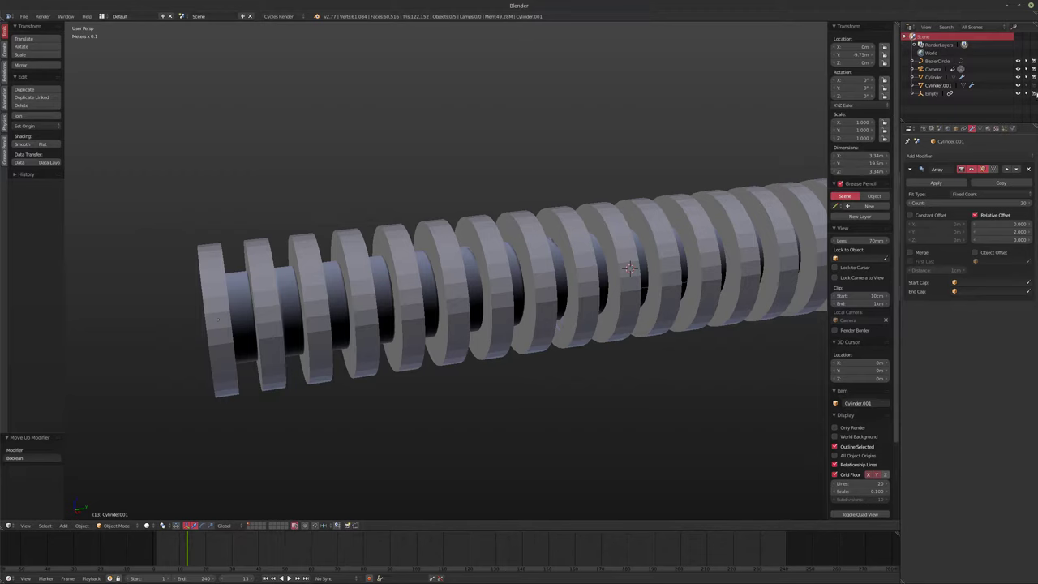
key("Tab")
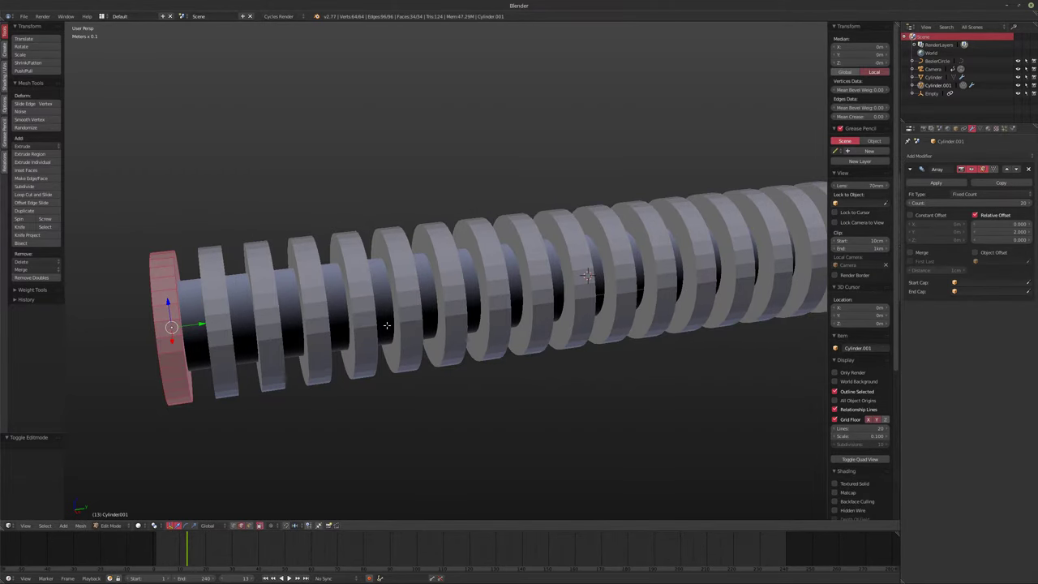
key("w")
left_click(372, 327)
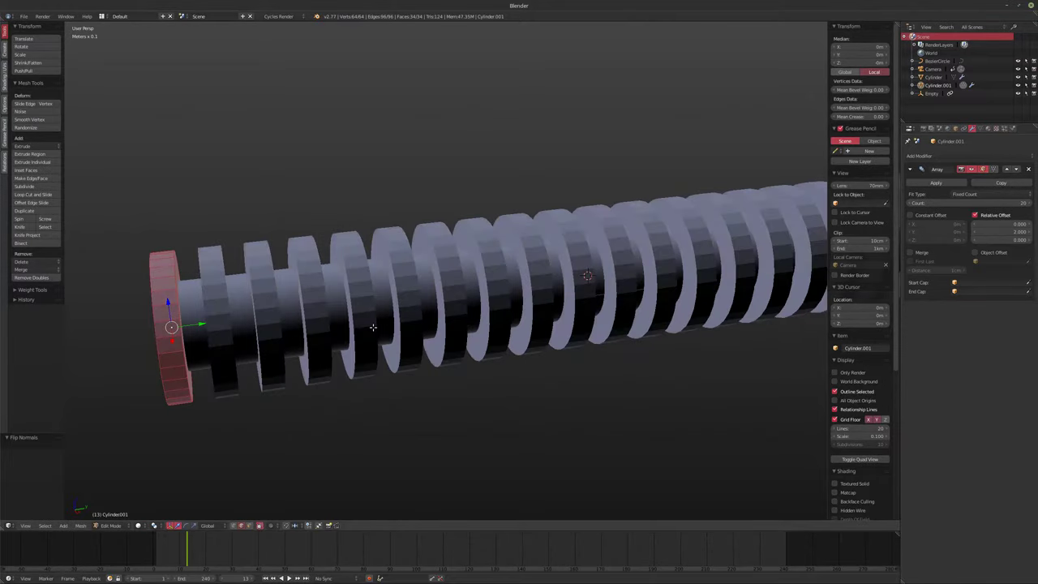
key("Tab")
Step: Hide the disc array and select the tunnel cylinder to check its Boolean cut with the flipped discs
middle_click_drag(374, 329, 362, 335)
middle_click_drag(466, 333, 527, 329)
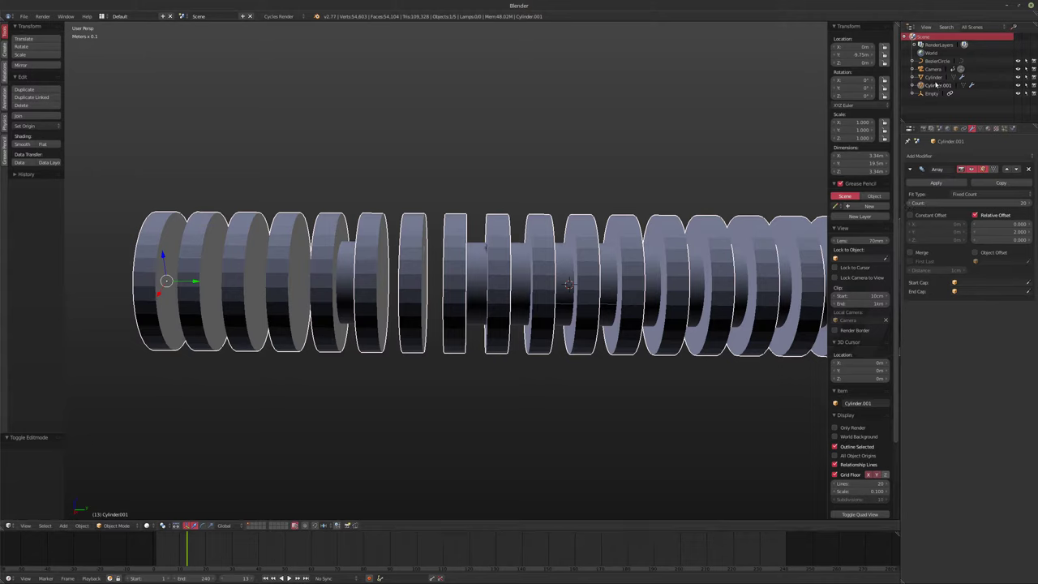
left_click(1019, 85)
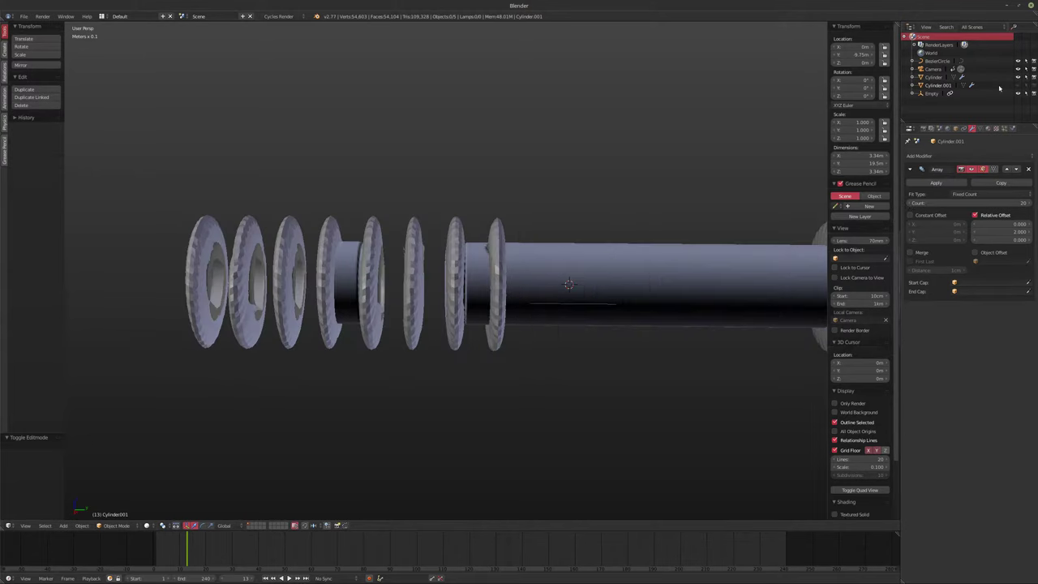
left_click(933, 77)
middle_click_drag(502, 276, 552, 264)
middle_click_drag(614, 272, 551, 253, "shift")
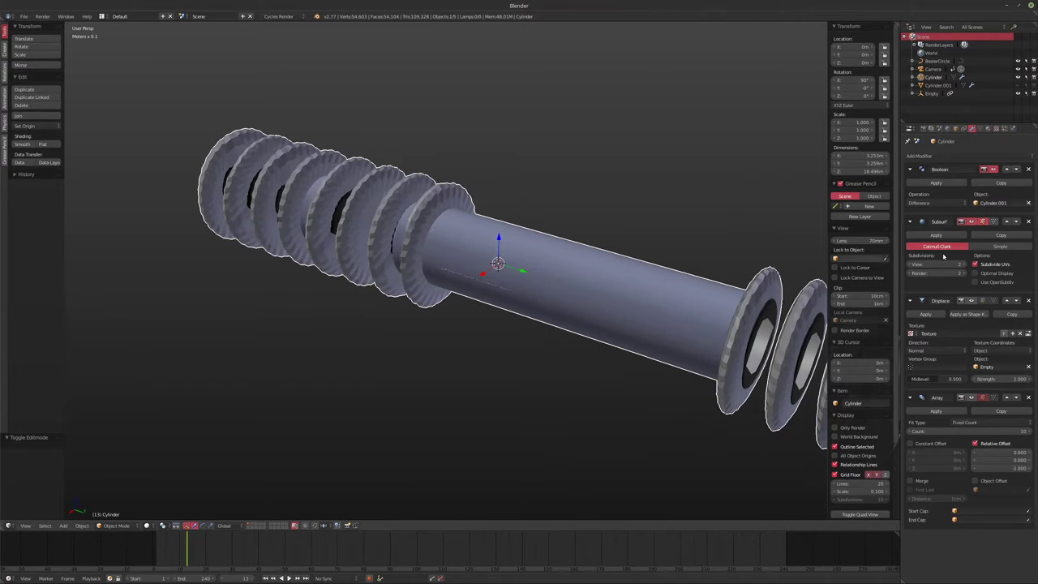
Step: Try the Union and Intersect operations on the tunnel's Boolean modifier and remove the modifier
scroll(931, 204, "up", 1, "ctrl")
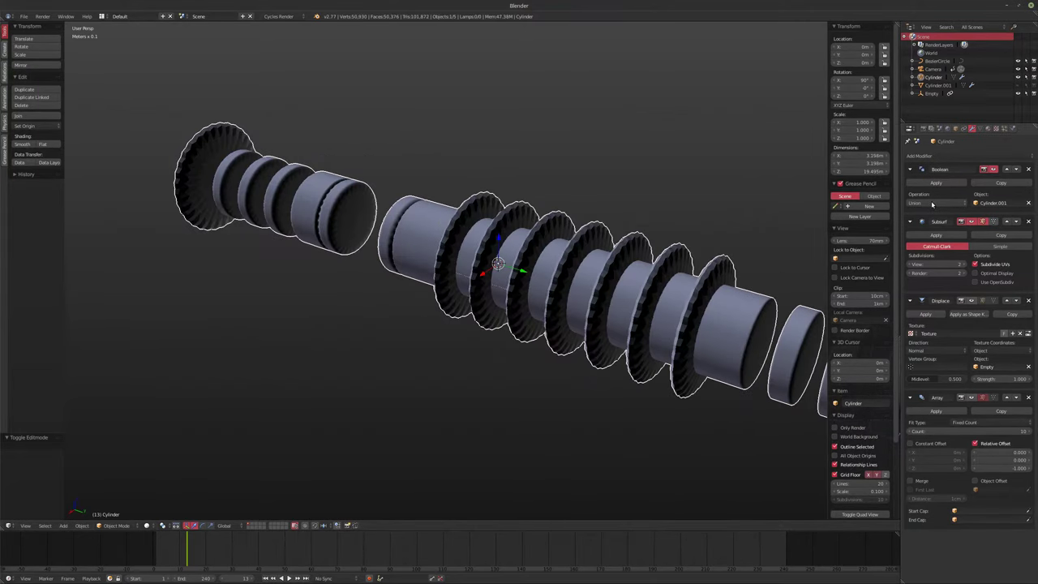
scroll(931, 205, "up", 1, "ctrl")
mouse_move(671, 303)
middle_mouse_down()
mouse_move(602, 299)
mouse_move(581, 273)
mouse_move(611, 300)
mouse_move(672, 308)
middle_mouse_up()
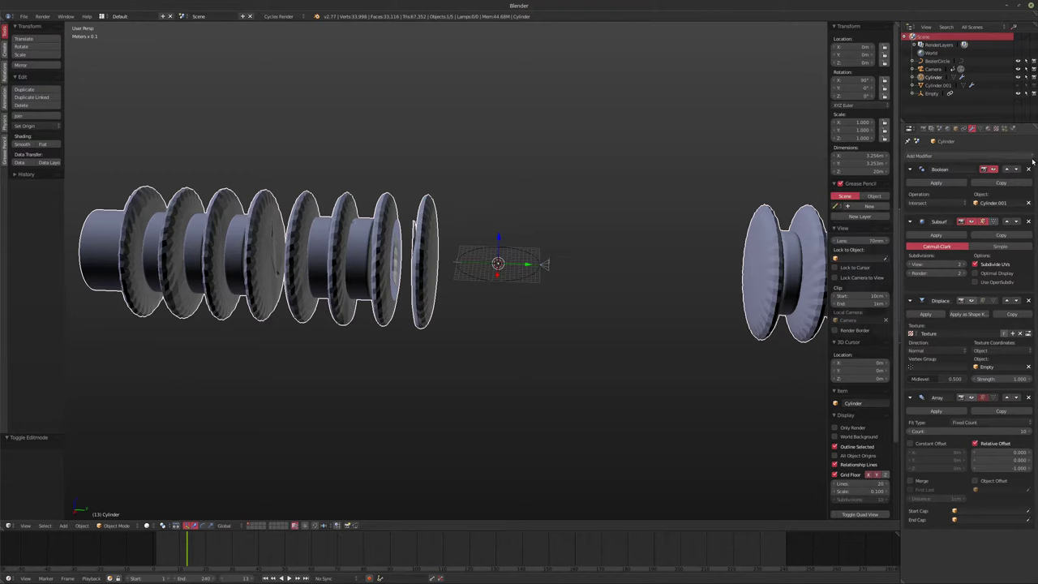
key("ctrl+x")
Step: Duplicate the plain tunnel cylinder and leave the copy in place
middle_click_drag(654, 231, 597, 235, "shift")
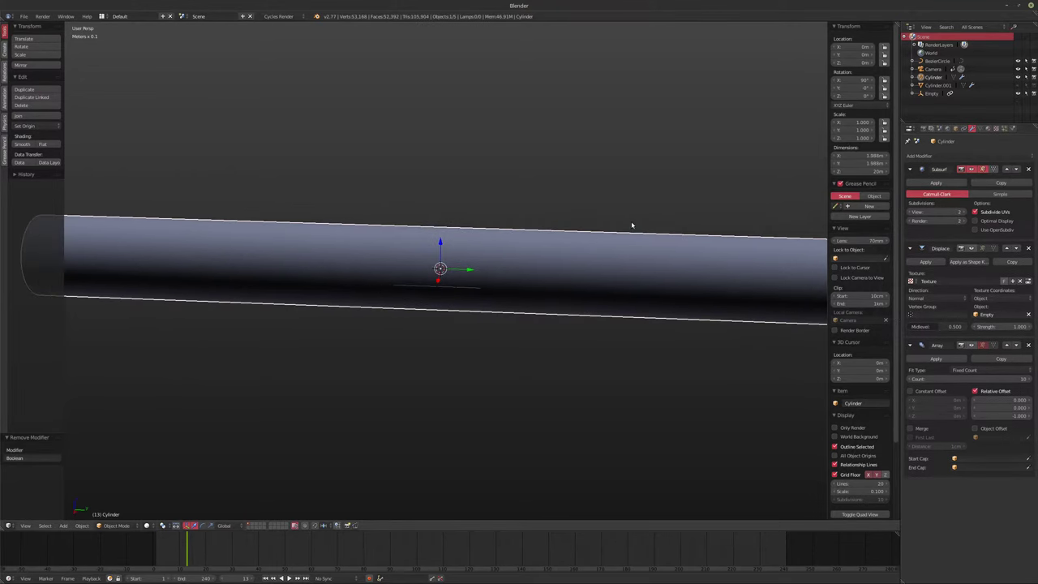
key("shift+d")
right_click(625, 225)
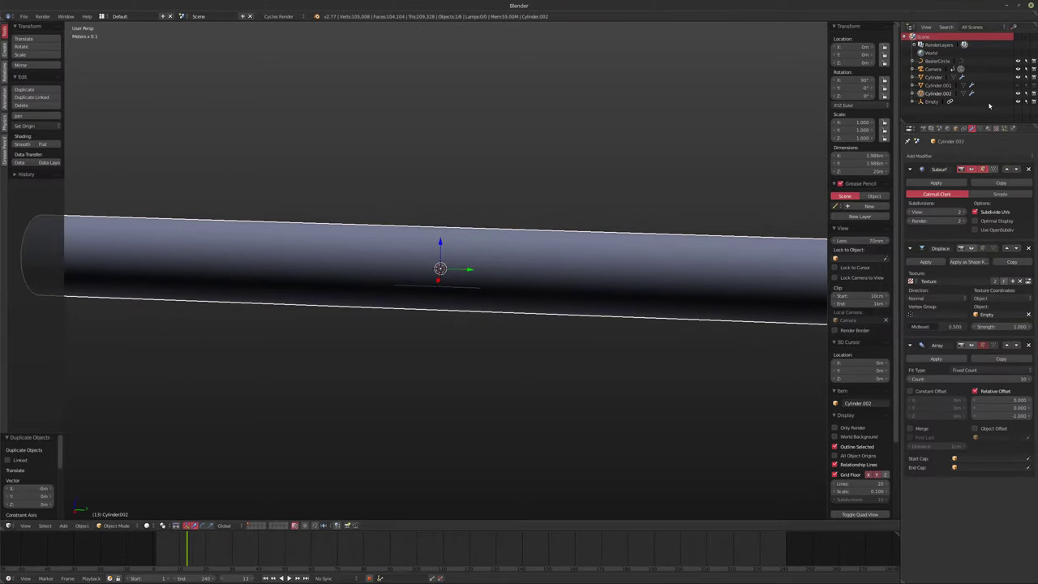
Step: Check the disc array against the tunnel, hide it from the viewport, and select the duplicated cylinder Cylinder.002
left_click_drag(1033, 86, 1017, 86)
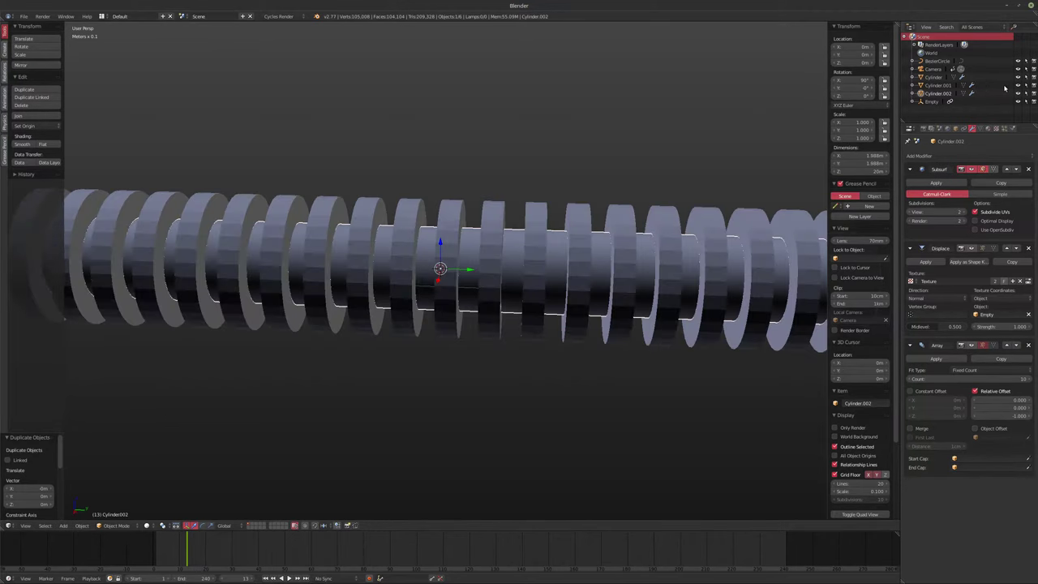
left_click(941, 86)
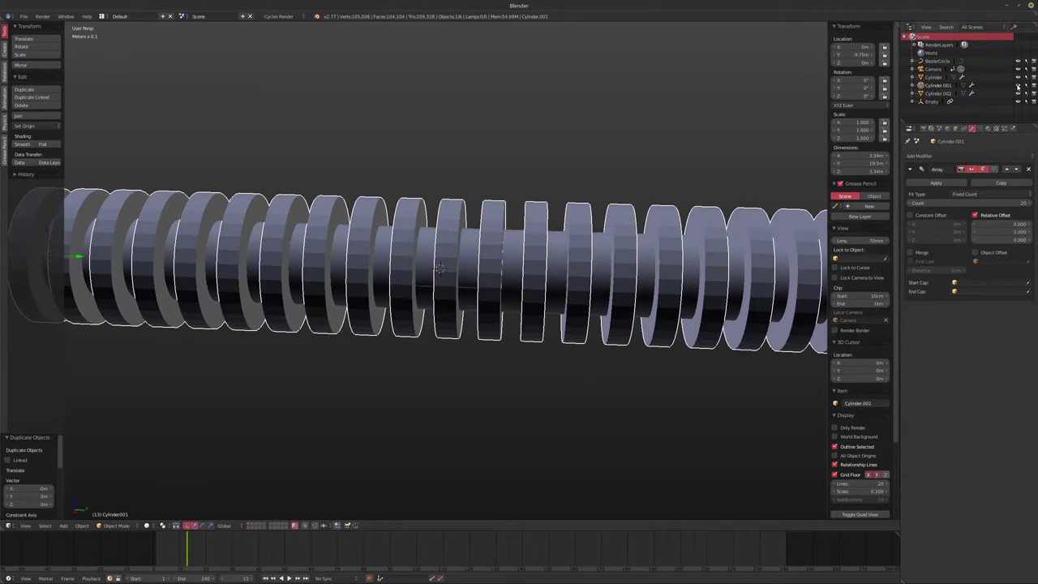
left_click(1019, 85)
left_click(939, 93)
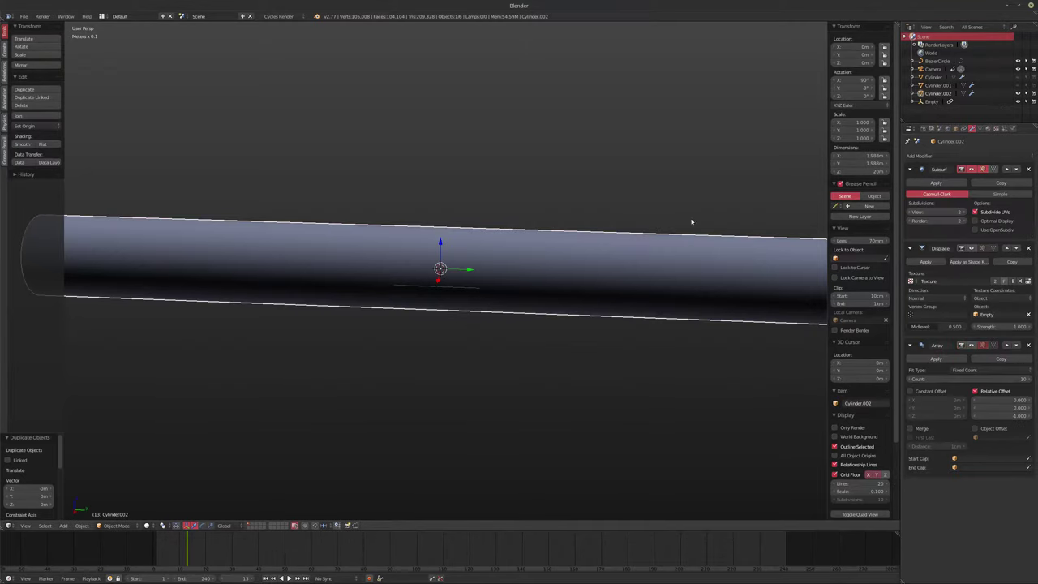
Step: Enter Edit Mode on the duplicated cylinder and try selecting an edge loop near its open end
key("Tab")
middle_click_drag(504, 240, 211, 277)
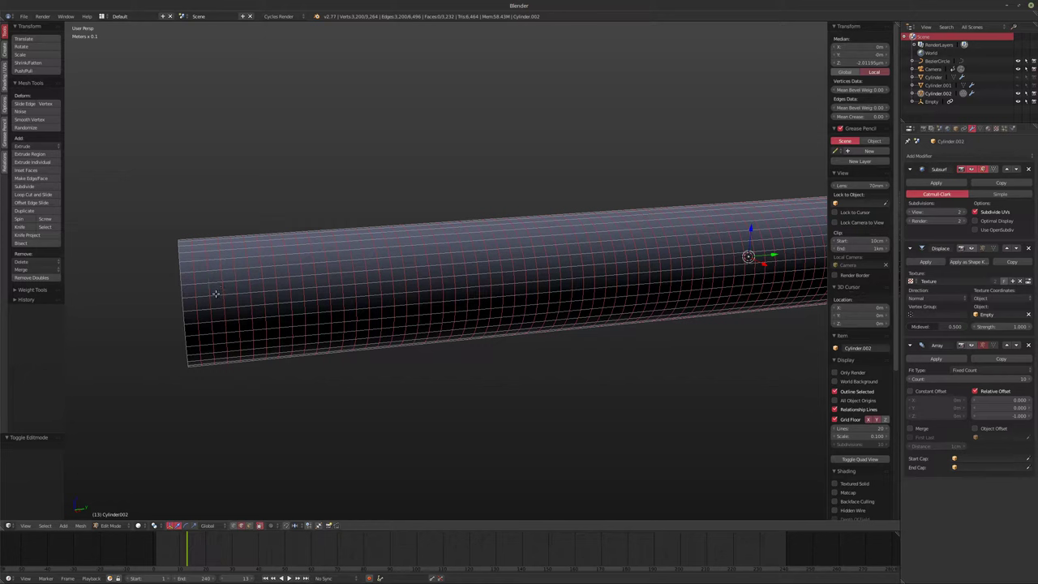
right_click(216, 294, "alt")
right_click(208, 287, "alt")
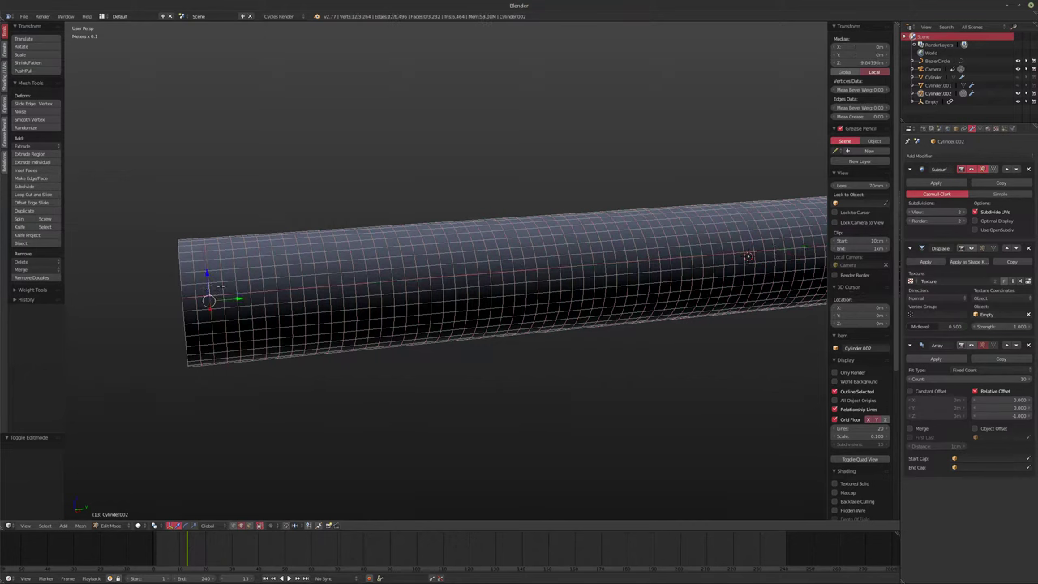
right_click(222, 288, "alt")
key("w")
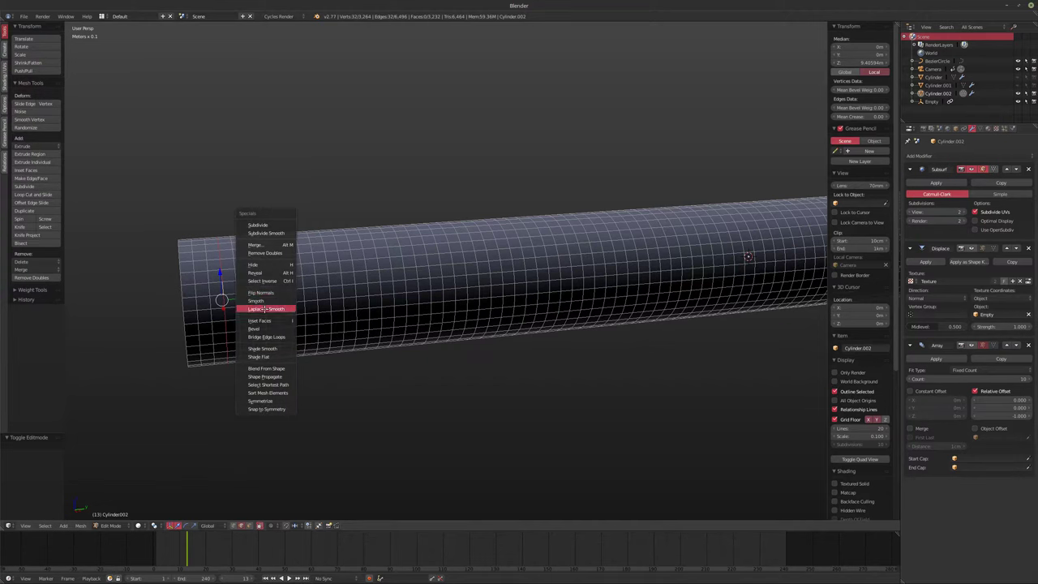
Step: In face select mode, select alternating bands two face loops wide from the open end to the cylinder's middle, with two-loop gaps, and delete those faces
key("ctrl+Tab")
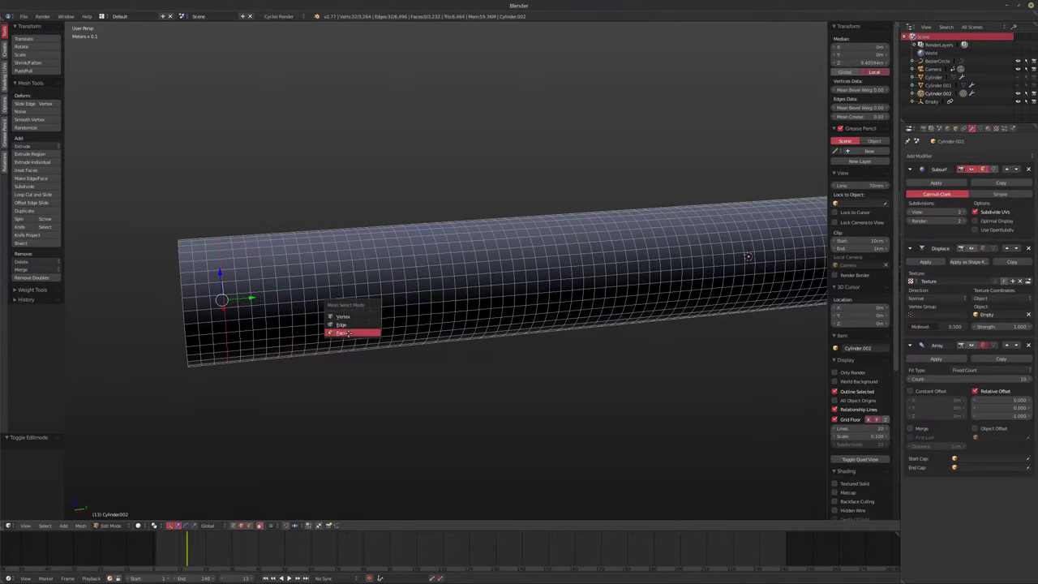
left_click(344, 333)
right_click(216, 307, "alt")
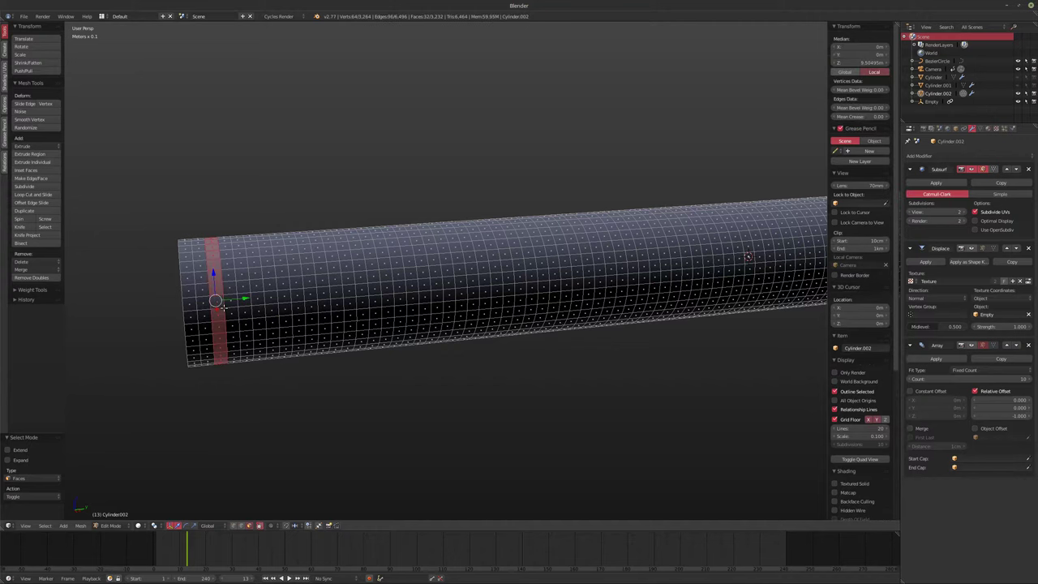
right_click(271, 302, "alt+shift")
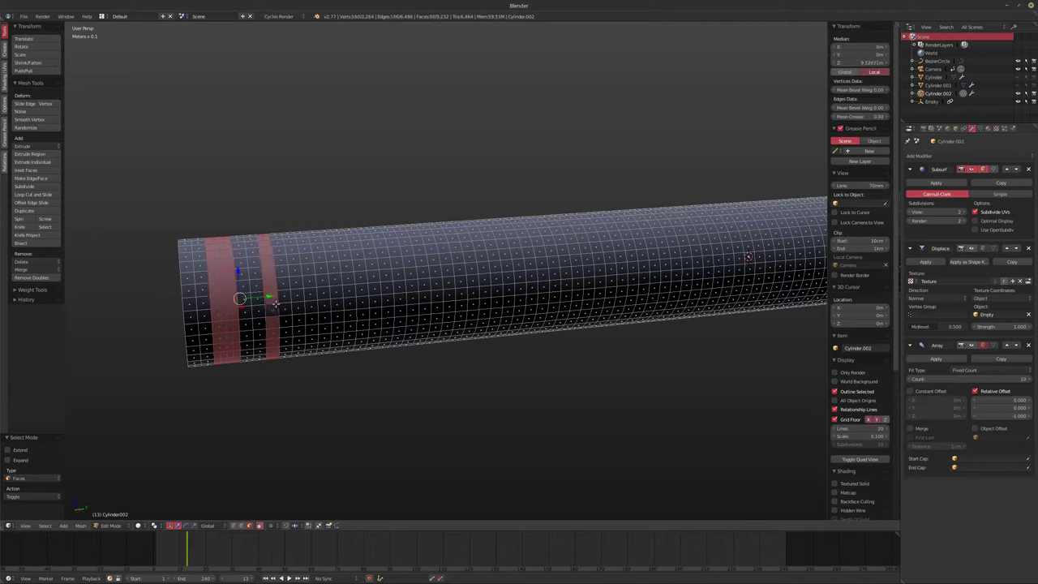
right_click(323, 300, "alt+shift")
right_click(335, 301, "alt+shift")
middle_click_drag(433, 316, 296, 343, "shift")
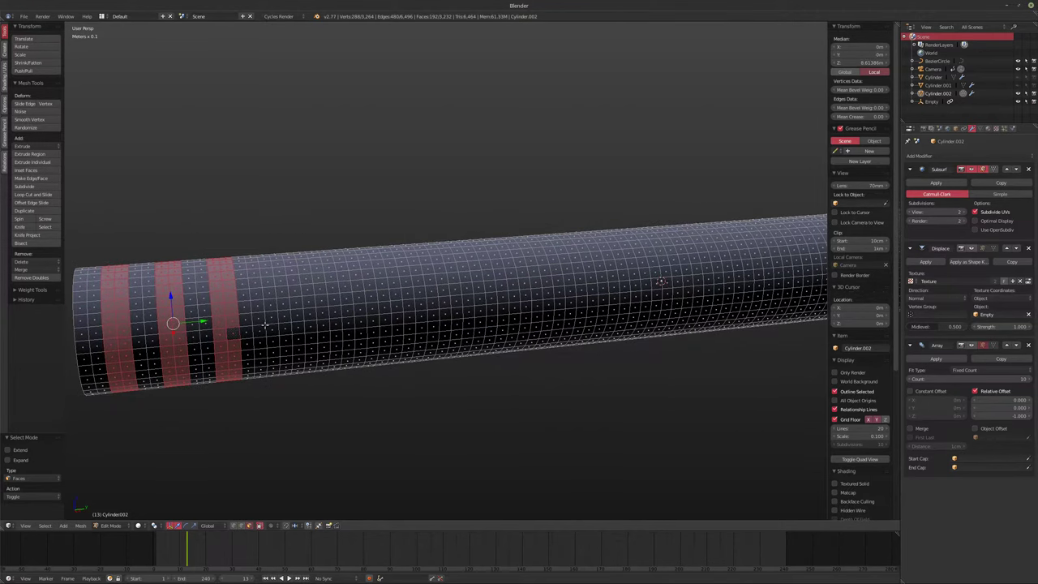
right_click(265, 325, "alt+shift")
right_click(311, 318, "alt+shift")
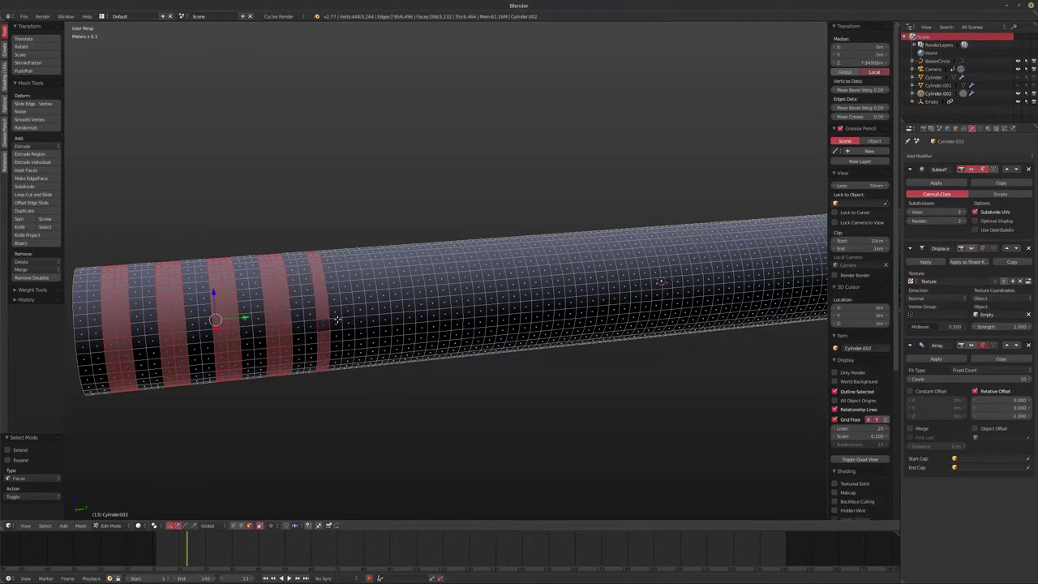
right_click(371, 315, "alt+shift")
middle_click_drag(371, 316, 259, 354)
right_click(258, 345, "alt+shift")
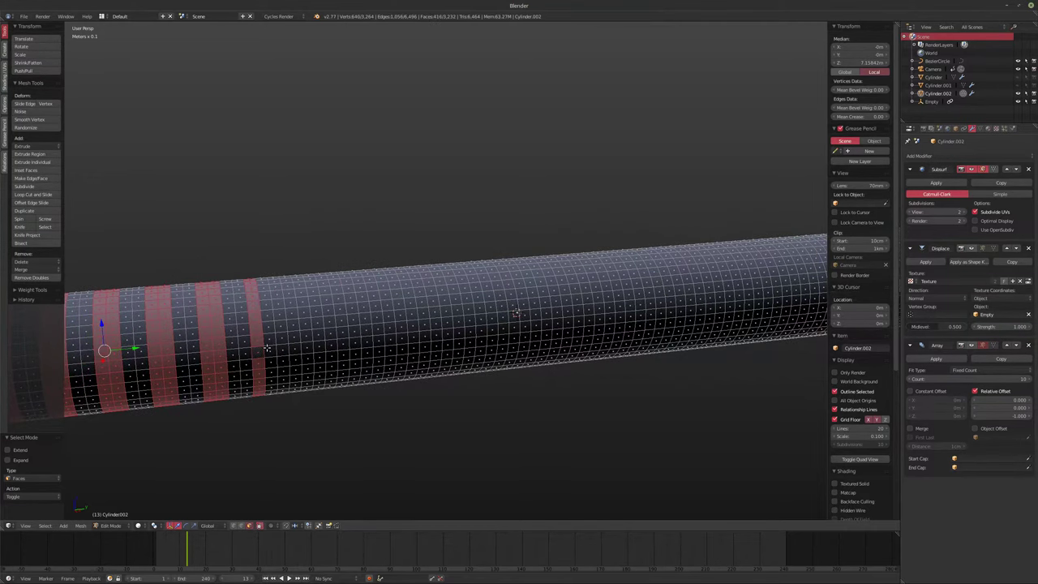
right_click(295, 343, "alt+shift")
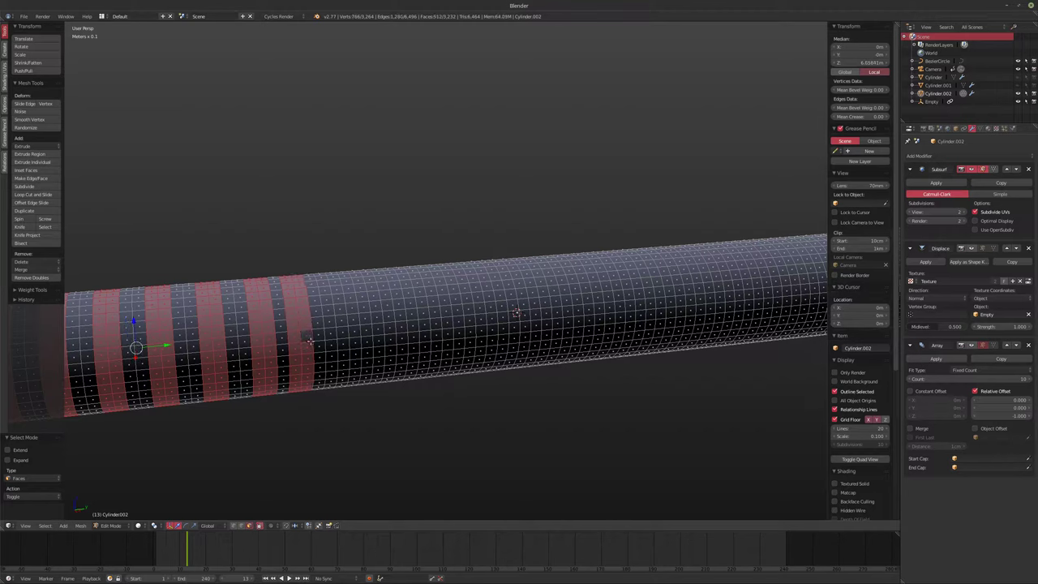
right_click(334, 338, "alt+shift")
right_click(337, 339, "alt+shift")
right_click(343, 338, "alt+shift")
right_click(357, 335, "alt+shift")
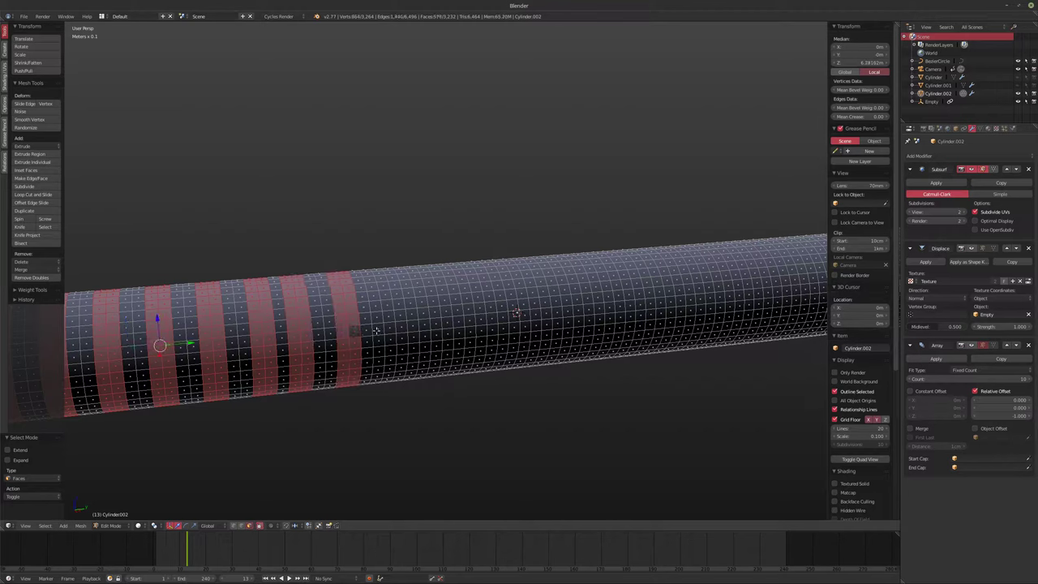
right_click(389, 329, "alt+shift")
right_click(391, 327, "alt+shift")
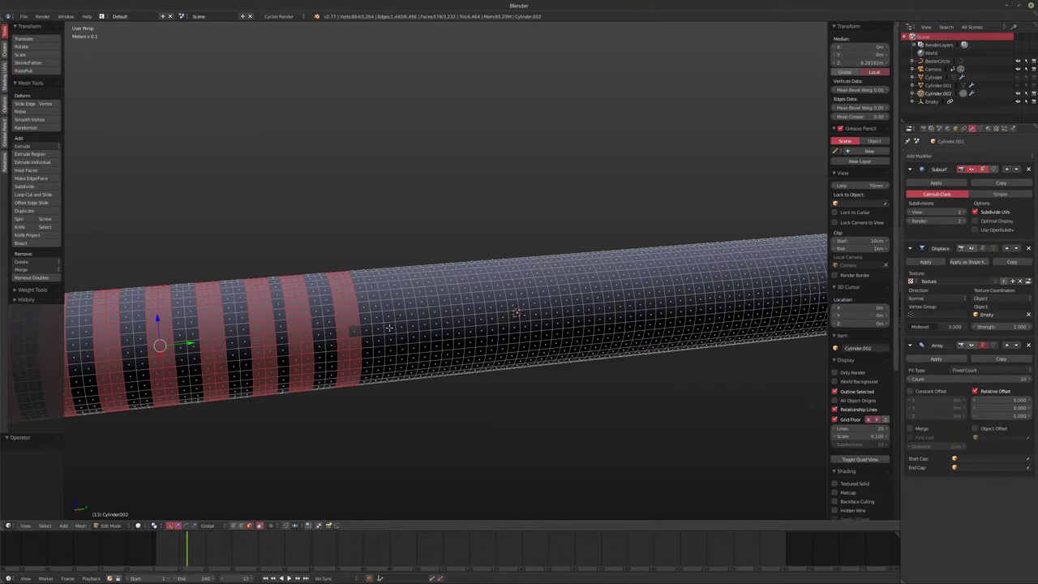
right_click(391, 330, "alt+shift")
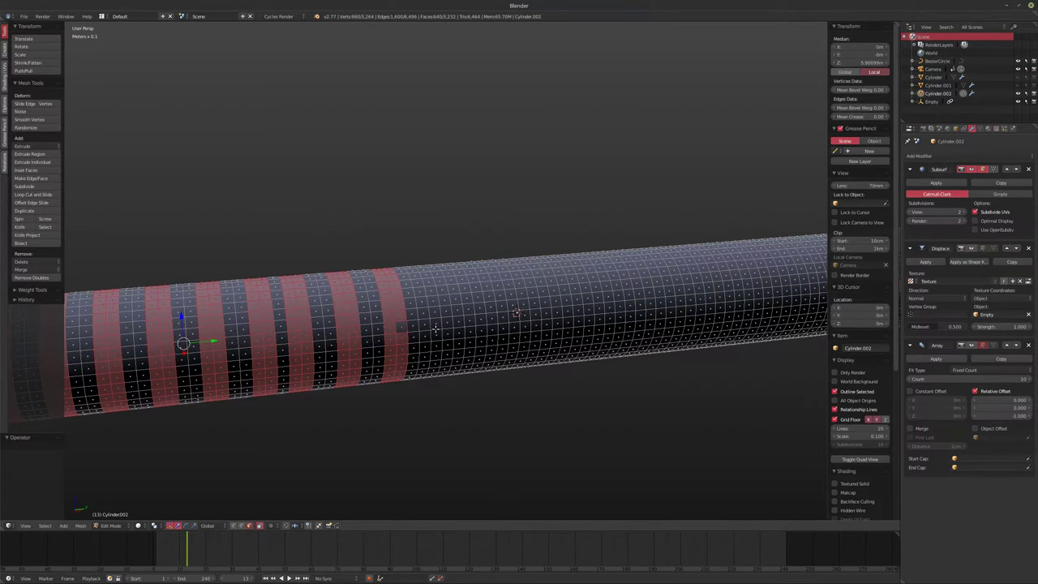
right_click(435, 329, "alt+shift")
right_click(447, 328, "alt+shift")
middle_click_drag(486, 354, 327, 384, "shift")
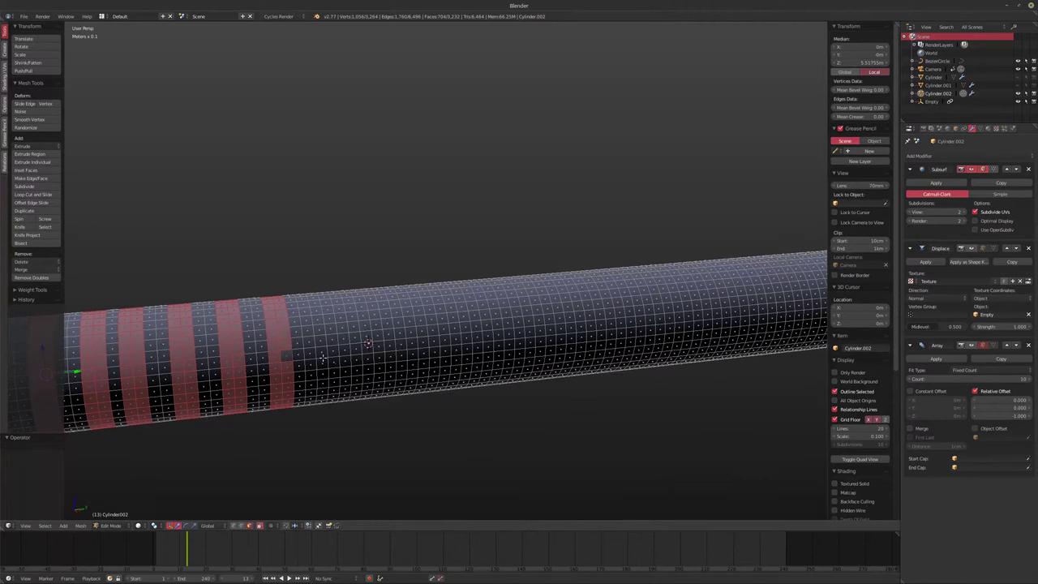
right_click(323, 357, "alt+shift")
right_click(335, 356, "alt+shift")
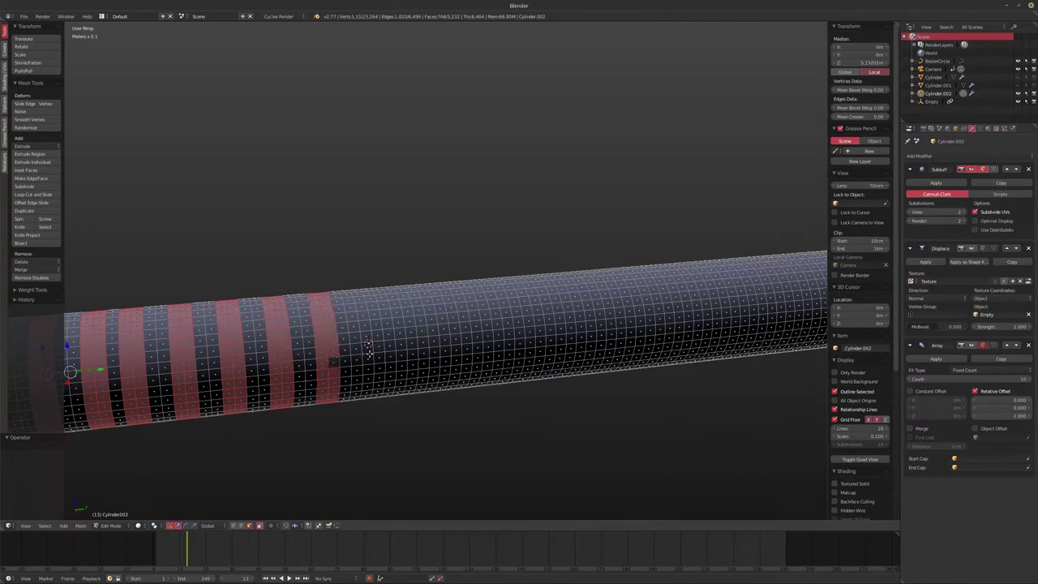
right_click(368, 350, "alt+shift")
right_click(379, 351, "alt+shift")
middle_click_drag(378, 350, 442, 340)
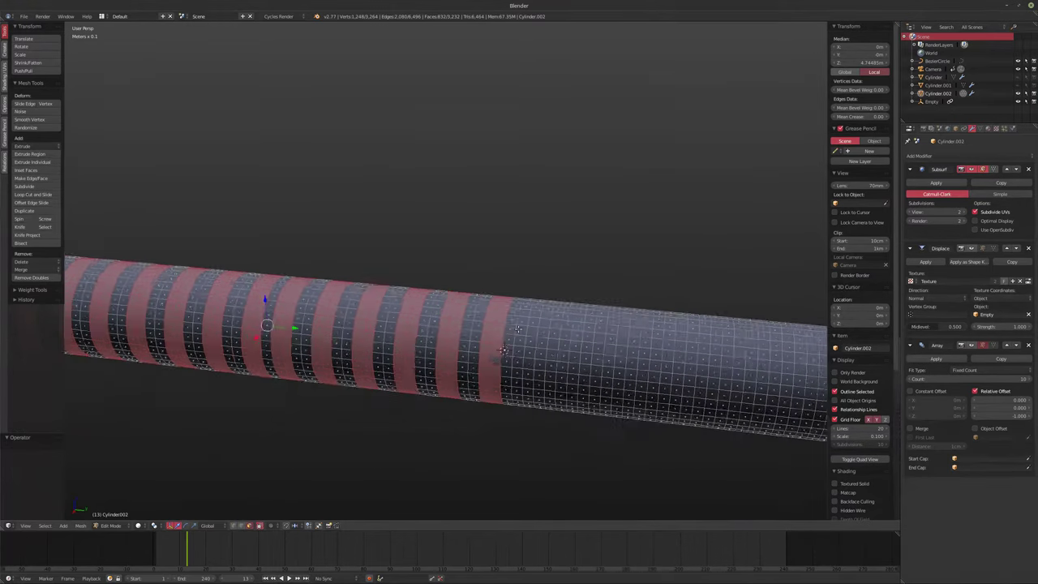
scroll(359, 365, "down", 1)
middle_click_drag(358, 364, 352, 356, "shift")
key("x")
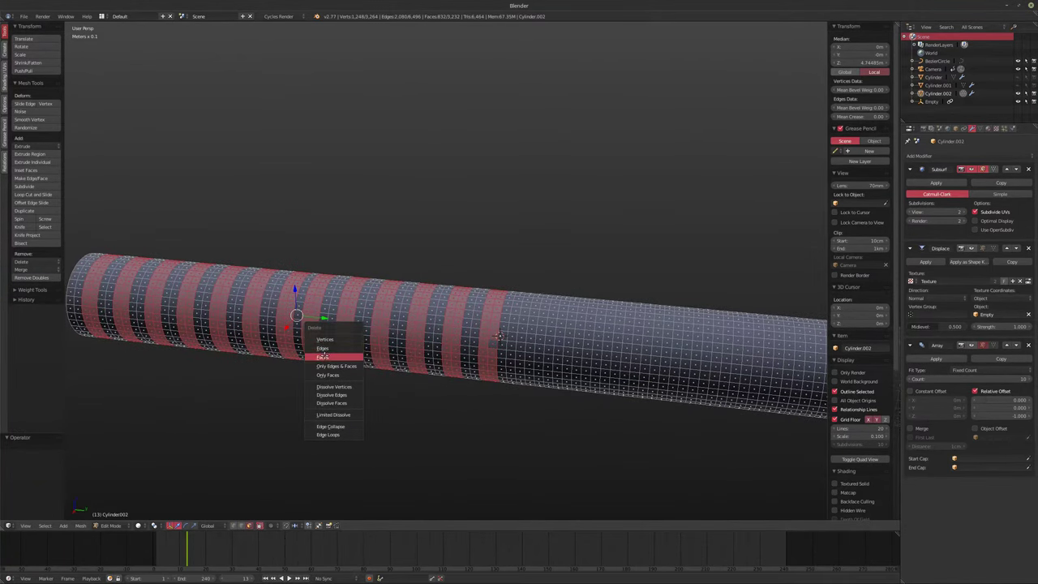
left_click(324, 356)
Step: Continue the alternating two-loop band pattern along the remaining solid half of the cylinder and delete the selected faces, leaving separate rings
middle_click_drag(396, 364, 423, 366)
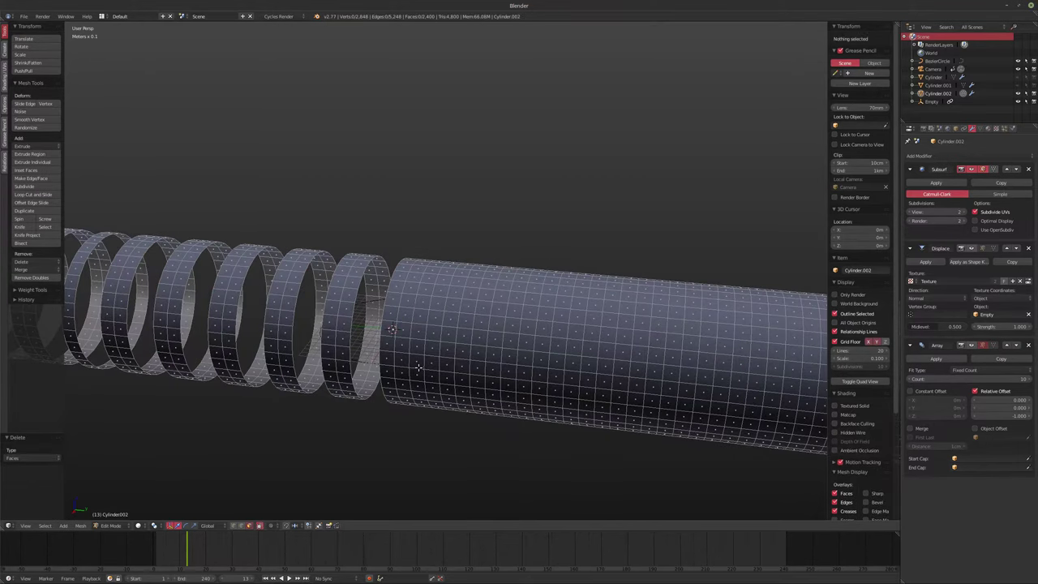
right_click(418, 368, "alt")
right_click(433, 368, "alt+shift")
right_click(485, 377, "alt+shift")
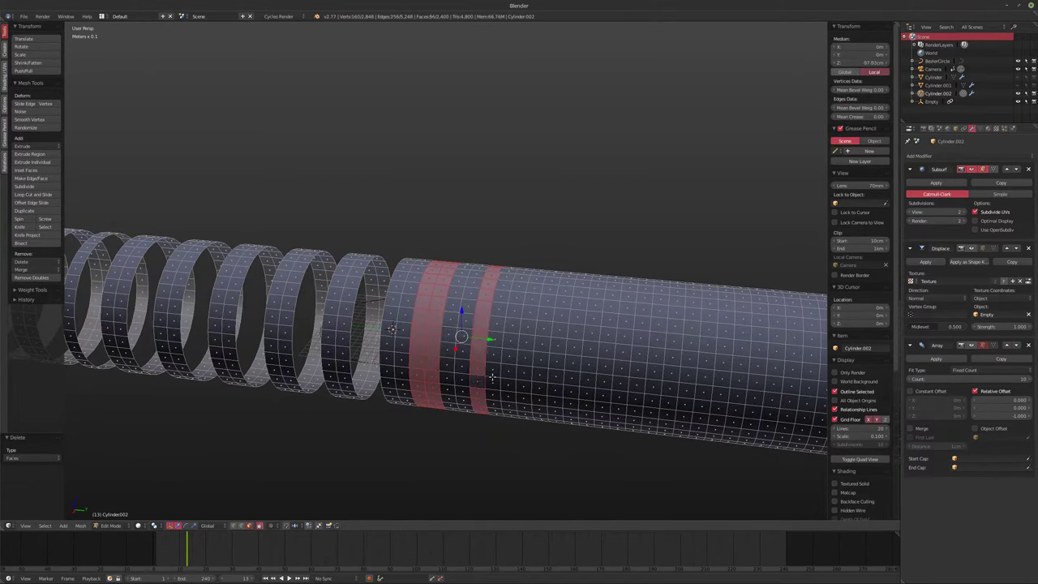
right_click(507, 380, "alt+shift")
right_click(558, 382, "alt+shift")
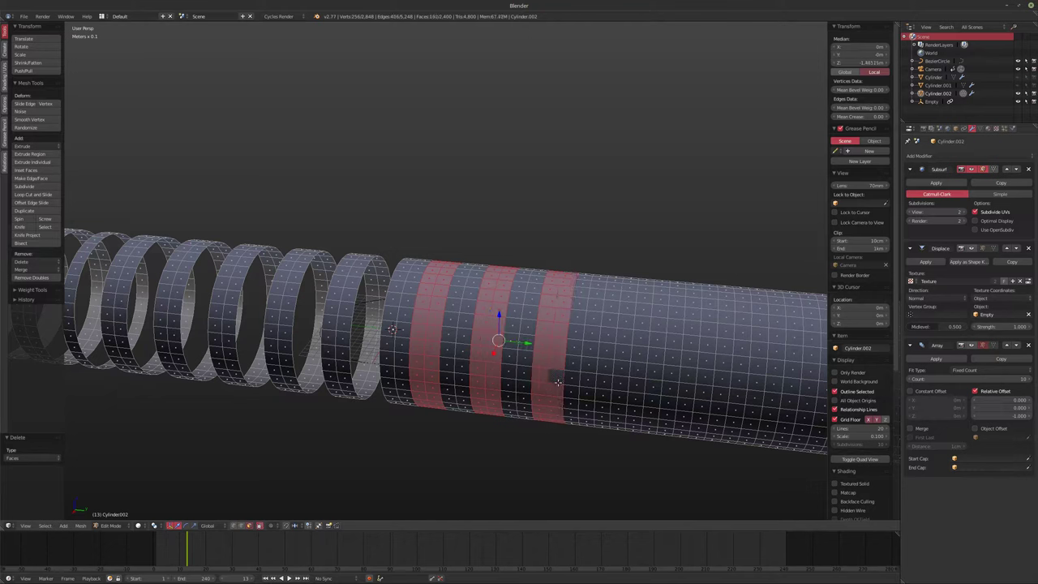
right_click(620, 390, "alt+shift")
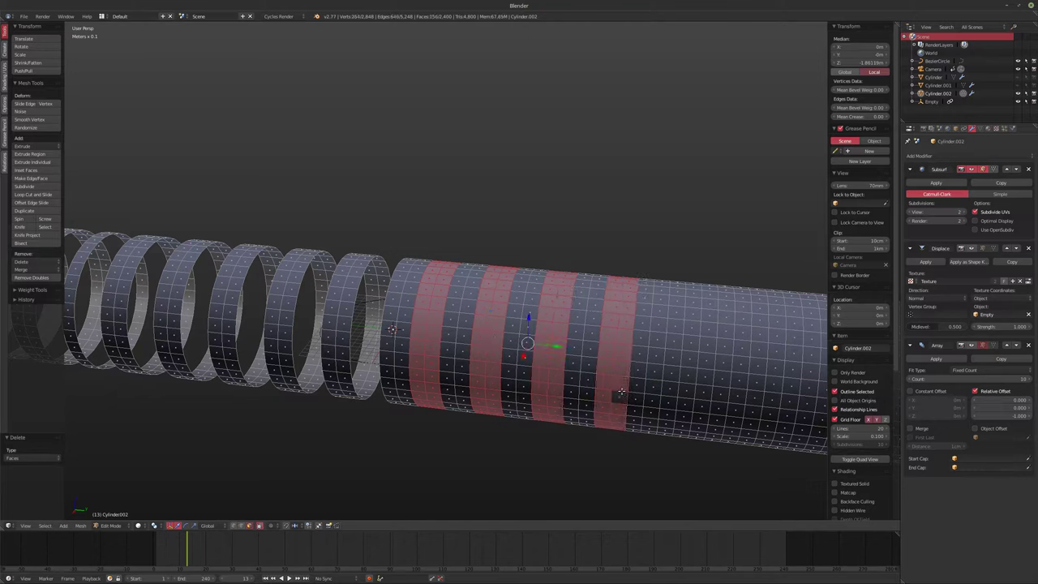
right_click(678, 397, "alt+shift")
right_click(733, 401, "alt+shift")
right_click(752, 405, "alt+shift")
middle_click_drag(753, 405, 375, 361, "shift")
scroll(417, 370, "down", 3)
scroll(365, 363, "up", 3)
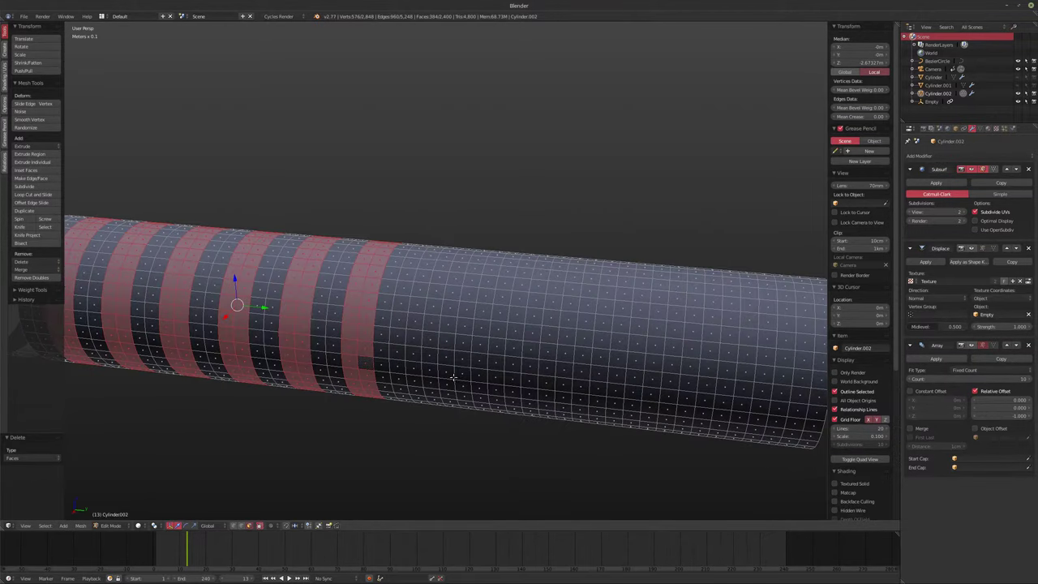
right_click(426, 374, "alt+shift")
right_click(435, 376, "alt+shift")
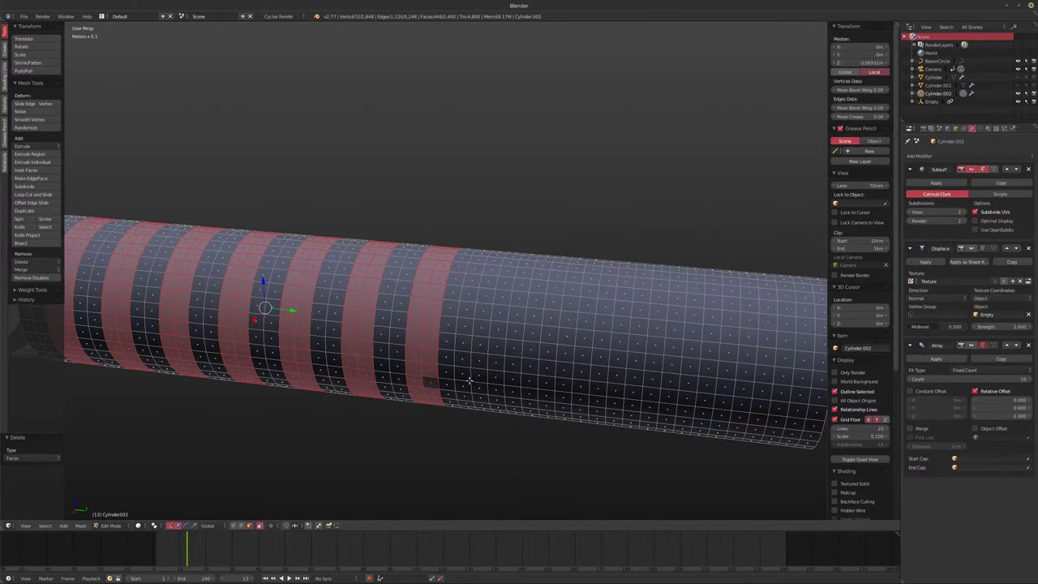
right_click(475, 381, "alt+shift")
right_click(493, 381, "alt+shift")
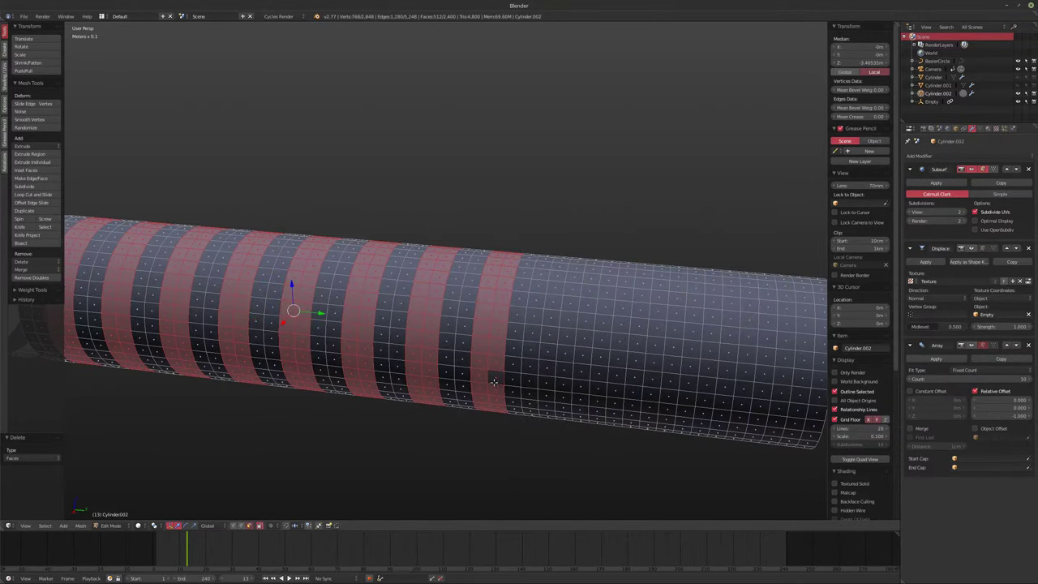
right_click(554, 387, "alt+shift")
right_click(572, 389, "alt+shift")
right_click(620, 394, "alt+shift")
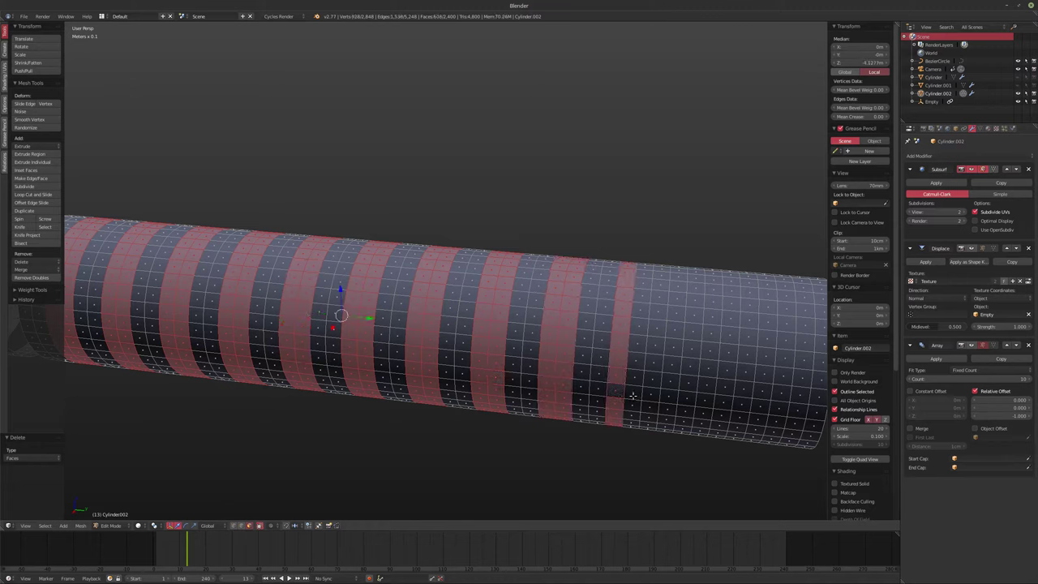
right_click(649, 396, "alt+shift")
right_click(691, 402, "alt+shift")
right_click(706, 405, "alt+shift")
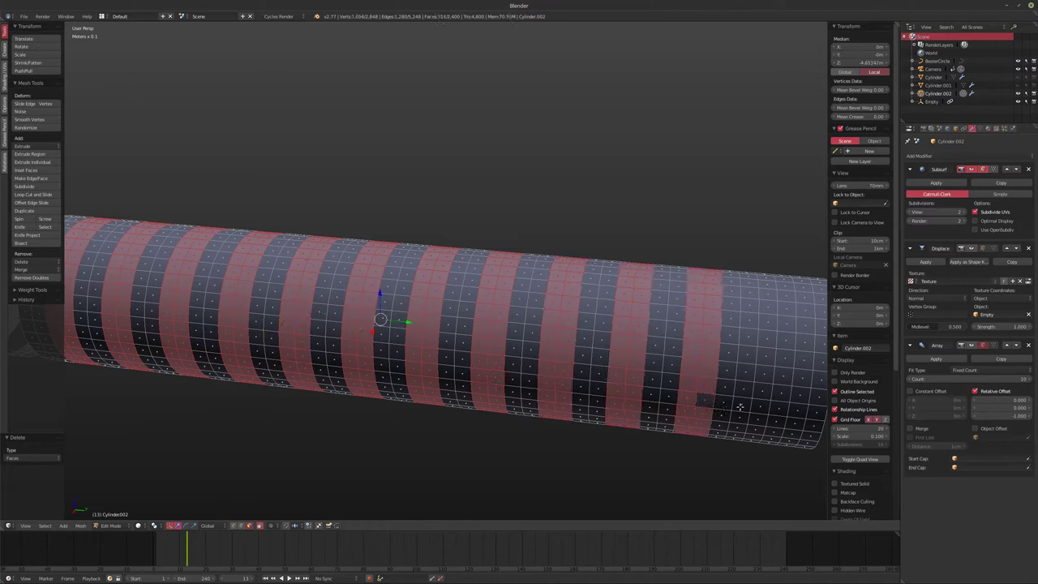
right_click(762, 410, "alt+shift")
right_click(774, 411, "alt+shift")
middle_click_drag(766, 410, 618, 410, "shift")
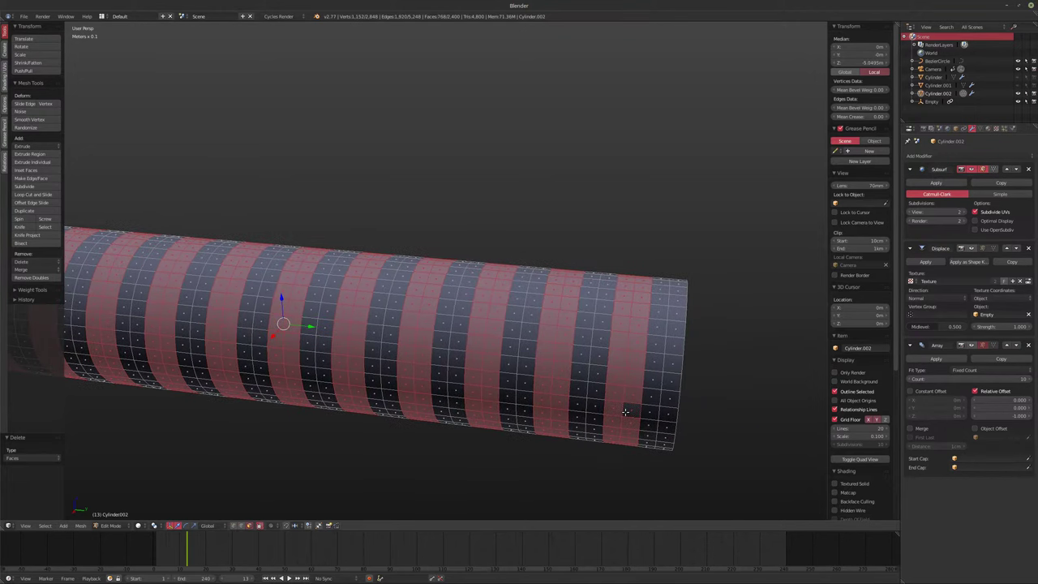
scroll(610, 411, "down", 2)
scroll(481, 394, "down", 3)
middle_click_drag(481, 394, 644, 375, "shift")
middle_click_drag(439, 366, 477, 371, "shift")
middle_click_drag(636, 386, 525, 385, "shift")
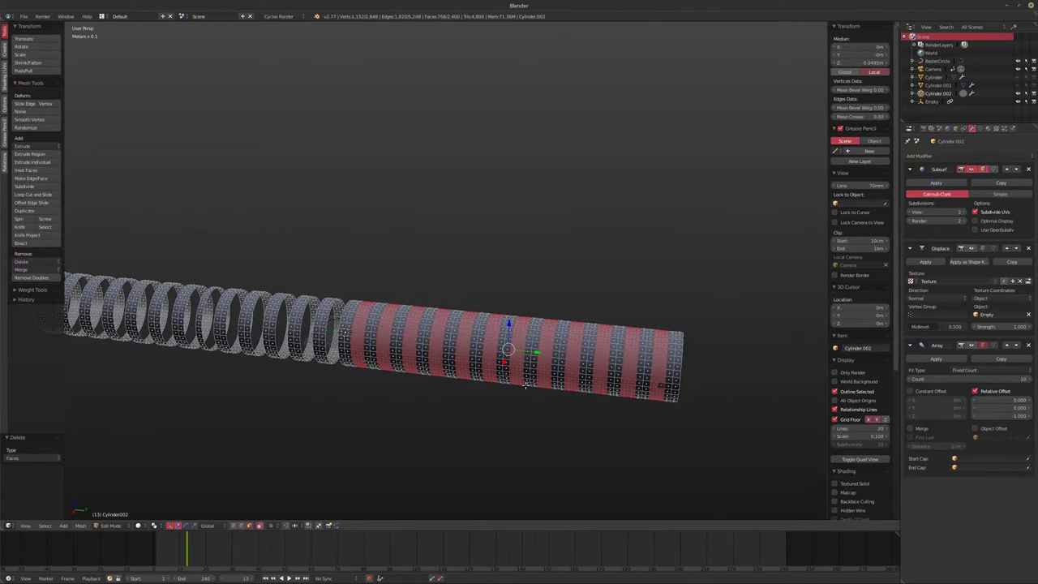
key("x")
left_click(527, 384)
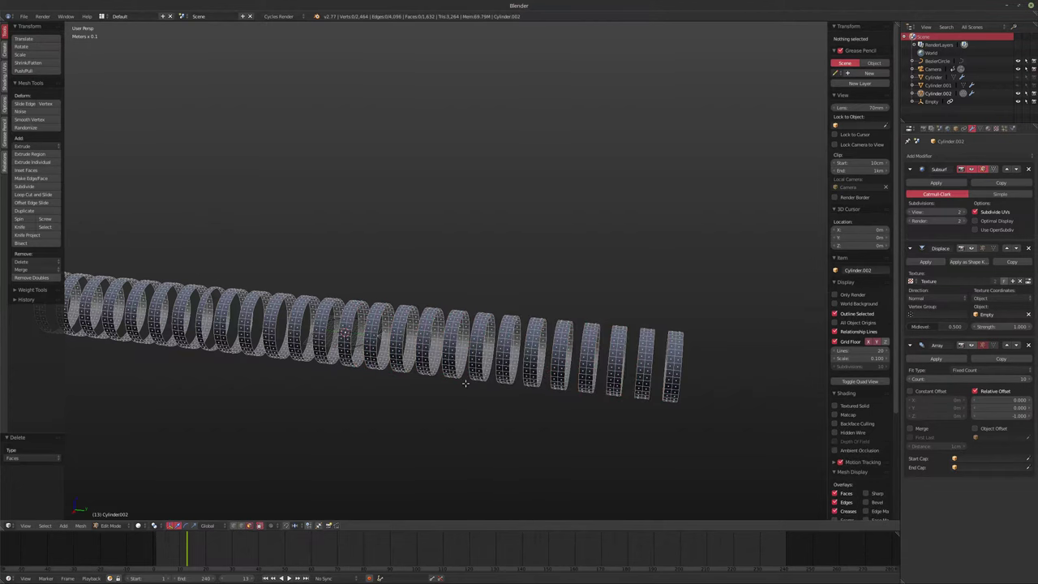
Step: Return to Object Mode and enable the Displace modifier's viewport display on the rings
key("Tab")
middle_click_drag(452, 389, 741, 290)
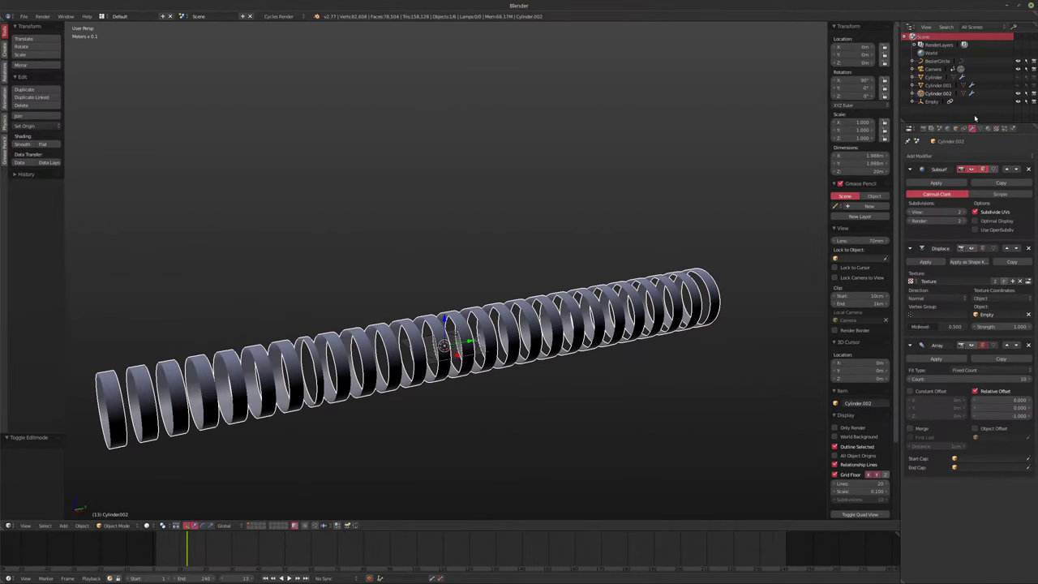
left_click(970, 248)
middle_click_drag(466, 314, 495, 261, "shift")
middle_click_drag(494, 261, 593, 287)
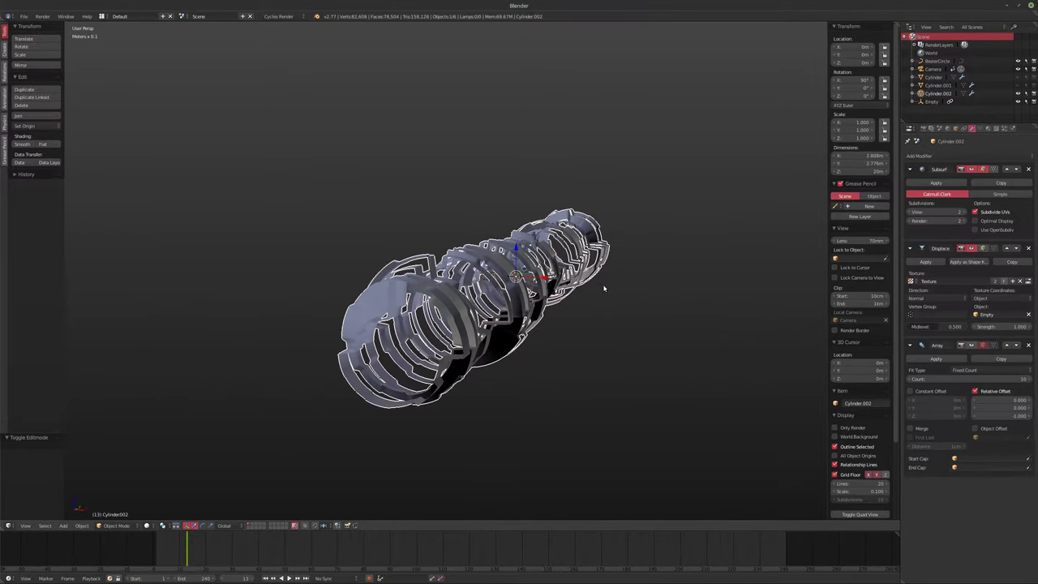
Step: Examine the displaced rings through the camera, check the Array modifier's fit type options, and preview the rings in rendered shading
key("KP_0")
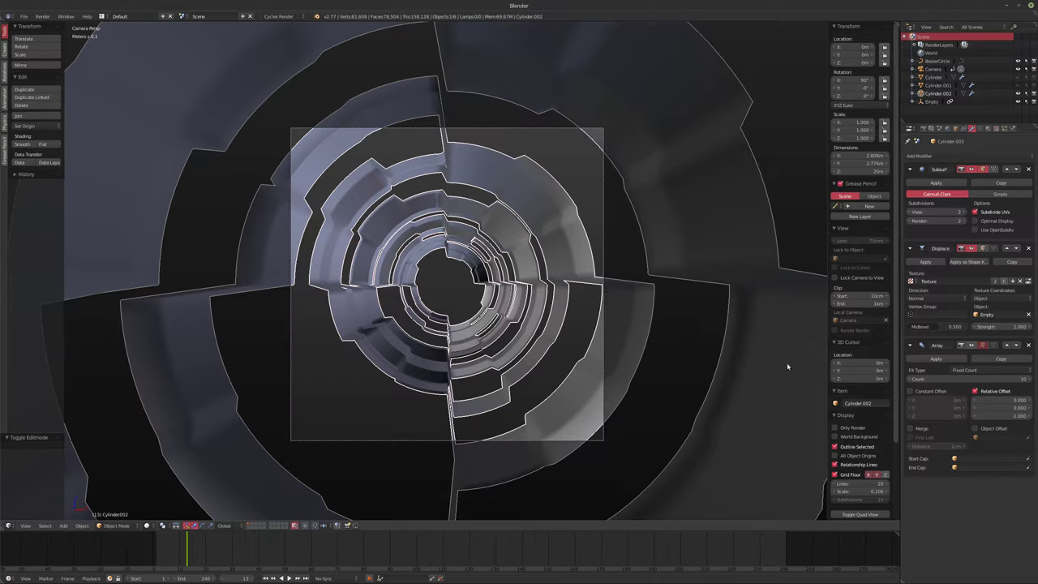
left_click(982, 371)
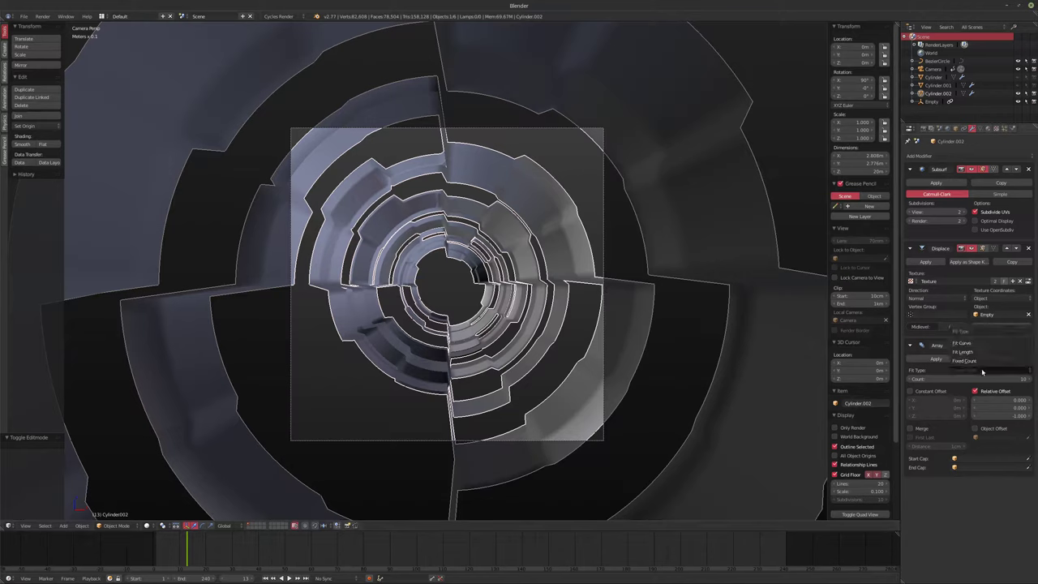
left_click(982, 372)
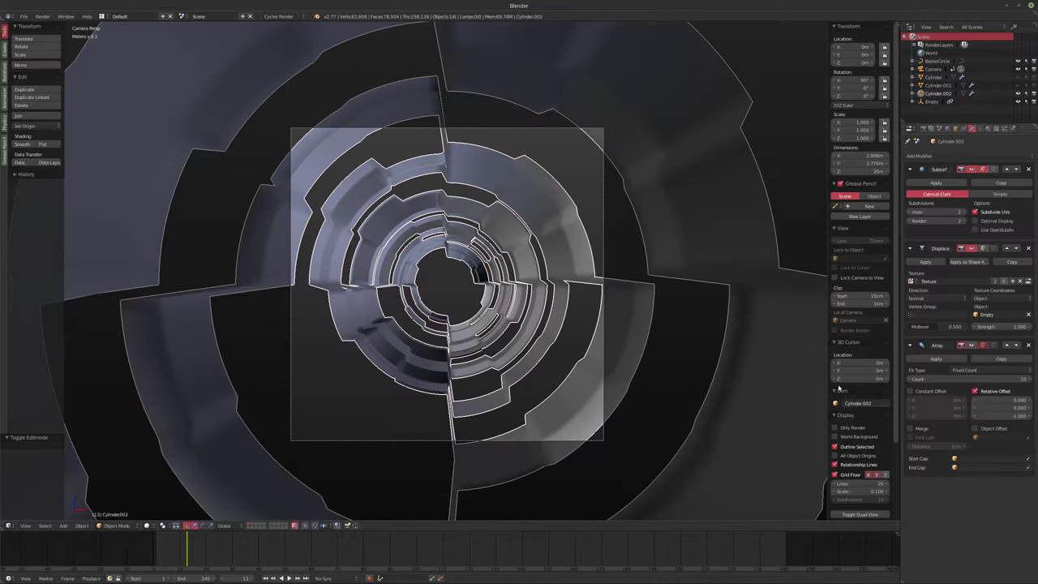
middle_click_drag(495, 338, 482, 326, "shift")
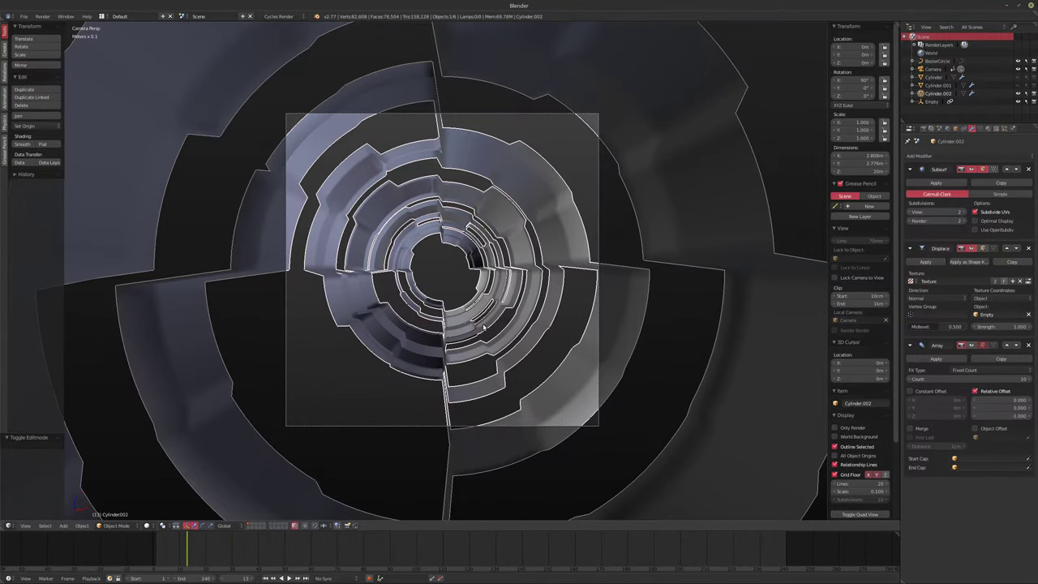
key("shift+z")
key("shift+z")
Step: Set the rings' Subsurf modifier to 4 view subdivisions and 3 render subdivisions, trying lower view levels first
left_click(962, 212)
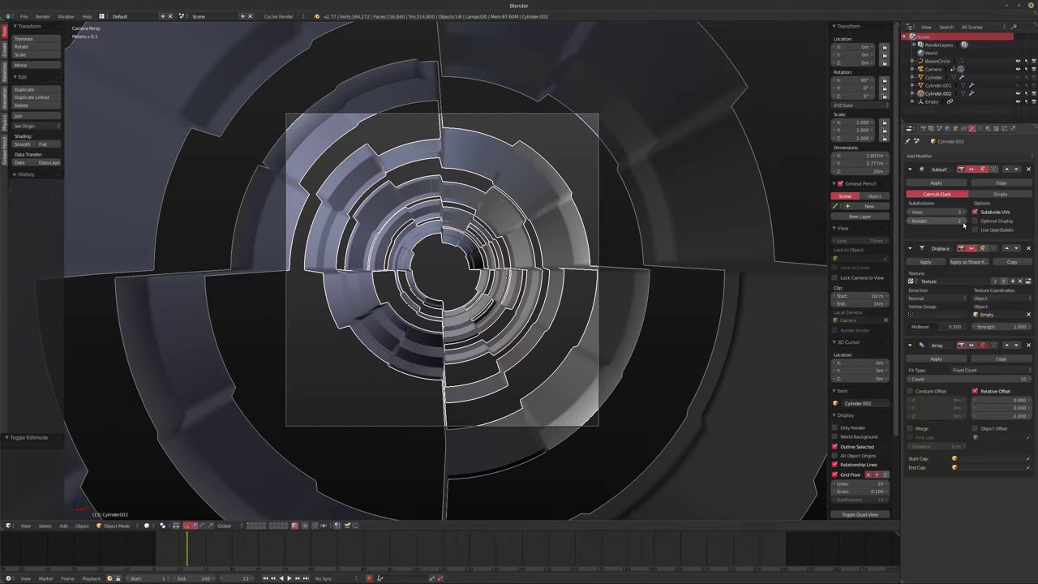
left_click(908, 212)
left_click(908, 212)
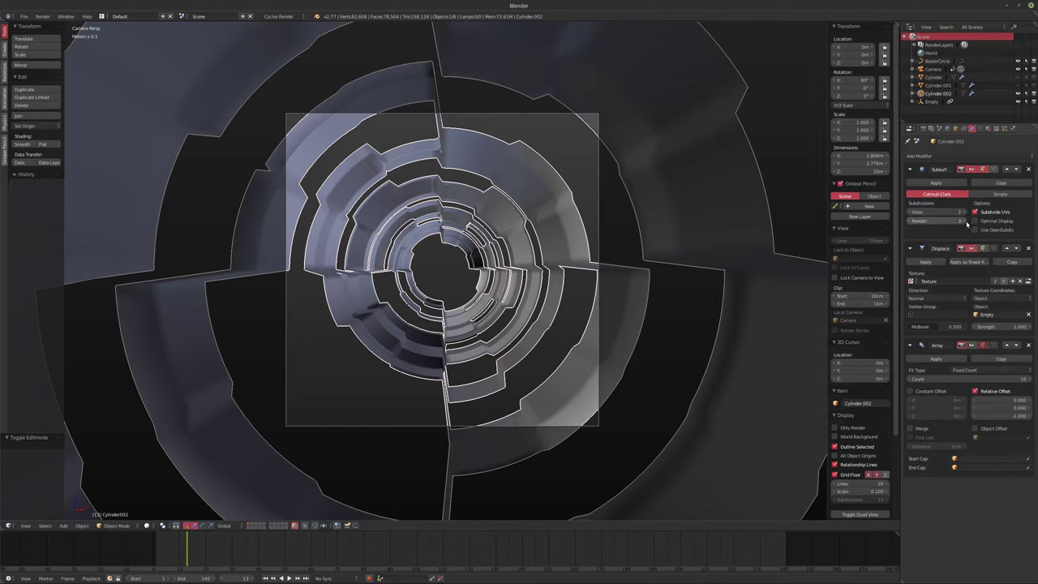
left_click(962, 213)
left_click(964, 213)
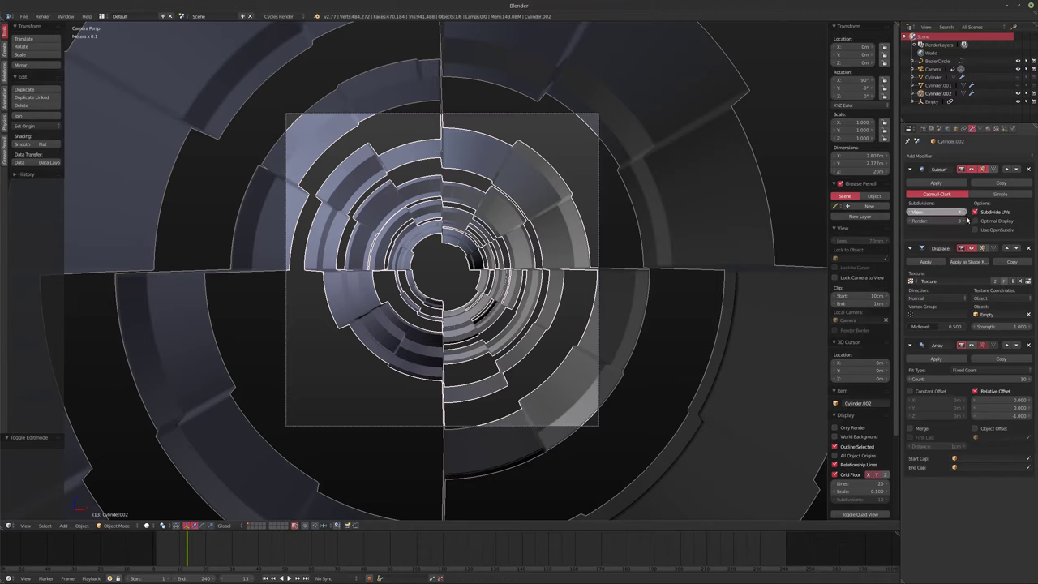
Step: Set the rings' Subsurf modifier to 5 view and 5 render subdivisions, comparing it with lower view levels
left_click(965, 215)
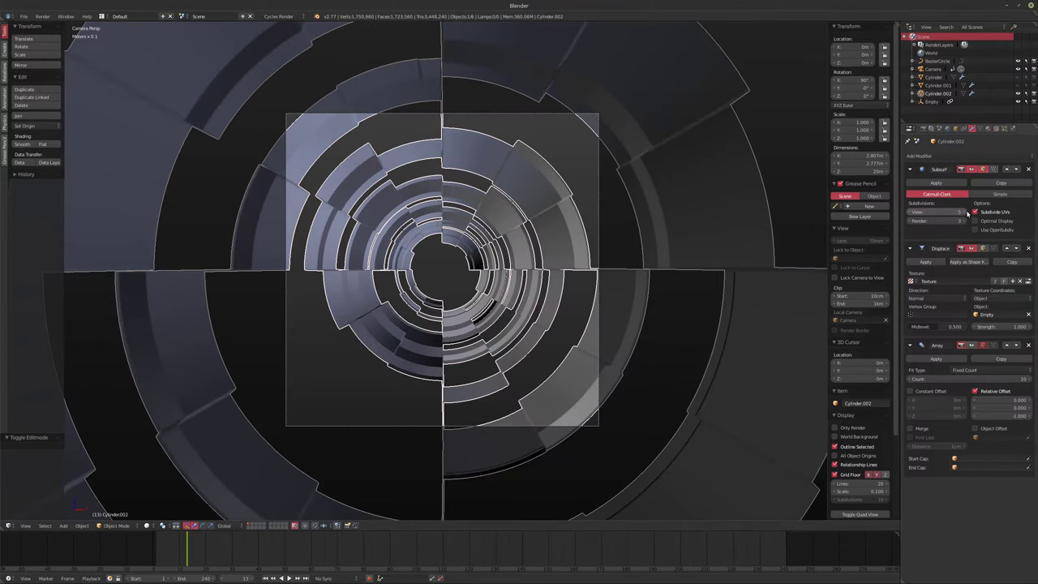
left_click(909, 213)
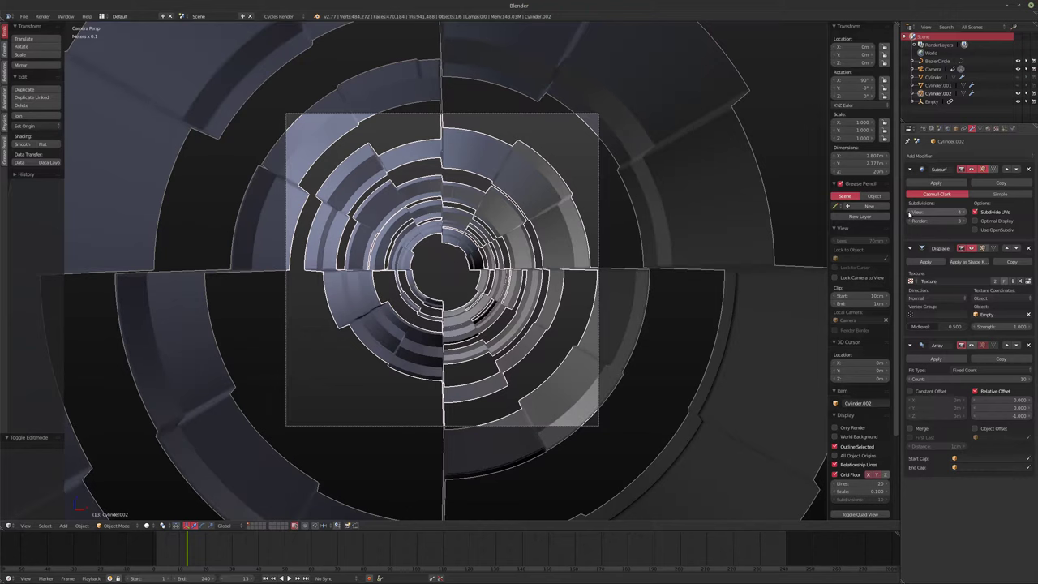
left_click(908, 213)
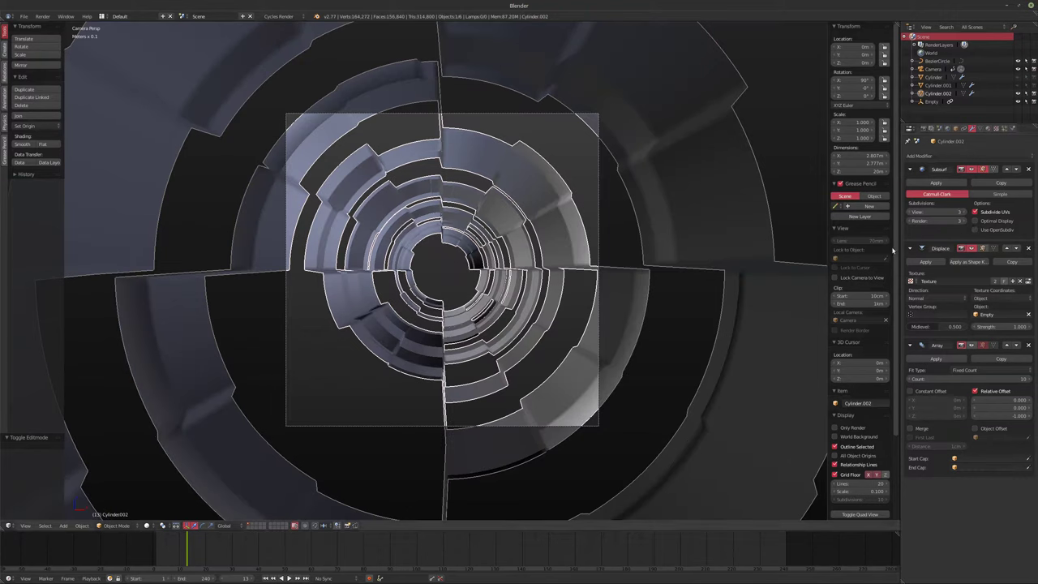
left_click(963, 212)
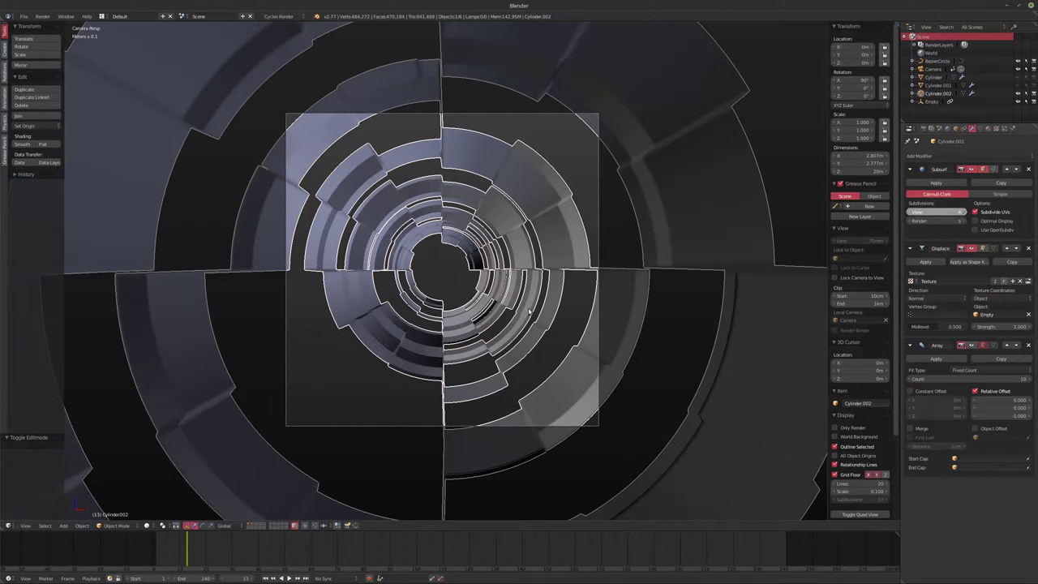
middle_click_drag(488, 305, 483, 303, "shift")
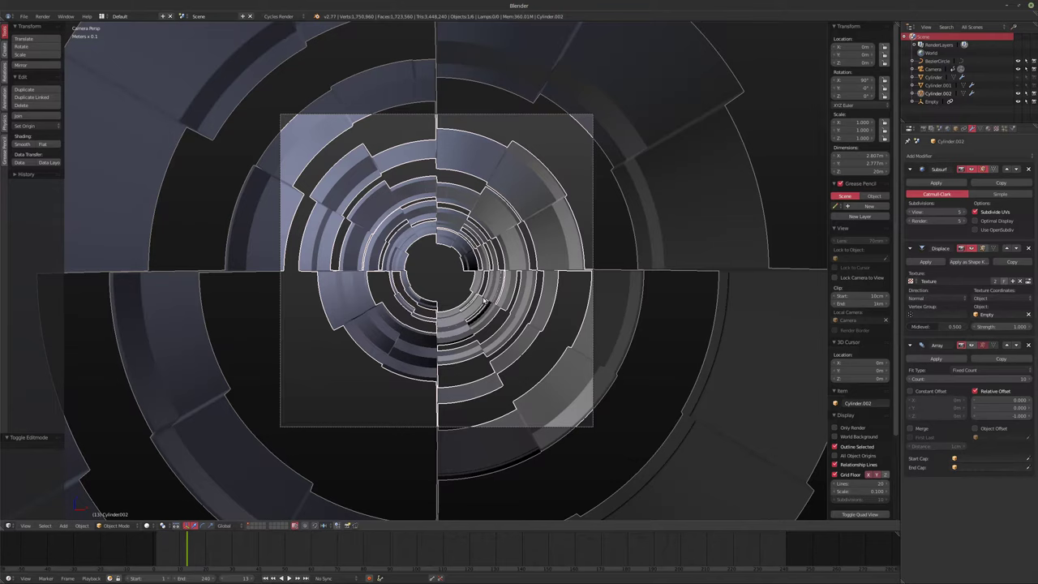
Step: Preview the rings in rendered shading, return to solid shading and play back the animation
key("shift+z")
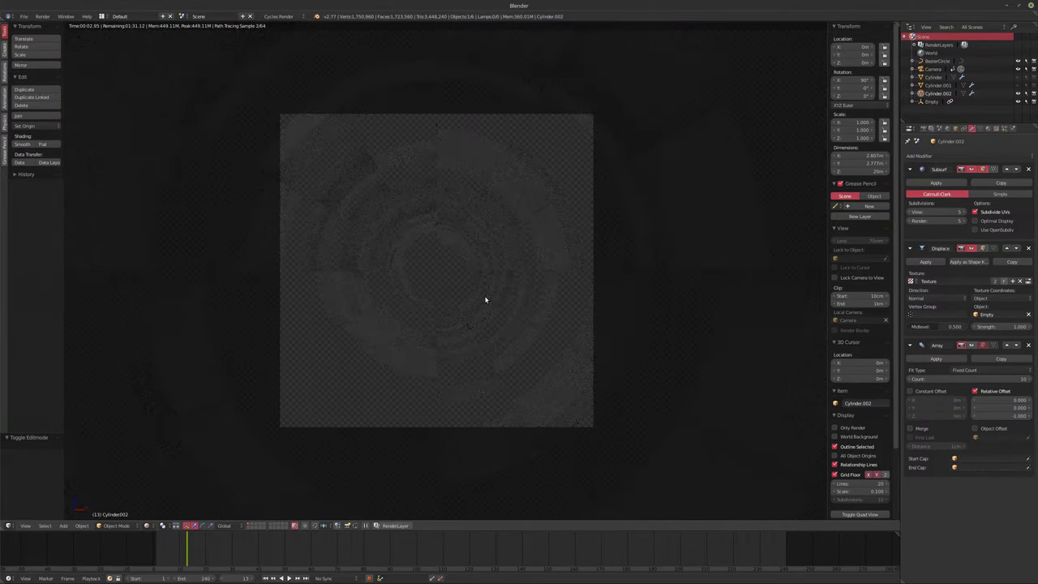
key("shift+z")
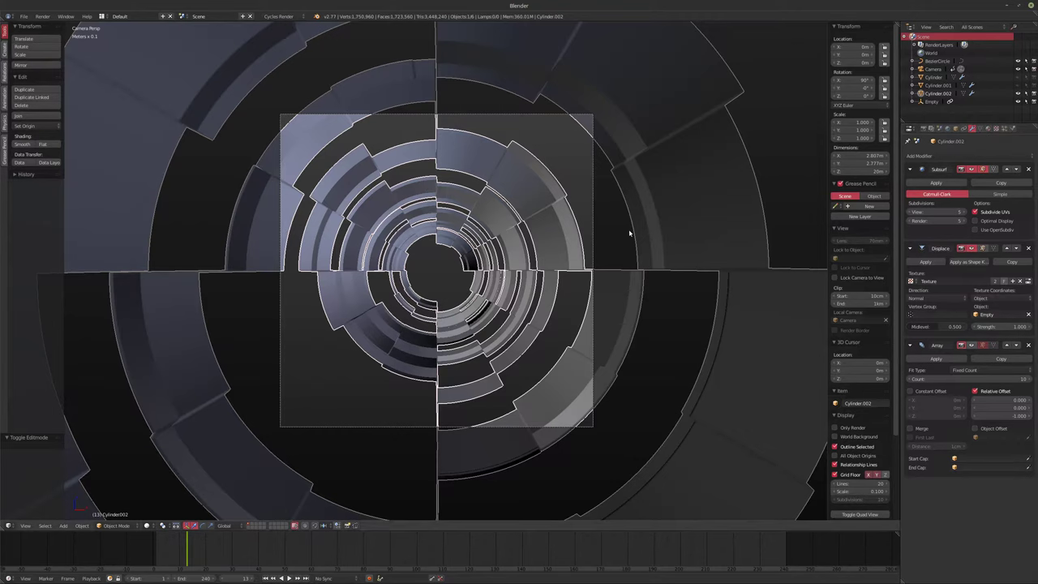
key("alt+a")
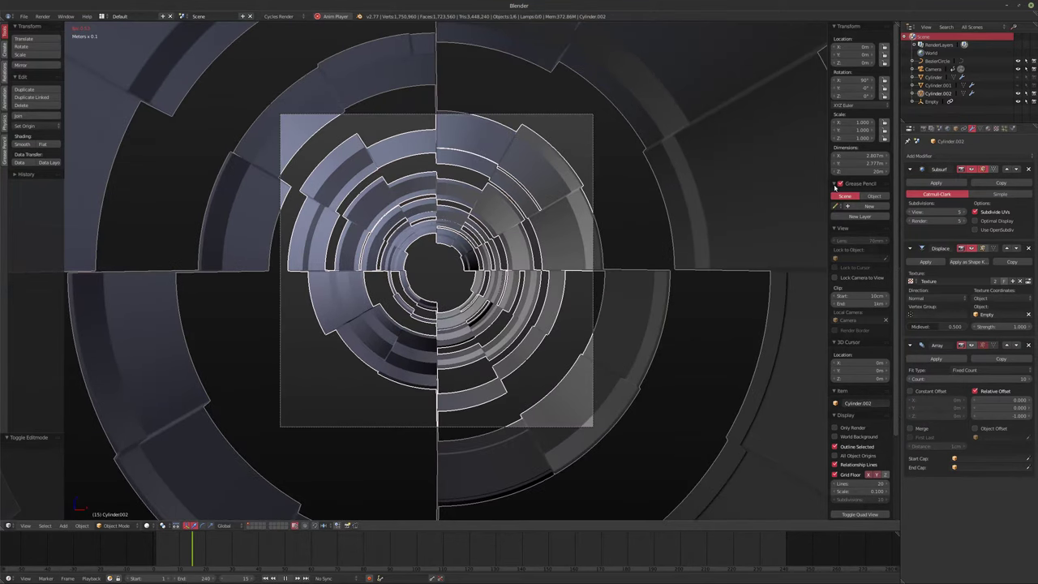
Step: Keyframe the Empty's Follow Path offset at frame 240 and return to frame 1
left_click(930, 101)
key("alt+a")
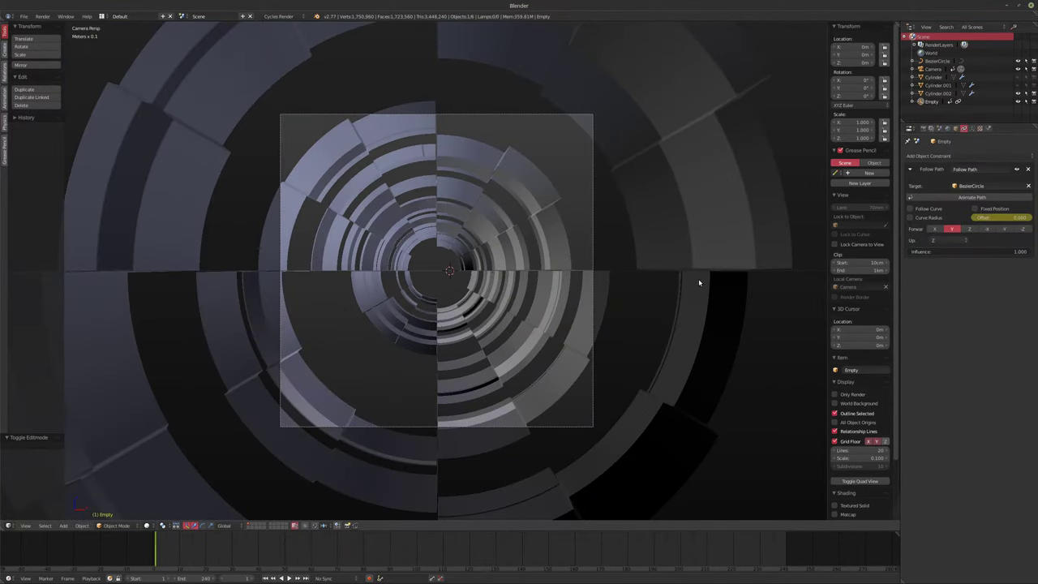
key("shift+Right")
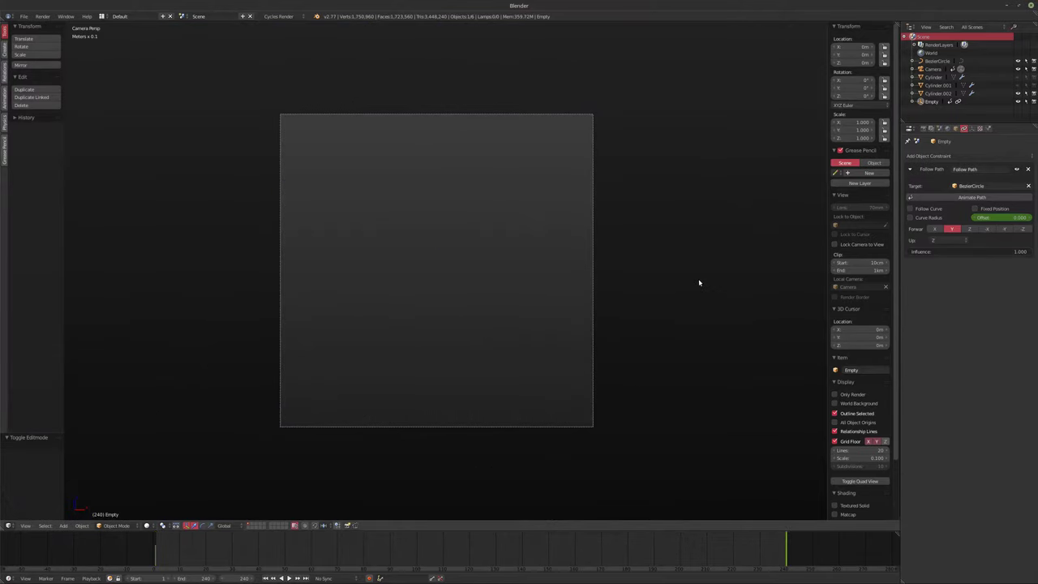
left_click(1001, 217)
key("shift+Left")
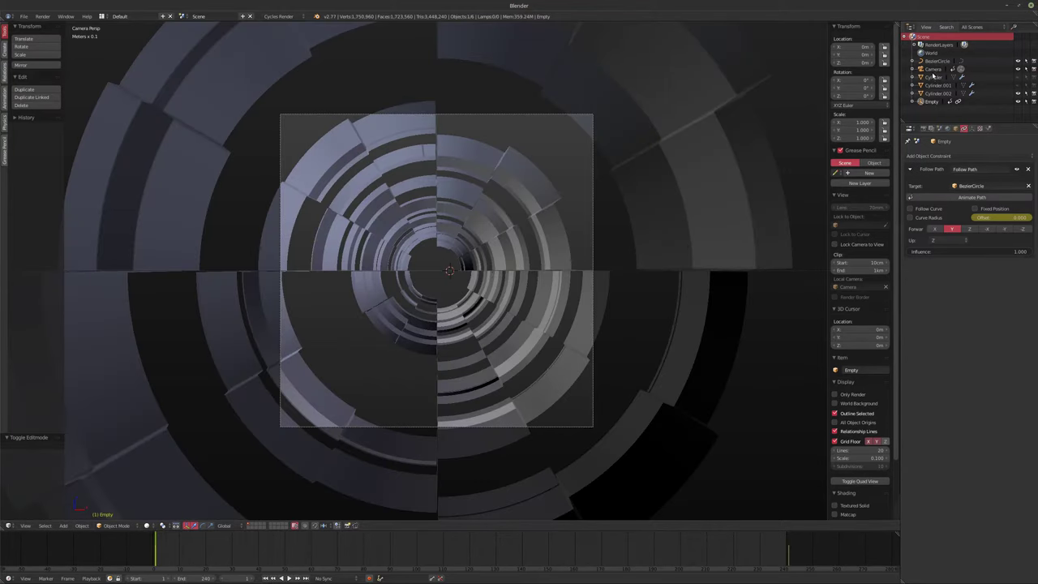
Step: Lower the Subsurf modifier's view subdivisions on Cylinder.002 to 2
left_click(938, 93)
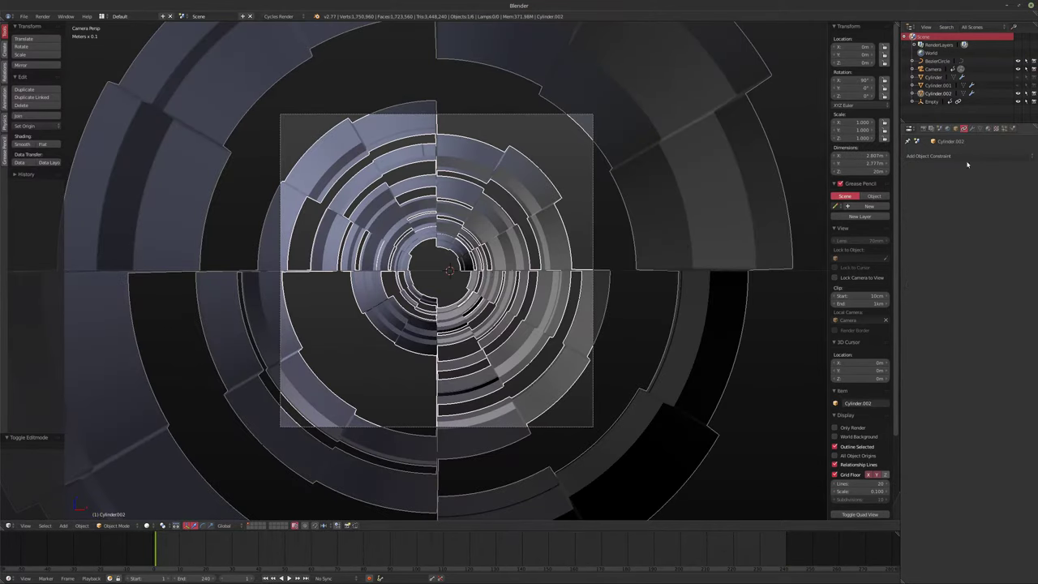
left_click(972, 129)
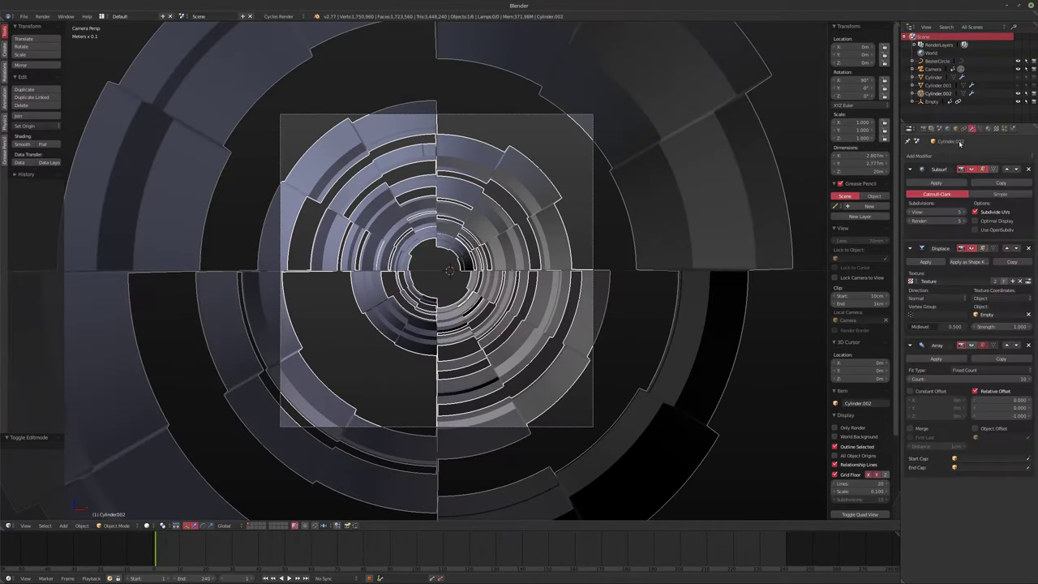
left_click(910, 212)
left_click(909, 211)
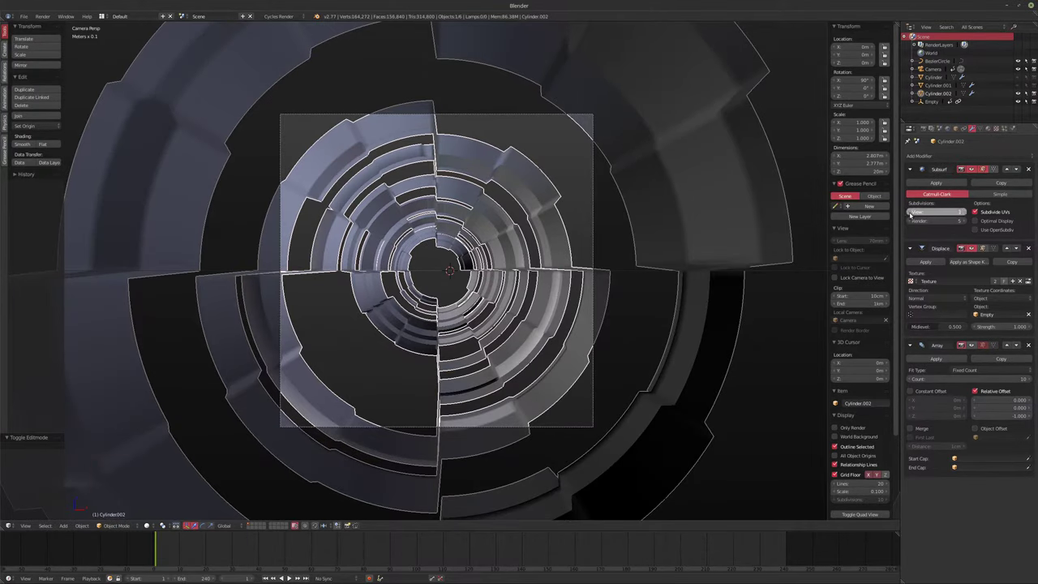
Step: Play the animation and enable the rings' Array modifier in the viewport to check the full tunnel
key("alt+a")
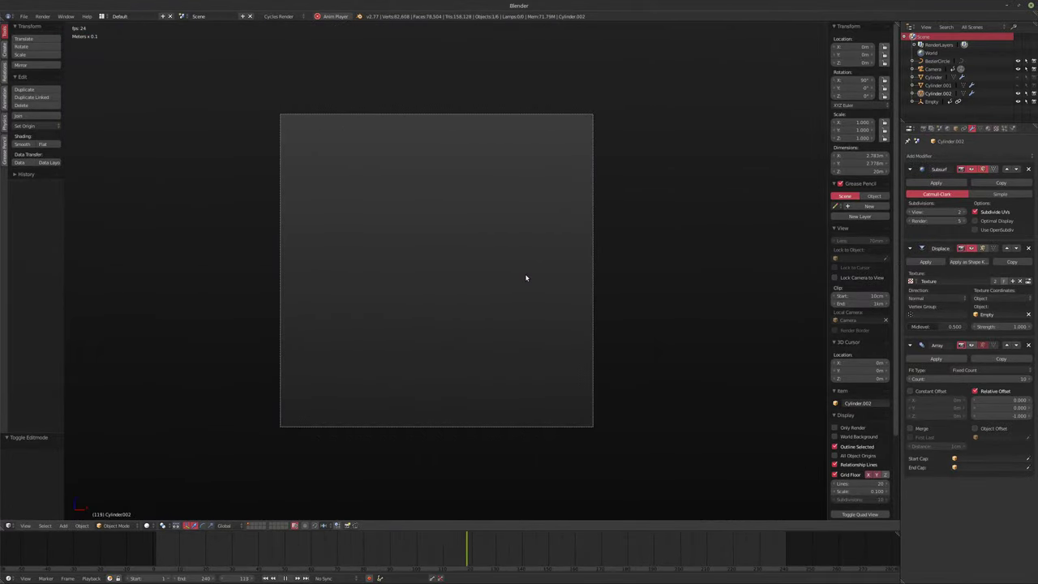
left_click(972, 346)
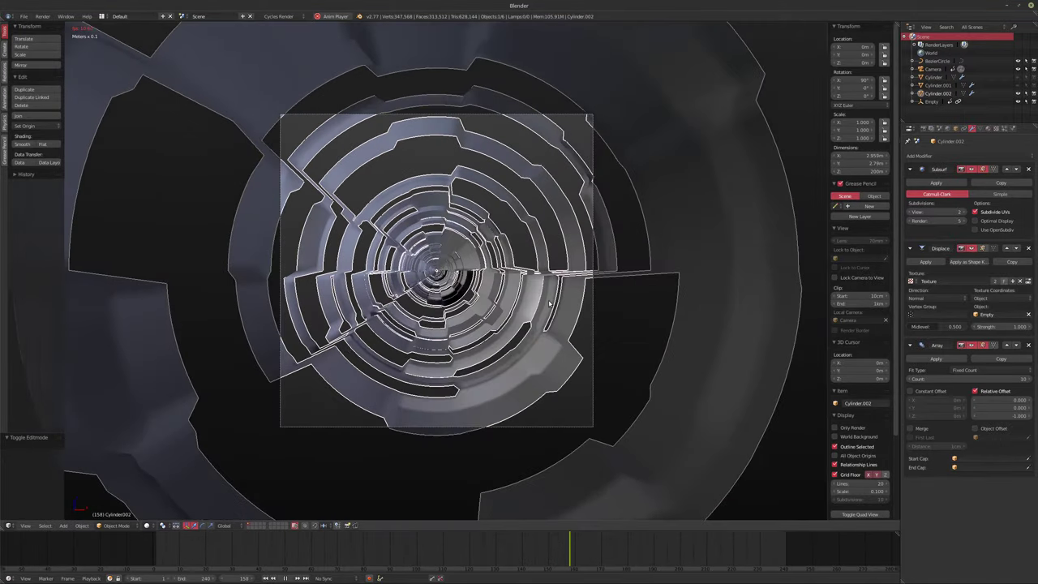
key("alt+a")
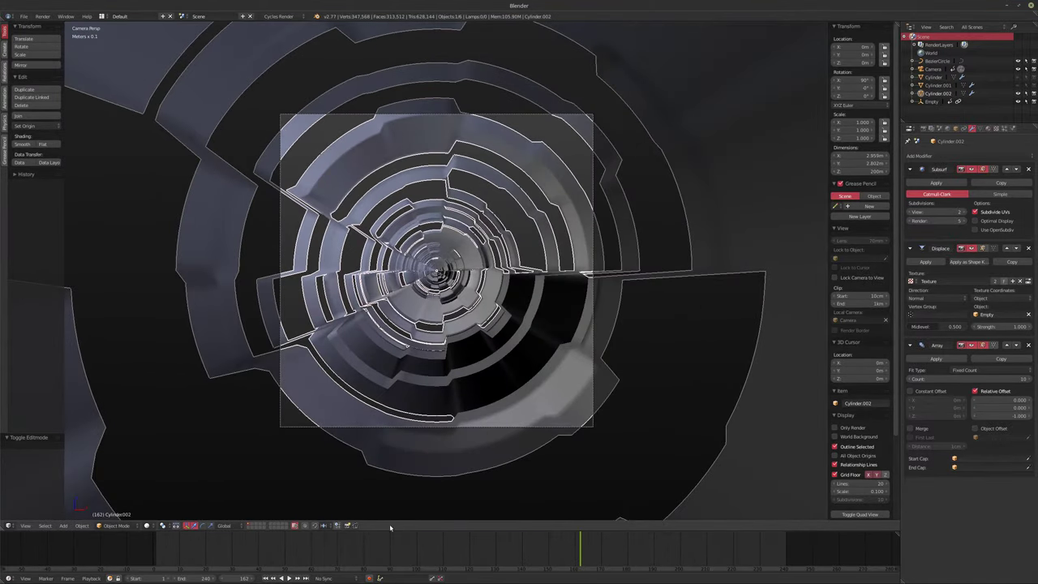
Step: Go to frame 91, enlarge the timeline area and enable border rendering in the scene's dimensions settings
left_click(394, 545)
left_click_drag(430, 530, 430, 361)
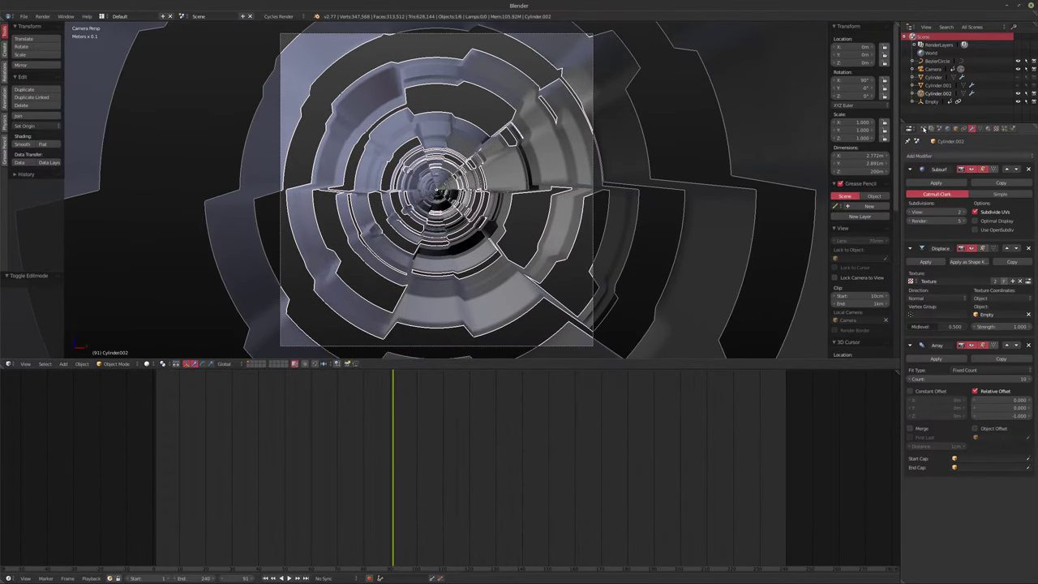
left_click(922, 128)
left_click(920, 290)
Step: Turn on automatic packing of external data into the blend file
left_click(24, 16)
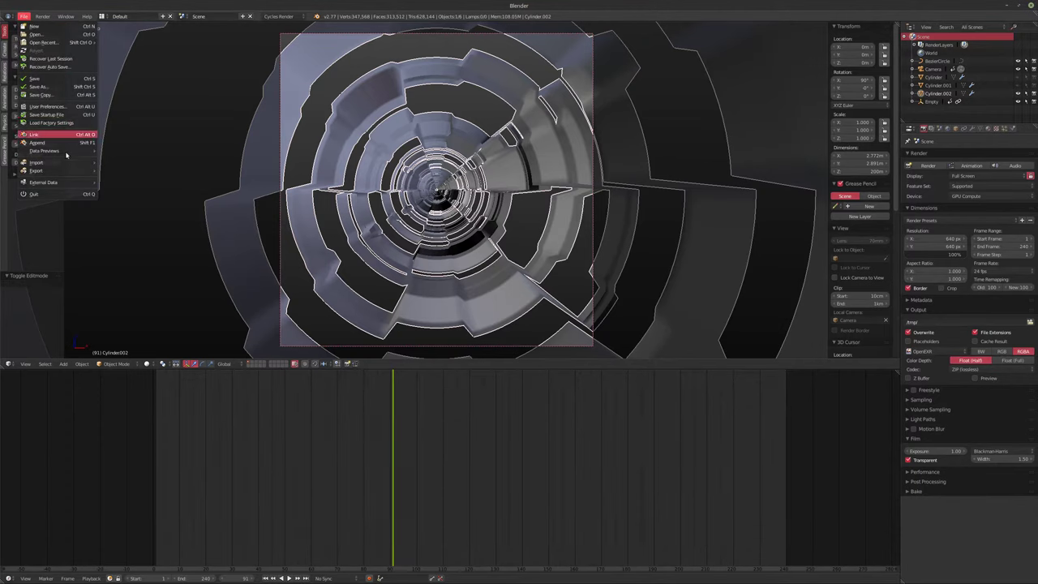
mouse_move(73, 182)
left_click(122, 183)
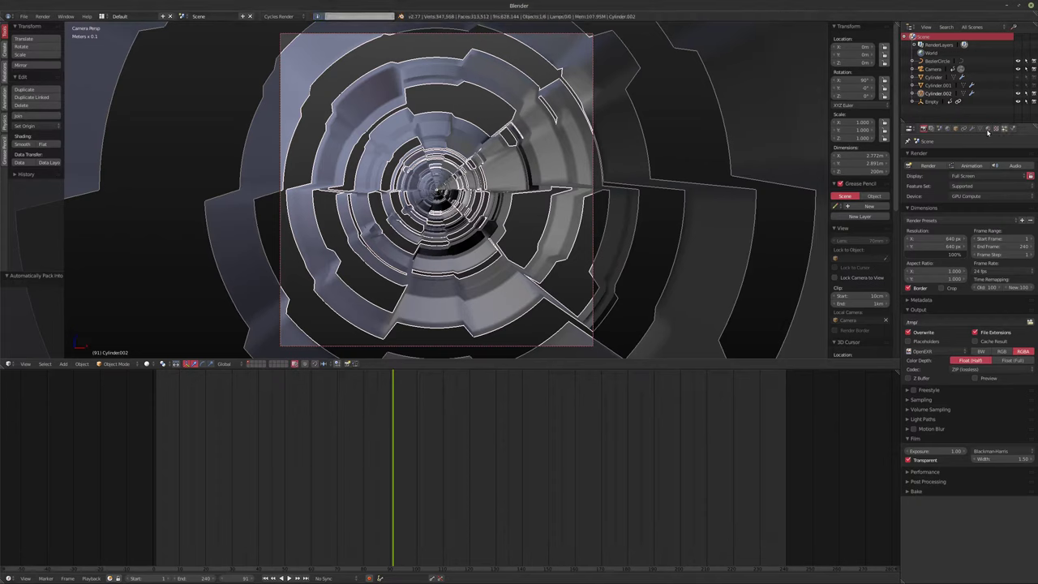
Step: Use an Environment Texture as the world's background color and load the canada_montreal image from the Sim location
left_click(970, 129)
left_click(949, 129)
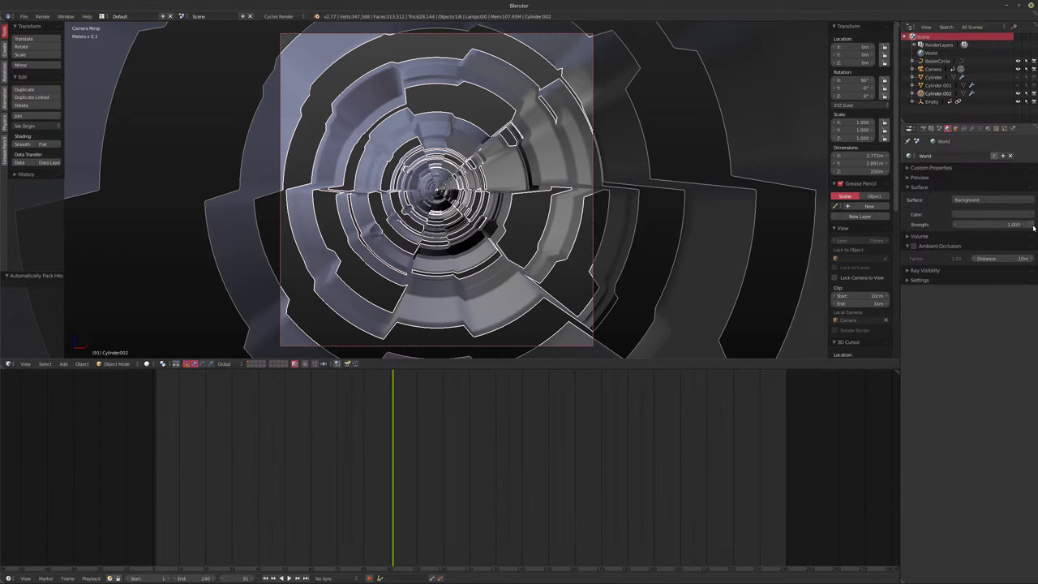
left_click(991, 214)
left_click(880, 132)
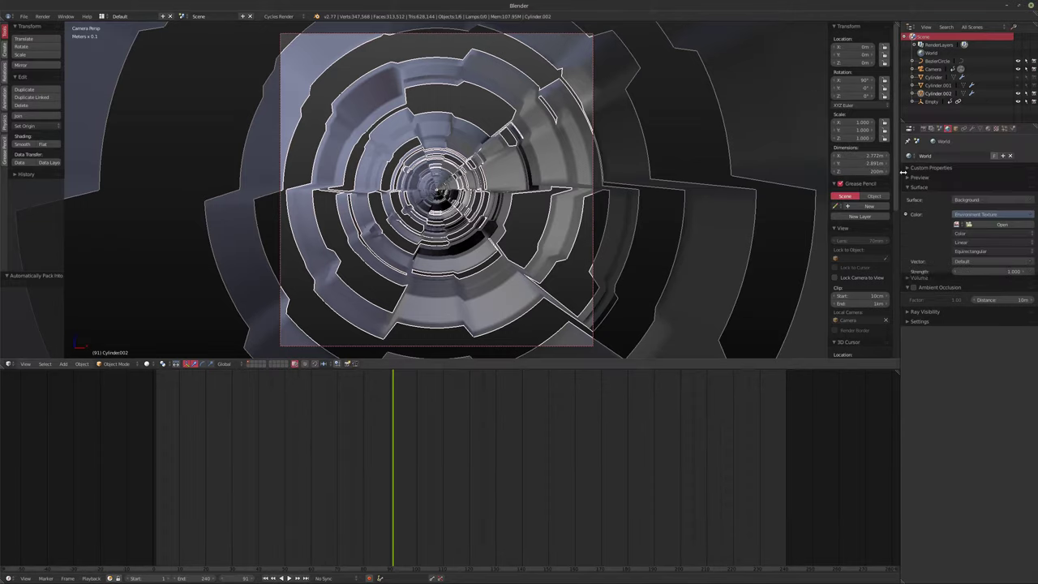
left_click(985, 226)
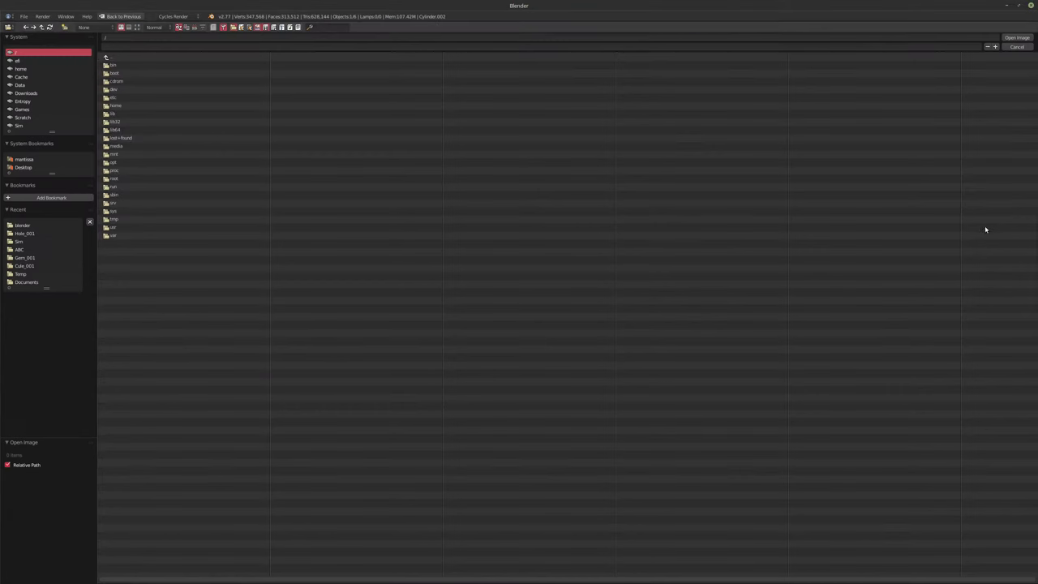
left_click(33, 125)
double_click(154, 260)
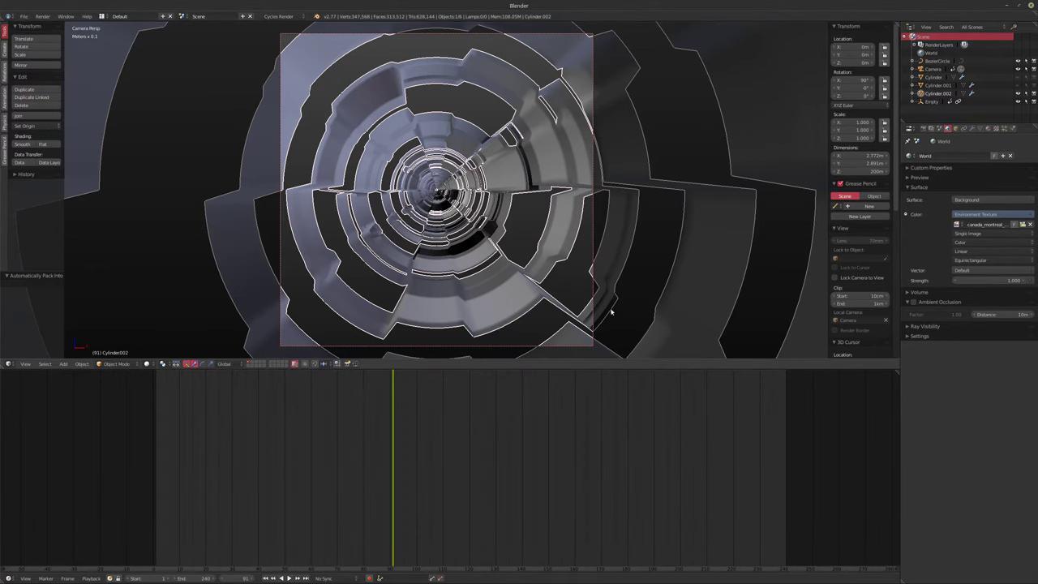
Step: Preview frame 119 in rendered shading and set the world background strength to 0.75
left_click_drag(378, 440, 464, 445)
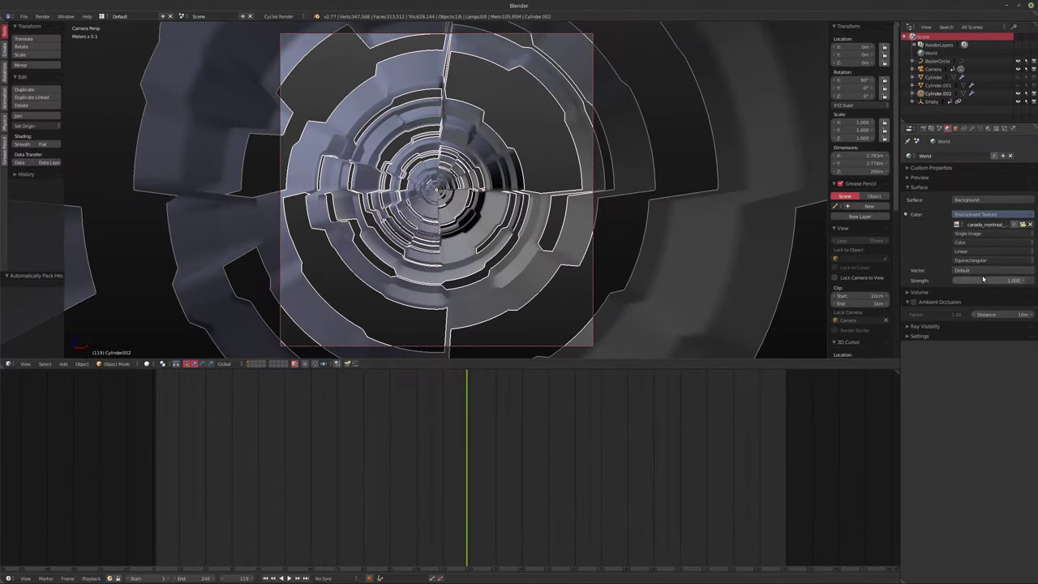
key("shift+z")
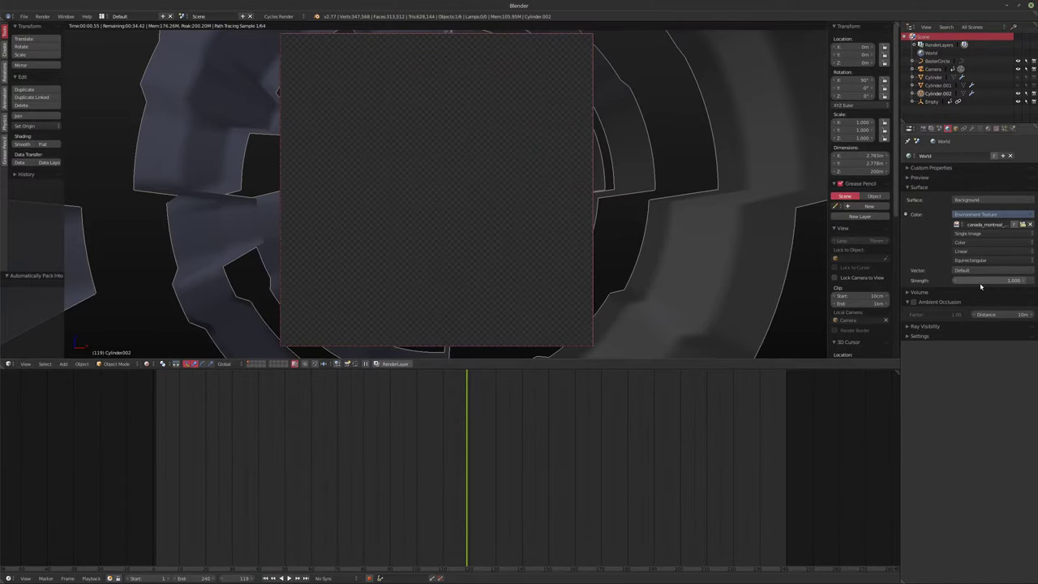
type(".75")
key("Return")
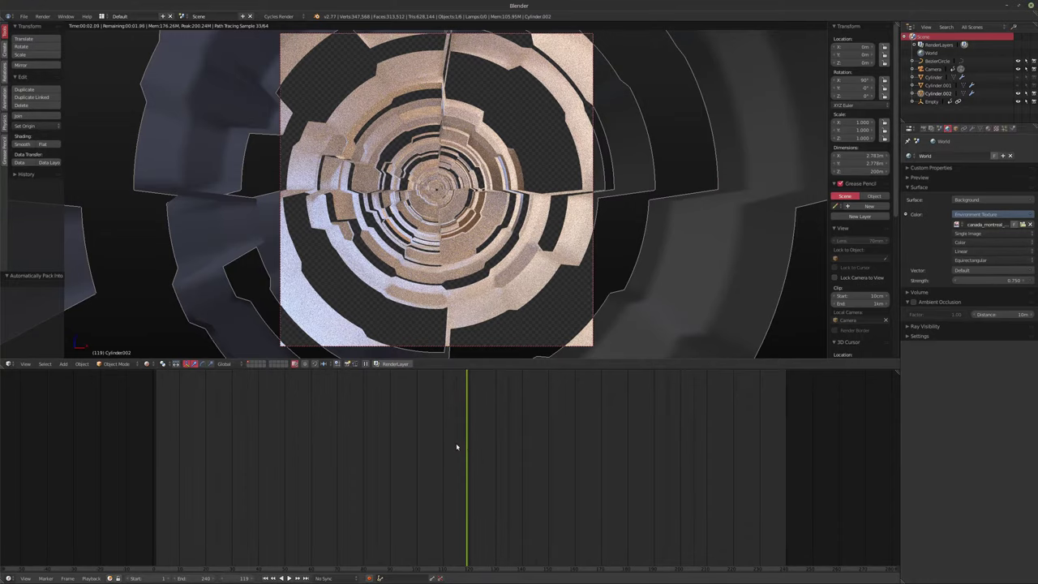
Step: Go to frame 75, switch the timeline area to the Node Editor and create a new material for the rings
left_click(350, 402)
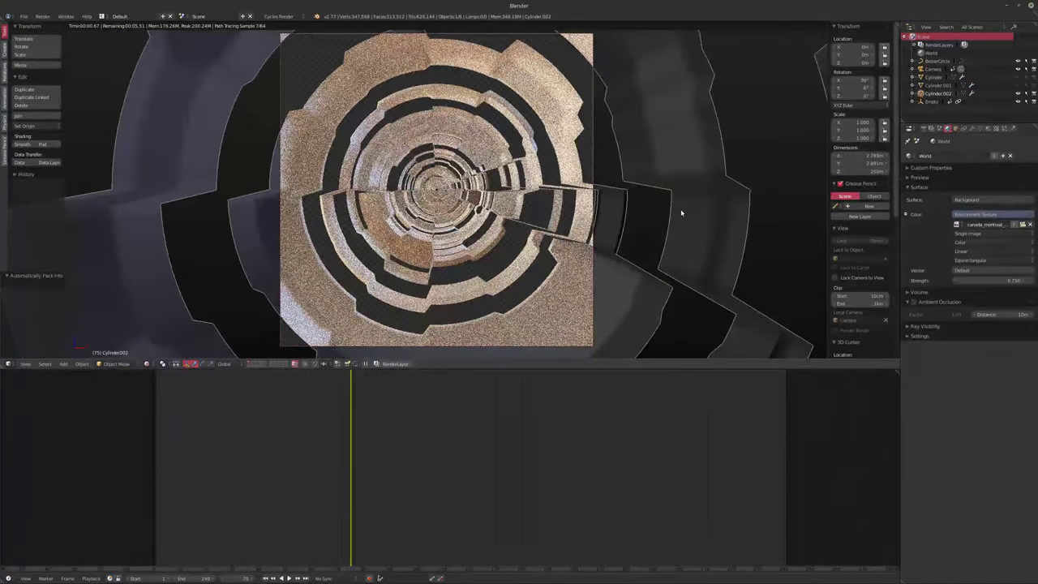
left_click(9, 578)
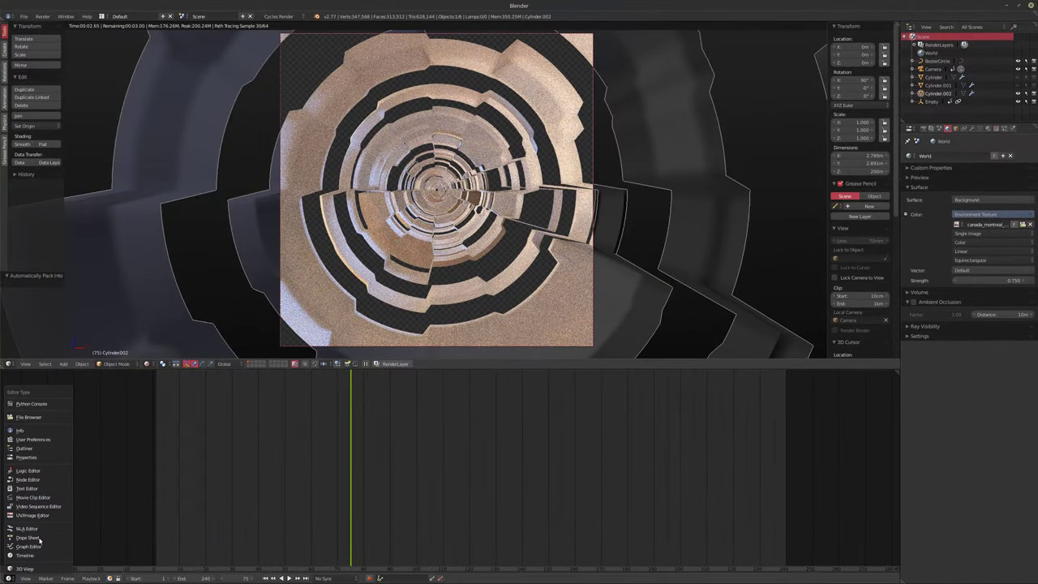
left_click(37, 479)
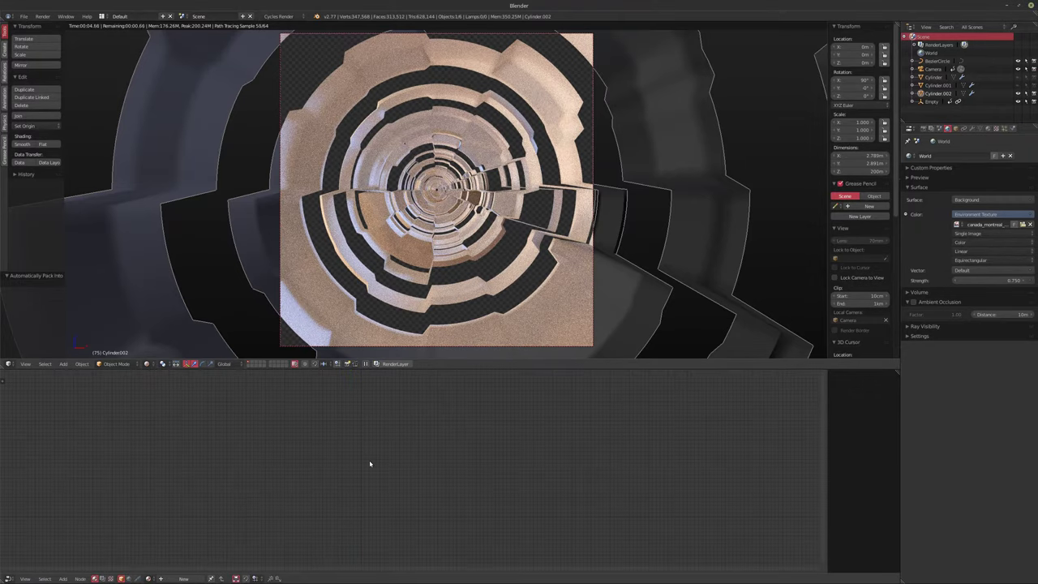
left_click(183, 578)
Step: Move the Diffuse BSDF node away from the Material Output and darken its color to near black
scroll(325, 446, "up", 5)
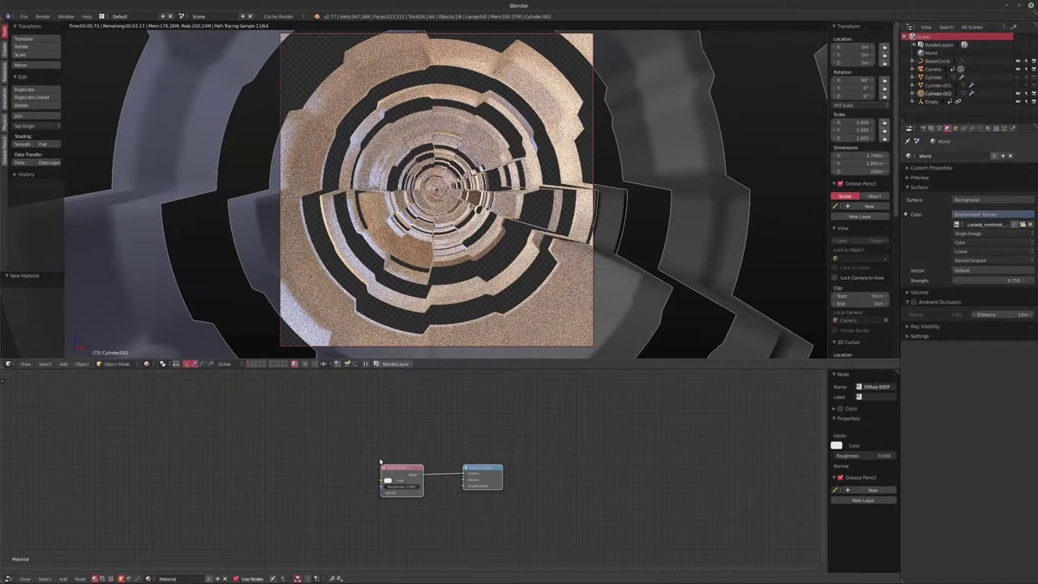
left_click_drag(396, 485, 236, 436)
left_click(235, 456)
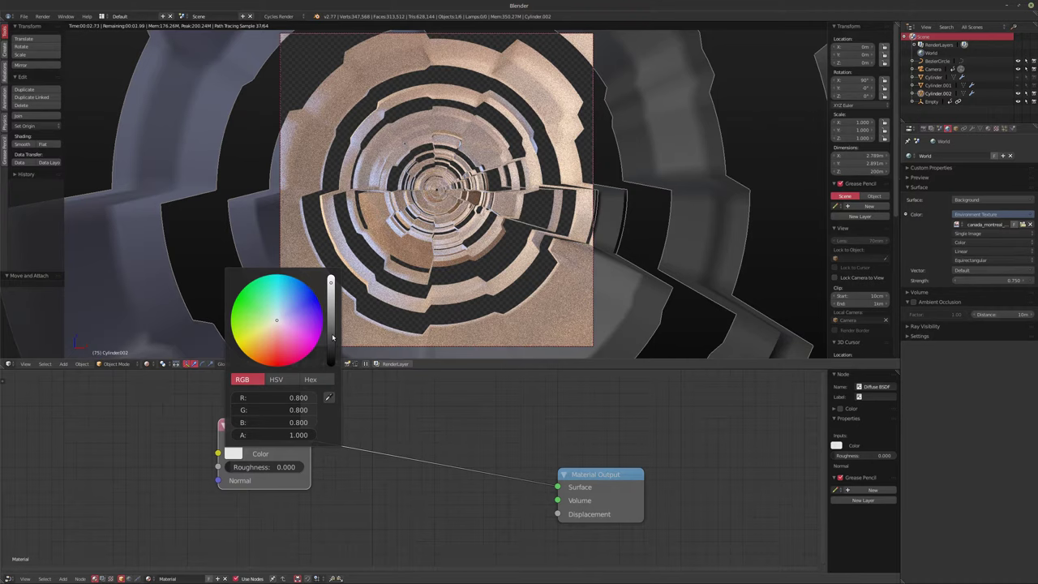
left_click_drag(332, 337, 332, 364)
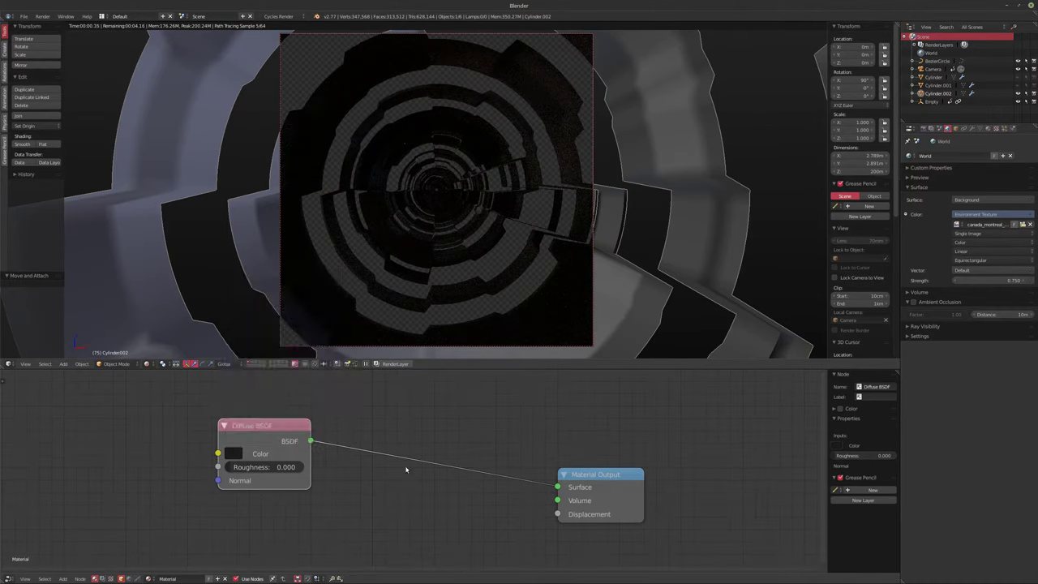
Step: Insert a Mix Shader node between the Diffuse BSDF and the Material Output's surface input
key("shift+a")
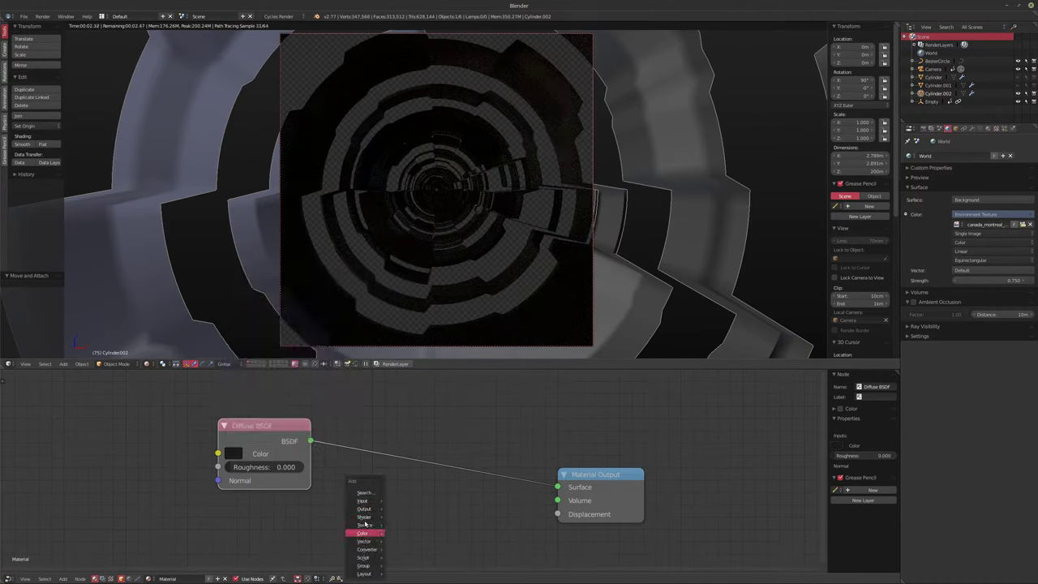
mouse_move(364, 516)
left_click(417, 366)
left_click(402, 451)
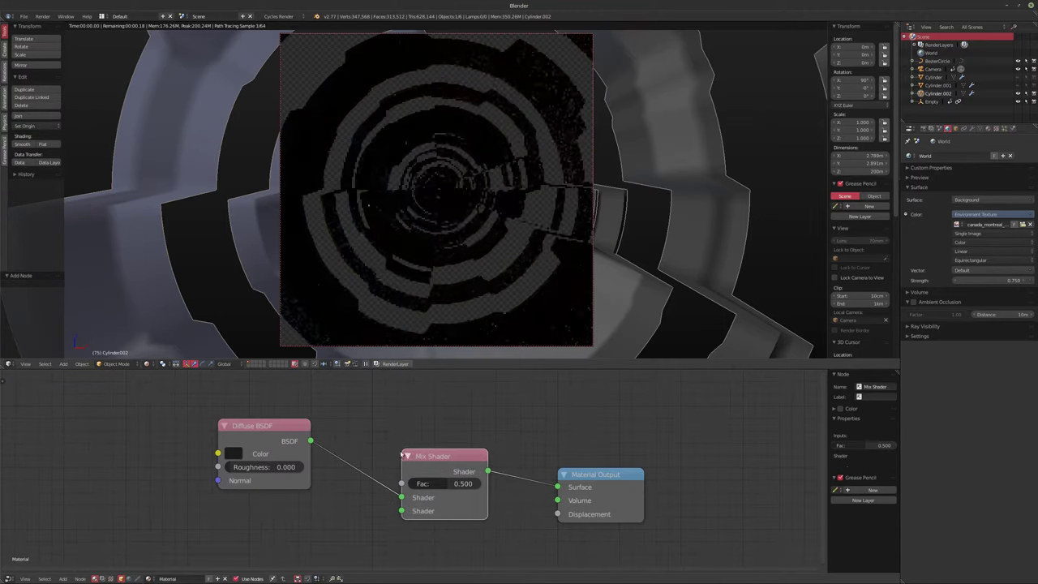
Step: Add a Glossy BSDF below the Diffuse BSDF and connect it to the Mix Shader's second shader input
key("shift+a")
mouse_move(322, 519)
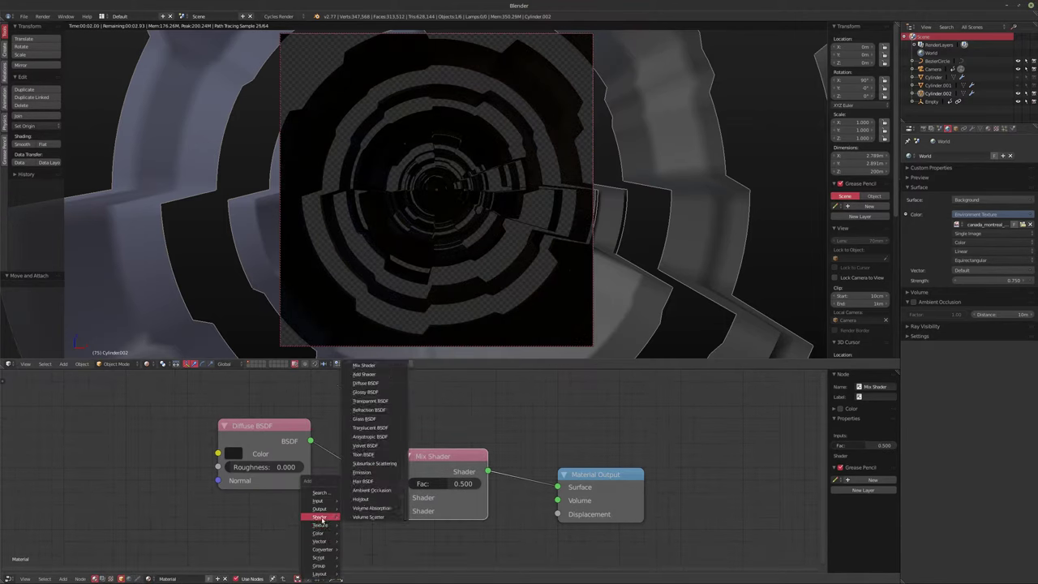
left_click(364, 392)
left_click(218, 498)
left_click_drag(306, 519, 401, 511)
Step: Set the Glossy BSDF's roughness to 0.092
middle_click_drag(305, 554, 372, 487)
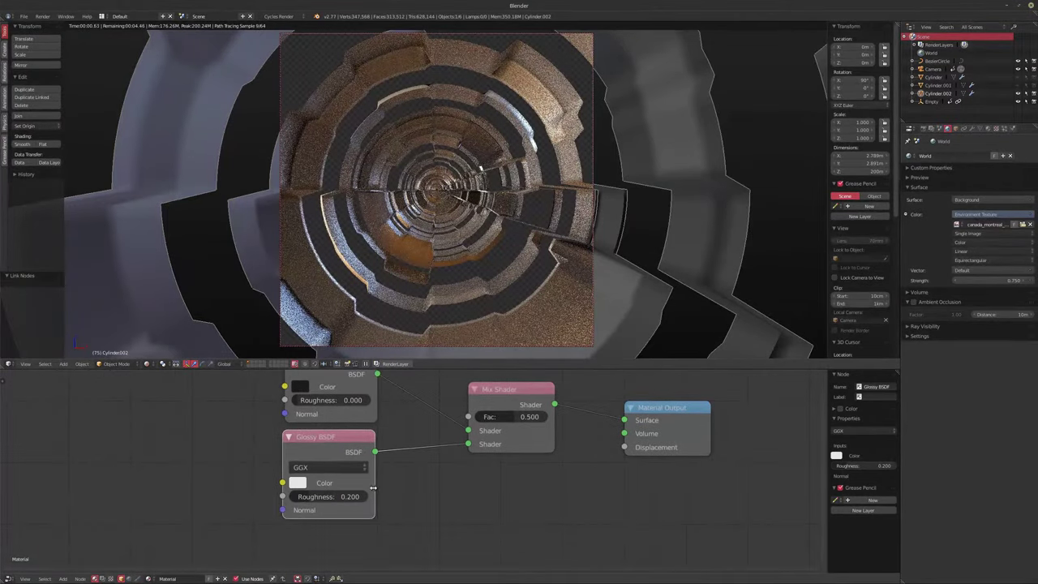
scroll(372, 487, "up", 1)
left_click_drag(361, 517, 319, 519)
Step: Add a Layer Weight node above the Diffuse BSDF and preview its Fresnel output with a blend of 0.650
middle_click_drag(442, 495, 424, 583)
key("shift+a")
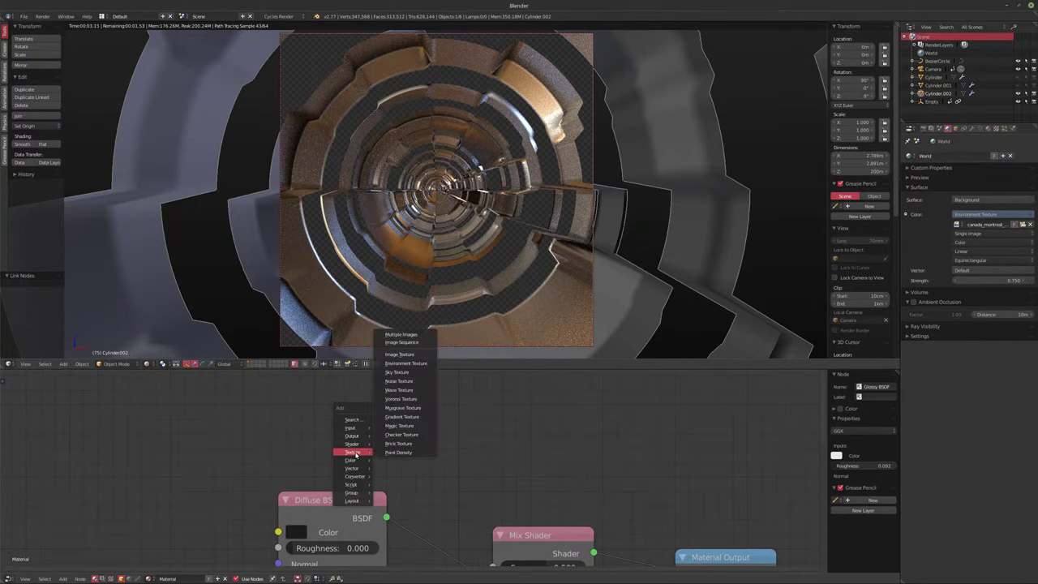
mouse_move(351, 427)
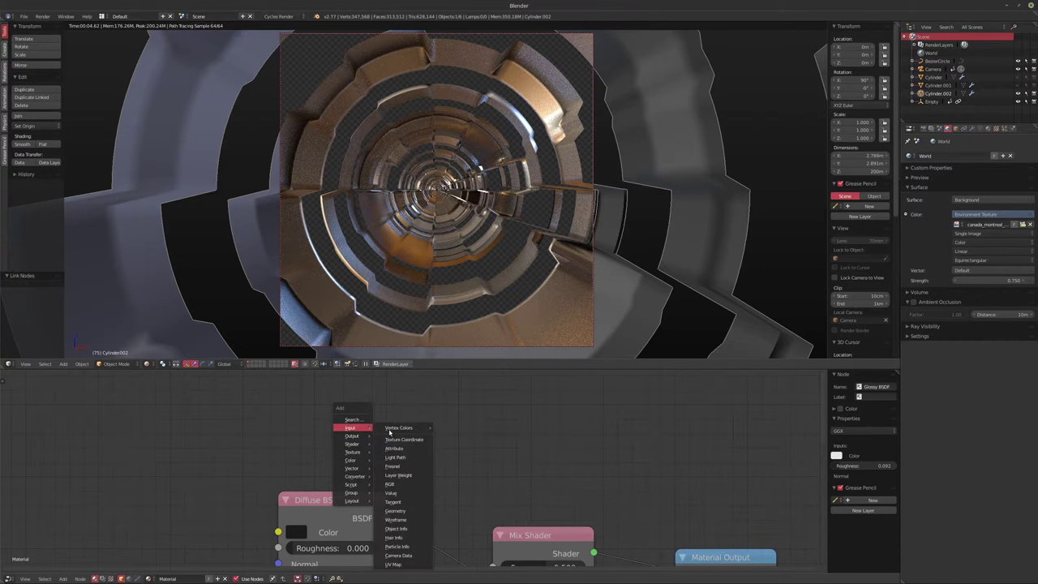
left_click(398, 475)
left_click(275, 403)
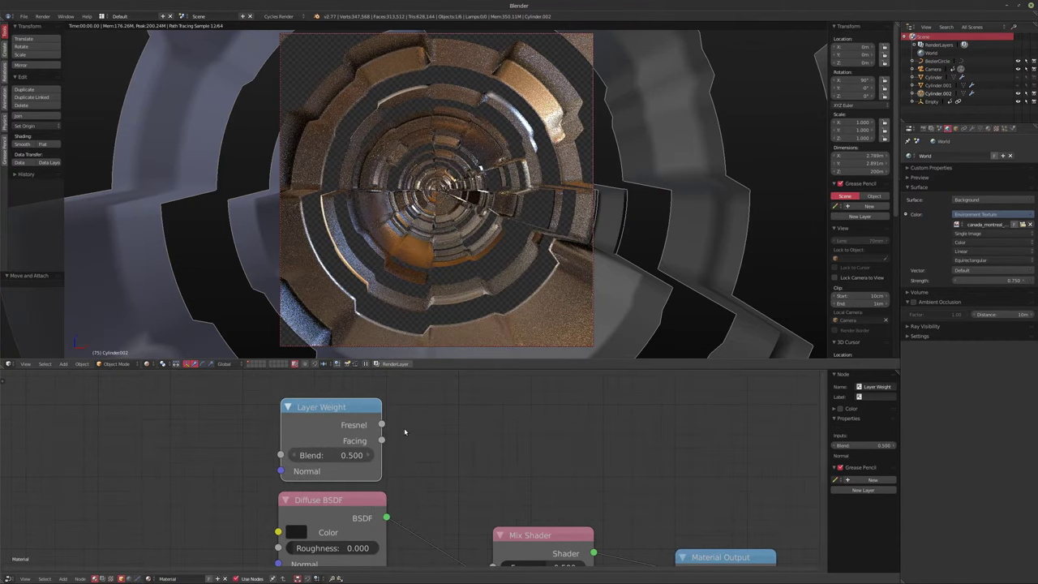
left_click(383, 434, "ctrl+shift")
left_click_drag(324, 455, 385, 454)
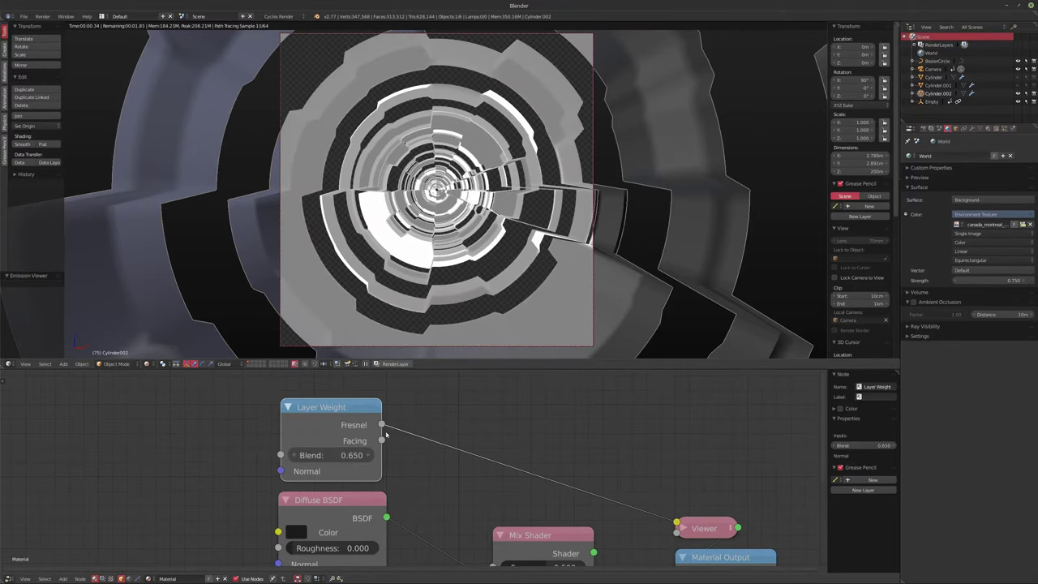
Step: Connect the Layer Weight's Fresnel output to the Mix Shader's Fac and preview the Mix Shader on the Material Output
middle_click_drag(446, 482, 426, 445)
scroll(426, 445, "down", 2)
left_click_drag(369, 394, 463, 515)
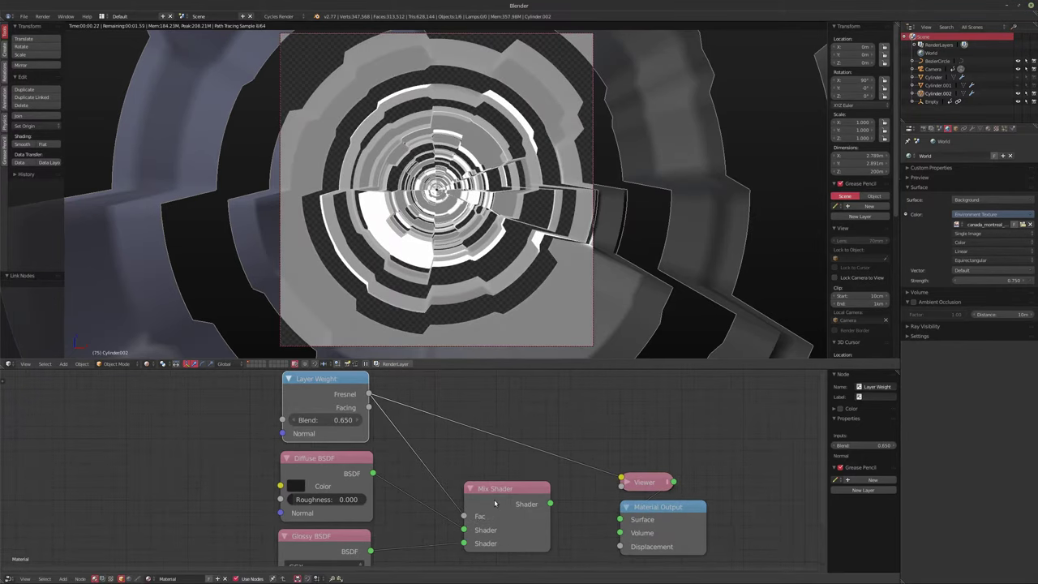
left_click(493, 501, "ctrl+shift")
Step: Set the Layer Weight node's blend to 0.490
middle_click_drag(384, 400, 459, 433)
scroll(493, 436, "up", 2)
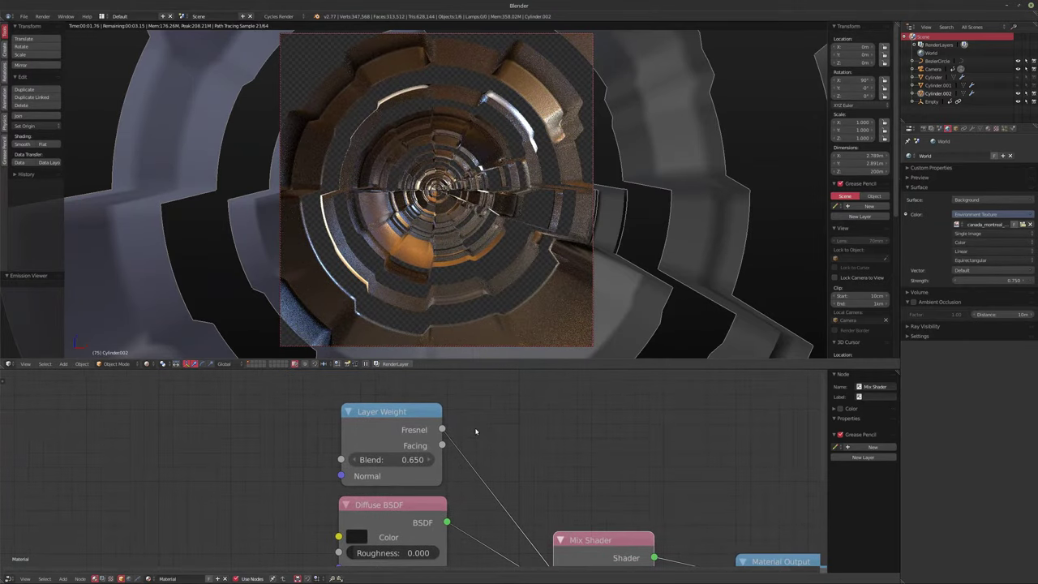
left_click_drag(389, 459, 412, 459)
middle_click_drag(558, 445, 568, 408)
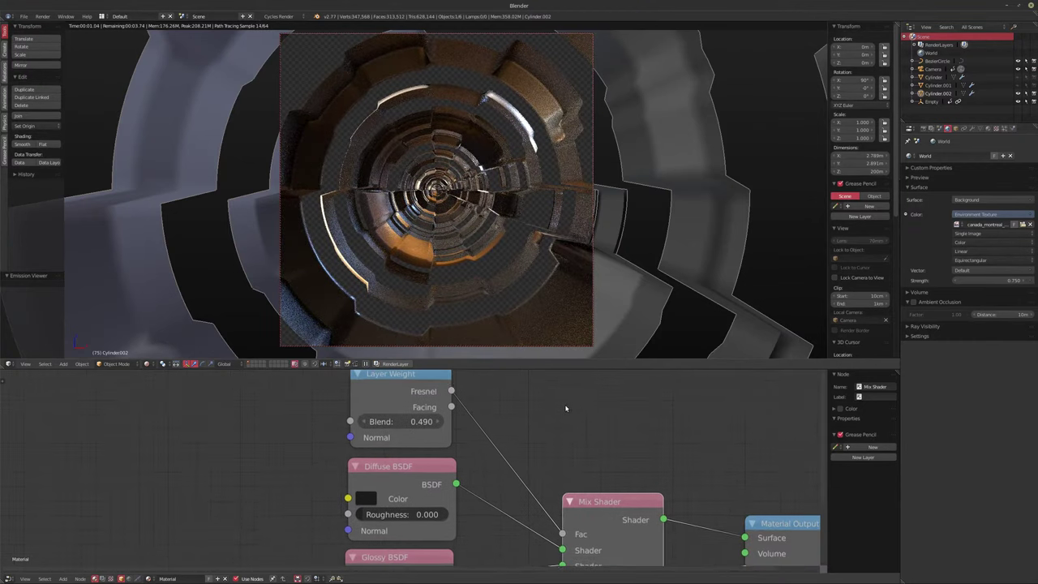
scroll(559, 413, "down", 1)
middle_click_drag(505, 418, 503, 427)
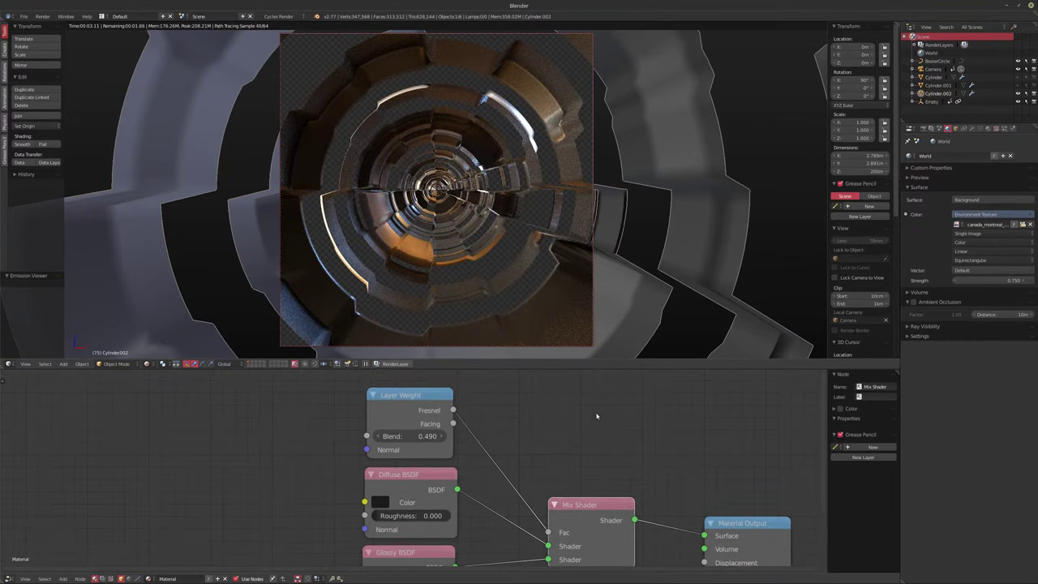
Step: Show the ring object's modifiers, start saving the project and create a folder named 006 in Sim/Vajayjay/blender
left_click(973, 128)
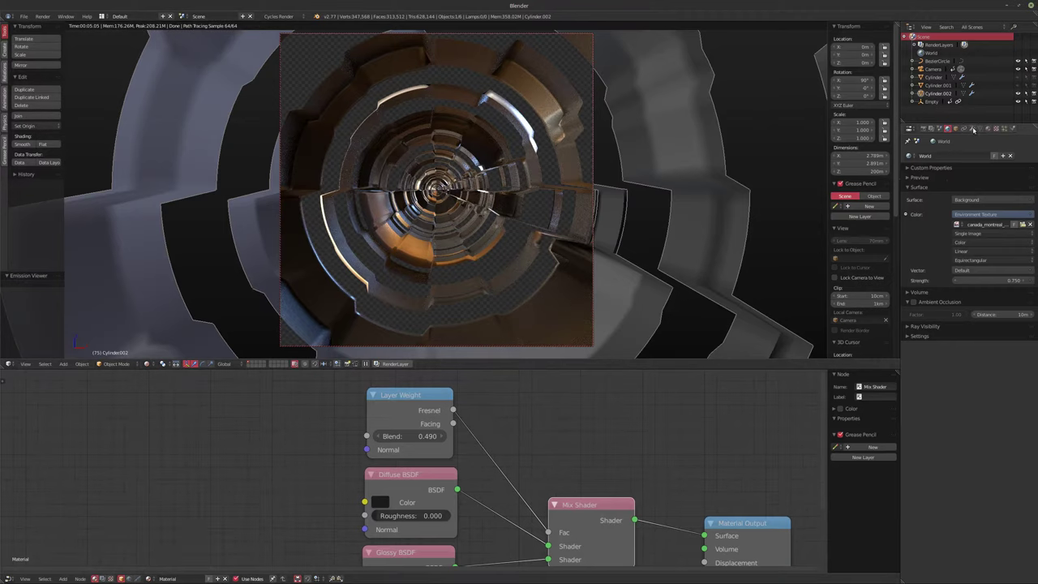
key("ctrl+s")
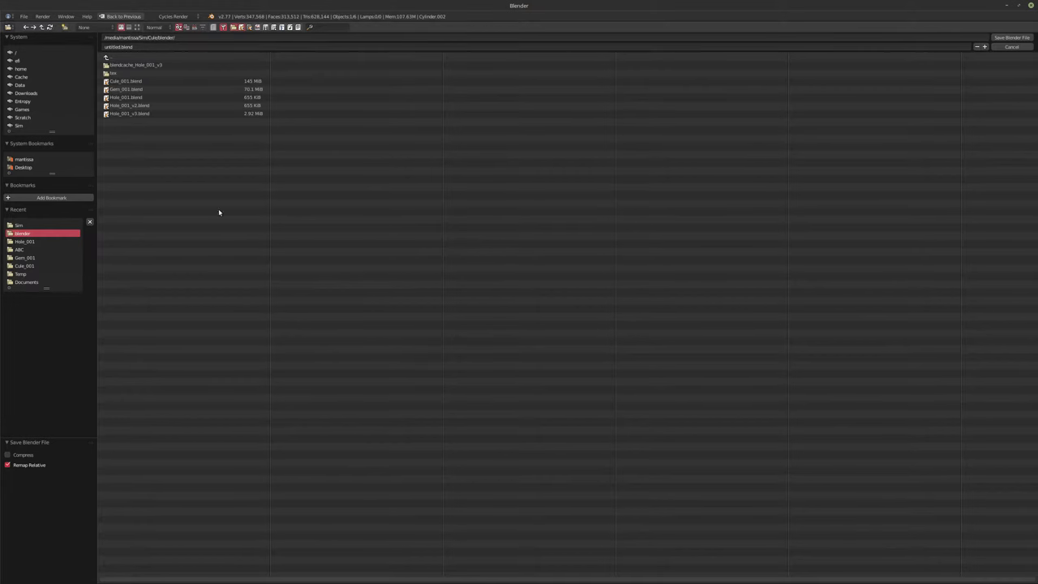
left_click(18, 126)
left_click(130, 238)
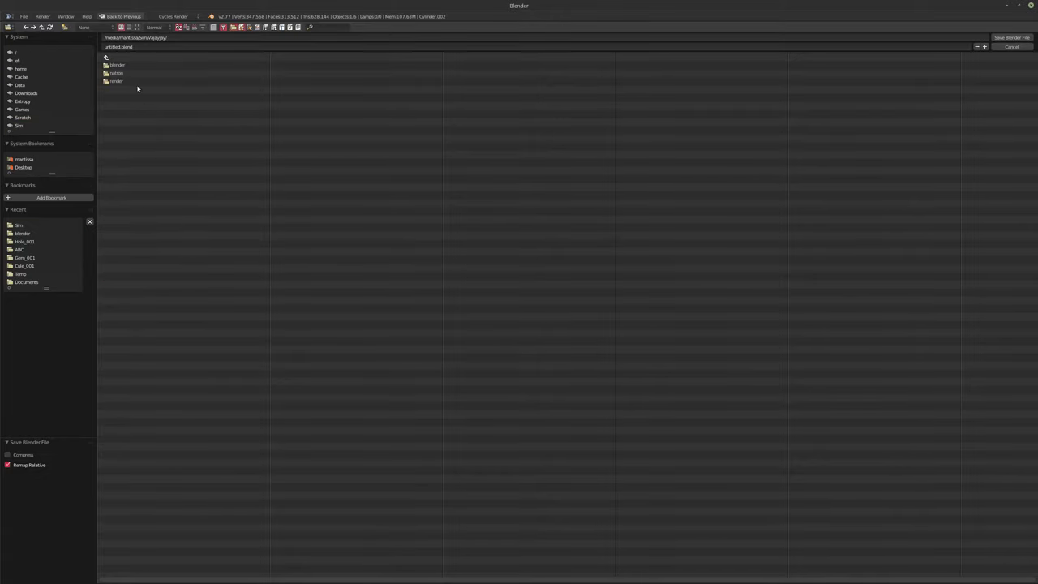
left_click(121, 64)
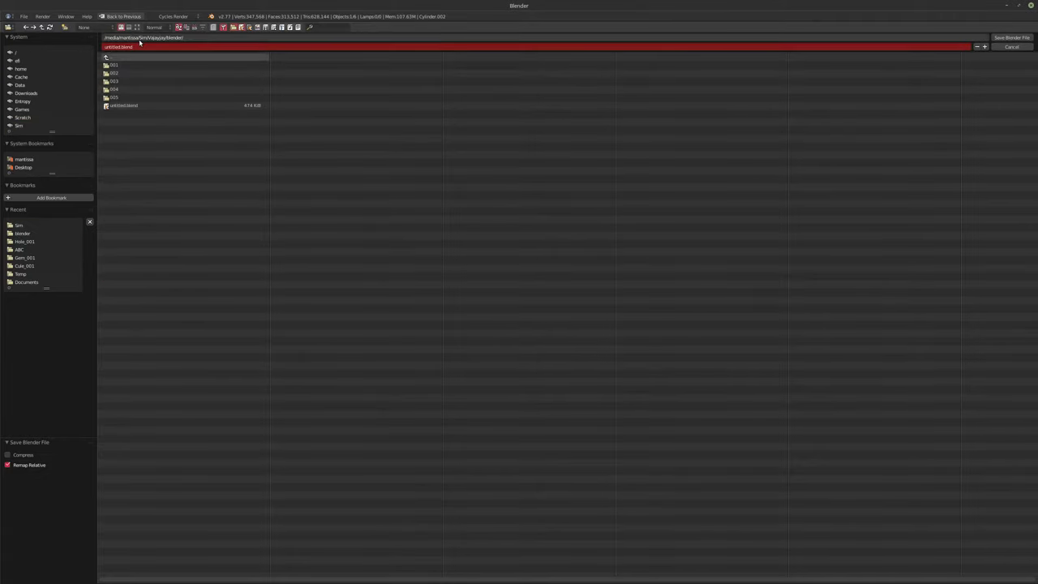
left_click(119, 48)
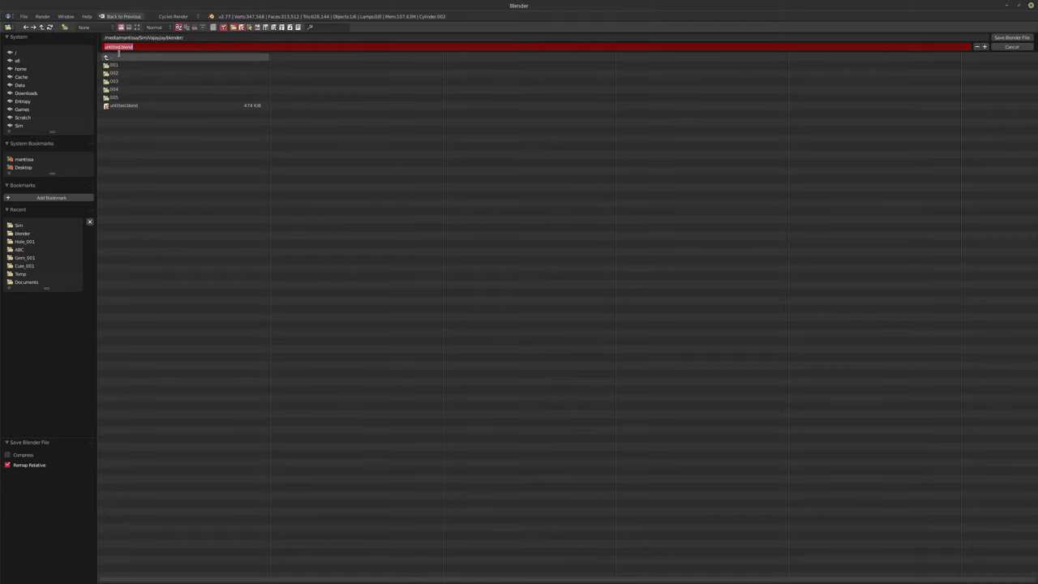
left_click(65, 27)
type("006")
key("Return")
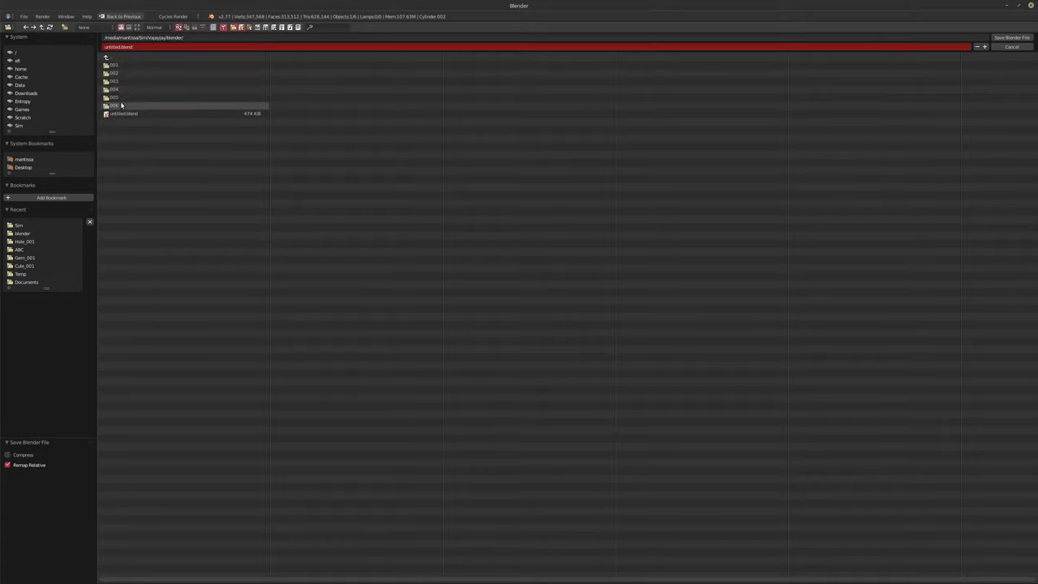
Step: Save the file as 006.blend inside the 006 folder, with a new subfolder named tex beside it
double_click(121, 105)
type("006")
key("Return")
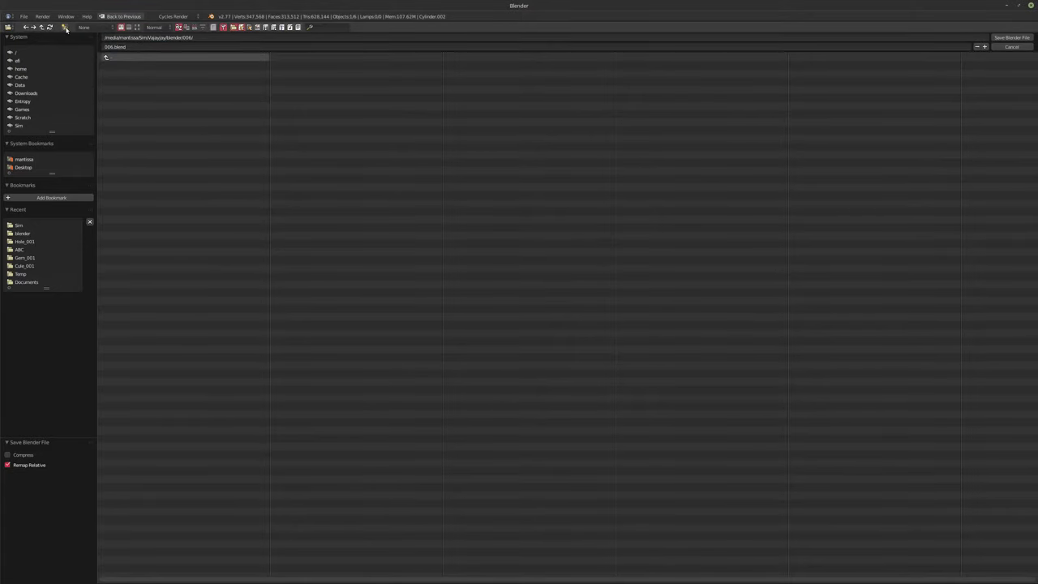
left_click(65, 28)
type("tex")
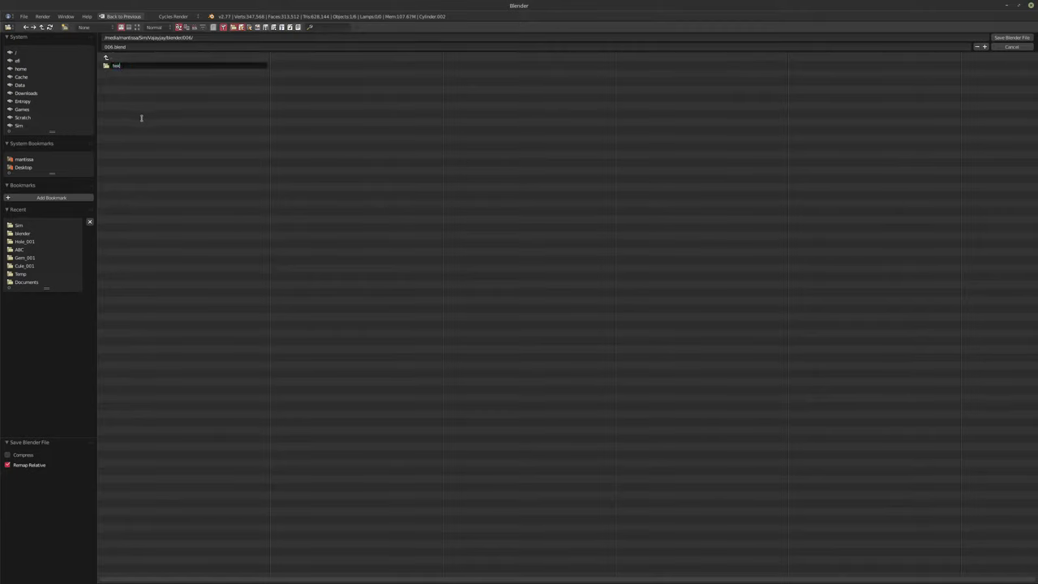
key("Return")
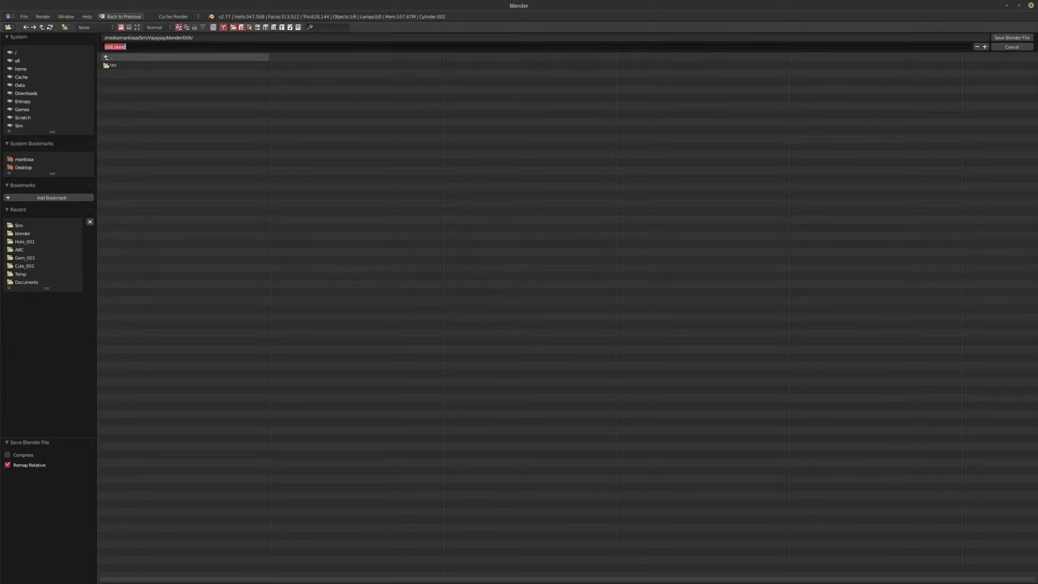
key("Return")
left_click(1011, 37)
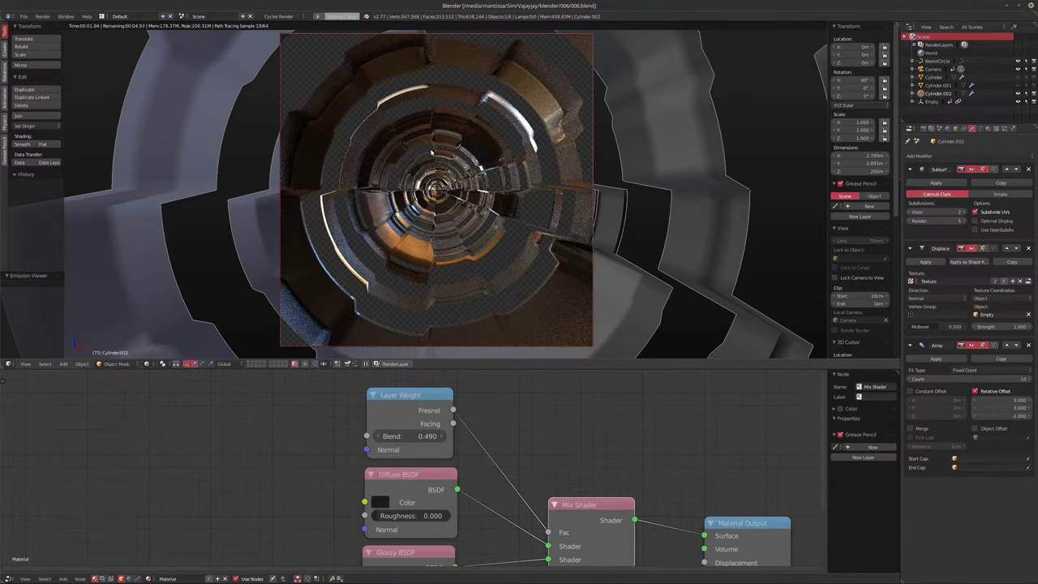
Step: Leave rendered shading, save over the existing file and render frame 75
middle_click_drag(449, 223, 451, 226, "shift")
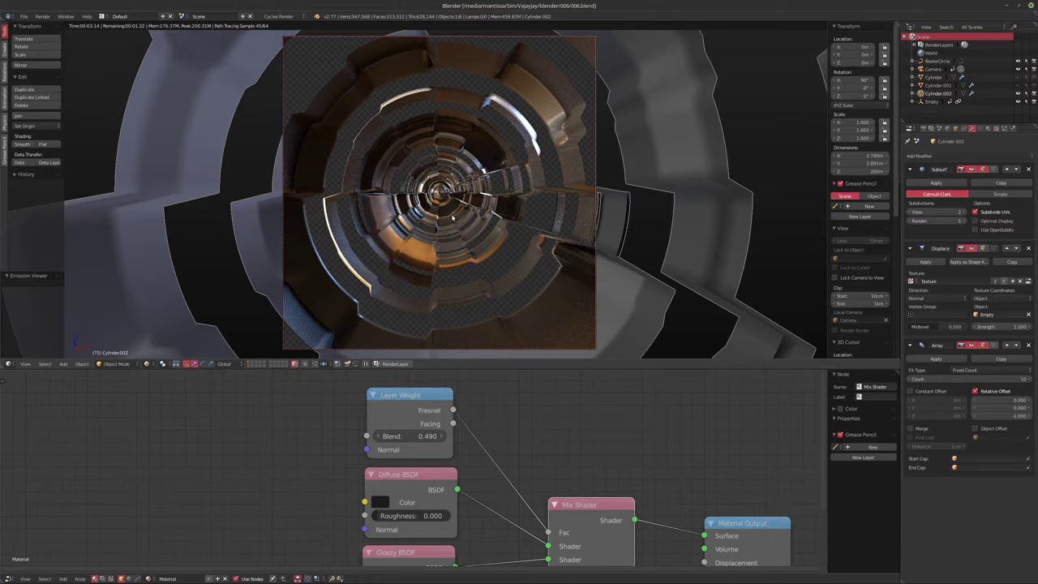
key("shift+z")
key("ctrl+s")
left_click(450, 219)
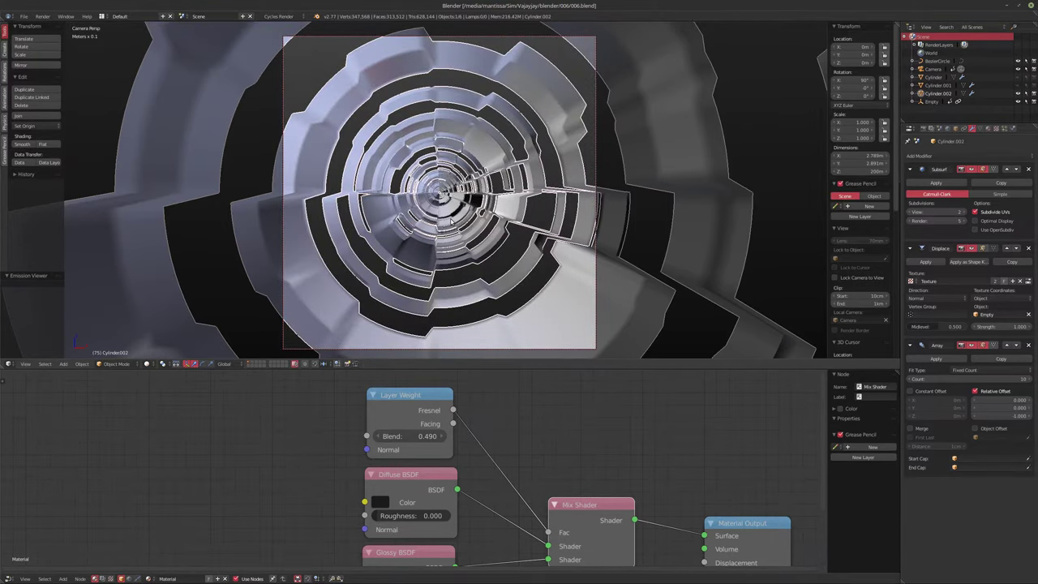
key("F12")
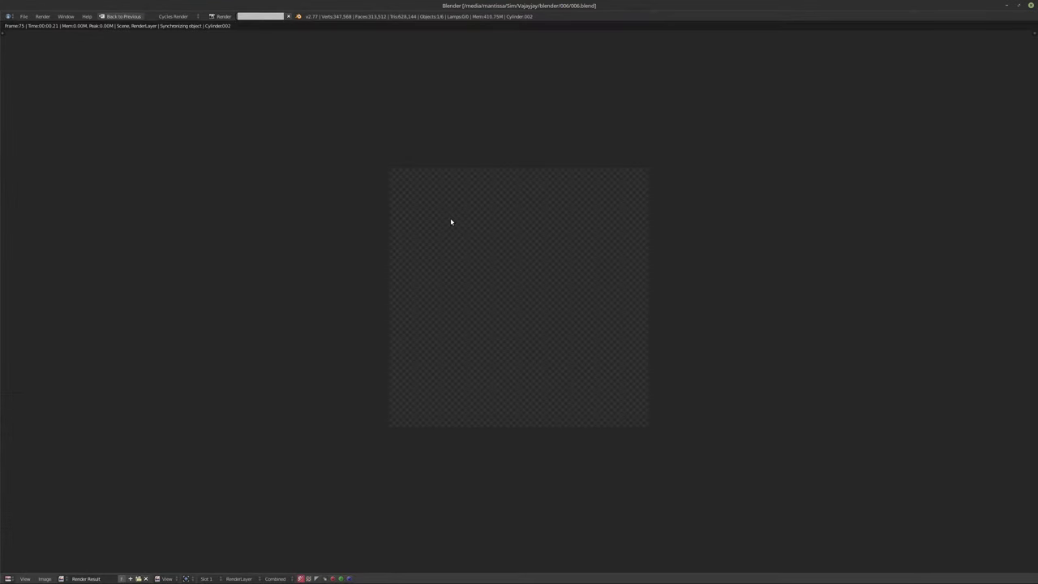
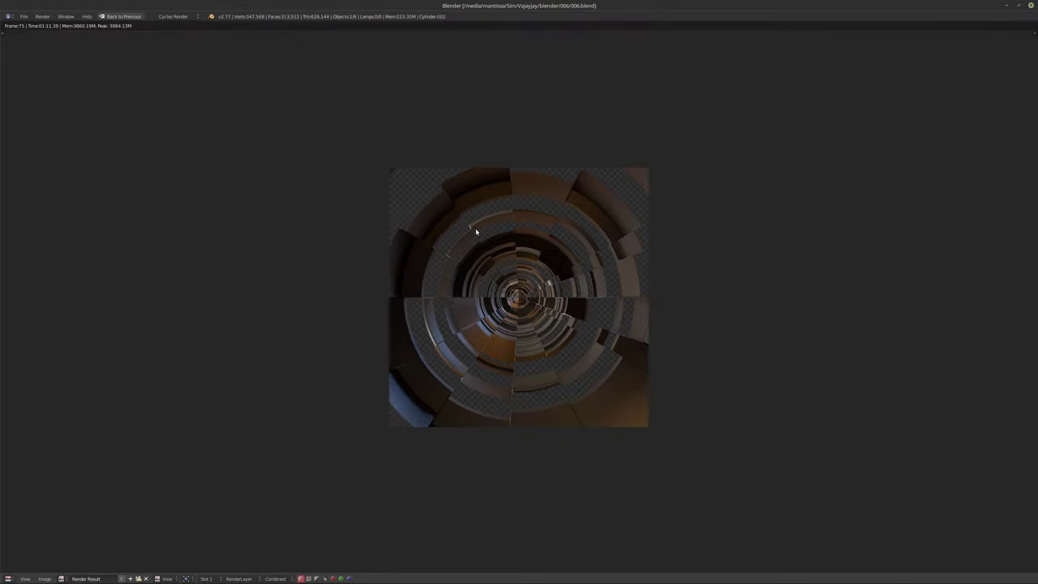
key("Escape")
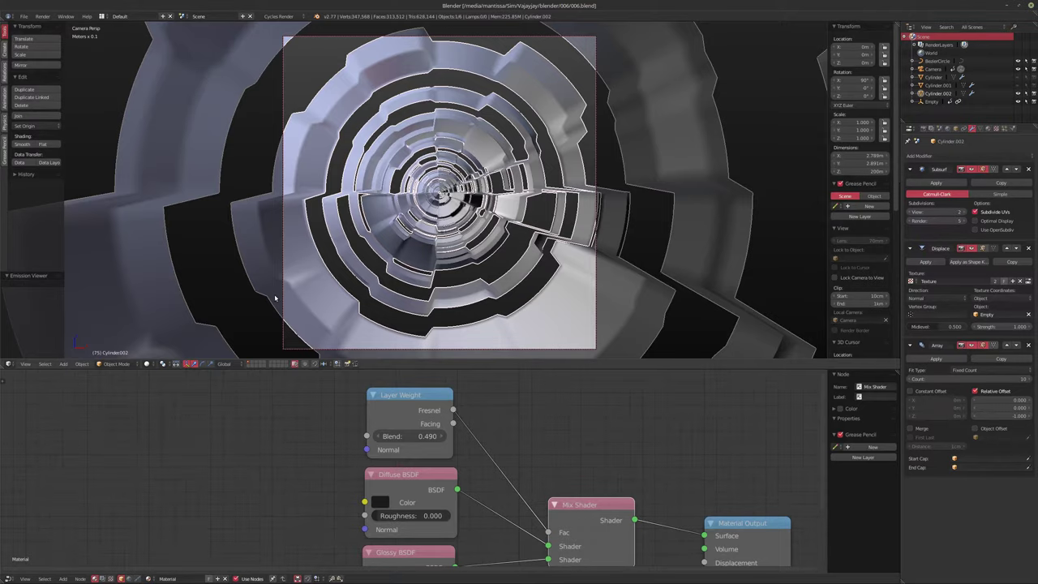
Step: Unhide the disc array Cylinder.001 and duplicate it in place
left_click(1017, 85)
middle_click_drag(519, 225, 414, 246)
scroll(415, 246, "down", 6)
scroll(264, 227, "up", 7)
middle_click_drag(369, 195, 494, 157, "shift")
scroll(289, 233, "up", 1)
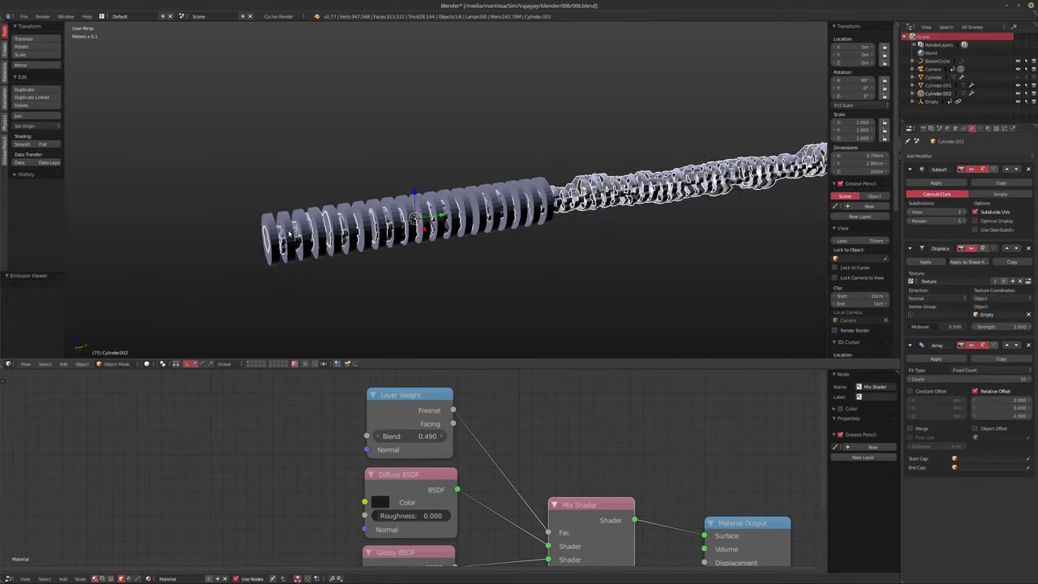
right_click(268, 216)
key("shift+d")
right_click(267, 216)
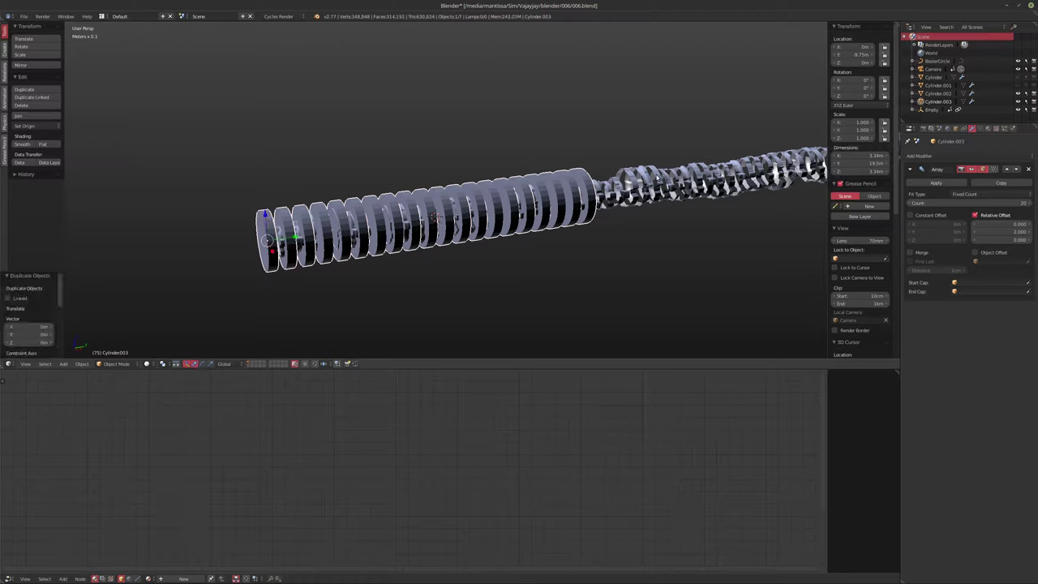
Step: Rename the displaced ring object Cylinder.002 as MESH.Chopped and the duplicated disc array as PRT.Emitter.Lights
left_click(940, 94)
double_click(944, 94)
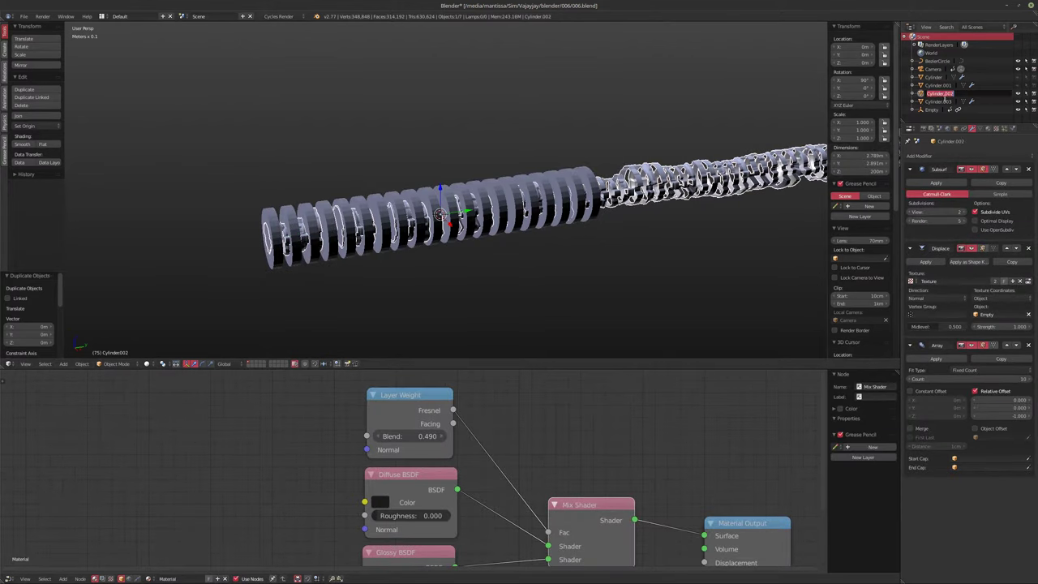
type("MESH_Chopped")
key("Return")
left_click(940, 94)
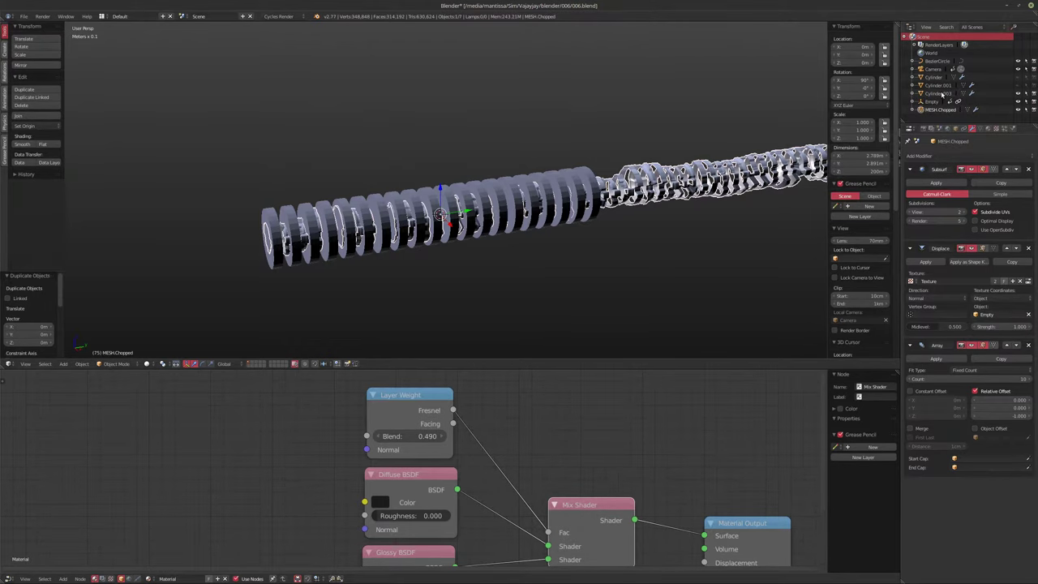
type("PRT.Emitter. Lights")
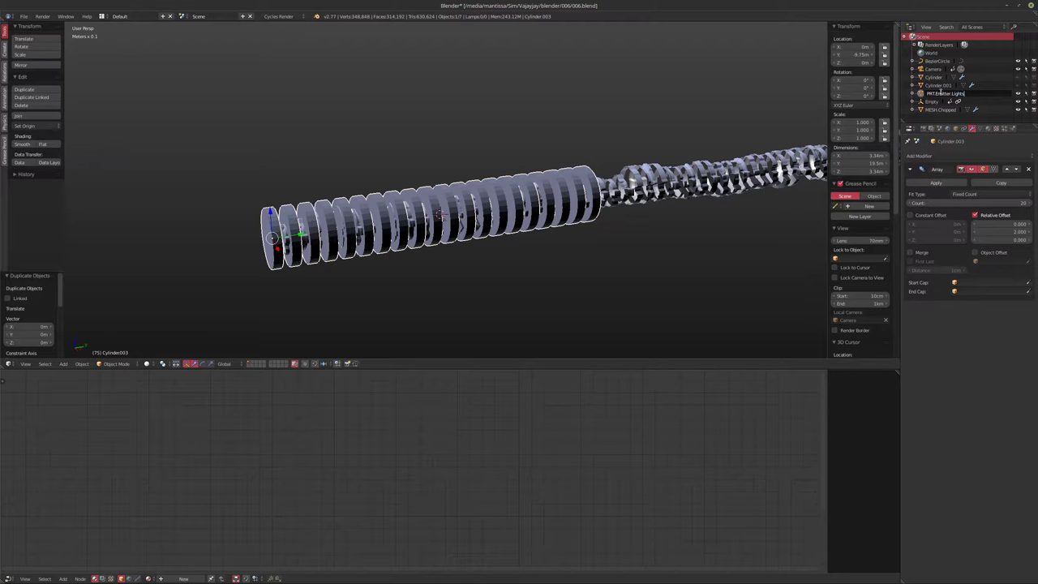
key("Return")
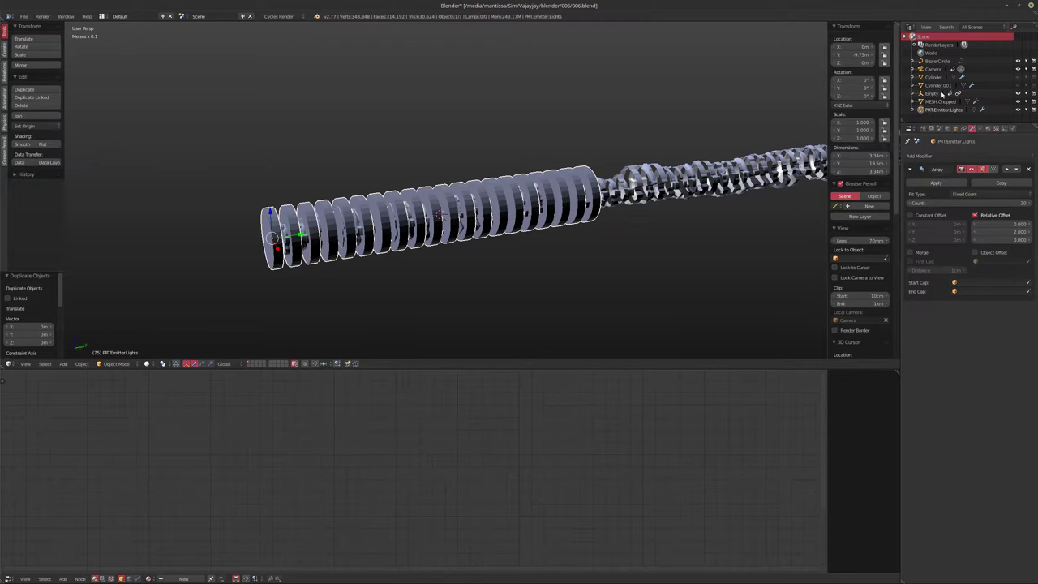
Step: Delete both end cap faces of the first disc in PRT.Emitter.Lights so the array consists of open rings
mouse_move(274, 225)
middle_mouse_down()
mouse_move(224, 202)
mouse_move(279, 229)
middle_mouse_up()
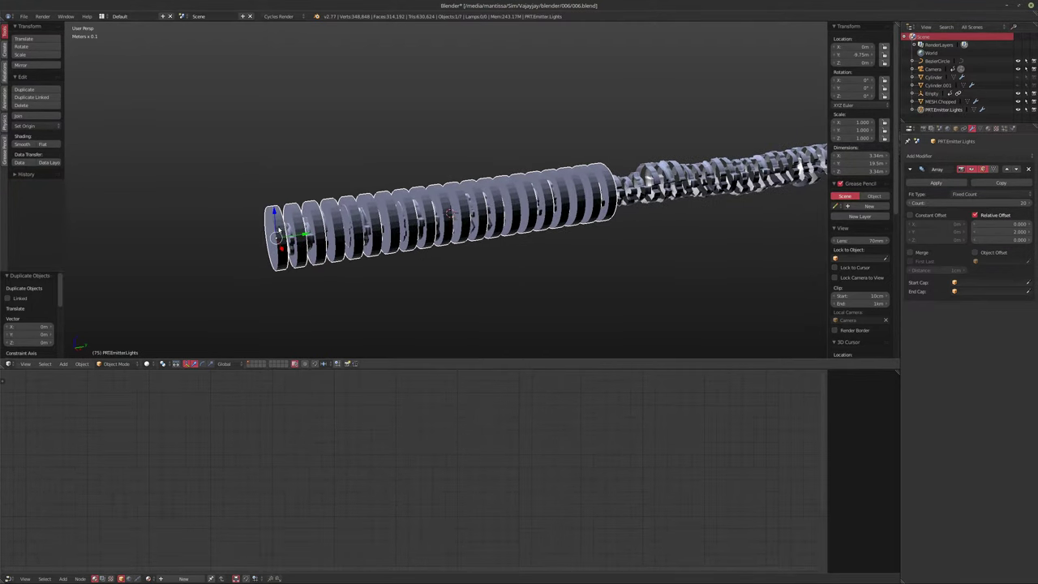
key("KP_Decimal")
scroll(290, 197, "up", 6)
scroll(290, 197, "up", 1)
key("Tab")
middle_click_drag(402, 210, 361, 241, "shift")
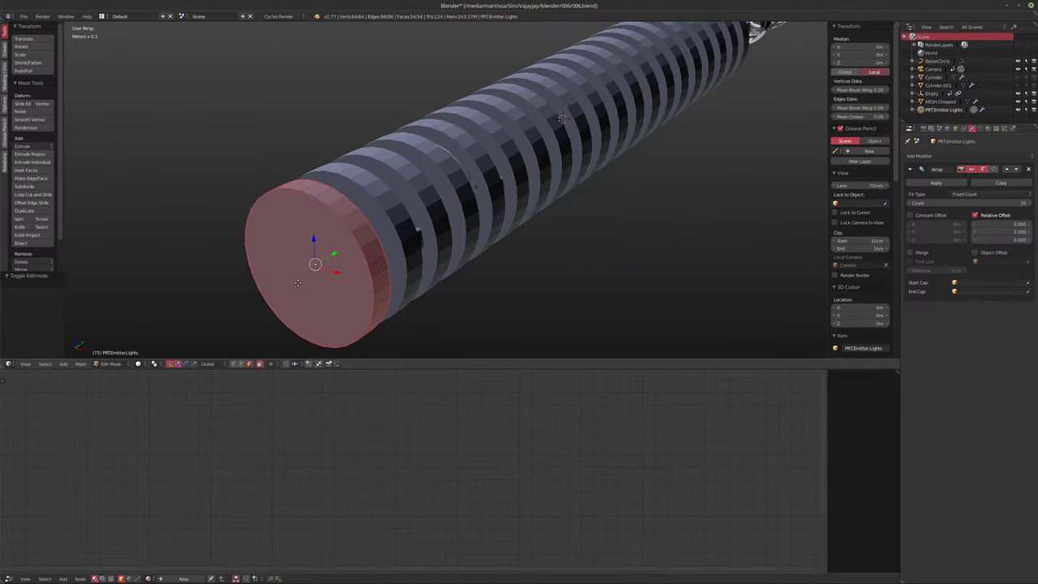
right_click(305, 281)
middle_click_drag(454, 273, 328, 294)
right_click(311, 283, "shift")
key("x")
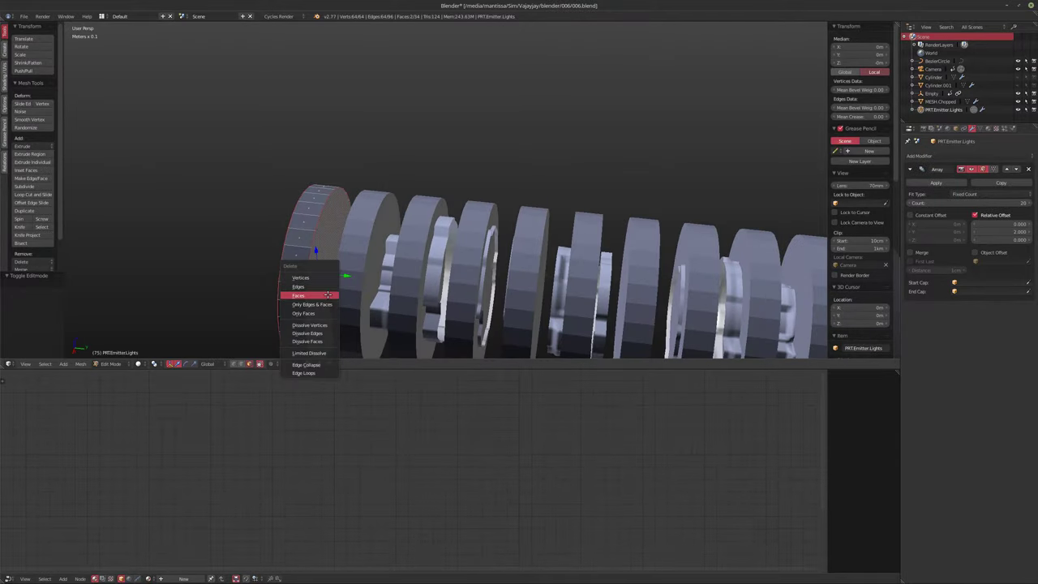
left_click(326, 295)
scroll(347, 260, "down", 4)
key("Tab")
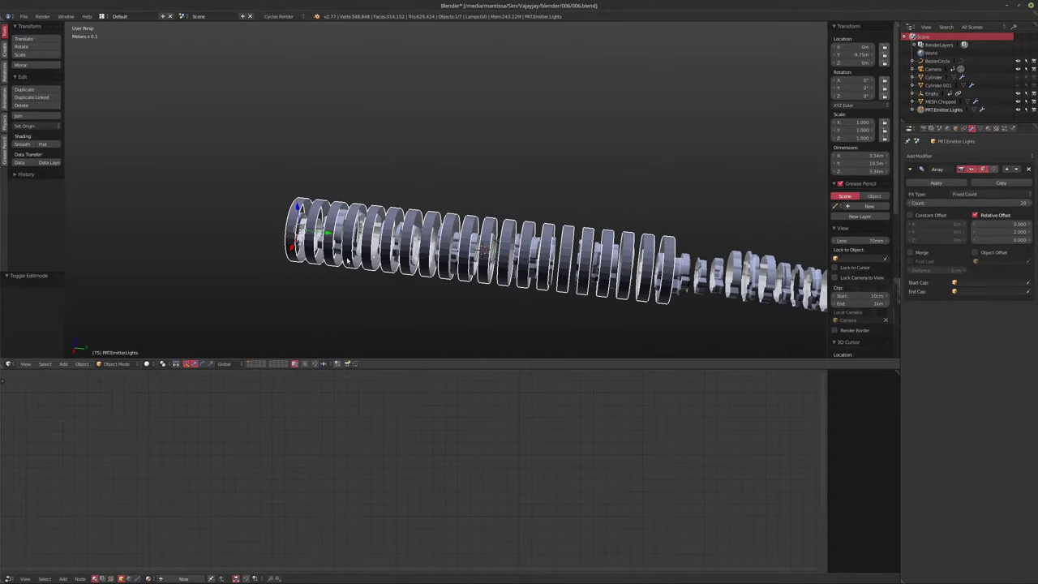
Step: Examine how the open rings of PRT.Emitter.Lights line up with the displaced tunnel rings
middle_click_drag(347, 260, 387, 259)
middle_click_drag(464, 332, 464, 215, "shift")
scroll(464, 232, "up", 2)
middle_click_drag(288, 211, 581, 222, "shift")
scroll(581, 222, "down", 2)
middle_click_drag(397, 206, 454, 240, "shift")
scroll(458, 231, "up", 5)
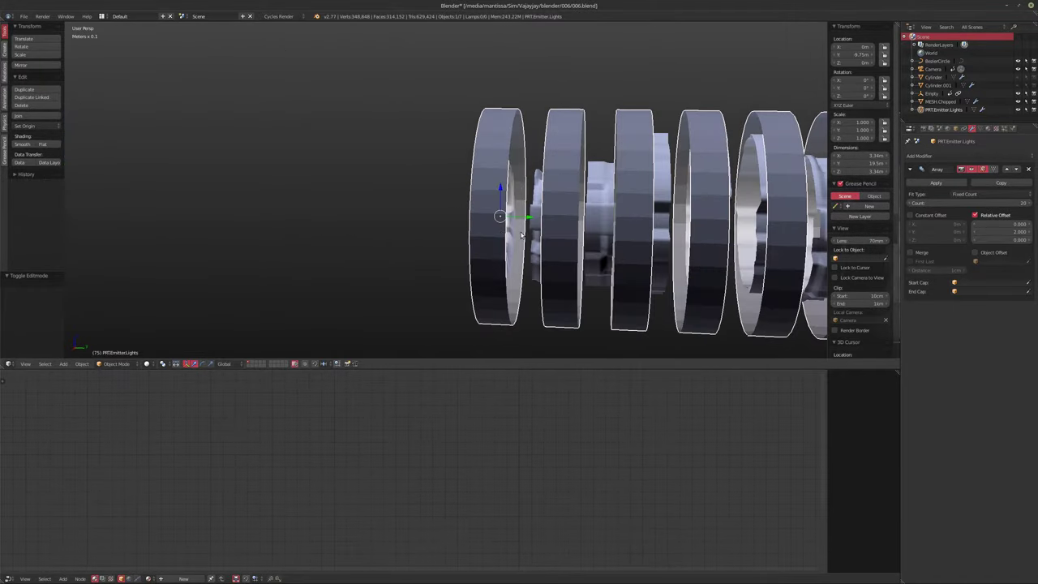
middle_click_drag(522, 234, 525, 231)
scroll(523, 229, "down", 5)
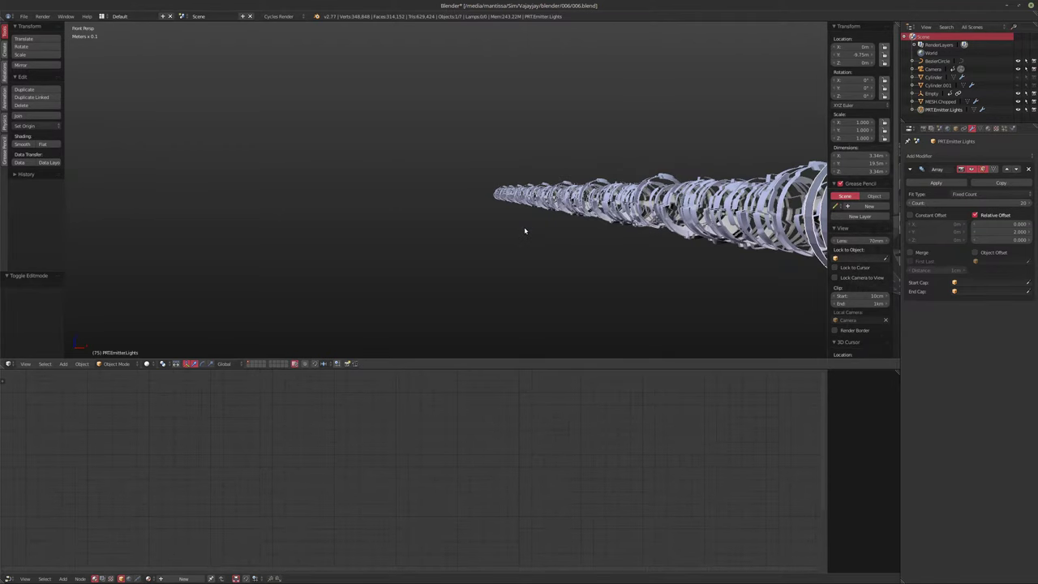
Step: Narrow the first ring of PRT.Emitter.Lights by moving its inner-side edge loop about -10.6 cm along global Y, working in right view
key("KP_3")
scroll(523, 231, "up", 3)
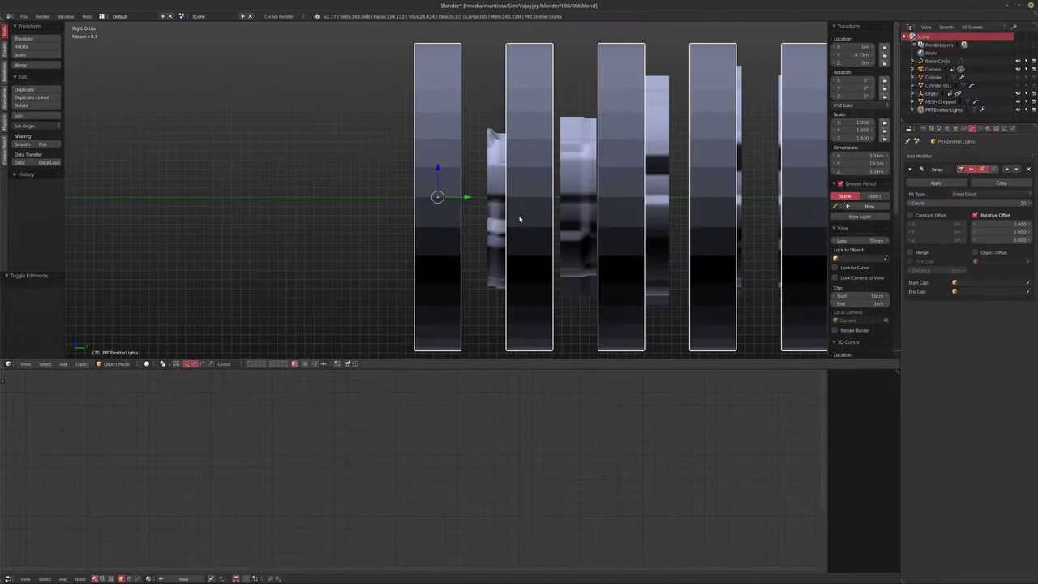
key("Tab")
key("ctrl+Tab")
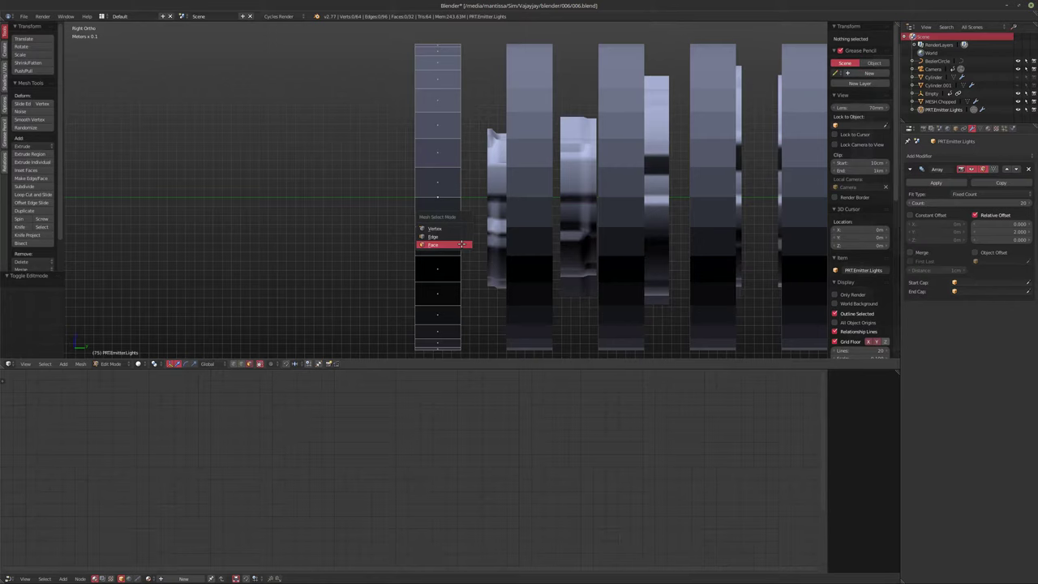
left_click(456, 236)
right_click(459, 237, "alt")
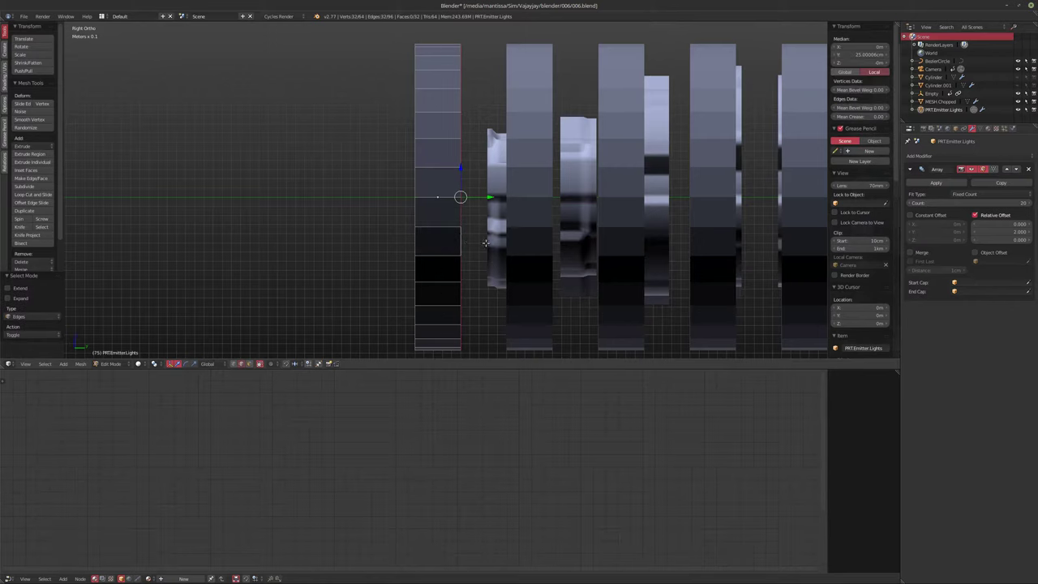
key("g")
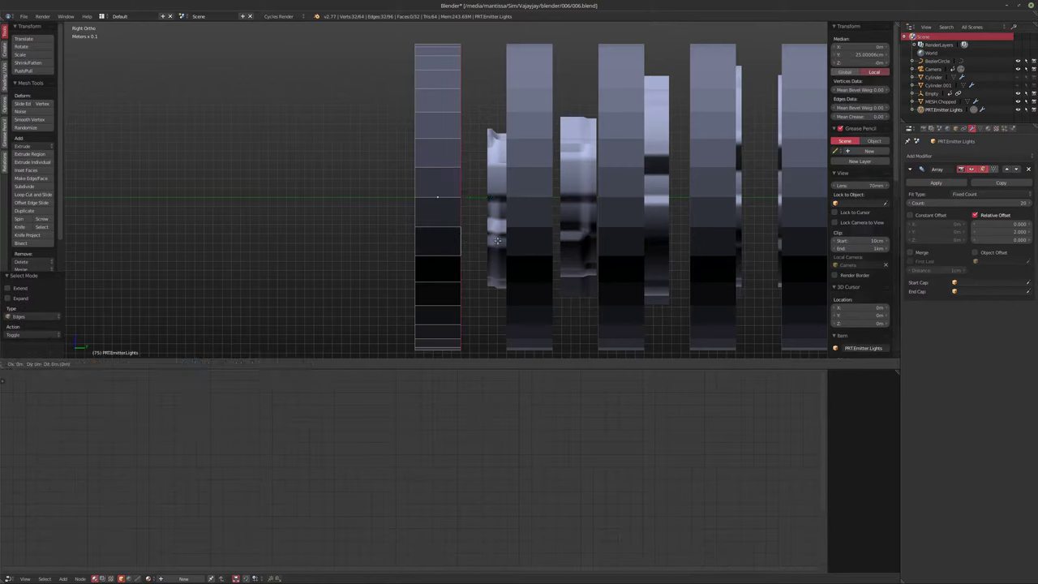
key("y")
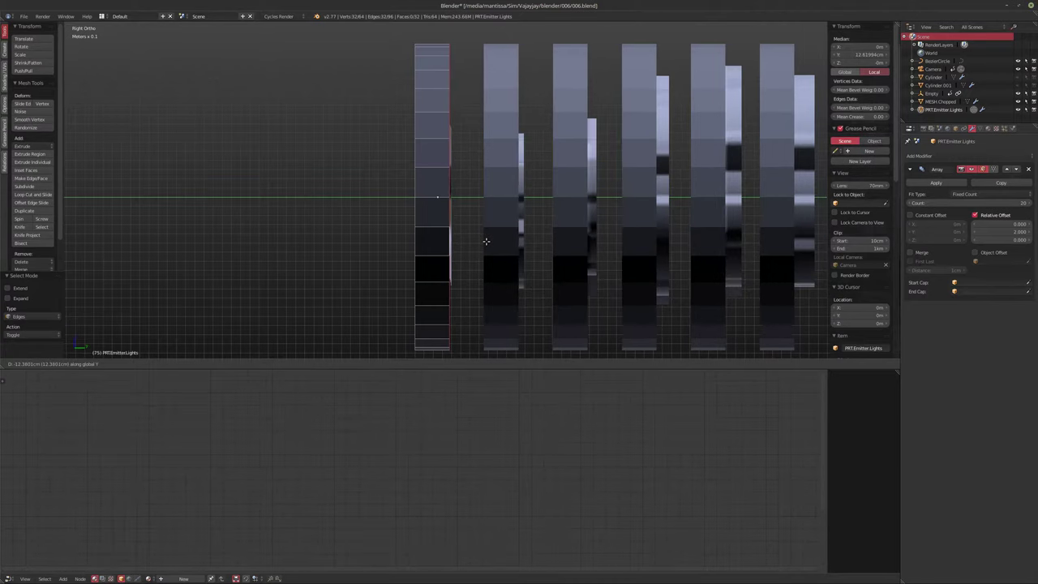
left_click(487, 241)
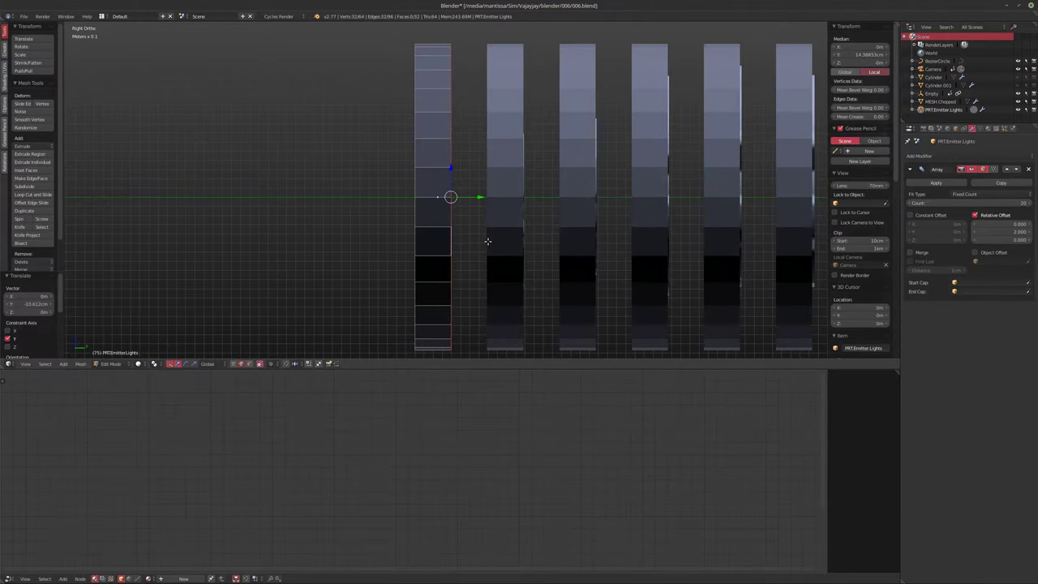
Step: Set the local median Y of the ring's selected edge loop to 15 cm
scroll(459, 223, "up", 8)
middle_click_drag(548, 208, 503, 219, "shift")
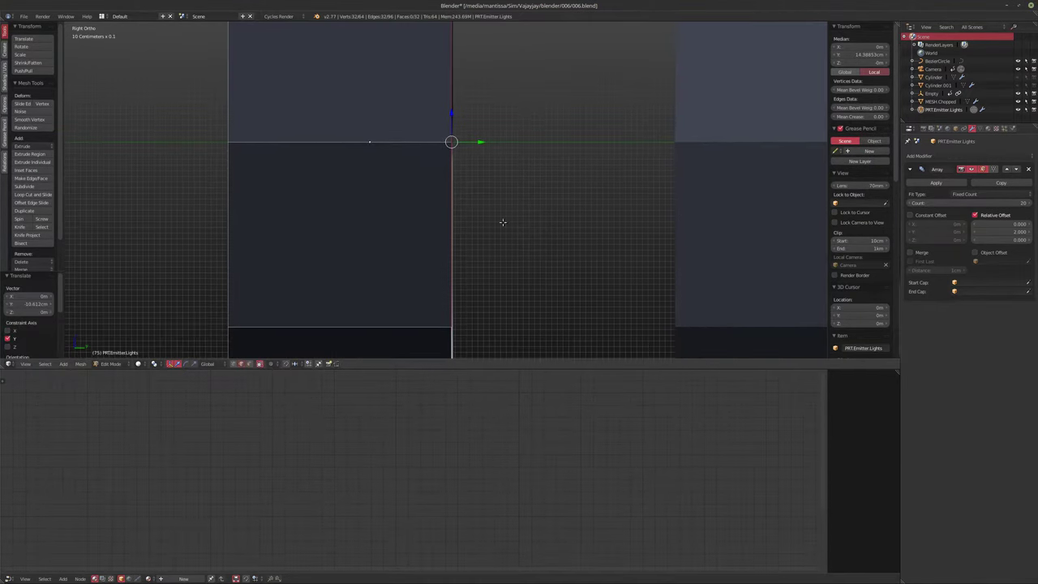
left_click(858, 54)
type("15")
key("Return")
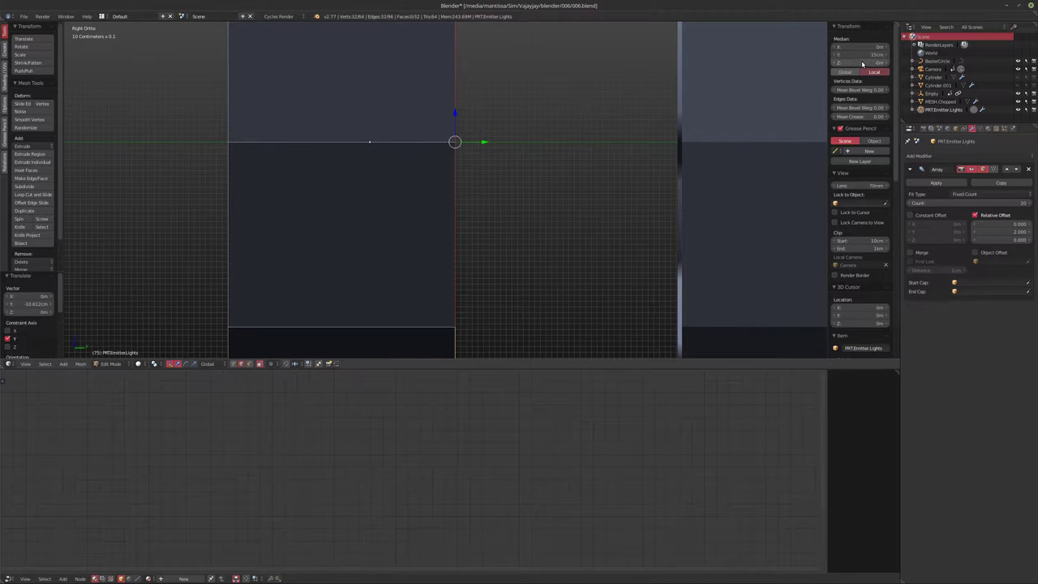
Step: Check the array's spacing against the tunnel rings and nudge the selected edge loop about -4 mm along Y
scroll(567, 154, "down", 6)
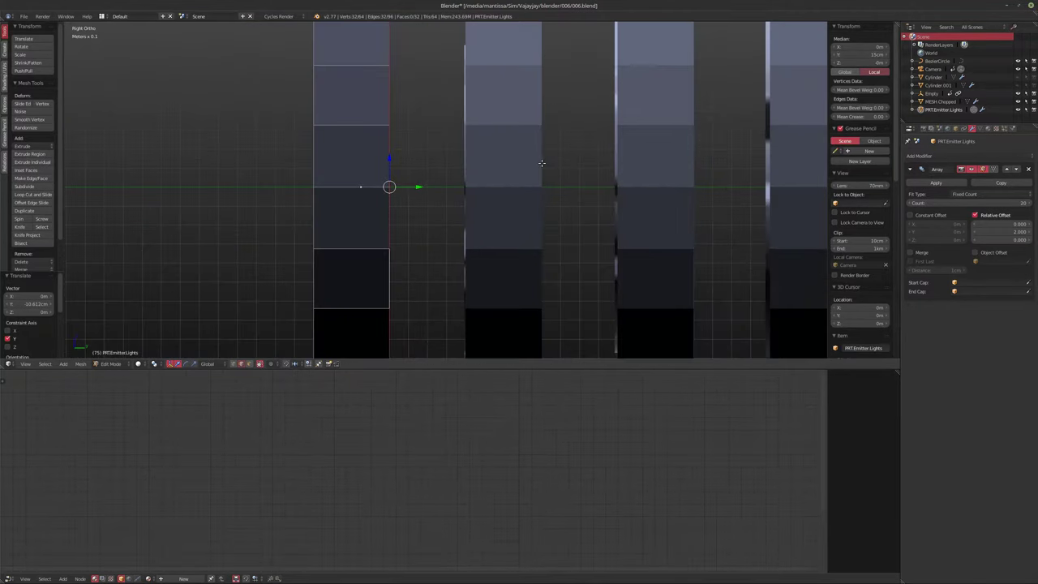
scroll(539, 162, "up", 5)
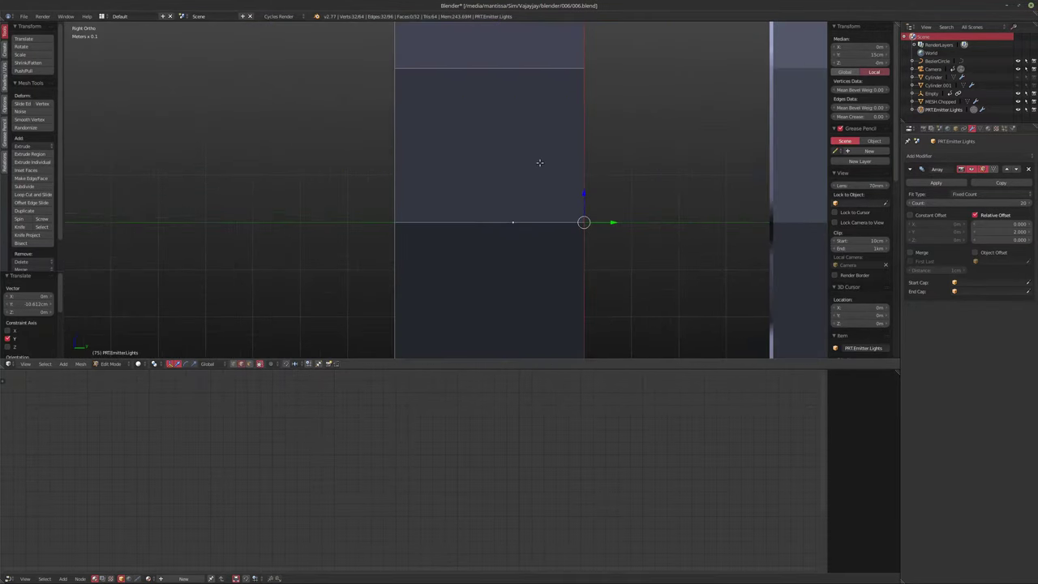
scroll(539, 162, "down", 10)
scroll(496, 174, "up", 5)
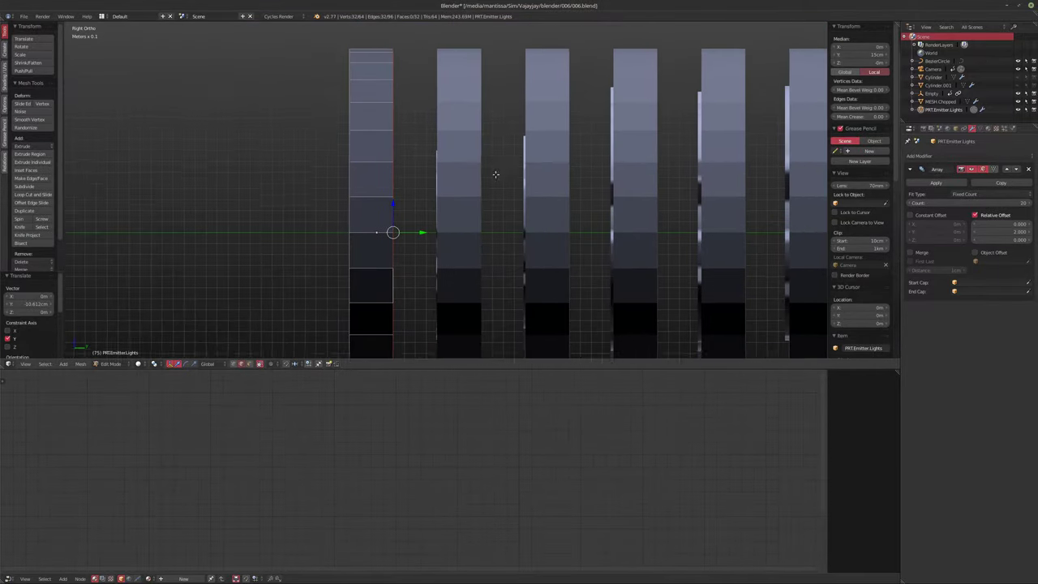
scroll(495, 174, "down", 5)
scroll(483, 158, "up", 6)
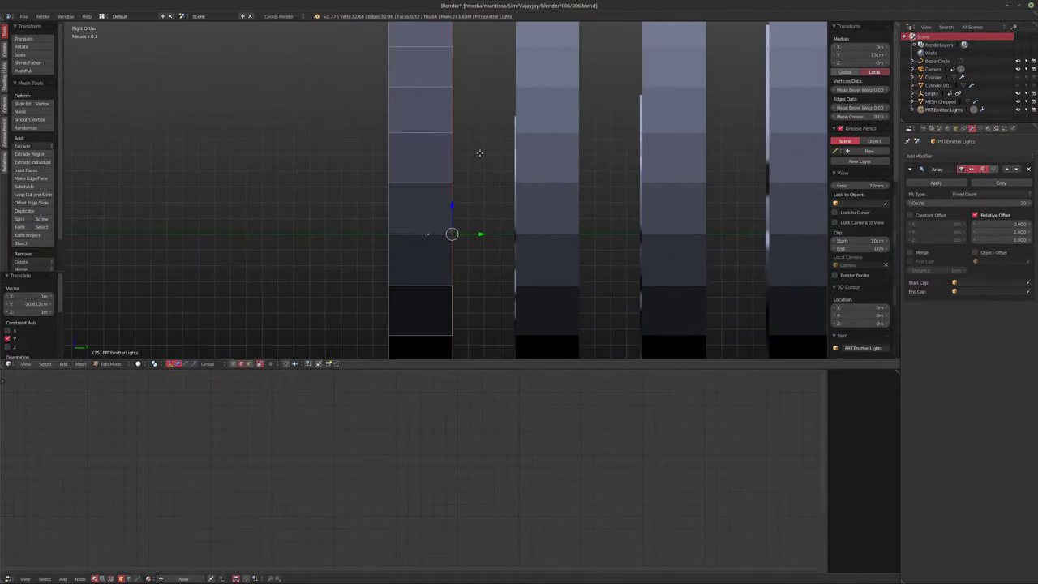
middle_click_drag(479, 153, 357, 157, "shift")
scroll(350, 158, "down", 2)
middle_click_drag(561, 187, 592, 212, "shift")
key("g")
key("y")
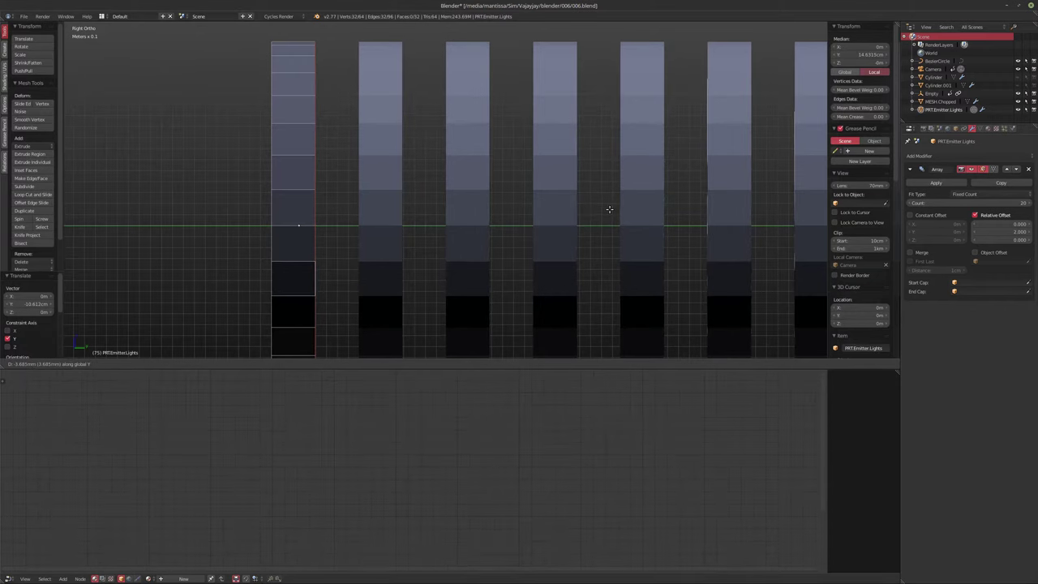
left_click(610, 210)
Step: Finish editing the ring mesh and hide PRT.Emitter.Lights in the viewport
scroll(551, 194, "down", 4)
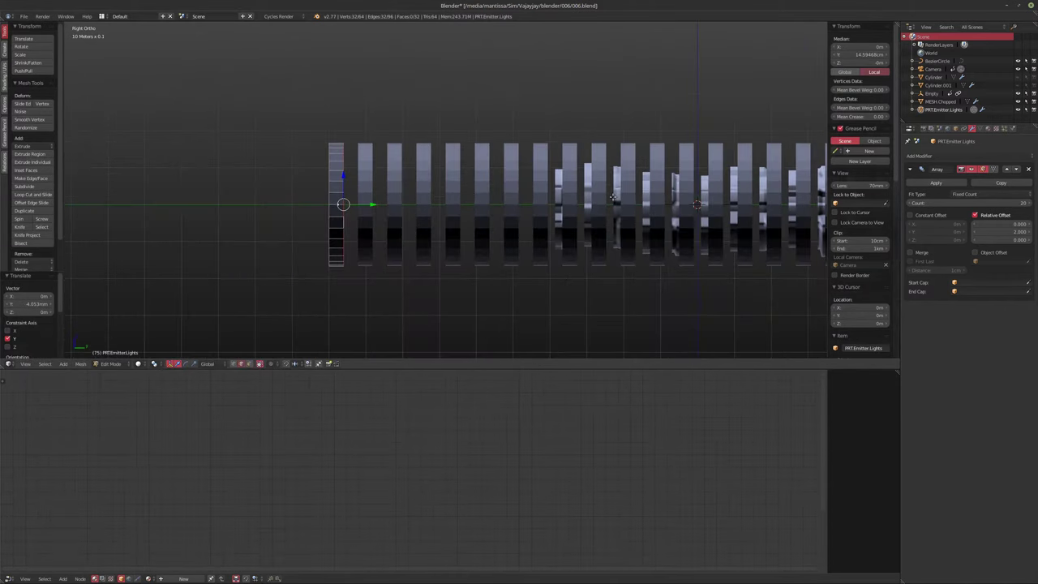
scroll(536, 199, "up", 1)
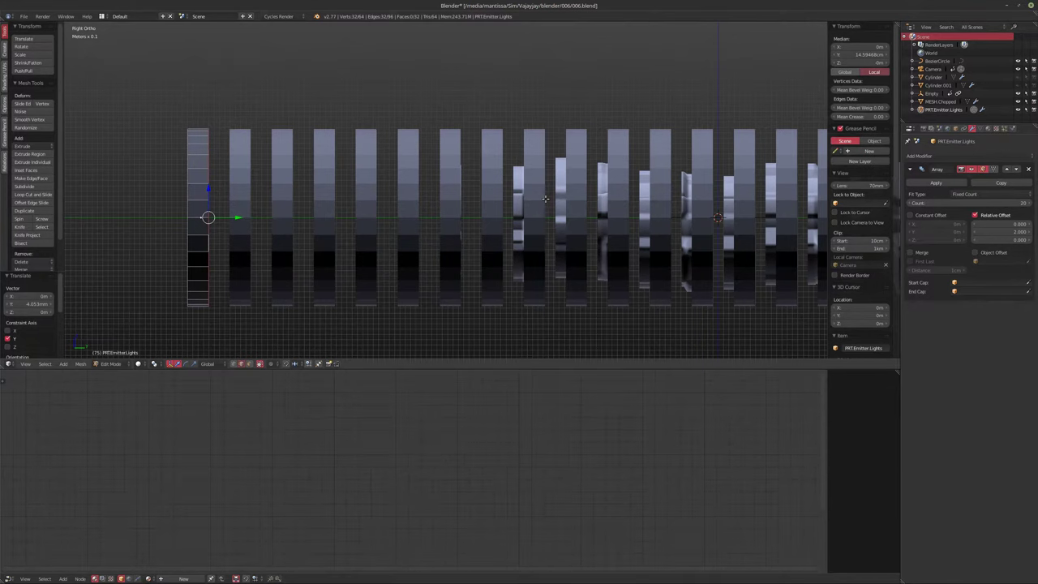
scroll(543, 199, "up", 3)
scroll(503, 200, "down", 5)
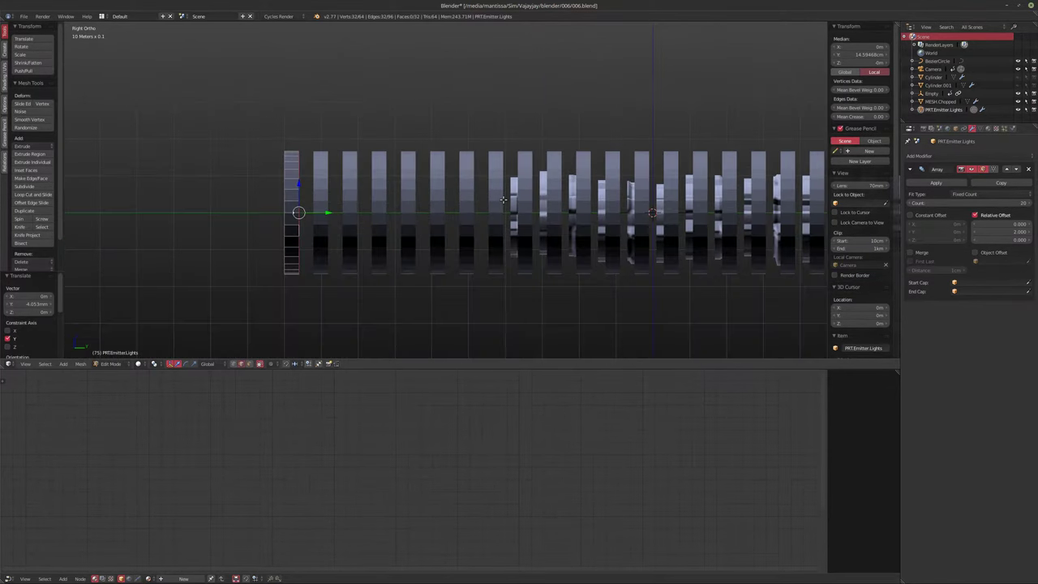
key("Tab")
middle_click_drag(504, 199, 468, 234)
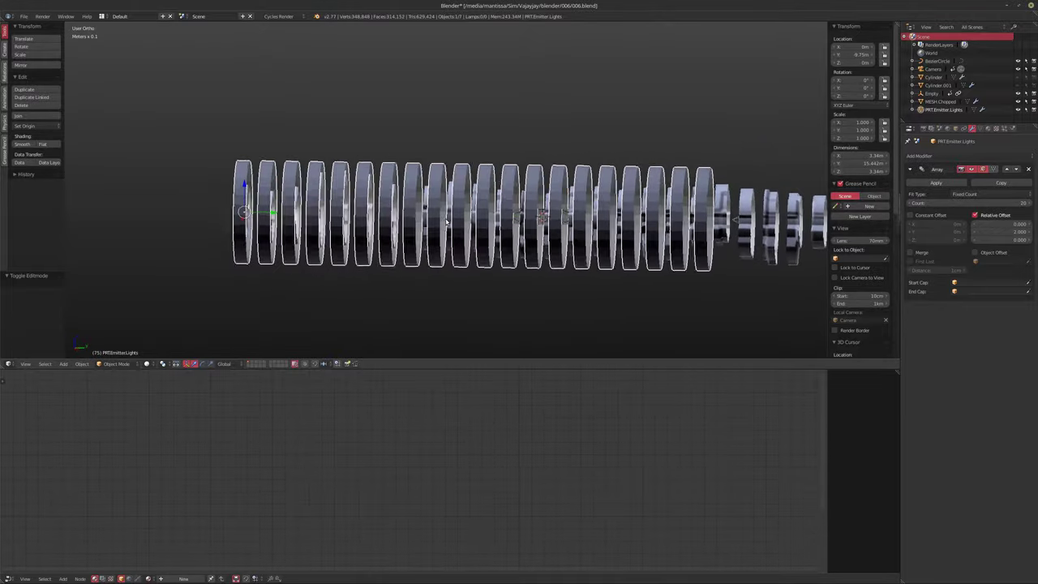
left_click(1016, 110)
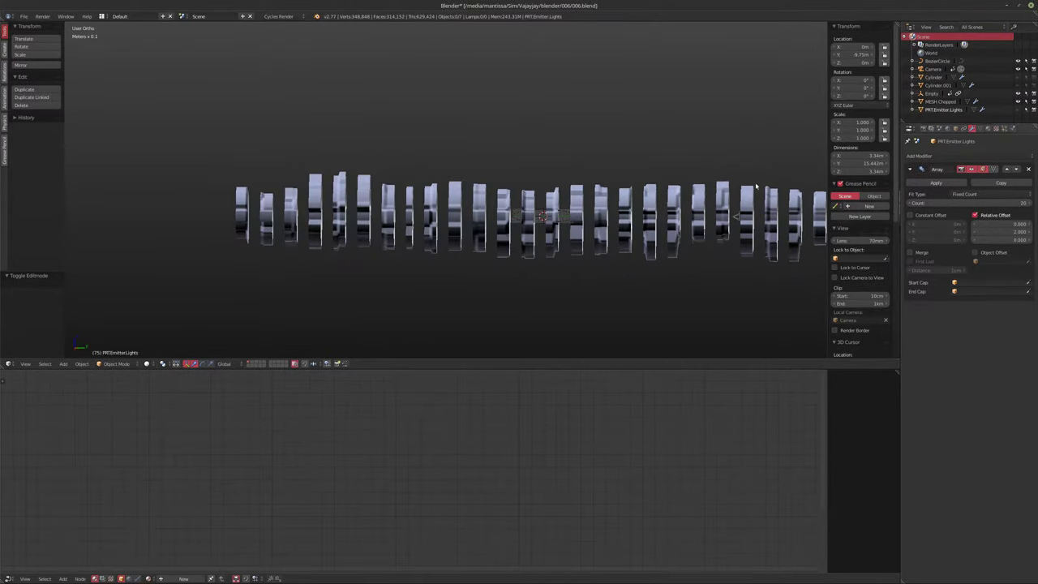
Step: Examine the widths and spacing of the MESH.Chopped rings in edit mode, and hide the object
middle_click_drag(554, 194, 534, 200)
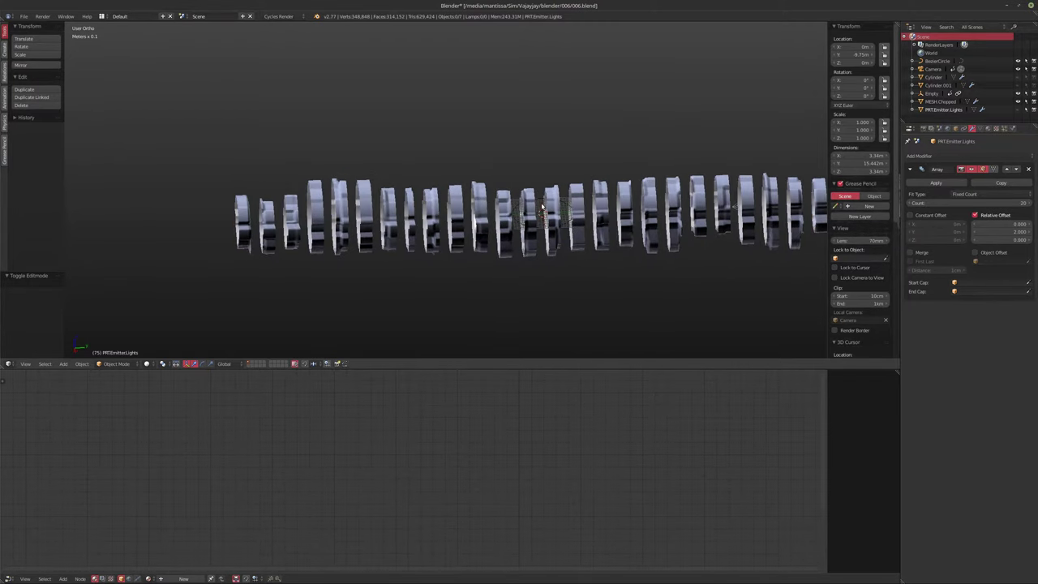
scroll(413, 236, "up", 5)
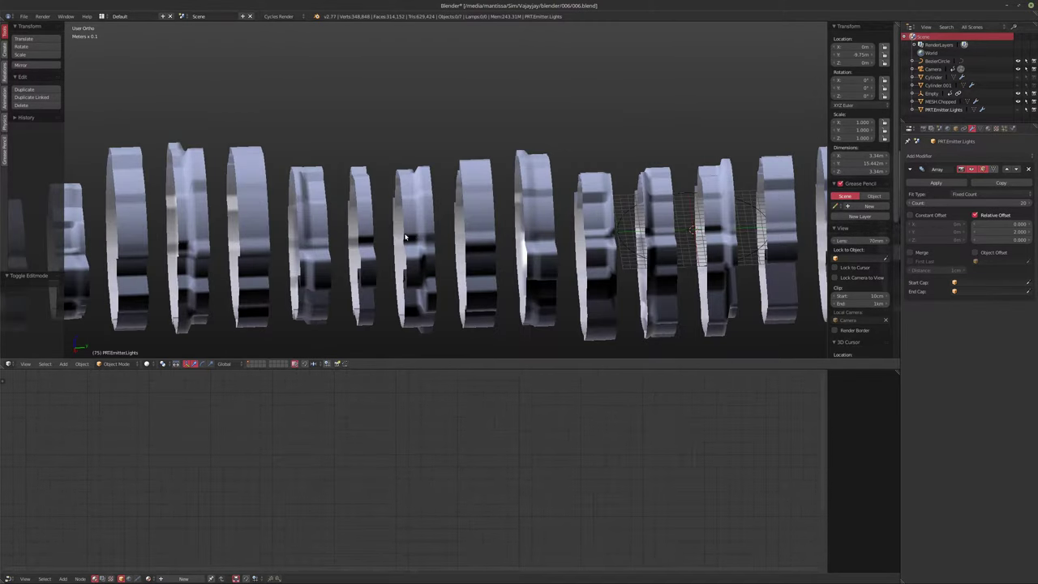
scroll(378, 236, "down", 5)
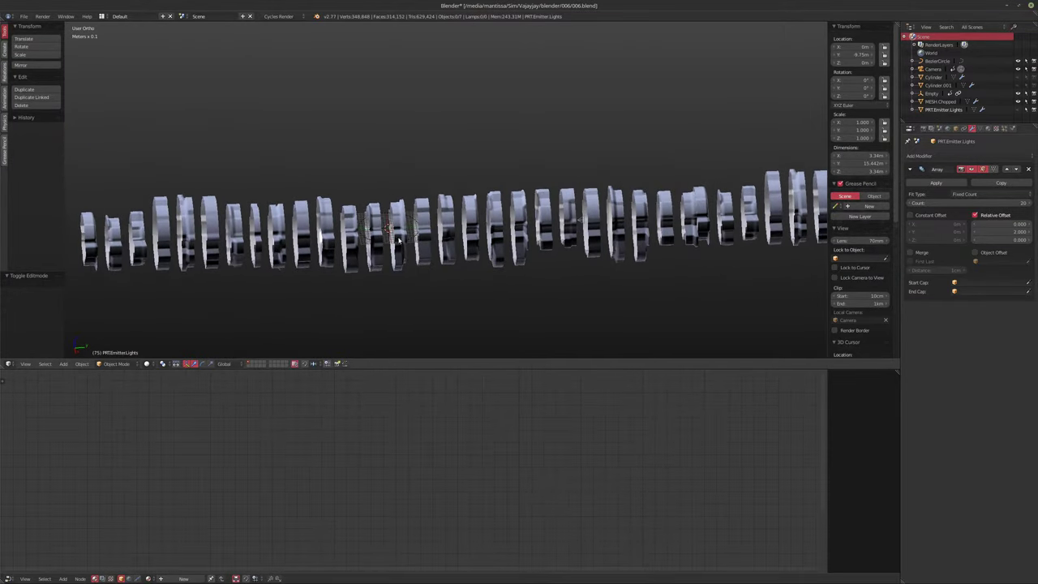
scroll(418, 247, "up", 4)
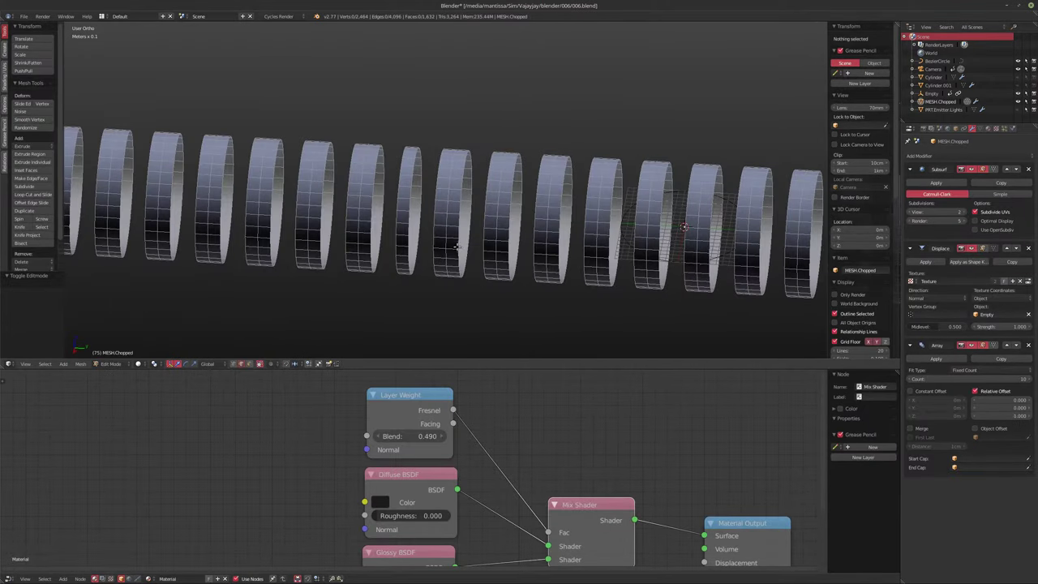
scroll(457, 247, "down", 4)
middle_click_drag(457, 246, 485, 239)
middle_click_drag(631, 238, 444, 248, "shift")
scroll(444, 248, "down", 2)
mouse_move(551, 249)
middle_mouse_down()
mouse_move(547, 271)
mouse_move(531, 276)
mouse_move(542, 263)
middle_mouse_up()
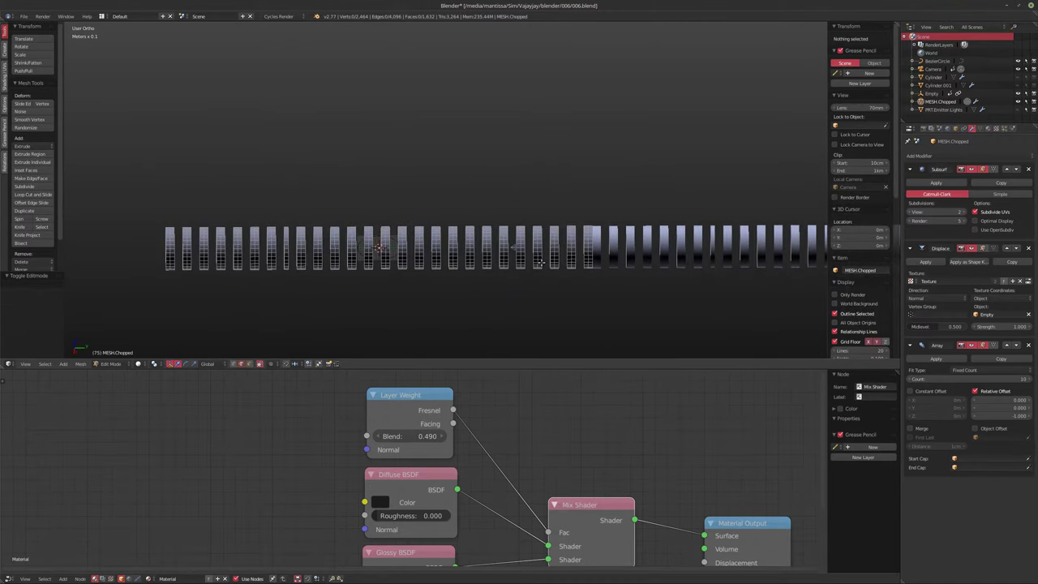
scroll(419, 232, "up", 5)
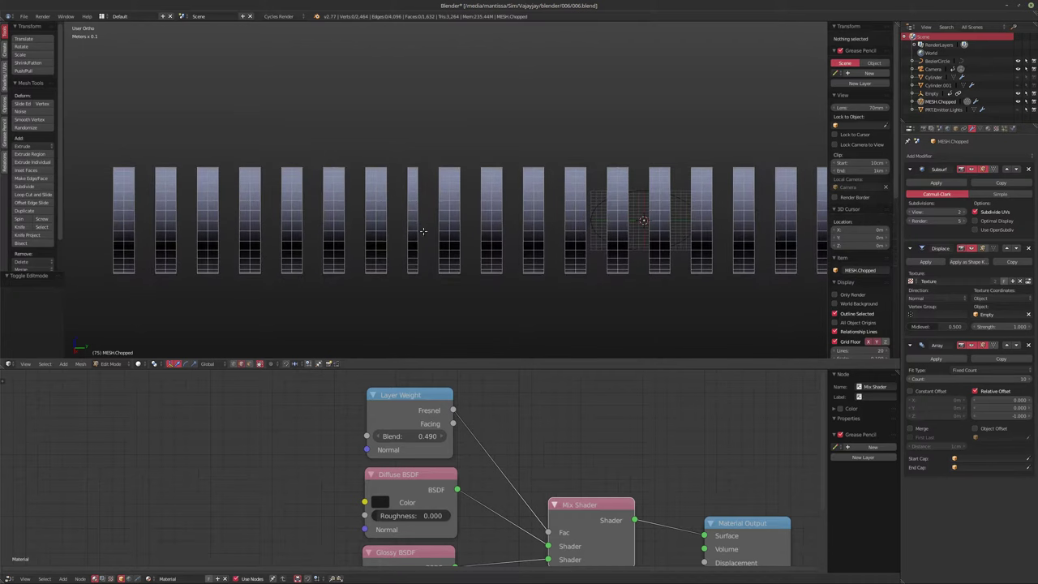
scroll(417, 230, "up", 3)
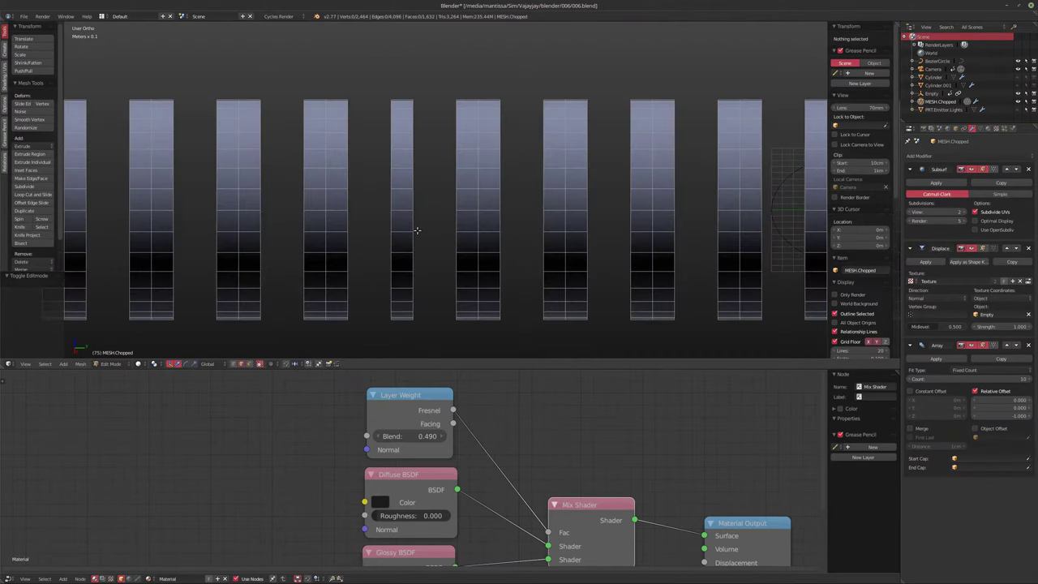
scroll(428, 232, "up", 1)
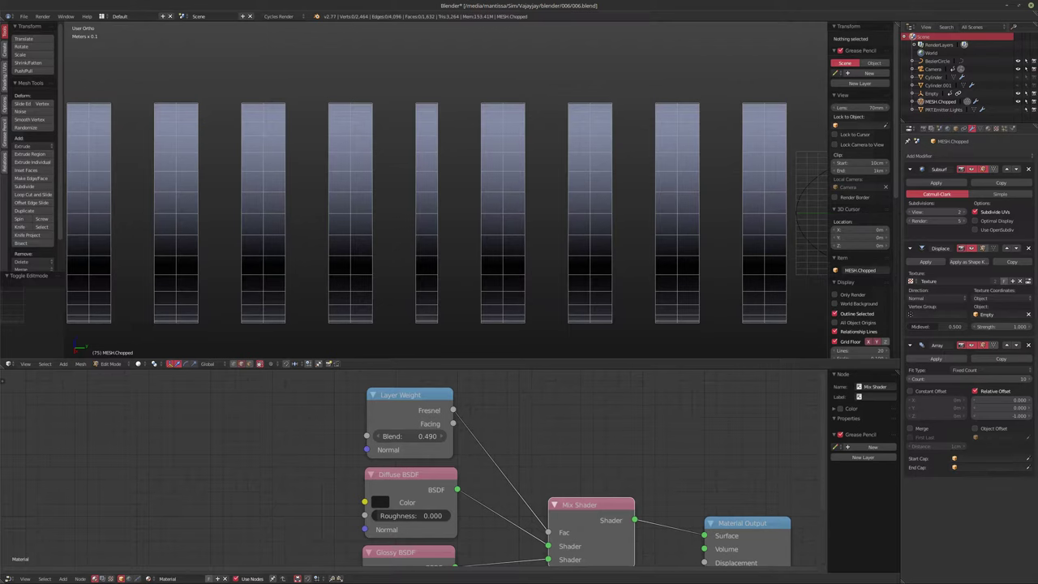
key("Tab")
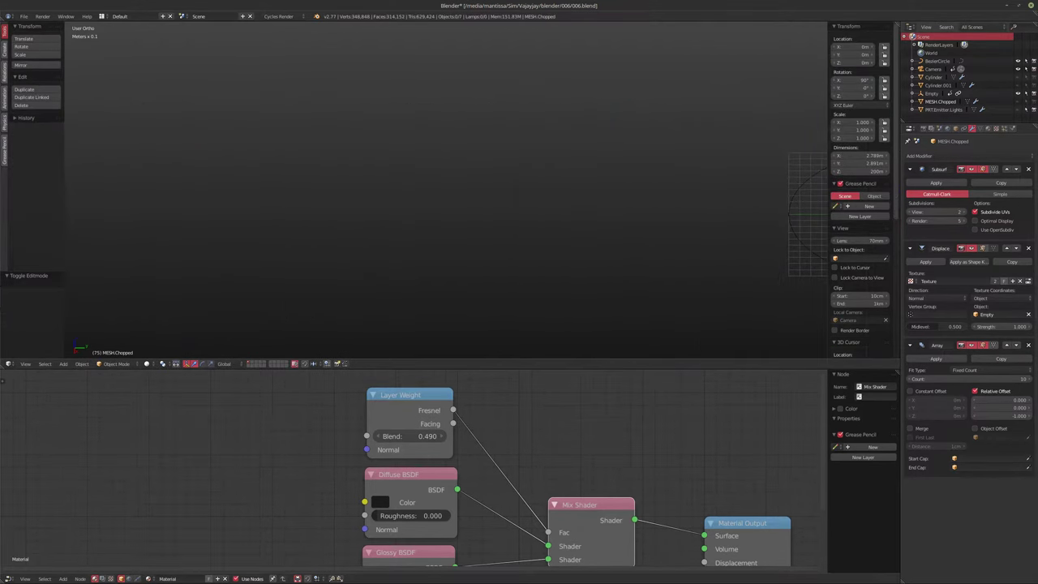
Step: Unhide the original Cylinder tube and inspect its base mesh in edit mode with face selection
left_click(941, 86)
left_click(935, 77)
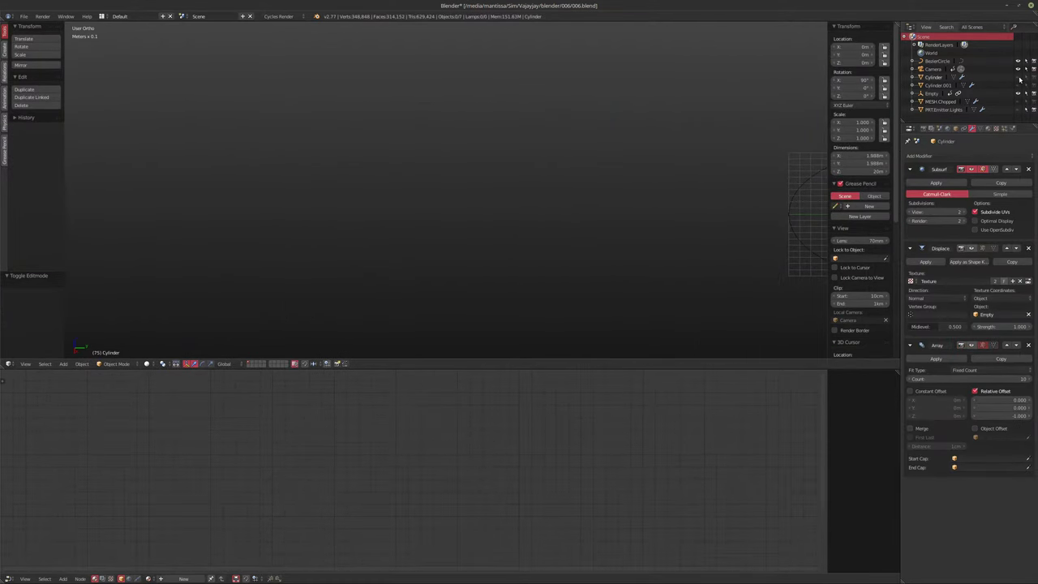
scroll(535, 191, "down", 3)
middle_click_drag(529, 187, 431, 211)
key("Tab")
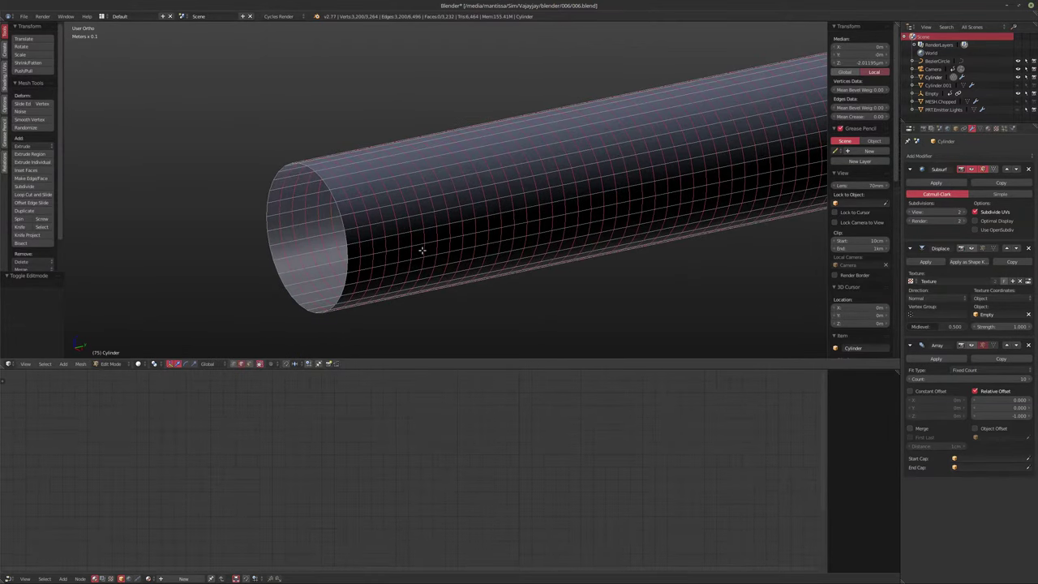
key("ctrl+Tab")
left_click(365, 254)
middle_click_drag(491, 250, 470, 265)
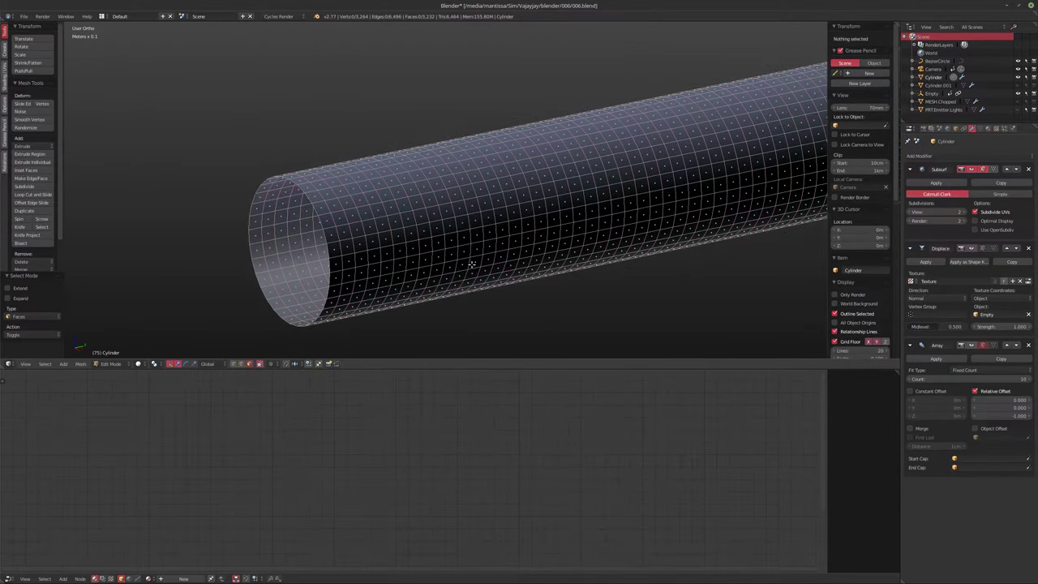
key("Tab")
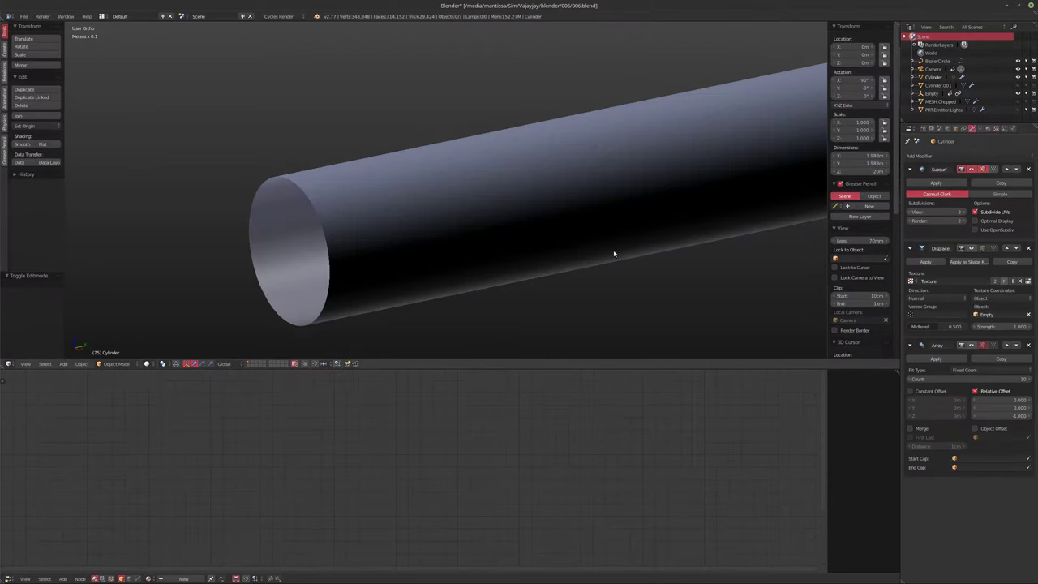
Step: Enable viewport display of the Cylinder's Displace and Array modifiers
left_click(969, 249)
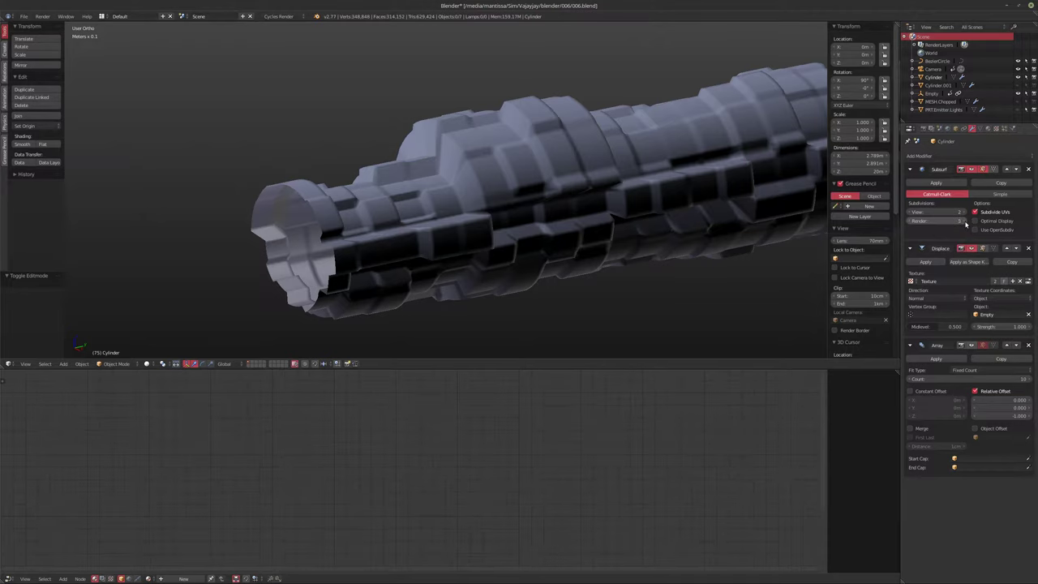
left_click(971, 345)
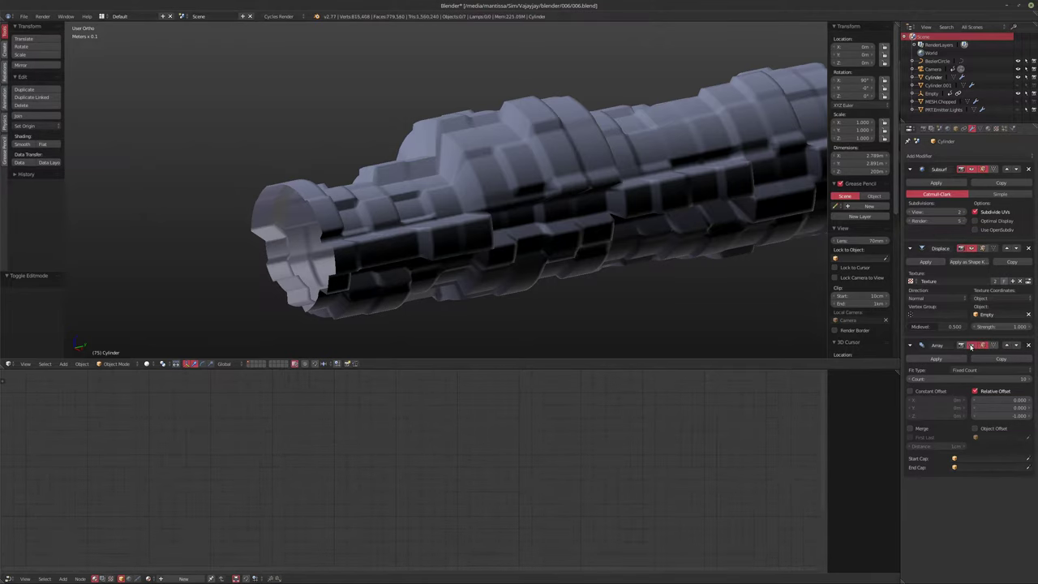
Step: Open the Cylinder's base mesh for editing, with its open end in close view
scroll(720, 285, "down", 7)
middle_click_drag(657, 197, 565, 281, "shift")
scroll(534, 277, "down", 7)
scroll(565, 272, "up", 9)
key("Tab")
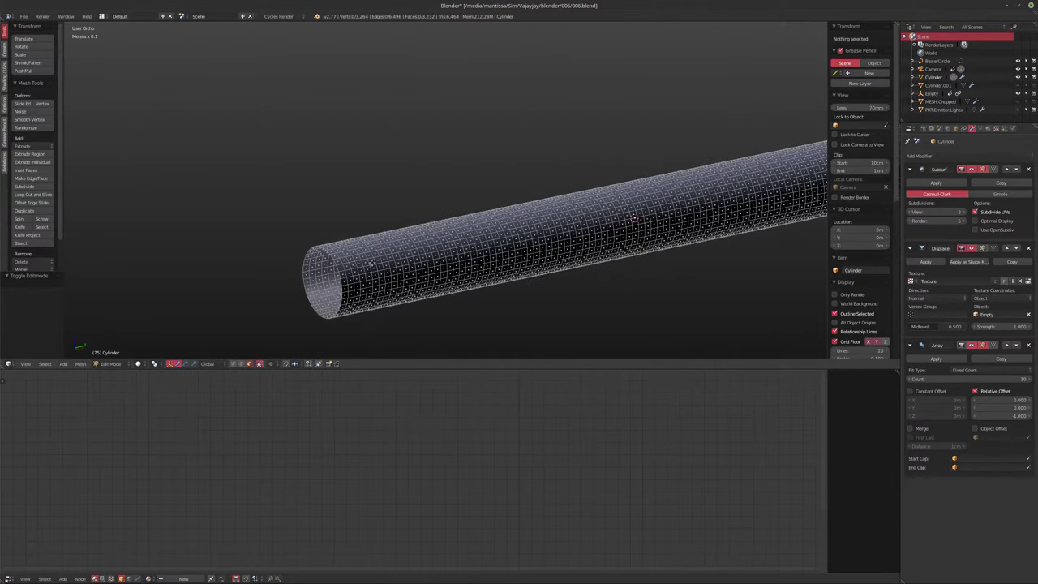
scroll(346, 261, "up", 3)
scroll(443, 267, "up", 5)
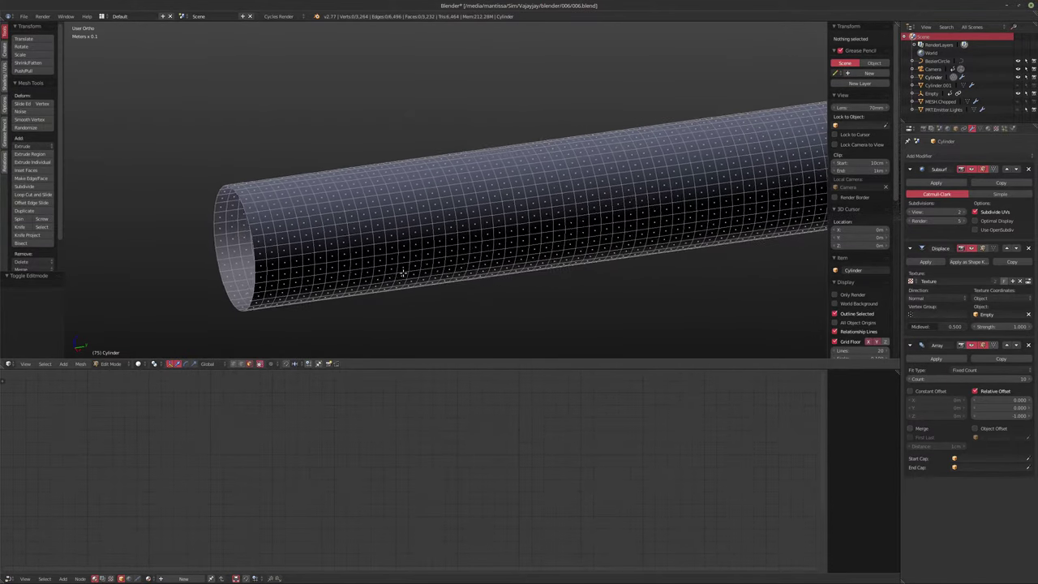
right_click(291, 257, "alt")
right_click(339, 257, "alt+shift")
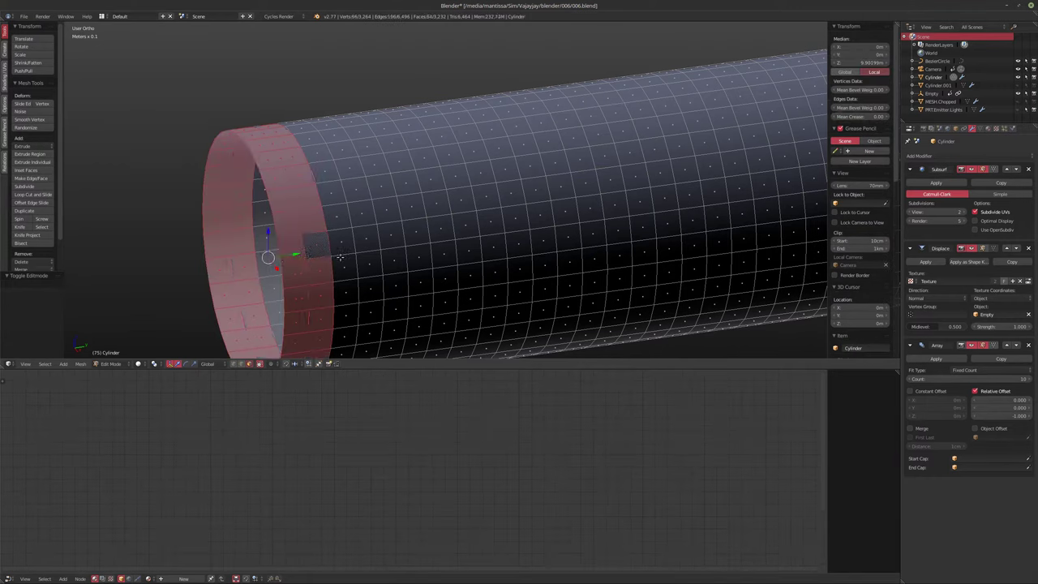
key("a")
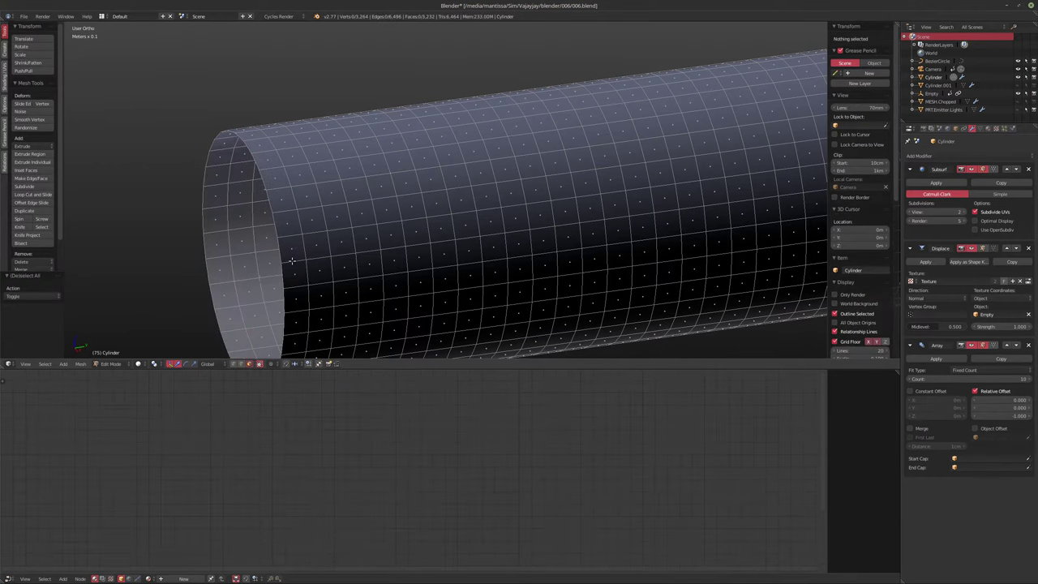
Step: Select face bands two loops wide around the Cylinder, from its open end along its length, leaving gaps of two loops between them
right_click(292, 259, "alt")
right_click(319, 257, "alt+shift")
right_click(397, 245, "alt+shift")
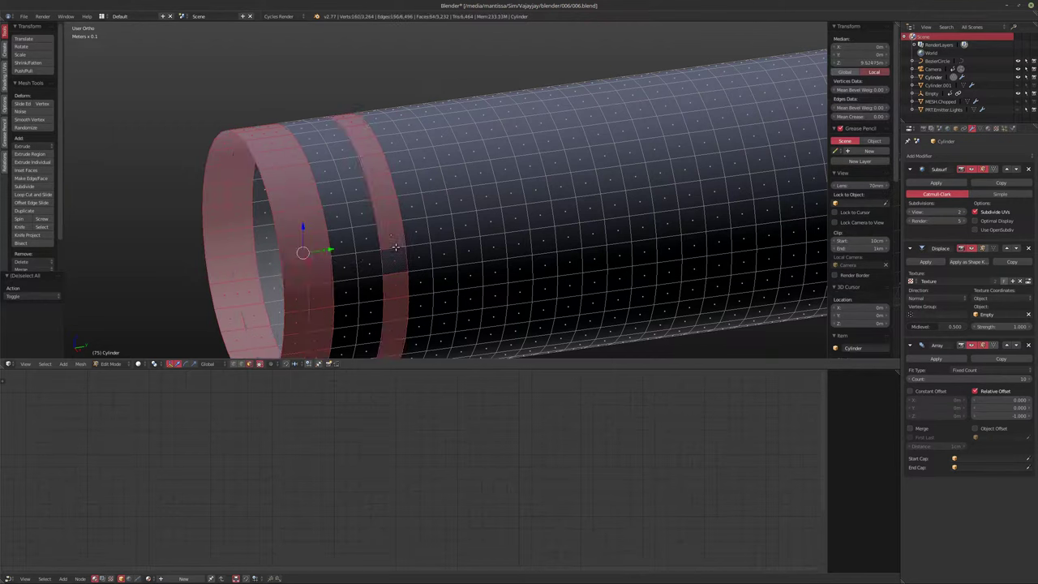
right_click(415, 246, "alt+shift")
right_click(496, 239, "alt+shift")
right_click(529, 235, "alt+shift")
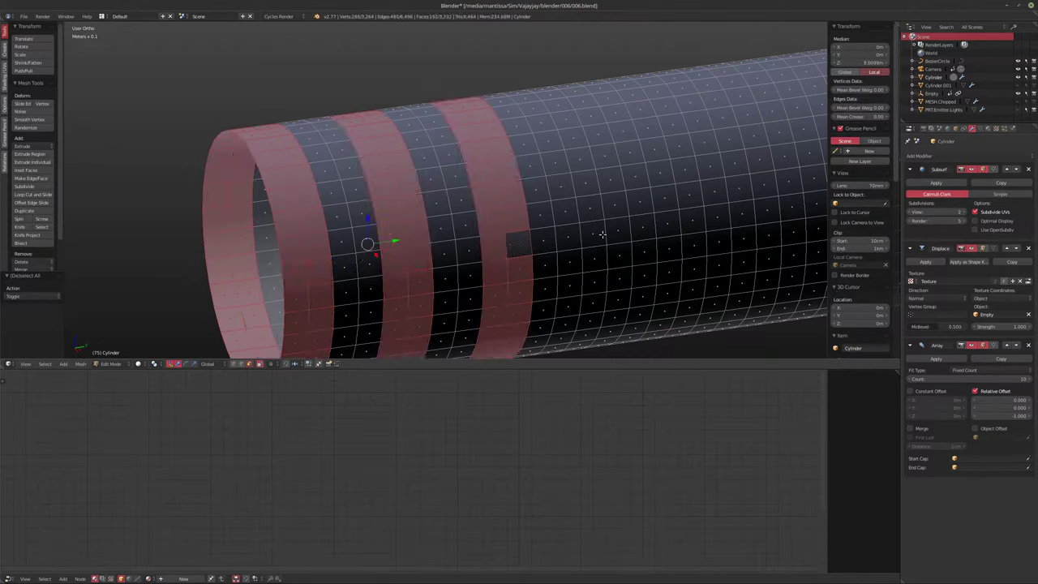
right_click(597, 223, "alt+shift")
right_click(621, 223, "alt+shift")
middle_click_drag(721, 214, 514, 217, "shift")
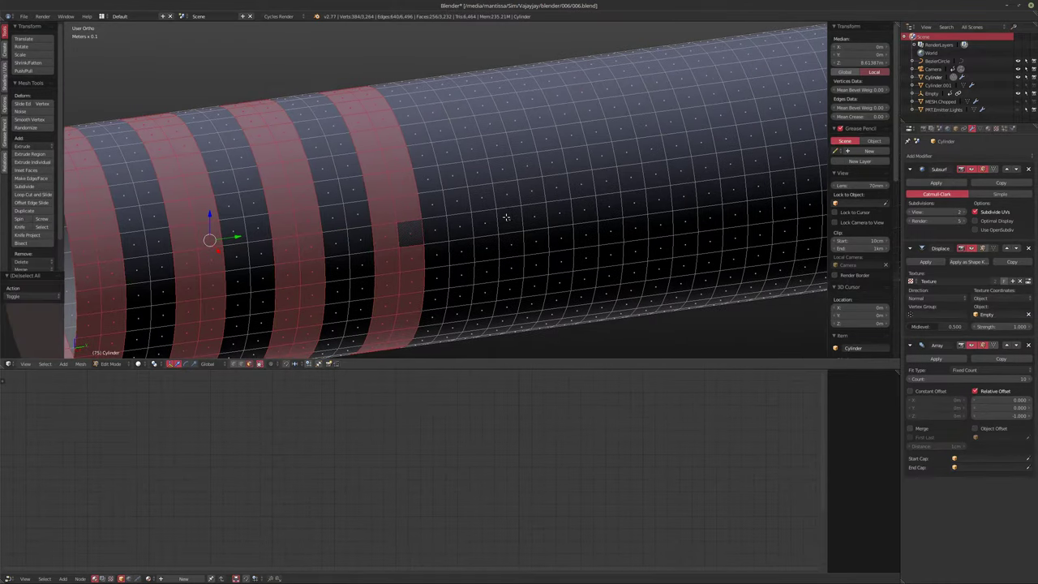
scroll(501, 220, "down", 2)
right_click(485, 214, "alt+shift")
right_click(513, 212, "alt+shift")
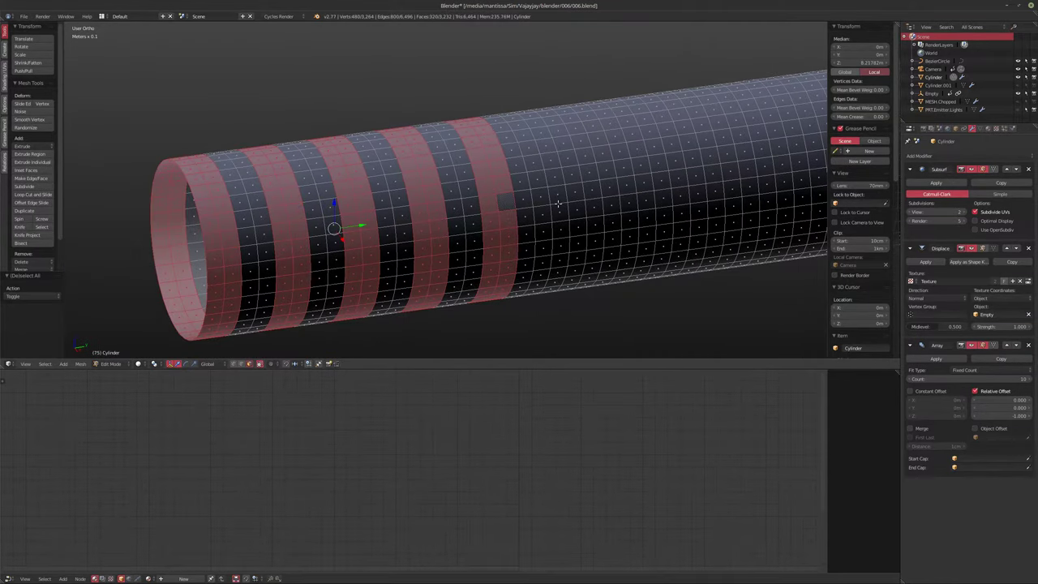
right_click(558, 204, "alt+shift")
right_click(587, 203, "alt+shift")
right_click(625, 196, "alt+shift")
right_click(645, 195, "alt+shift")
middle_click_drag(644, 196, 503, 231, "shift")
scroll(501, 230, "up", 2)
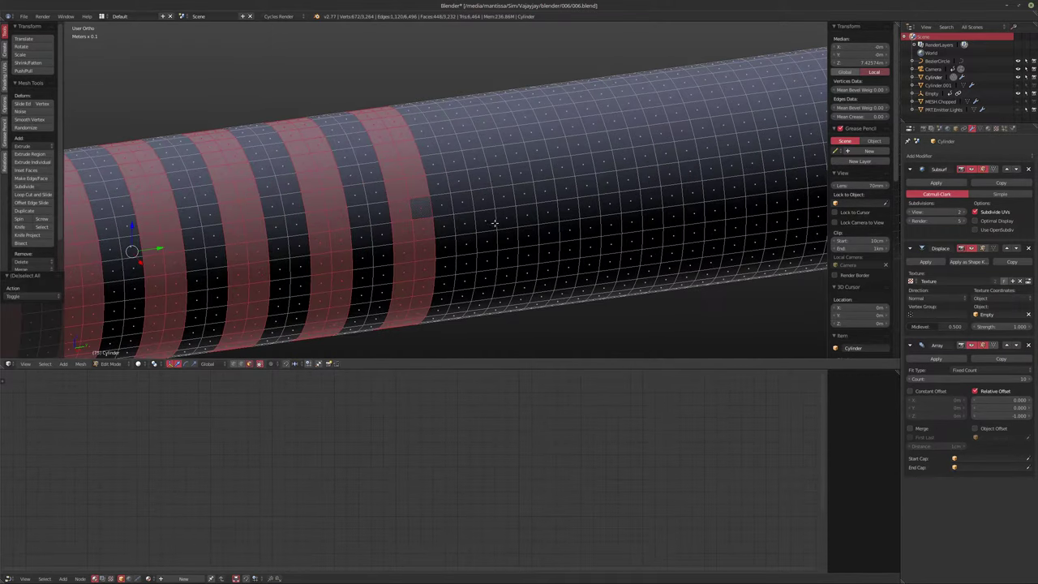
right_click(488, 211, "alt+shift")
right_click(520, 205, "alt+shift")
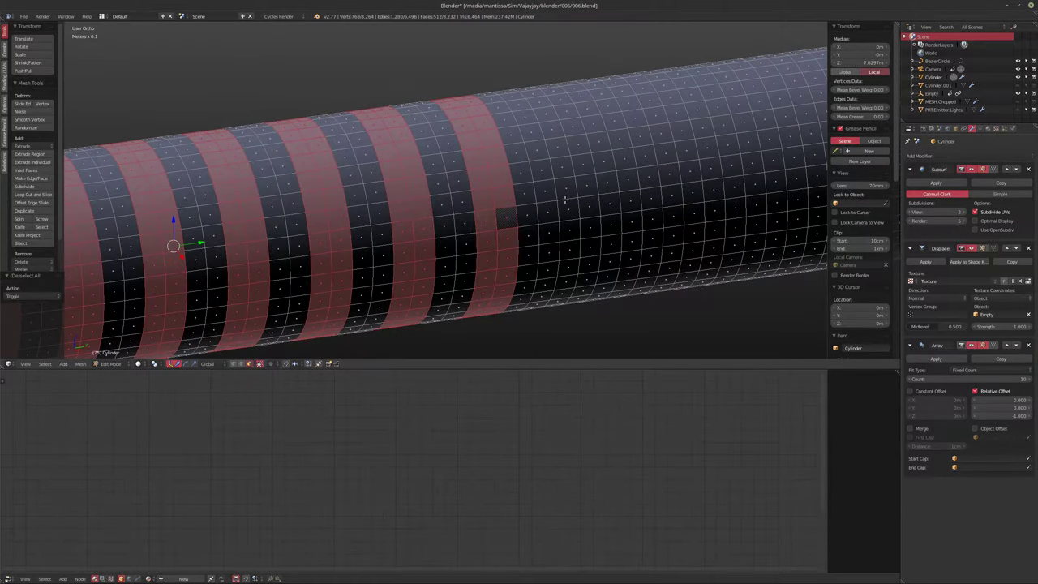
right_click(577, 197, "alt+shift")
right_click(620, 197, "alt+shift")
right_click(655, 186, "alt+shift")
right_click(680, 182, "alt+shift")
middle_click_drag(680, 182, 437, 211, "shift")
right_click(493, 203, "alt+shift")
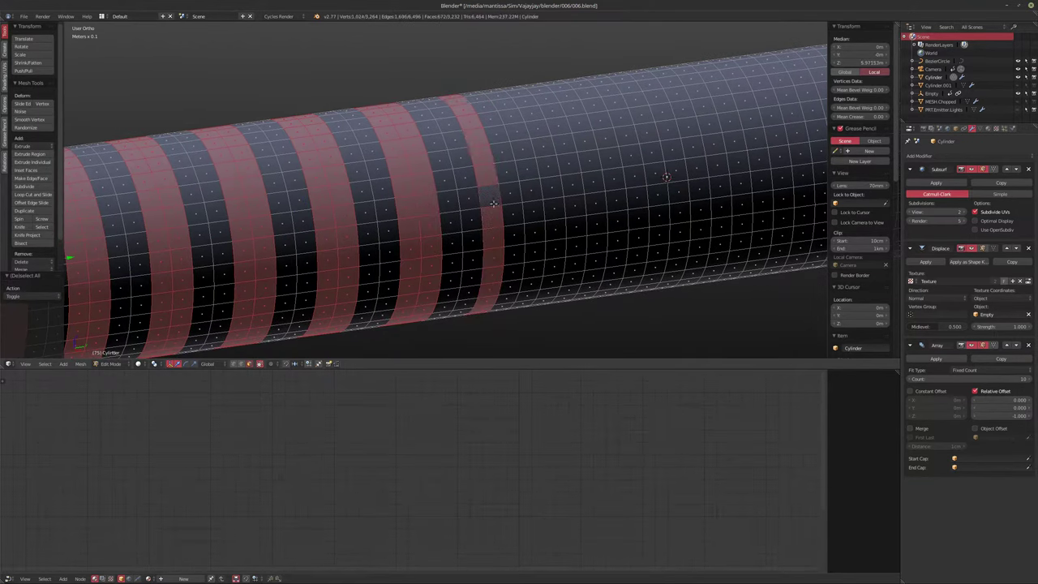
right_click(512, 200, "alt+shift")
right_click(577, 192, "alt+shift")
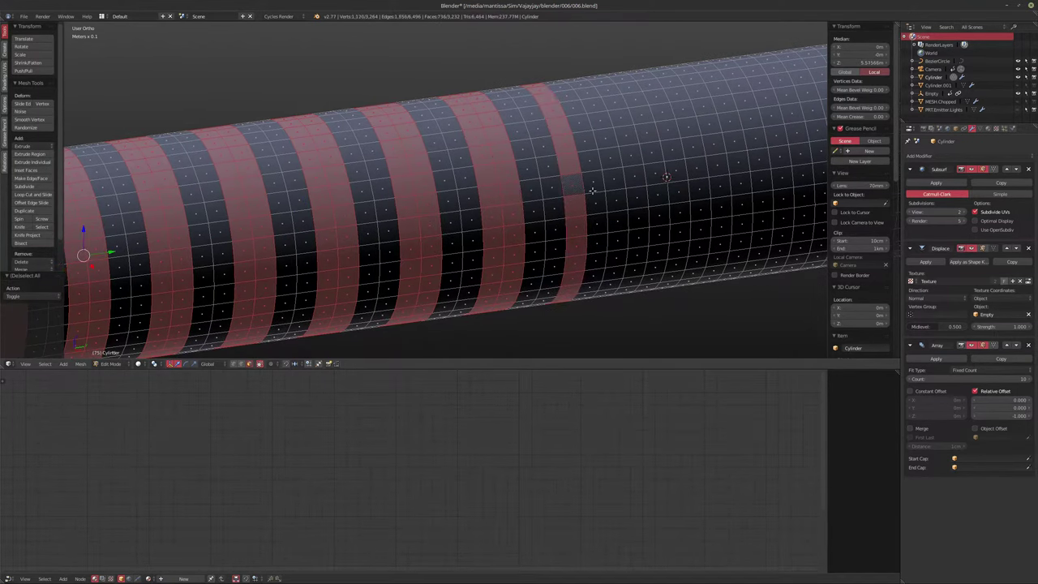
right_click(598, 191, "alt+shift")
right_click(665, 179, "alt+shift")
right_click(673, 181, "alt+shift")
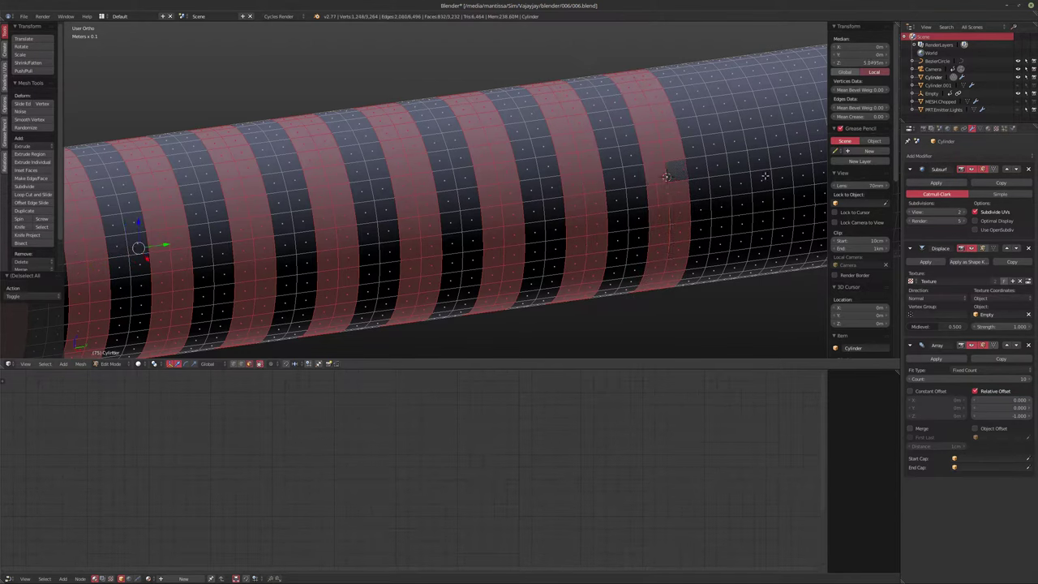
middle_click_drag(751, 168, 520, 211, "shift")
right_click(516, 216, "alt+shift")
right_click(535, 213, "alt+shift")
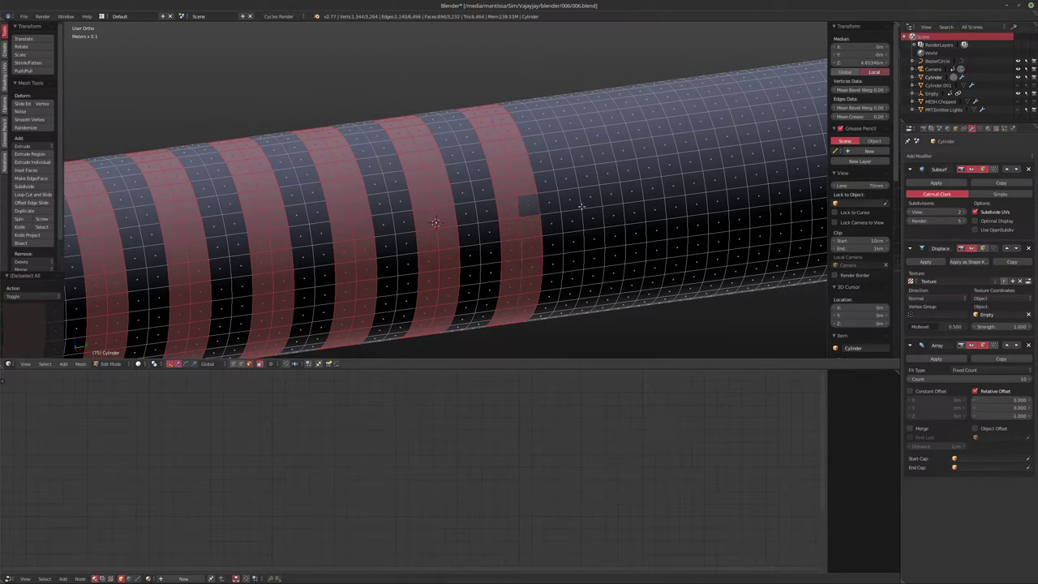
right_click(599, 204, "alt+shift")
right_click(617, 203, "alt+shift")
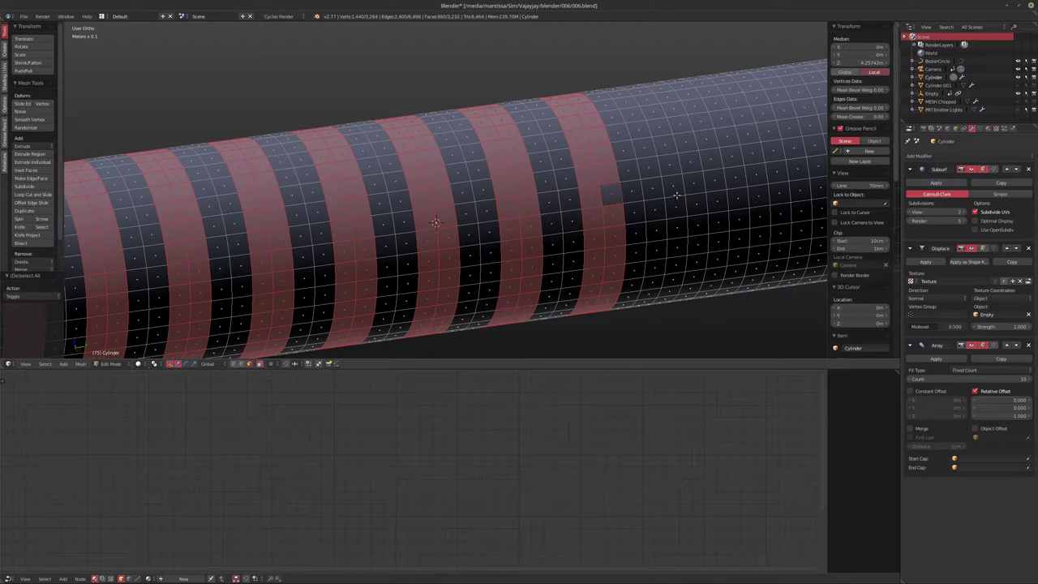
right_click(676, 195, "alt+shift")
right_click(701, 192, "alt+shift")
middle_click_drag(794, 178, 537, 216, "shift")
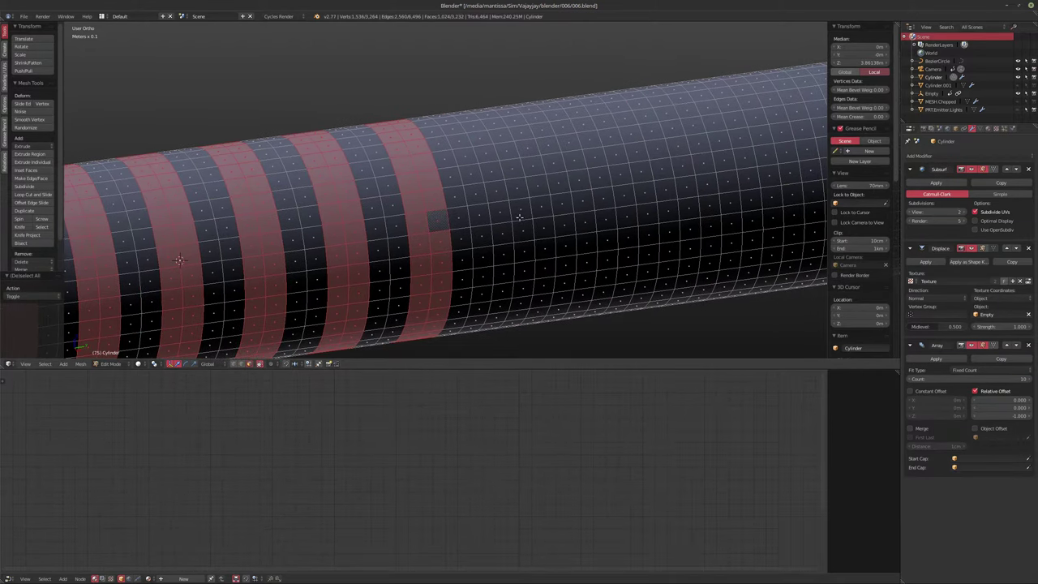
right_click(509, 219, "alt+shift")
right_click(528, 217, "alt+shift")
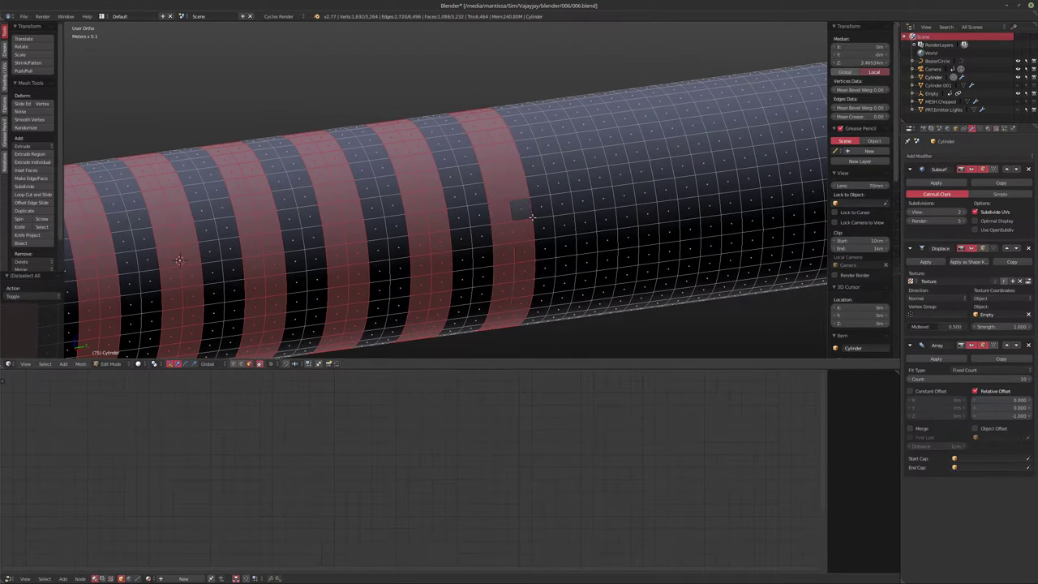
right_click(590, 208, "alt+shift")
right_click(599, 208, "alt+shift")
right_click(608, 207, "alt+shift")
right_click(673, 196, "alt+shift")
right_click(683, 195, "alt+shift")
right_click(692, 195, "alt+shift")
middle_click_drag(744, 190, 554, 222, "shift")
right_click(522, 228, "alt+shift")
right_click(532, 226, "alt+shift")
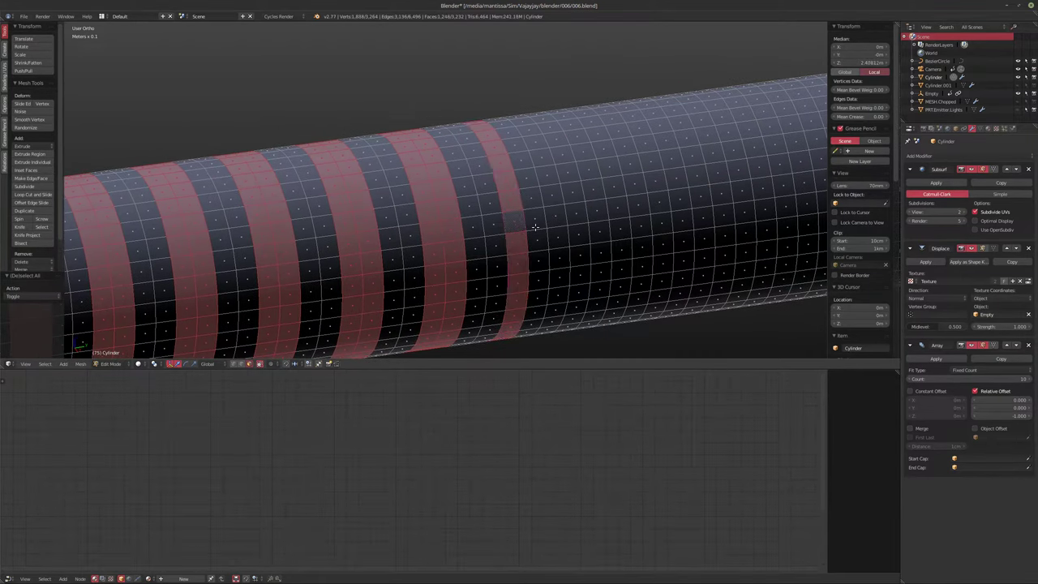
right_click(542, 224, "alt+shift")
right_click(598, 216, "alt+shift")
right_click(616, 215, "alt+shift")
middle_click_drag(720, 208, 559, 228, "shift")
right_click(529, 226, "alt+shift")
right_click(538, 225, "alt+shift")
right_click(548, 223, "alt+shift")
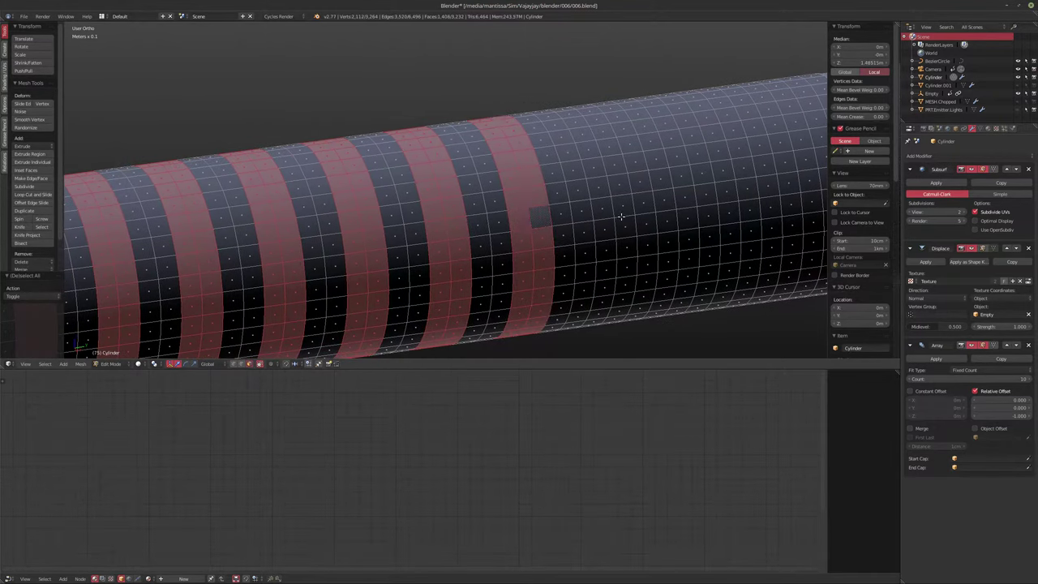
right_click(607, 215, "alt+shift")
right_click(621, 214, "alt+shift")
scroll(621, 214, "down", 3)
middle_click_drag(588, 203, 498, 230, "shift")
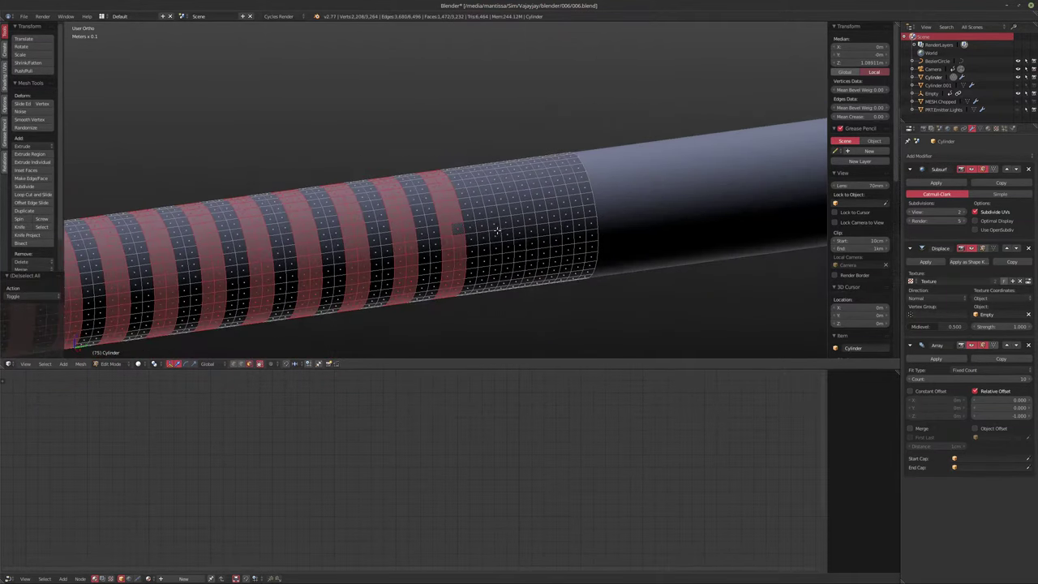
Step: Add the remaining alternating face rings toward the cylinder's far end to the striped selection
scroll(500, 232, "up", 4)
right_click(504, 227, "alt+shift")
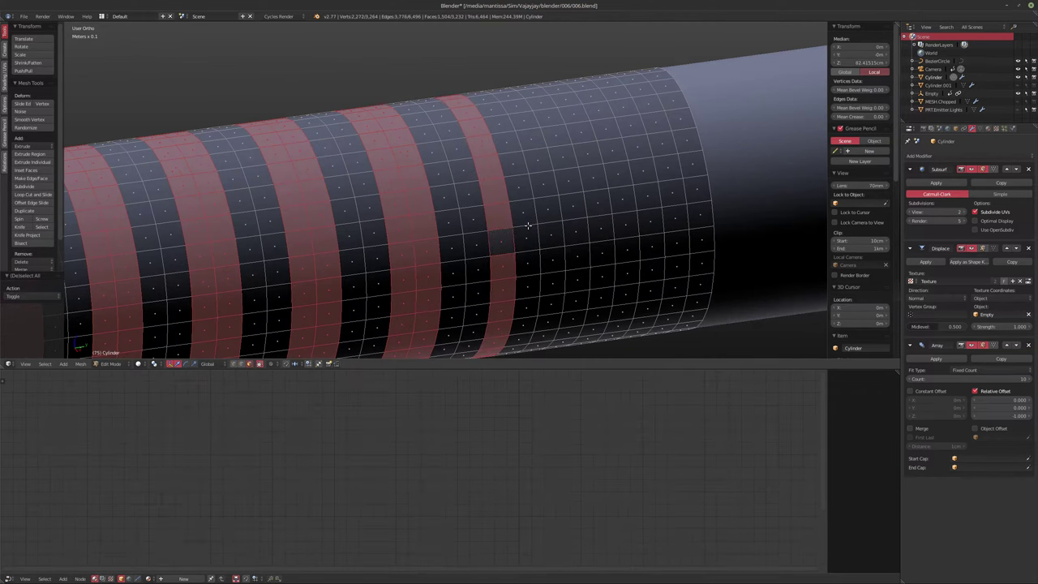
right_click(527, 226, "alt+shift")
right_click(599, 216, "alt+shift")
right_click(620, 211, "alt+shift")
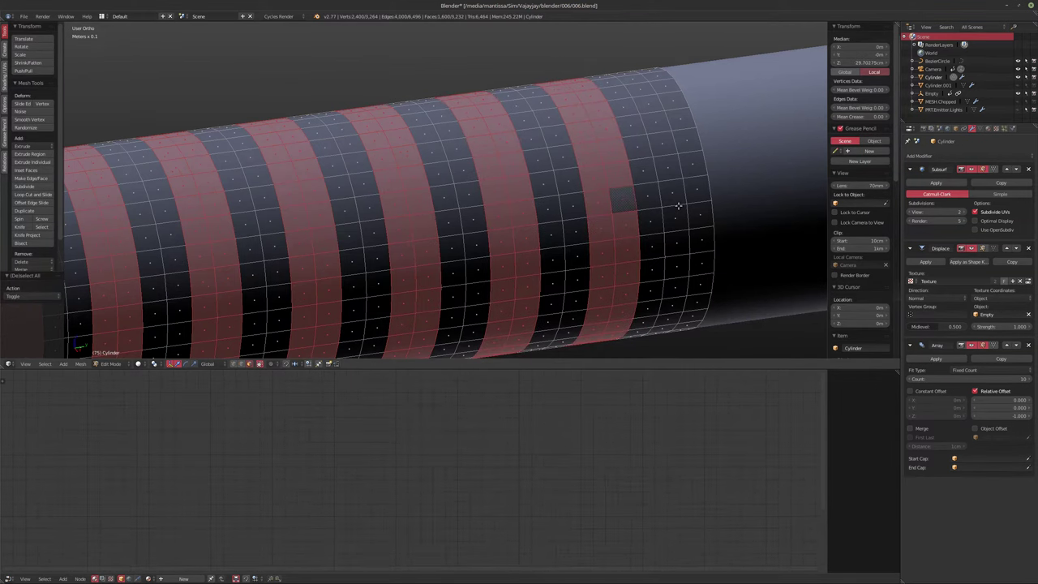
Step: Examine the alternating ring selection along the whole cylinder, and leave Edit Mode to inspect the displaced surface
scroll(399, 228, "down", 6)
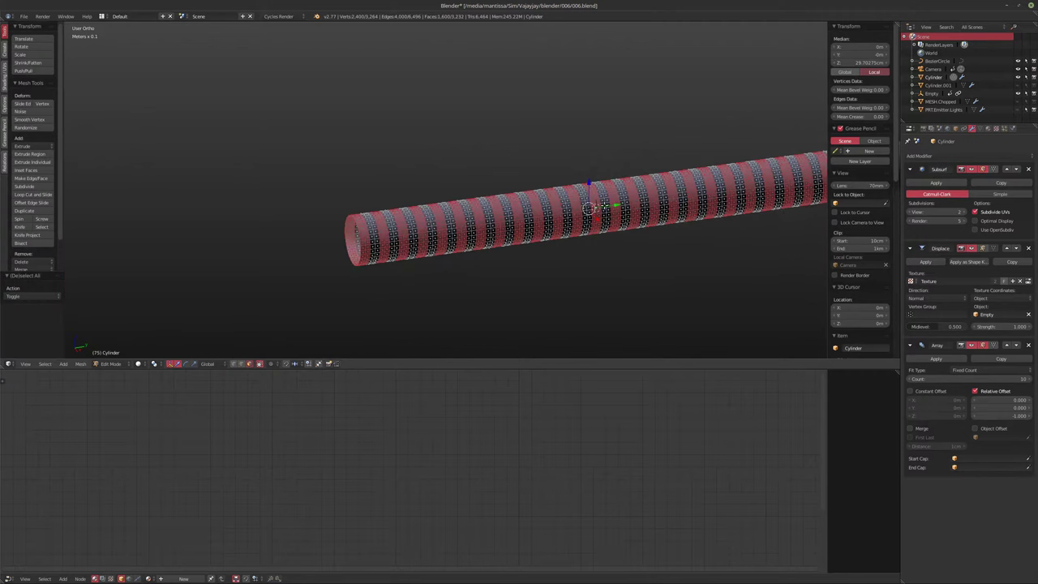
scroll(491, 232, "up", 3)
middle_click_drag(491, 232, 427, 241, "shift")
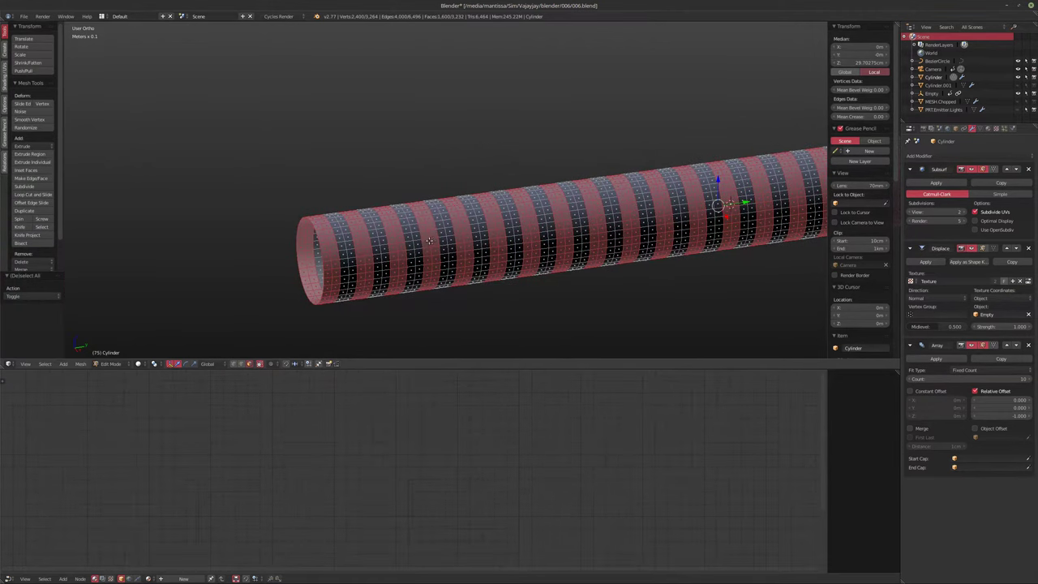
middle_click_drag(568, 237, 426, 239, "shift")
middle_click_drag(722, 216, 549, 219, "shift")
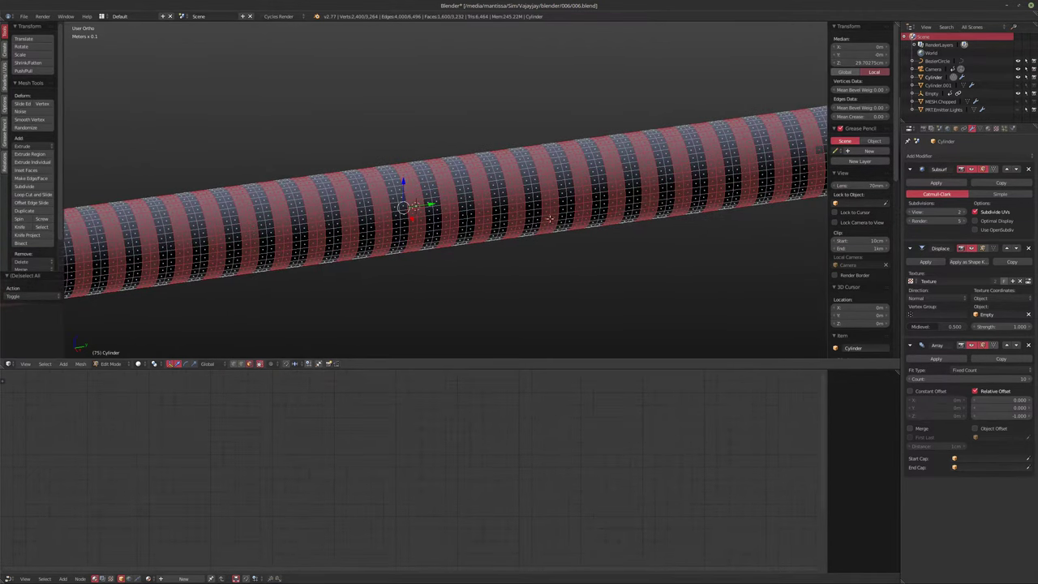
scroll(402, 231, "down", 4, "ctrl")
scroll(403, 233, "up", 3, "ctrl")
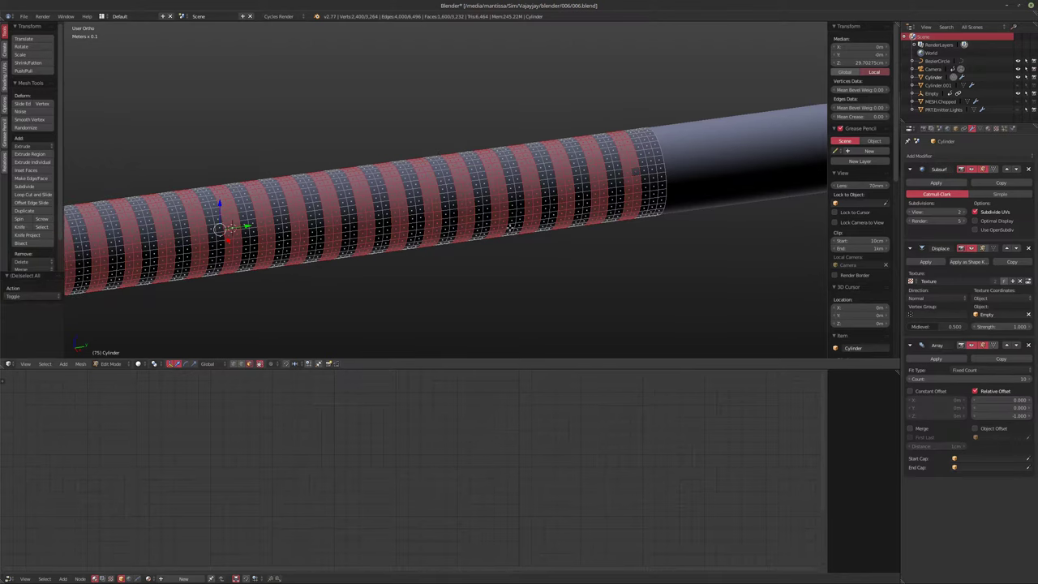
middle_click_drag(425, 176, 510, 184, "shift")
key("Tab")
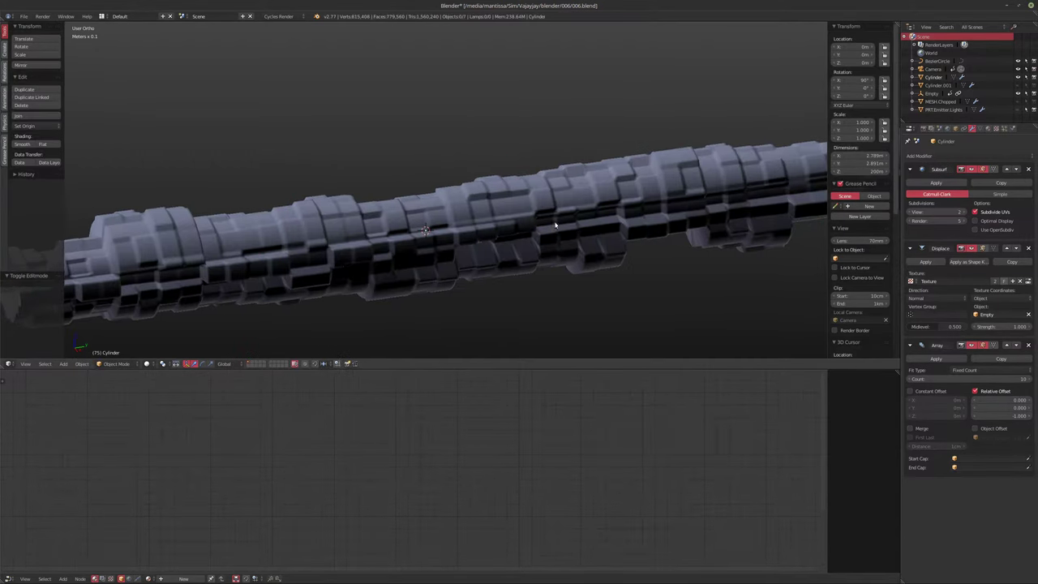
scroll(556, 225, "down", 4)
middle_click_drag(556, 225, 546, 233, "shift")
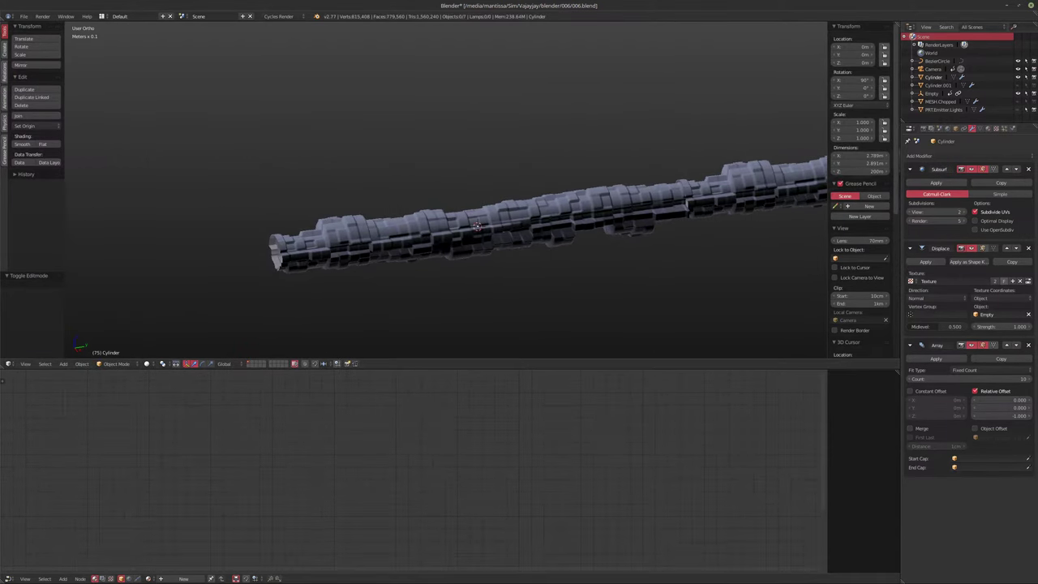
Step: Hide the displaced cylinder and switch the viewport to perspective projection
left_click(1018, 77)
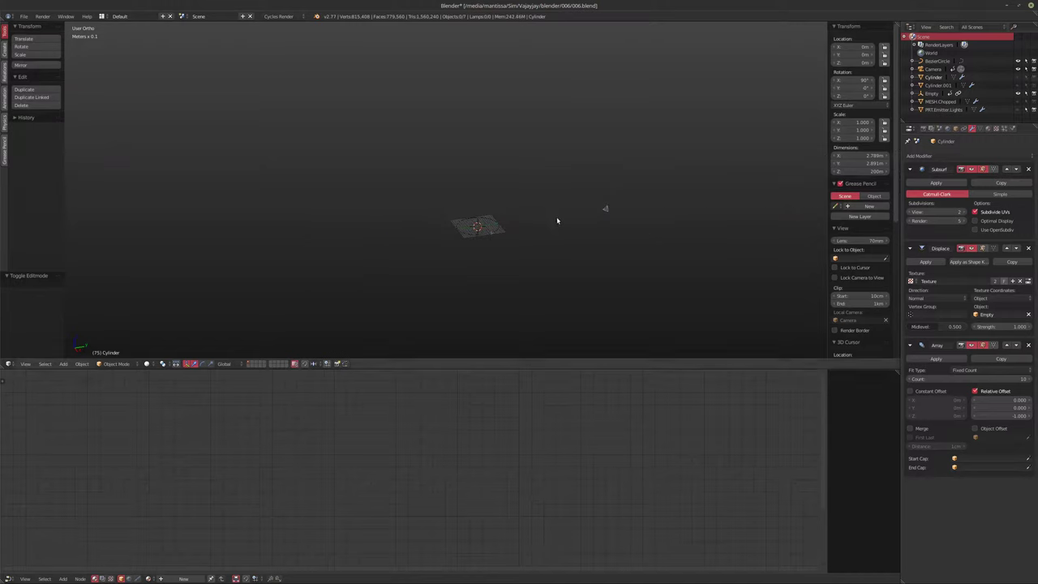
scroll(410, 215, "up", 3)
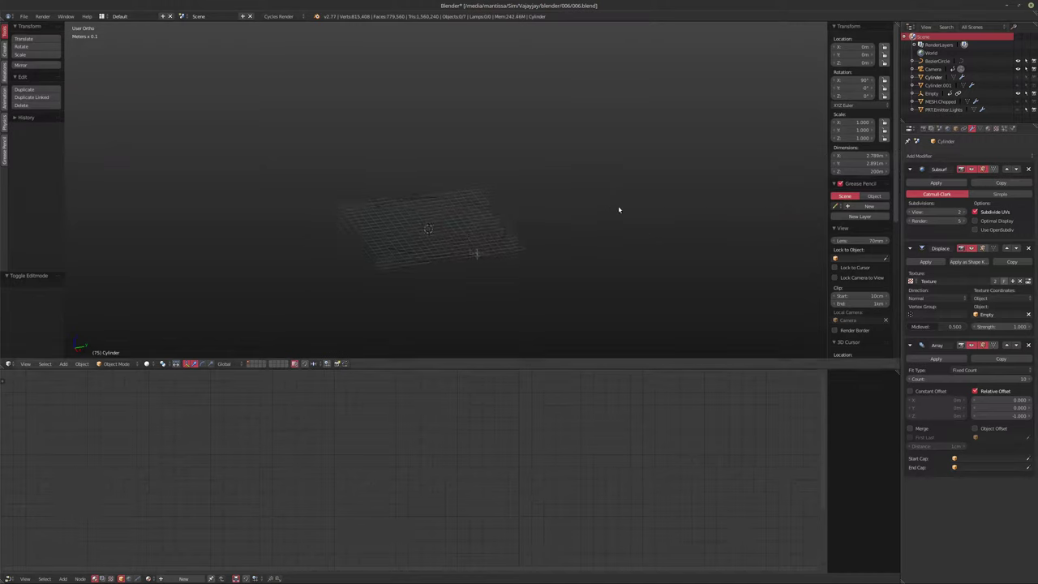
key("KP_5")
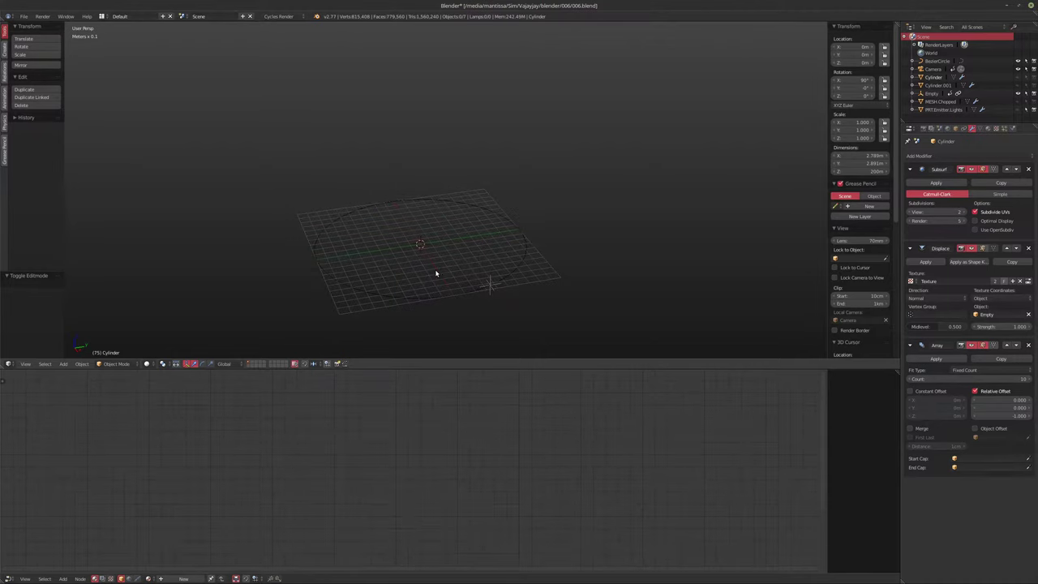
Step: Add a new mesh cylinder at the 3D cursor with a radius of 1 m
key("shift+a")
mouse_move(435, 269)
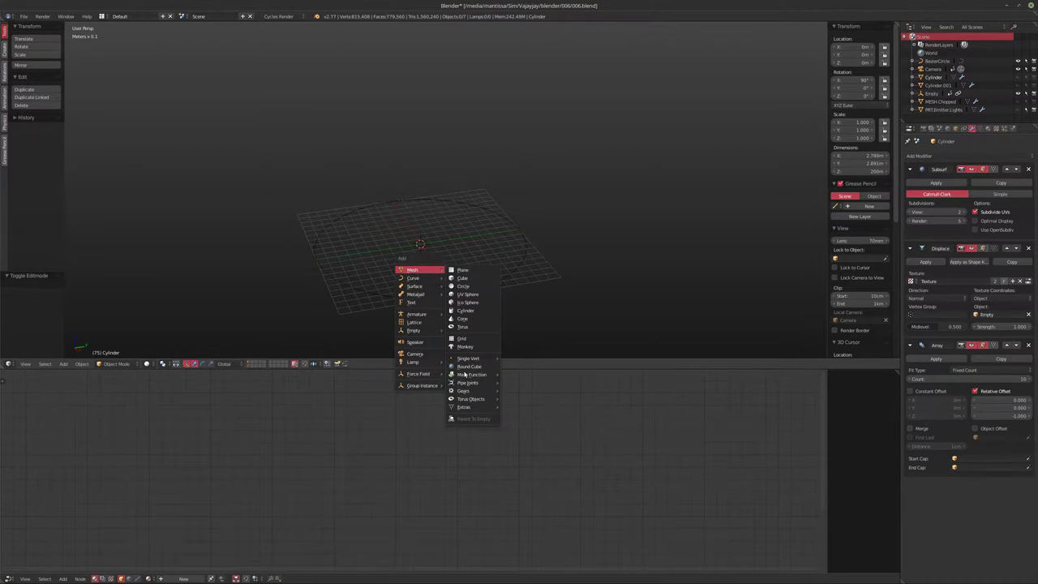
left_click(468, 311)
scroll(451, 251, "down", 2)
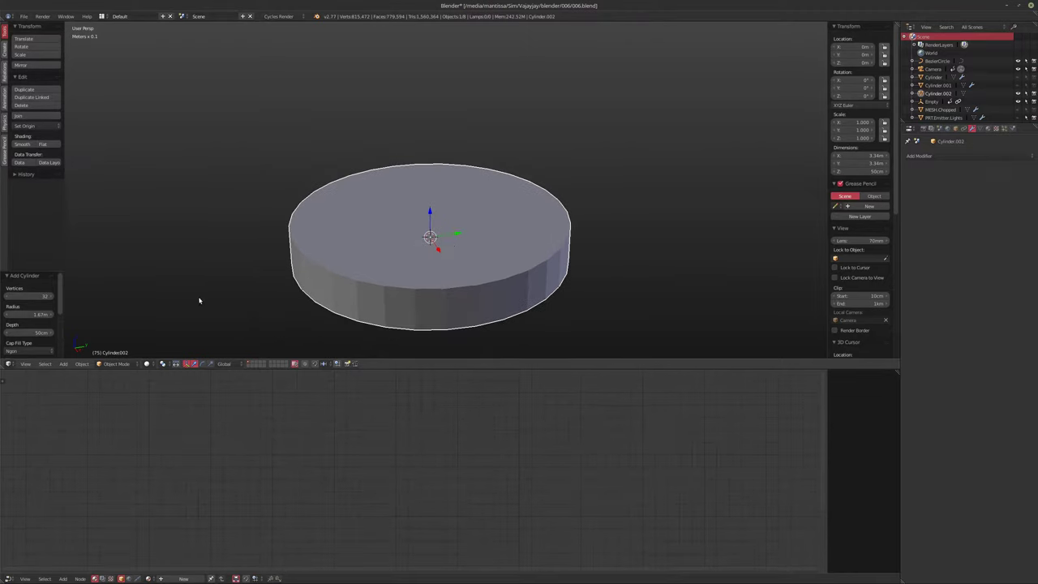
left_click(26, 314)
type("1")
key("Return")
mouse_move(577, 208)
middle_mouse_down("shift")
mouse_move(569, 212)
mouse_move(579, 204)
middle_mouse_up("shift")
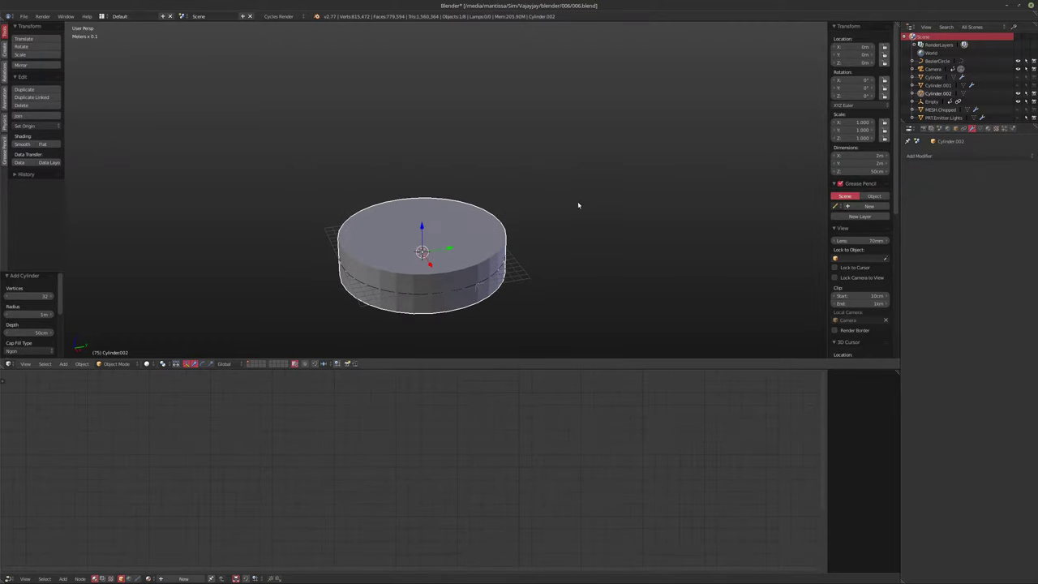
Step: Show the displaced cylinder to compare it with the new cylinder, and hide it again
left_click(1018, 77)
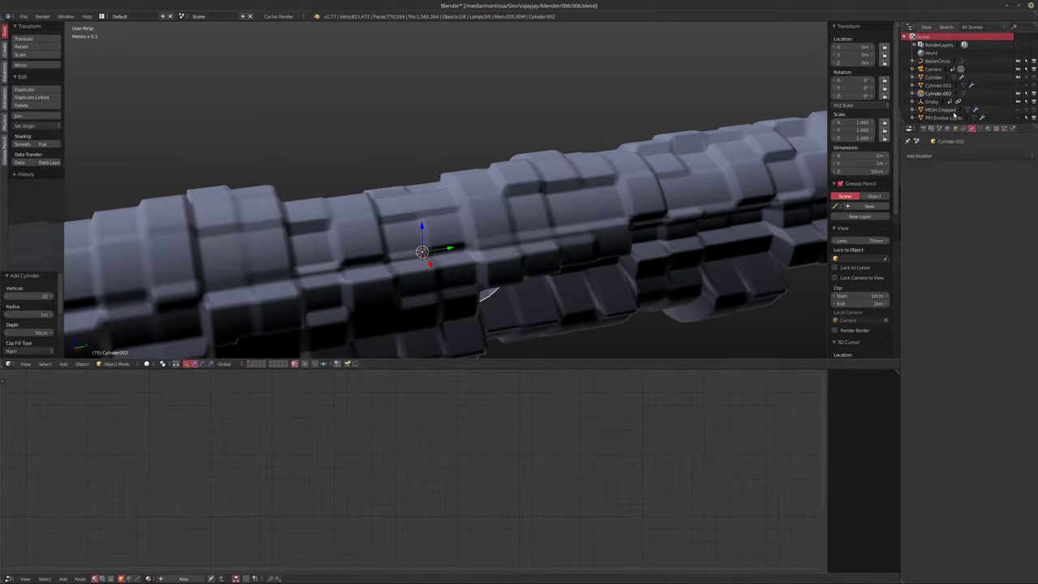
middle_click_drag(526, 220, 718, 130, "shift")
scroll(718, 130, "down", 5)
middle_click_drag(586, 155, 586, 172, "shift")
scroll(587, 172, "up", 1)
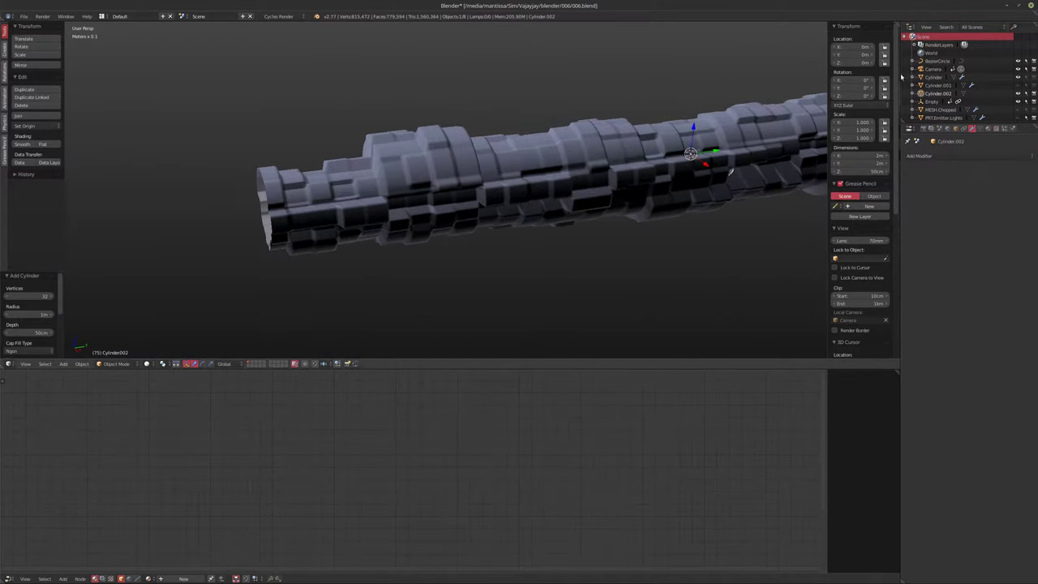
left_click(1018, 77)
middle_click_drag(723, 152, 527, 218, "shift")
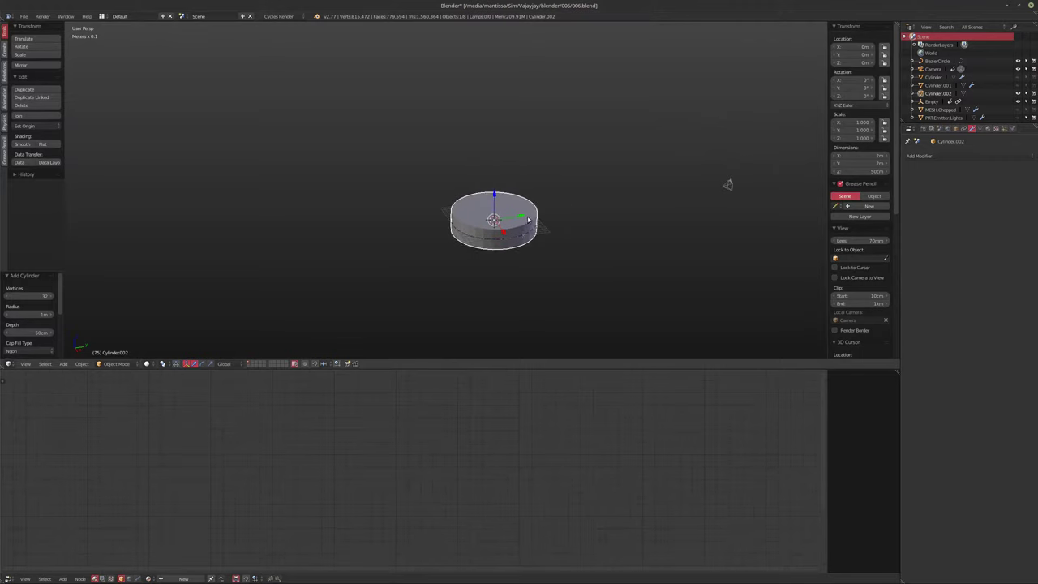
Step: Rotate the new cylinder's mesh 90° about the X axis in Edit Mode
key("r")
right_click(525, 212)
key("Tab")
key("r")
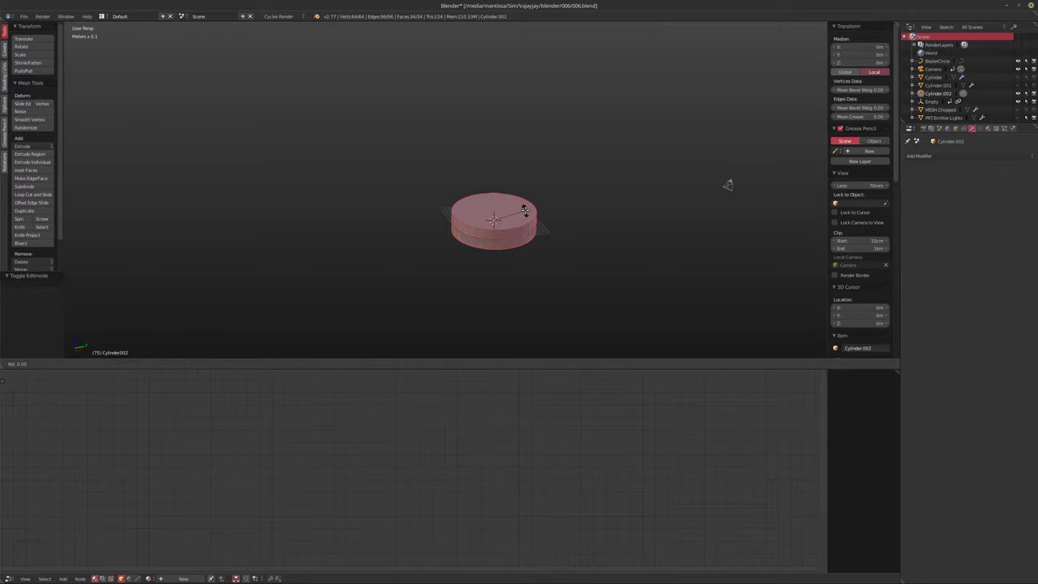
type("y90x")
key("Return")
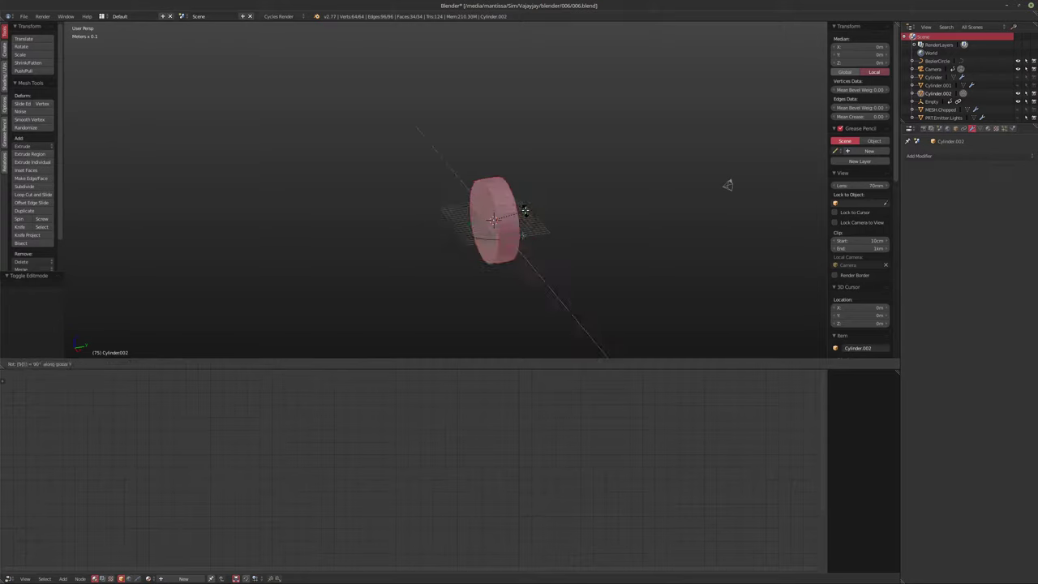
Step: Delete both end cap faces of the new cylinder and return to Object Mode
middle_click_drag(466, 259, 488, 231)
right_click(487, 231)
middle_click_drag(556, 235, 521, 259)
right_click(500, 241, "shift")
key("x")
left_click(503, 266)
key("Tab")
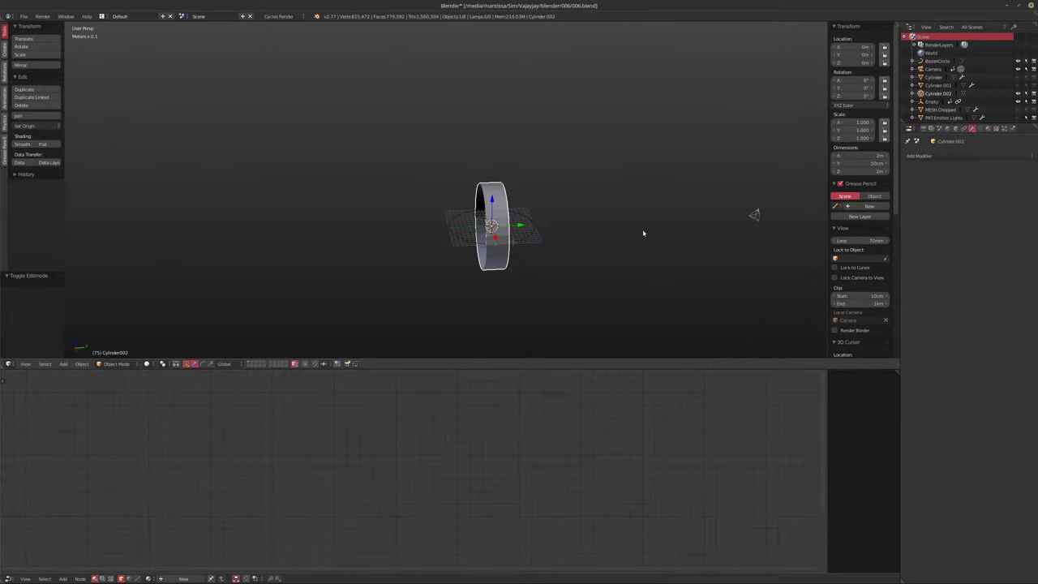
Step: Unhide the displaced cylinder alongside the new open ring
key("KP_Divide")
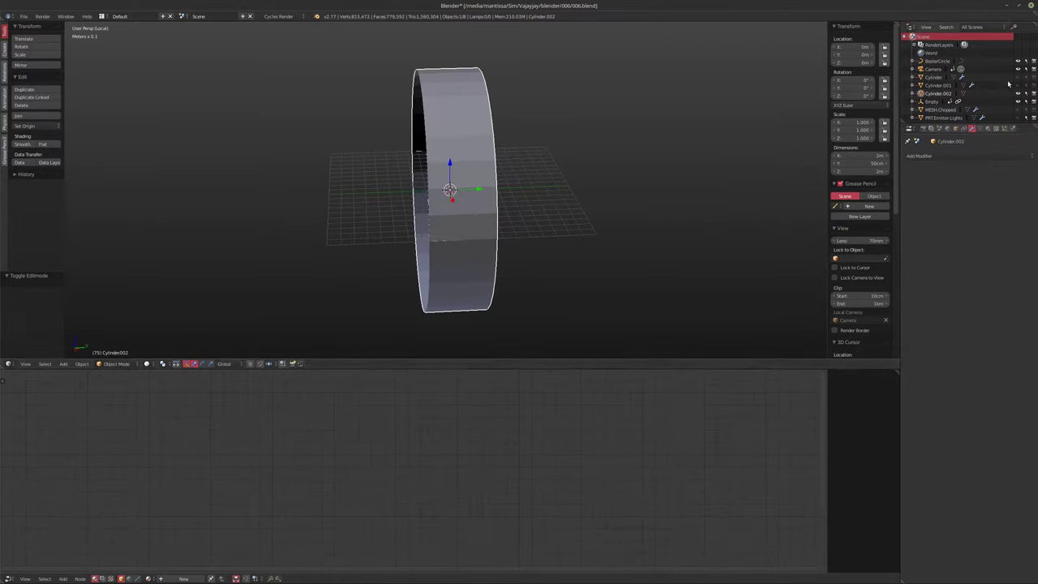
key("KP_Divide")
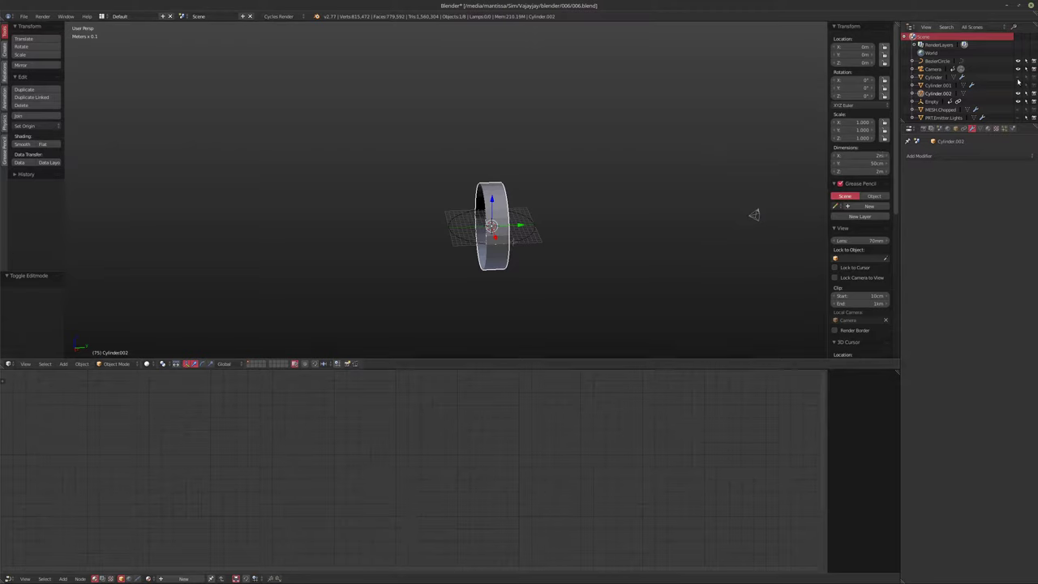
left_click(1018, 78)
middle_click_drag(570, 209, 661, 162, "shift")
scroll(661, 162, "down", 2)
middle_click_drag(584, 217, 577, 256, "shift")
scroll(672, 222, "up", 1)
middle_click_drag(672, 221, 588, 245)
Step: Scale the whole open ring's mesh by about 40.2 along the Y axis to stretch it into a tube
key("Tab")
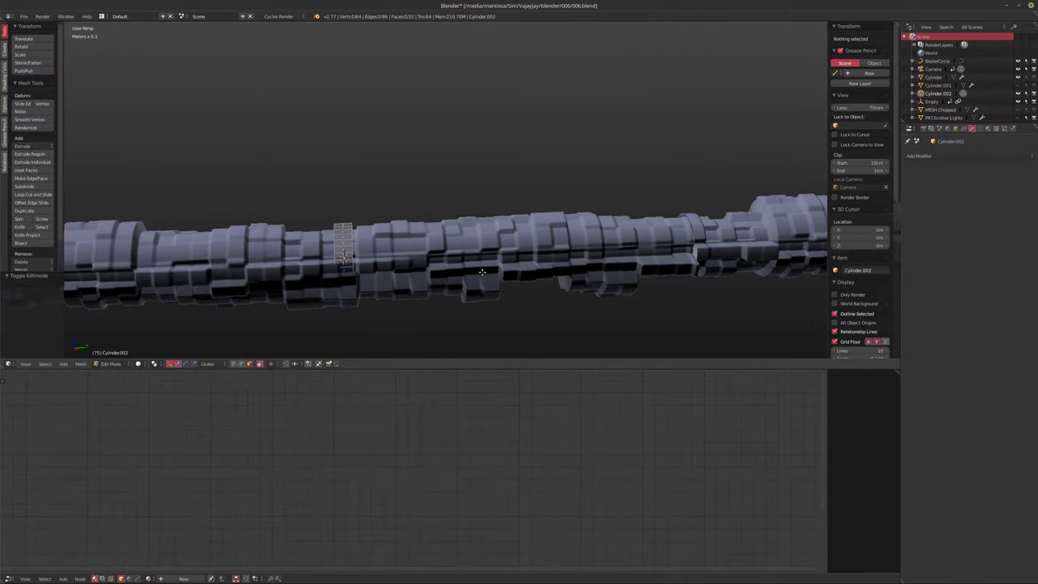
key("a")
key("s")
key("Escape")
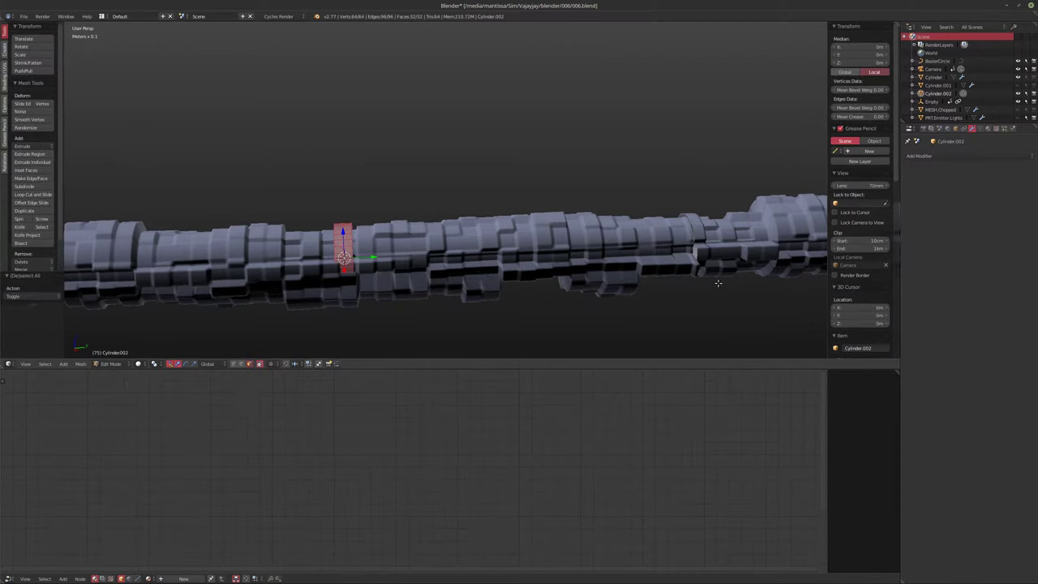
key("a")
key("a")
key("s")
key("z")
key("2")
key("y")
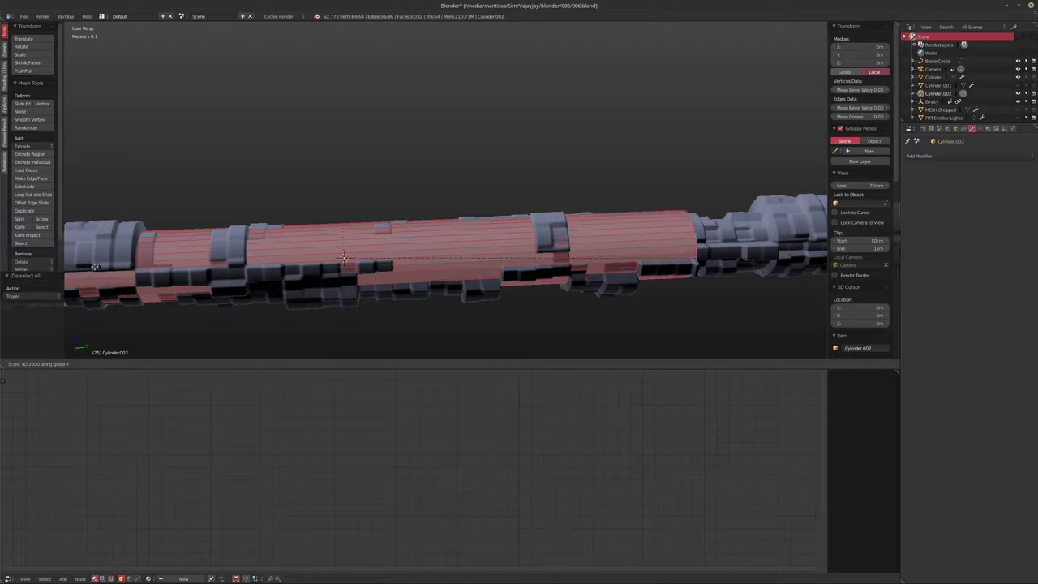
left_click(95, 267)
Step: In edge select mode, select the edge loop at the tube's positive Y end and set its median Y to 10 m
middle_click_drag(813, 235, 420, 224, "shift")
scroll(419, 224, "up", 2)
scroll(202, 253, "up", 3)
middle_click_drag(217, 243, 392, 209, "shift")
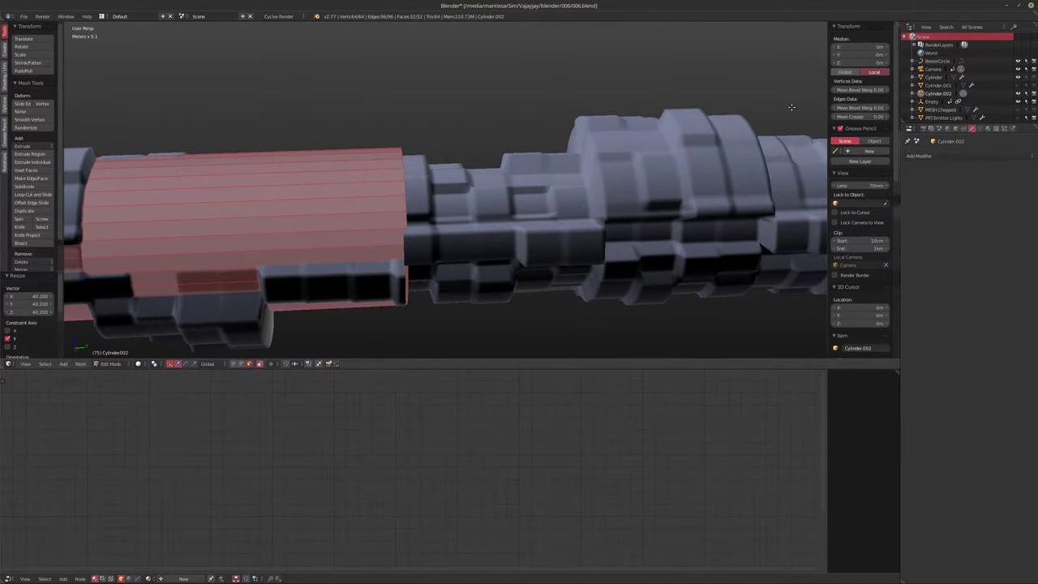
key("s")
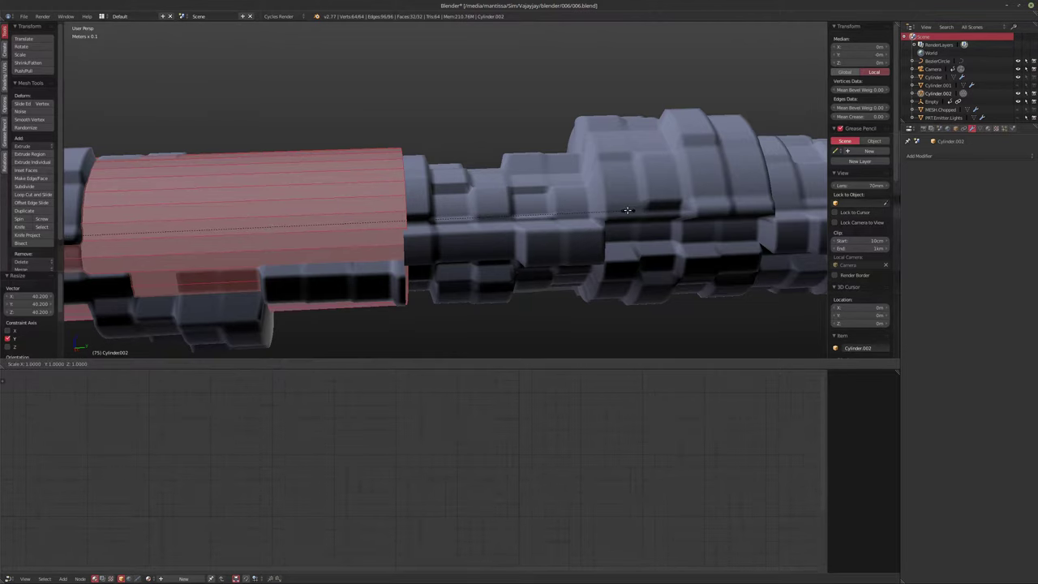
right_click(616, 213)
middle_click_drag(389, 301, 378, 273)
scroll(378, 274, "up", 1)
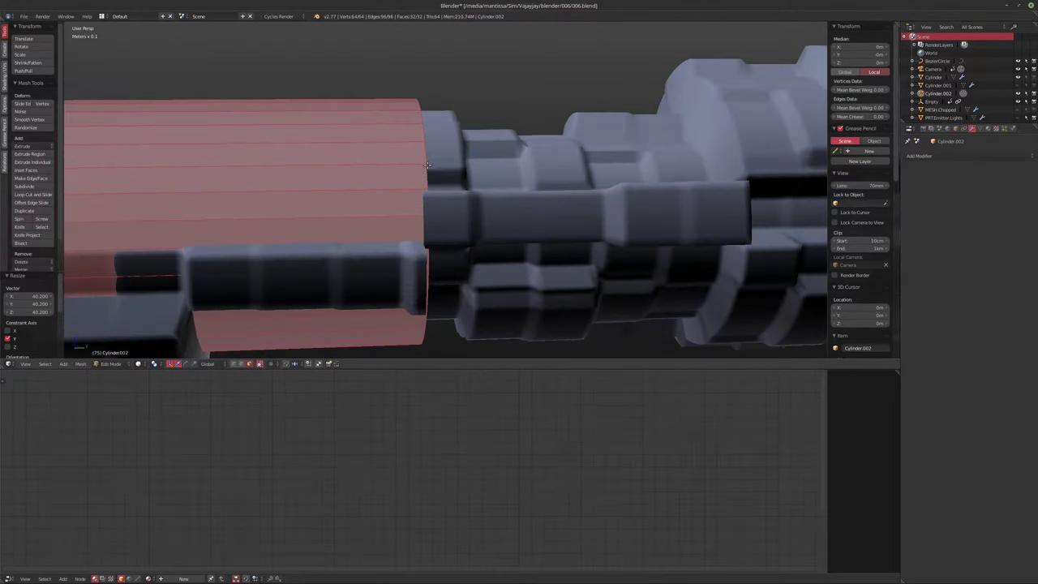
key("ctrl+Tab")
left_click(427, 157)
right_click(426, 161, "alt")
middle_click_drag(426, 160, 415, 161)
left_click(862, 55)
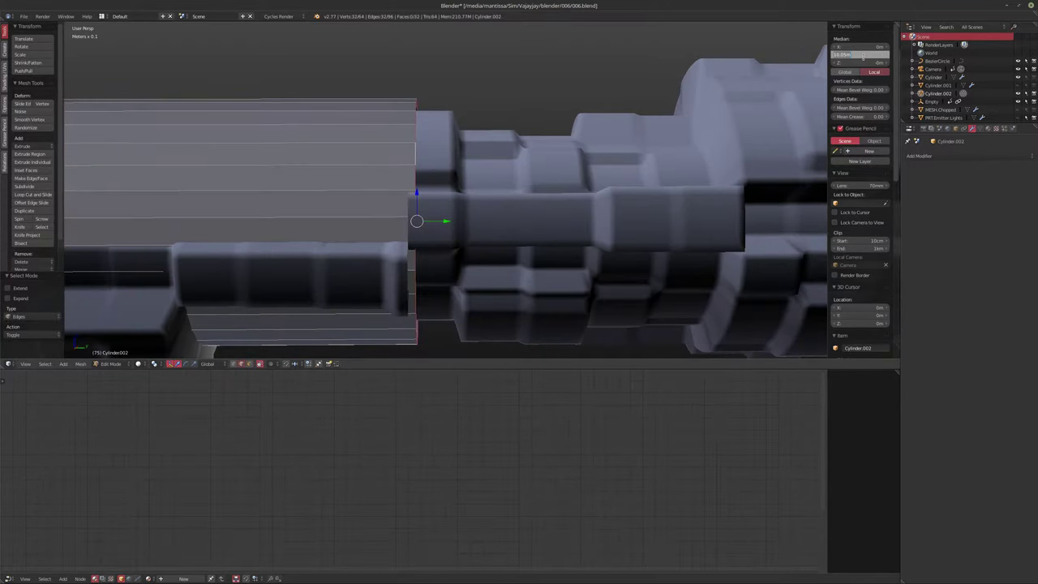
type("10")
key("Return")
Step: Select the edge loop at the tube's negative Y end
middle_click_drag(85, 197, 325, 204, "shift")
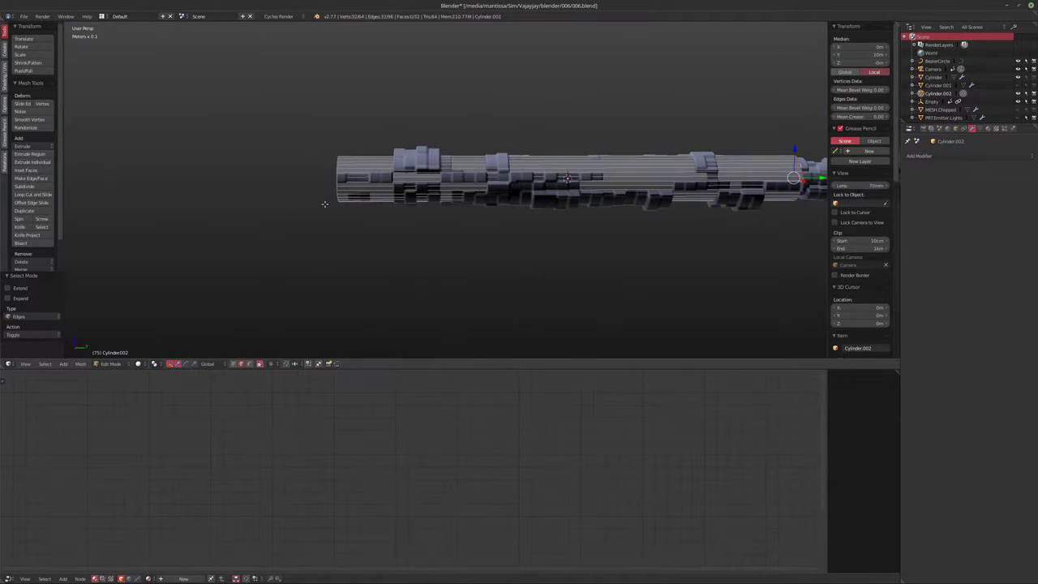
scroll(324, 203, "up", 4)
middle_click_drag(378, 139, 377, 149, "shift")
right_click(376, 147, "alt")
middle_click_drag(409, 182, 434, 241, "shift")
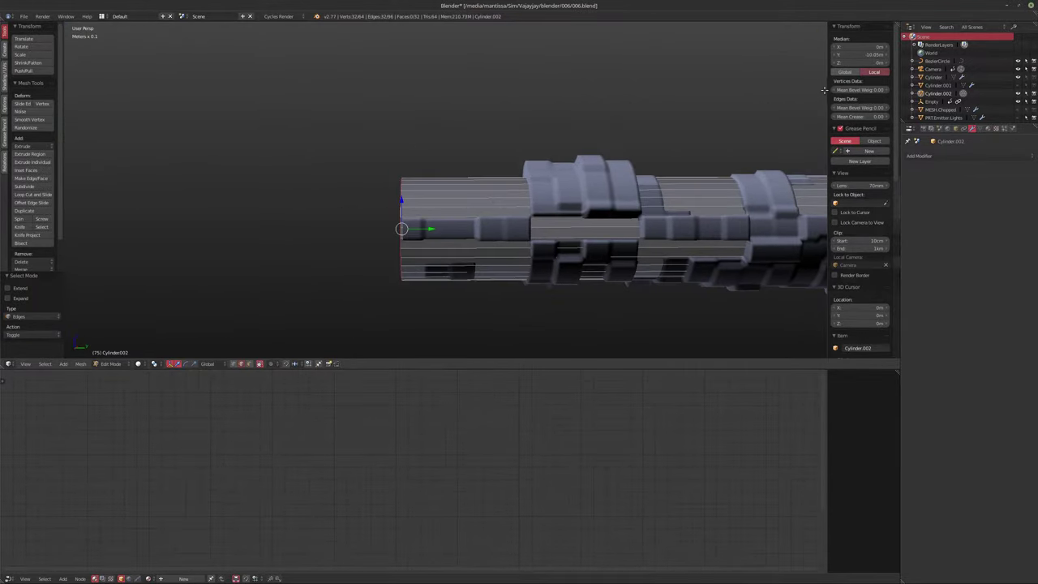
left_click(847, 56)
type("-10")
key("Return")
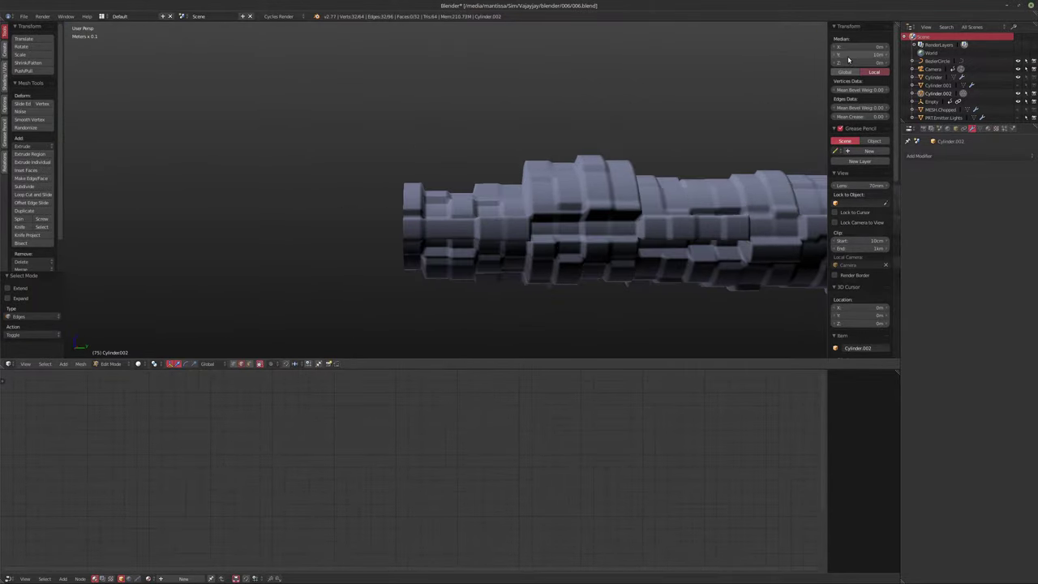
key("ctrl+z")
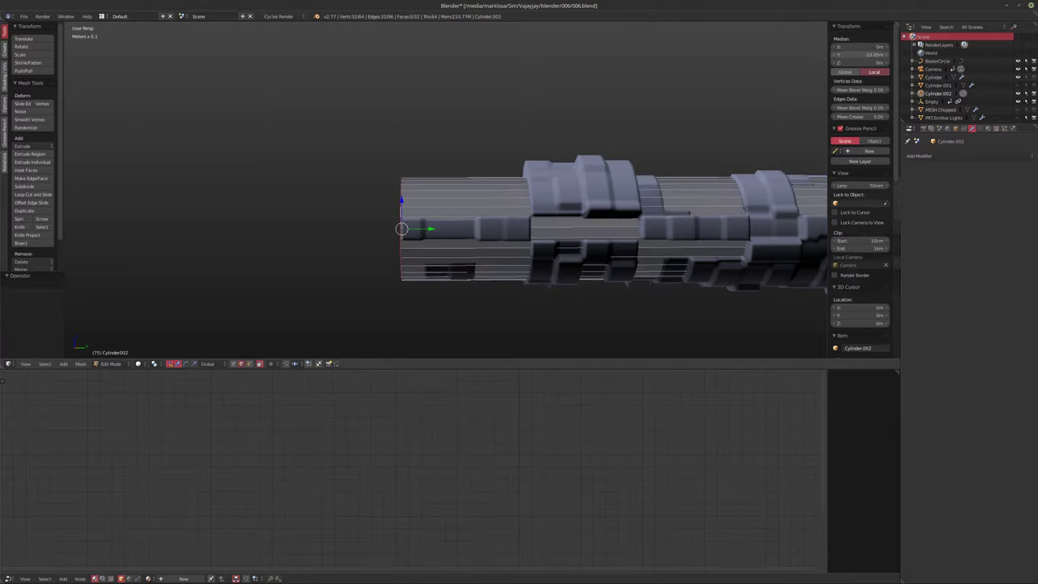
Step: Set the selected end loop's median Y to -10 m
left_click(835, 54)
left_click(854, 55)
type("-10")
key("Return")
Step: Add 99 evenly spaced loop cuts along the tube's length without sliding them
middle_click_drag(593, 226, 431, 234, "shift")
key("ctrl+r")
type("99")
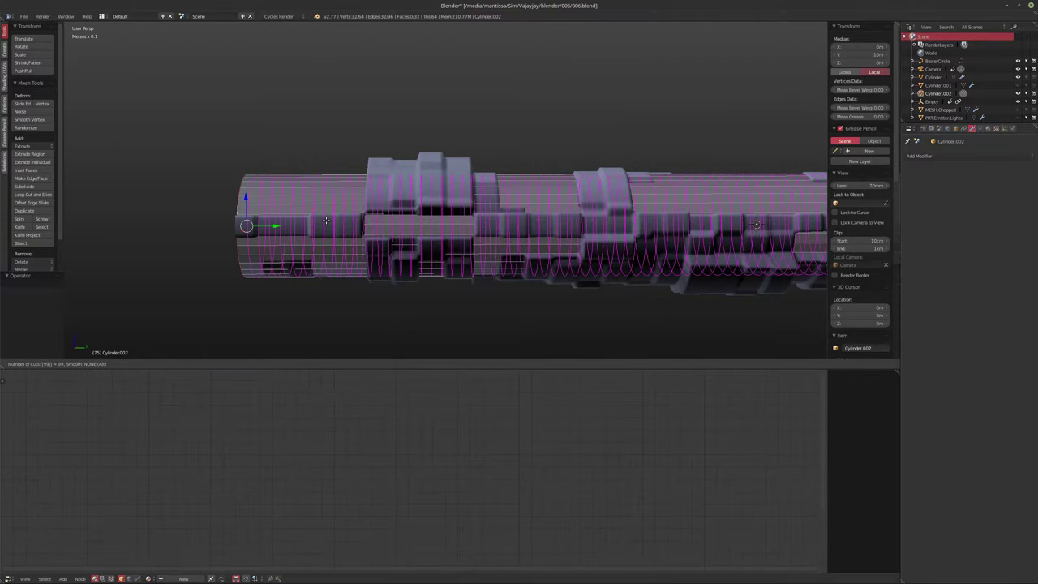
key("Return")
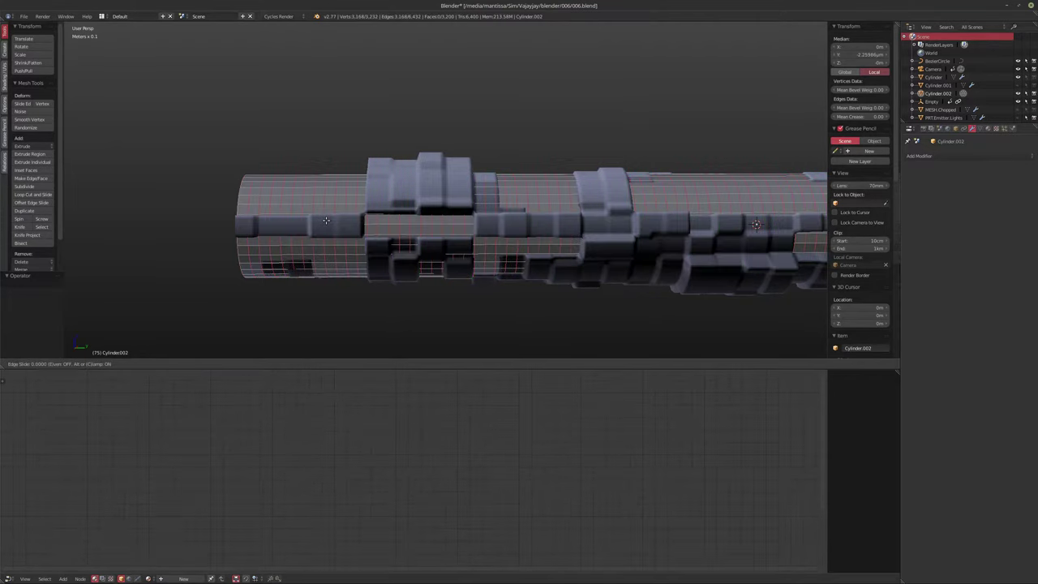
middle_click_drag(378, 263, 401, 265, "shift")
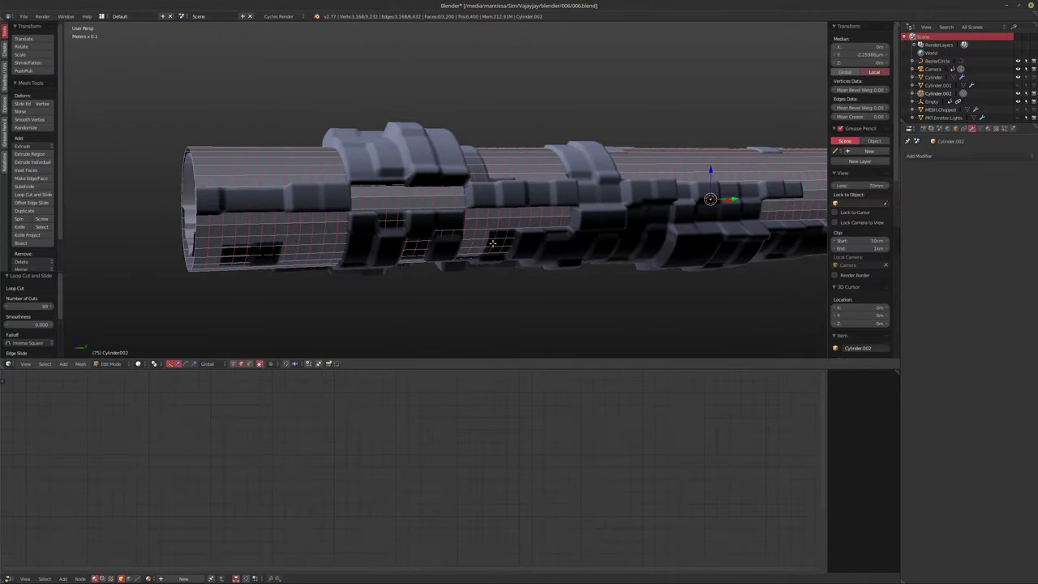
middle_click_drag(492, 245, 454, 262, "shift")
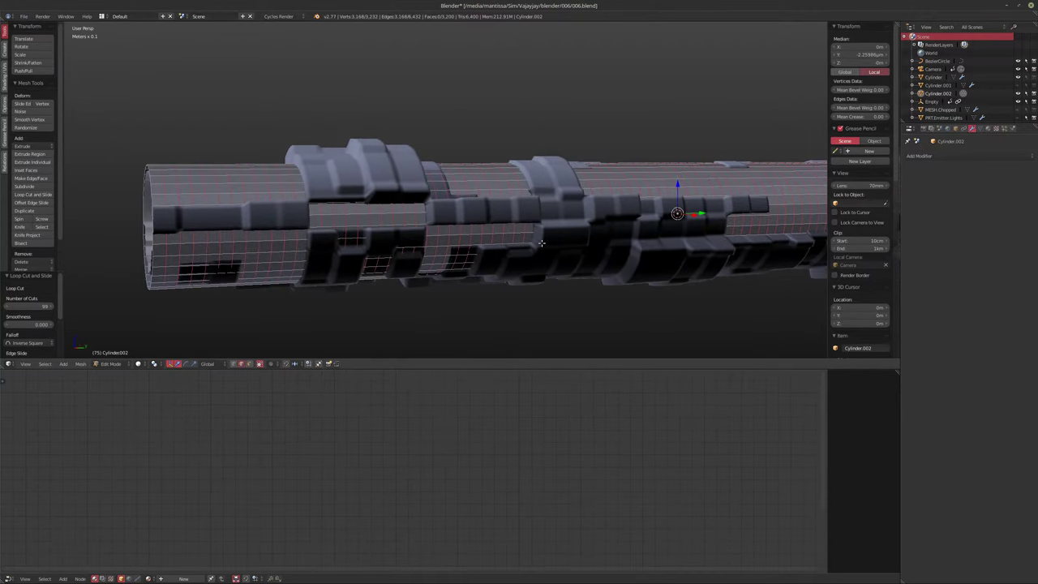
Step: Unhide the MESH.Chopped object, select it and delete it from the scene
left_click(938, 110)
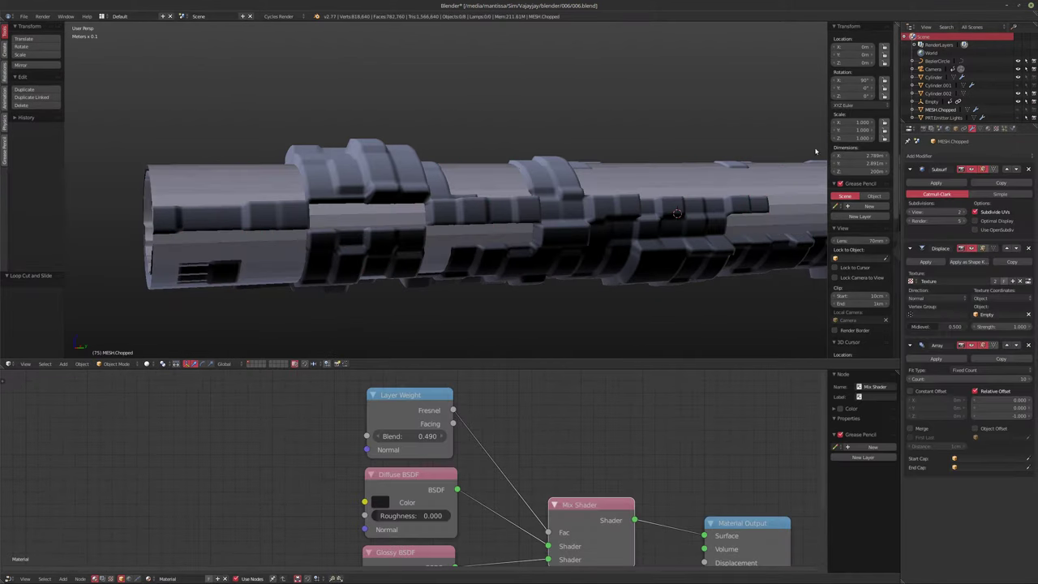
left_click(1018, 111)
left_click(1032, 110)
left_click(945, 110)
middle_click_drag(597, 165, 582, 164, "shift")
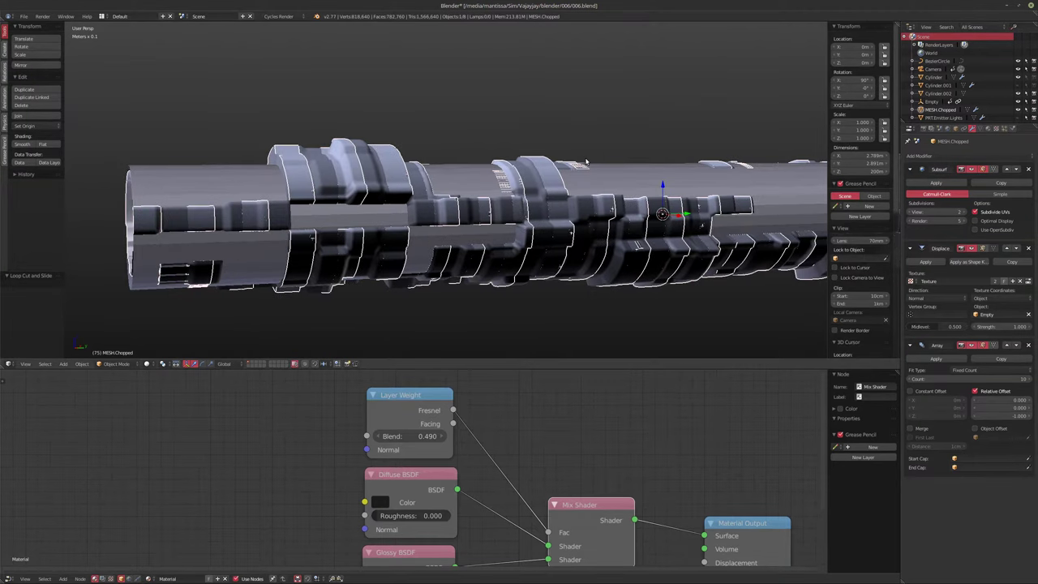
key("Delete")
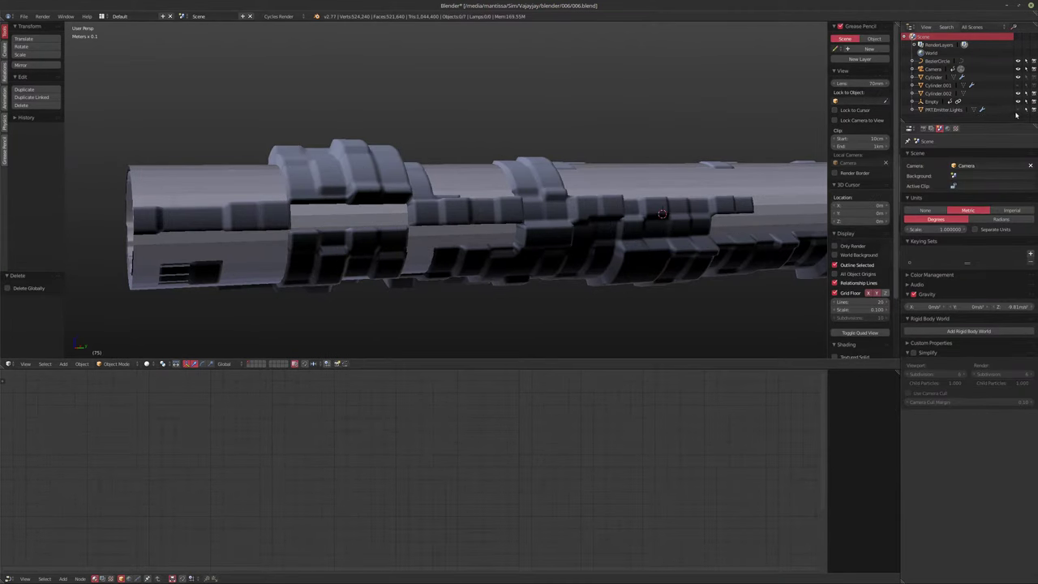
Step: Temporarily show the PRT.Emitter.Lights and Cylinder.001 ring arrays to inspect them, hiding each one again
left_click(1016, 110)
left_click(942, 110)
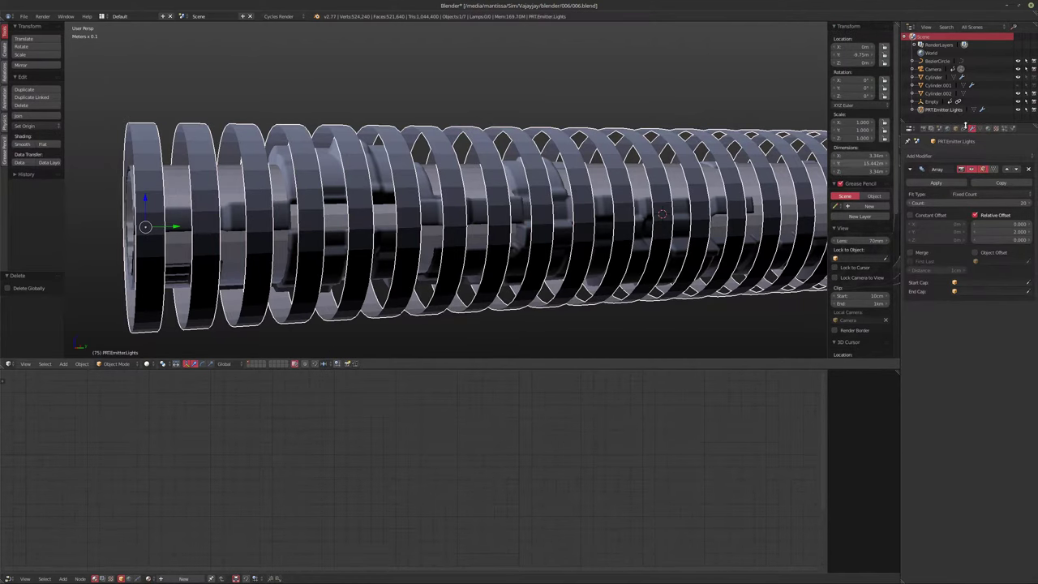
left_click(1017, 110)
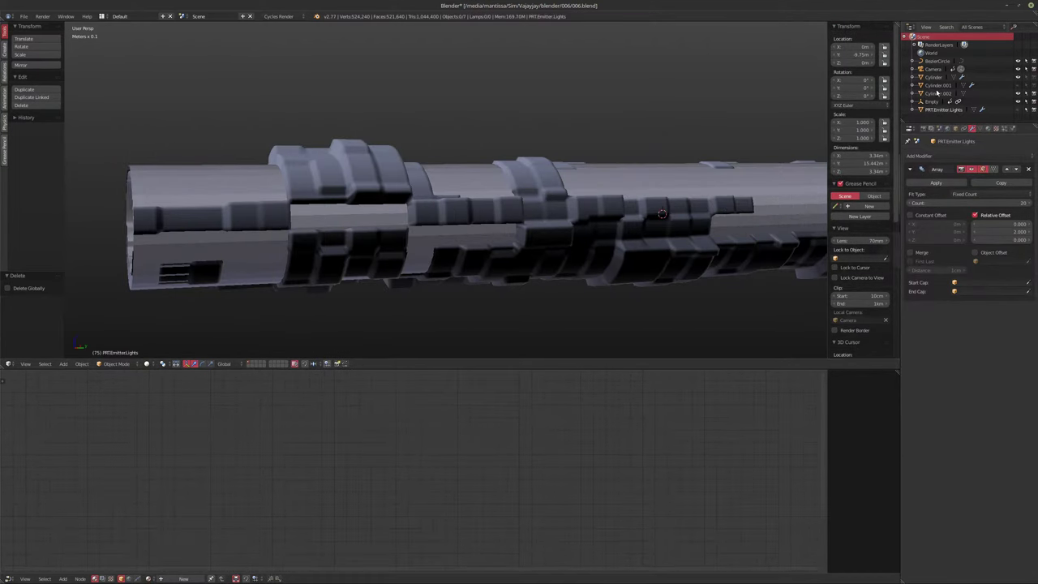
left_click(937, 94)
key("KP_Decimal")
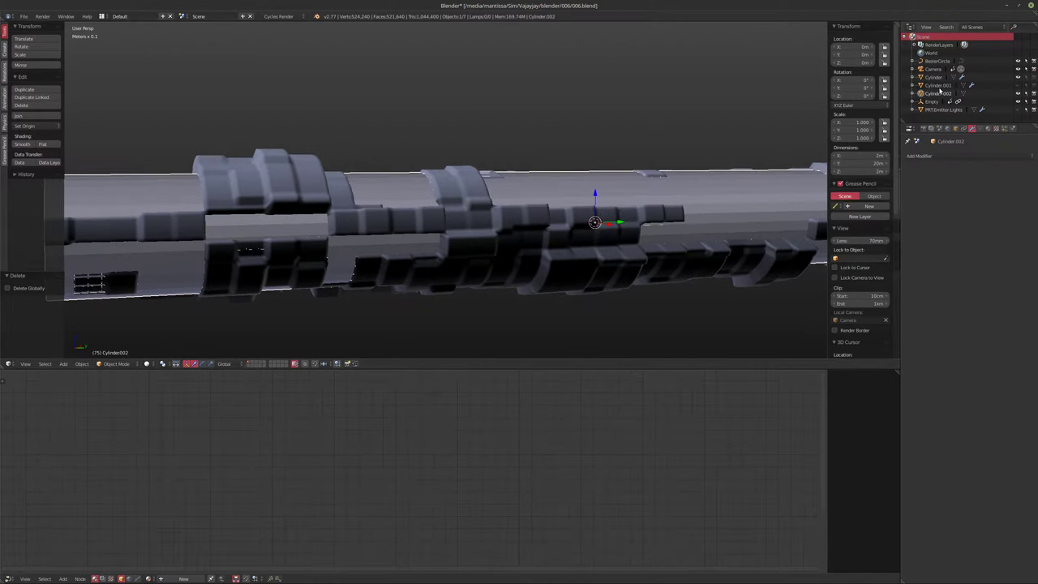
left_click(938, 86)
left_click(1017, 85)
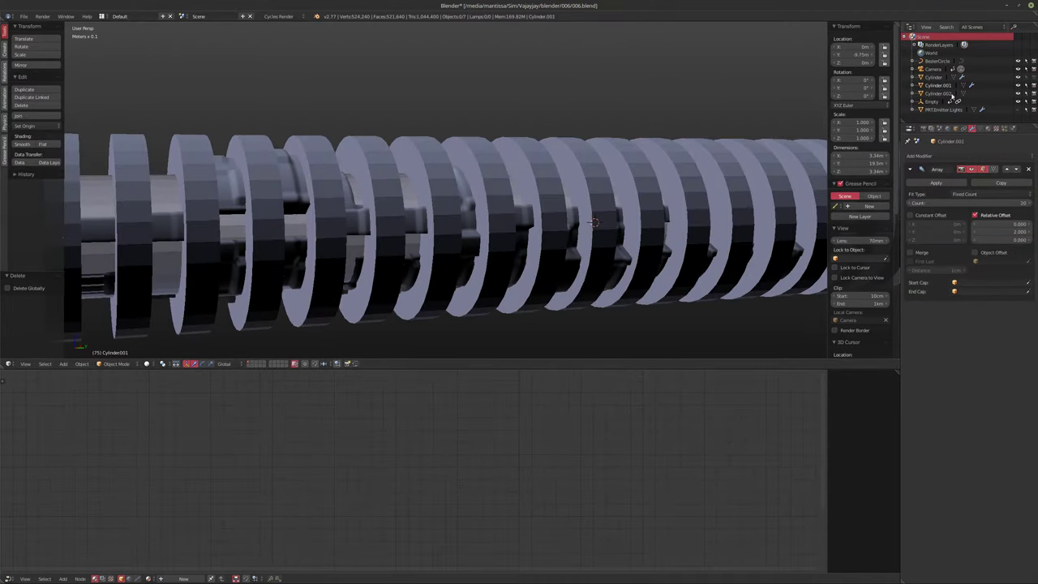
left_click(941, 87)
middle_click_drag(675, 141, 655, 146, "shift")
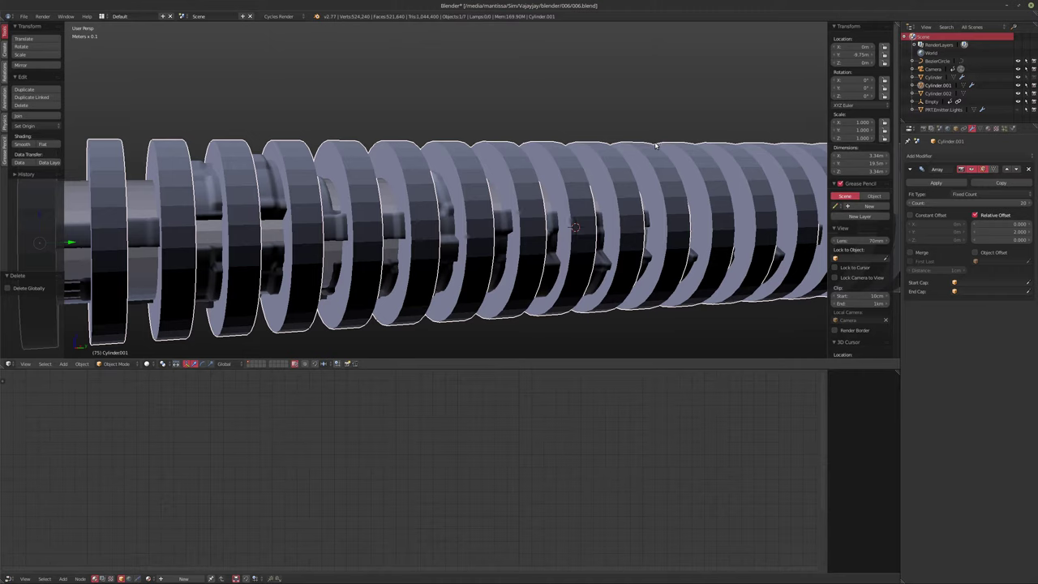
left_click(1017, 85)
Step: Open the Cylinder.002 tube for mesh editing in face select mode and hide the displaced Cylinder object
middle_click_drag(348, 240, 405, 207, "shift")
scroll(461, 199, "down", 2)
scroll(316, 208, "up", 1)
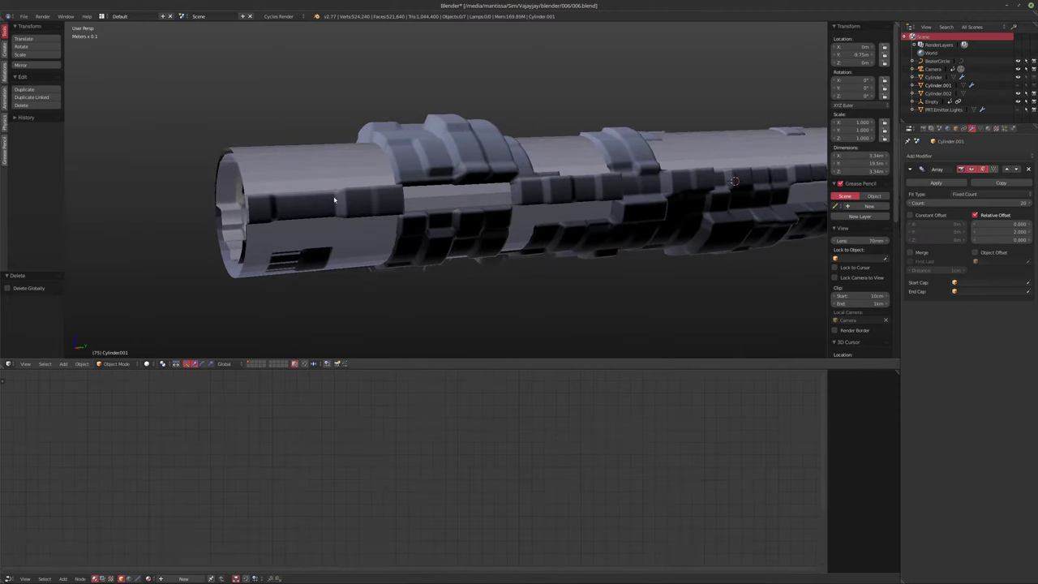
right_click(283, 186)
key("Tab")
scroll(305, 224, "up", 1, "shift")
key("ctrl+Tab")
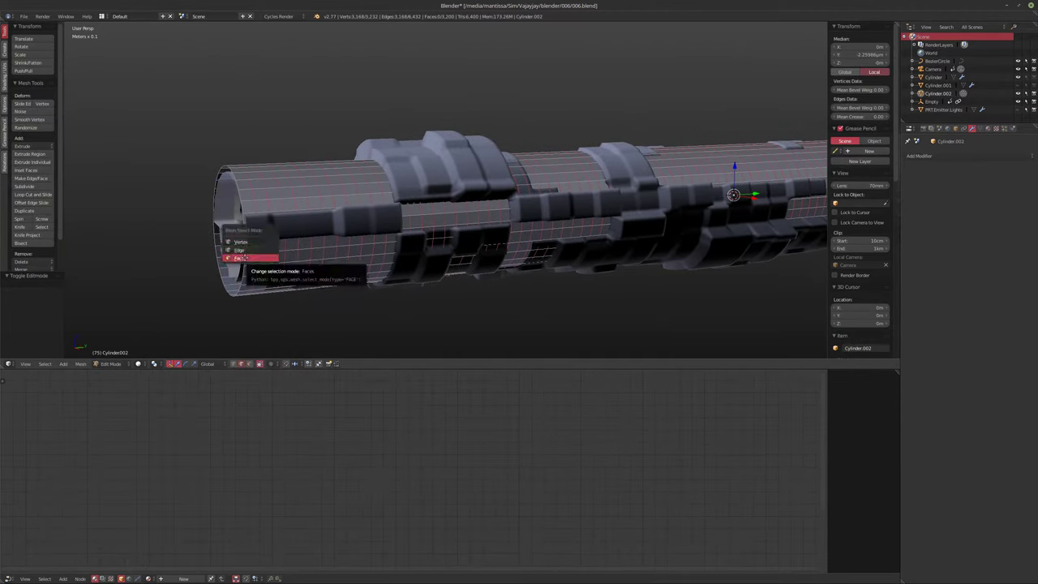
left_click(243, 257)
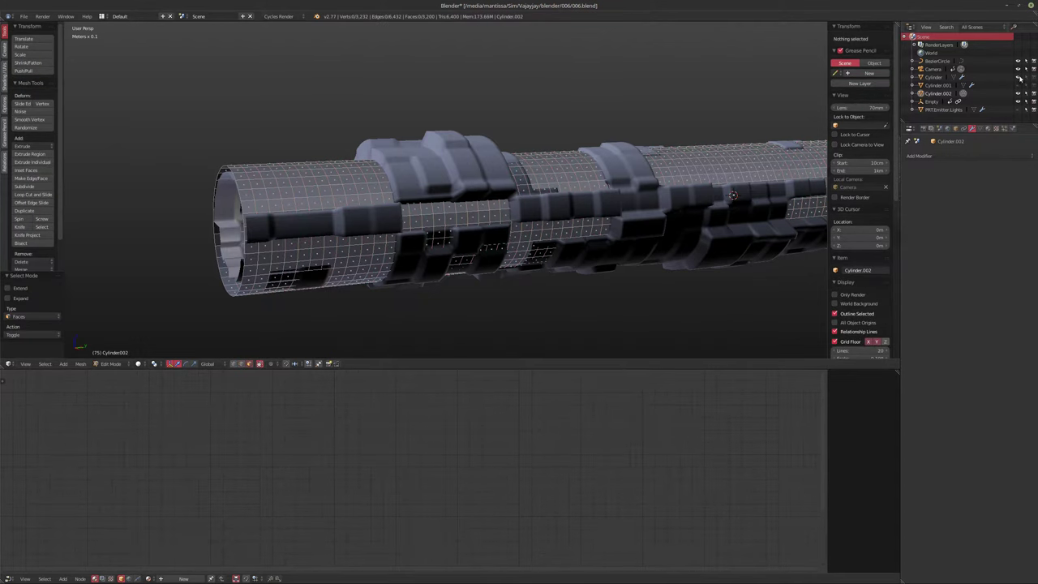
left_click(1018, 77)
Step: Starting near the tube's negative Y end, select nine bands of two adjacent face loops each, skipping two loops between bands
middle_click_drag(282, 253, 277, 234, "shift")
left_click(272, 229, "alt")
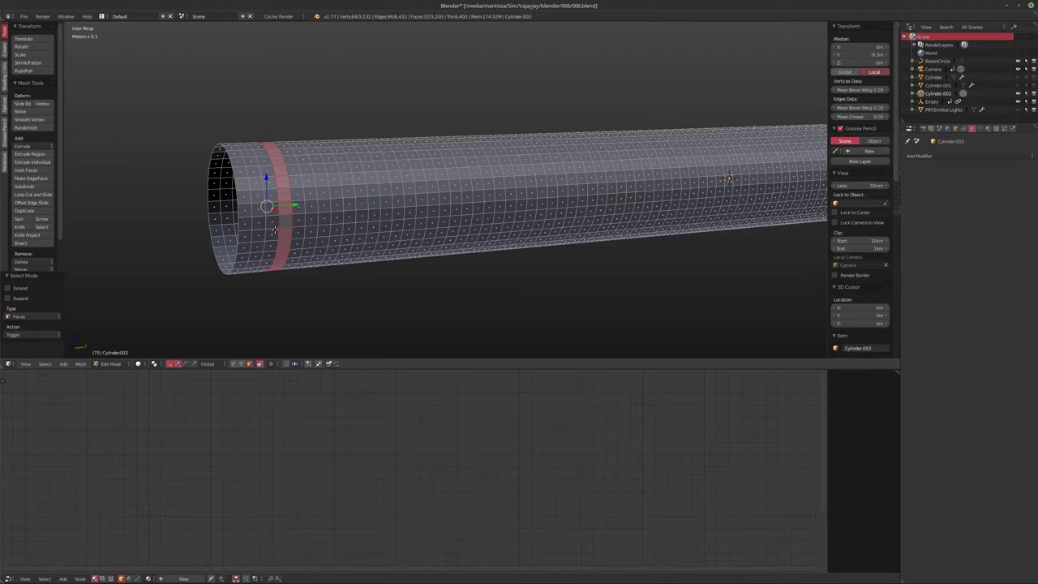
right_click(274, 231, "alt+shift")
key("a")
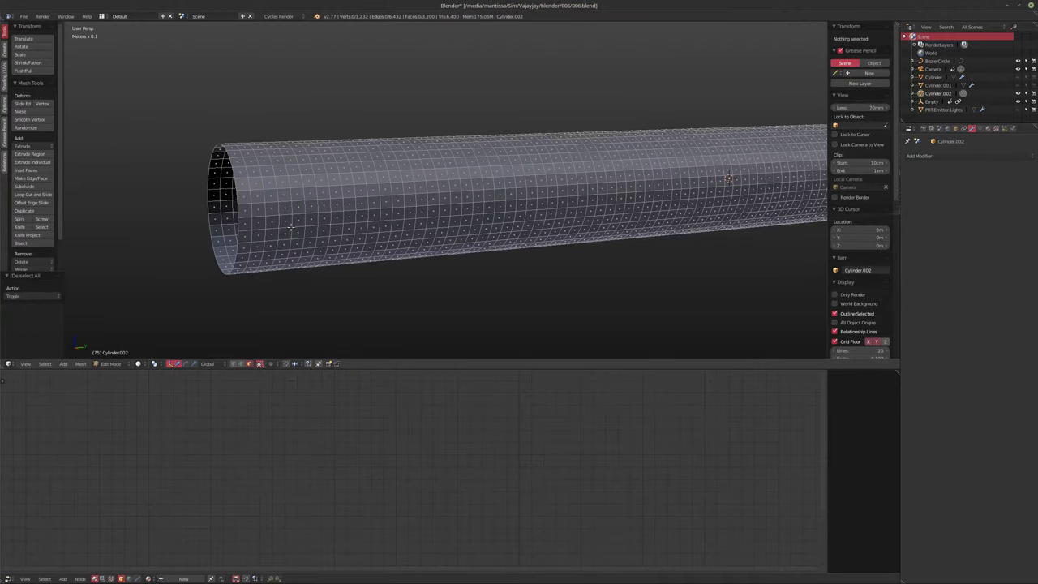
key("ctrl+z")
left_click(328, 225, "alt+shift")
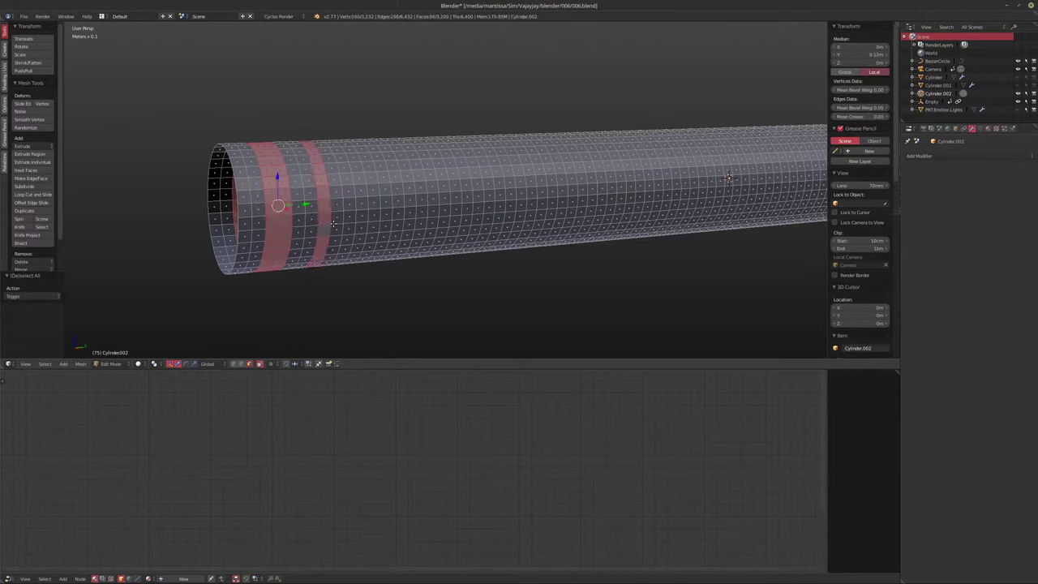
left_click(368, 223, "alt+shift")
middle_click_drag(369, 223, 288, 256)
left_click(284, 243, "alt+shift")
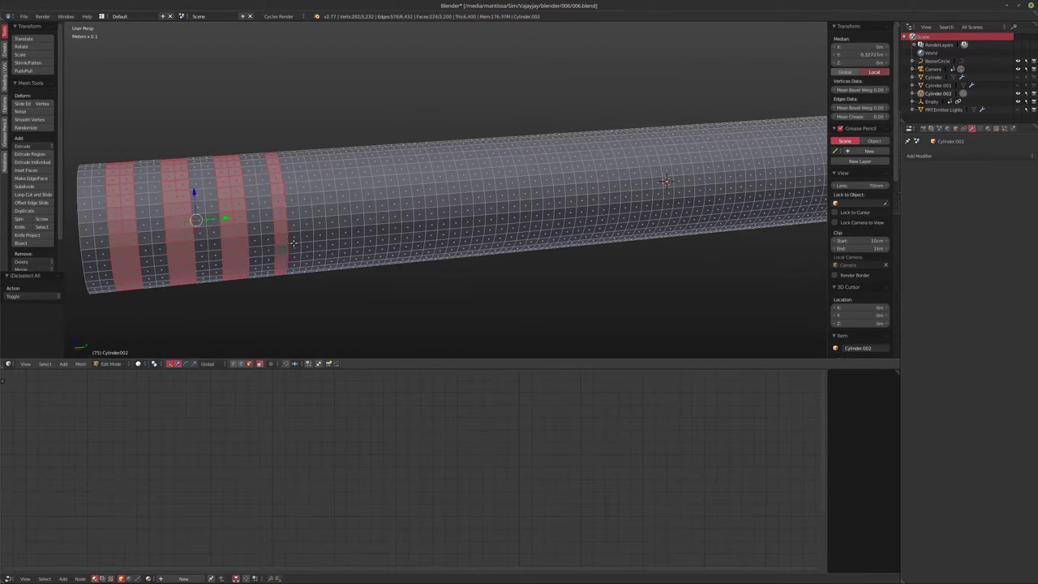
left_click(336, 242, "alt+shift")
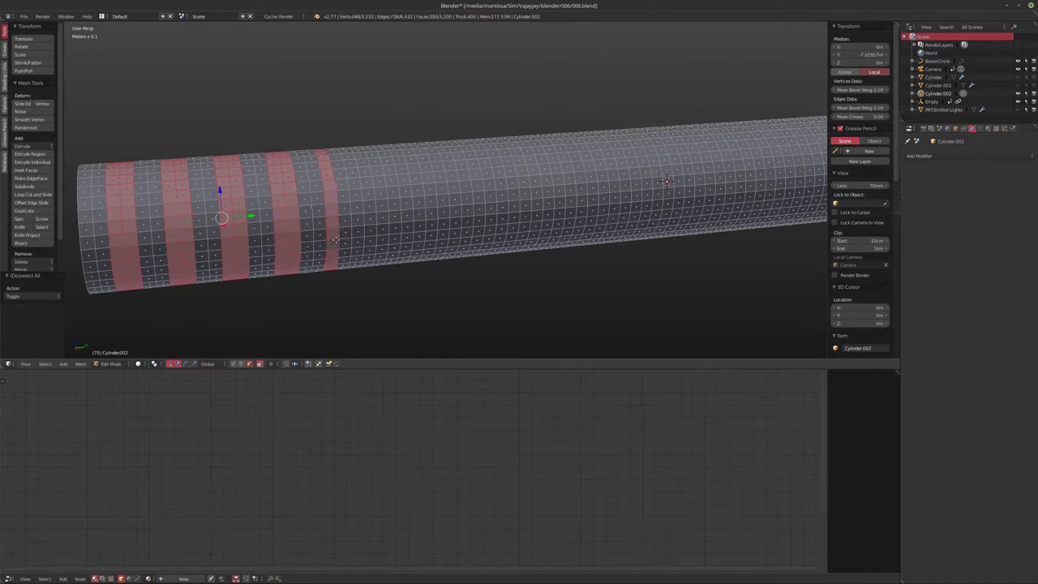
left_click(389, 235, "alt+shift")
left_click(438, 231, "alt+shift")
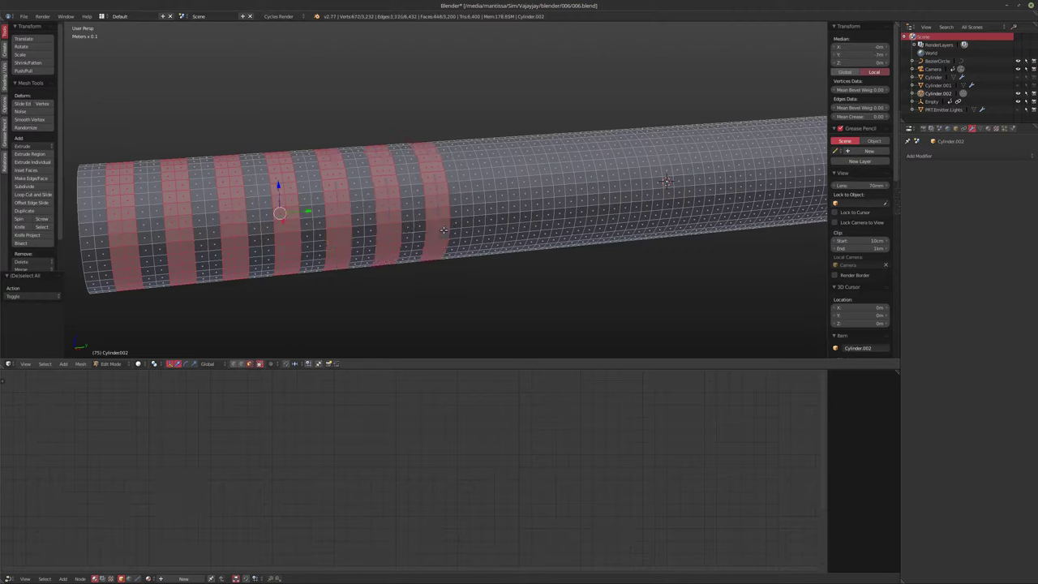
left_click(486, 225, "alt+shift")
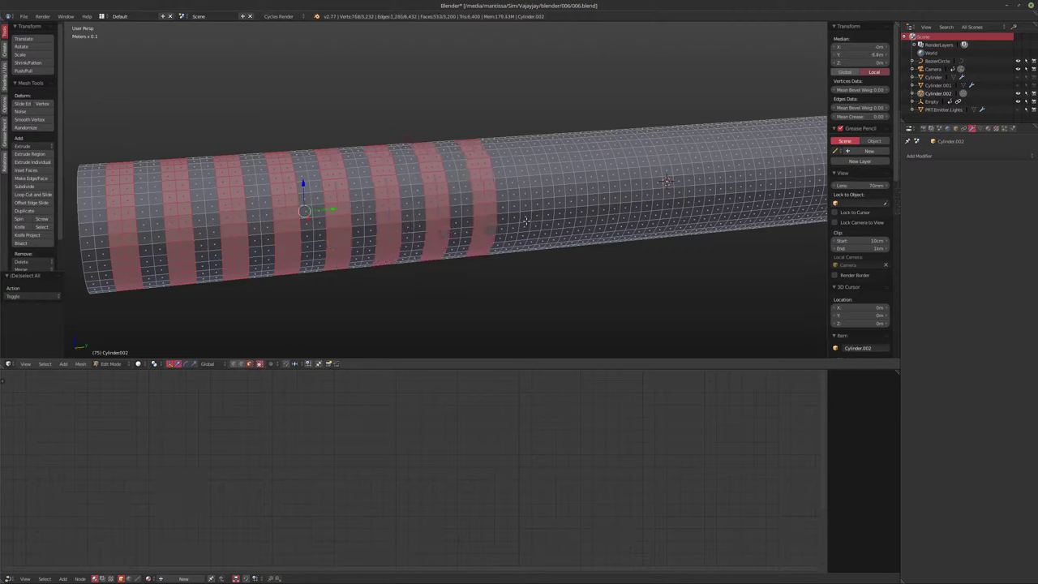
left_click(526, 221, "alt+shift")
Step: Extend the selection past the tube's middle with five more two-loop bands, keeping two-loop gaps and leaving out any lengthwise loop
middle_click_drag(525, 220, 332, 280, "shift")
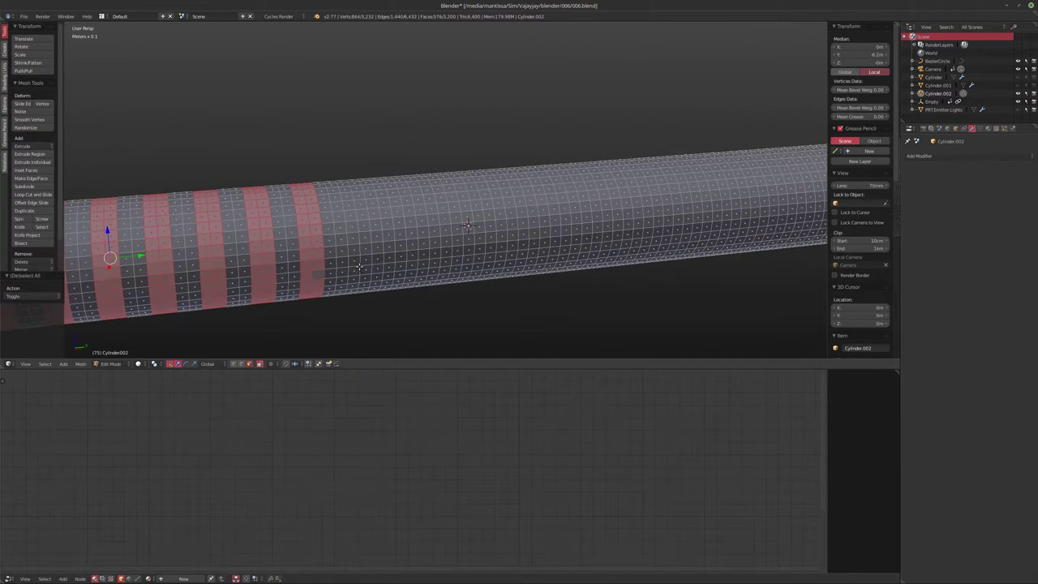
left_click(359, 266, "alt+shift")
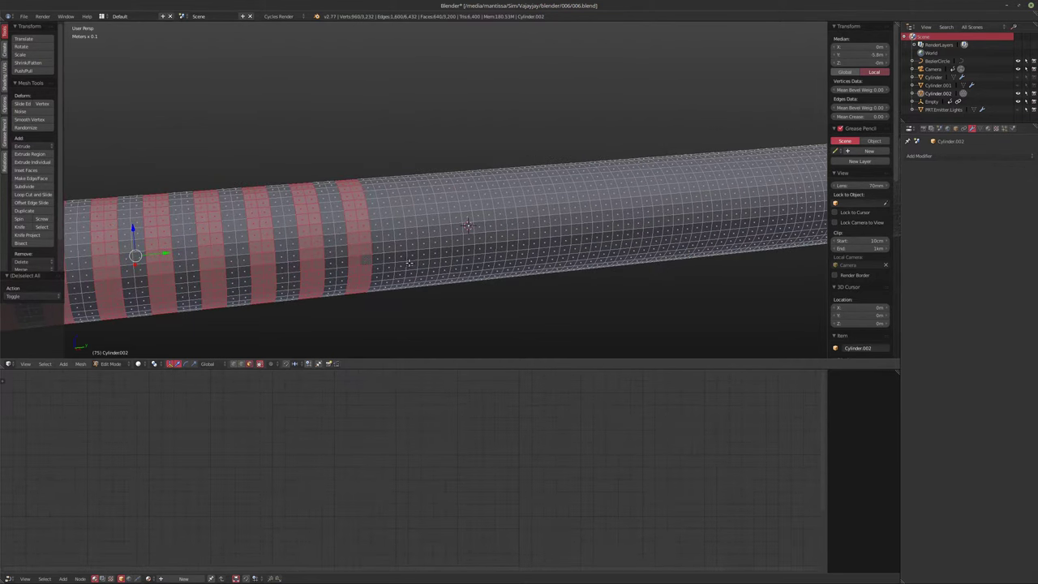
left_click(403, 261, "alt+shift")
left_click(442, 257, "alt+shift")
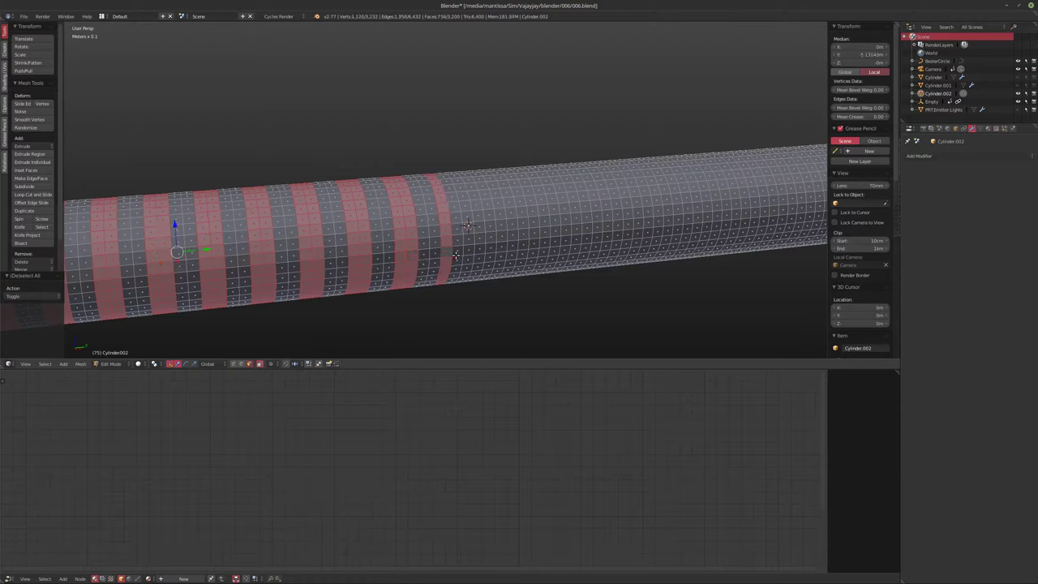
left_click(458, 254, "alt+shift")
left_click(492, 249, "alt+shift")
left_click(514, 252, "alt+shift")
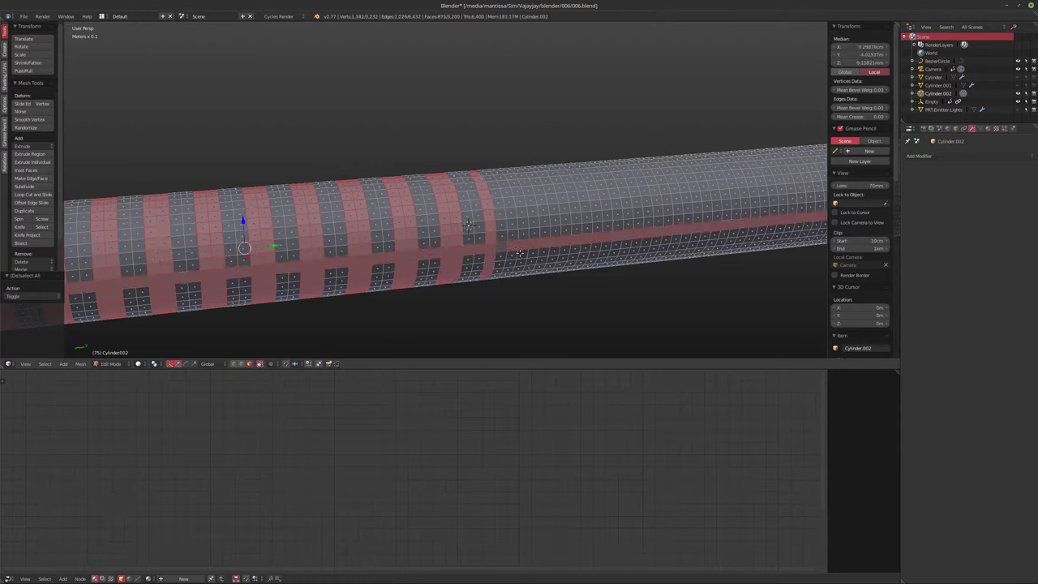
left_click(519, 253, "alt+shift")
left_click(521, 253, "alt+shift")
left_click(531, 247, "alt+shift")
left_click(542, 247, "alt+shift")
middle_click_drag(542, 247, 503, 253)
Step: Add the remaining eleven two-loop bands up to the tube's positive Y end, keeping the same two-loop spacing
middle_click_drag(503, 253, 337, 242, "shift")
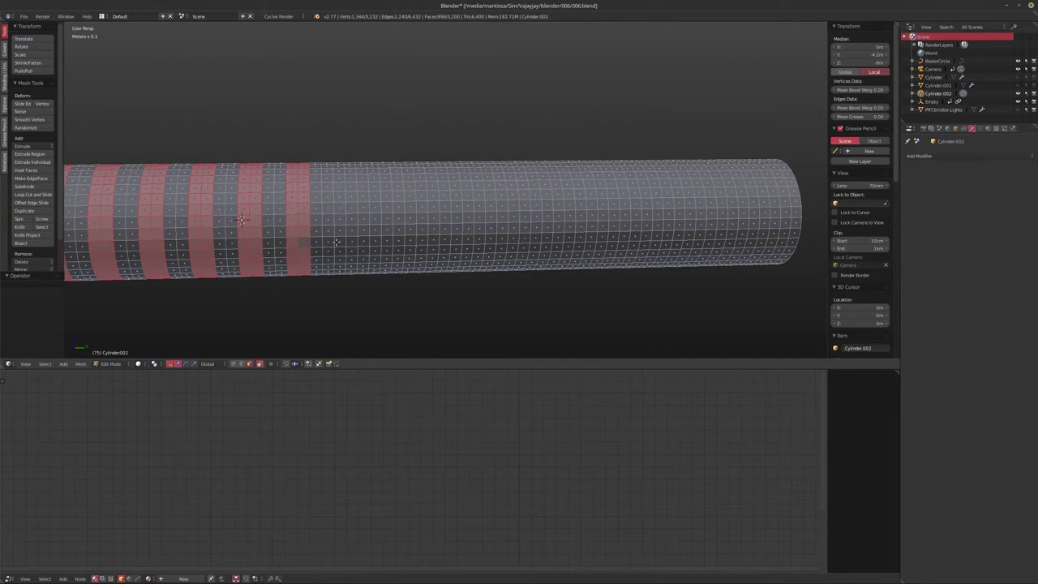
left_click(336, 239, "alt+shift")
left_click(345, 237, "alt+shift")
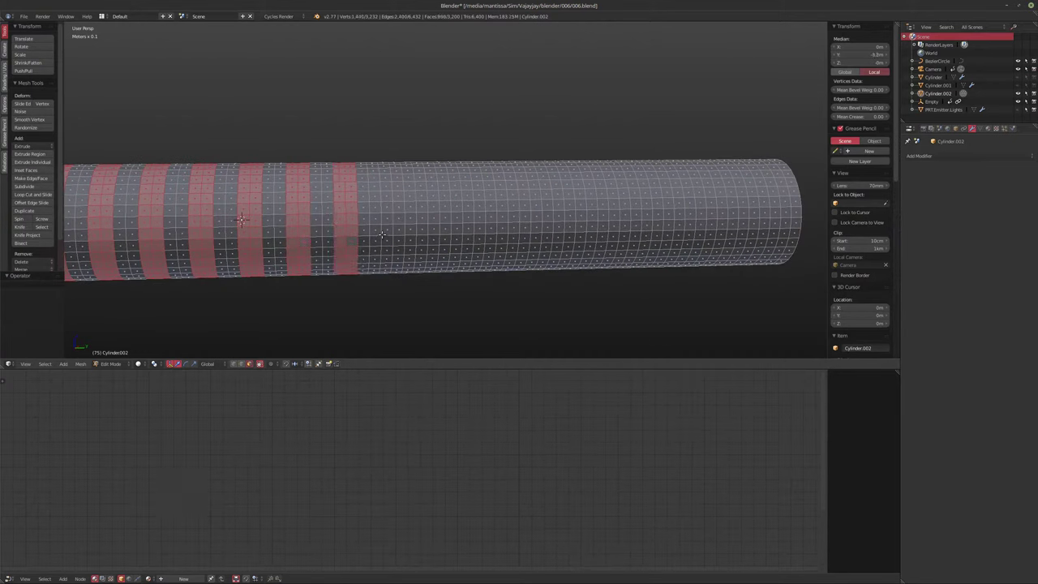
left_click(384, 235, "alt+shift")
left_click(396, 236, "alt+shift")
left_click(431, 236, "alt+shift")
left_click(446, 235, "alt+shift")
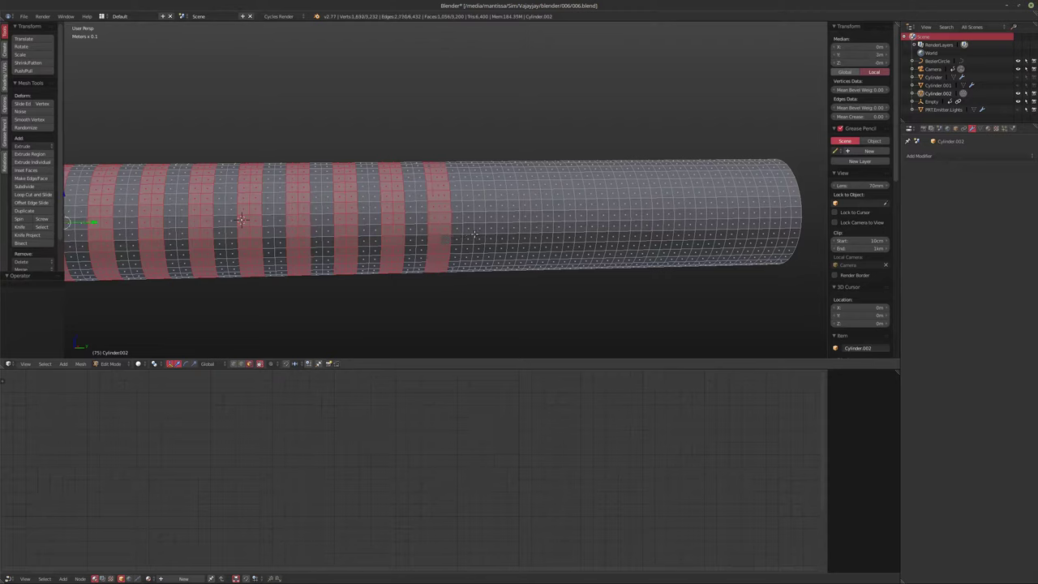
left_click(478, 234, "alt+shift")
left_click(488, 237, "alt+shift")
left_click(523, 233, "alt+shift")
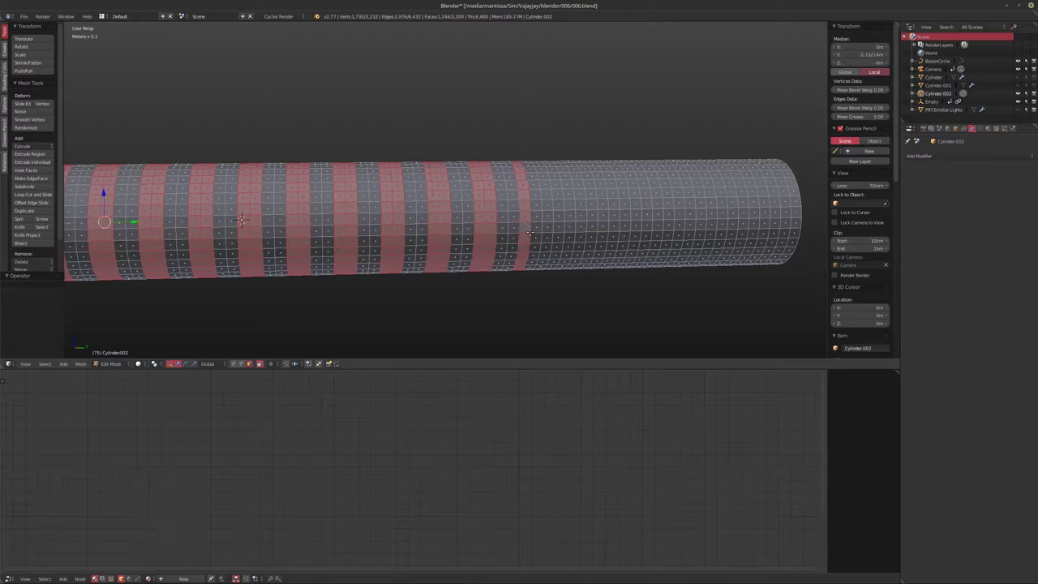
left_click(535, 234, "alt+shift")
left_click(567, 233, "alt+shift")
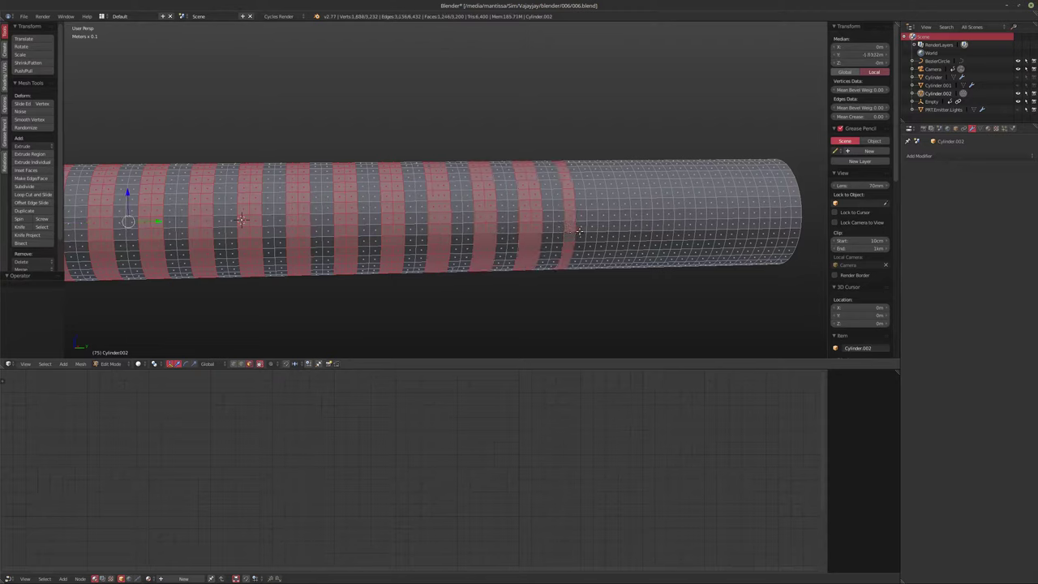
left_click(621, 231, "alt+shift")
left_click(626, 231, "alt+shift")
left_click(658, 230, "alt+shift")
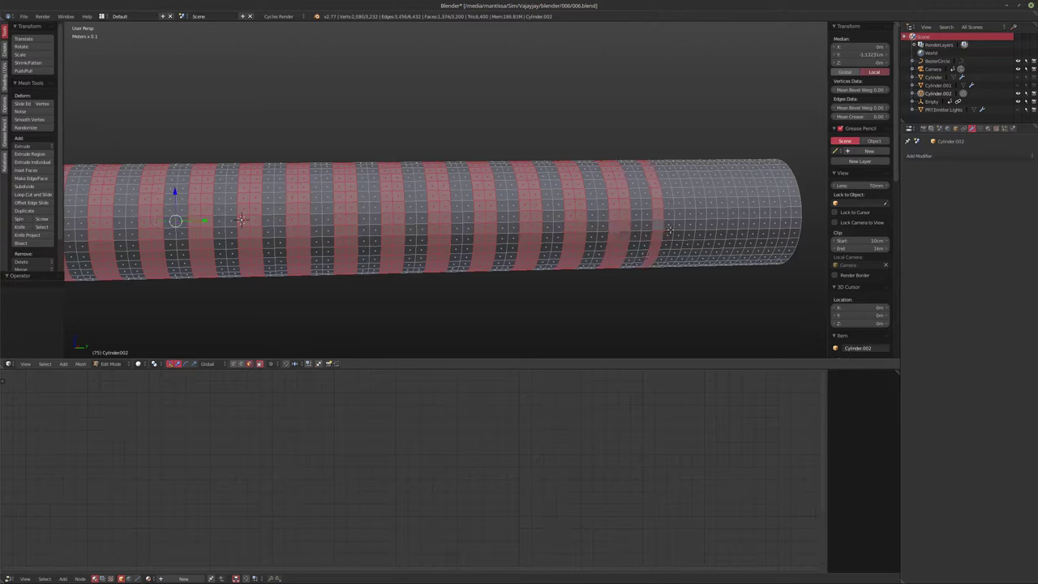
left_click(673, 230, "alt+shift")
left_click(698, 230, "alt+shift")
left_click(710, 229, "alt+shift")
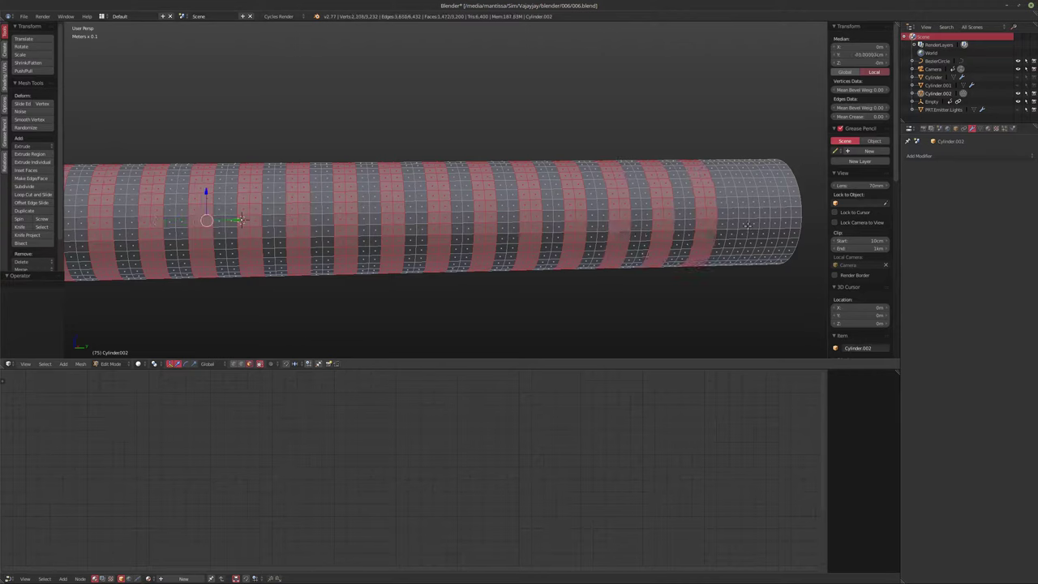
left_click(744, 229, "alt+shift")
left_click(759, 228, "alt+shift")
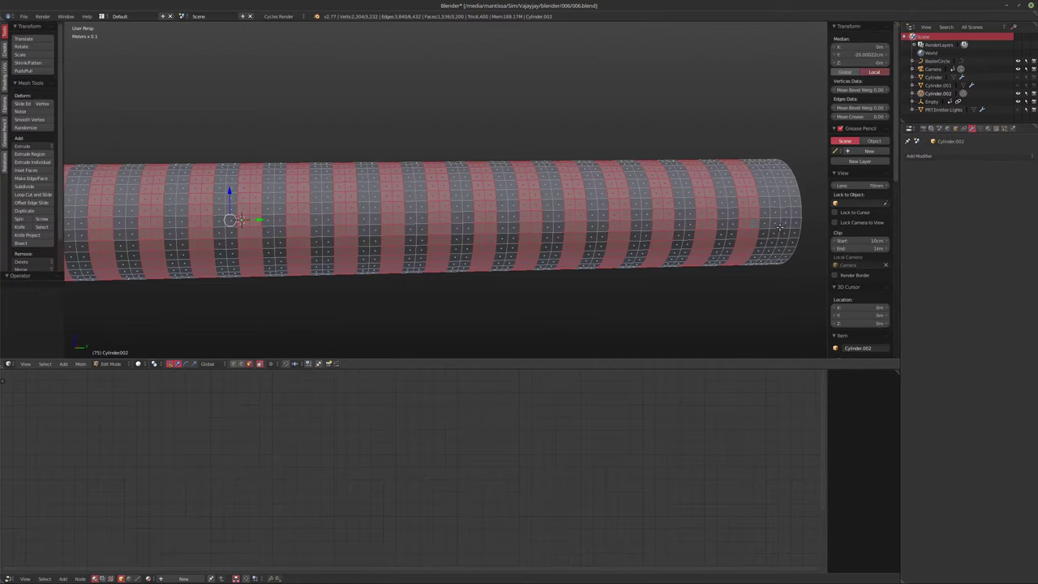
right_click(781, 229, "alt+shift")
right_click(791, 228, "alt+shift")
middle_click_drag(581, 287, 315, 271)
scroll(402, 256, "down", 4)
scroll(434, 229, "up", 1)
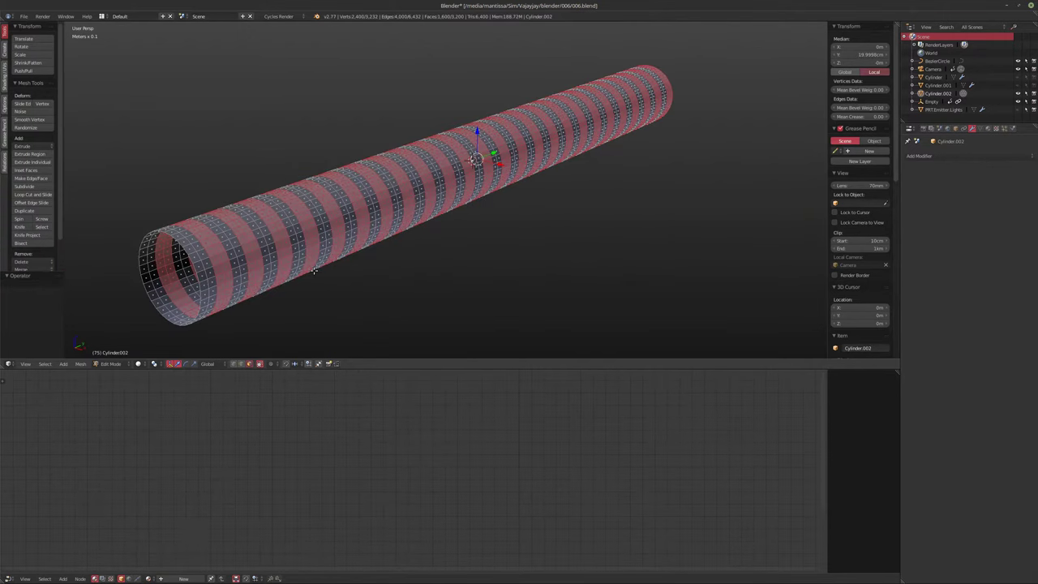
Step: Delete the selected face bands of Cylinder.002, leaving separate rings, and return to object mode
key("x")
left_click(317, 270)
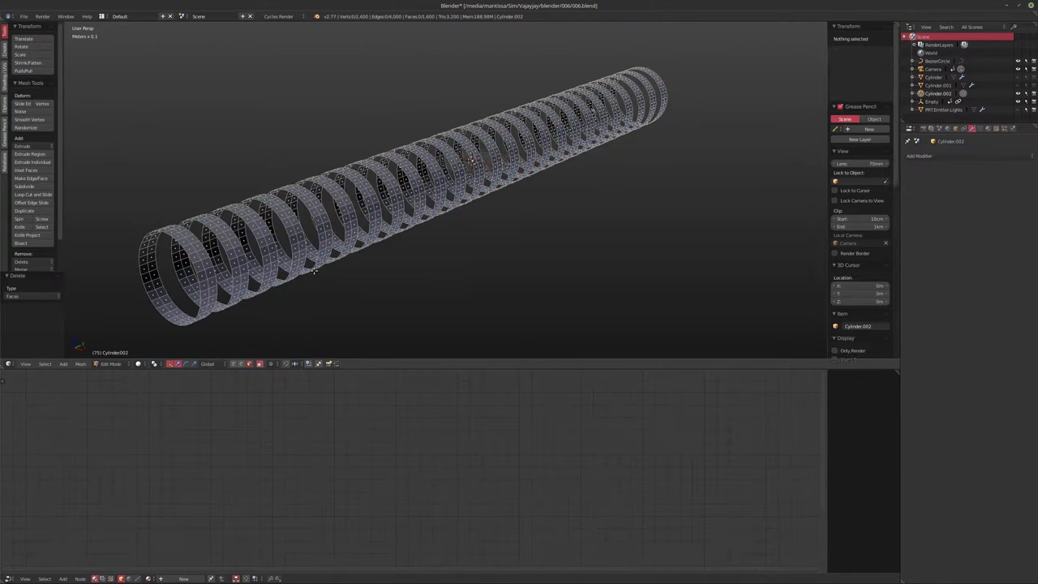
key("Tab")
middle_click_drag(326, 263, 542, 197)
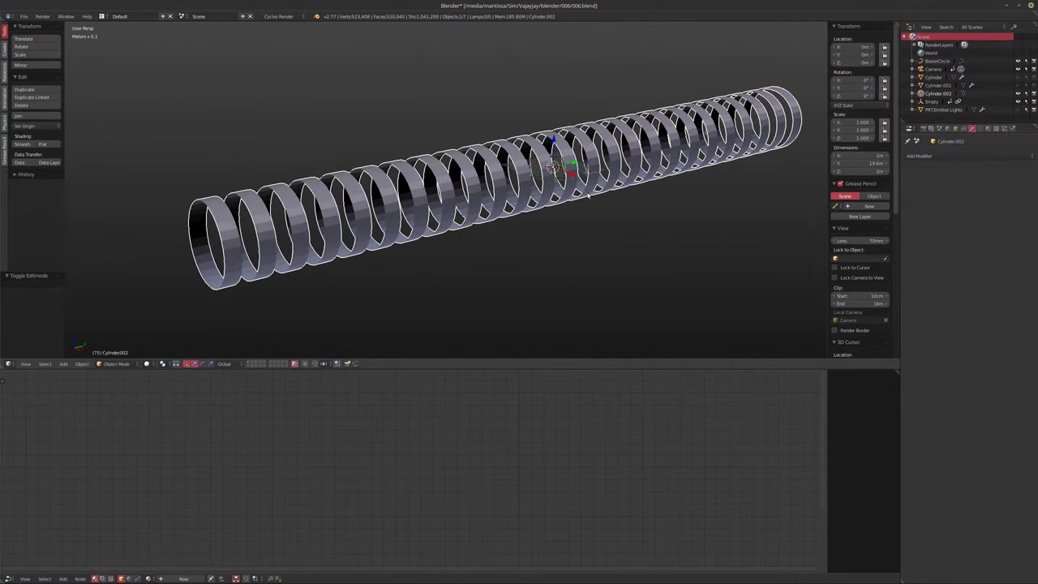
middle_click_drag(681, 172, 667, 198)
middle_click_drag(370, 235, 282, 230)
scroll(255, 220, "up", 2)
key("Tab")
key("Tab")
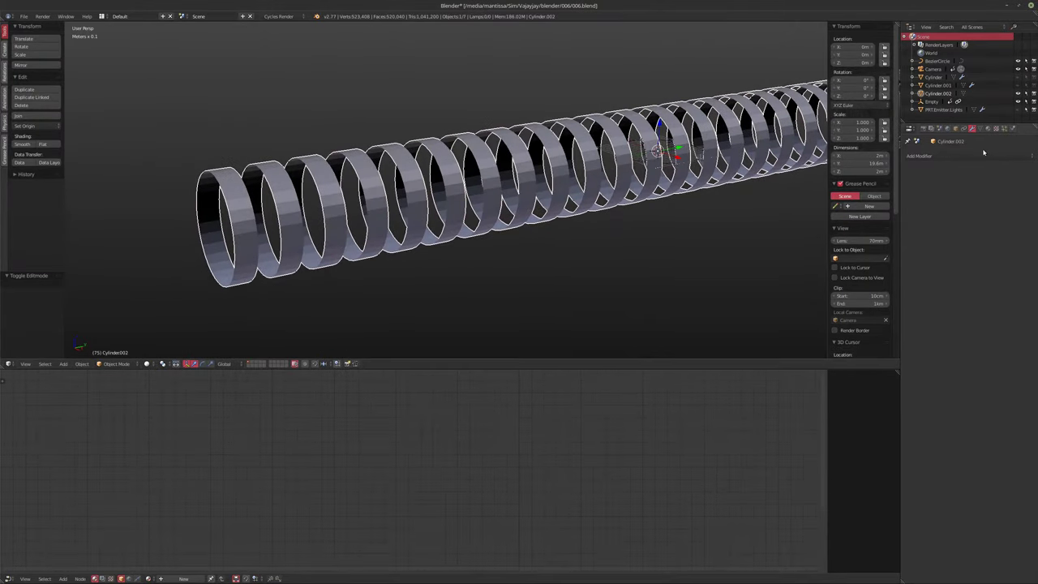
Step: Unhide the Cylinder object and link its modifiers to Cylinder.002, with Cylinder as the active object
left_click(963, 159)
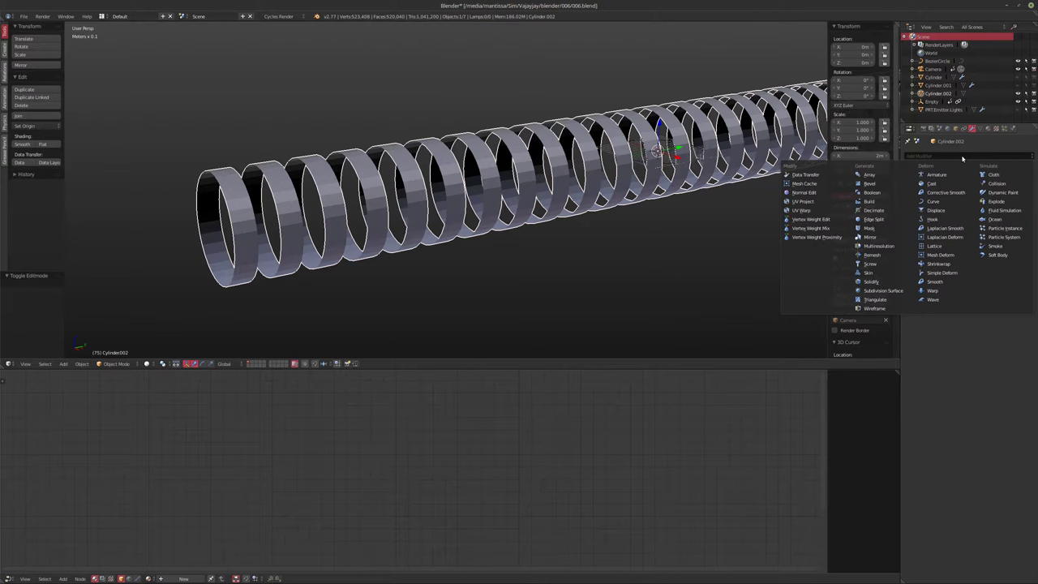
left_click(934, 77)
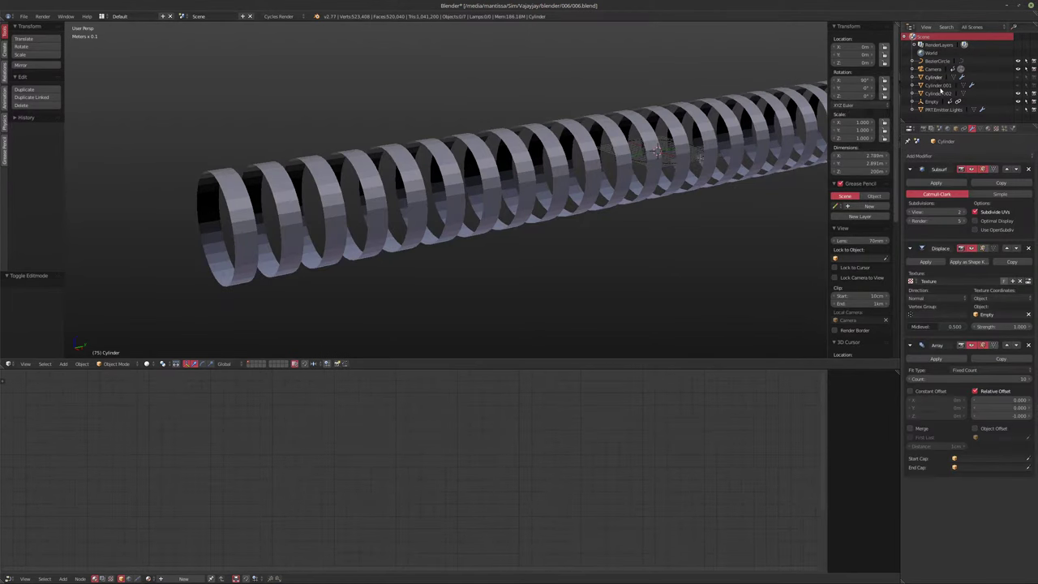
left_click(1018, 77)
left_click(933, 77)
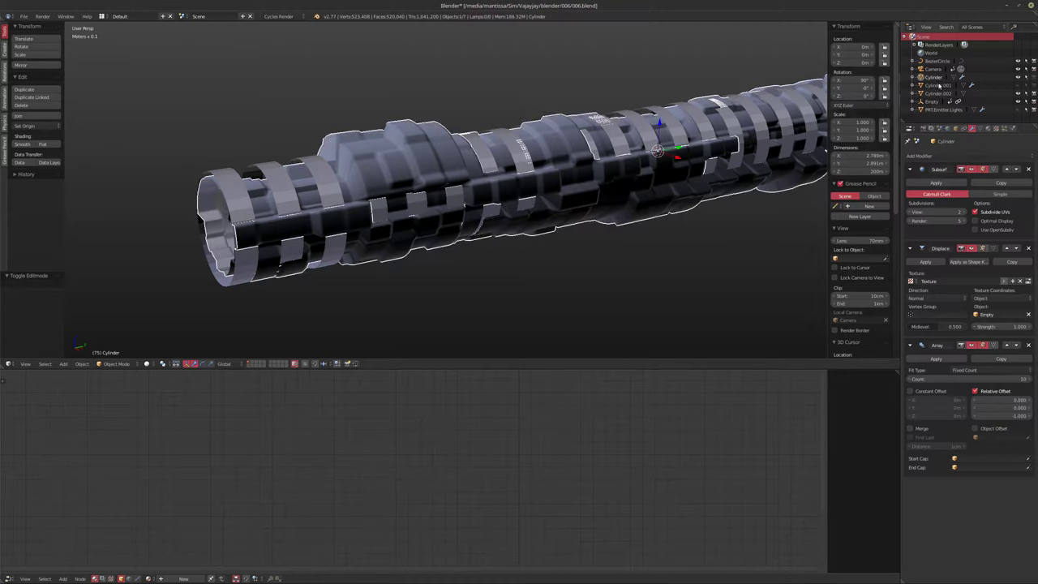
left_click(940, 94)
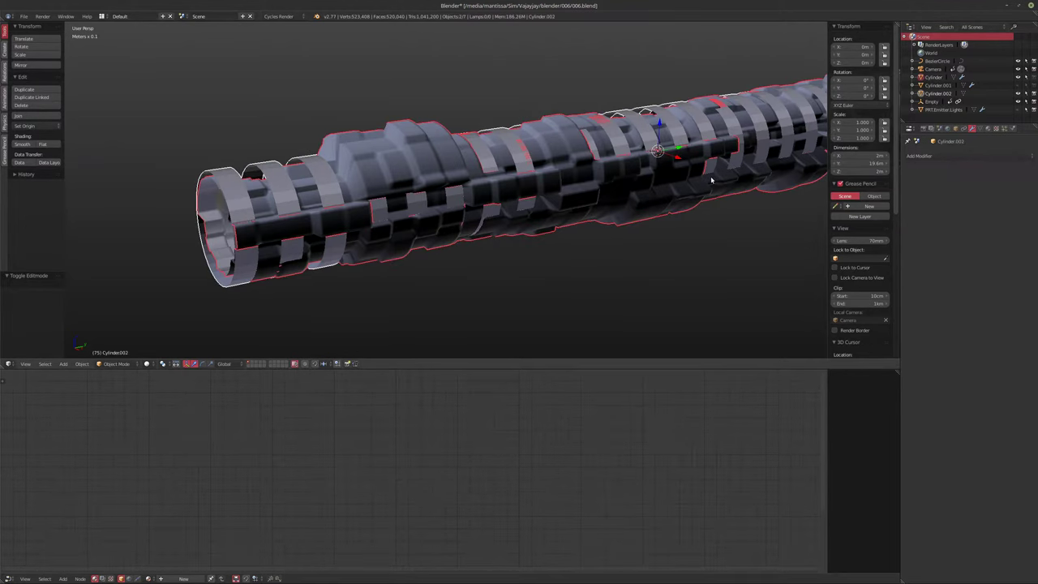
right_click(652, 186)
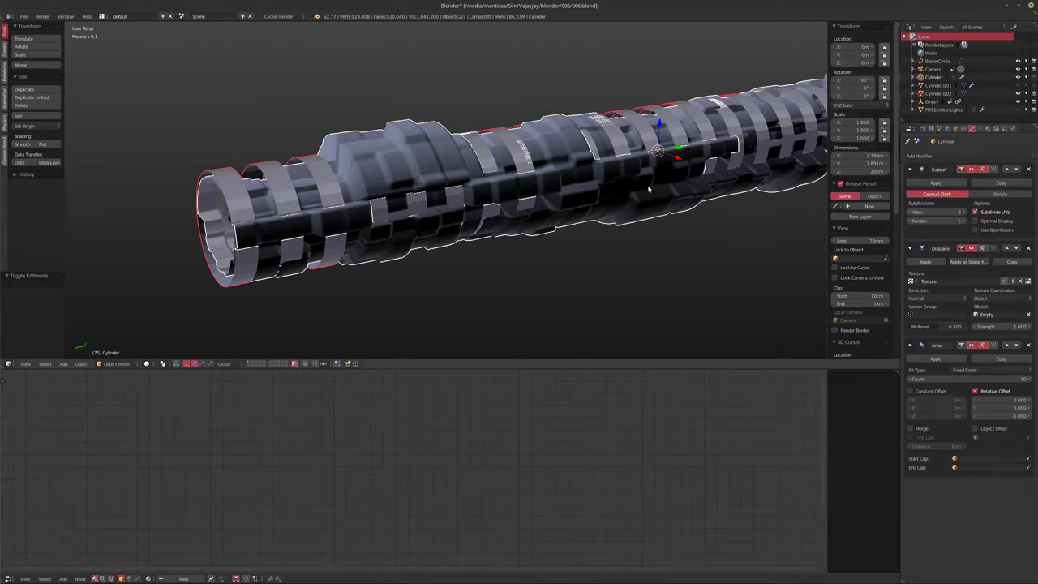
key("ctrl+l")
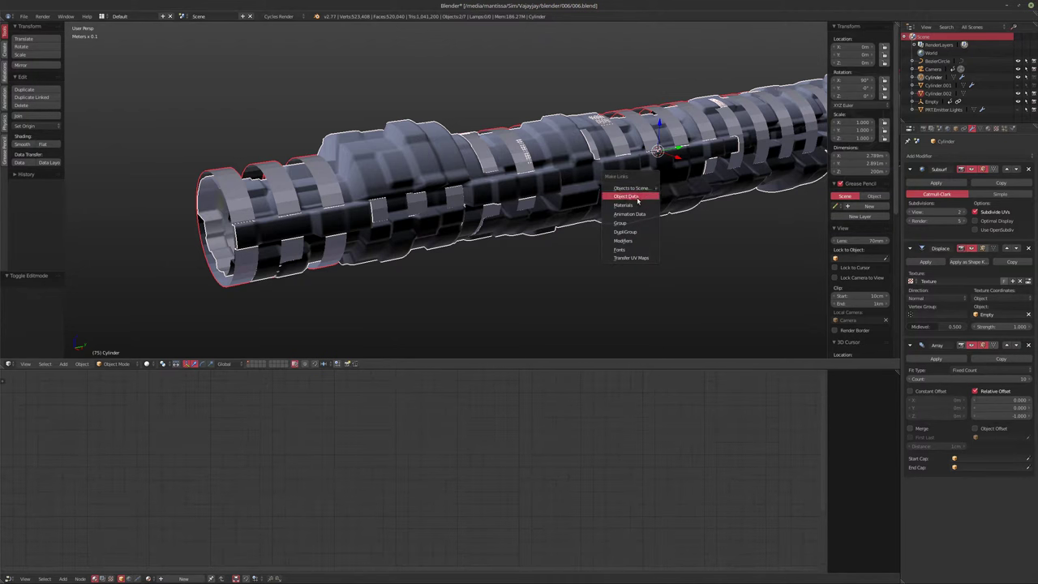
left_click(632, 240)
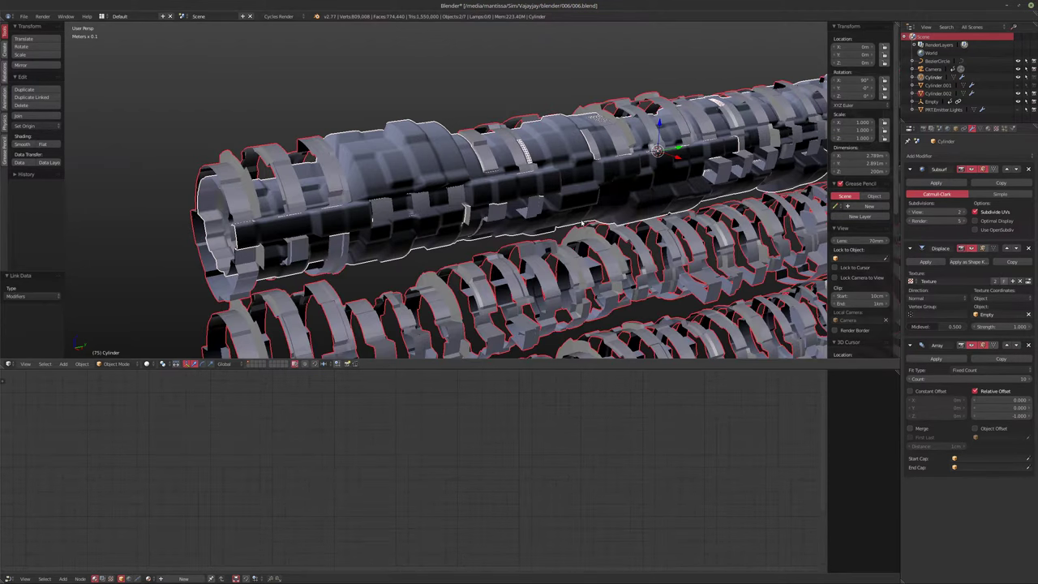
Step: Hide the Cylinder object and set the relative Z offset of its Array modifier to 0
scroll(519, 203, "down", 3)
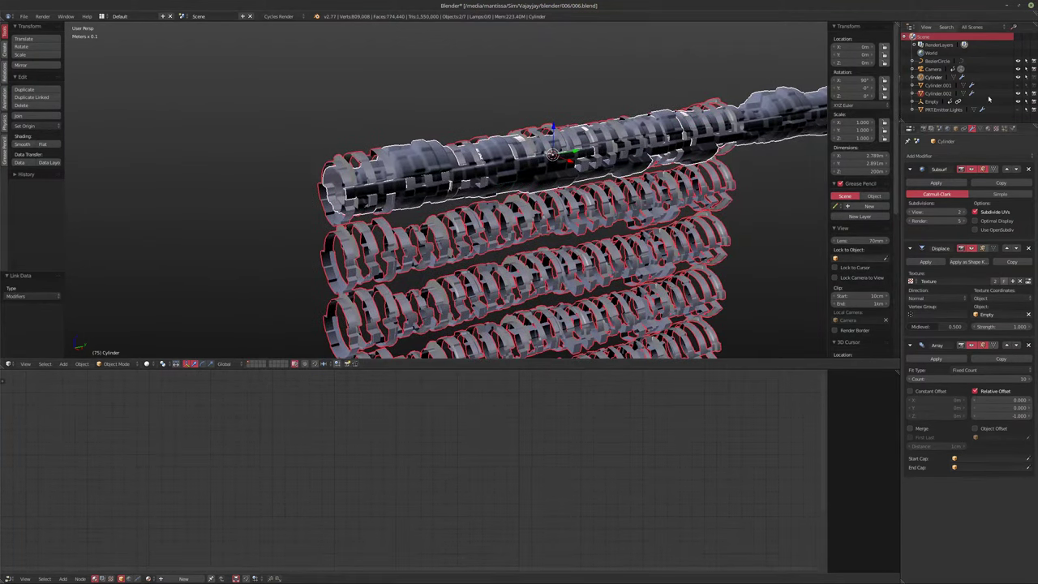
left_click(1019, 78)
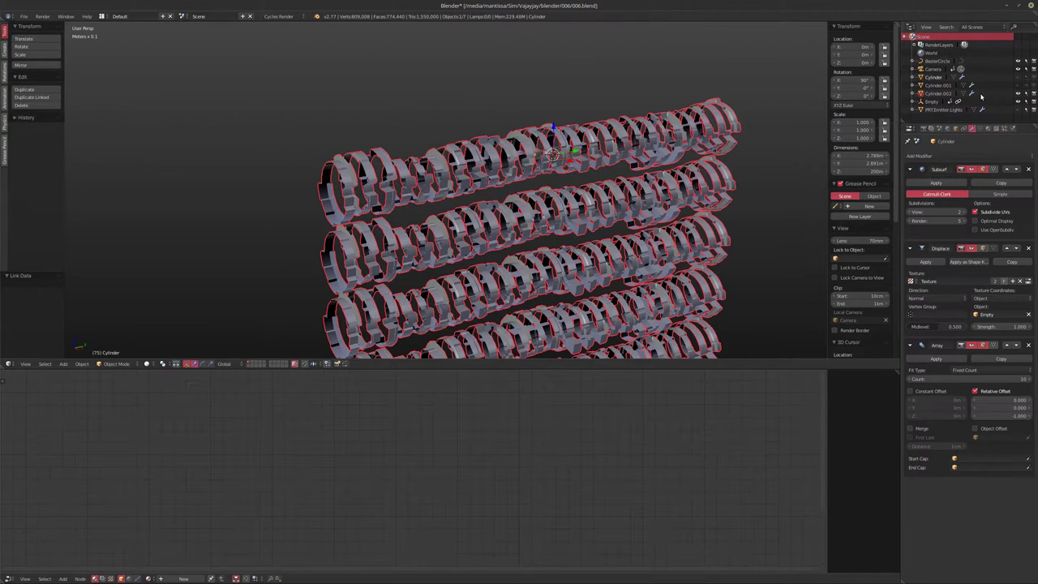
left_click(1002, 415)
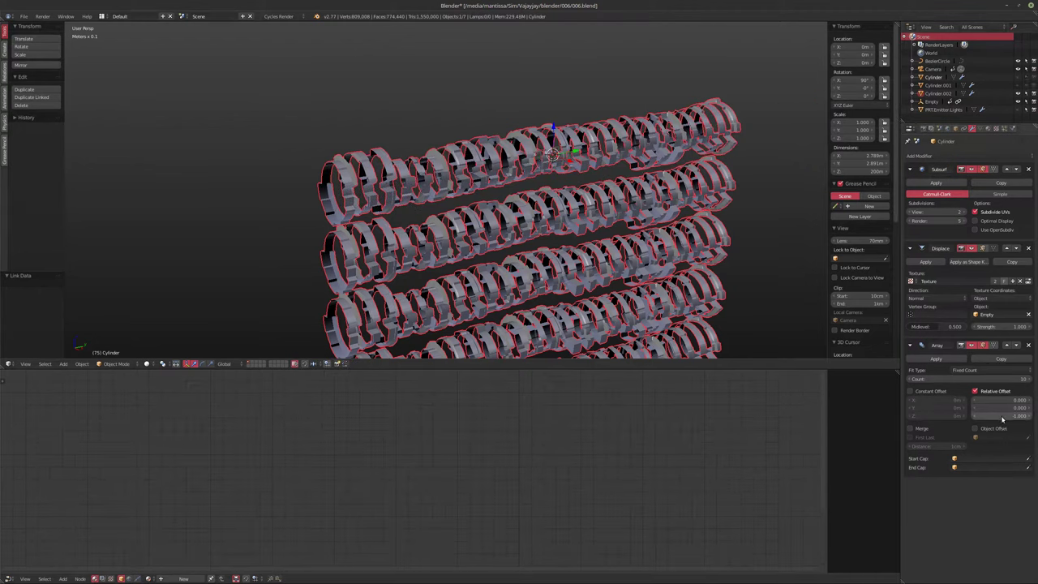
type("0")
key("Tab")
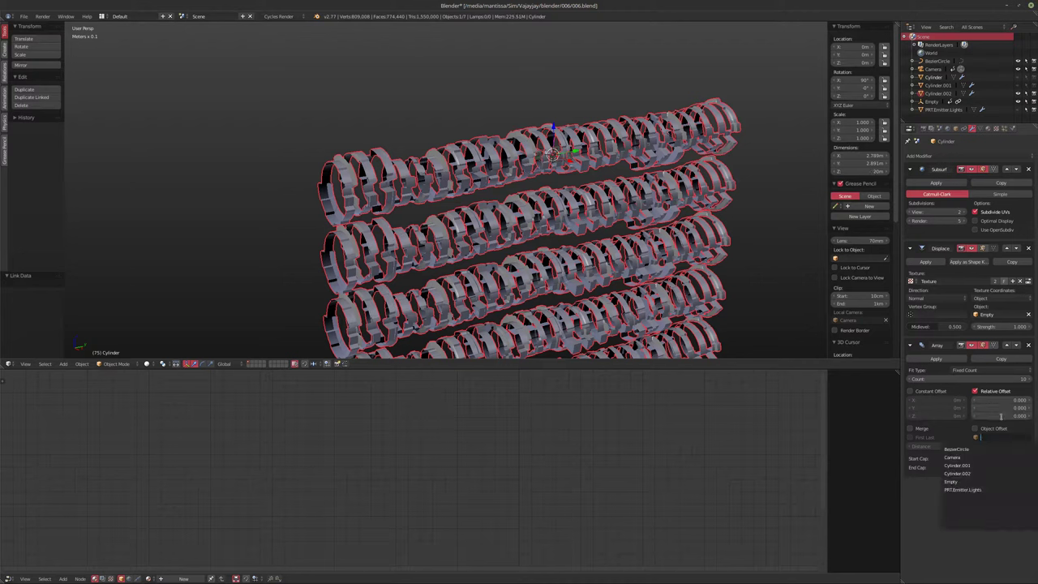
Step: Try a relative Y offset of 1 in the Cylinder object's Array modifier and reset it to 0
left_click(1001, 410)
left_click(999, 408)
type("1")
key("Return")
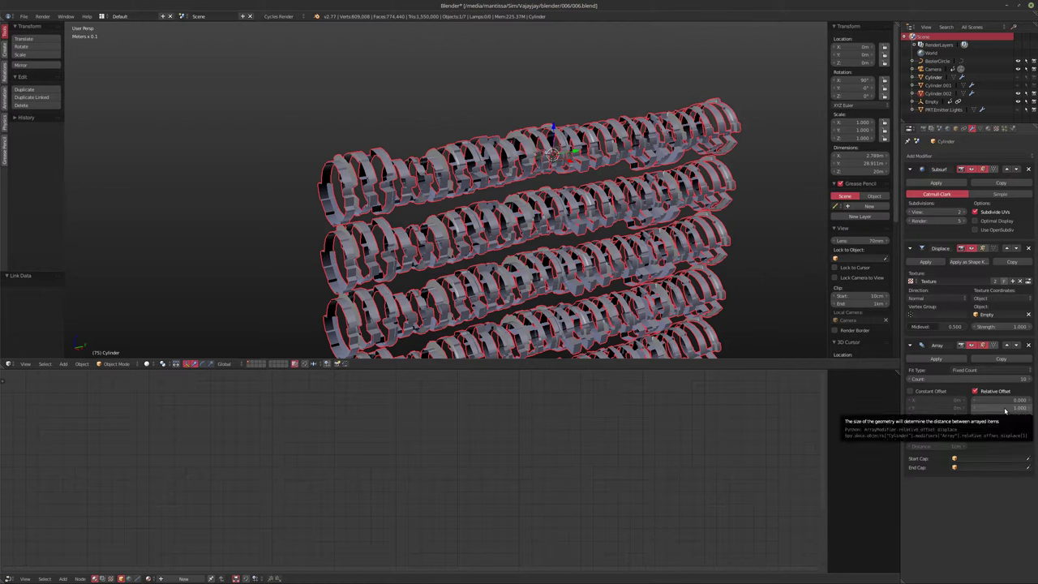
left_click(990, 409)
type("0")
key("Return")
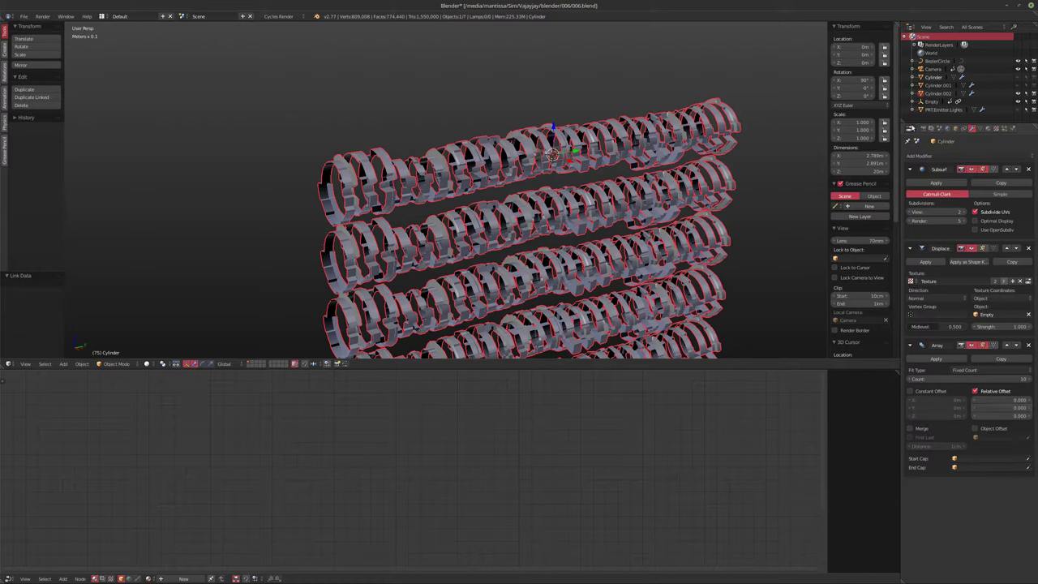
Step: In the Array modifier of Cylinder.002, set the relative Z offset to 0 and the Y offset to 1
left_click(934, 93)
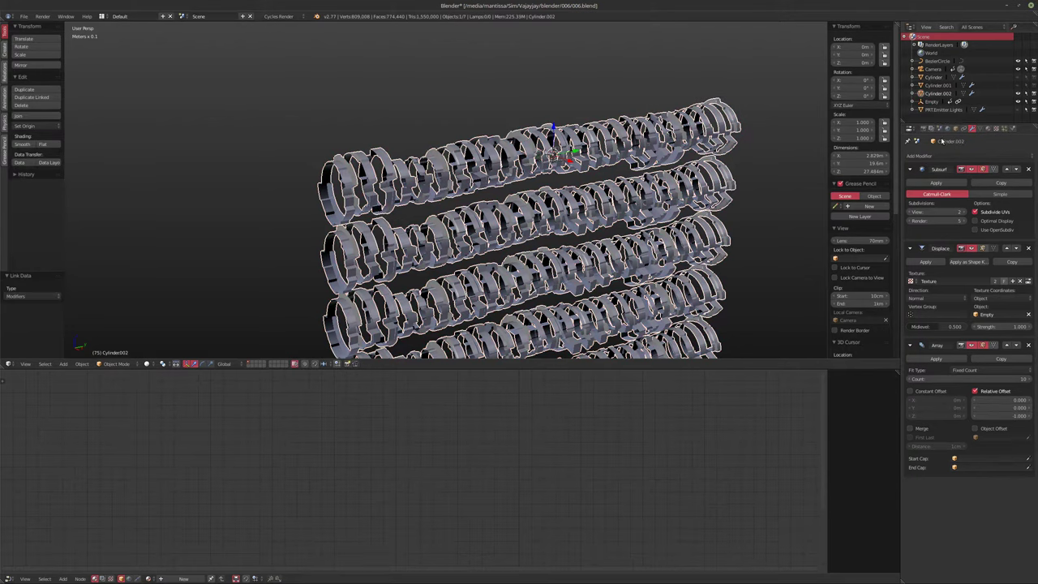
left_click(1005, 417)
type("0")
key("Return")
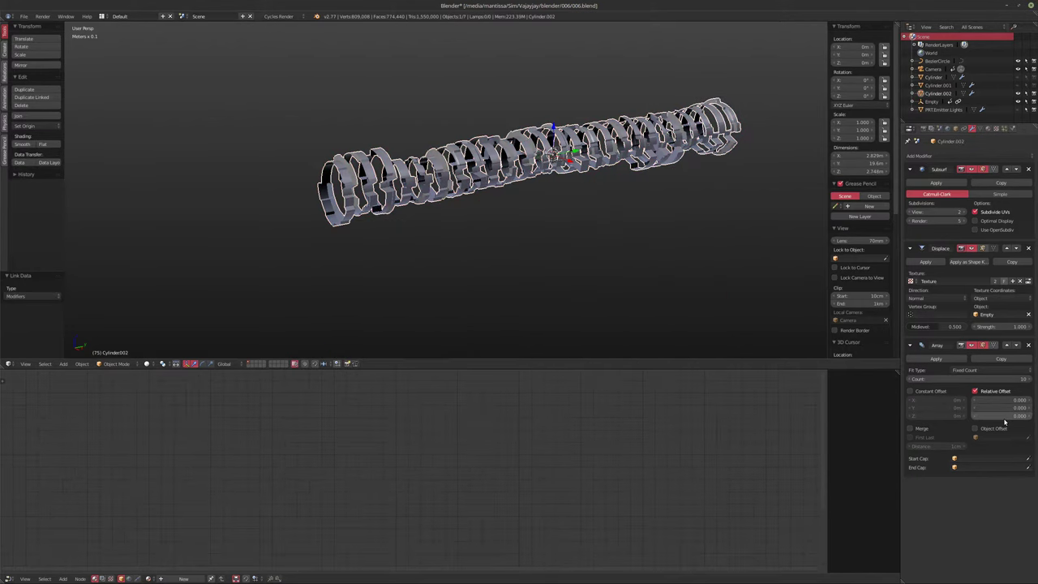
mouse_move(1000, 408)
left_mouse_down()
mouse_move(1021, 408)
mouse_move(992, 408)
left_mouse_up()
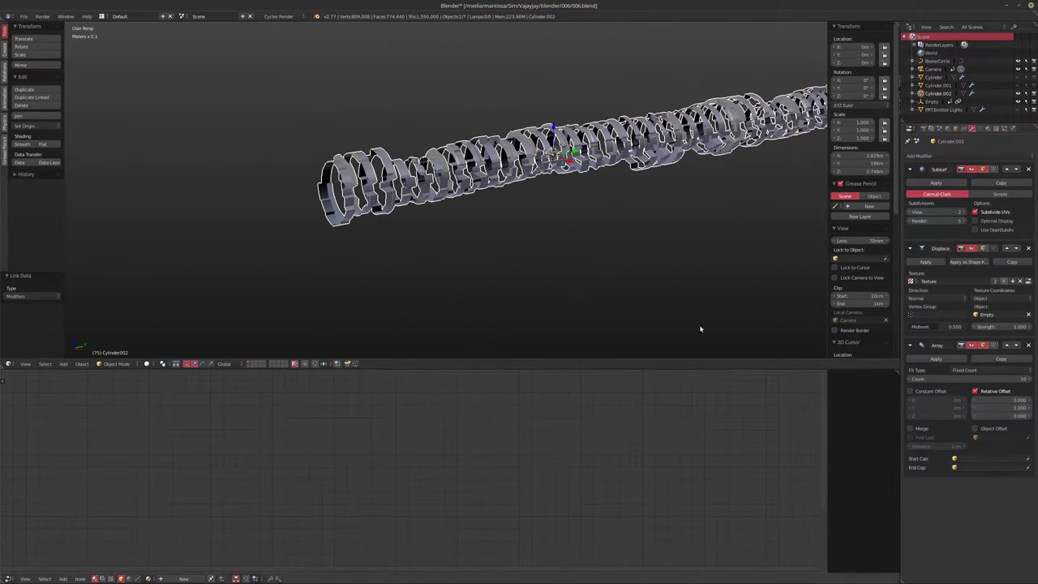
Step: Examine the displaced rings of Cylinder.002 along the array from several angles and close up
middle_click_drag(635, 173, 487, 244, "shift")
scroll(487, 244, "up", 4)
scroll(669, 212, "down", 5)
middle_click_drag(670, 212, 344, 151)
middle_click_drag(299, 122, 482, 277)
middle_click_drag(623, 189, 469, 285, "shift")
scroll(532, 234, "up", 7)
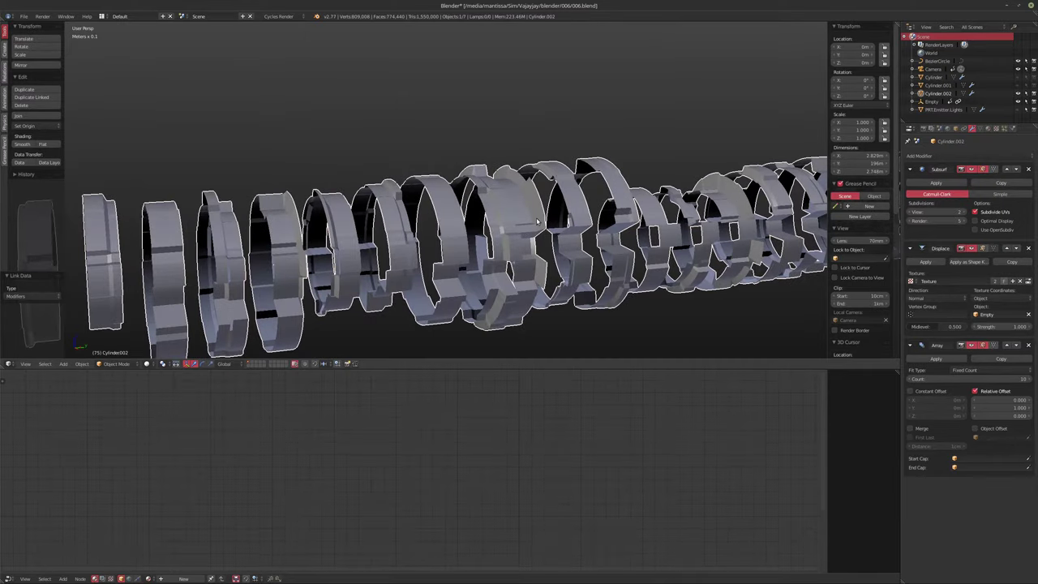
middle_click_drag(533, 225, 503, 238)
middle_click_drag(626, 255, 589, 268)
Step: Look through the camera and play the animation to preview the flight through the rings
key("KP_0")
key("alt+a")
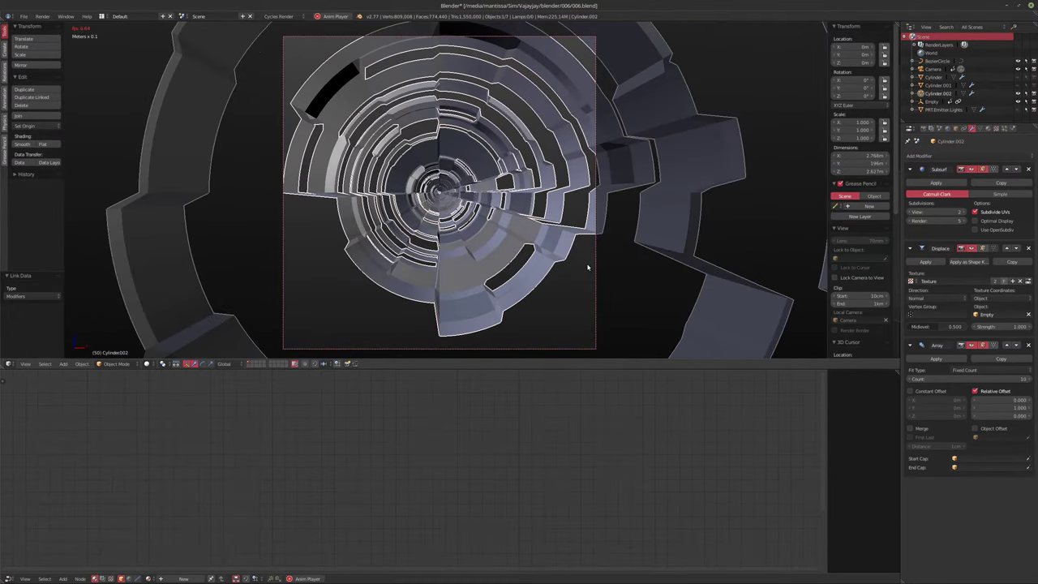
key("alt+a")
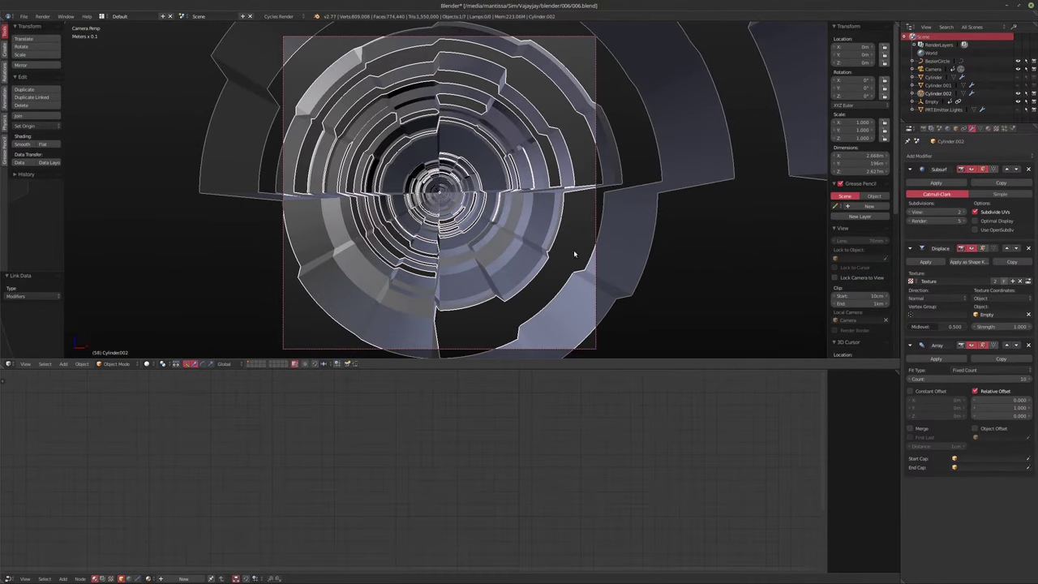
key("alt+a")
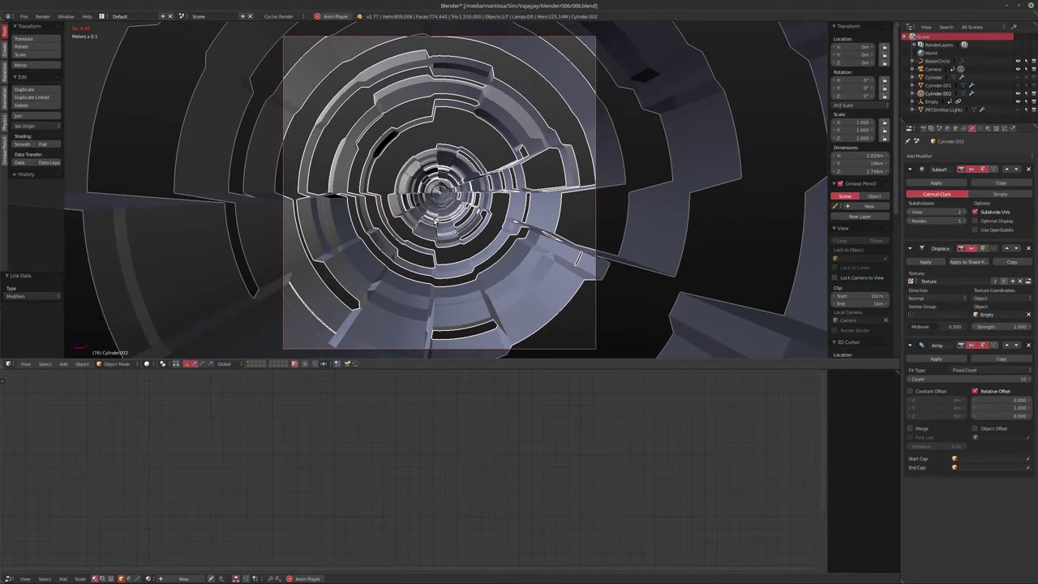
key("alt+a")
Step: Browse for the render output location and go to Vajayjay/render/blender on the Sim drive
left_click(923, 129)
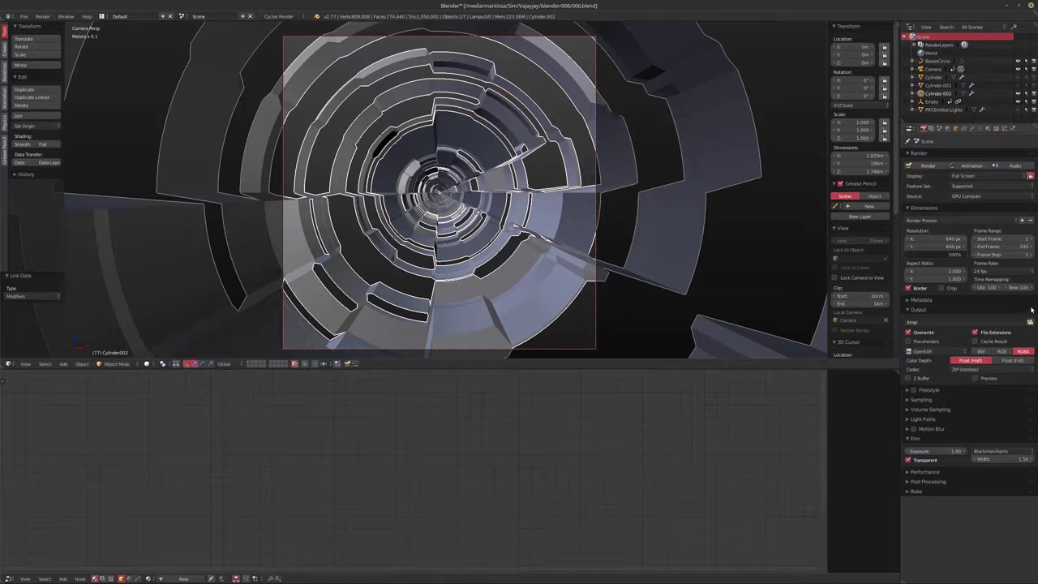
left_click(1027, 321)
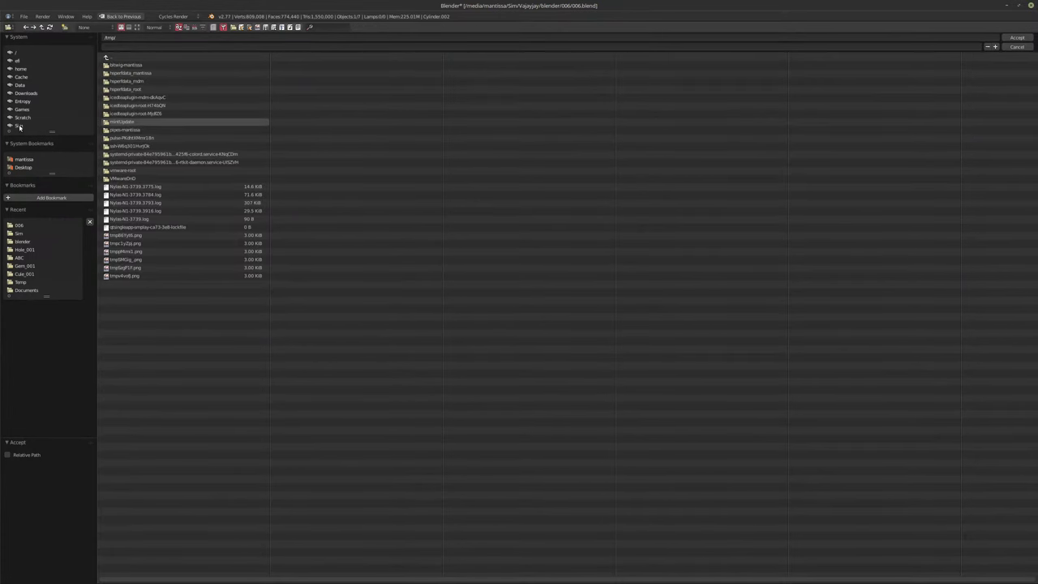
left_click(19, 126)
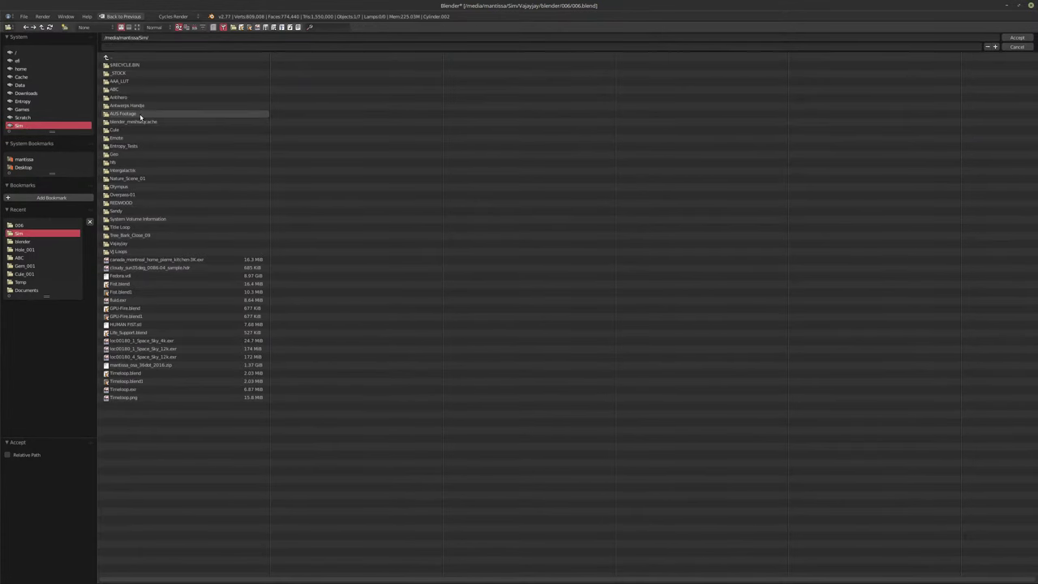
double_click(122, 244)
double_click(122, 73)
double_click(128, 65)
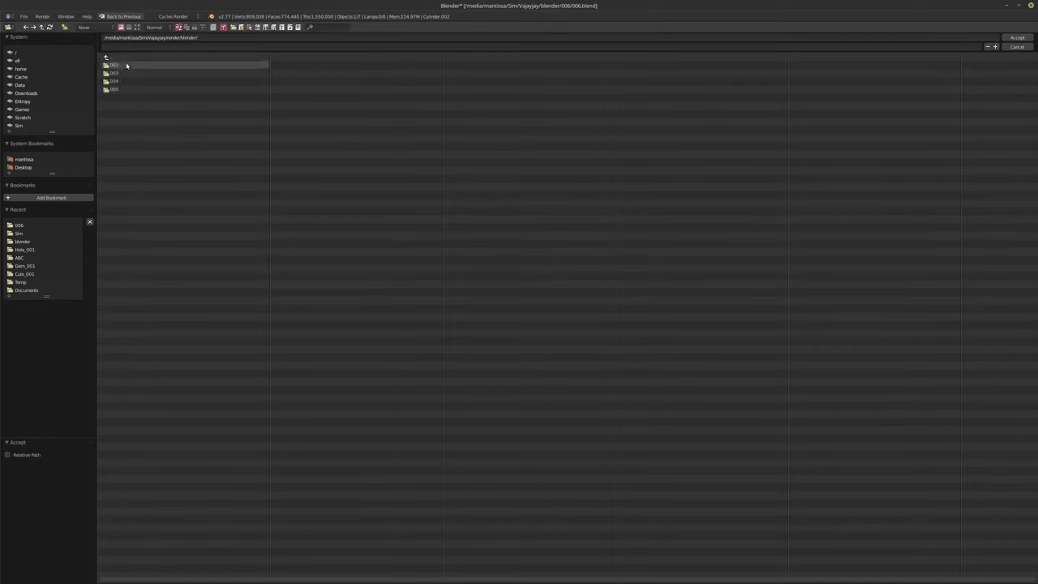
Step: Create a folder named 006 there, open it and accept 006_ as the output file name
left_click(65, 30)
type("006")
key("Return")
double_click(109, 96)
left_click(121, 47)
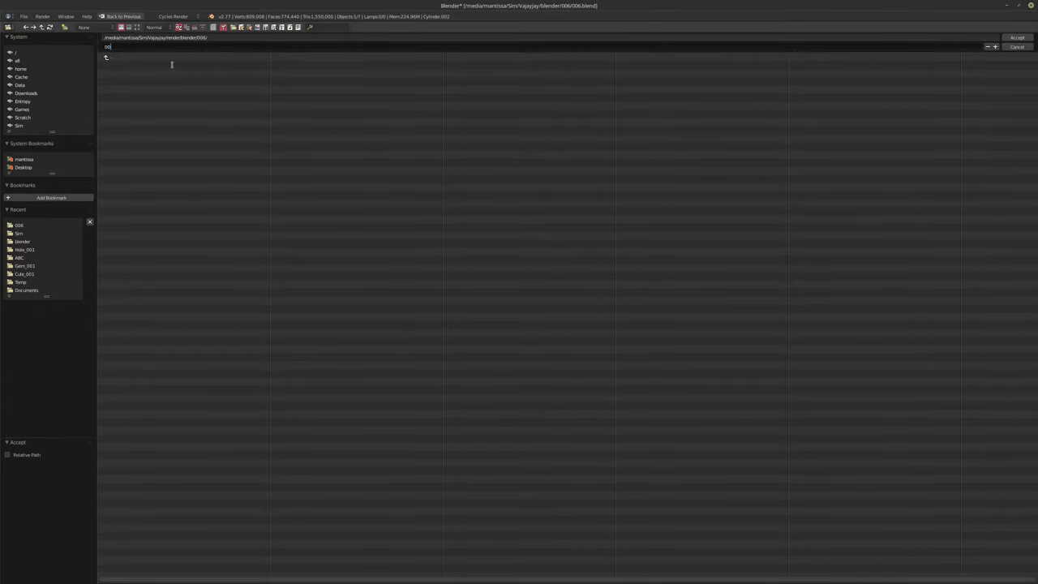
key("Return")
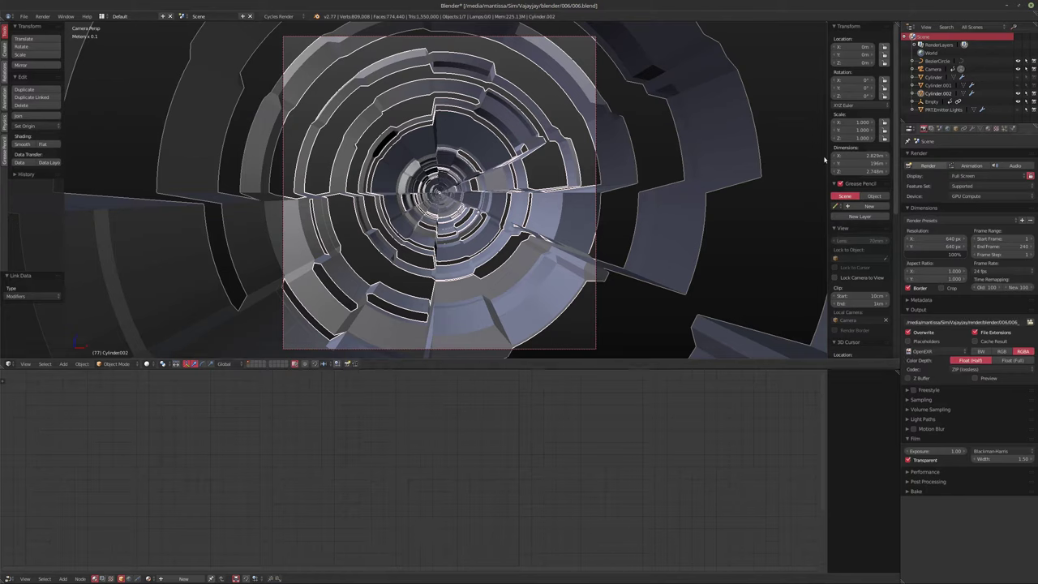
Step: Render the whole animation as an OpenGL preview
left_click(43, 17)
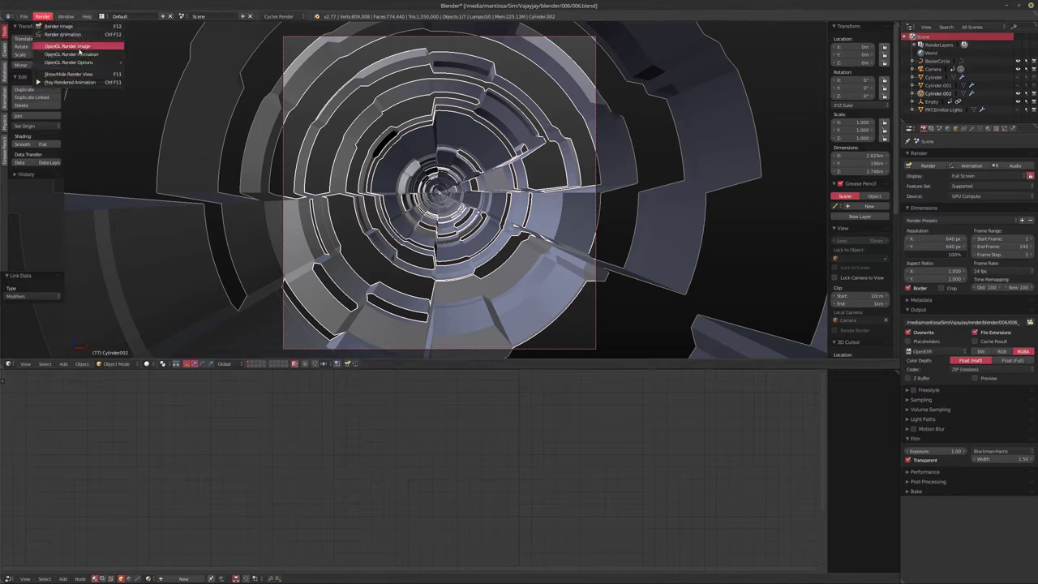
left_click(79, 55)
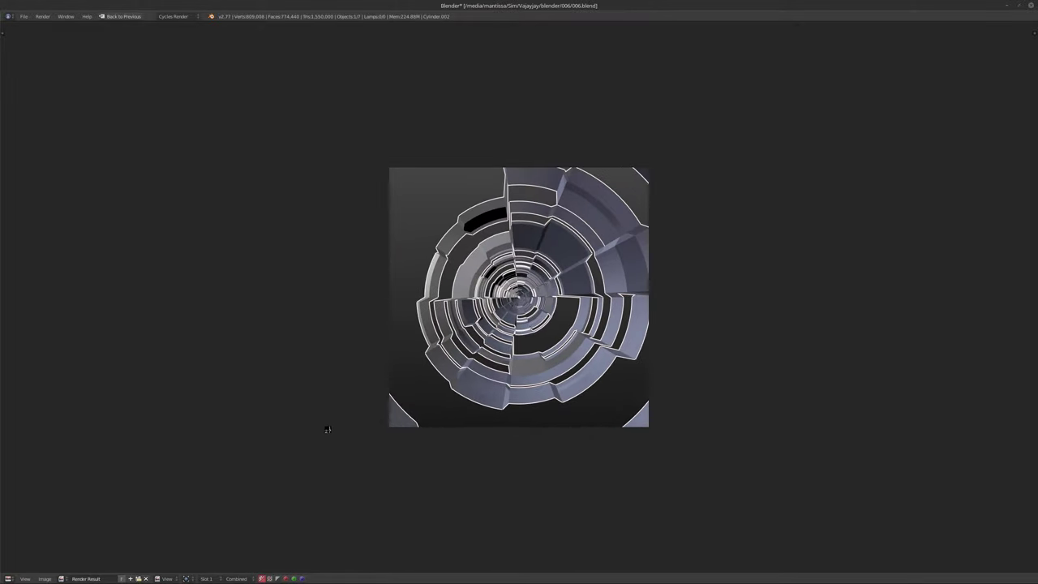
Step: Open a file manager window and go to the Vajayjay/render/blender/006 folder on the Sim drive
key("super")
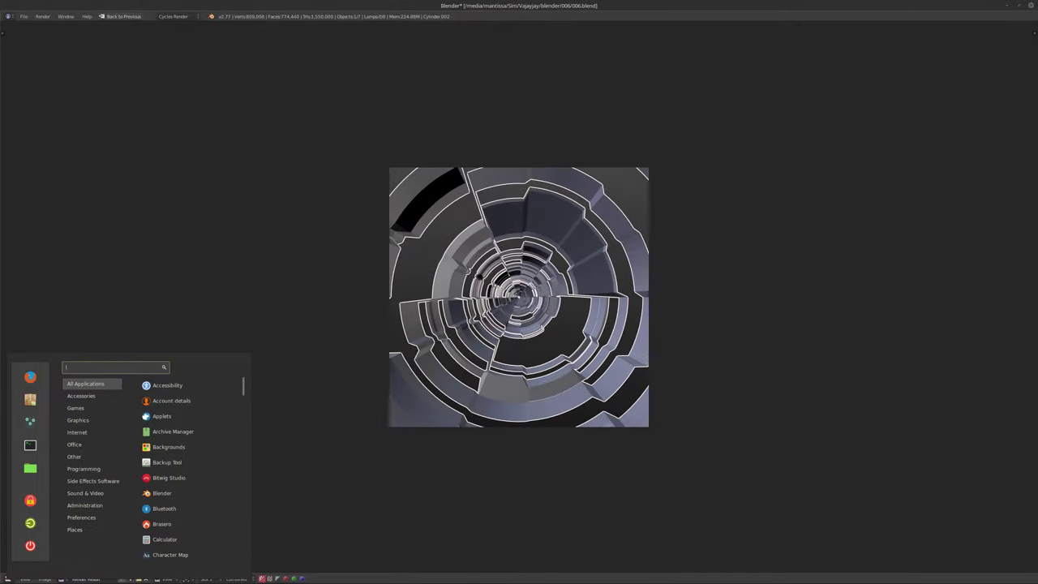
key("Escape")
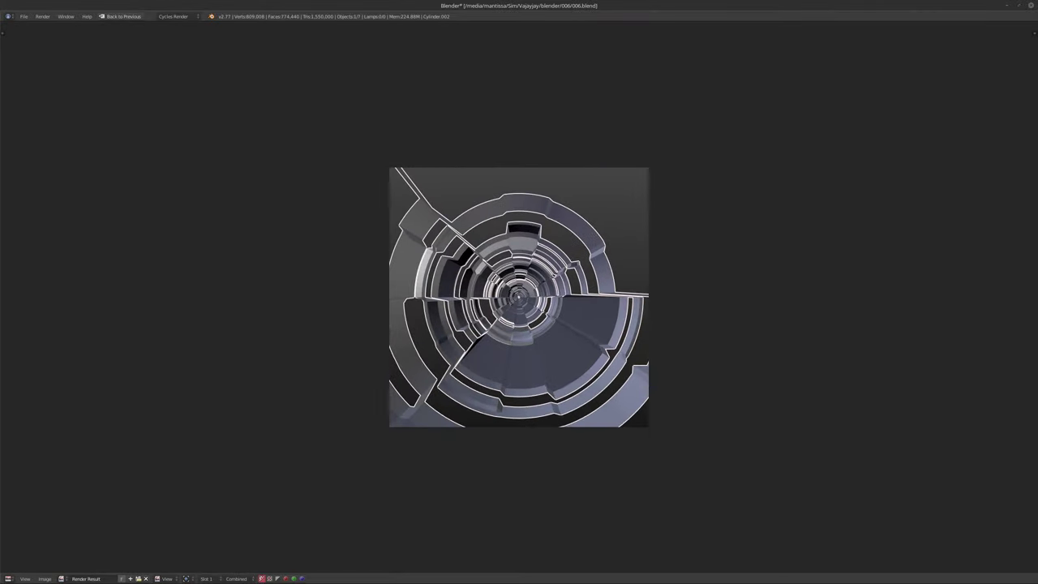
key("super+e")
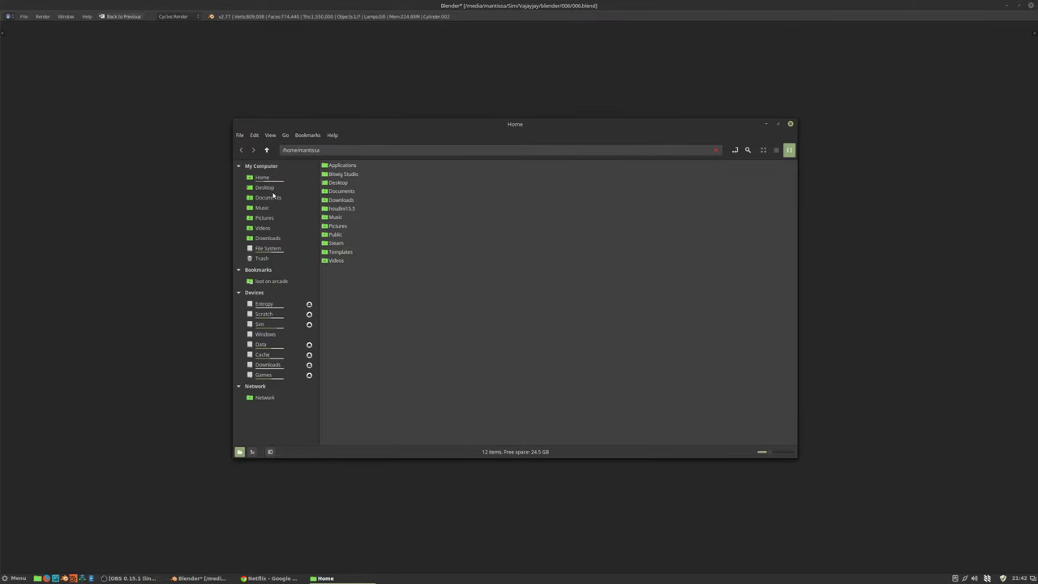
left_click(260, 324)
double_click(337, 355)
double_click(339, 195)
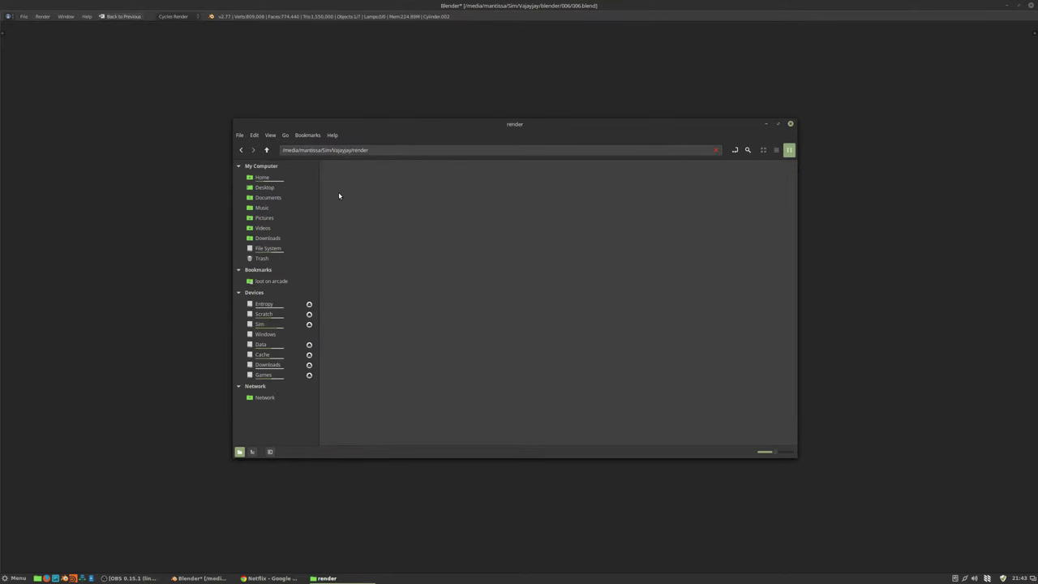
double_click(332, 168)
double_click(334, 213)
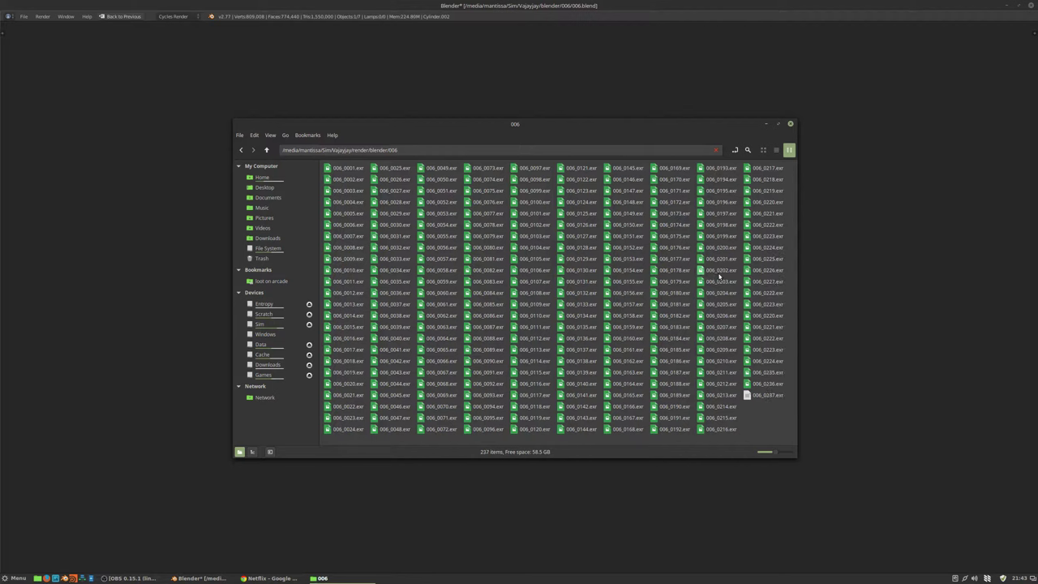
Step: Watch the rendered sequence starting at 006_0001.exr in djv_view, close it and return to Blender's scene layout
left_click(345, 167)
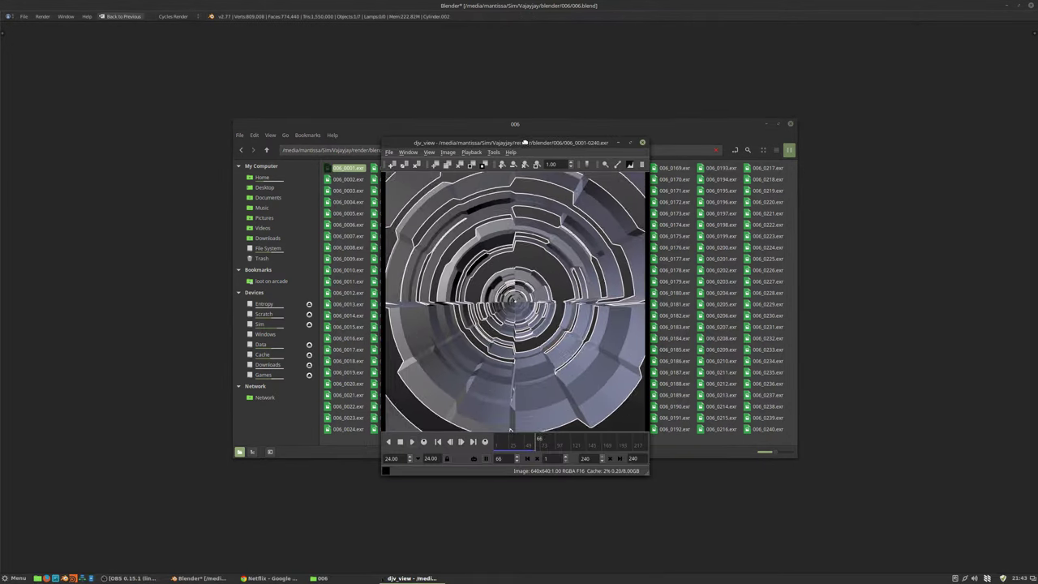
left_click_drag(524, 141, 517, 128)
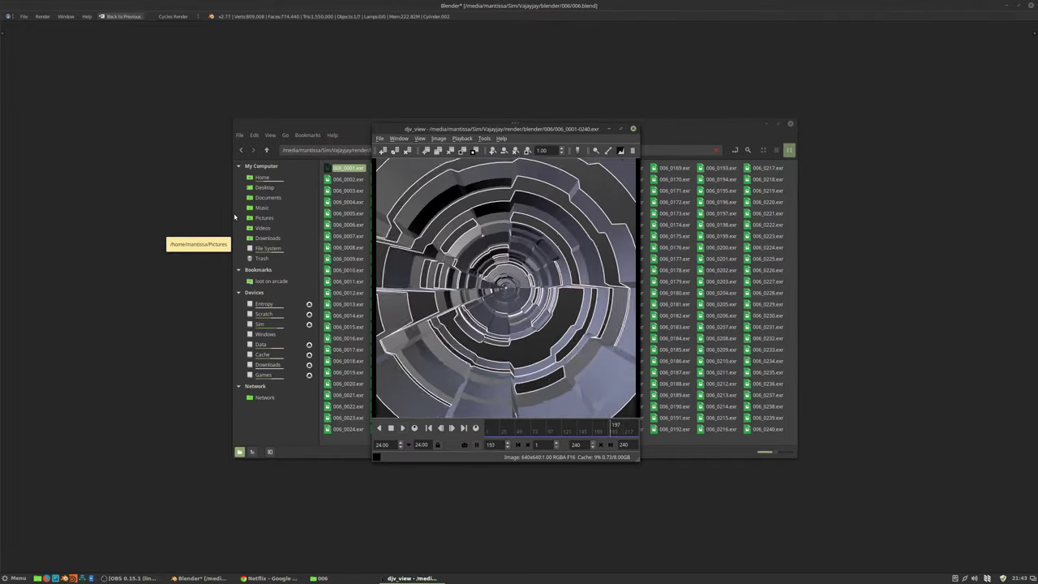
left_click(633, 128)
left_click(766, 124)
left_click(122, 16)
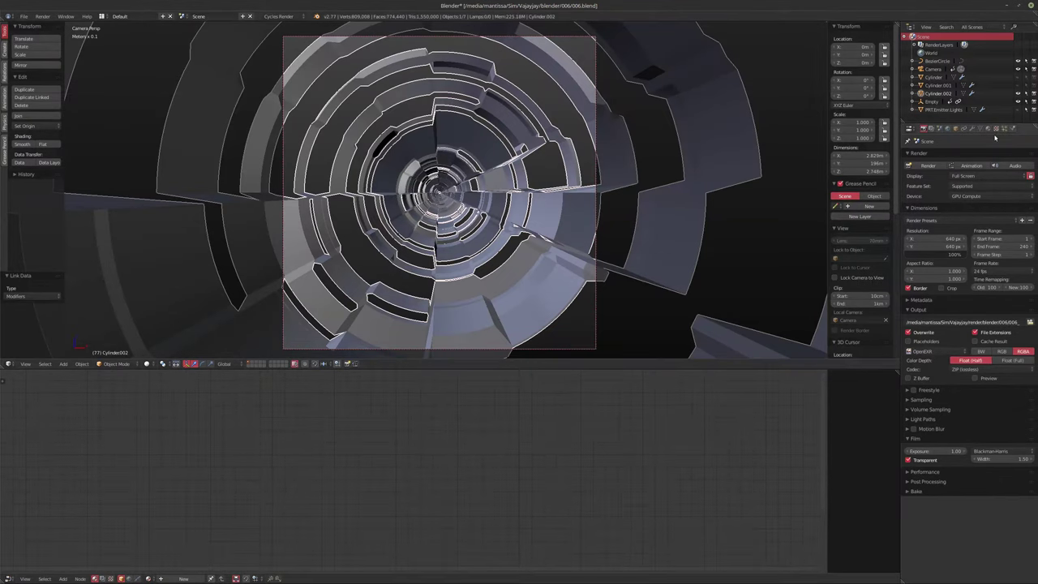
Step: Set the noise depth of the Displace modifier's Clouds texture to 3
left_click(1005, 129)
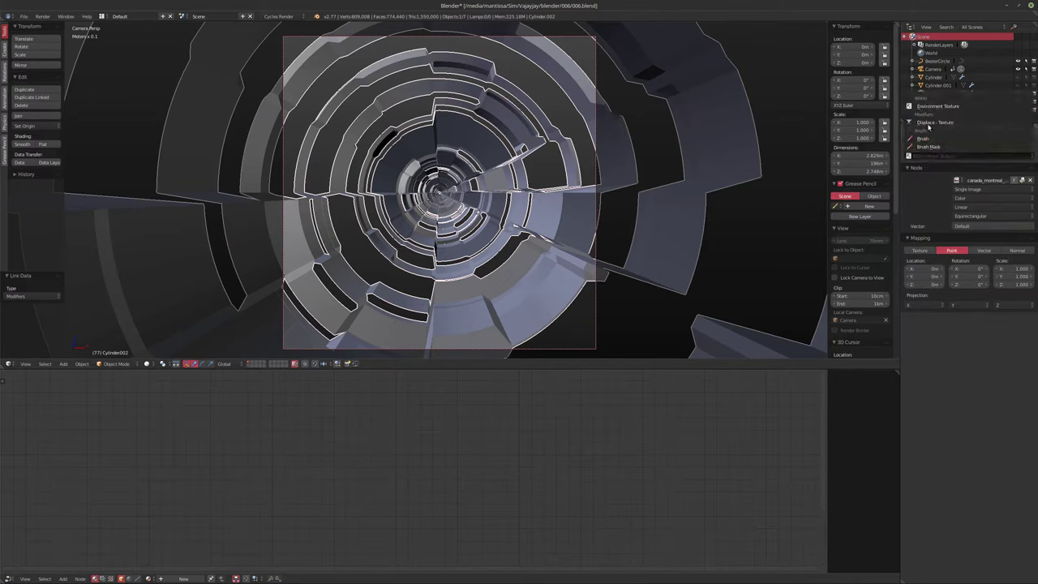
left_click(934, 122)
left_click(966, 329)
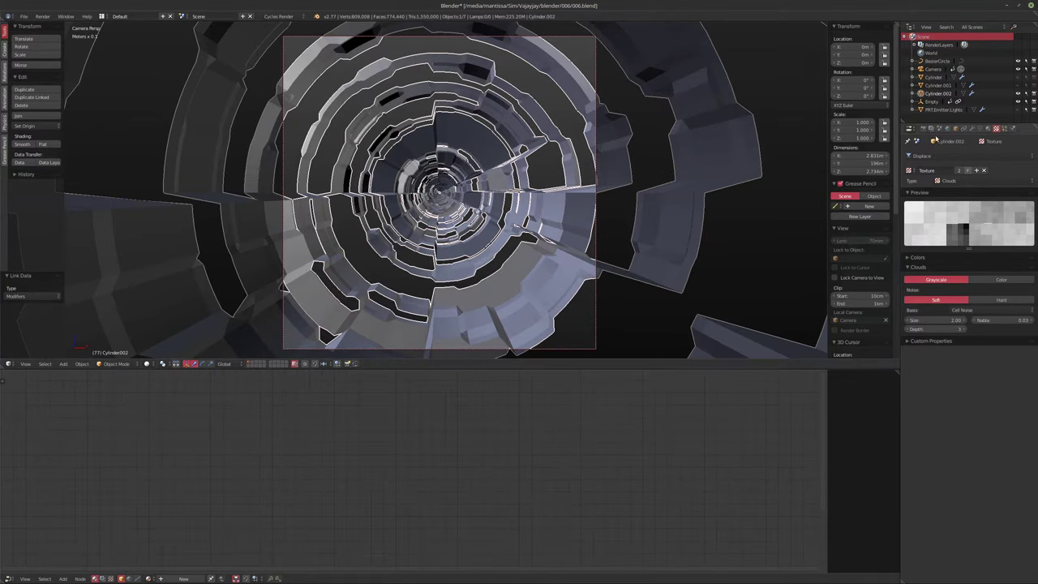
Step: Set the rings' Subdivision Surface view level to 4 and turn off the Array modifier's viewport display
left_click(970, 128)
left_click(970, 345)
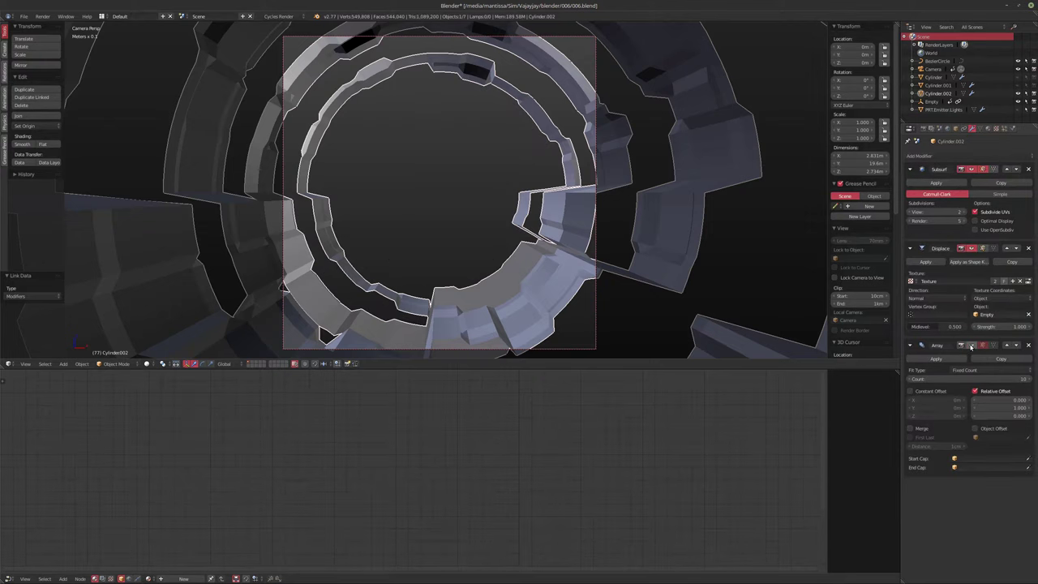
left_click(964, 212)
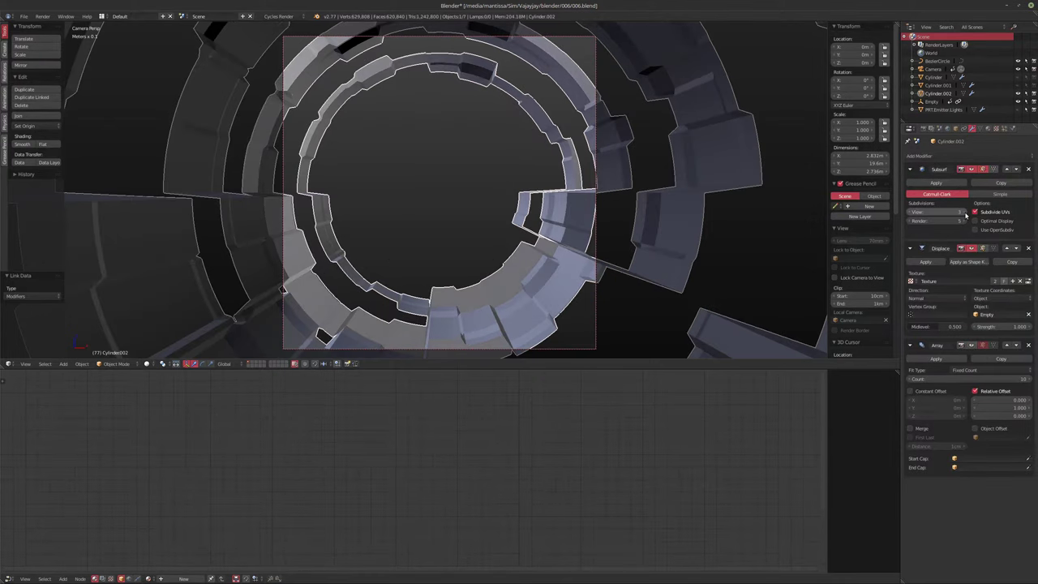
left_click(963, 213)
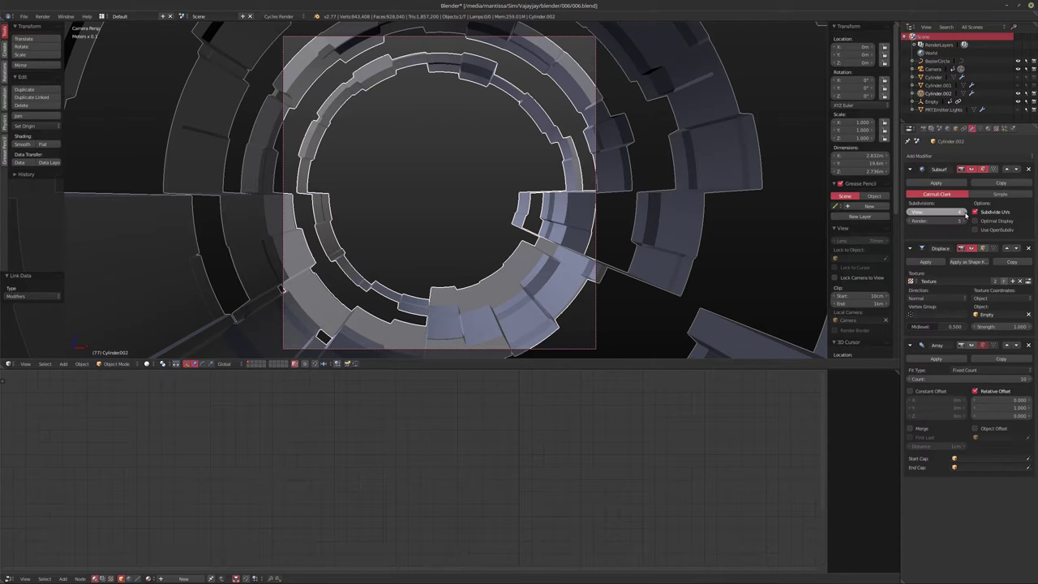
left_click(964, 213)
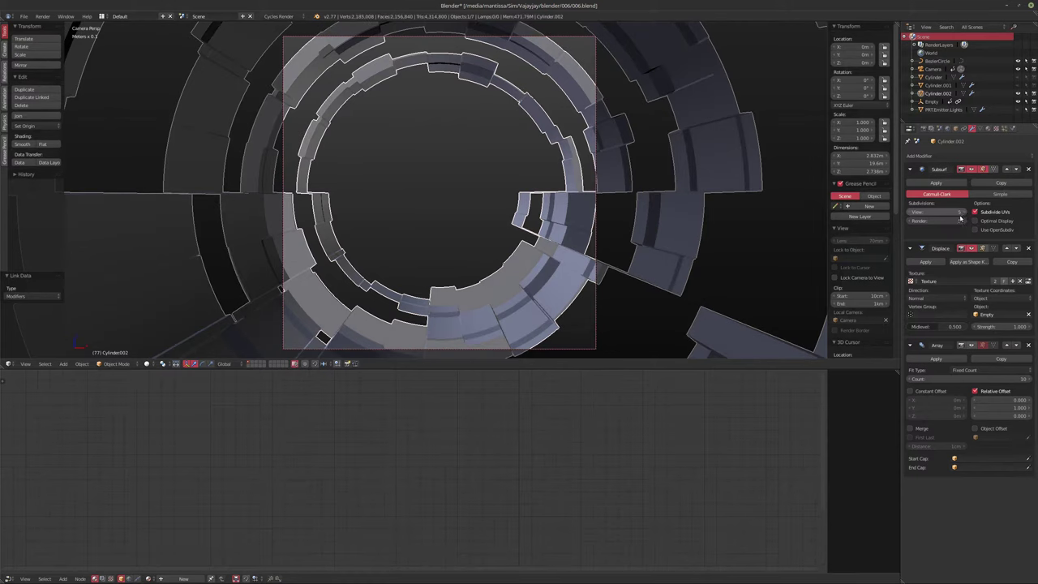
left_click(911, 213)
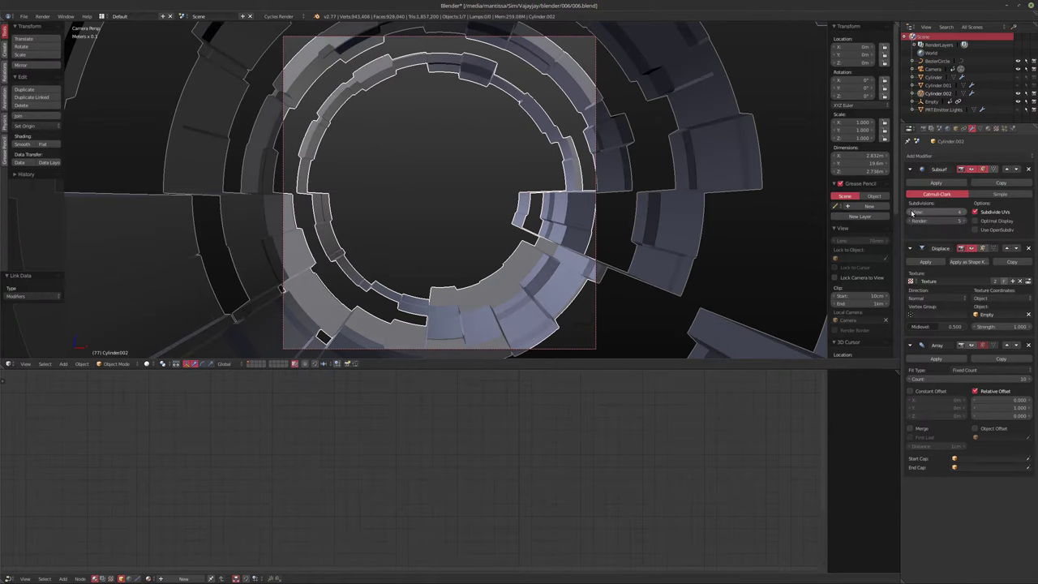
left_click(972, 345)
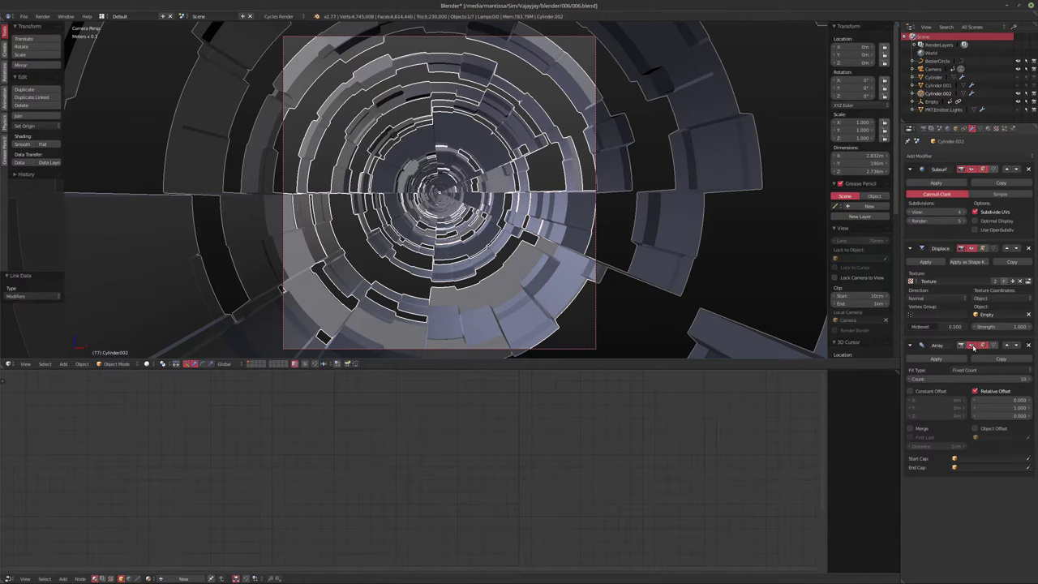
left_click(972, 345)
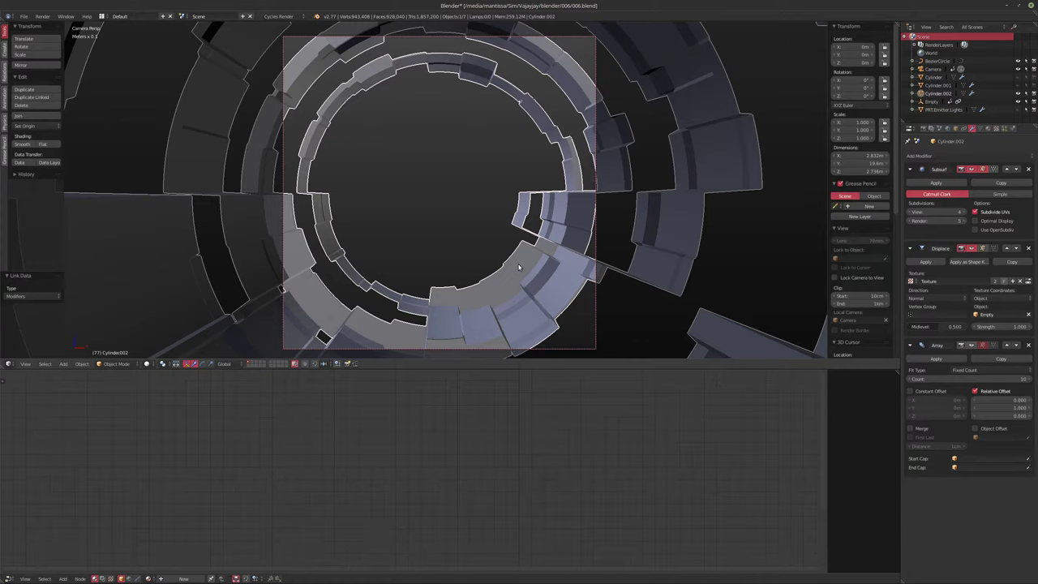
Step: Duplicate Cylinder.002 in place and apply the Subdivision Surface modifier on the duplicate
key("shift+d")
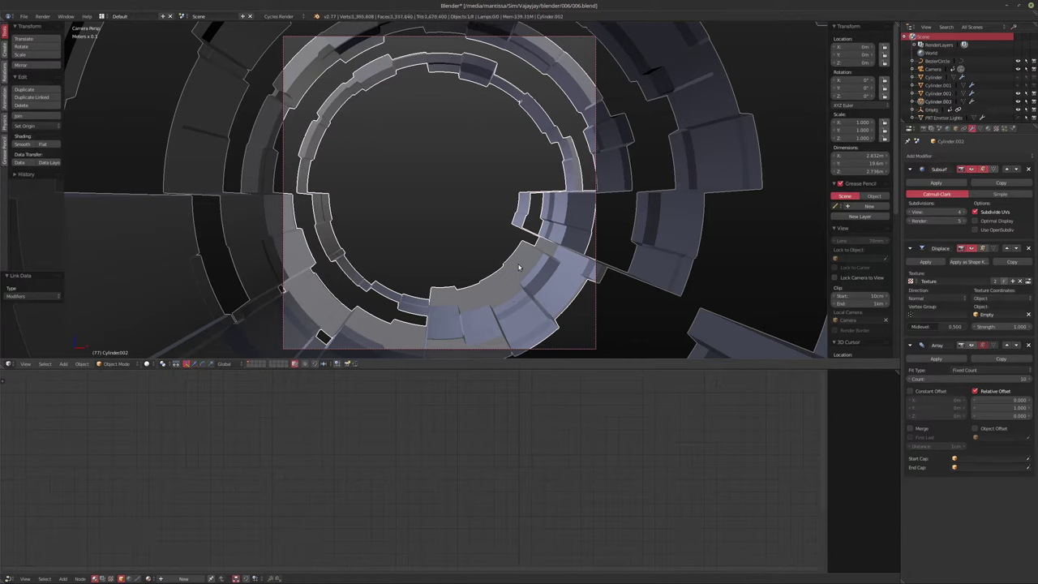
right_click(518, 266)
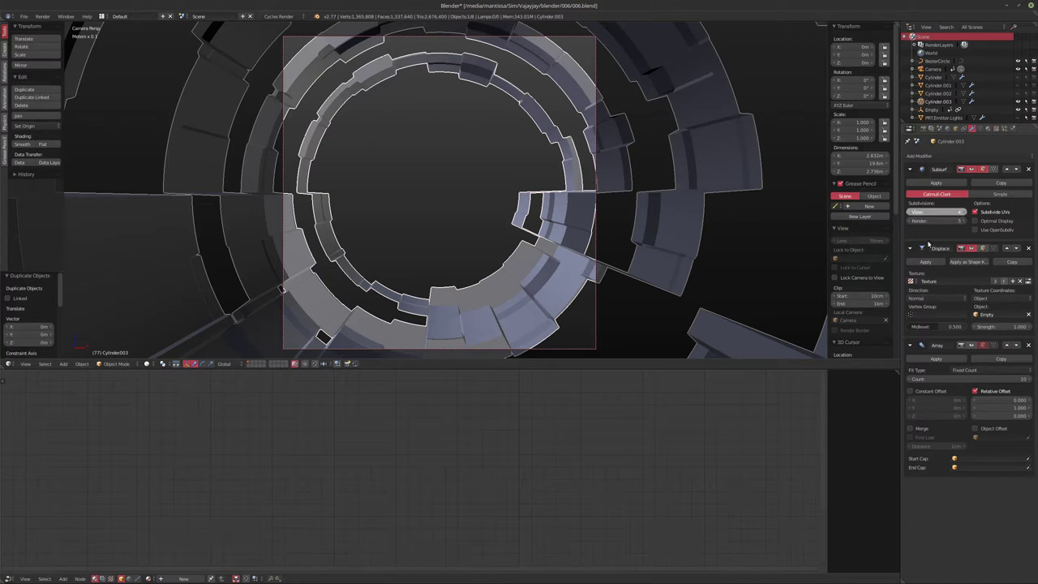
left_click(939, 183)
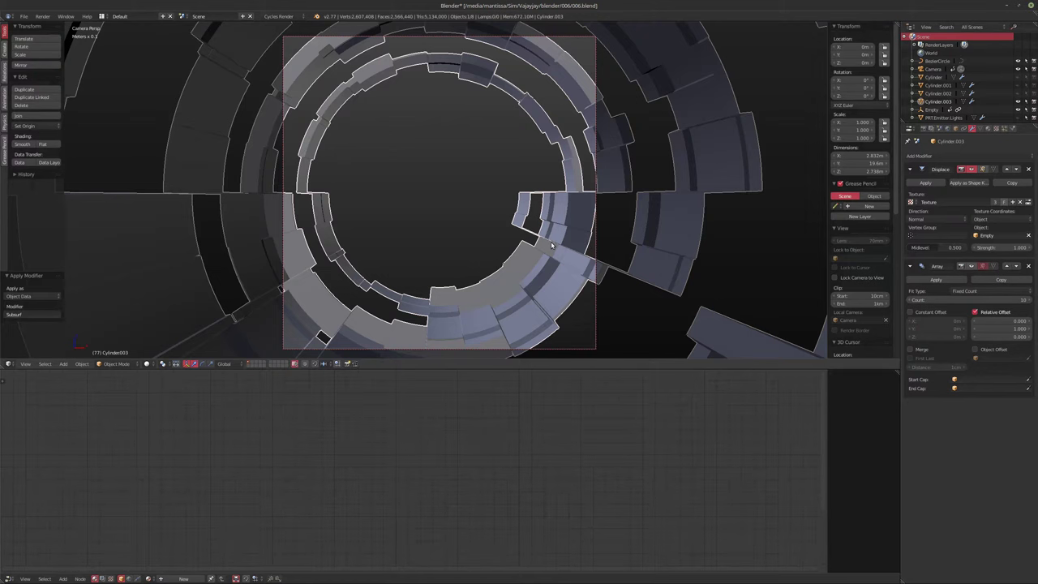
key("z")
key("z")
Step: Try a Remesh modifier with octree depth 6 placed before the Array on the duplicate, and delete that duplicate
left_click(932, 155)
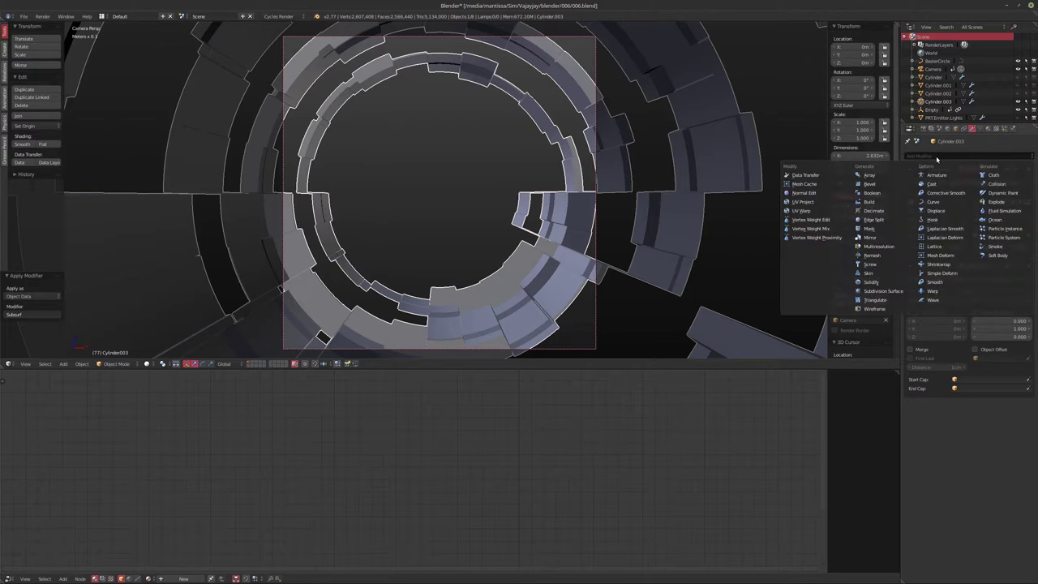
left_click(877, 256)
left_click(1007, 407)
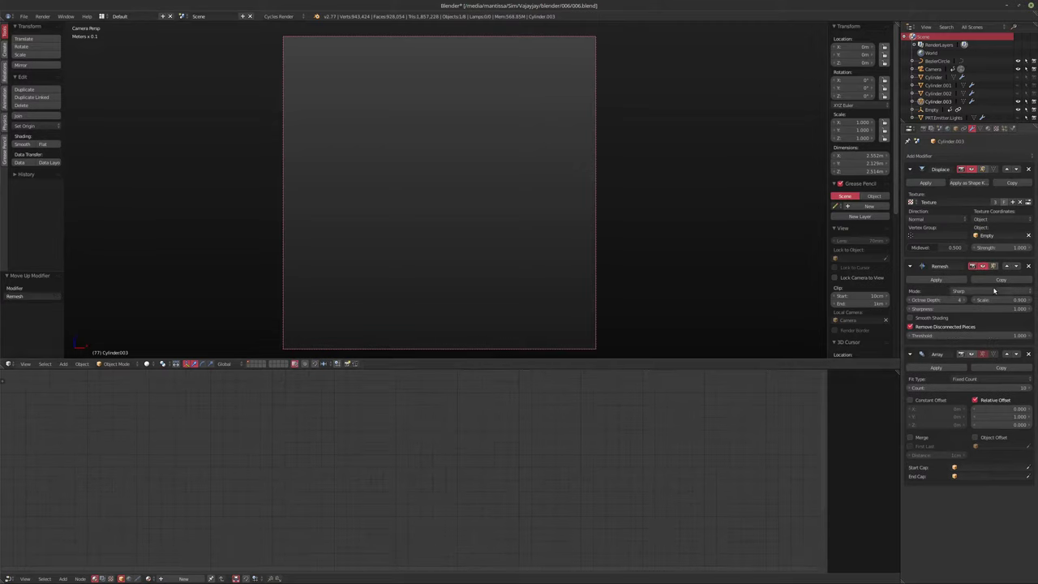
left_click(940, 300)
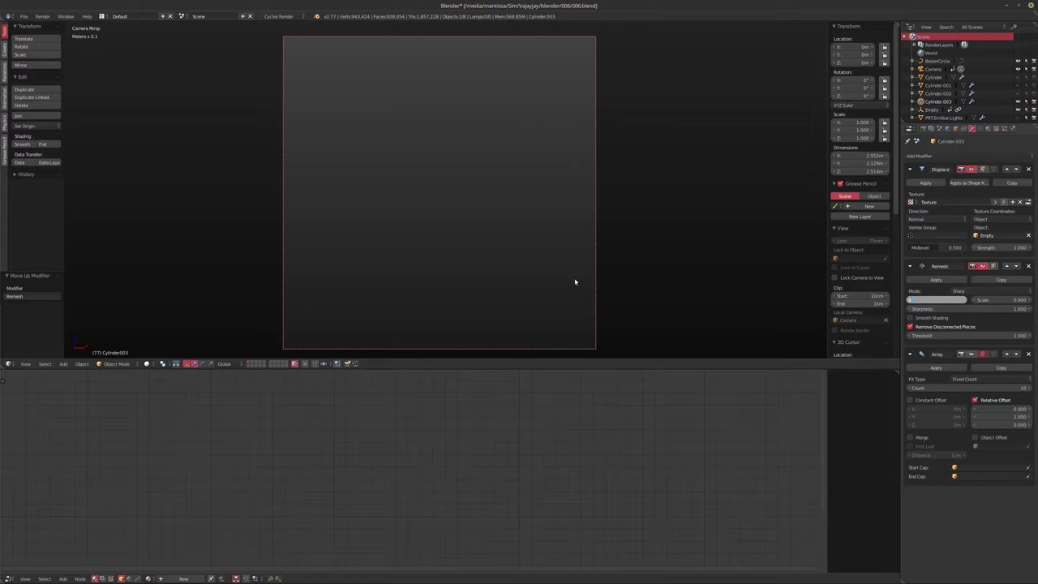
key("Return")
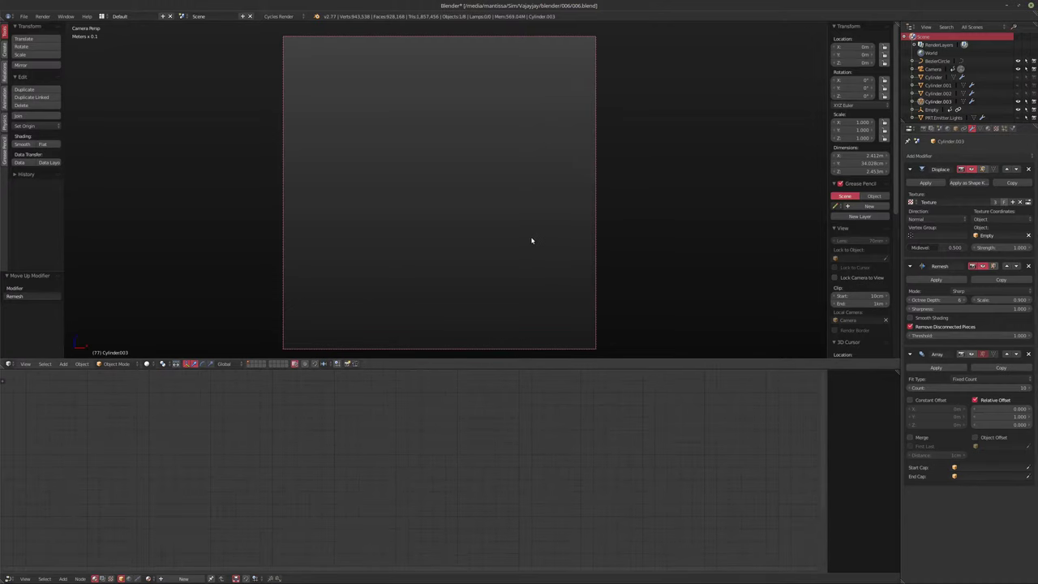
key("x")
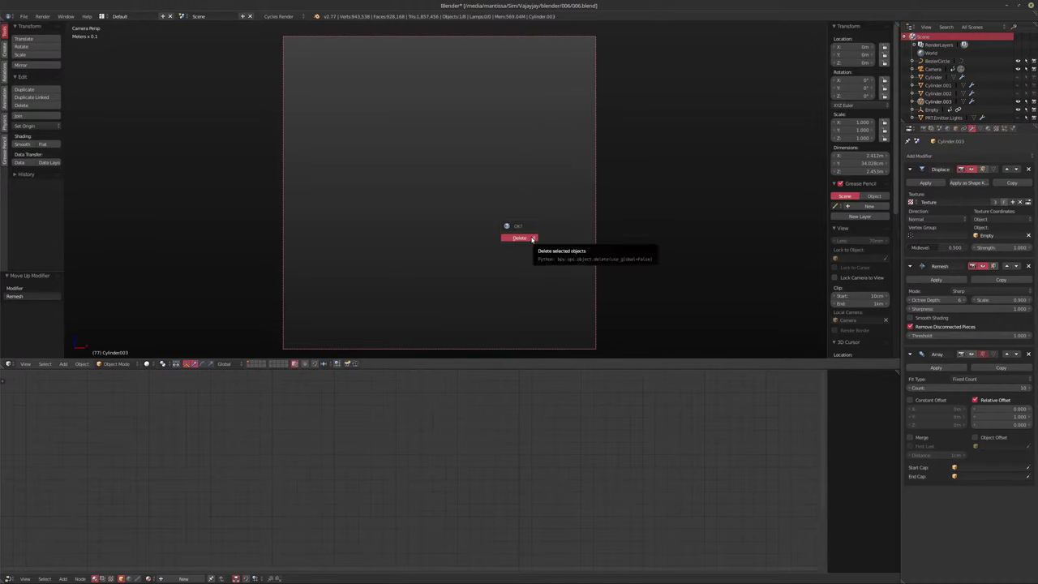
left_click(519, 237)
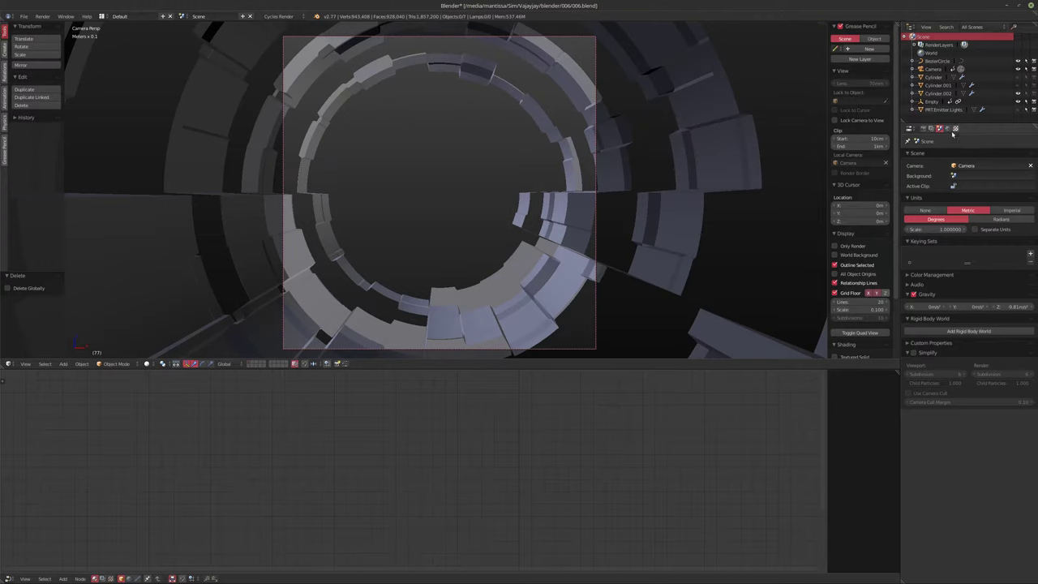
Step: Rename the Cylinder.002 object to MESH.Tunnel
left_click(937, 94)
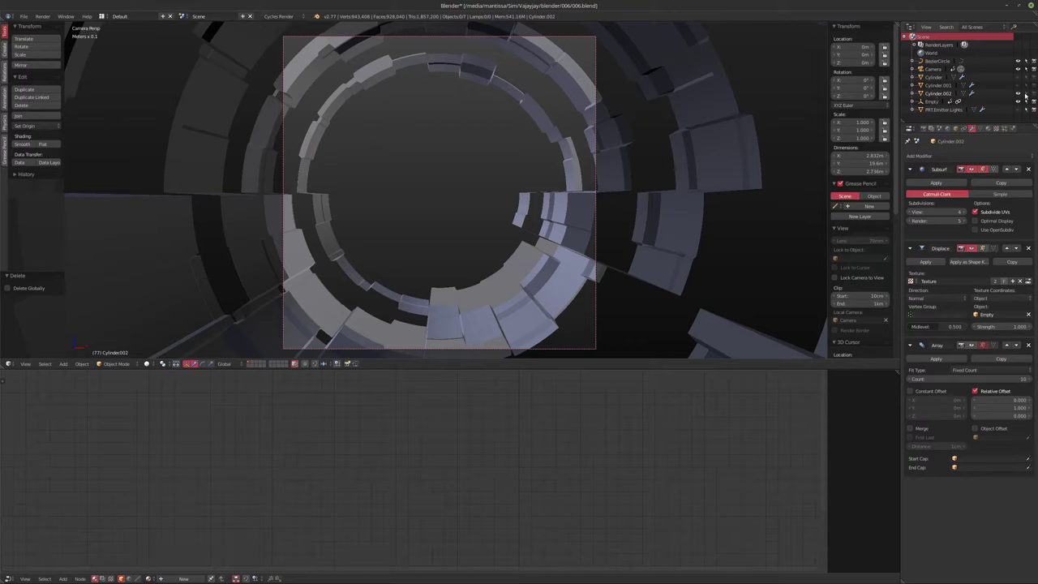
double_click(934, 94)
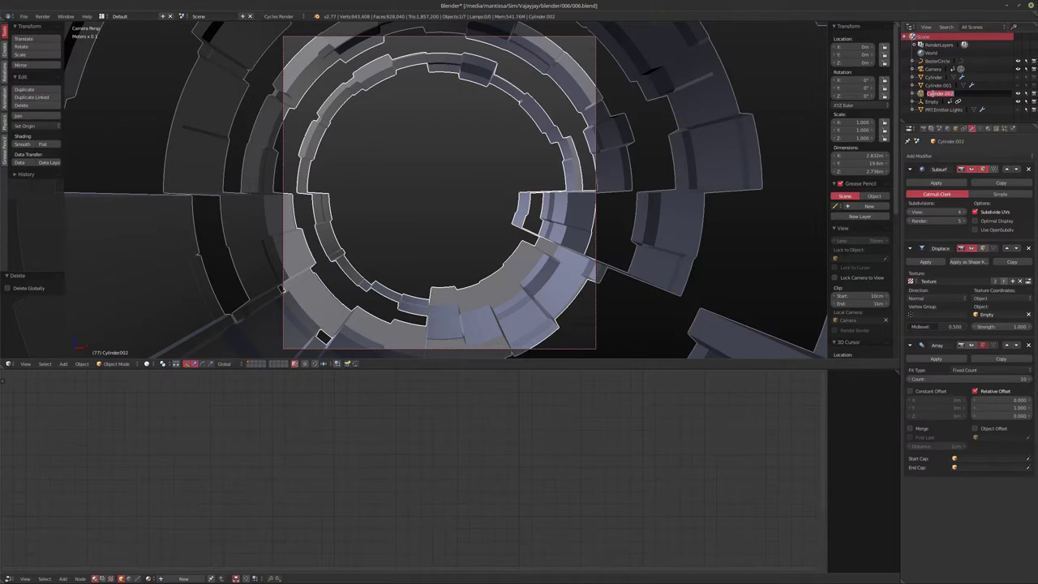
type("MESH.Tunnel")
key("Return")
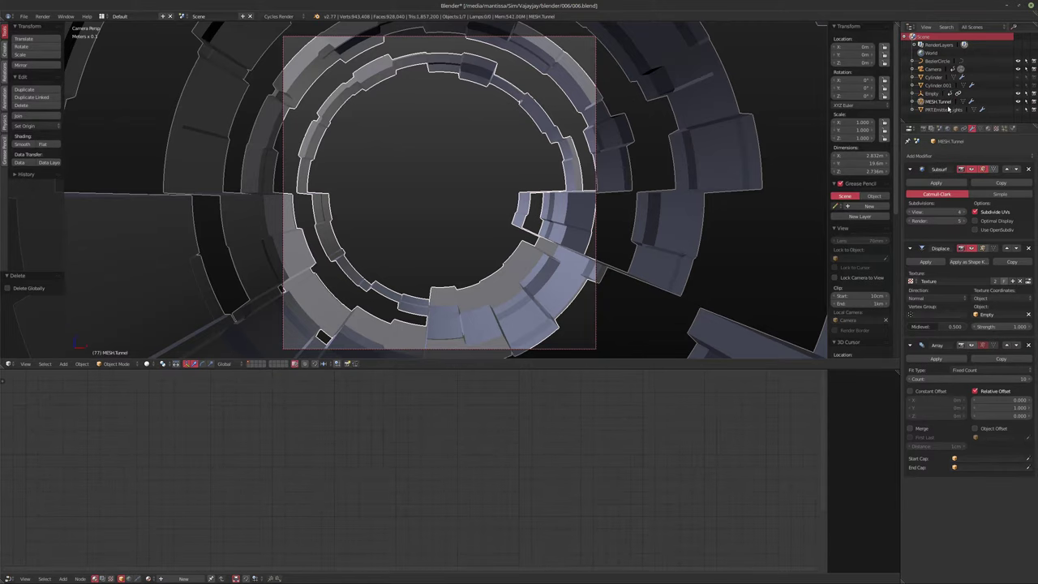
Step: Leave the camera view and frame MESH.Tunnel to inspect the whole row of rings from outside
left_click(945, 109)
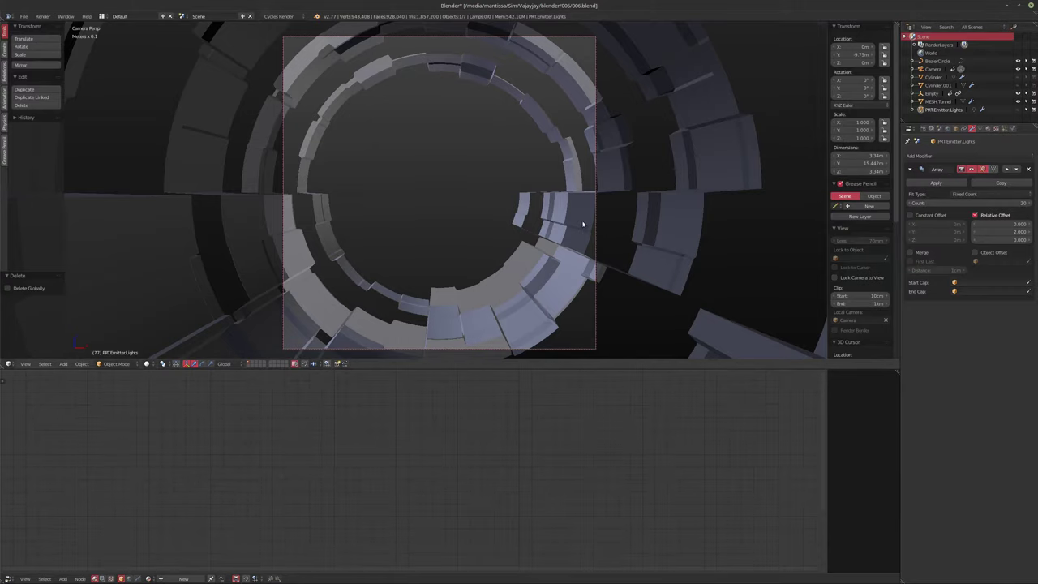
middle_click_drag(591, 236, 404, 240)
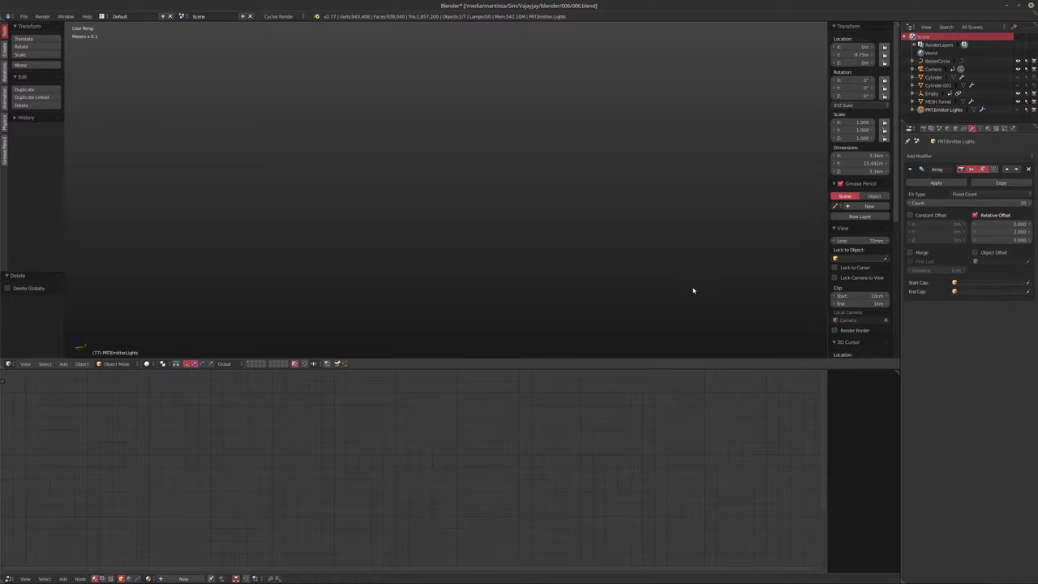
left_click(938, 101)
key("KP_Decimal")
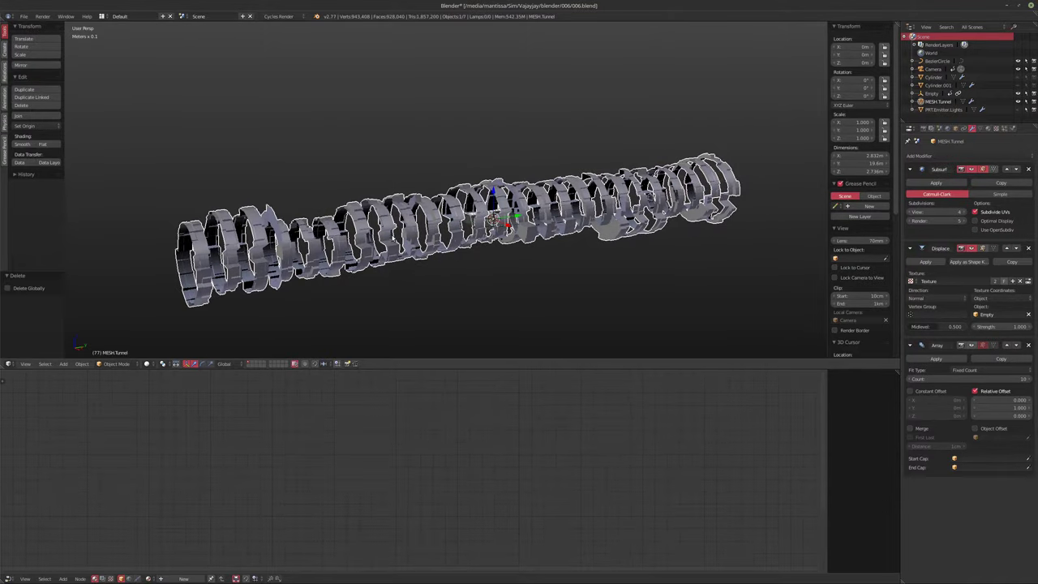
Step: Enlarge the 3D viewport over the node editor and hide its tool shelf and properties sidebar
left_click_drag(53, 368, 51, 534)
scroll(359, 410, "up", 2)
middle_click_drag(359, 410, 369, 365, "shift")
key("t")
key("n")
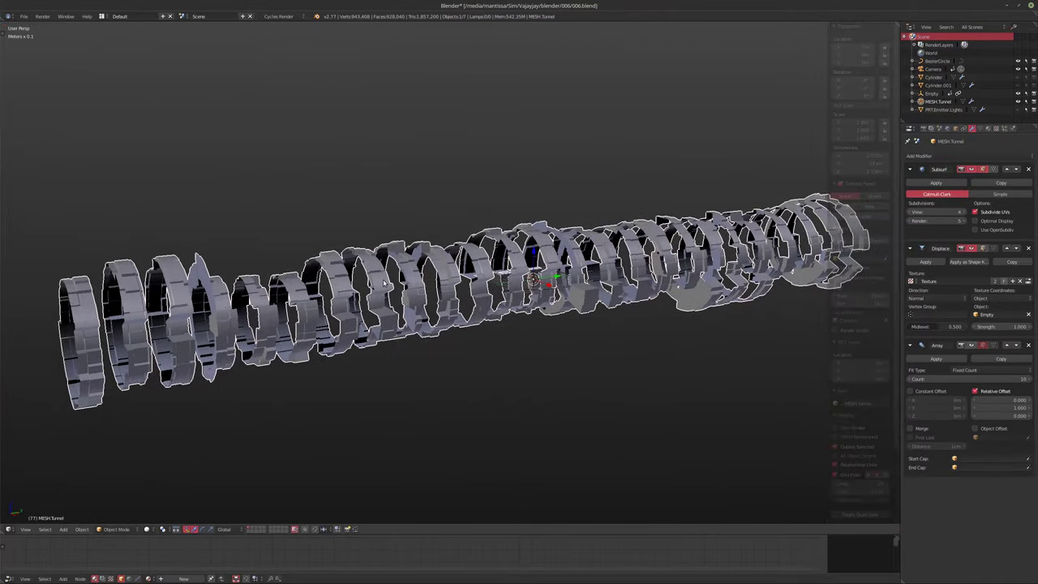
Step: Look along the inside of the tunnel through the camera again
middle_click_drag(311, 348, 312, 353)
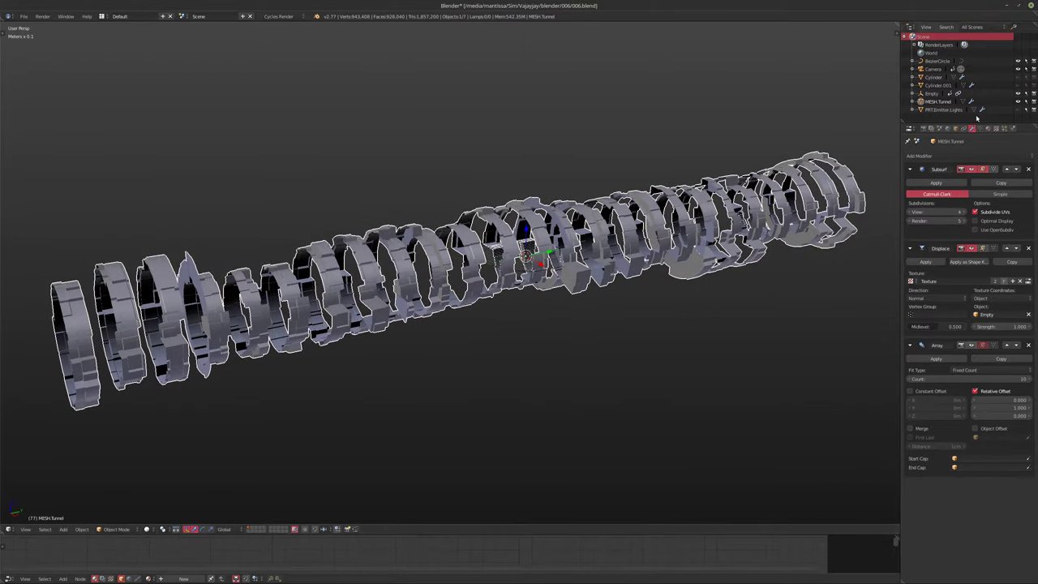
left_click(1017, 111)
key("KP_0")
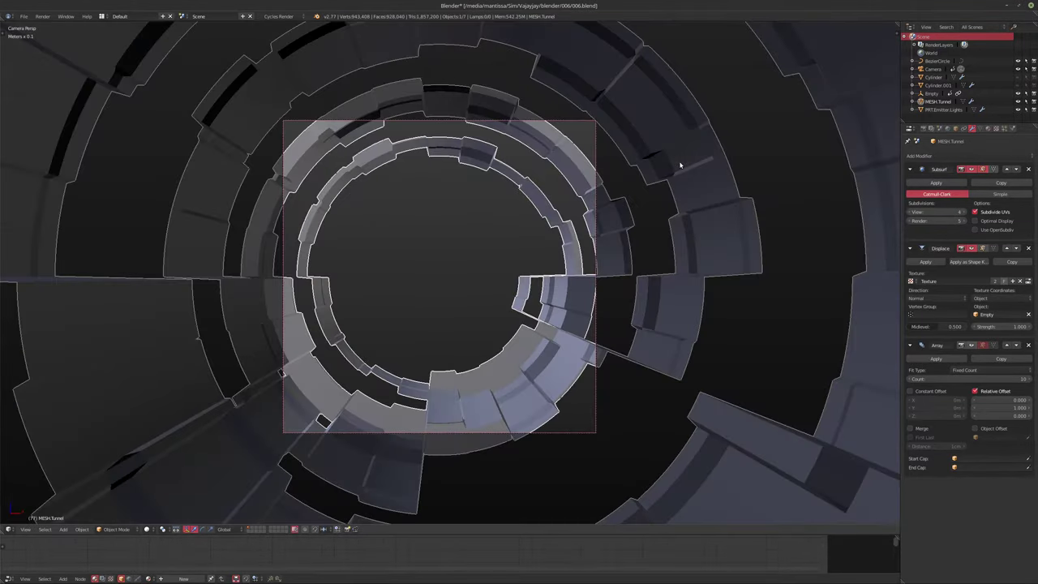
Step: View the tunnel from the right side in orthographic projection and select the PRT.Emitter.Lights rings
middle_click_drag(658, 198, 585, 203)
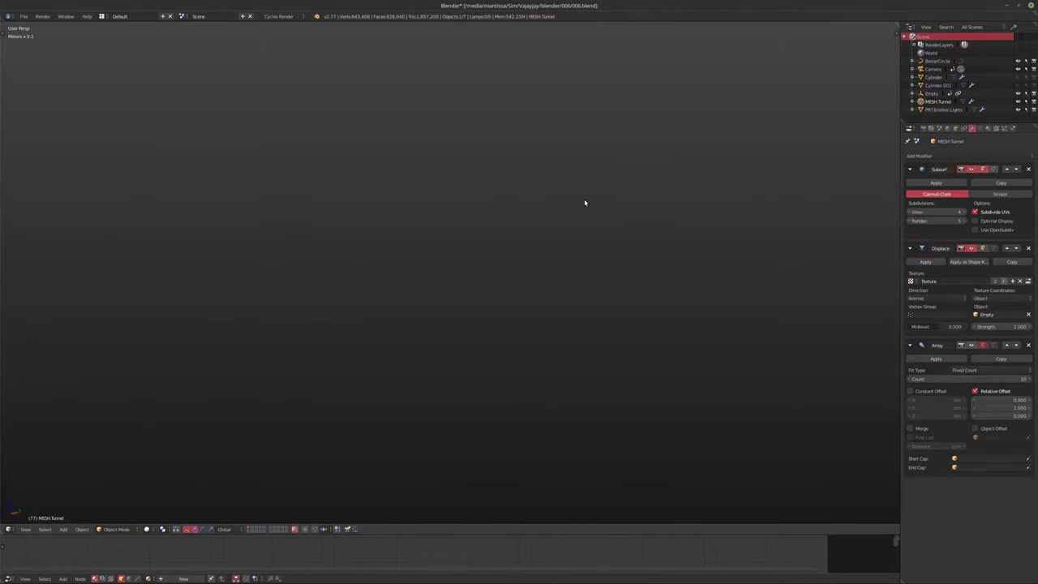
key("KP_3")
key("KP_Decimal")
scroll(301, 273, "up", 4)
key("KP_5")
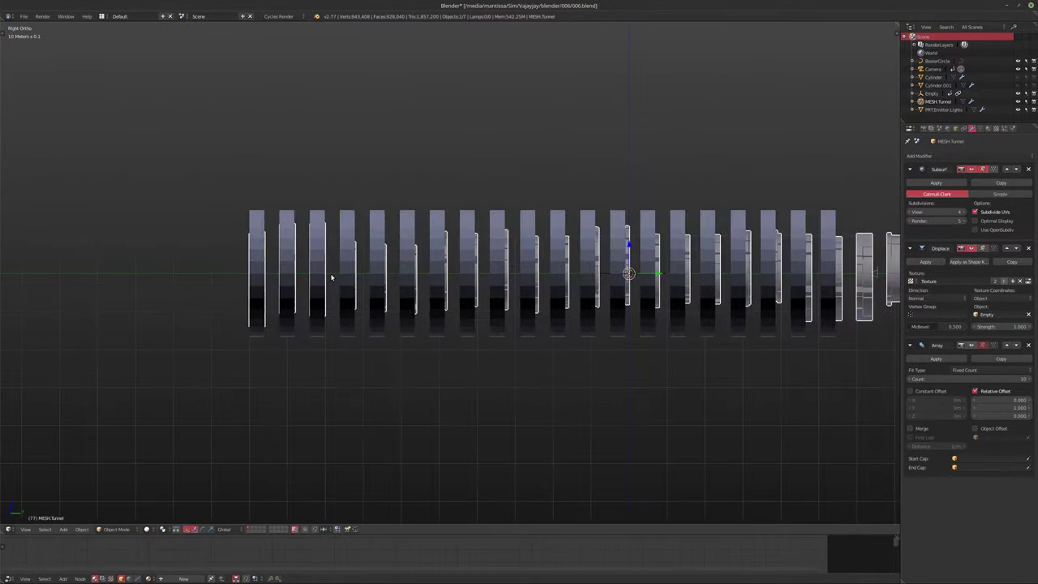
scroll(397, 216, "up", 7)
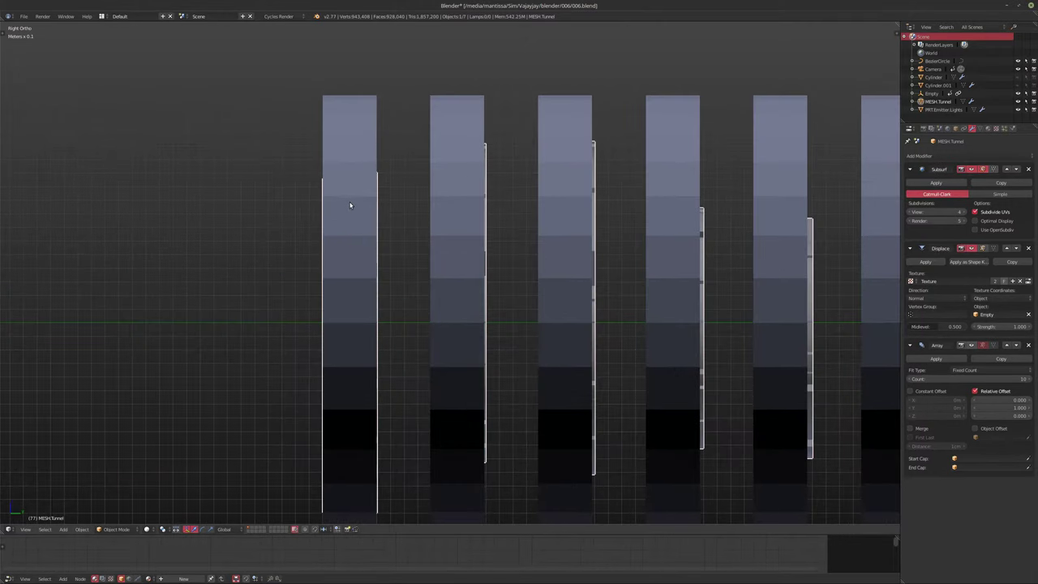
right_click(353, 202)
key("Tab")
middle_click_drag(372, 219, 399, 195, "shift")
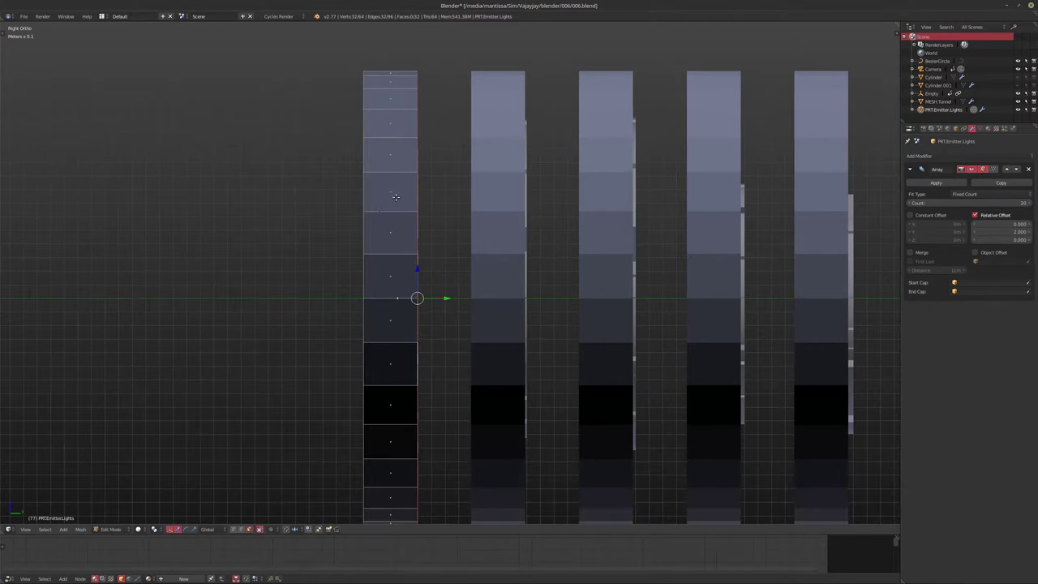
key("Tab")
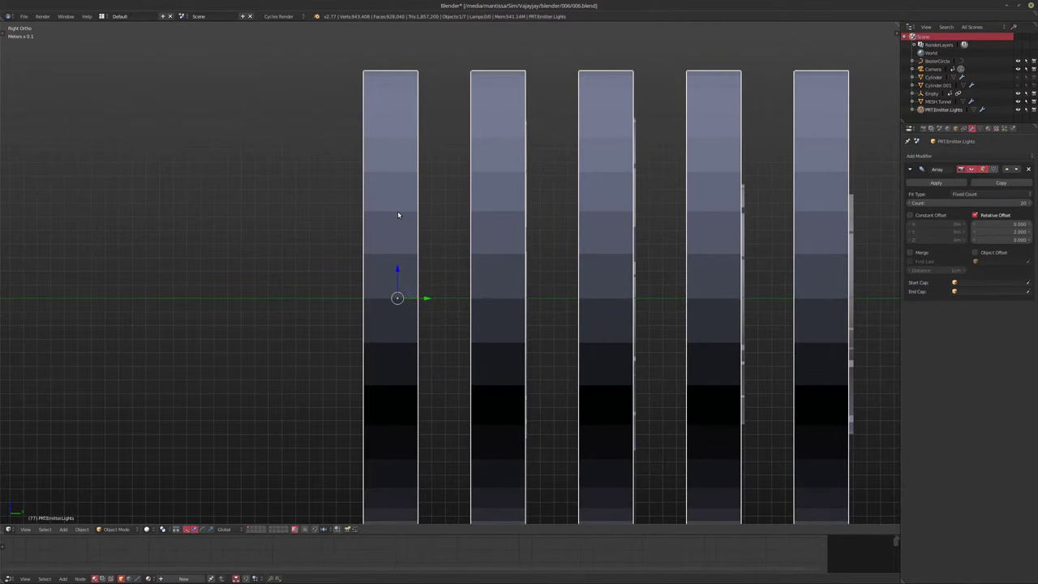
middle_click_drag(397, 215, 334, 217, "shift")
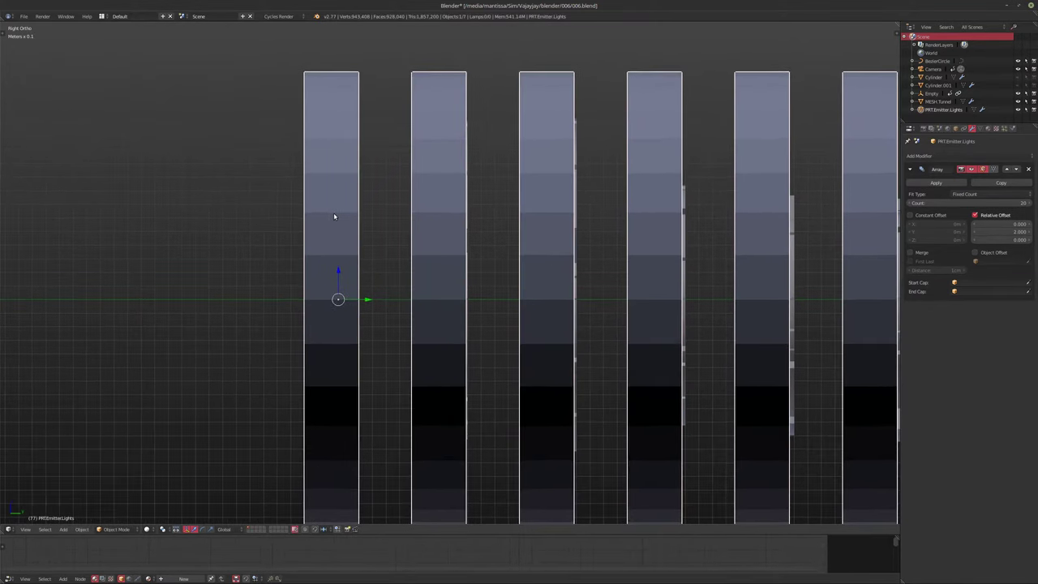
Step: Edit the PRT.Emitter.Lights mesh, setting the median Y of the first ring's selected edge loop to 15 cm
key("Tab")
scroll(367, 300, "up", 2)
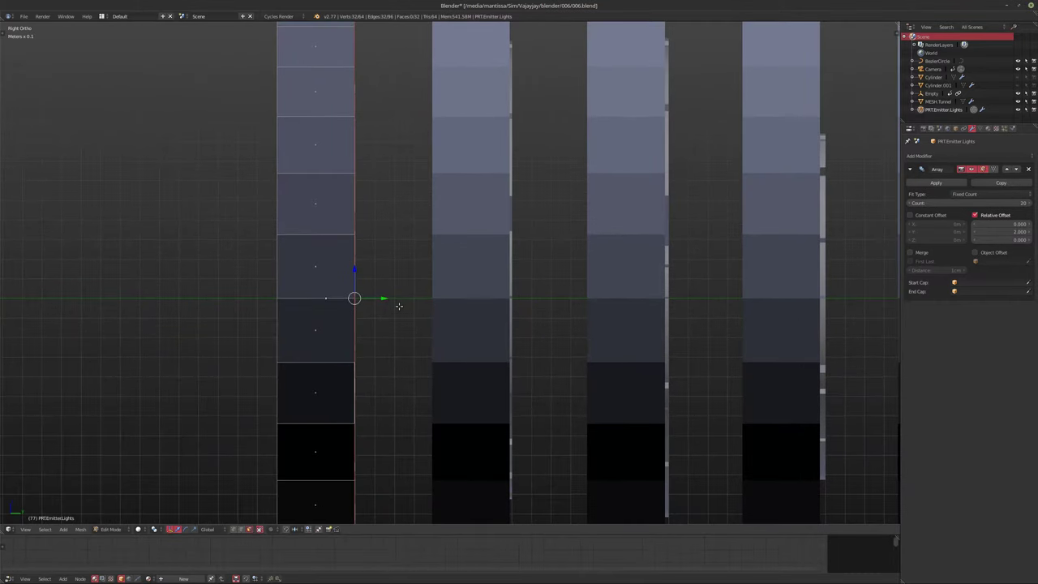
key("n")
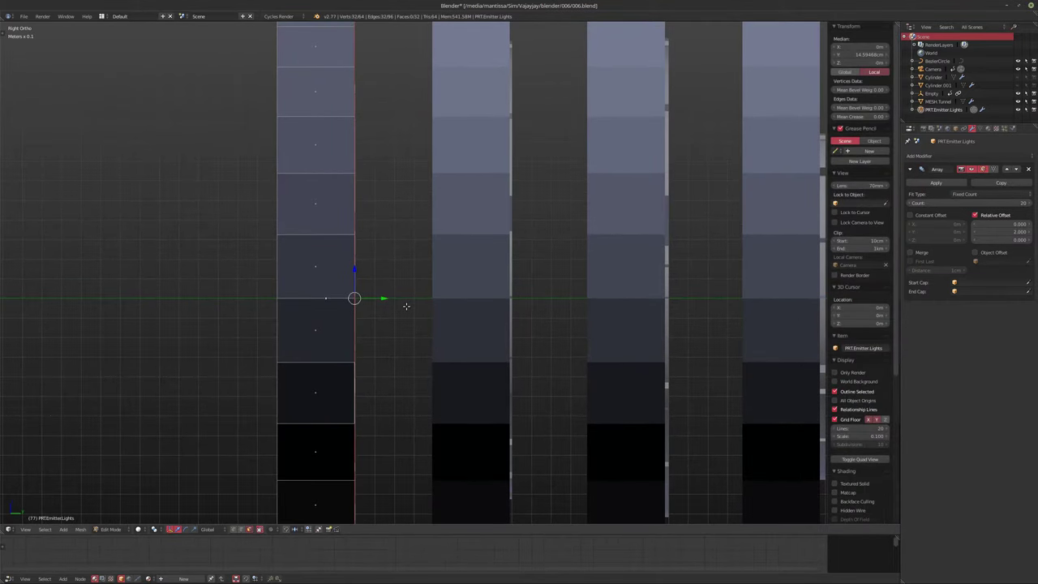
key("g")
key("y")
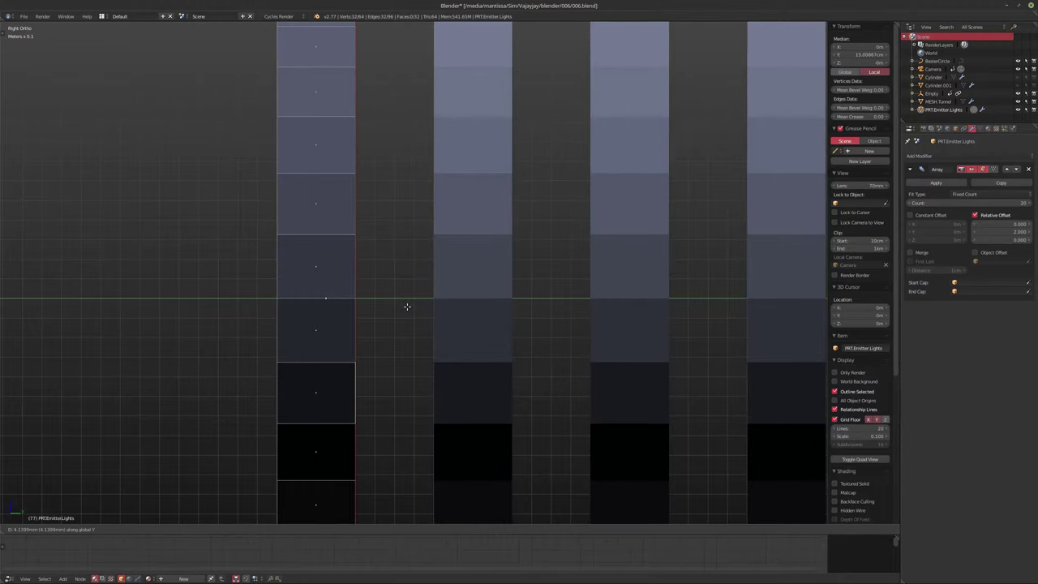
left_click(407, 306)
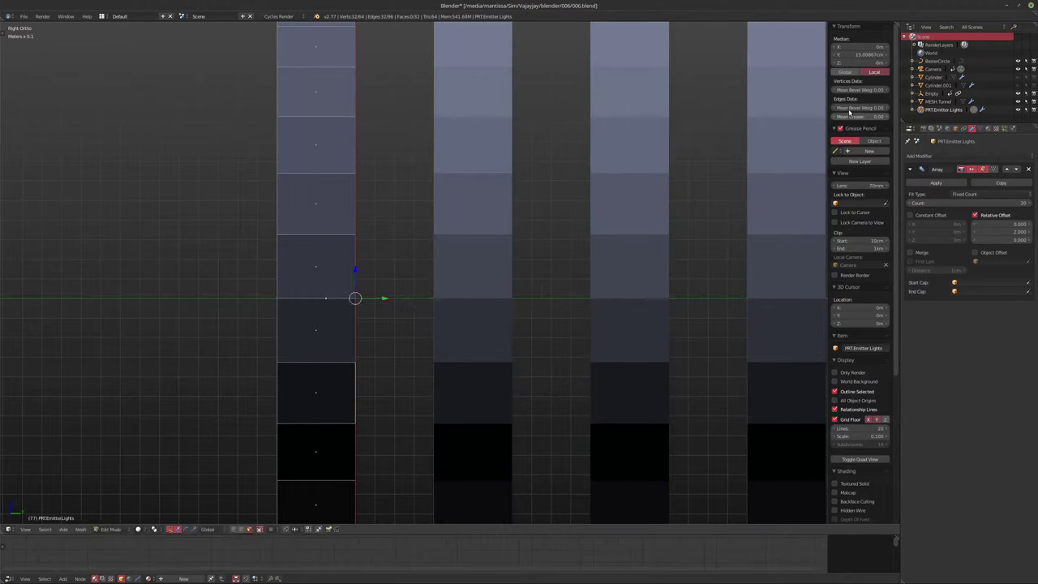
left_click(859, 54)
key("BackSpace")
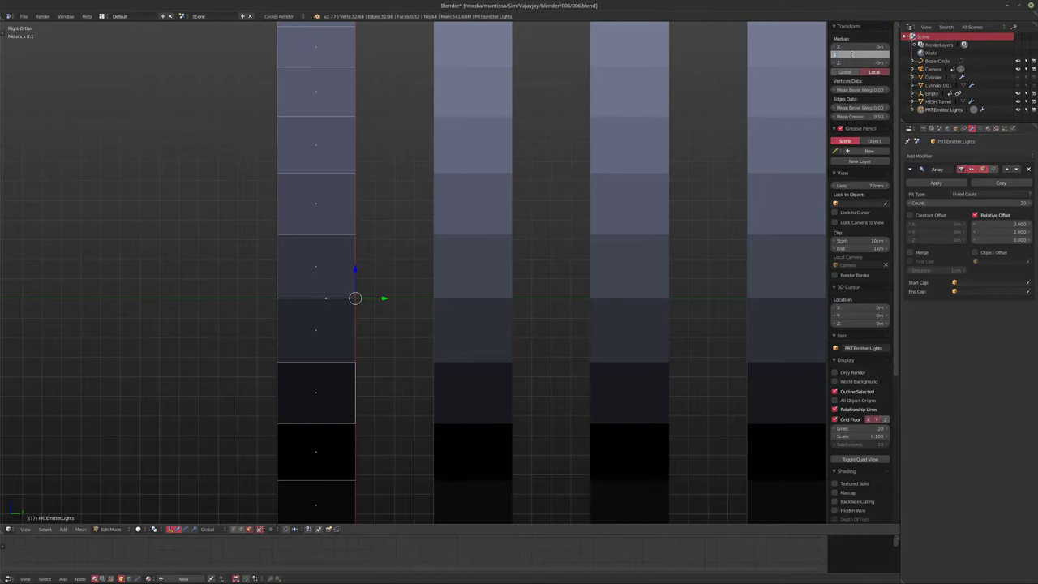
key("Return")
middle_click_drag(663, 194, 527, 196, "shift")
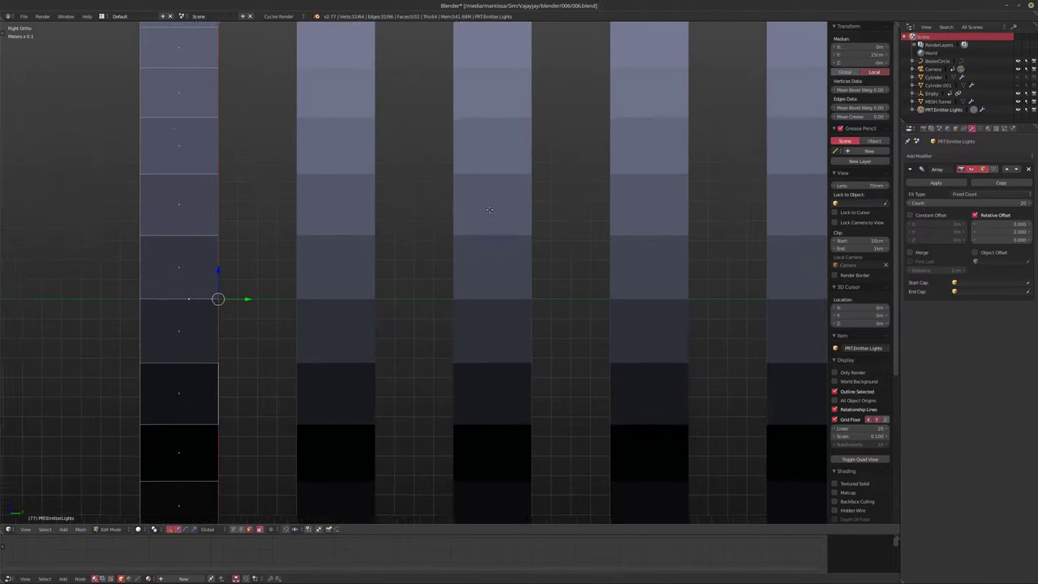
scroll(494, 209, "down", 4)
key("Tab")
Step: Move the PRT.Emitter.Lights rings 0.4 m along the Y axis
middle_click_drag(648, 246, 495, 246, "shift")
middle_click_drag(421, 275, 426, 300, "shift")
scroll(426, 300, "up", 1)
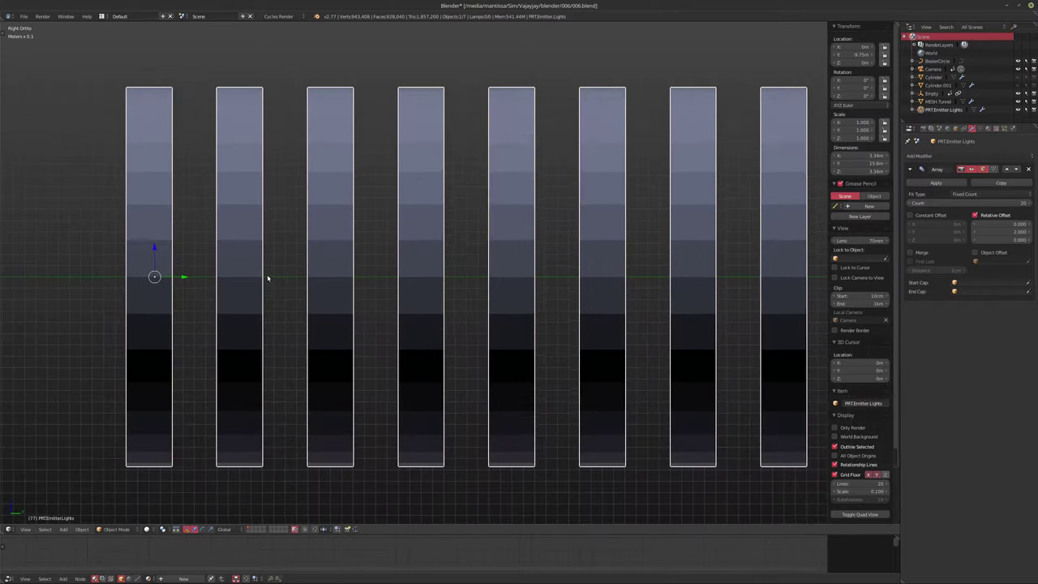
middle_click_drag(267, 274, 369, 268, "shift")
key("g")
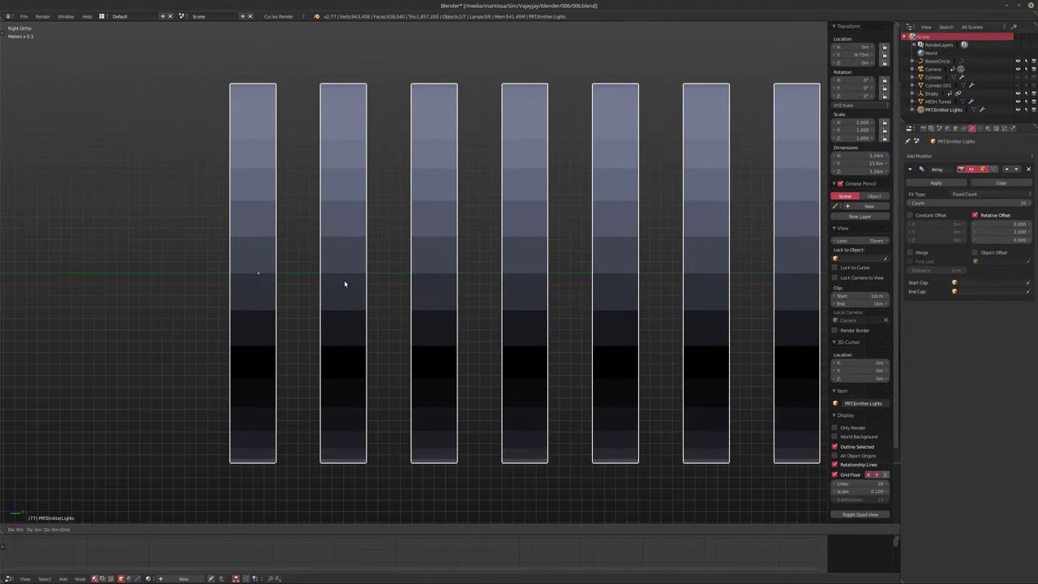
key("y")
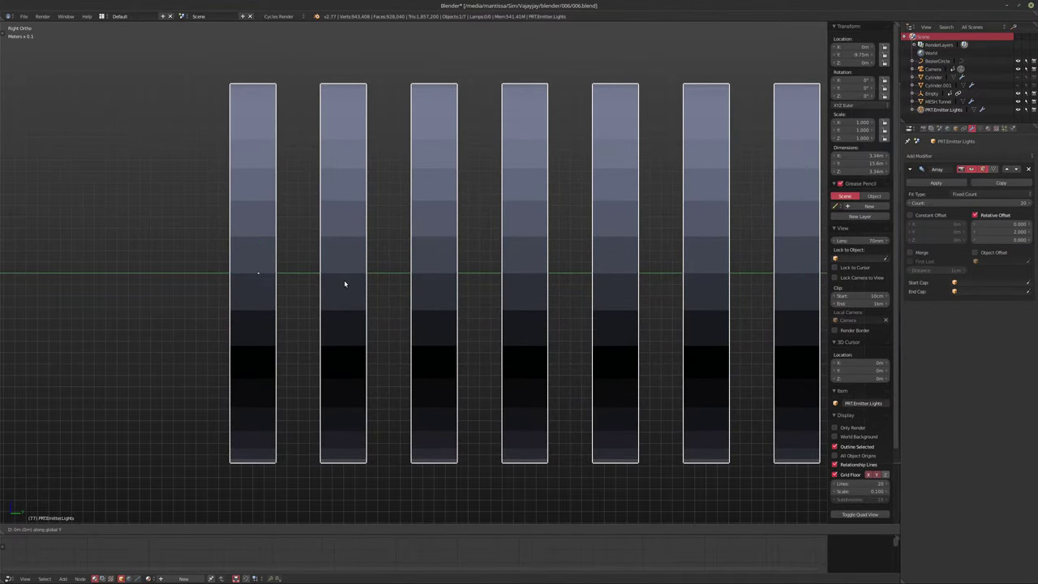
type("15")
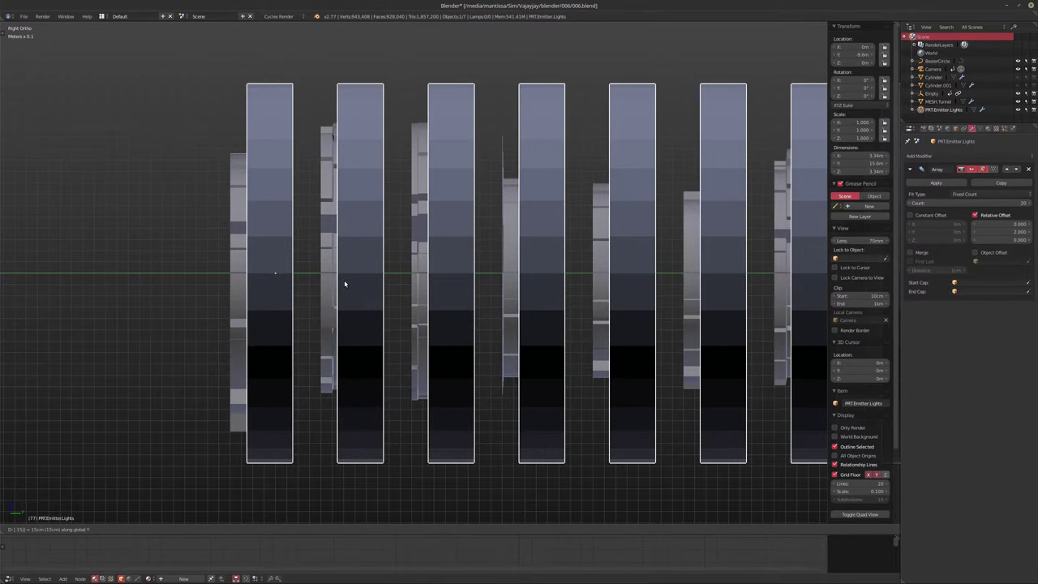
key("BackSpace")
key("BackSpace")
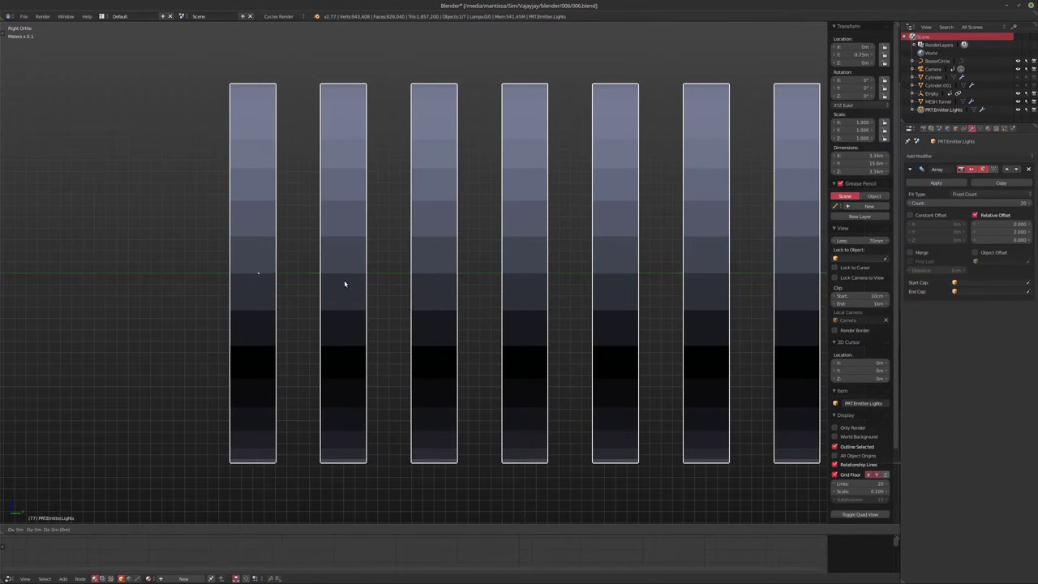
type(".5")
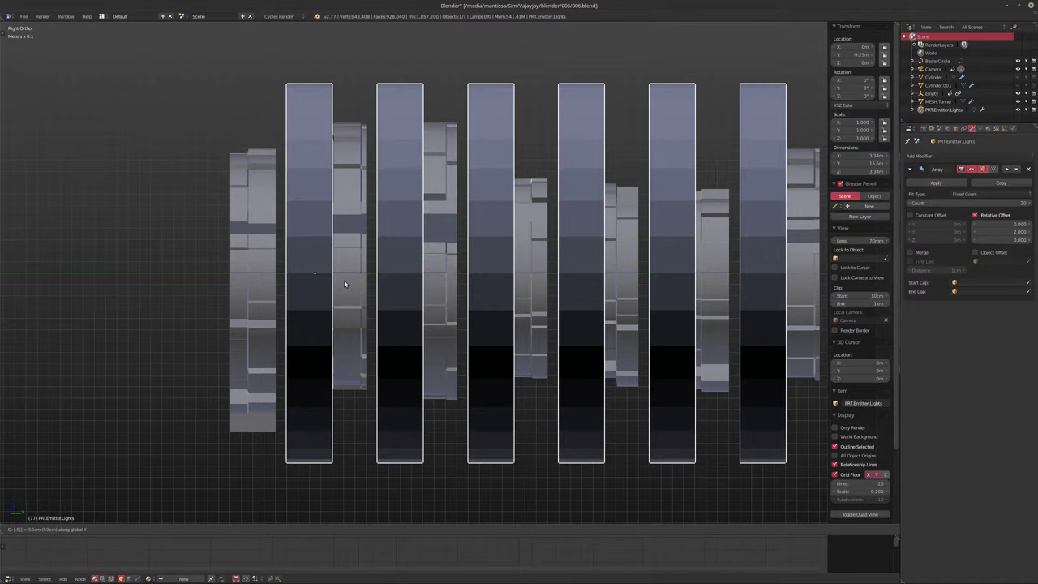
key("BackSpace")
key("BackSpace")
type(".4")
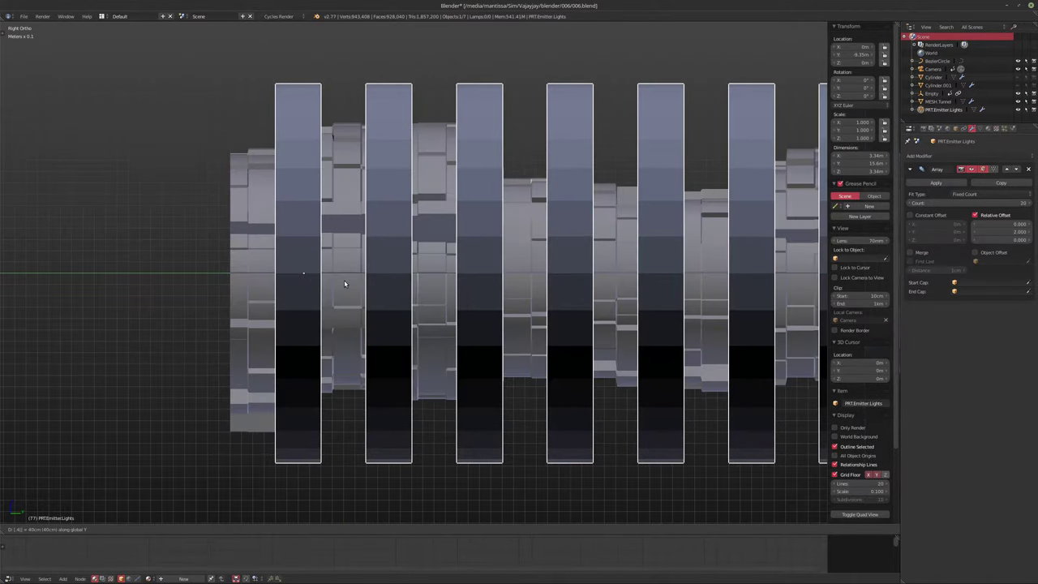
key("Return")
Step: Examine in perspective how the light rings sit around the tunnel along its whole length and at its far end
middle_click_drag(432, 204, 441, 295)
scroll(562, 307, "down", 7)
key("KP_5")
scroll(373, 312, "up", 4)
key("t")
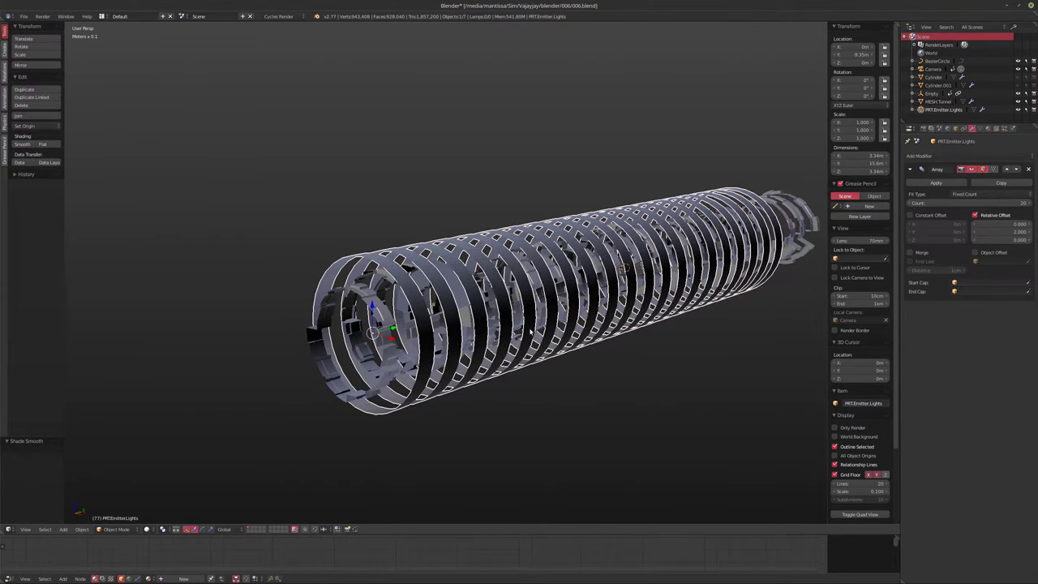
key("t")
middle_click_drag(532, 332, 571, 354)
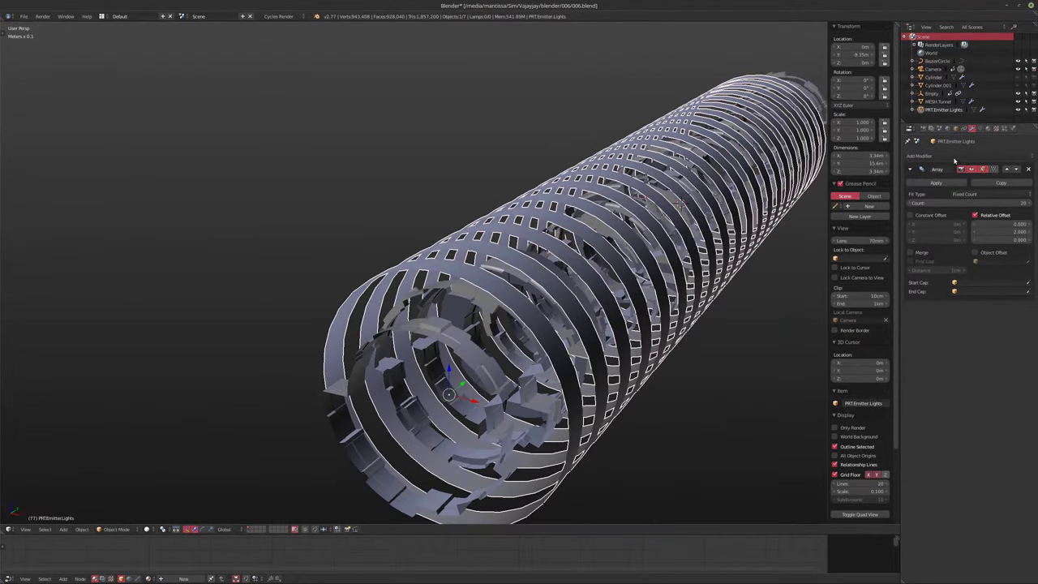
middle_click_drag(584, 267, 587, 246)
scroll(531, 268, "up", 3)
middle_click_drag(531, 268, 537, 288)
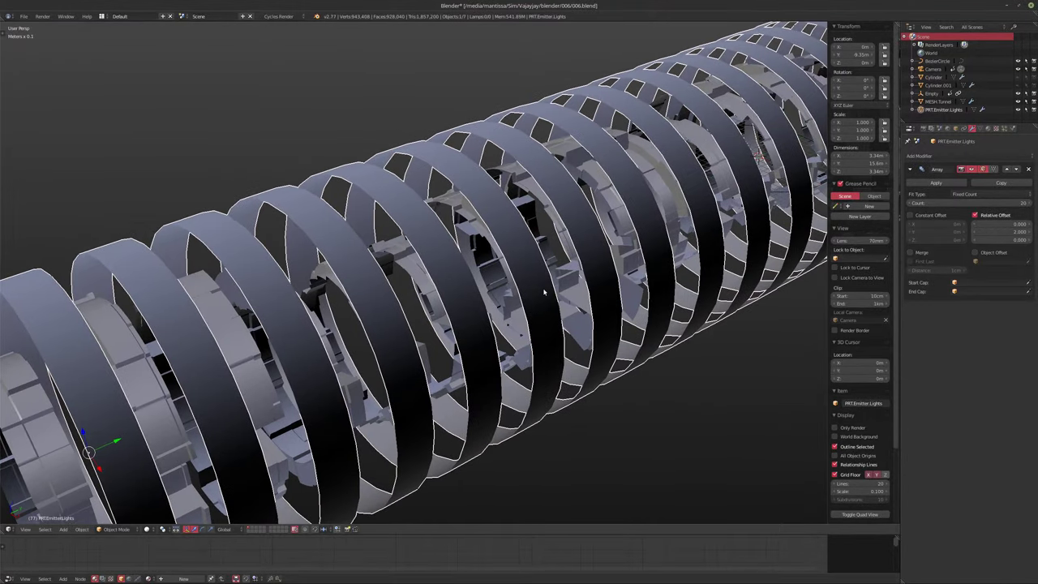
scroll(543, 292, "down", 6)
scroll(494, 295, "up", 5)
middle_click_drag(495, 294, 542, 298)
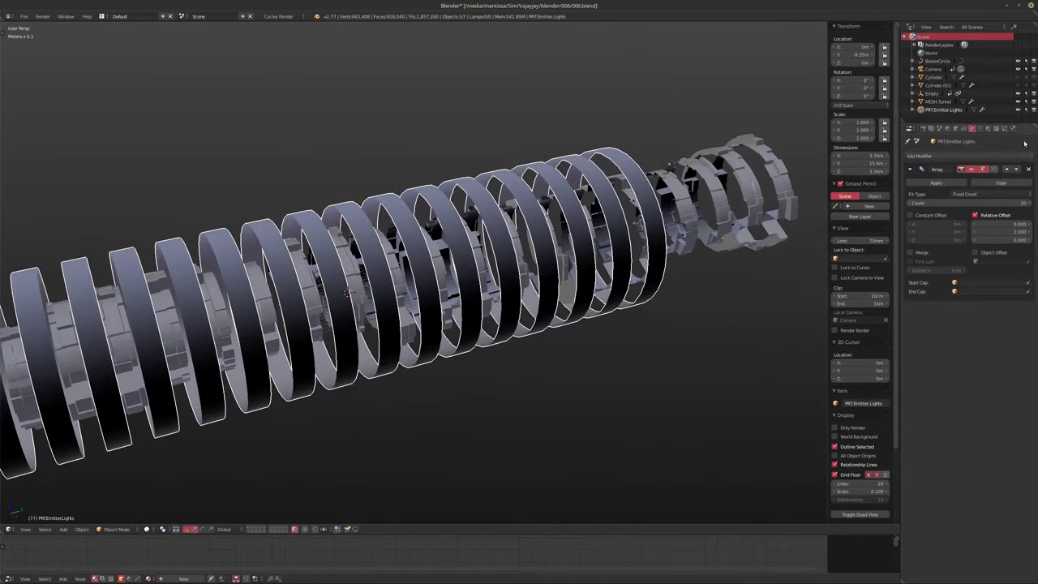
Step: Raise the Array modifier's count on PRT.Emitter.Lights to 24
left_click(1029, 203)
left_click(1029, 204)
left_click(1029, 203)
left_click(1029, 203)
middle_click_drag(798, 239, 800, 218)
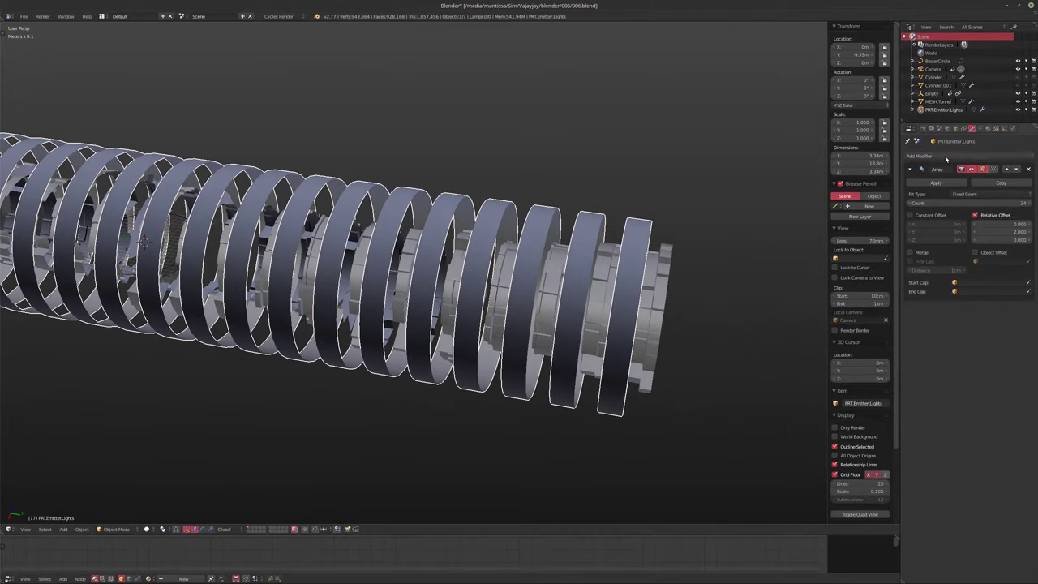
Step: Add a second Array modifier to PRT.Emitter.Lights with a relative offset of 0 in X and 1 in Y
left_click(945, 158)
left_click(882, 175)
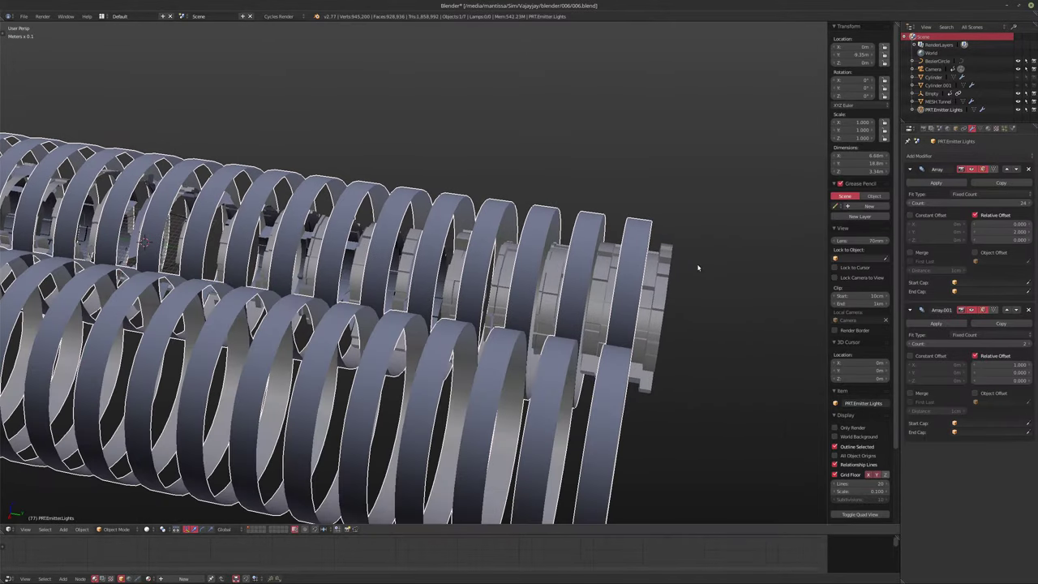
middle_click_drag(684, 263, 776, 285)
left_click(987, 364)
type("0")
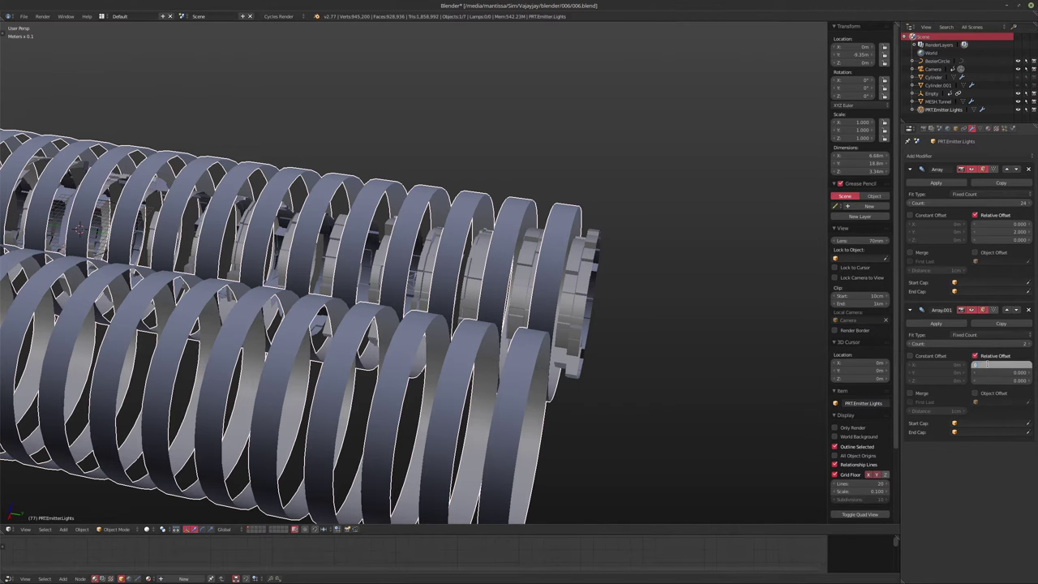
key("Tab")
type("1")
key("Return")
middle_click_drag(684, 364, 584, 354, "shift")
scroll(583, 354, "down", 3)
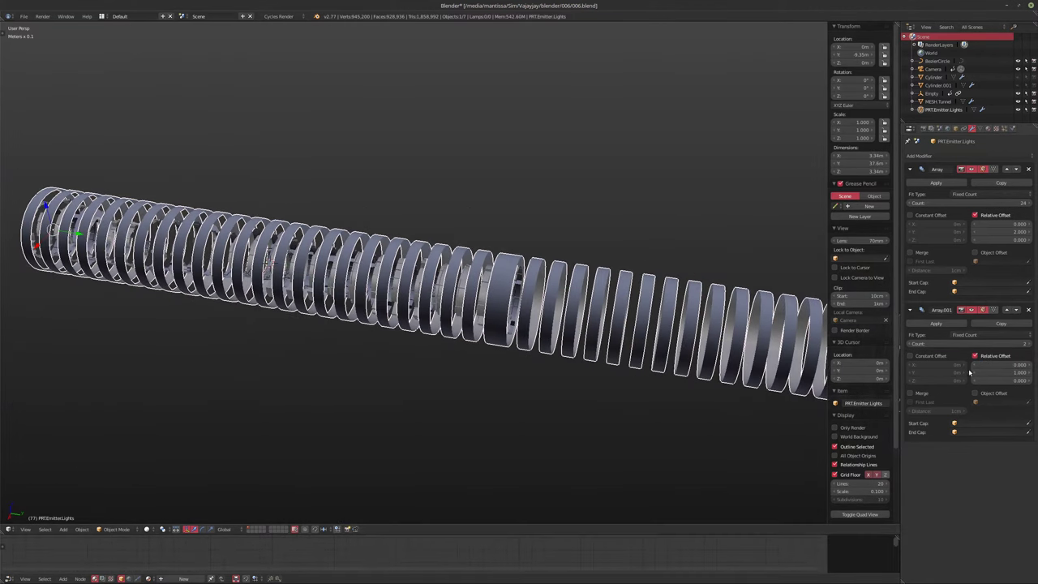
Step: Set the second Array modifier's count to 10 to extend the rows of light rings
double_click(976, 344)
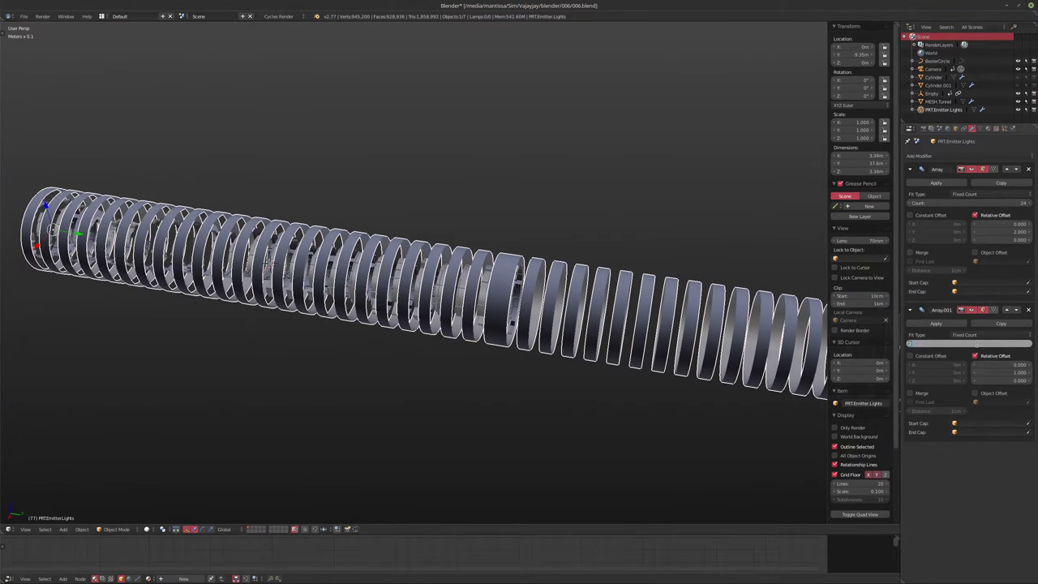
key("Return")
scroll(450, 303, "down", 4)
middle_click_drag(450, 304, 686, 243)
Step: Try a count of 5 for the second array in the camera view and restore it to 10
key("KP_0")
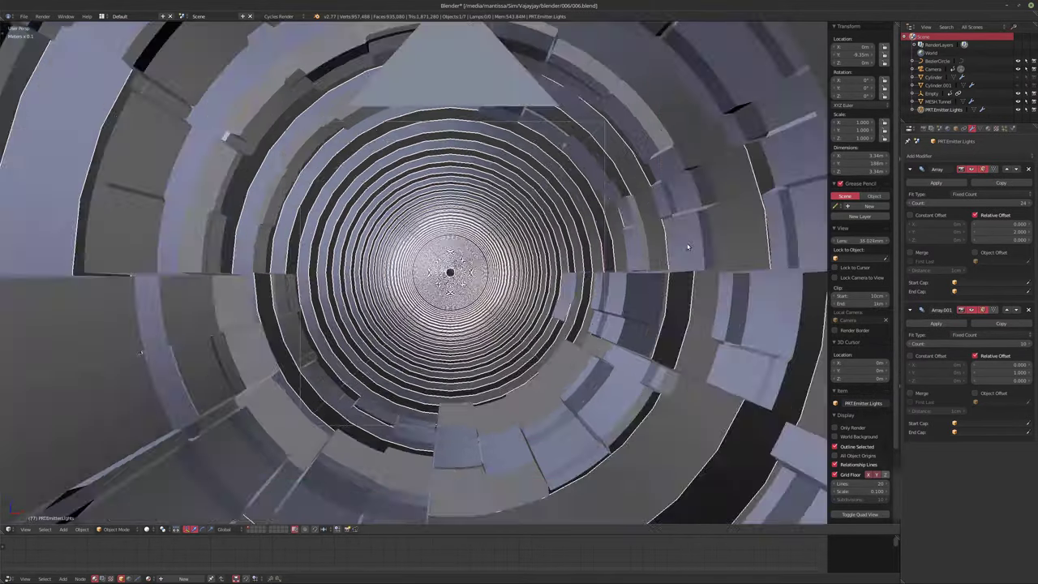
double_click(976, 344)
type("5")
key("Return")
left_click(967, 346)
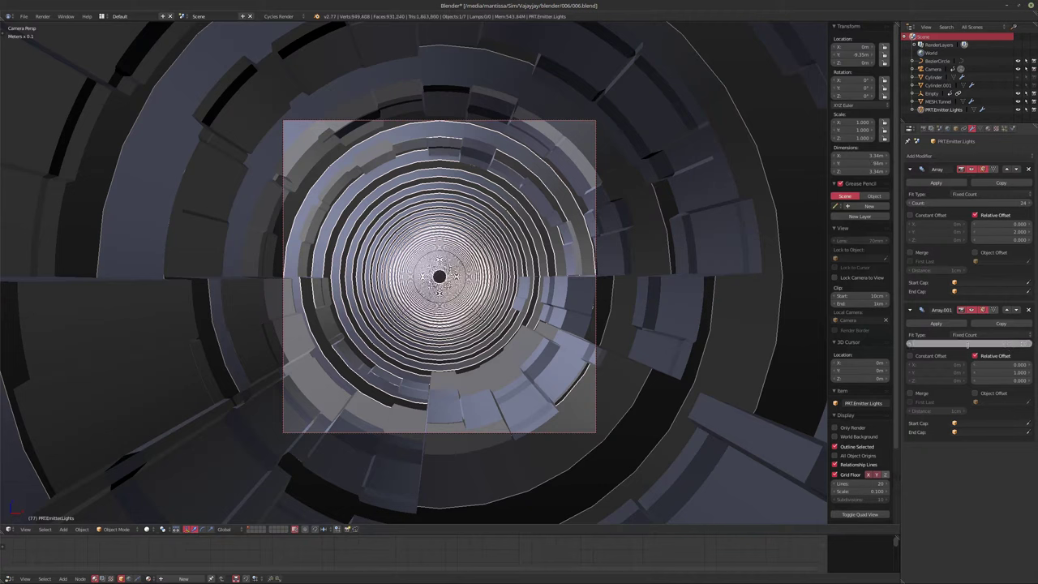
left_click_drag(967, 344, 968, 347)
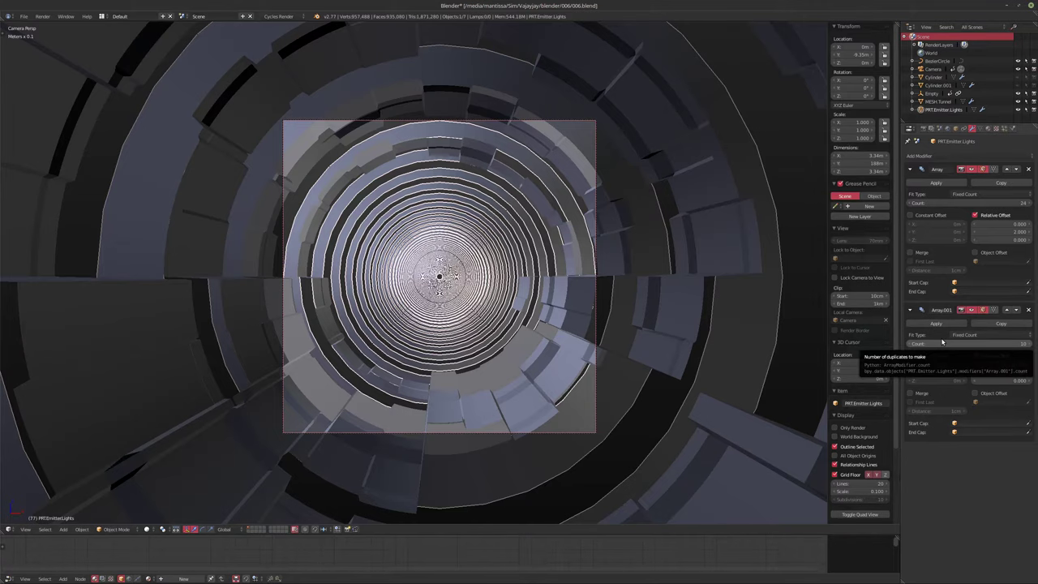
Step: Leave the camera view and add a cylinder mesh at the scene origin inside the tunnel
middle_click_drag(614, 322, 482, 329)
scroll(482, 329, "down", 6)
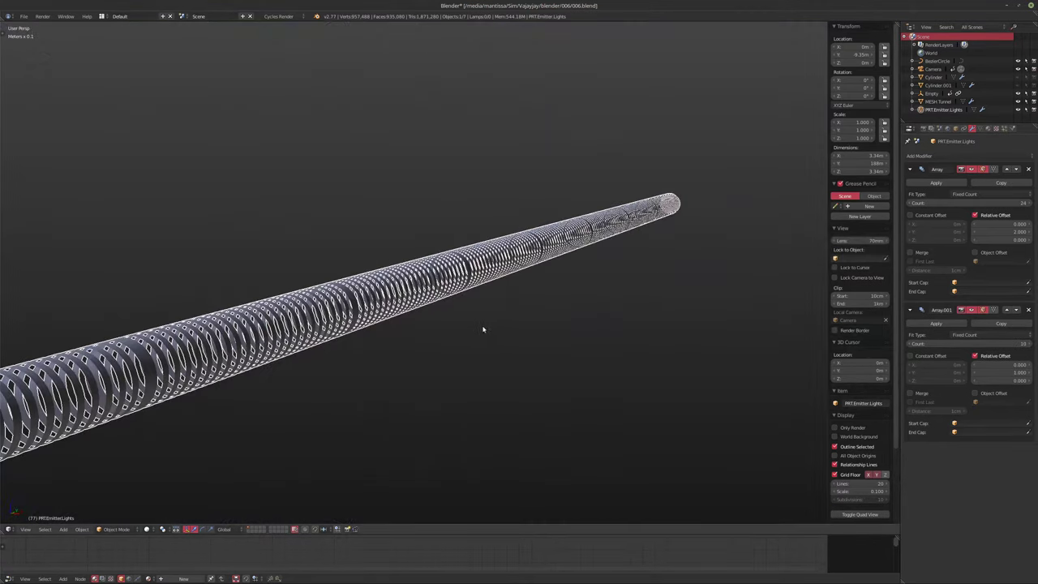
middle_click_drag(259, 371, 444, 305, "shift")
scroll(496, 289, "up", 8)
middle_click_drag(591, 259, 566, 195, "shift")
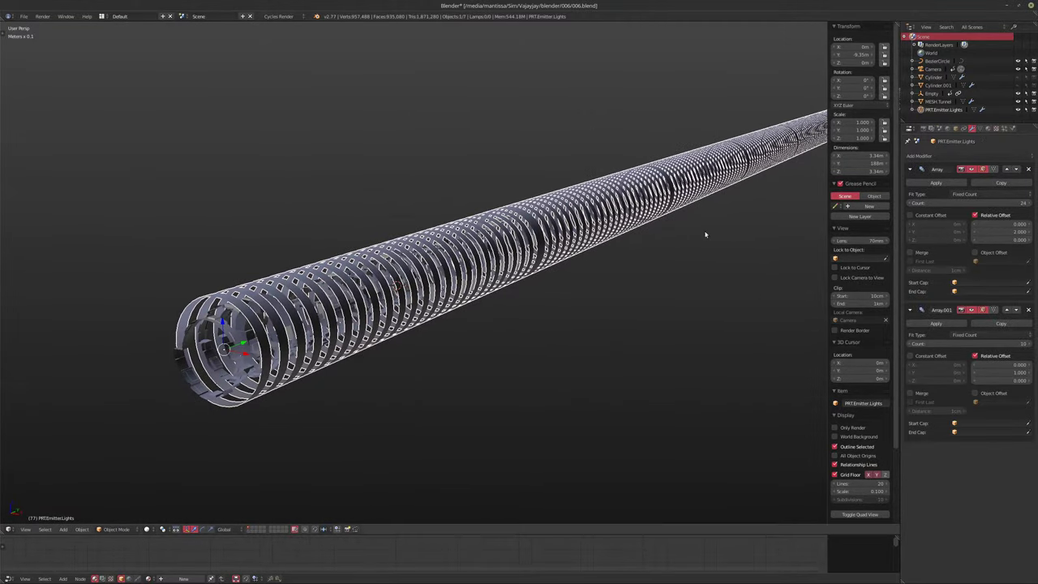
middle_click_drag(586, 286, 546, 320)
key("shift+a")
mouse_move(543, 321)
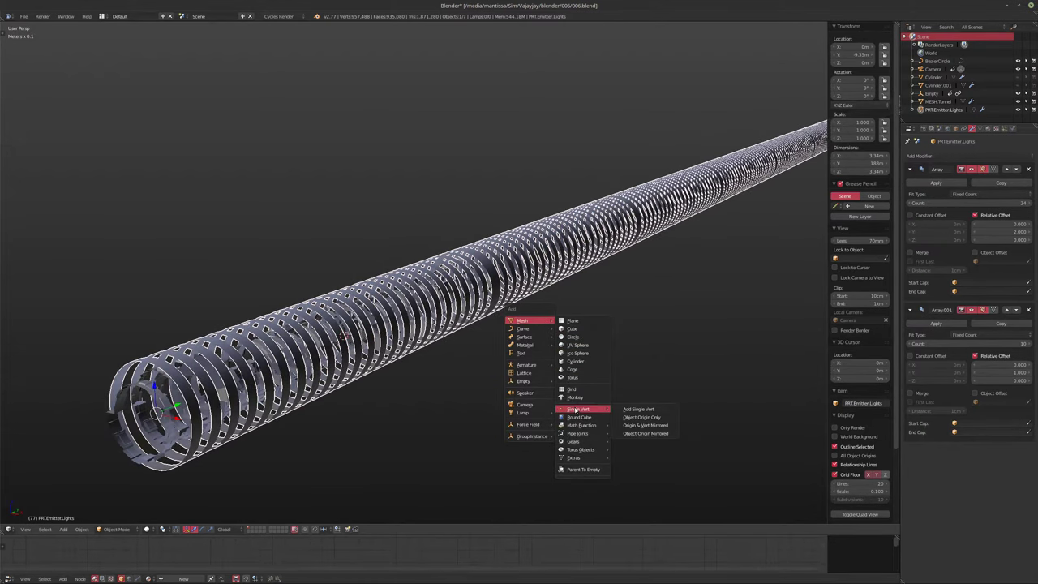
left_click(576, 362)
scroll(390, 362, "up", 10)
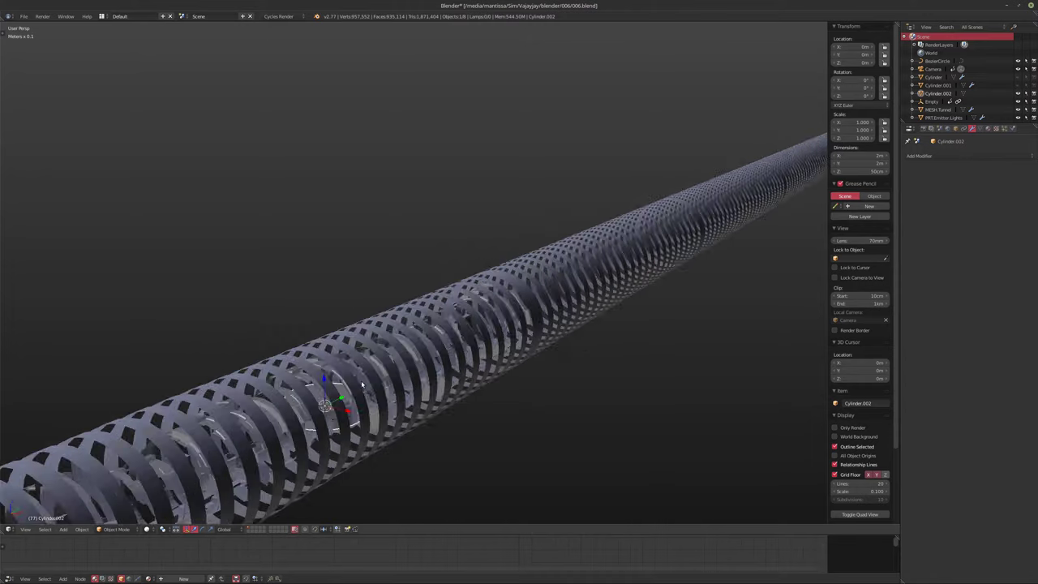
Step: Scale the new cylinder's mesh down in X and Y only to form a thin vertical rod, keeping its height
key("Tab")
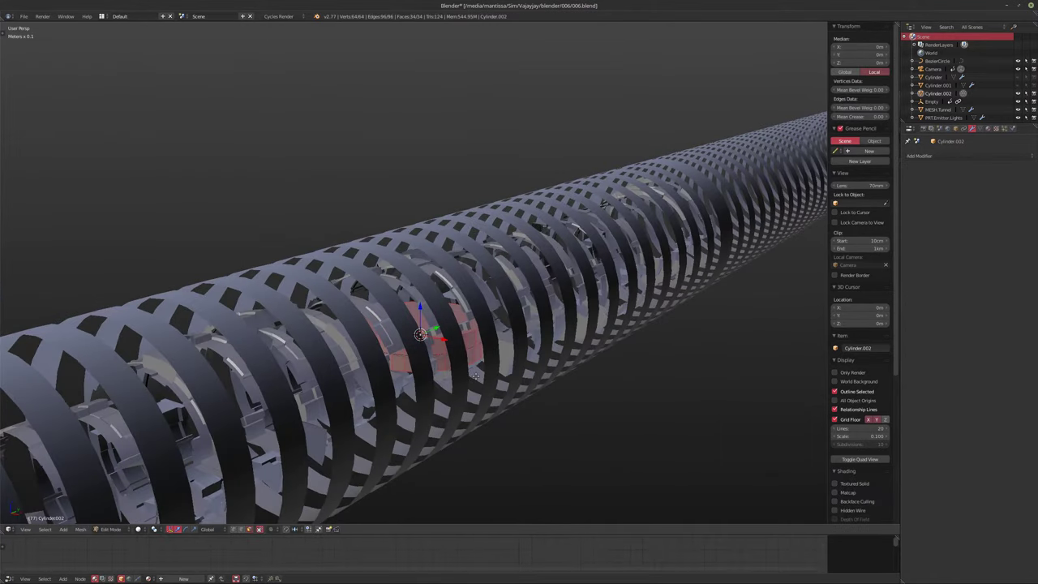
key("s")
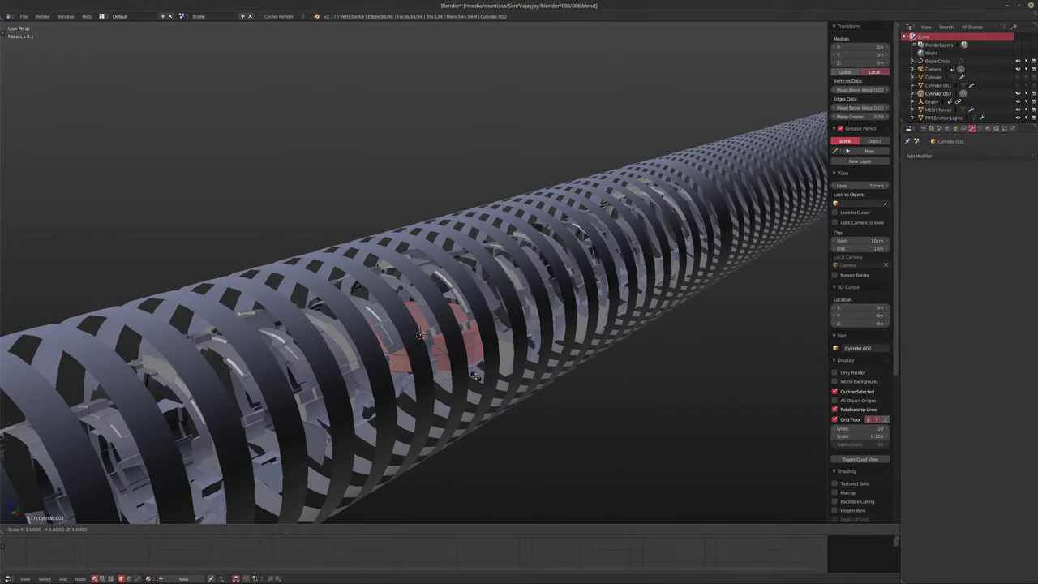
key("shift+z")
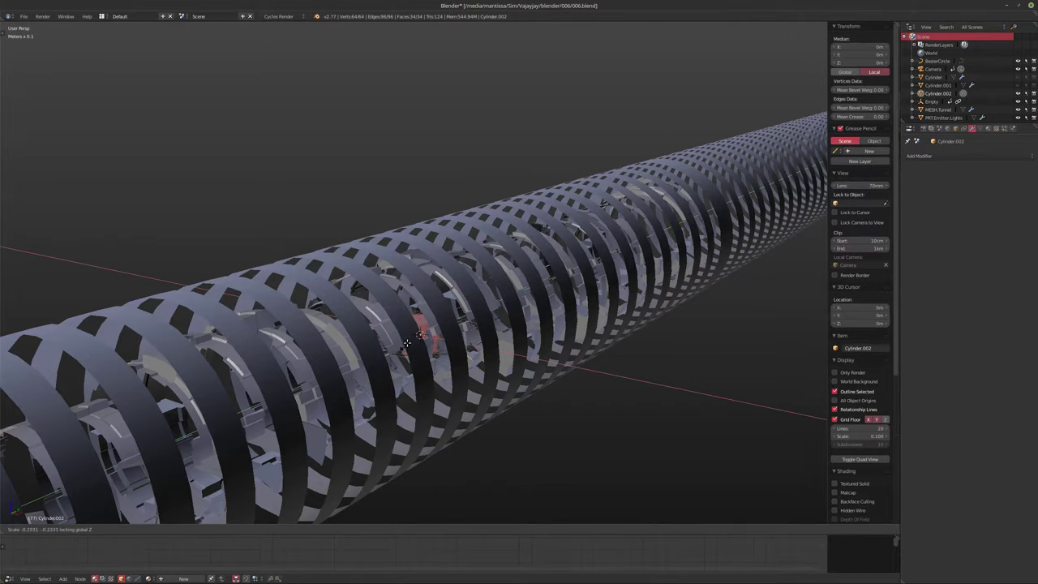
left_click(416, 334)
key("KP_Decimal")
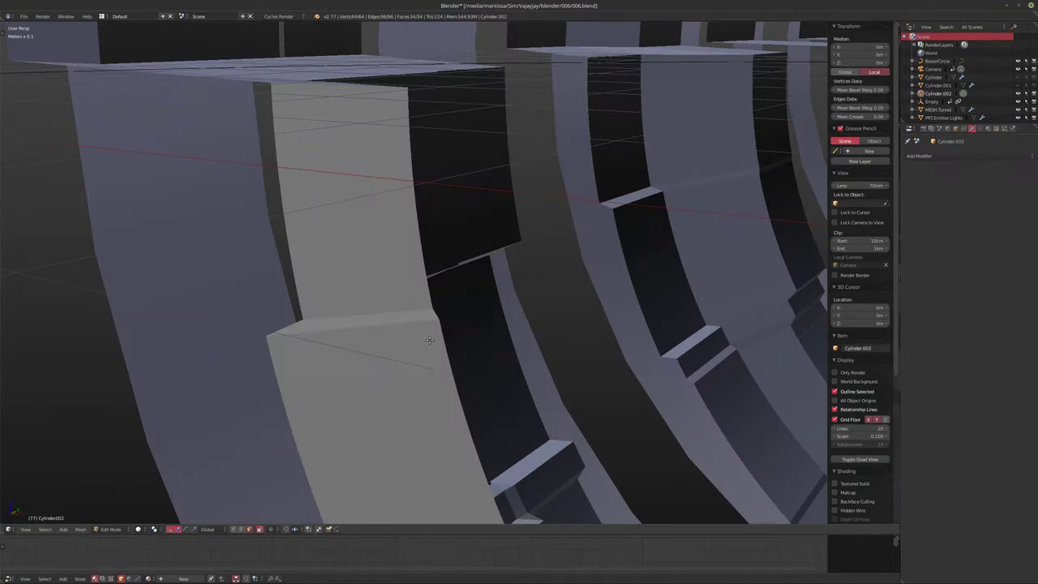
middle_click_drag(503, 347, 490, 311)
key("KP_Decimal")
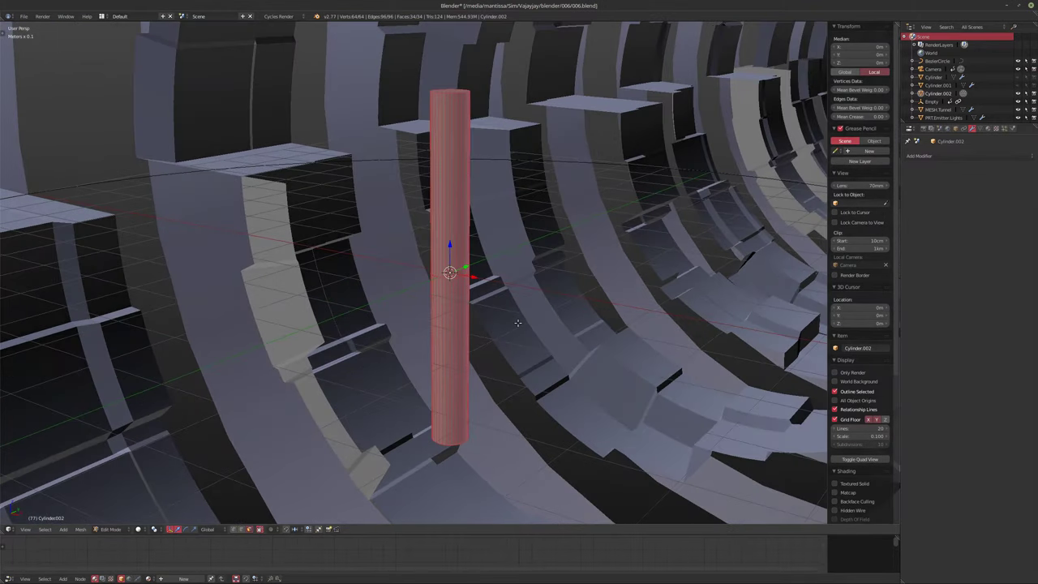
key("s")
key("shift+z")
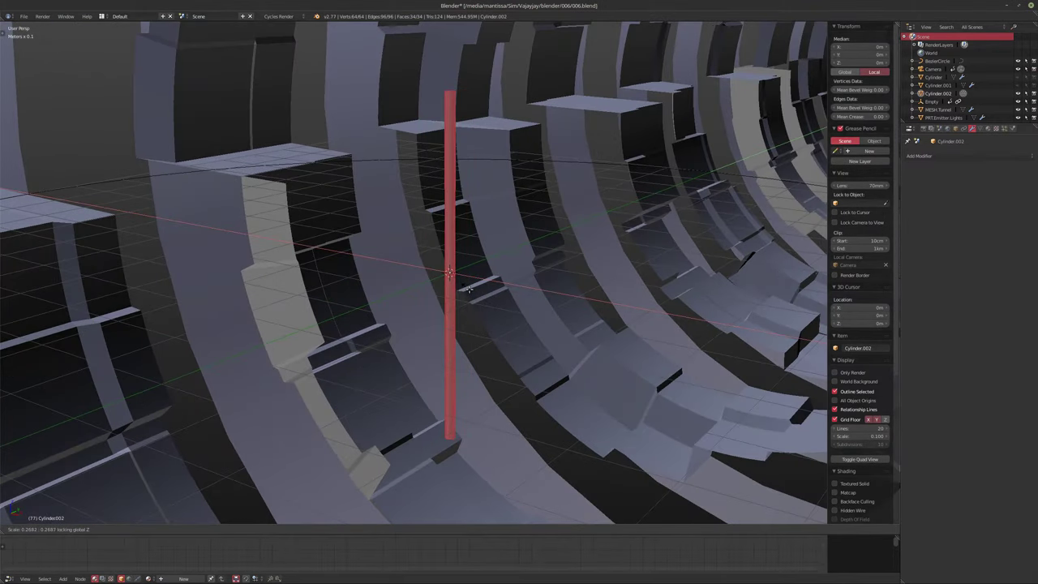
left_click(462, 286)
middle_click_drag(464, 288, 496, 303)
Step: Move the rod's mesh 20 cm up along Z from its origin
key("g")
type("z")
type("1")
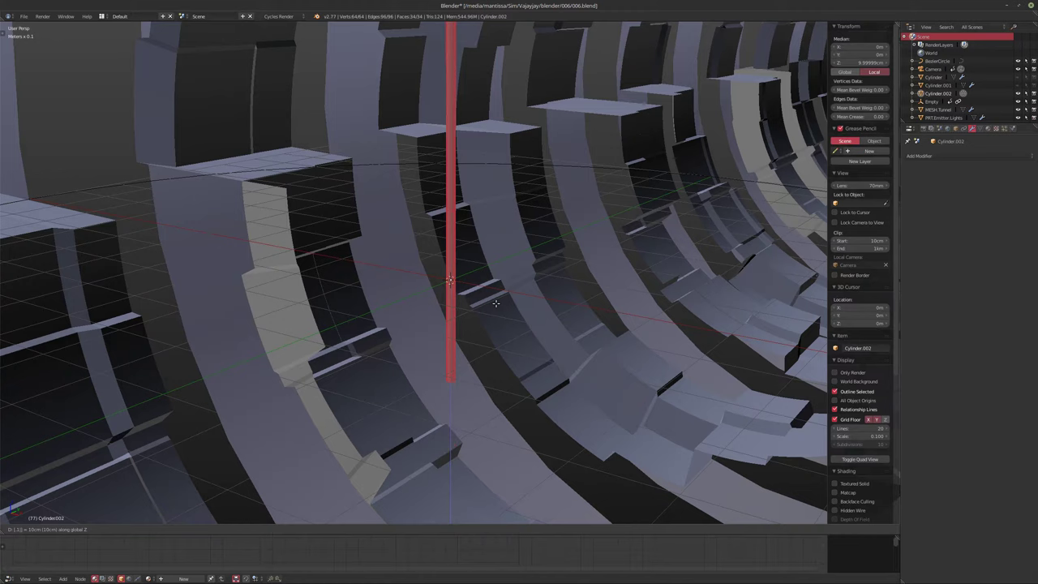
key("BackSpace")
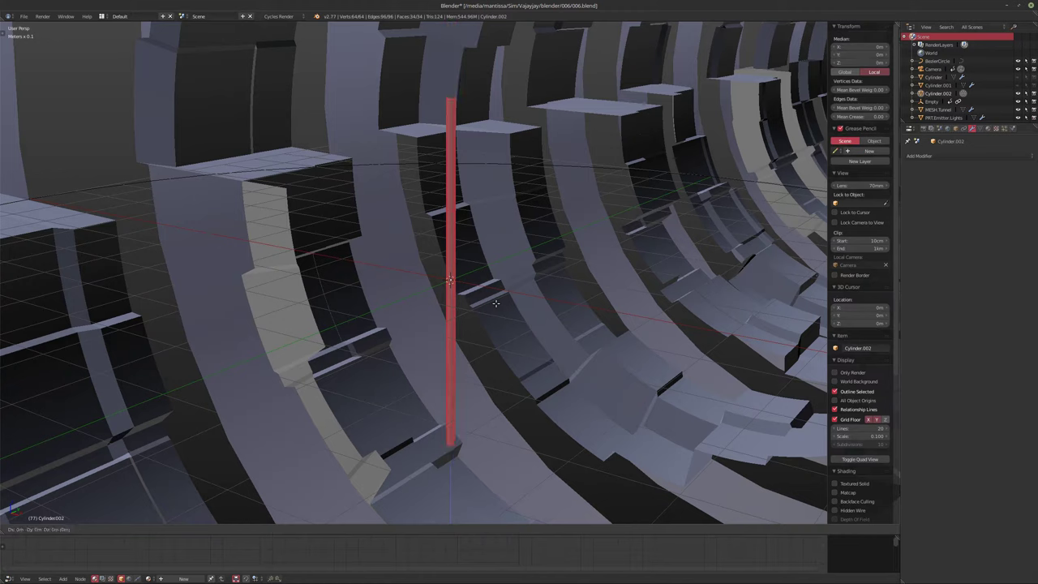
type("2")
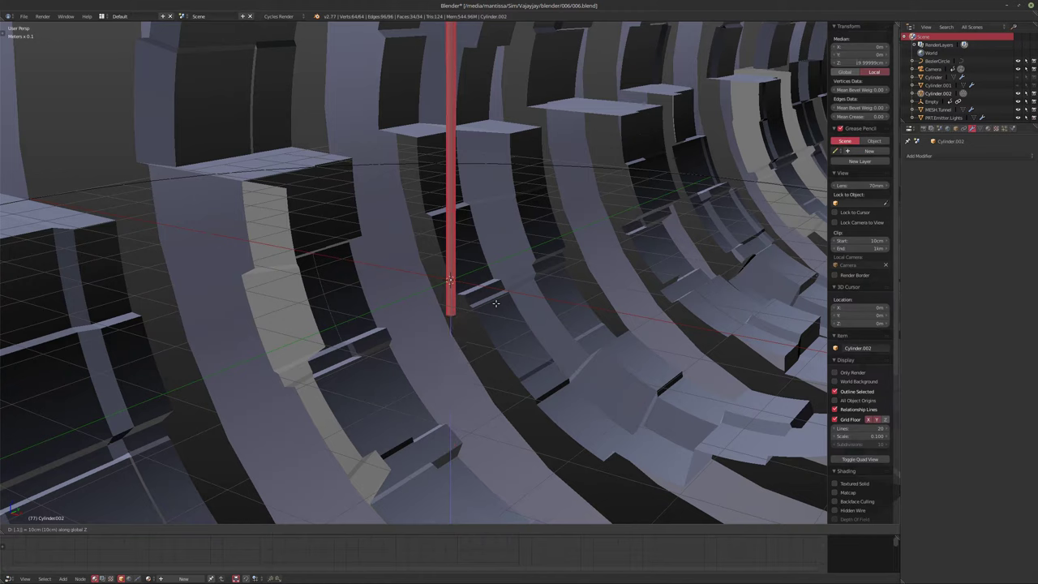
key("Return")
Step: Thin the rod further in X and Y to about 7.7 mm in diameter and return to Object Mode
middle_click_drag(494, 302, 532, 371)
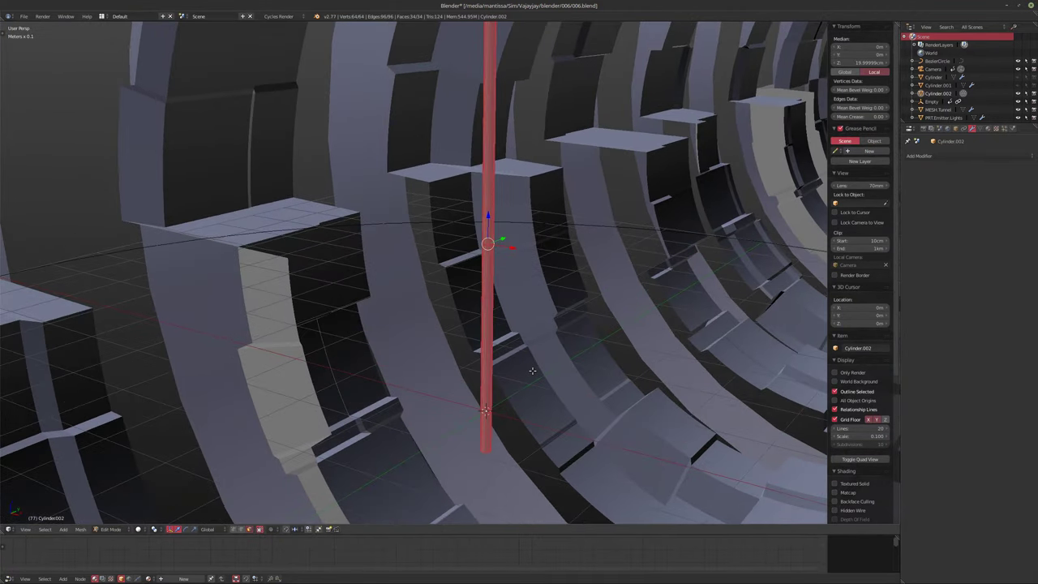
key("s")
key("shift+z")
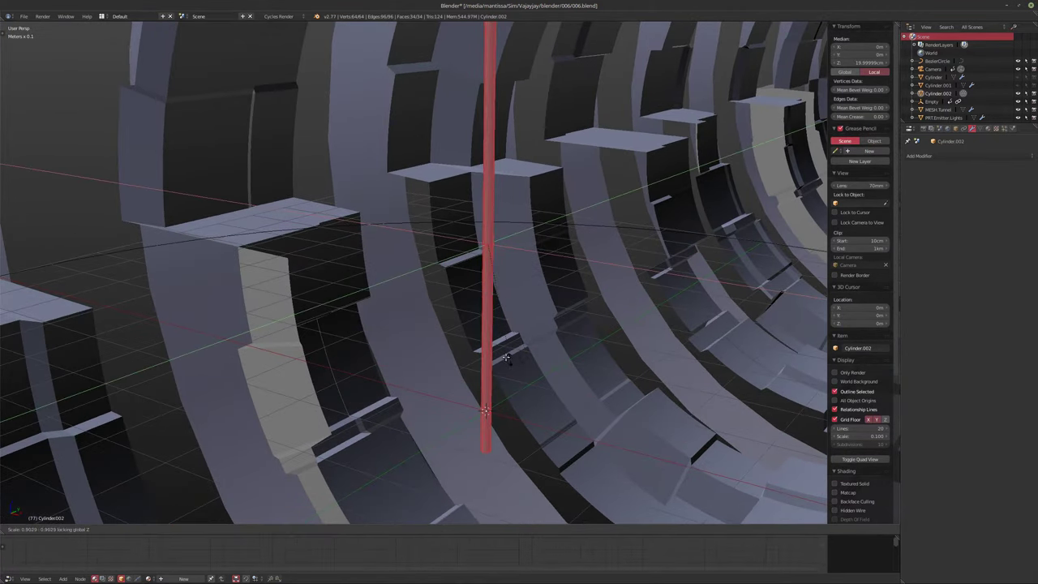
left_click(446, 317)
scroll(519, 329, "down", 2)
key("Tab")
middle_click_drag(555, 395, 351, 305, "shift")
scroll(519, 387, "down", 2)
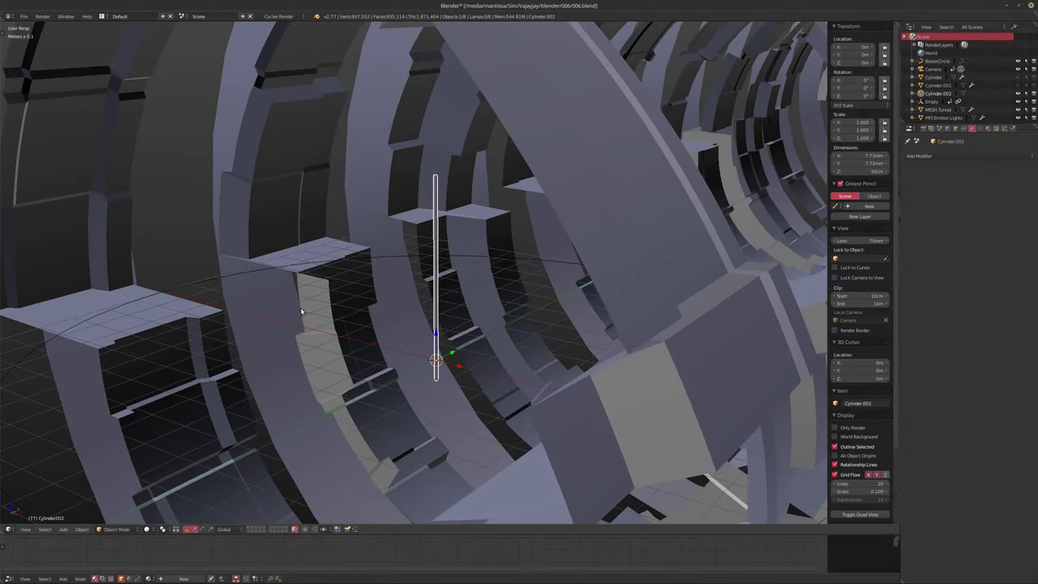
Step: Rename the Cylinder.002 rod as PRT.Light
key("m")
double_click(941, 94)
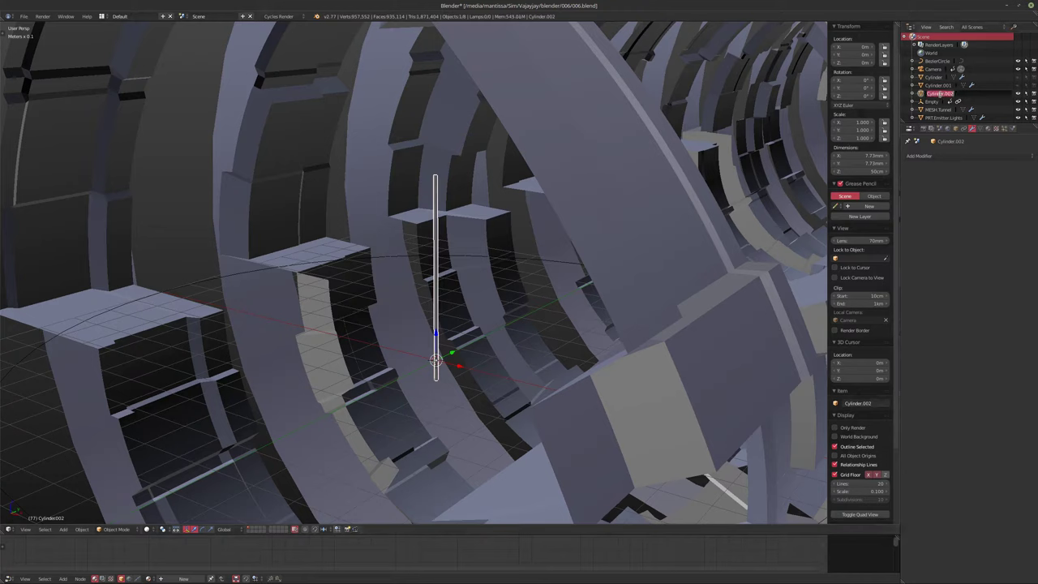
type("PRT.Light")
key("Return")
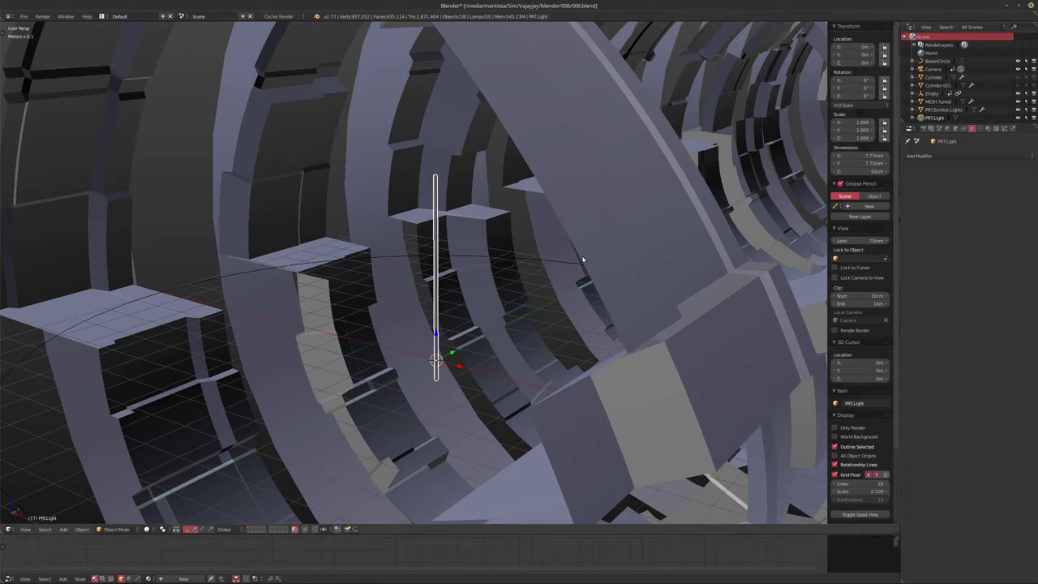
Step: Move PRT.Light out of the visible layer to the last layer
middle_click_drag(578, 259, 513, 274)
key("m")
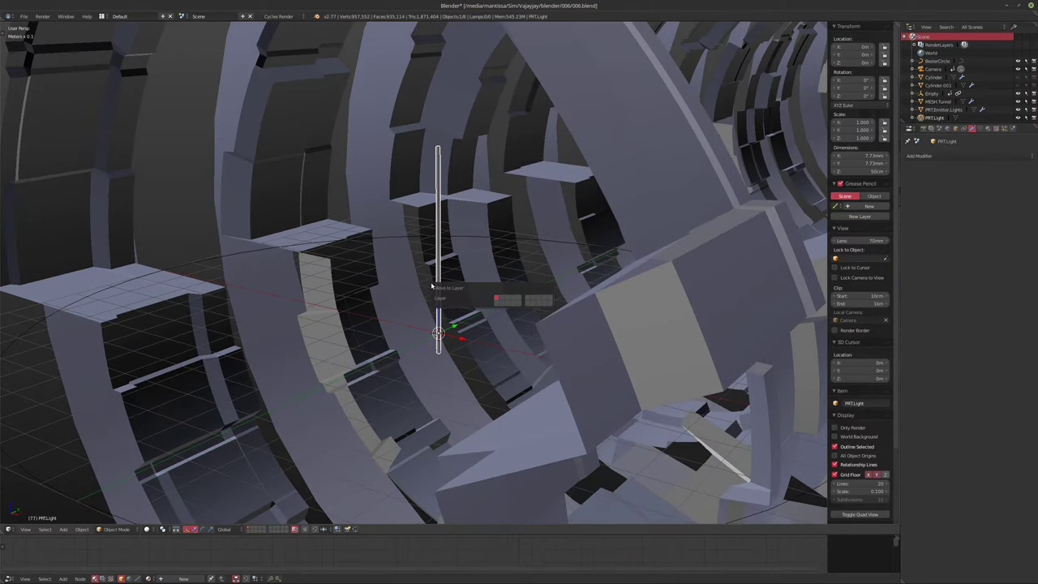
left_click(549, 304)
Step: Select PRT.Emitter.Lights and turn off the viewport display of its second Array modifier
scroll(466, 304, "down", 5)
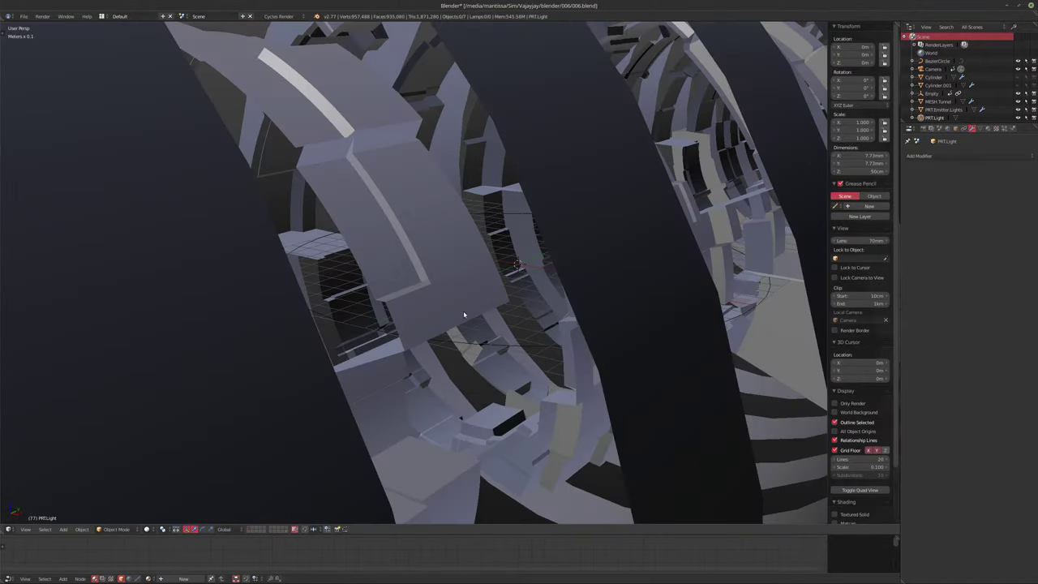
middle_click_drag(454, 302, 368, 312)
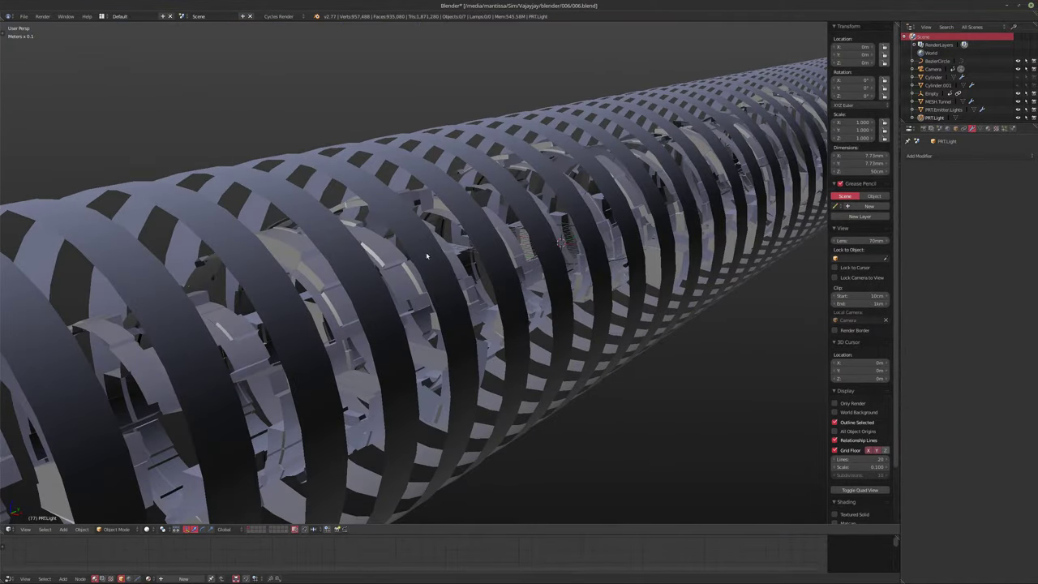
right_click(417, 261)
scroll(416, 261, "down", 4)
middle_click_drag(446, 255, 414, 271)
middle_click_drag(673, 237, 637, 241)
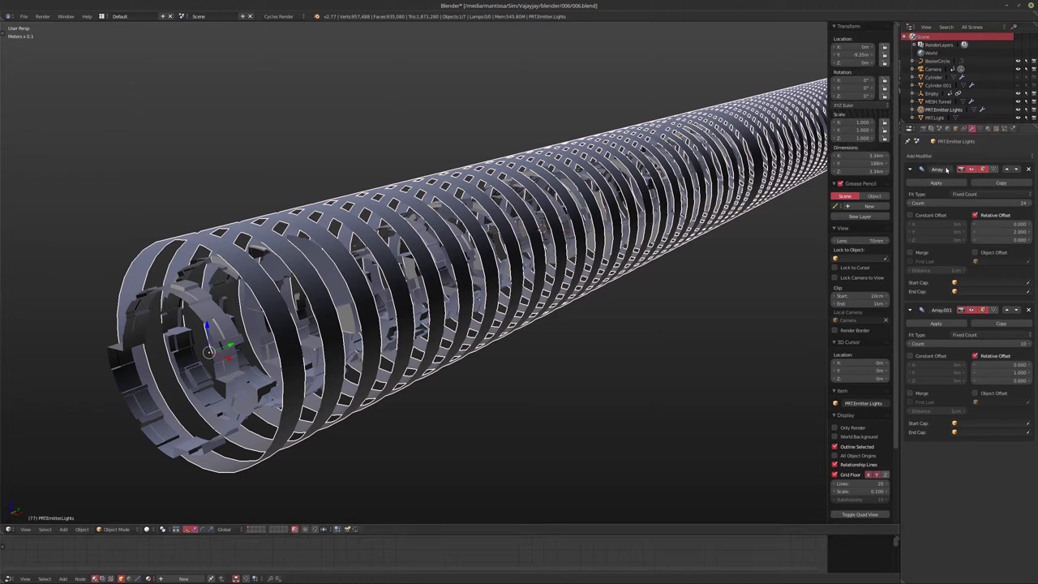
left_click(972, 310)
Step: Add a particle system of type Hair to PRT.Emitter.Lights and make it use the modifier stack
left_click(1005, 128)
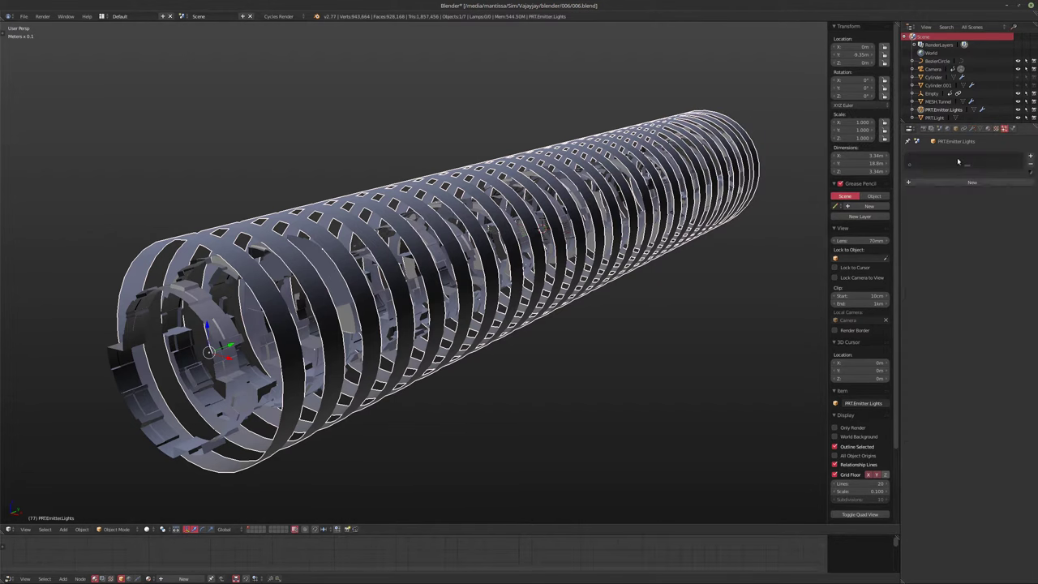
left_click(985, 182)
middle_click_drag(675, 229, 705, 230)
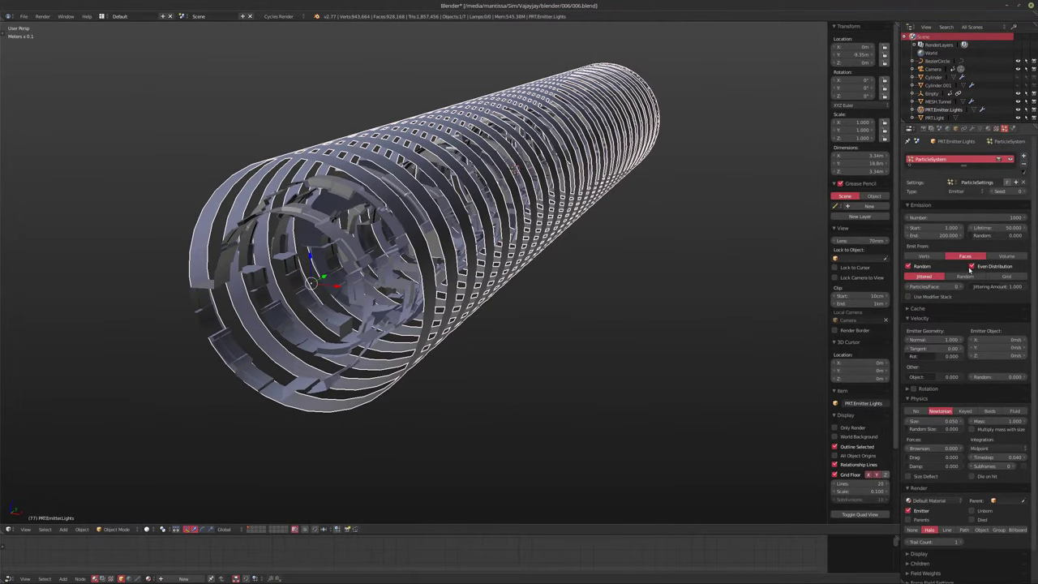
left_click(964, 192)
left_click(965, 180)
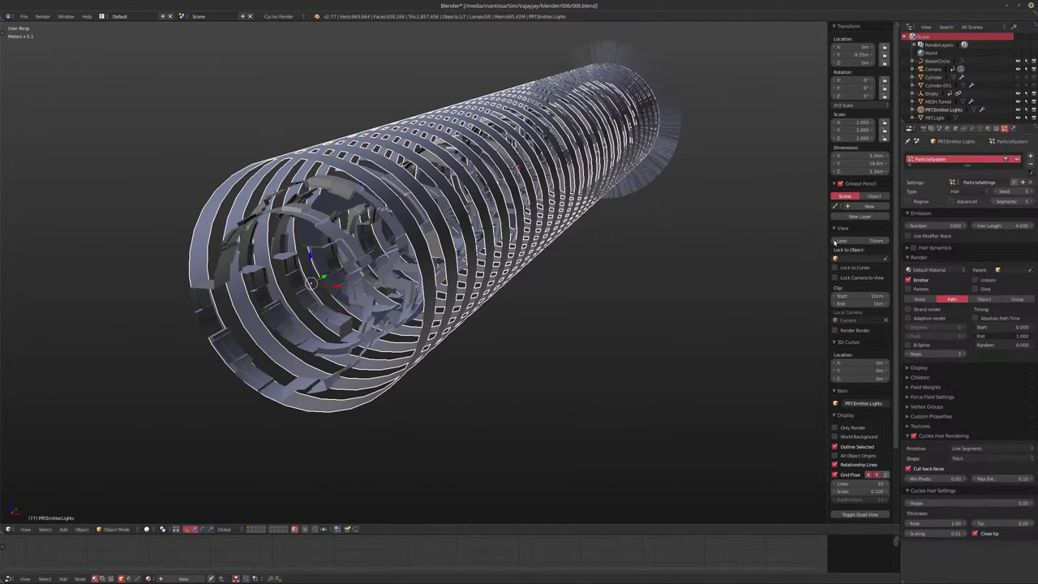
middle_click_drag(576, 272, 549, 270)
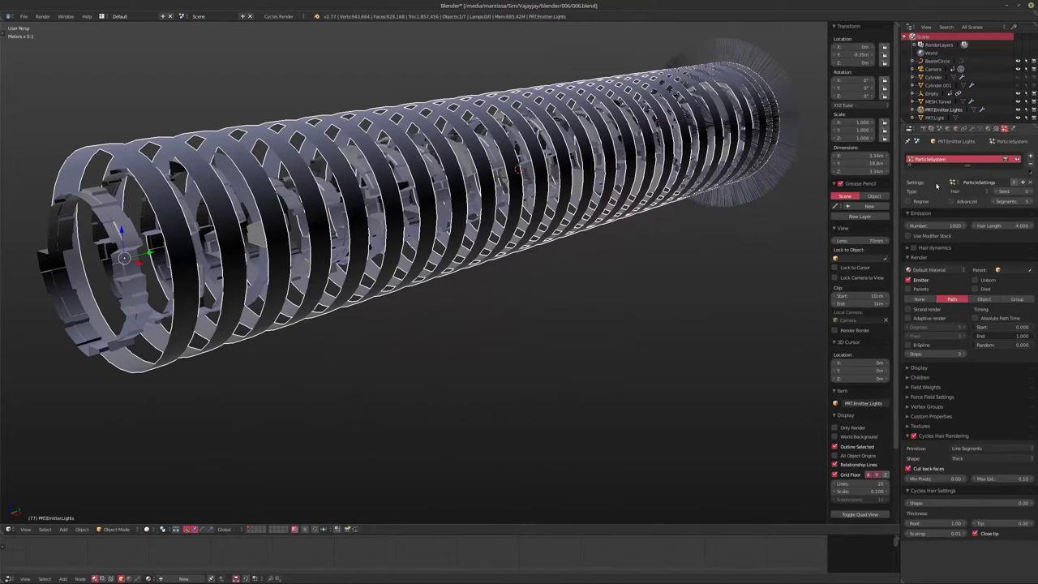
left_click(922, 237)
middle_click_drag(577, 231, 523, 255)
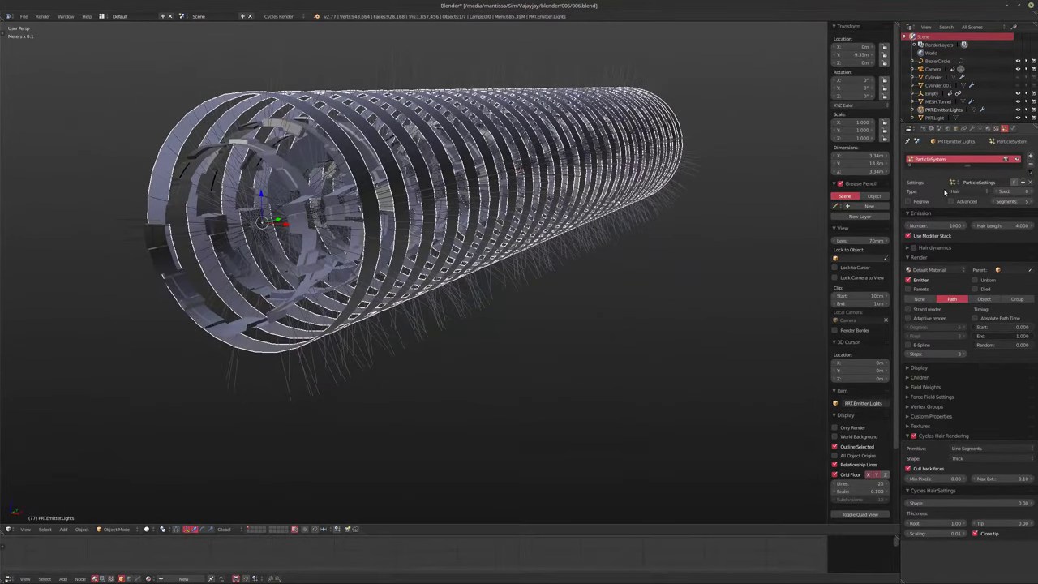
Step: Render the particles as the object PRT.Light with a size of about 1.02
left_click(983, 299)
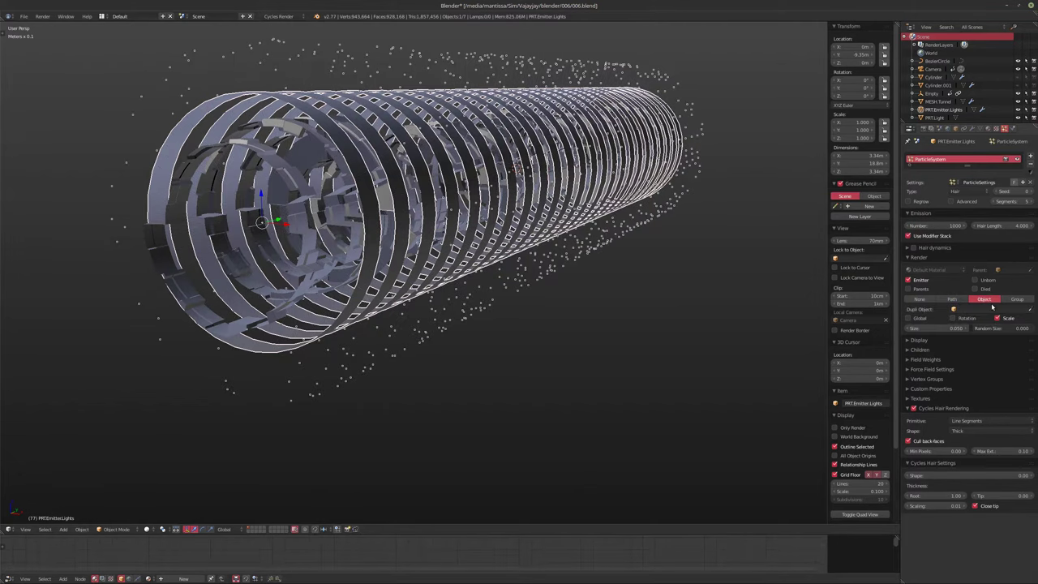
left_click(977, 309)
left_click(954, 378)
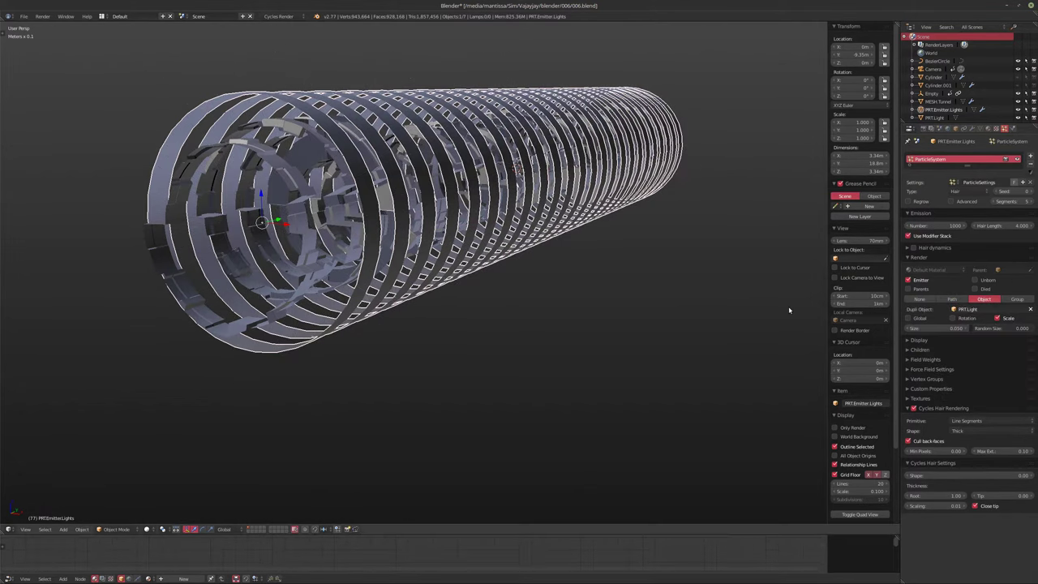
middle_click_drag(519, 324, 480, 312)
left_click_drag(925, 327, 991, 327)
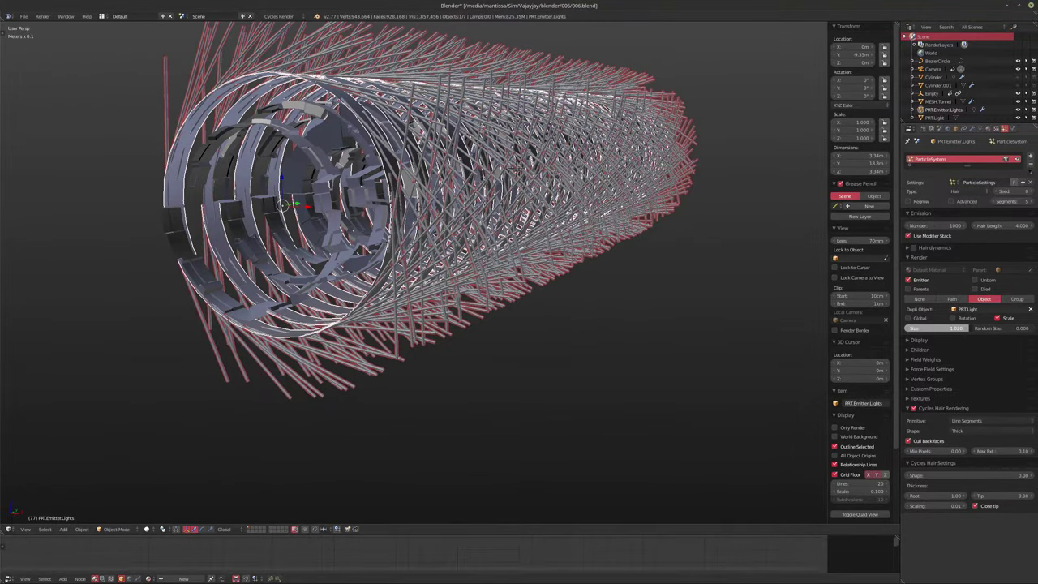
mouse_move(557, 285)
middle_mouse_down()
mouse_move(584, 289)
mouse_move(588, 278)
mouse_move(571, 274)
mouse_move(597, 280)
mouse_move(574, 284)
middle_mouse_up()
scroll(587, 278, "up", 4)
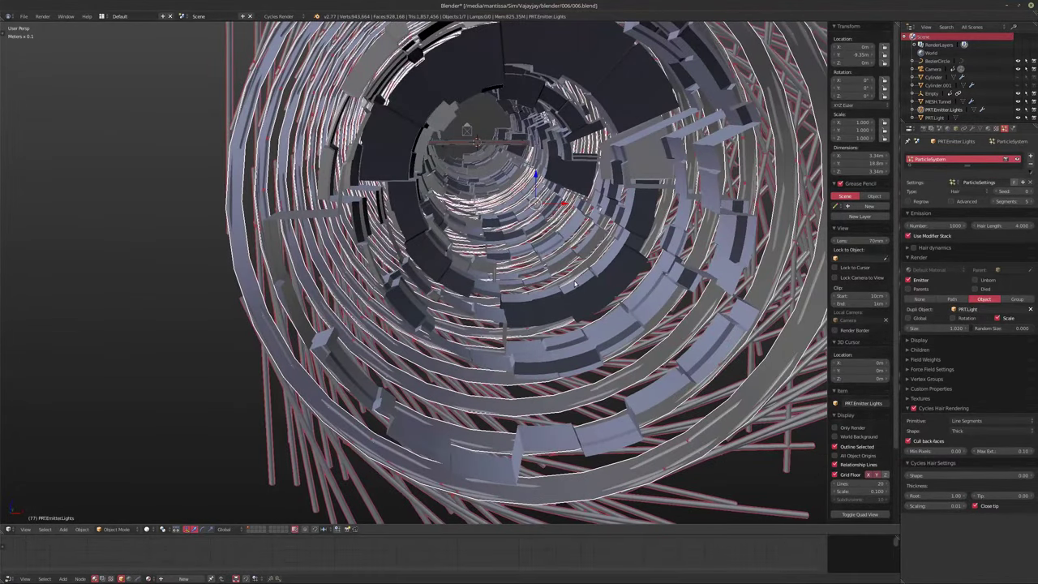
Step: Change the particle system's type to Emitter and return the timeline to frame 1
left_click(965, 190)
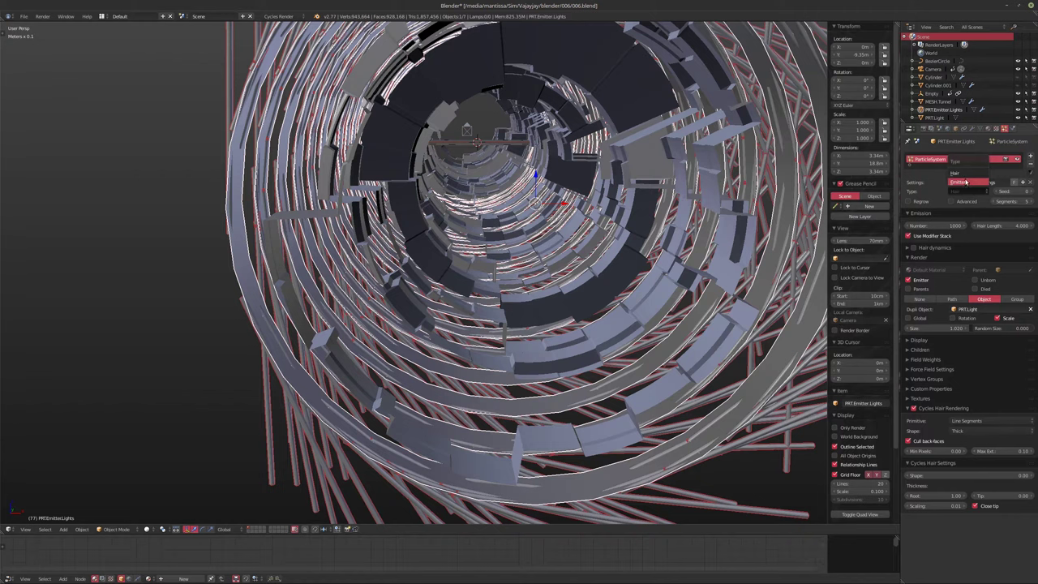
left_click(965, 183)
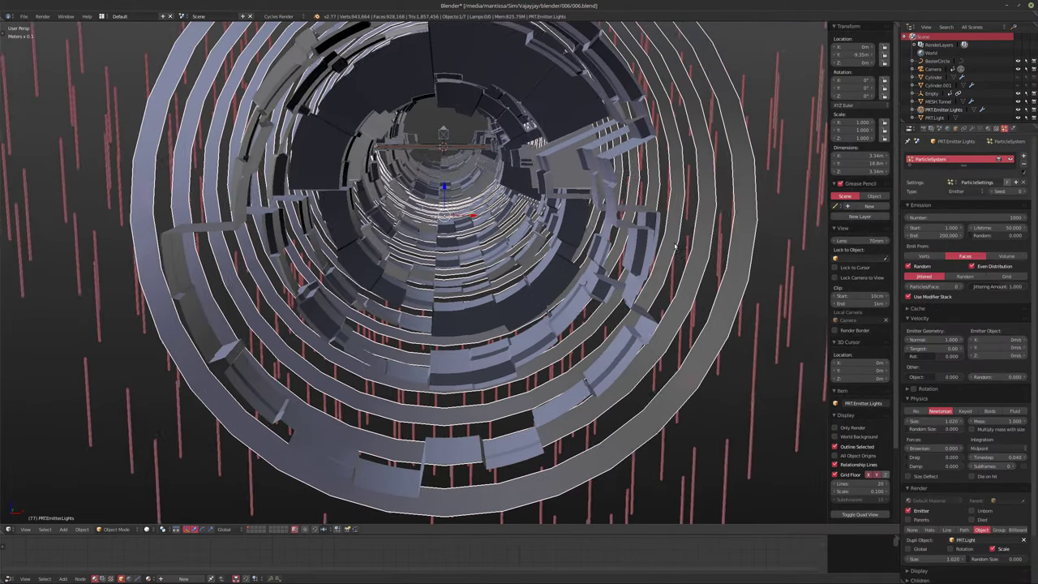
scroll(624, 247, "down", 6)
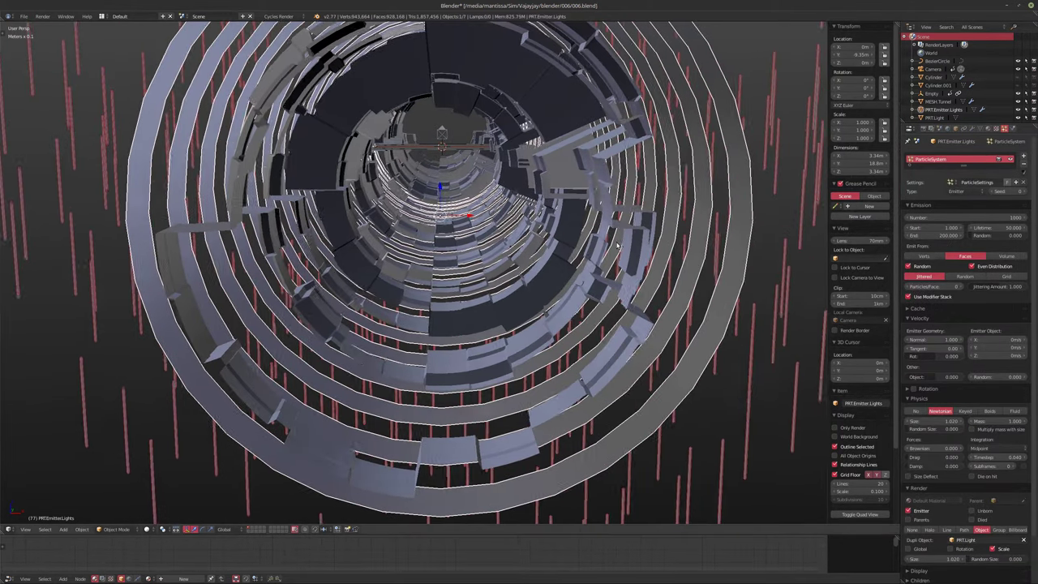
middle_click_drag(624, 235, 574, 247)
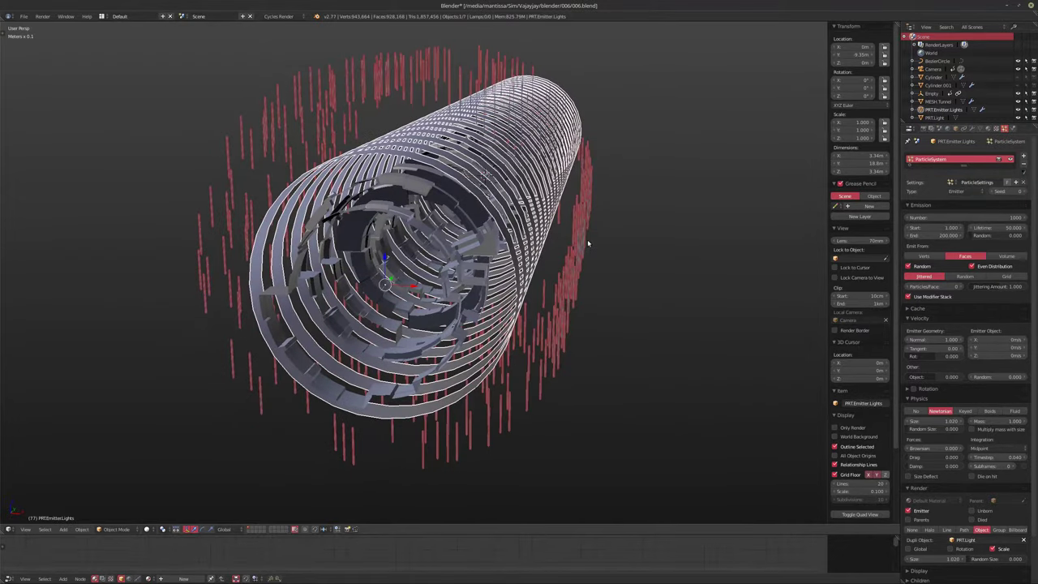
key("shift+Left")
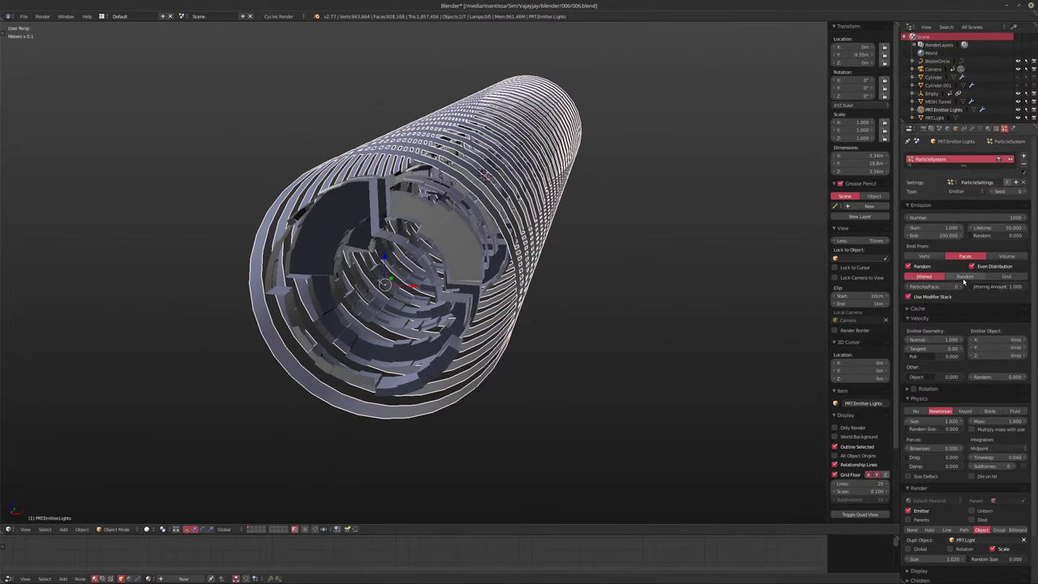
Step: Set the particle physics to No and the particle size to 1
left_click(915, 411)
middle_click_drag(783, 332, 558, 332)
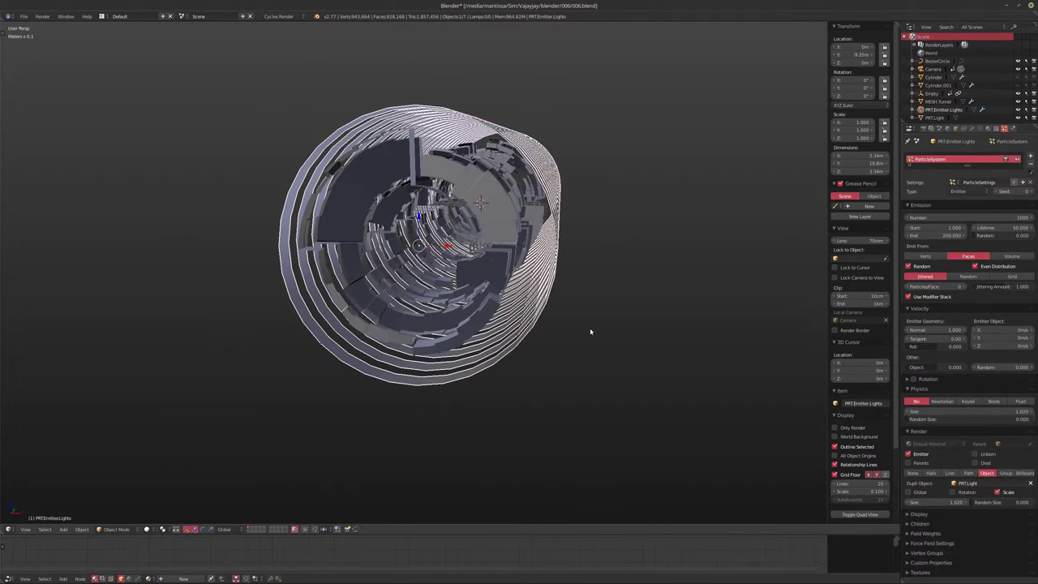
left_click_drag(923, 414, 932, 413)
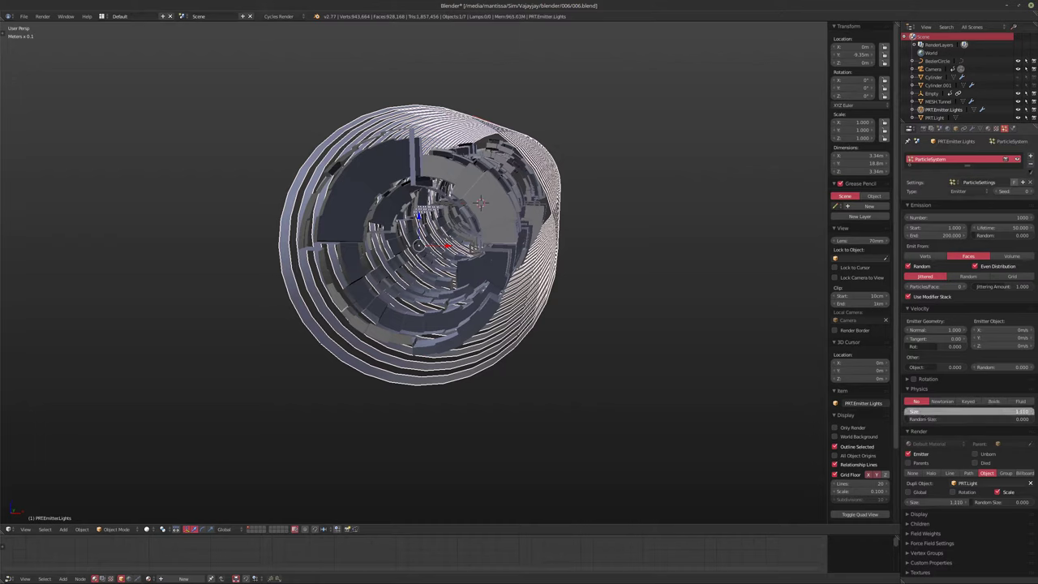
right_click(923, 413)
left_click(922, 411)
type("1")
key("Return")
Step: Set the particle emission's end frame to 1
left_click(928, 234)
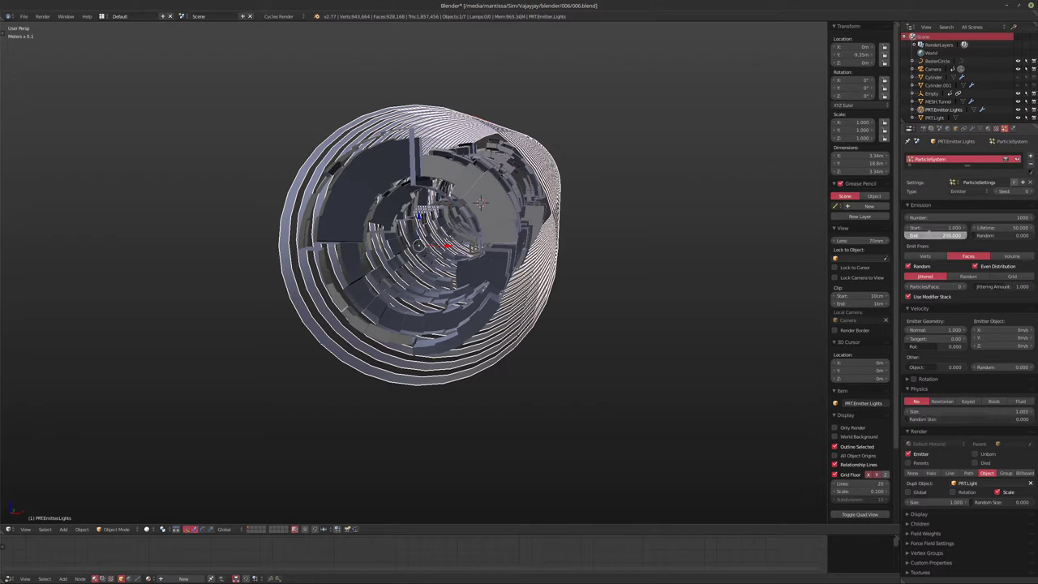
type("1")
key("Return")
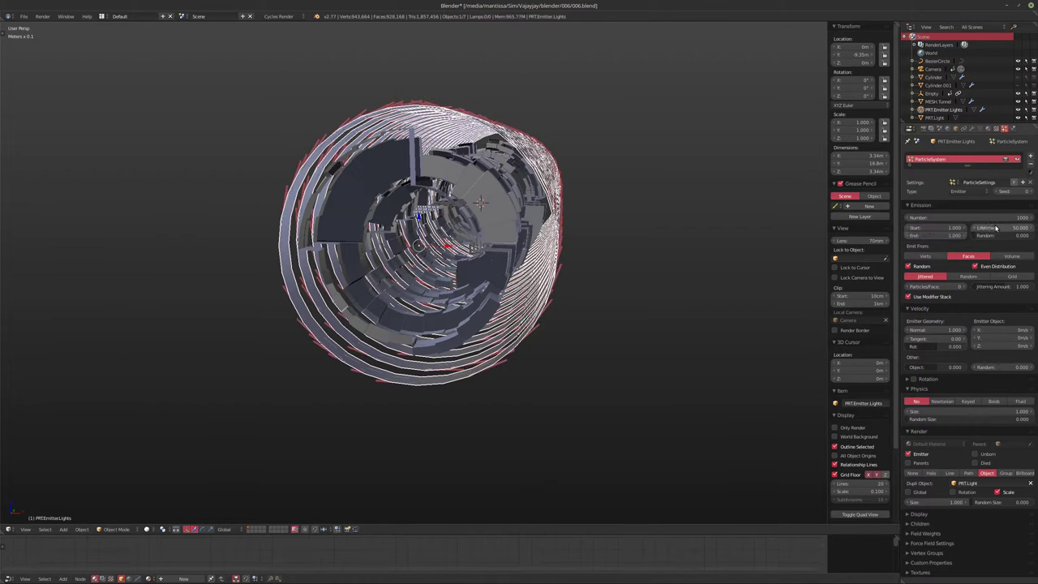
Step: Enable particle rotation, try different initial orientations and settle on Velocity / Hair
left_click(914, 380)
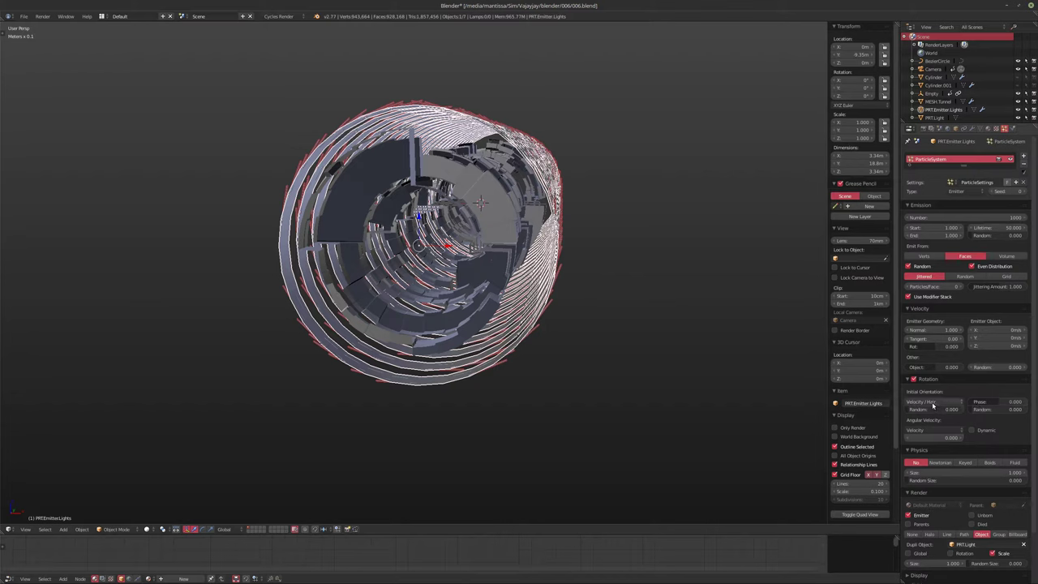
left_click(935, 403)
left_click(936, 404)
scroll(935, 404, "up", 1, "ctrl")
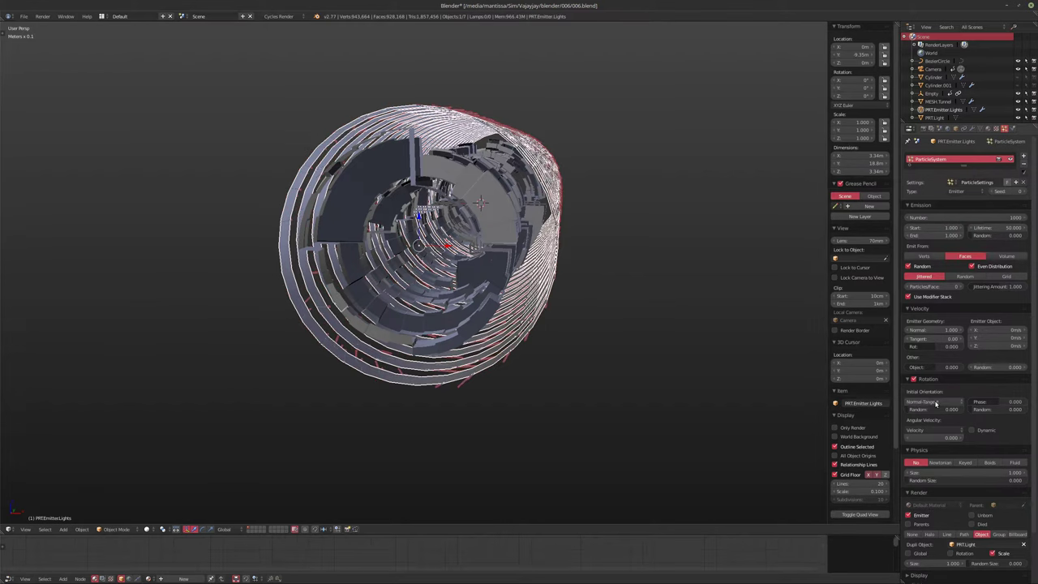
scroll(935, 403, "up", 2, "ctrl")
scroll(935, 402, "down", 4, "ctrl")
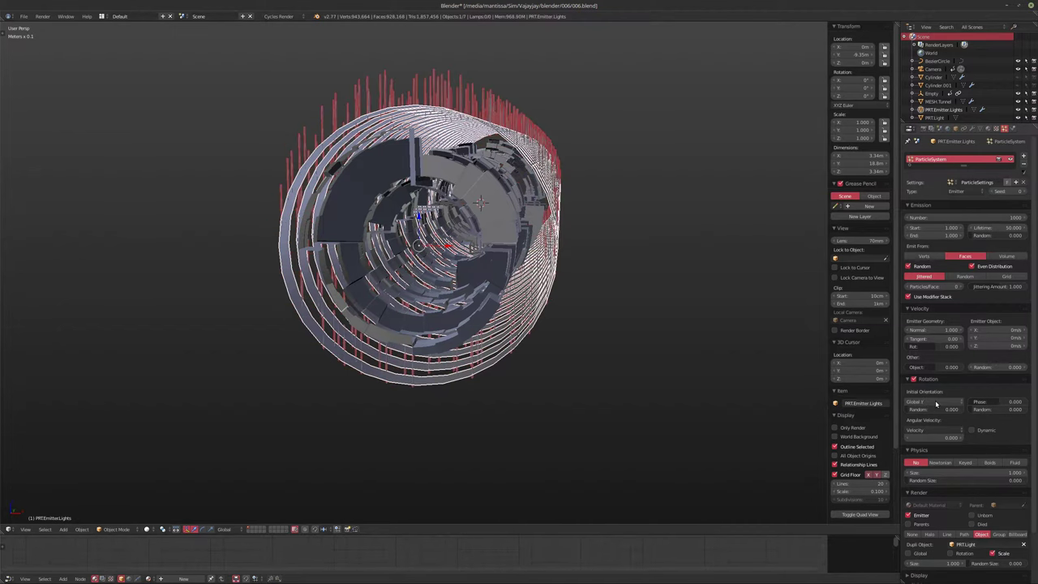
scroll(936, 403, "up", 1, "ctrl")
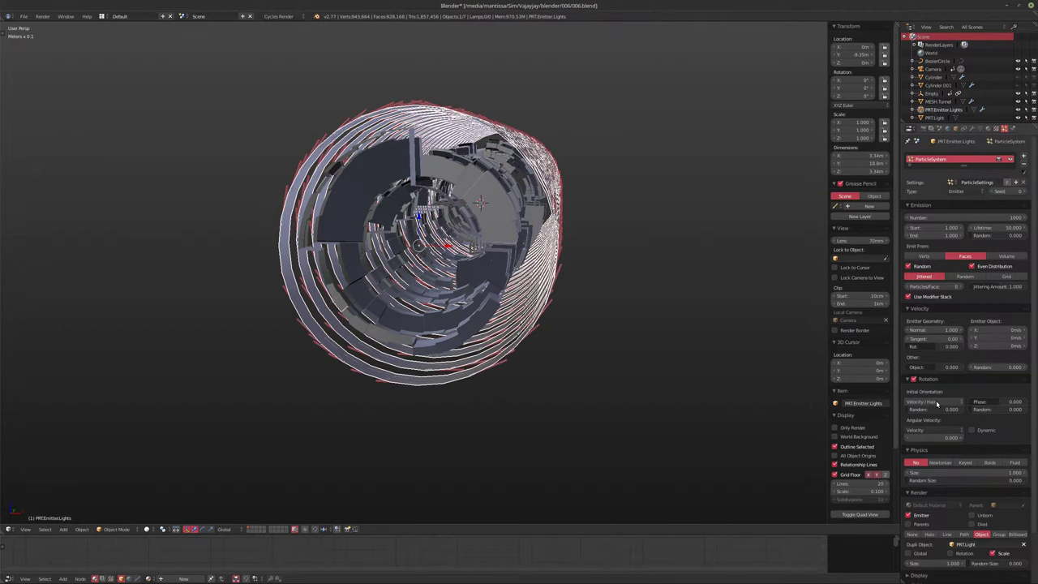
middle_click_drag(727, 315, 789, 348, "shift")
scroll(570, 276, "up", 2)
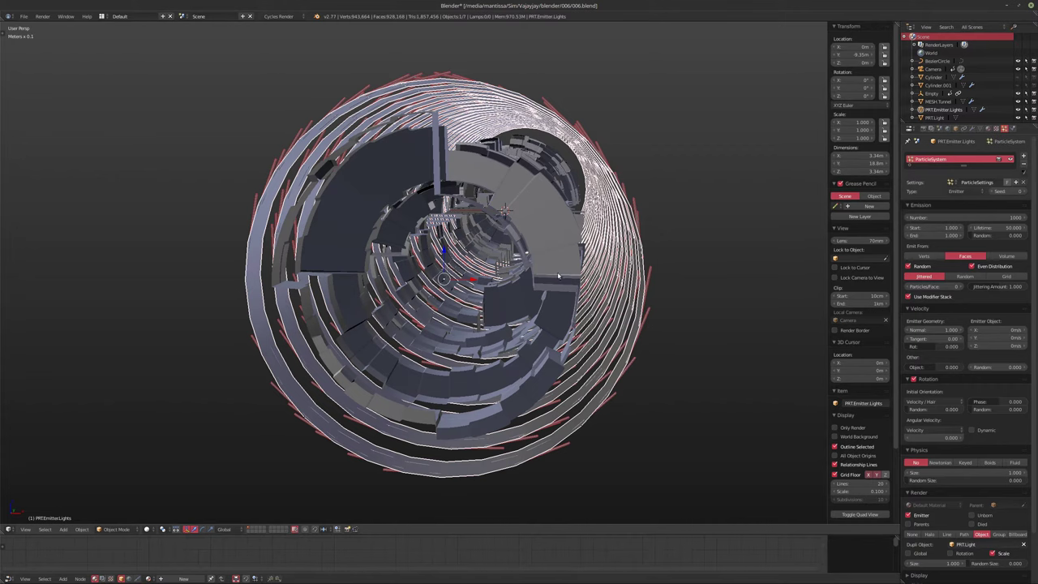
middle_click_drag(558, 276, 718, 348)
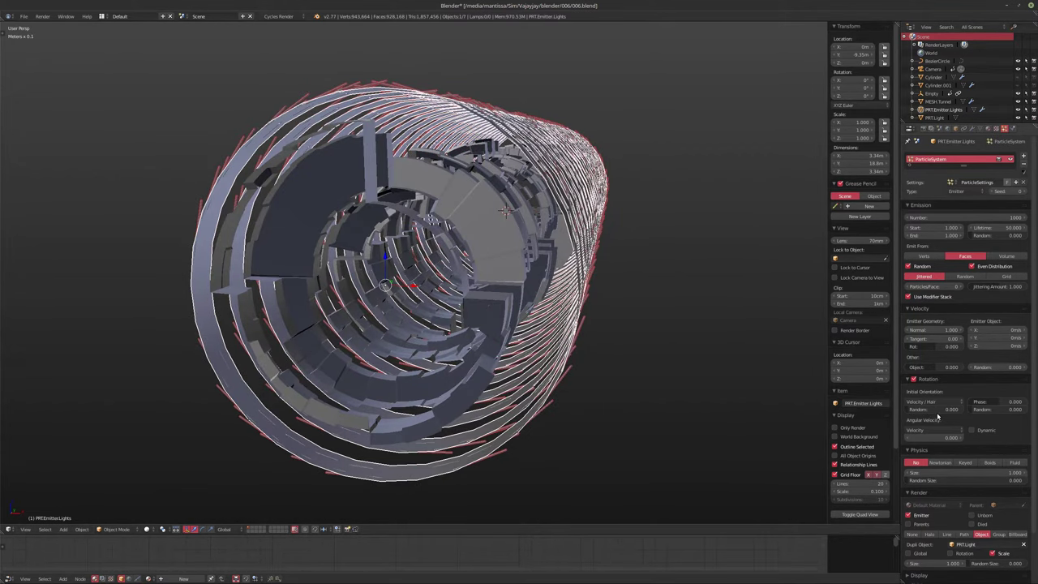
left_click_drag(926, 410, 881, 412)
middle_click_drag(770, 389, 617, 382)
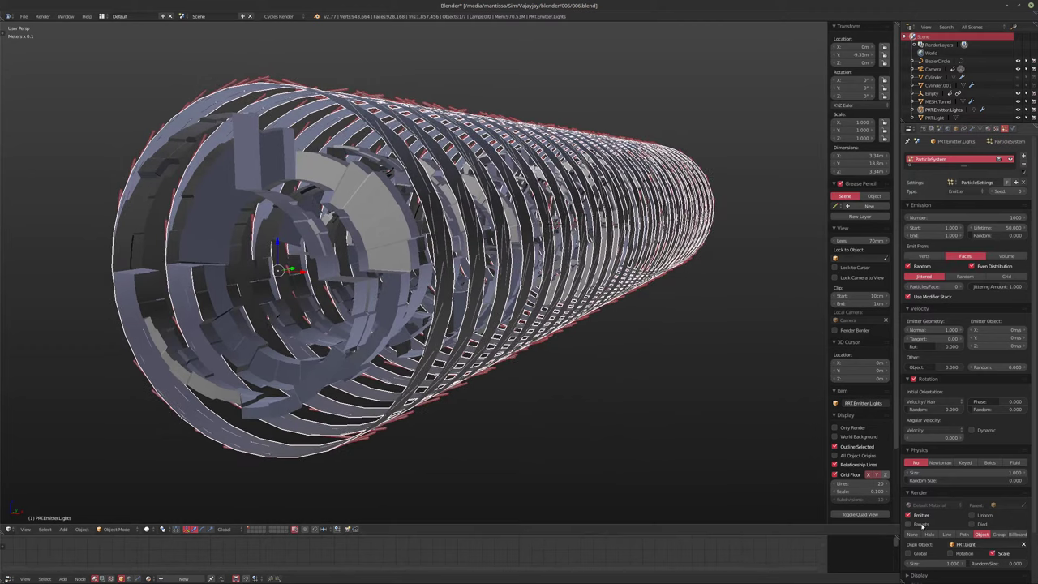
Step: Set the particle size to 4.13 and the random size to 0.49
left_click_drag(932, 562, 1014, 563)
left_click_drag(922, 563, 935, 564)
middle_click_drag(567, 422, 573, 382)
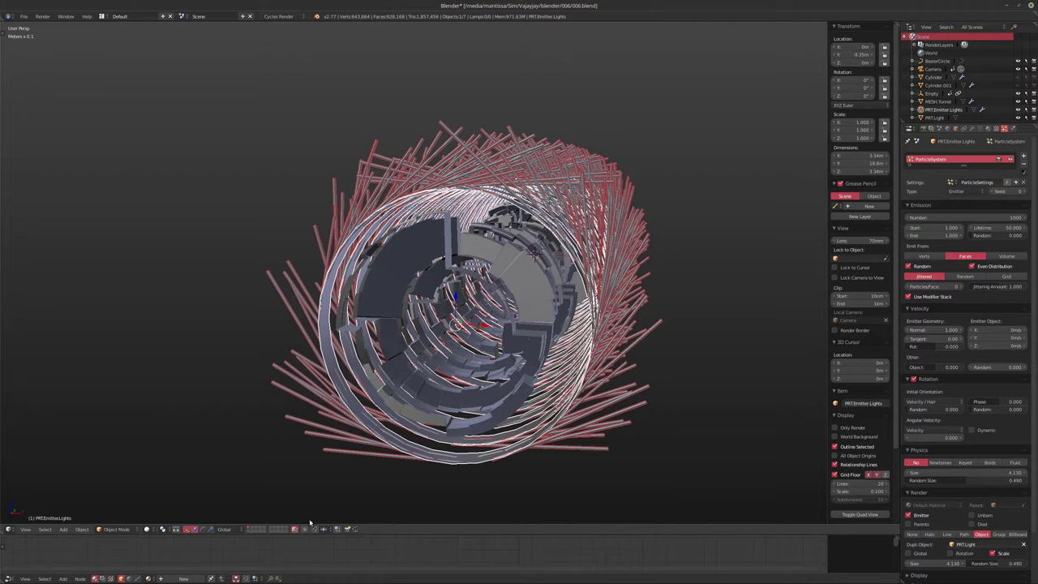
Step: Show the layer containing PRT.Light as well and make the particles use the object's rotation
left_click(286, 531, "shift")
middle_click_drag(446, 376, 531, 296)
scroll(445, 401, "up", 2)
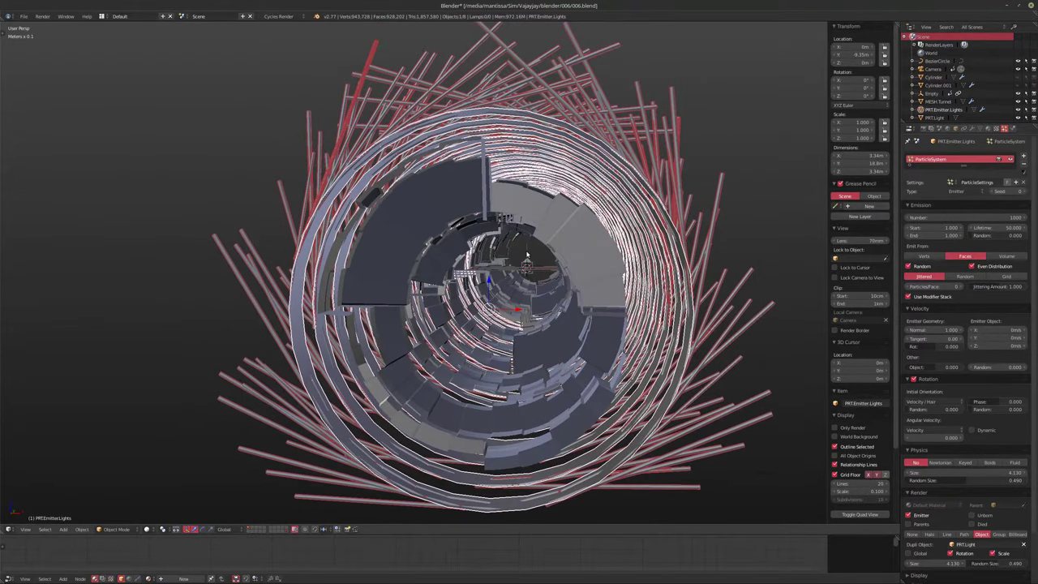
Step: Rotate the PRT.Light rod 90 degrees about the global Y axis
right_click(527, 256)
key("r")
key("x")
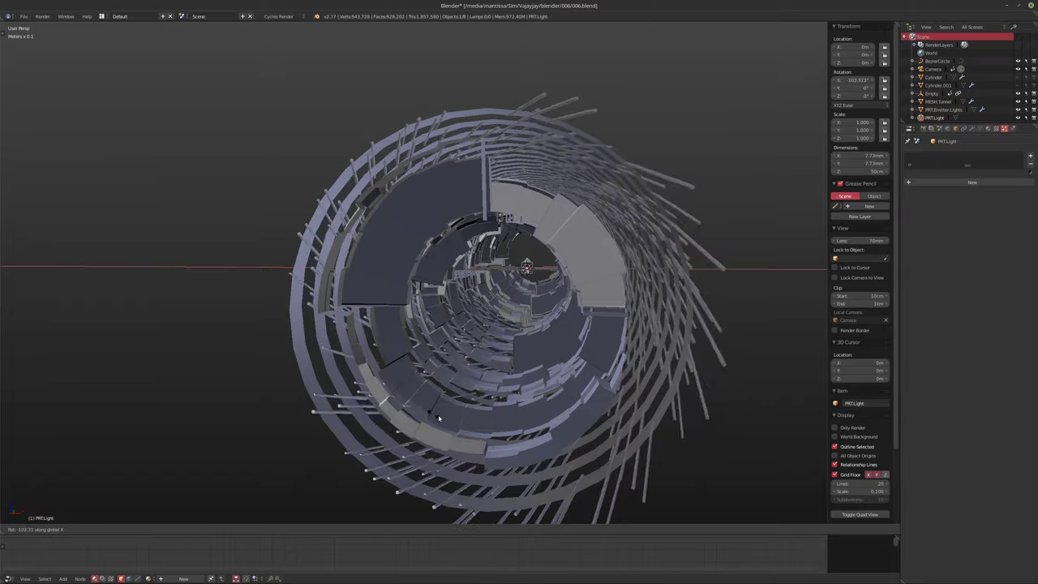
key("y")
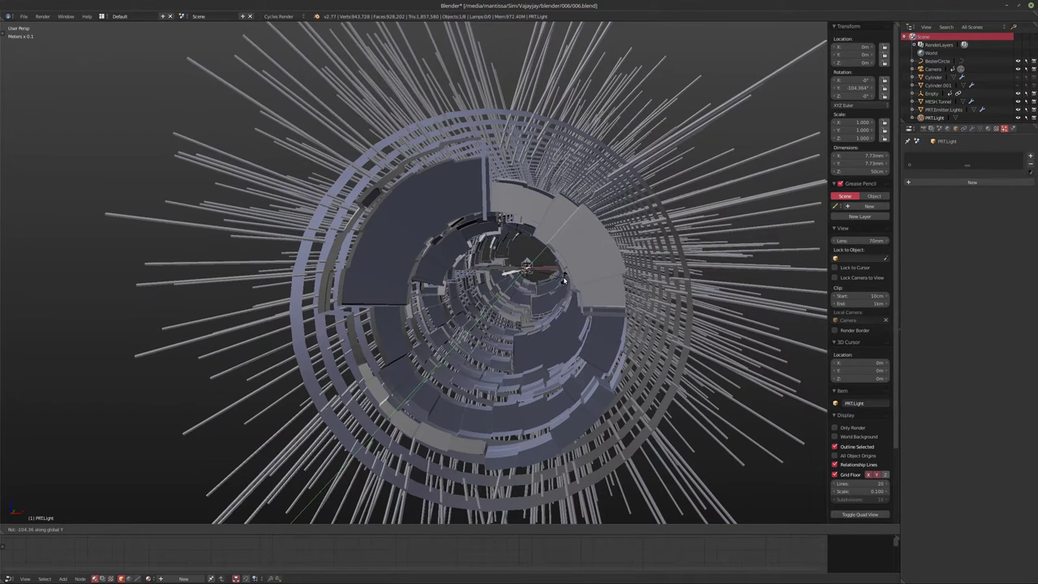
type("90")
key("Return")
middle_click_drag(564, 280, 553, 328)
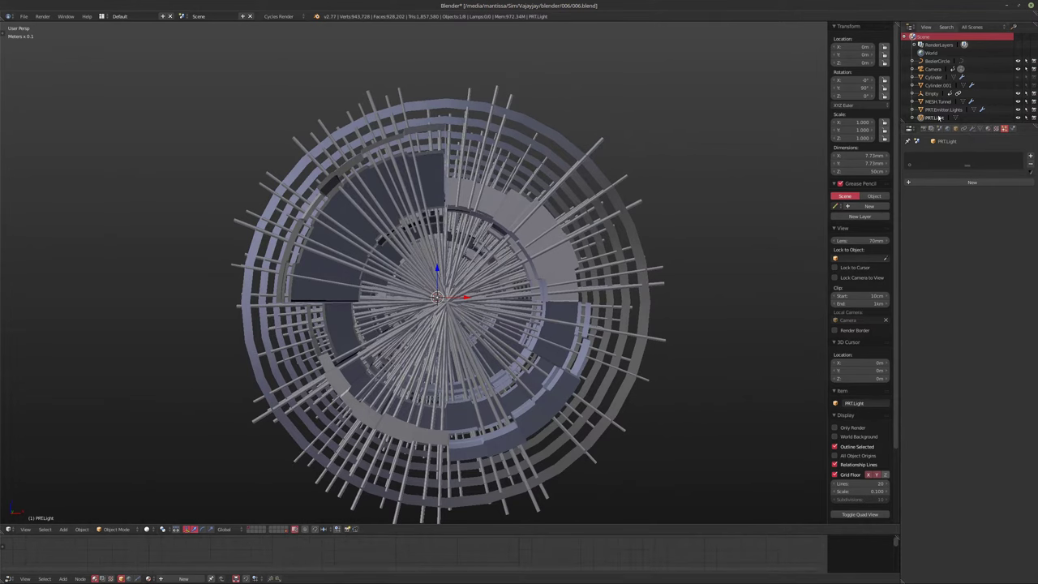
Step: Remove the second Array modifier, Array.001, from PRT.Emitter.Lights
right_click(619, 202)
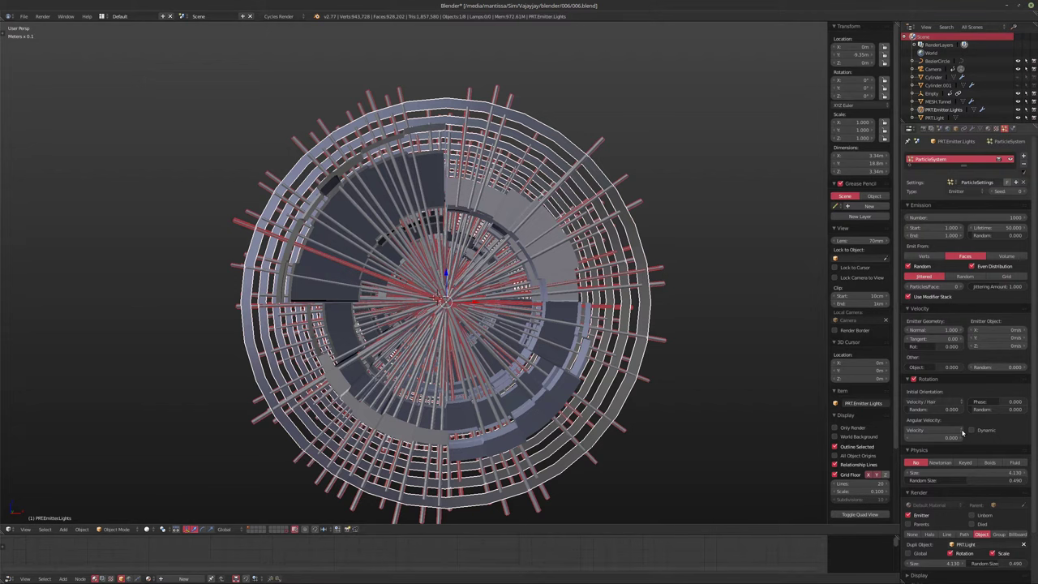
middle_click_drag(672, 364, 519, 345)
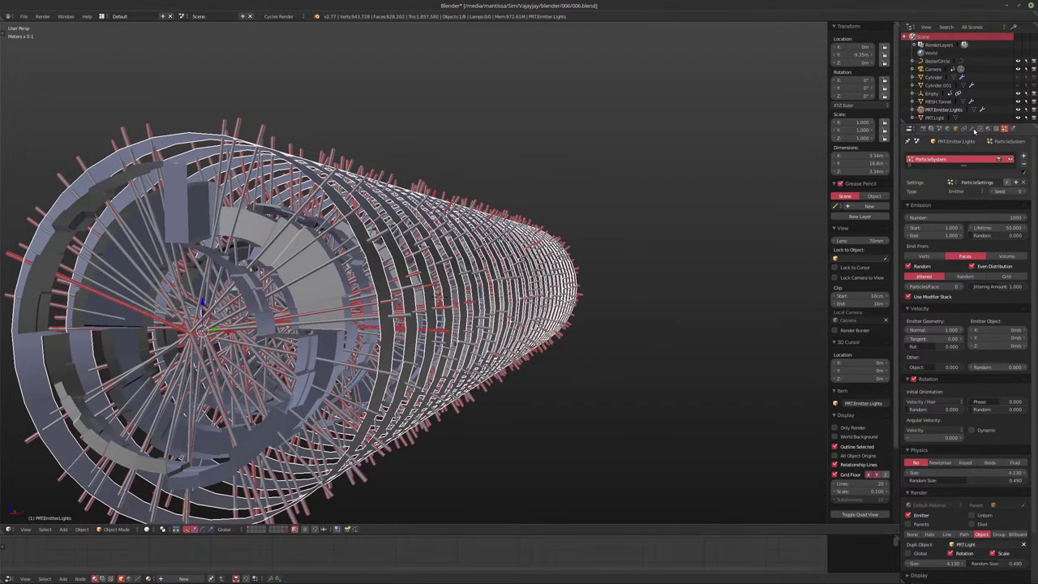
left_click(972, 129)
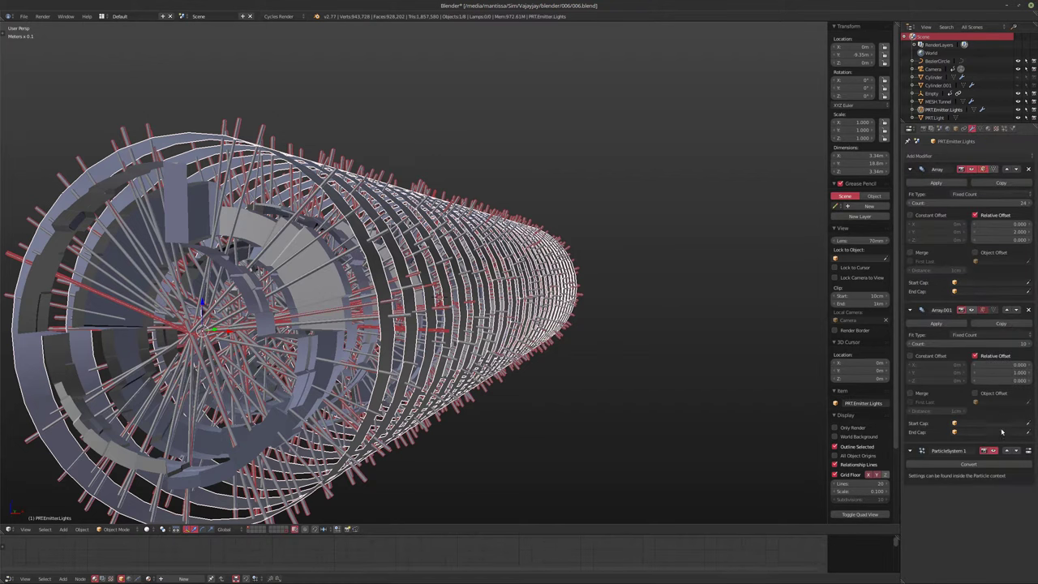
left_click(1027, 310)
middle_click_drag(529, 316, 429, 310)
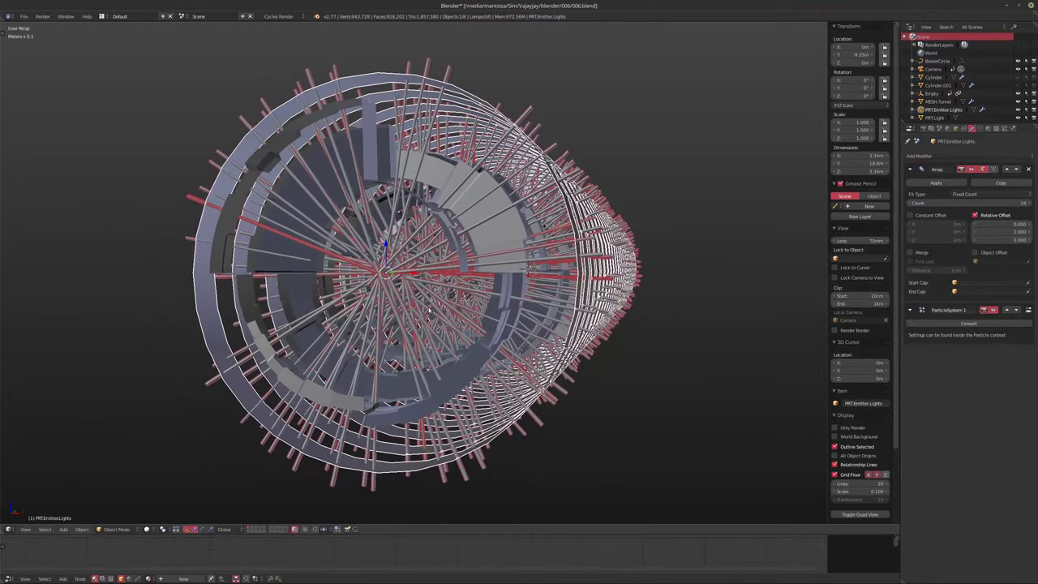
Step: Set the particle size of PRT.Emitter.Lights to about 2.97 and view the tunnel through the camera
left_click(1004, 128)
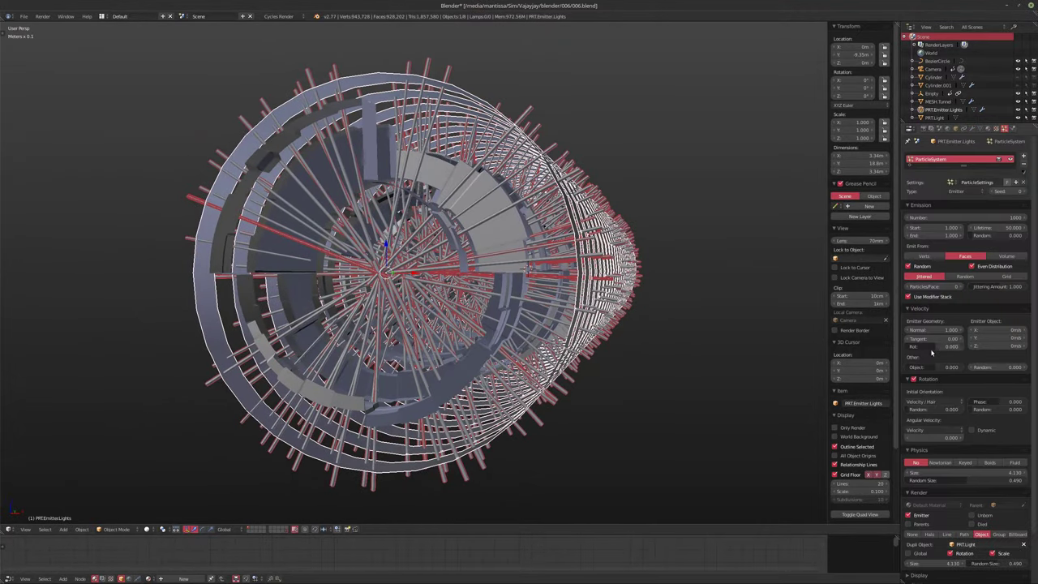
left_click_drag(981, 474, 932, 474)
middle_click_drag(732, 426, 697, 416)
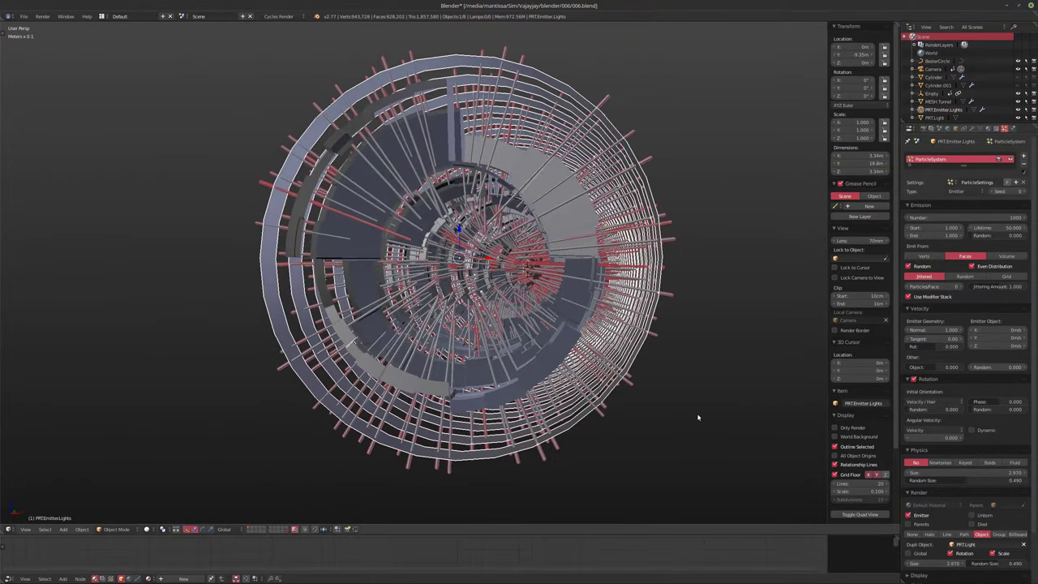
key("KP_0")
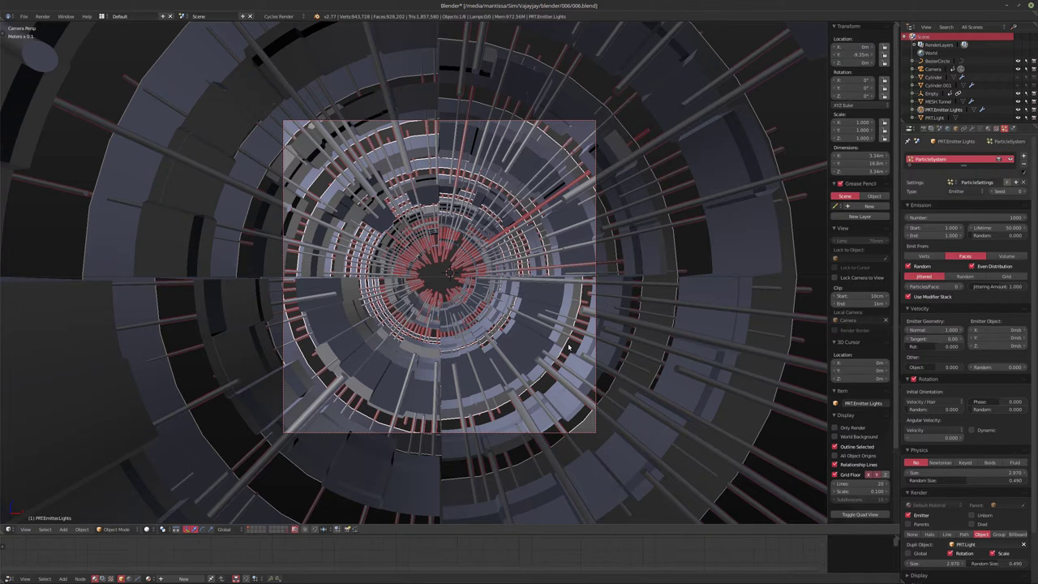
Step: Set the random amount of the particles' initial orientation to about 0.058
left_click_drag(932, 409, 955, 409)
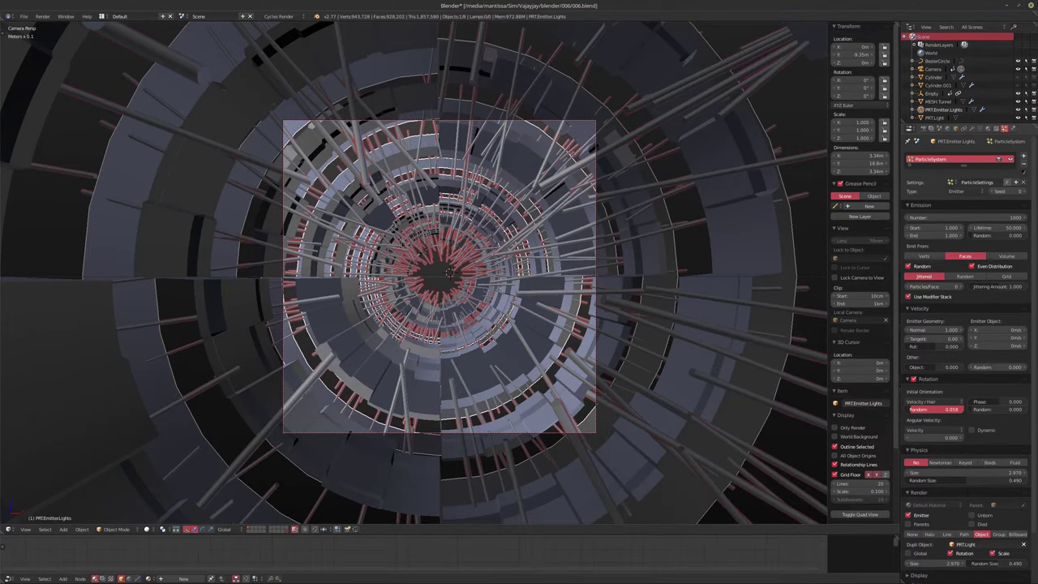
mouse_move(976, 409)
left_mouse_down()
mouse_move(1023, 410)
mouse_move(971, 409)
left_mouse_up()
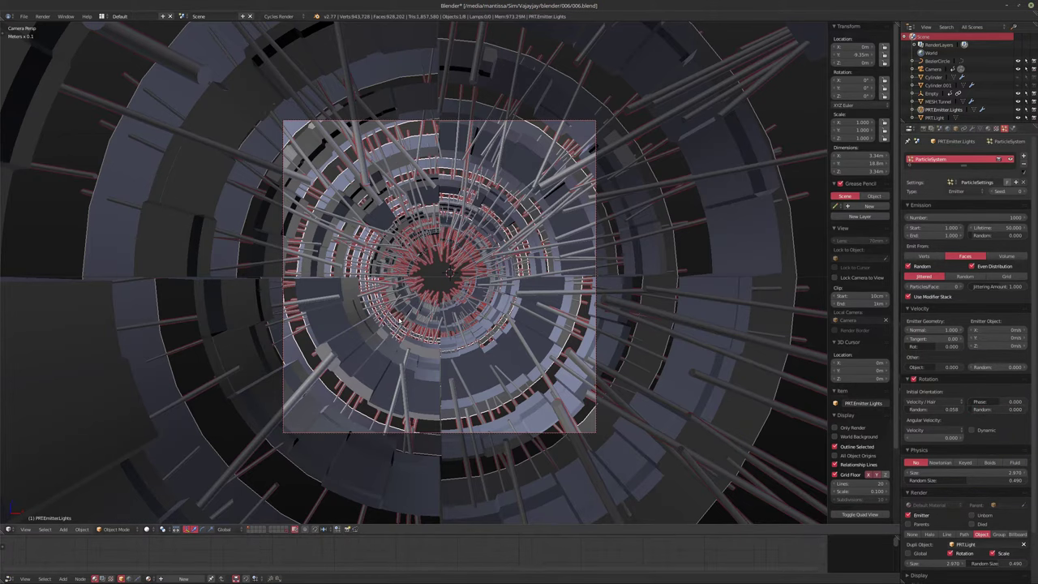
middle_click_drag(454, 330, 447, 307, "shift")
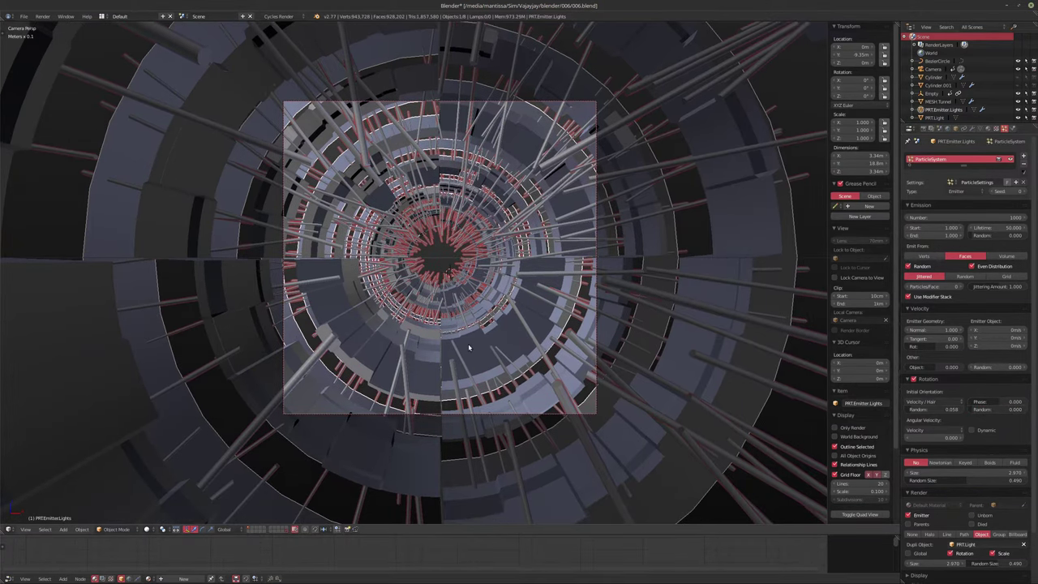
Step: Switch the camera view to rendered shading and enlarge the node editor below it
key("shift+z")
left_click_drag(448, 536, 448, 398)
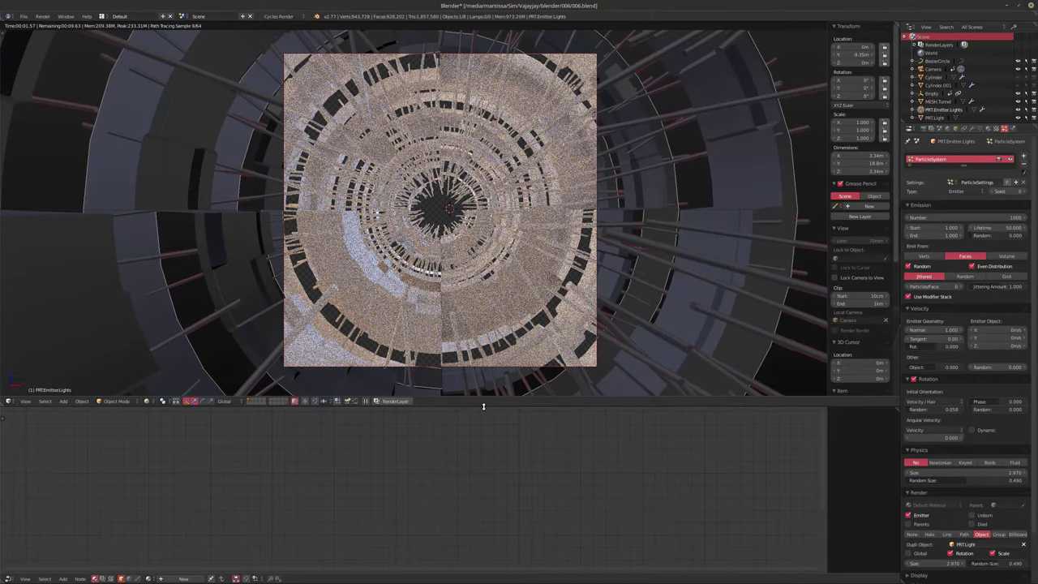
left_click_drag(482, 405, 484, 375)
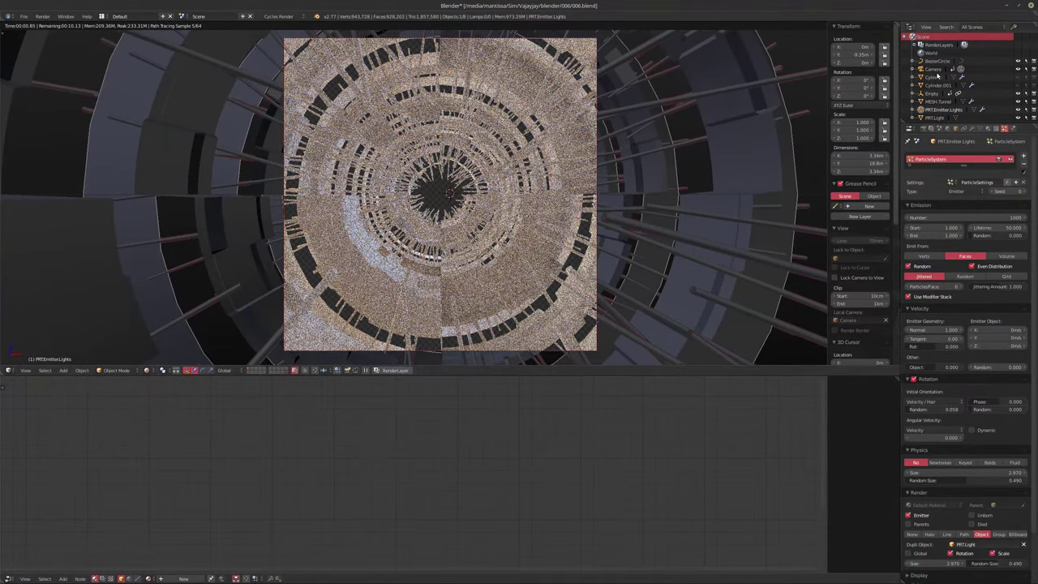
Step: Assign the existing material named Material to MESH.Tunnel and rename it Metal
left_click(937, 101)
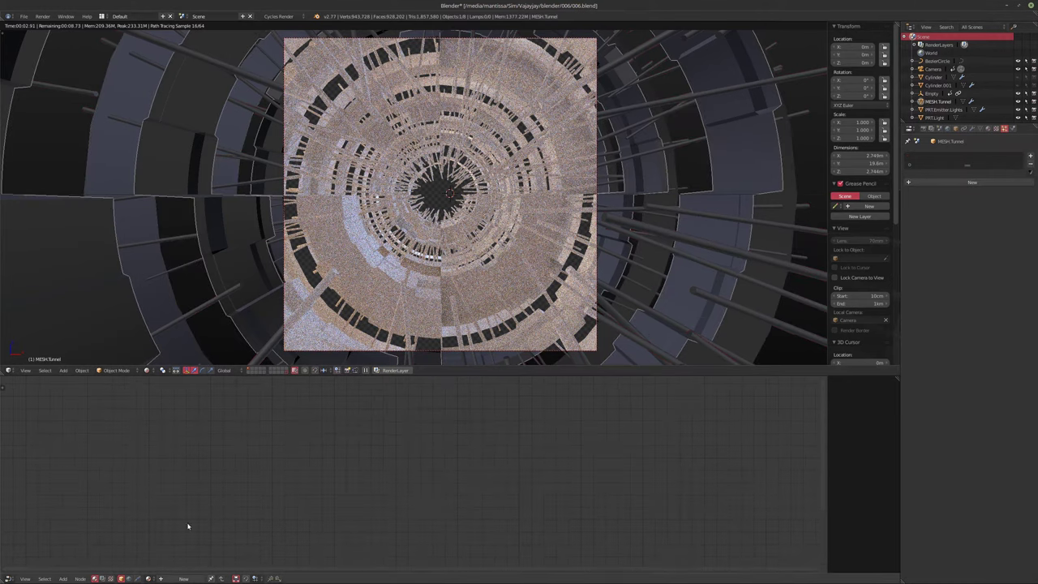
left_click(149, 578)
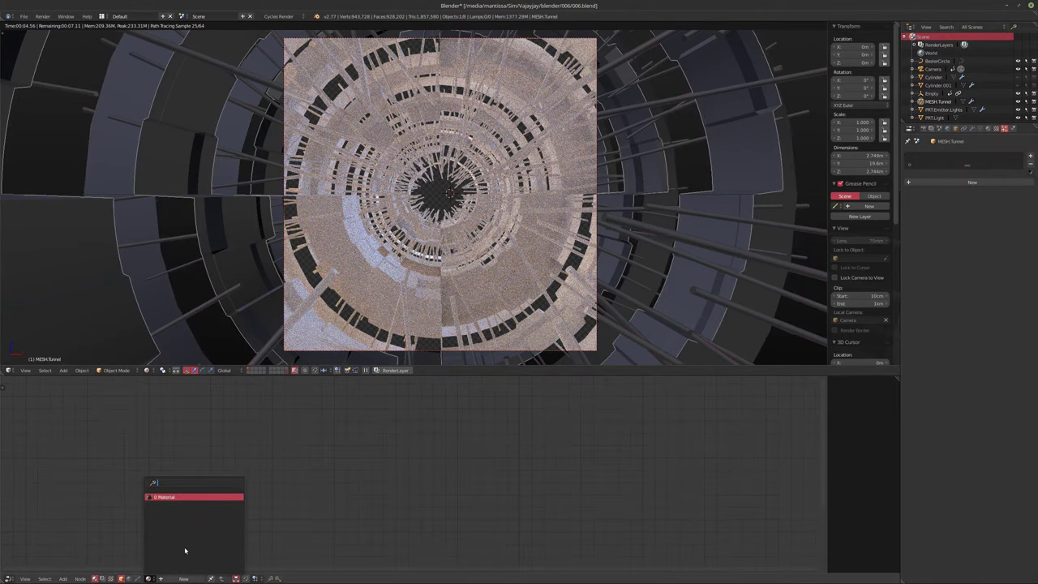
left_click(188, 496)
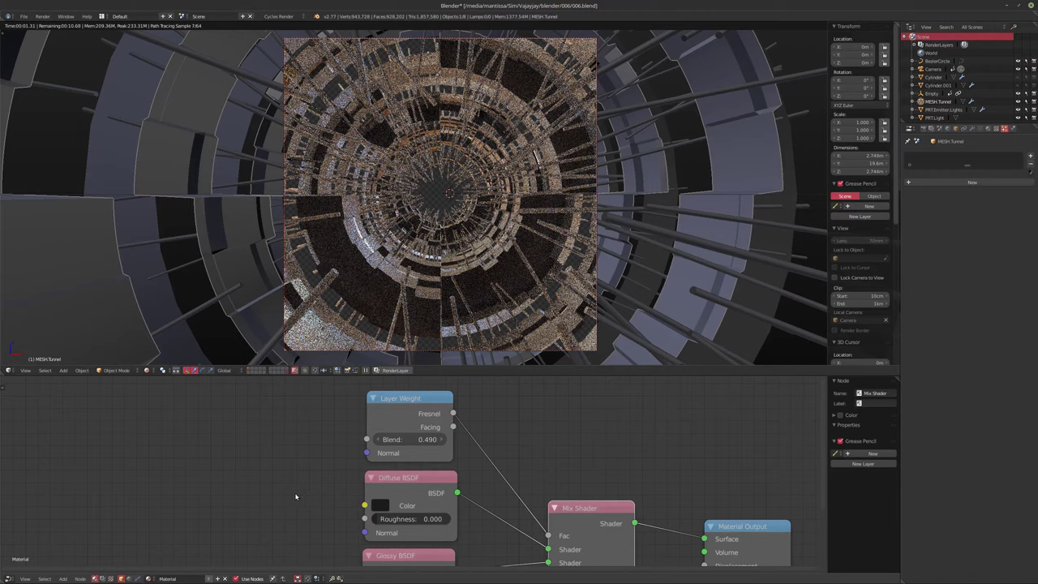
left_click(183, 577)
key("BackSpace")
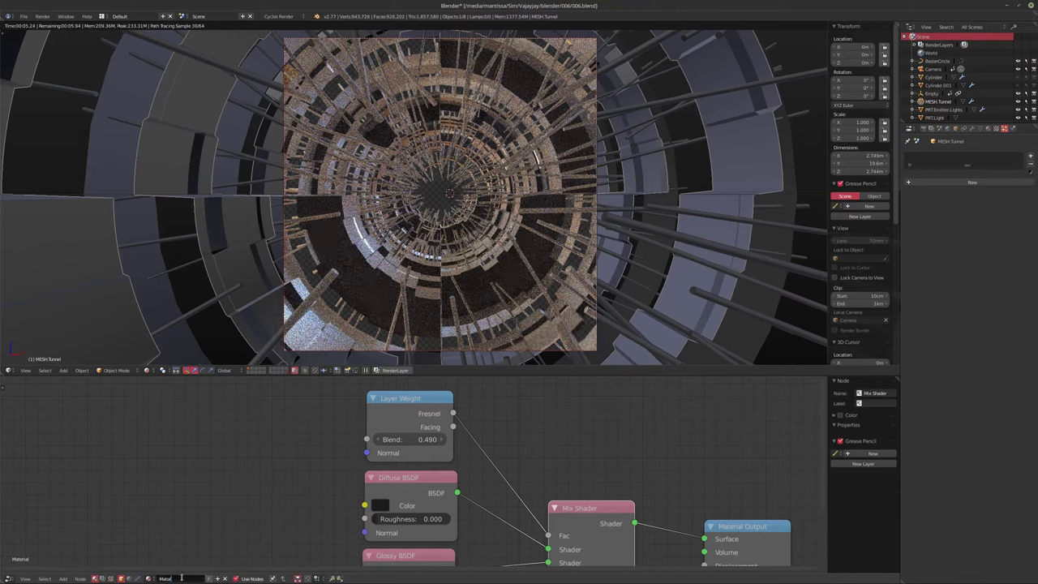
key("Return")
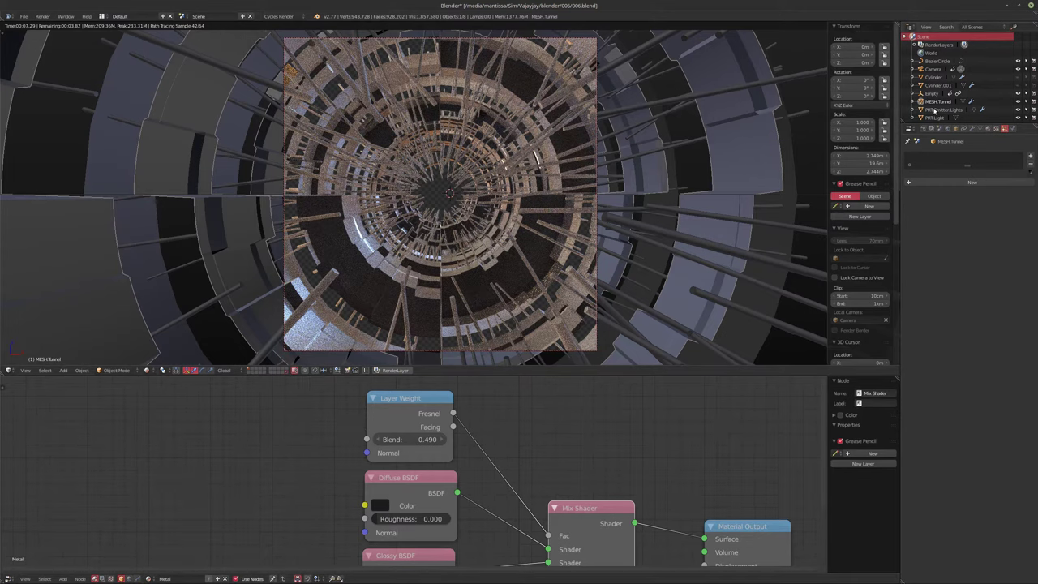
Step: Create a new material for PRT.Light and delete its default shader node
left_click(935, 118)
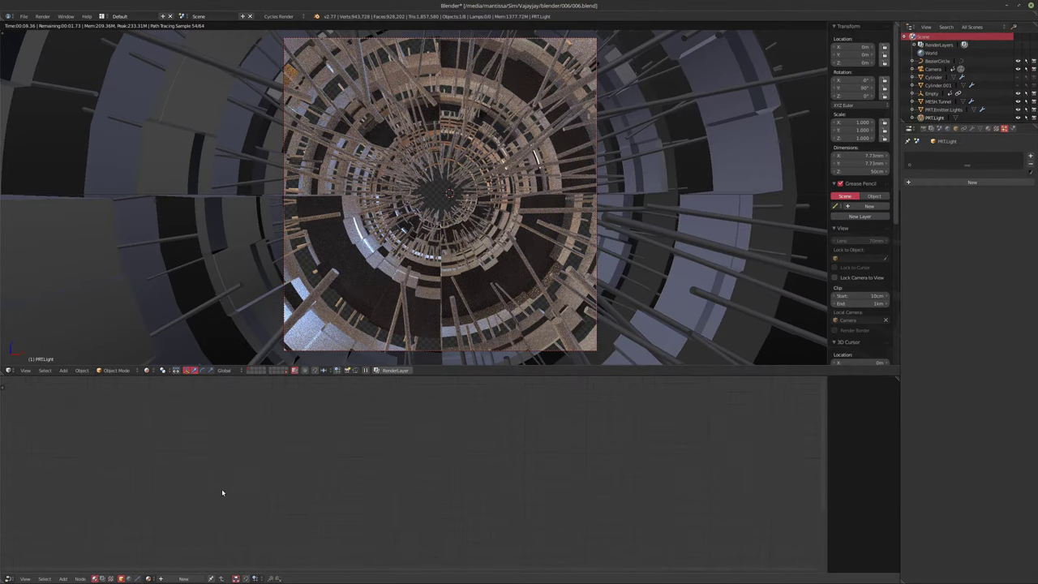
left_click(175, 579)
middle_click_drag(514, 519, 440, 435)
left_click(445, 448)
key("x")
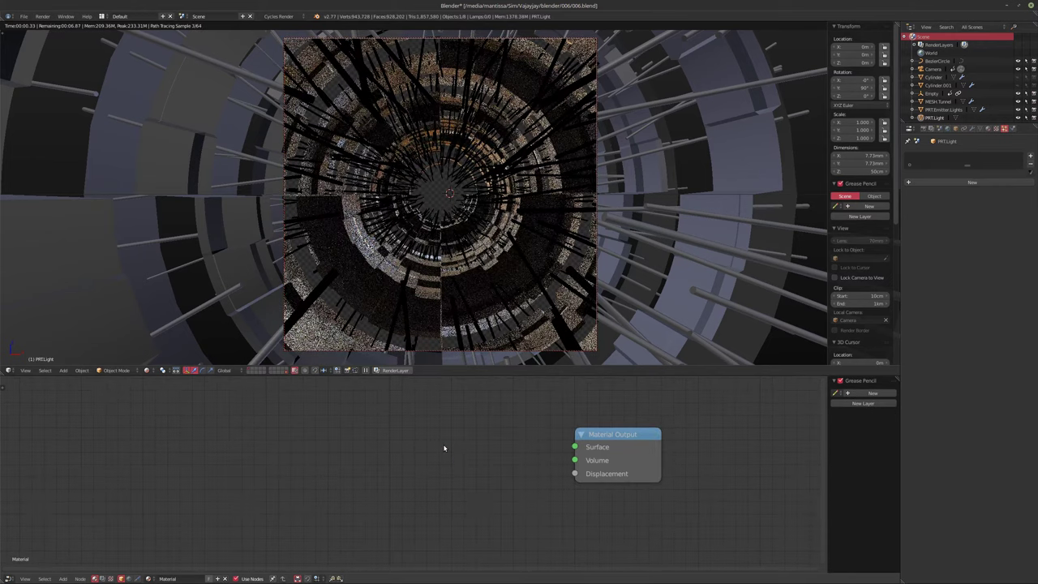
Step: Add an Emission shader to PRT.Light's material and connect it to the Surface of the Material Output
key("shift+a")
mouse_move(429, 527)
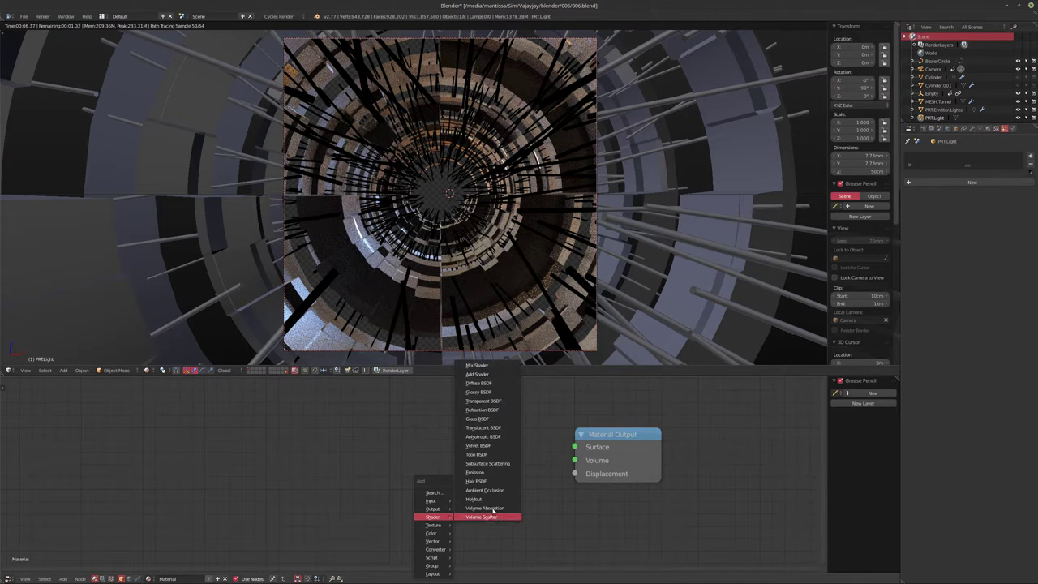
left_click(475, 472)
left_click_drag(505, 455, 574, 447)
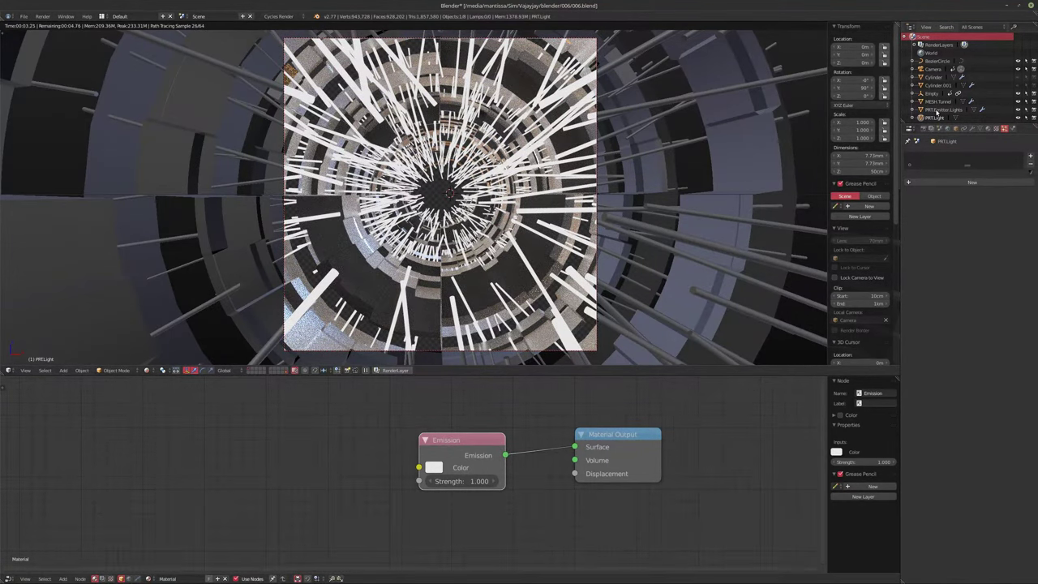
Step: Set the particle count of PRT.Emitter.Lights to 150
left_click(937, 109)
left_click(993, 218)
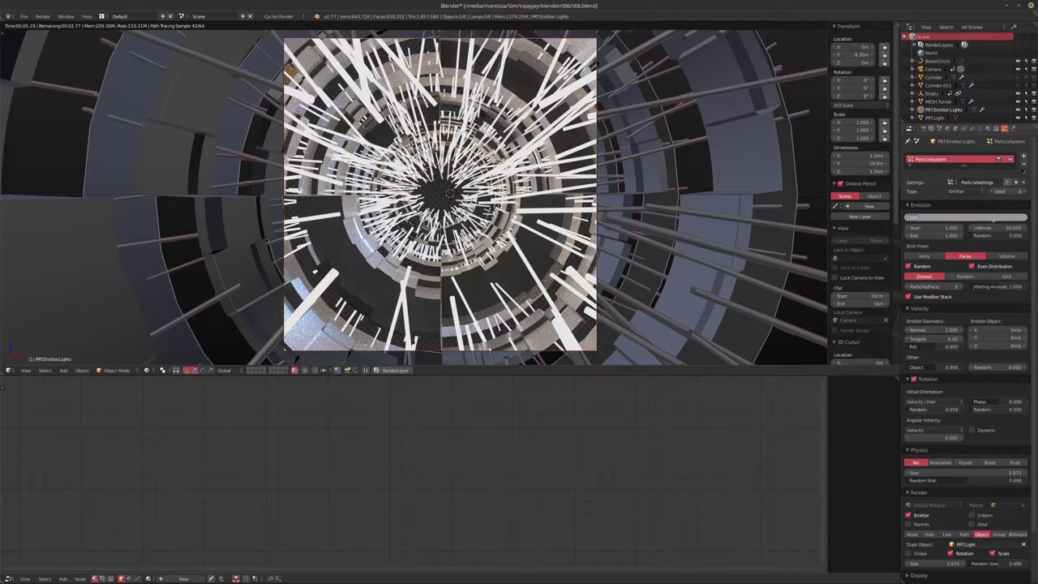
type("150")
key("Return")
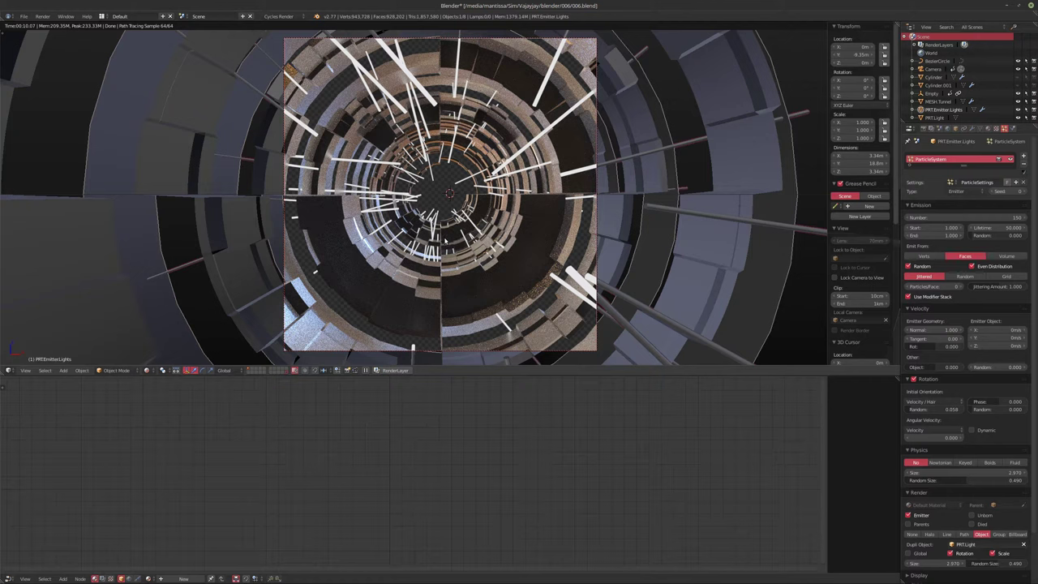
Step: Isolate the PRT.Light rod in solid shading and enter Edit Mode on its mesh
left_click(930, 118)
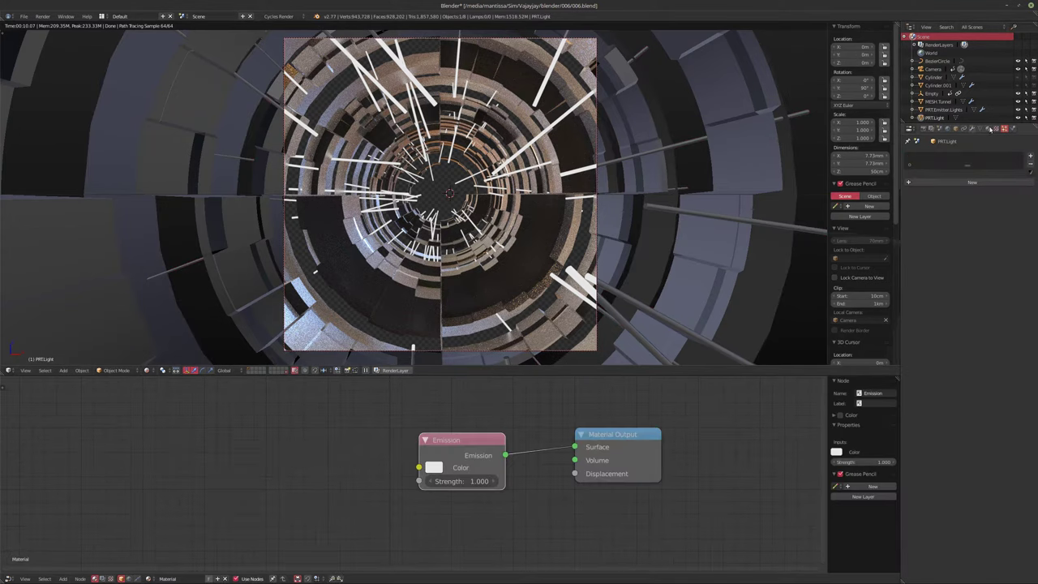
key("shift+h")
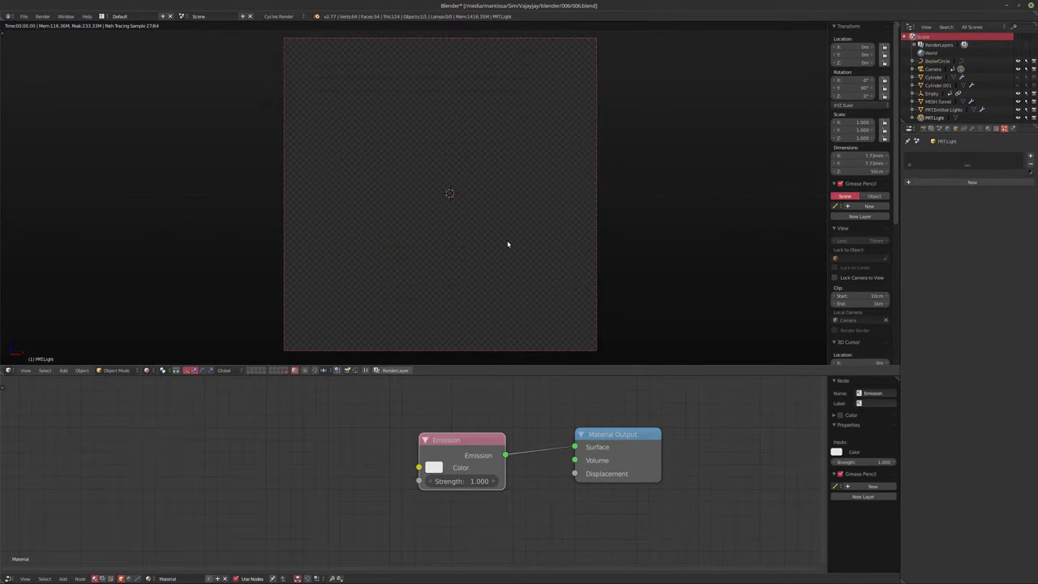
key("shift+z")
key("KP_1")
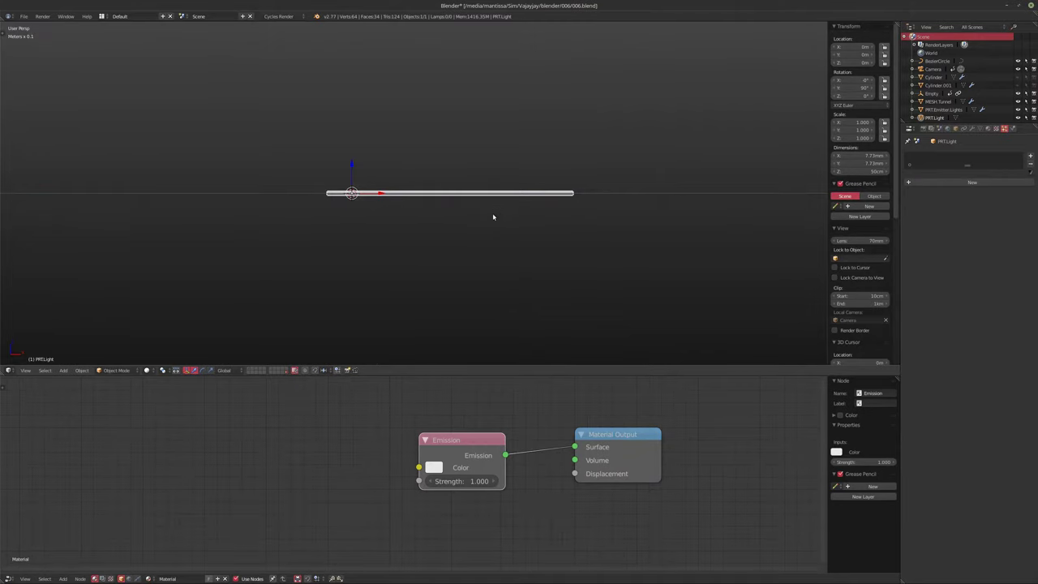
middle_click_drag(493, 215, 450, 265)
scroll(514, 255, "up", 2)
key("Tab")
scroll(528, 238, "up", 5)
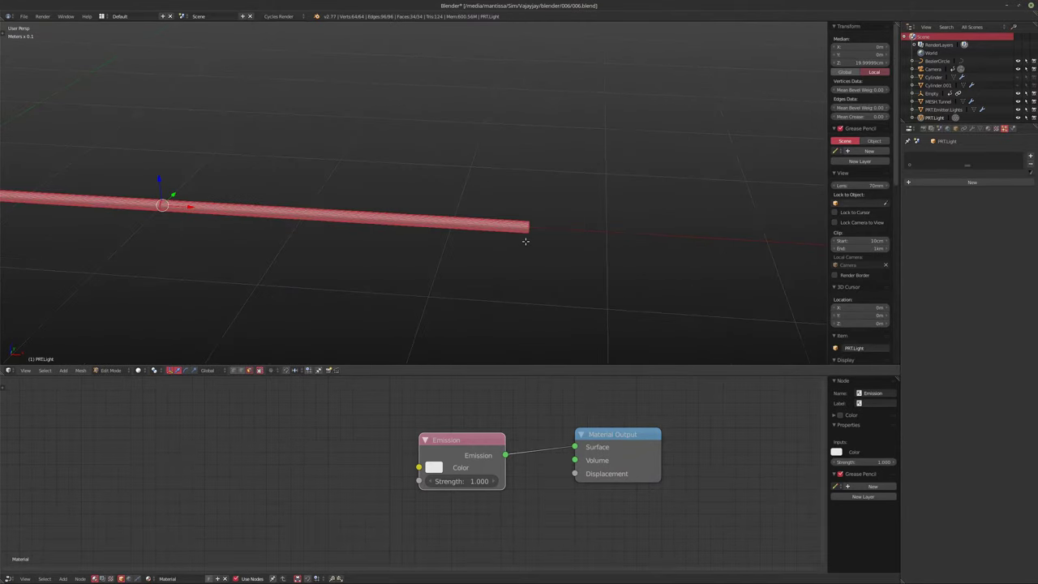
Step: Add a single loop cut around the PRT.Light rod and slide it close to the rod's end
scroll(489, 249, "up", 4)
key("ctrl+r")
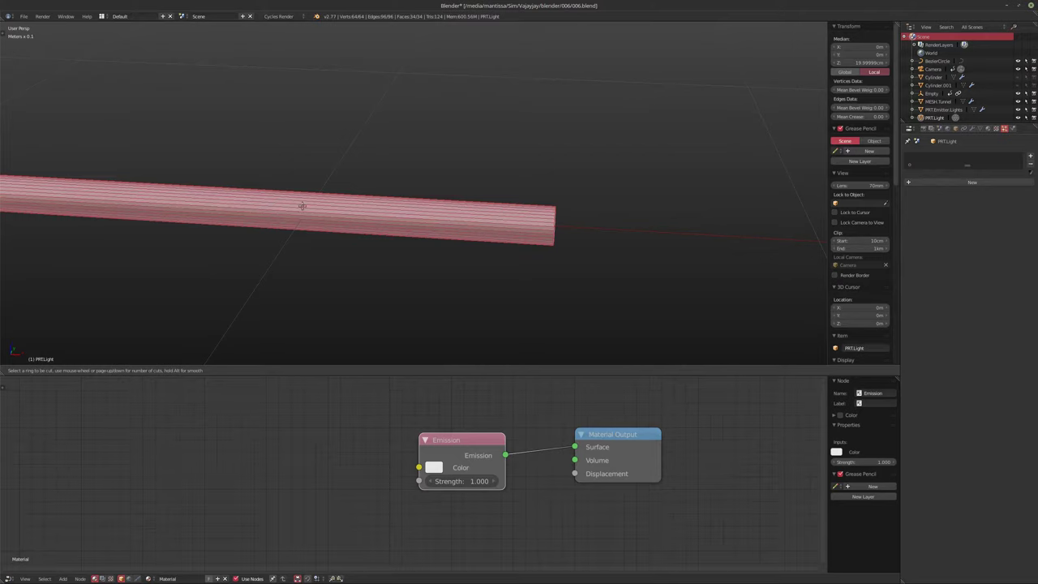
left_click(301, 205)
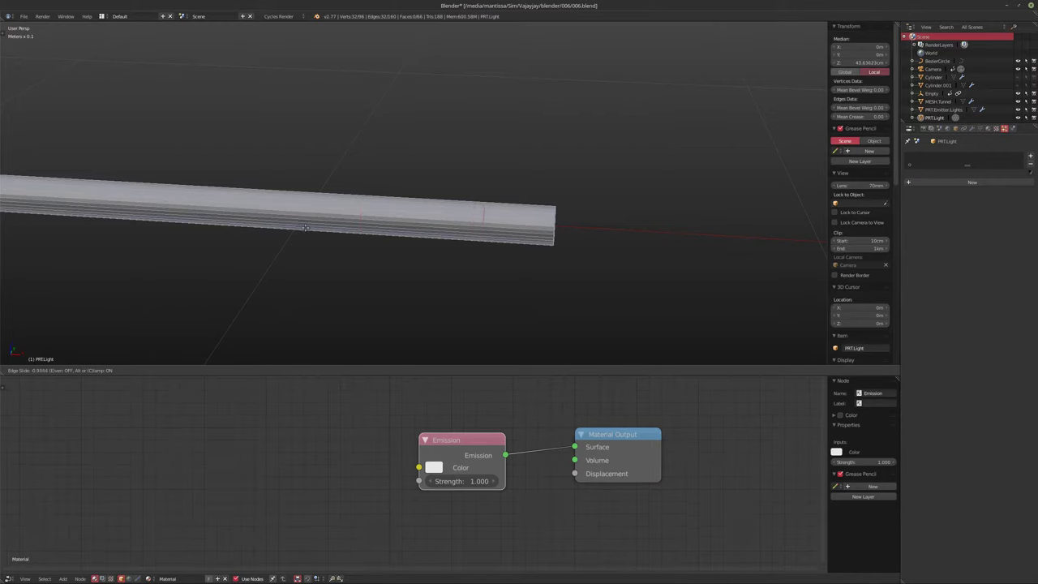
left_click(283, 227)
Step: Bevel the new edge loop into a narrow band around the rod with an offset of about 0.0005
middle_click_drag(283, 227, 421, 244)
scroll(424, 248, "up", 4)
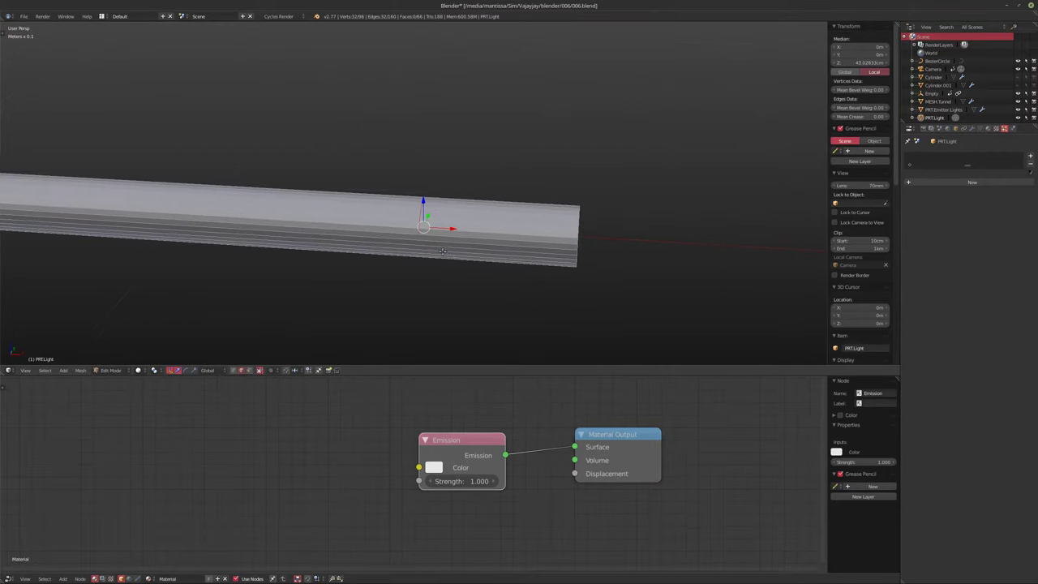
scroll(412, 253, "down", 1)
middle_click_drag(415, 254, 448, 251)
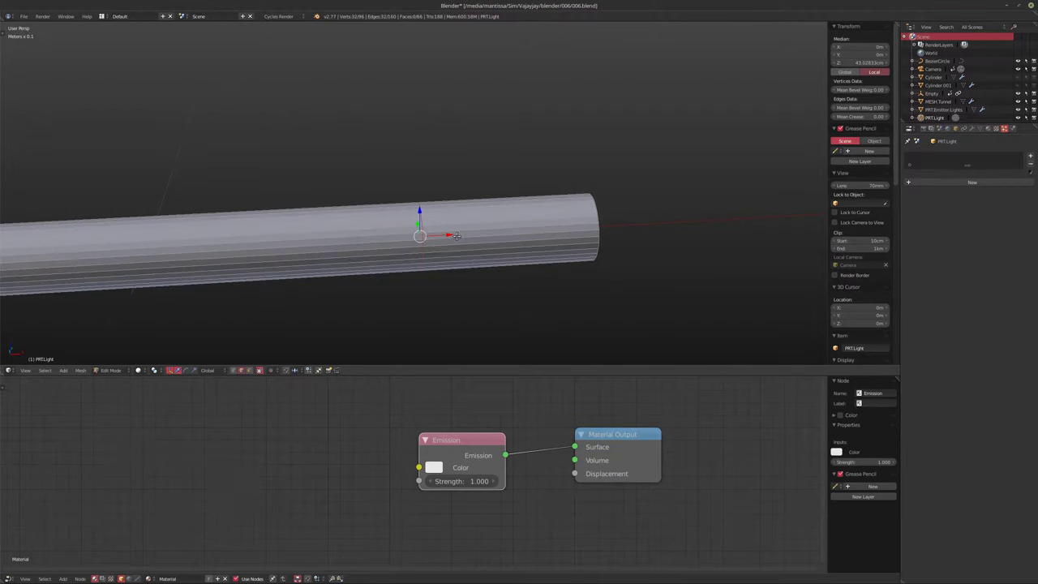
key("ctrl+b")
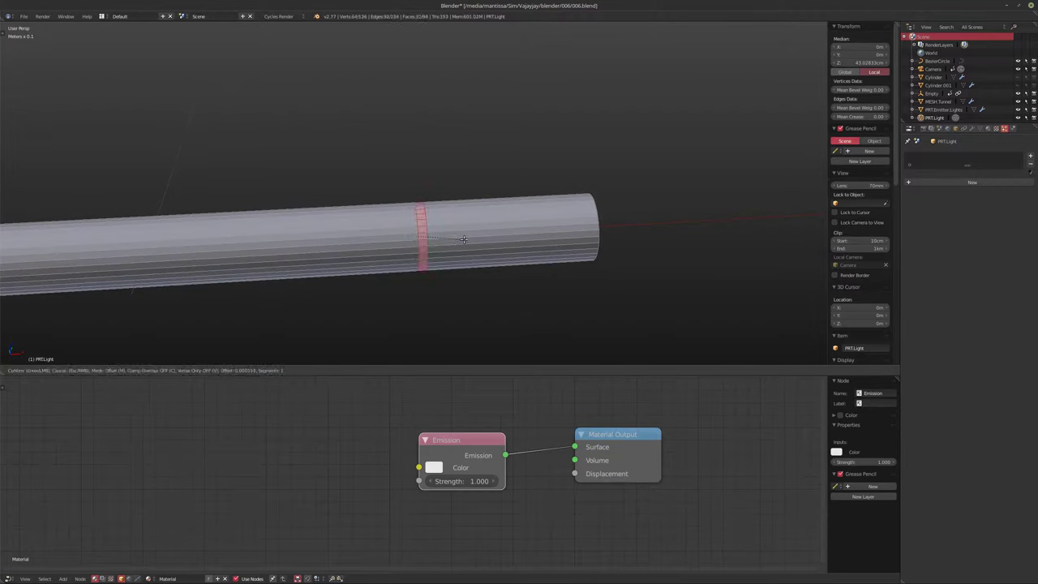
left_click(463, 239)
middle_click_drag(463, 241, 479, 234)
key("shift+e")
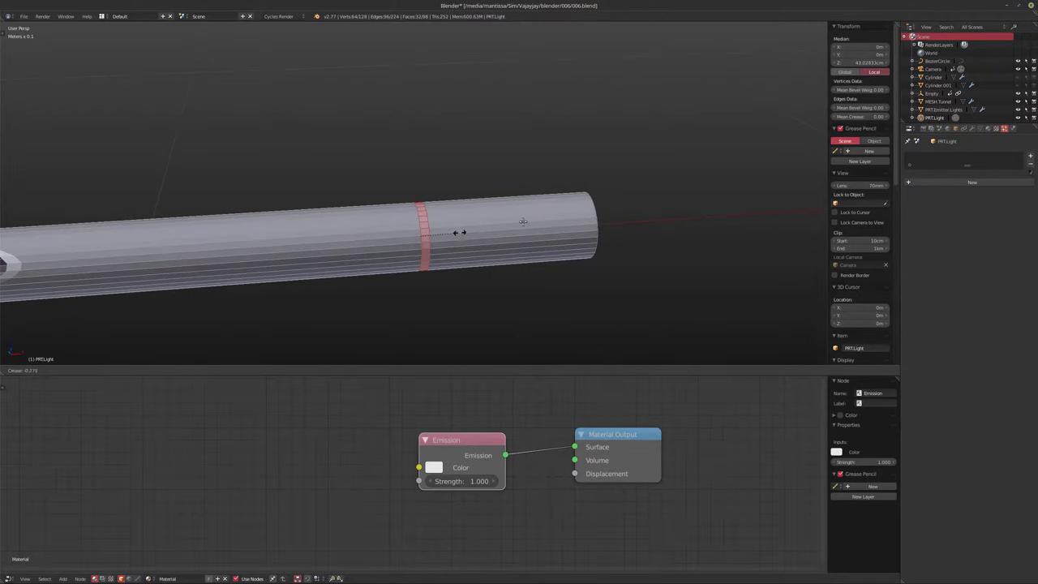
left_click(805, 185)
key("ctrl+e")
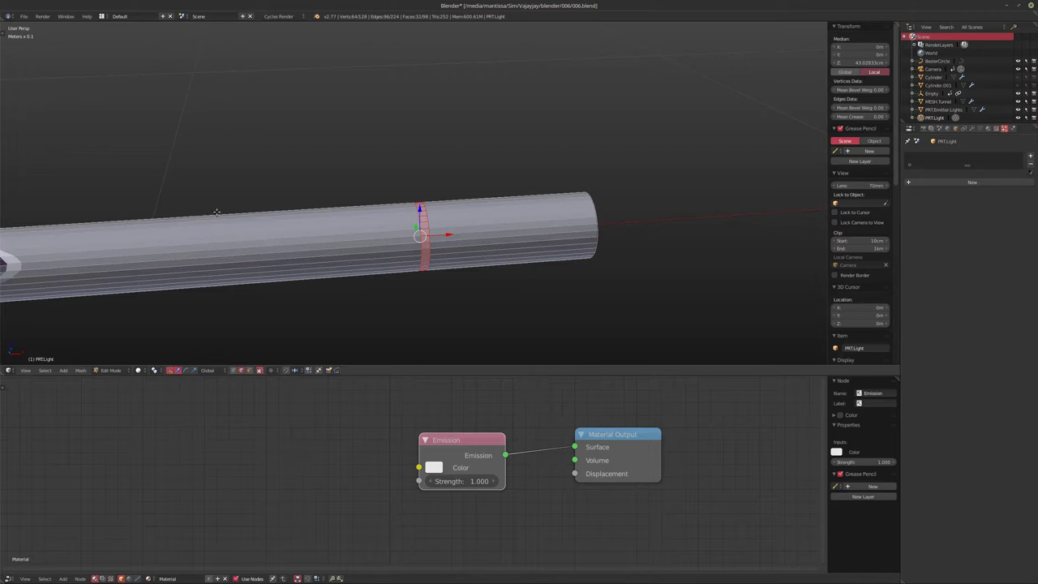
Step: Extrude the narrow band as a region along vertex normals, about 0.0003 inward, to form a shallow groove around the rod
key("t")
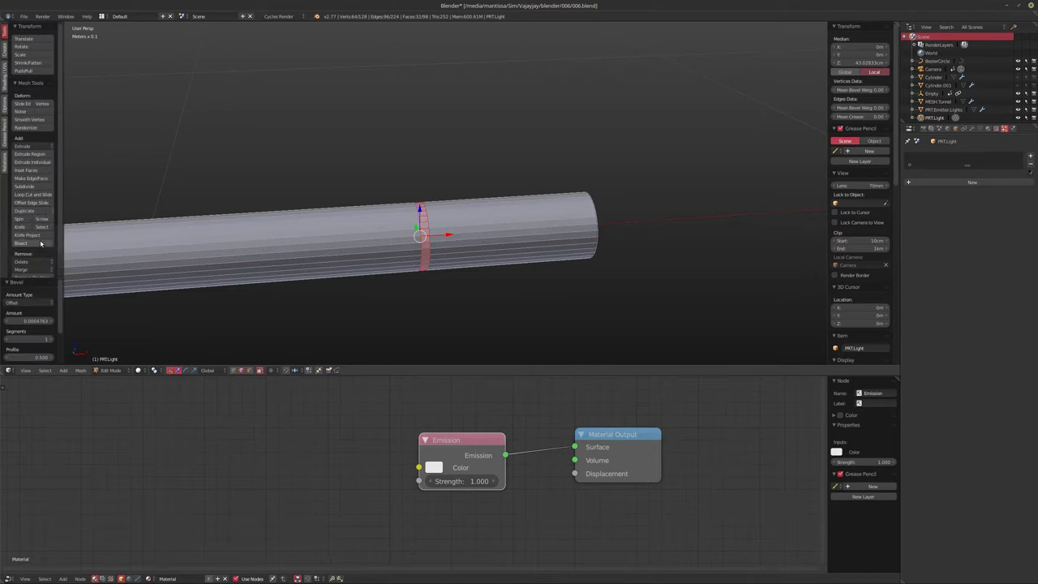
left_click(31, 145)
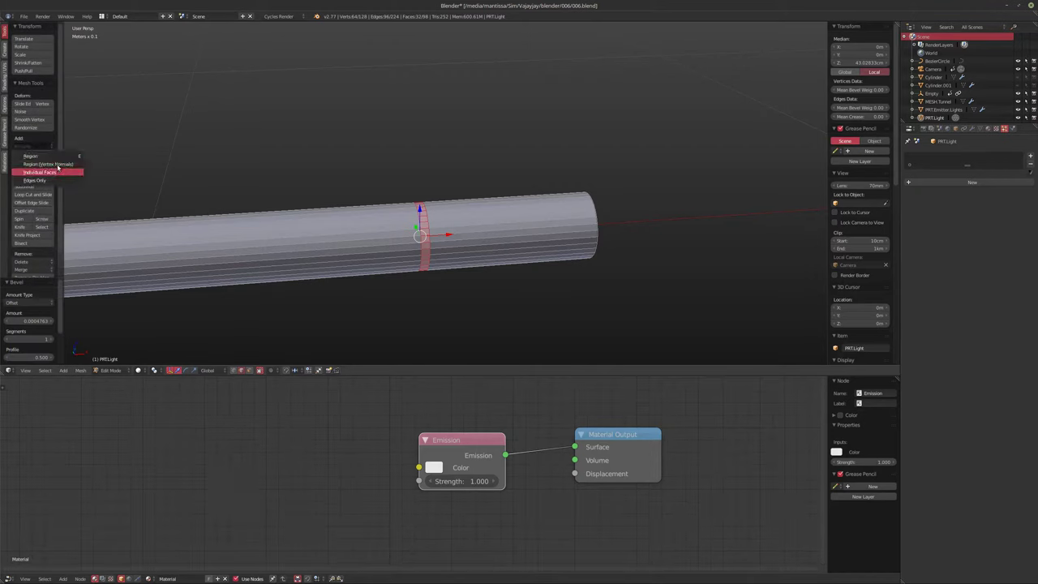
left_click(33, 168)
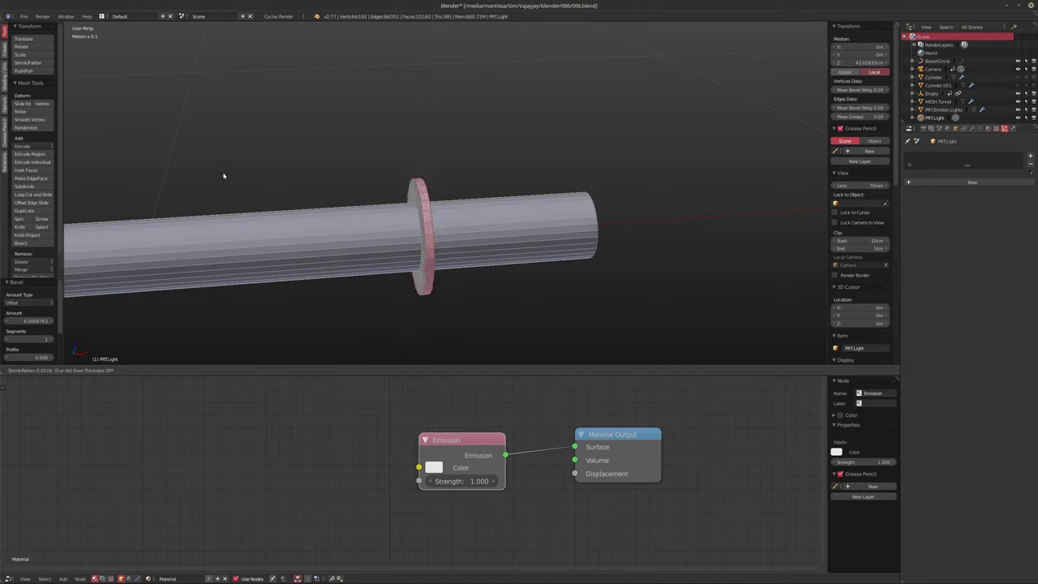
left_click(296, 137)
Step: Set the 3D view's clip start distance to 5 cm
middle_click_drag(468, 209, 381, 258, "shift")
scroll(311, 217, "up", 3)
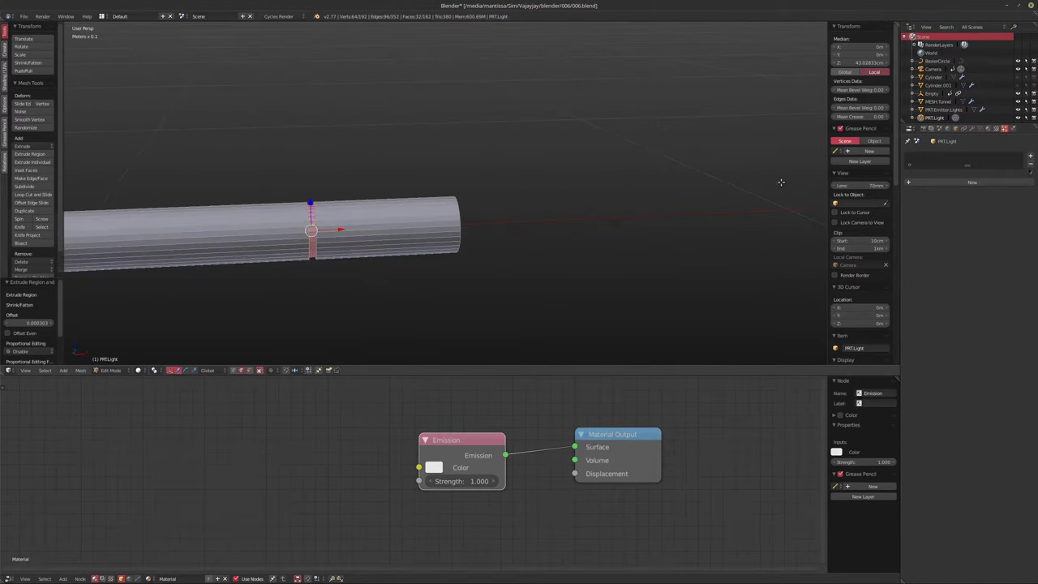
left_click(869, 241)
type("1")
key("Return")
middle_click_drag(409, 221, 406, 254)
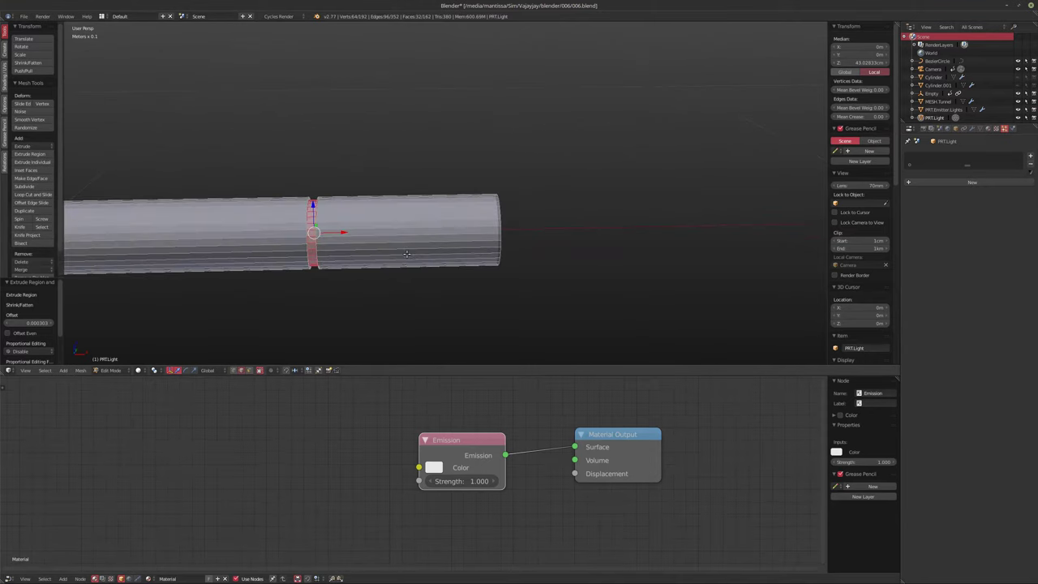
left_click(882, 241)
type("5cm")
key("Return")
middle_click_drag(463, 287, 459, 292)
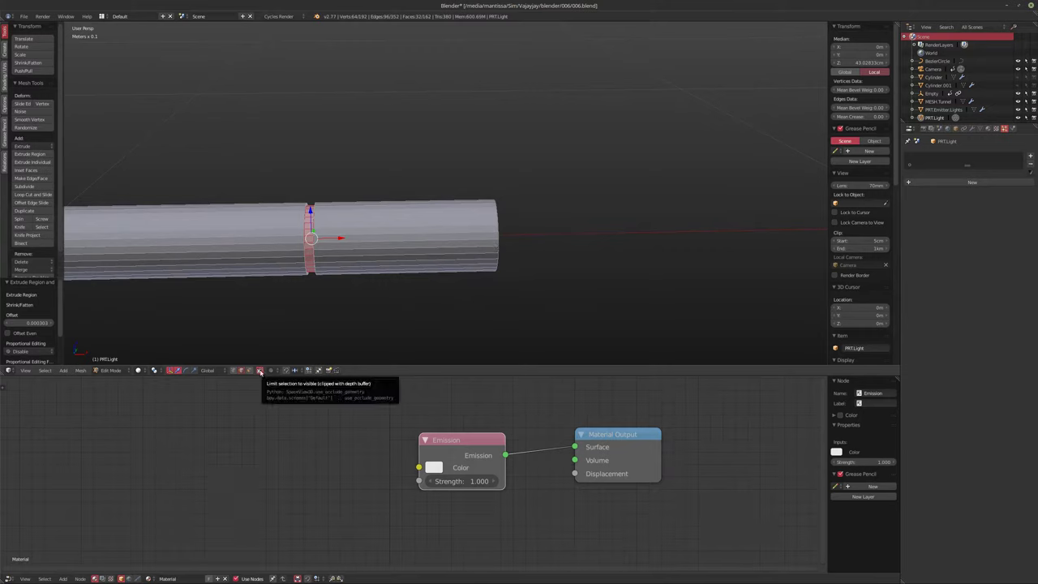
Step: Turn off limiting selection to visible geometry and box-select the rod's end section together with the groove in front view
left_click(260, 370)
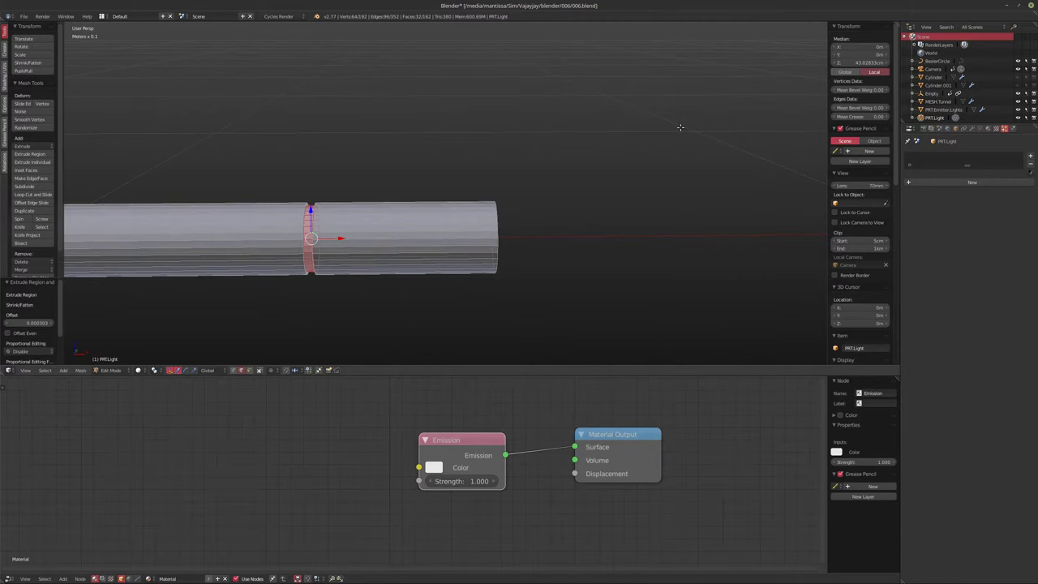
key("KP_1")
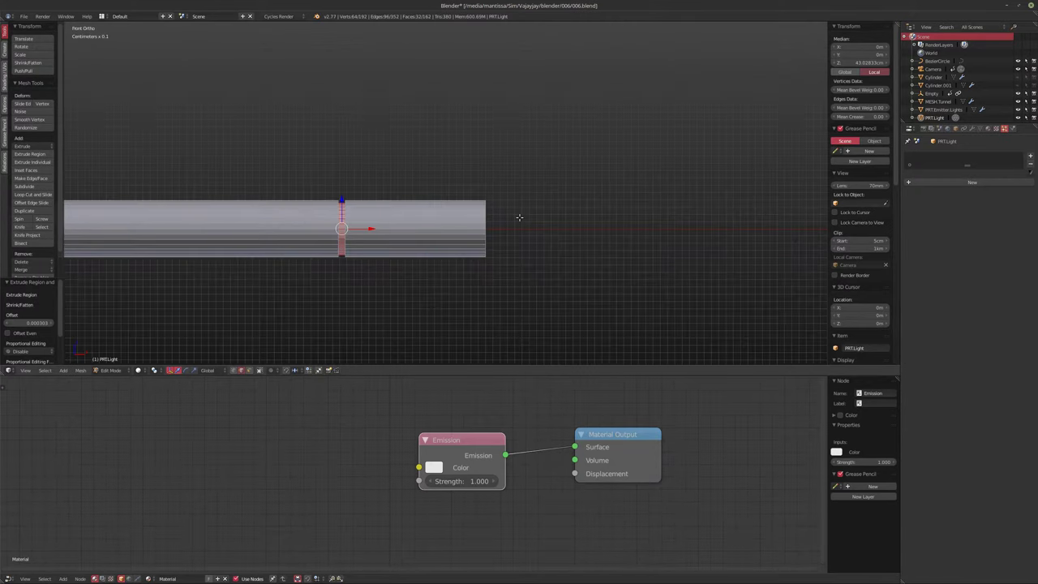
scroll(519, 217, "up", 3)
key("b")
left_click_drag(624, 131, 234, 321)
middle_click_drag(408, 299, 442, 309, "shift")
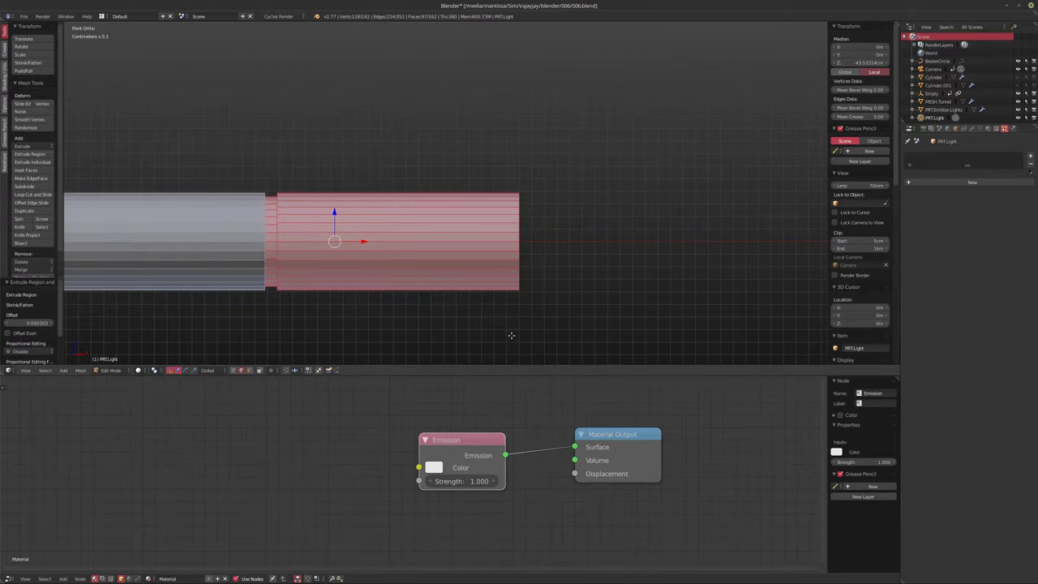
Step: Add a second material slot to PRT.Light, assign the selected end faces to it, and give it the Metal material
left_click(982, 129)
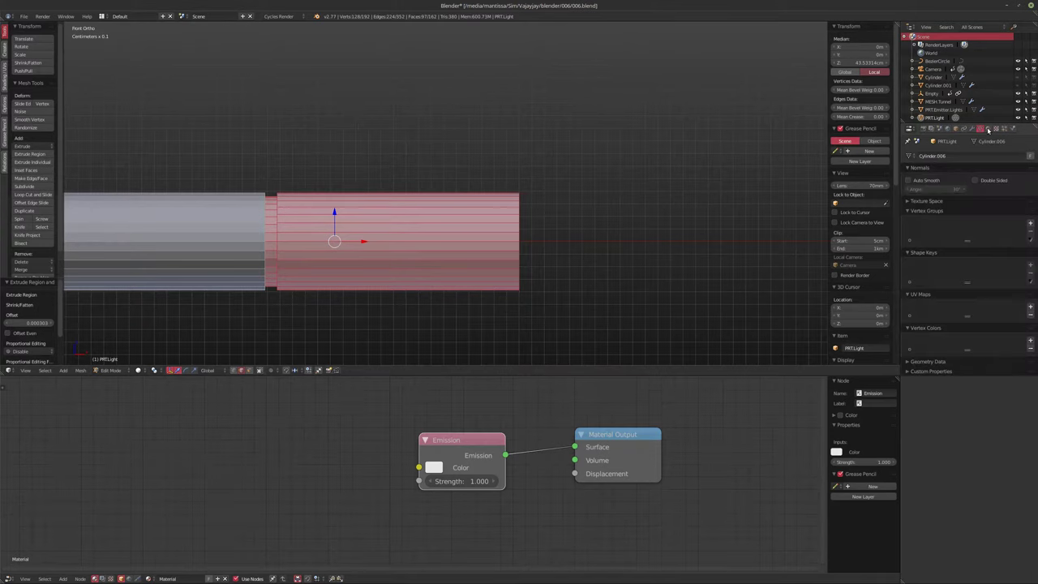
left_click(988, 129)
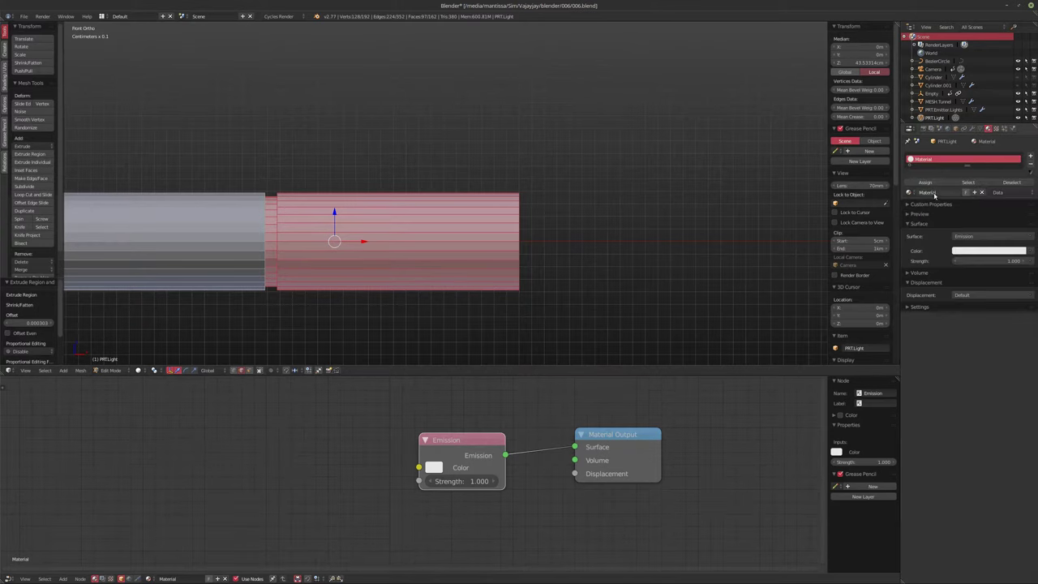
left_click(1030, 156)
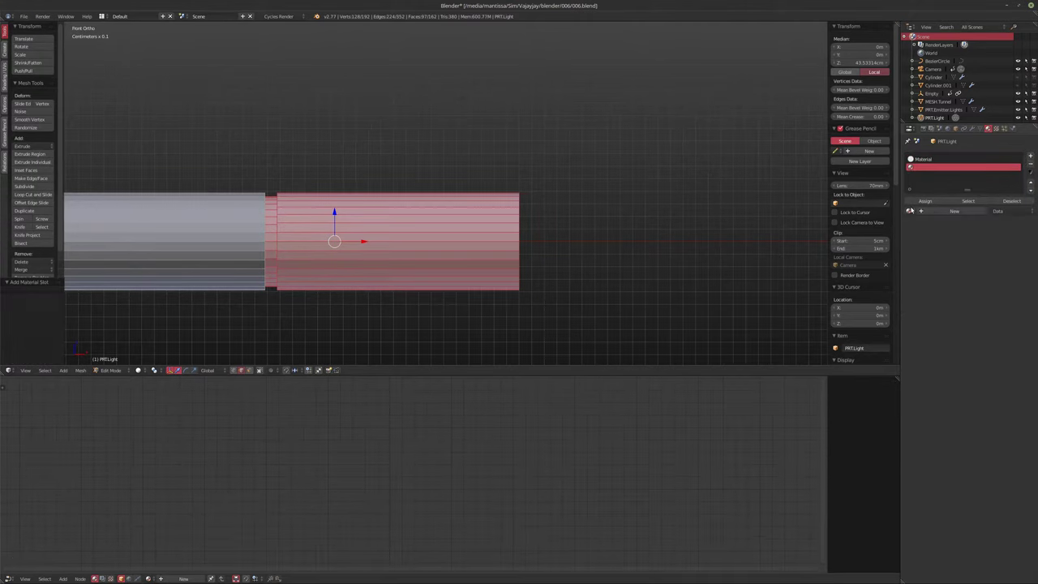
left_click(925, 202)
left_click(910, 211)
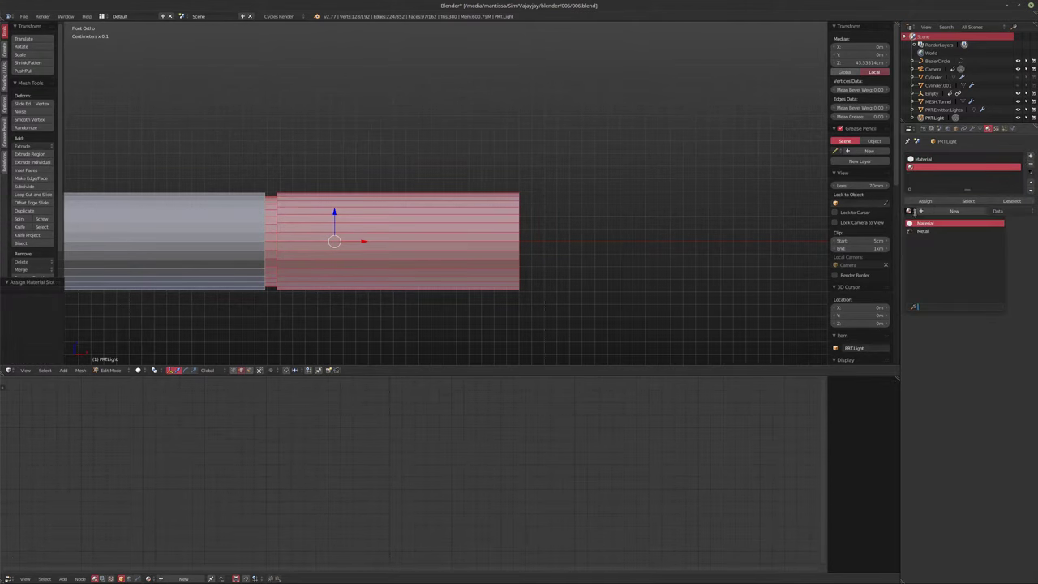
left_click(919, 231)
middle_click_drag(516, 243, 575, 239, "shift")
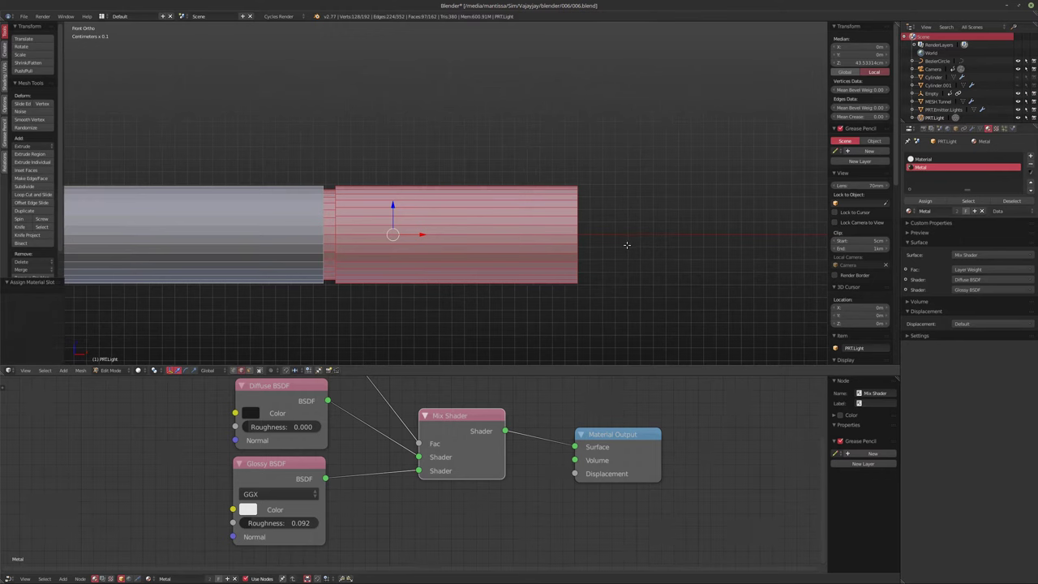
key("Tab")
key("Tab")
Step: Switch to face selection and select only the ring of side faces on the rod's end section
scroll(496, 263, "up", 1)
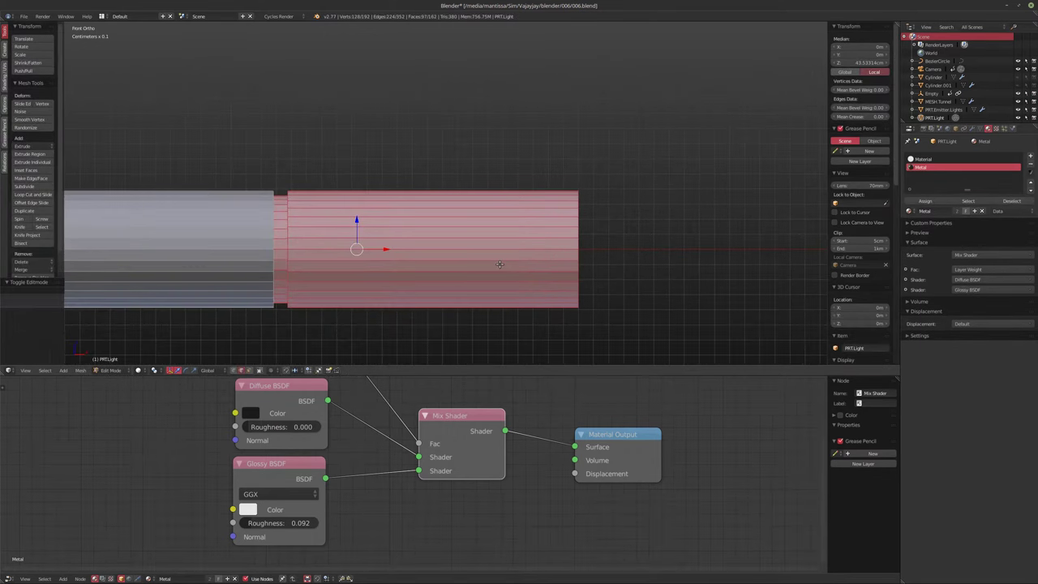
key("a")
right_click(467, 260, "alt")
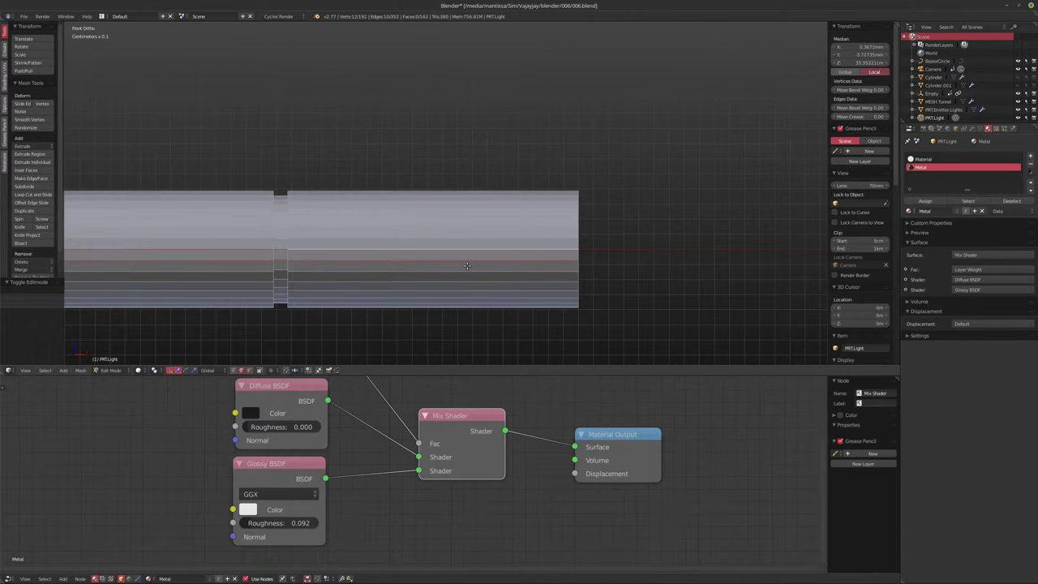
key("ctrl+Tab")
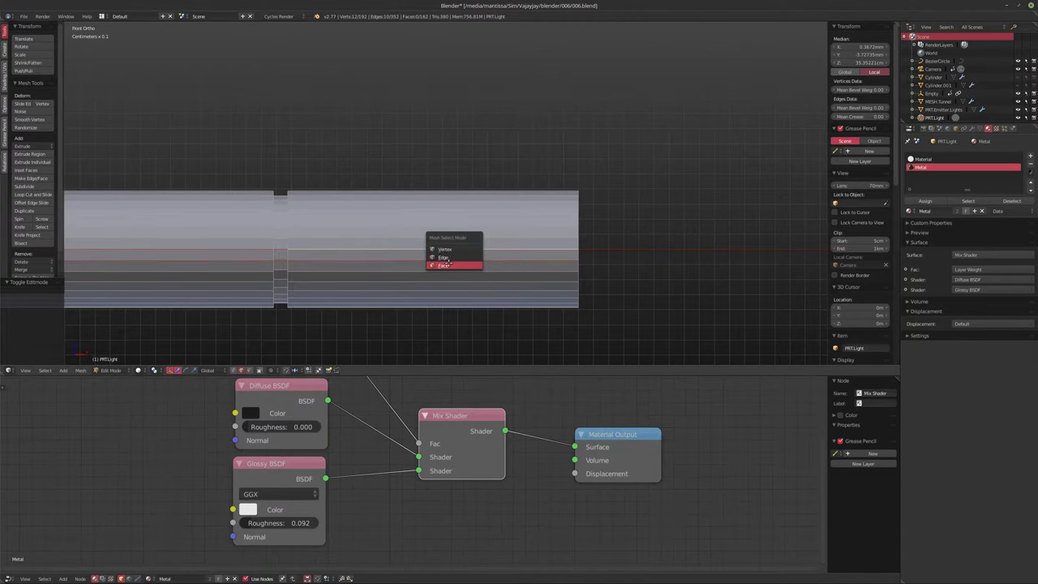
left_click(462, 265)
key("l")
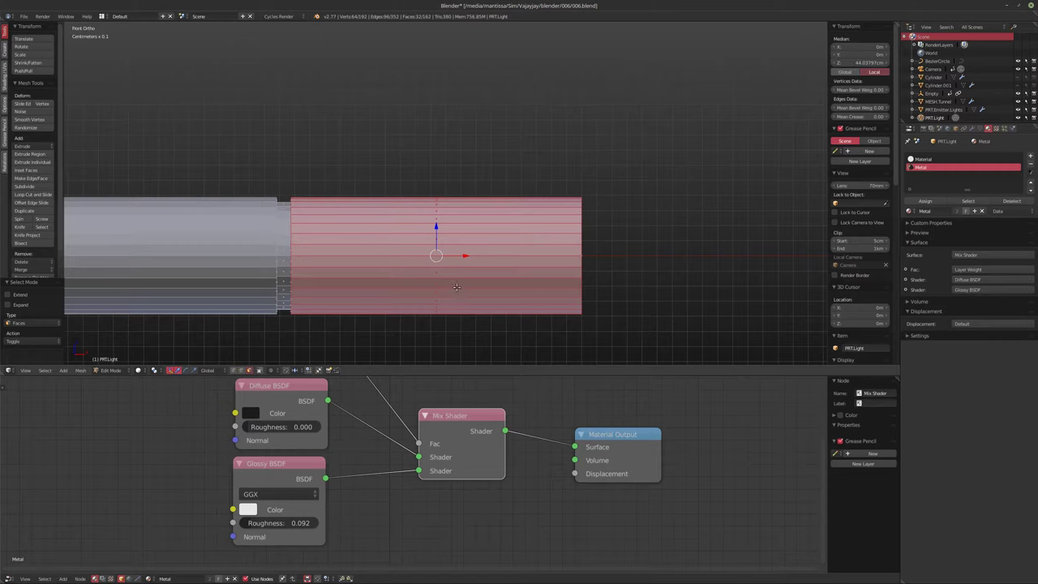
key("s")
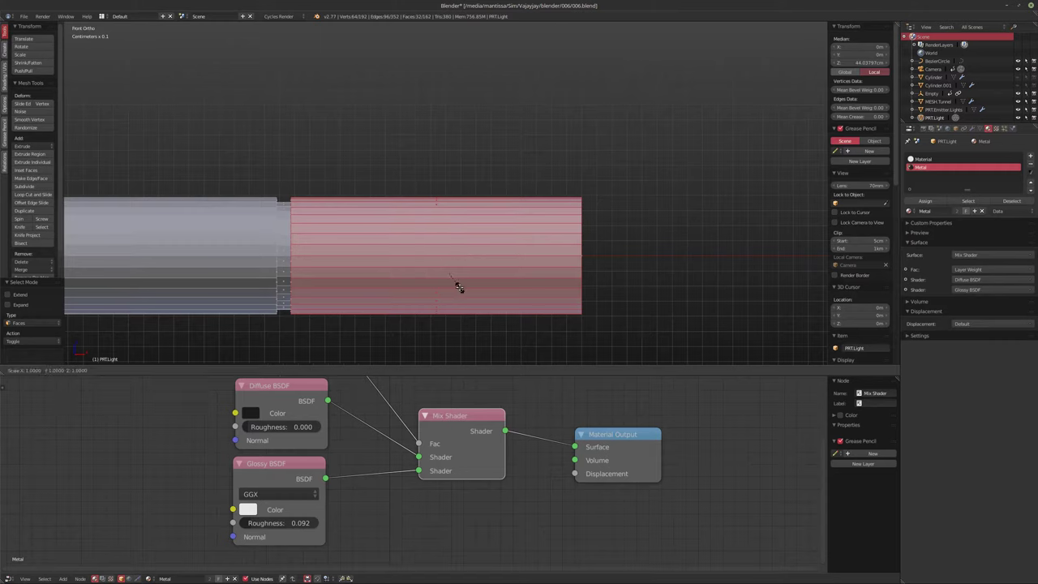
key("shift+y")
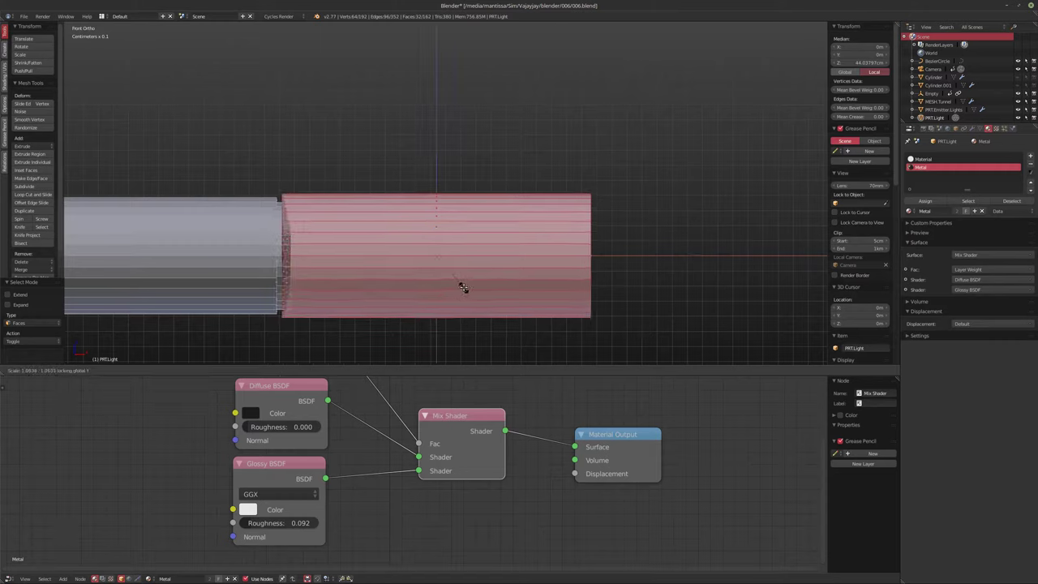
key("Escape")
key("s")
key("shift+y")
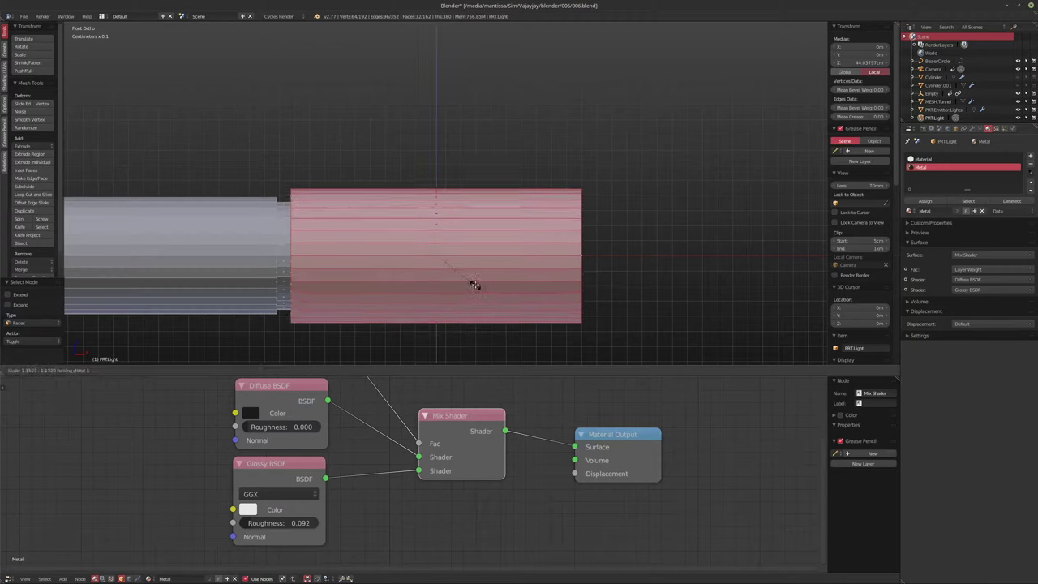
key("Escape")
middle_click_drag(621, 289, 510, 302)
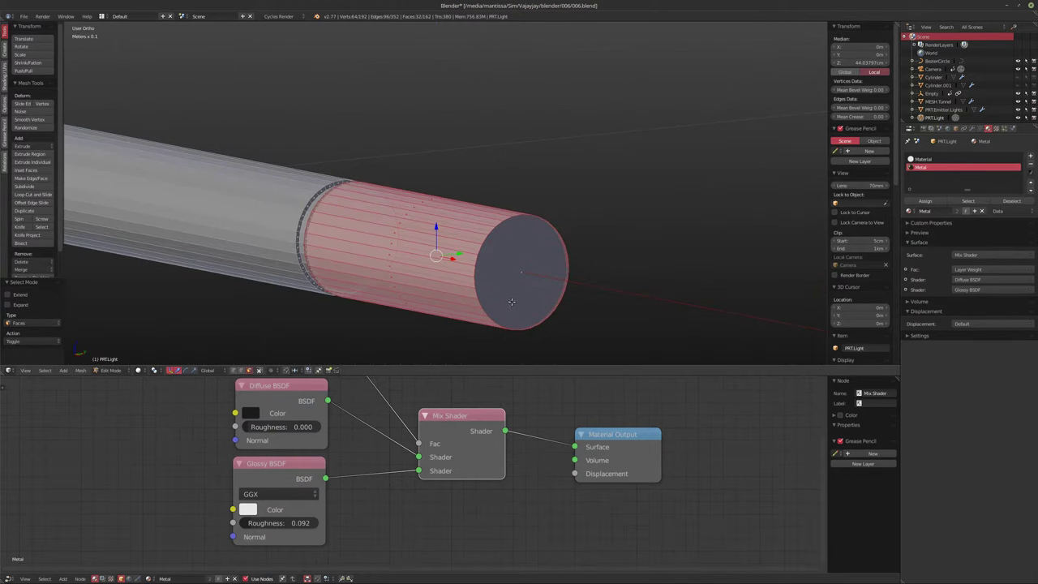
Step: Scale the rod end's side faces by about 1.12 in all directions except X and return to object mode
key("s")
key("shift+x")
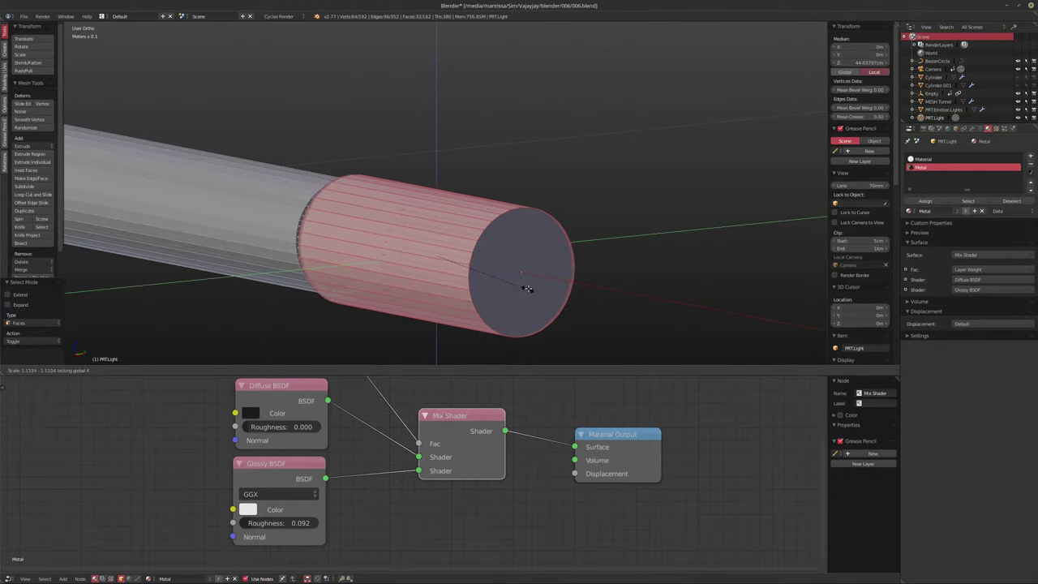
left_click(525, 287)
mouse_move(525, 287)
middle_mouse_down()
mouse_move(466, 283)
mouse_move(560, 284)
middle_mouse_up()
key("Tab")
scroll(559, 284, "down", 5)
middle_click_drag(449, 292, 499, 299, "shift")
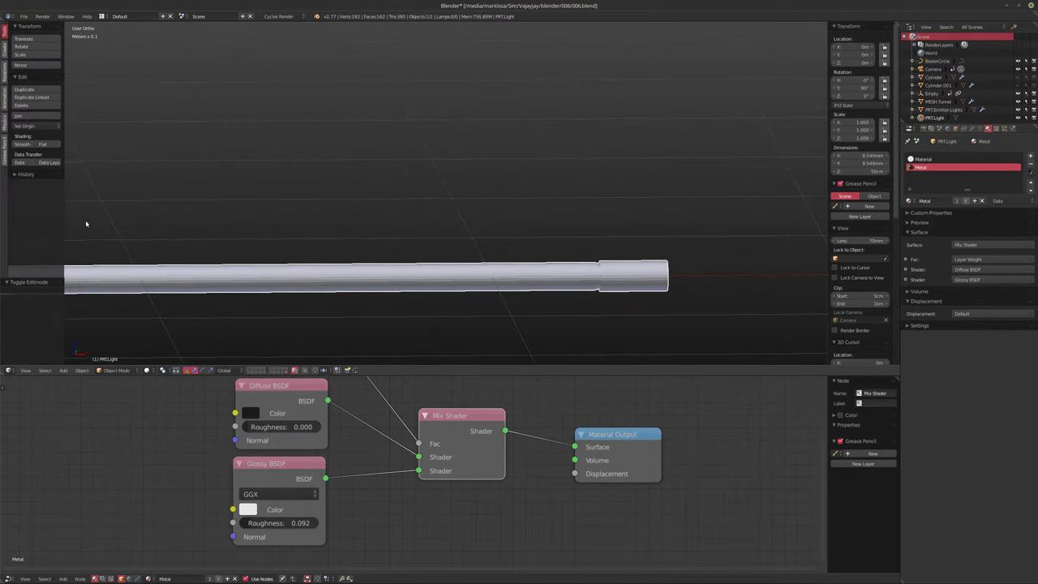
Step: Shade the PRT.Light rod smooth and add an Edge Split modifier to it
left_click(20, 144)
middle_click_drag(361, 241, 559, 261)
left_click(971, 129)
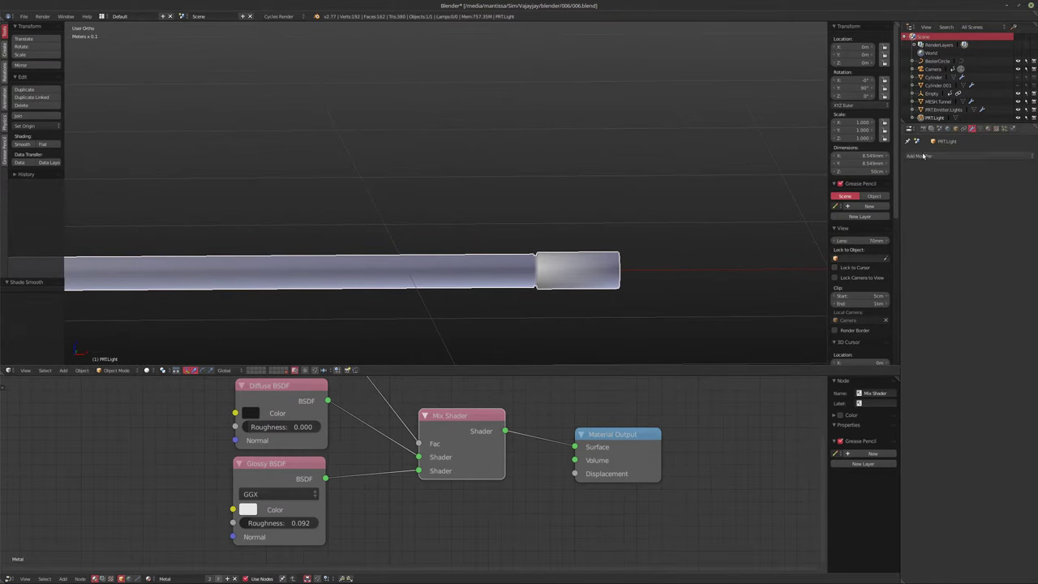
left_click(965, 155)
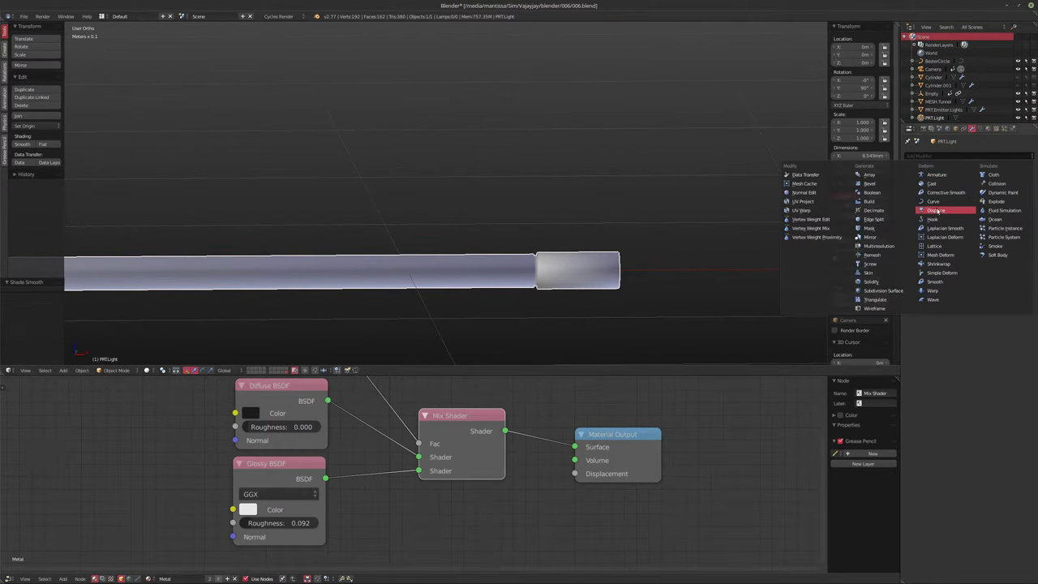
left_click(871, 219)
scroll(440, 157, "up", 4)
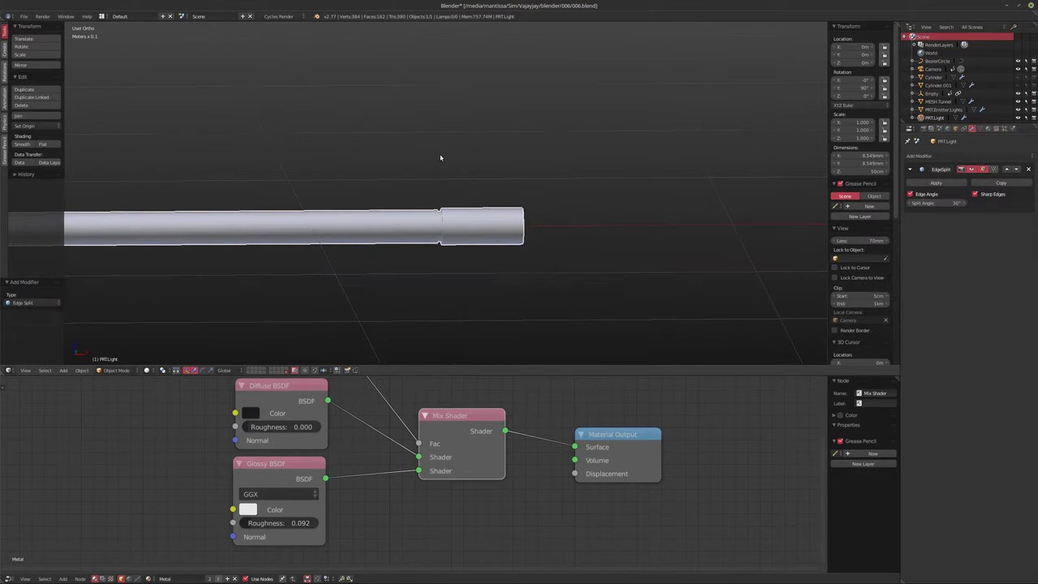
middle_click_drag(517, 208, 498, 196, "shift")
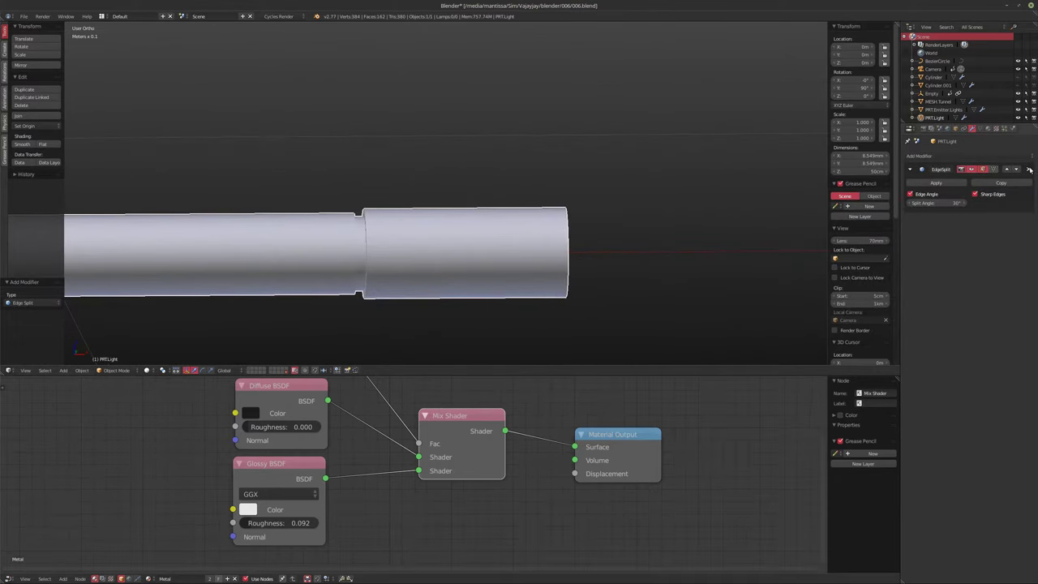
scroll(508, 169, "down", 5)
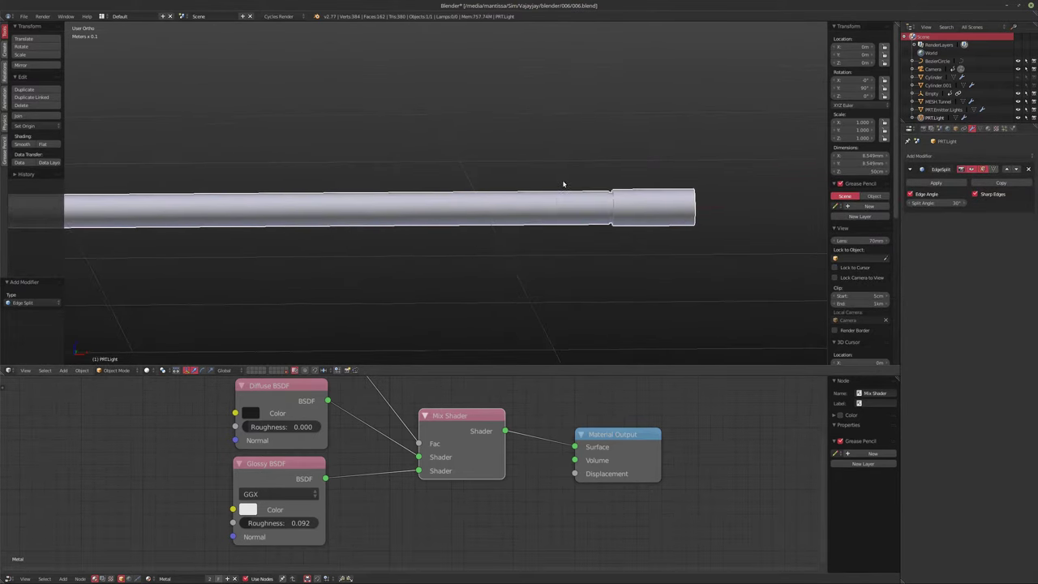
scroll(566, 184, "up", 5)
scroll(640, 176, "down", 3)
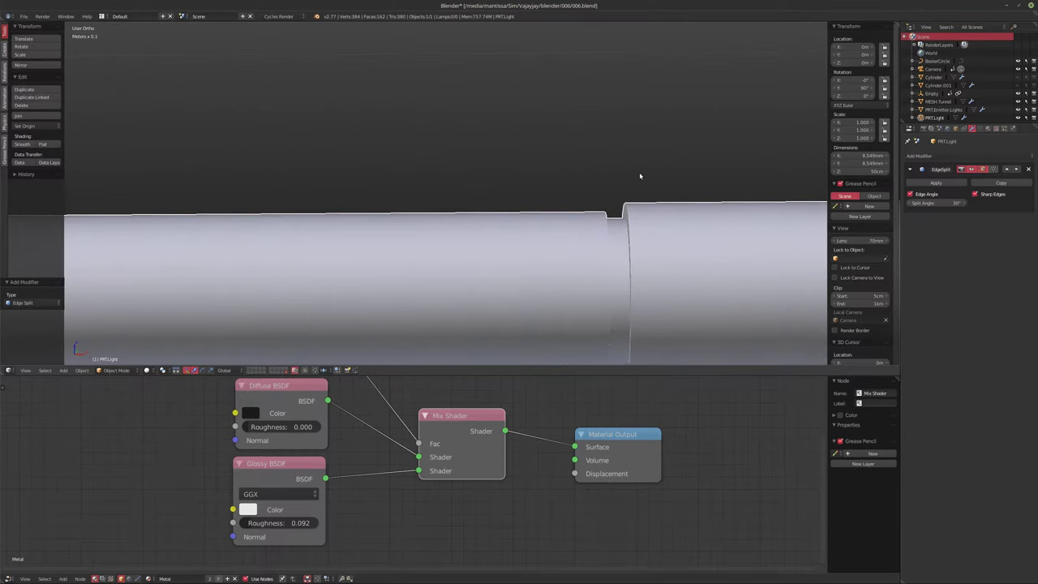
scroll(455, 145, "down", 4)
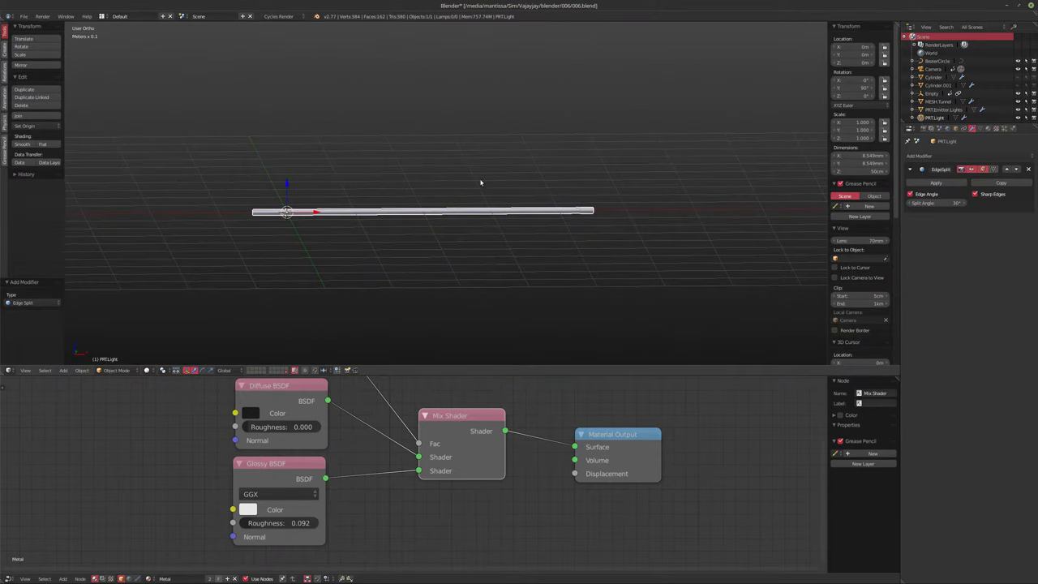
Step: Look through the camera, show the tunnel's layer and turn on the rendered viewport preview
key("KP_0")
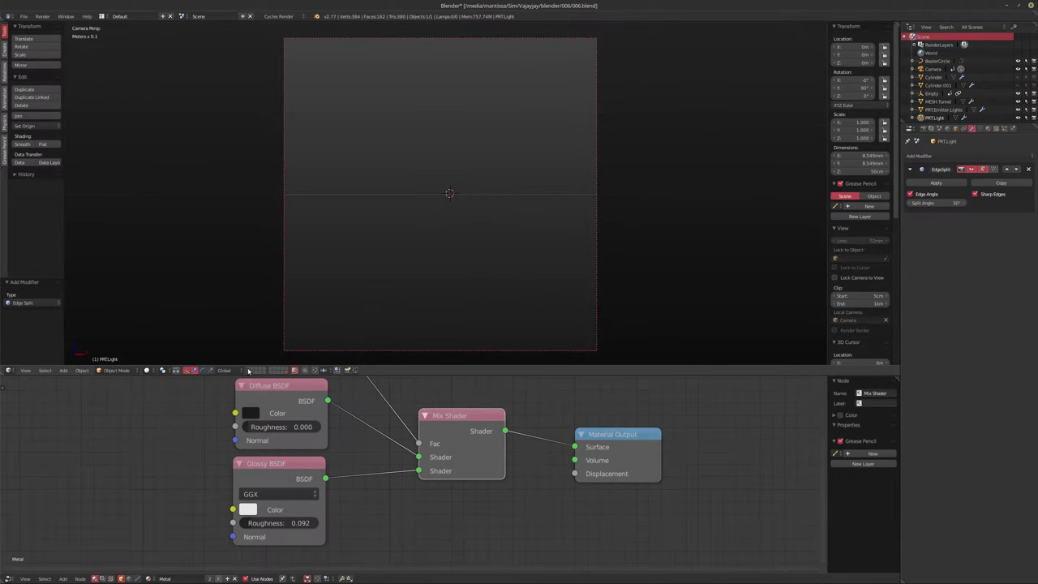
left_click(250, 368)
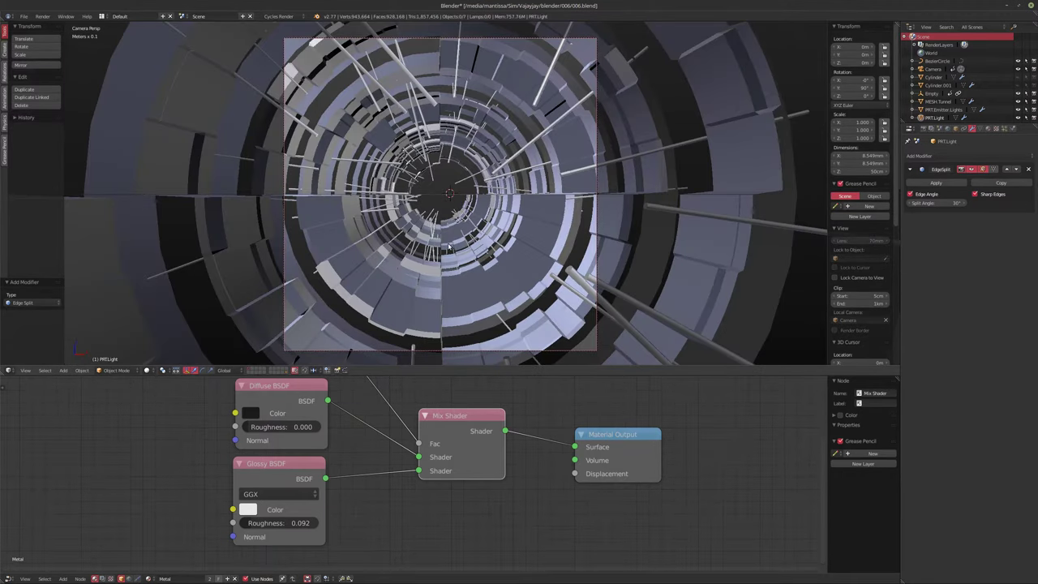
key("shift+z")
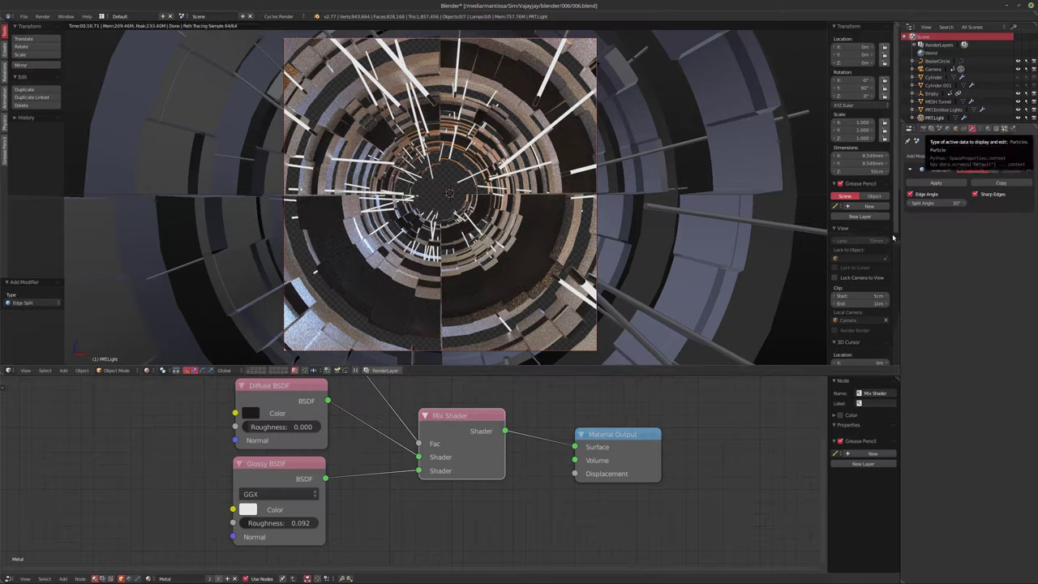
Step: Increase the particle size of PRT.Emitter.Lights to 3.376
left_click(1003, 128)
left_click(940, 110)
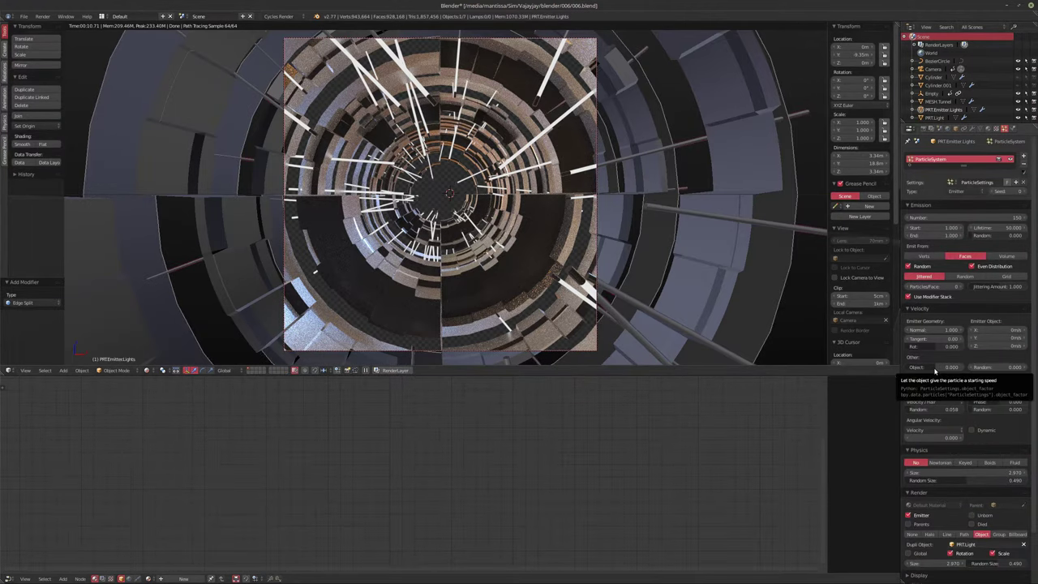
left_click_drag(965, 472, 993, 473)
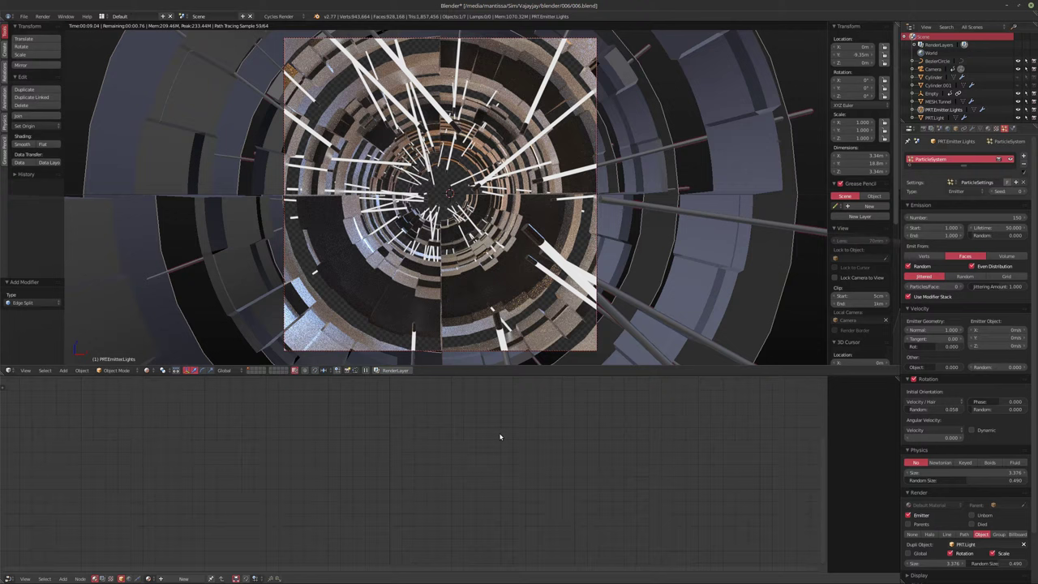
Step: Select PRT.Light and reposition the Mix Shader and Material Output nodes of its Metal material to tidy the node tree
left_click(934, 118)
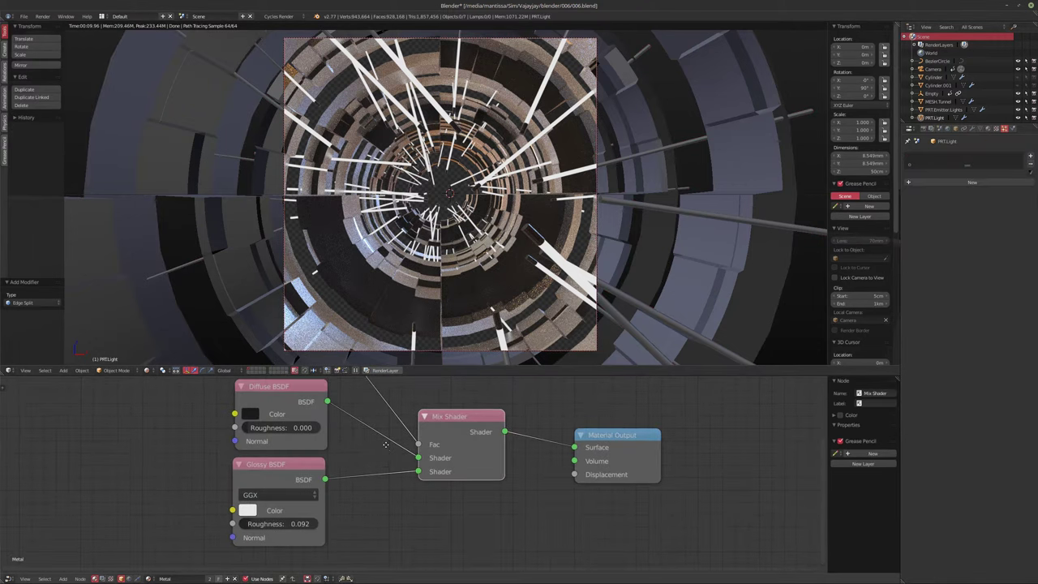
middle_click_drag(386, 441, 386, 481, "ctrl")
middle_click_drag(445, 436, 383, 435)
key("g")
left_click(428, 461)
key("g")
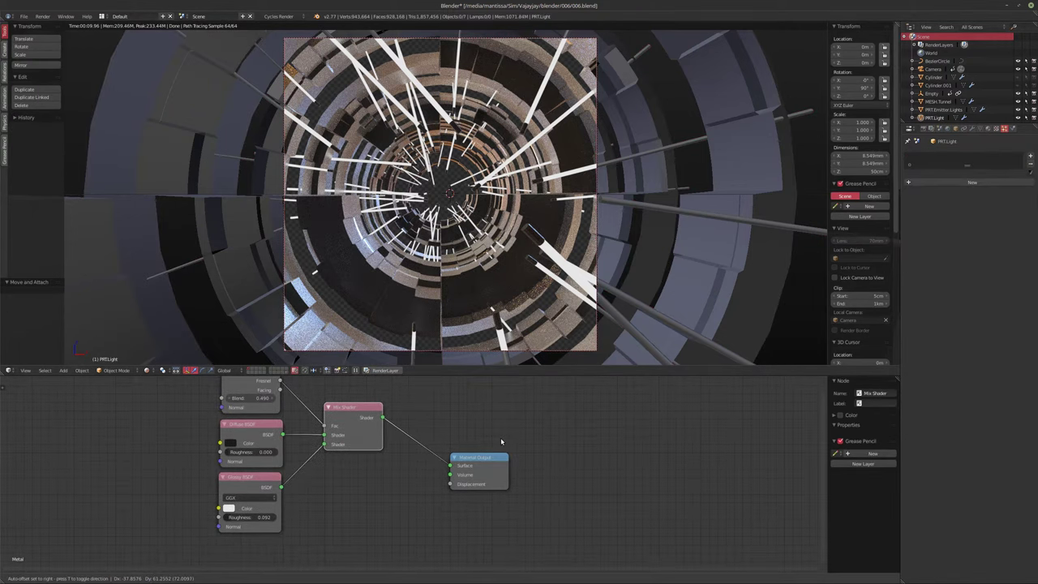
left_click(501, 458)
left_click_drag(482, 475, 467, 450)
middle_click_drag(489, 449, 550, 473)
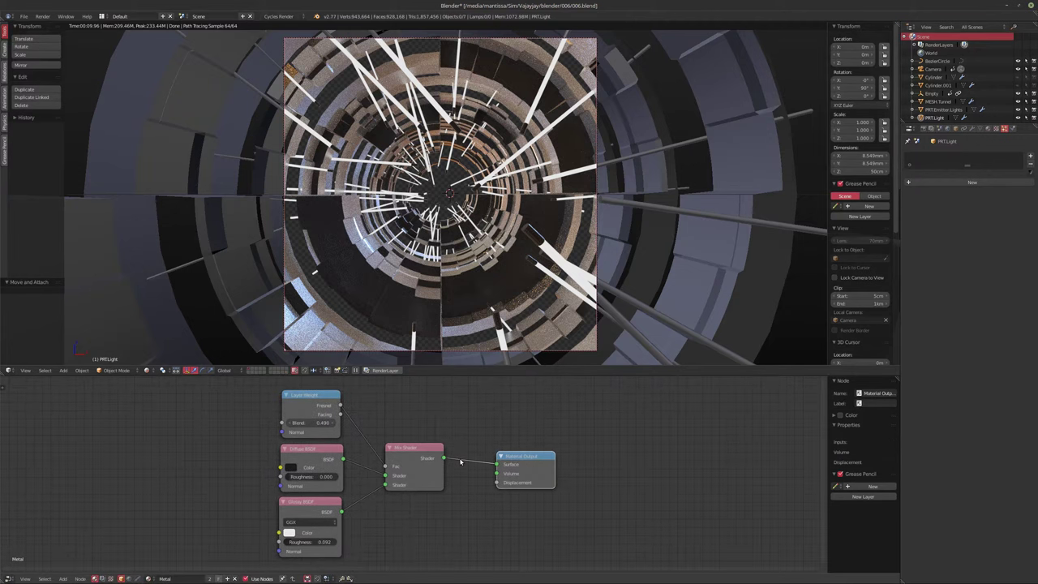
mouse_move(366, 398)
middle_mouse_down()
mouse_move(359, 412)
mouse_move(352, 387)
middle_mouse_up()
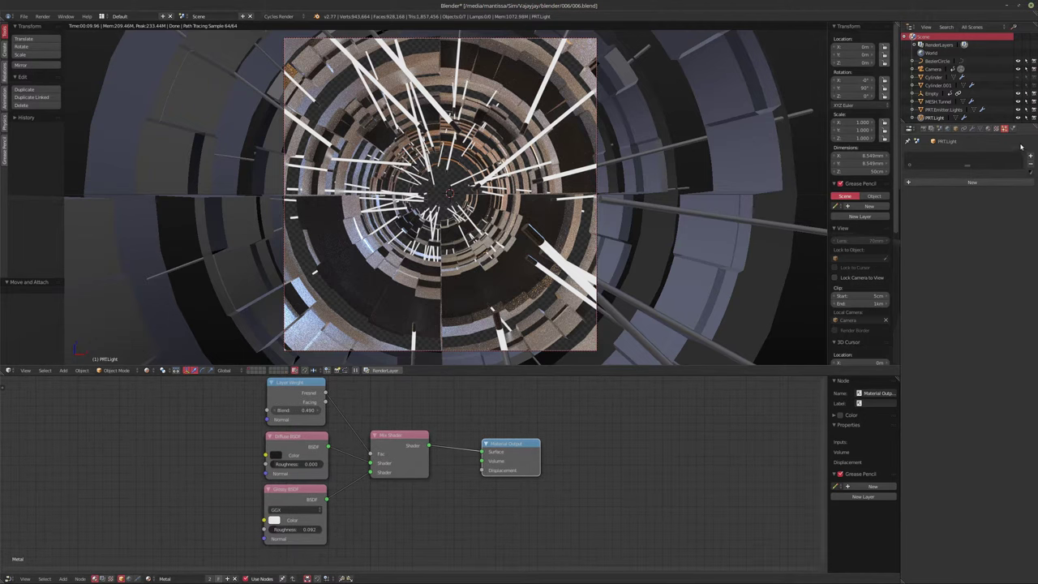
Step: Set the PRT.Emitter.Lights particle number to 250 and reduce the particle size to 3.202
left_click(944, 110)
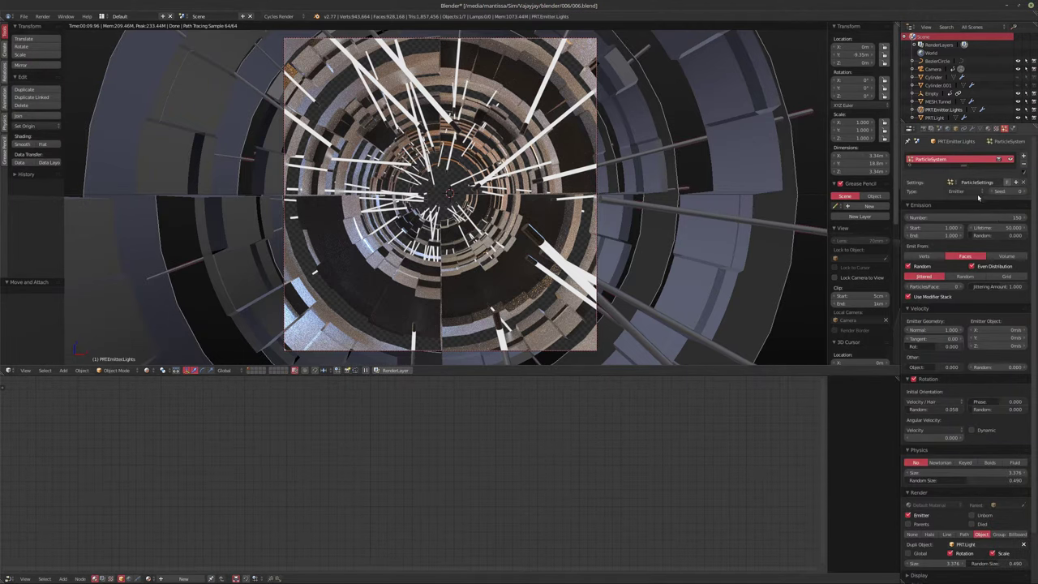
left_click(937, 217)
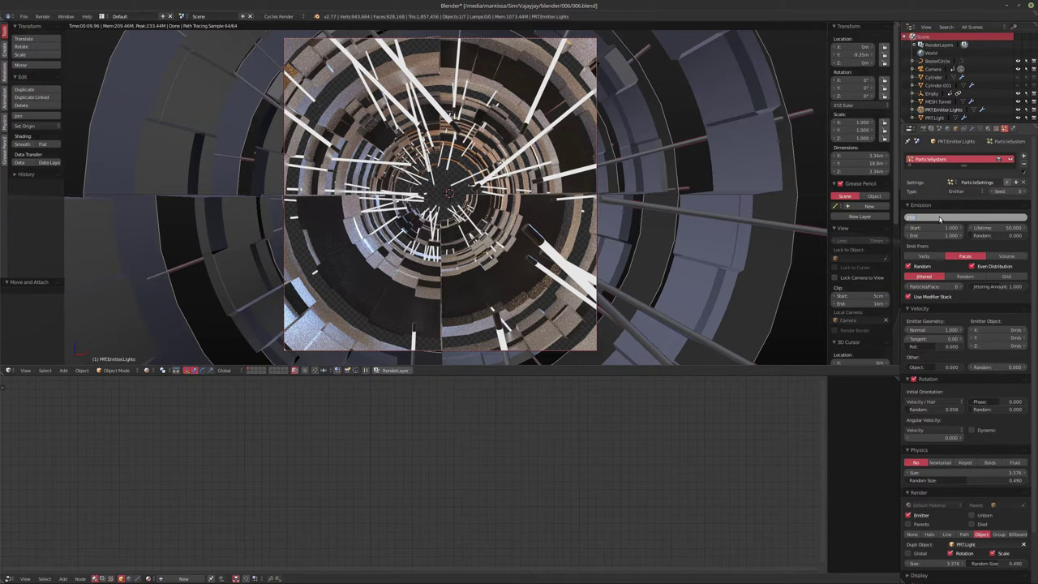
type("250")
key("Return")
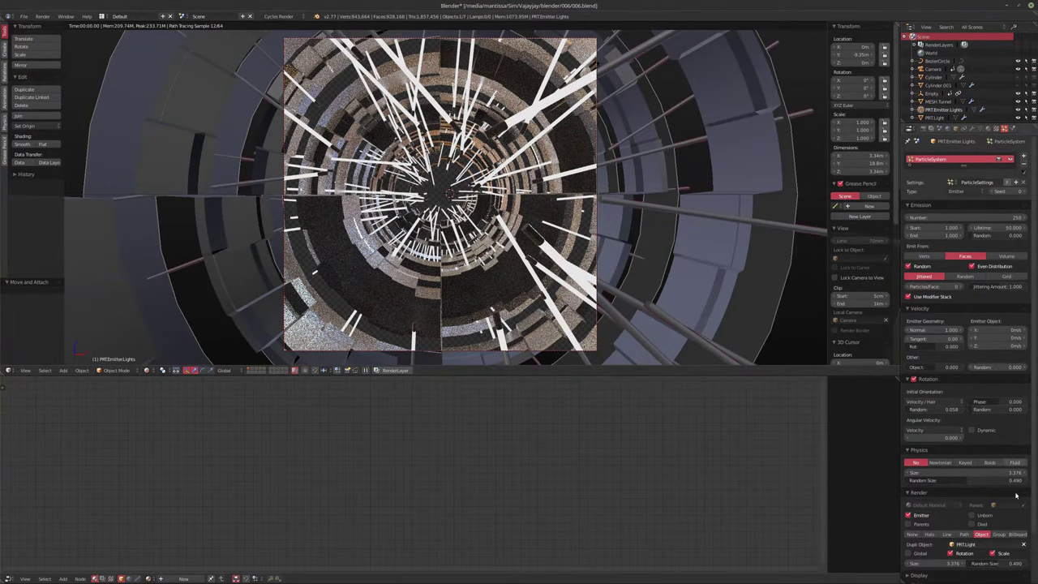
left_click_drag(971, 472, 958, 473)
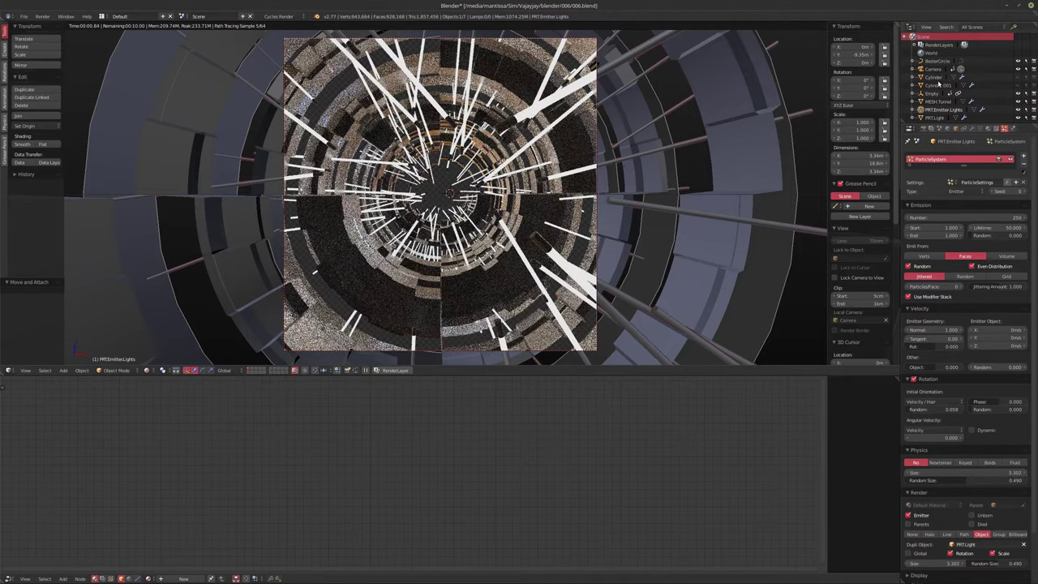
Step: Select the camera, sample its depth-of-field focus distance at about 3.01 m on the tunnel, and use the Radius aperture type
left_click(932, 69)
left_click(971, 128)
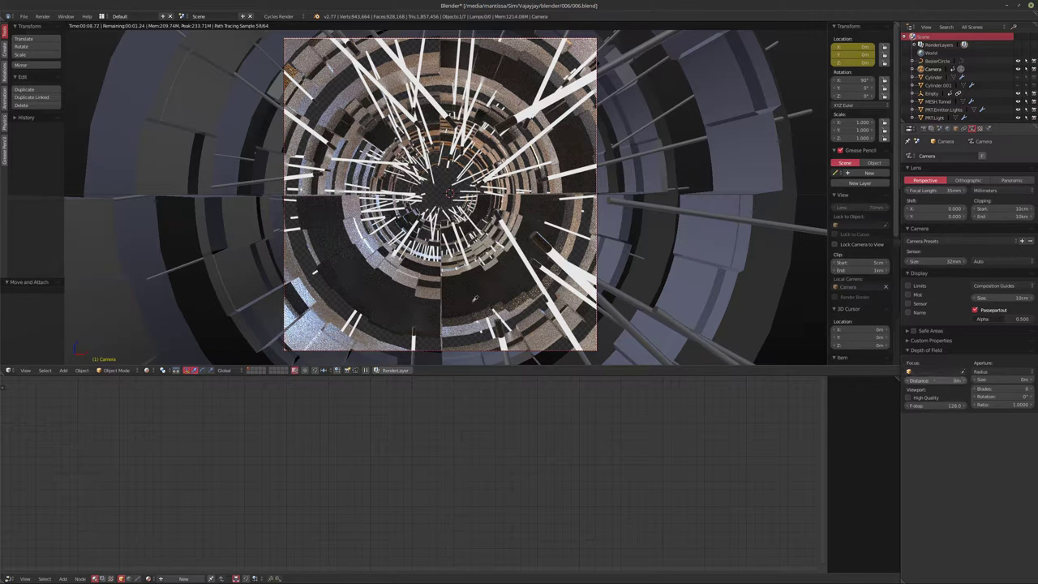
left_click(458, 286)
left_click(988, 372)
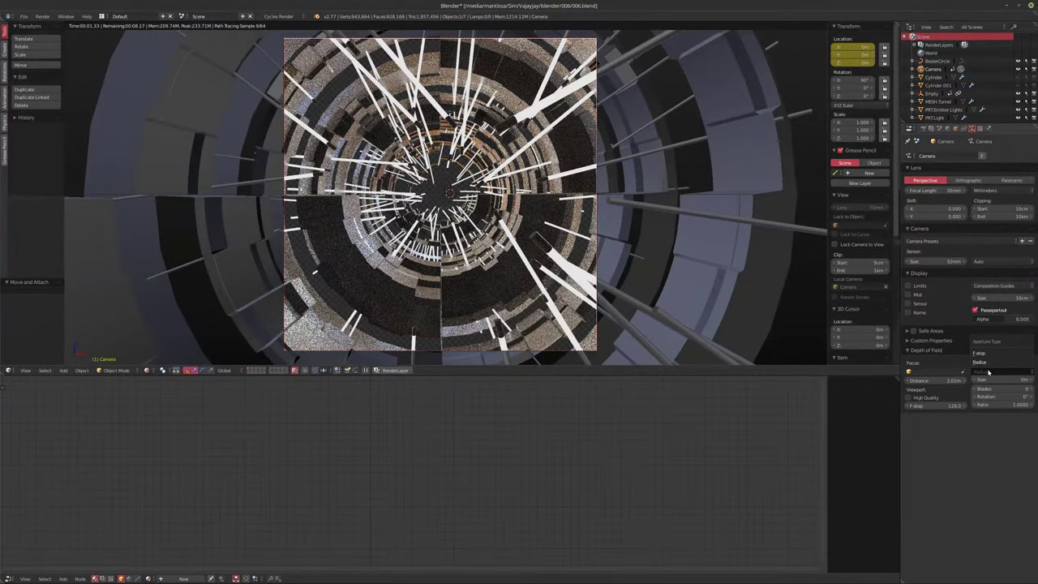
left_click(989, 366)
Step: Try a camera aperture size of 10 cm, and reduce it to 1 cm
left_click(981, 381)
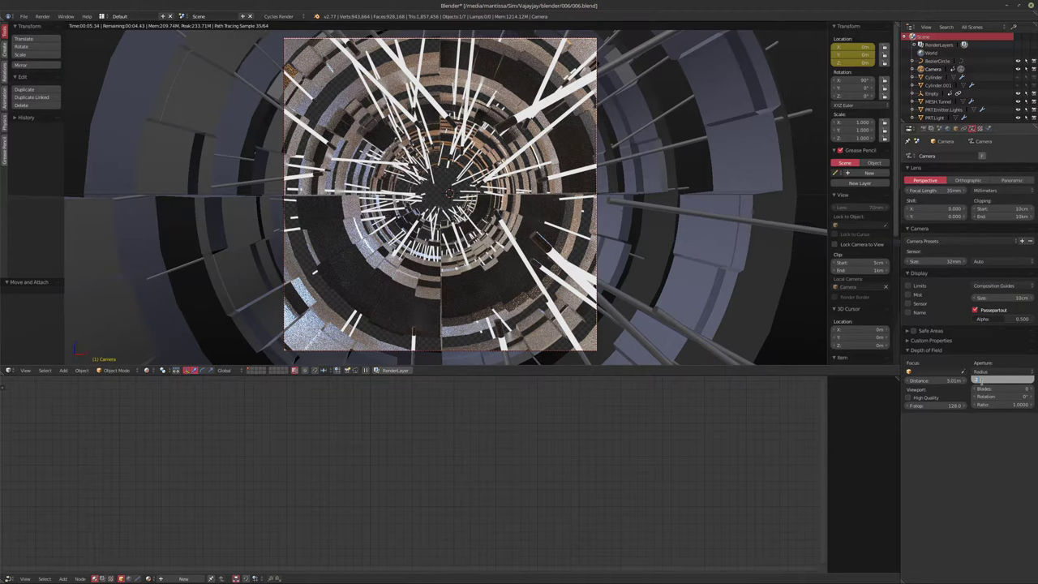
key("Return")
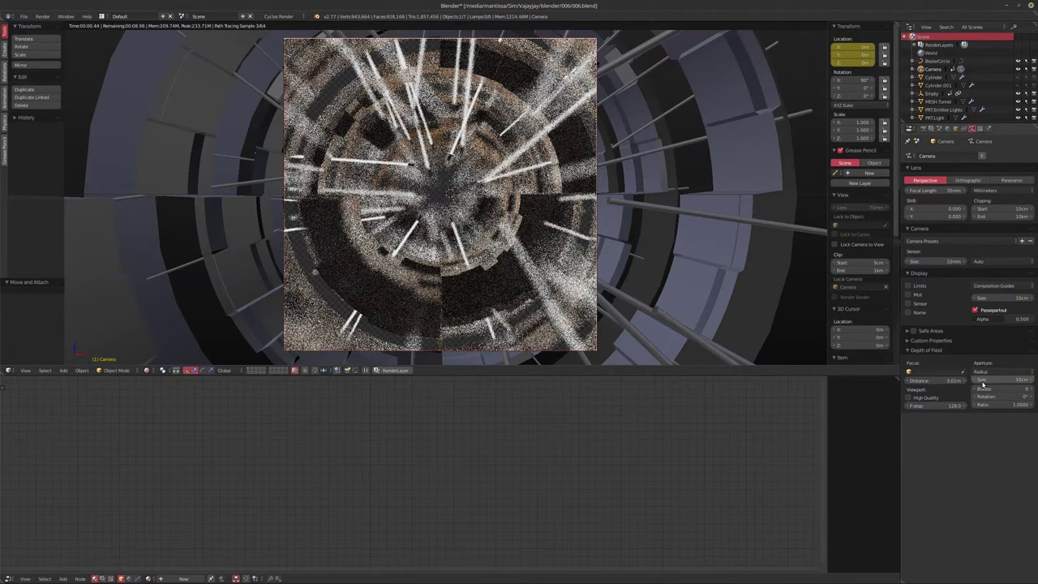
left_click(985, 379)
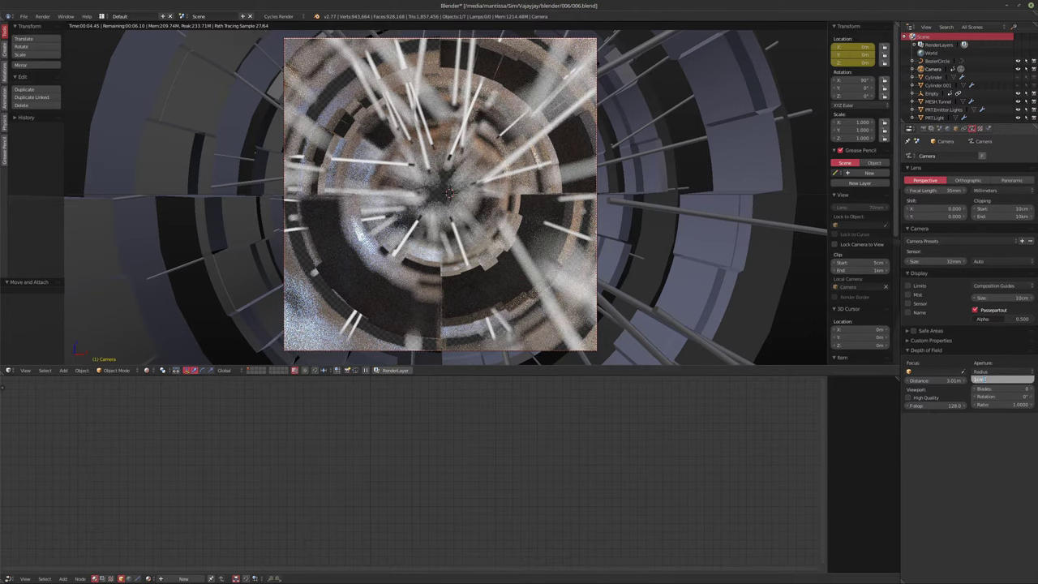
type("1")
key("Return")
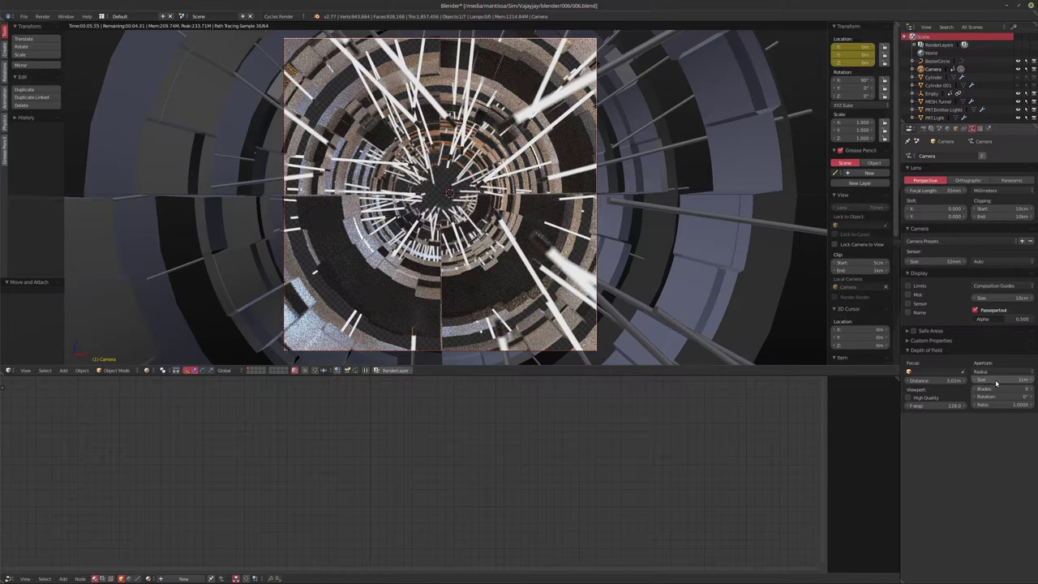
Step: Select PRT.Light's first material slot with the emission material and add an Object Info node before its Emission node
left_click(936, 117)
middle_click_drag(449, 436, 415, 469)
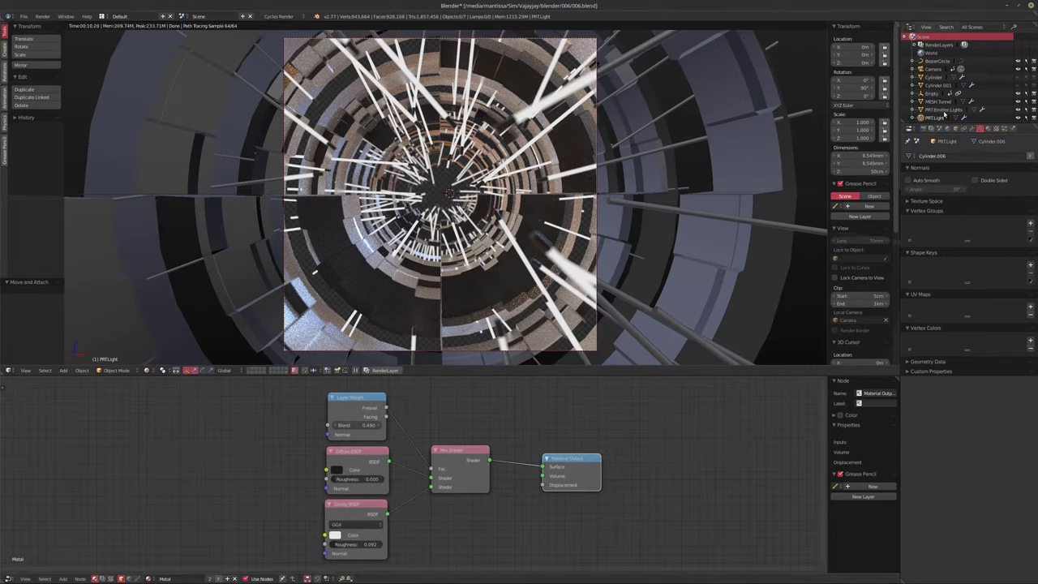
left_click(988, 128)
left_click(923, 159)
middle_click_drag(445, 458, 396, 435)
scroll(397, 435, "up", 1)
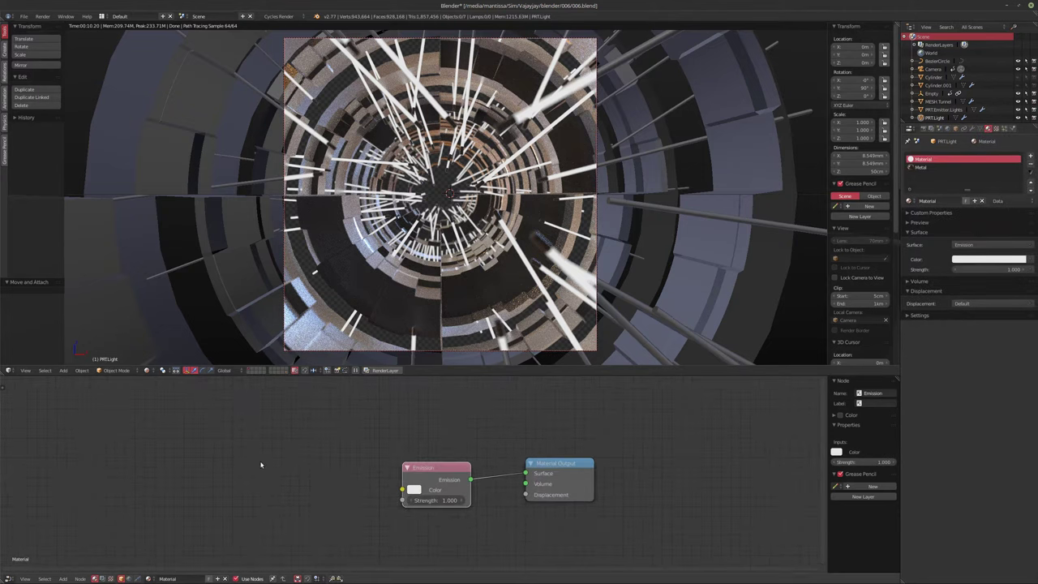
key("shift+a")
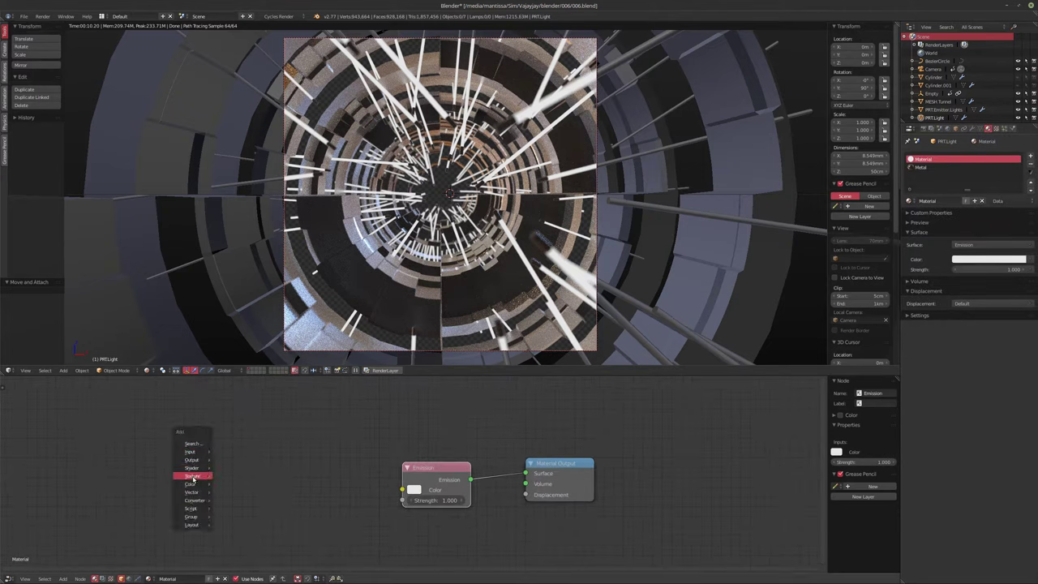
mouse_move(188, 469)
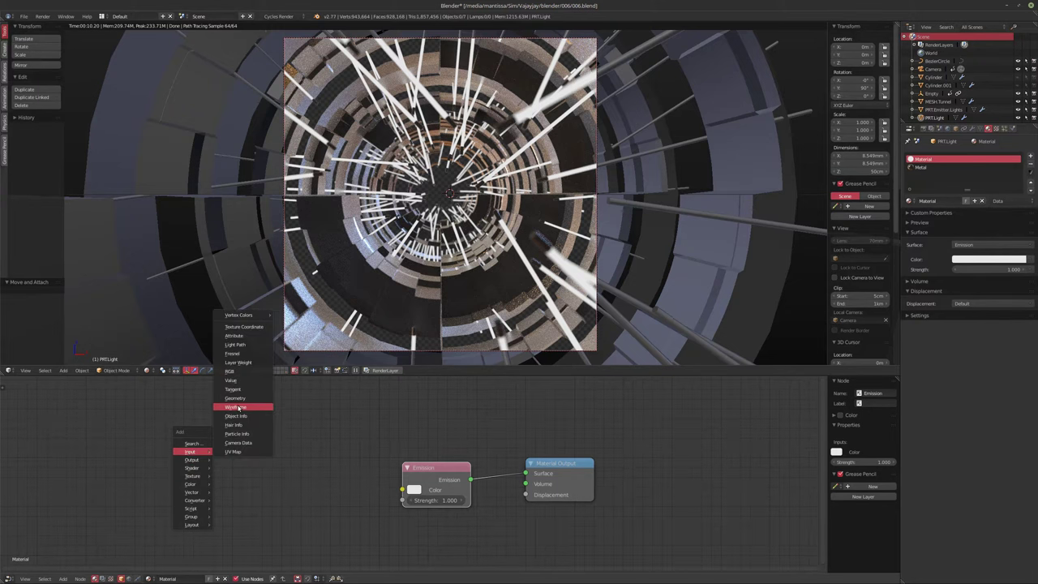
left_click(236, 415)
left_click(375, 451)
scroll(375, 451, "up", 2)
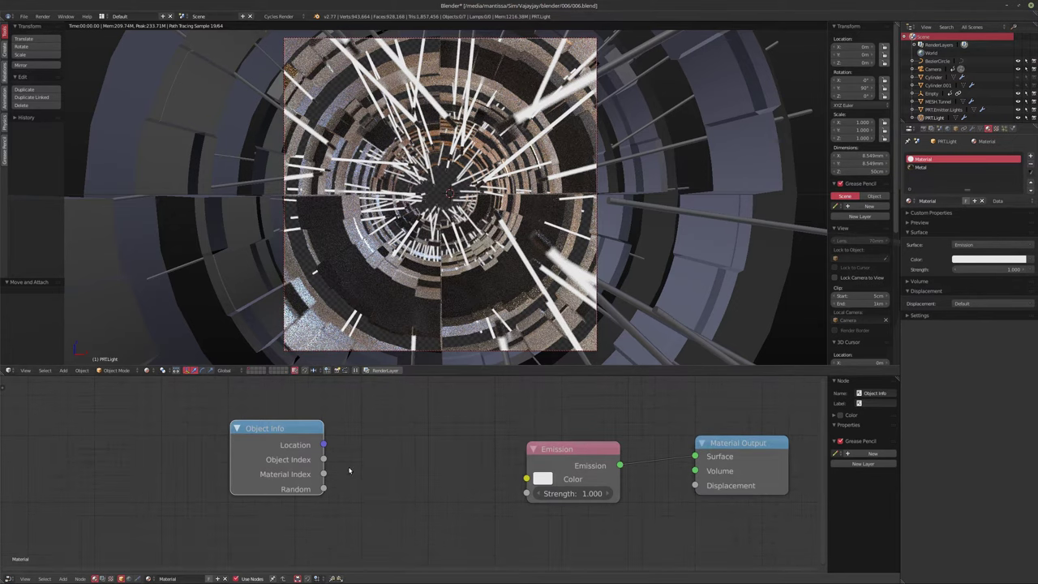
Step: Preview the Object Info outputs on the rods through an emission viewer, ending on Random, and move the node farther from Emission
left_click(280, 434, "ctrl+shift")
left_click(280, 435, "ctrl+shift")
left_click(280, 434, "ctrl+shift")
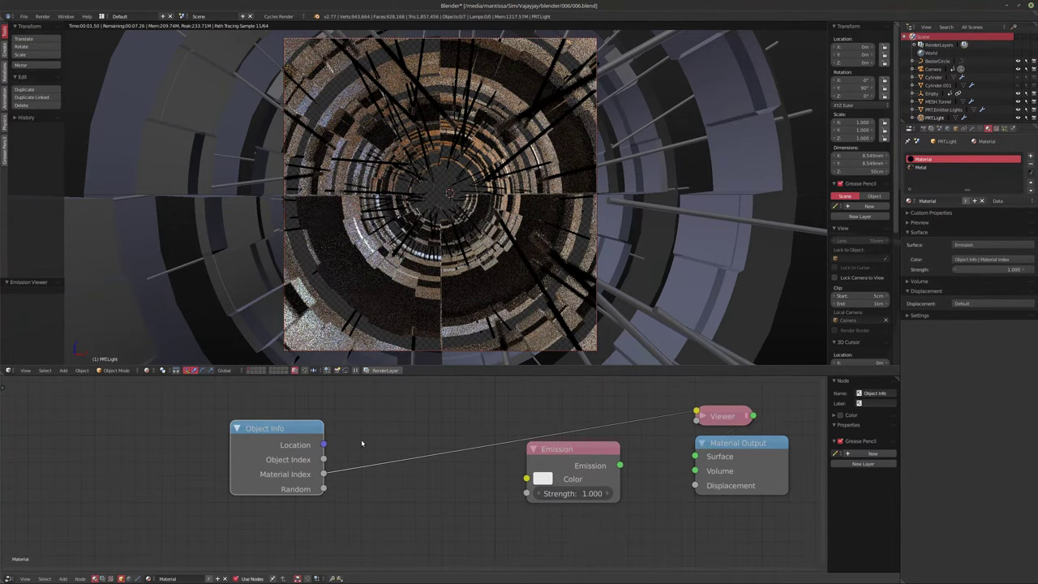
left_click_drag(264, 445, 218, 450)
left_click(223, 449, "ctrl+shift")
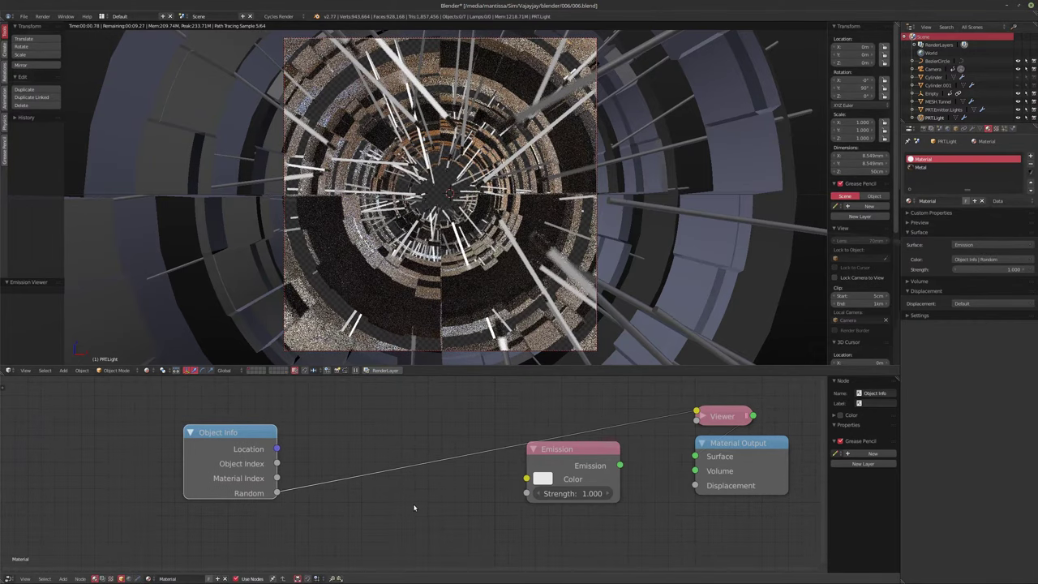
Step: Add a ColorRamp node between Object Info's Random output and the emission viewer
key("shift+a")
mouse_move(410, 509)
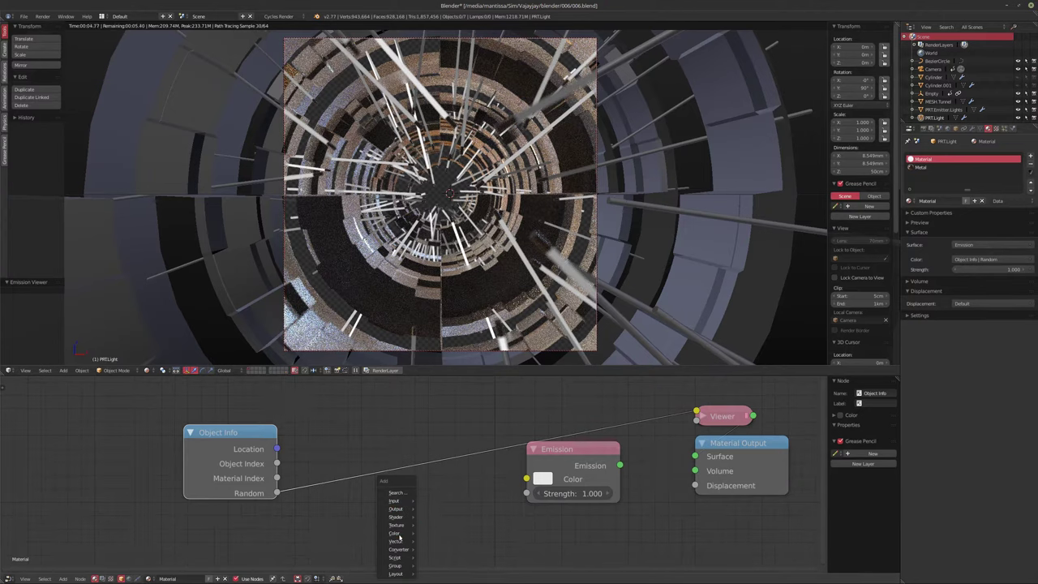
mouse_move(397, 549)
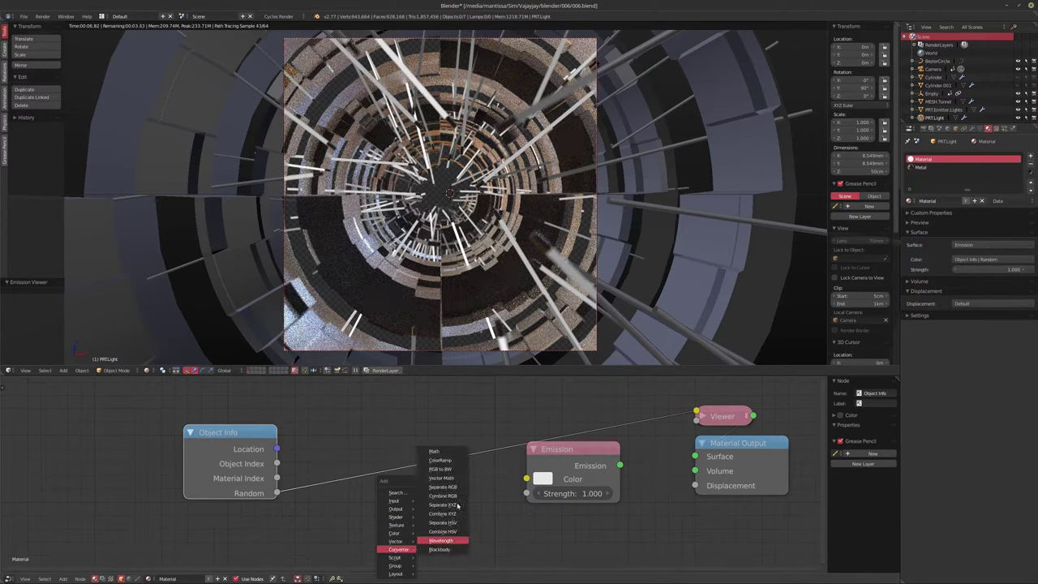
left_click(444, 463)
left_click(328, 402)
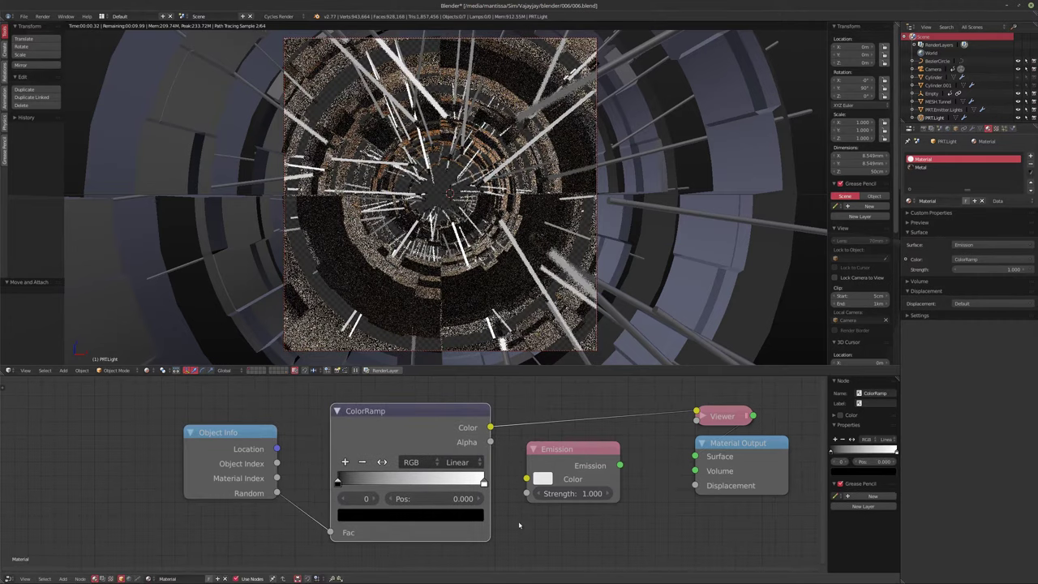
middle_click_drag(511, 522, 449, 510)
scroll(477, 514, "up", 1)
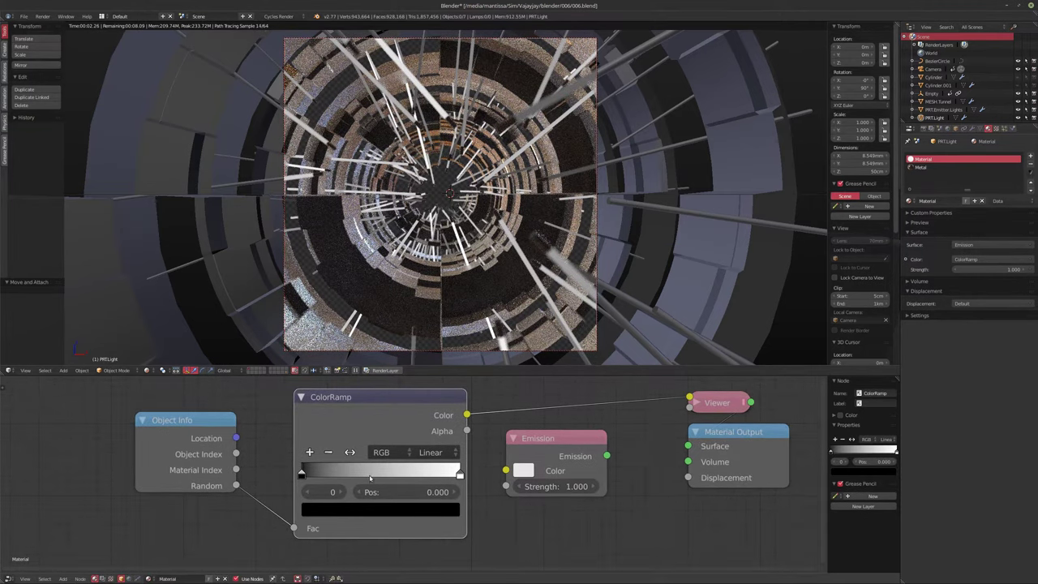
Step: Color the ColorRamp's first stop bright green and its last stop light blue
left_click(321, 515)
left_click_drag(433, 404, 427, 305)
left_click_drag(340, 387, 327, 336)
left_click(458, 476)
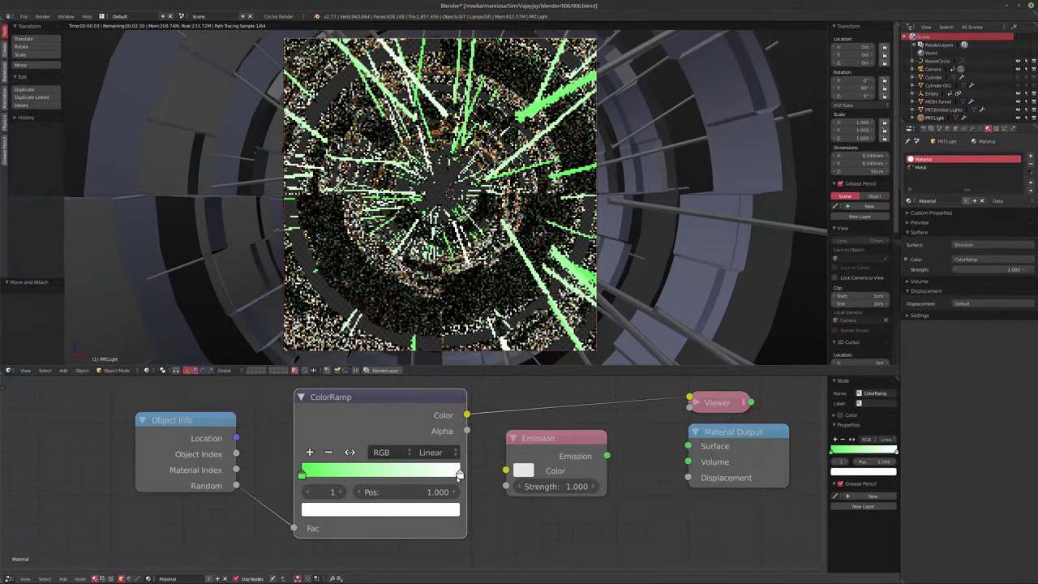
left_click(394, 514)
left_click_drag(360, 348, 390, 322)
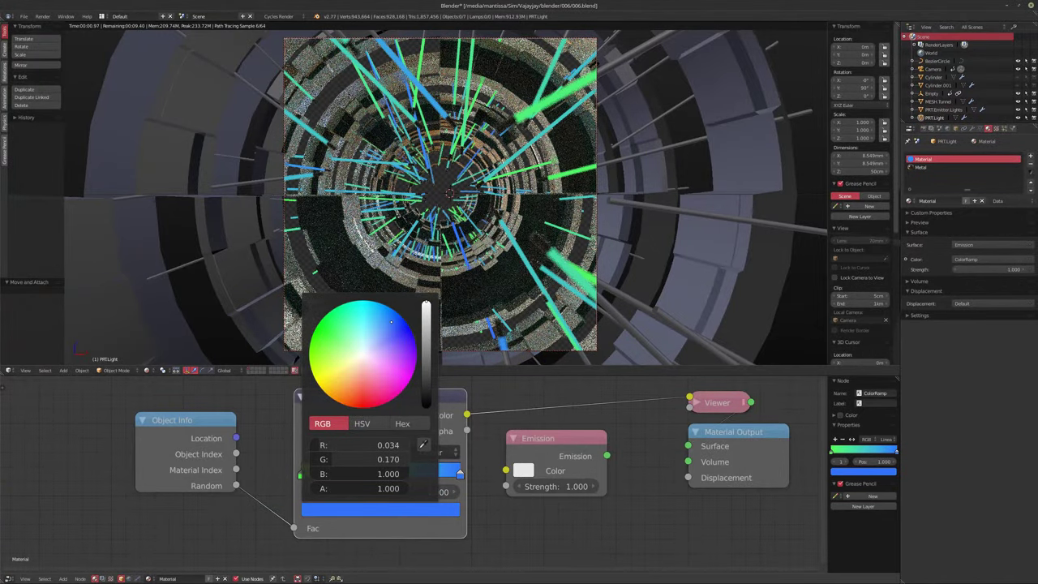
mouse_move(390, 322)
left_mouse_down()
mouse_move(398, 333)
mouse_move(385, 315)
left_mouse_up()
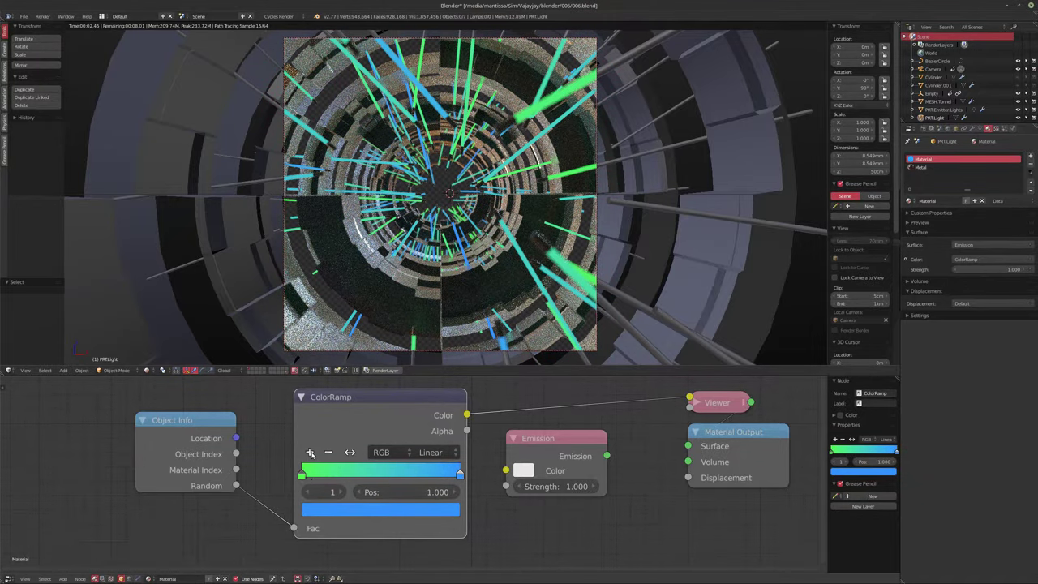
Step: Add a middle stop at position 0.500 to the ColorRamp and color it purple
left_click(311, 453)
left_click(387, 509)
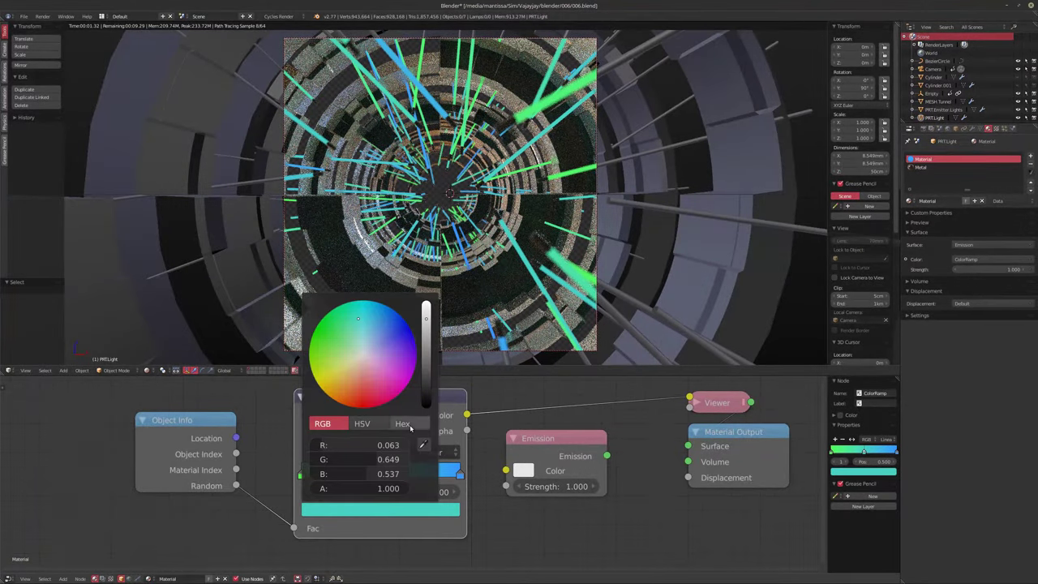
left_click(408, 370)
left_click_drag(407, 370, 361, 374)
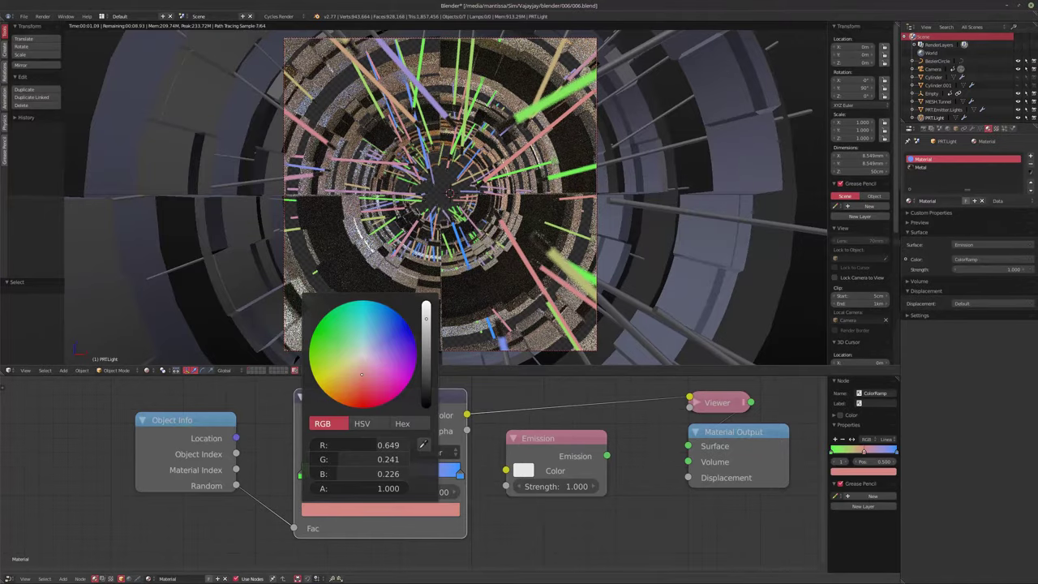
mouse_move(361, 375)
left_mouse_down()
mouse_move(402, 331)
mouse_move(356, 318)
mouse_move(369, 364)
mouse_move(397, 358)
mouse_move(383, 358)
left_mouse_up()
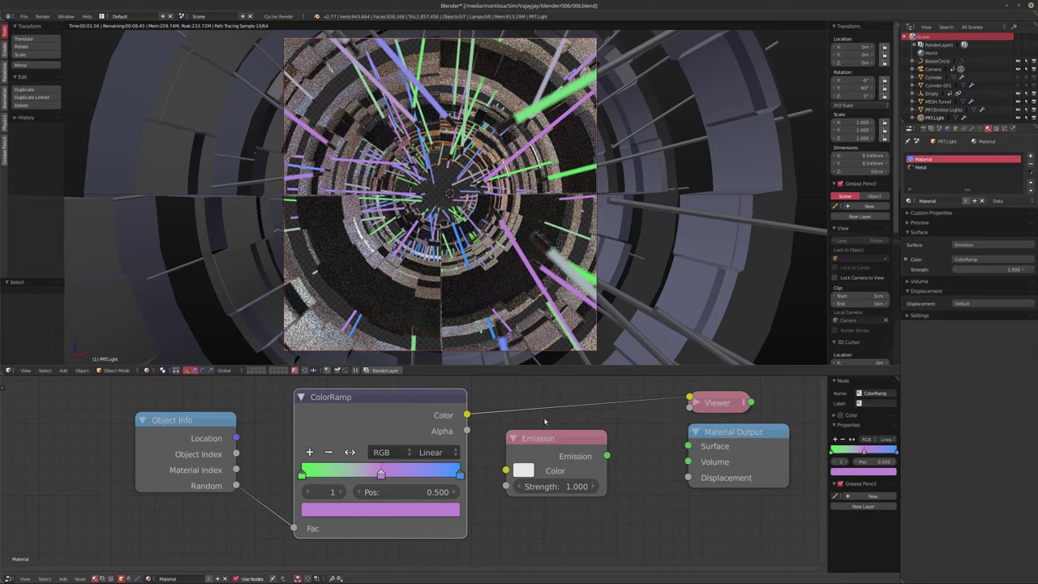
Step: Feed the ColorRamp color into the Emission node, route Emission to the material output surface, and set its strength to 5
left_click_drag(466, 414, 505, 470)
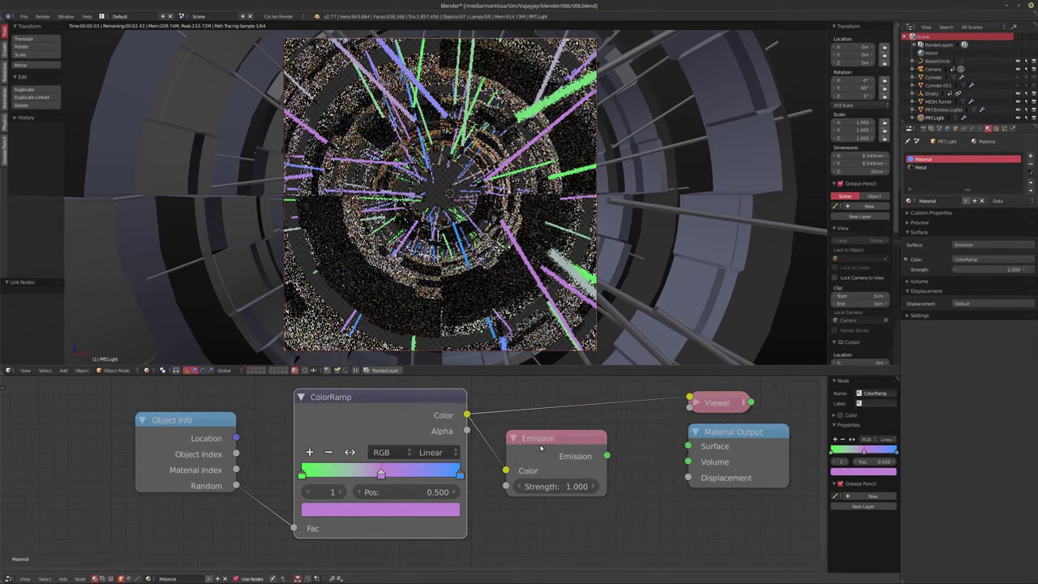
left_click(563, 490, "ctrl+shift")
left_click(555, 485)
type("5")
key("Return")
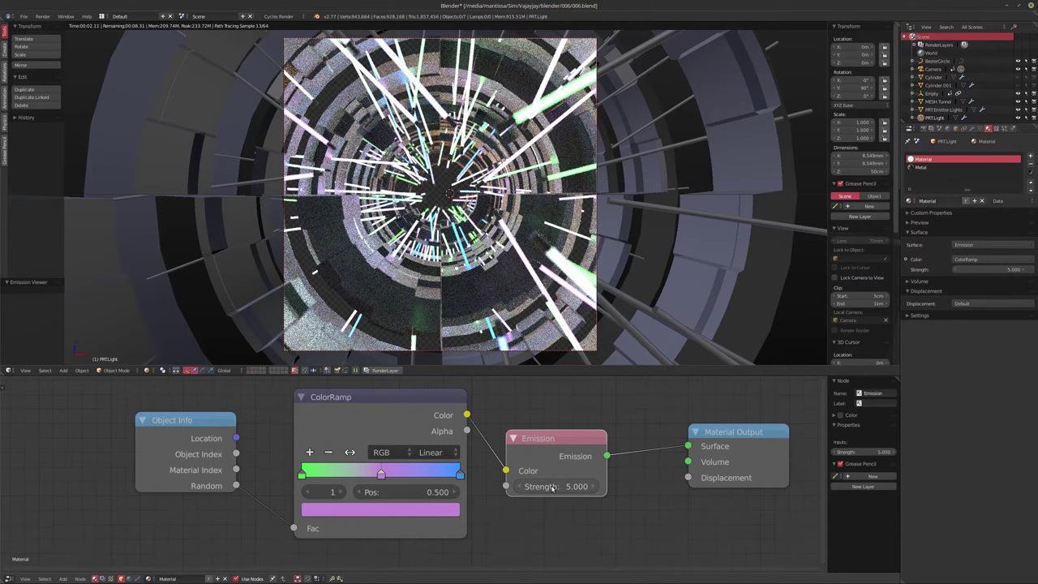
Step: Lower the world environment texture background's strength to 0.150
left_click(955, 129)
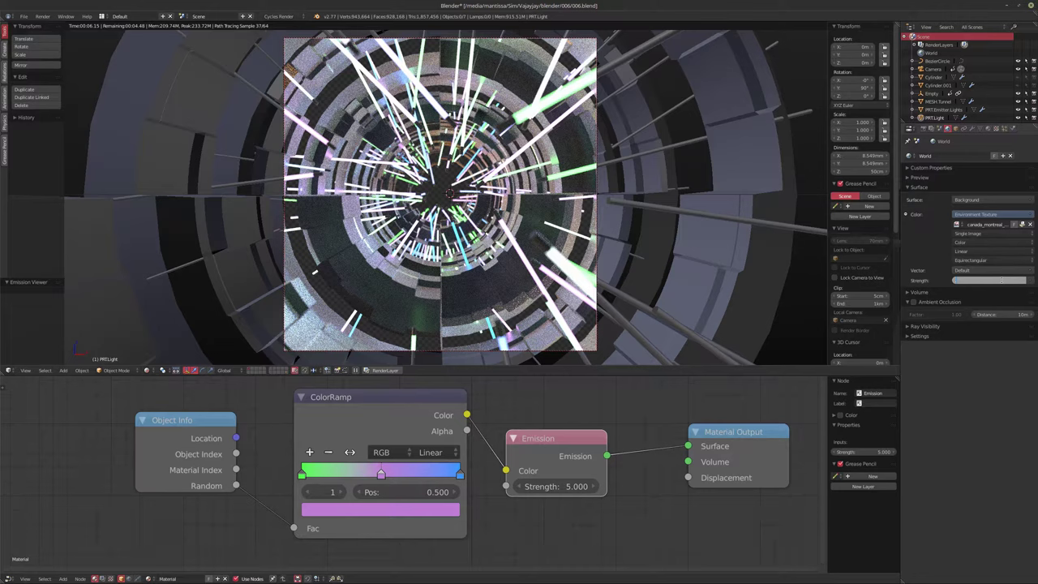
key("Return")
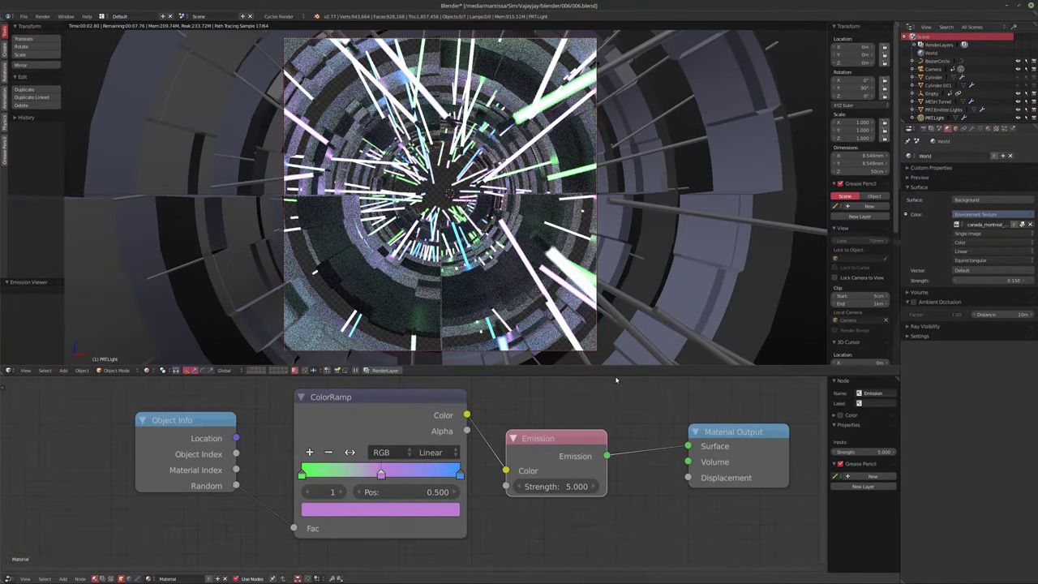
Step: Select the tunnel mesh and try Glossy BSDF roughness values of 0.049 and 0.010 in its Metal material, ending on 0.050
right_click(652, 325)
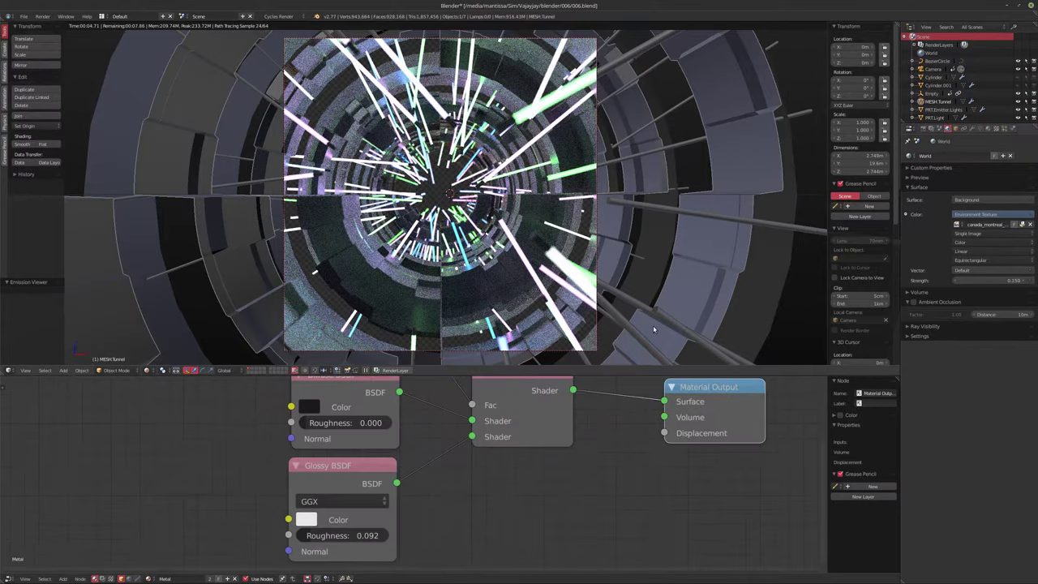
middle_click_drag(432, 465, 471, 443)
left_click_drag(381, 512, 360, 513)
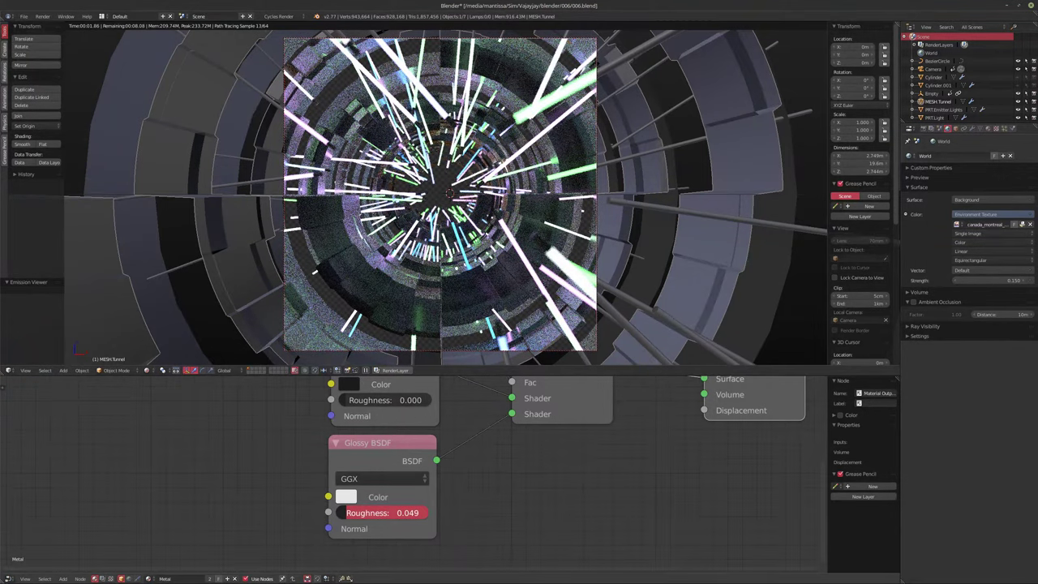
left_click_drag(361, 512, 361, 513)
middle_click_drag(345, 504, 346, 523)
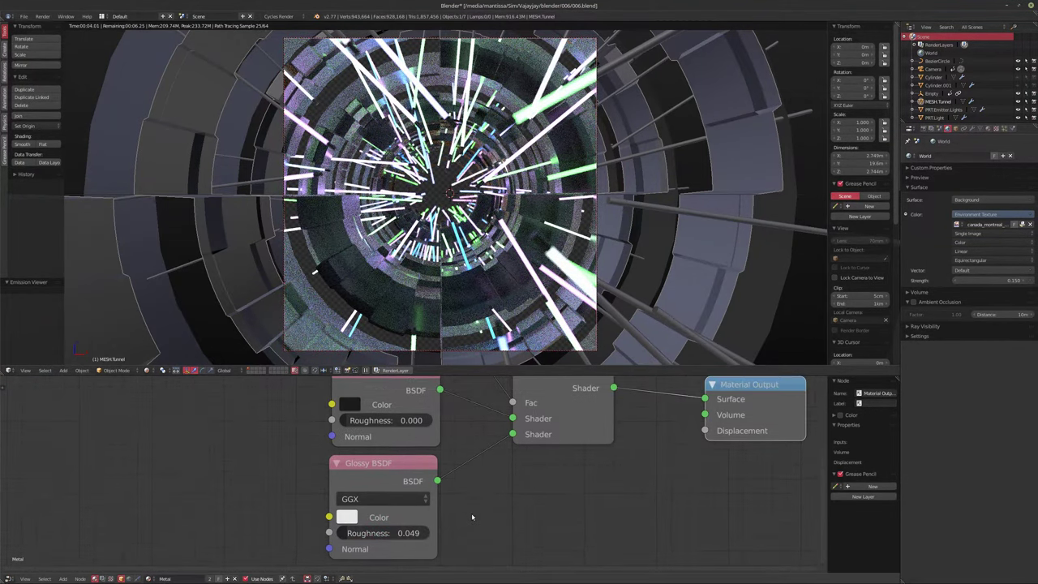
left_click_drag(356, 532, 336, 533)
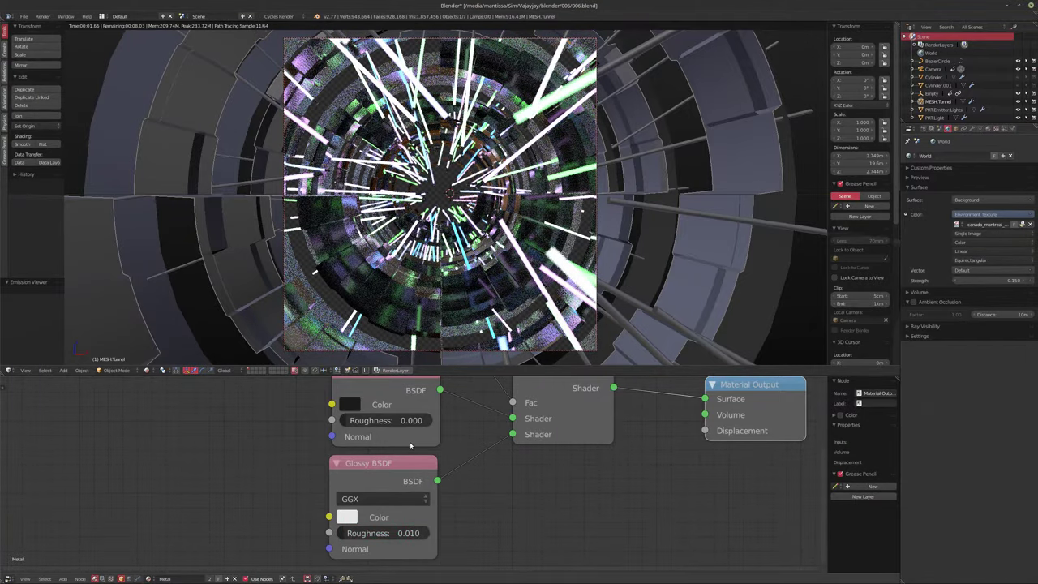
left_click_drag(368, 531, 390, 531)
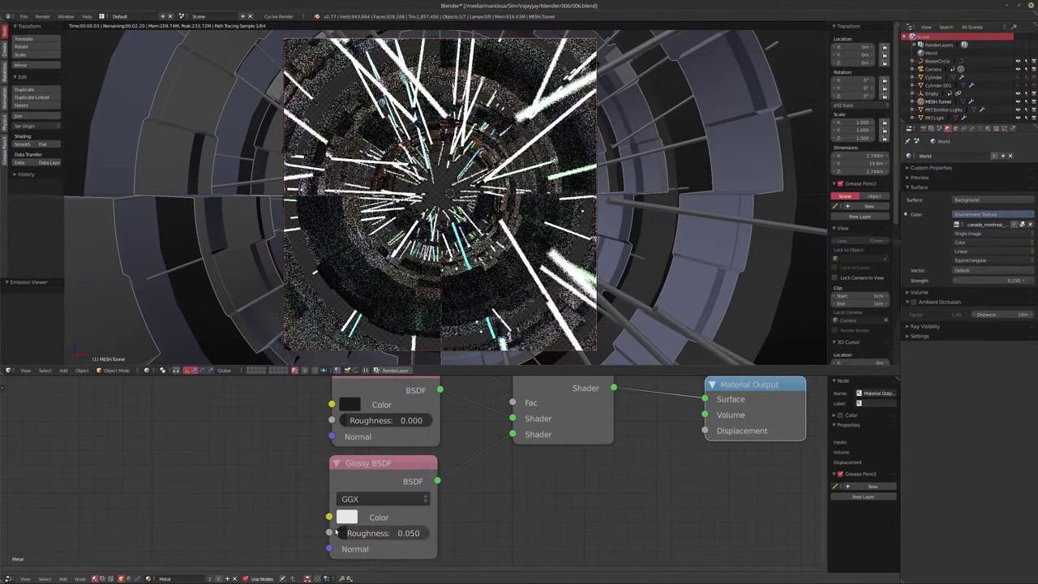
Step: Tint the Metal material's Glossy BSDF color orange, at about R 0.800, G 0.428, B 0.128
left_click(346, 516)
left_click_drag(401, 373, 380, 386)
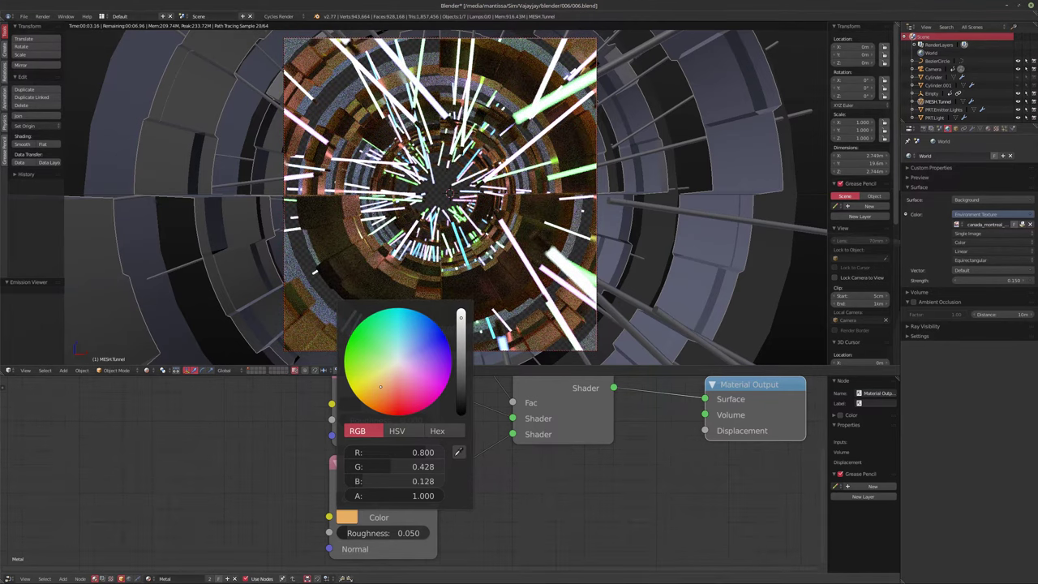
Step: Shift the Glossy BSDF colour of the tunnel's Metal material to a paler peach pink
mouse_move(380, 386)
left_mouse_down()
mouse_move(394, 394)
mouse_move(392, 376)
left_mouse_up()
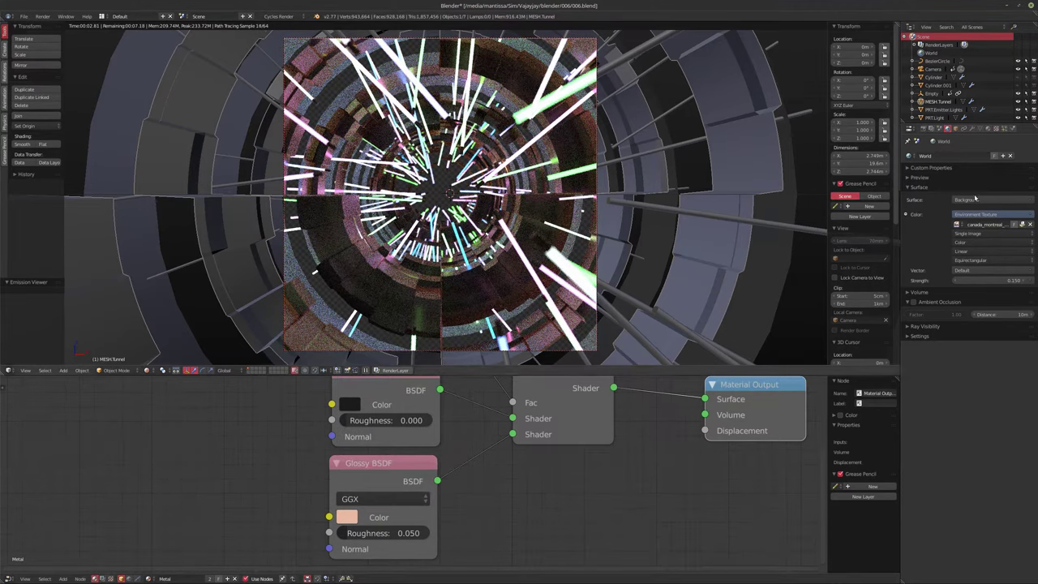
Step: Make the middle ColorRamp stop of the PRT.Light material a more saturated magenta purple
left_click(933, 117)
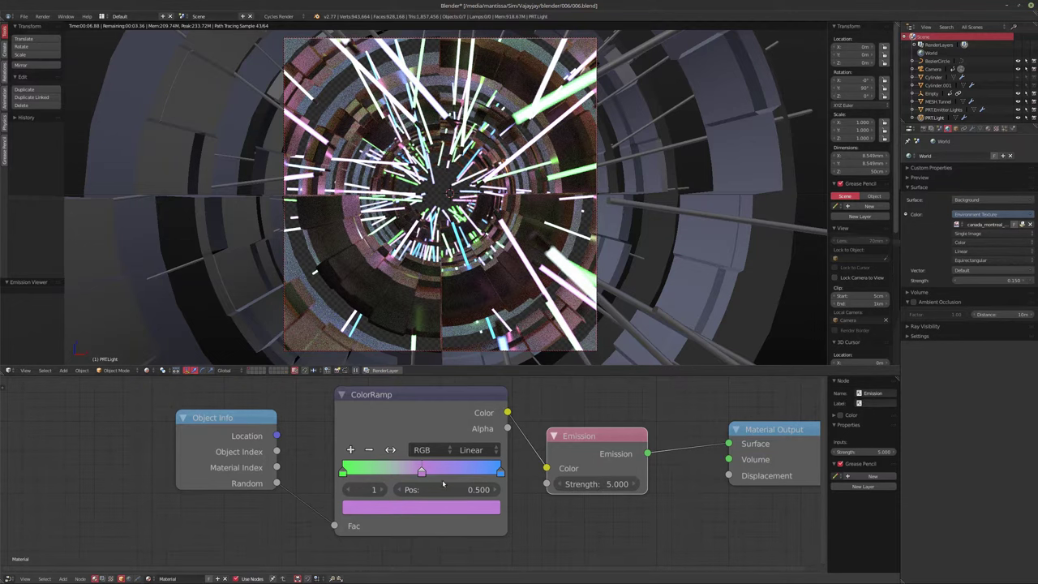
left_click(417, 519)
left_click(416, 509)
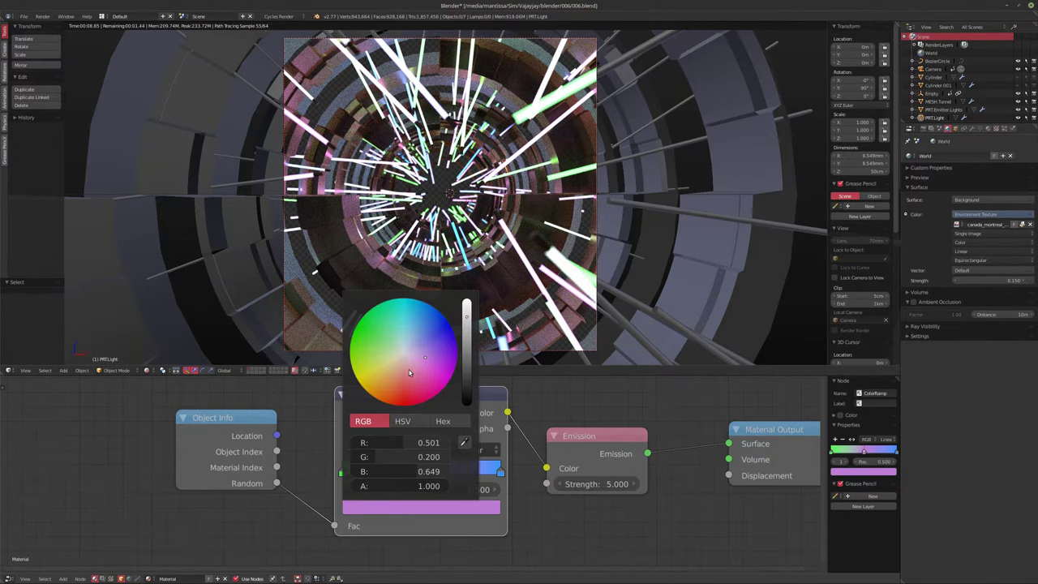
left_click(431, 362)
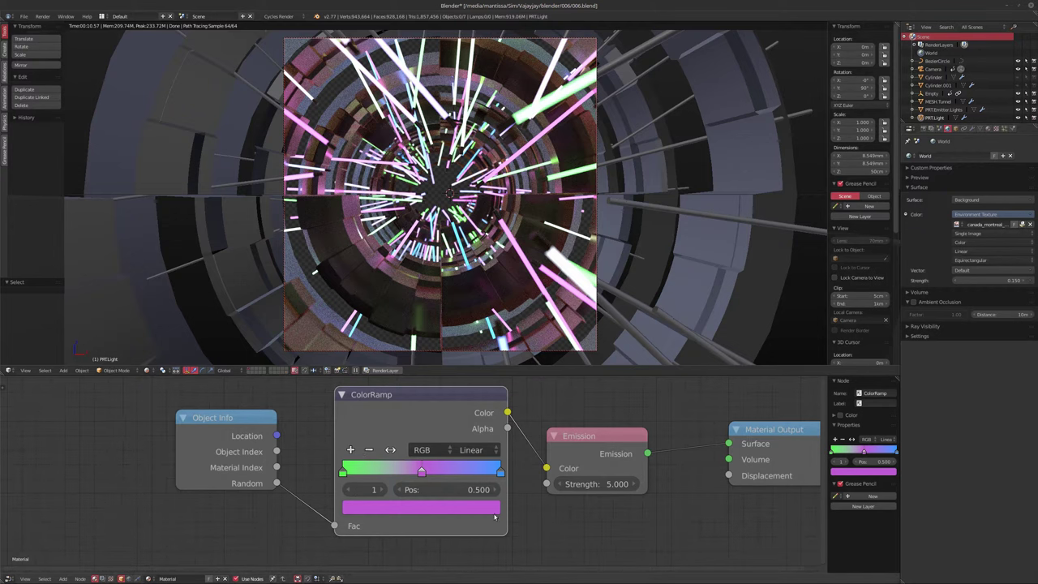
Step: Make the green ColorRamp stop at position 0.000 a more saturated, purer green
left_click(342, 472)
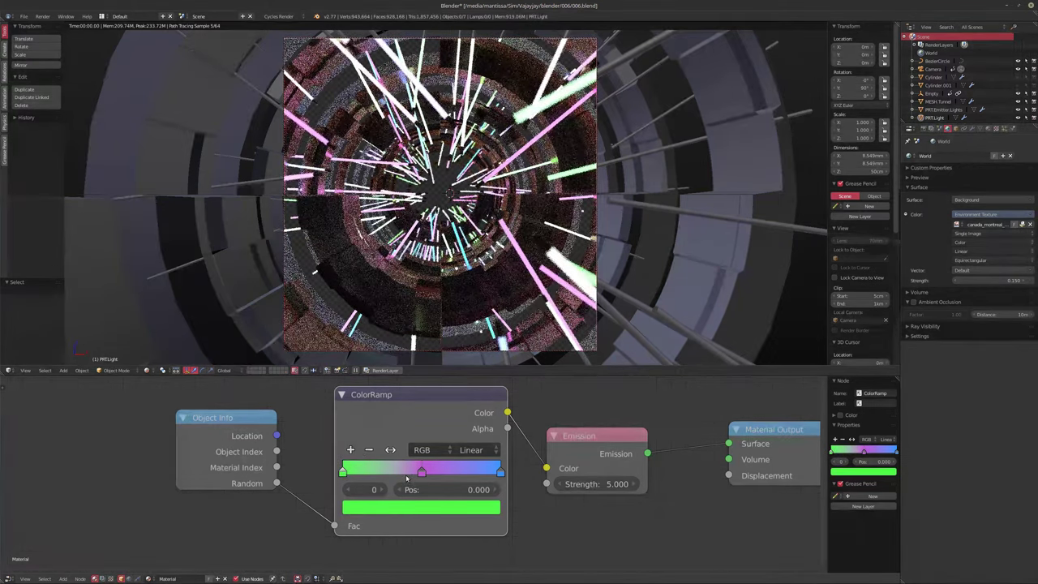
left_click(454, 507)
left_click(364, 331)
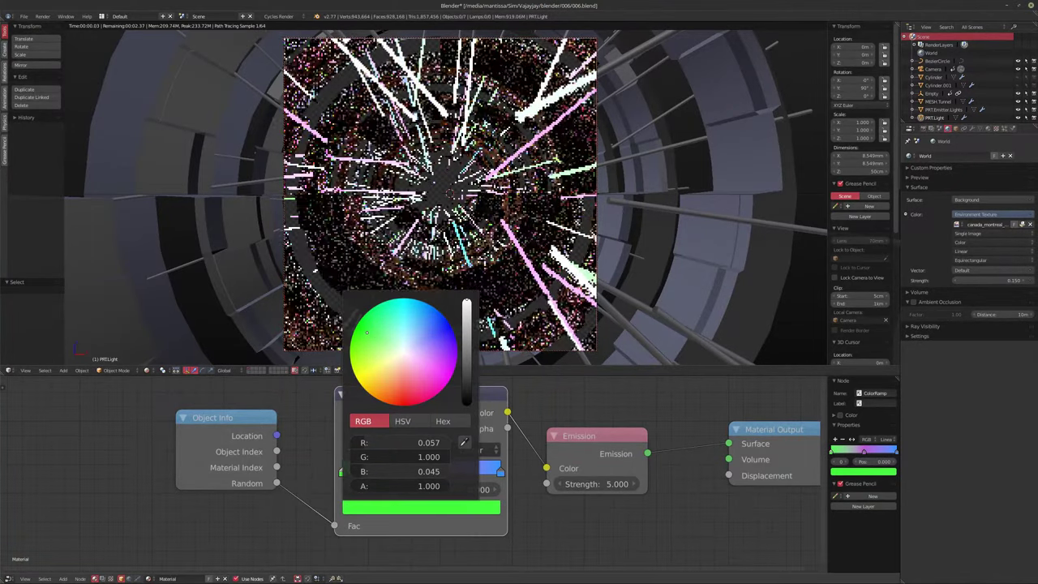
left_click_drag(363, 330, 358, 326)
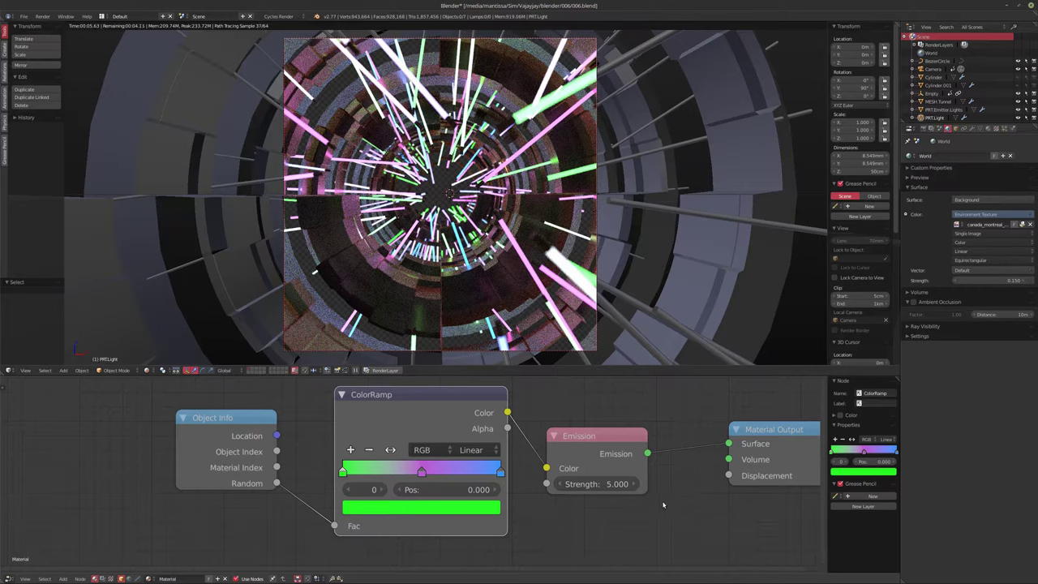
Step: Set the render resolution to 1920 by 1080 px
left_click(924, 130)
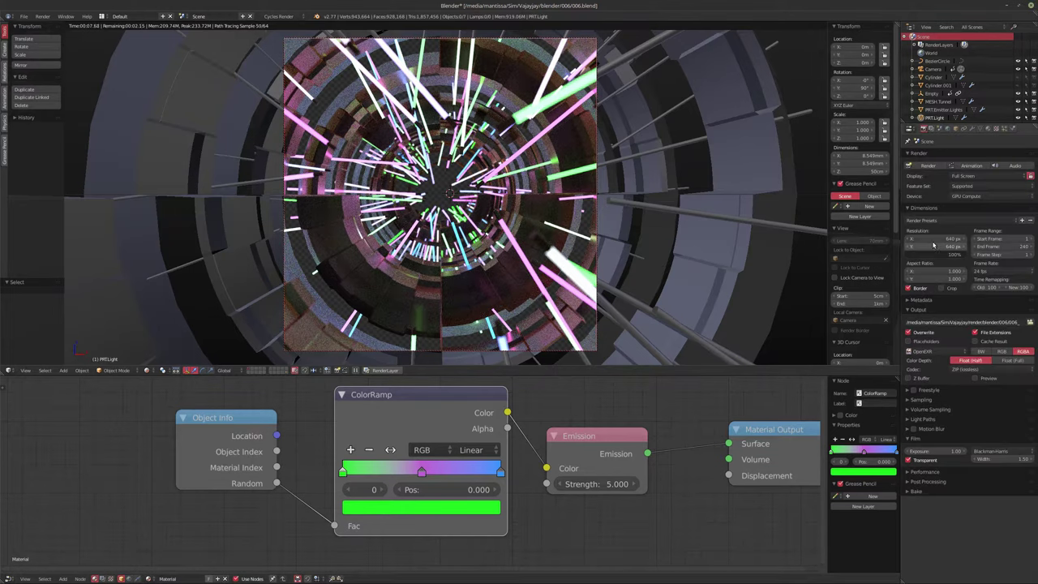
left_click(933, 239)
type("2")
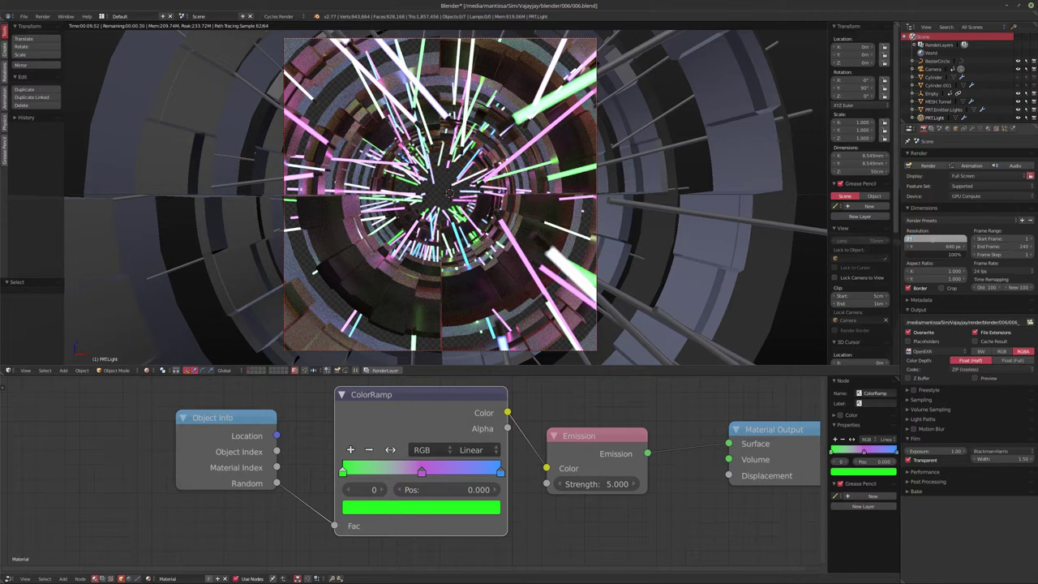
type("560")
key("BackSpace")
key("BackSpace")
key("Return")
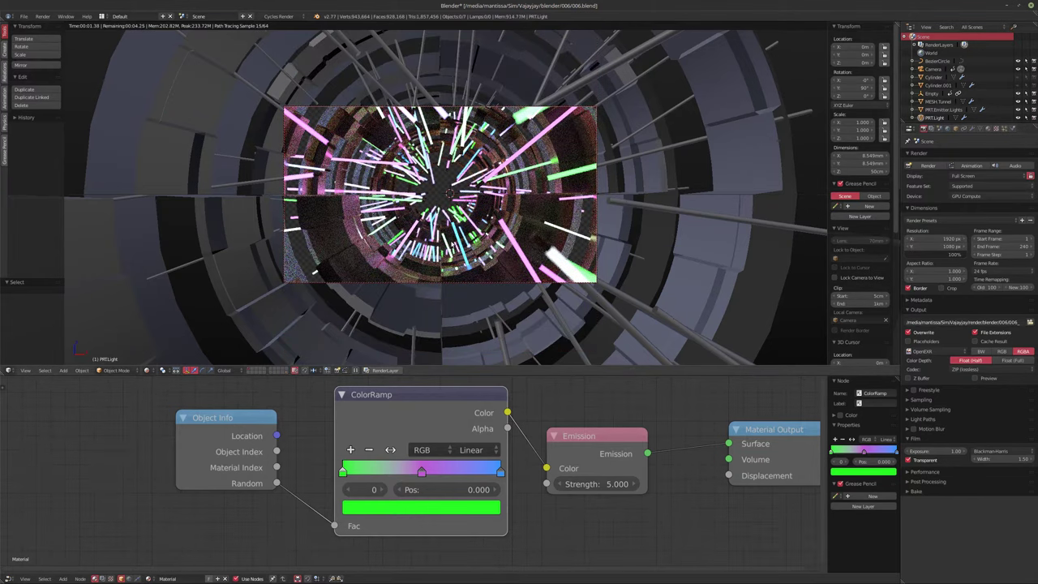
scroll(475, 243, "up", 2)
middle_click_drag(507, 215, 502, 238, "shift")
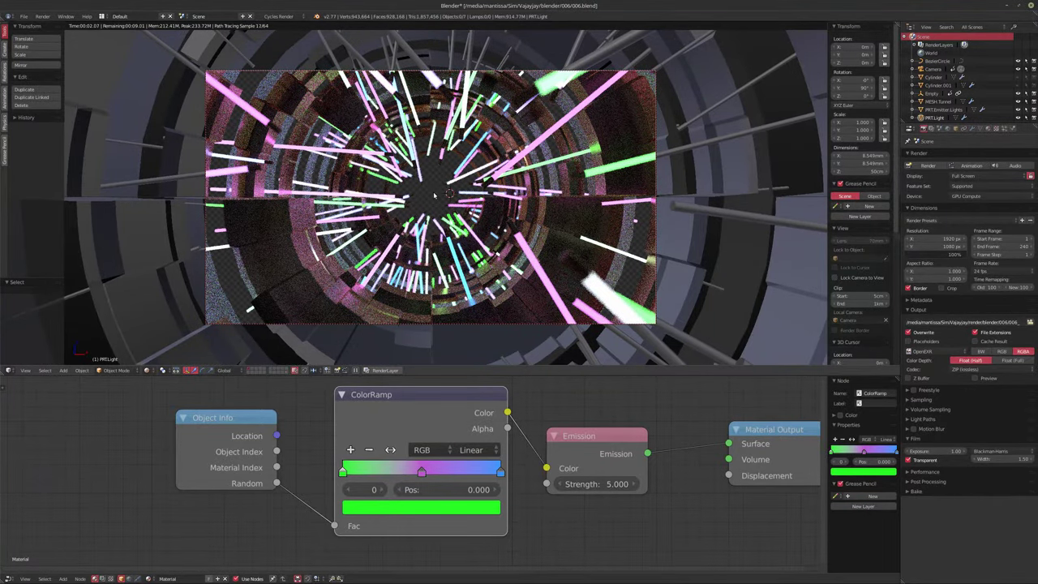
scroll(444, 199, "up", 1)
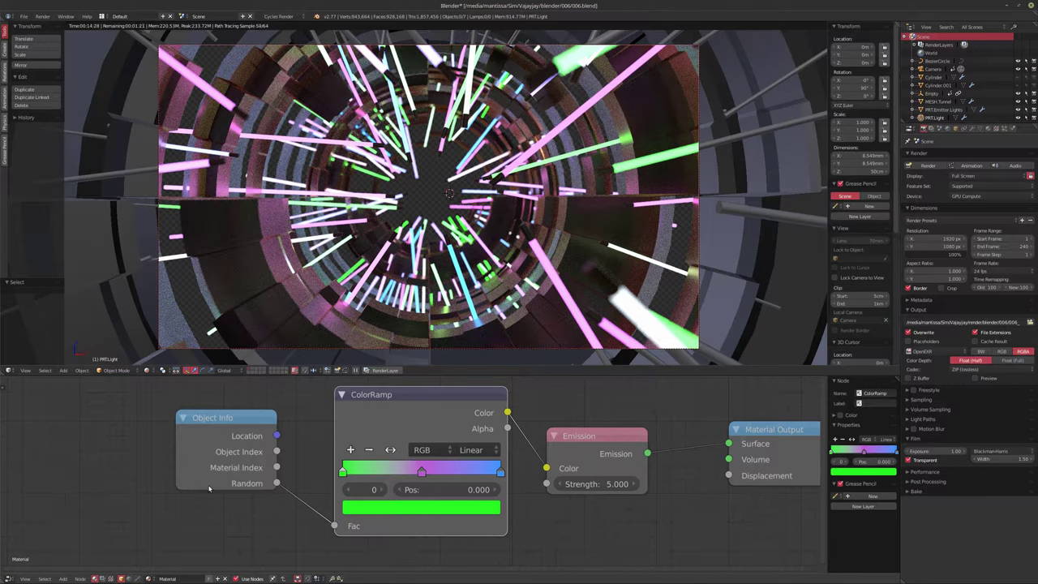
Step: Set the Glossy BSDF roughness of MESH.Tunnel's Metal material to 0.000 and apply smooth shading to the tunnel
left_click(937, 102)
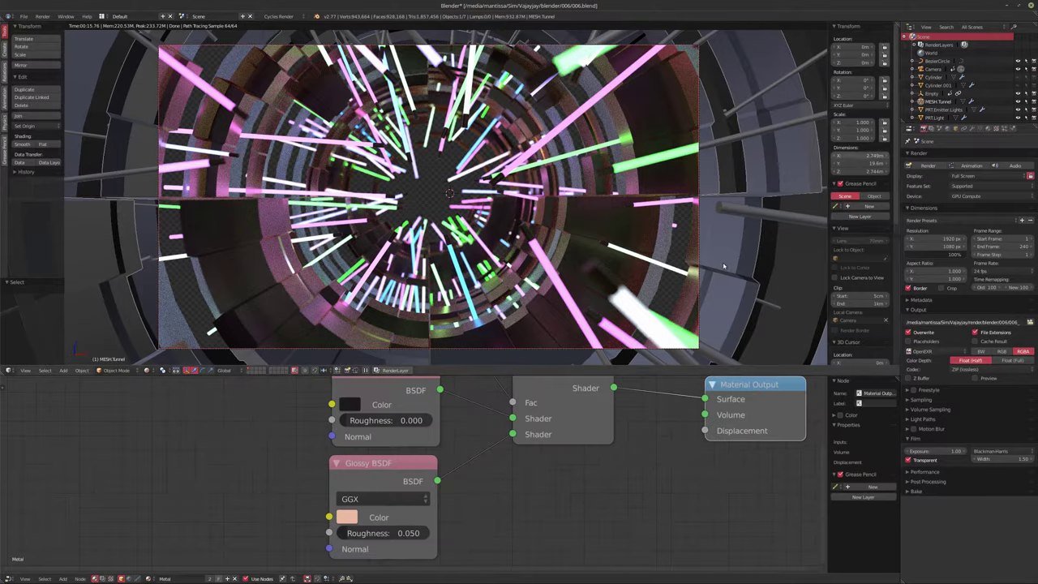
left_click_drag(390, 536, 346, 533)
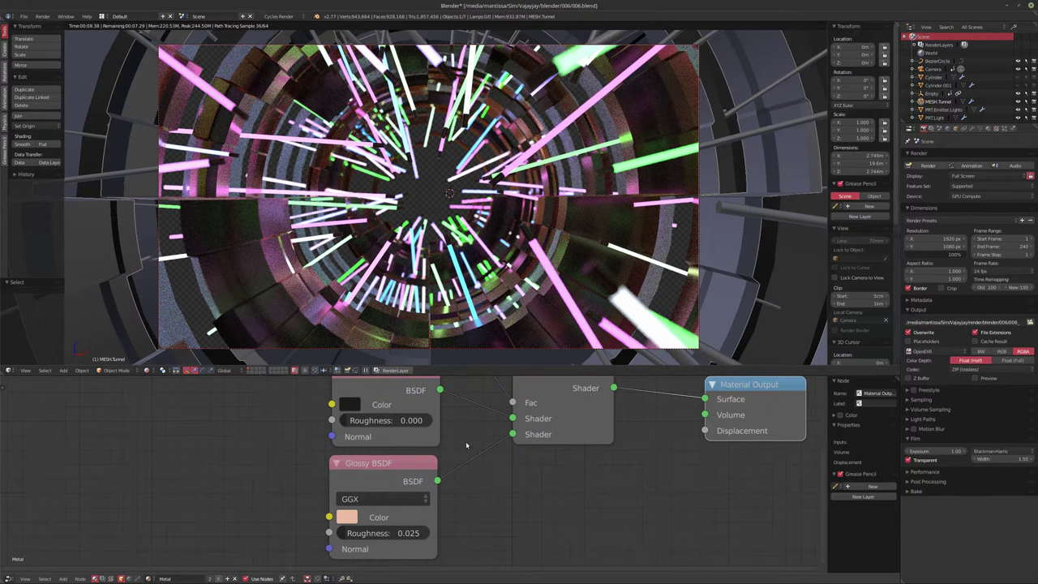
left_click_drag(389, 532, 345, 533)
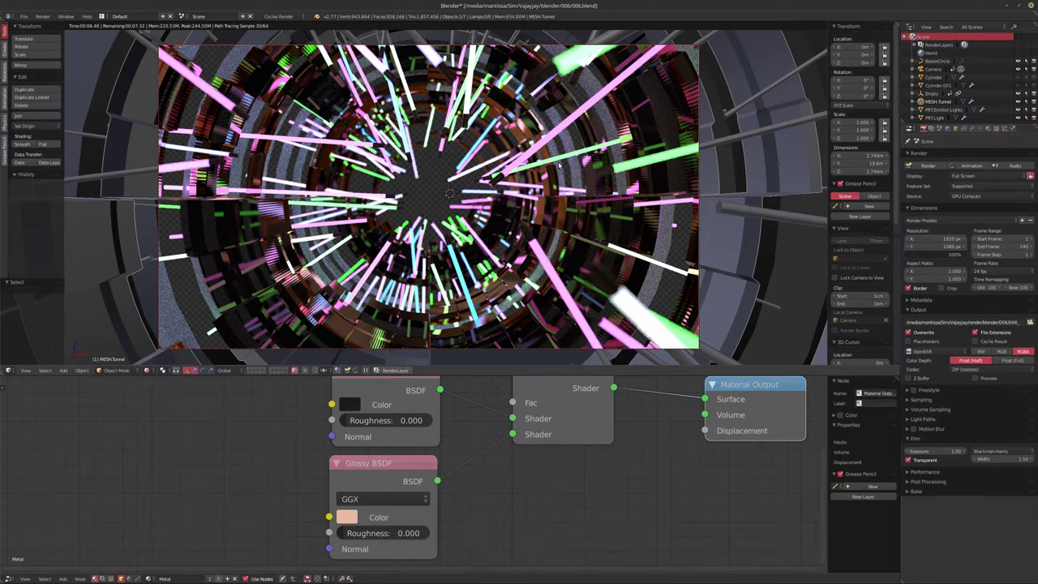
left_click(21, 143)
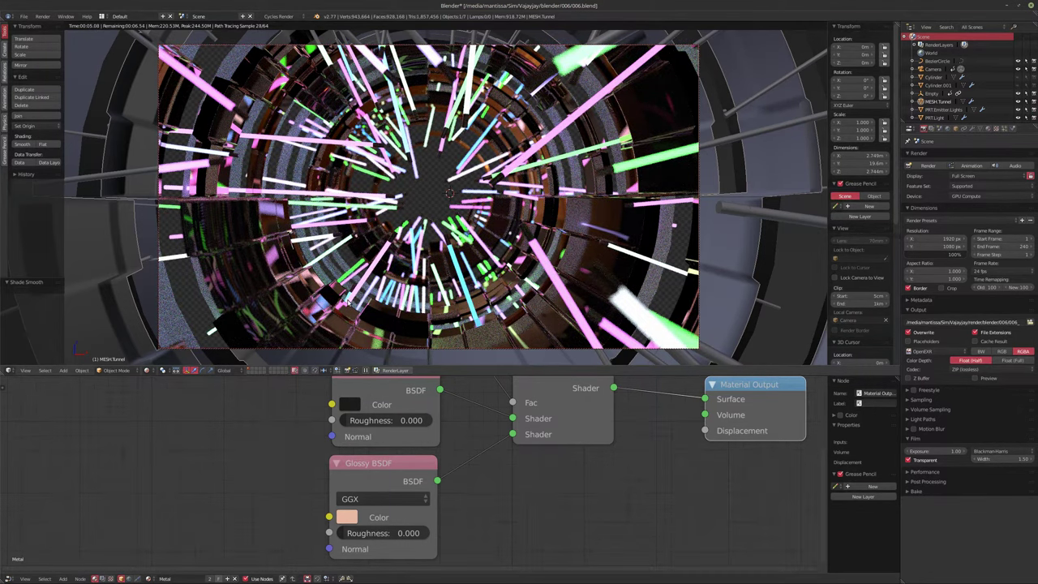
Step: Switch the viewport from rendered to solid shading and play back the tunnel animation
key("shift+z")
key("shift+a")
key("Escape")
key("alt+a")
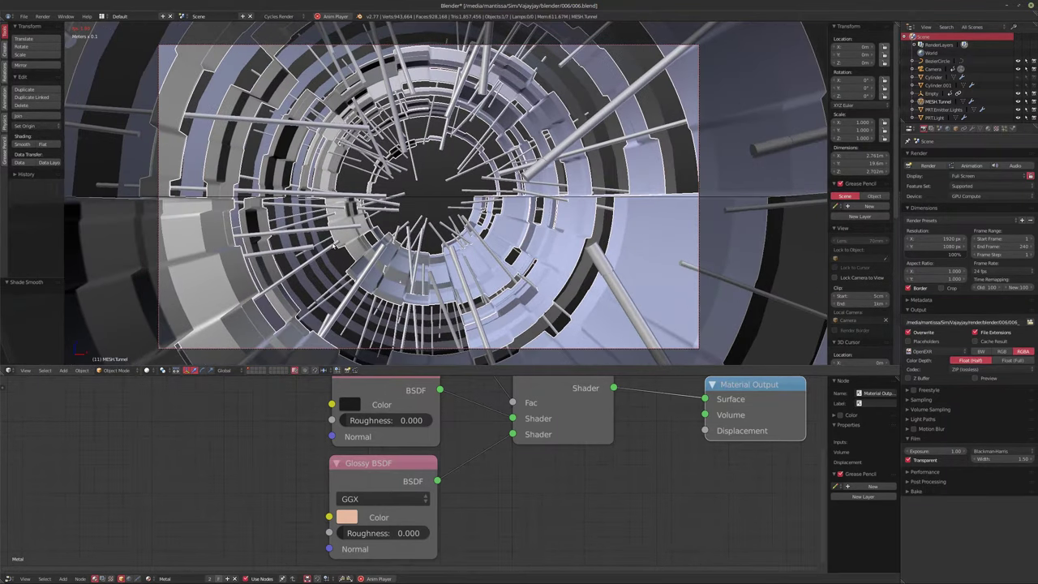
key("alt+a")
Step: Try rotating MESH.Tunnel about its Y axis and undo the rotation
left_click_drag(843, 90, 872, 89)
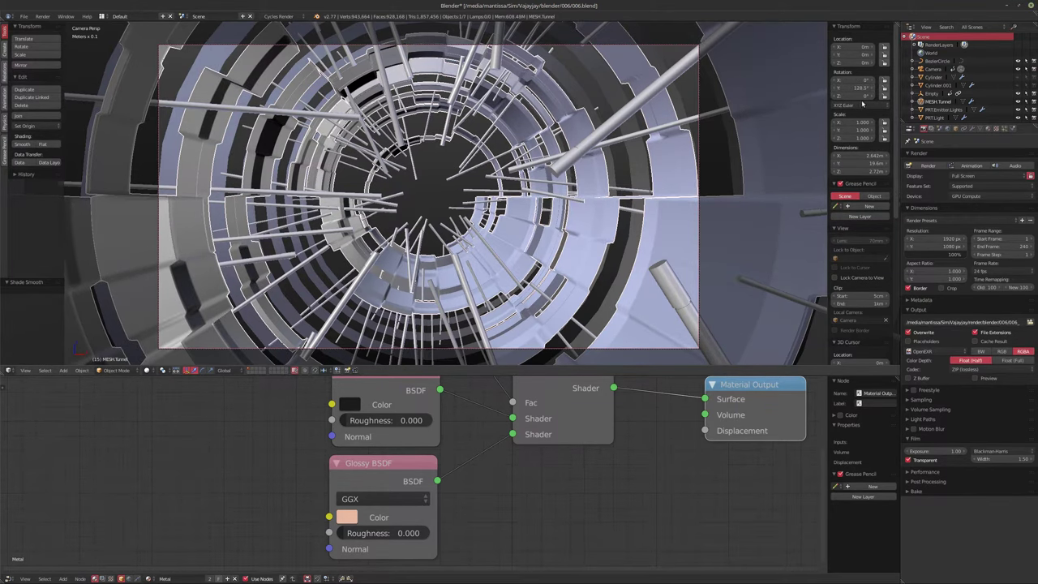
key("ctrl+z")
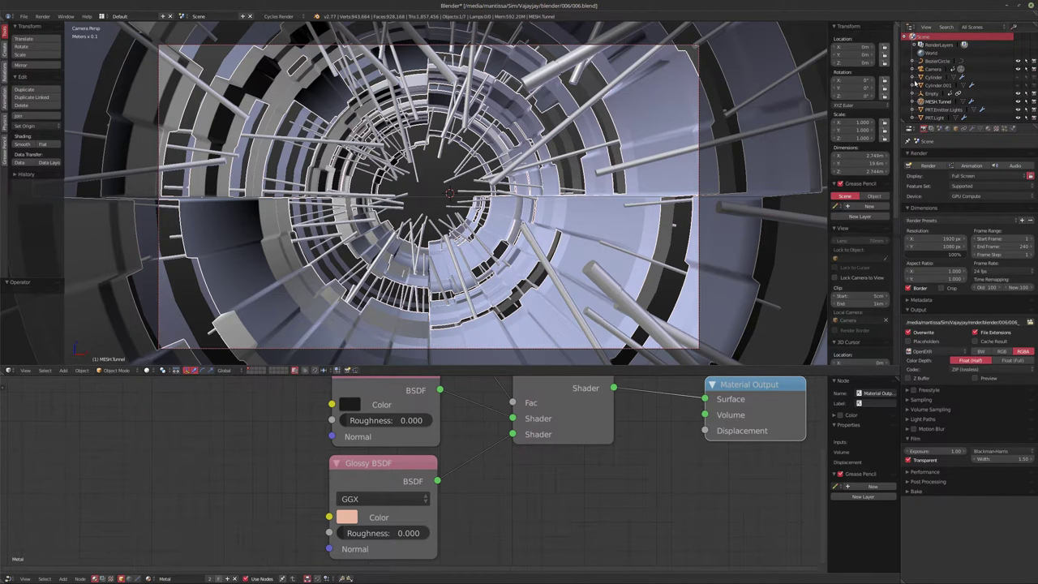
Step: Set the camera's Y rotation to 0° and keyframe its rotation on frame 1
left_click(934, 70)
left_click_drag(853, 87, 877, 87)
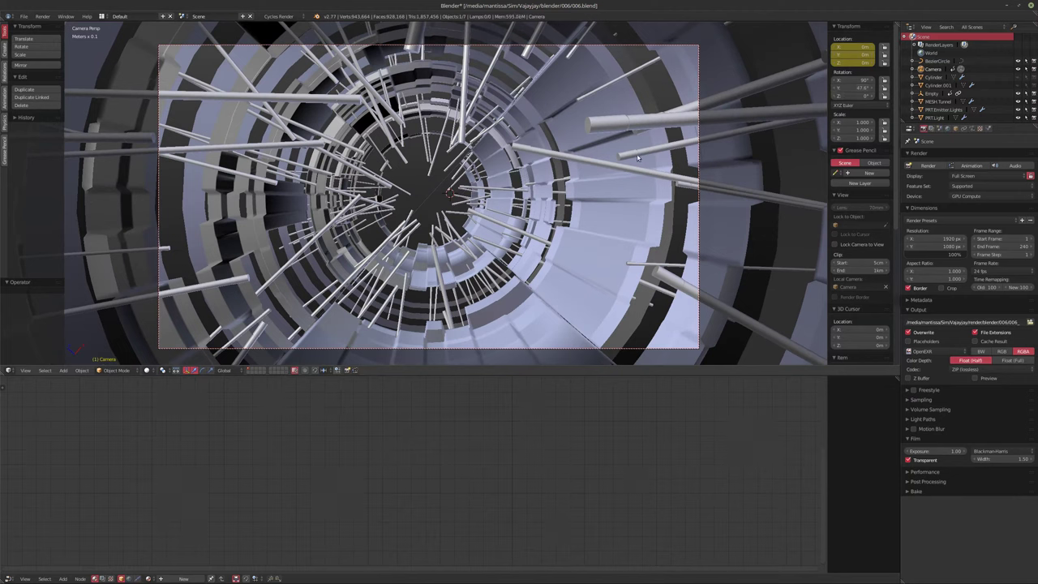
left_click(857, 88)
type("0")
key("Return")
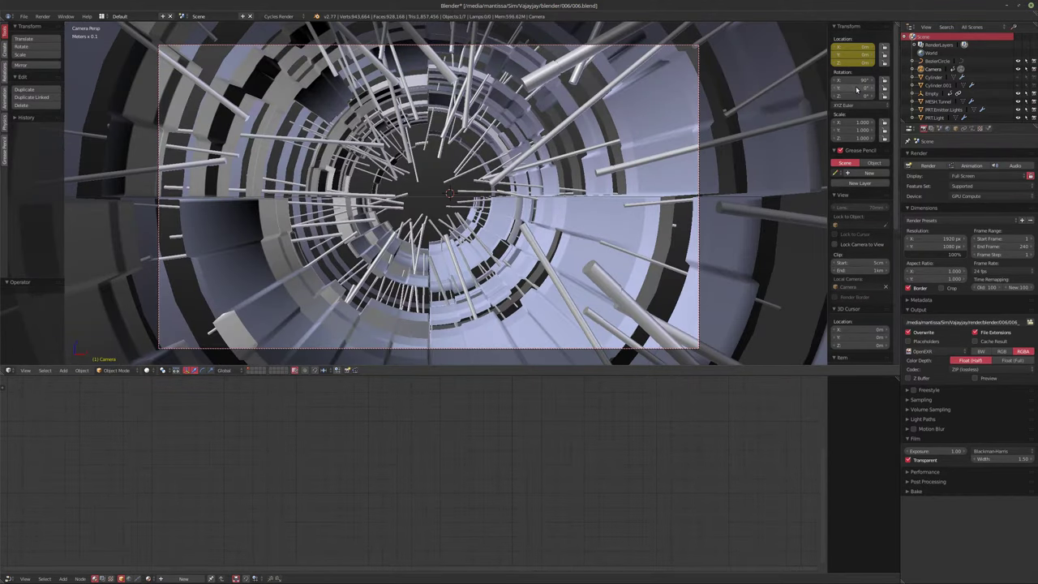
key("i")
Step: On frame 241, set the camera's Y rotation to 360° and keyframe its rotation
key("Up")
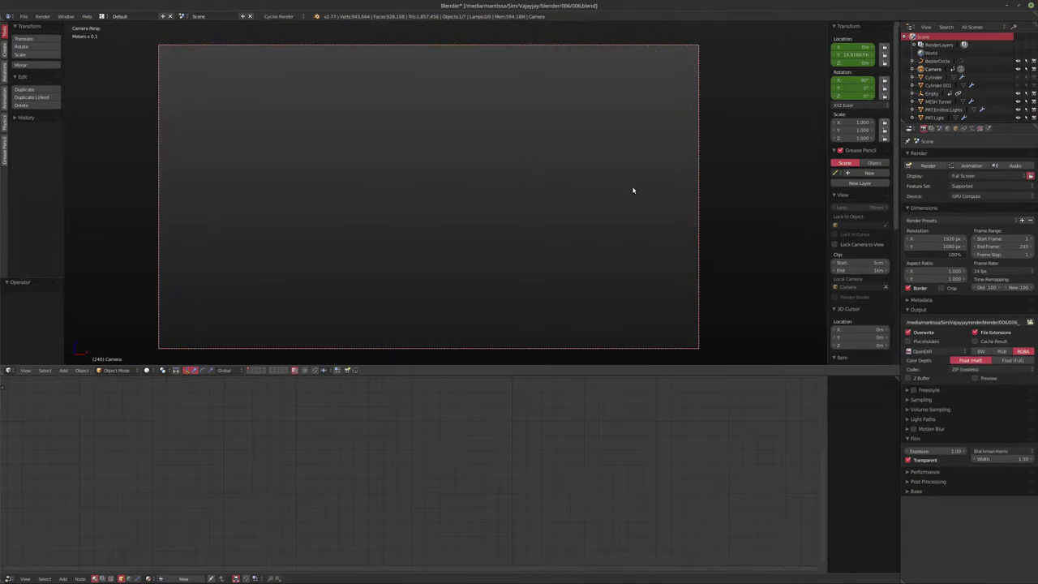
left_click(844, 88)
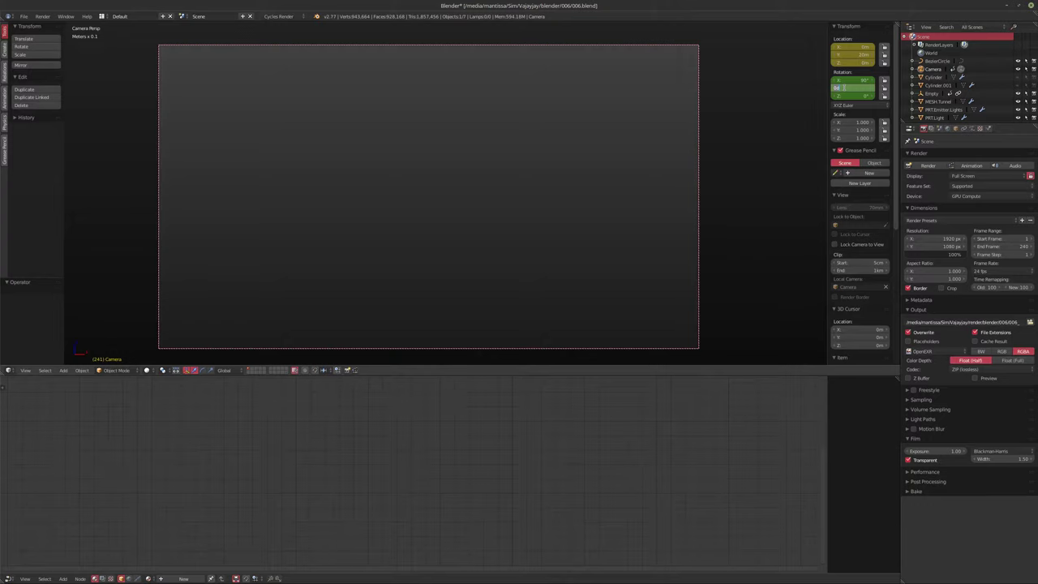
type("360")
key("Return")
key("i")
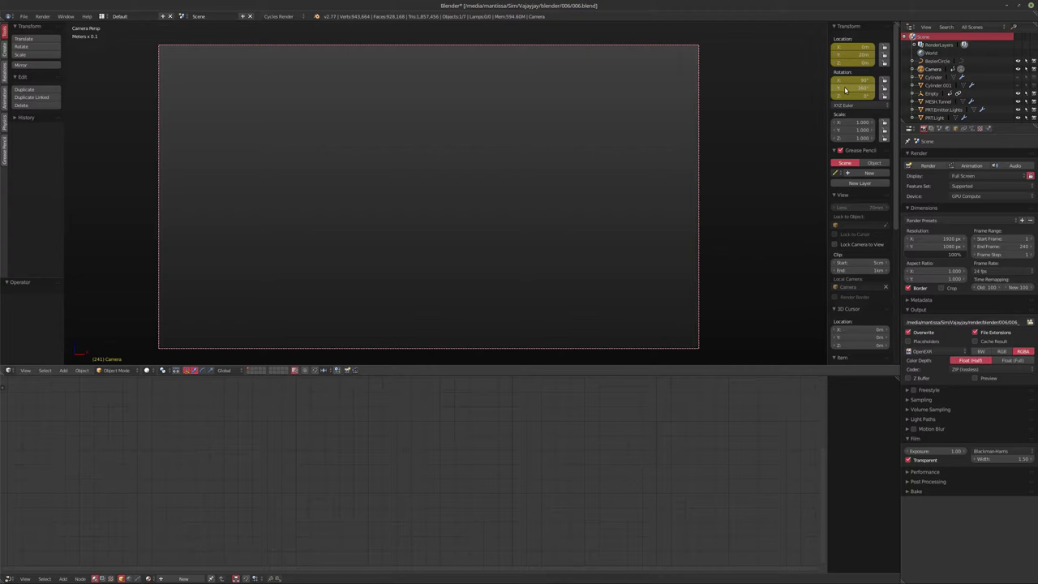
Step: Play back the rotating camera animation and return to the first frame
key("alt+a")
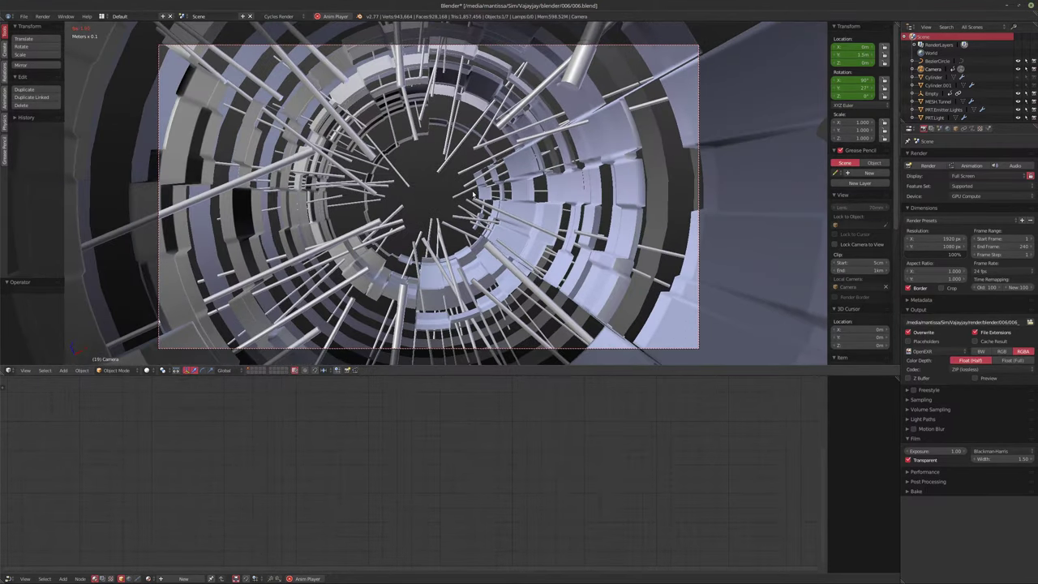
key("alt+a")
middle_click_drag(435, 197, 415, 234)
key("shift+Left")
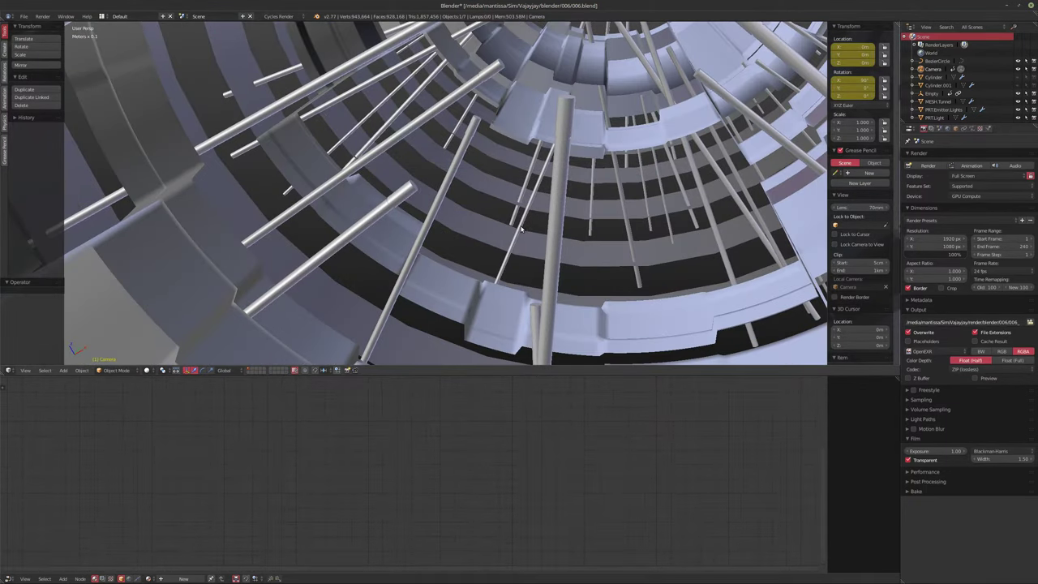
Step: Hide the 3D viewport's side shelves and enlarge the viewport to show the whole tunnel from outside
scroll(521, 229, "down", 7)
middle_click_drag(521, 229, 418, 203)
middle_click_drag(424, 216, 402, 194)
key("KP_1")
key("t")
key("n")
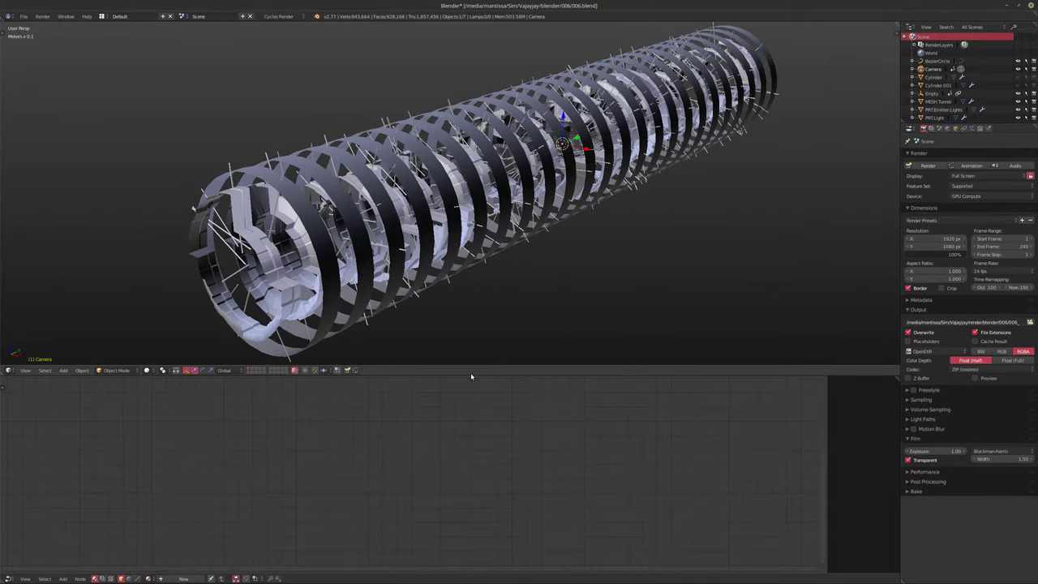
left_click_drag(471, 375, 475, 524)
middle_click_drag(454, 332, 410, 303)
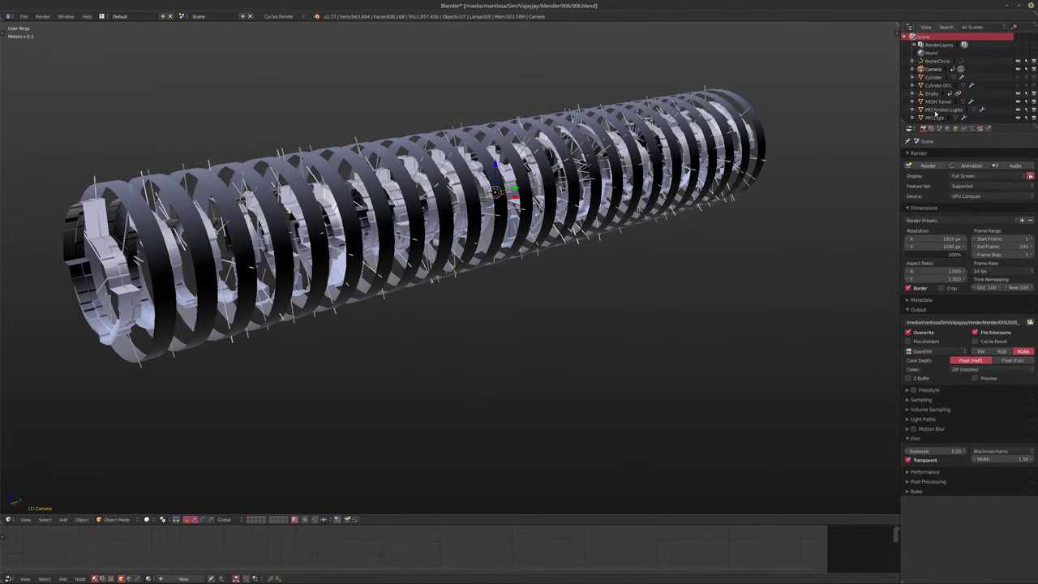
Step: Show the Cylinder.001 object to check it and hide it again
left_click(1018, 85)
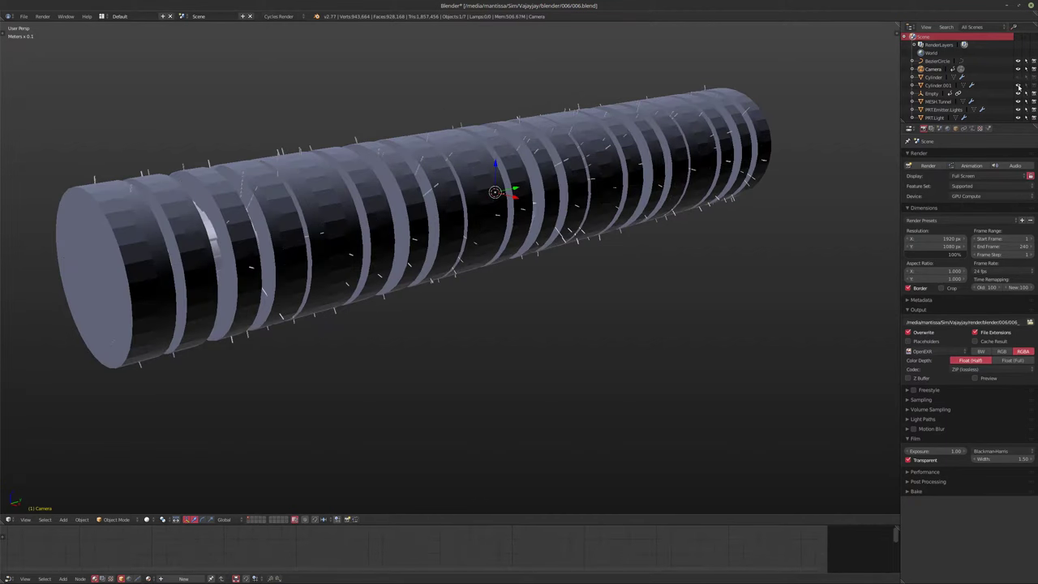
left_click(1018, 85)
Step: Duplicate PRT.Emitter.Lights in place and remove the particle system from the copy
left_click(938, 109)
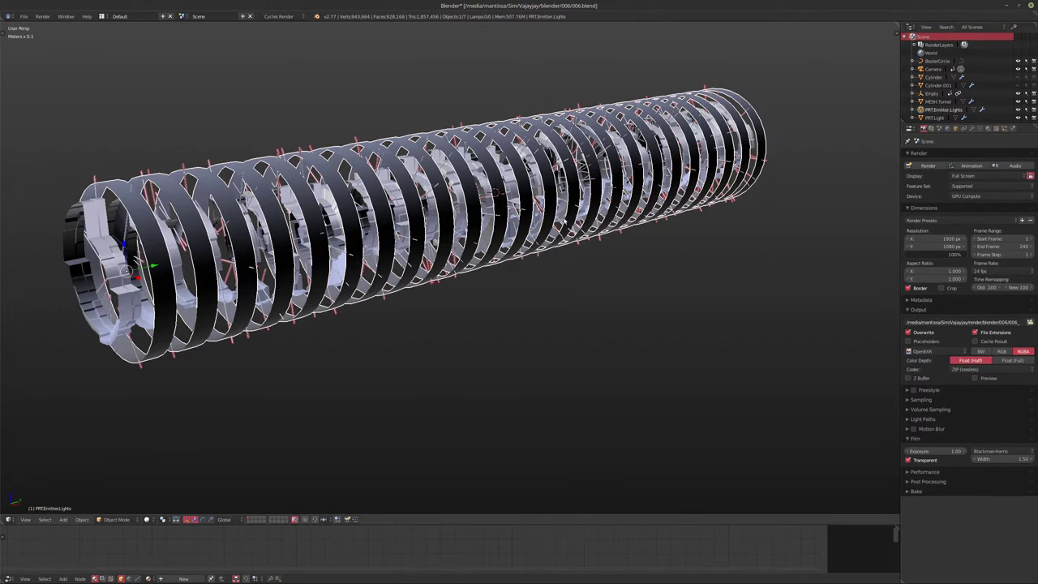
key("shift+d")
key("Escape")
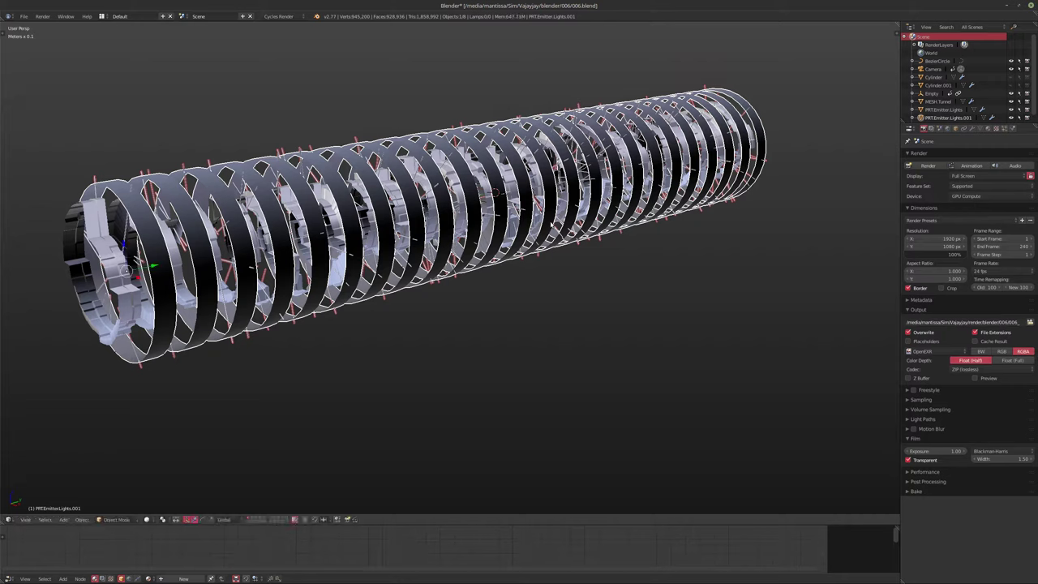
left_click(1005, 128)
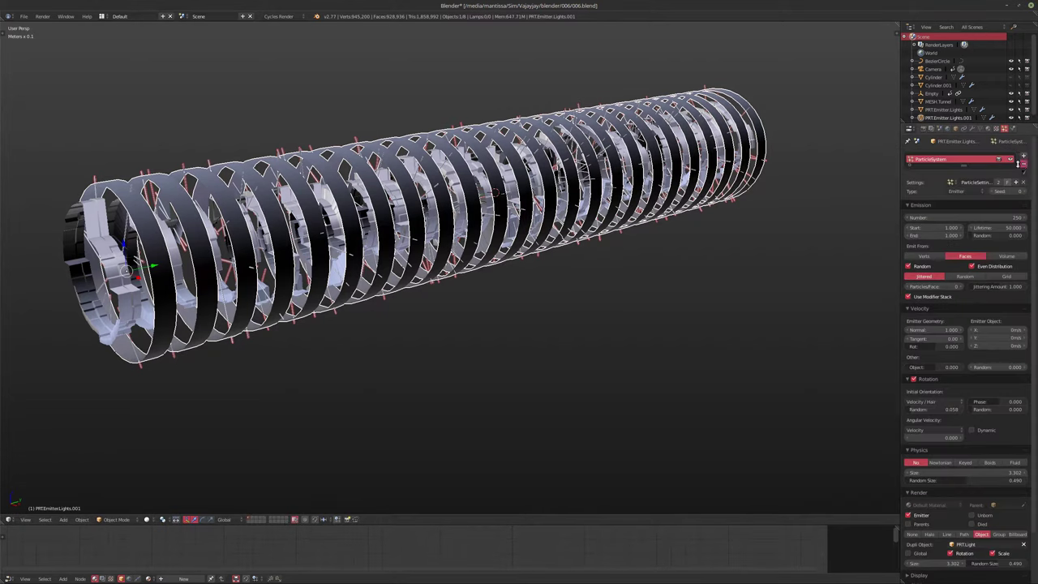
left_click(1030, 164)
Step: Rename the duplicated emitter object as MESH.Tunnel.Light
double_click(953, 120)
left_click_drag(978, 117, 925, 119)
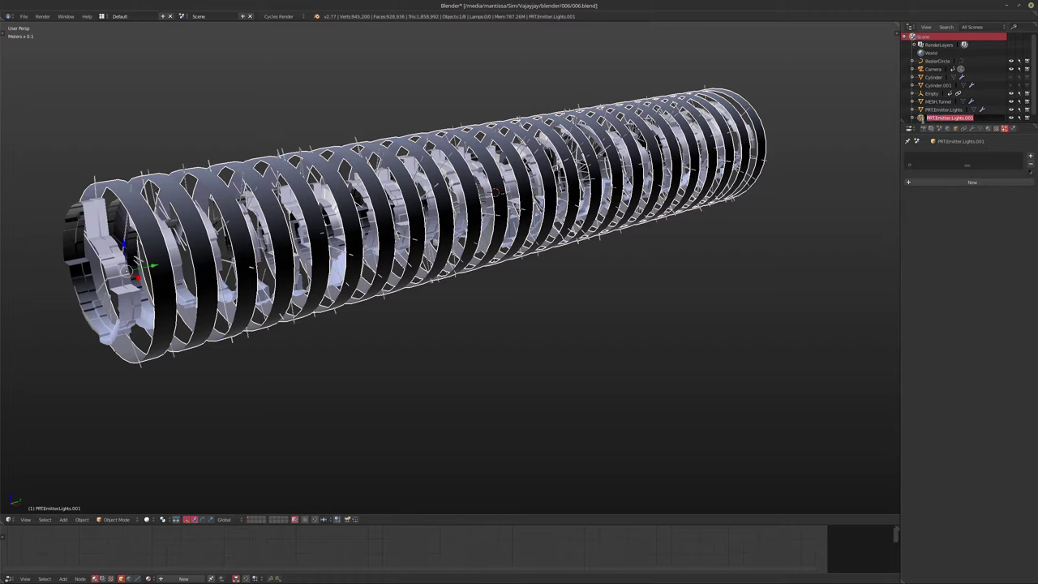
type("Me")
key("Return")
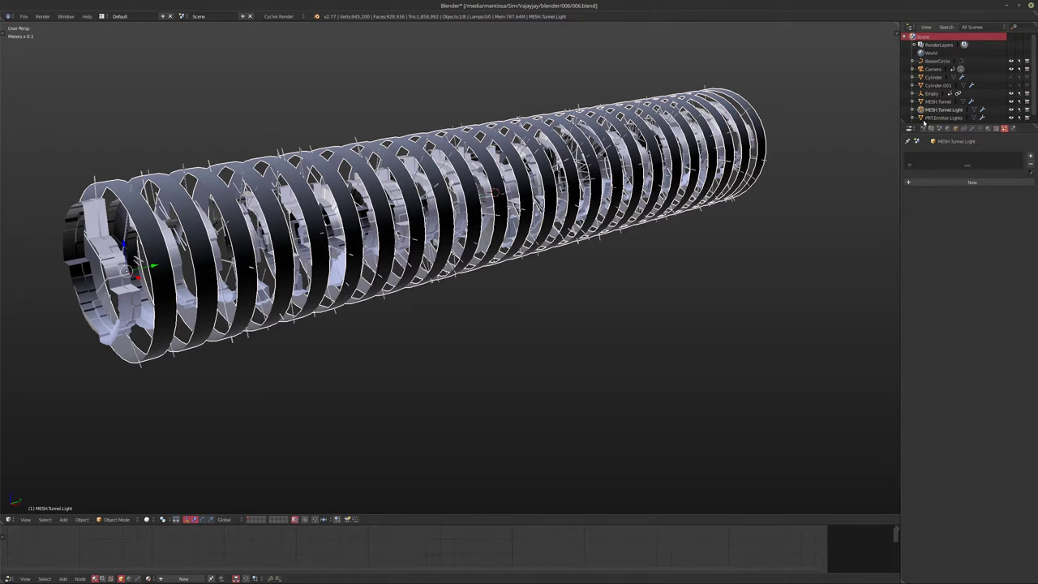
middle_click_drag(429, 216, 517, 174, "shift")
scroll(509, 173, "up", 1)
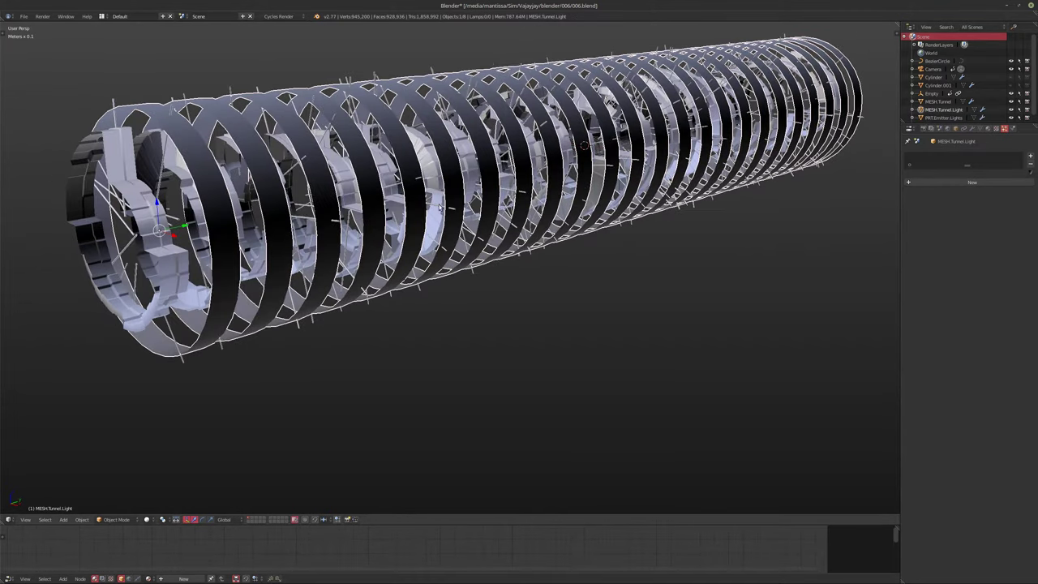
Step: Turn off the Array modifier's viewport display on MESH.Tunnel.Light and add a Solidify modifier
left_click(972, 128)
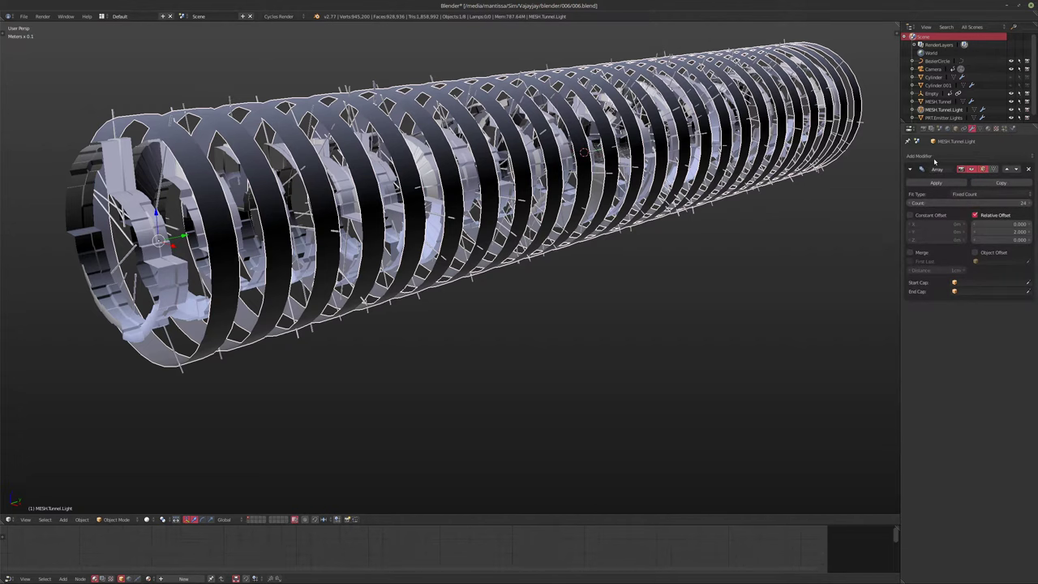
left_click(933, 163)
key("Escape")
left_click(942, 155)
left_click(950, 155)
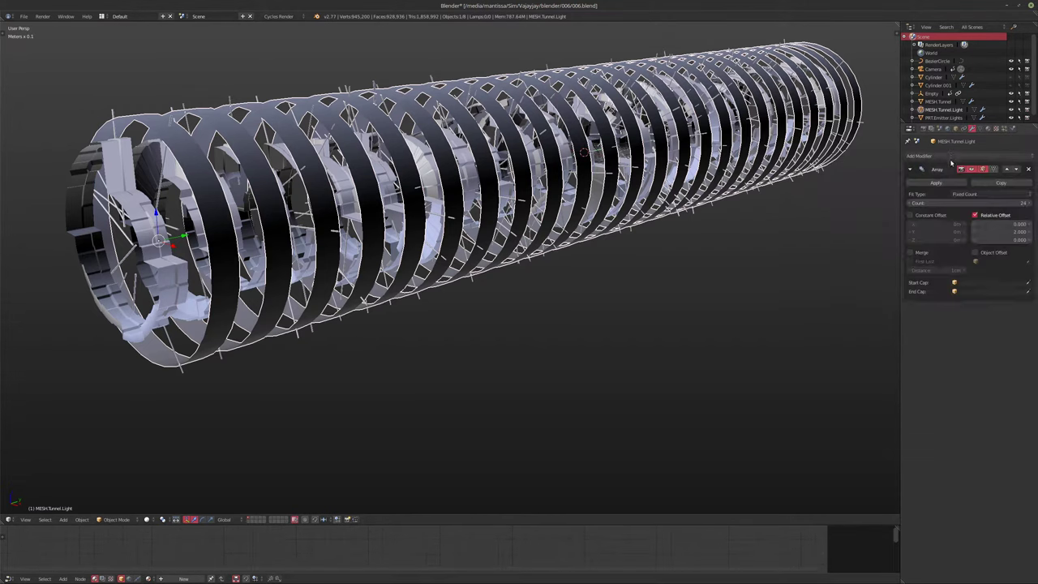
left_click(971, 169)
left_click(945, 155)
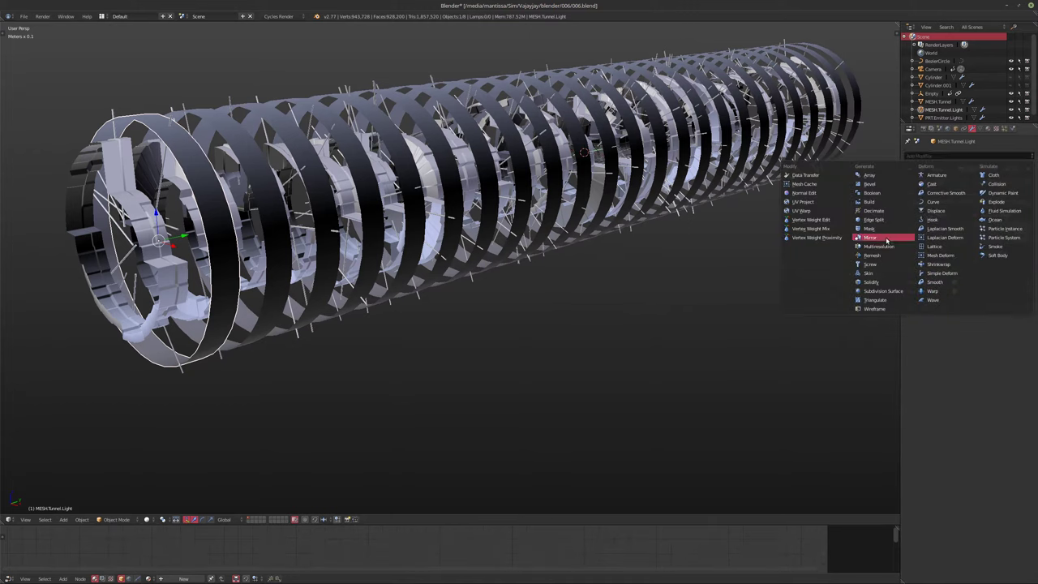
left_click(875, 281)
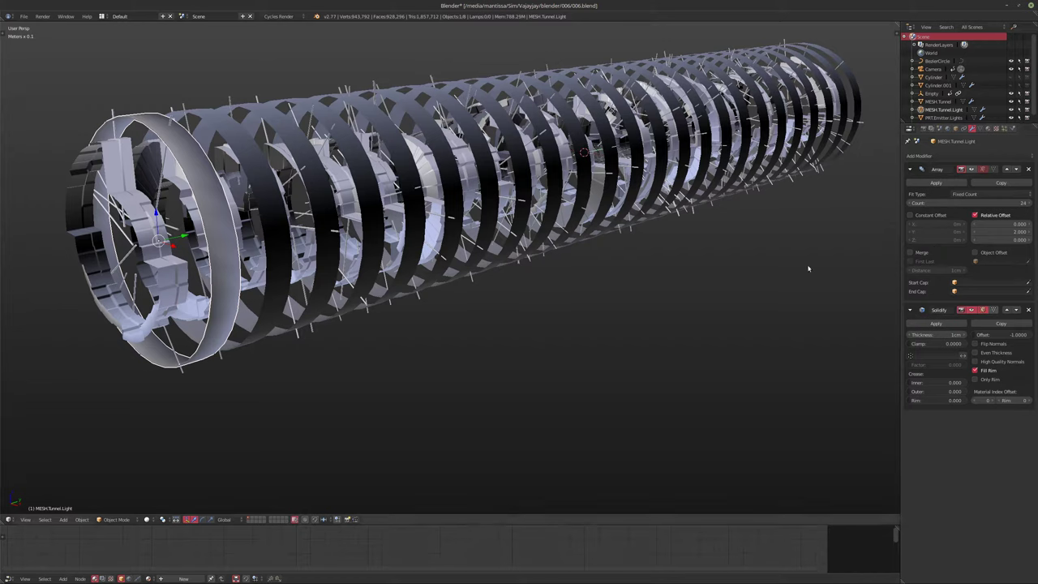
Step: Thicken the front tunnel light ring by raising the Solidify thickness to about 19 cm
middle_click_drag(434, 266, 502, 261)
middle_click_drag(616, 213, 770, 202, "shift")
scroll(790, 194, "up", 4)
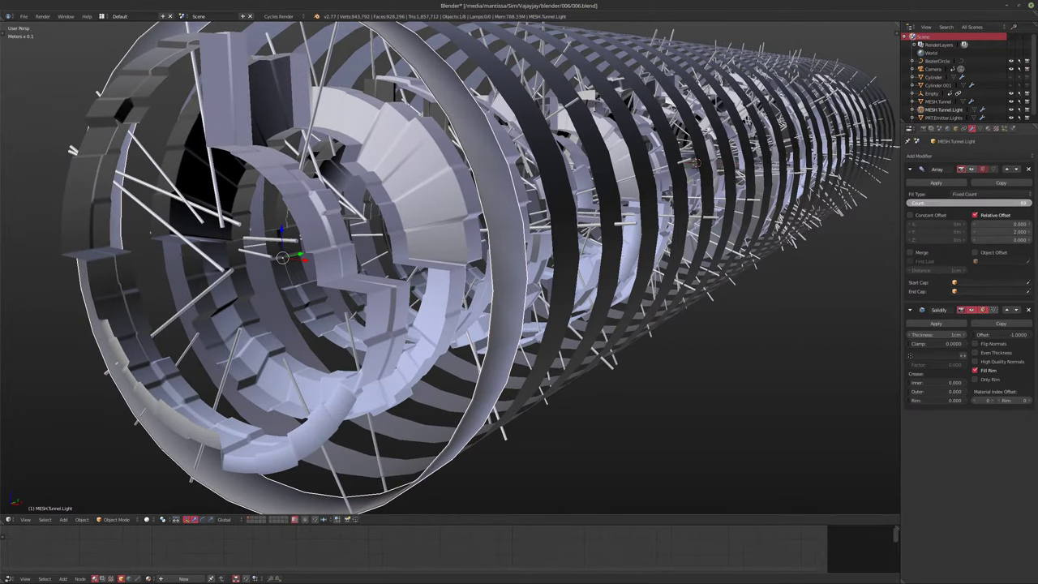
left_click(945, 203)
key("Return")
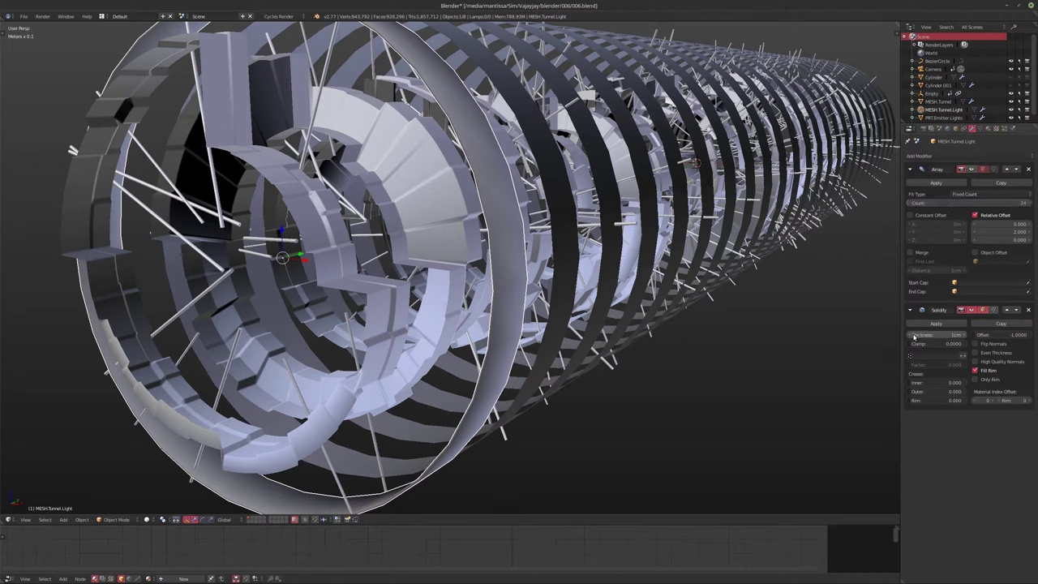
left_click_drag(913, 335, 957, 336)
middle_click_drag(758, 360, 718, 363)
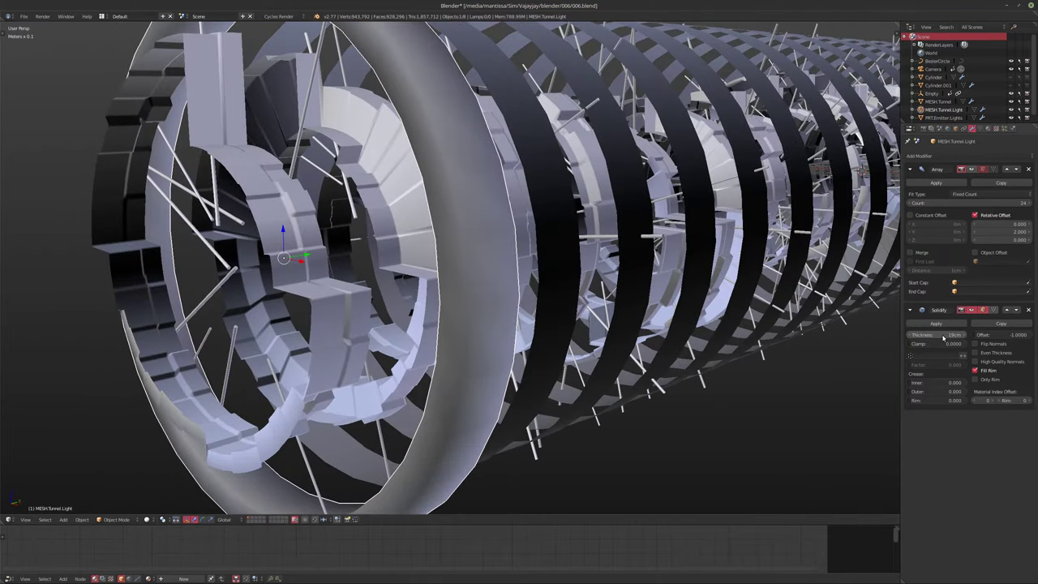
Step: Add a Subdivision Surface modifier to MESH.Tunnel.Light and inspect the rounded ring from several angles
left_click(940, 155)
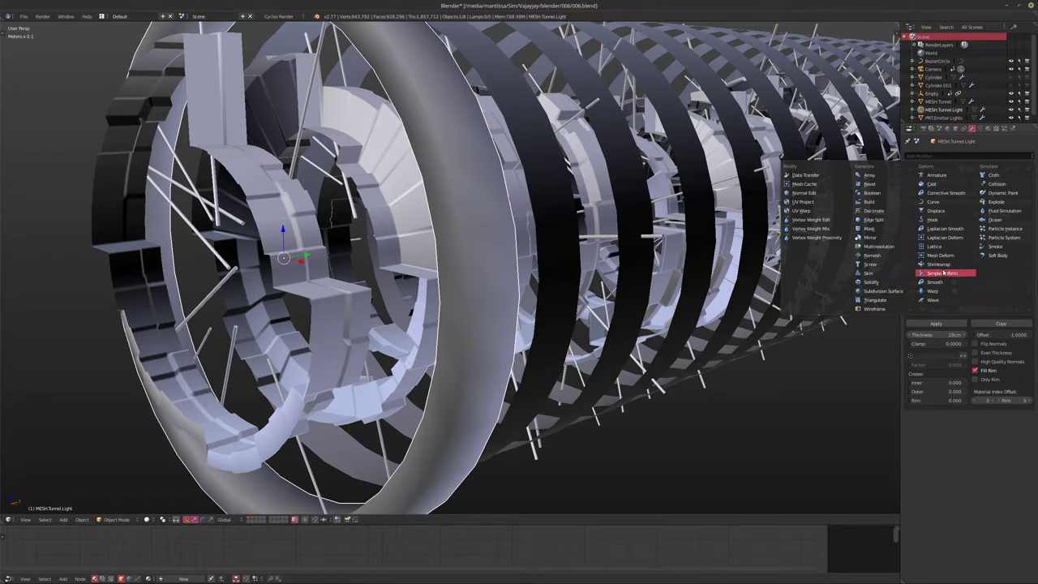
left_click(882, 291)
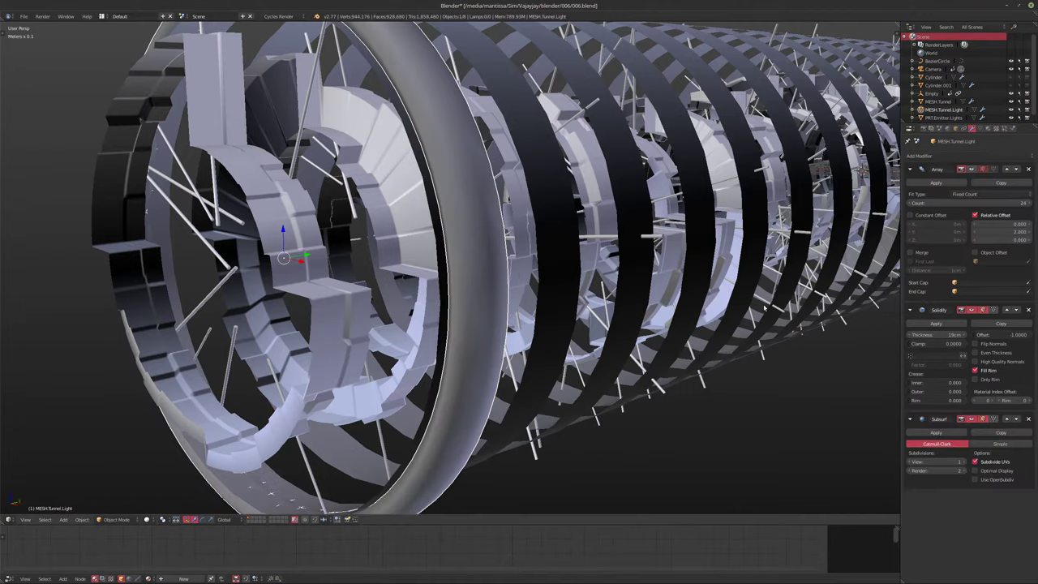
middle_click_drag(567, 312, 587, 301)
scroll(566, 303, "down", 2)
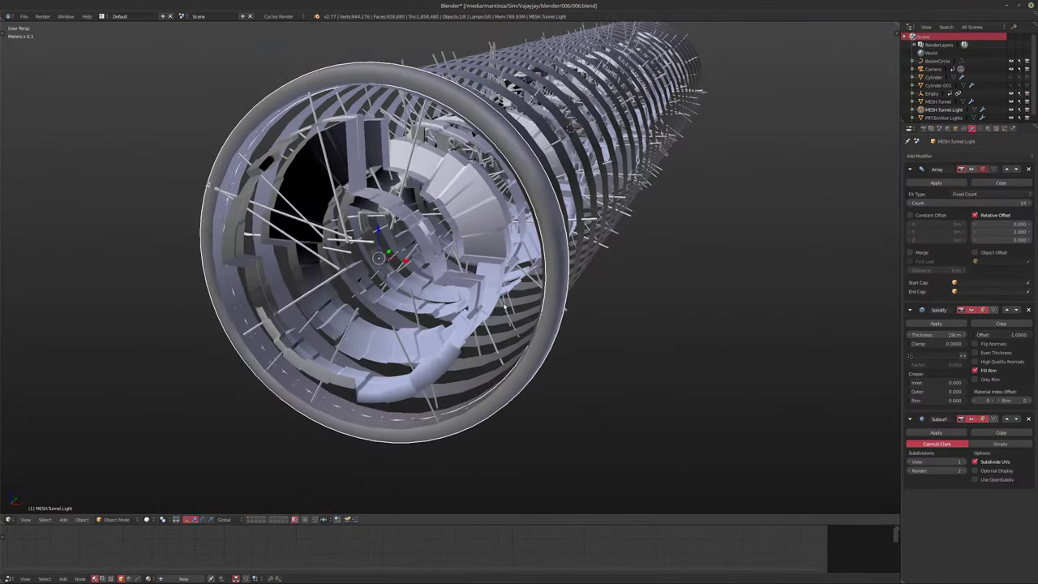
scroll(588, 301, "up", 4)
middle_click_drag(538, 268, 458, 249)
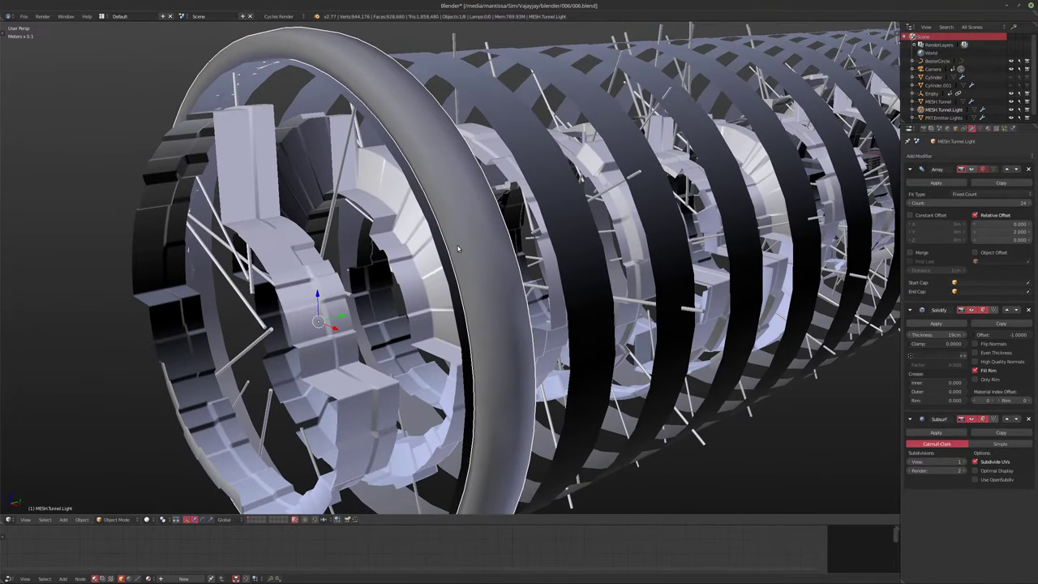
Step: Check the particle settings of PRT.Emitter.Lights and reselect the MESH.Tunnel.Light ring
left_click(943, 117)
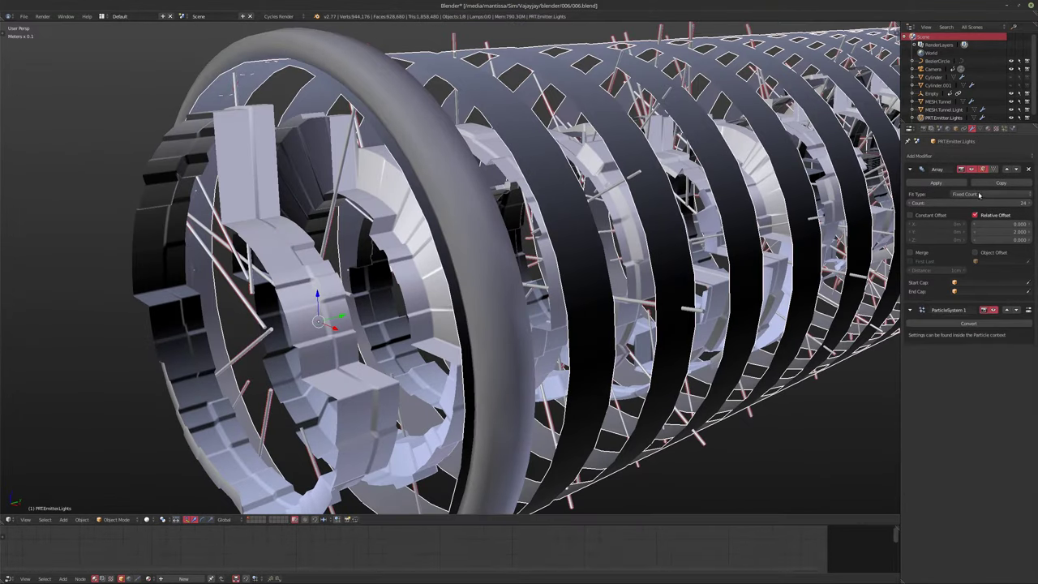
left_click(1003, 128)
left_click(916, 517)
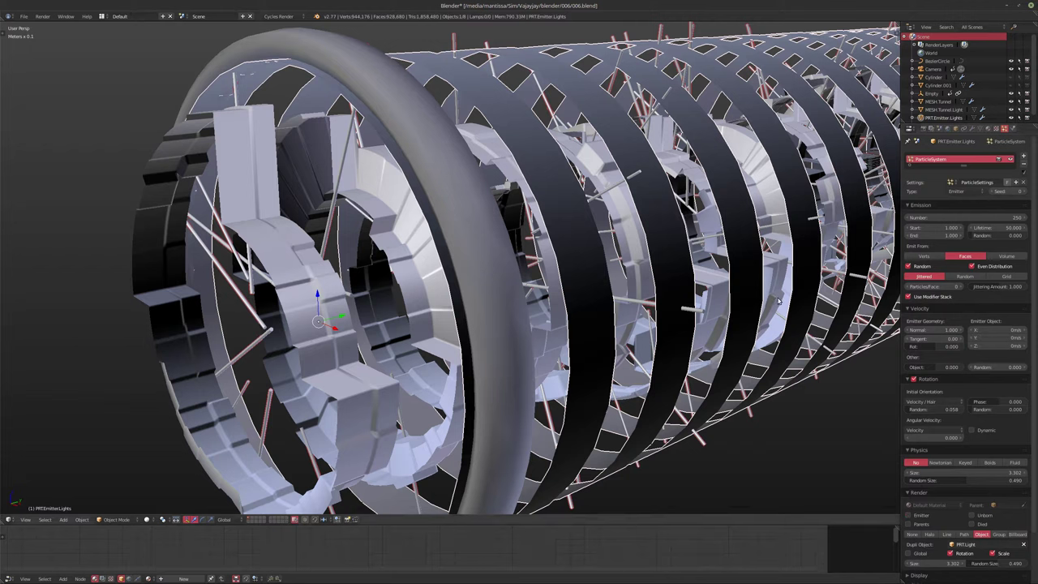
right_click(471, 241)
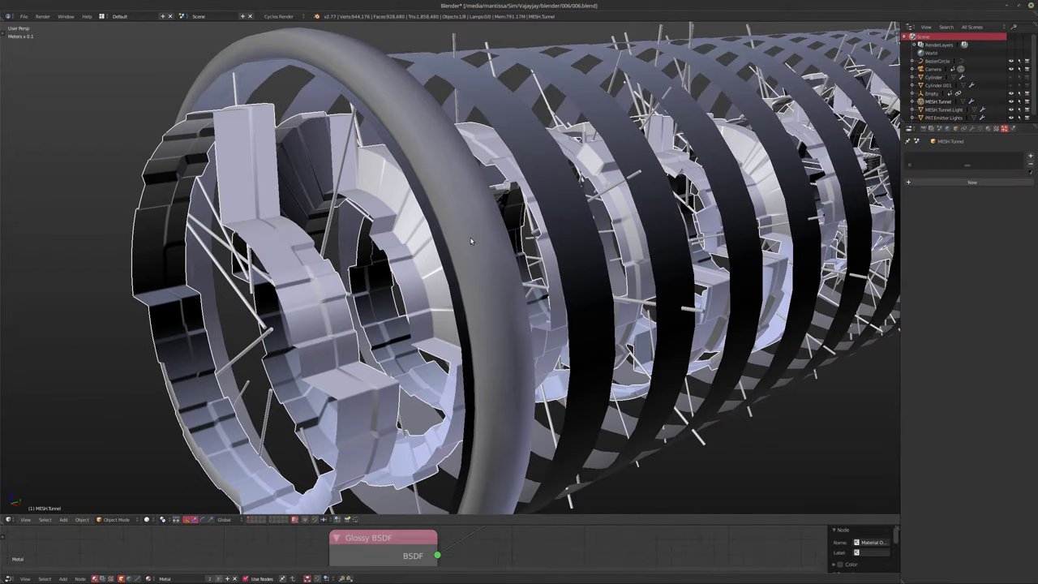
right_click(519, 348)
Step: Set the ring's viewport subdivision level to 2 and compare its mesh in wireframe and solid display
middle_click_drag(572, 349, 556, 324)
scroll(591, 332, "down", 2)
left_click(973, 128)
key("z")
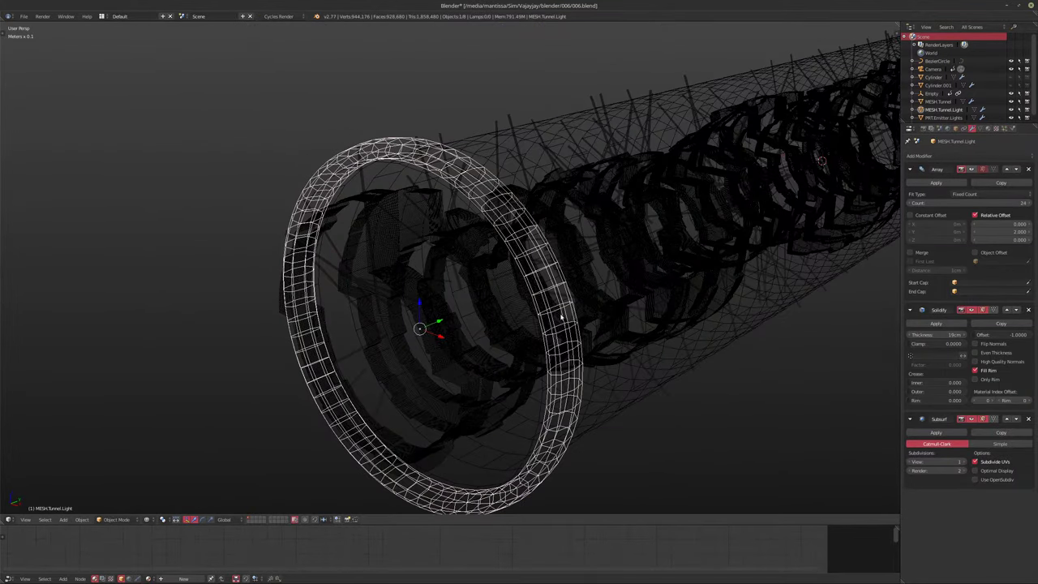
key("z")
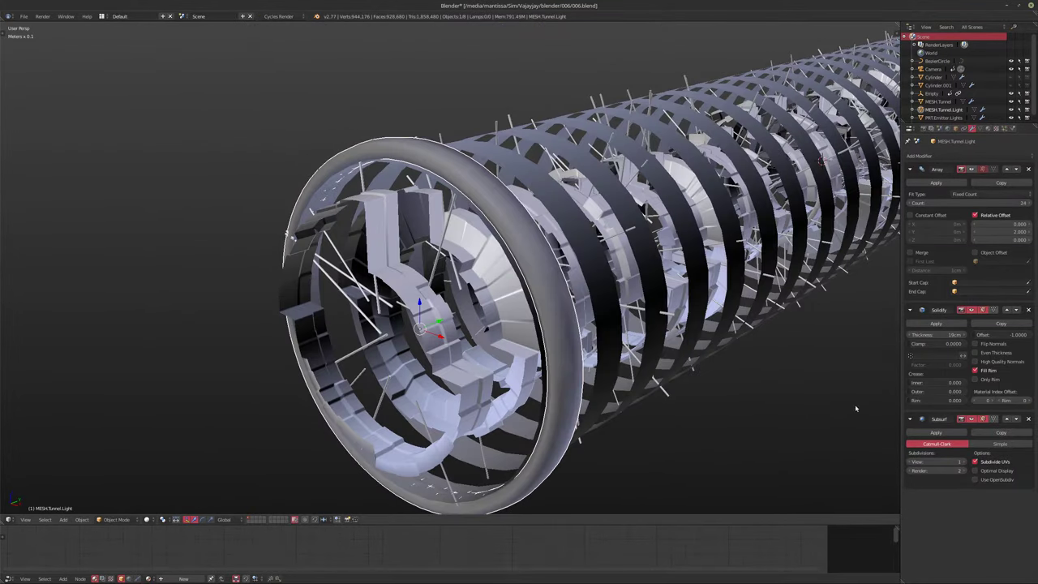
left_click(963, 461)
key("z")
key("z")
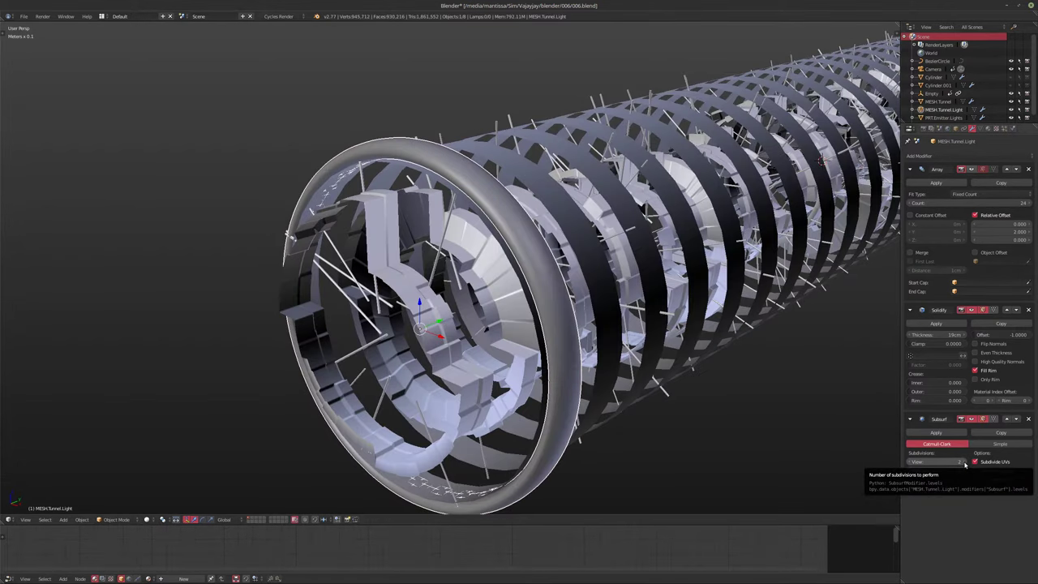
Step: Try the Array modifier below Solidify, return it to first place and display the array in the viewport again
left_click(1018, 169)
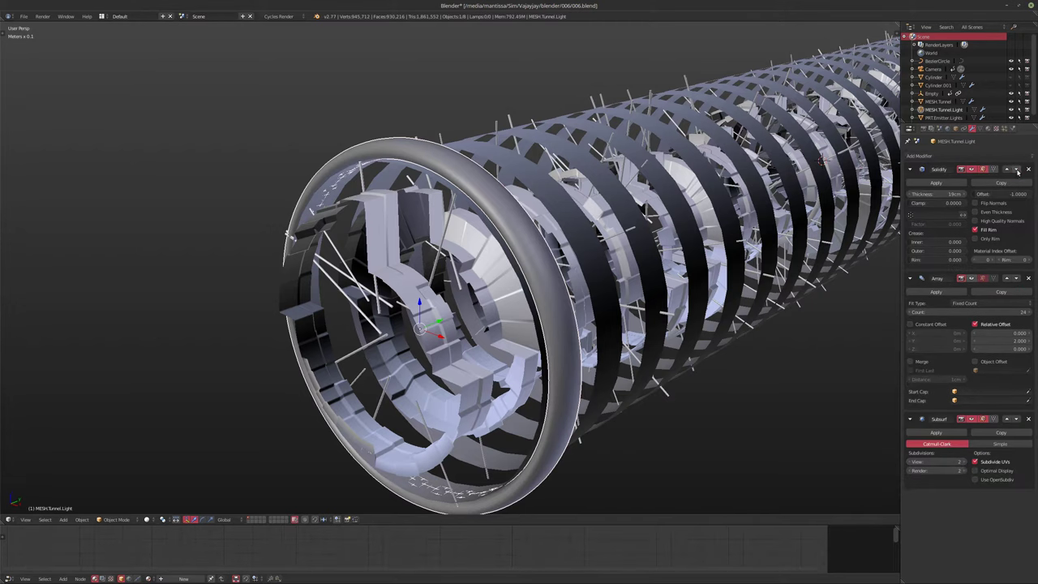
left_click(1007, 278)
scroll(514, 254, "down", 3)
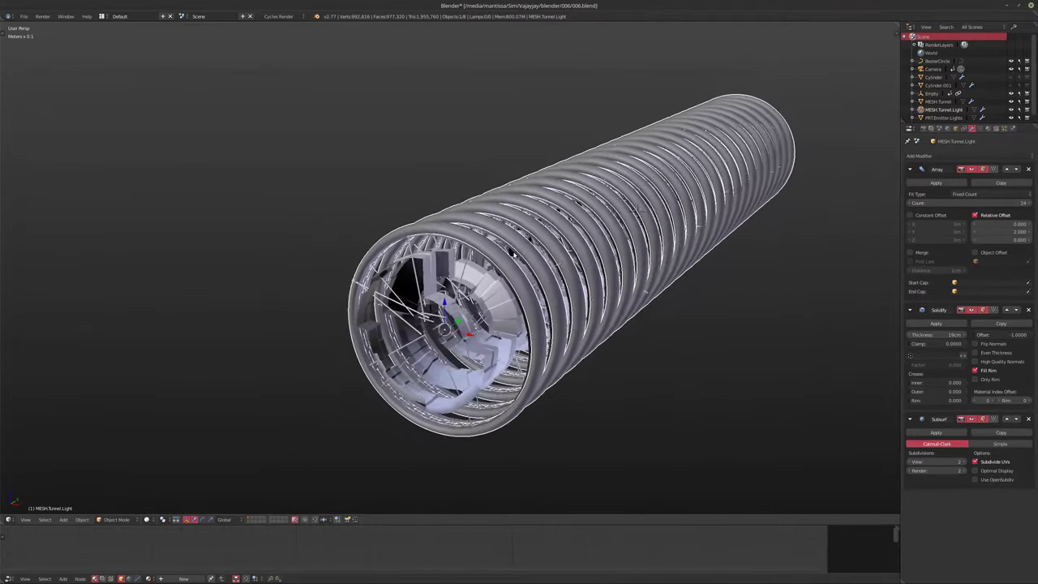
Step: Look through the camera, enlarge the node editor and start the rendered preview of the tunnel
key("KP_0")
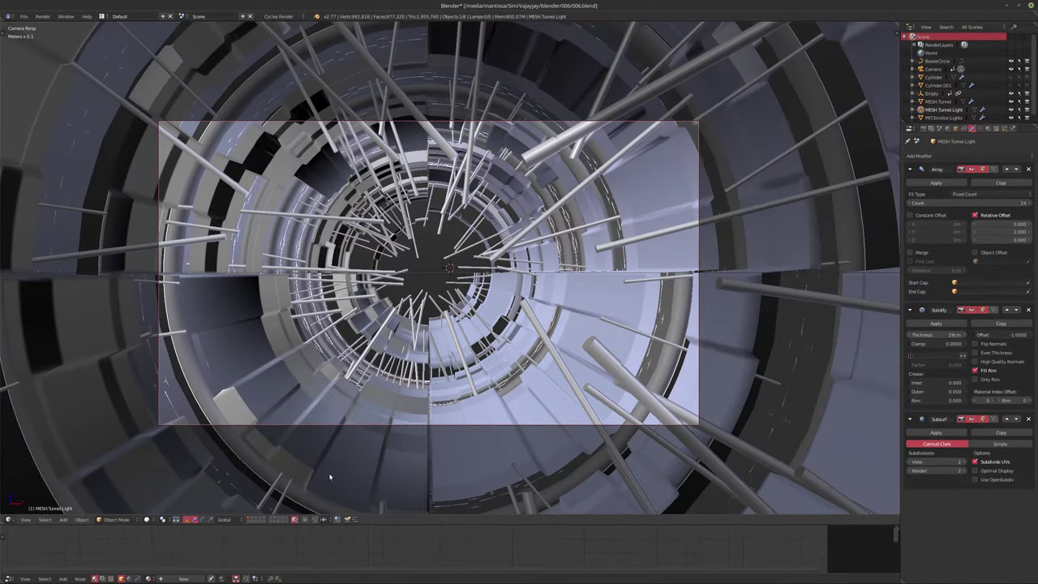
left_click_drag(528, 524, 527, 342)
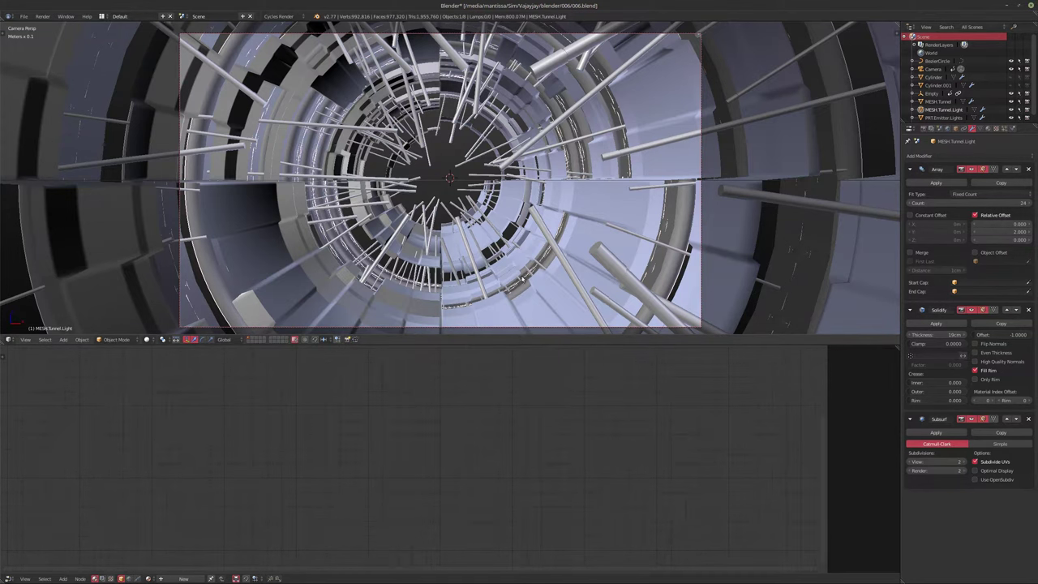
key("shift+z")
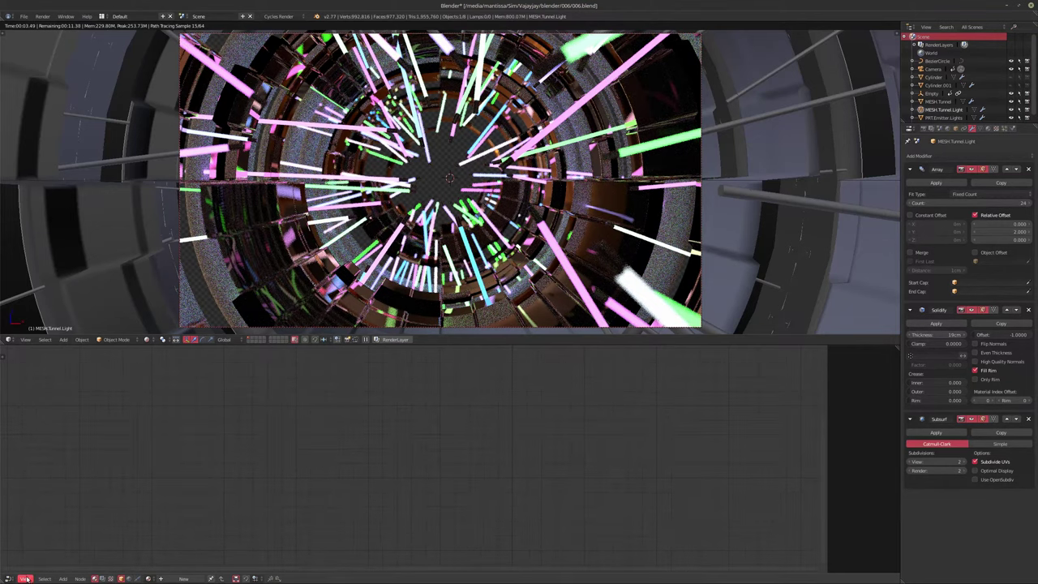
Step: Create a new material for MESH.Tunnel.Light and name it GlassLight
left_click(183, 579)
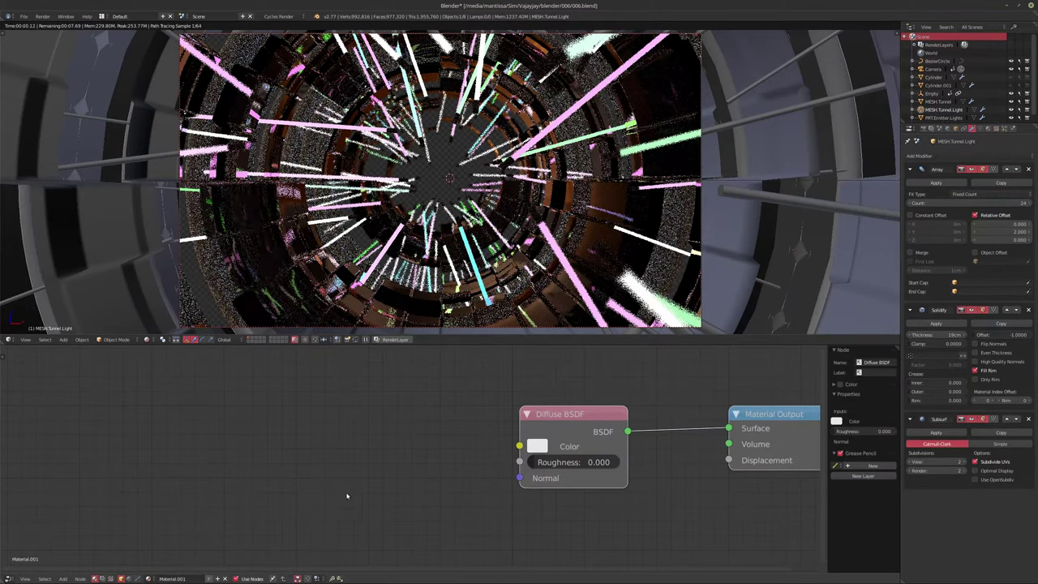
left_click(172, 578)
type("c")
type("lassLight")
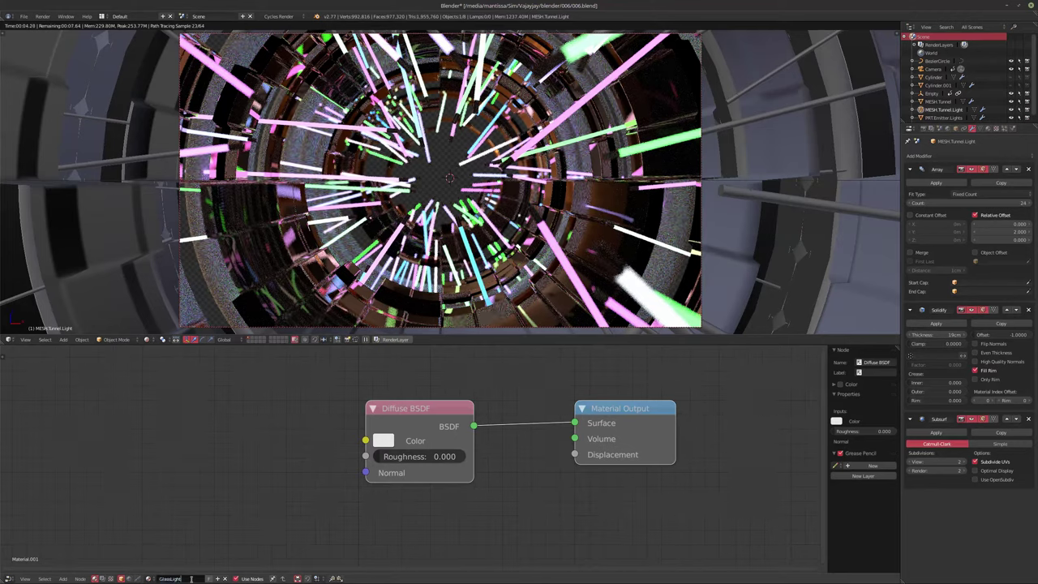
key("Return")
middle_click_drag(395, 431, 302, 432)
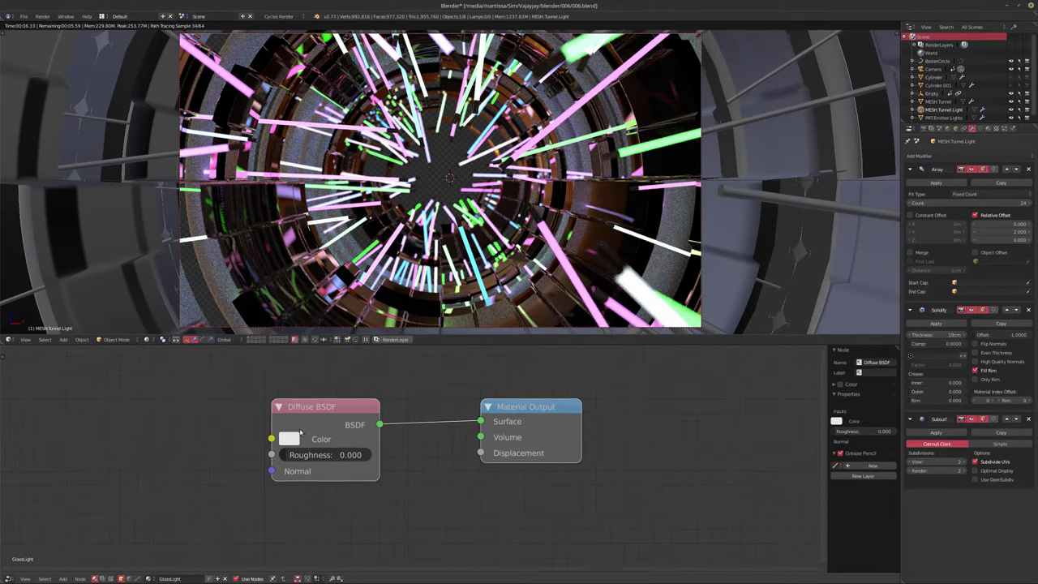
Step: Switch the GlassLight material's Diffuse BSDF node to a Glass BSDF shader
key("shift+s")
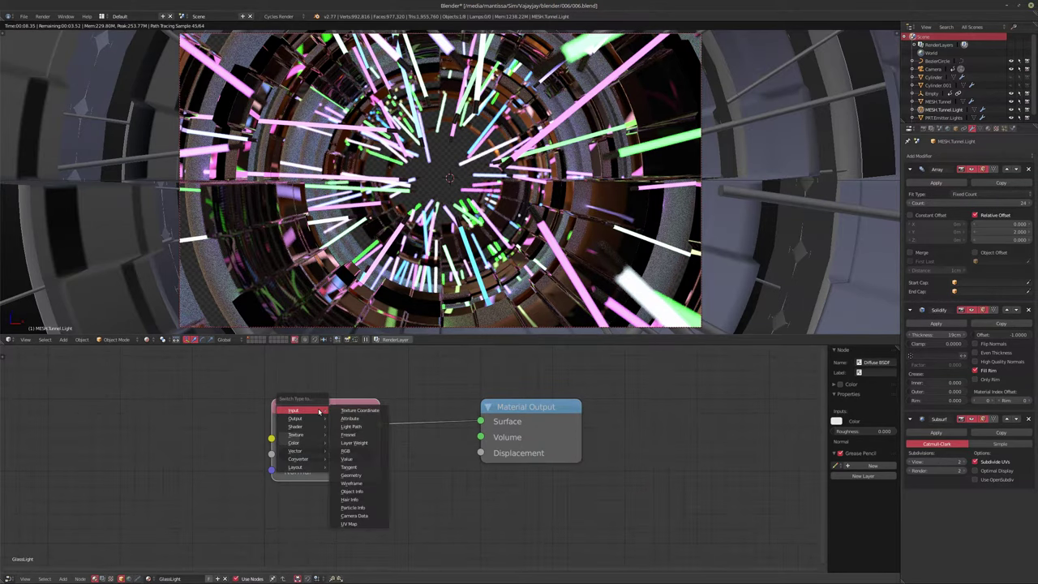
mouse_move(305, 427)
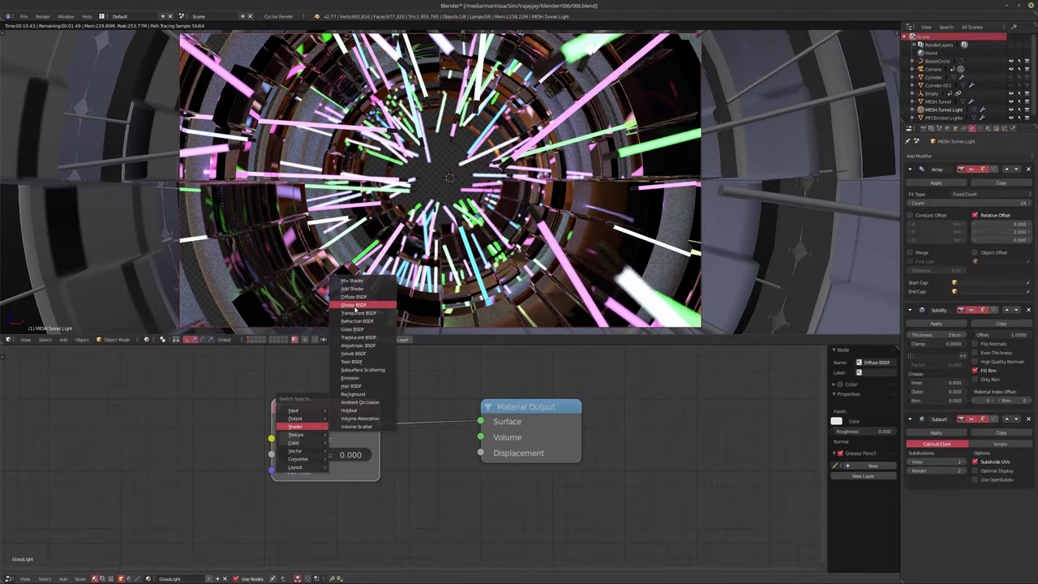
left_click(351, 329)
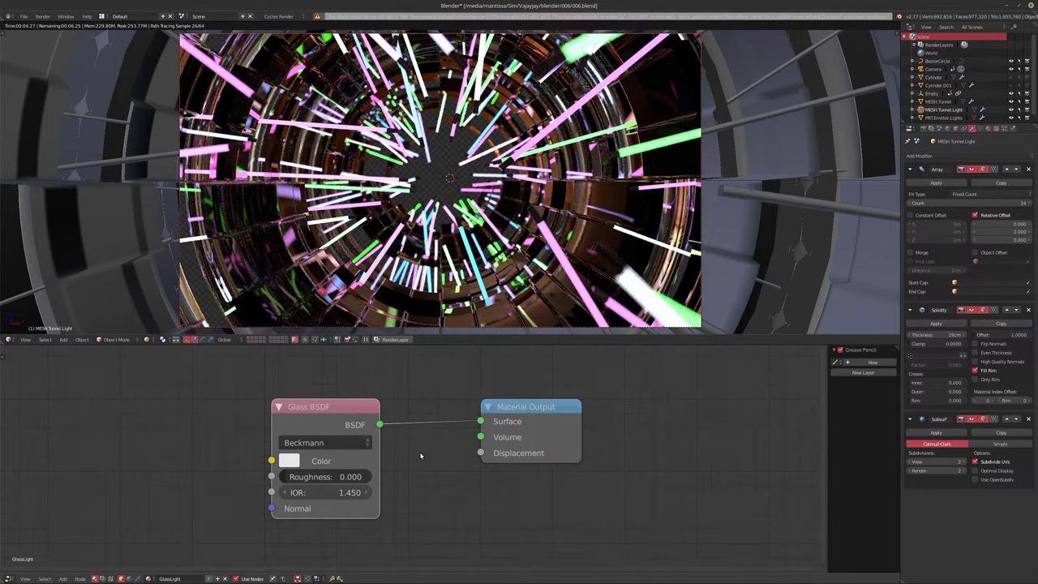
middle_click_drag(420, 455, 470, 451)
scroll(429, 430, "up", 2)
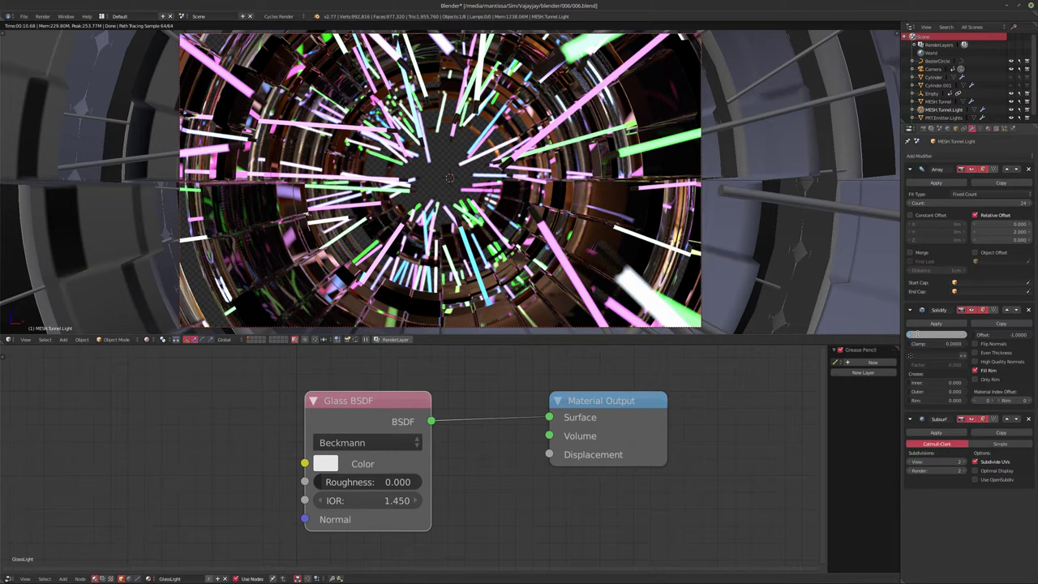
Step: Try a Solidify thickness of -20 cm, and set it to 20 cm
left_click_drag(912, 333, 919, 336)
left_click(918, 336)
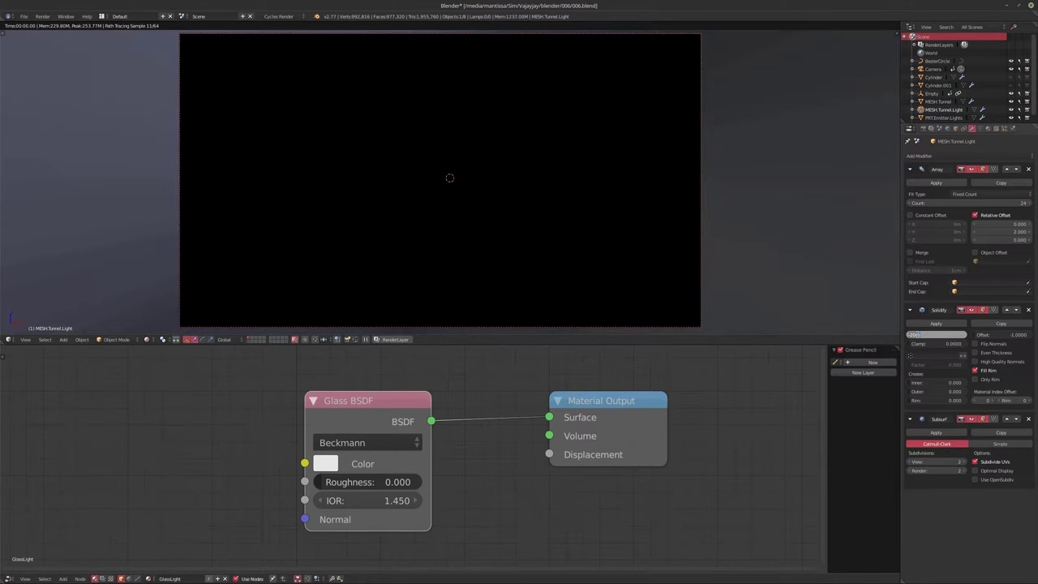
key("Return")
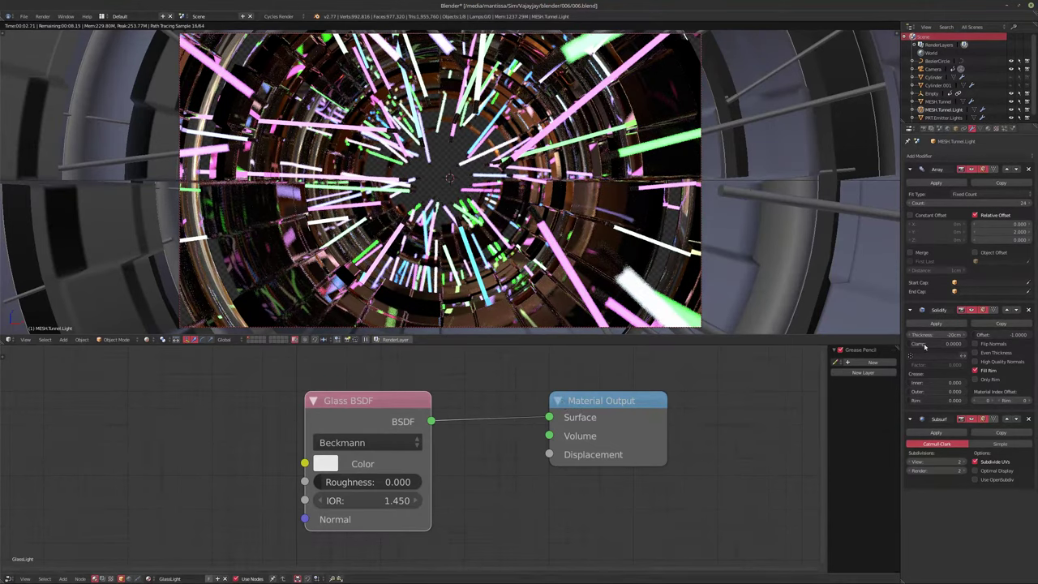
type("20")
key("Return")
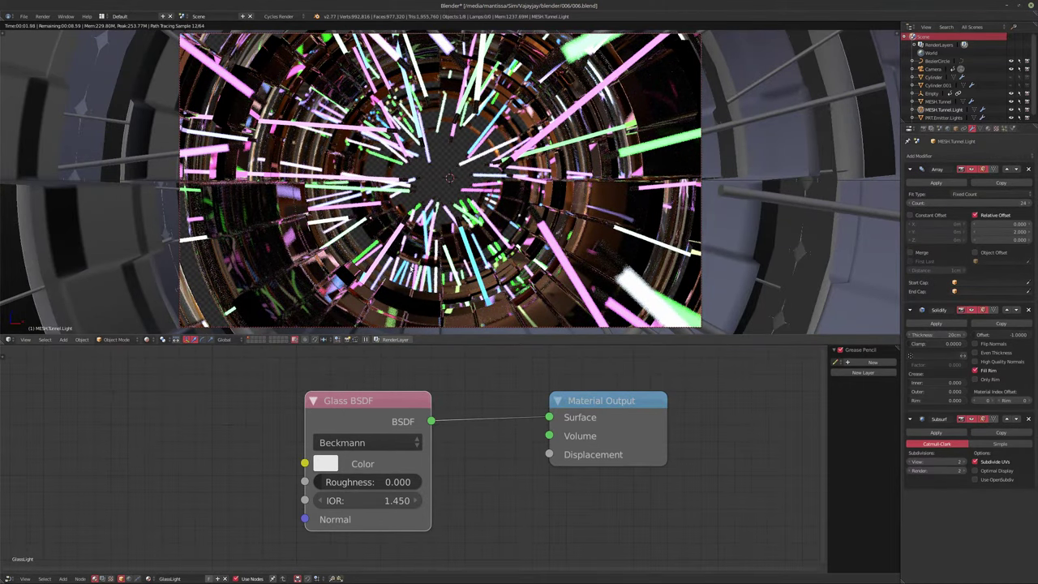
Step: Move the Glass BSDF node aside, add an Emission shader below it and connect it to the Material Output's Volume input
left_click_drag(319, 400, 236, 355)
key("shift+a")
mouse_move(254, 508)
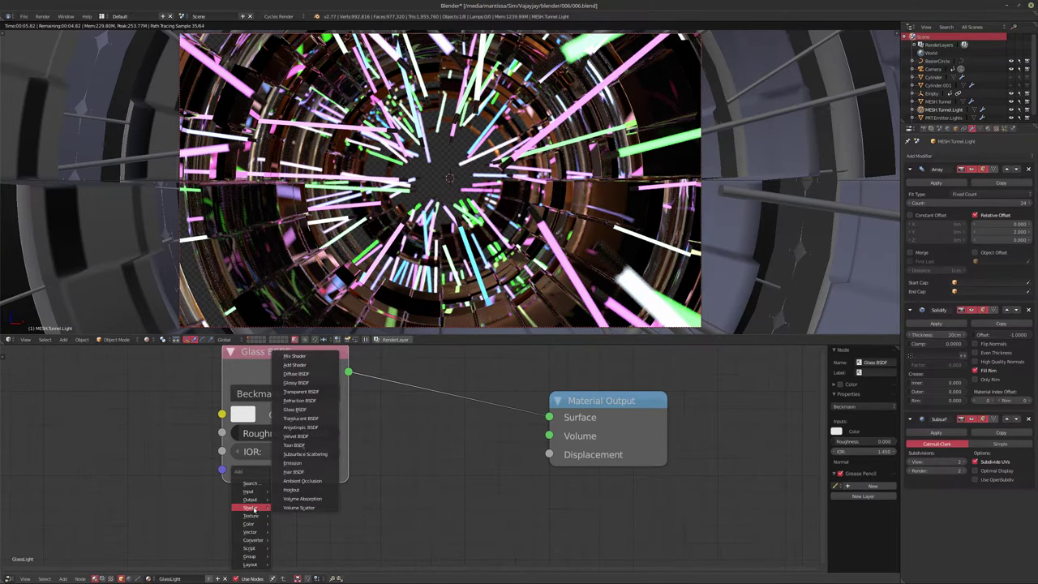
left_click(292, 463)
left_click(362, 524)
left_click_drag(347, 522, 548, 435)
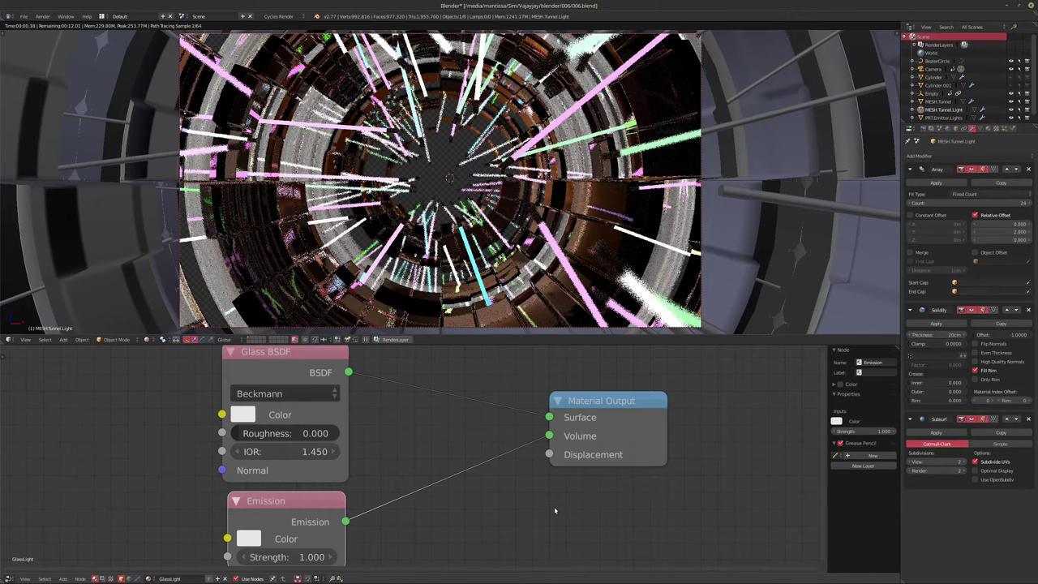
middle_click_drag(439, 516, 448, 483)
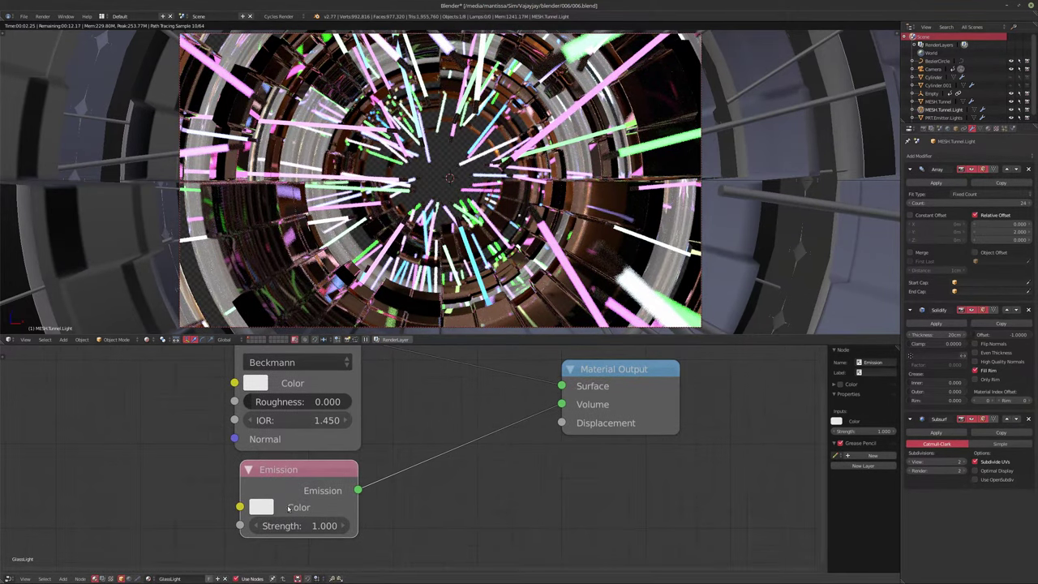
Step: Try a green color on the GlassLight material's Emission shader, and change it to light blue
left_click(272, 508)
left_click_drag(326, 313, 260, 307)
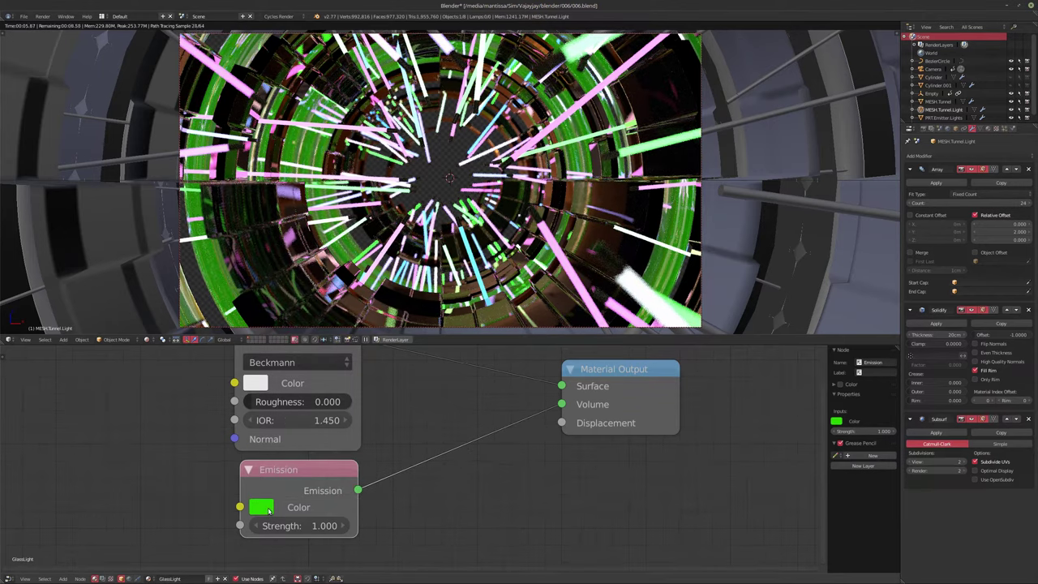
left_click(261, 507)
mouse_move(322, 352)
left_mouse_down()
mouse_move(322, 375)
mouse_move(320, 302)
mouse_move(318, 319)
mouse_move(299, 330)
mouse_move(361, 332)
mouse_move(350, 284)
mouse_move(330, 279)
left_mouse_up()
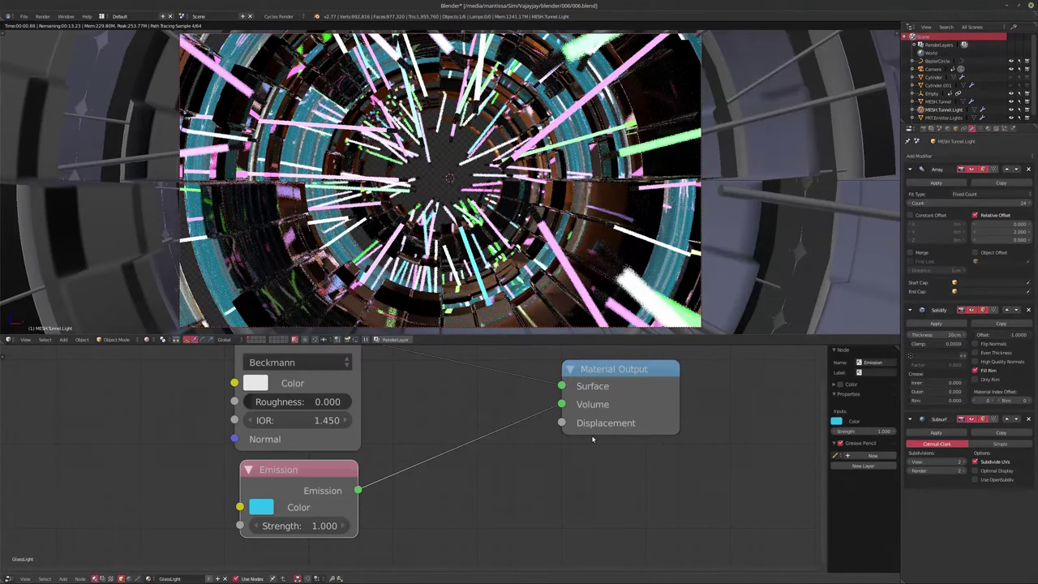
Step: Show the World shader nodes and move the Environment Texture and Background nodes apart to make room between them
left_click(129, 578)
middle_click_drag(374, 450, 372, 467)
scroll(363, 462, "down", 2)
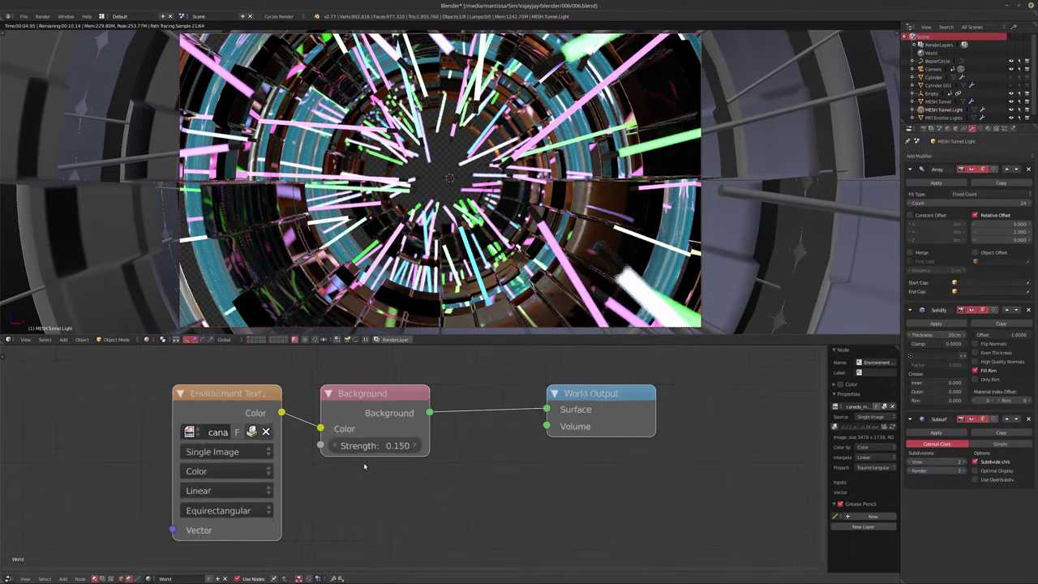
left_click_drag(232, 409, 78, 404)
left_click_drag(366, 410, 430, 404)
middle_click_drag(83, 418, 280, 418)
left_click_drag(268, 409, 186, 404)
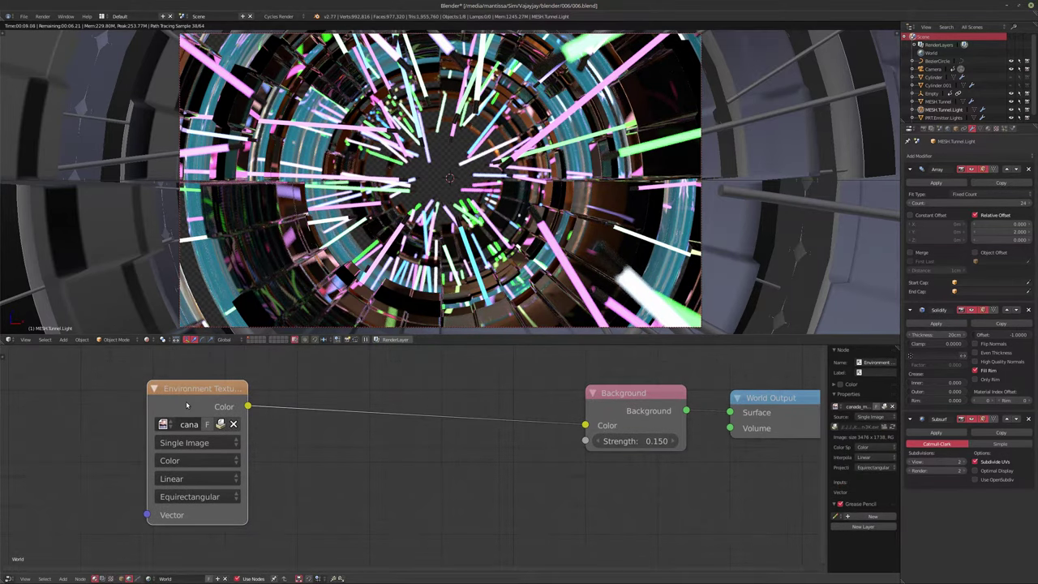
Step: Add connected Texture Coordinate and Mapping nodes in front of the Environment Texture node
key("ctrl+t")
middle_click_drag(215, 409, 329, 419)
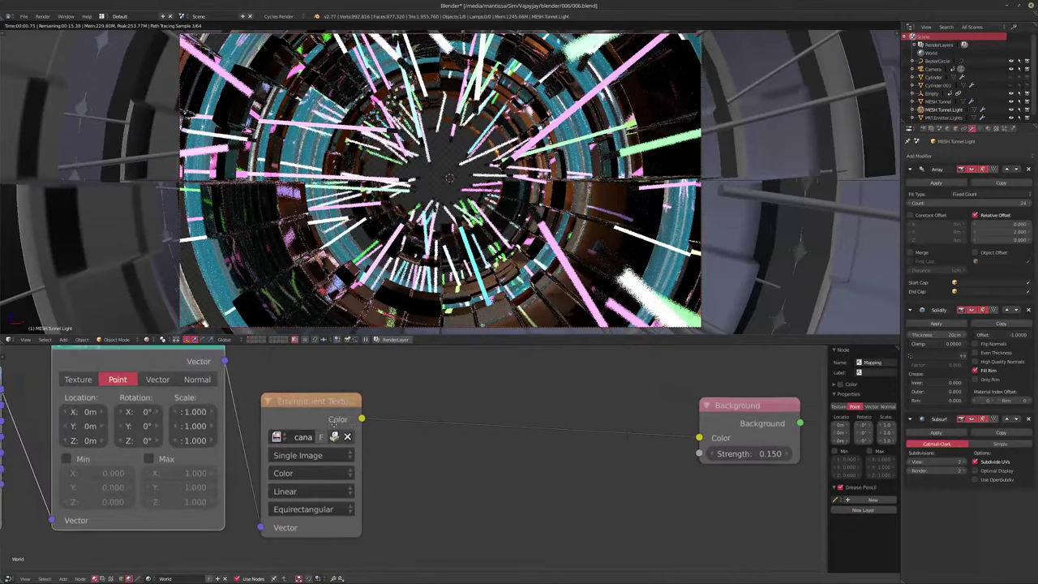
scroll(323, 415, "down", 2)
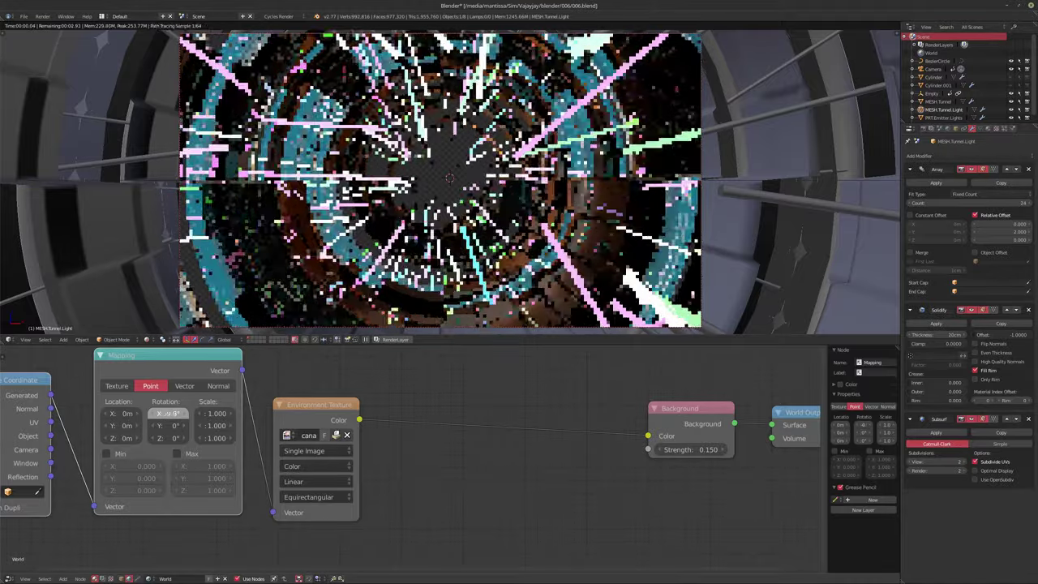
Step: Try different X, Y and Z rotations on the environment's Mapping node, resetting each one to 0°
left_click_drag(168, 413, 144, 414)
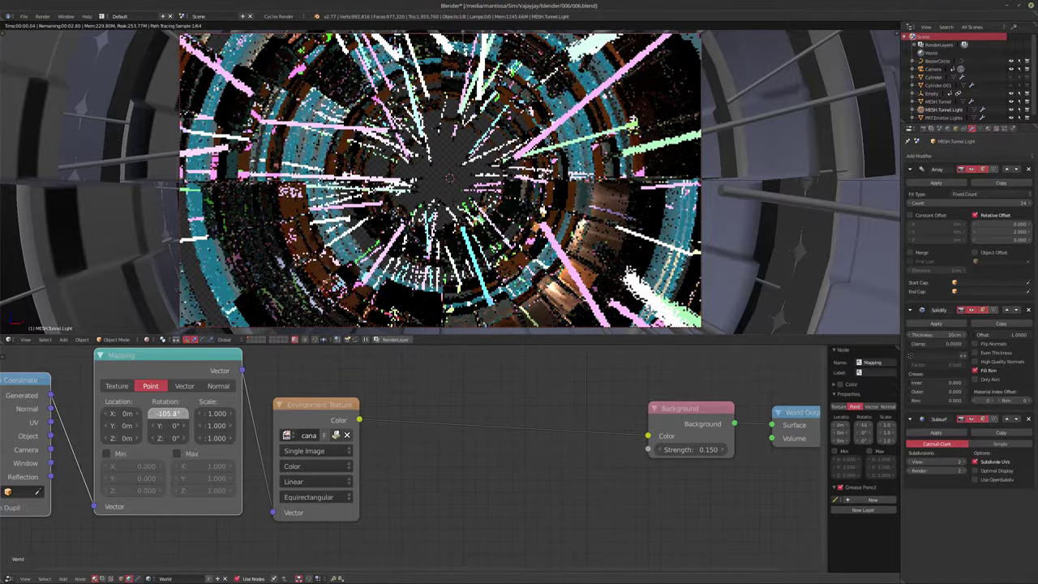
left_click_drag(168, 413, 154, 414)
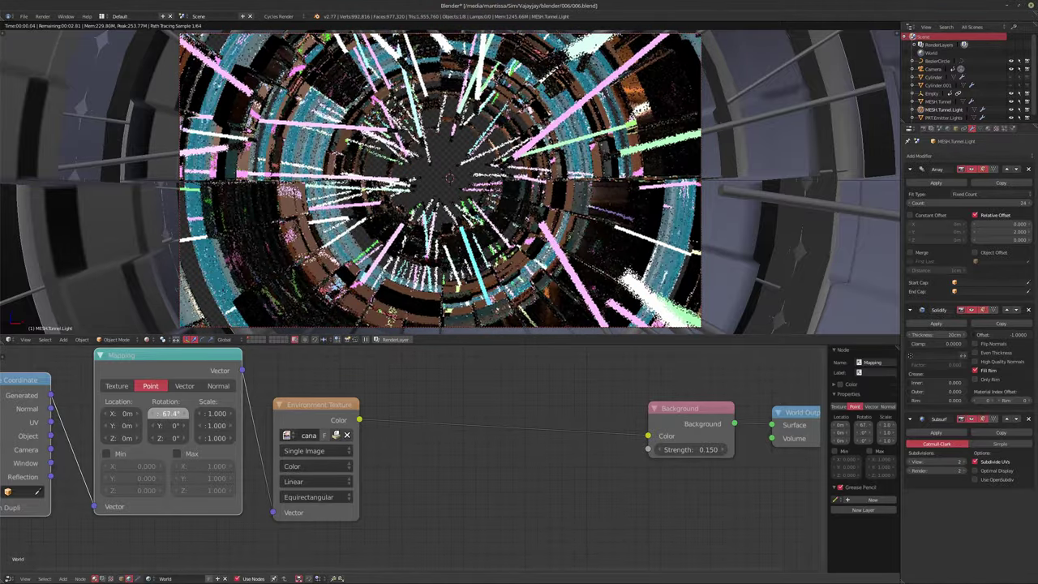
left_click(170, 413)
type("0")
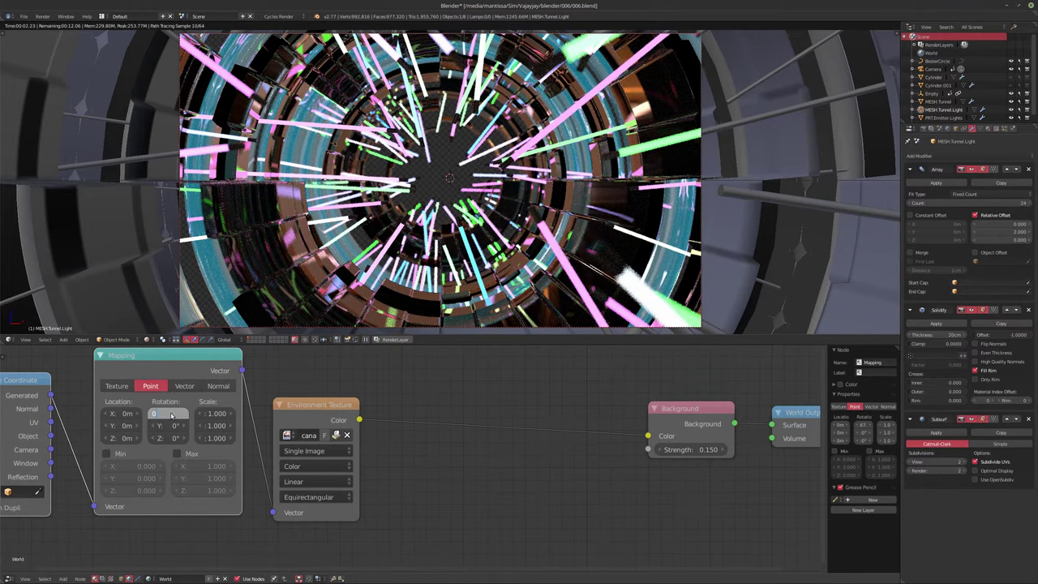
key("Return")
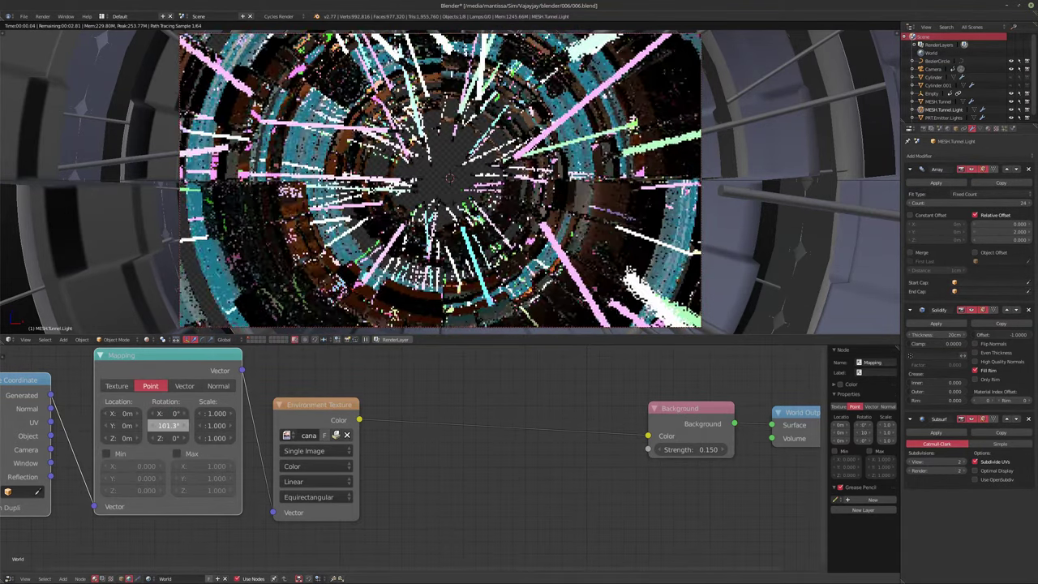
left_click(168, 424)
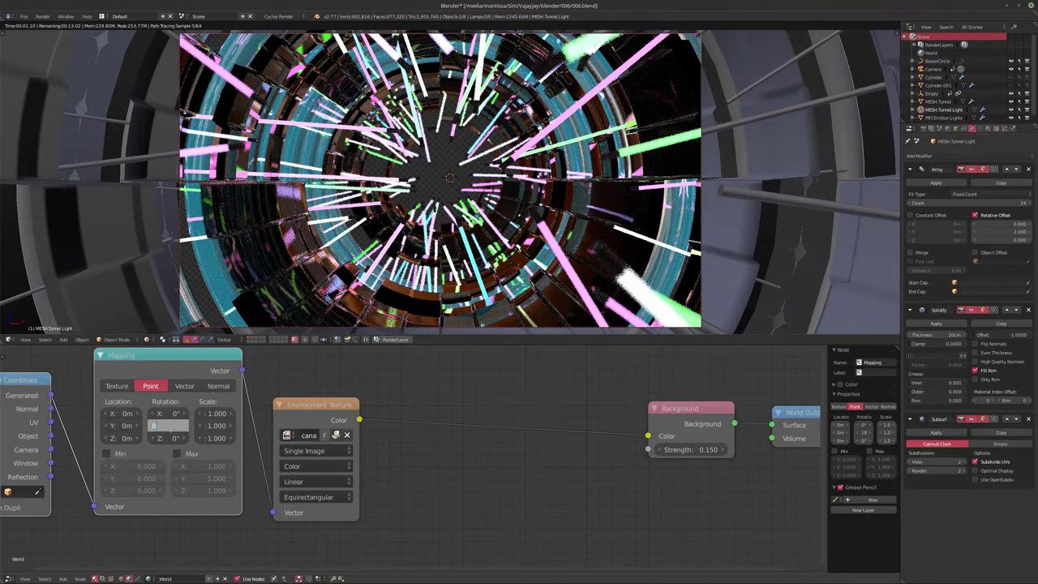
key("Return")
left_click_drag(180, 434, 183, 433)
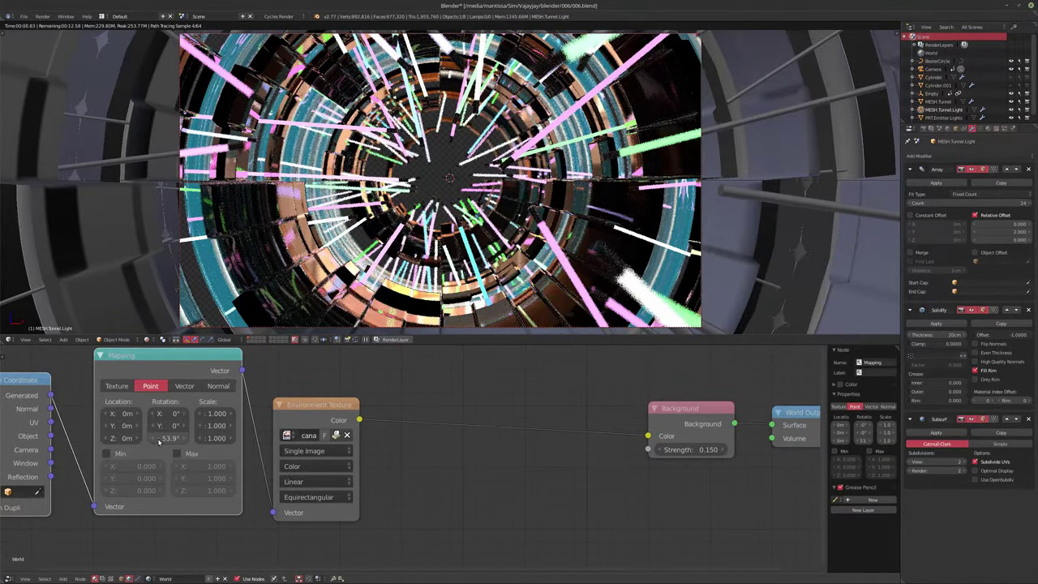
left_click_drag(159, 442, 168, 444)
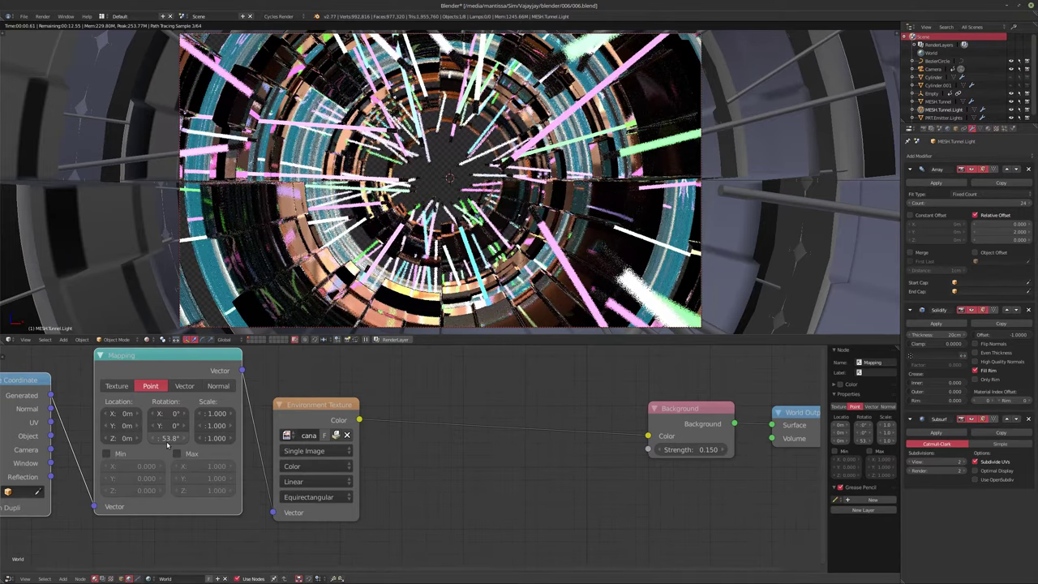
left_click(168, 444)
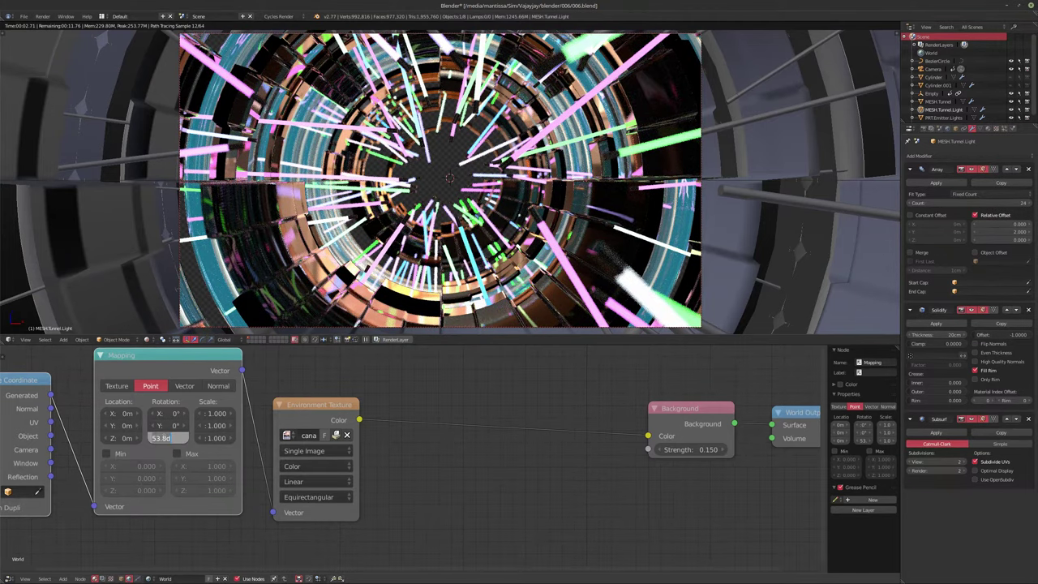
type("0")
key("Return")
Step: Insert a Hue Saturation Value node between Environment Texture and Background, with hue 0.990 and saturation 1.210
key("shift+a")
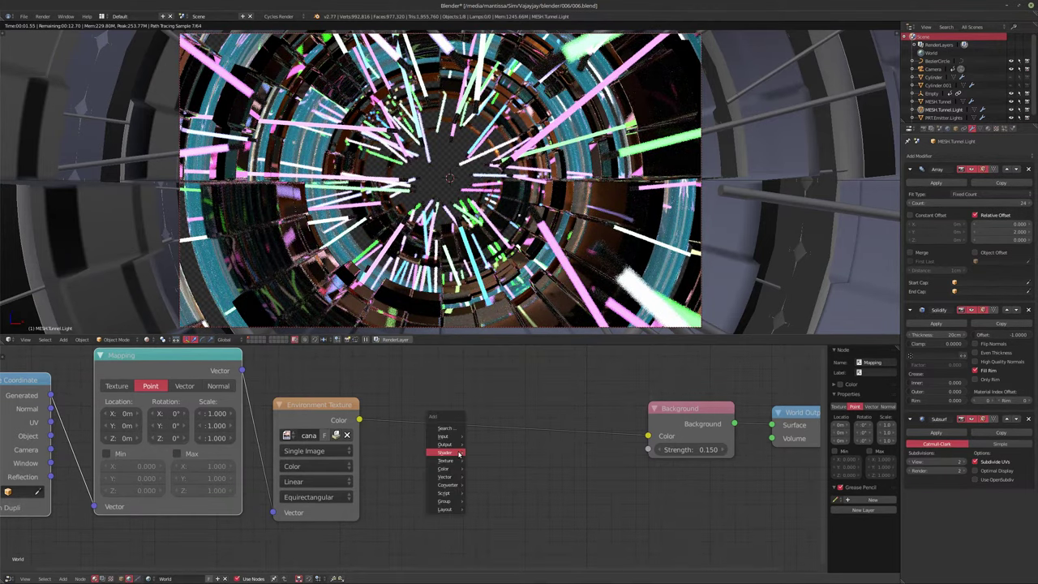
mouse_move(457, 457)
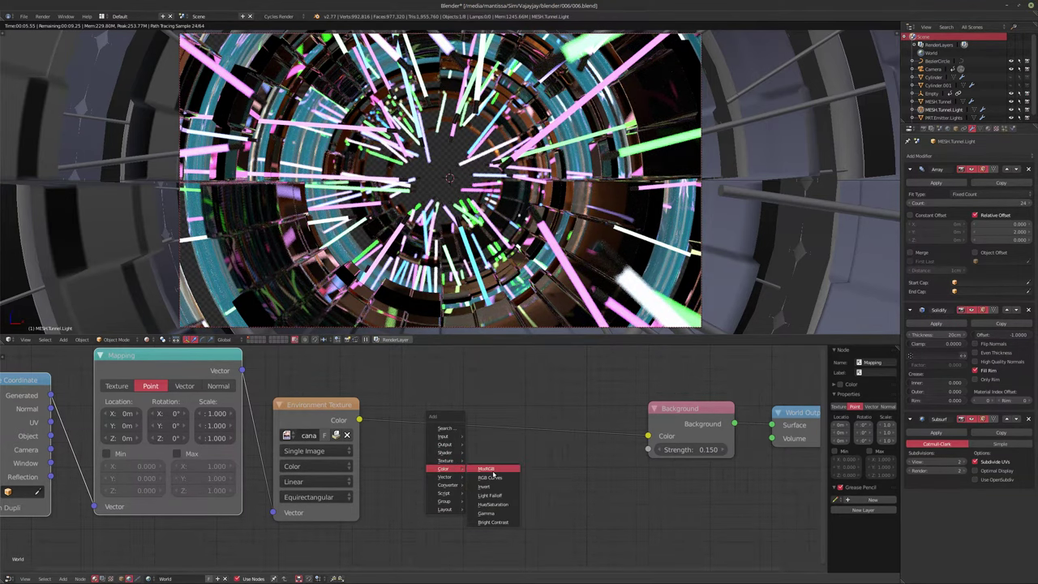
left_click(492, 503)
left_click(395, 375)
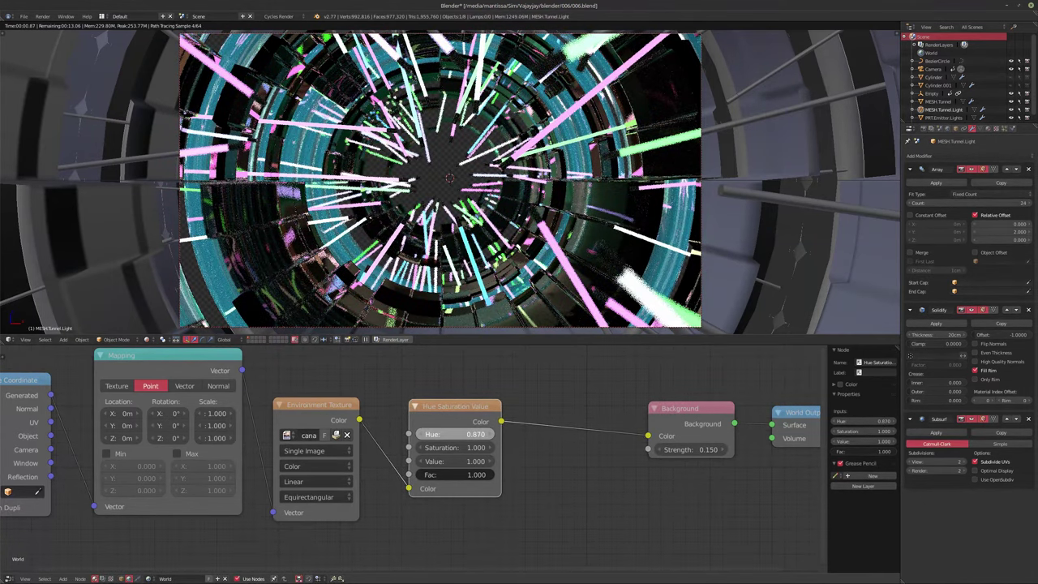
left_click_drag(454, 433, 449, 433)
middle_click_drag(554, 462, 511, 467)
mouse_move(409, 452)
left_mouse_down()
mouse_move(438, 453)
mouse_move(365, 453)
mouse_move(422, 452)
mouse_move(414, 457)
left_mouse_up()
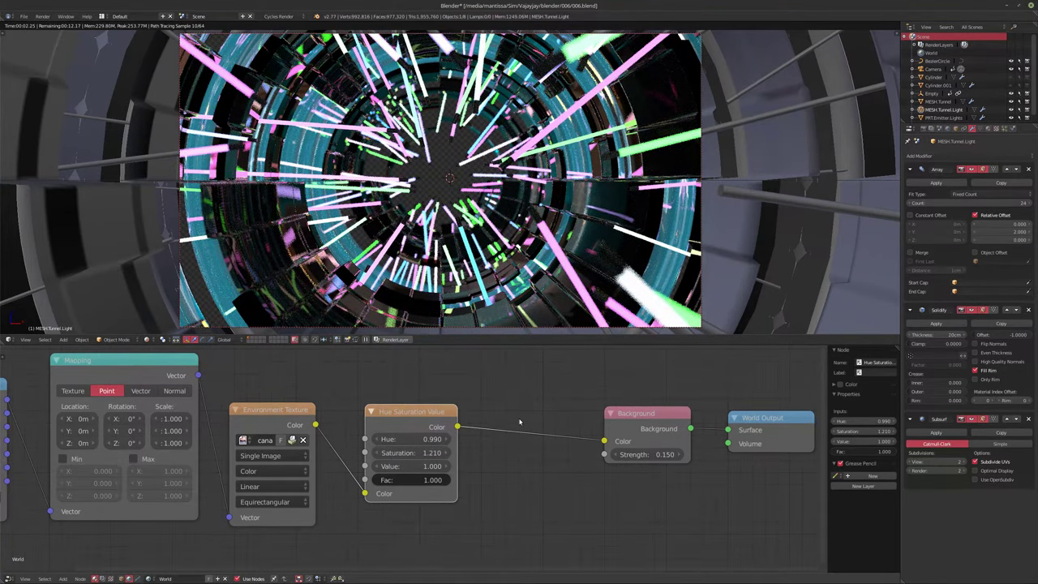
scroll(487, 429, "down", 4)
middle_click_drag(490, 428, 428, 441)
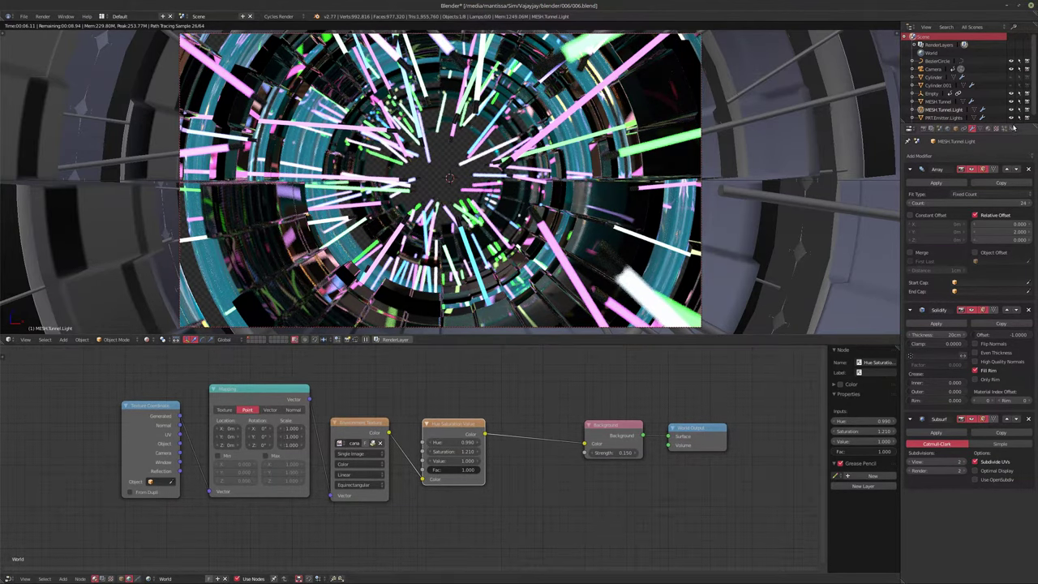
Step: Try a depth-of-field aperture size of 2 cm on the Camera, return it to 1 cm, and set the aperture blades to 7
left_click(933, 70)
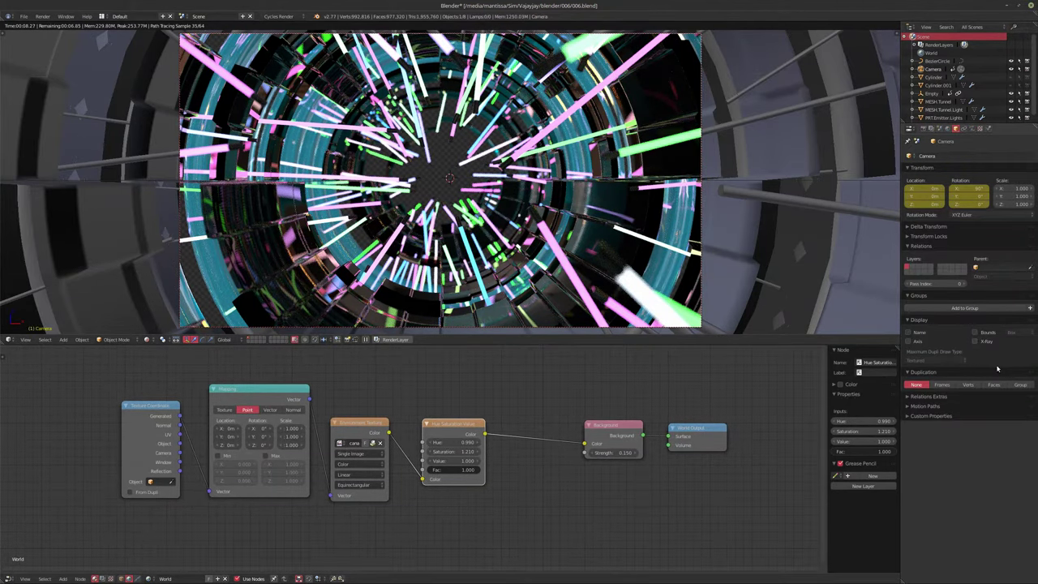
left_click(972, 129)
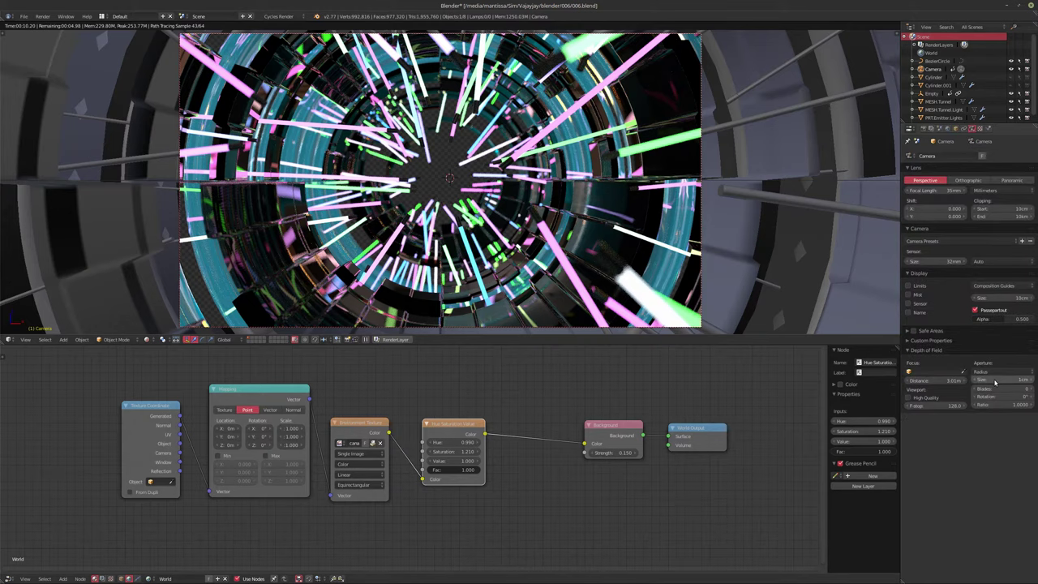
key("Return")
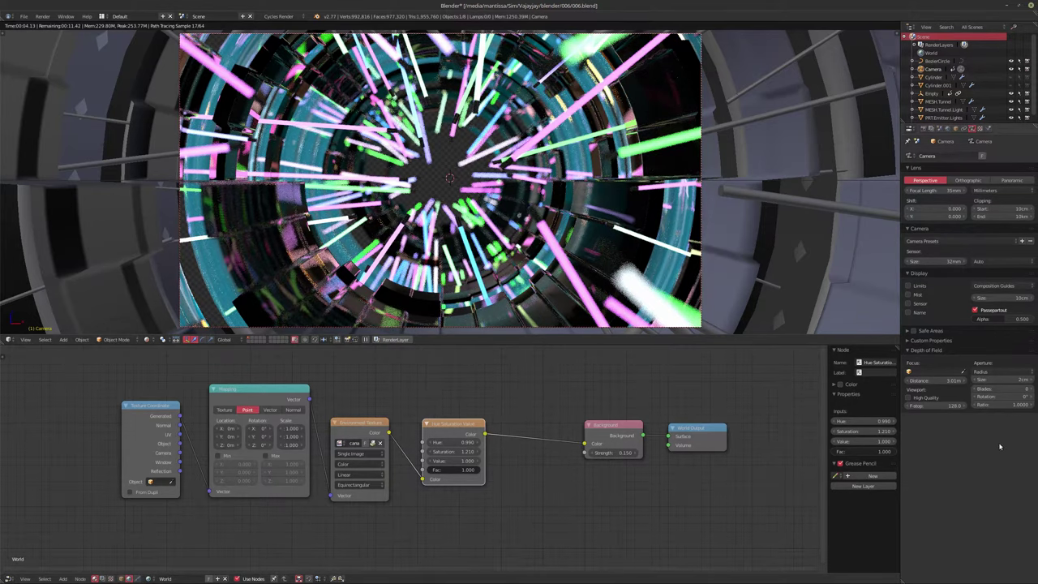
left_click(1001, 377)
key("BackSpace")
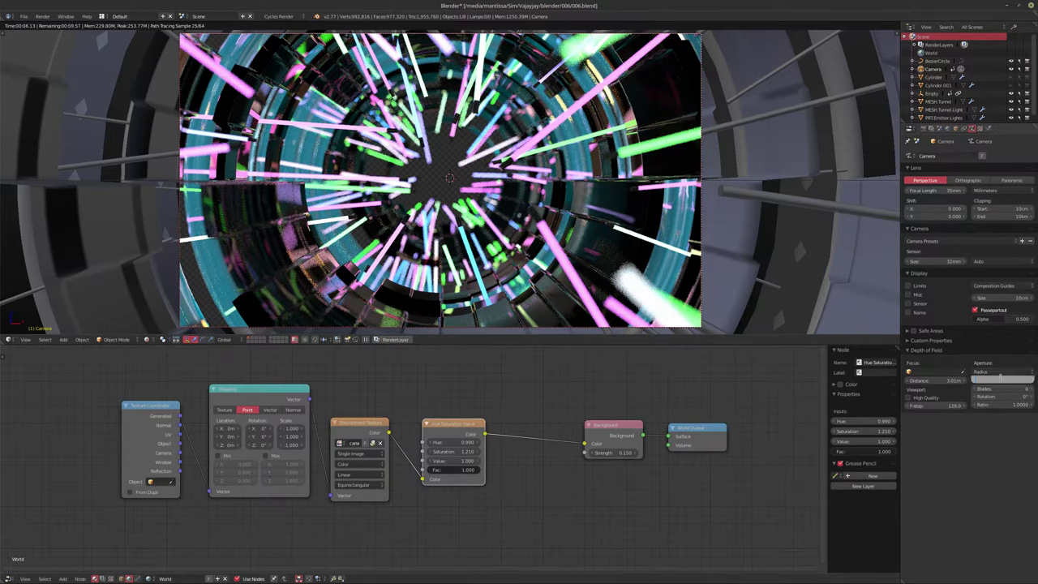
type("1")
key("Return")
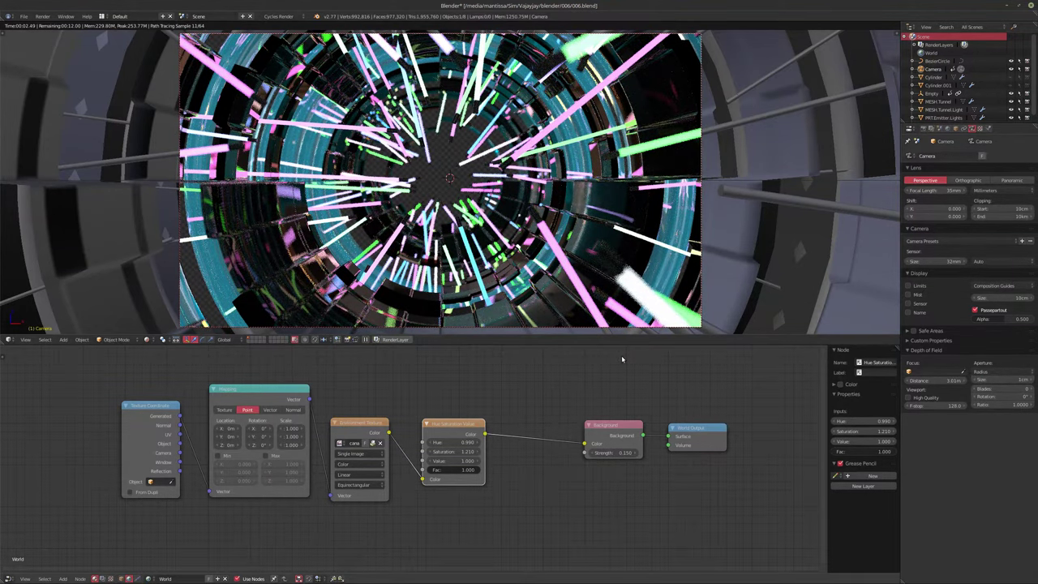
type("7")
key("Return")
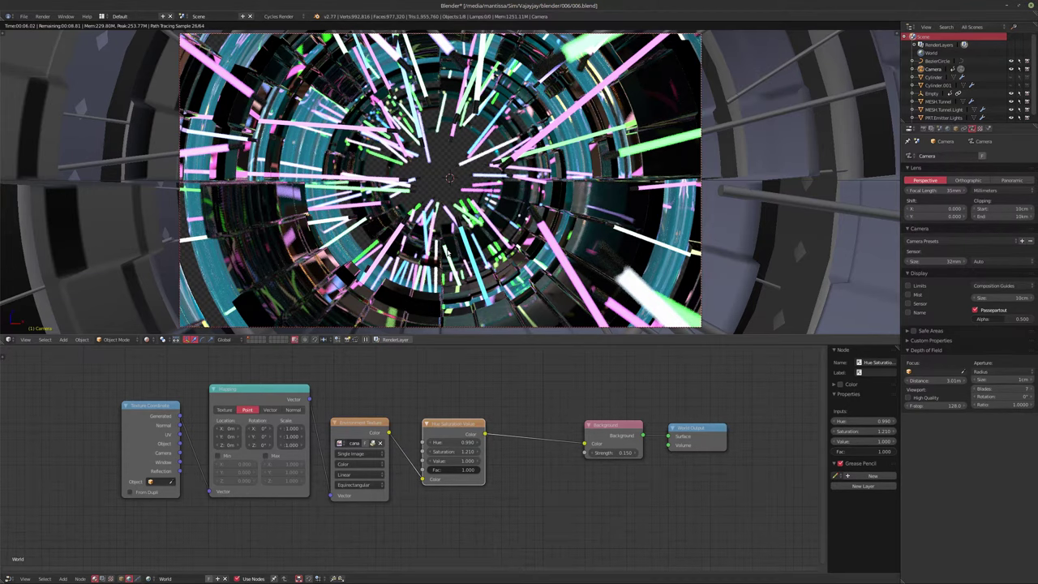
Step: Leave the rendered preview and move the PRT.Emitter.Lights object to the second layer
key("shift+z")
mouse_move(524, 242)
middle_mouse_down()
mouse_move(457, 259)
mouse_move(459, 219)
middle_mouse_up()
scroll(459, 219, "down", 6)
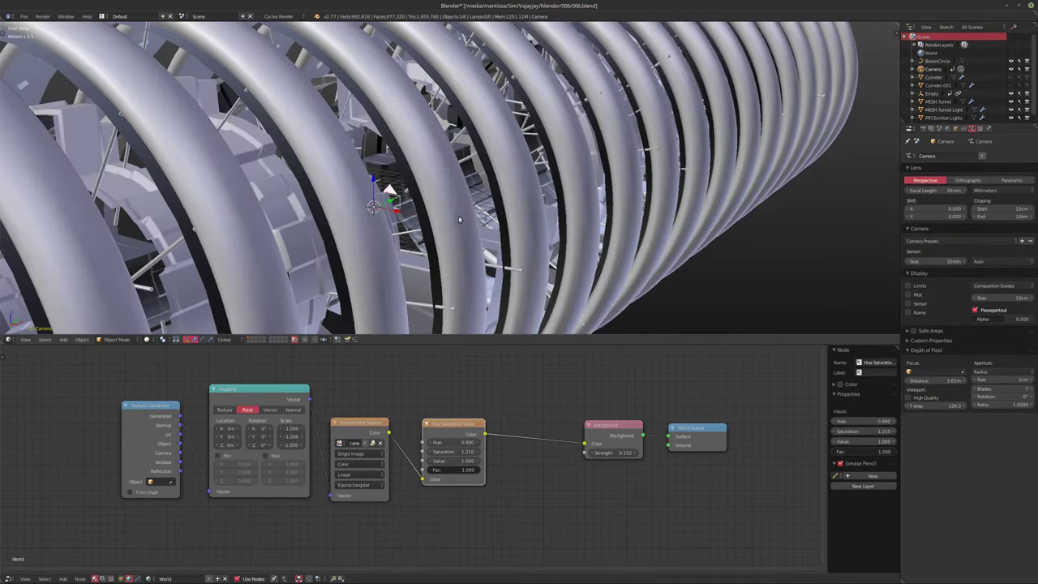
scroll(456, 221, "down", 6)
scroll(375, 237, "up", 5)
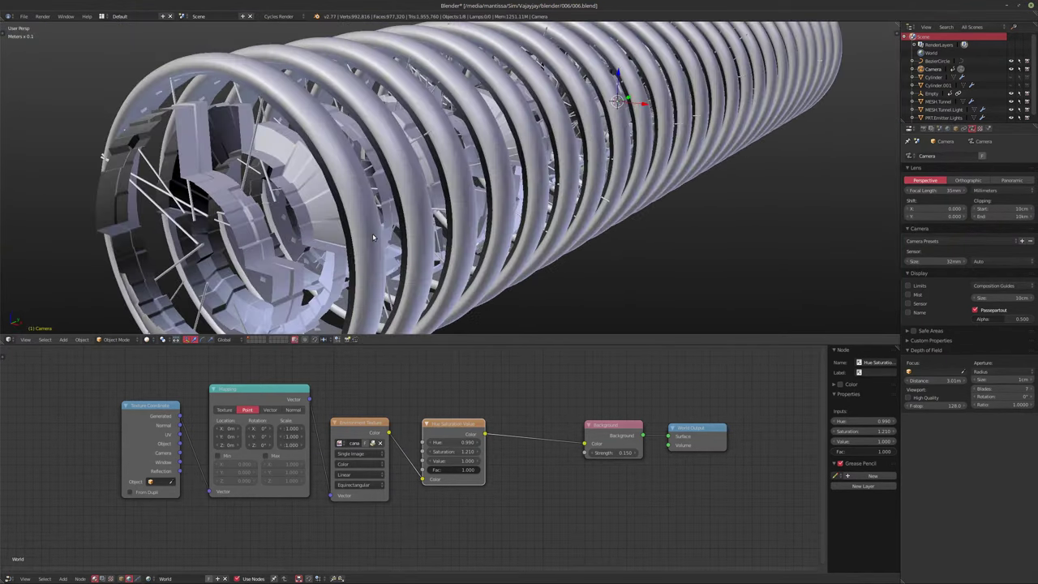
right_click(347, 227)
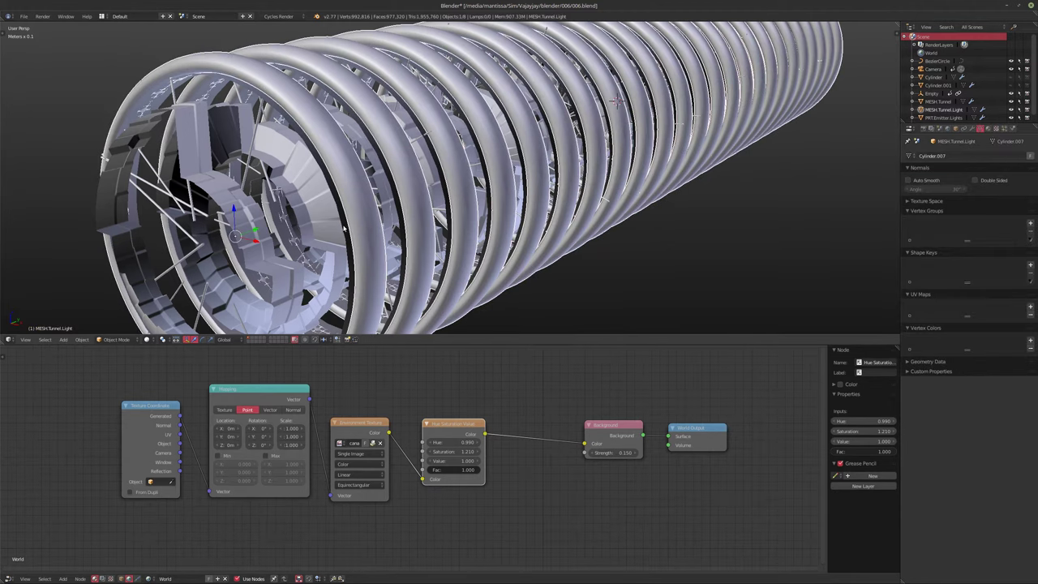
right_click(344, 230)
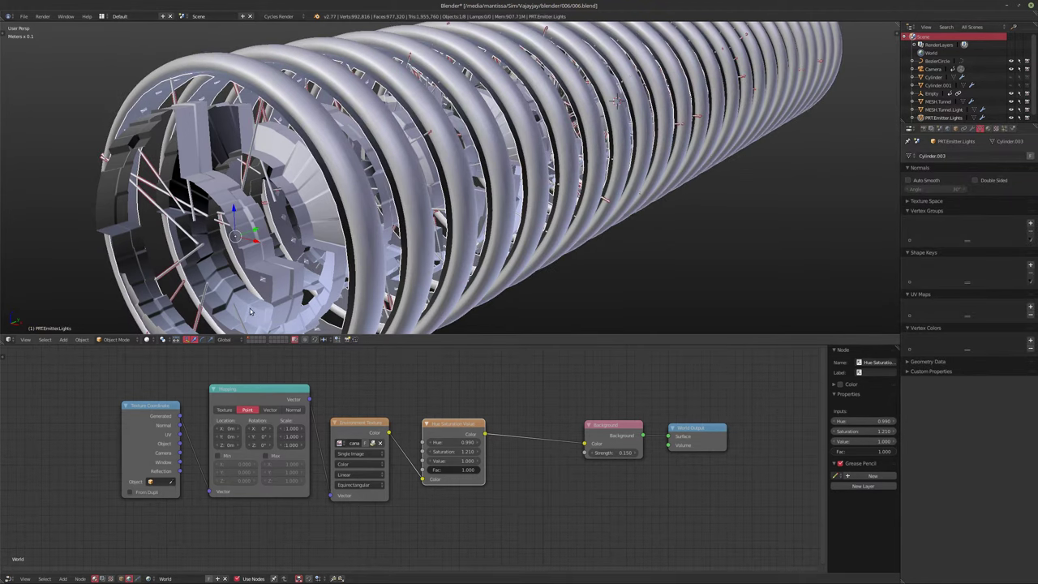
key("m")
left_click(320, 323)
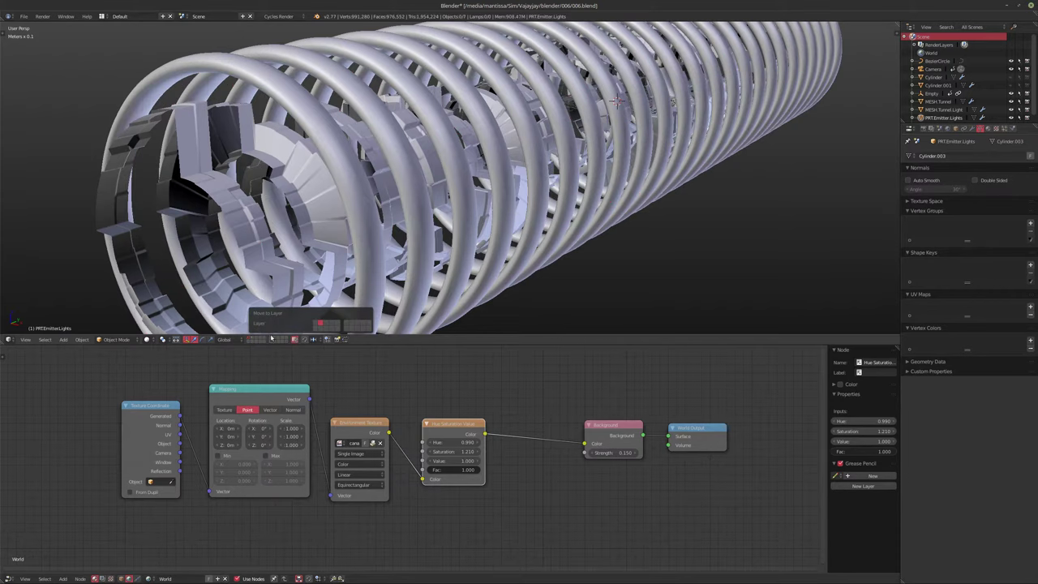
Step: Show the second layer alone to inspect the light emitter, and display the first layer with it in the camera view
left_click(252, 339)
middle_click_drag(369, 258, 410, 166, "shift")
scroll(410, 166, "down", 1)
middle_click_drag(442, 108, 511, 185, "shift")
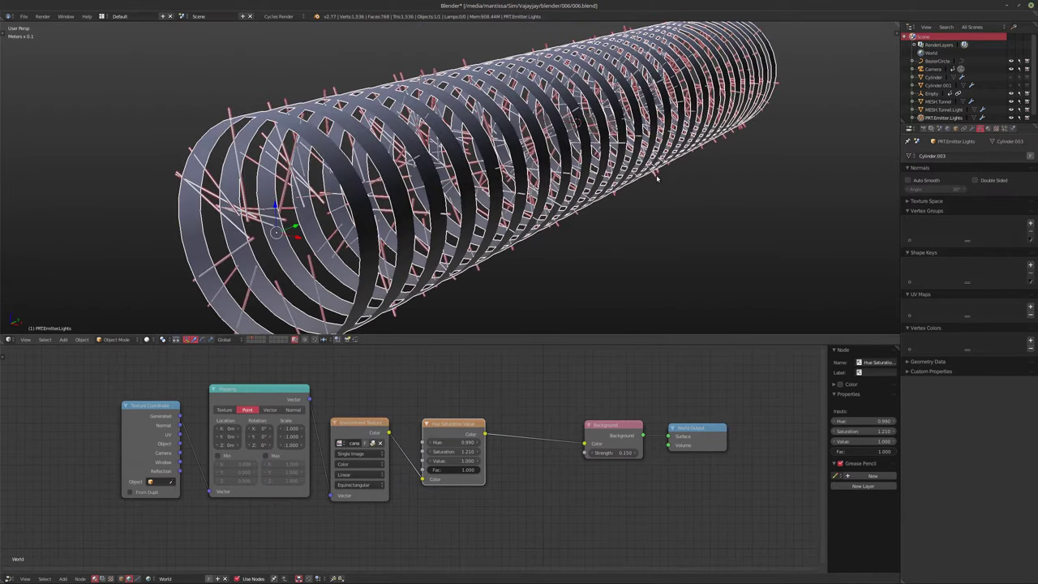
key("KP_0")
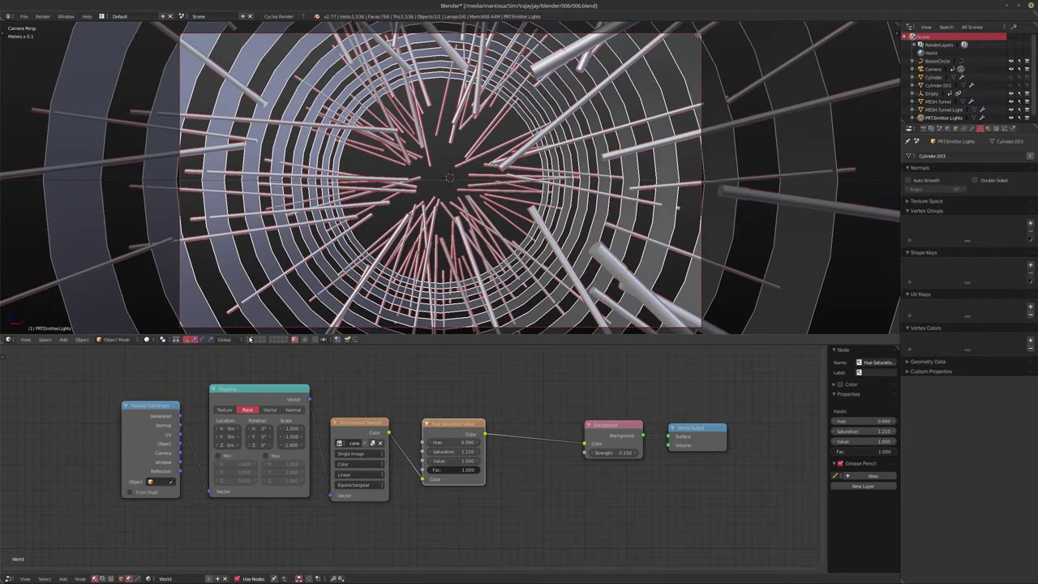
left_click(249, 340, "shift")
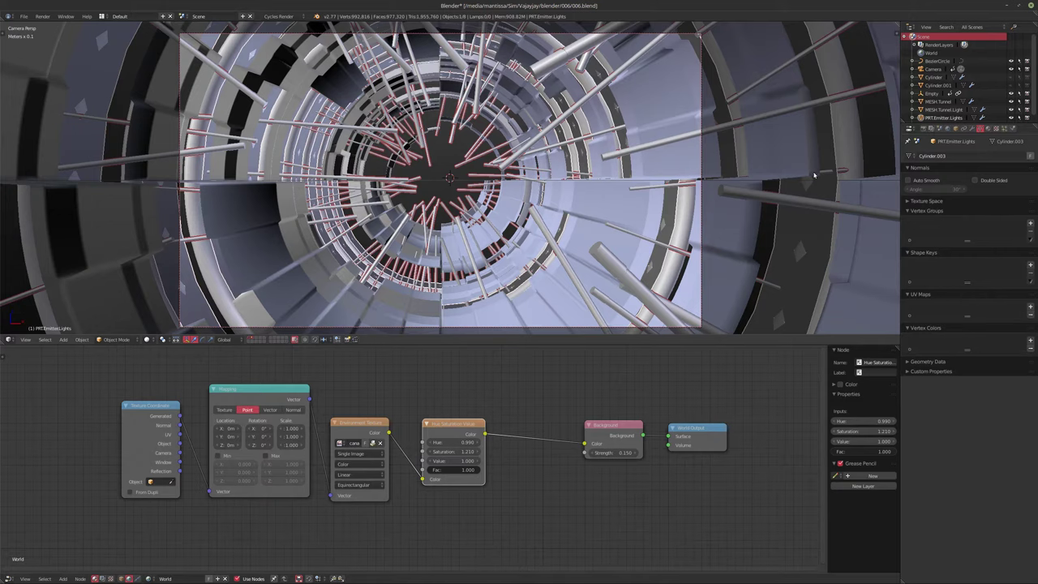
Step: Return to the rendered preview and set the PRT.Emitter.Lights particle system's emission number to 150
key("shift+z")
left_click(1005, 128)
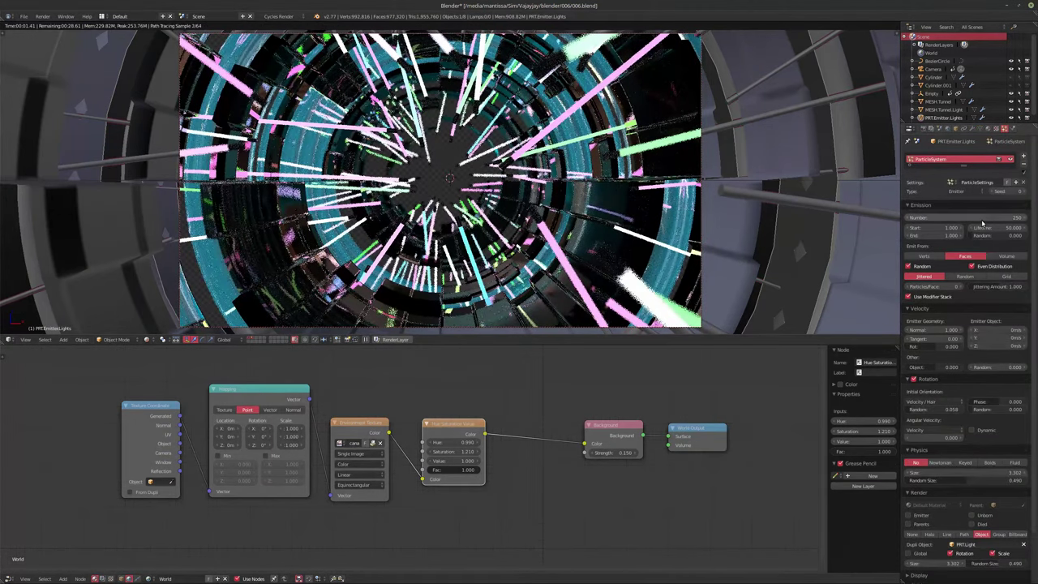
left_click(981, 218)
type("150")
key("Return")
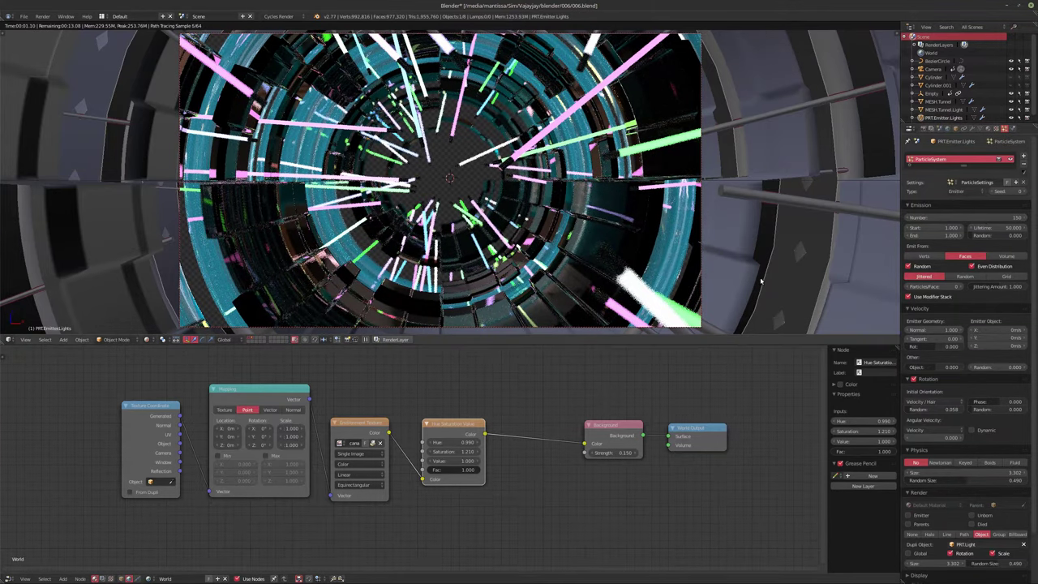
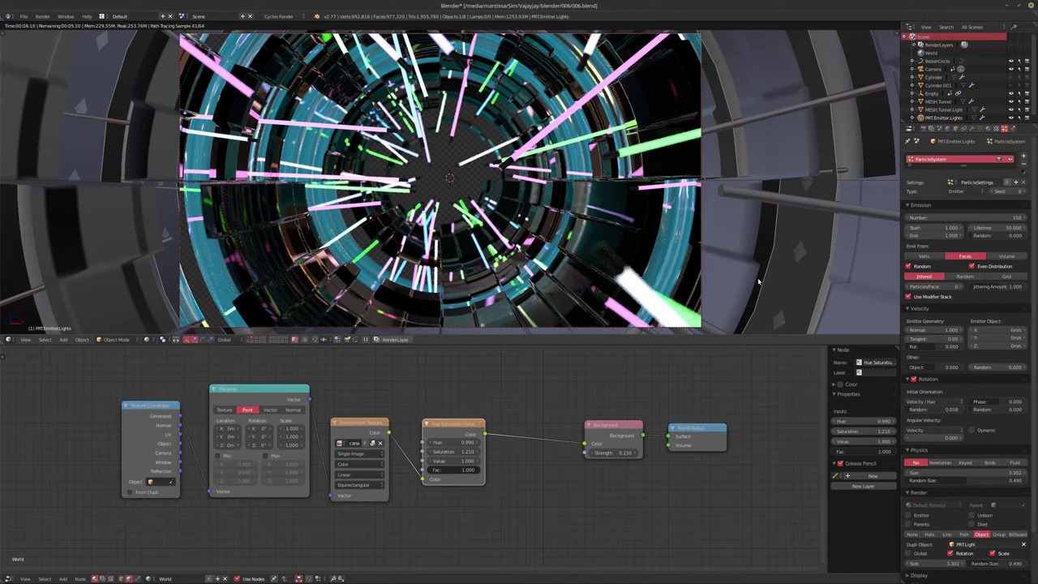
Step: Add a second Array modifier to PRT.Emitter.Lights with a relative offset of 0 in X and 1 in Y
left_click(974, 129)
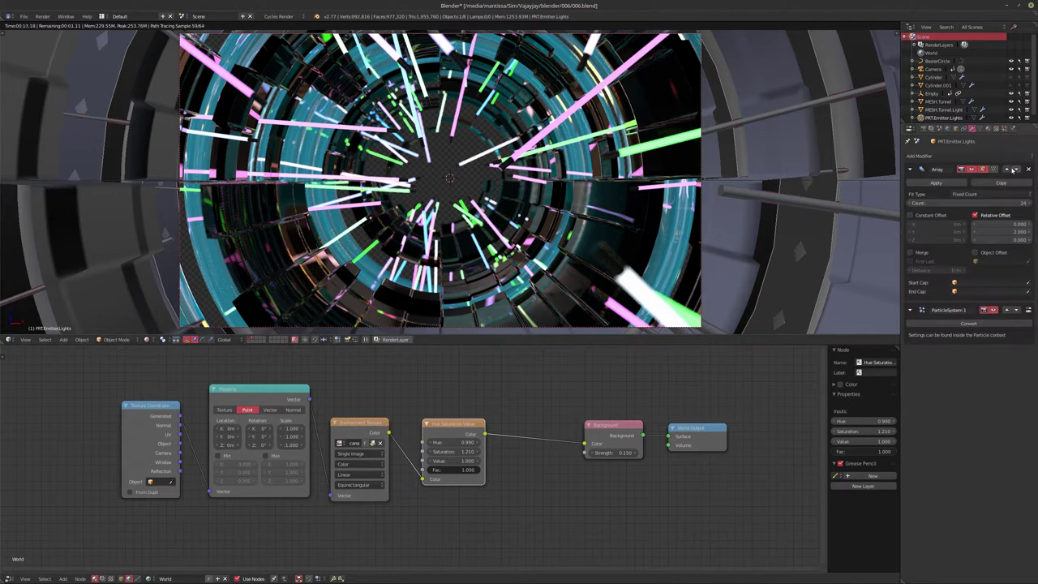
left_click(948, 155)
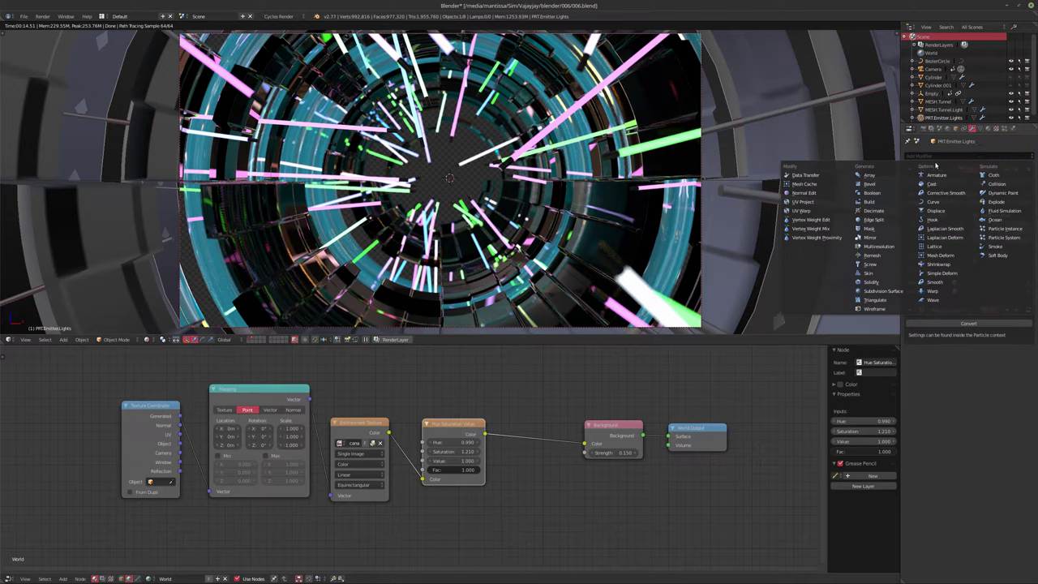
left_click(875, 175)
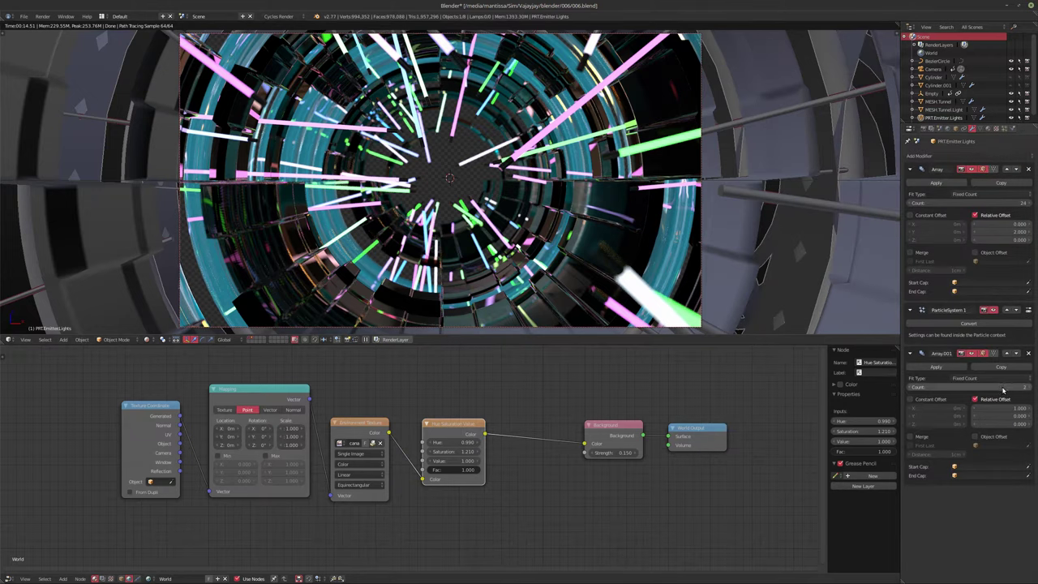
left_click(980, 409)
type("0")
key("Tab")
type("1")
key("Return")
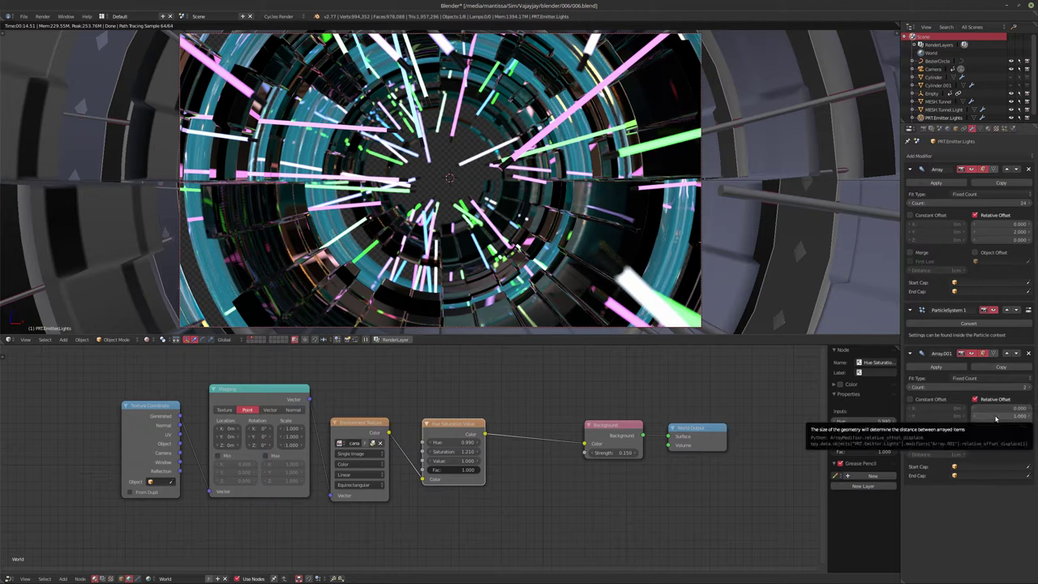
Step: Leave the rendered preview, readjust the second array's relative Y offset to 1, and move the modifier above the particle system
mouse_move(995, 417)
left_mouse_down()
mouse_move(1007, 417)
mouse_move(997, 416)
left_mouse_up()
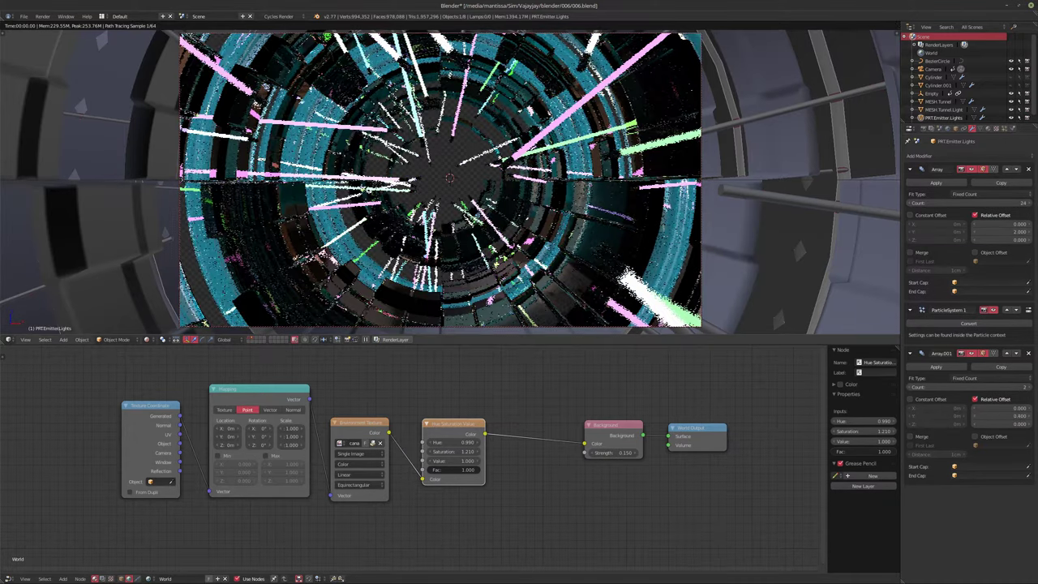
key("shift+z")
key("KP_0")
scroll(462, 250, "down", 15)
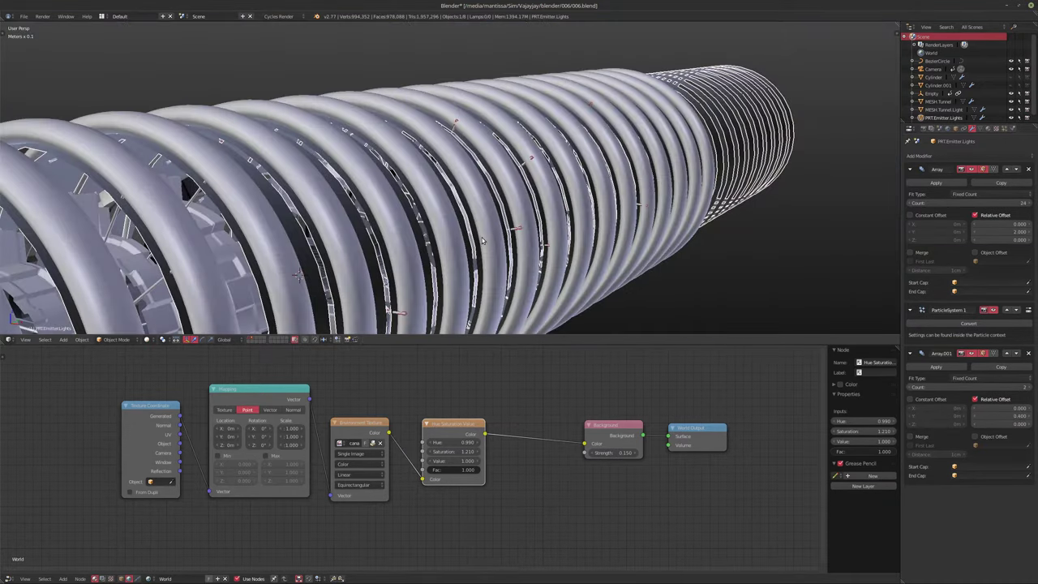
middle_click_drag(448, 265, 412, 261)
mouse_move(990, 416)
left_mouse_down()
mouse_move(1009, 417)
mouse_move(996, 419)
left_mouse_up()
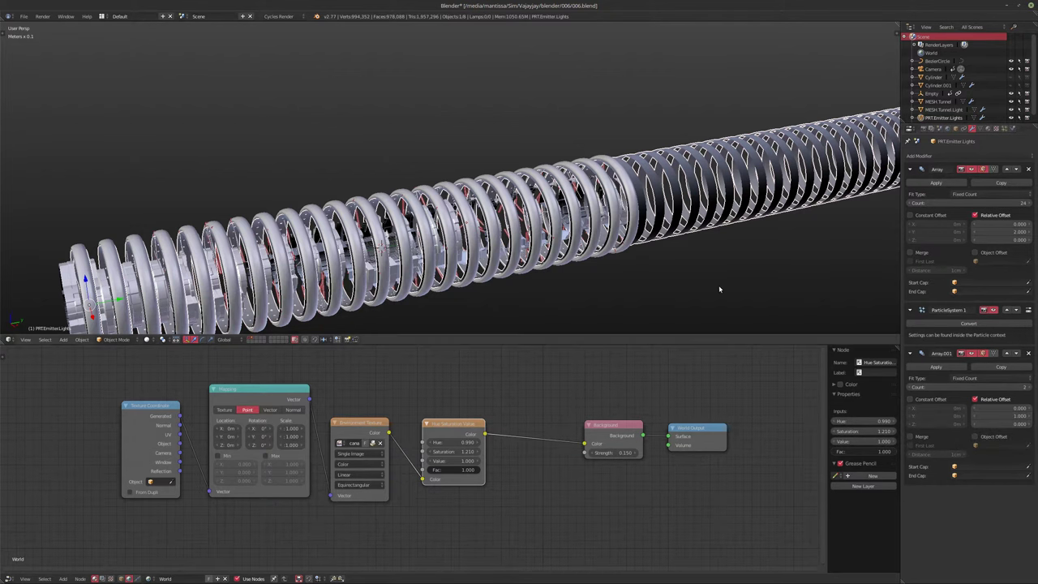
left_click(1007, 353)
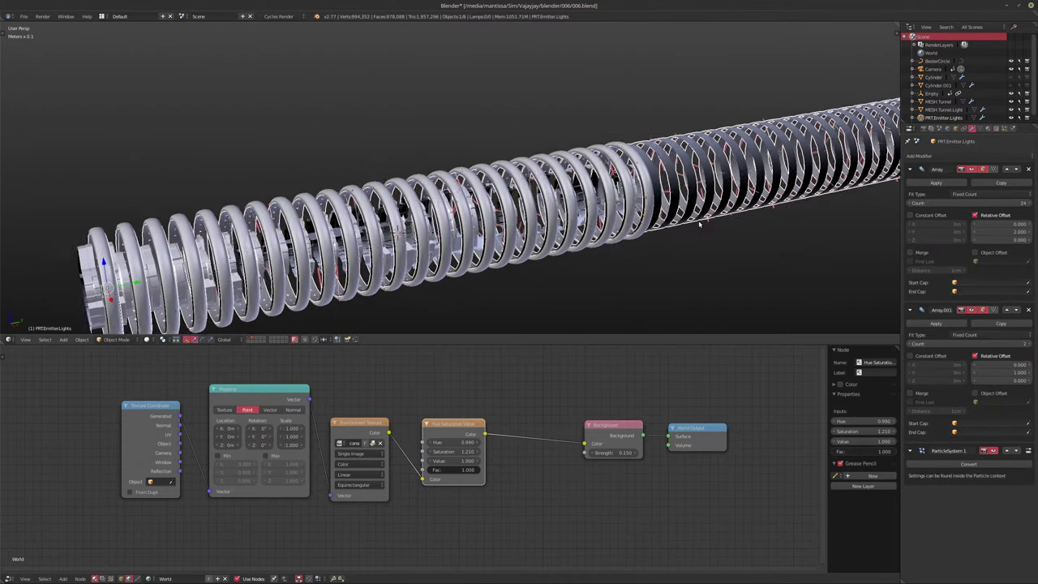
Step: Play the animation briefly from the camera view, return to the first frame, and remove the second Array modifier
key("KP_0")
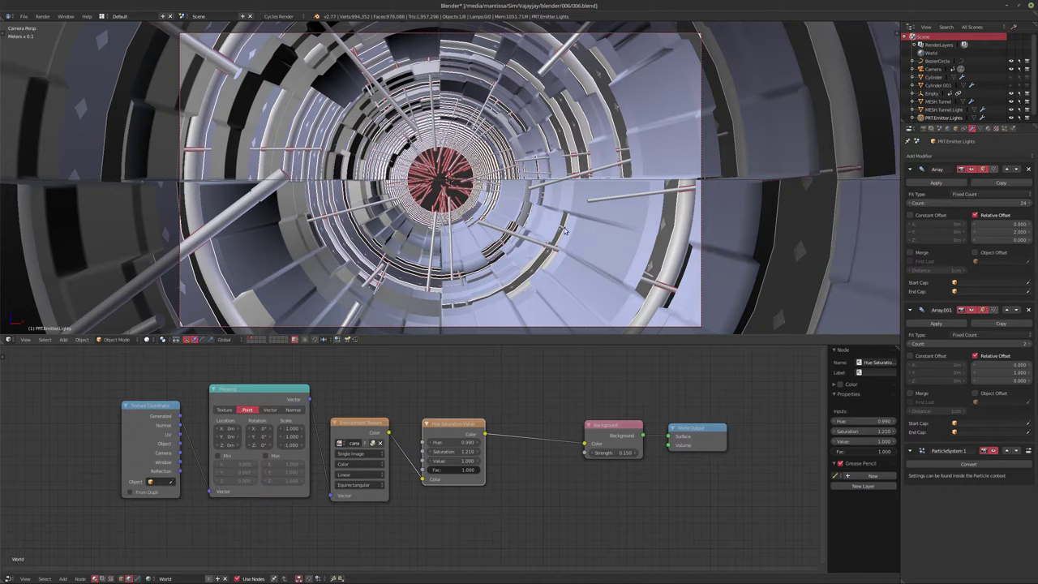
key("alt+a")
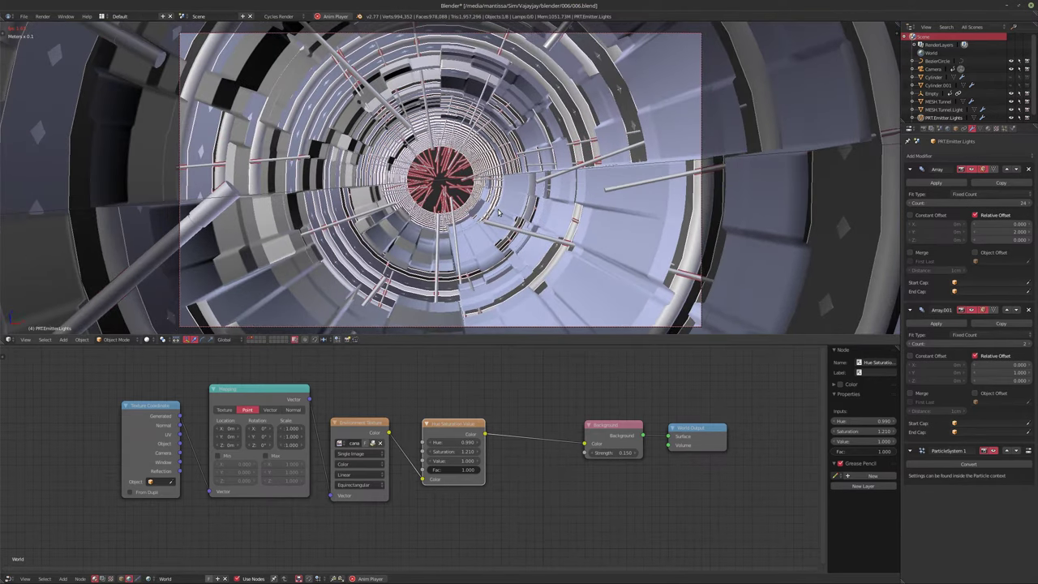
key("alt+a")
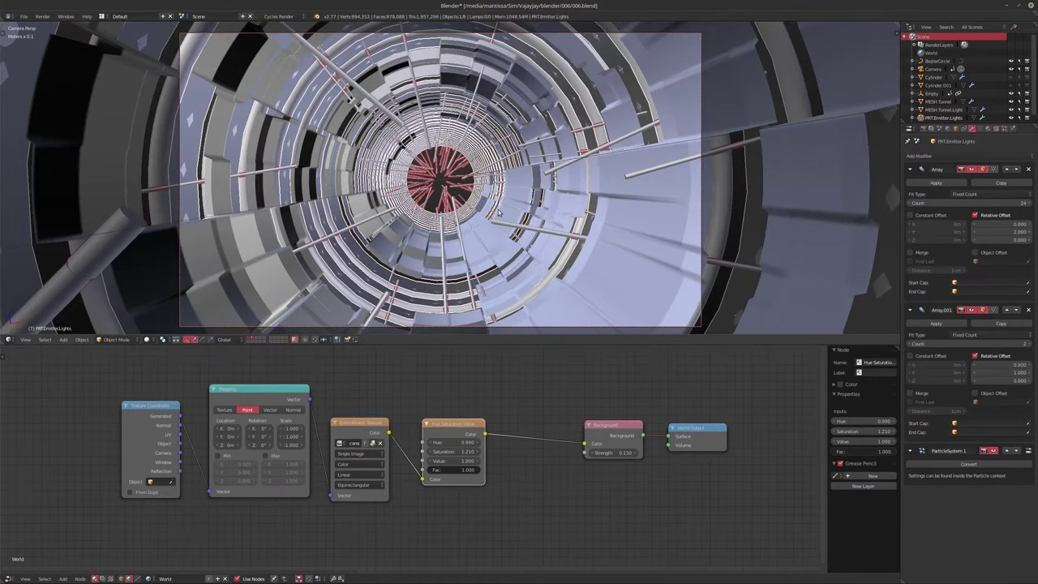
key("shift+Left")
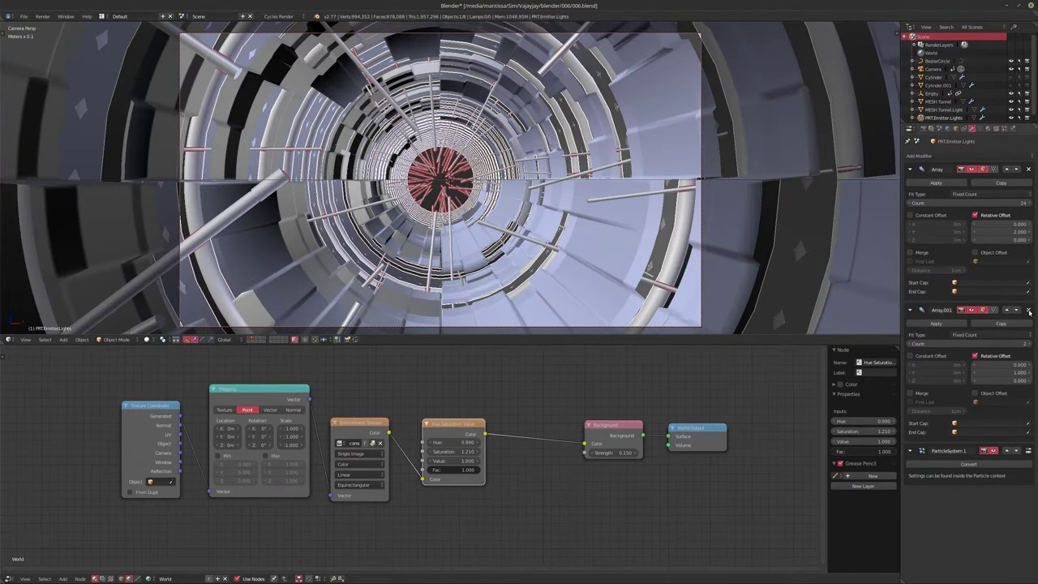
left_click(1028, 311)
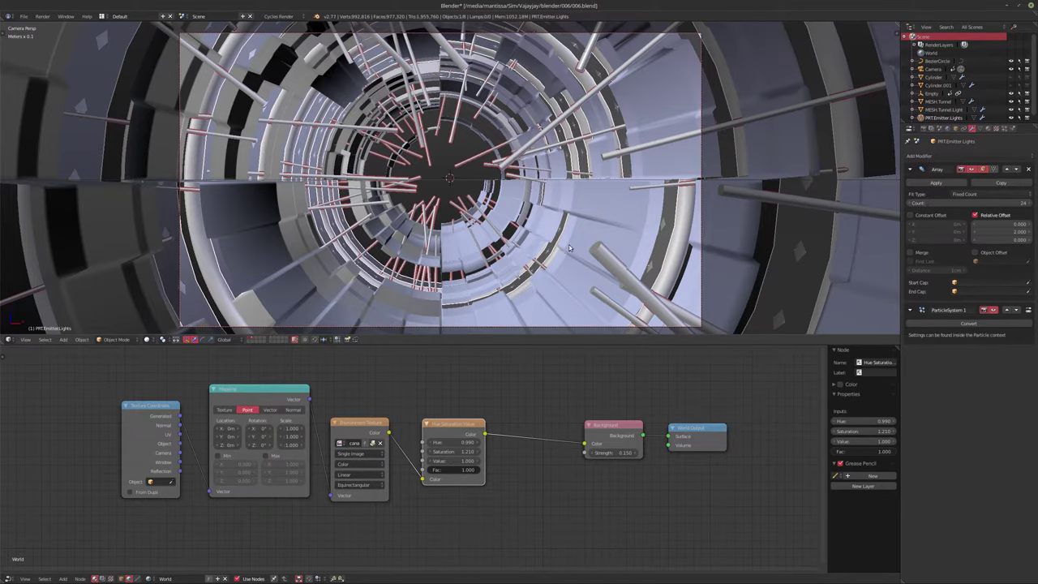
Step: Isolate the PRT.Emitter.Lights object on its own in the perspective view
middle_click_drag(572, 248, 485, 252)
scroll(485, 252, "down", 8)
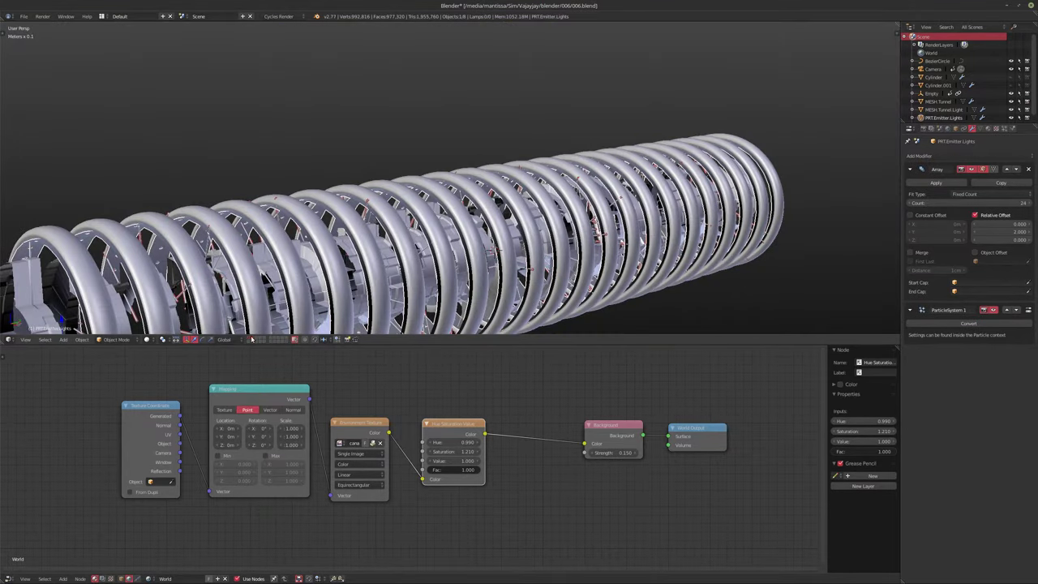
key("KP_Divide")
scroll(377, 196, "up", 1)
middle_click_drag(376, 197, 355, 221, "shift")
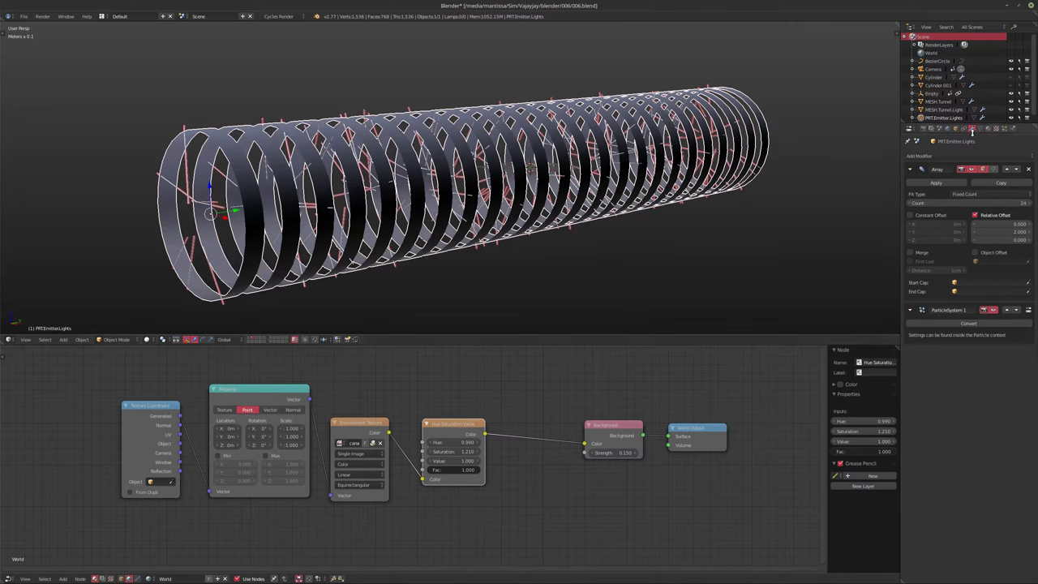
Step: Rename the PRT.Light object to PRT.Light.000
scroll(948, 101, "down", 1)
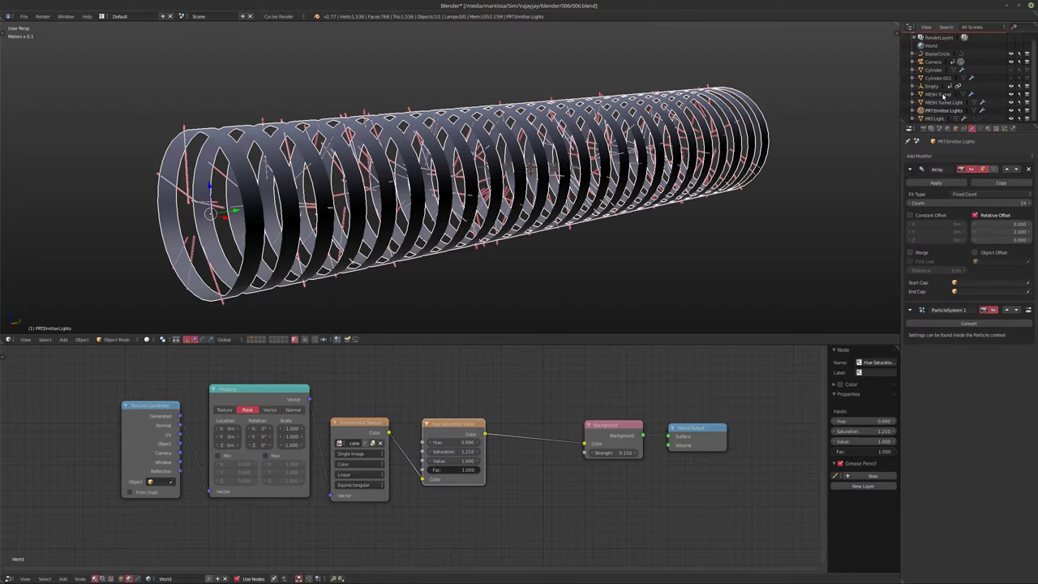
left_click(934, 118)
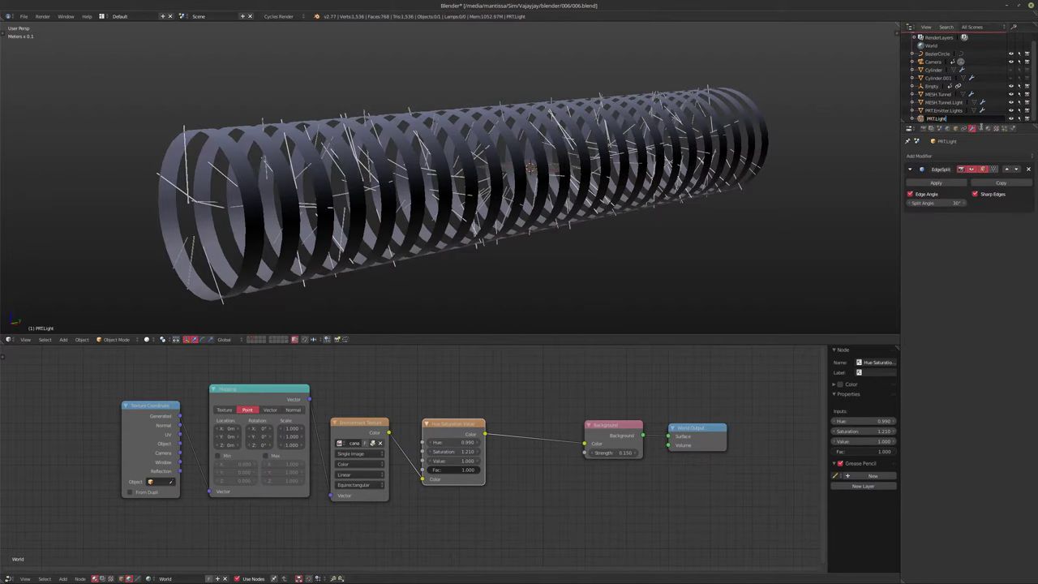
key("Return")
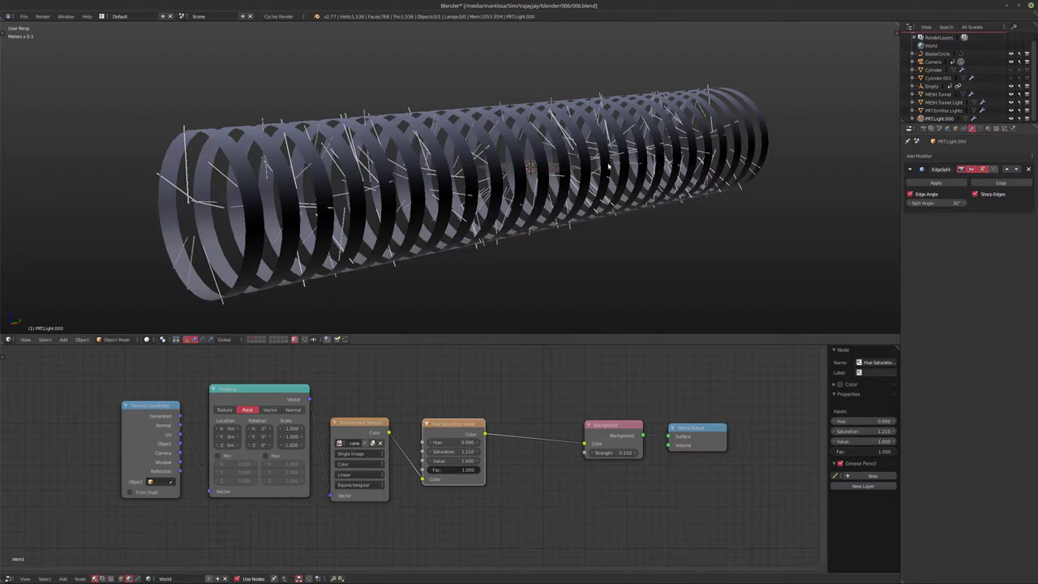
middle_click_drag(608, 172, 641, 179)
Step: Select PRT.Emitter.Lights and convert its particle system into real light objects
left_click(942, 110)
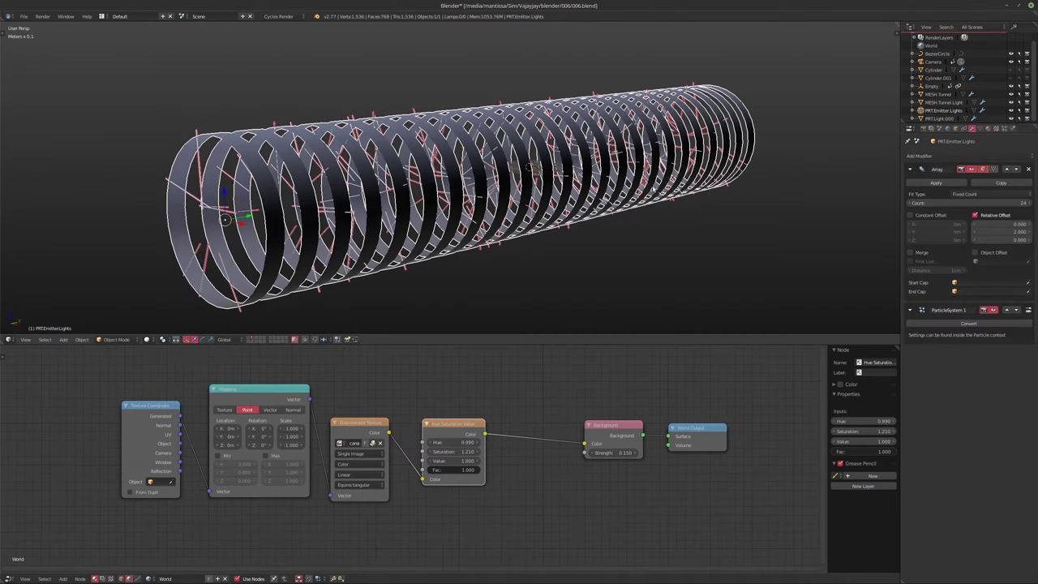
middle_click_drag(822, 260, 840, 214, "shift")
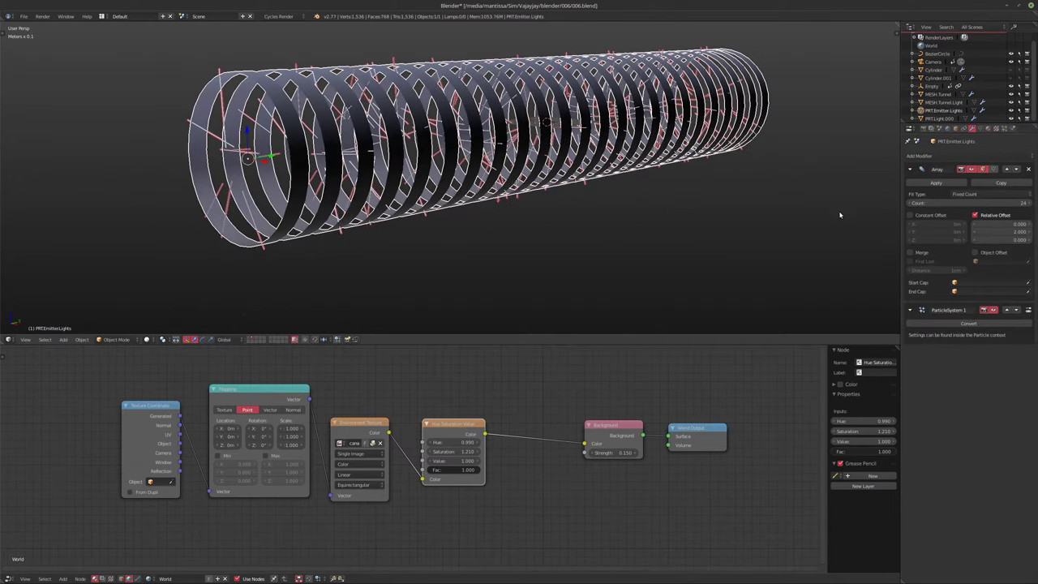
left_click(979, 324)
middle_click_drag(267, 130, 335, 167, "shift")
scroll(335, 166, "up", 2)
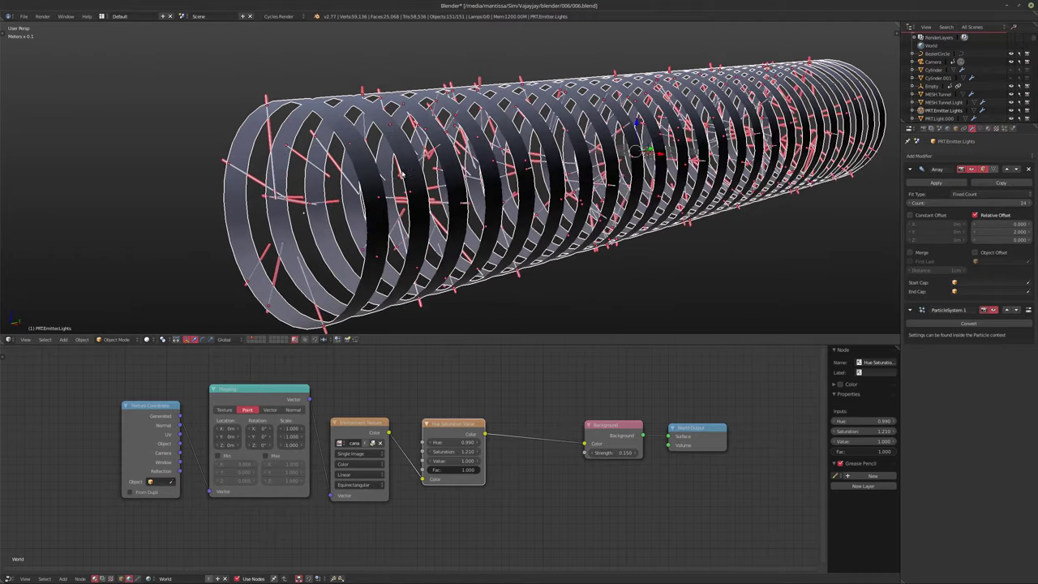
Step: Deselect the emitter mesh and move the converted light objects to the third layer
right_click(335, 166, "shift")
scroll(396, 248, "down", 3)
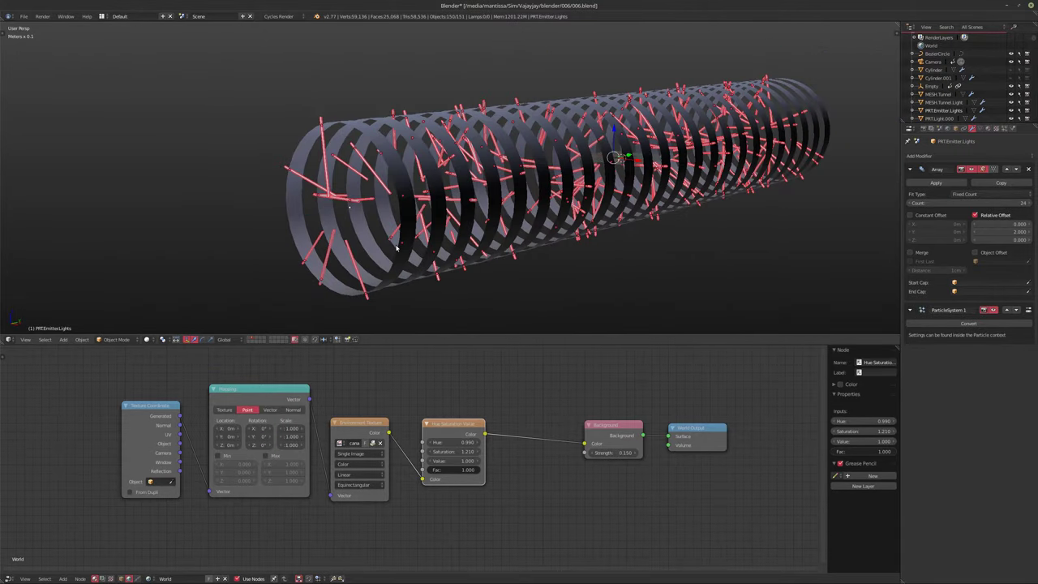
key("m")
left_click(488, 256)
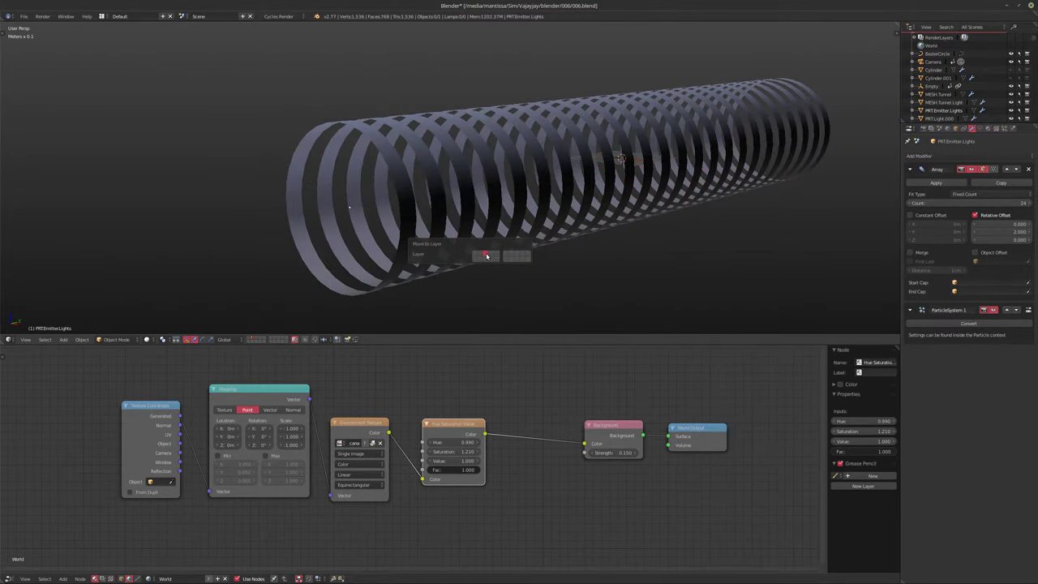
Step: Check the particle settings of PRT.Emitter.Lights and hide the emitter object in the viewport
middle_click_drag(381, 227, 362, 231, "shift")
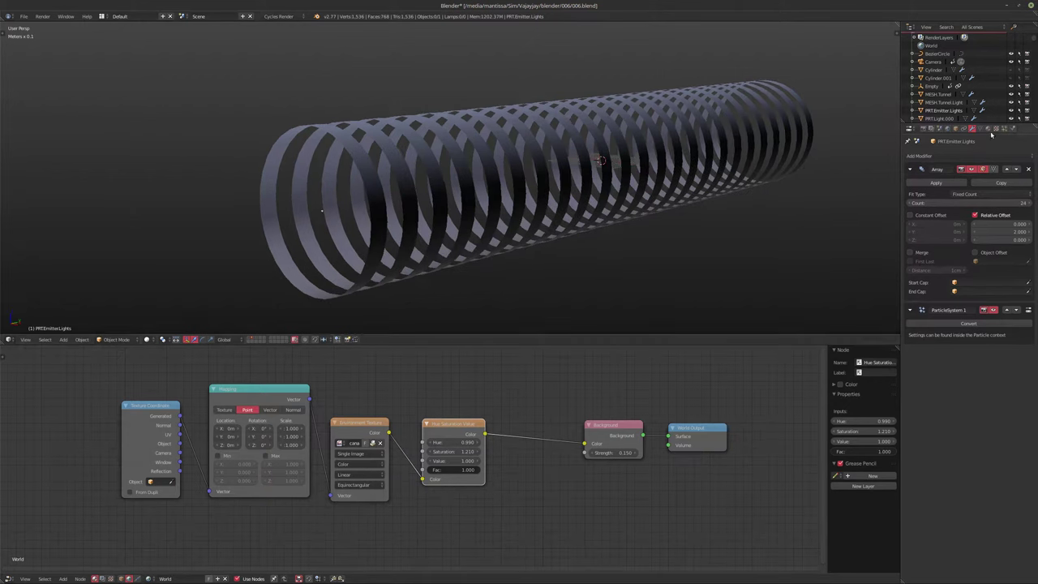
left_click(1004, 129)
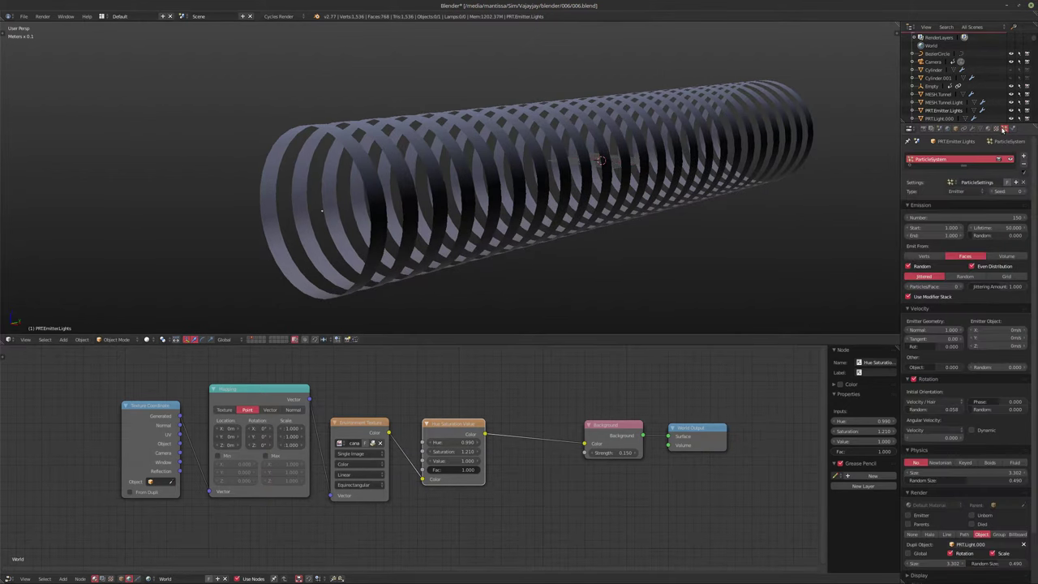
right_click(693, 155)
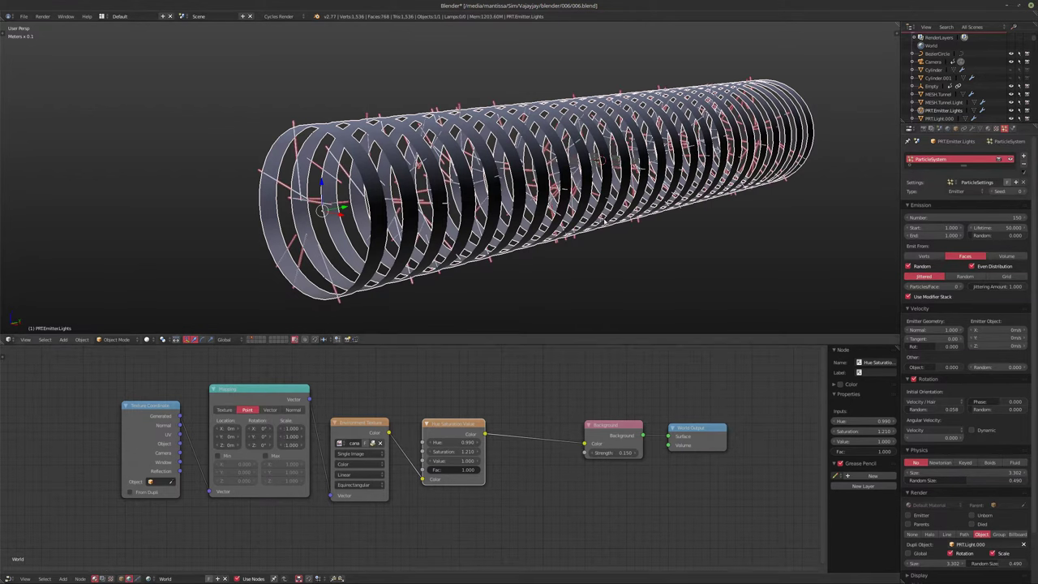
middle_click_drag(854, 186, 848, 185)
left_click(1010, 111)
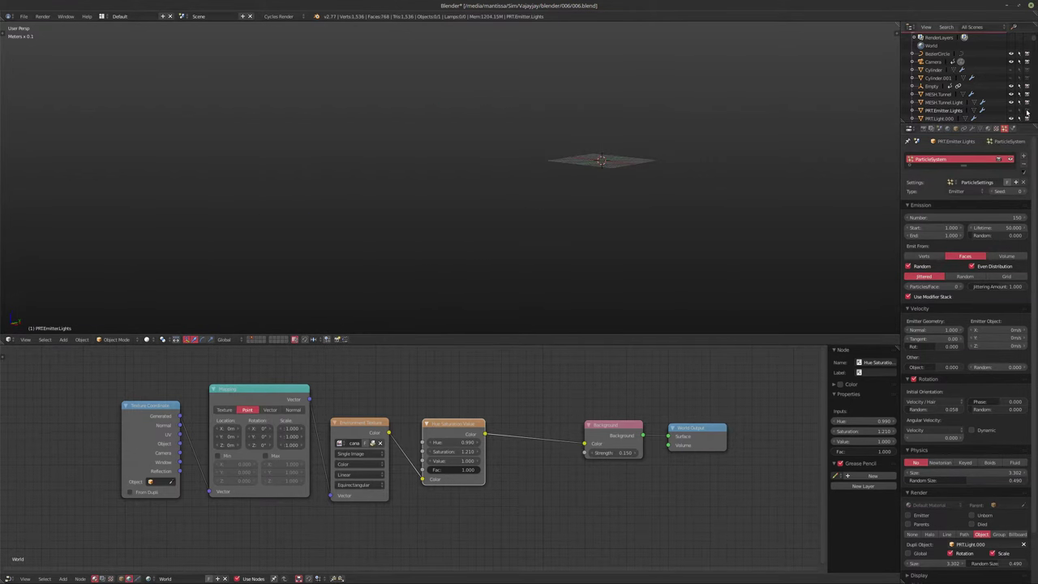
scroll(940, 114, "down", 3)
middle_click_drag(652, 179, 594, 205, "shift")
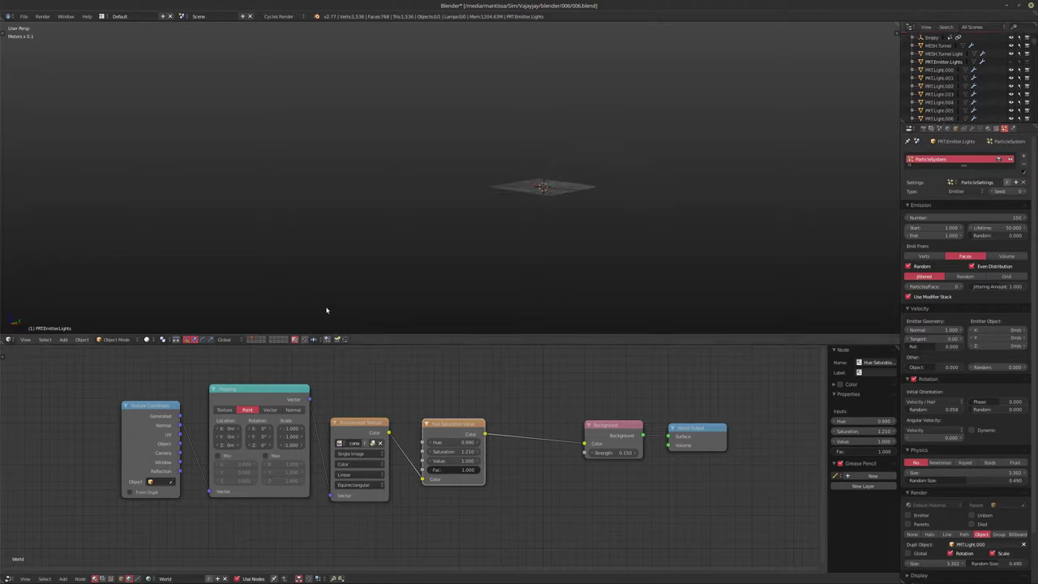
Step: Display the third layer and select all of the converted light objects
left_click(257, 341)
key("a")
middle_click_drag(487, 260, 409, 246, "shift")
key("a")
key("a")
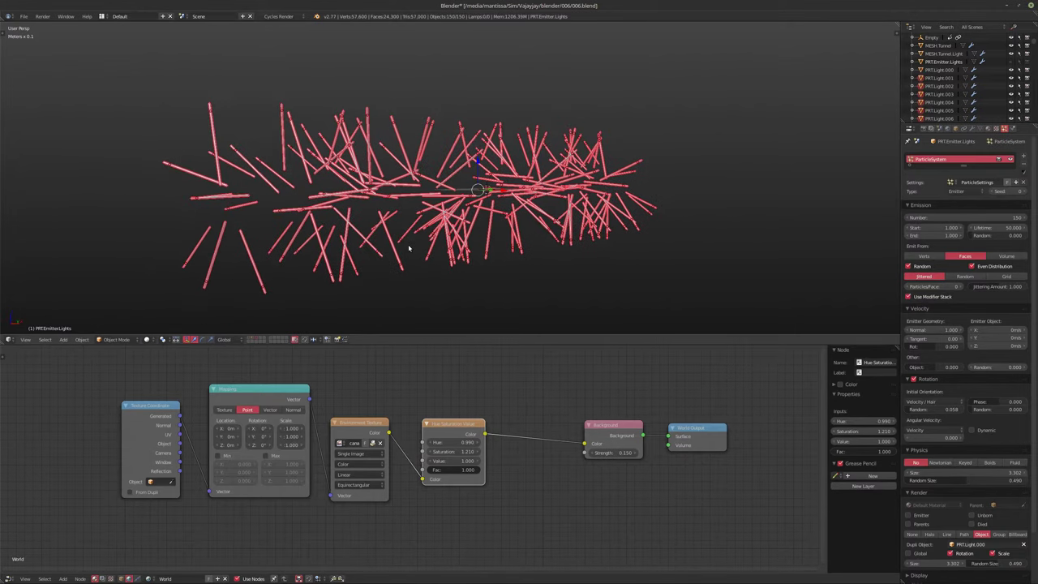
Step: Make PRT.Light.001 the active object and join all of the selected lights into it
scroll(369, 245, "up", 2)
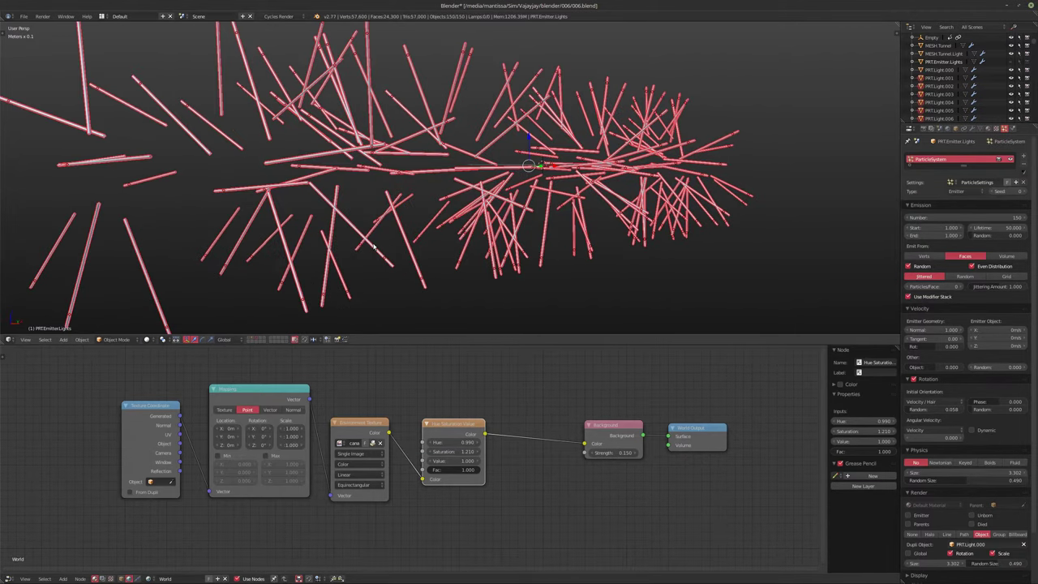
middle_click_drag(230, 166, 295, 163, "shift")
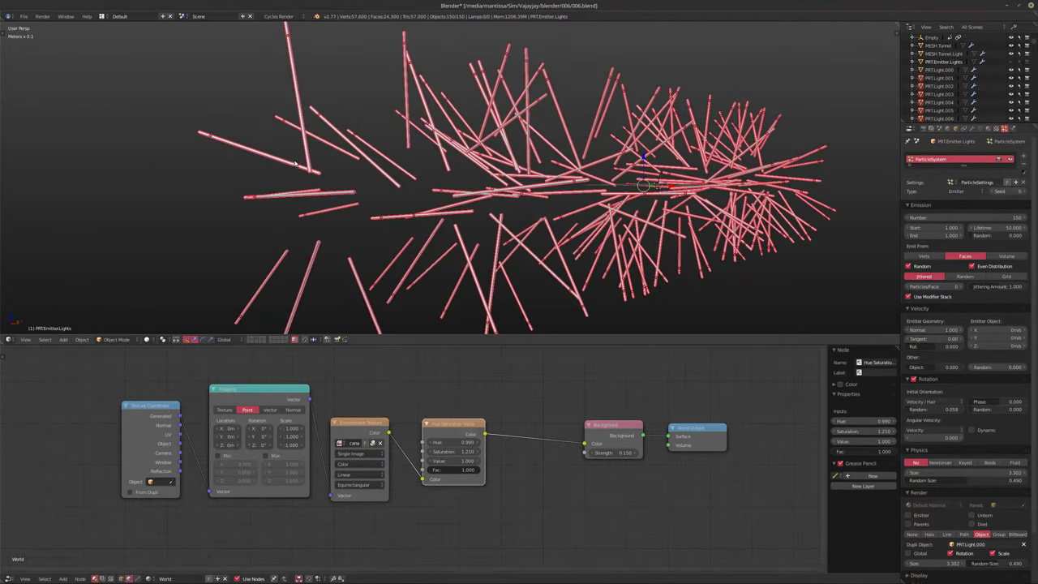
right_click(305, 149, "shift")
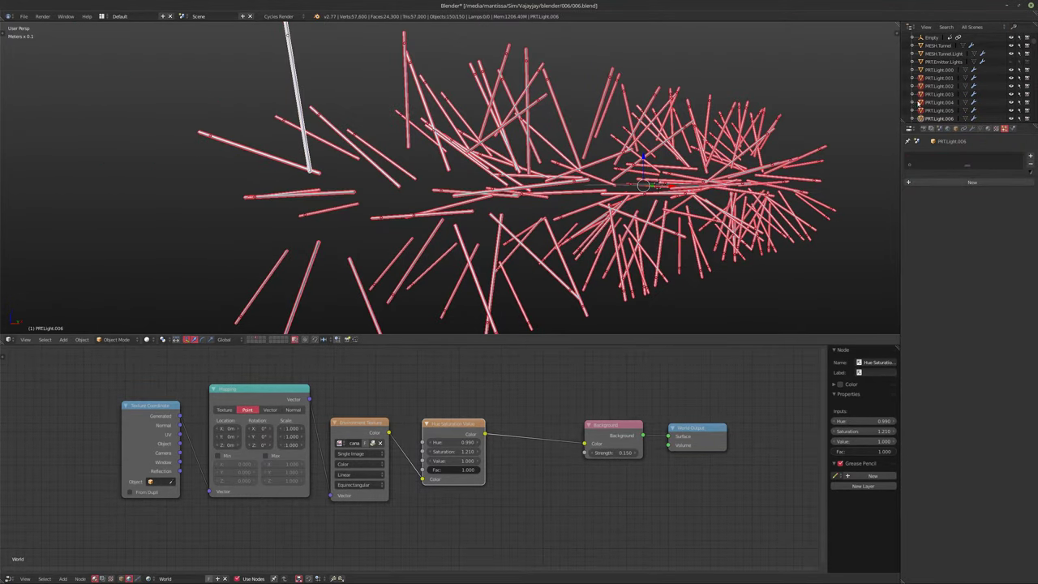
left_click(939, 78)
left_click(937, 77)
middle_click_drag(765, 157, 685, 159)
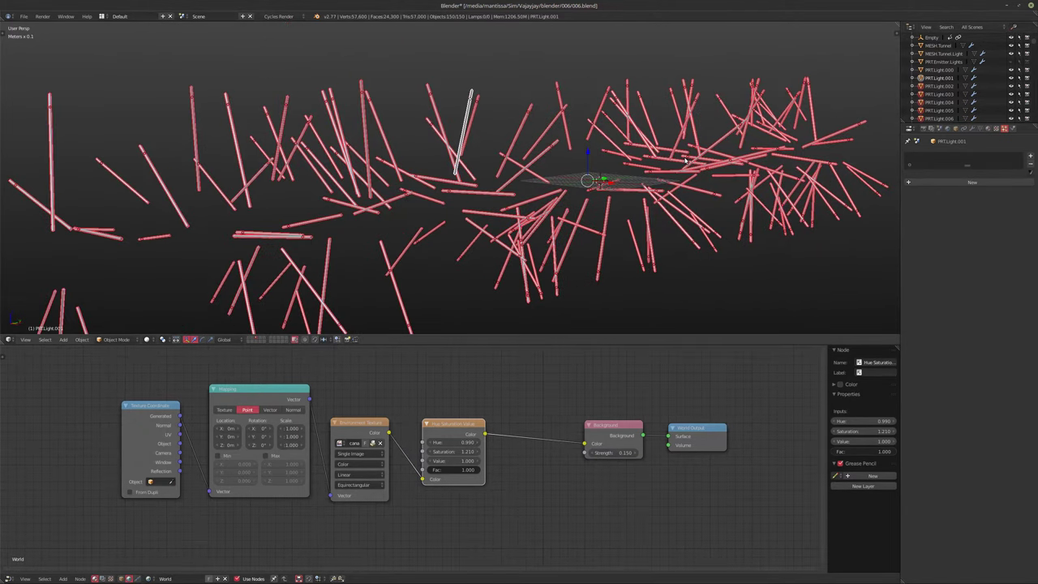
key("ctrl+j")
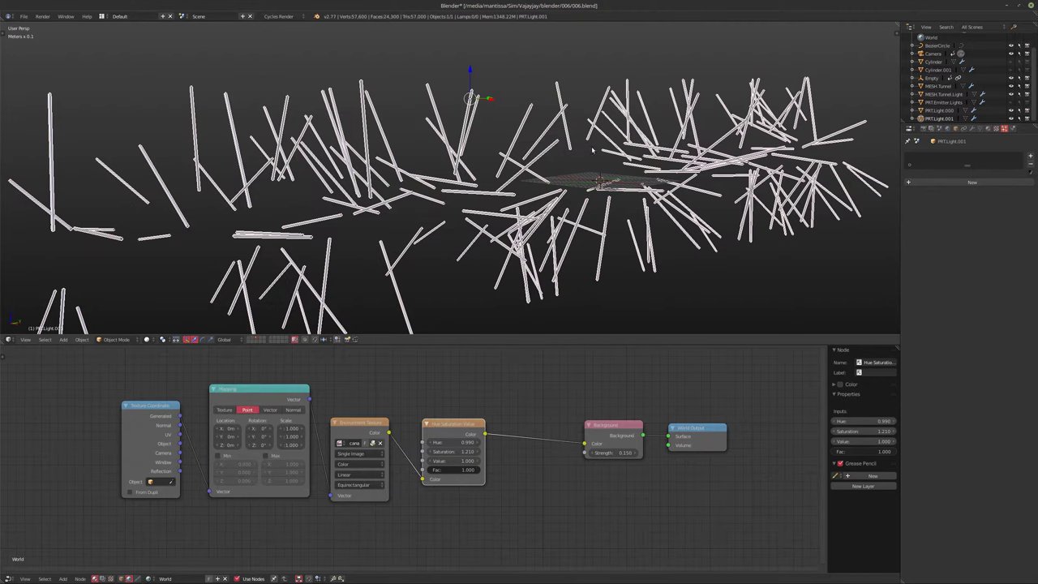
Step: Add an Array modifier to the joined PRT.Light.001 mesh
scroll(696, 167, "down", 5)
middle_click_drag(695, 167, 718, 211)
left_click(973, 131)
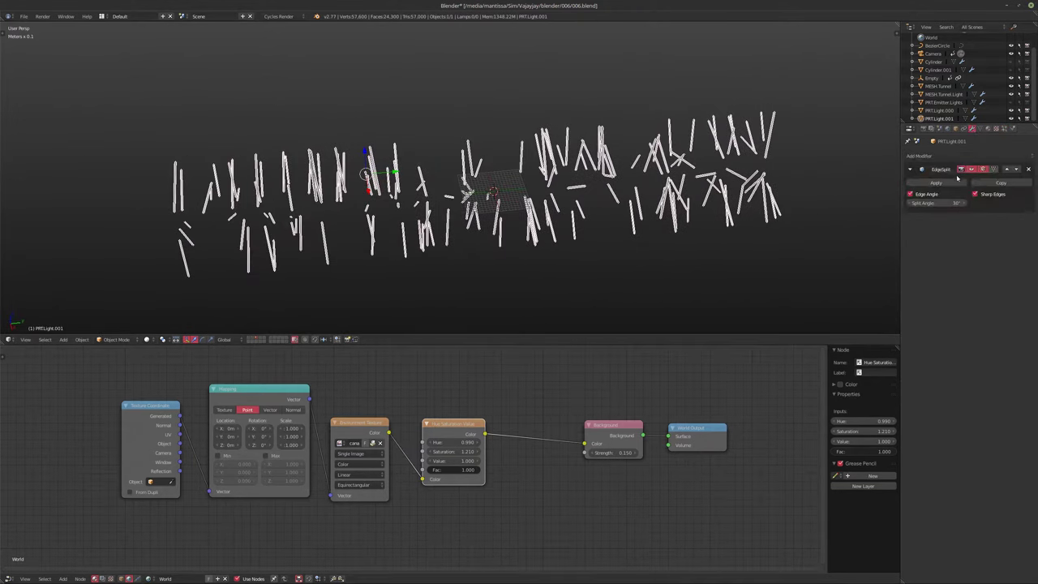
left_click(945, 157)
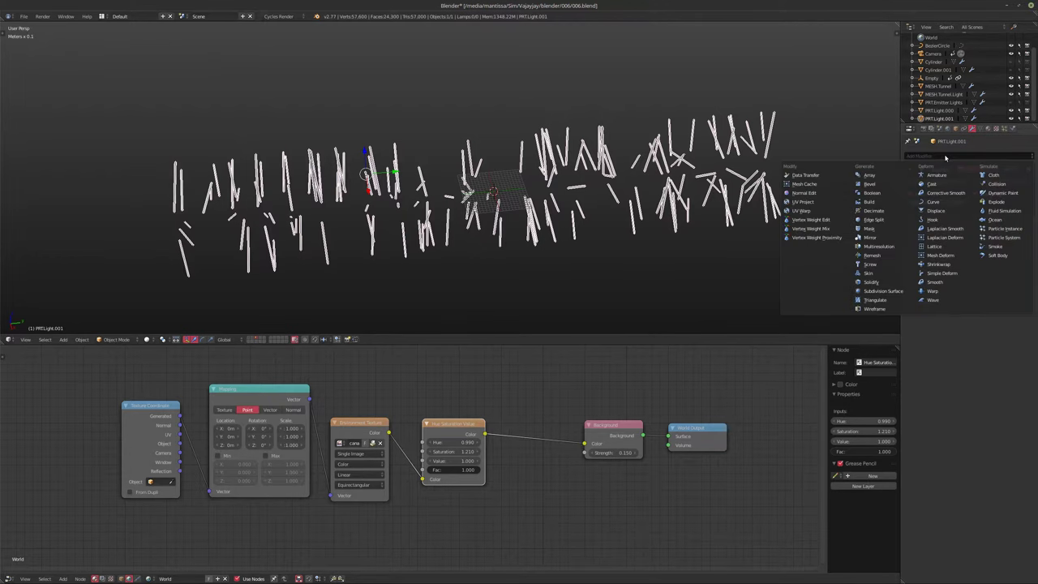
left_click(869, 174)
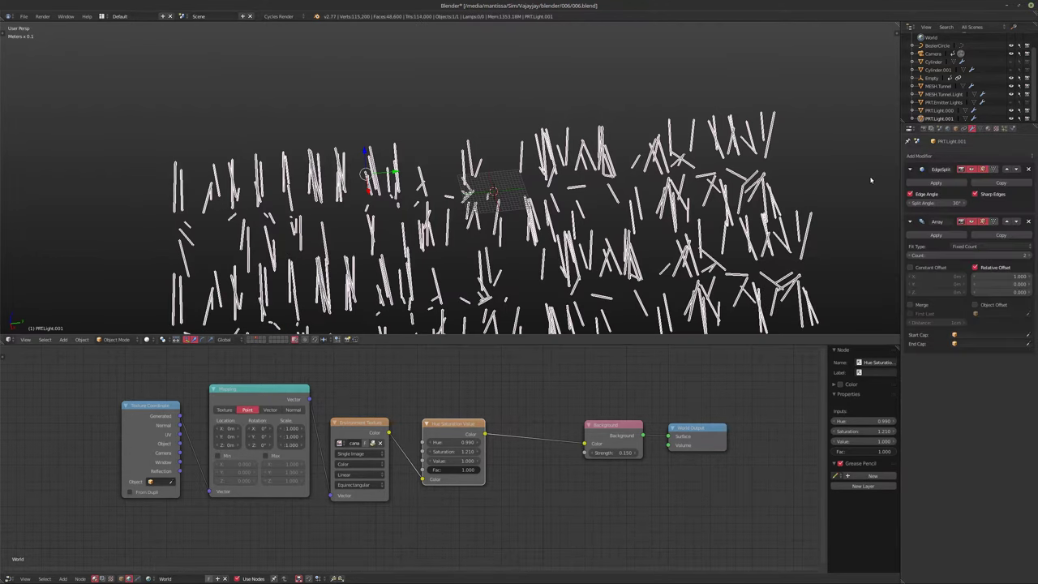
Step: Set the array's relative offset to 0 on X and 1 on Y
middle_click_drag(737, 234, 730, 223, "shift")
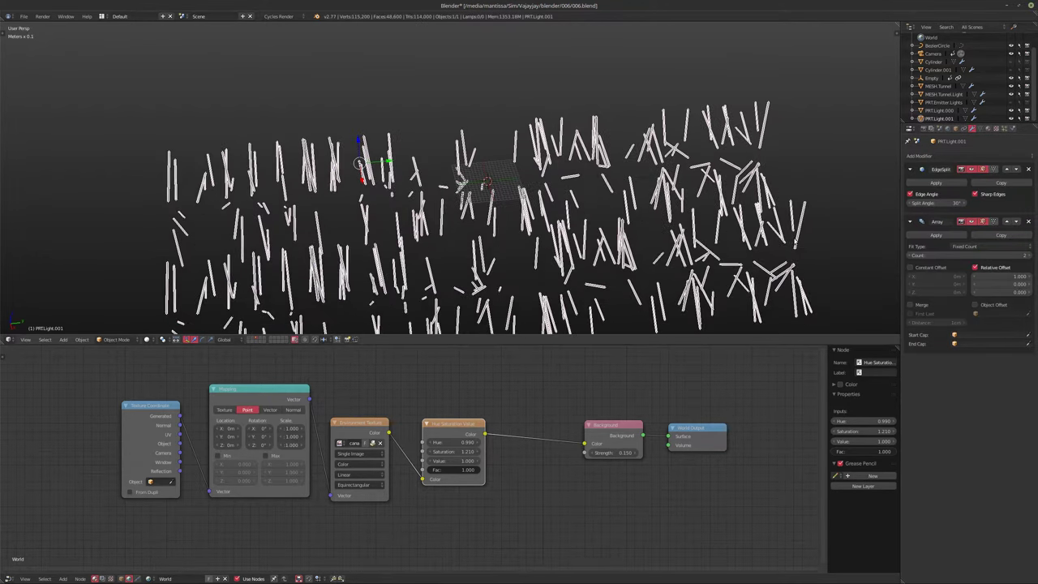
left_click(987, 279)
type("0")
key("Tab")
type("1")
key("Return")
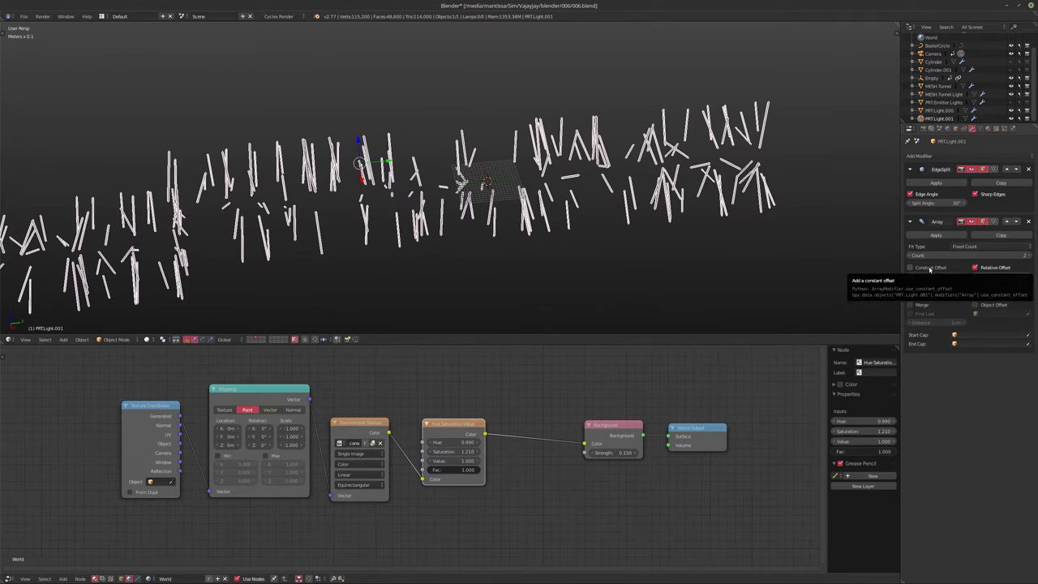
Step: Replace the array's relative offset with a constant offset of -7.27 m on Y
left_click(910, 267)
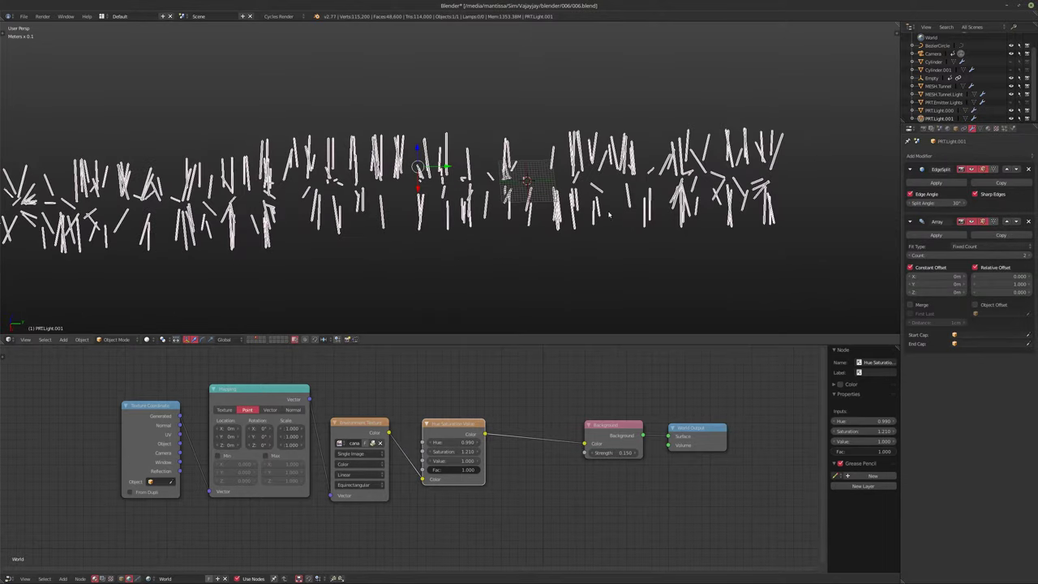
left_click(975, 267)
left_click_drag(910, 284, 760, 284)
left_click_drag(969, 284, 956, 283)
middle_click_drag(261, 217, 415, 230)
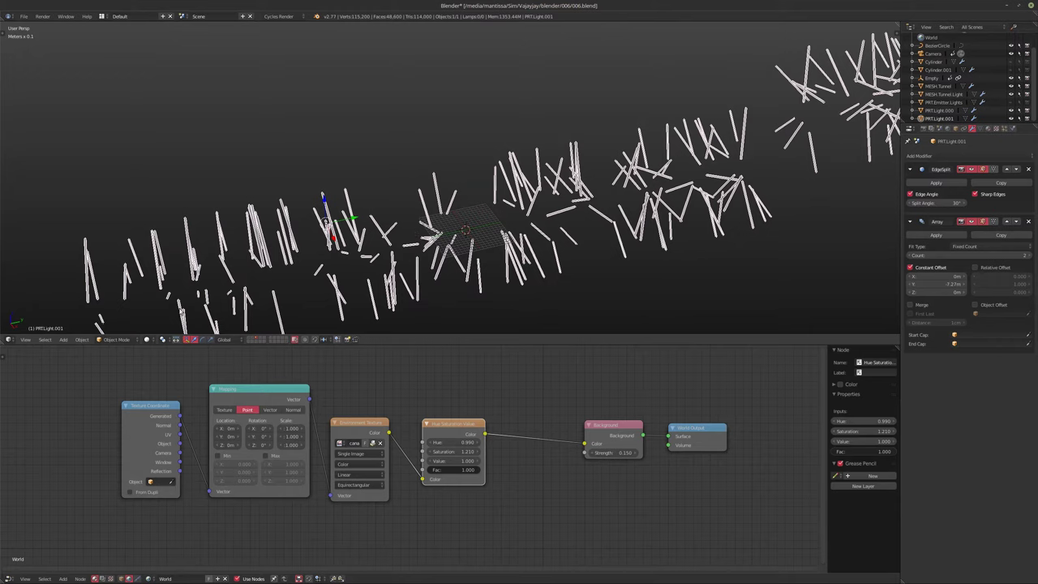
Step: Set the origin of the joined lights mesh to the 3D cursor
left_click(82, 339)
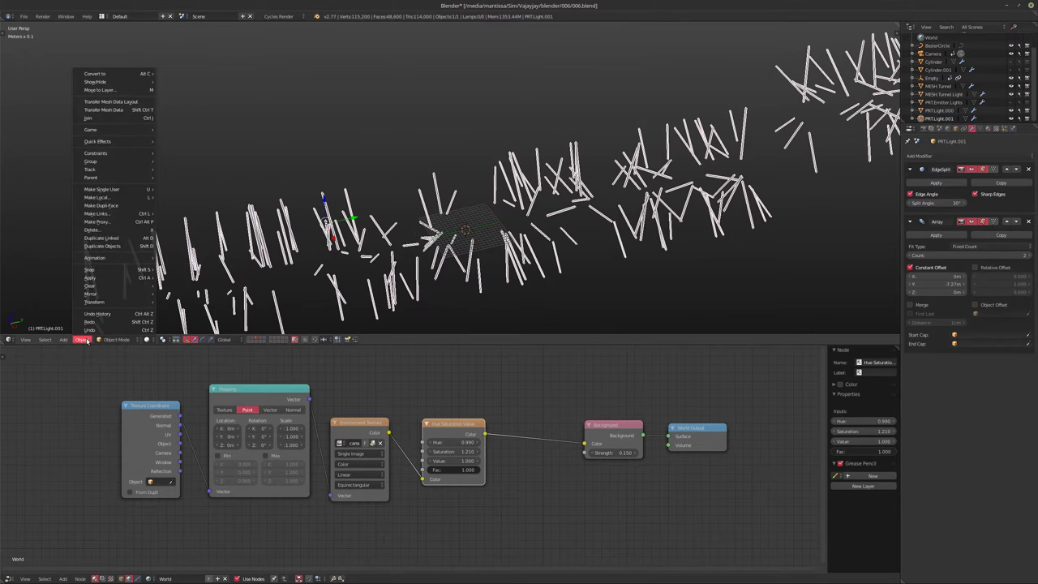
mouse_move(108, 301)
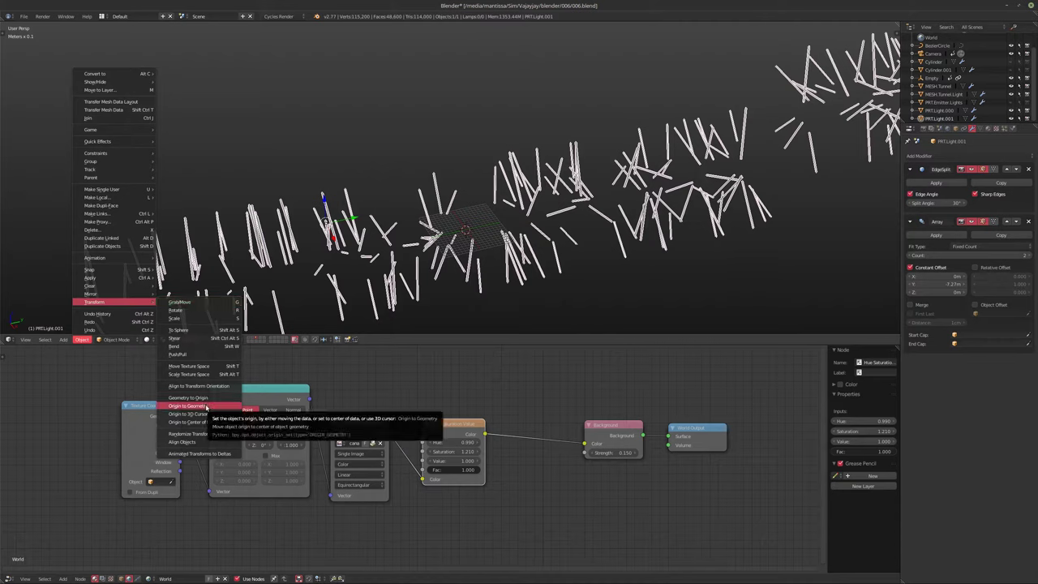
left_click(207, 414)
middle_click_drag(468, 244, 488, 264)
Step: Show the object's transform values and try to apply the transform of PRT.Light.001
key("n")
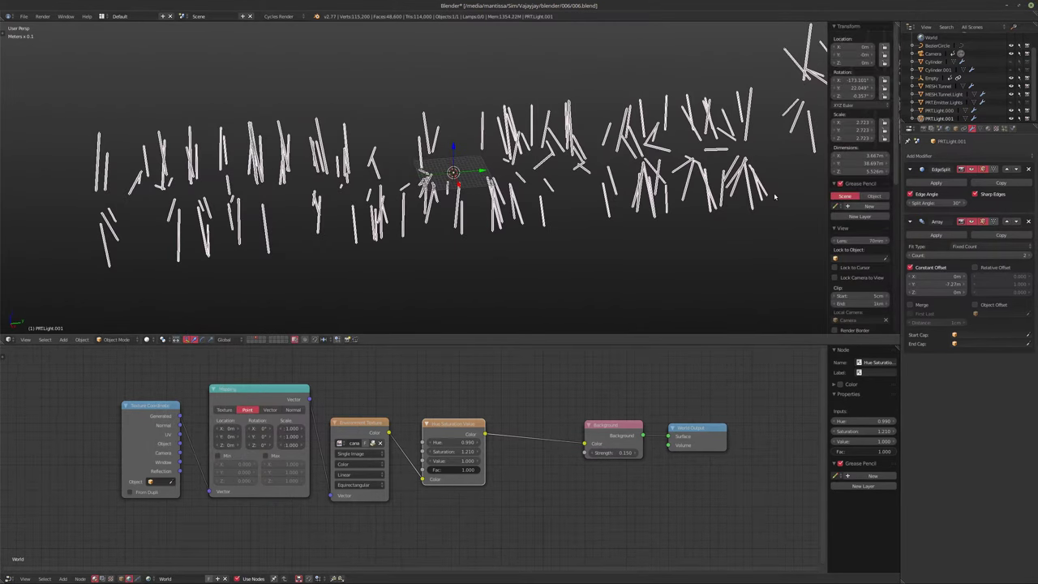
key("ctrl+a")
left_click(462, 188)
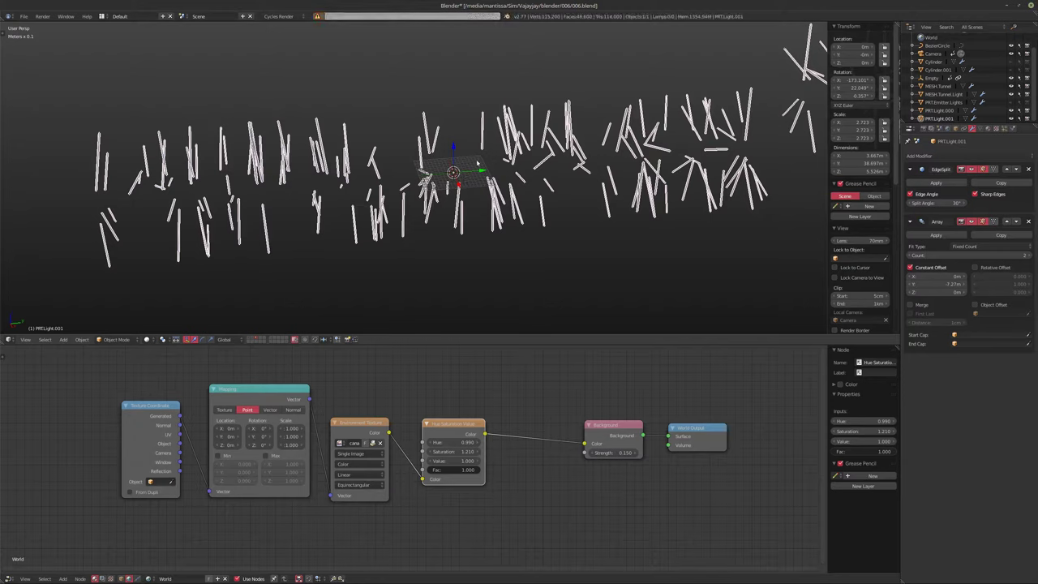
middle_click_drag(477, 163, 476, 178, "shift")
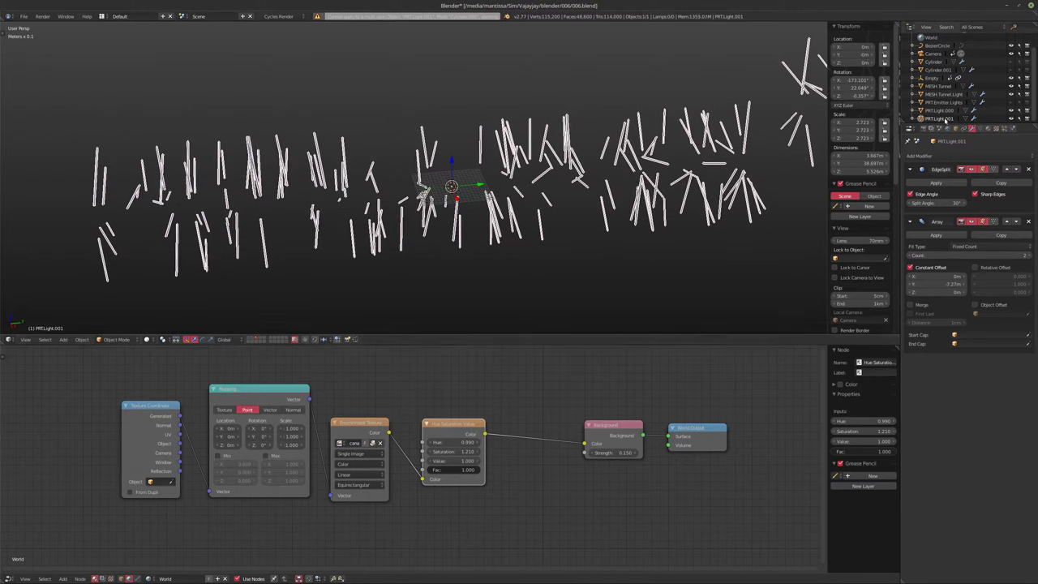
middle_click_drag(519, 146, 516, 155, "shift")
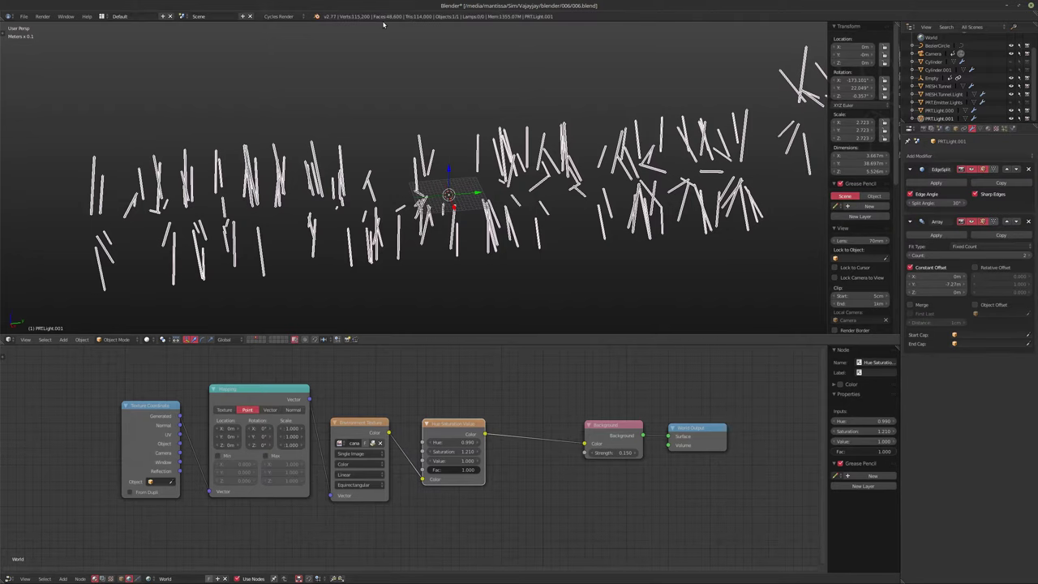
Step: Remove the Array modifier from PRT.Light.001 and try to apply the object's transform again
left_click(939, 112)
left_click(939, 119)
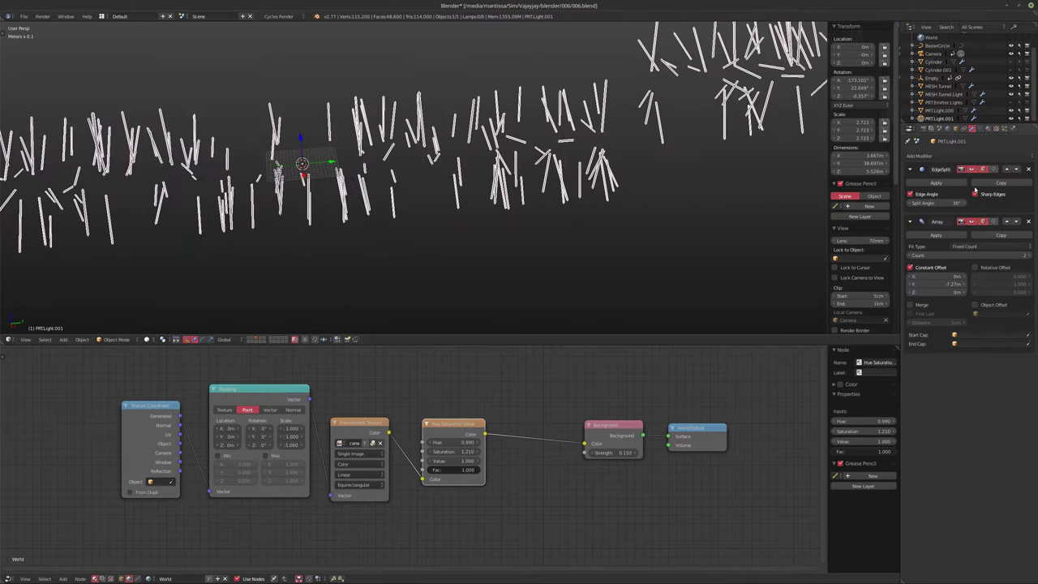
left_click(1027, 221)
key("ctrl+a")
left_click(454, 235)
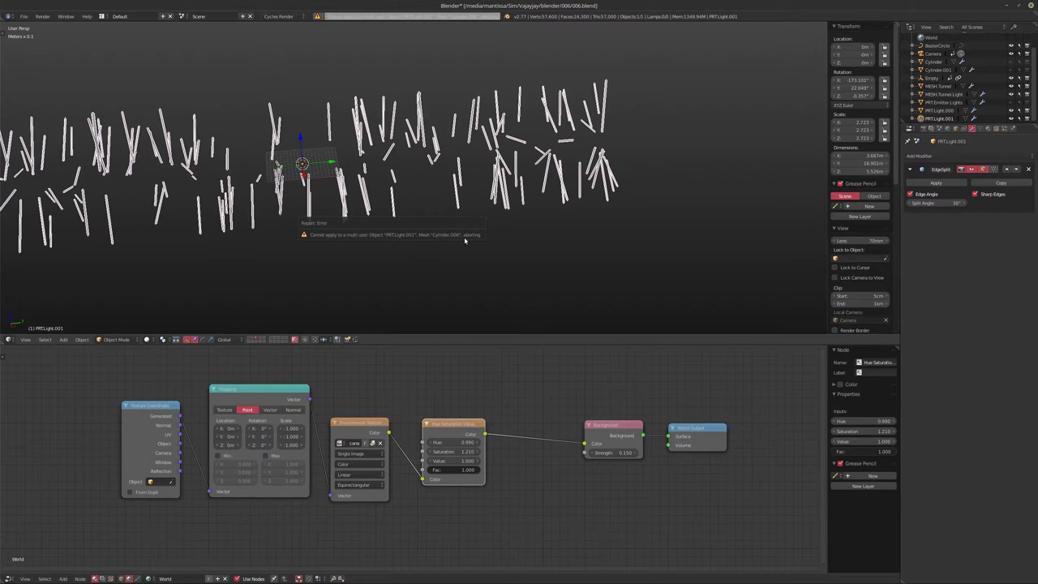
middle_click_drag(484, 219, 681, 242, "shift")
middle_click_drag(381, 216, 419, 208)
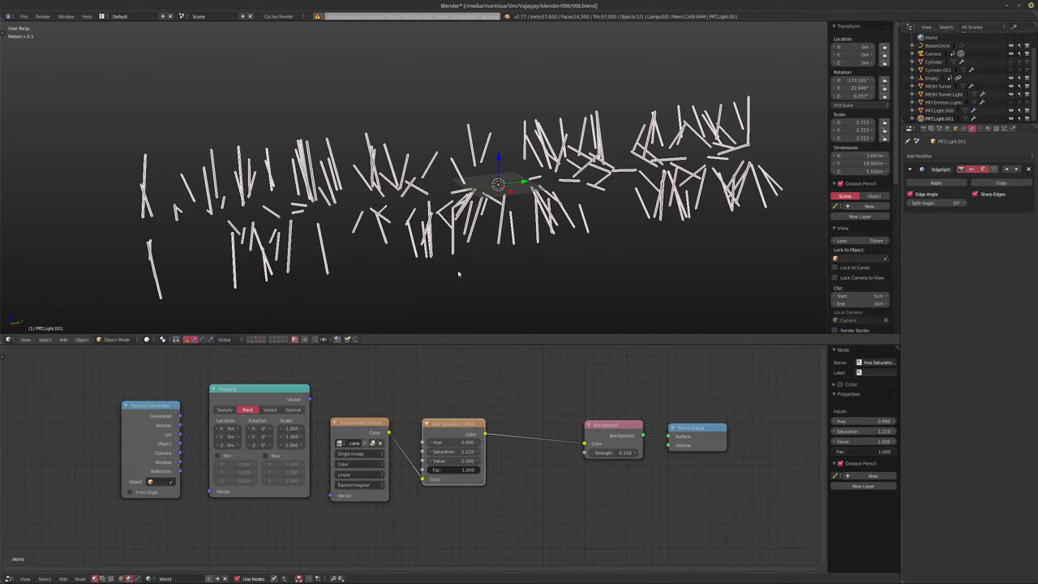
Step: Revert the scene through the undo history to the state before the light duplicates were made real
left_click(286, 341)
scroll(488, 189, "up", 5)
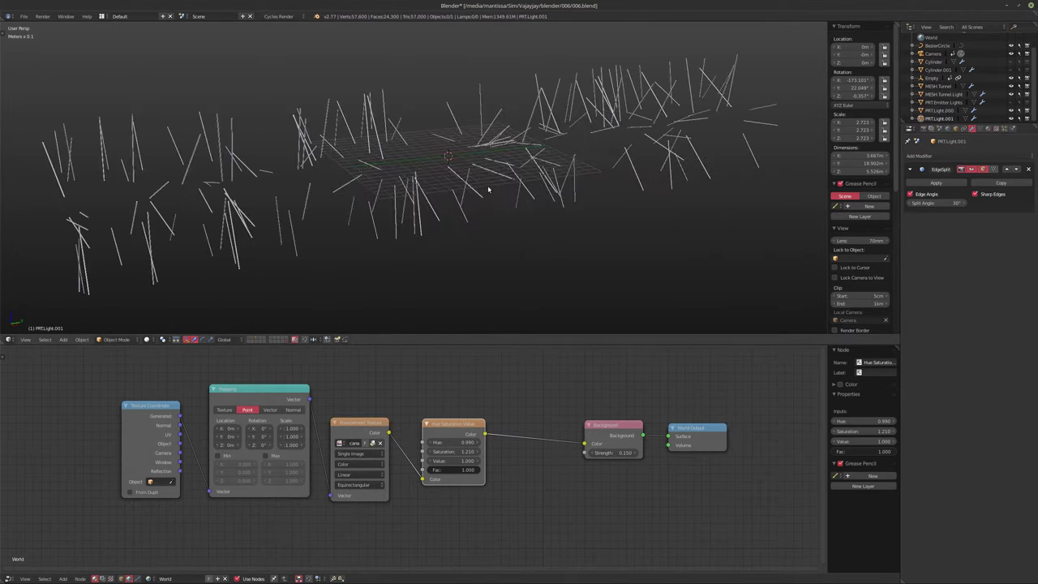
scroll(467, 185, "down", 5)
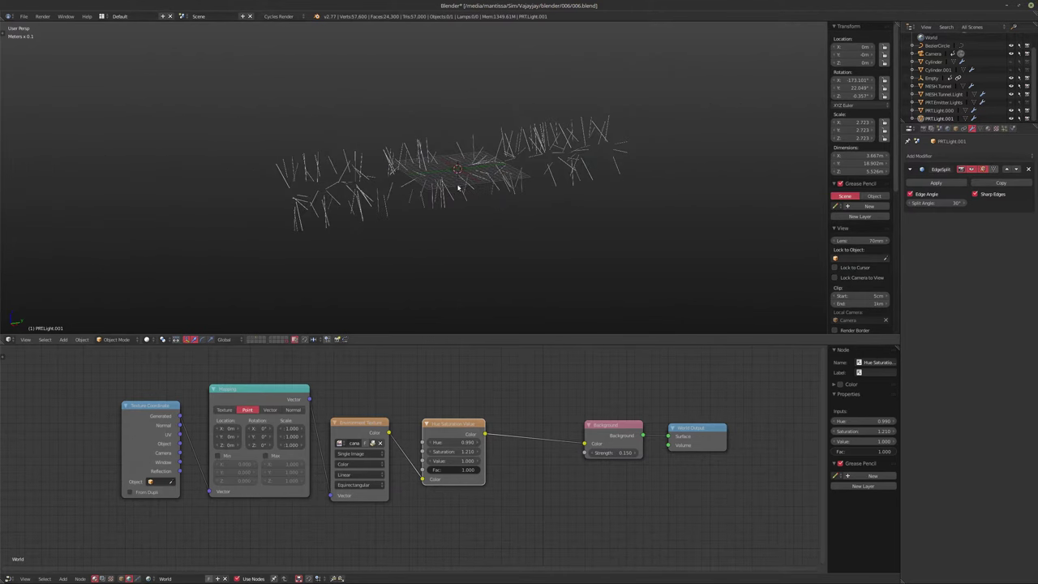
key("ctrl+alt+z")
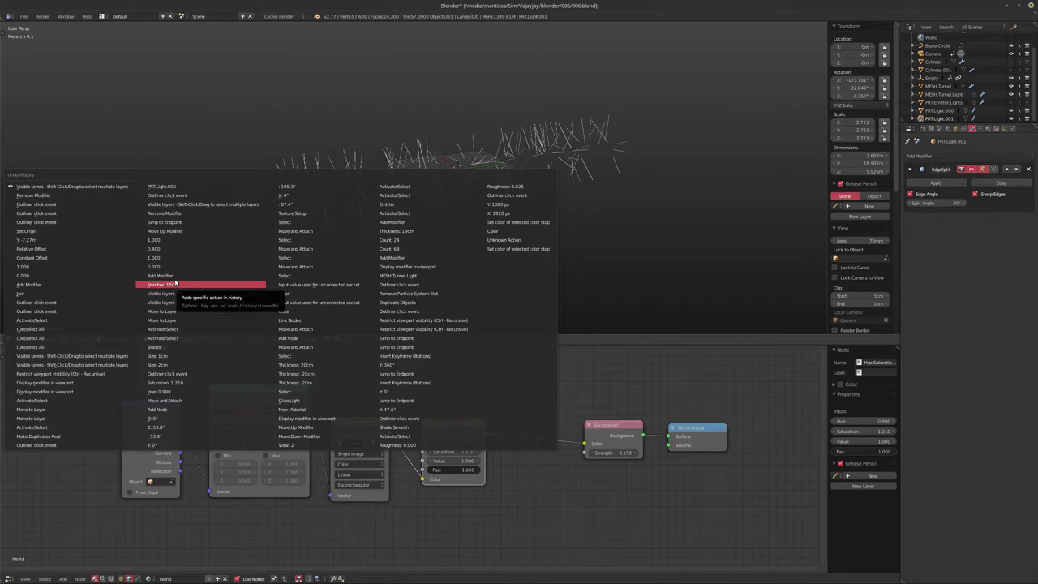
left_click(113, 442)
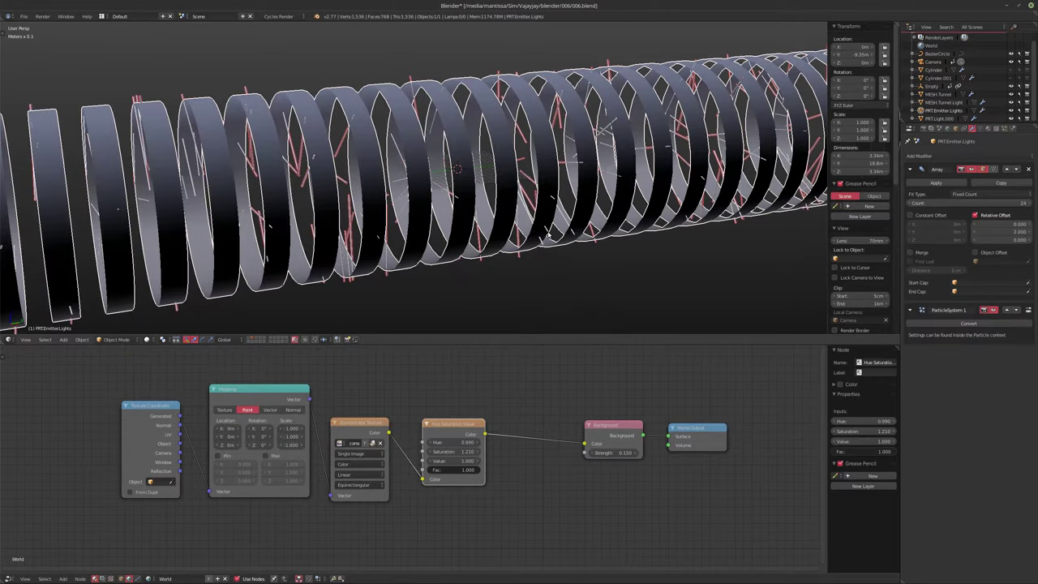
Step: Convert the particle system of PRT.Emitter.Lights to real objects and move them, without the emitter, to the third layer
middle_click_drag(388, 170, 391, 238)
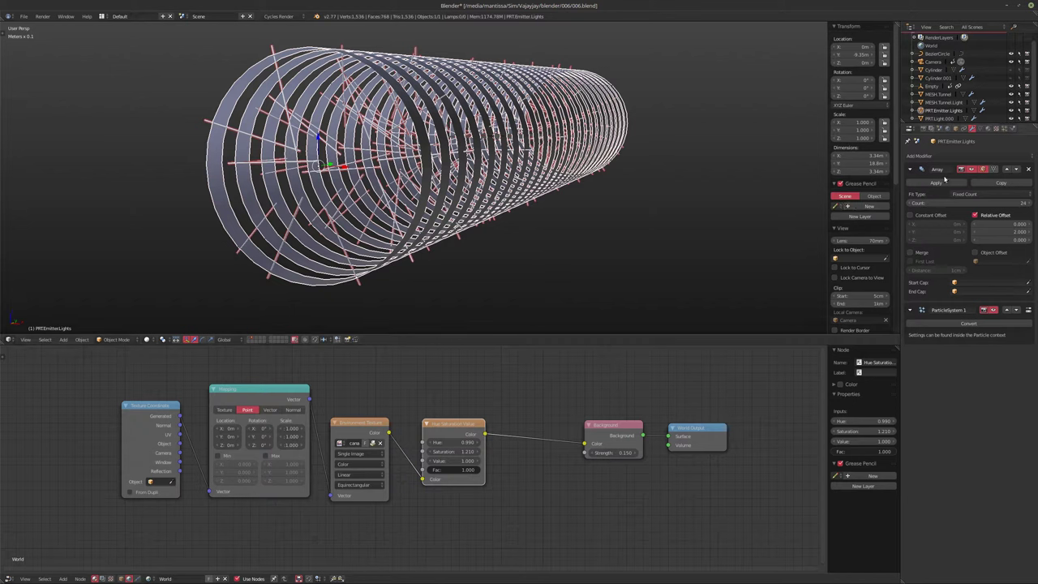
left_click(967, 323)
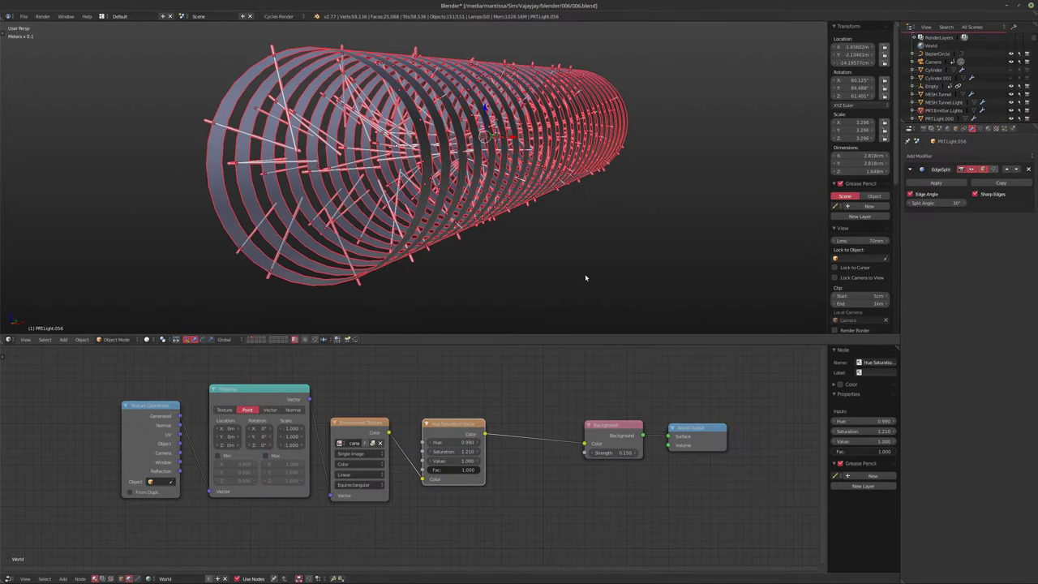
right_click(210, 196, "shift")
right_click(223, 201, "shift")
middle_click_drag(472, 251, 451, 261)
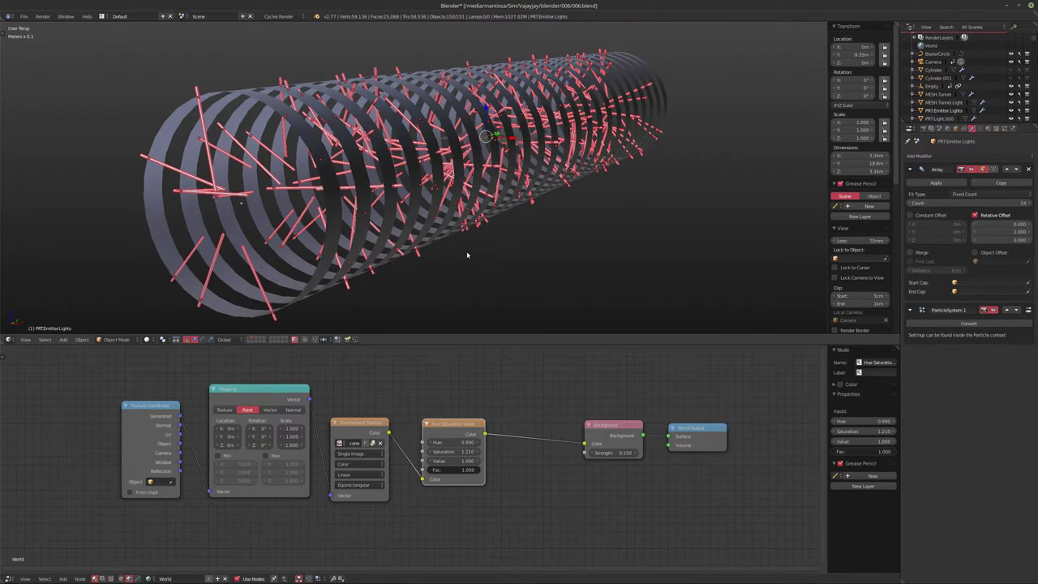
key("m")
left_click(548, 270)
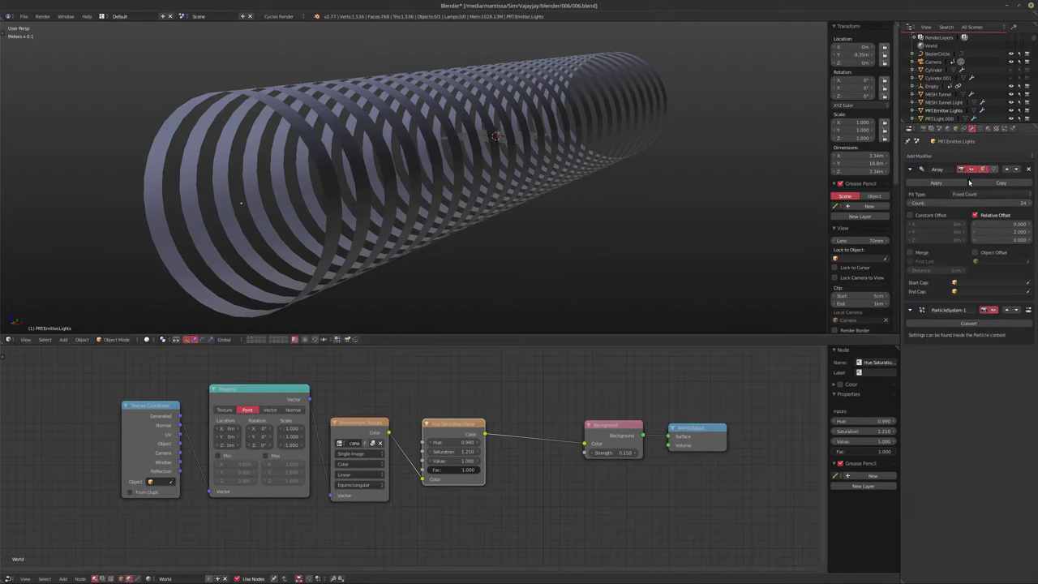
Step: Hide PRT.Emitter.Lights in the viewport and display the third layer with the converted lights
left_click(1011, 111)
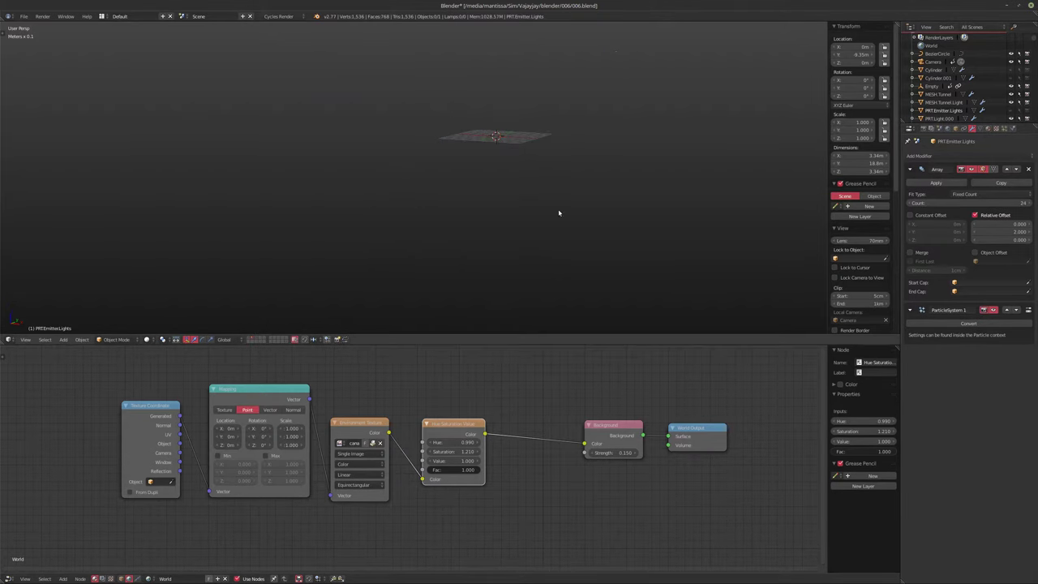
left_click(255, 339)
middle_click_drag(454, 236, 525, 250)
scroll(934, 120, "down", 1)
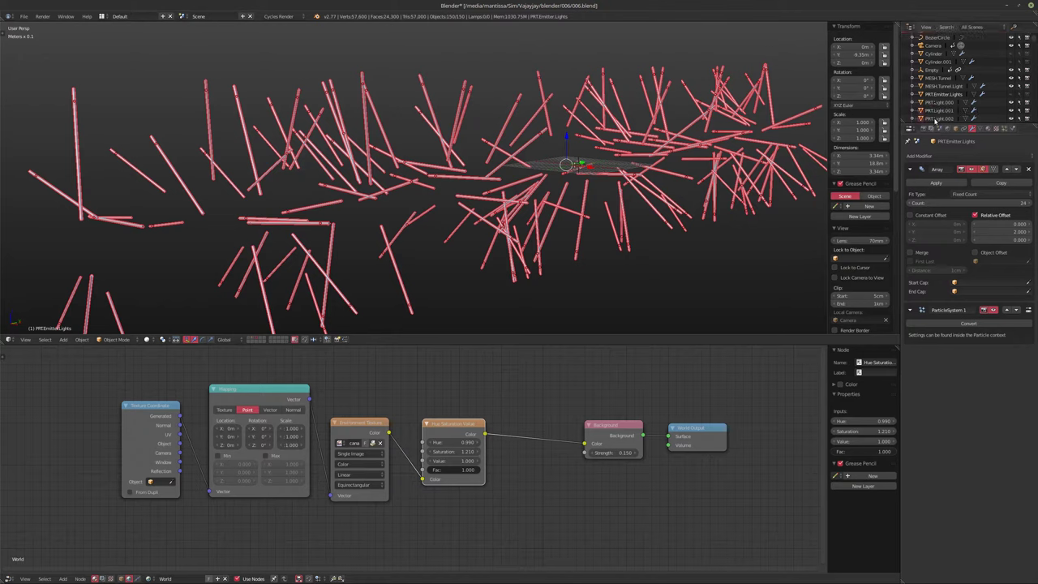
Step: Make PRT.Light.001 active, make all the selected lights single-user, and join them into it
left_click(939, 110)
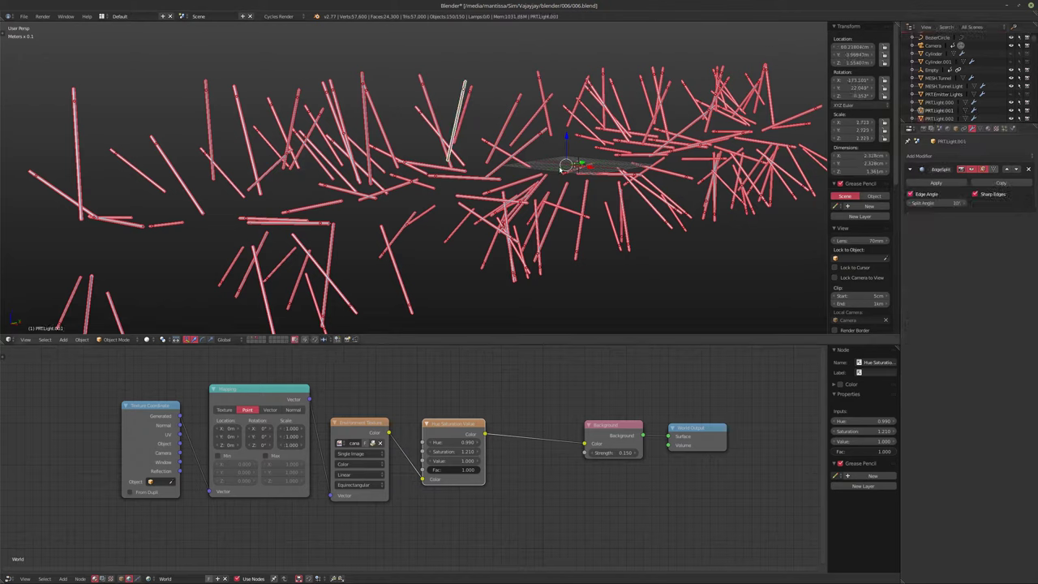
key("u")
left_click(545, 177)
middle_click_drag(468, 174, 526, 181)
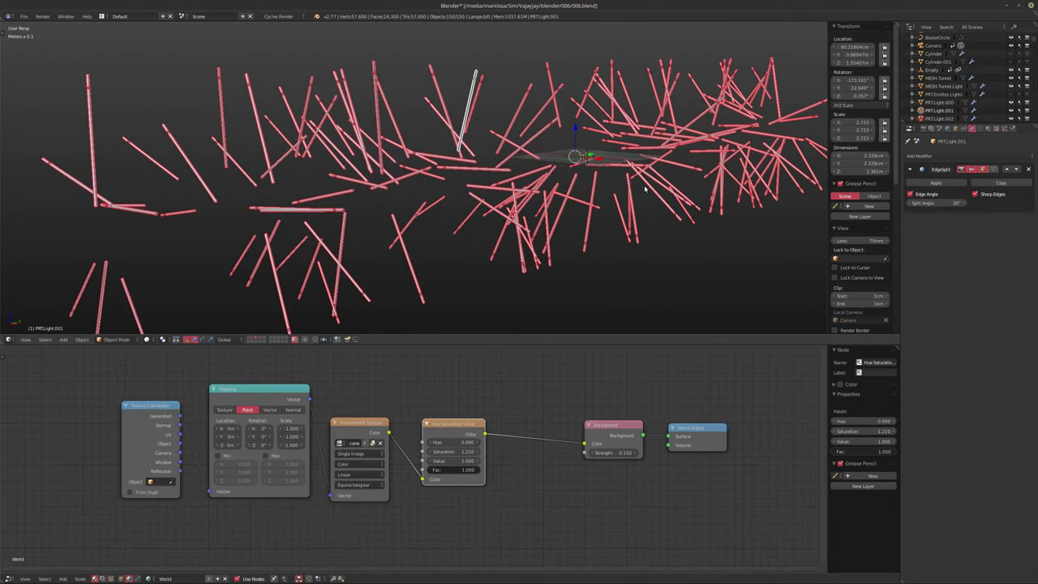
key("ctrl+z")
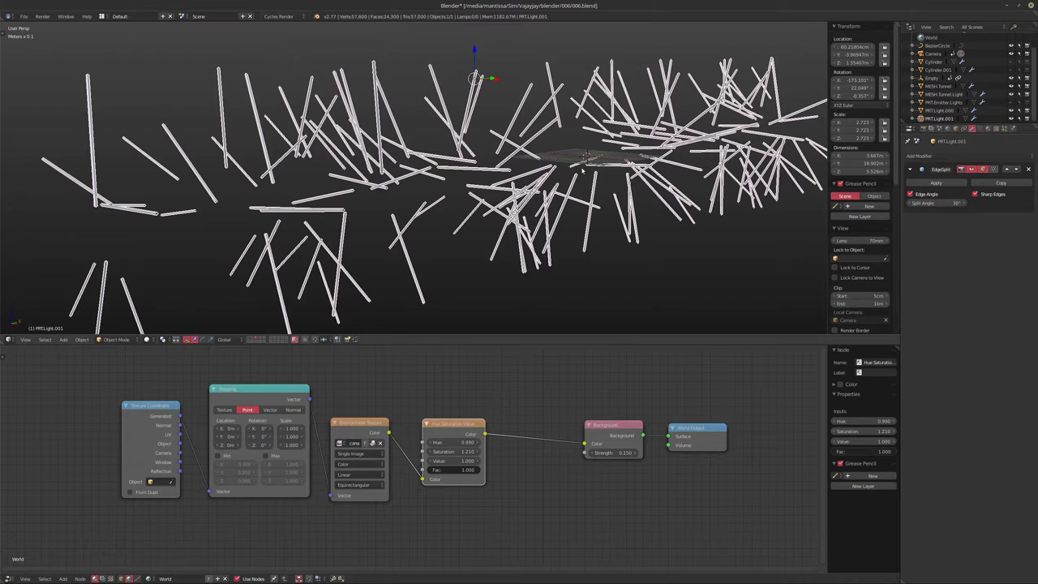
middle_click_drag(582, 170, 553, 176)
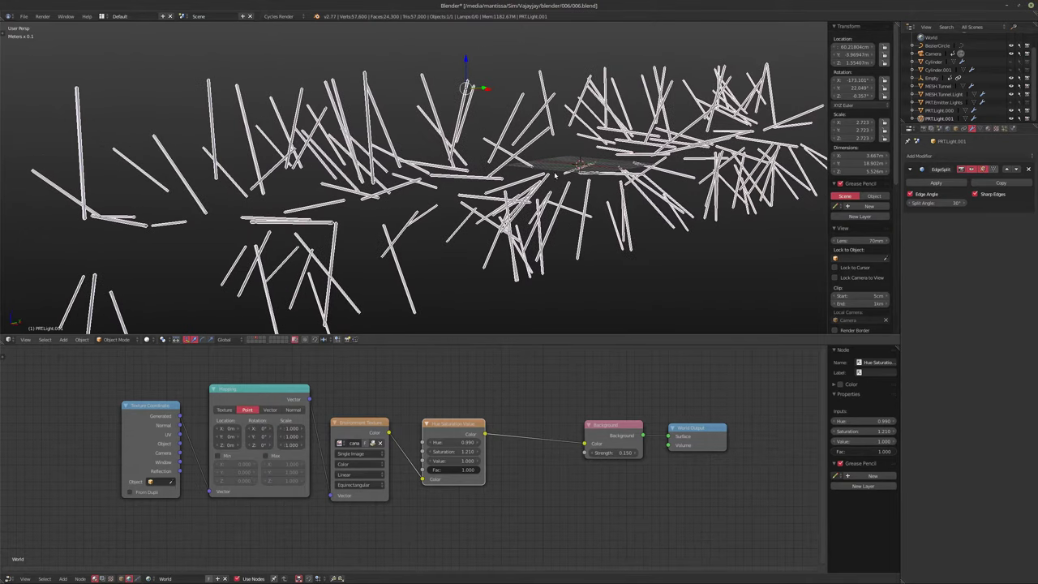
Step: Set the joined lights' origin to the 3D cursor and snap the cursor to the active object
left_click(82, 338)
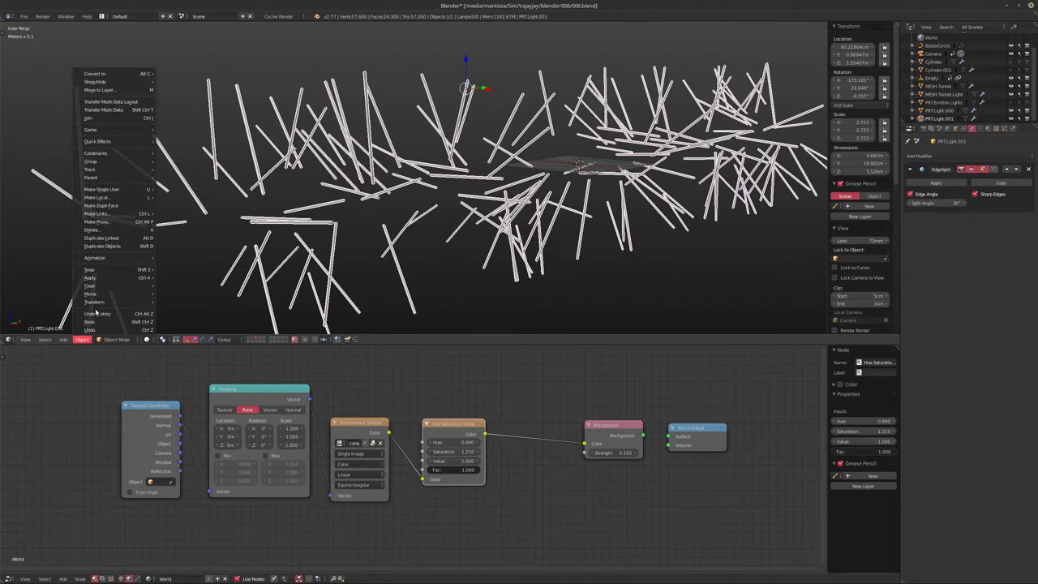
mouse_move(105, 302)
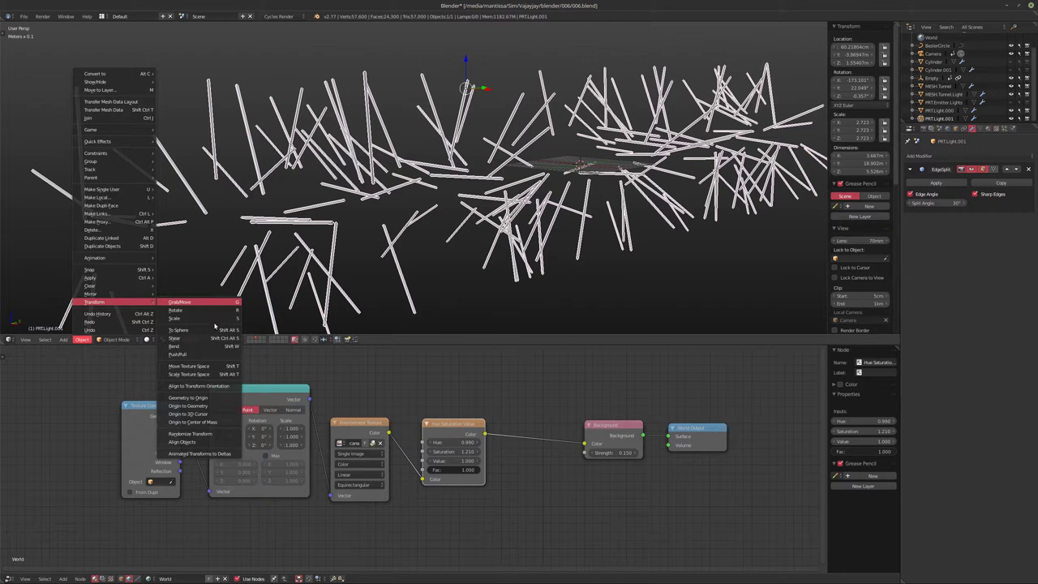
left_click(222, 415)
middle_click_drag(576, 203, 547, 213)
key("shift+s")
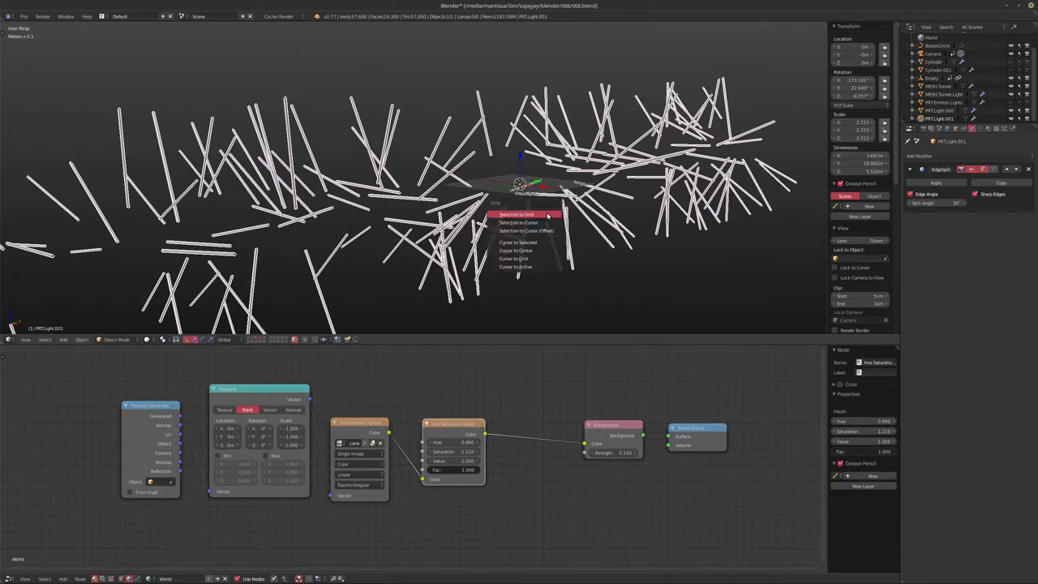
left_click(543, 267)
middle_click_drag(543, 266, 482, 232)
Step: Apply the location, rotation and scale of the joined PRT.Light.001 mesh
key("ctrl+a")
left_click(484, 231)
key("ctrl+a")
left_click(472, 237)
key("ctrl+a")
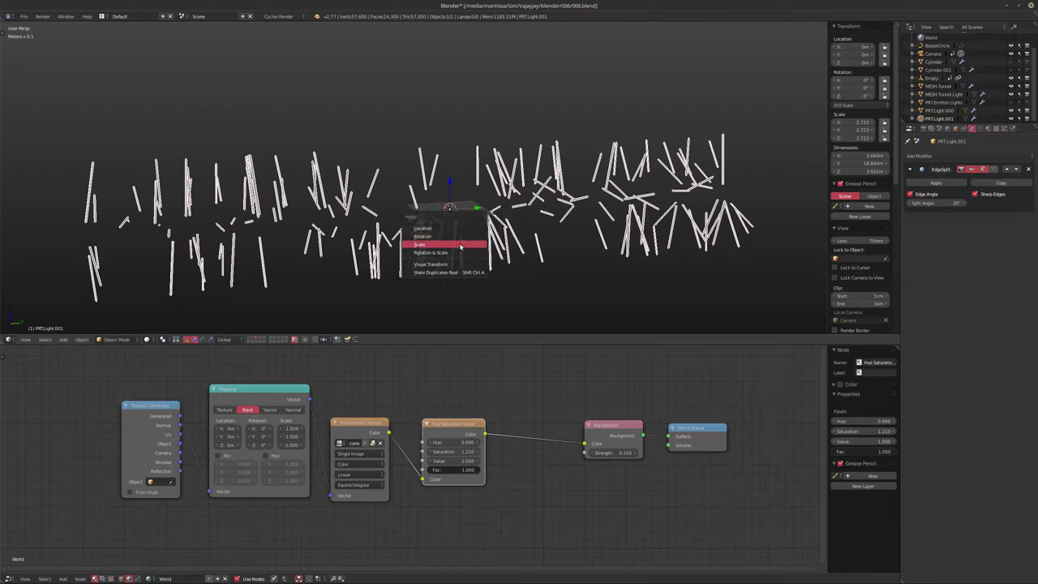
left_click(460, 244)
middle_click_drag(459, 245, 592, 178)
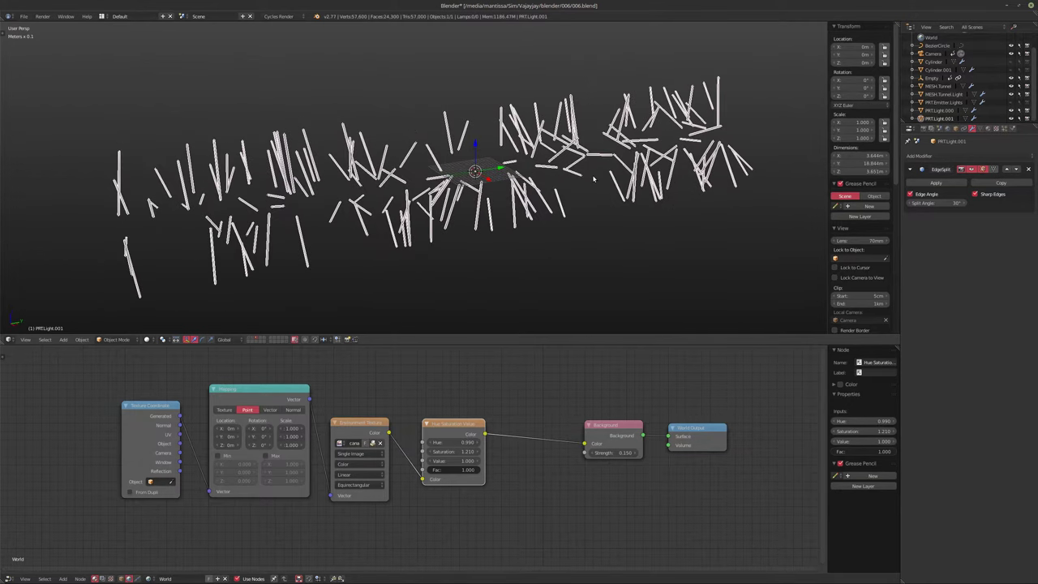
Step: Add an Array modifier to PRT.Light.001, replacing its relative offset with a constant offset of 20 m along Y
left_click(947, 154)
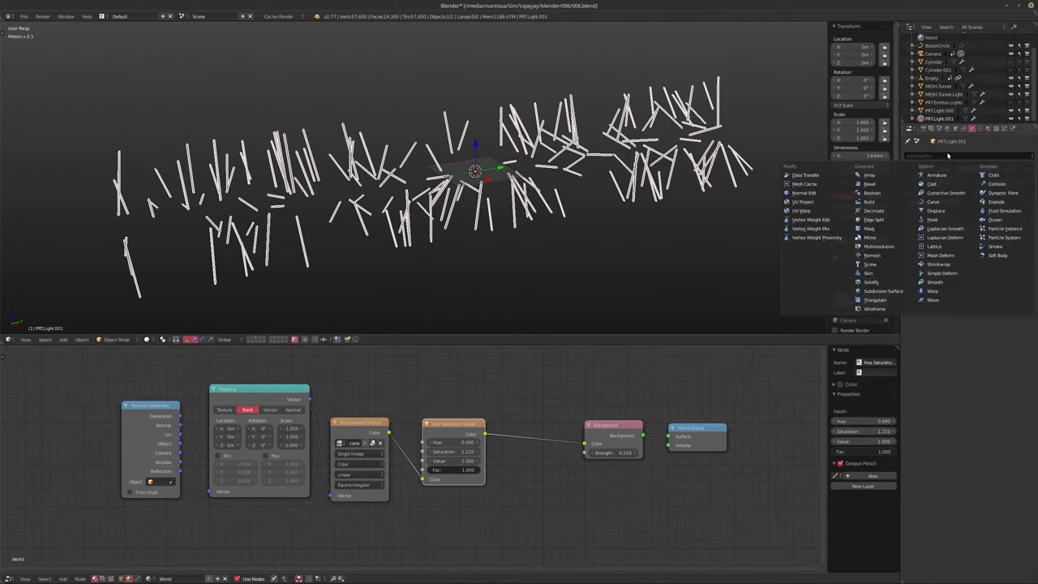
left_click(868, 175)
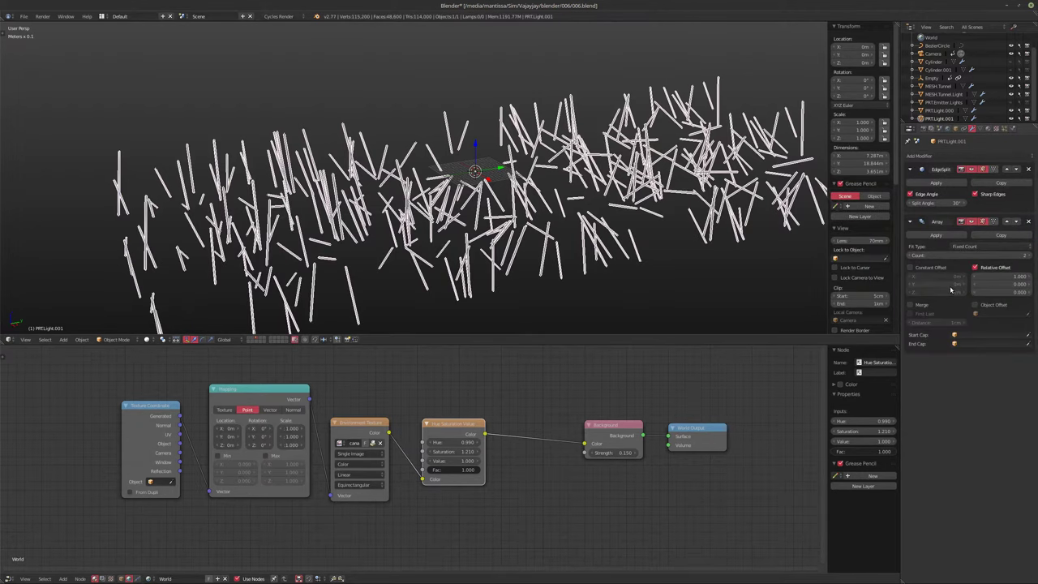
middle_click_drag(762, 231, 875, 254)
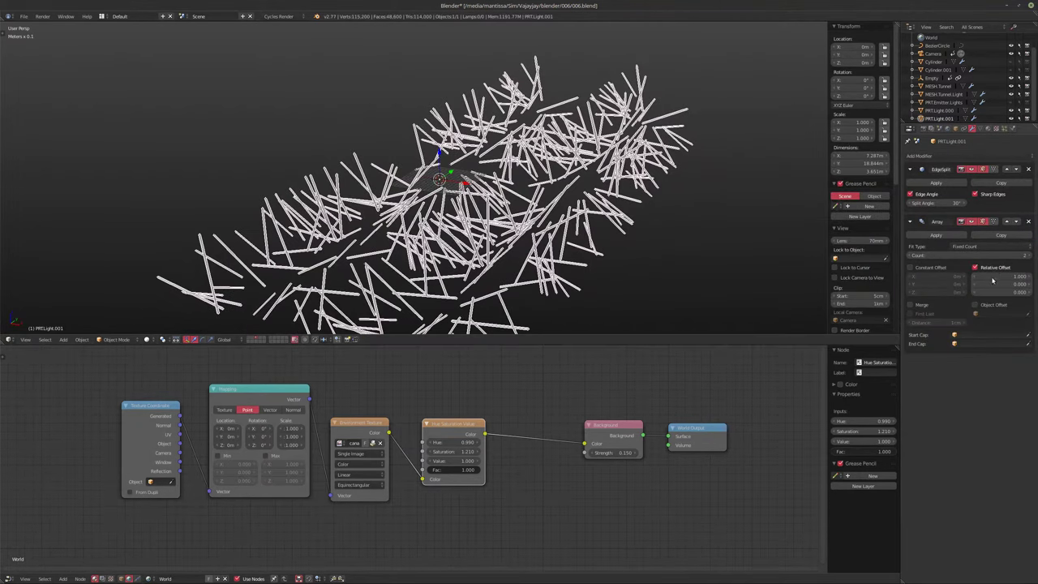
left_click(974, 267)
left_click(910, 267)
left_click_drag(924, 283, 1026, 284)
left_click(928, 285)
type("20")
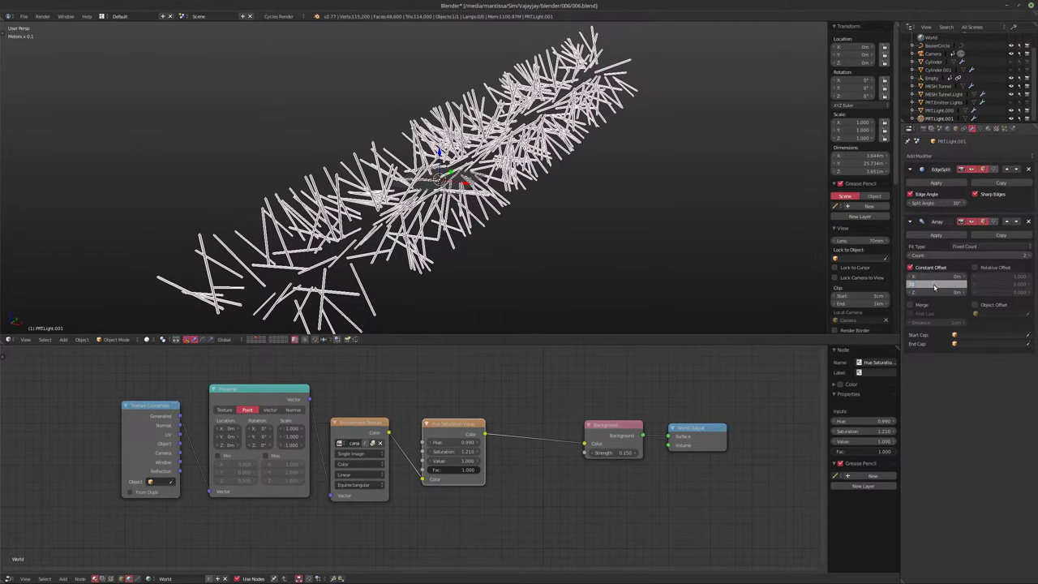
key("Return")
middle_click_drag(608, 235, 430, 230)
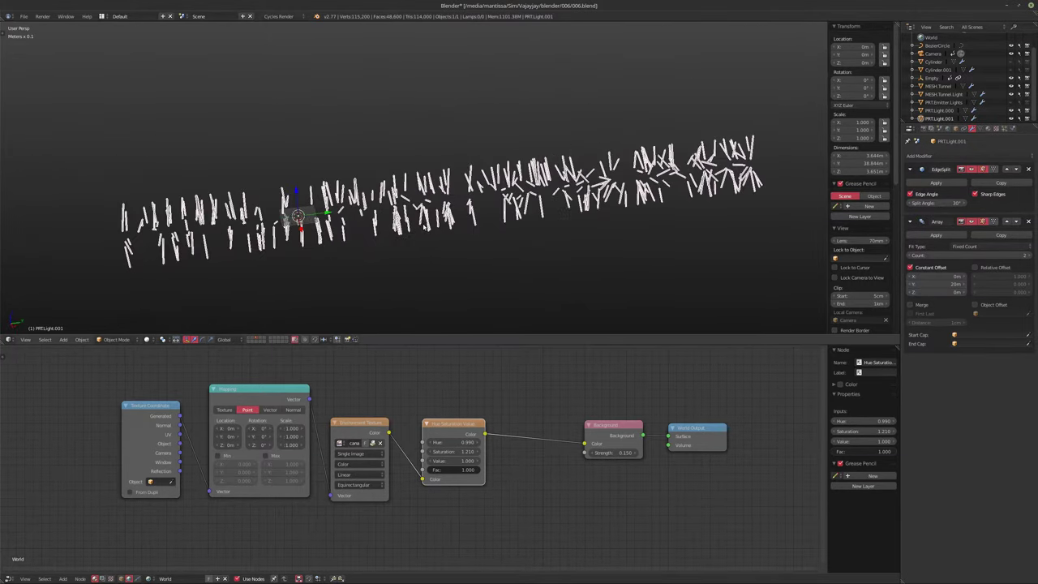
key("Tab")
key("Tab")
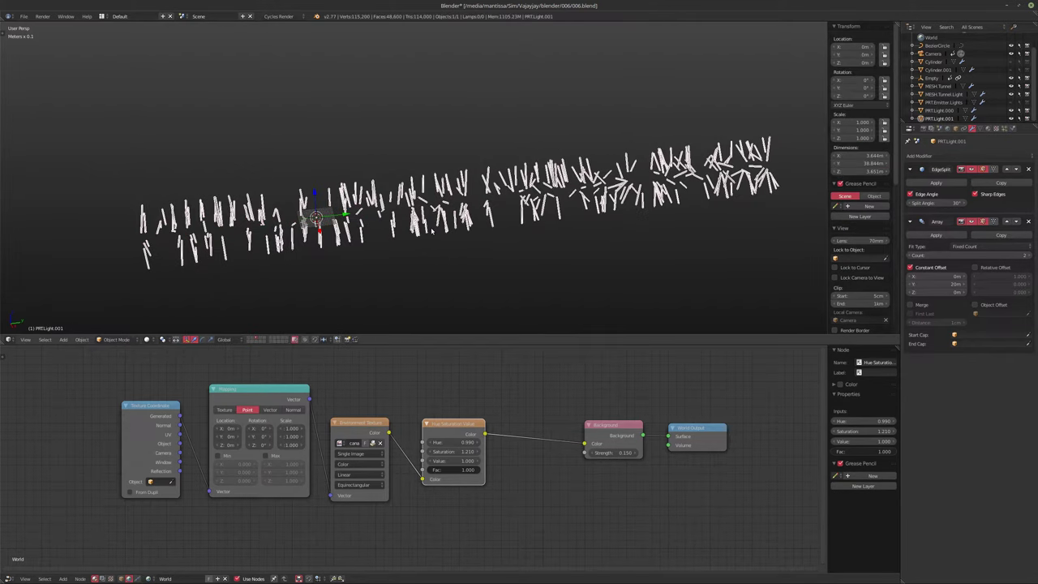
Step: Look through the camera and raise the PRT.Light.001 array count to 5
key("KP_0")
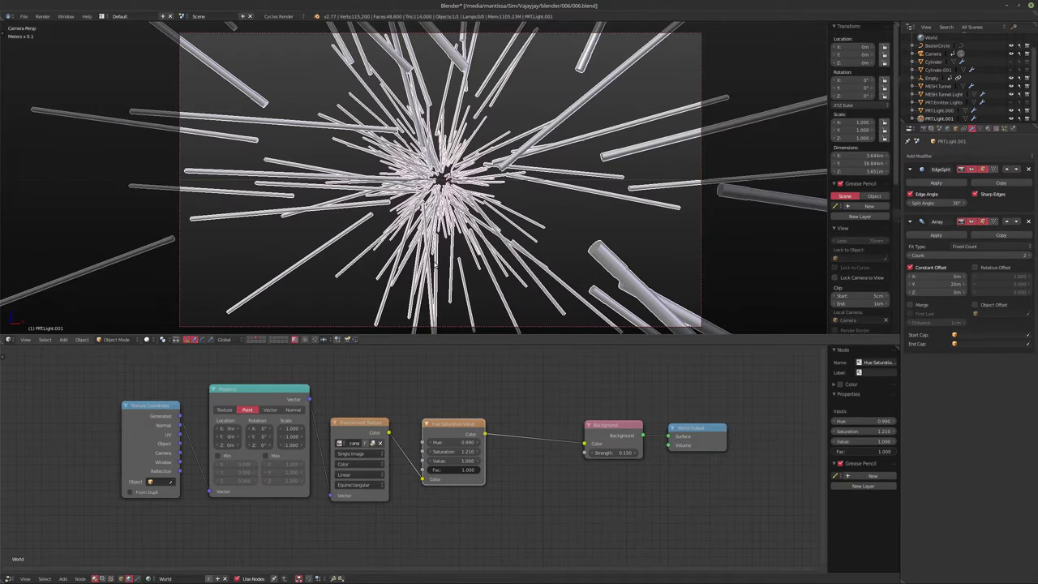
left_click(1028, 256)
left_click(1028, 257)
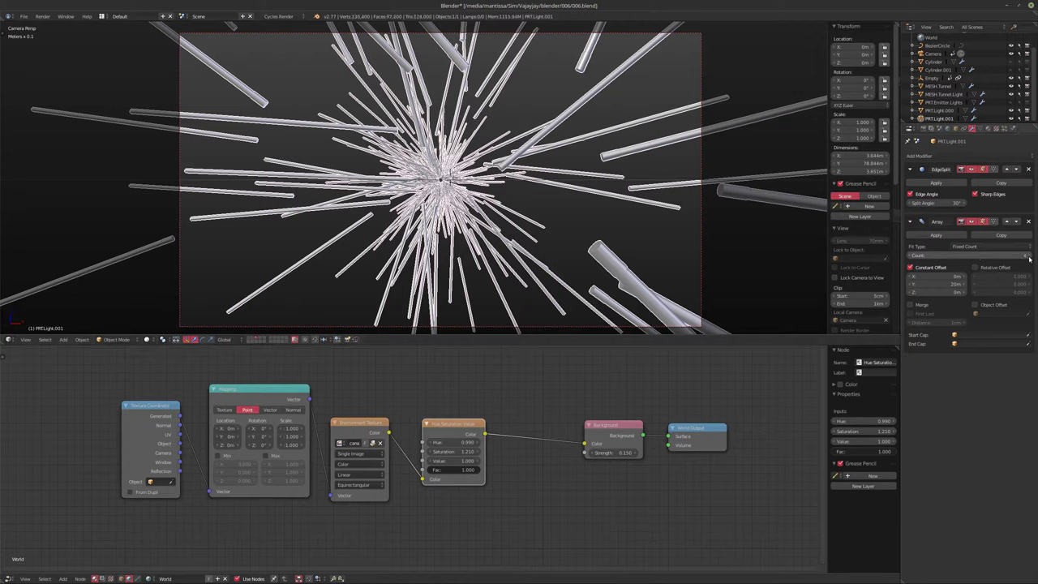
left_click(1027, 256)
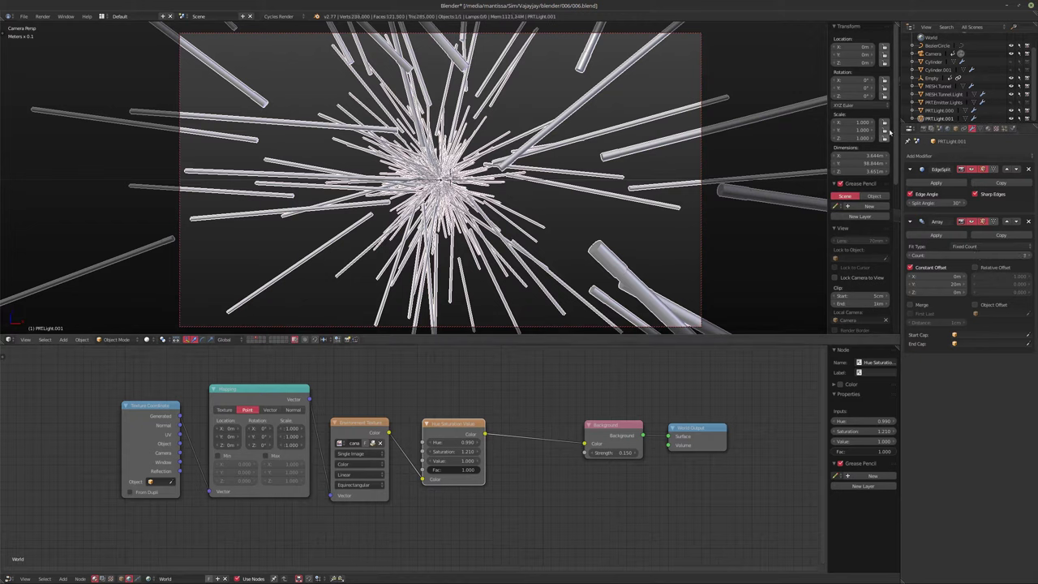
Step: Show the tunnel layer together with the lights and set the MESH.Tunnel array count to 5
left_click(249, 339, "shift")
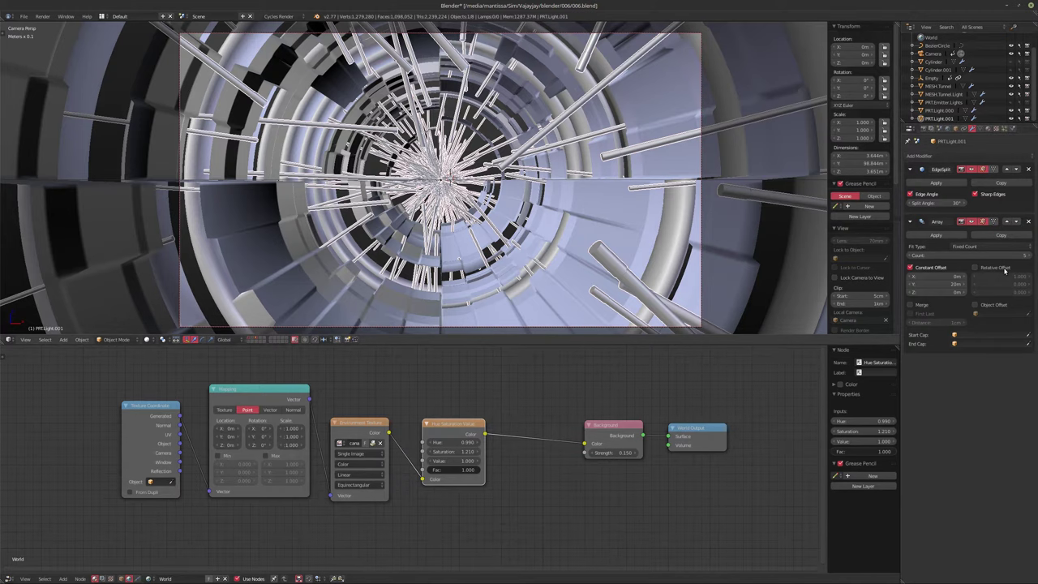
left_click(938, 86)
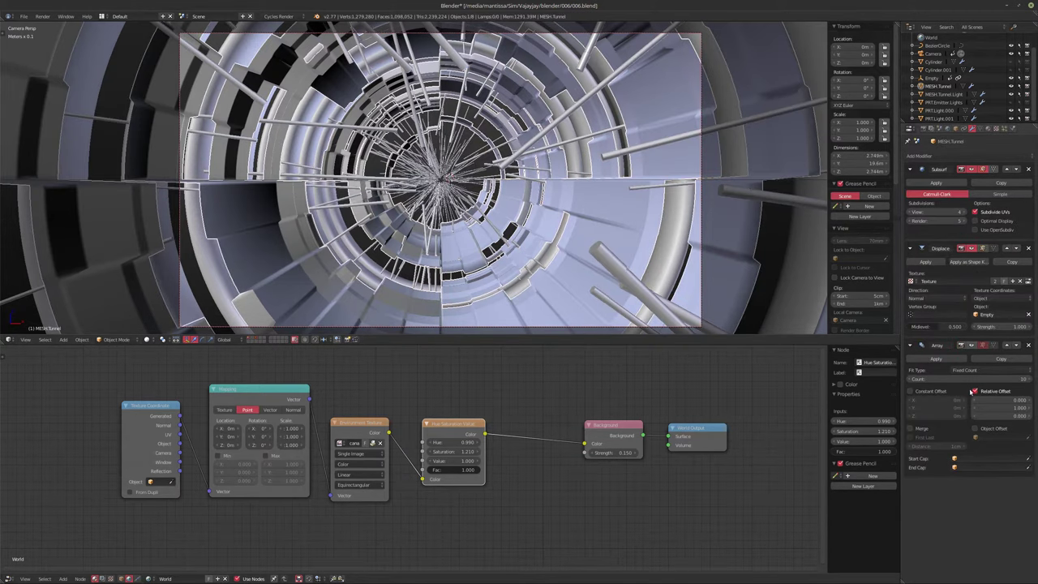
left_click(999, 379)
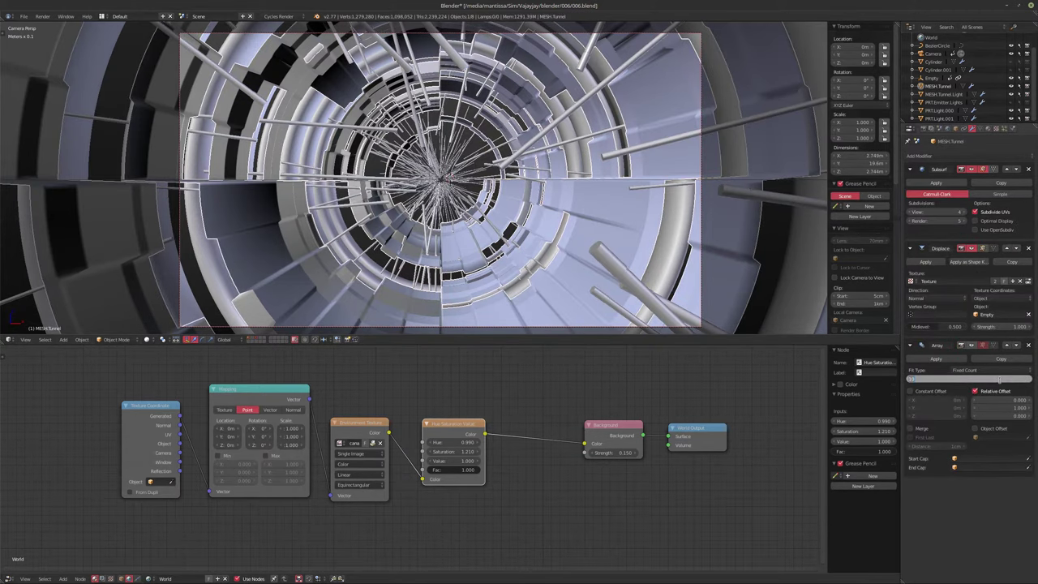
type("5")
key("Return")
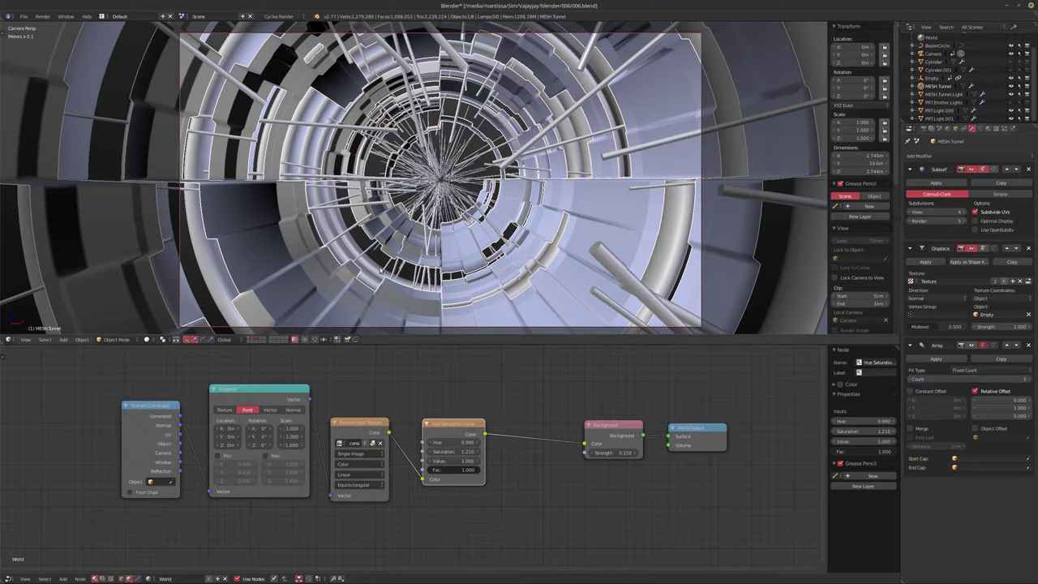
Step: Save the file over the existing one and run a test render of the camera view
key("ctrl+s")
left_click(379, 268)
key("F12")
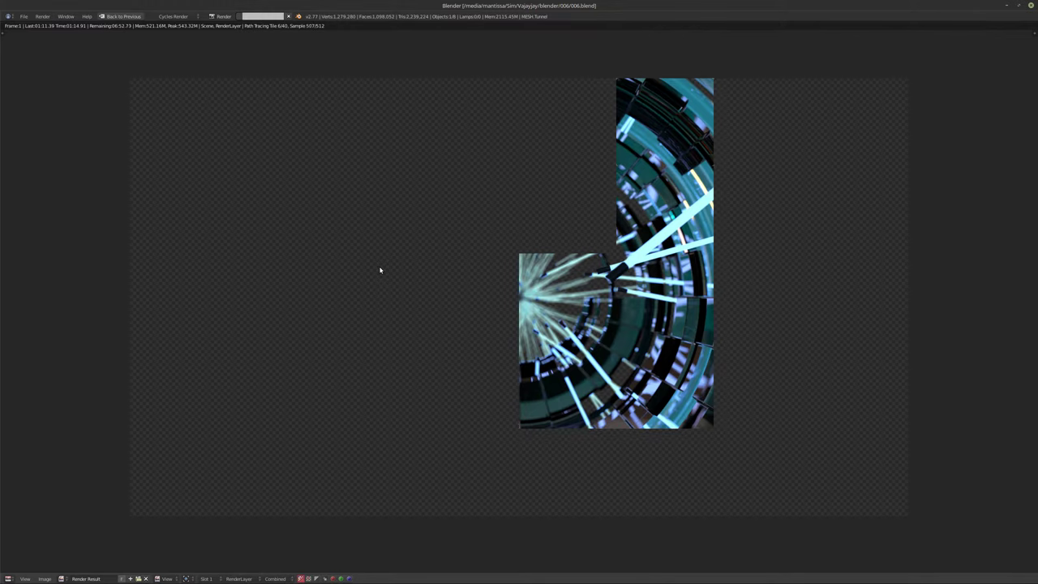
key("Escape")
key("Escape")
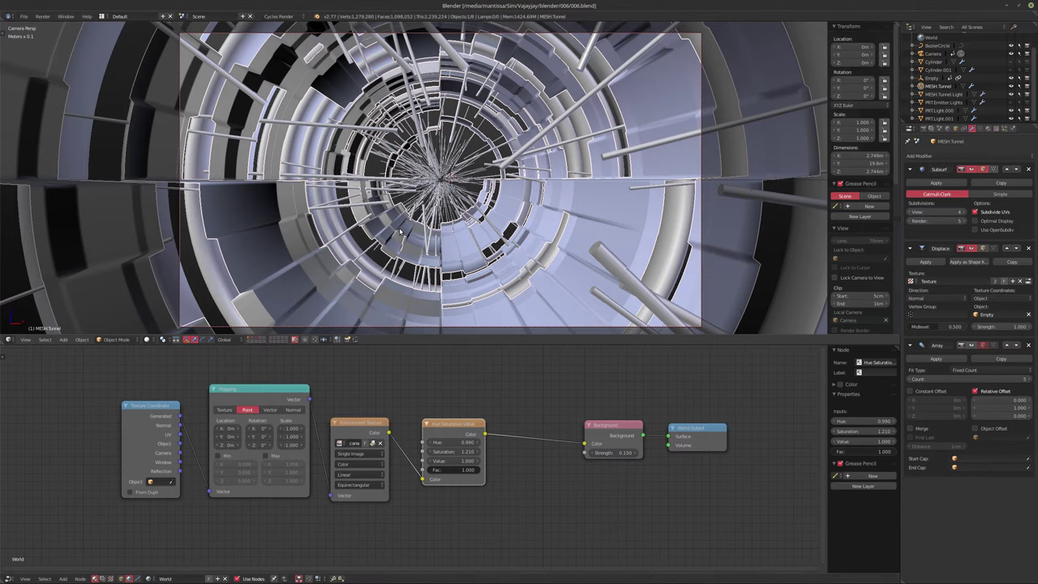
Step: Set the render sampling's direct clamp to 50 and its indirect clamp to 25
left_click(923, 129)
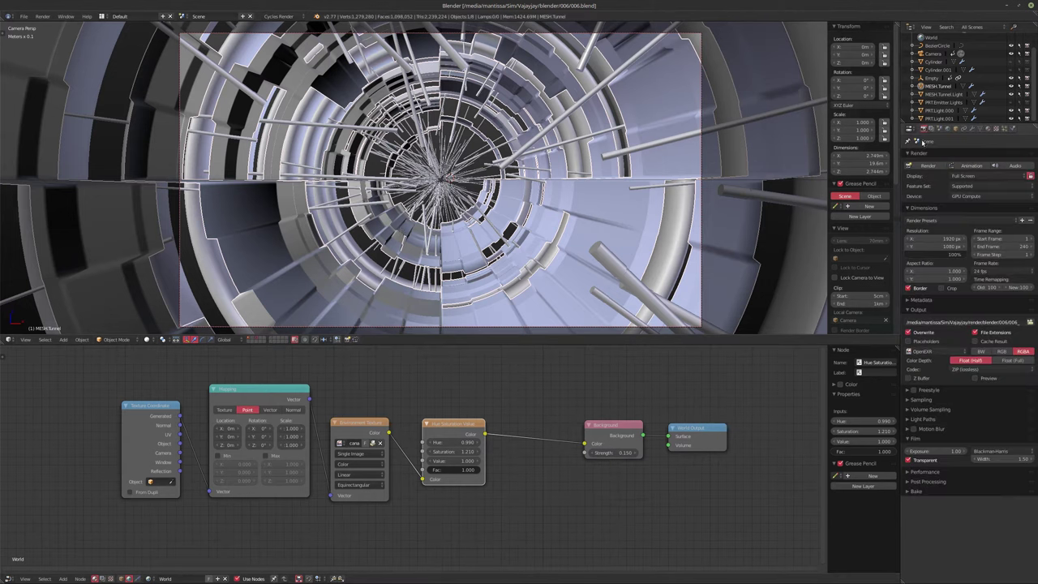
left_click(924, 400)
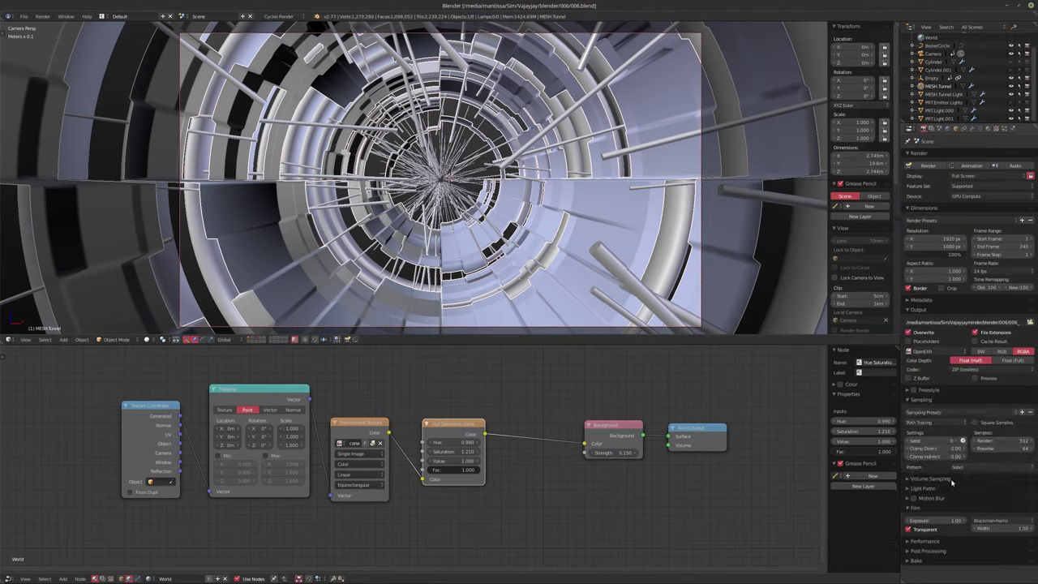
left_click(950, 448)
type("50")
key("Tab")
type("25")
key("Return")
Step: Set the render samples to 256 and enable Progressive Refine in the performance settings
left_click(996, 438)
type("256")
key("Return")
left_click(922, 541)
scroll(928, 542, "down", 2)
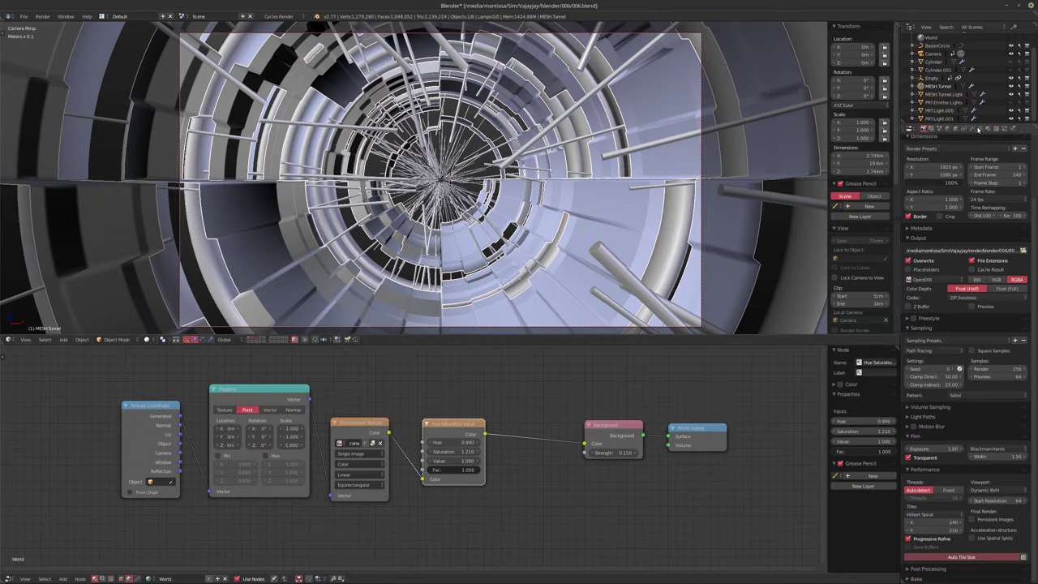
Step: Enable the MESH.Tunnel Array modifier for rendering and save the file over the existing one
left_click(977, 130)
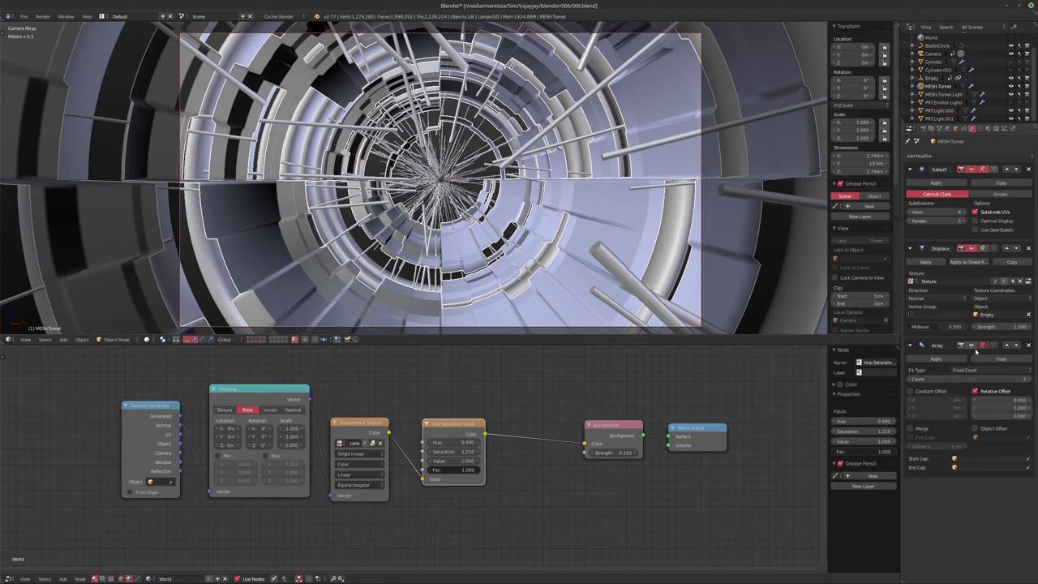
key("ctrl+s")
left_click(628, 401)
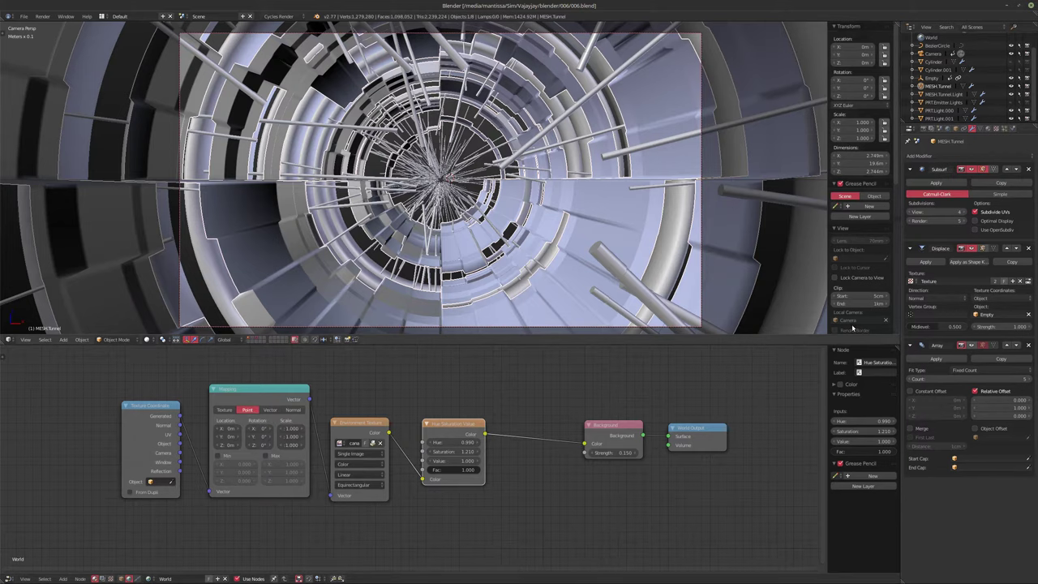
Step: Run a test render of the frame, cancel it and review the render settings
key("F12")
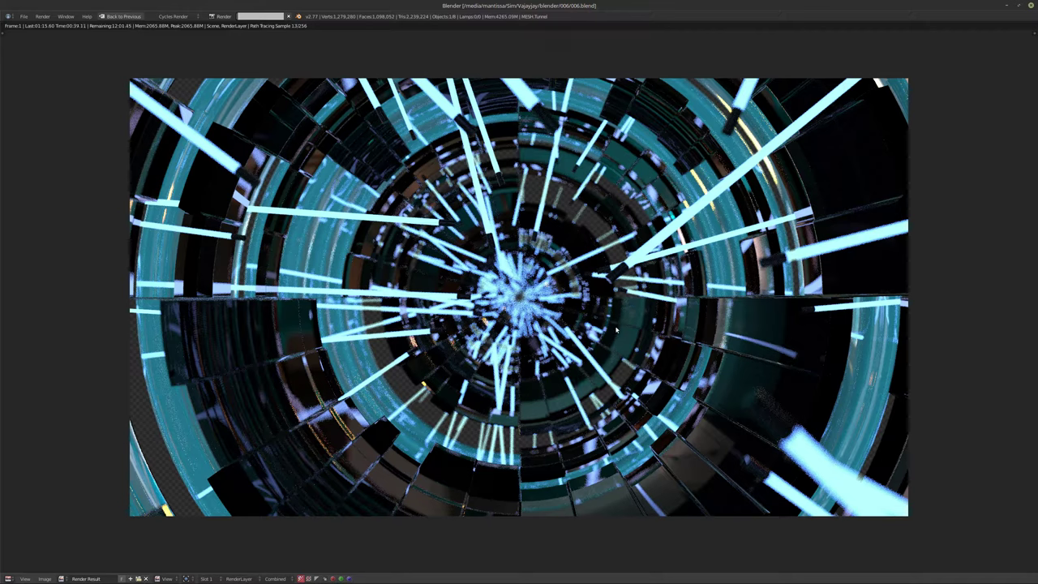
key("Escape")
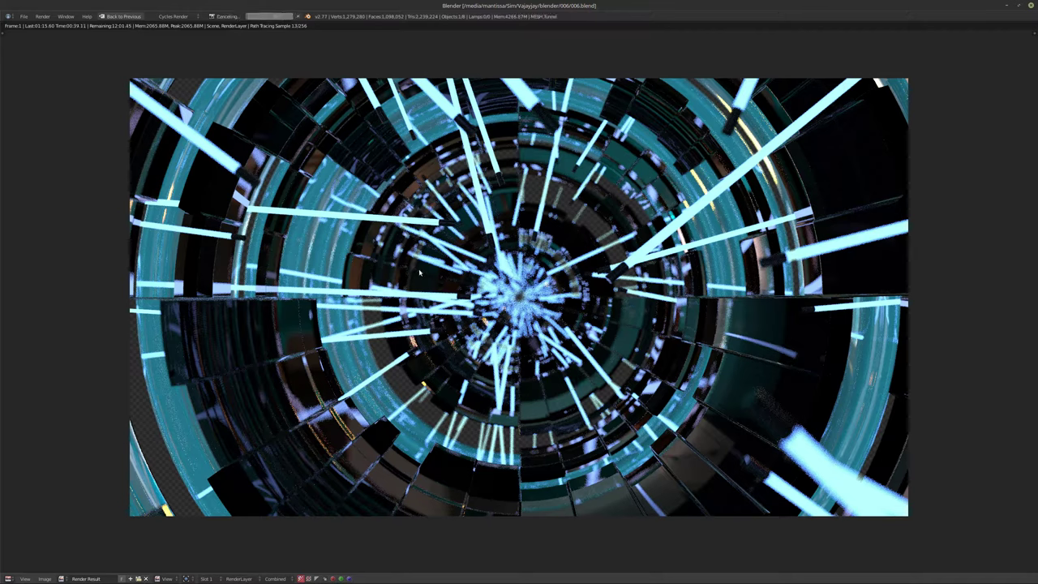
key("Escape")
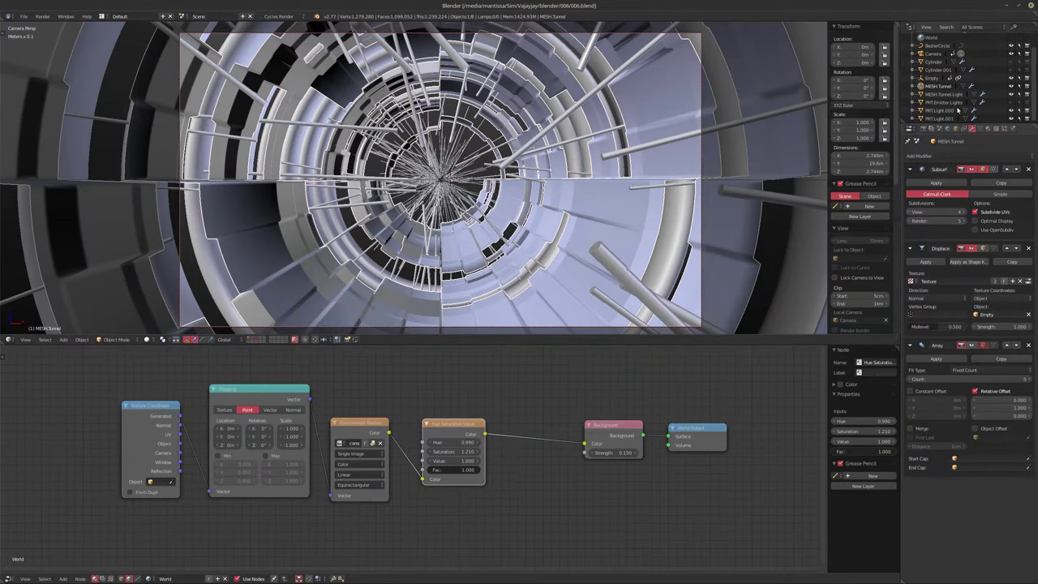
left_click(922, 128)
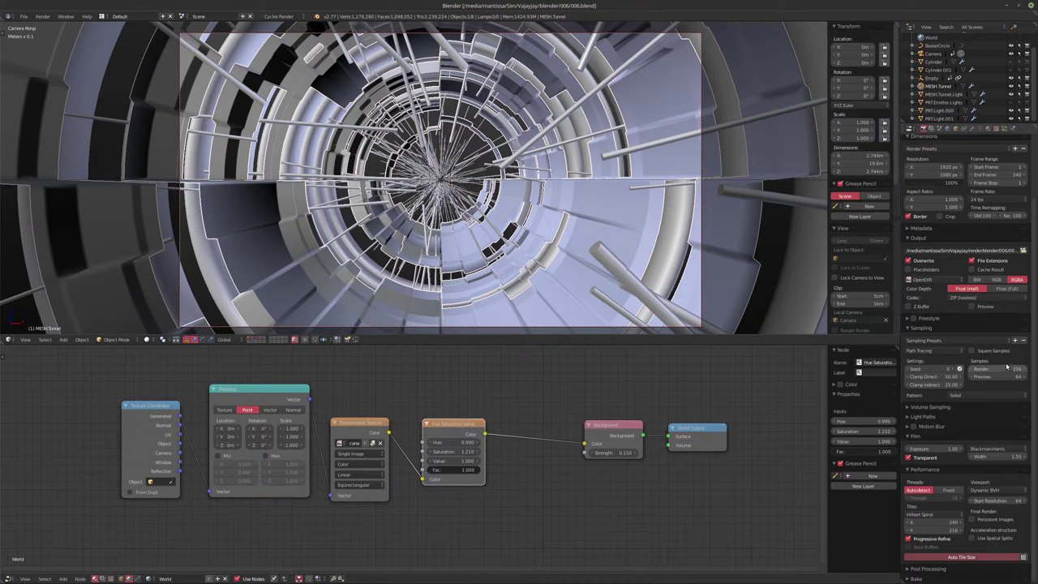
scroll(1001, 342, "up", 2)
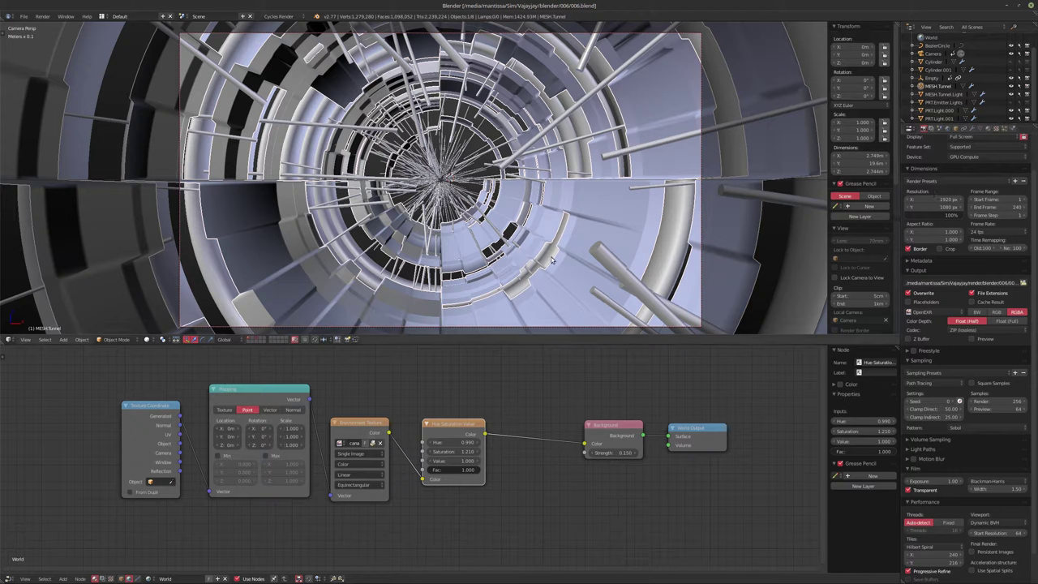
Step: Play back the animation through the camera, stop it and examine the whole tunnel from outside
key("alt+a")
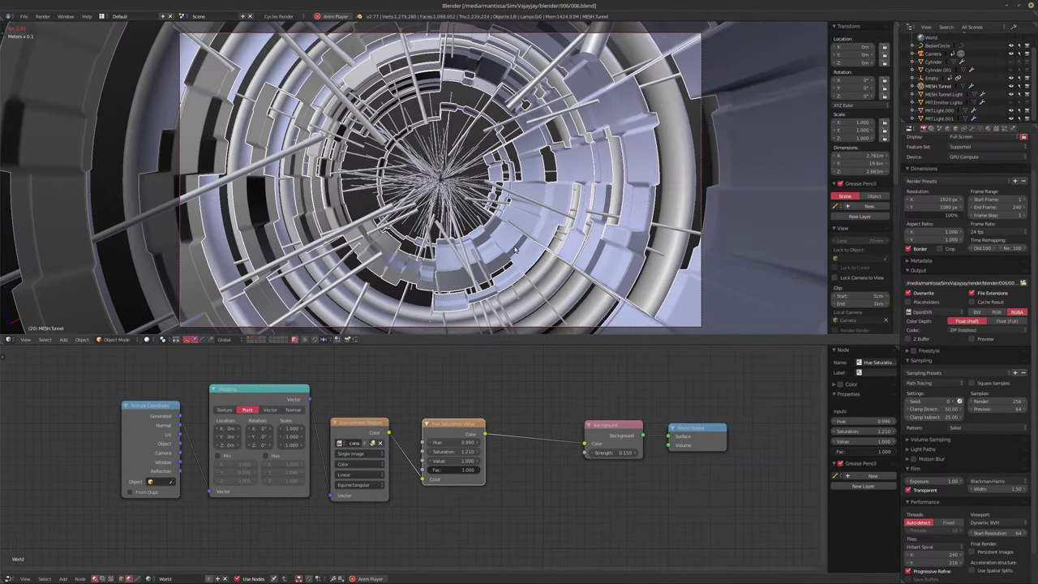
key("alt+a")
middle_click_drag(514, 249, 464, 213)
scroll(542, 255, "down", 5)
scroll(545, 181, "down", 3)
middle_click_drag(545, 182, 357, 217)
key("KP_1")
scroll(436, 206, "up", 3)
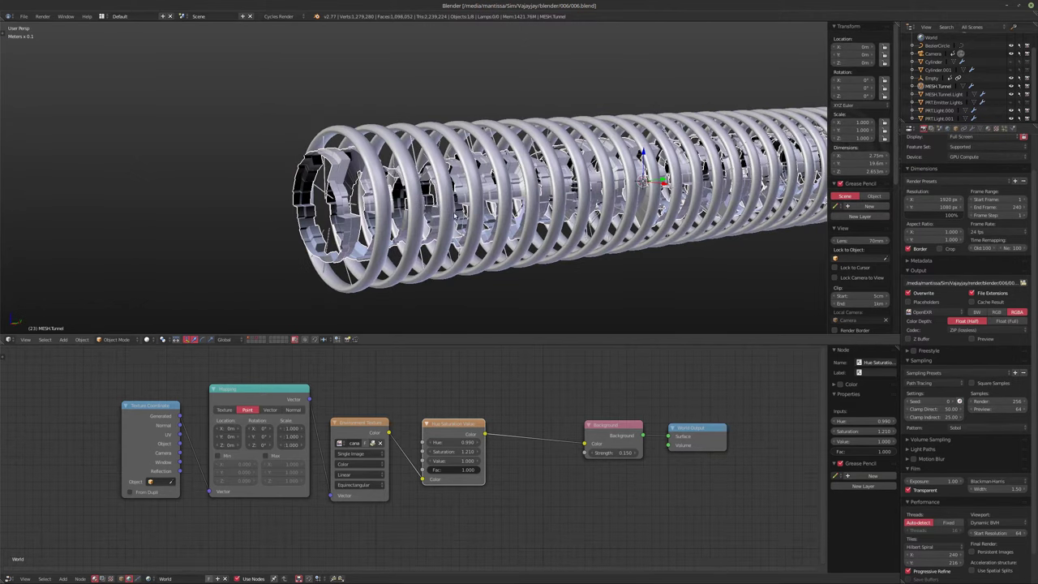
Step: Reorder the modifiers of MESH.Tunnel.Light so Solidify comes first, Subsurf second and Array last
right_click(455, 216)
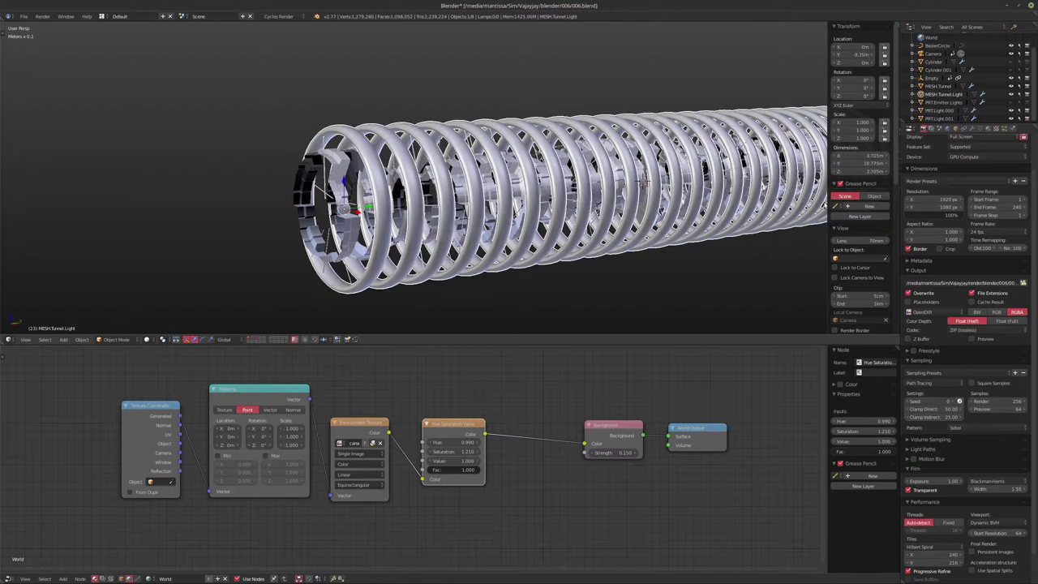
left_click(976, 129)
middle_click_drag(627, 226, 750, 230)
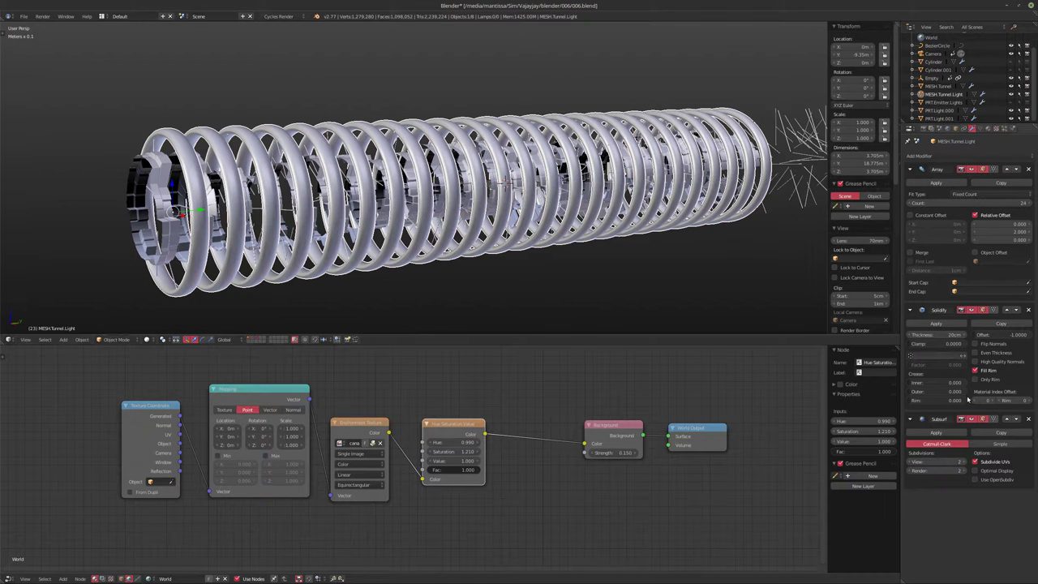
left_click(1005, 418)
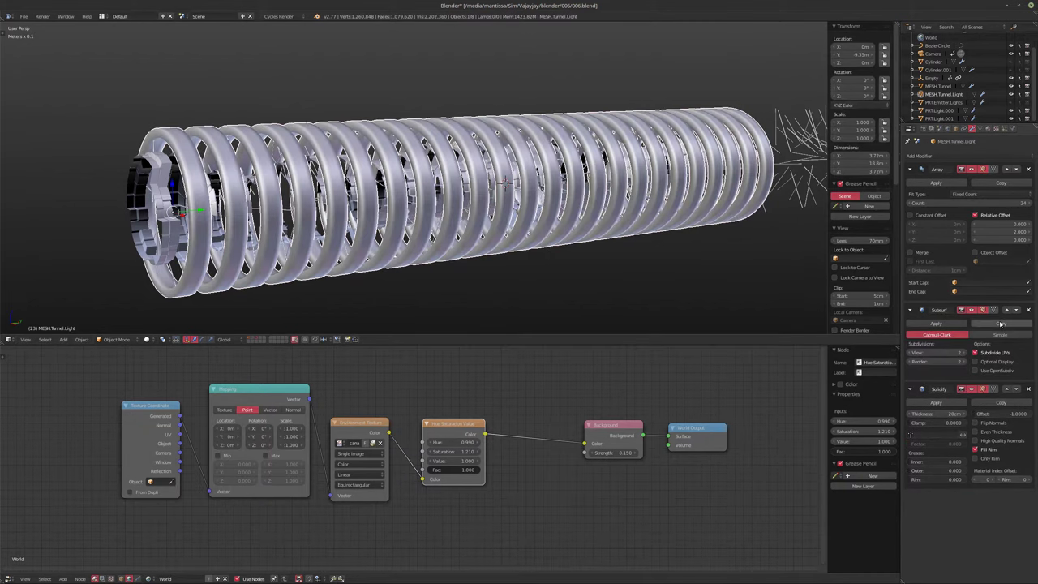
left_click(1007, 389)
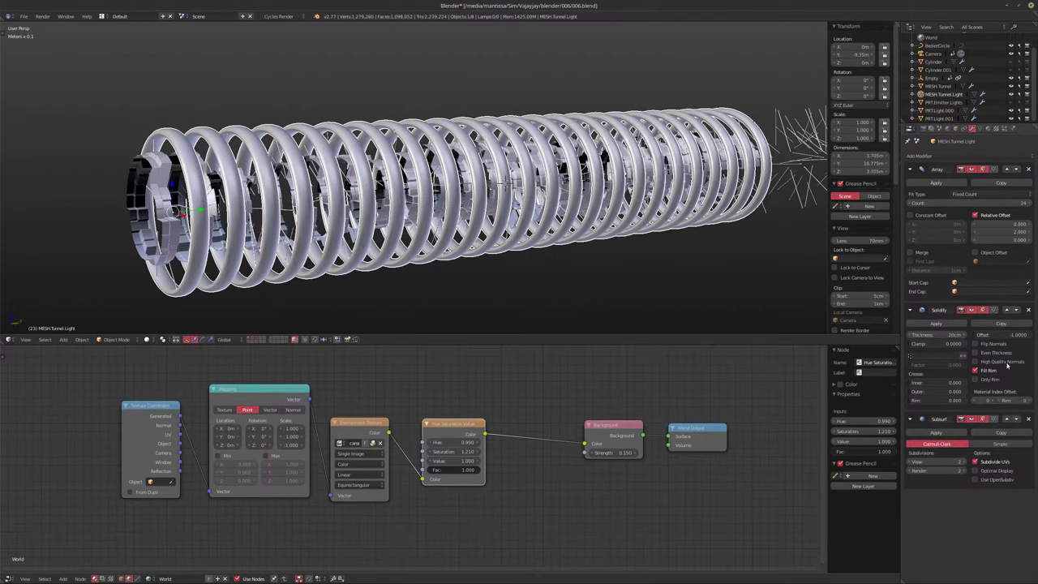
left_click(1006, 310)
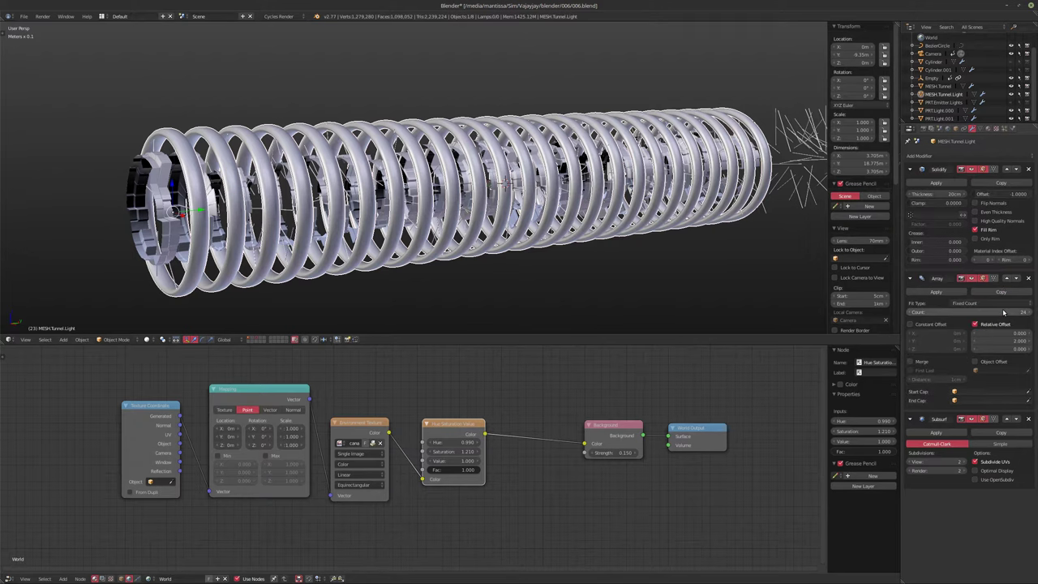
left_click(1006, 419)
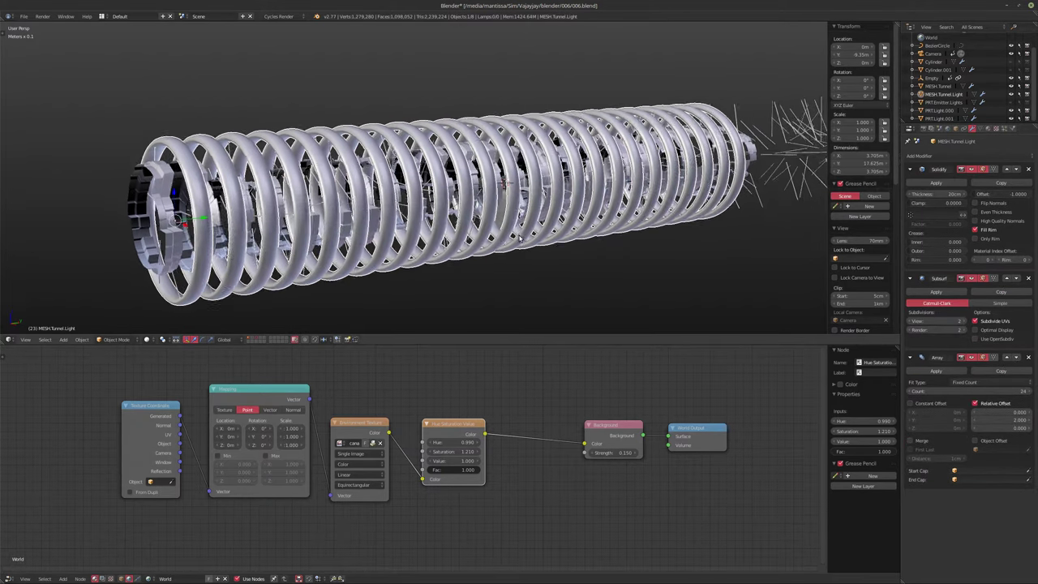
left_click(954, 156)
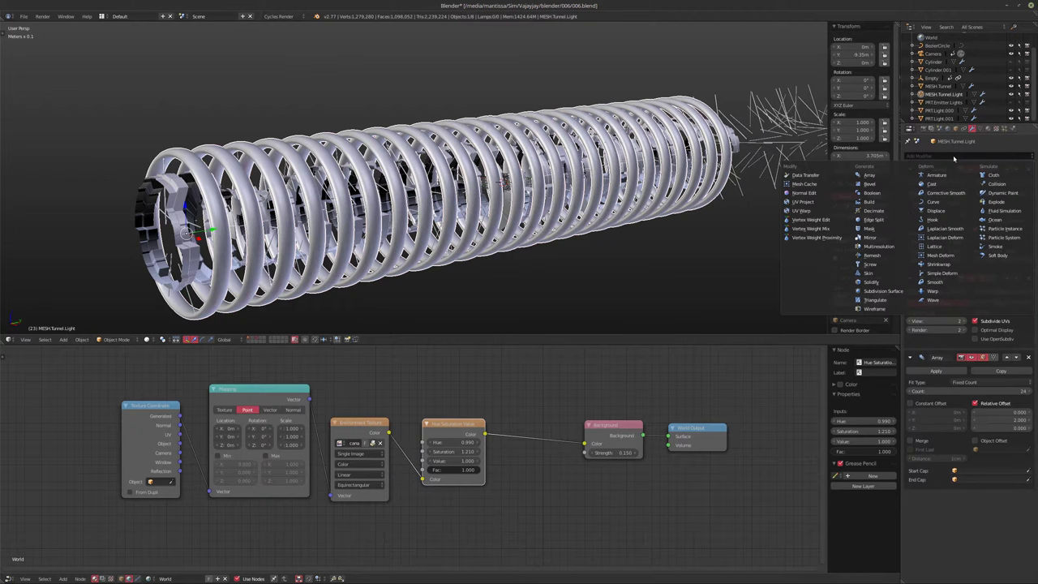
left_click(954, 158)
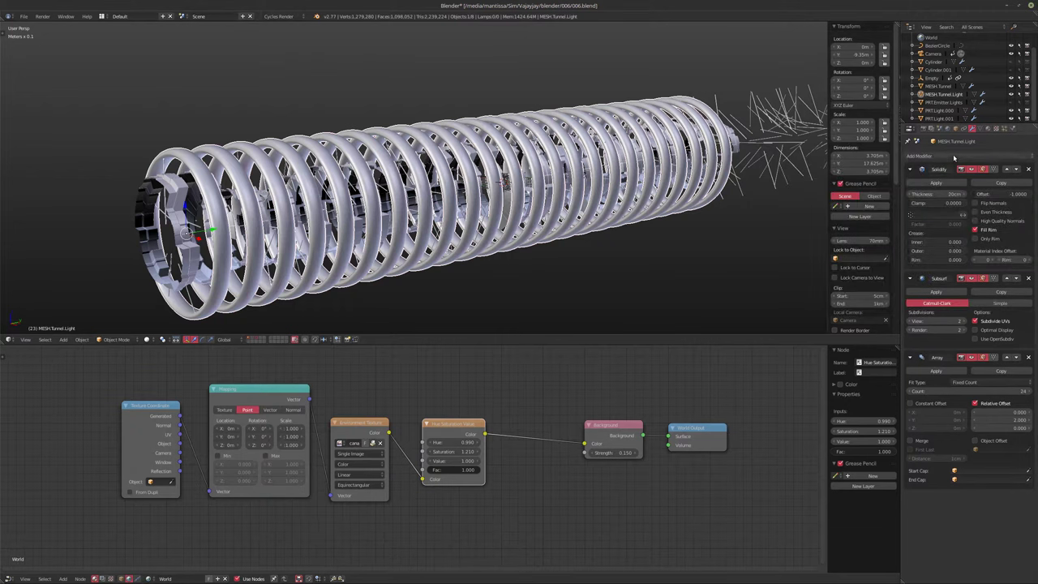
Step: Add a second Array modifier to the MESH.Tunnel.Light rings
left_click(952, 154)
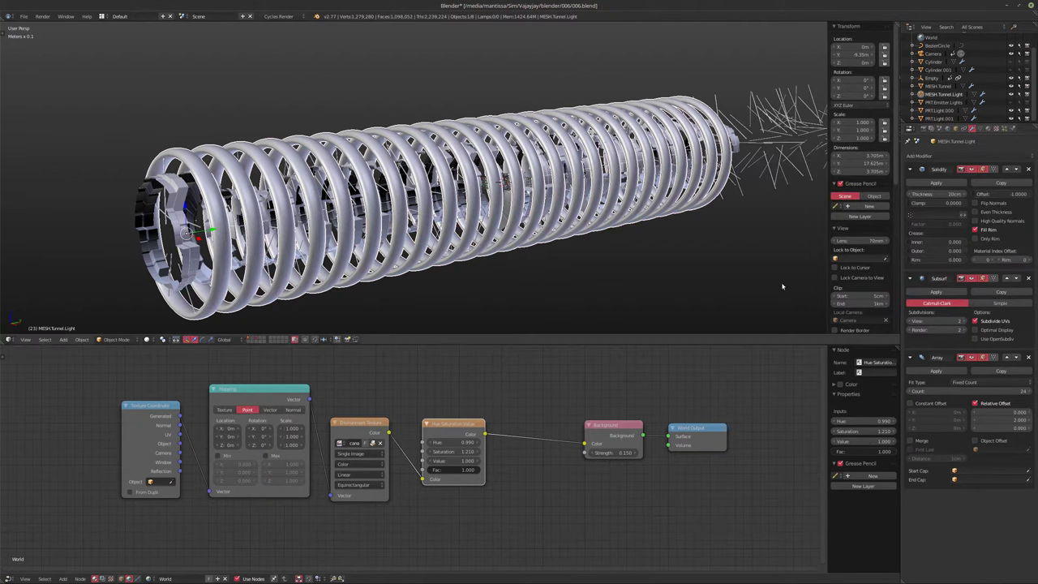
middle_click_drag(689, 258, 680, 244)
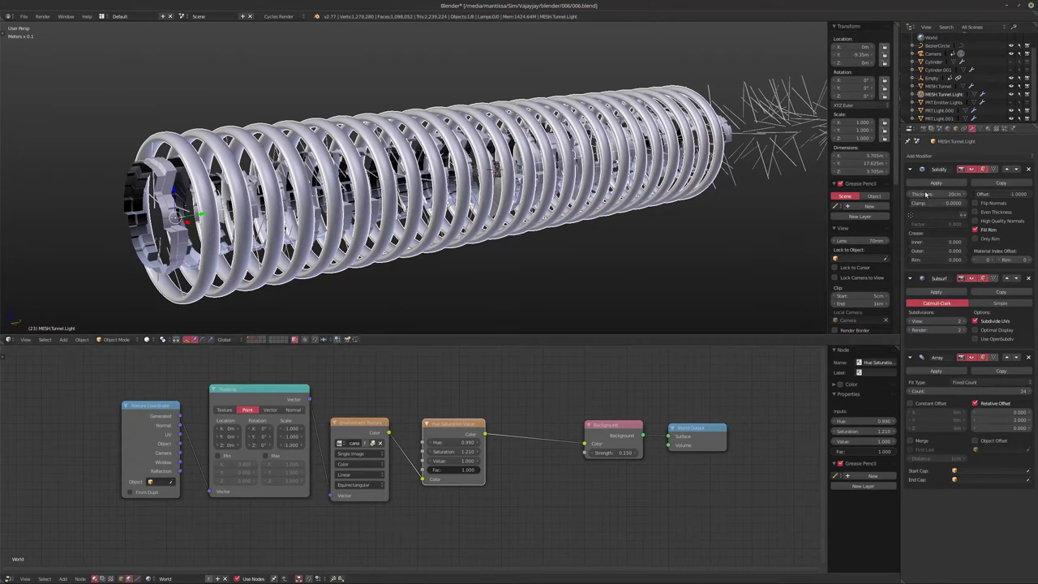
left_click(921, 157)
left_click(883, 177)
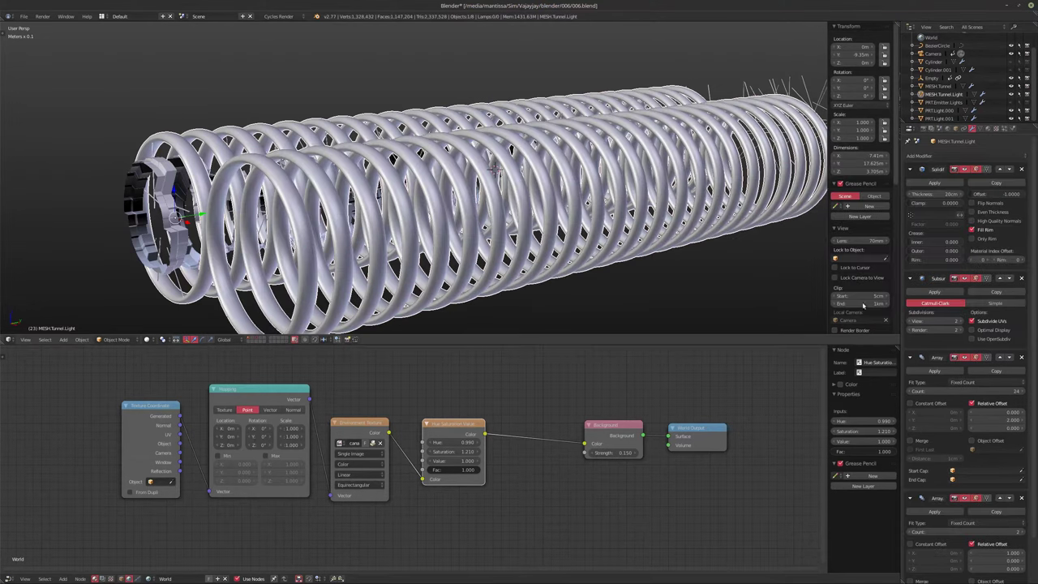
middle_click_drag(648, 308, 626, 301)
scroll(608, 280, "down", 2)
middle_click_drag(588, 260, 600, 284)
left_click(971, 403)
left_click(932, 419)
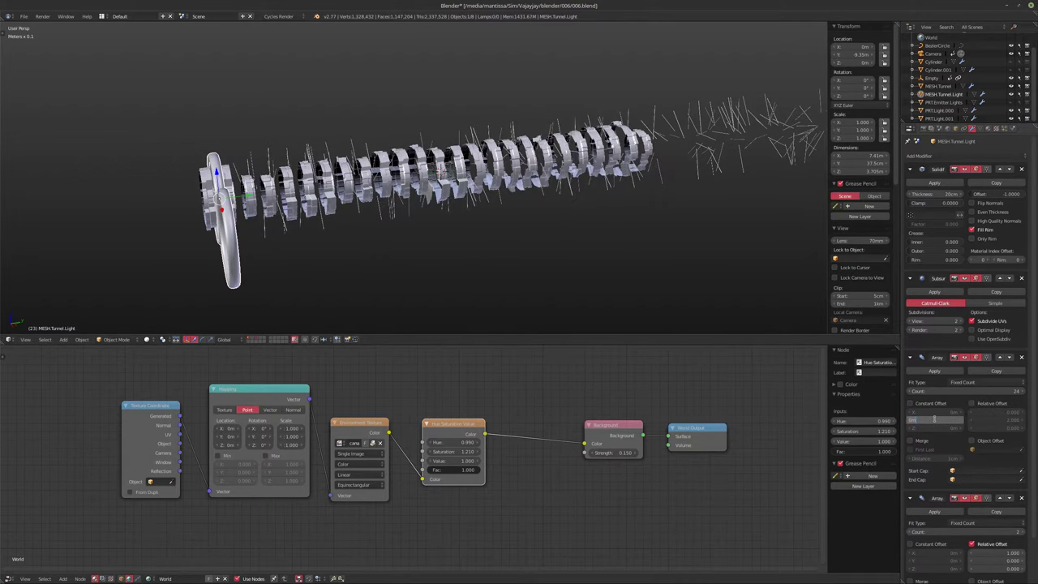
left_click(982, 408)
left_click(973, 403)
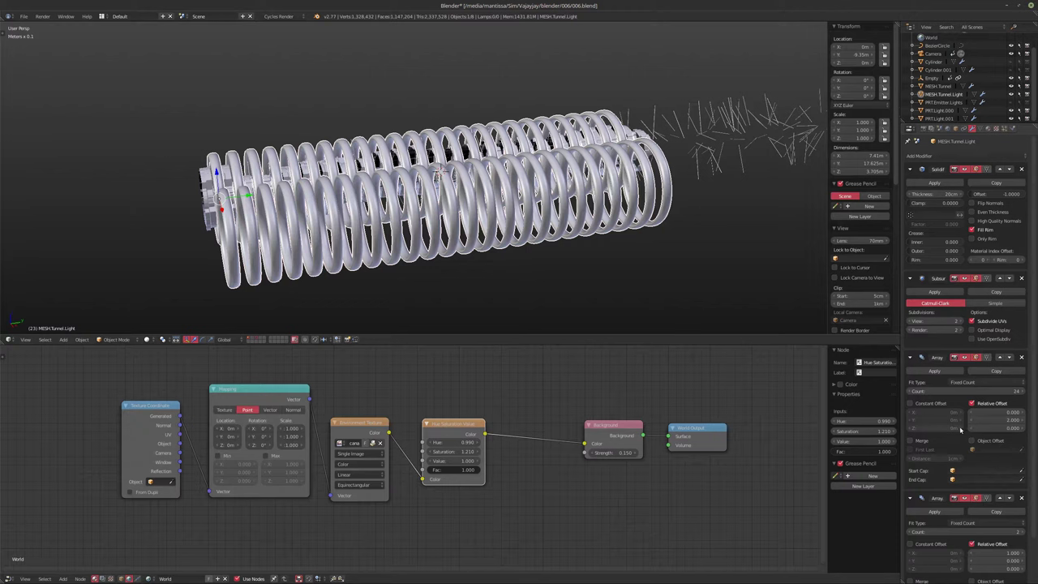
Step: Switch the second Array modifier from relative to constant offset and set its Y distance to 20 m
scroll(950, 435, "down", 3)
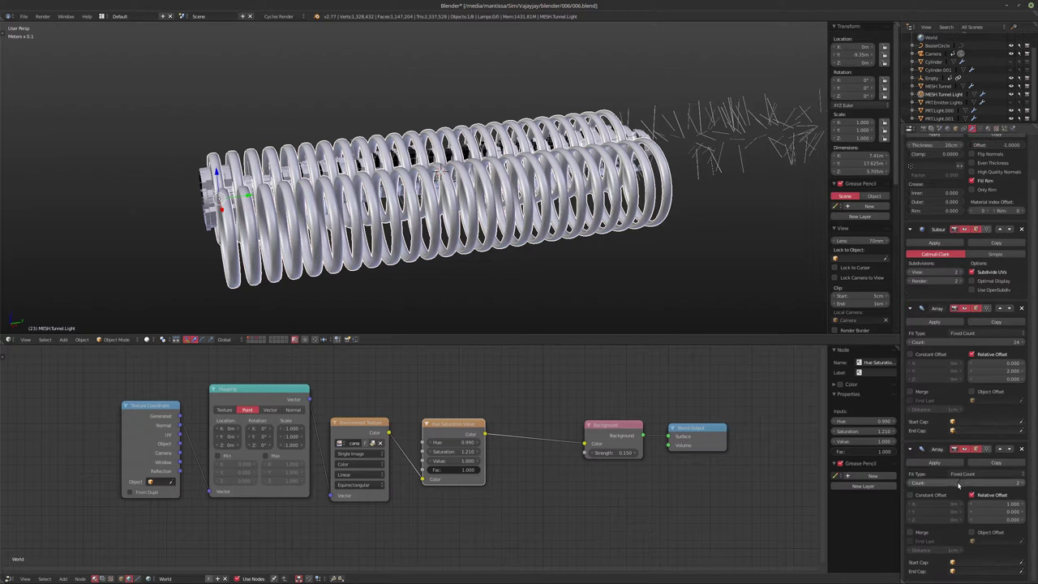
left_click(911, 494)
left_click(971, 495)
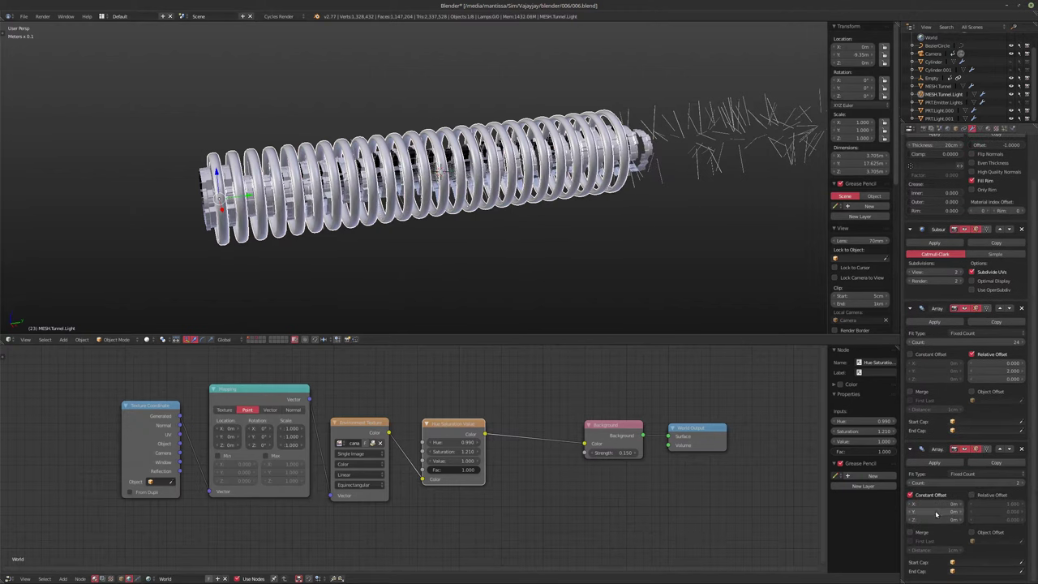
type("20")
key("Return")
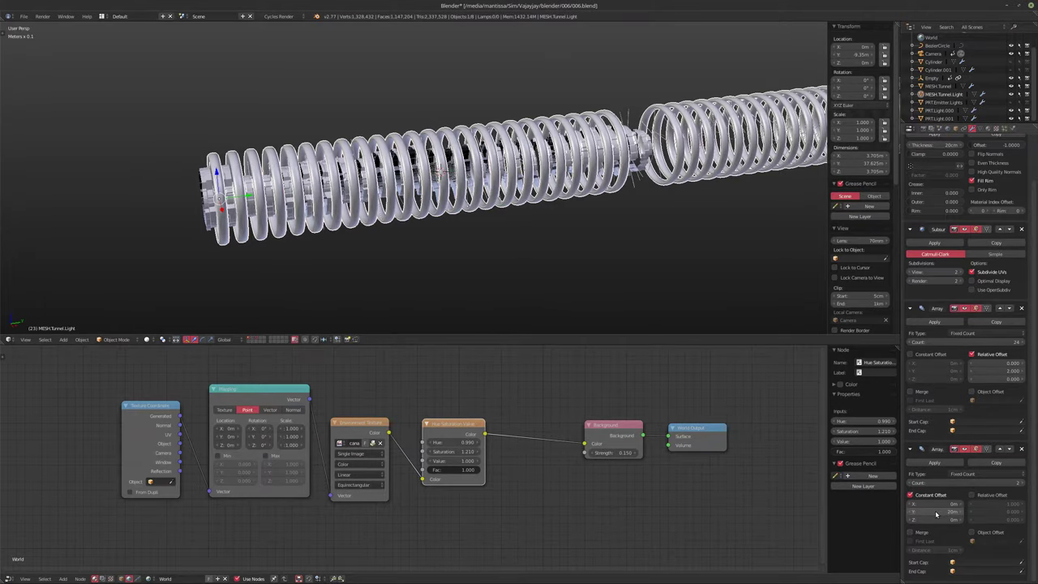
Step: Raise the first Array modifier's count to 26 after inspecting the gap between the two ring sections
scroll(641, 277, "up", 6)
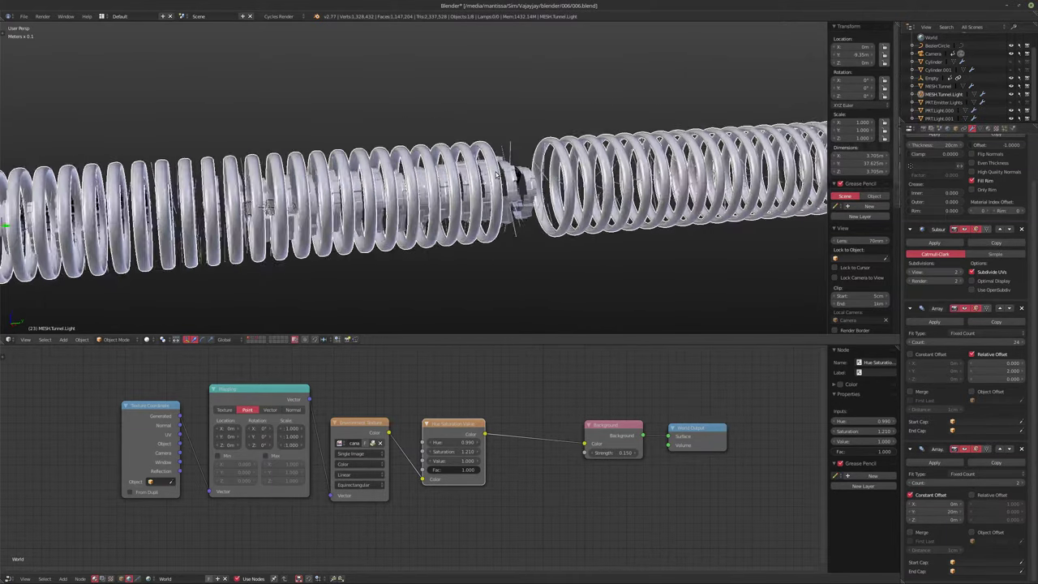
middle_click_drag(381, 191, 397, 207)
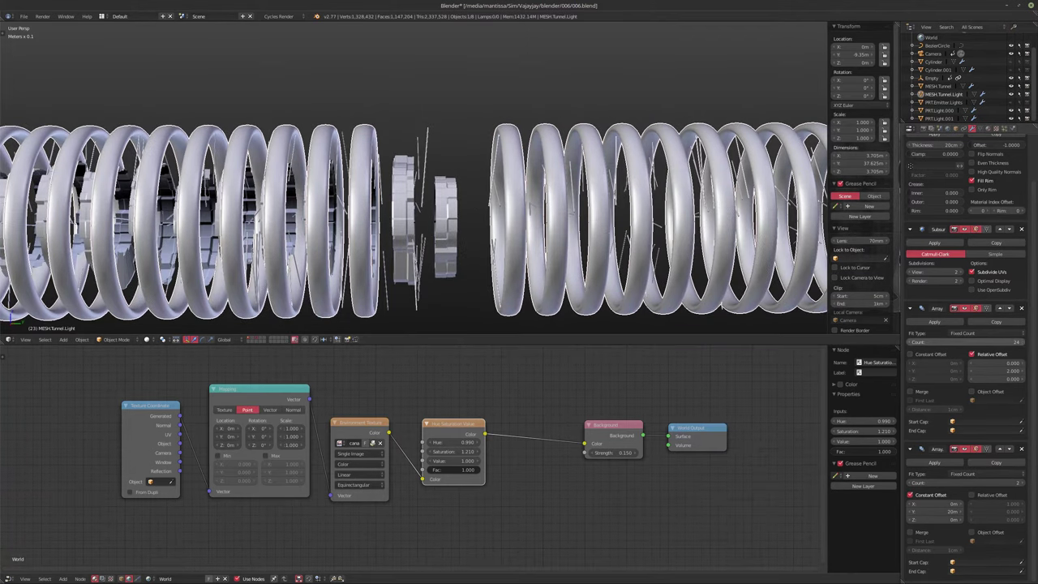
left_click(1022, 342)
left_click(1022, 341)
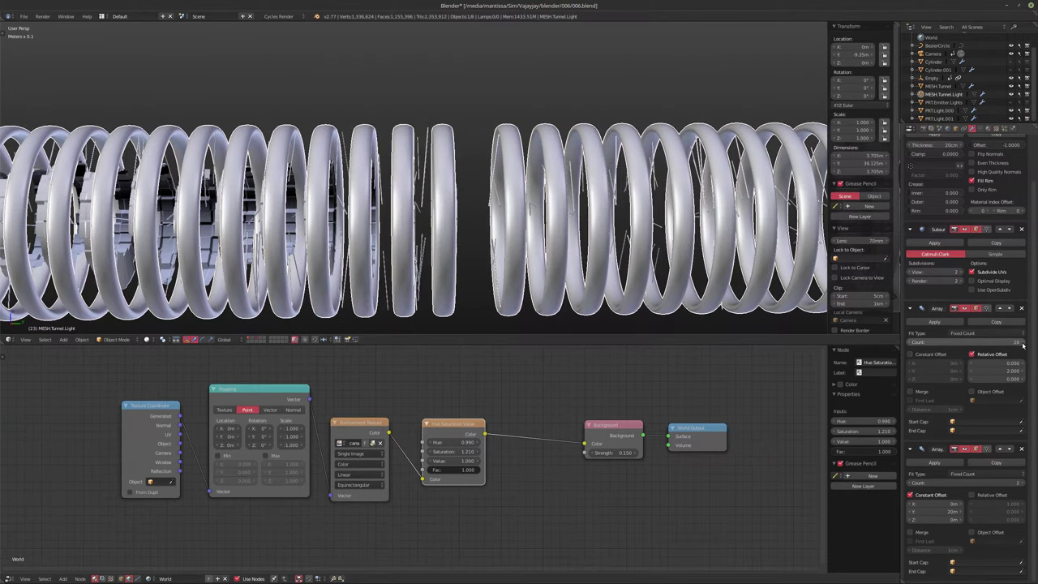
Step: From a right side view, switch the first Array to constant offset and hide the second Array in the viewport
middle_click_drag(461, 221, 385, 239)
scroll(460, 219, "down", 5)
scroll(454, 212, "up", 2)
key("KP_3")
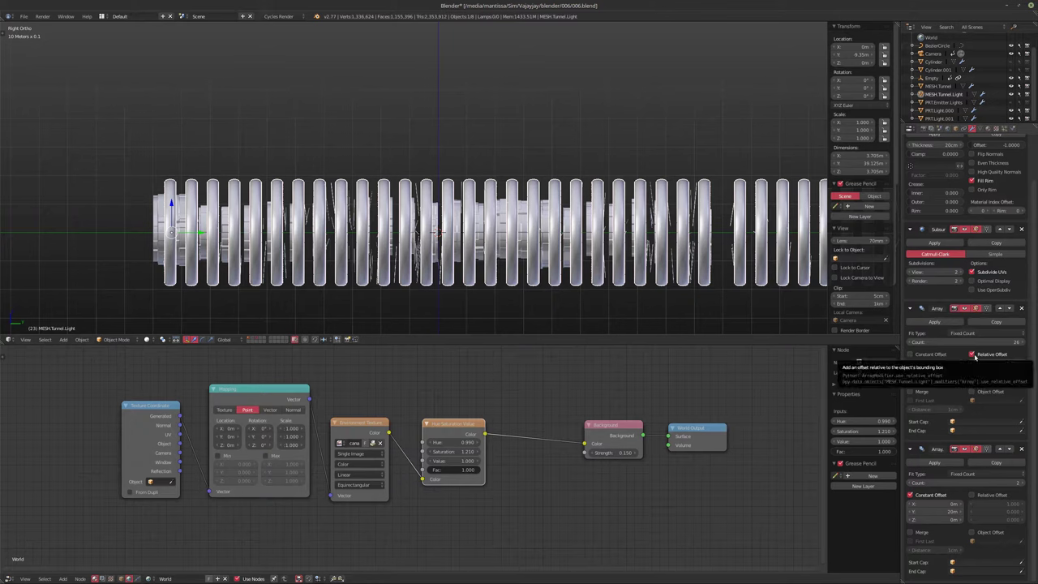
left_click(972, 354)
left_click(909, 354)
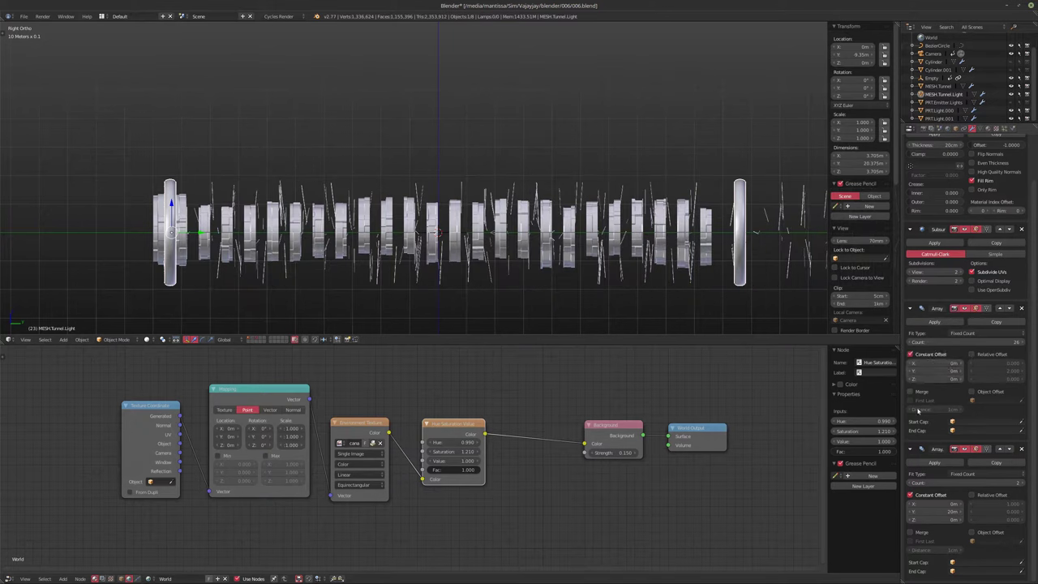
left_click(963, 448)
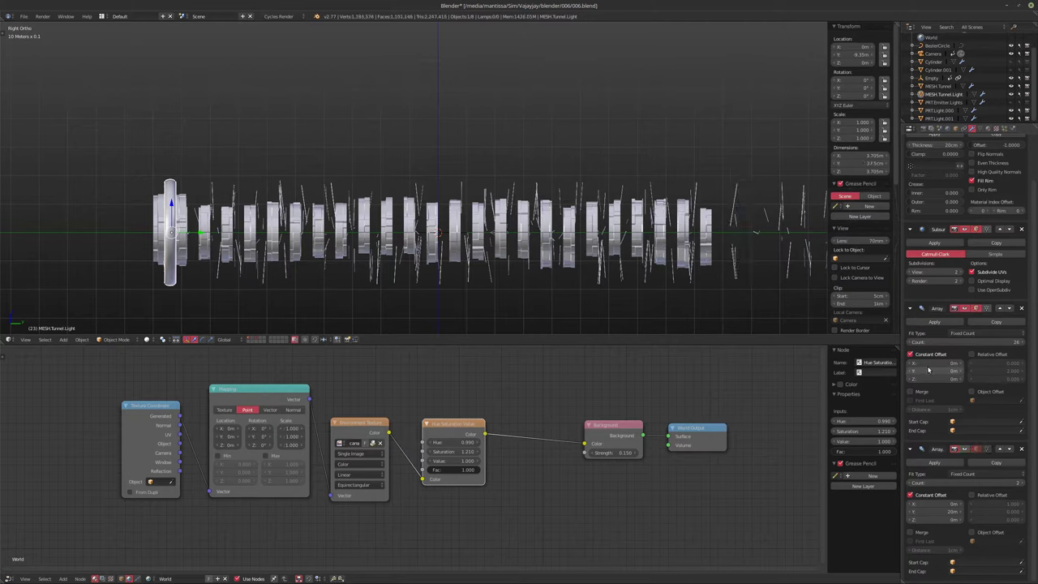
Step: Set the first Array's constant Y offset to 80 cm so the rings line up with the tunnel segments
mouse_move(918, 369)
left_mouse_down()
mouse_move(1003, 370)
mouse_move(923, 372)
left_mouse_up()
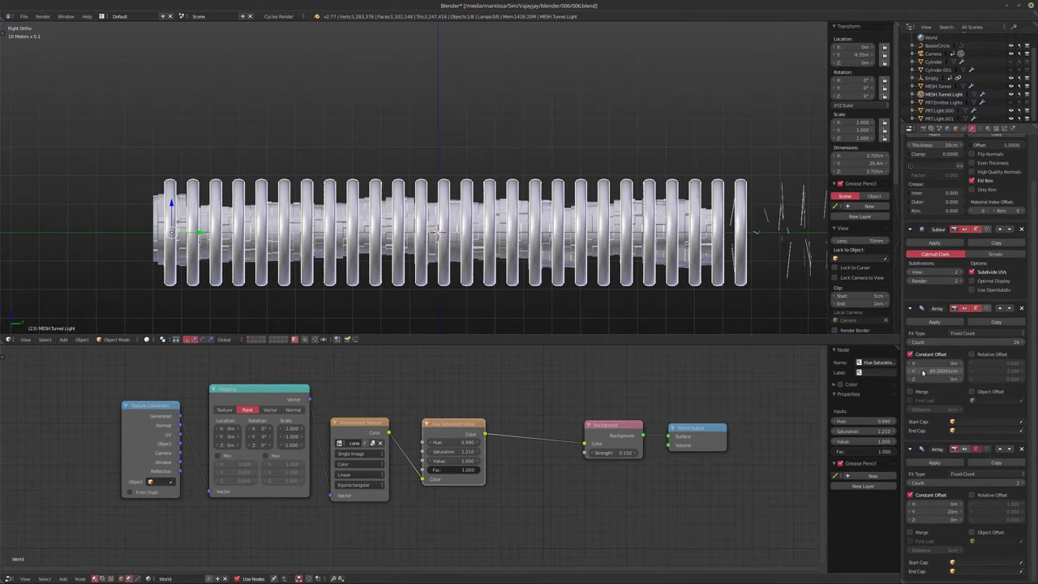
left_click(922, 372)
type("80")
key("Return")
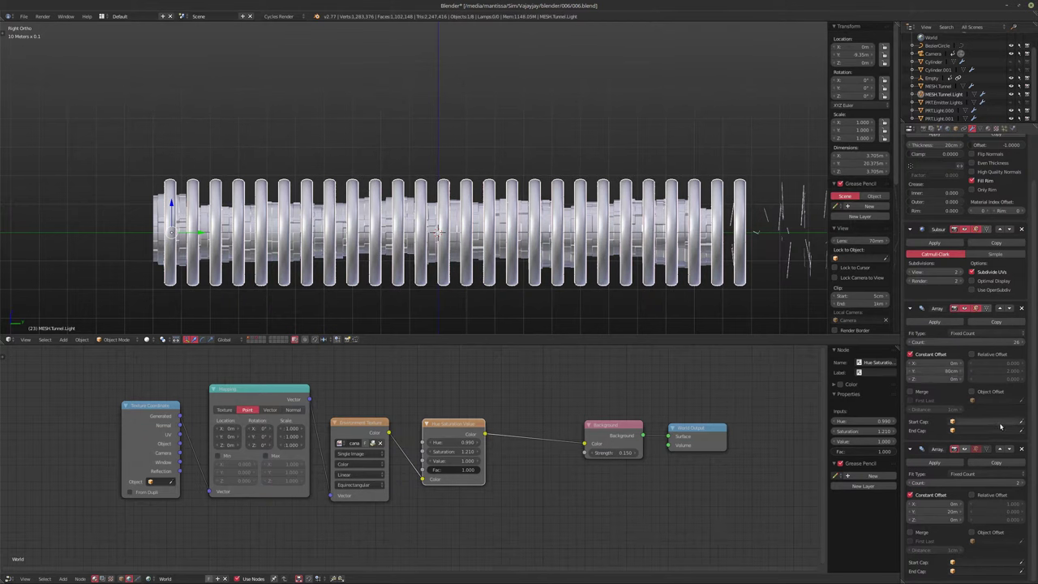
Step: Set the first Array modifier's count to 25
left_click(912, 343)
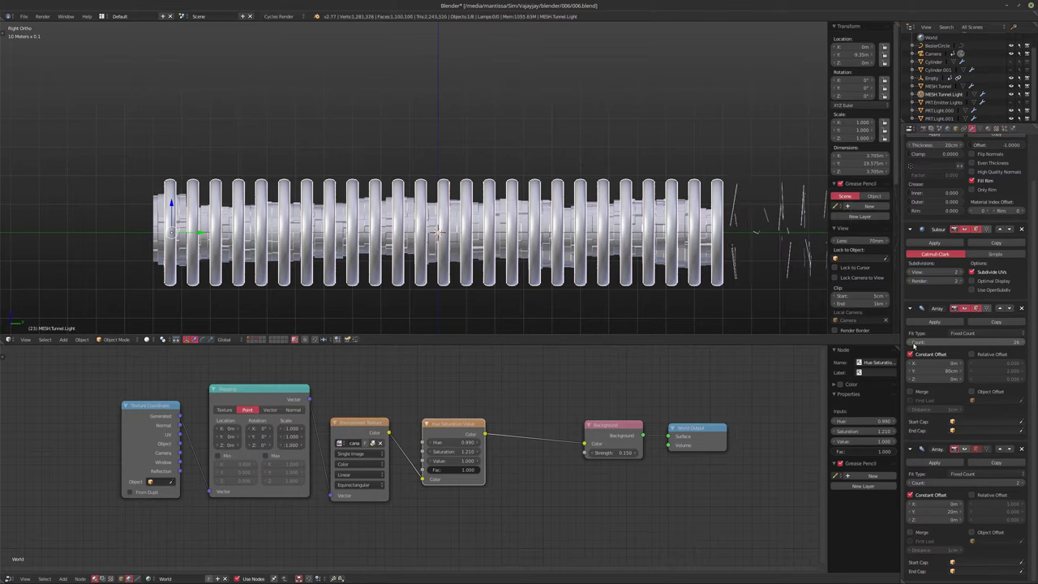
left_click(911, 343)
left_click(1023, 344)
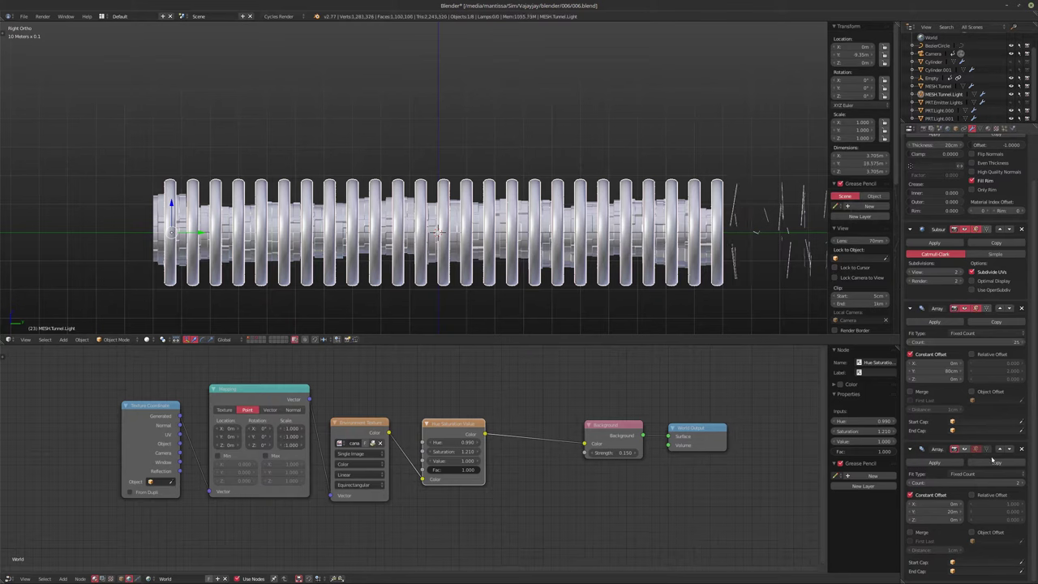
Step: Show the second Array in the viewport again and reduce its constant Y offset to about 19.66 m
left_click(964, 449)
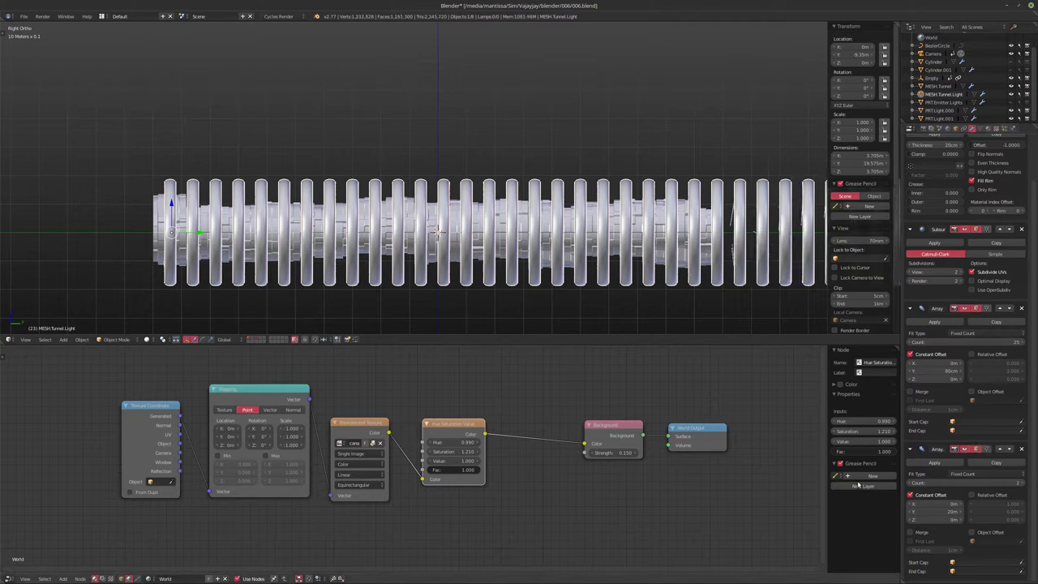
left_click_drag(935, 512, 922, 512)
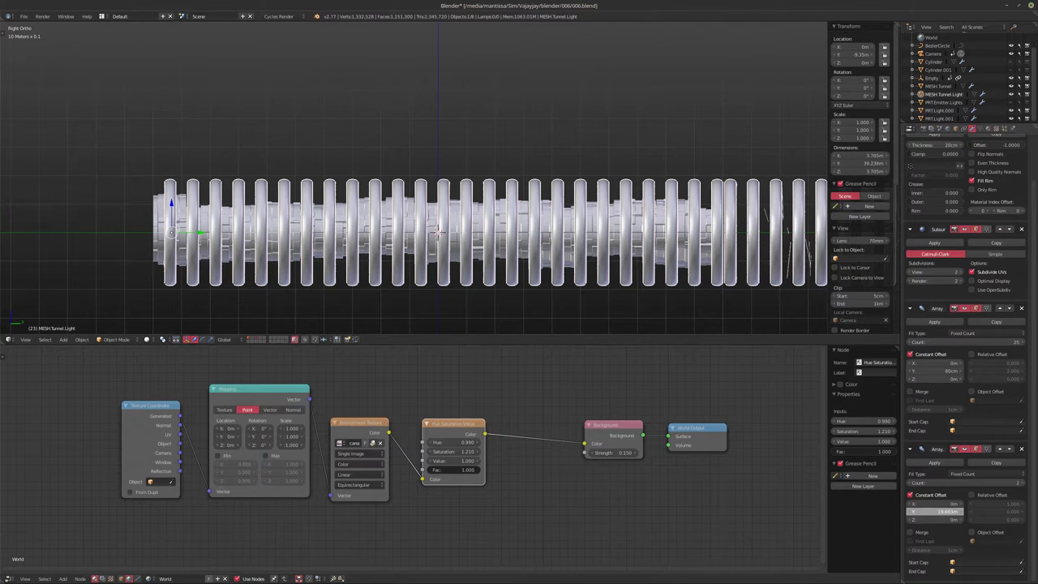
middle_click_drag(663, 236, 475, 231, "shift")
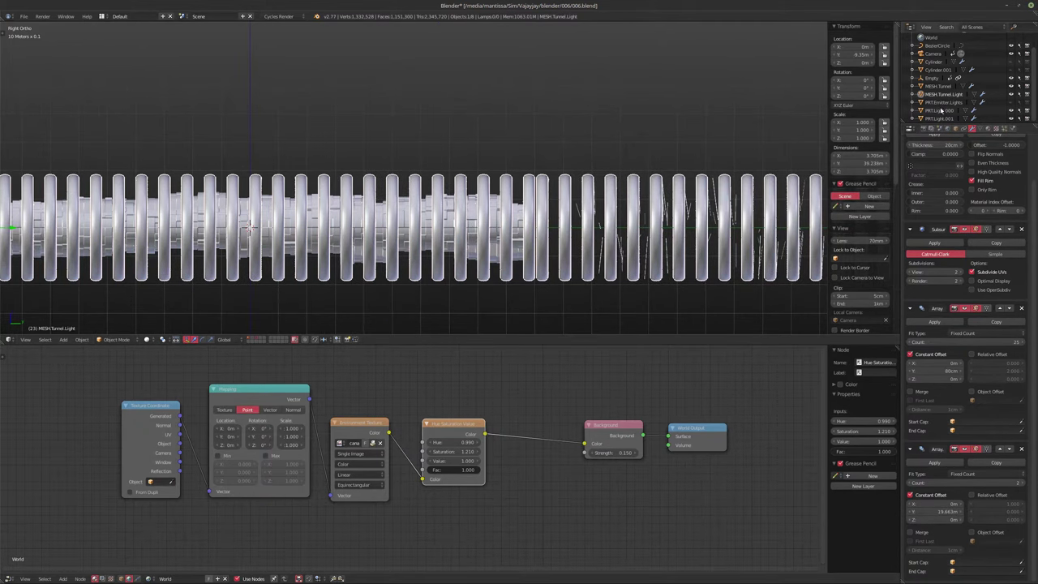
Step: Enable viewport display of MESH.Tunnel's Array modifier and examine the seam between the repeated tunnel sections
left_click(939, 86)
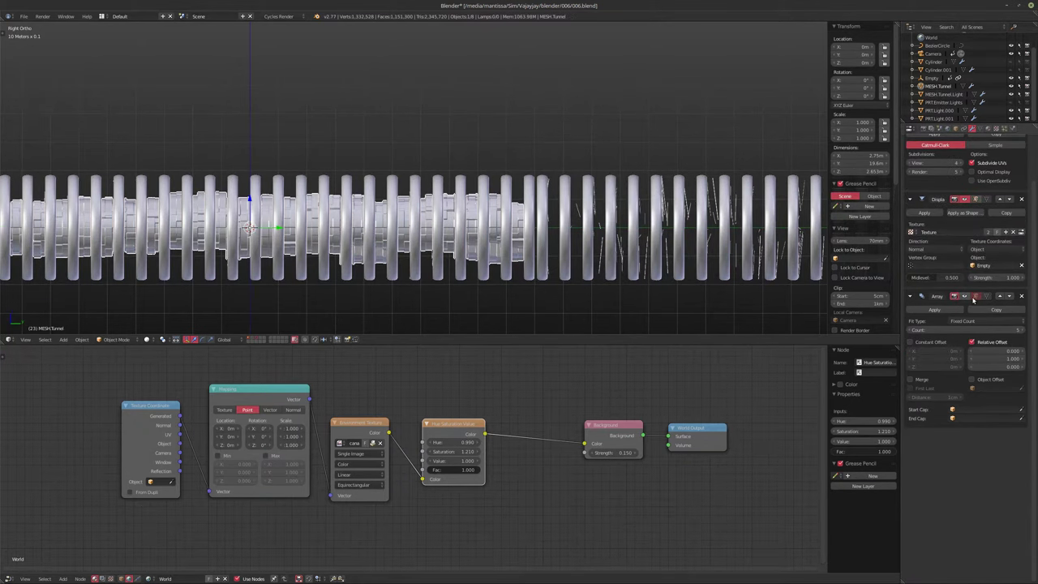
middle_click_drag(547, 229, 531, 245, "shift")
scroll(532, 236, "up", 7)
scroll(530, 245, "up", 1)
middle_click_drag(464, 232, 540, 243, "shift")
scroll(526, 235, "up", 2)
scroll(519, 231, "down", 6)
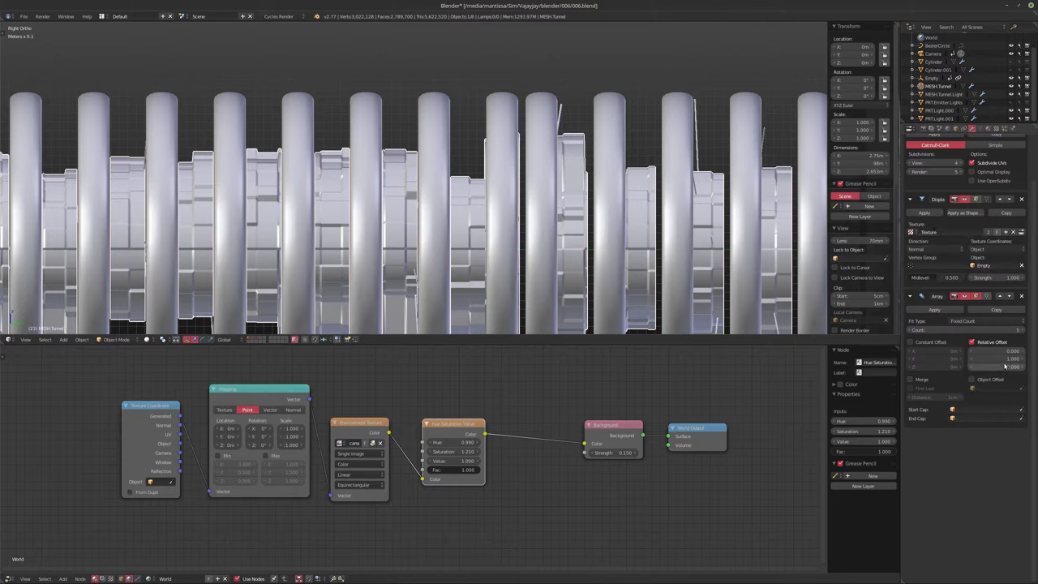
Step: Adjust the second Array of MESH.Tunnel.Light to a constant Y offset of 19.6 m, trying 19.5 m first
left_click(945, 95)
mouse_move(940, 511)
left_mouse_down()
mouse_move(925, 511)
mouse_move(937, 514)
left_mouse_up()
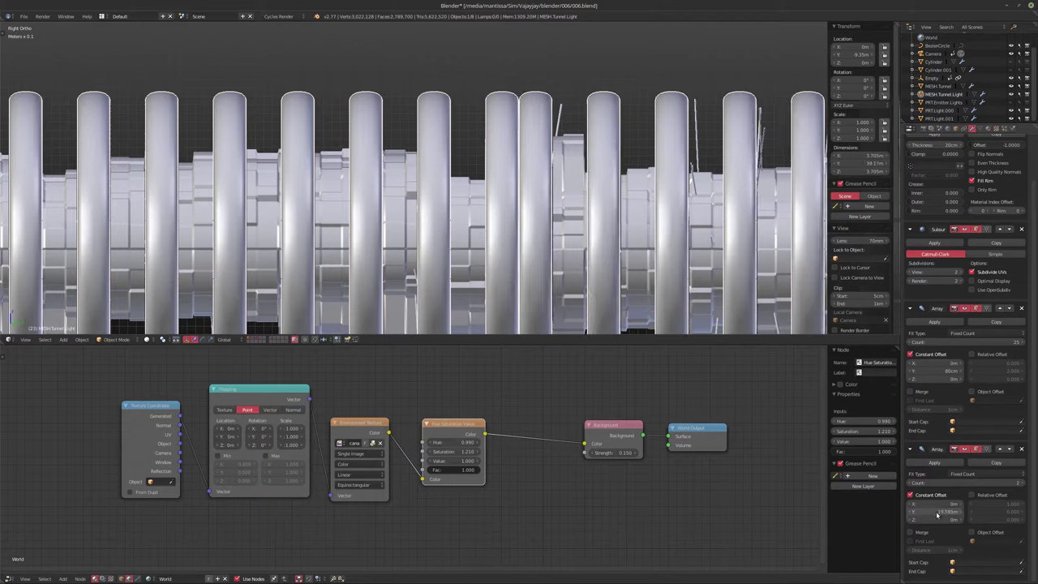
left_click(937, 514)
type("19.5")
key("Return")
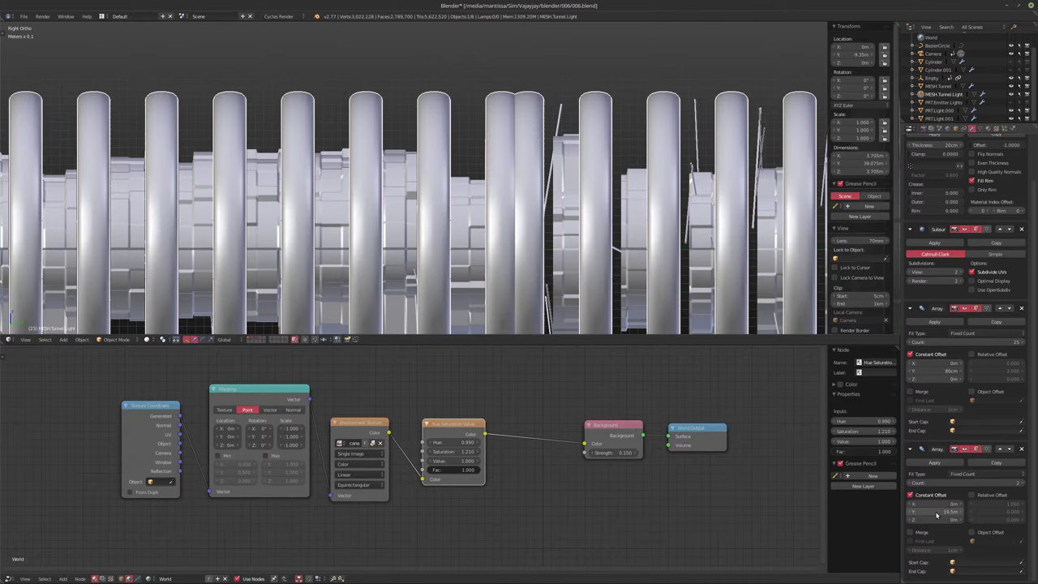
mouse_move(929, 514)
left_mouse_down()
mouse_move(944, 514)
mouse_move(935, 514)
left_mouse_up()
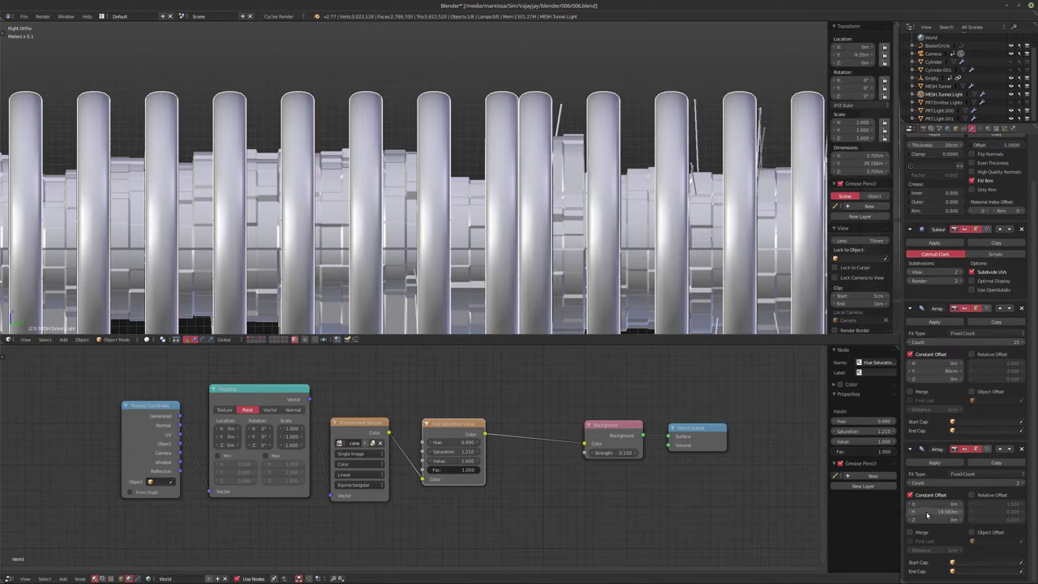
mouse_move(926, 514)
left_mouse_down()
mouse_move(966, 517)
mouse_move(923, 516)
left_mouse_up()
Step: Set the second Array modifier's count to 5 and check the full length of the ring tunnel
scroll(491, 231, "down", 10)
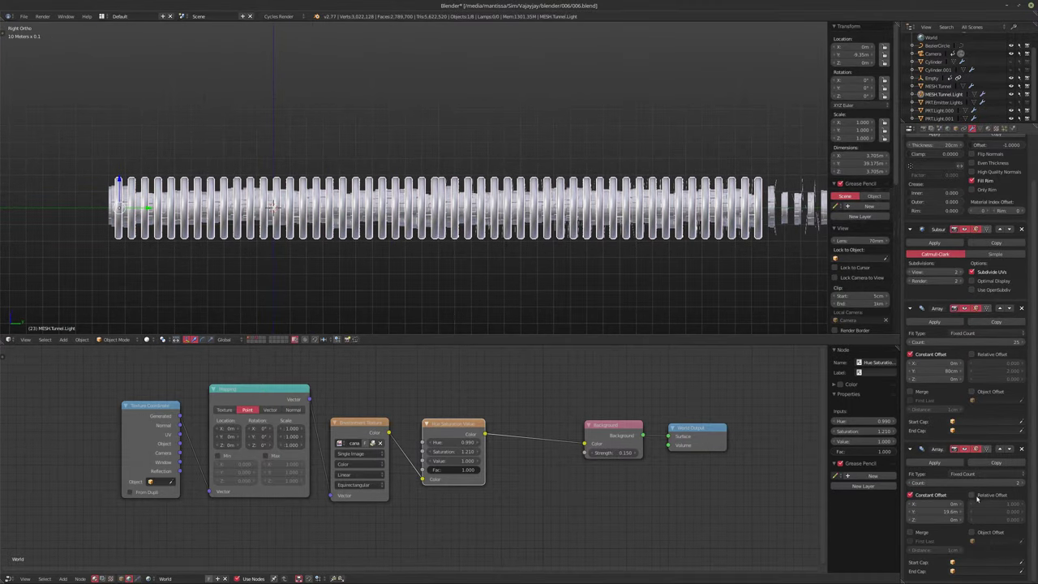
left_click(1020, 484)
left_click(1021, 483)
left_click(1021, 483)
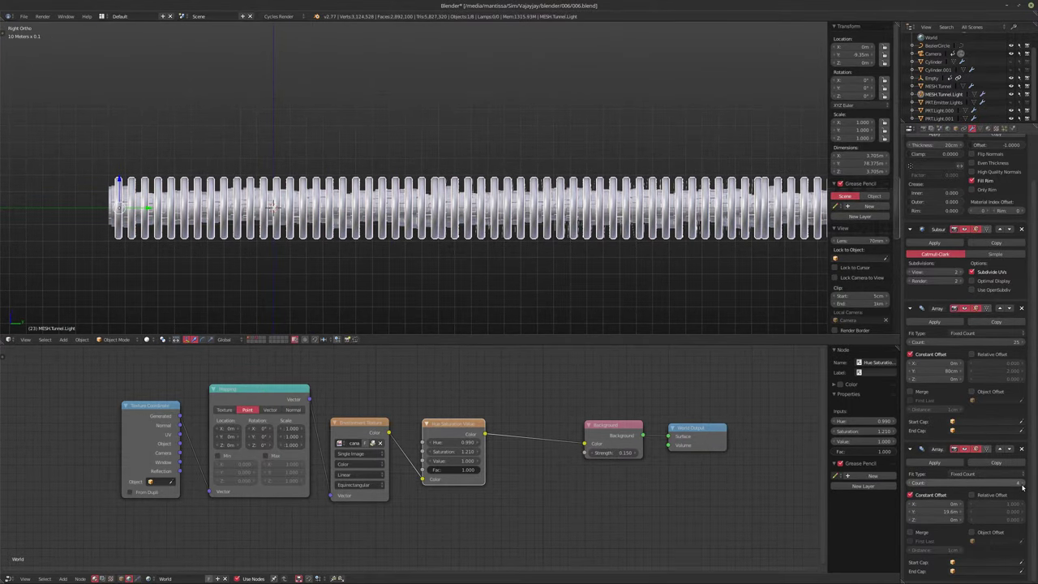
scroll(493, 251, "down", 4)
middle_click_drag(493, 251, 516, 268)
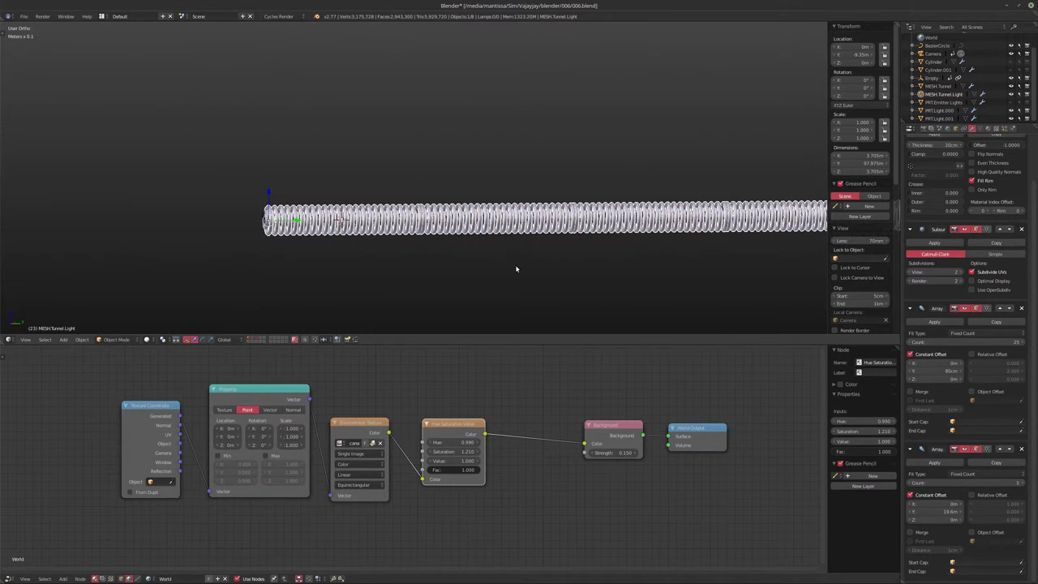
Step: Play back the animation through the camera and stop it
key("KP_0")
key("alt+a")
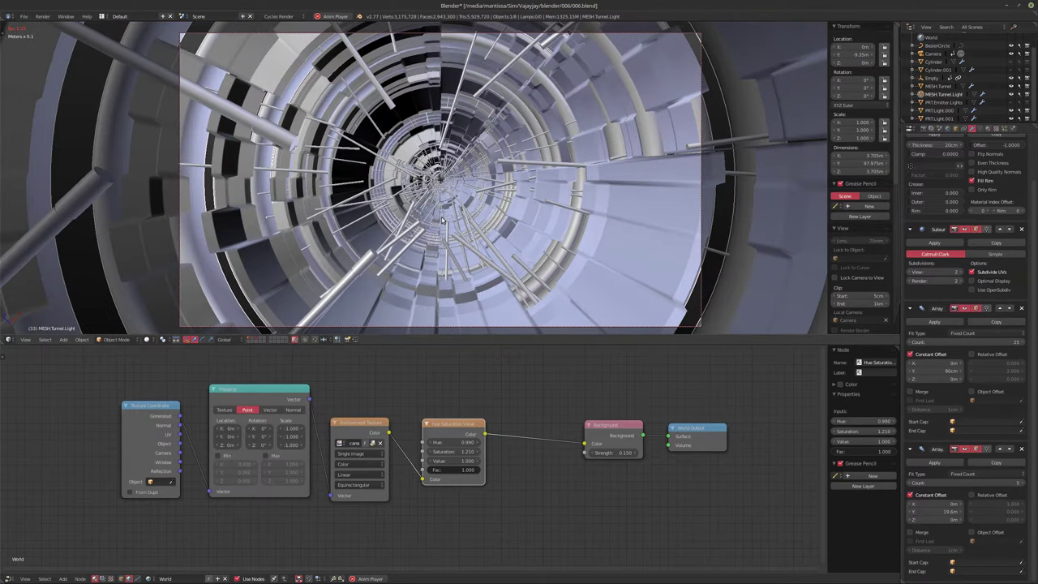
key("alt+a")
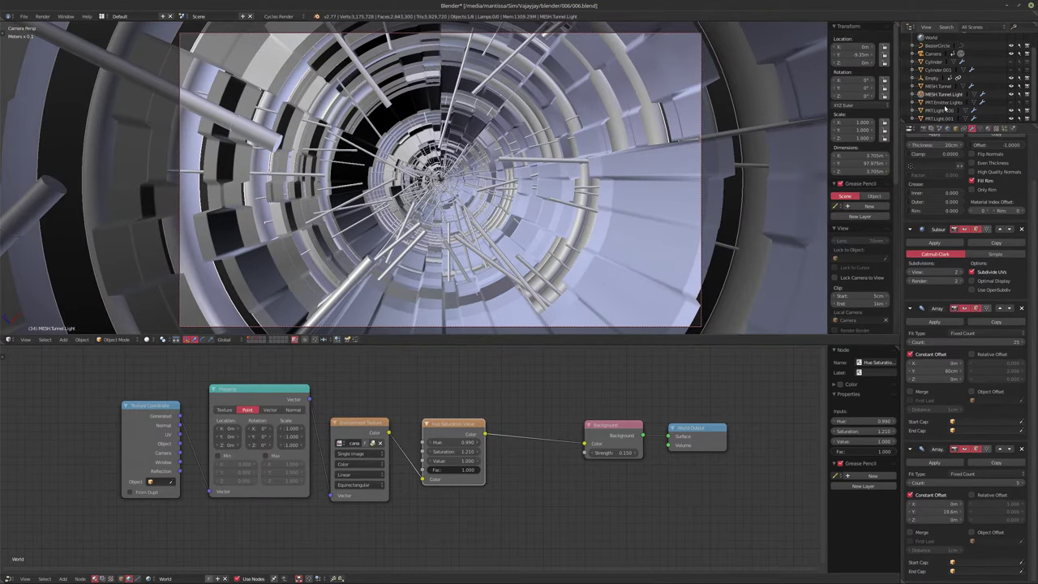
Step: Select PRT.Light.001, isolate it in local view and examine its arrayed light tubes up close in perspective
left_click(939, 118)
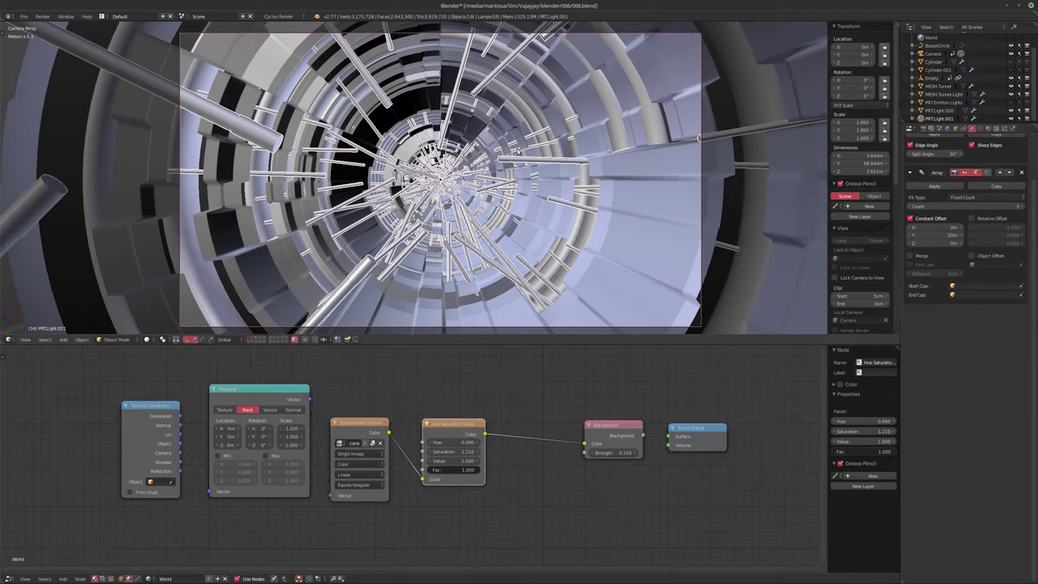
key("KP_Decimal")
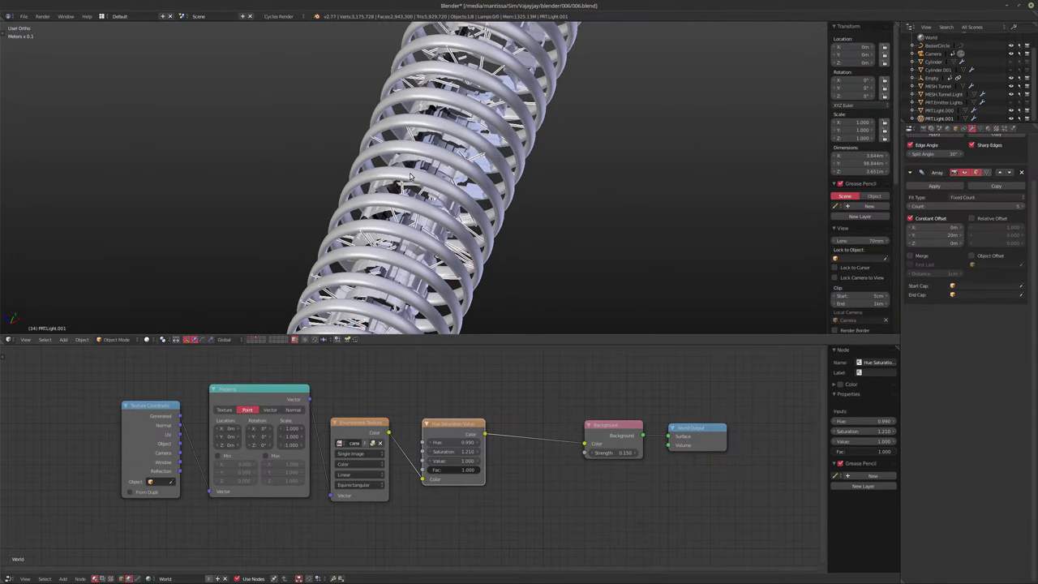
key("KP_Divide")
middle_click_drag(410, 176, 330, 219)
scroll(414, 208, "up", 6)
key("KP_1")
middle_click_drag(412, 172, 479, 203)
scroll(552, 179, "up", 3)
middle_click_drag(597, 208, 532, 174, "shift")
scroll(535, 180, "up", 7)
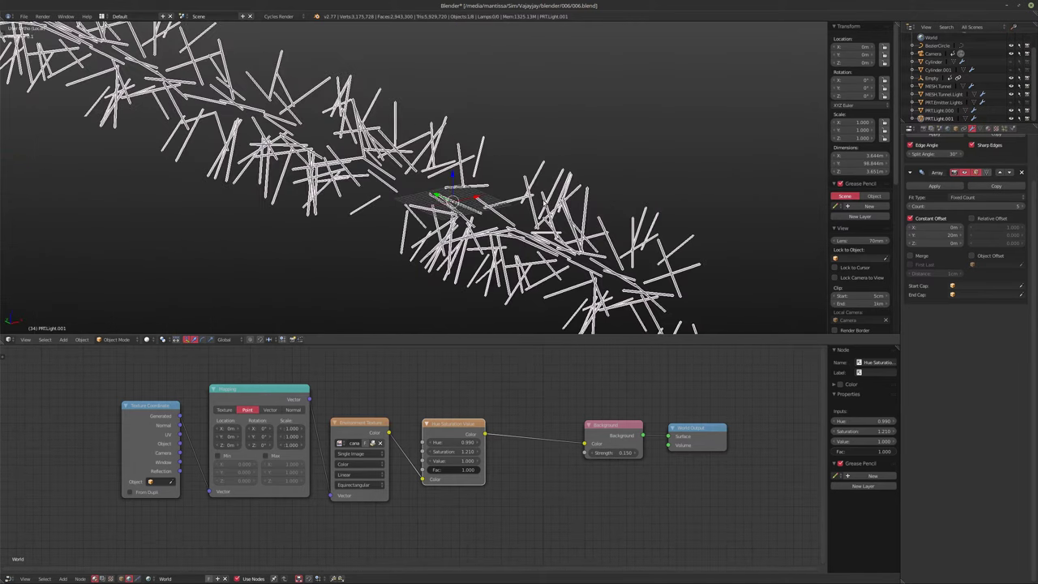
key("KP_5")
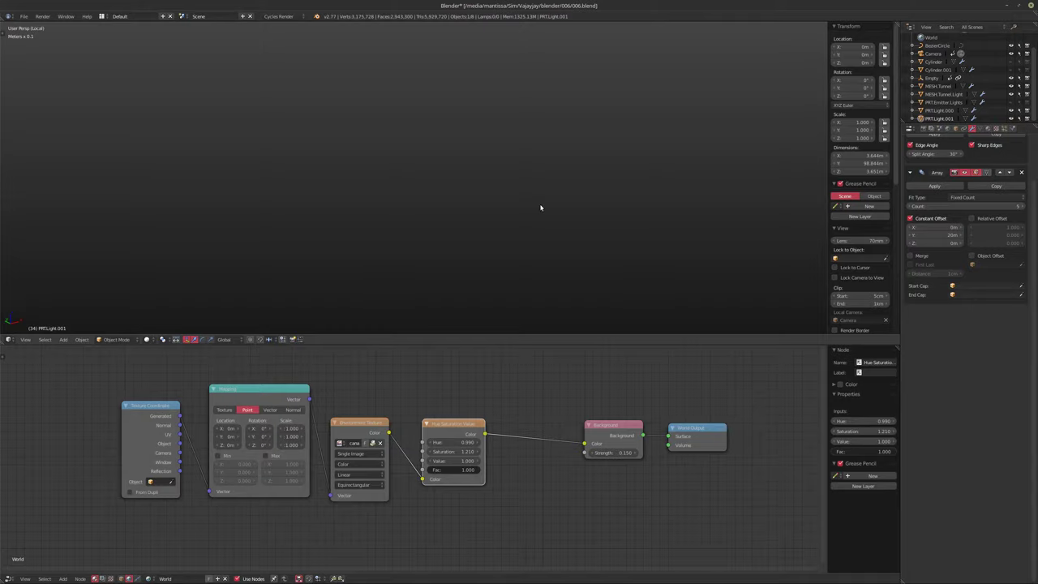
Step: Frame PRT.Light.001, enter Edit Mode on it and examine the light tubes and their end caps up close
key("KP_Decimal")
scroll(496, 217, "up", 5)
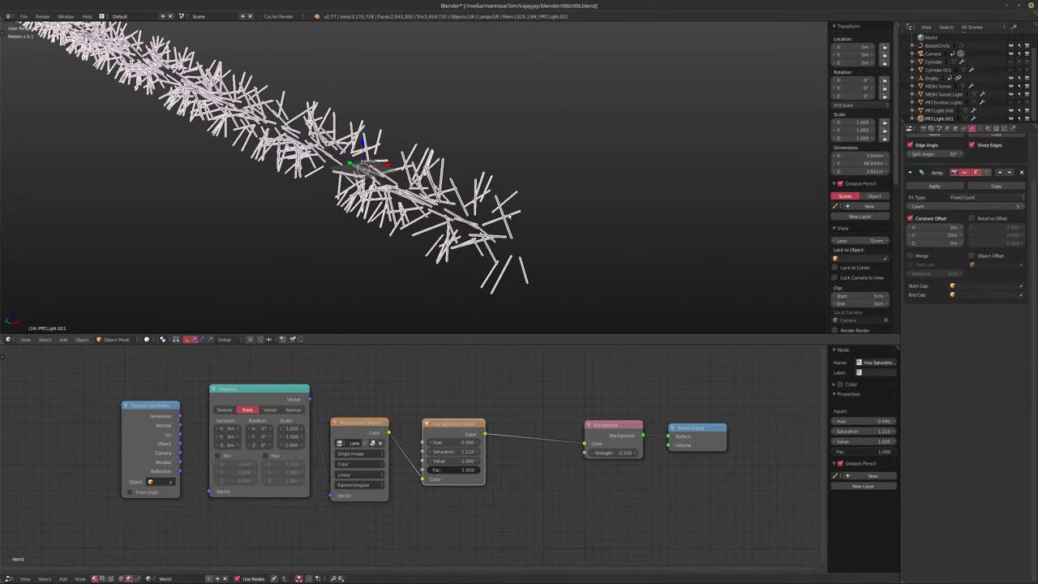
key("Tab")
scroll(496, 218, "down", 6)
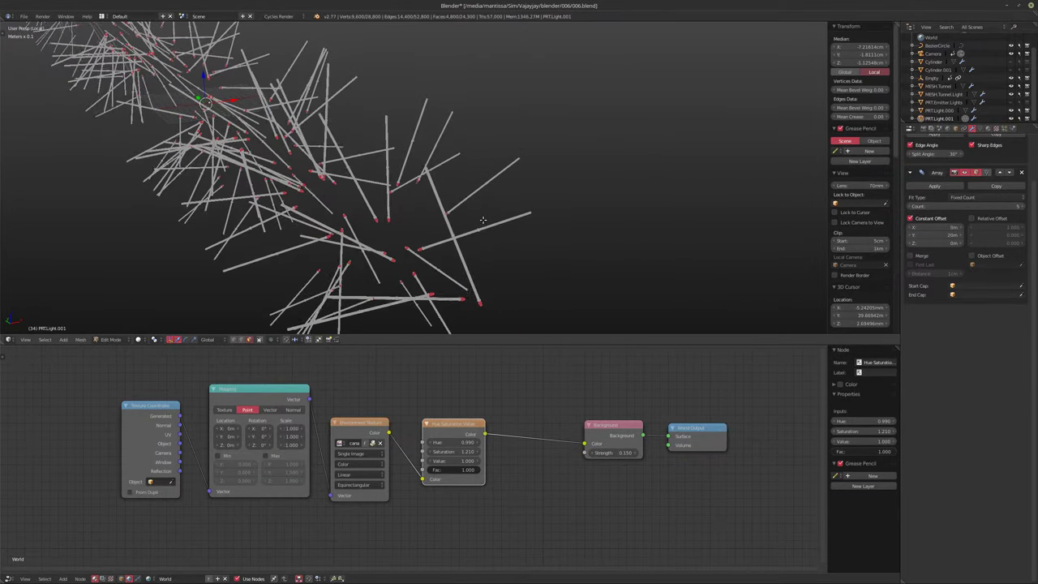
scroll(437, 199, "up", 5)
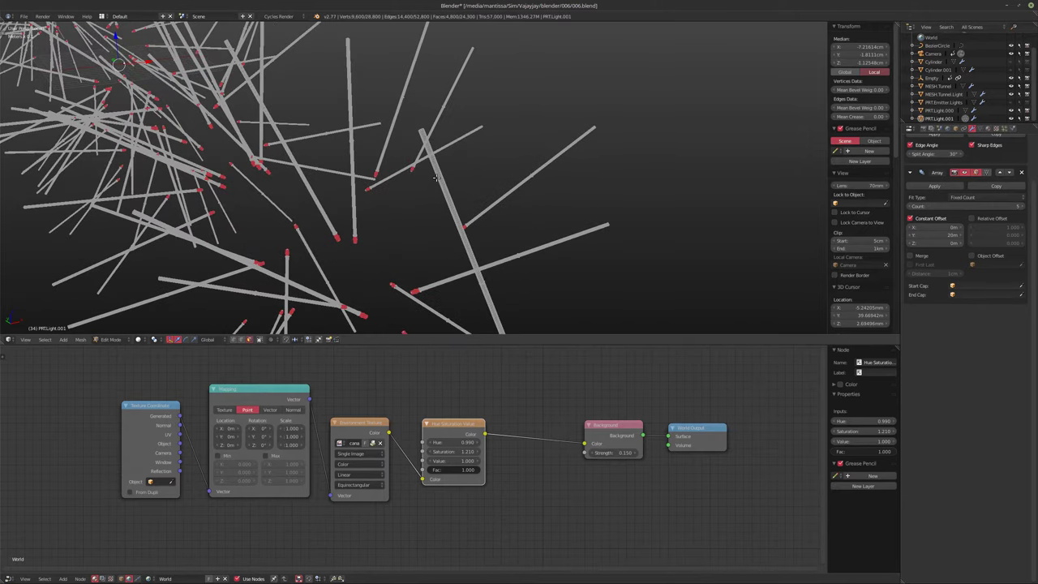
scroll(438, 179, "down", 5)
scroll(456, 204, "up", 8)
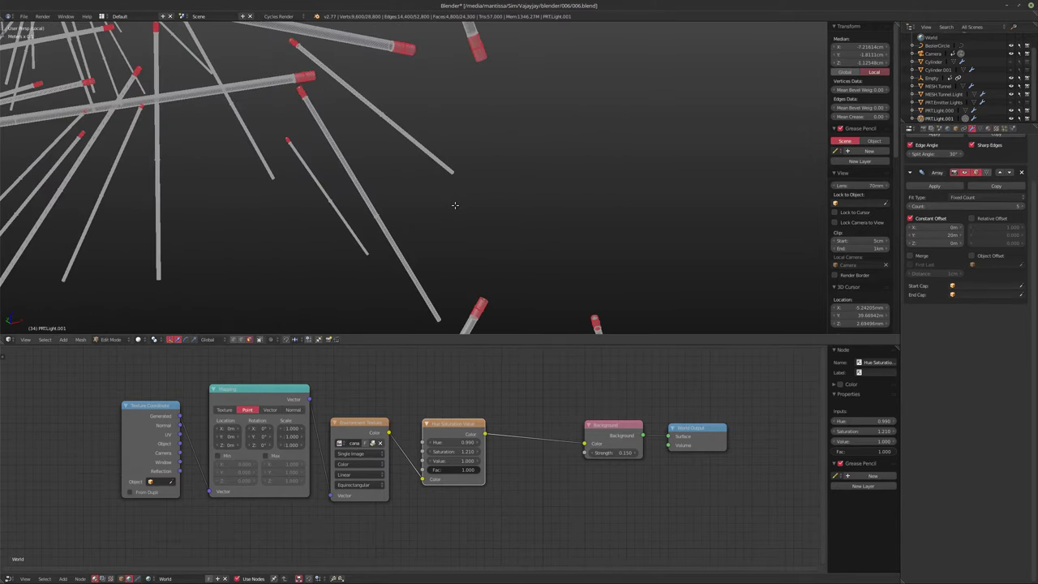
middle_click_drag(443, 202, 448, 201)
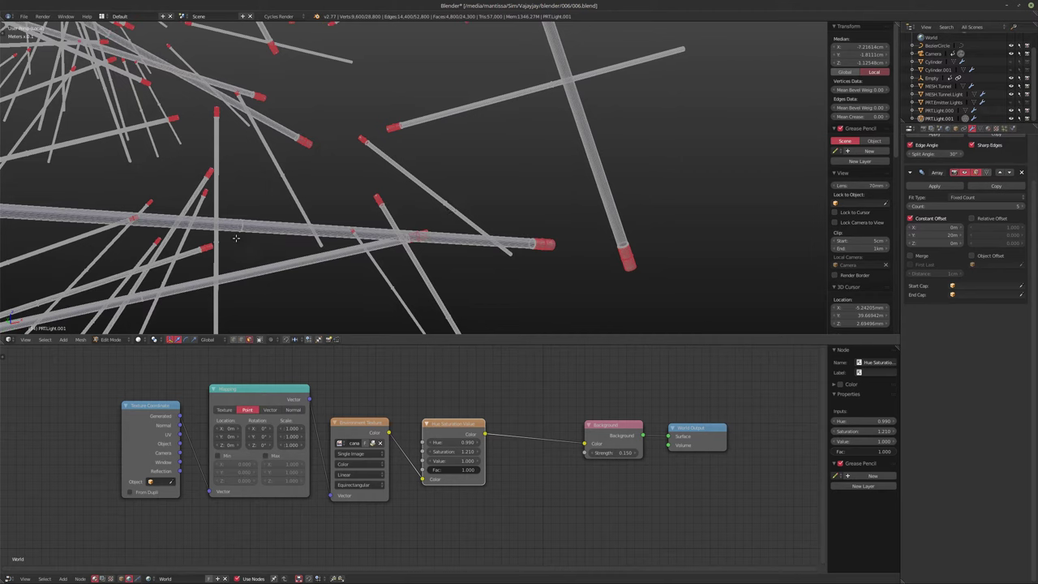
Step: Randomly select about 1.9% of the light tubes' mesh with Select Random
key("t")
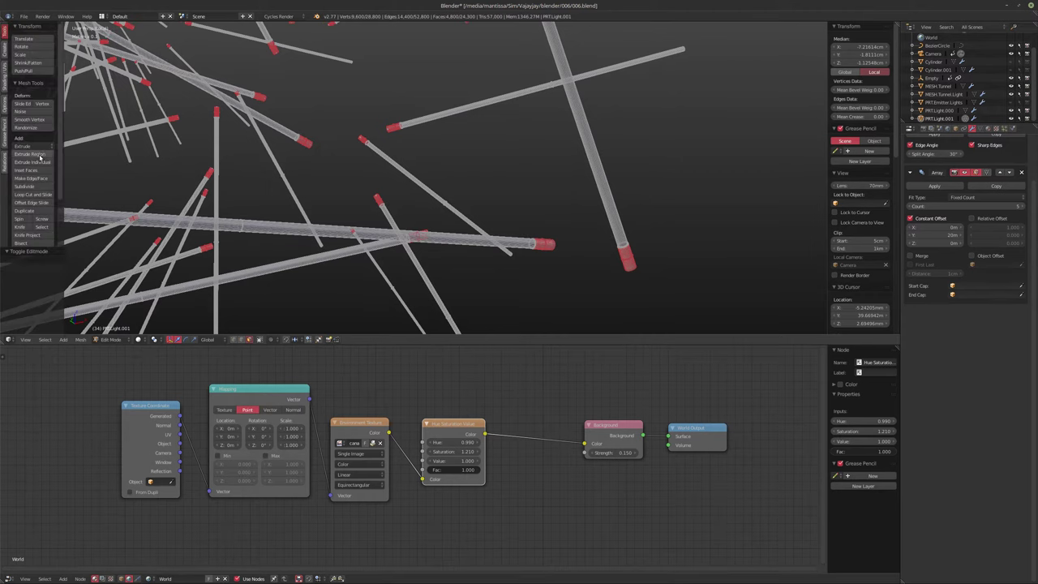
left_click(45, 339)
left_click(57, 289)
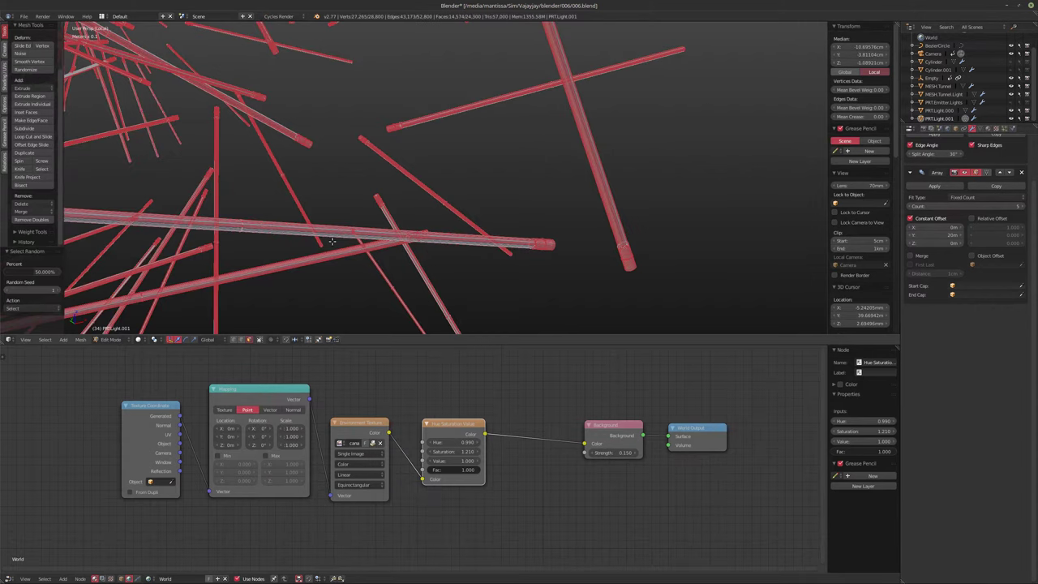
left_click_drag(53, 273, 24, 273)
left_click_drag(33, 271, 28, 271)
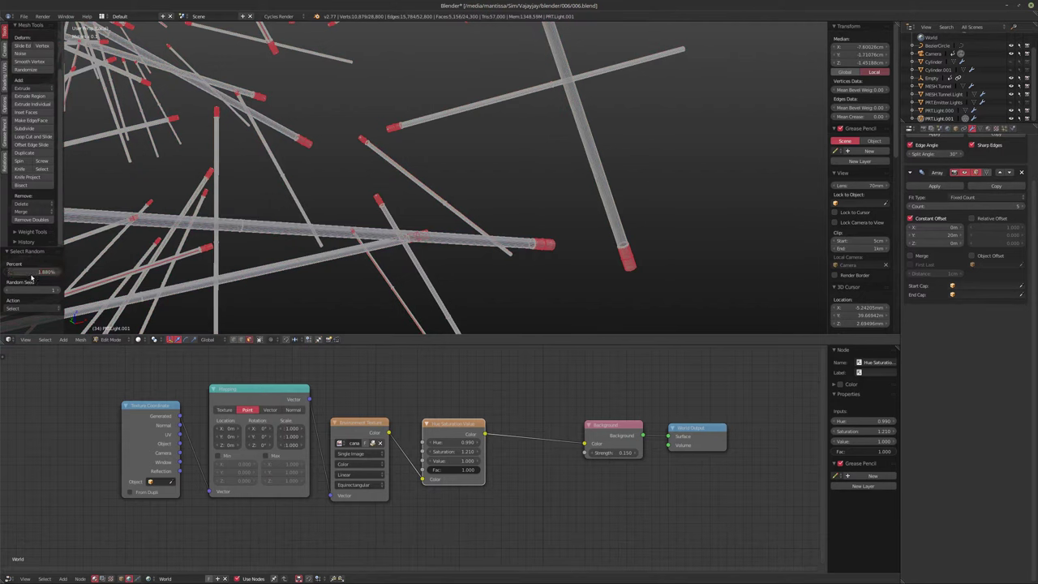
Step: Remove the faces in the Metal material slot from the current selection
left_click(986, 128)
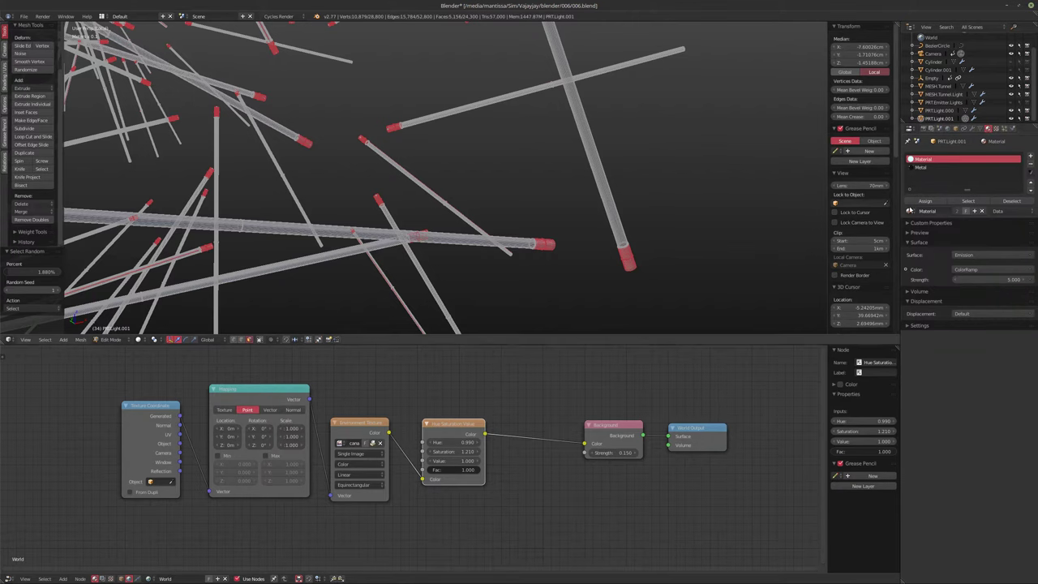
left_click(993, 167)
left_click(1010, 200)
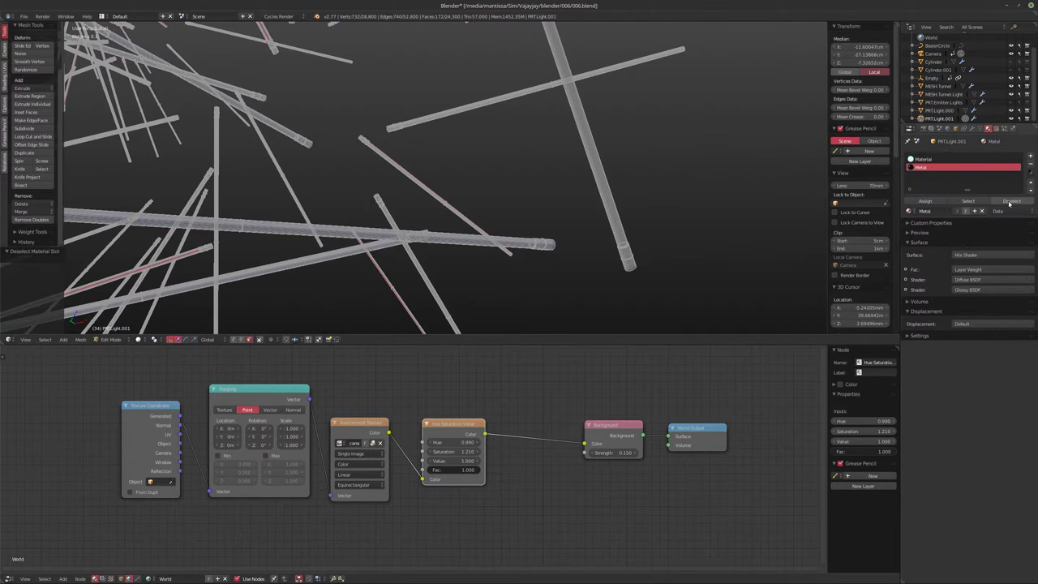
middle_click_drag(454, 206, 502, 216)
scroll(503, 216, "down", 5)
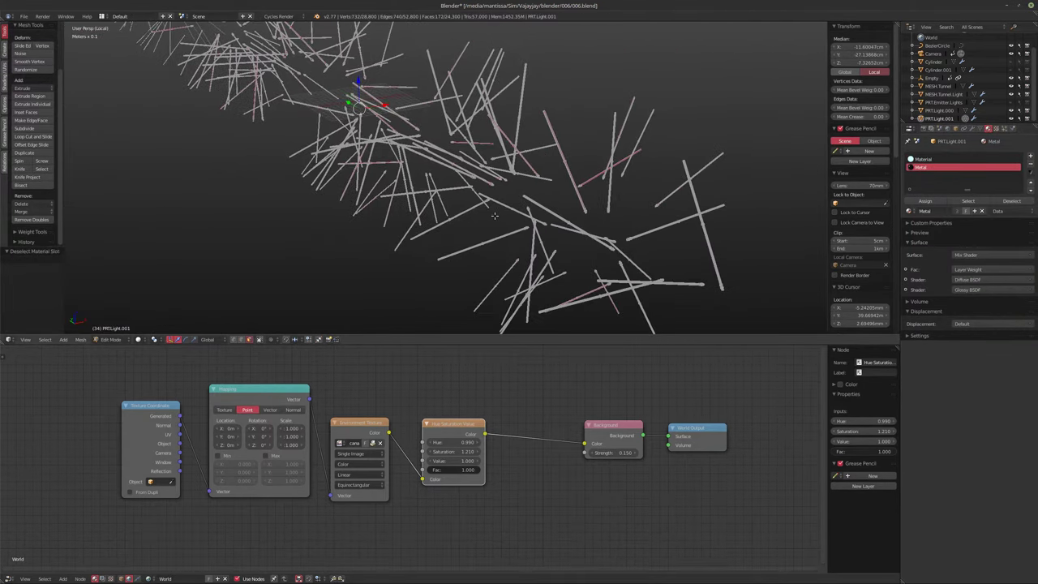
Step: Grow the selection five times along the tubes and deselect the Metal end caps again
key("ctrl+KP_Add")
key("ctrl+KP_Add")
key("ctrl+KP_Add")
key("ctrl+KP_Add")
key("ctrl+KP_Add")
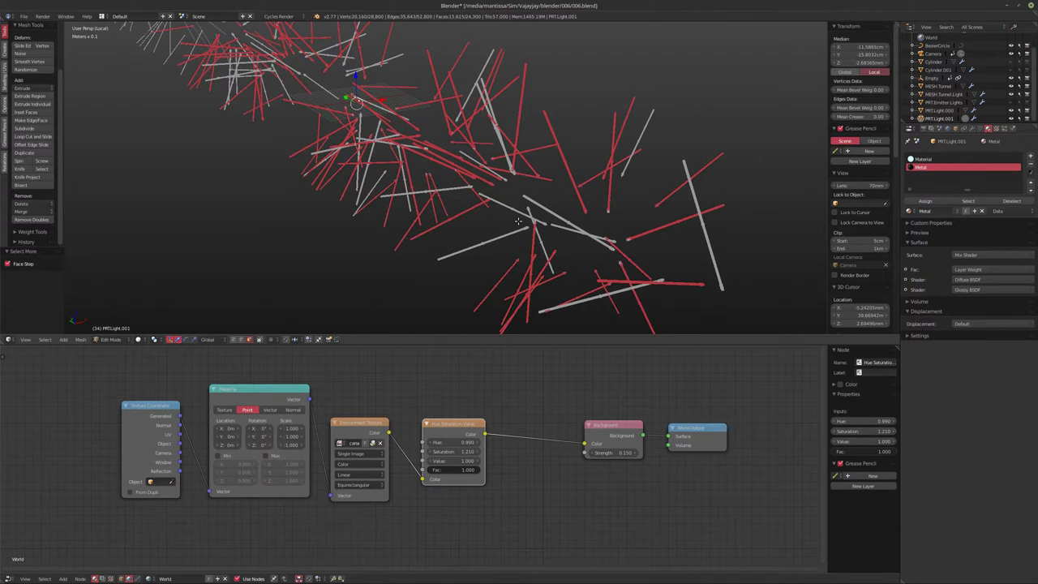
scroll(492, 230, "up", 5)
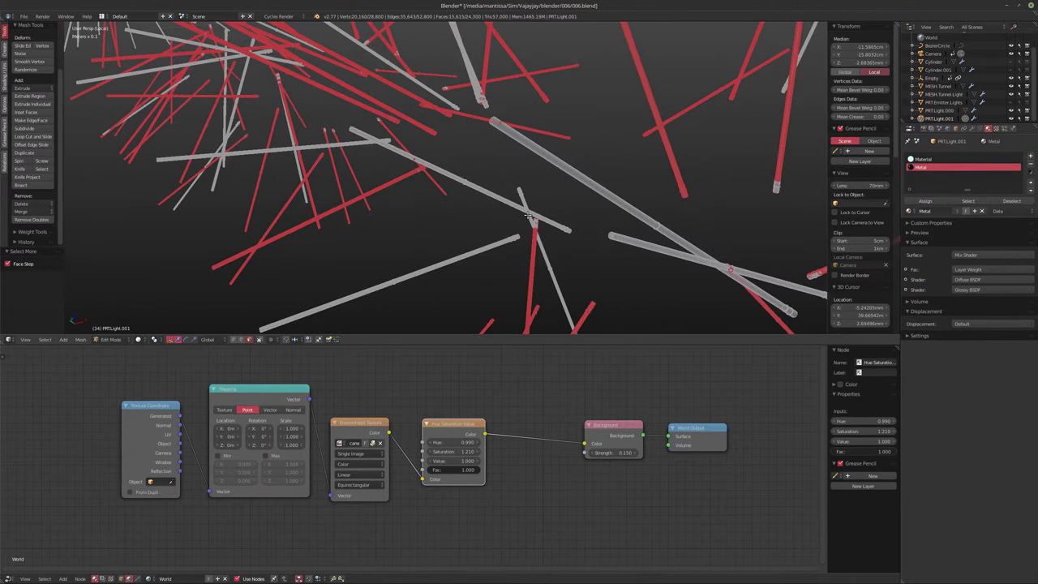
left_click(1010, 200)
middle_click_drag(684, 191, 654, 205)
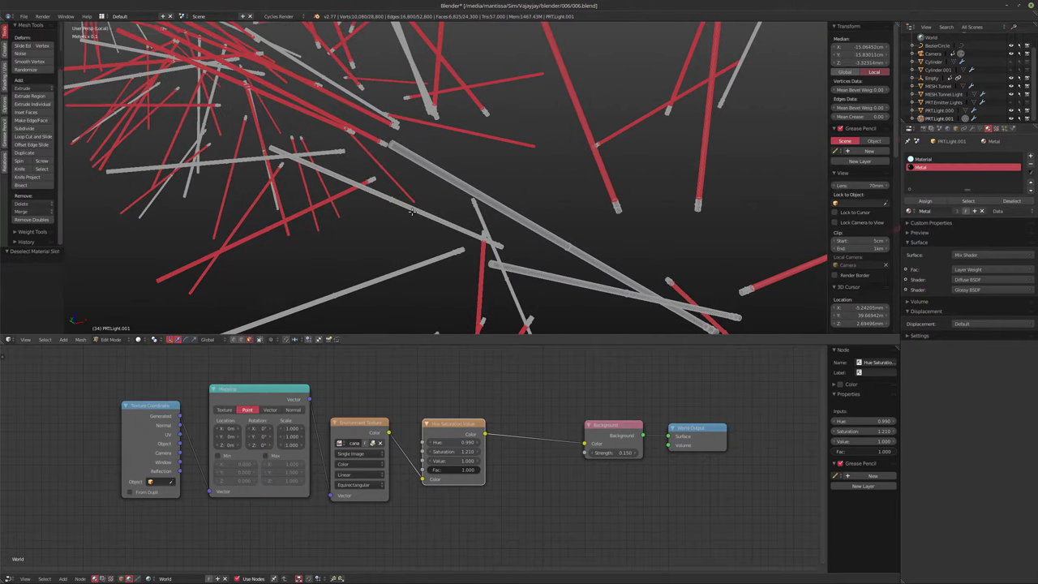
Step: Try thinning the selection with Select Random set to Deselect, and clear the entire selection
left_click(44, 338)
left_click(55, 291)
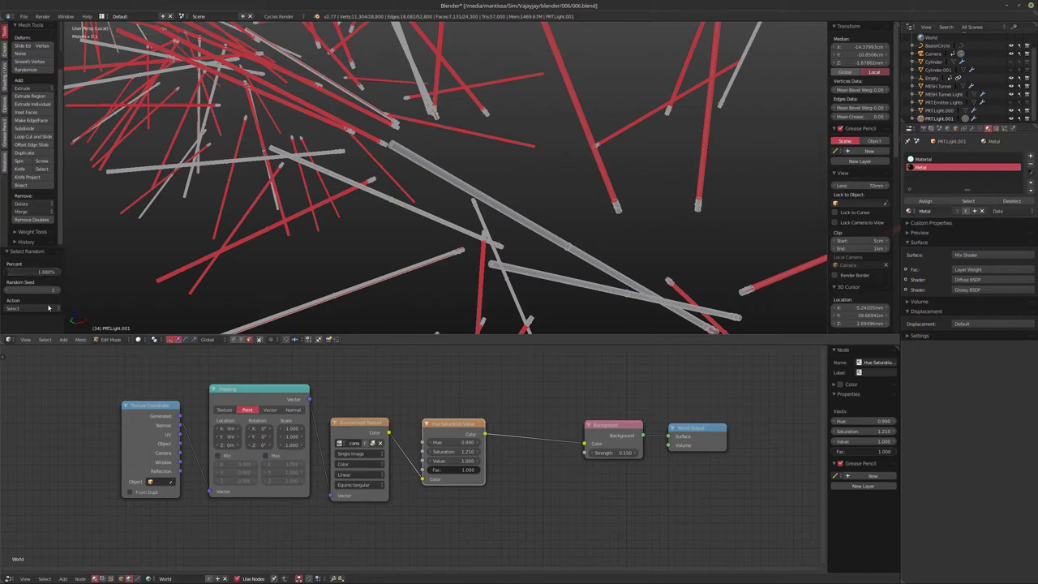
left_click(49, 307)
left_click(32, 296)
left_click_drag(12, 272, 37, 272)
key("a")
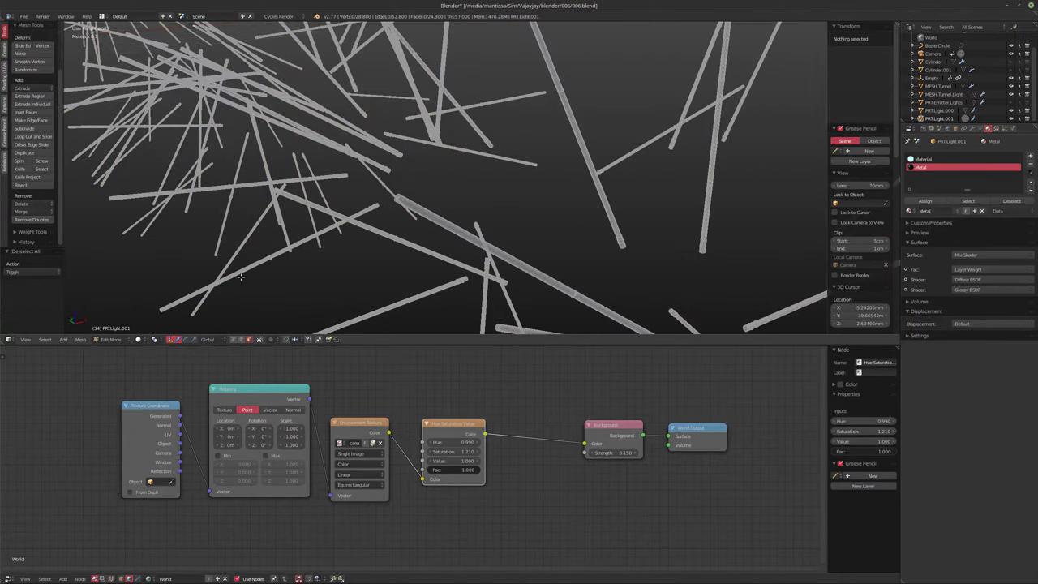
Step: Randomly select 0.5% of the light tubes' mesh with the Select Random action set to Select
left_click(44, 339)
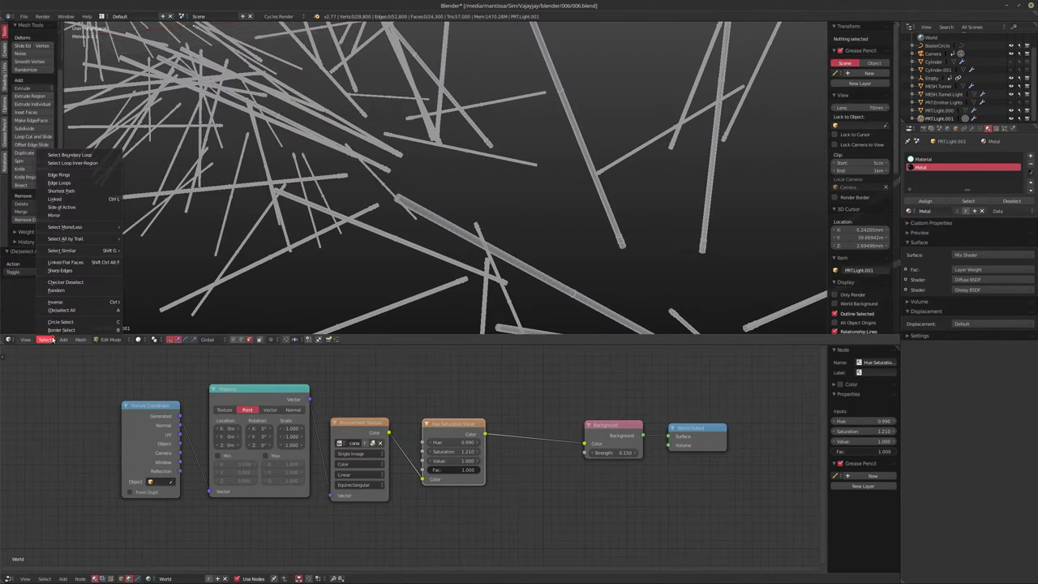
left_click(58, 292)
left_click(32, 308)
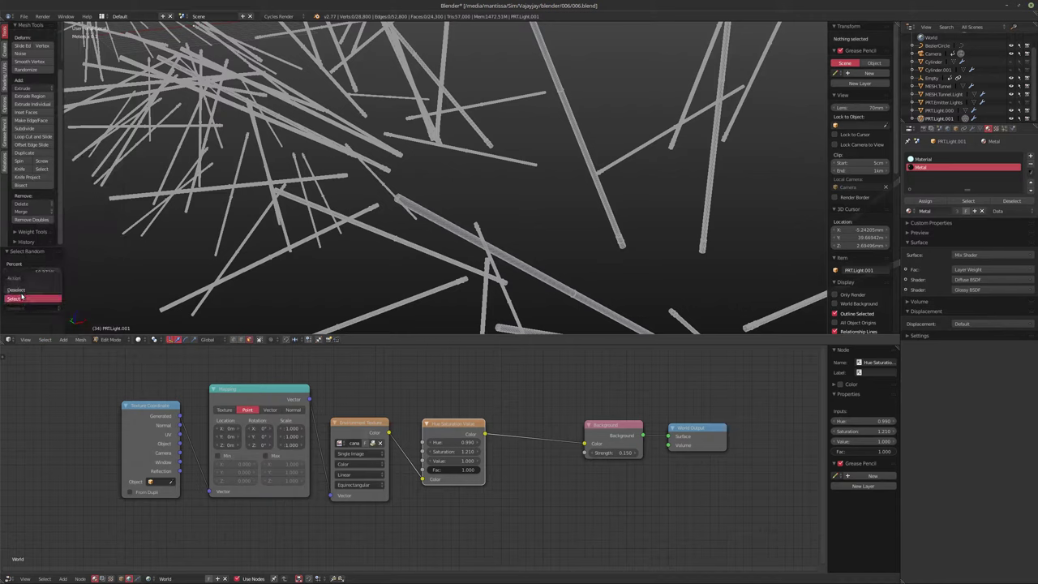
left_click(33, 297)
type("0")
key("Return")
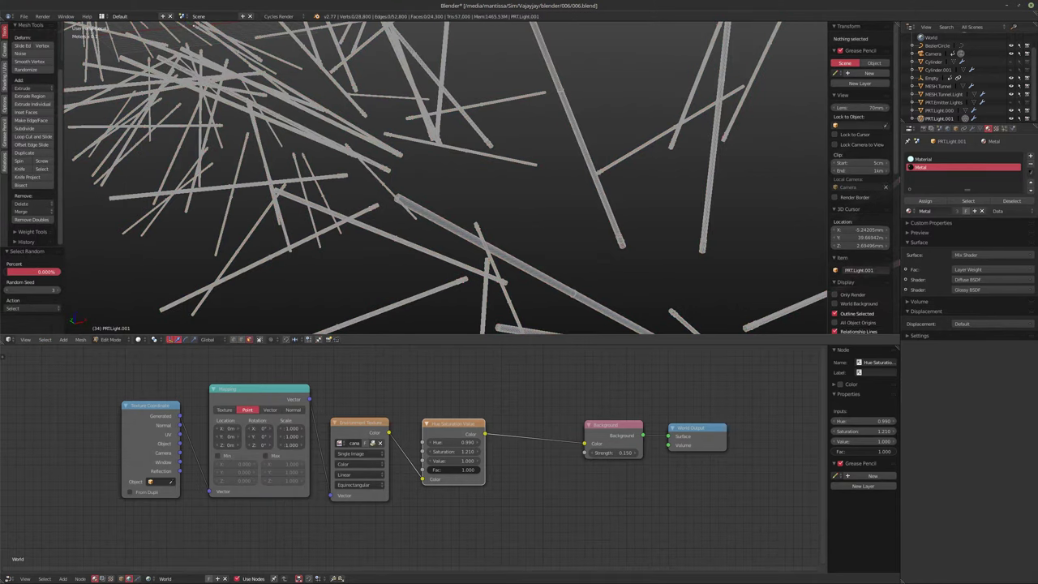
left_click_drag(33, 271, 38, 271, "shift")
left_click(20, 271)
type("0.5")
key("Return")
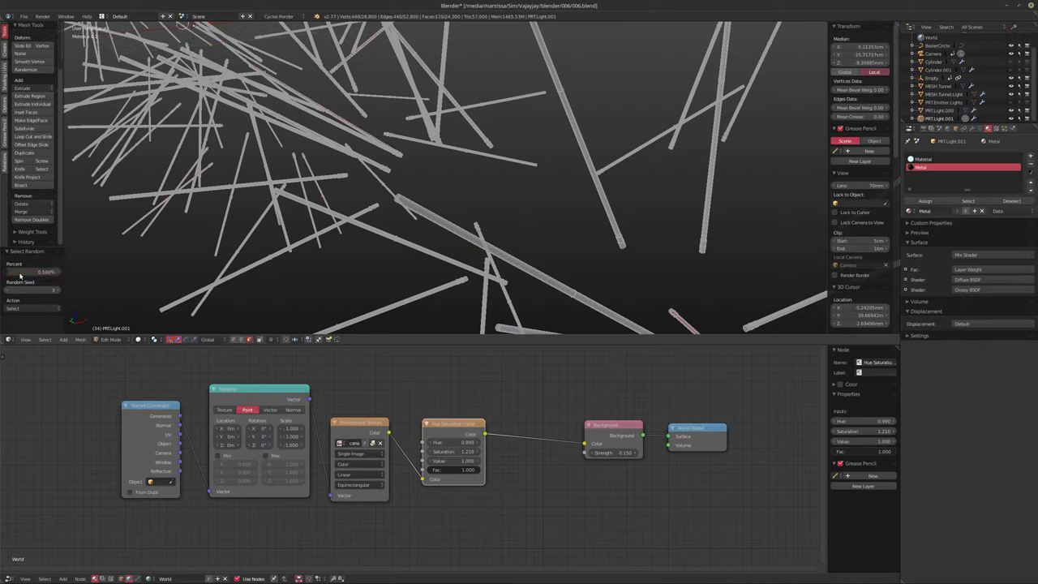
Step: Drop the Metal faces from the random selection and grow it four times to cover whole tubes
left_click(1010, 201)
middle_click_drag(616, 215, 565, 219)
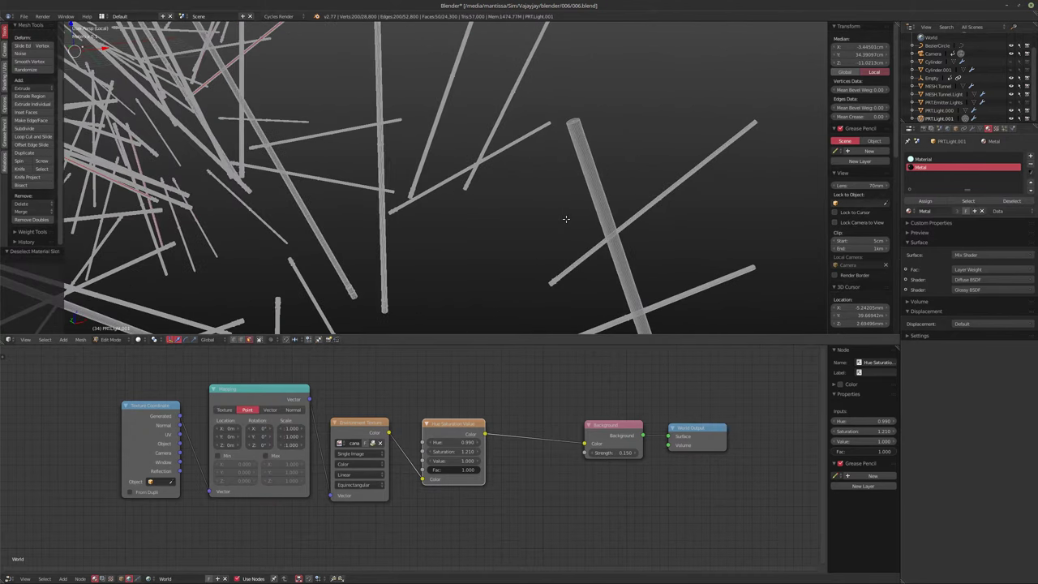
key("ctrl+KP_Add")
key("ctrl+KP_Add")
key("ctrl+KP_Add")
key("ctrl+KP_Add")
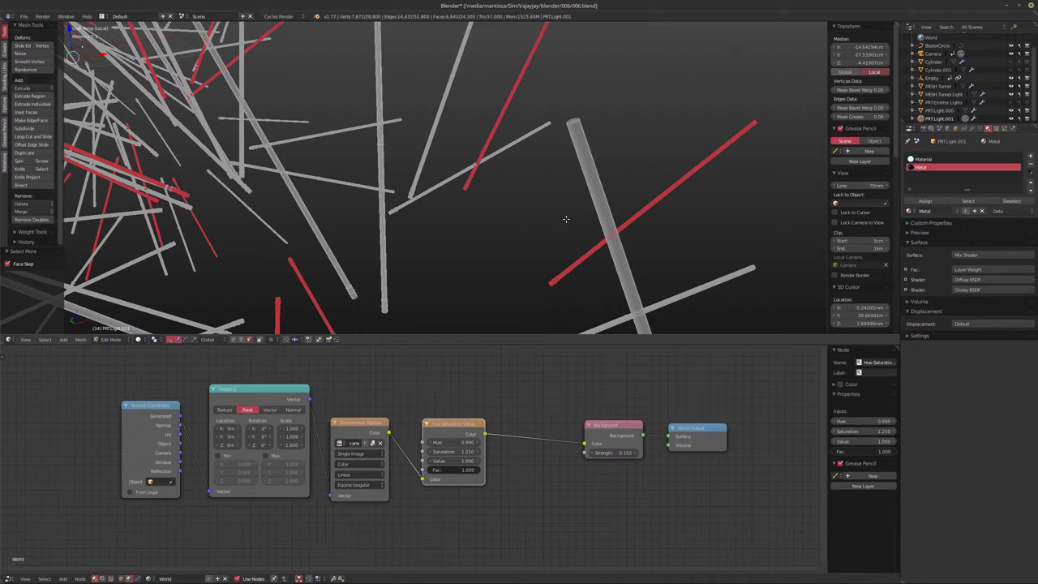
Step: Check the spread of selected tubes from the side and deselect their Metal end caps
scroll(419, 248, "down", 6)
middle_click_drag(345, 197, 413, 185)
scroll(414, 185, "up", 2)
scroll(438, 192, "up", 2)
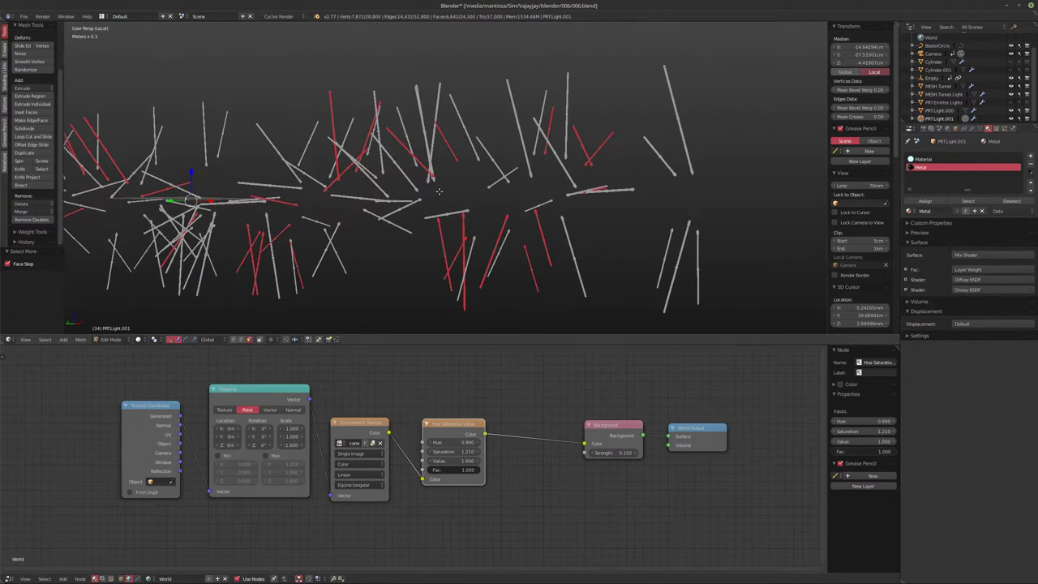
left_click(1011, 201)
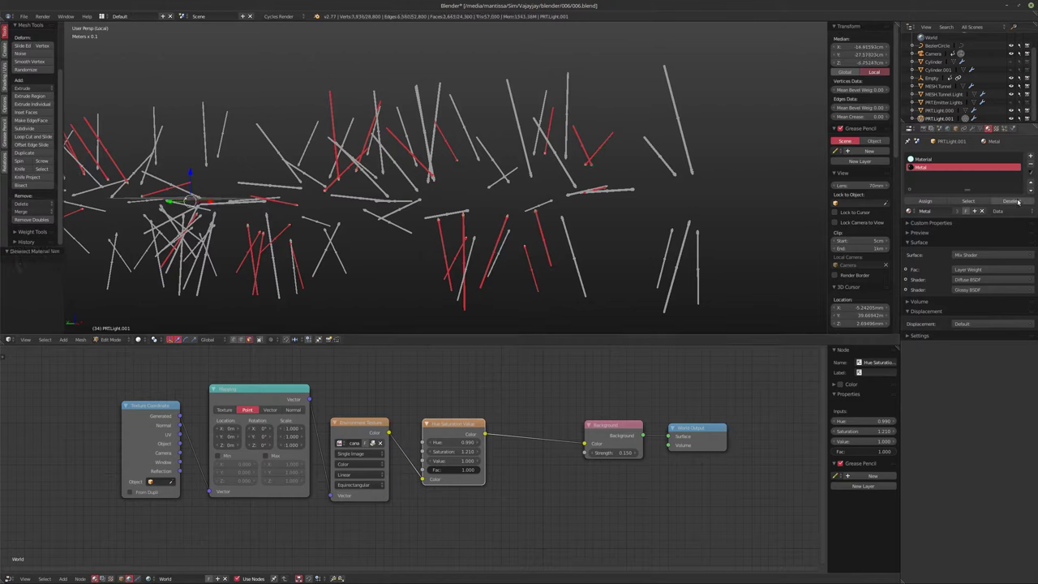
Step: Rename the tubes' emission material as Light.Blue
left_click(922, 159)
type("Light")
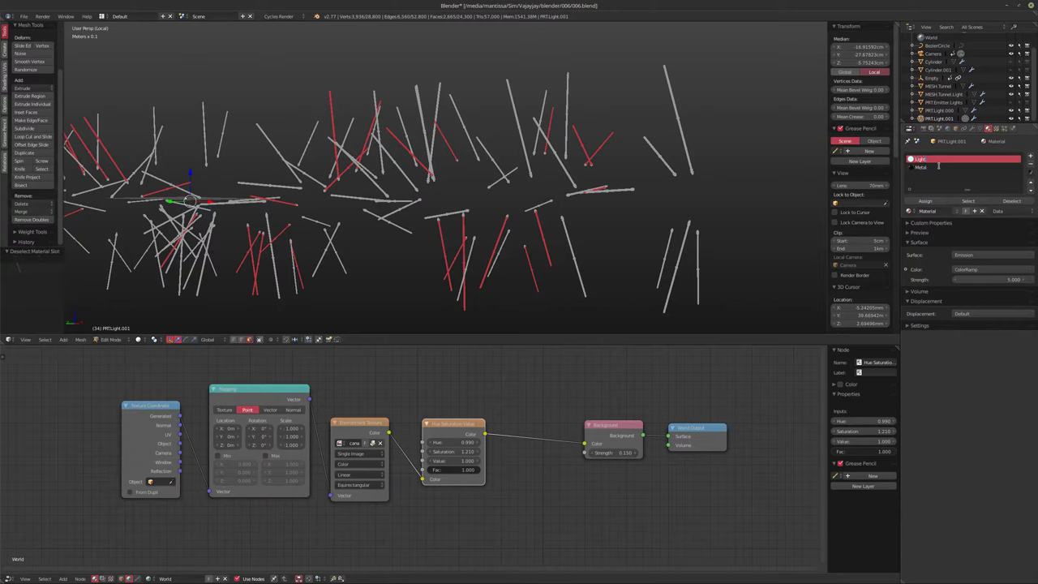
key("Return")
Step: Add a new material slot and move it up between Light.Blue and Metal
left_click(1030, 159)
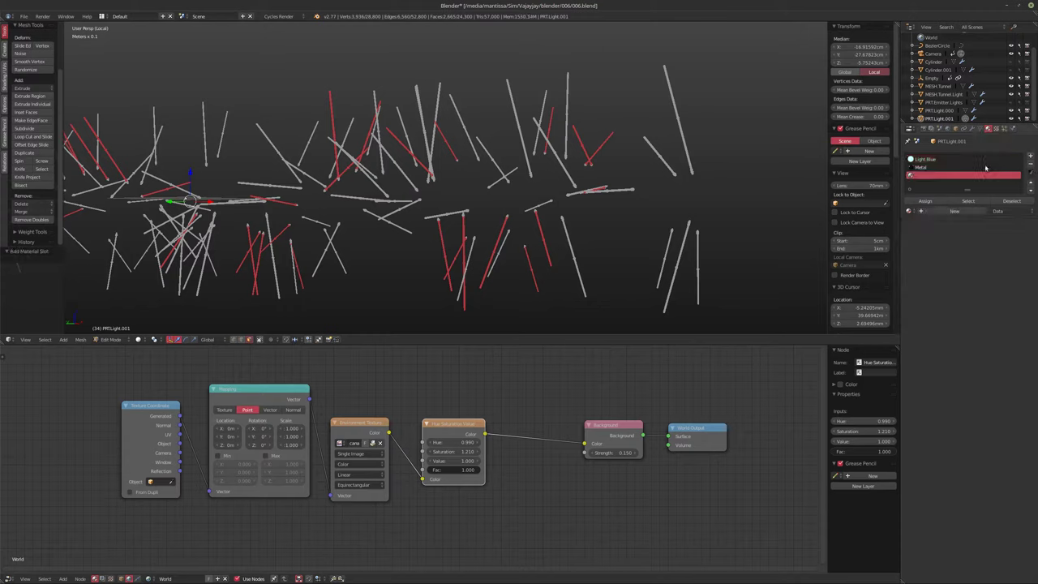
left_click(1028, 183)
mouse_move(488, 231)
middle_mouse_down()
mouse_move(508, 214)
mouse_move(496, 224)
middle_mouse_up()
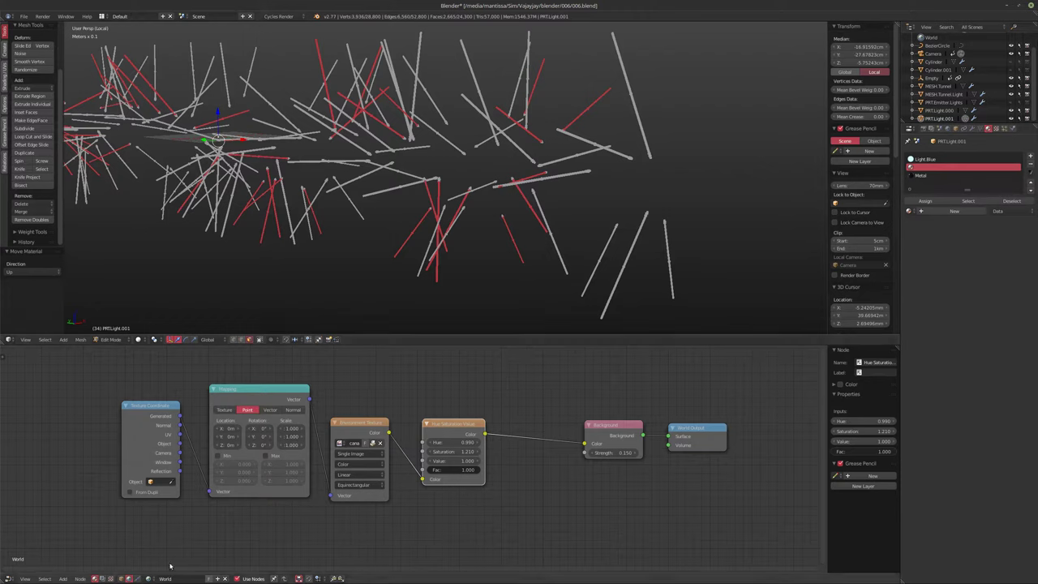
Step: Create a material named Light.Green in the new slot and assign that slot to the selected tube faces
left_click(121, 578)
left_click(167, 577)
left_click(177, 578)
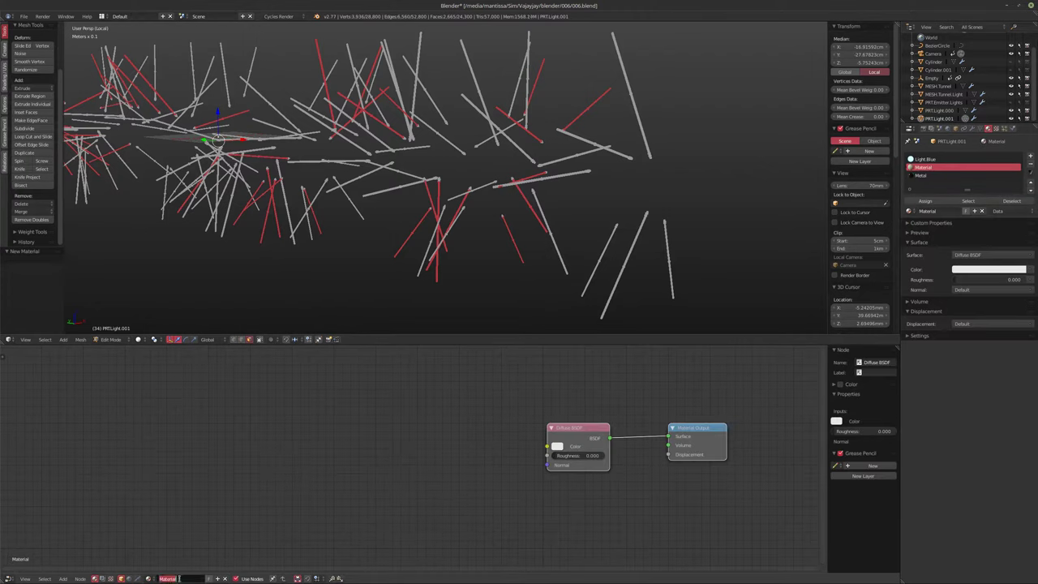
type("Light.Green")
key("Return")
left_click(925, 201)
Step: Preview the light tubes up close in rendered viewport shading
middle_click_drag(559, 215, 528, 219)
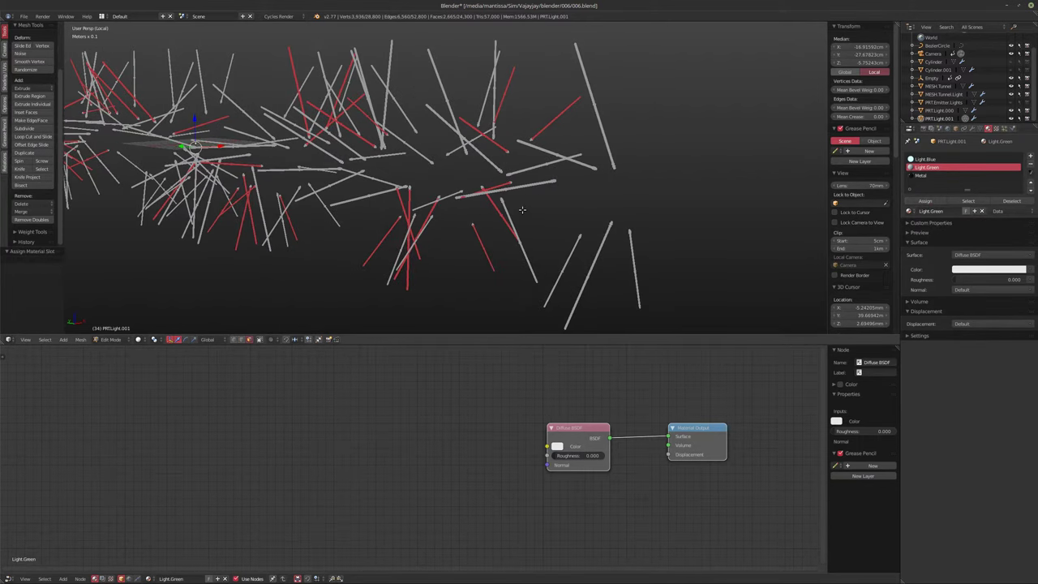
key("shift+z")
scroll(488, 198, "up", 5)
middle_click_drag(488, 199, 477, 203, "shift")
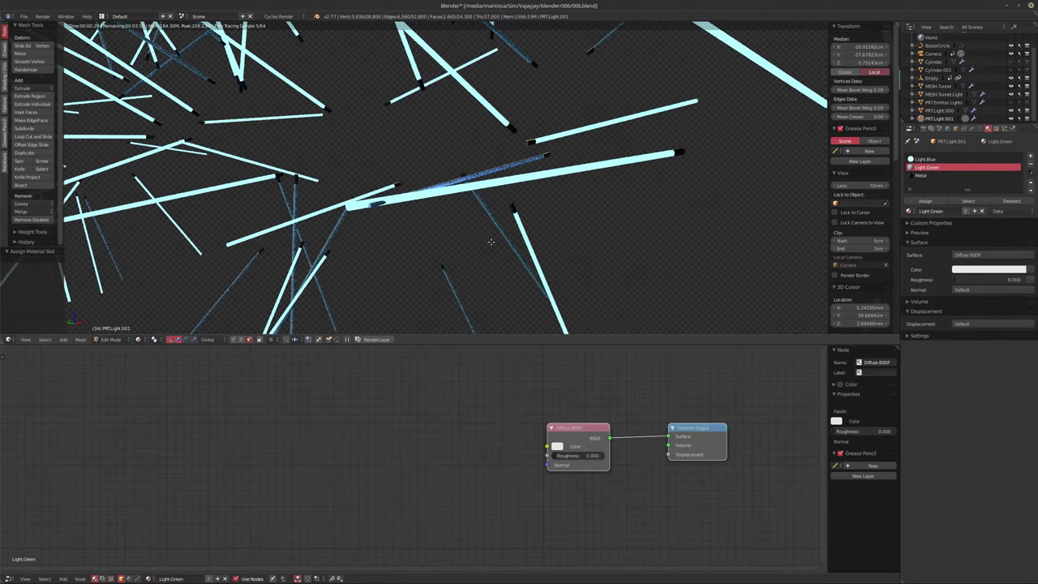
Step: Replace the Light.Green material in the second slot with Light.Blue
scroll(511, 381, "down", 1)
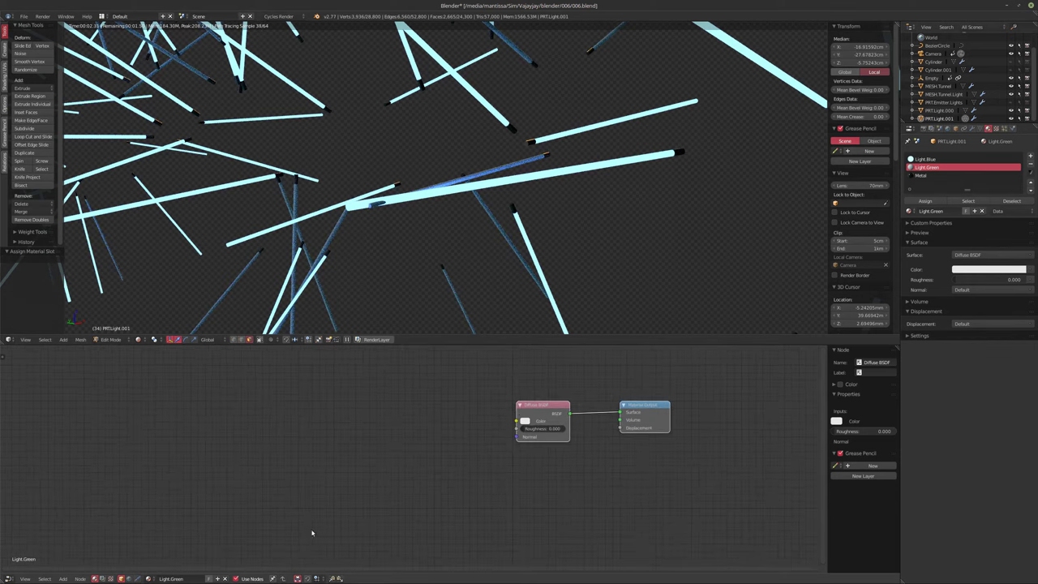
left_click(149, 578)
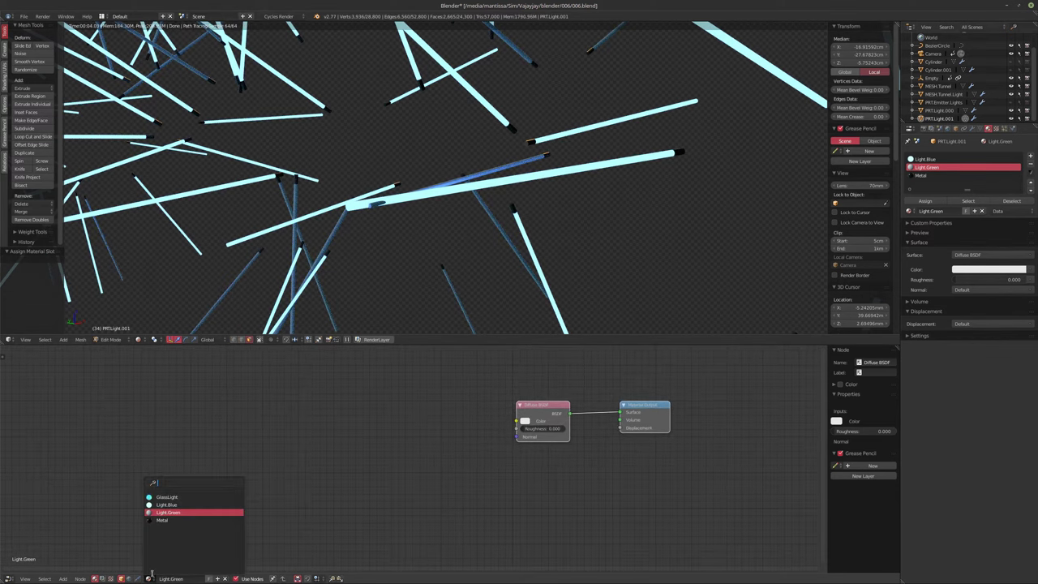
left_click(164, 505)
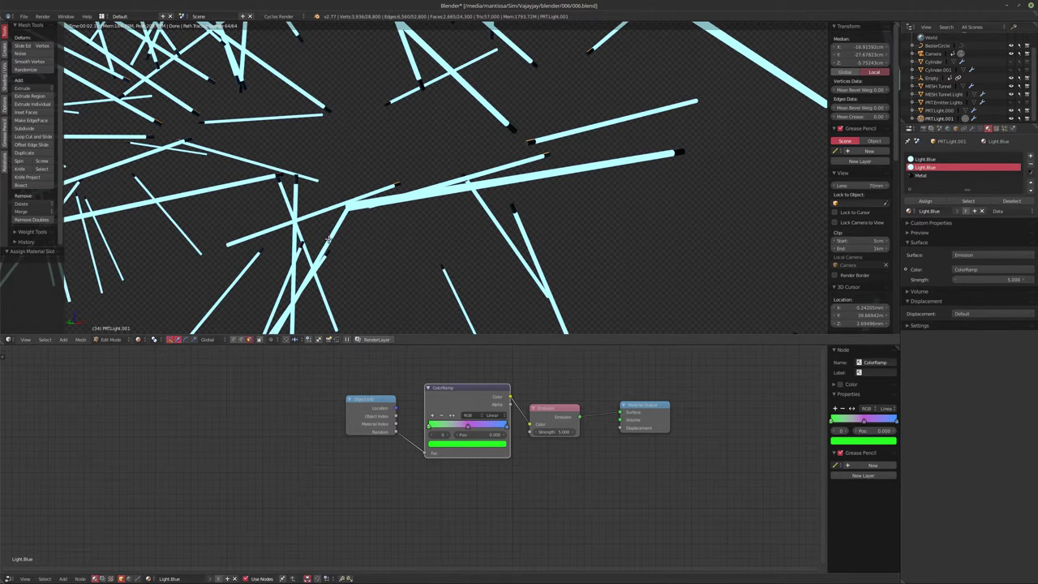
Step: Leave Edit Mode and make the second slot's Light.Blue a single-user copy named Light.Green.001
key("Tab")
left_click(214, 578)
left_click(186, 578)
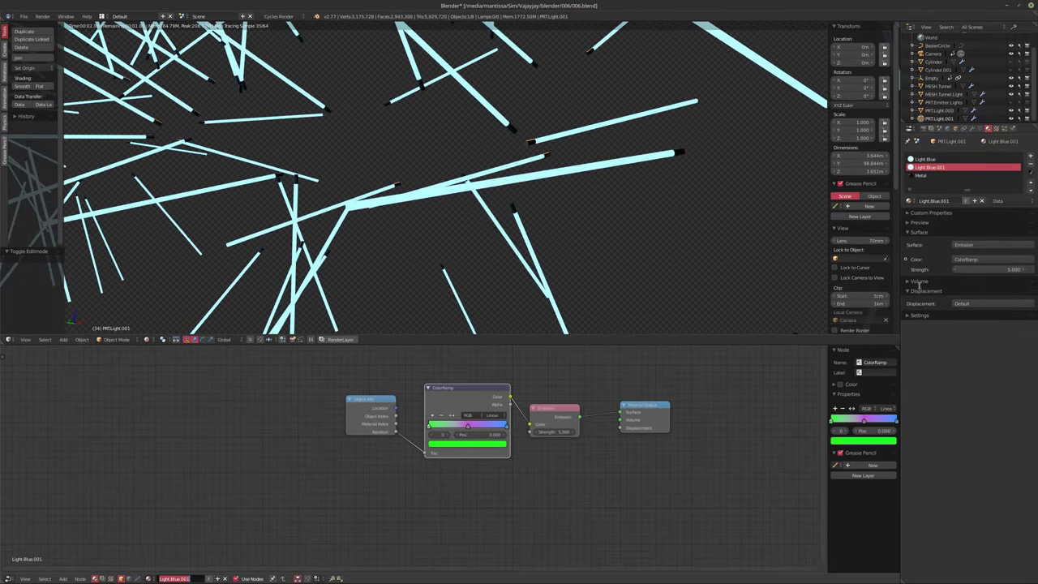
left_click(179, 578)
left_click_drag(175, 578, 199, 578)
key("BackSpace")
key("Return")
key("Home")
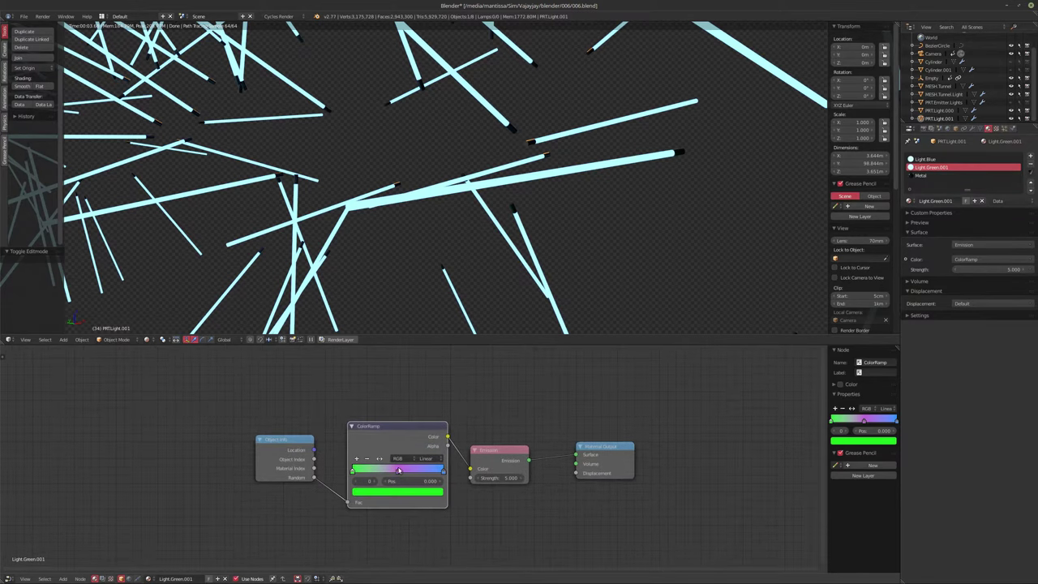
Step: Delete the ColorRamp and Object Info nodes from the Light.Green.001 material
left_click(392, 440)
key("x")
left_click(274, 449)
key("x")
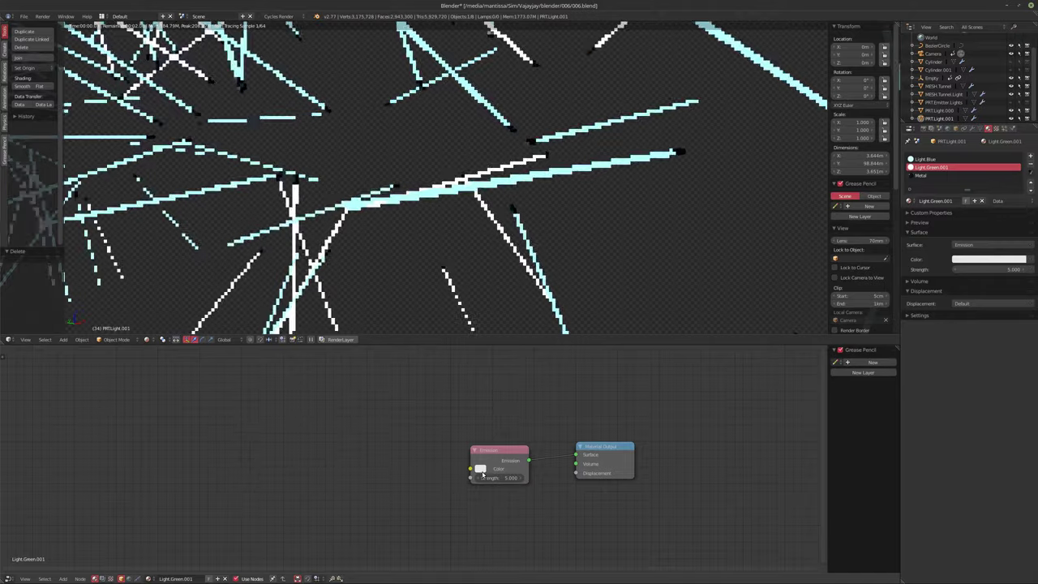
Step: Set the Emission color of Light.Green.001 to a slightly yellowish green with the green channel at 0.800
left_click(480, 469)
left_click(487, 371)
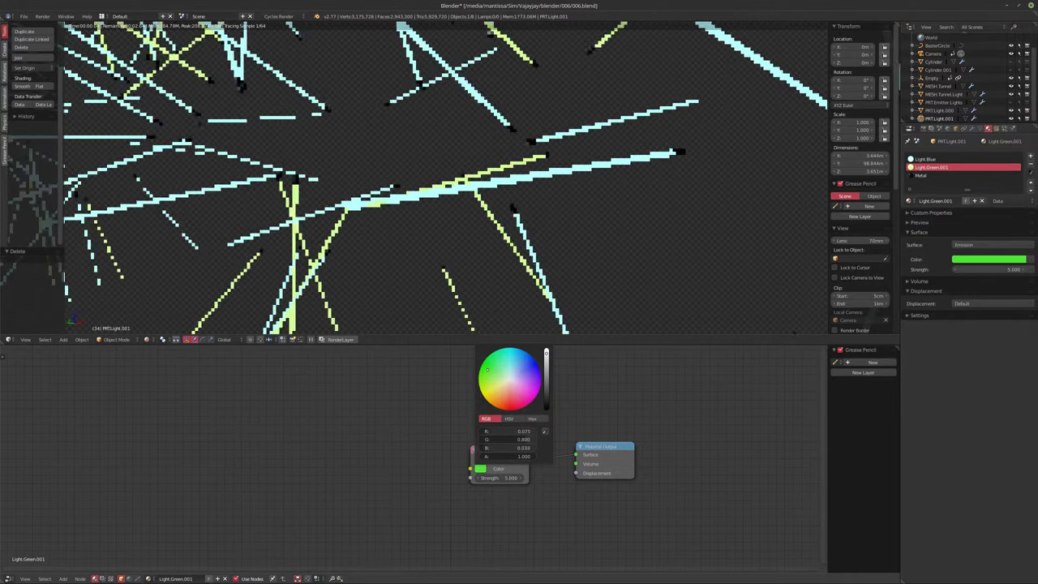
left_click(489, 367)
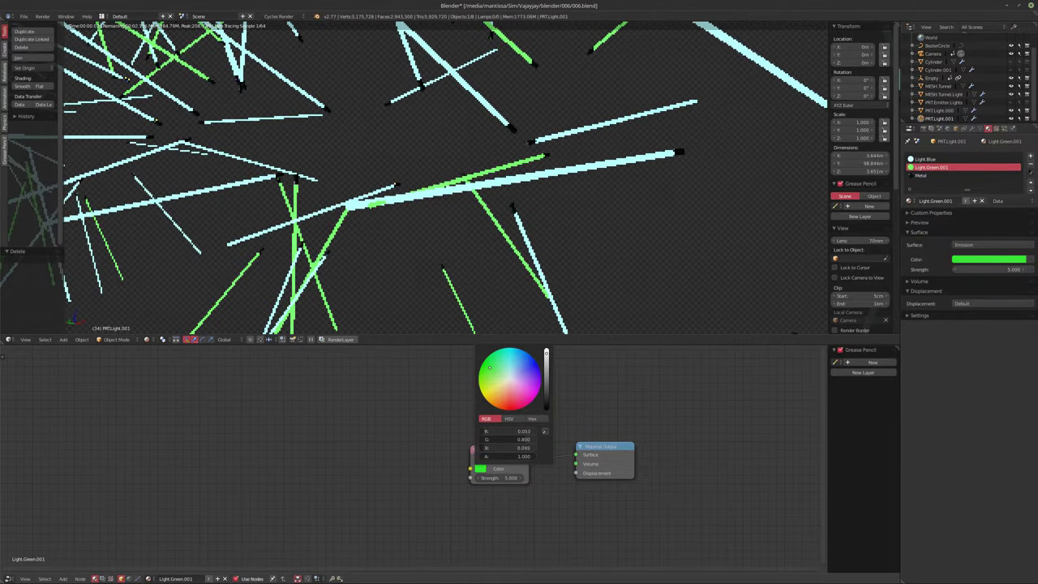
left_click(488, 372)
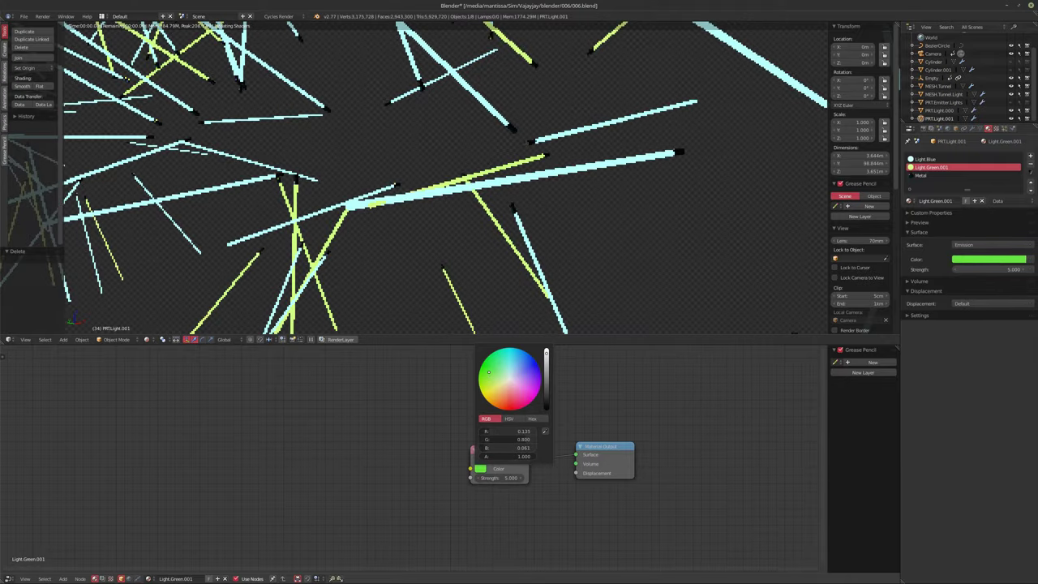
left_click(485, 374)
left_click(489, 371)
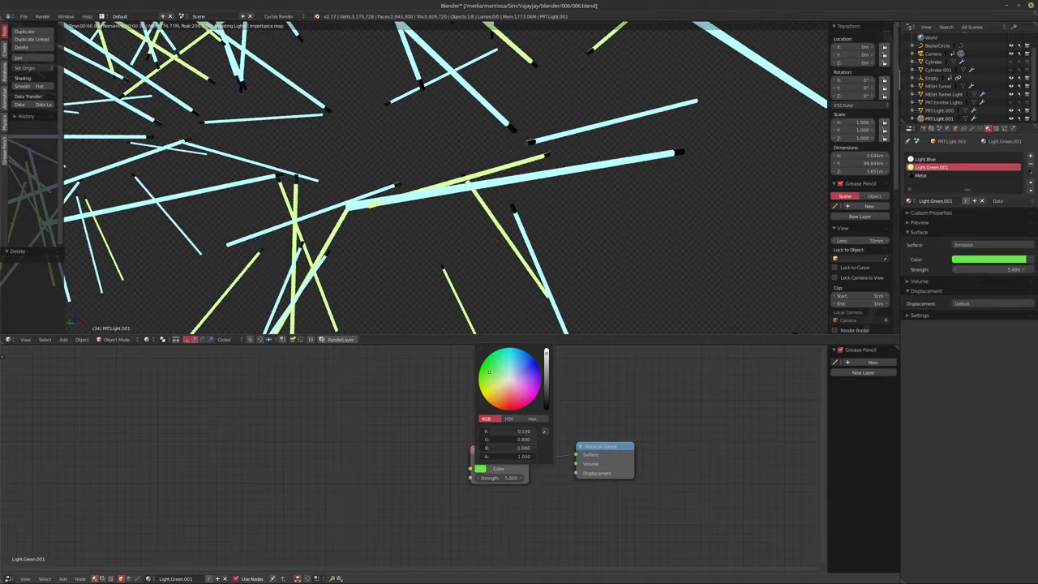
left_click(488, 371)
Step: Leave local view and preview the whole tunnel through the camera in rendered shading
middle_click_drag(425, 201, 444, 193, "shift")
key("KP_0")
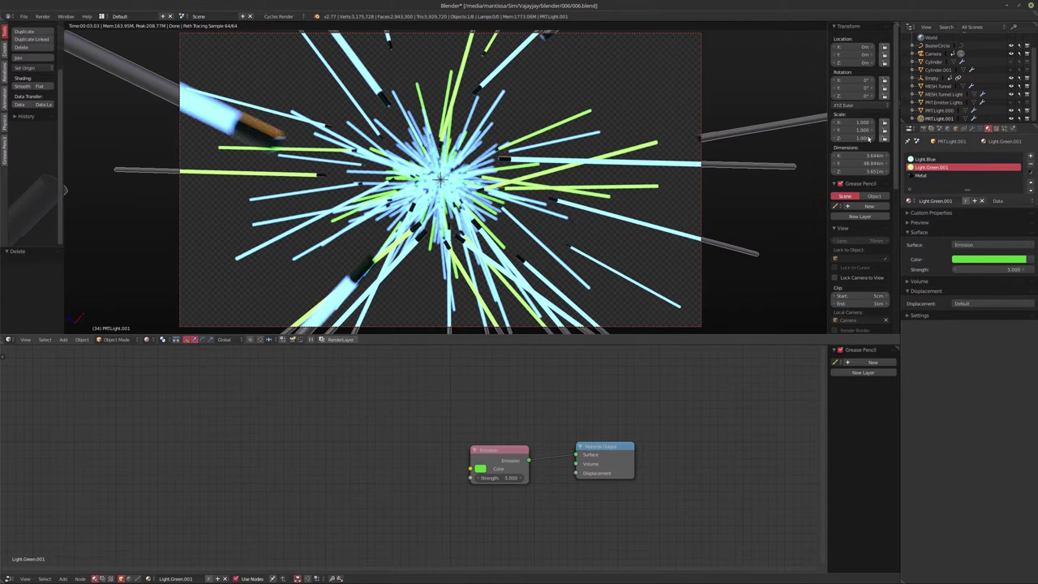
key("KP_Divide")
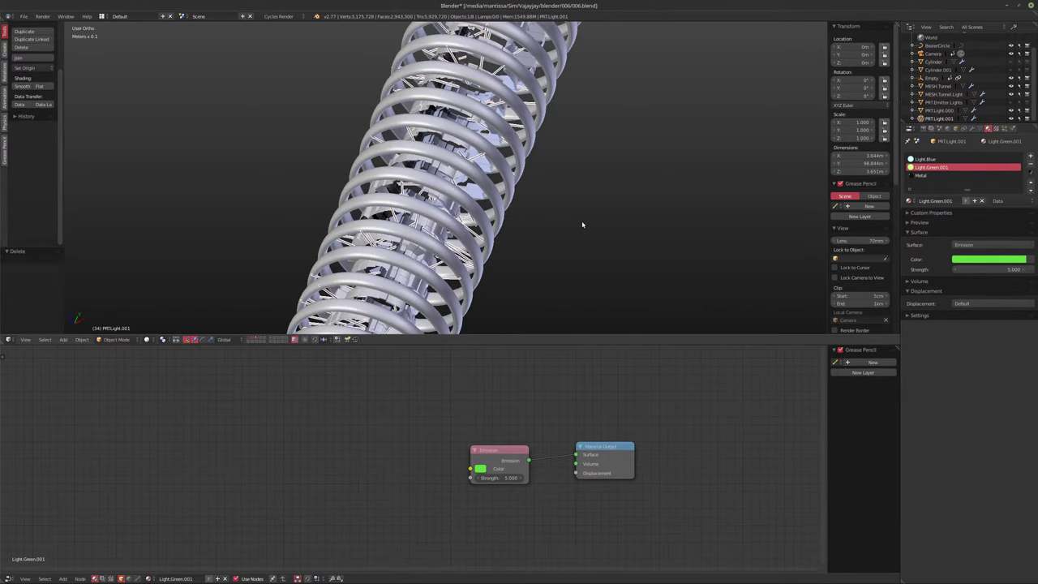
key("KP_0")
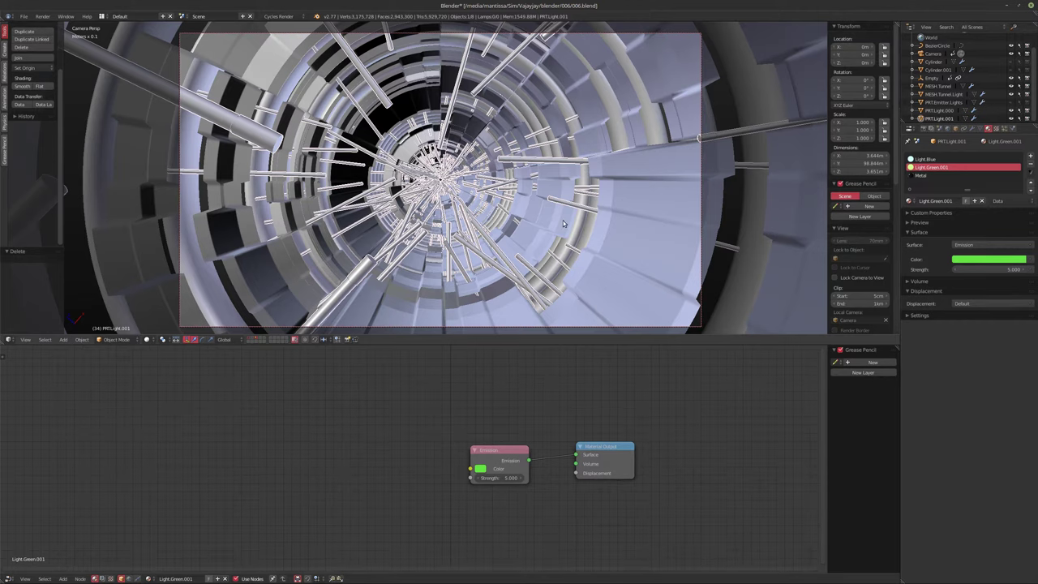
key("shift+z")
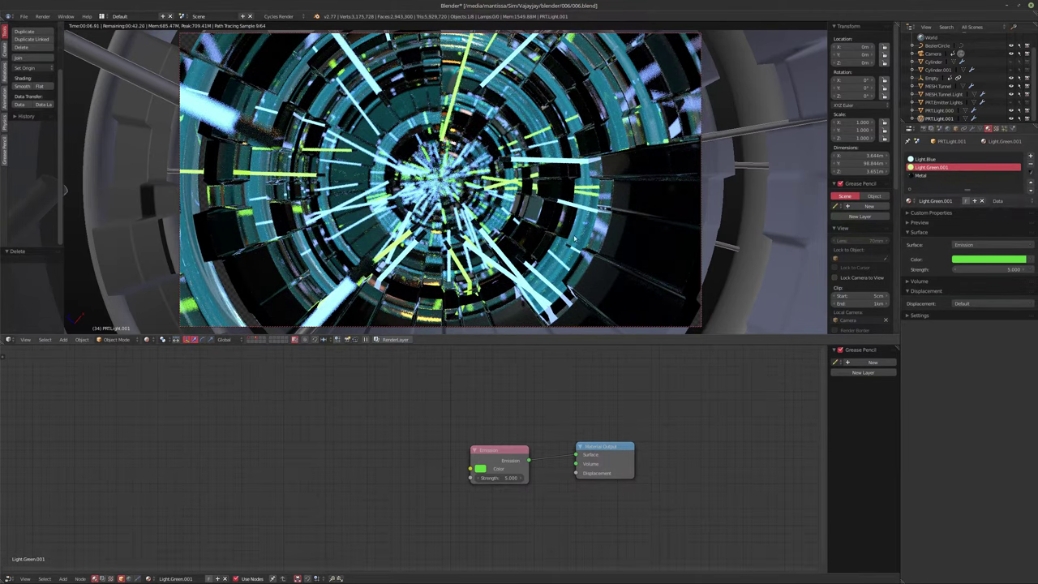
Step: Set the Camera's depth of field aperture size to 2.5 mm
left_click(934, 54)
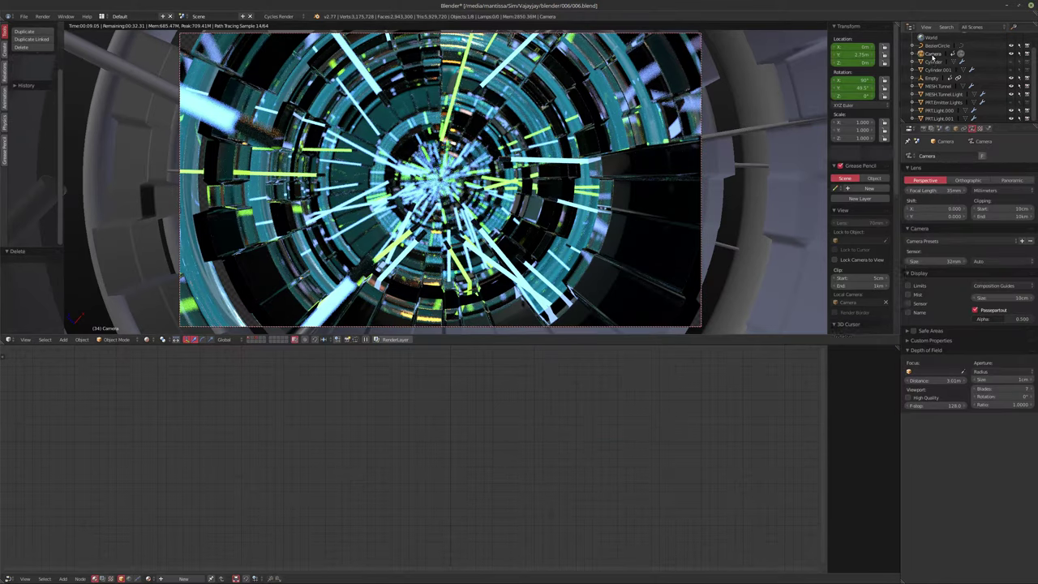
left_click(994, 379)
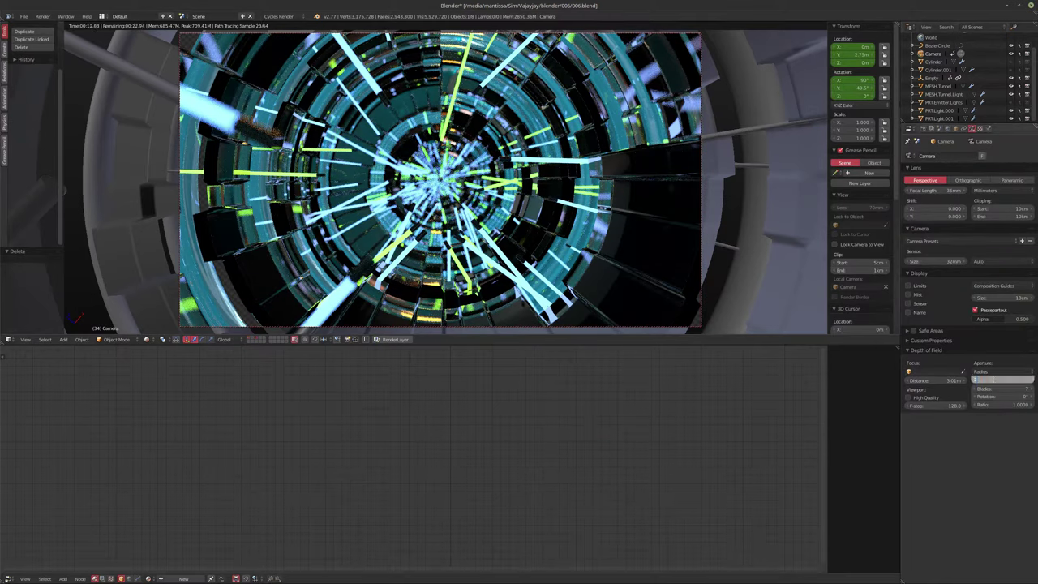
type("2.5mm")
key("Return")
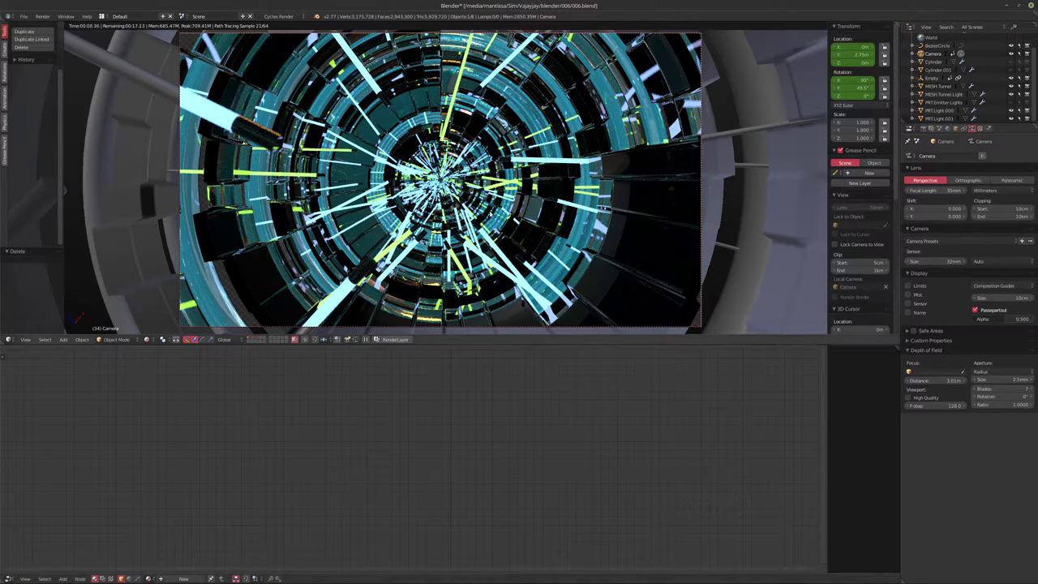
Step: Isolate PRT.Light.001 in local view with solid shading and enter Edit Mode on its light tubes
left_click(939, 118)
key("shift+z")
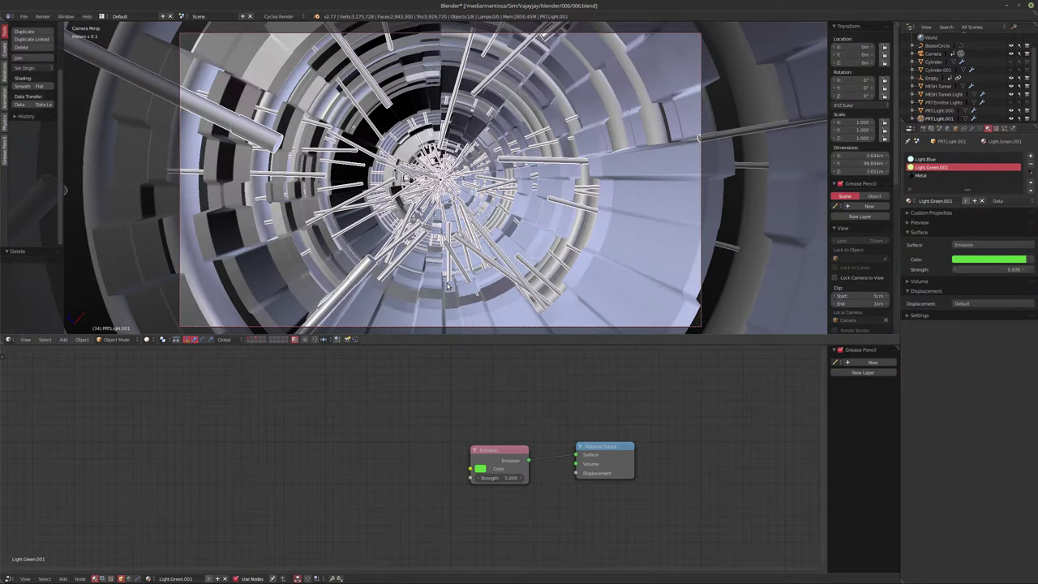
key("KP_Divide")
middle_click_drag(419, 151, 521, 179)
scroll(519, 176, "up", 4)
key("KP_1")
scroll(371, 177, "up", 8)
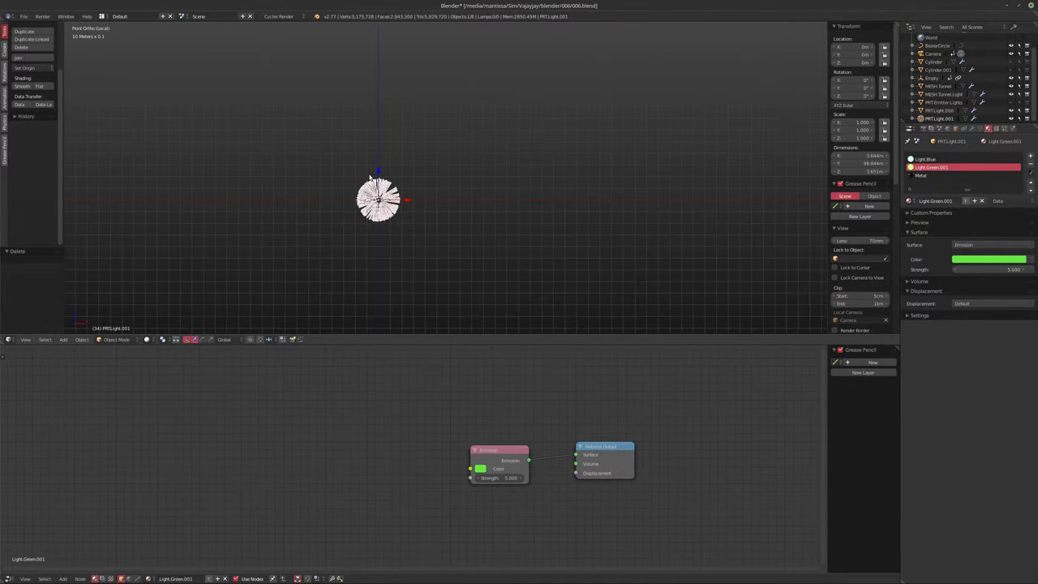
middle_click_drag(376, 221, 404, 233)
middle_click_drag(629, 277, 482, 179, "shift")
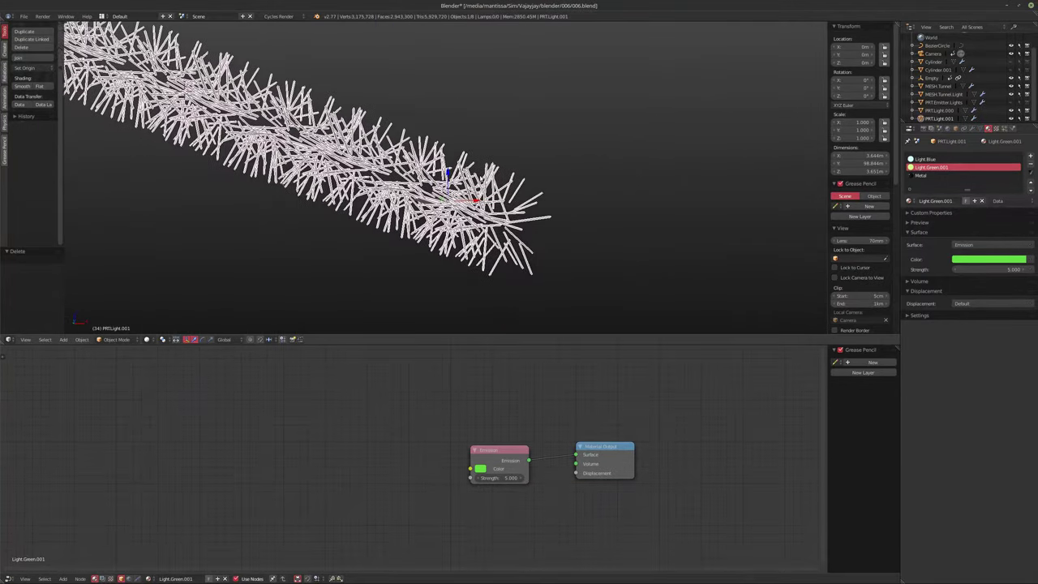
key("Tab")
scroll(446, 216, "up", 8)
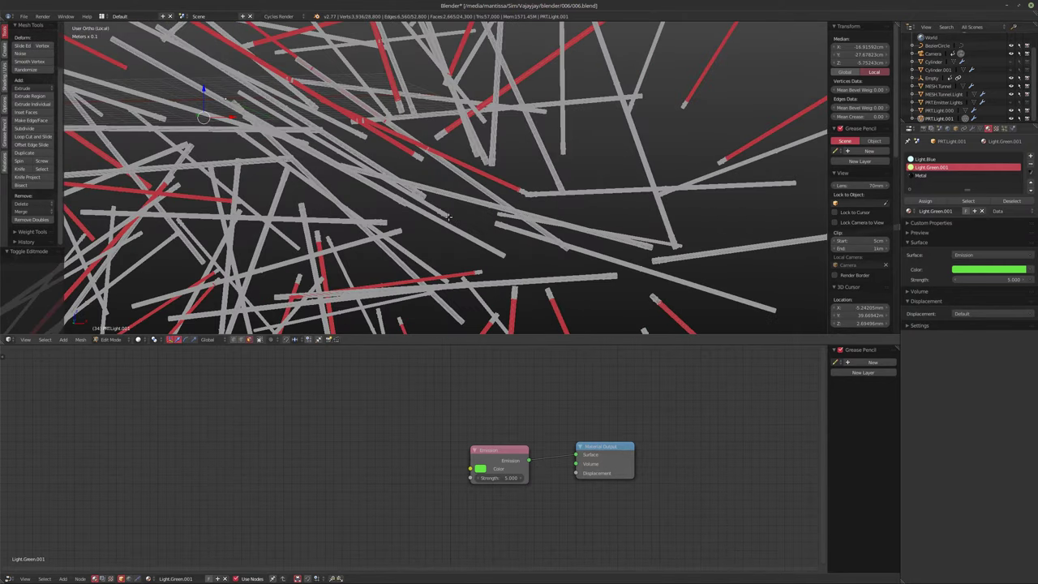
Step: Clear the selection and try a random 0.5% selection of tube faces with several different random seeds
key("a")
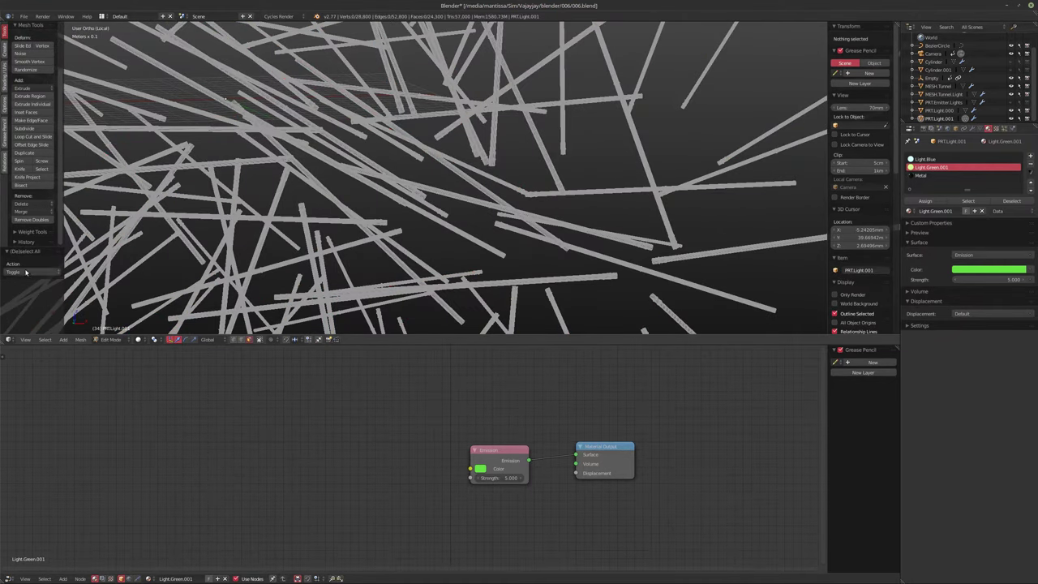
left_click(44, 339)
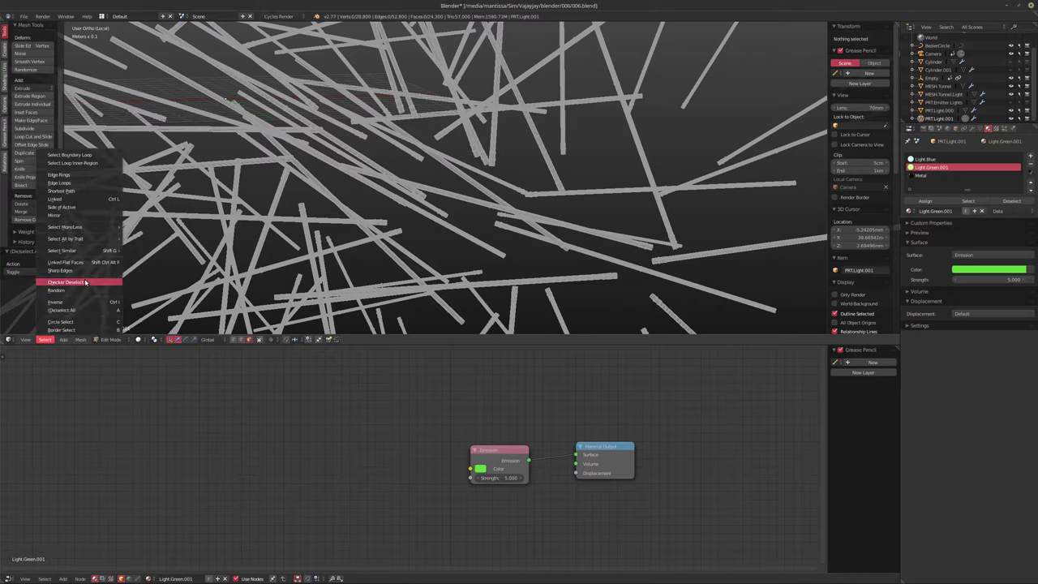
left_click(54, 289)
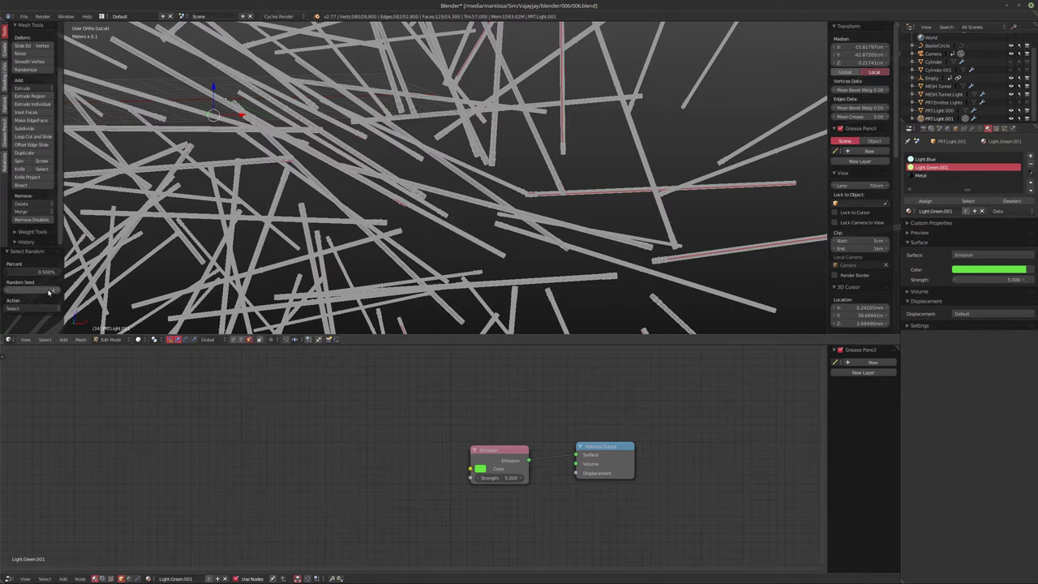
left_click(57, 290)
left_click(57, 290)
left_click(58, 291)
left_click(58, 291)
left_click(58, 291)
Step: Try growing the random face selection along the tubes, check its spread over the whole object, and clear it
middle_click_drag(100, 295, 237, 299, "shift")
scroll(237, 298, "down", 2)
key("ctrl+KP_Add")
key("ctrl+KP_Add")
key("ctrl+KP_Add")
key("ctrl+KP_Add")
key("ctrl+KP_Add")
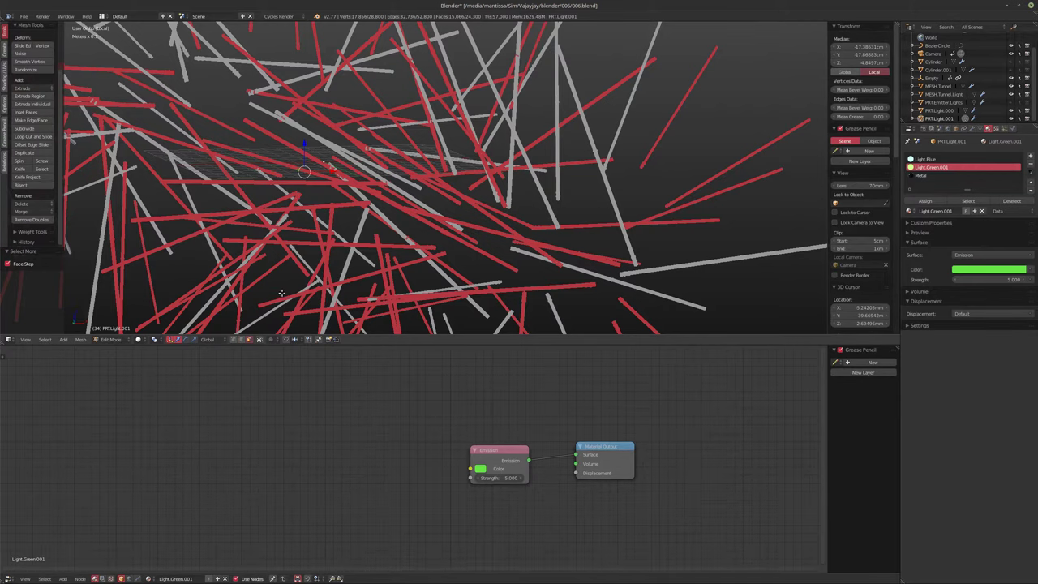
scroll(277, 292, "down", 10)
middle_click_drag(322, 171, 334, 219)
key("a")
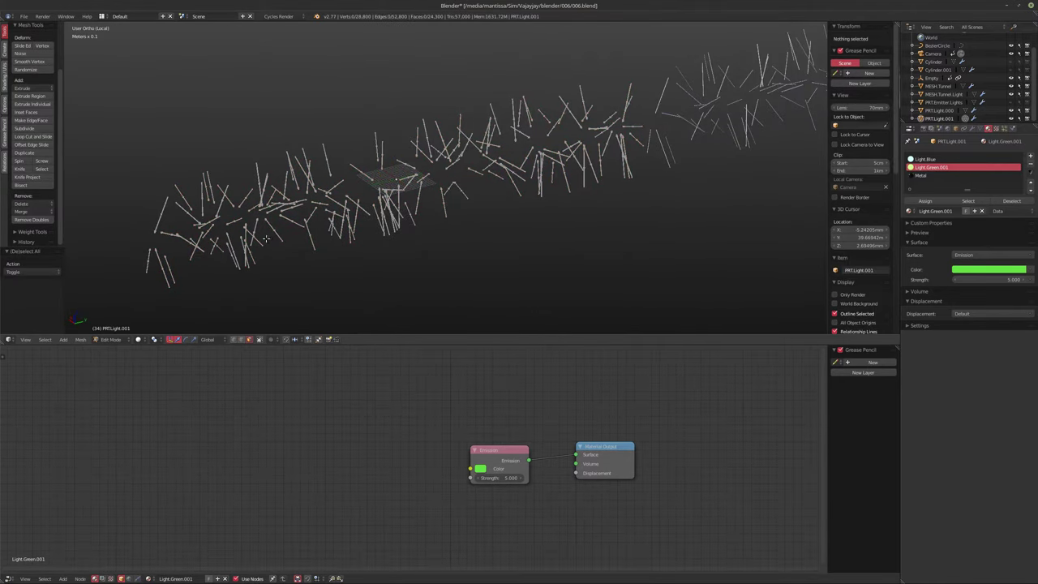
Step: Randomly select tube faces again with a different random seed and grow the selection to cover whole tubes
left_click(80, 338)
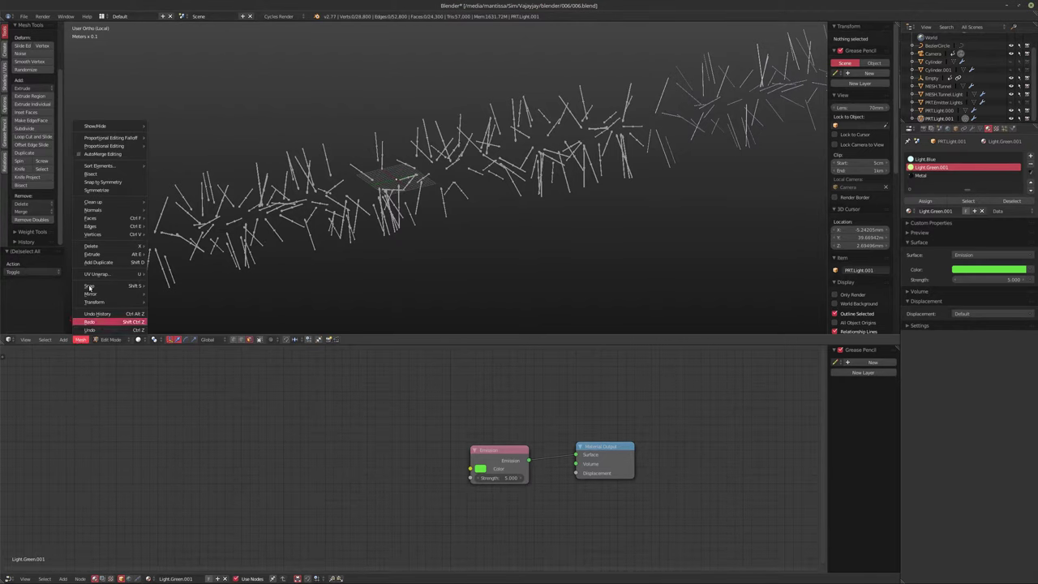
mouse_move(48, 340)
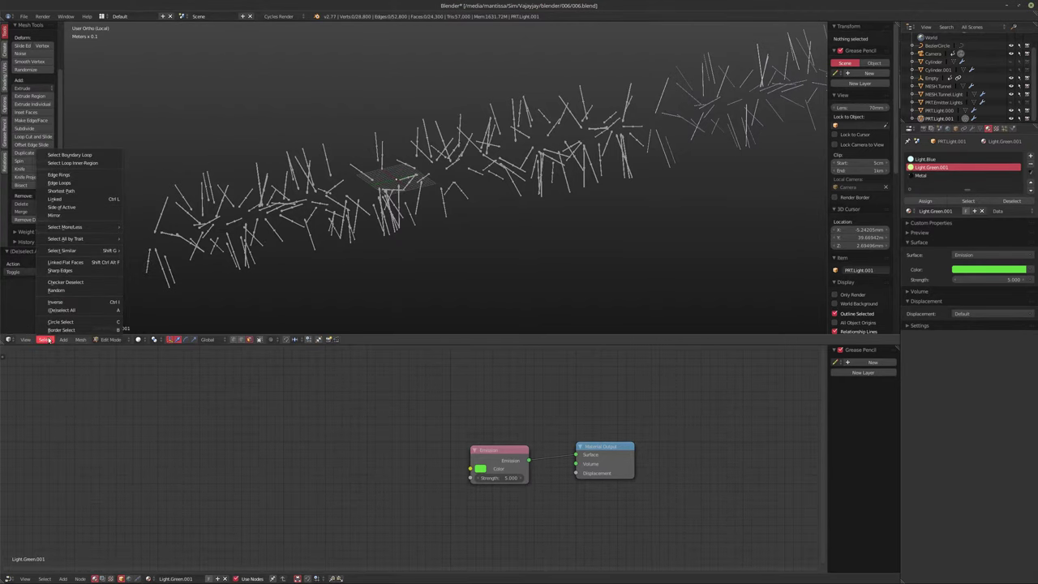
left_click(71, 292)
middle_click_drag(210, 259, 373, 200)
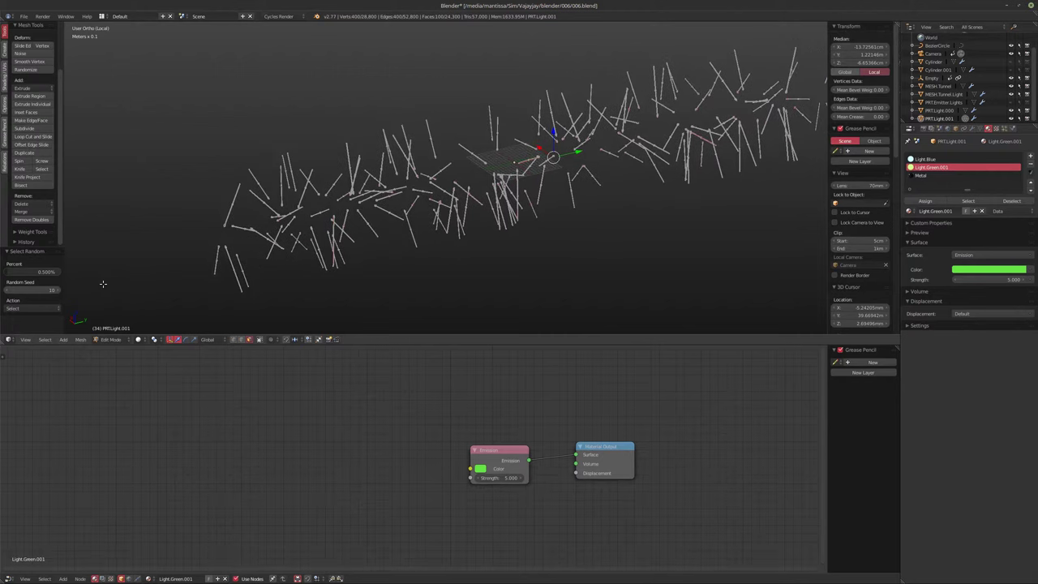
mouse_move(37, 272)
left_mouse_down()
mouse_move(8, 272)
mouse_move(36, 271)
left_mouse_up()
middle_click_drag(462, 213, 445, 229)
left_click(56, 289)
left_click(57, 290)
key("ctrl+KP_Add")
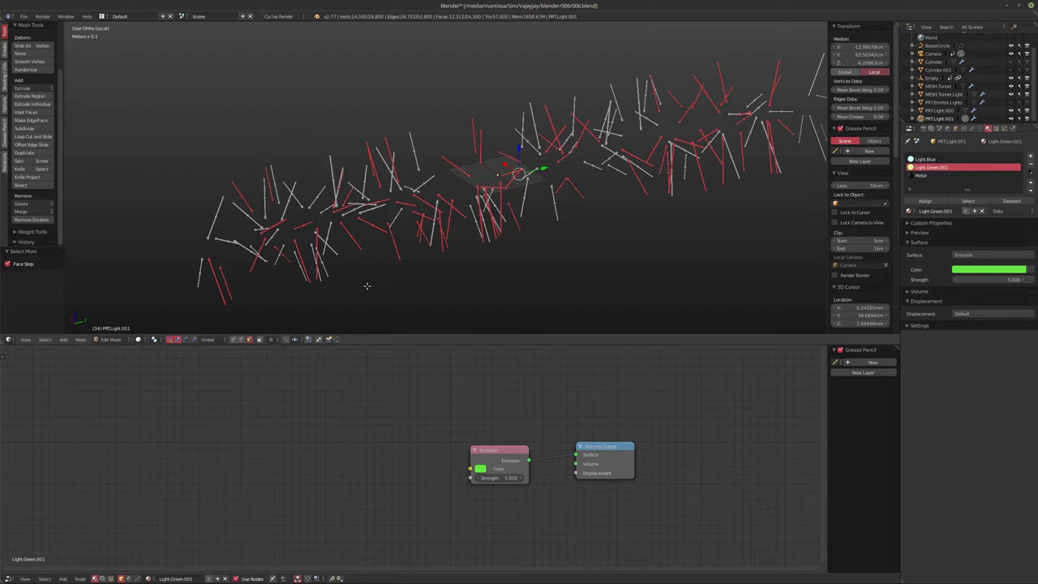
middle_click_drag(494, 226, 491, 230, "shift")
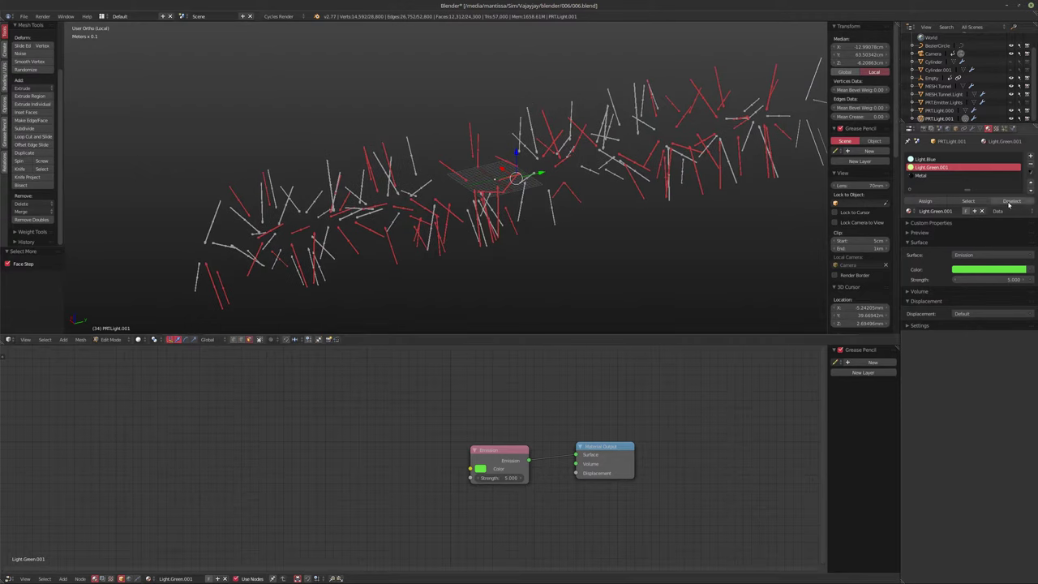
Step: Remove the faces of the Metal and Light.Green.001 material slots from the current selection
left_click(997, 175)
left_click(1009, 201)
middle_click_drag(621, 213, 567, 231)
left_click(932, 167)
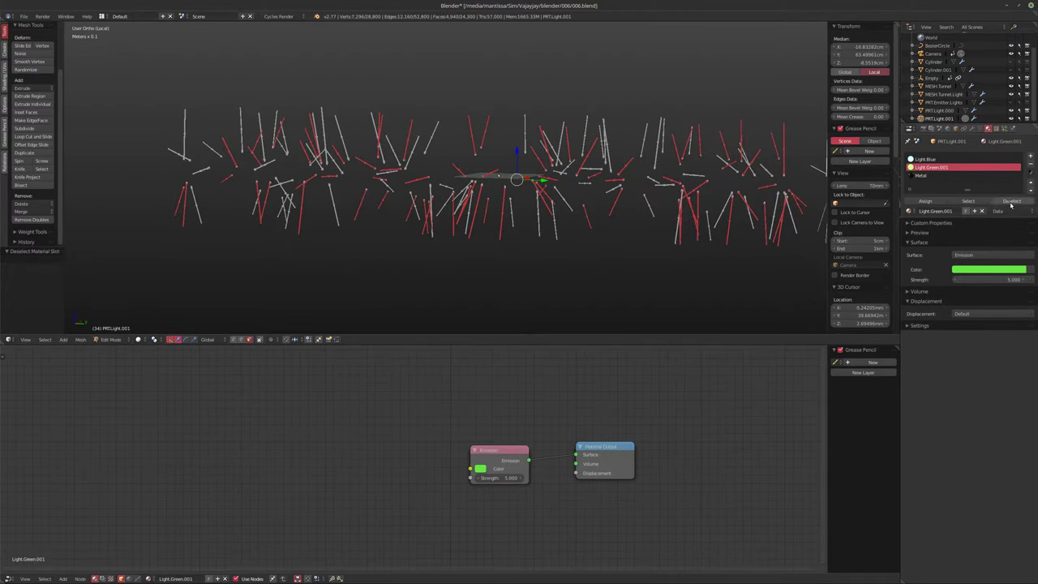
left_click(1010, 202)
middle_click_drag(503, 203, 437, 185)
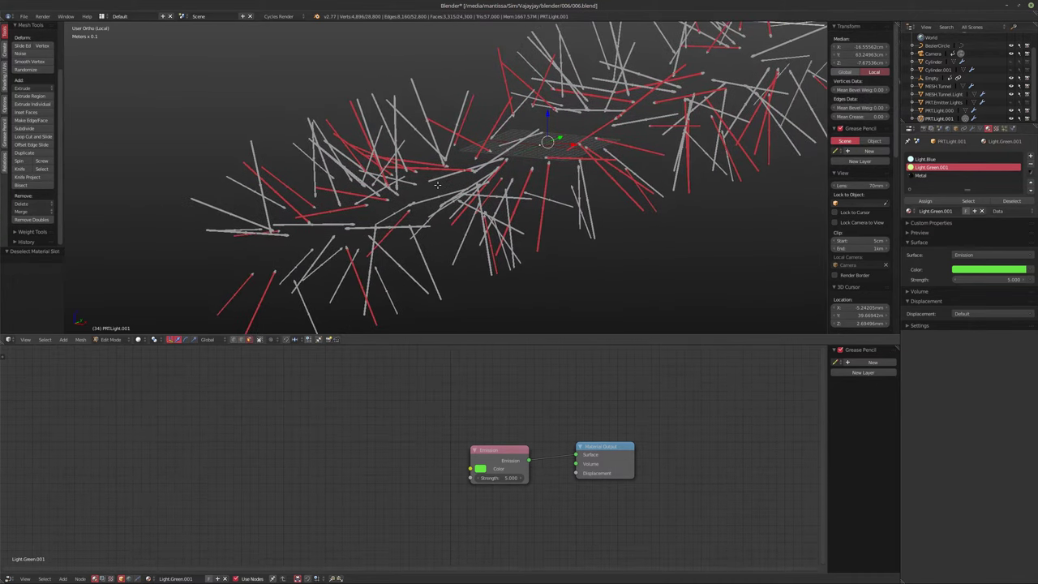
Step: Assign the selected tube faces to a new material slot and move that slot above Metal
left_click(1030, 156)
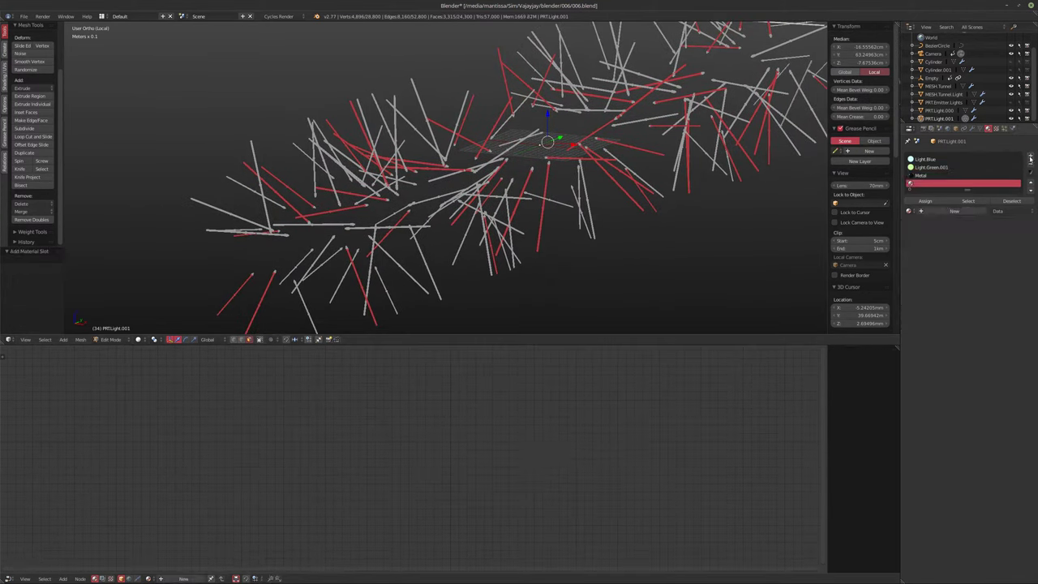
left_click(925, 200)
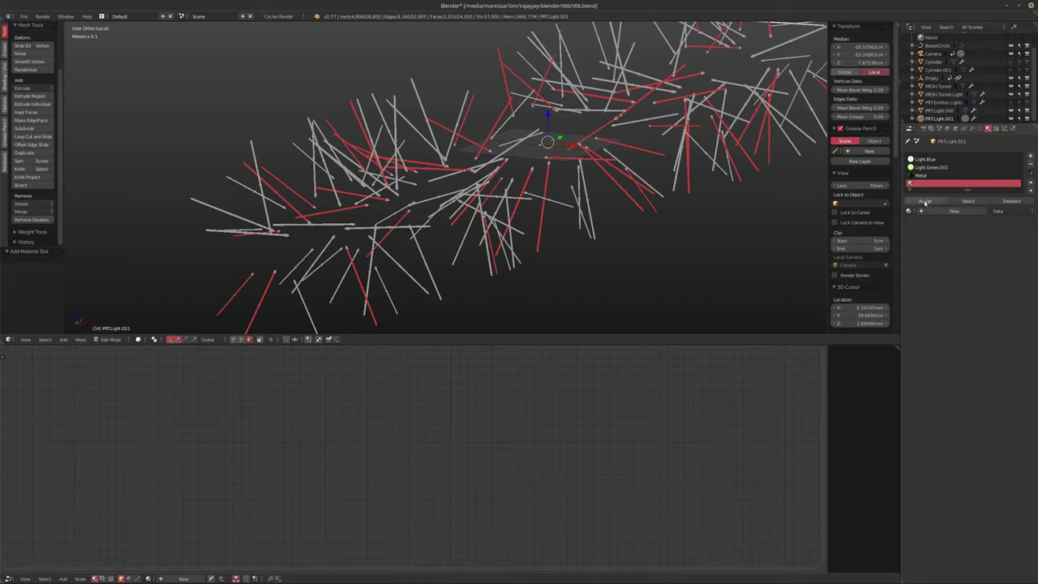
left_click(1031, 186)
Step: Fill the new slot with a single-user copy of Light.Blue named Light.Red, leaving Edit Mode
left_click(151, 580)
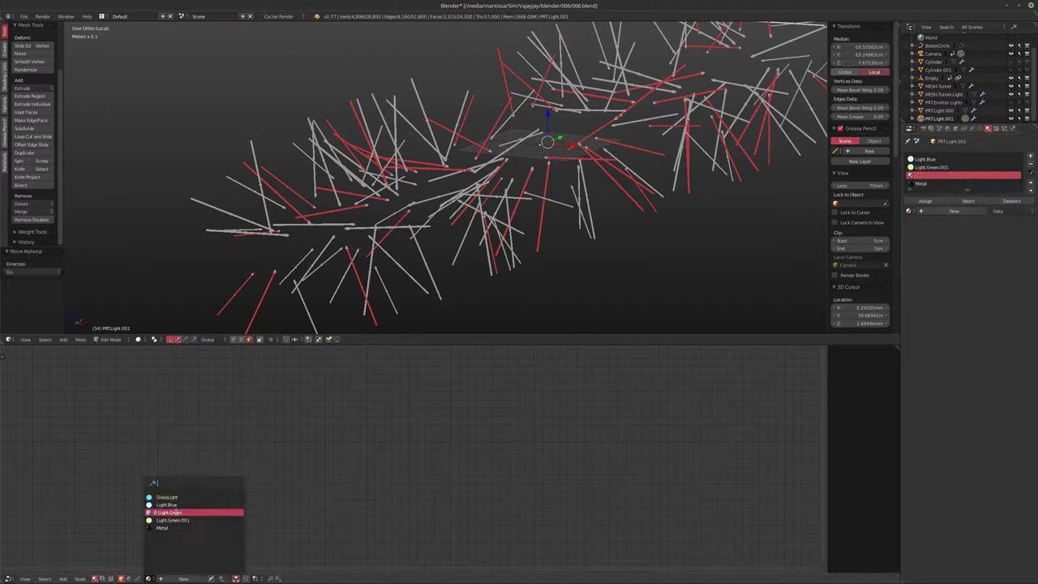
left_click(178, 512)
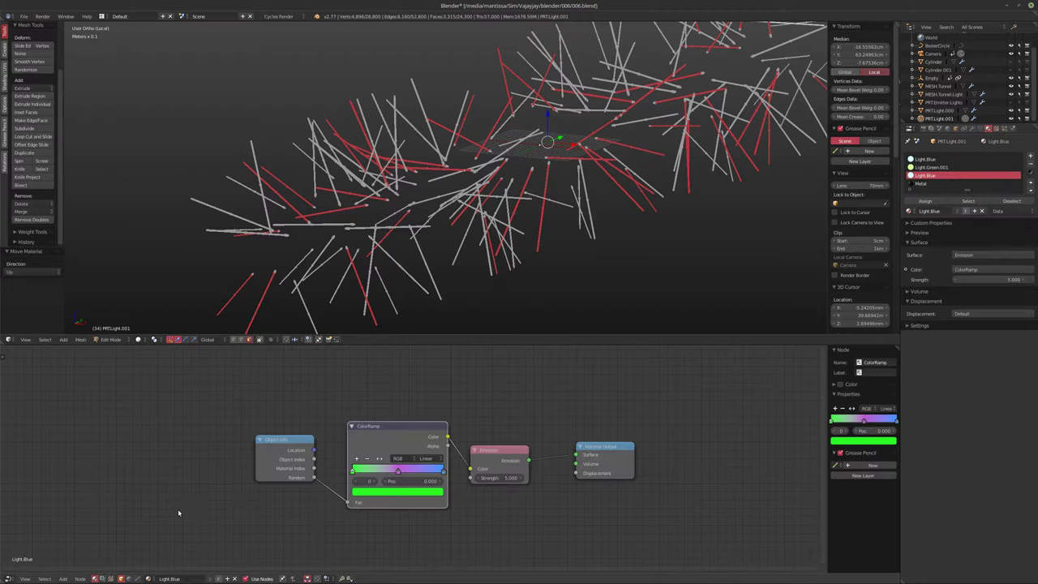
key("Tab")
left_click(209, 579)
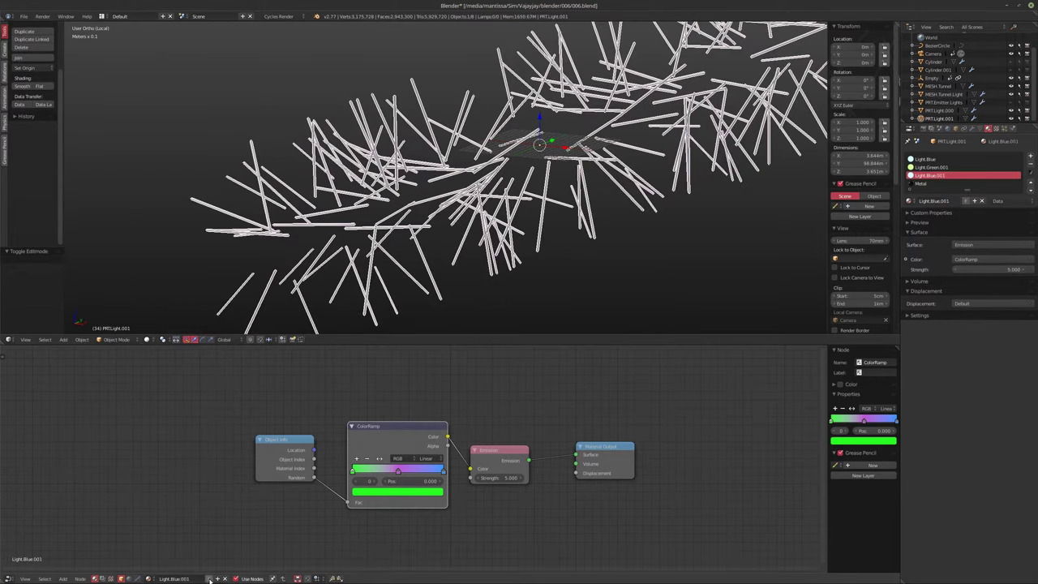
left_click(181, 577)
type("Light.B")
type("ed")
key("Return")
Step: Delete the ColorRamp and Object Info nodes from Light.Red and set its Emission color to a pinkish red
middle_click_drag(410, 436, 365, 438)
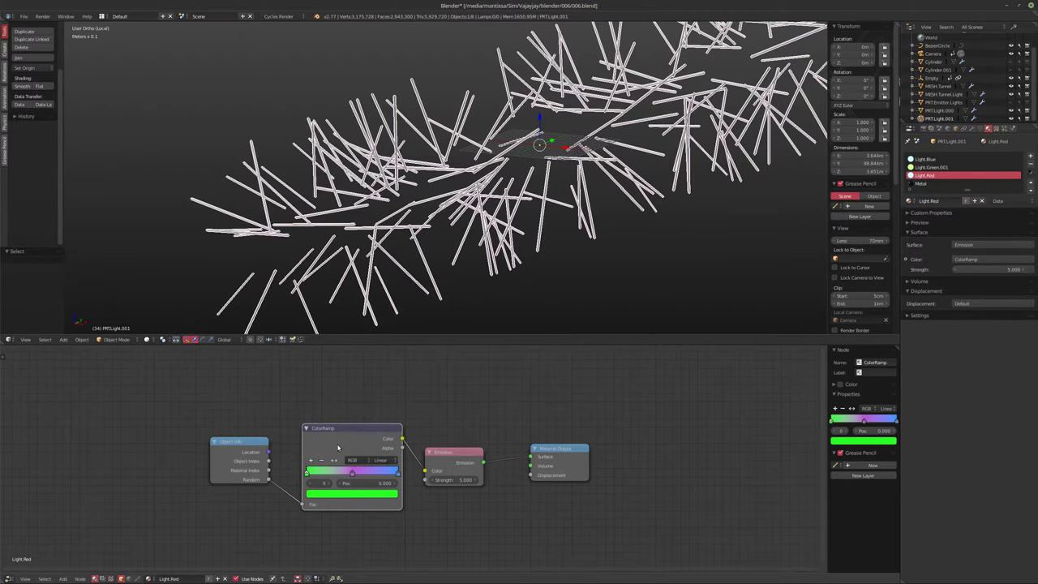
key("x")
right_click(248, 458)
key("x")
left_click(434, 471)
left_click(464, 390)
middle_click_drag(460, 252, 424, 231)
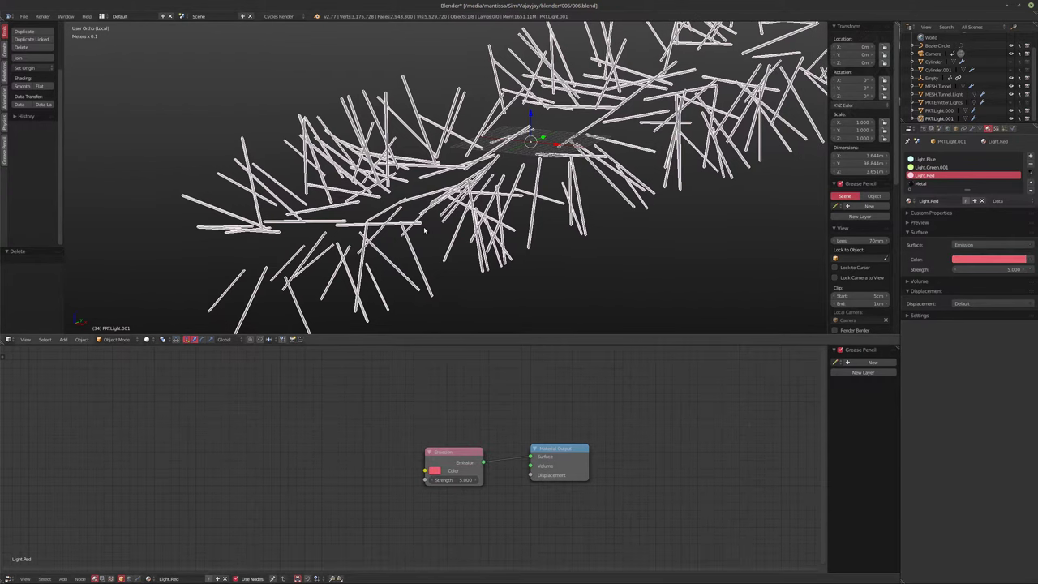
Step: Change the Light.Red Emission color to an orange-red and preview the full tunnel rendered through the camera, outside local view
key("shift+z")
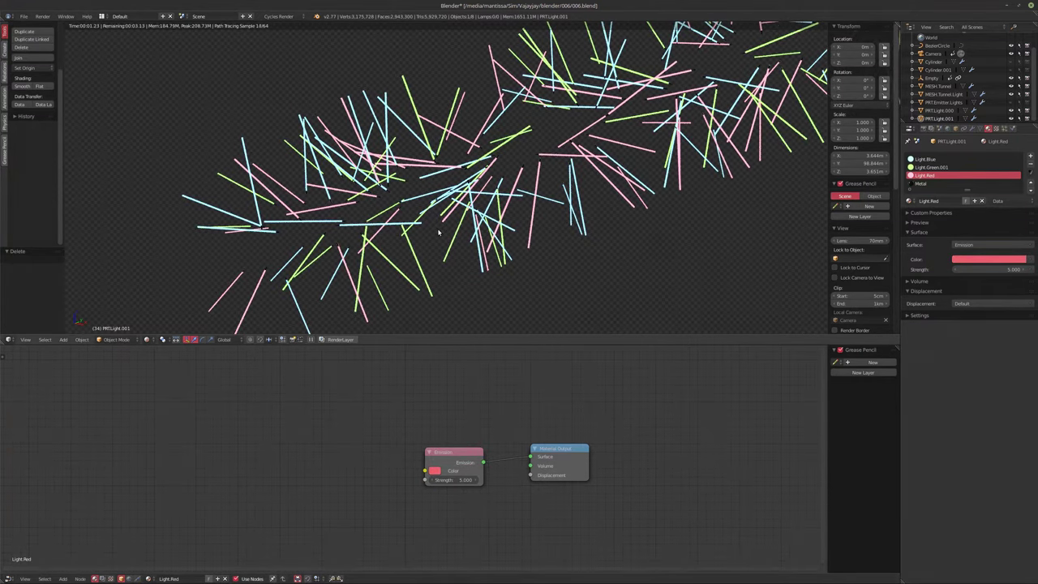
key("KP_0")
left_click(435, 471)
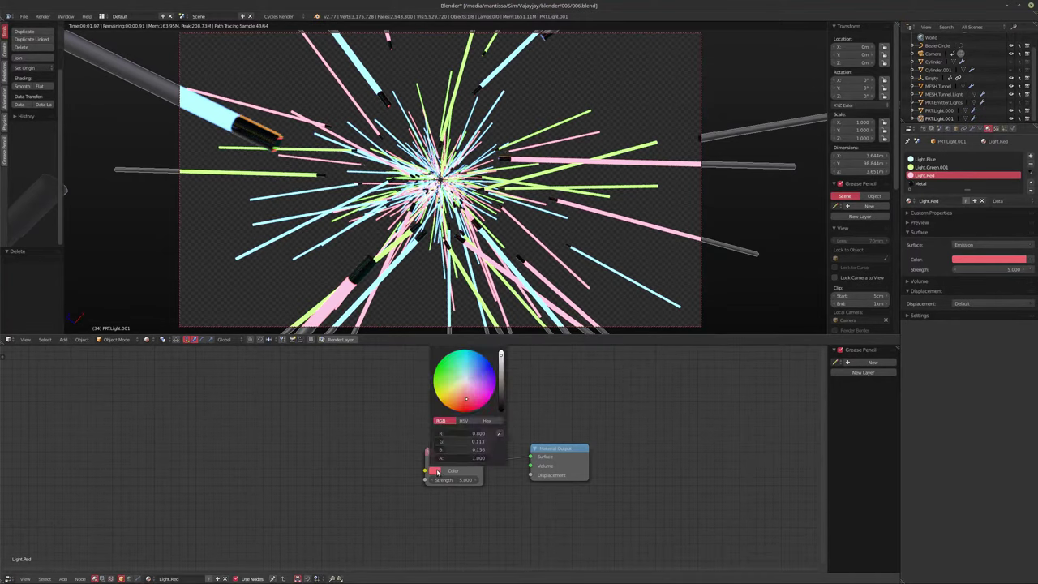
left_click_drag(472, 388, 461, 404)
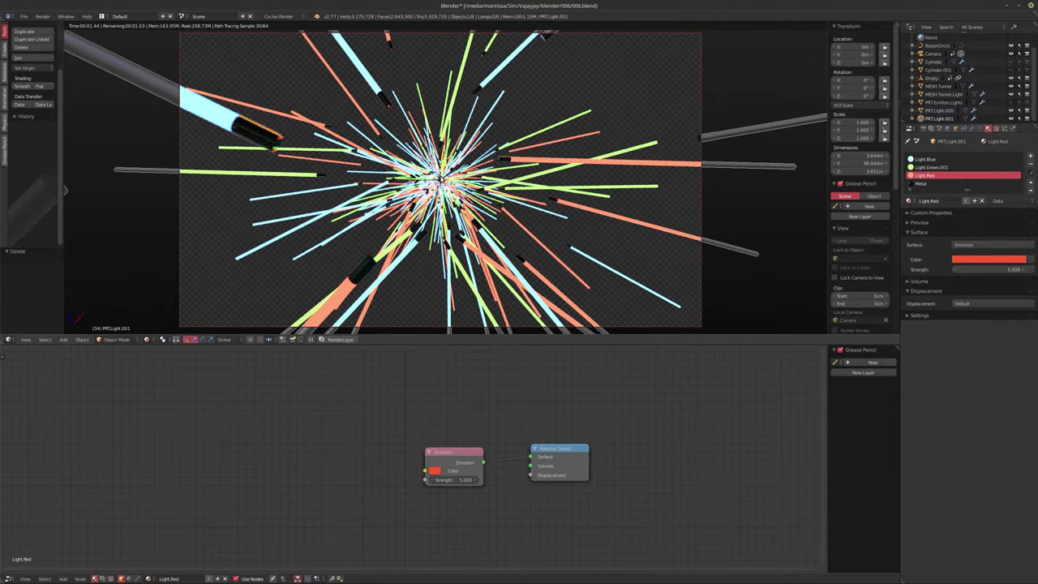
key("shift+z")
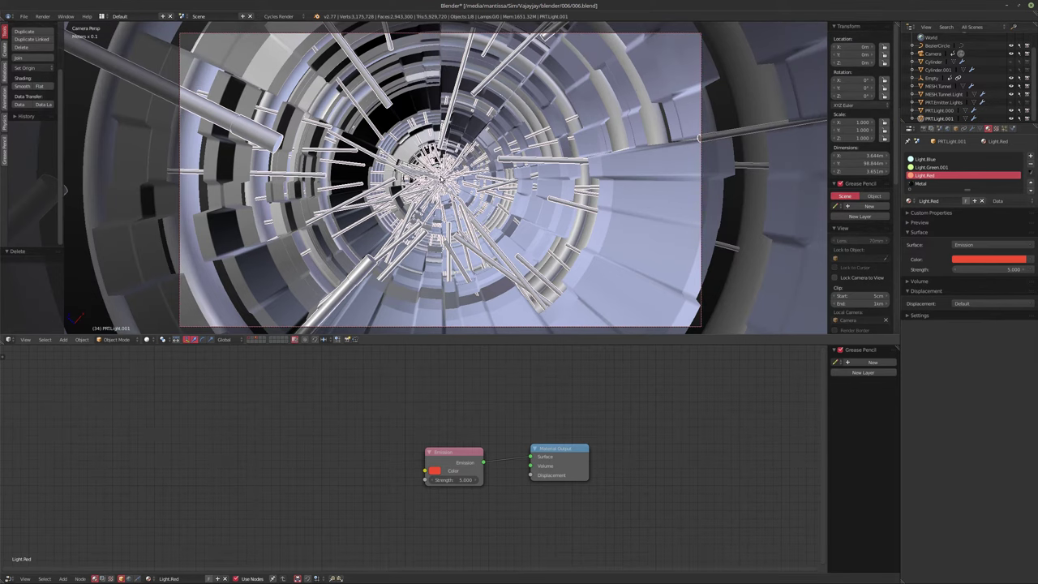
key("shift+z")
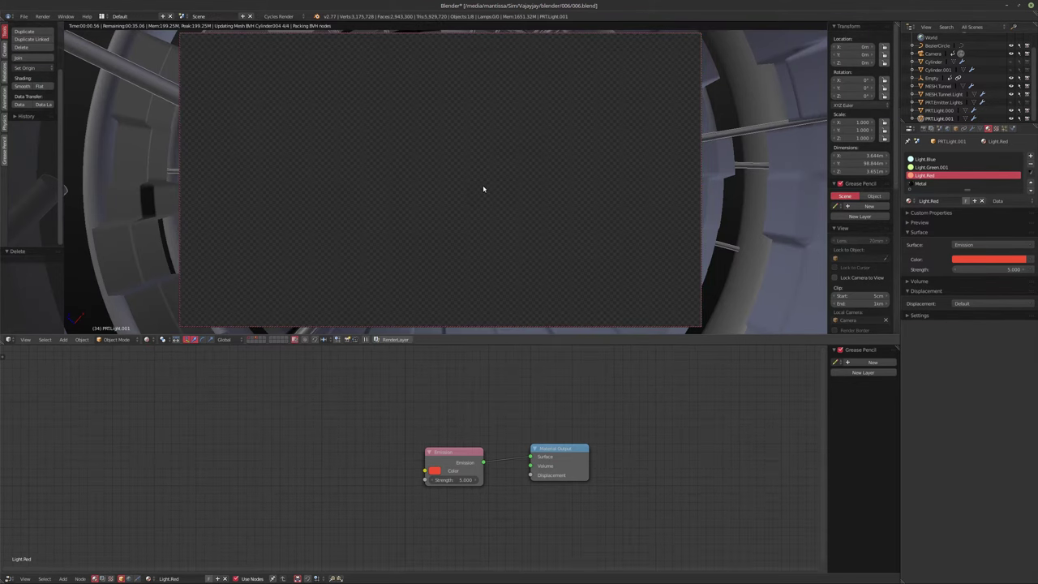
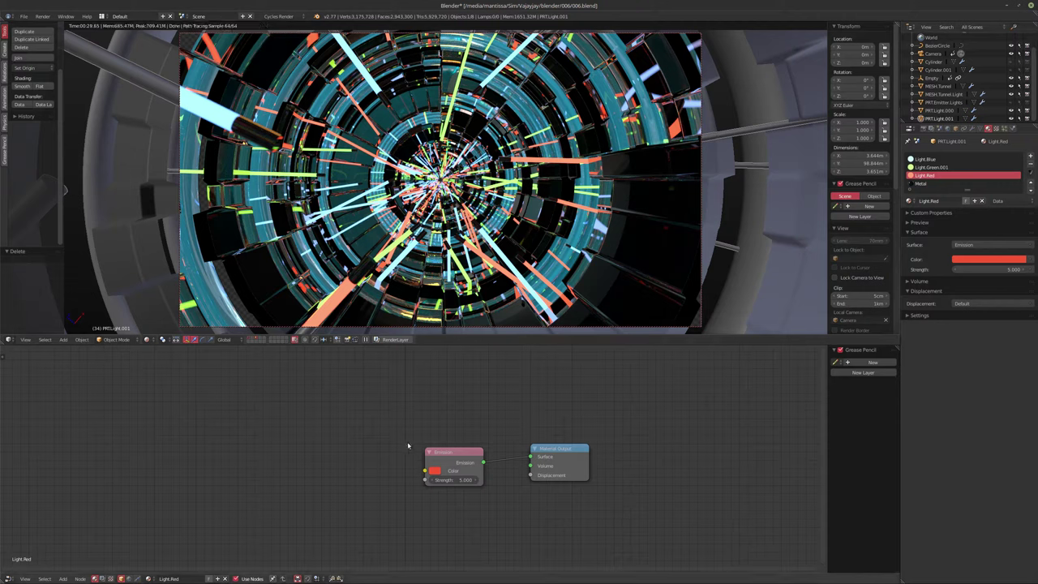
Step: Insert a keyframe on the Emission strength of the Light.Red material
key("i")
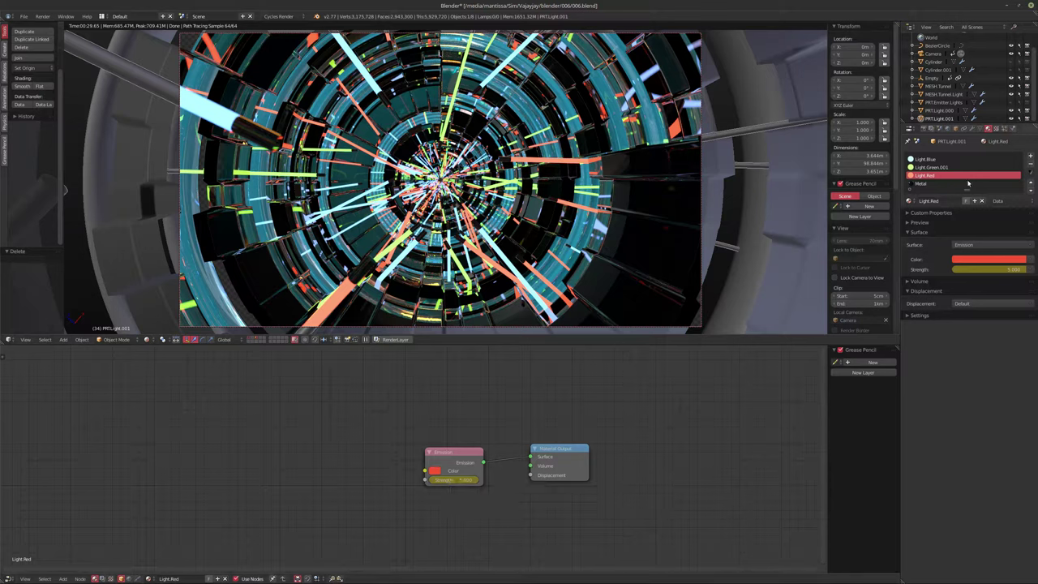
left_click(931, 167)
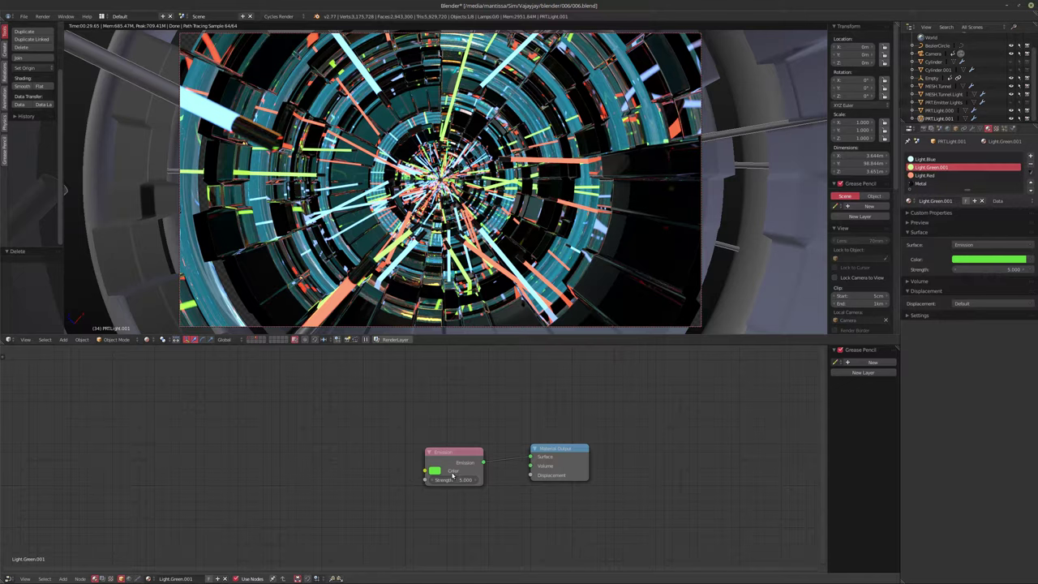
key("i")
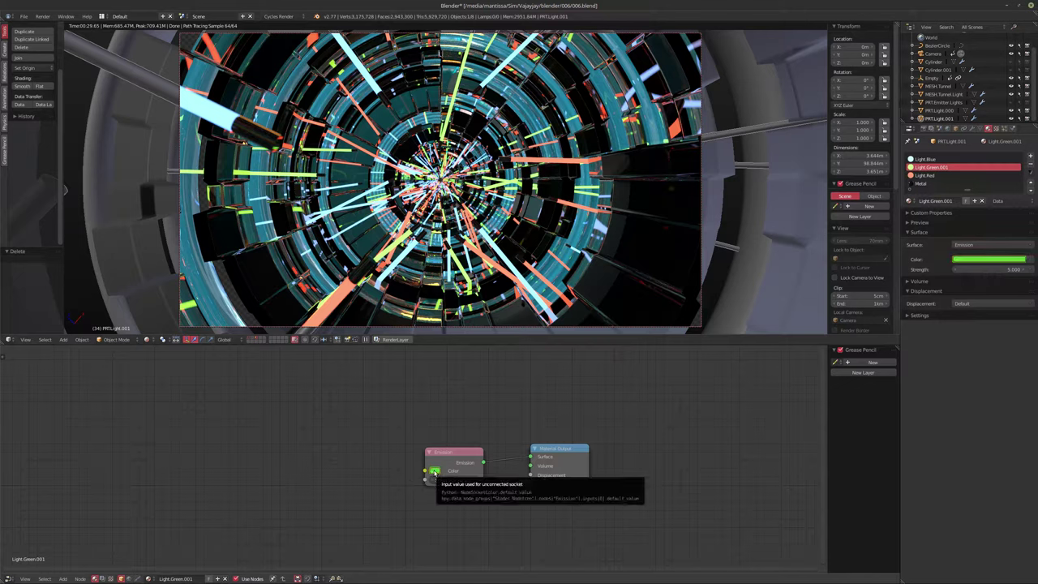
key("ctrl+z")
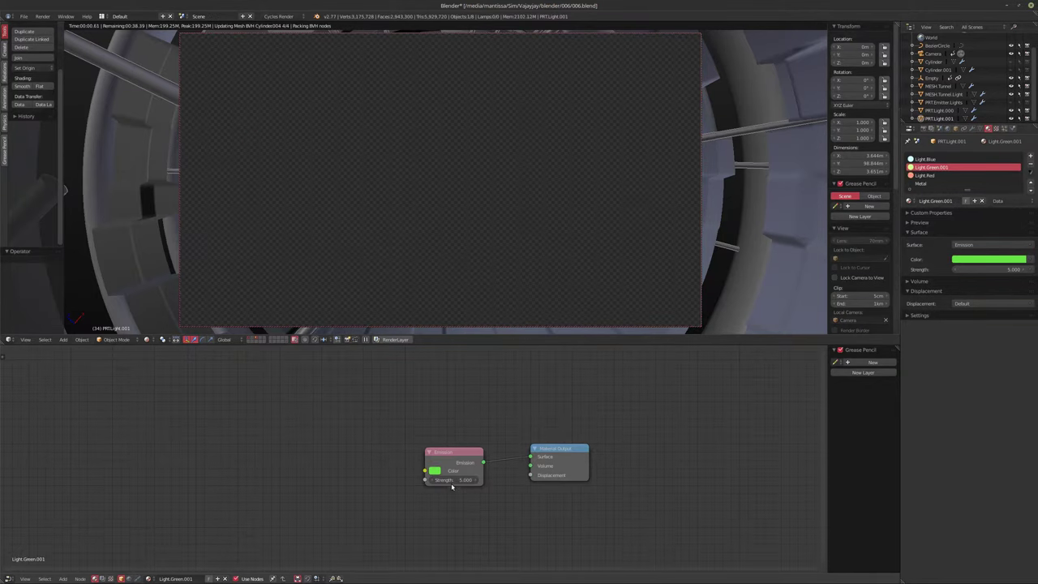
Step: Insert a keyframe on the Emission strength of the Light.Blue material and select its ColorRamp node
left_click(923, 159)
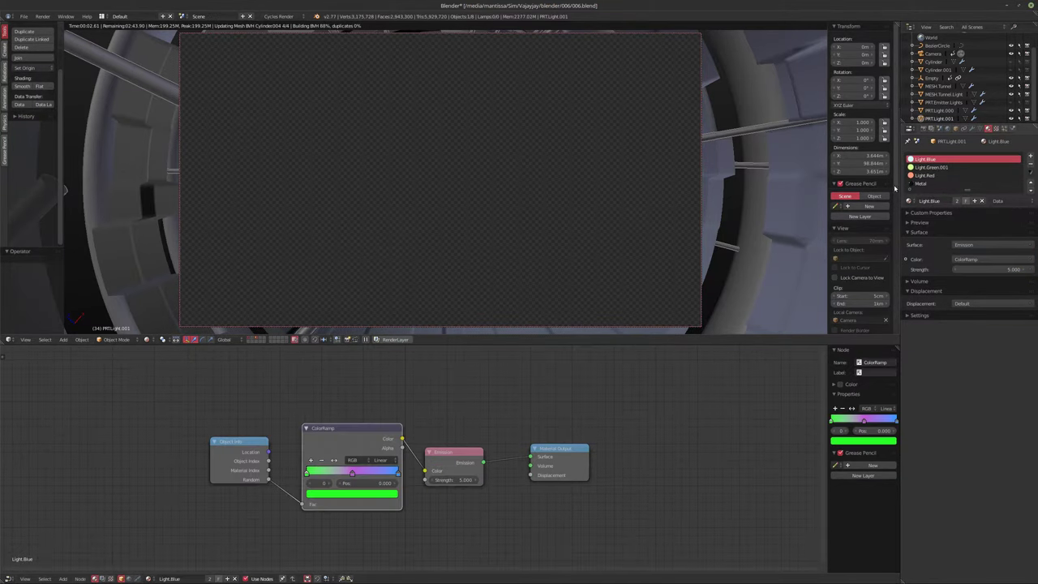
key("i")
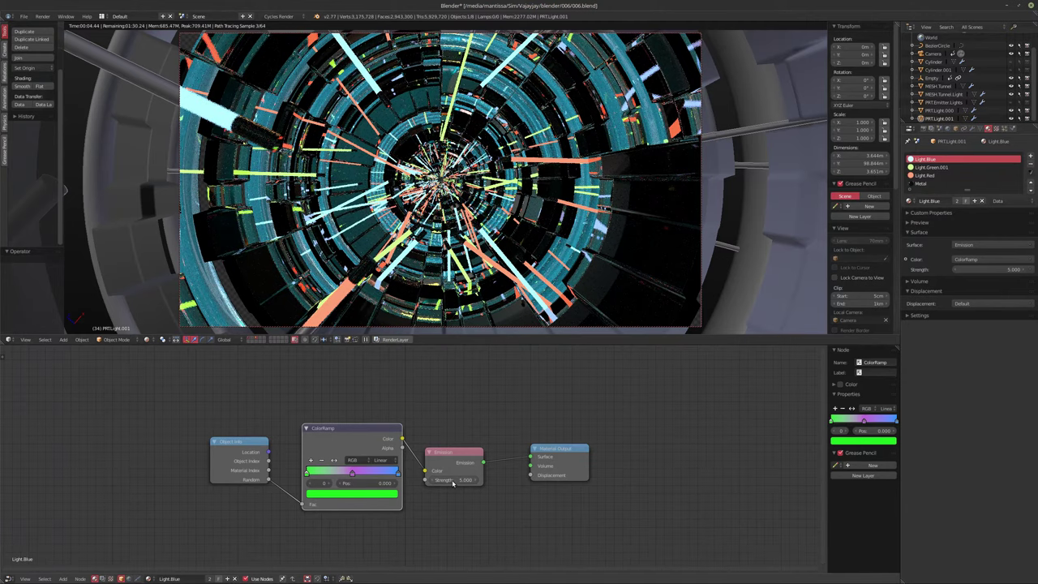
left_click(350, 451)
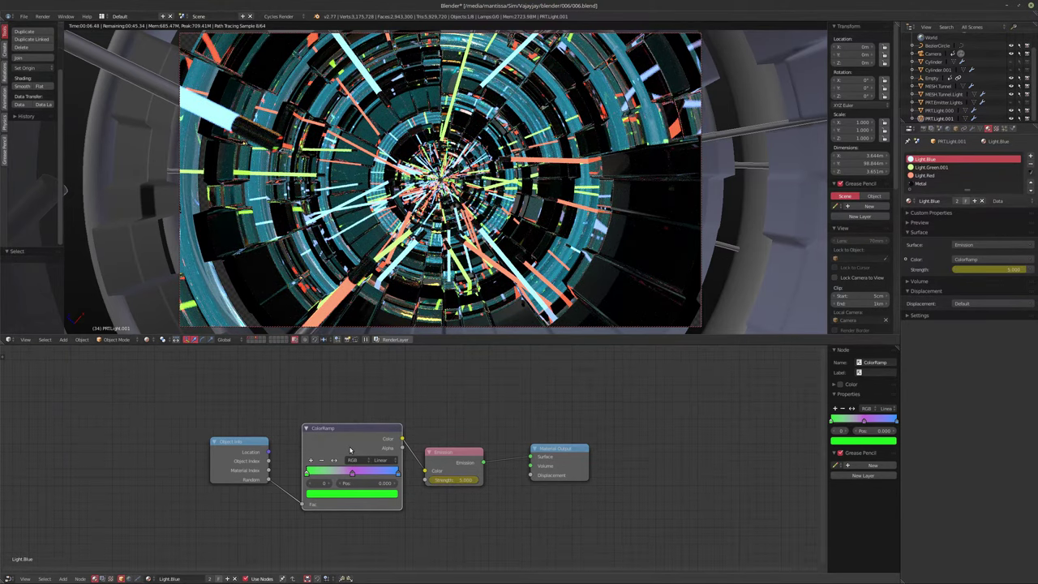
Step: Disconnect the ColorRamp from the Light.Blue Emission node and give Emission the ramp's blue end colour, shifted to a deeper blue
left_click(397, 472)
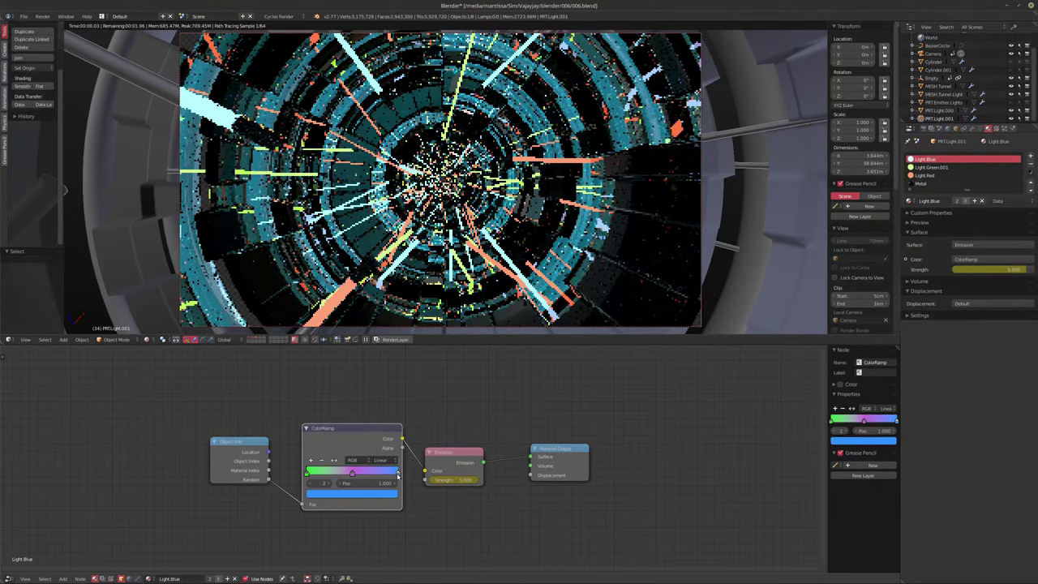
left_click_drag(425, 470, 408, 483)
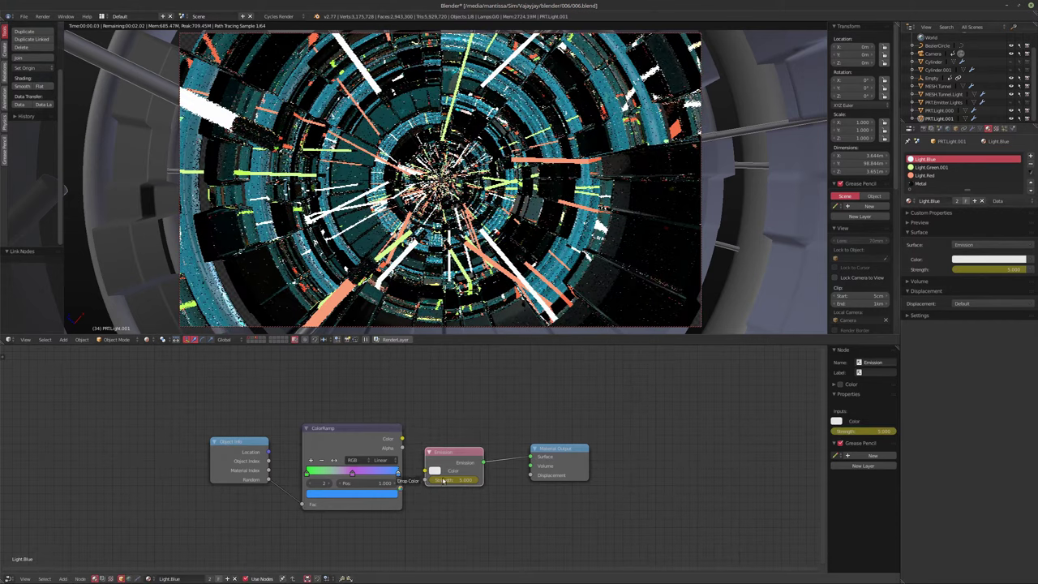
key("ctrl+v")
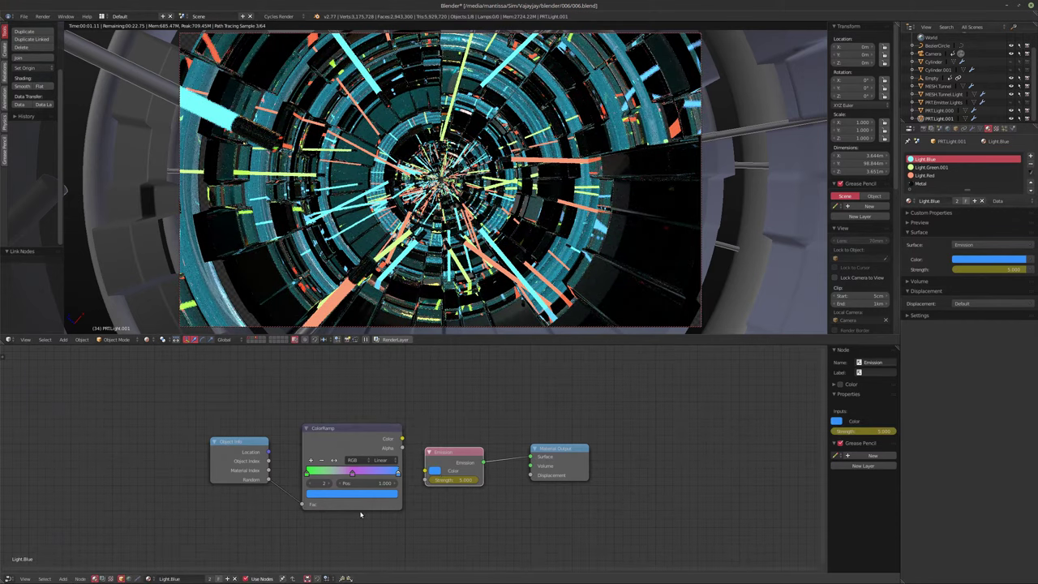
left_click(435, 470)
left_click_drag(479, 386, 480, 365)
Step: Delete the ColorRamp and Object Info nodes and move the Emission node slightly away from Material Output
left_click(396, 493)
key("x")
key("x")
left_click_drag(442, 474, 407, 469)
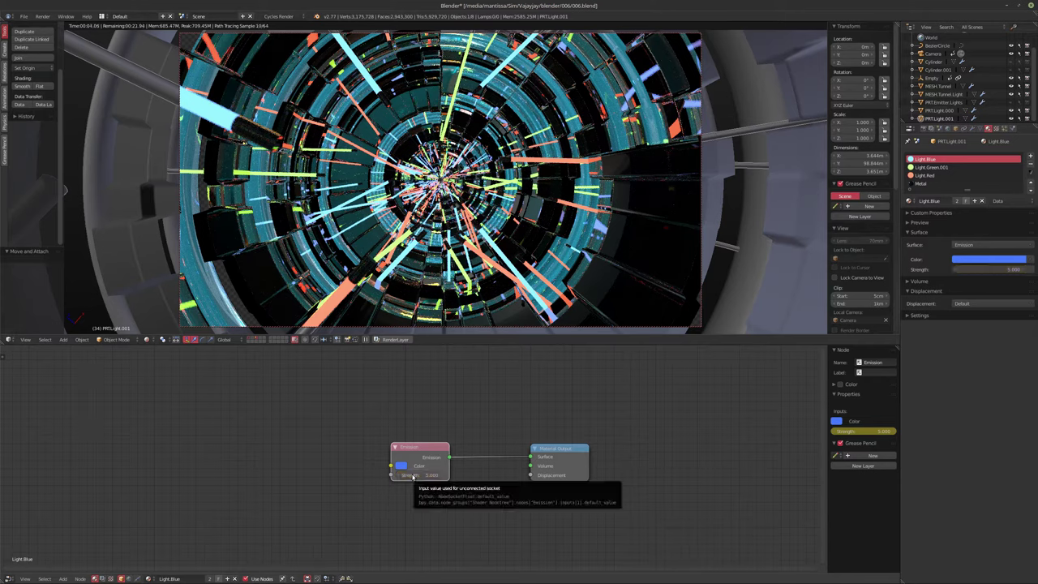
Step: Keyframe the Emission strength of 5.000 at frame 1 in the Light.Blue, Light.Green.001 and Light.Red materials
left_click(931, 167)
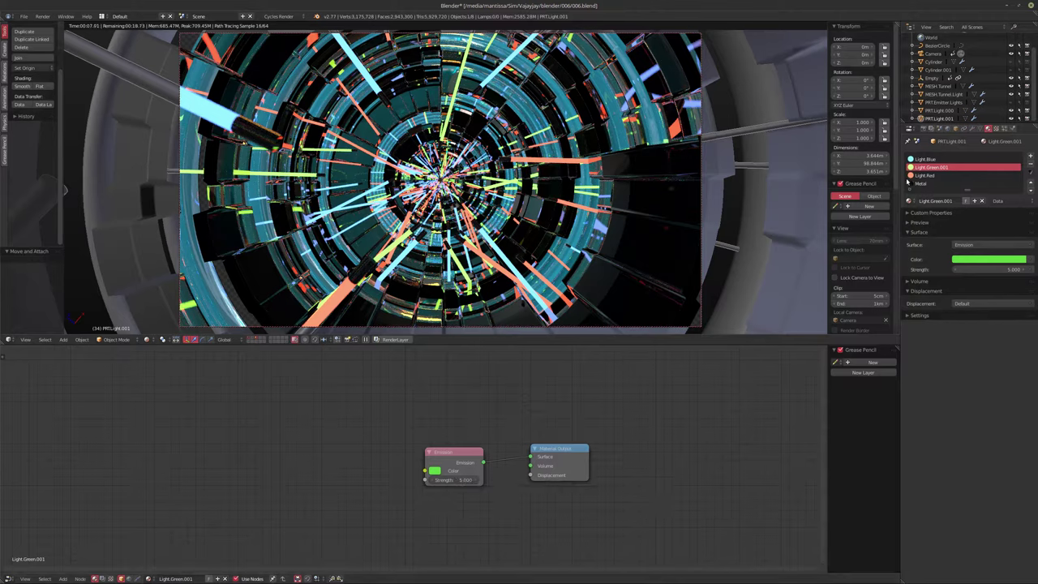
left_click(924, 175)
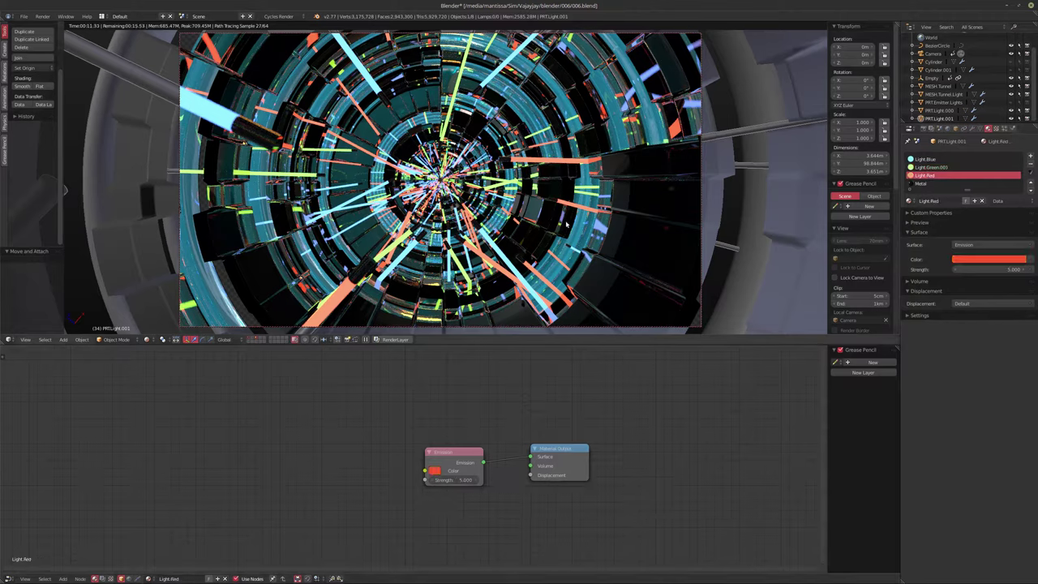
key("shift+Left")
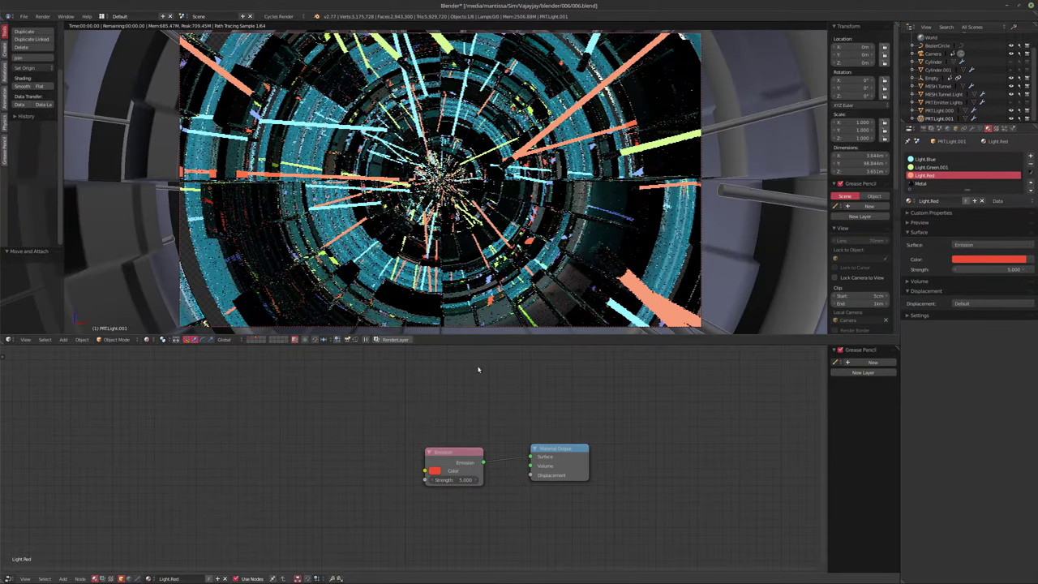
left_click(924, 158)
key("i")
left_click(943, 168)
key("i")
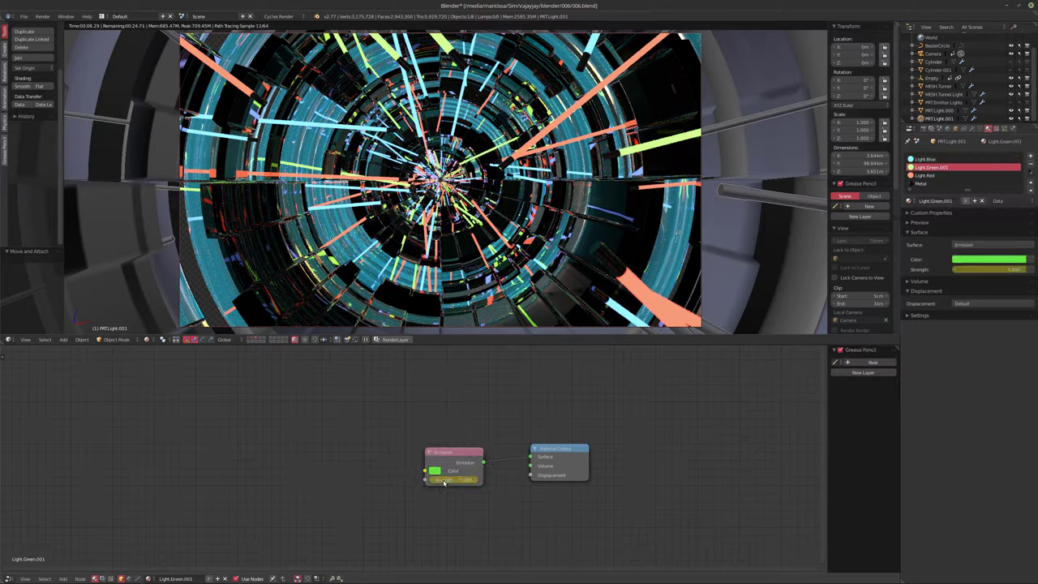
left_click(933, 175)
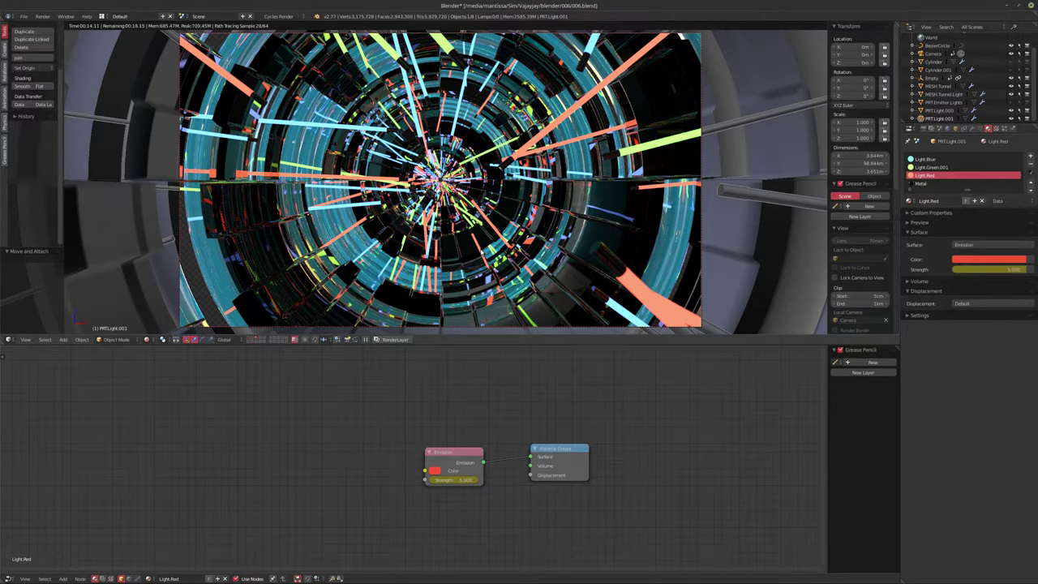
Step: Return the viewport to solid shading and expand Light.Blue's channels down to its Strength curve in the Graph Editor
key("shift+z")
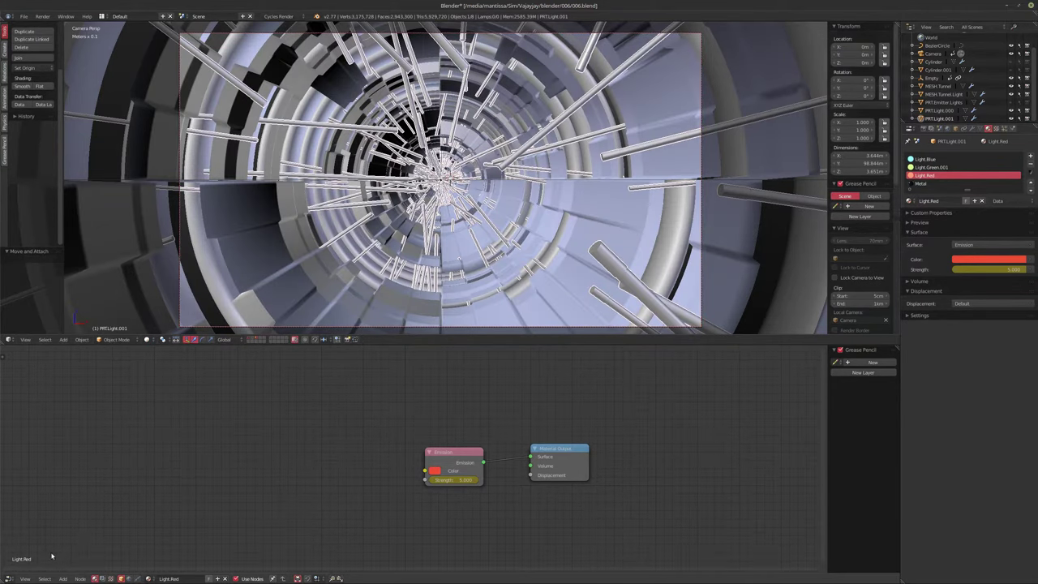
left_click(7, 578)
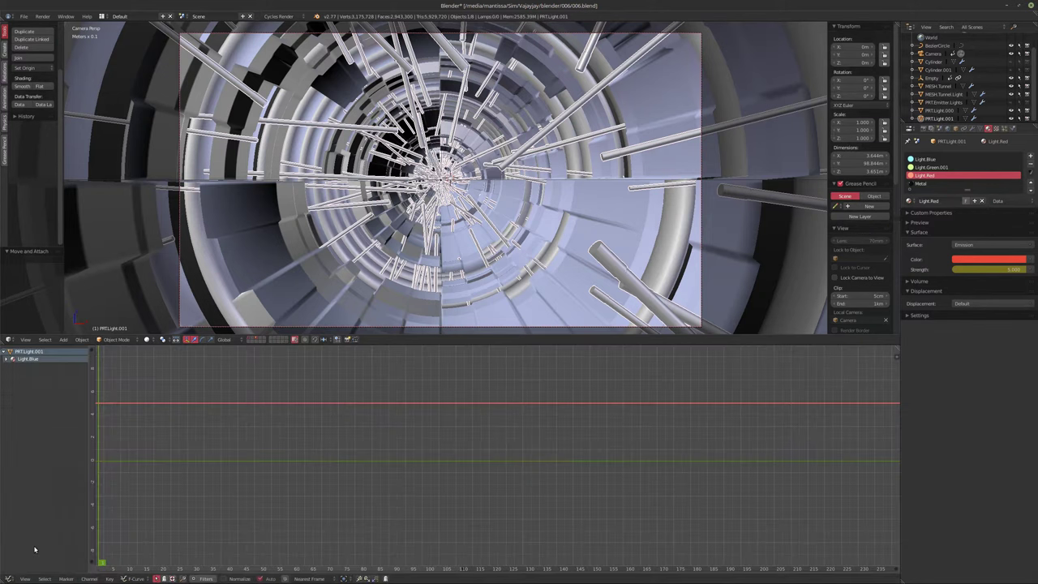
left_click(46, 547)
left_click(11, 358)
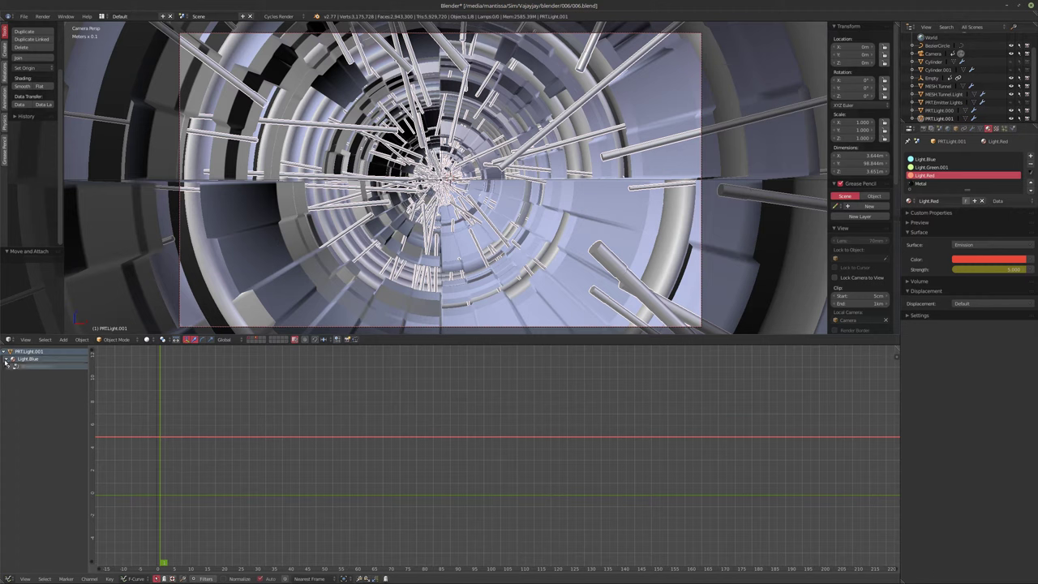
left_click(8, 365)
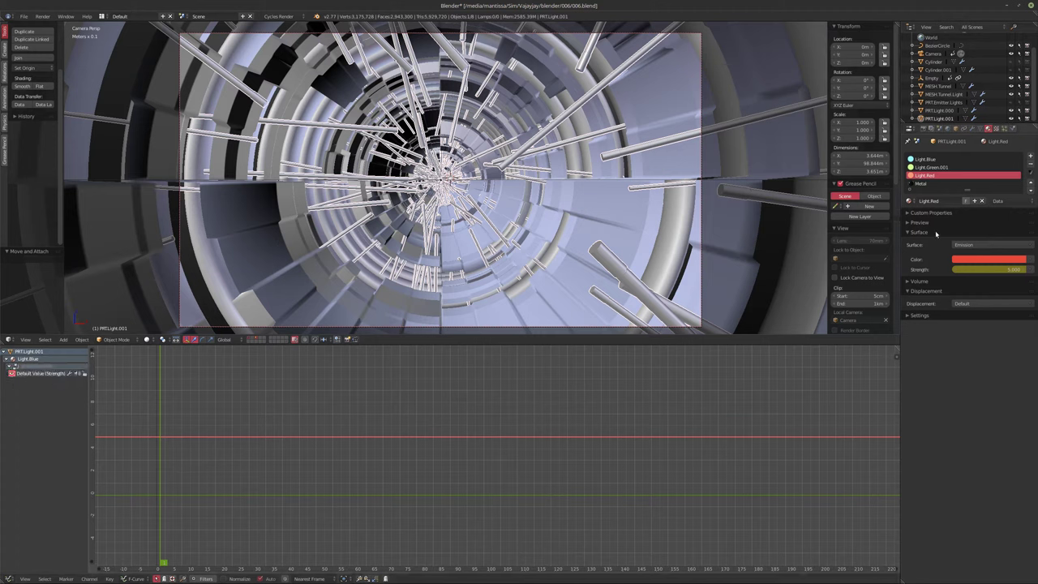
Step: Examine the blue, green and red light materials in the Graph Editor and Node Editor for their animated strength channels
left_click(934, 168)
left_click(928, 161)
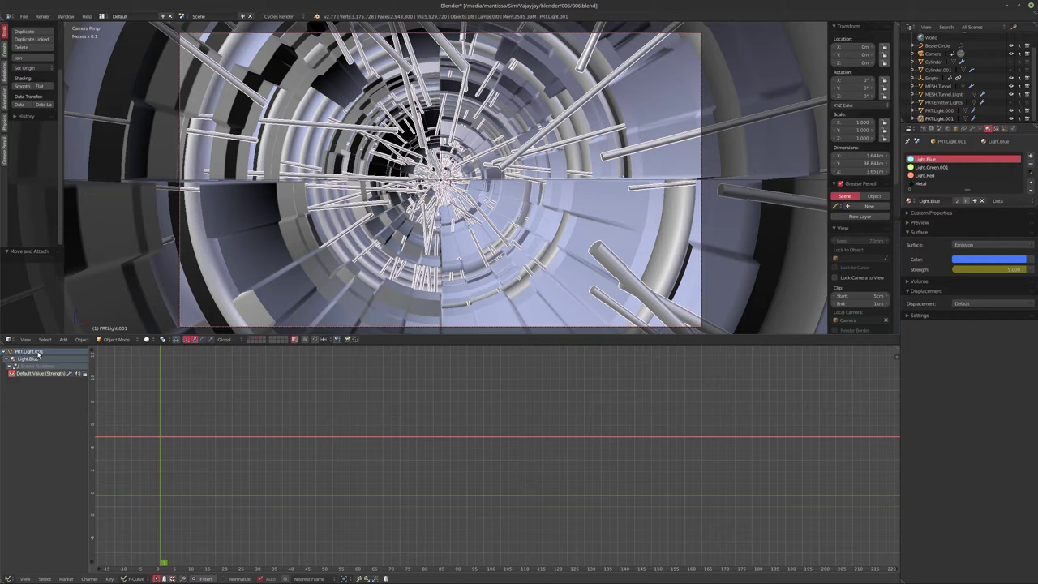
left_click(930, 167)
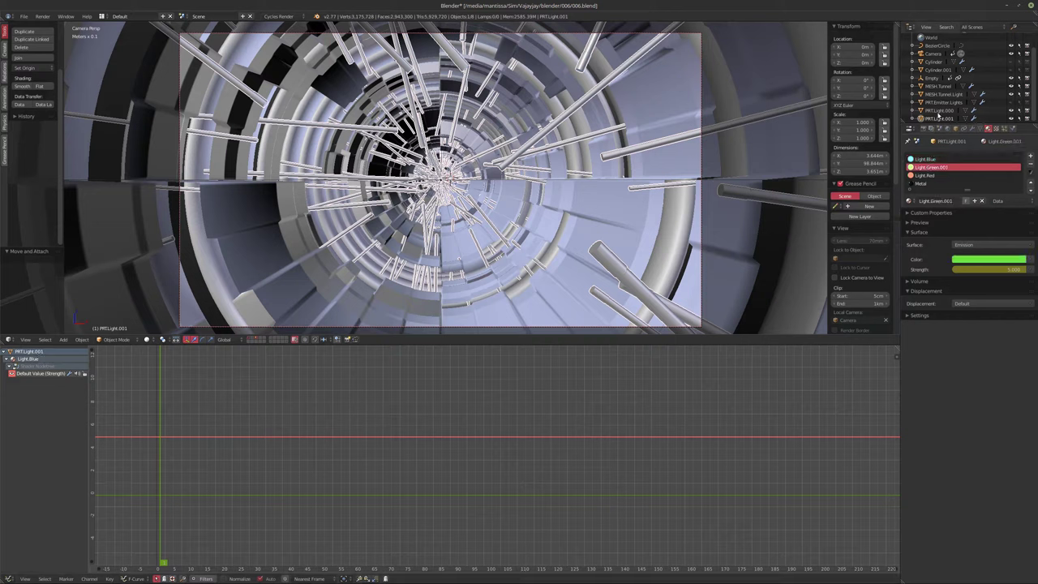
left_click(928, 175)
left_click(928, 167)
left_click(927, 159)
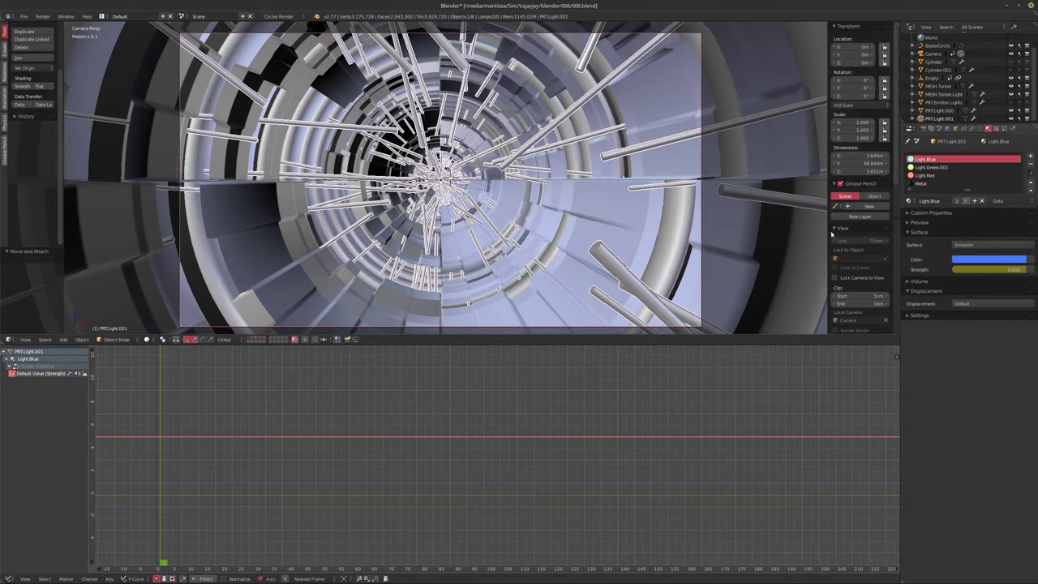
left_click(6, 574)
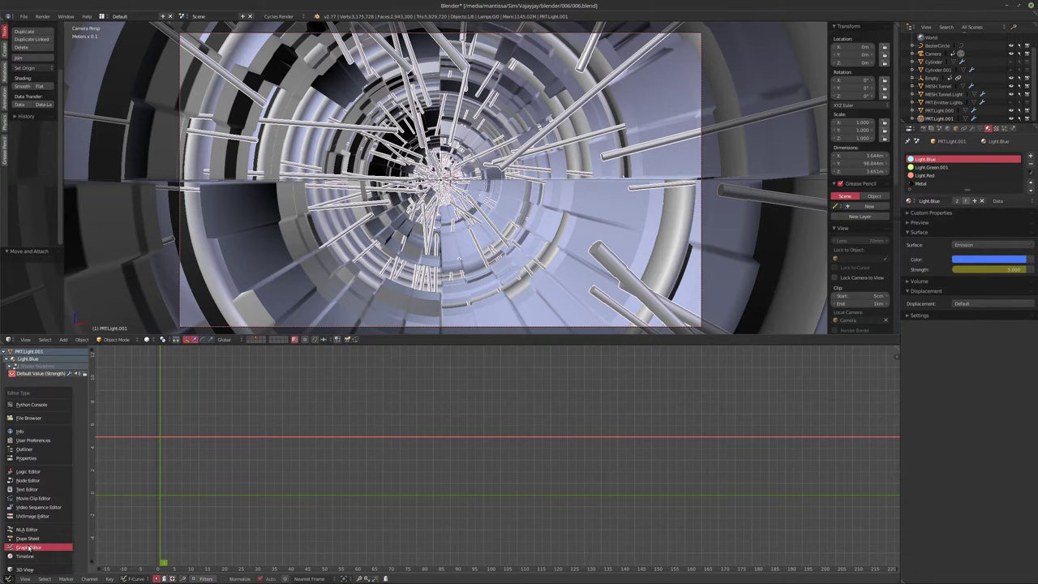
left_click(60, 481)
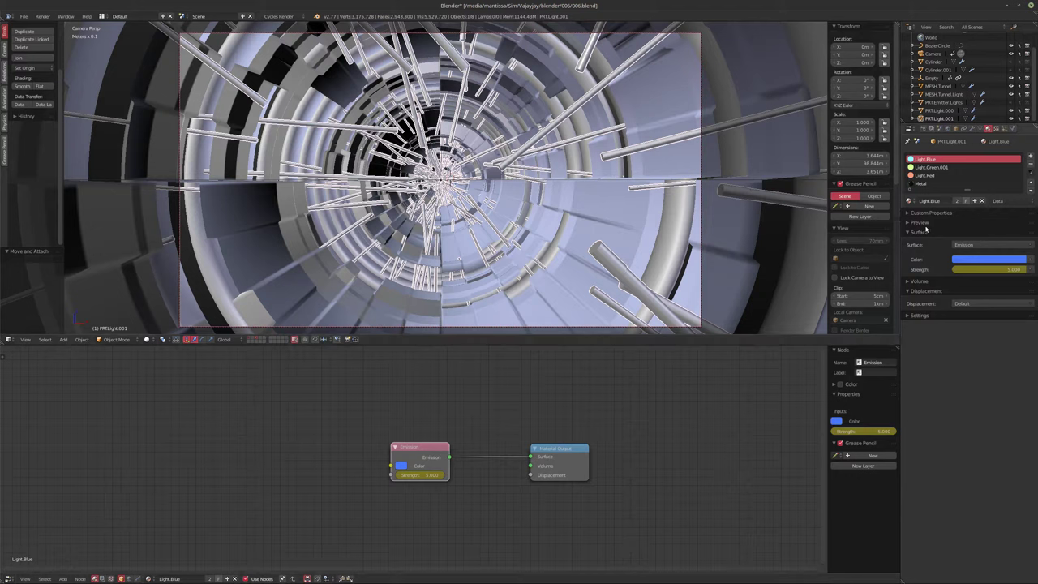
left_click(924, 176)
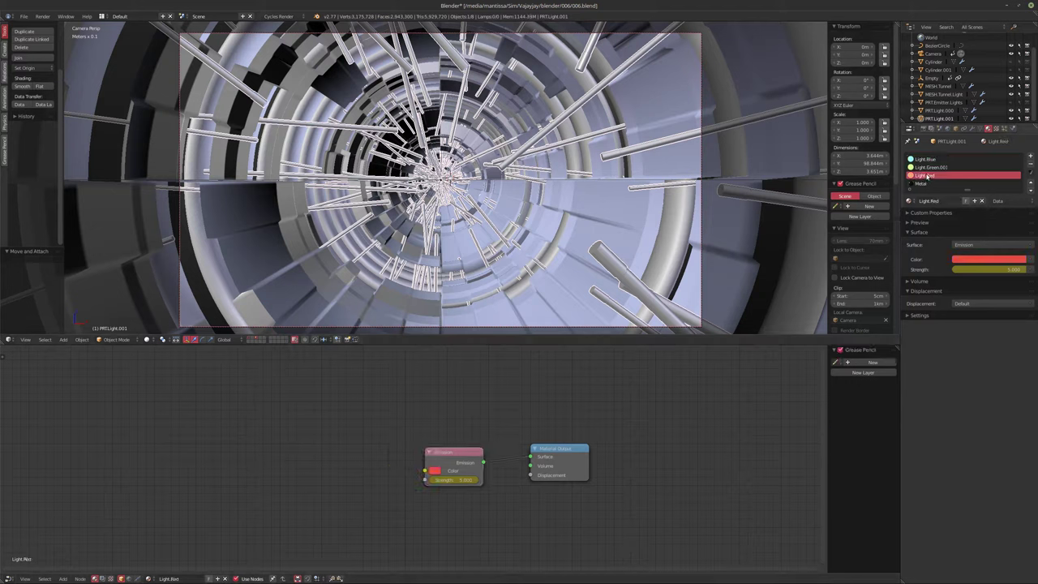
left_click(928, 167)
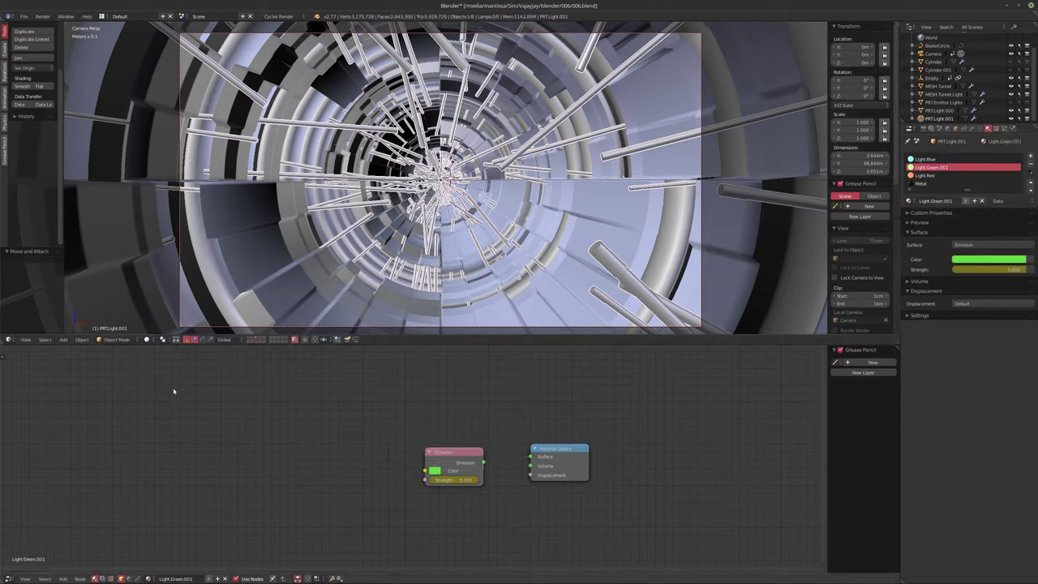
left_click(8, 578)
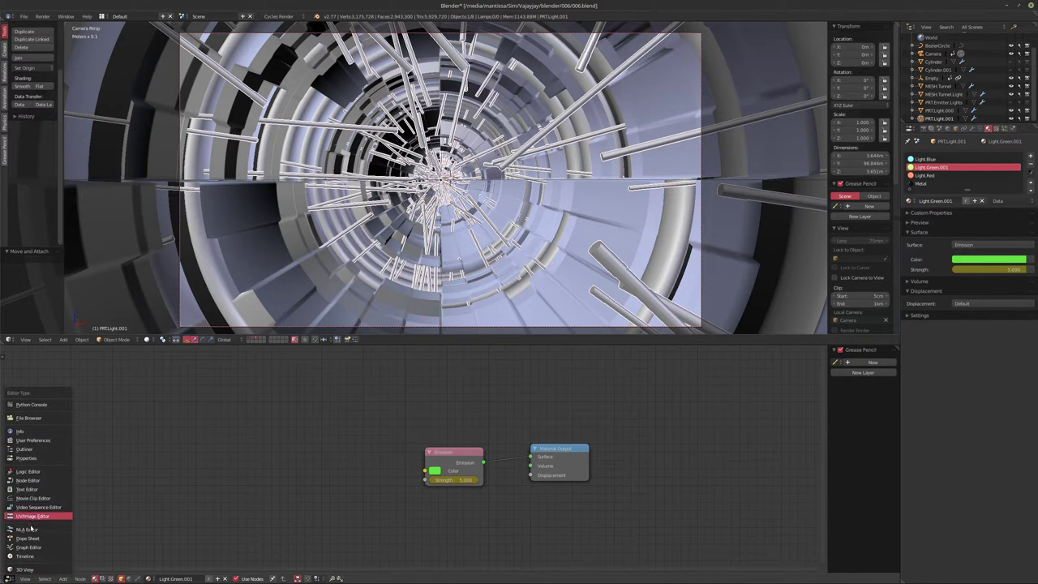
left_click(29, 547)
Step: Add Noise and Stepped Interpolation modifiers to Light.Blue's Strength curve
scroll(153, 473, "down", 3)
scroll(152, 449, "up", 2)
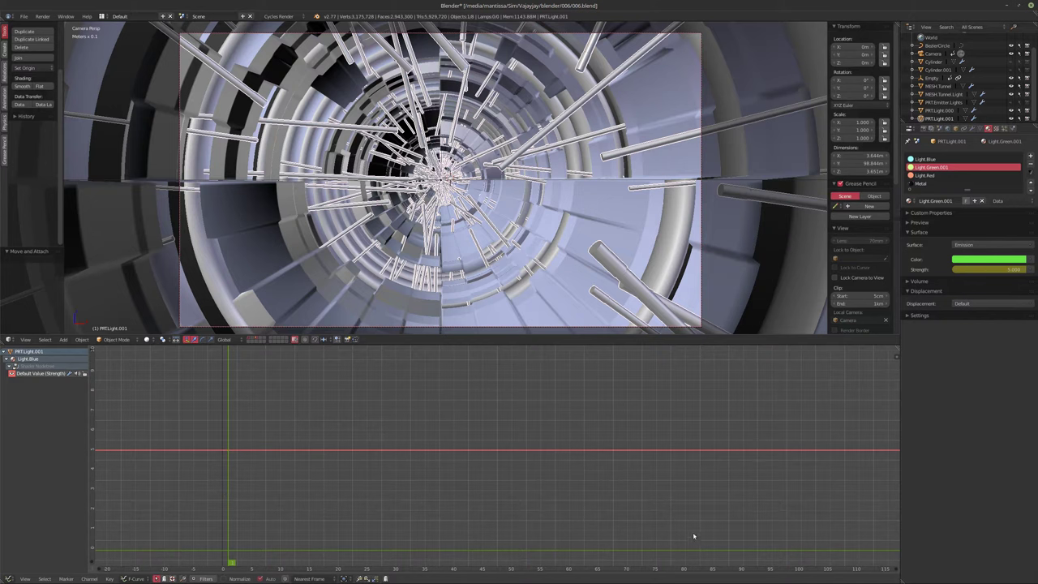
key("n")
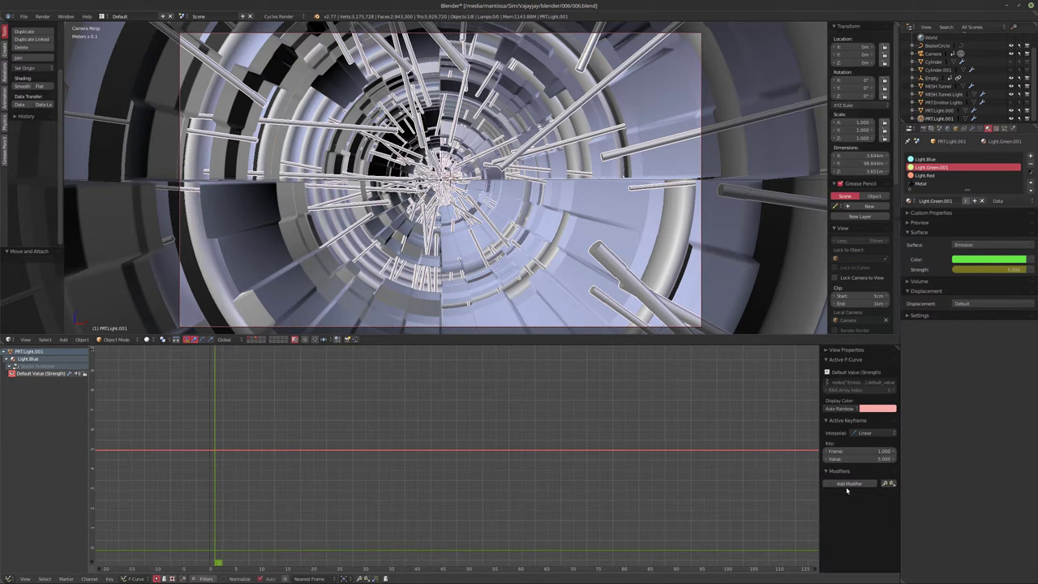
left_click(847, 483)
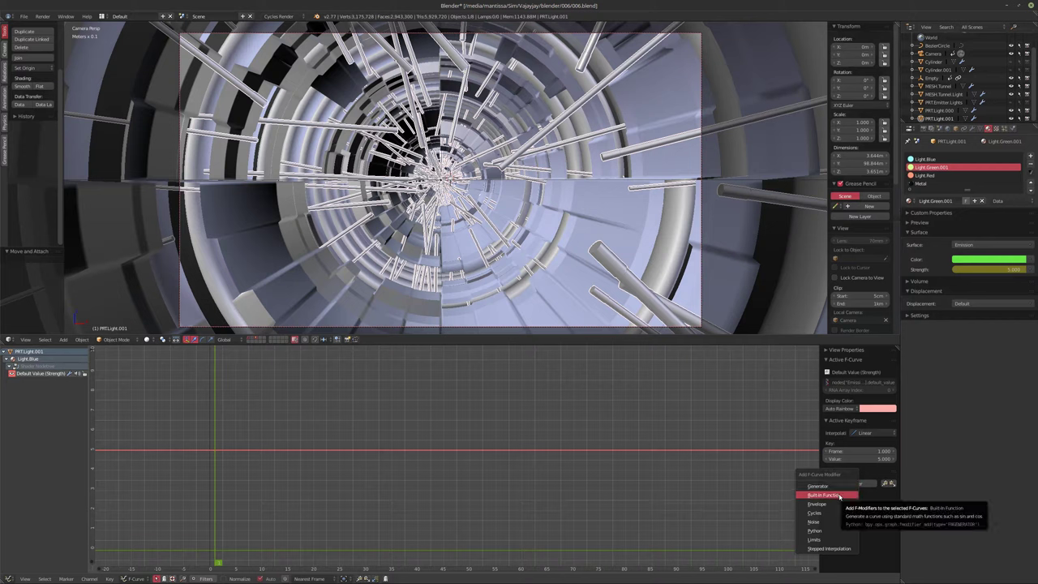
left_click(814, 521)
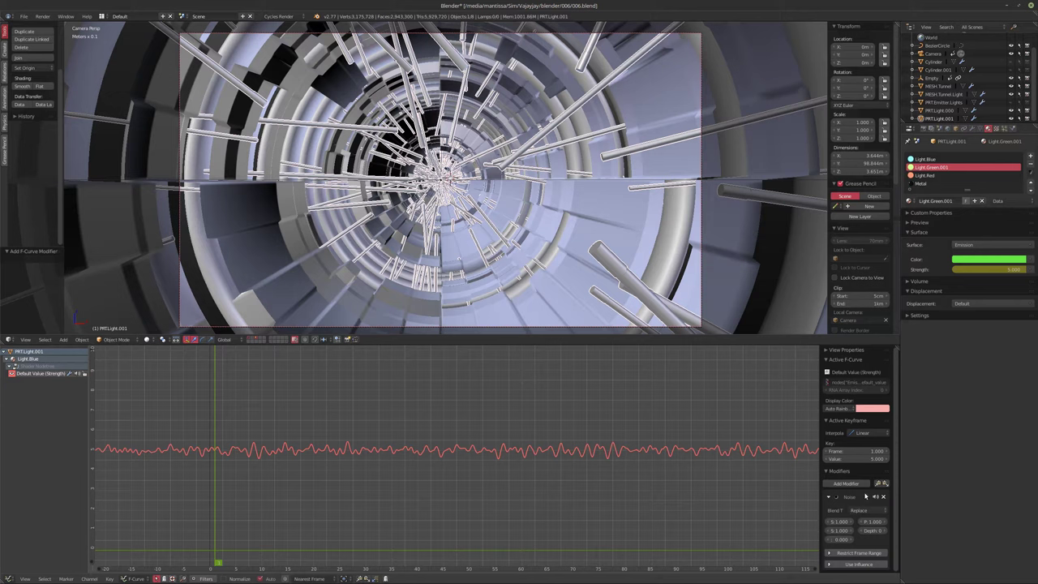
left_click(855, 484)
left_click(833, 505)
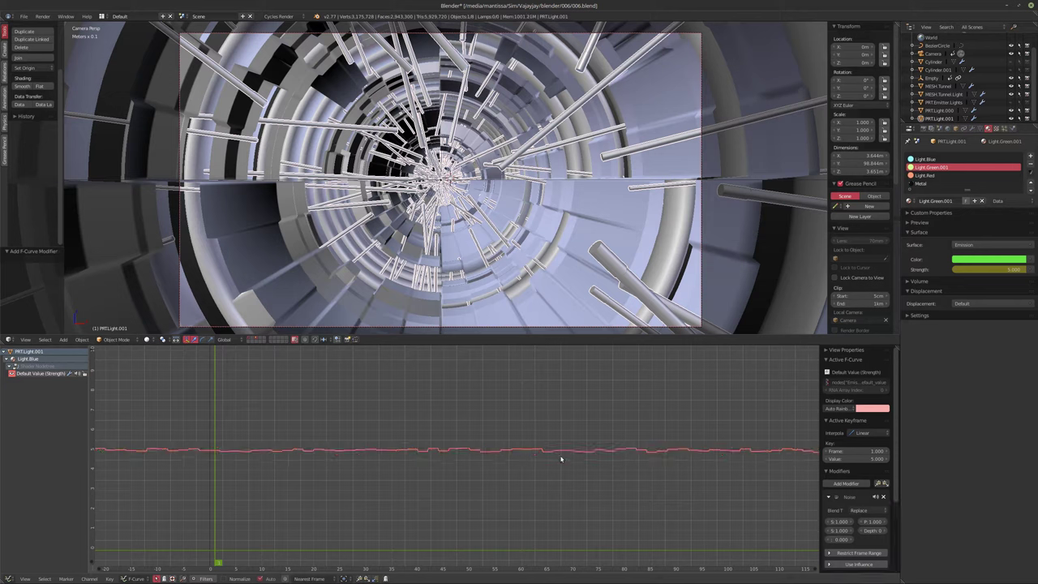
Step: Set the Noise modifier to Subtract blending with a scale of 1.060, and adjust its strength and phase
left_click_drag(839, 530, 964, 530)
left_click(866, 509)
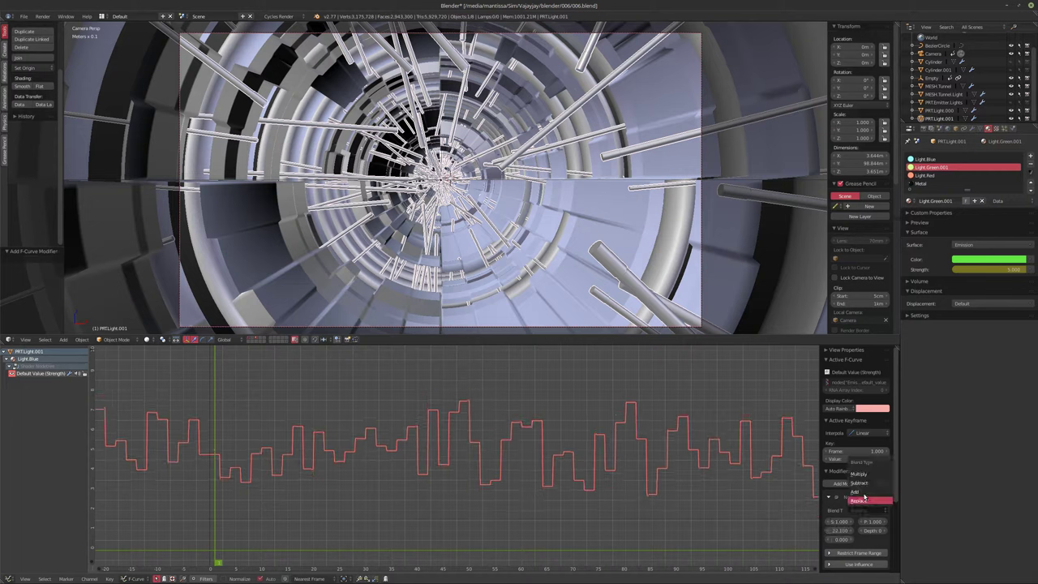
left_click(858, 483)
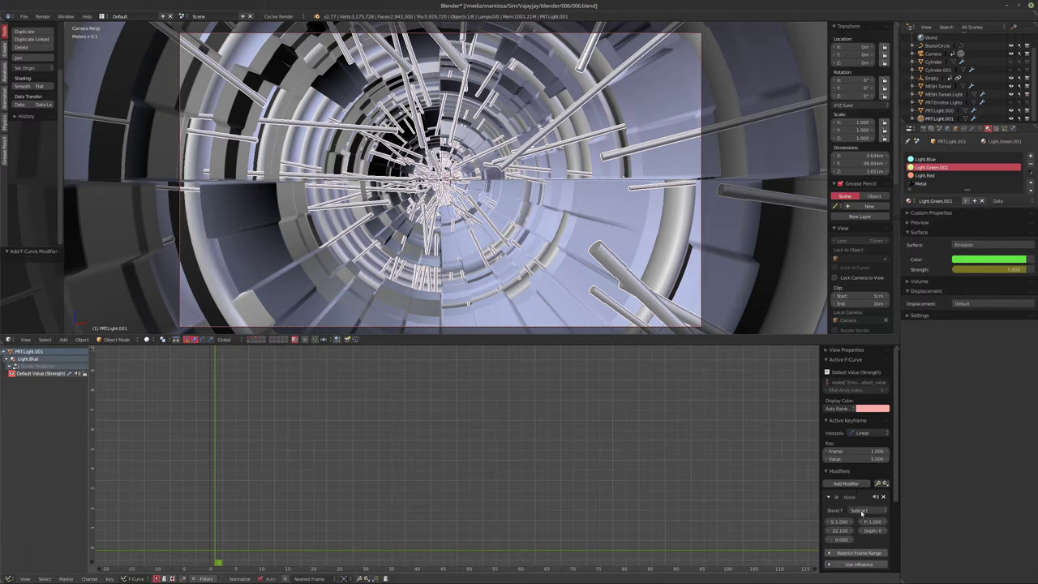
mouse_move(835, 530)
left_mouse_down()
mouse_move(730, 530)
mouse_move(891, 525)
mouse_move(848, 525)
left_mouse_up()
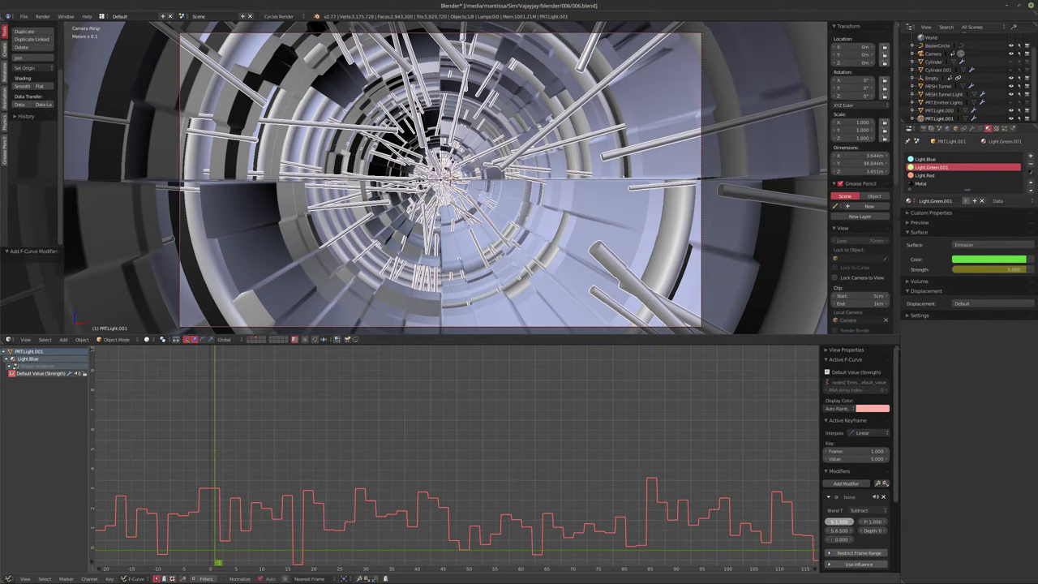
left_click_drag(843, 523, 918, 521)
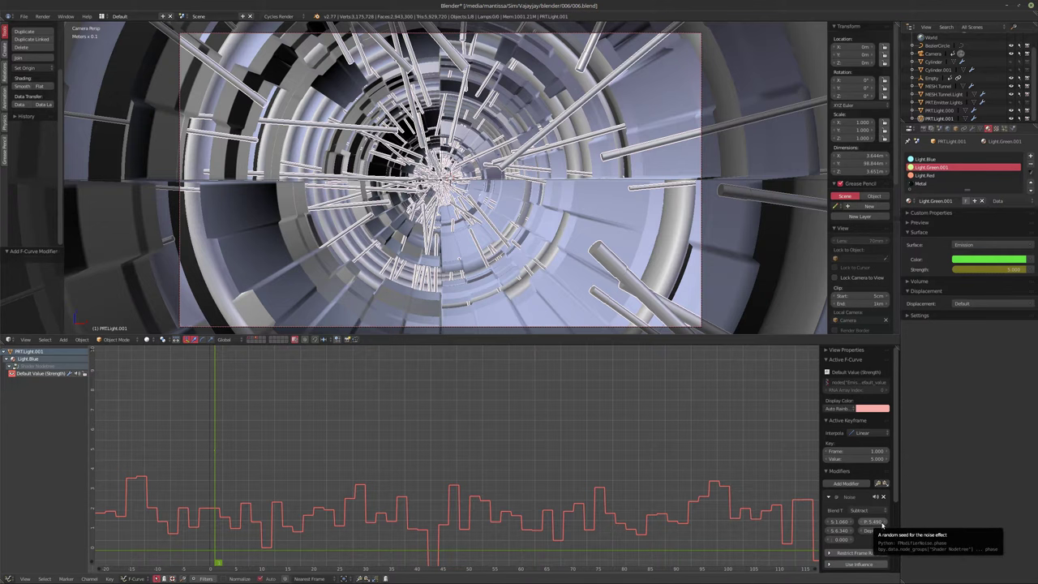
Step: Undo the noise phase change and briefly play back the animation
key("ctrl+z")
middle_click_drag(539, 484, 544, 473)
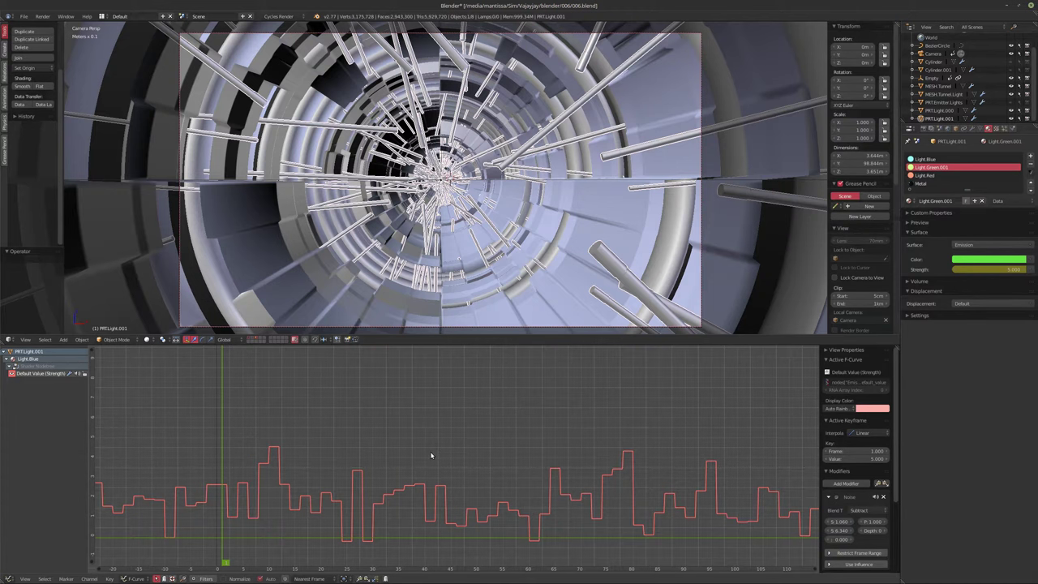
key("ctrl+F11")
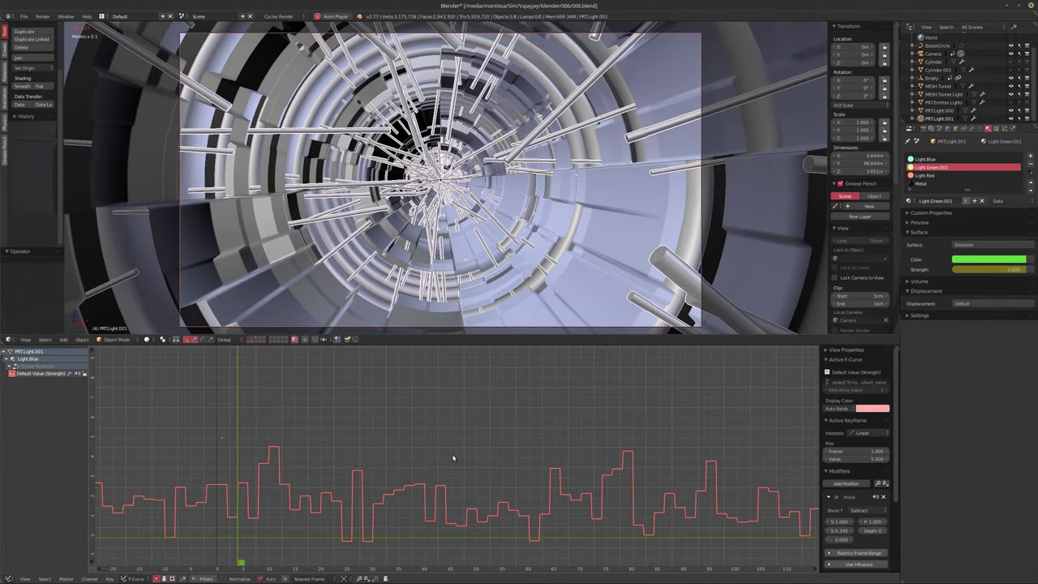
key("alt+a")
Step: Remove the Noise and Stepped Interpolation modifiers from Light.Blue's Strength curve
left_click(845, 483)
left_click(850, 476)
scroll(852, 491, "down", 3)
scroll(852, 492, "down", 1)
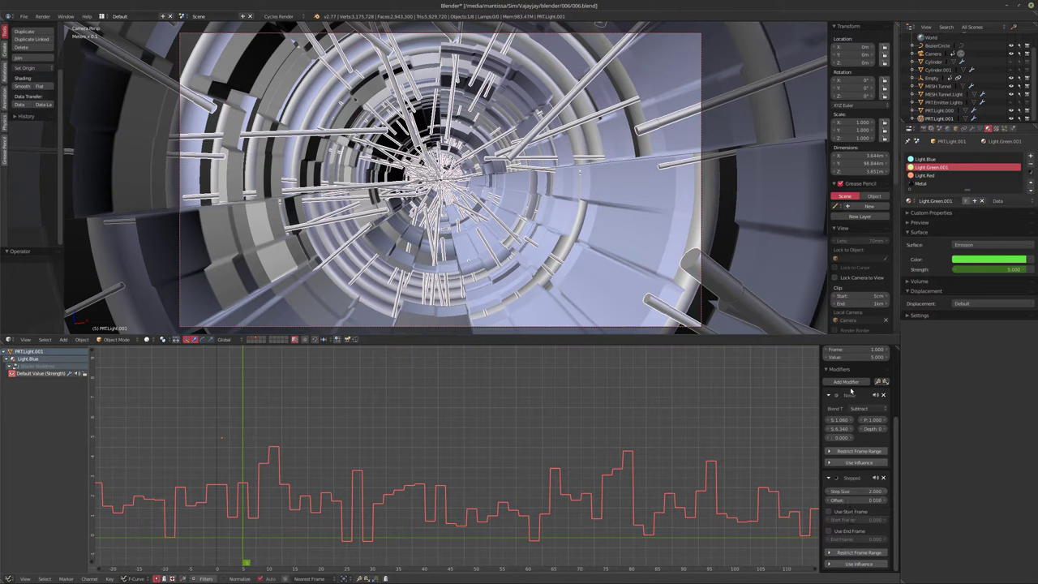
left_click(884, 395)
left_click(883, 395)
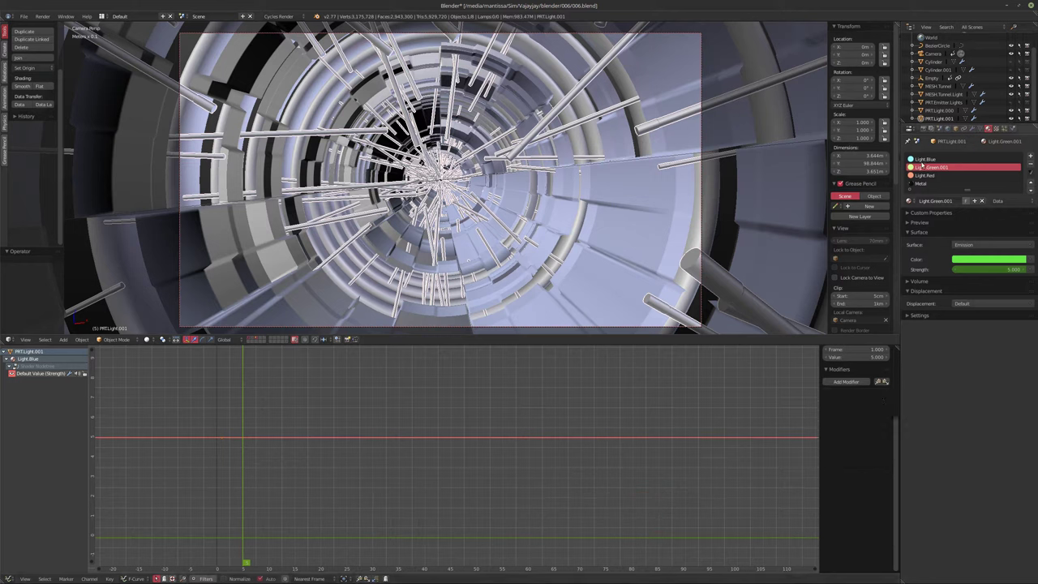
Step: Show the node editor and, at the first frame, clear the Strength keyframes from the Light.Blue, Light.Green.001 and Light.Red emission materials
left_click(8, 578)
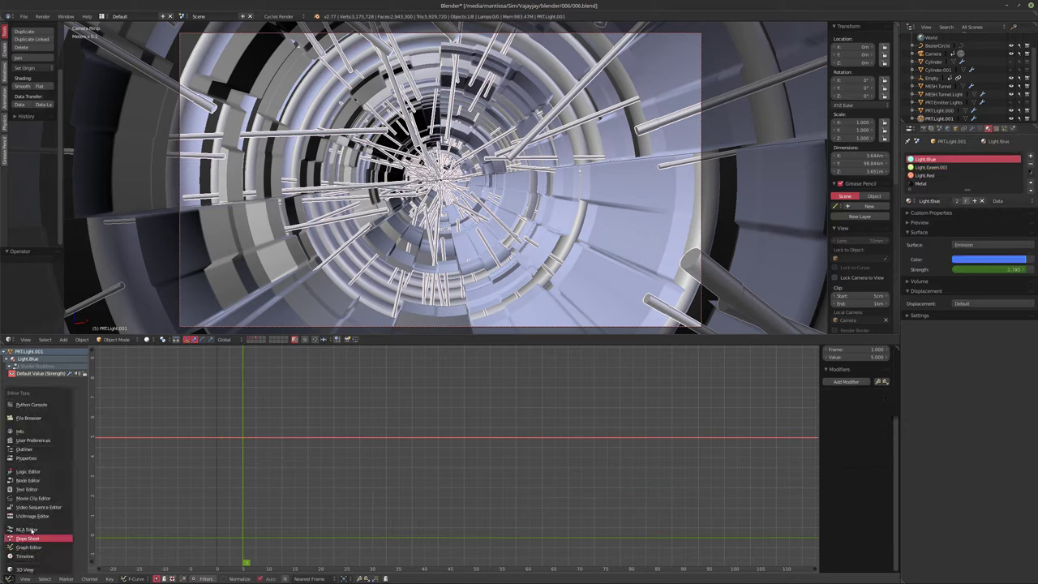
left_click(28, 480)
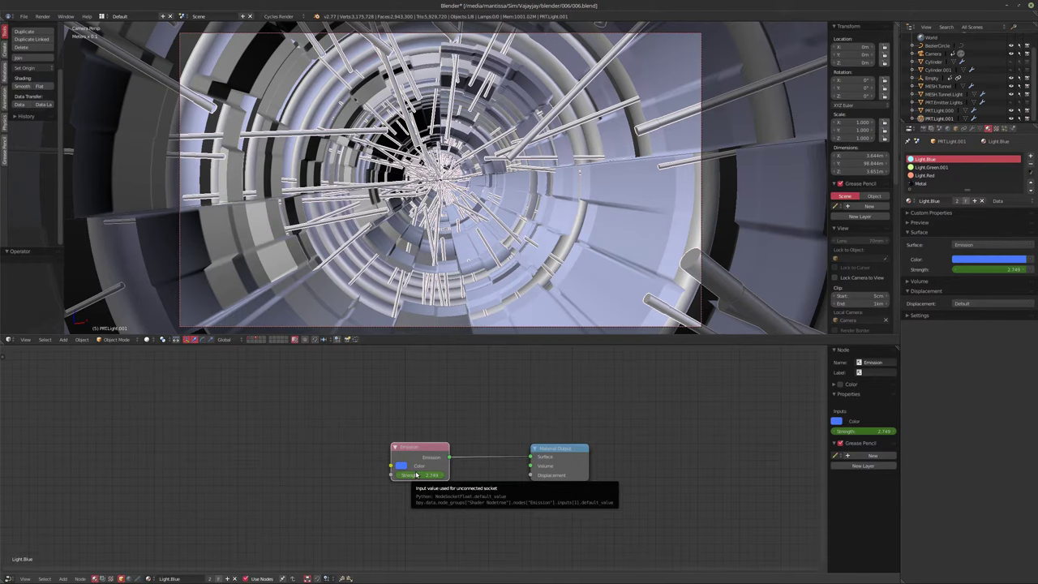
key("shift+Left")
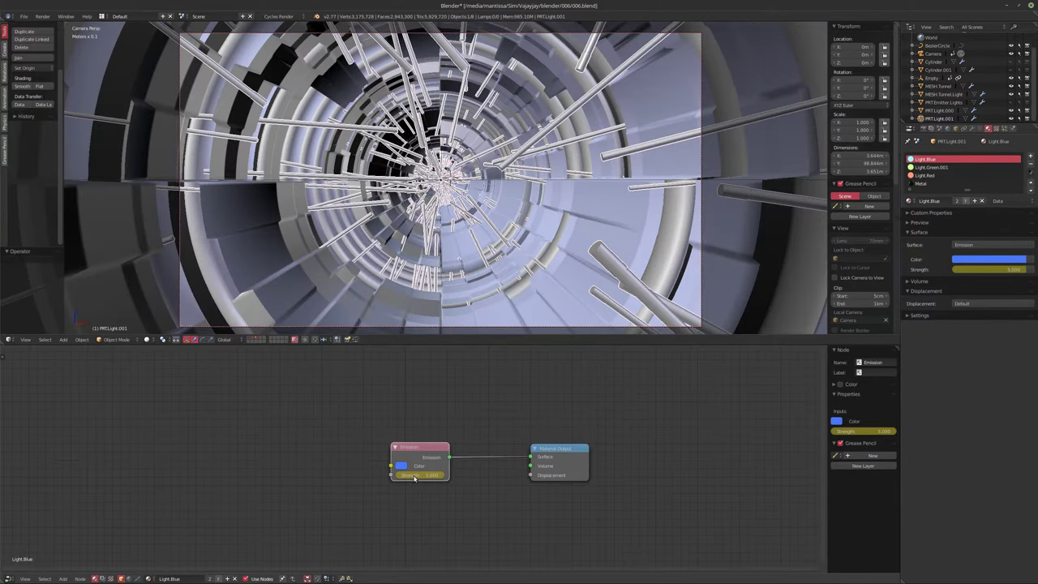
key("alt+shift+i")
left_click(930, 167)
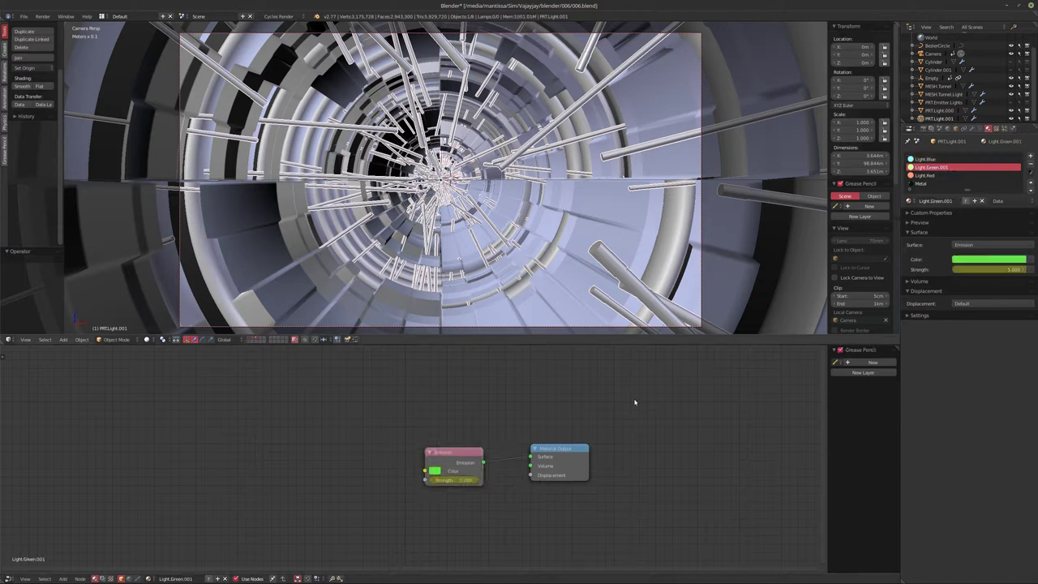
key("alt+shift+i")
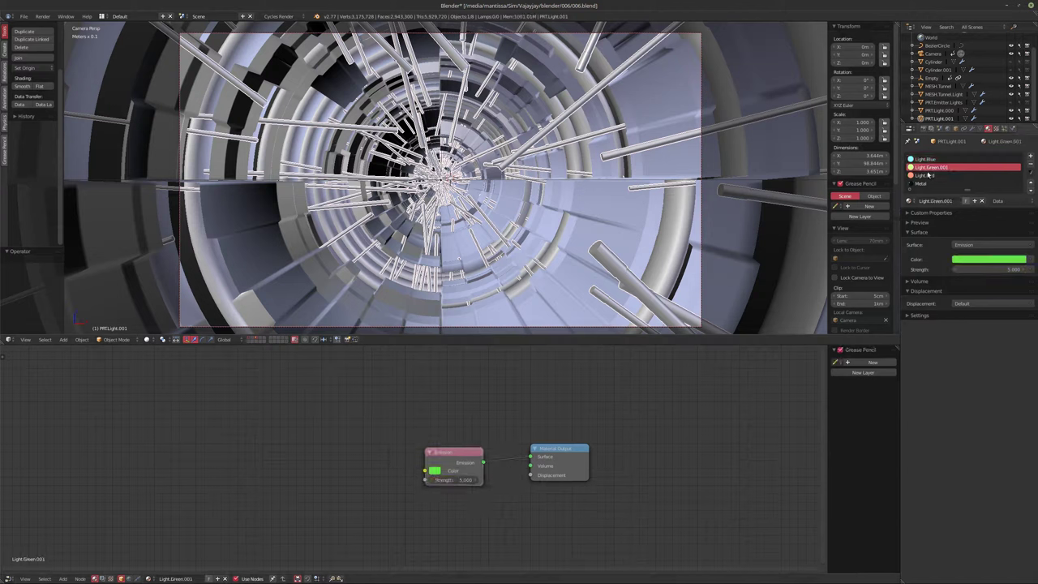
left_click(927, 175)
key("alt+shift+i")
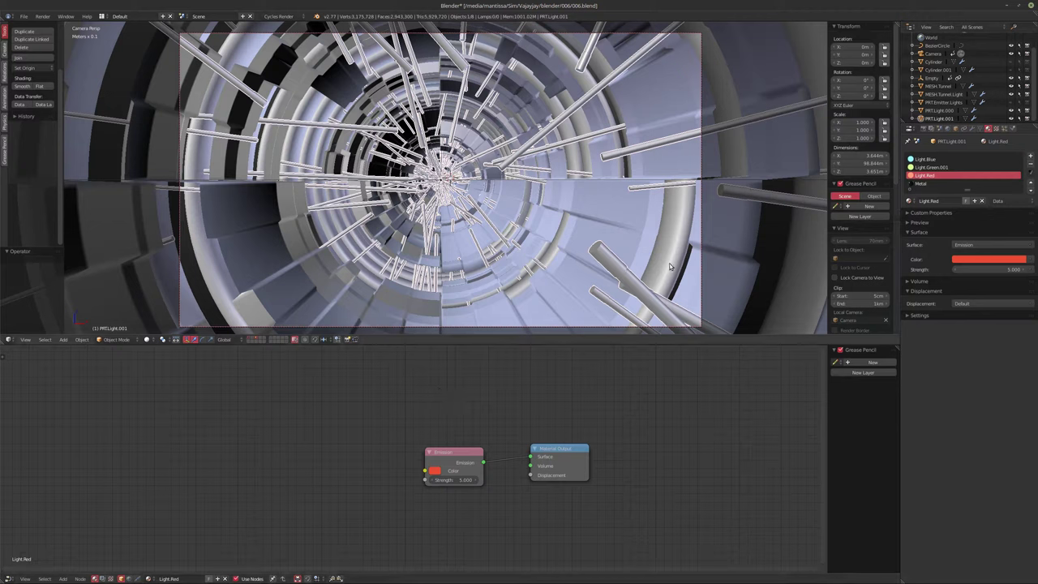
Step: Add a Displace modifier to MESH.Tunnel.Light and place it just above the last Array modifier
left_click(943, 94)
left_click(971, 128)
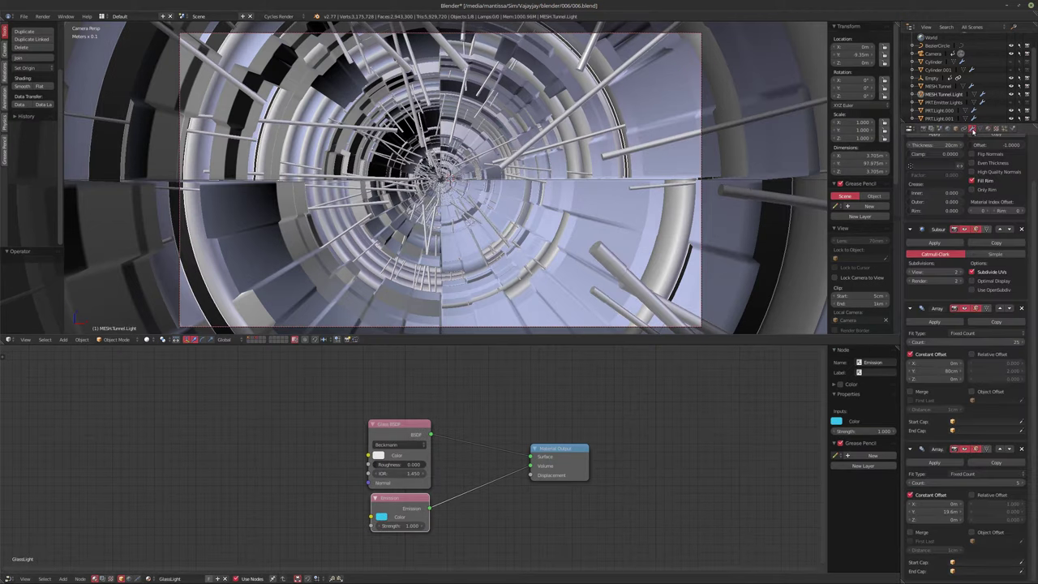
middle_click_drag(635, 232, 546, 229)
mouse_move(480, 229)
middle_mouse_down()
mouse_move(344, 210)
mouse_move(326, 193)
middle_mouse_up()
key("z")
scroll(344, 210, "up", 6)
scroll(344, 210, "down", 5)
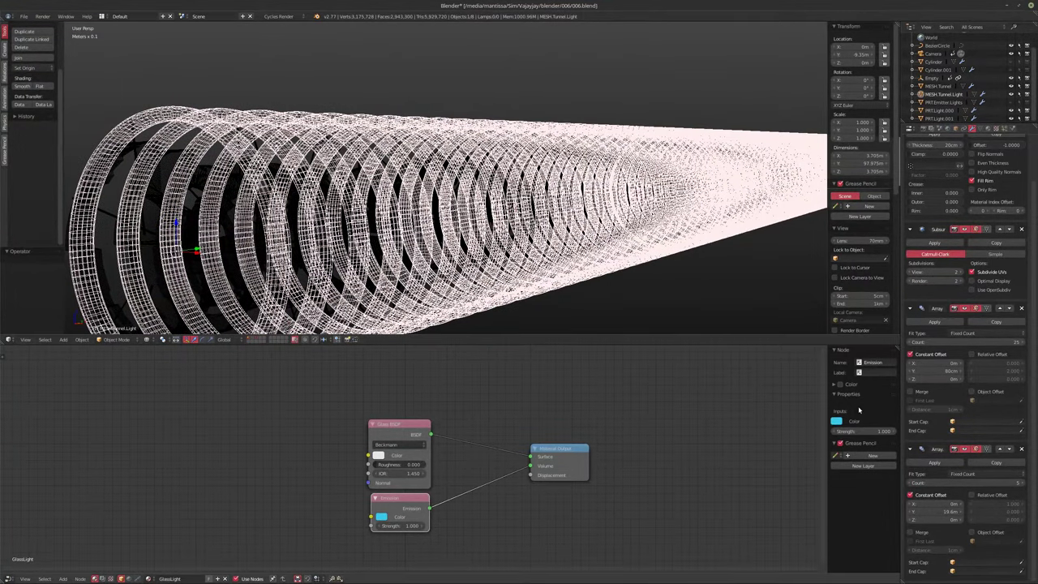
scroll(937, 369, "up", 3)
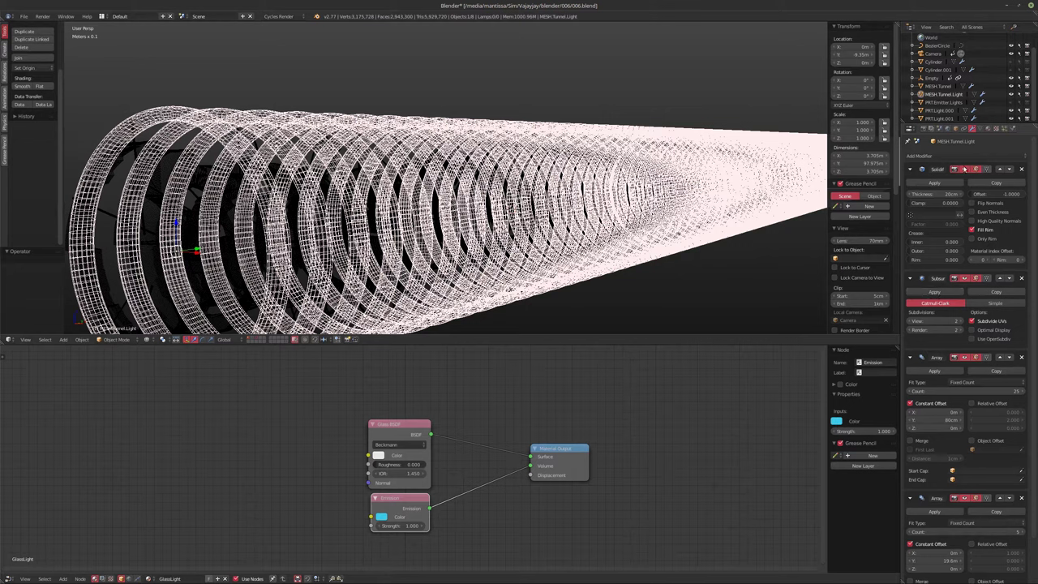
left_click(944, 156)
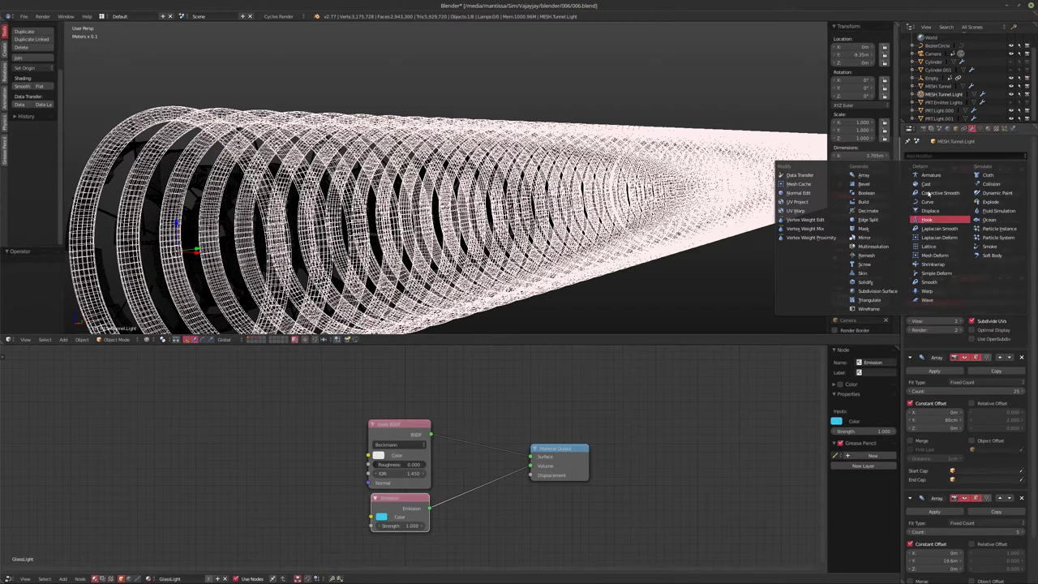
left_click(928, 211)
scroll(973, 365, "down", 5)
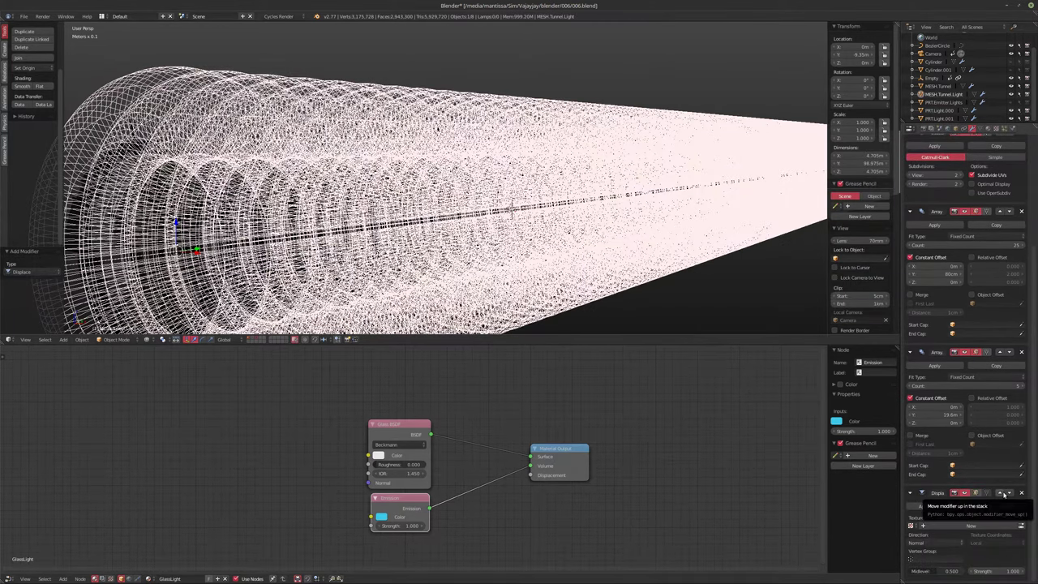
left_click(1002, 493)
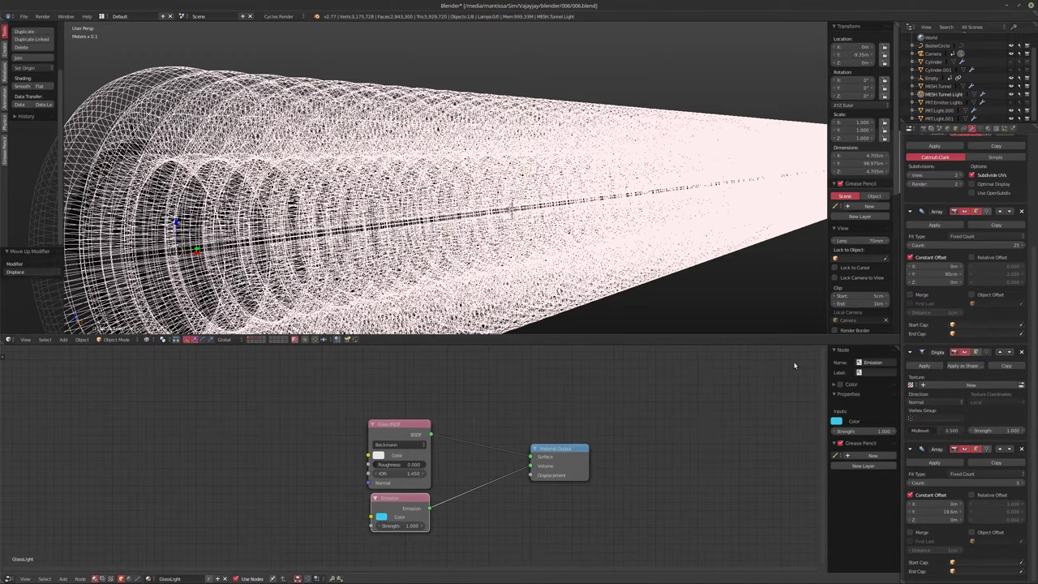
Step: Give the Displace modifier a new Clouds texture with a size of 1.00 and show the mesh in solid shading
left_click(980, 385)
left_click(996, 129)
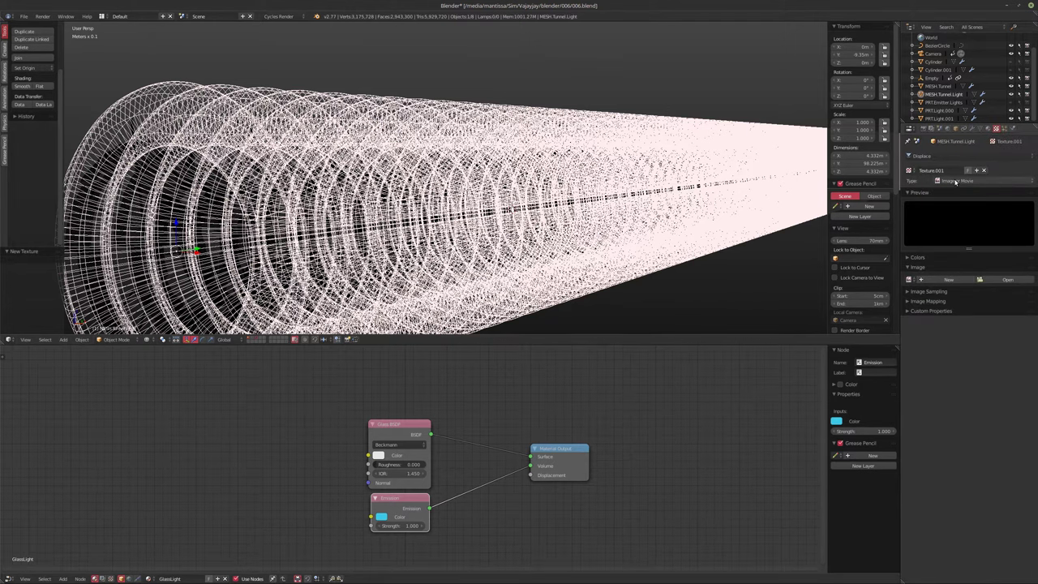
scroll(954, 182, "down", 2, "ctrl")
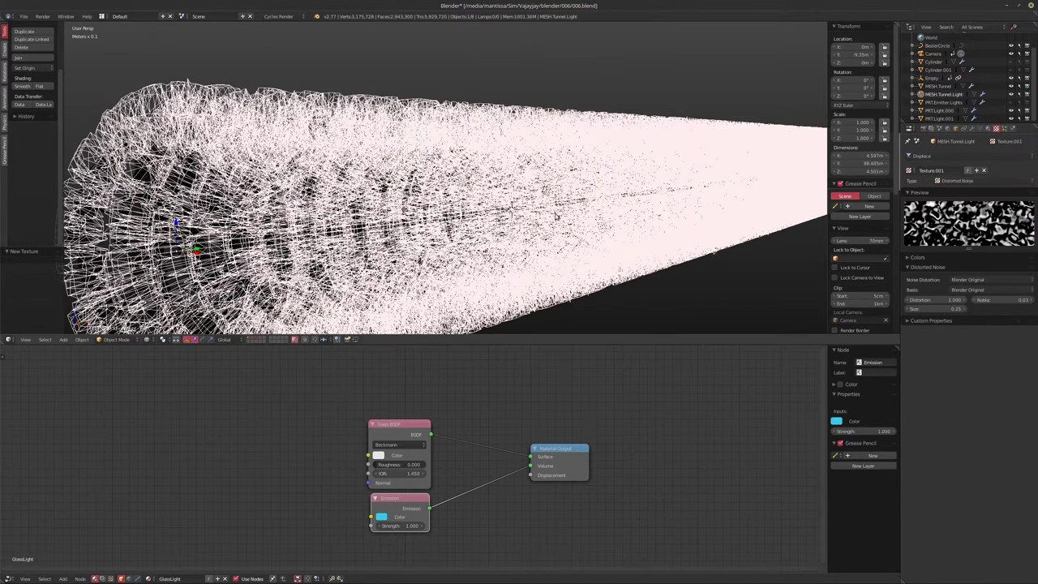
middle_click_drag(549, 240, 553, 216, "shift")
key("z")
scroll(960, 181, "up", 1, "ctrl")
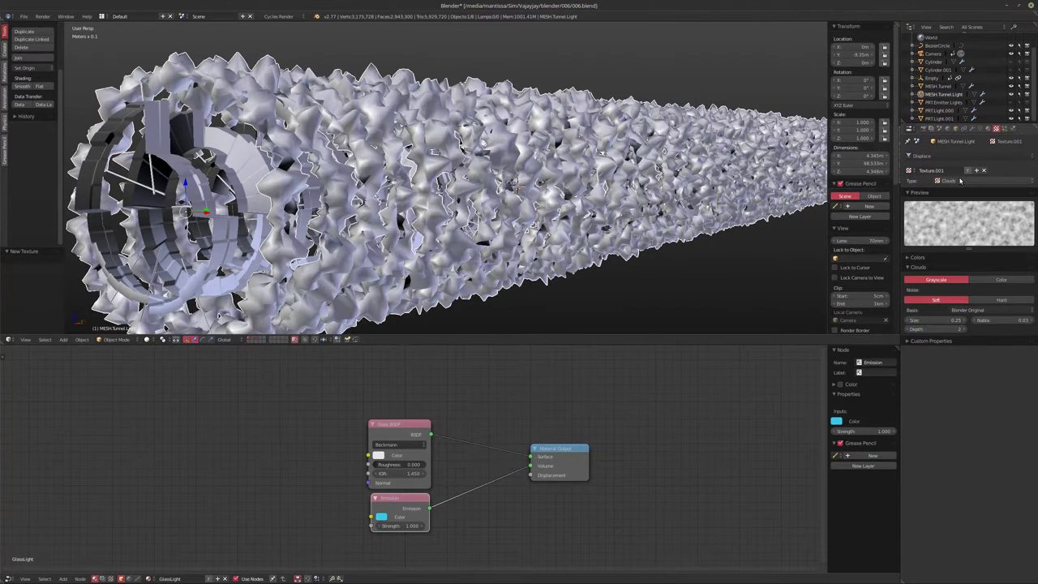
scroll(960, 181, "up", 1, "ctrl")
scroll(960, 181, "down", 1, "ctrl")
left_click_drag(924, 321, 1030, 321)
mouse_move(966, 321)
left_mouse_down()
mouse_move(932, 321)
mouse_move(963, 320)
left_mouse_up()
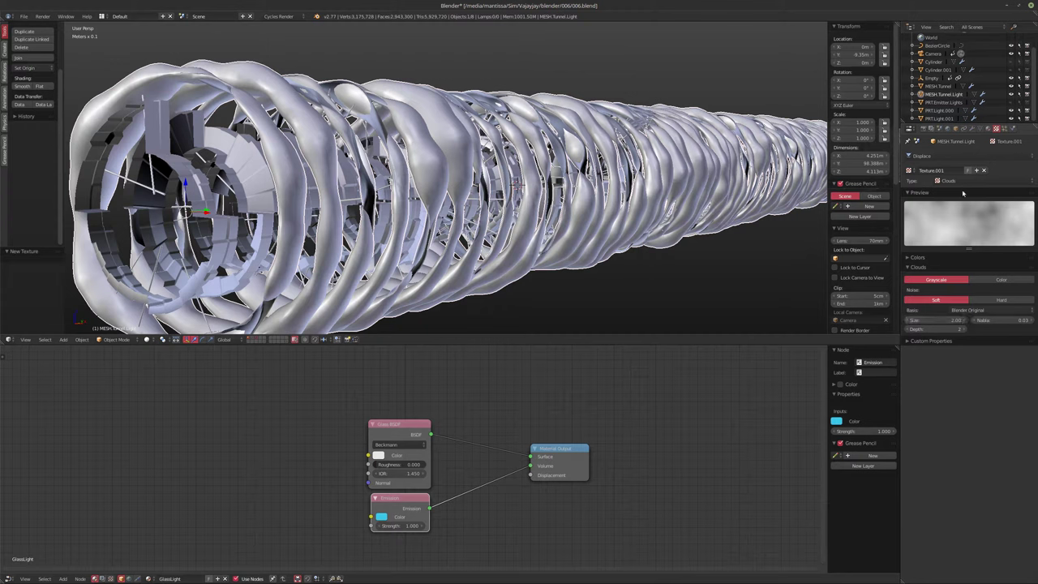
Step: Set the Displace modifier's strength to 0.500 and its midlevel to 0.364
left_click(973, 128)
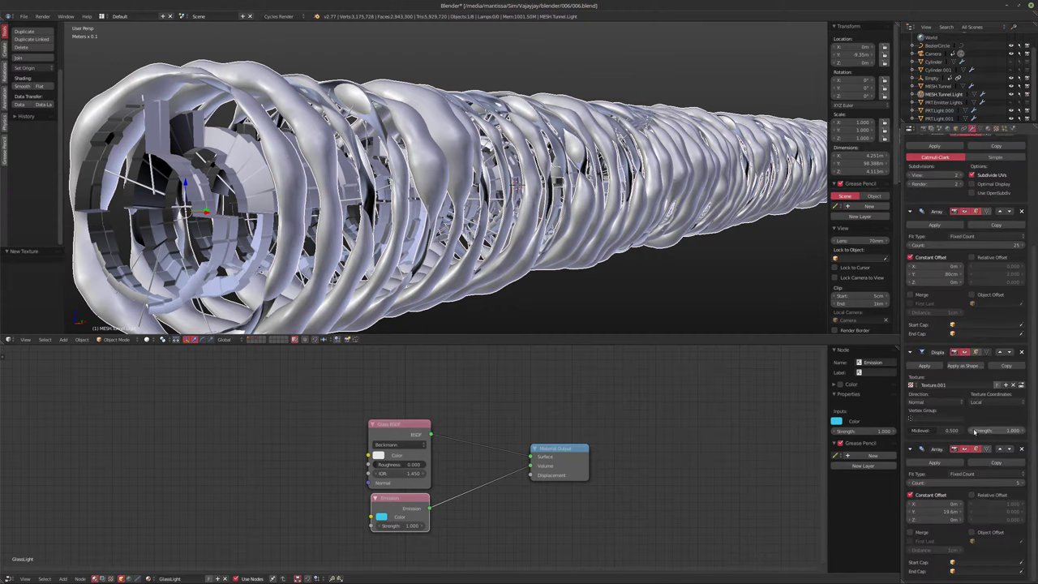
left_click_drag(975, 430, 859, 430)
left_click(945, 431)
left_click_drag(950, 430, 918, 430)
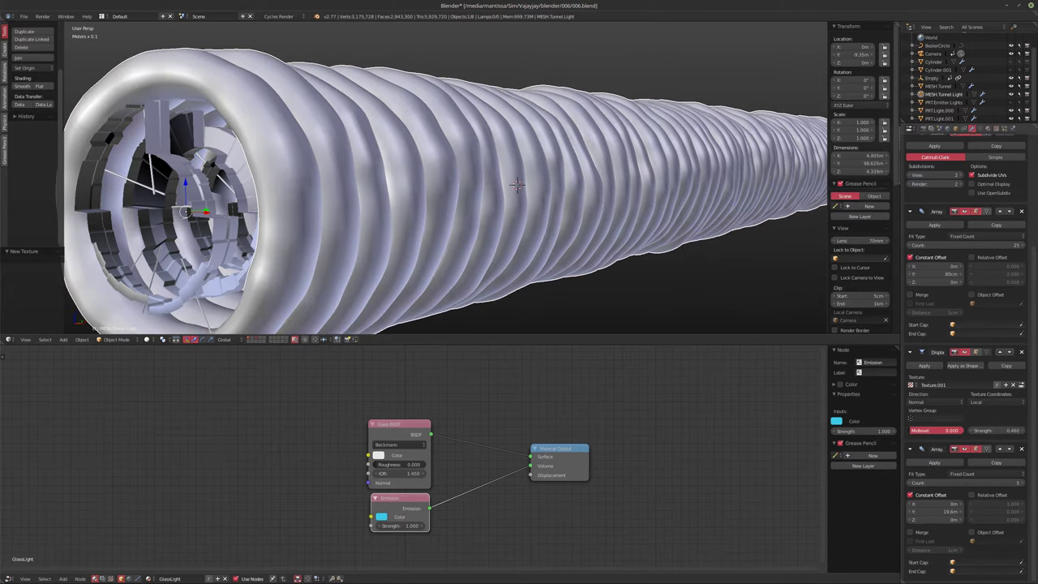
left_click_drag(983, 429, 1026, 430)
left_click_drag(924, 430, 996, 429)
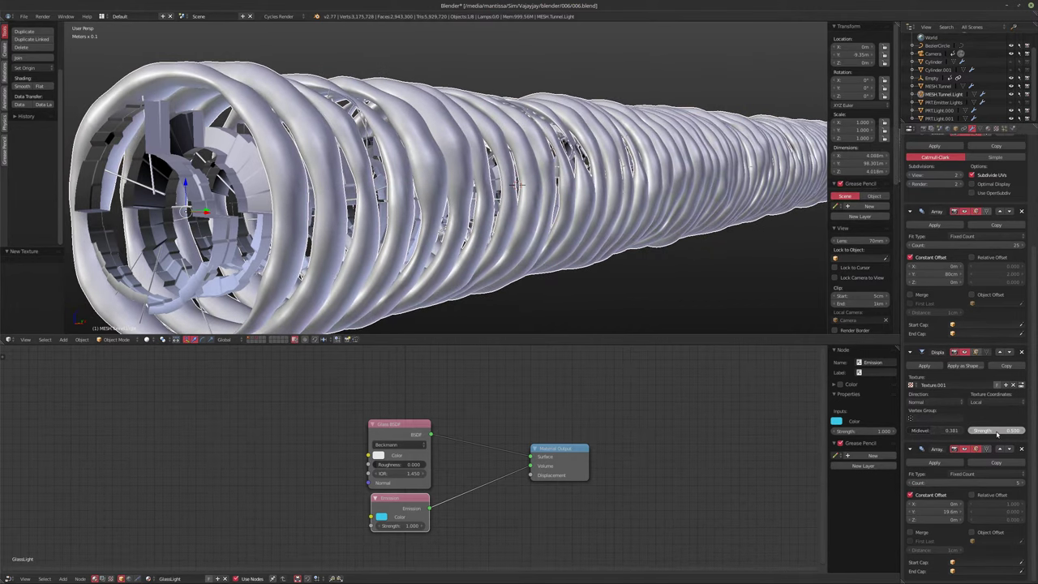
middle_click_drag(573, 261, 578, 243)
left_click_drag(942, 430, 938, 430)
middle_click_drag(420, 241, 557, 262)
Step: Return to the camera view and set the Displace modifier's texture coordinates to Object, using the Empty
key("KP_0")
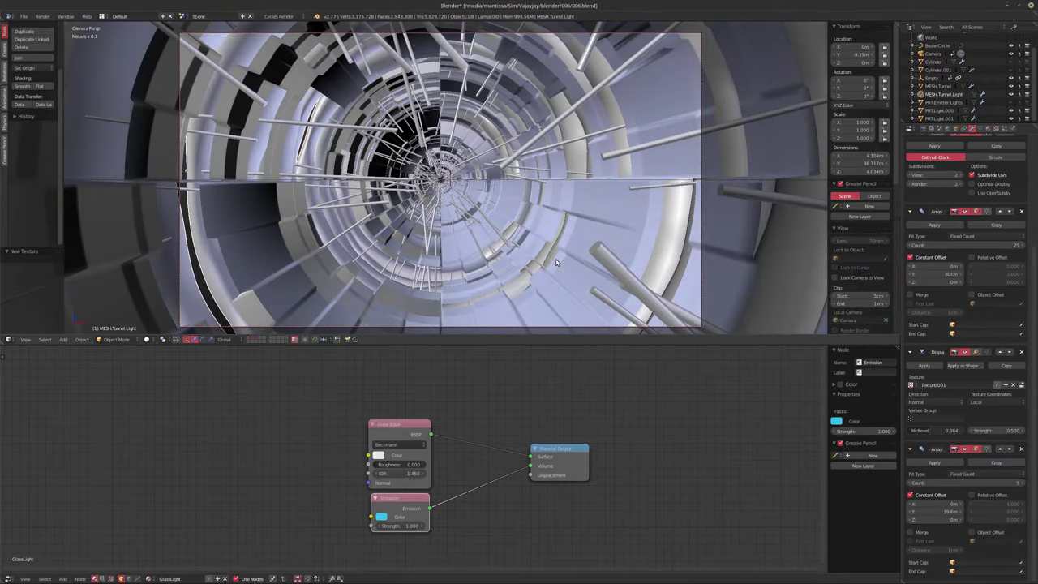
left_click(994, 401)
left_click(985, 376)
left_click(977, 418)
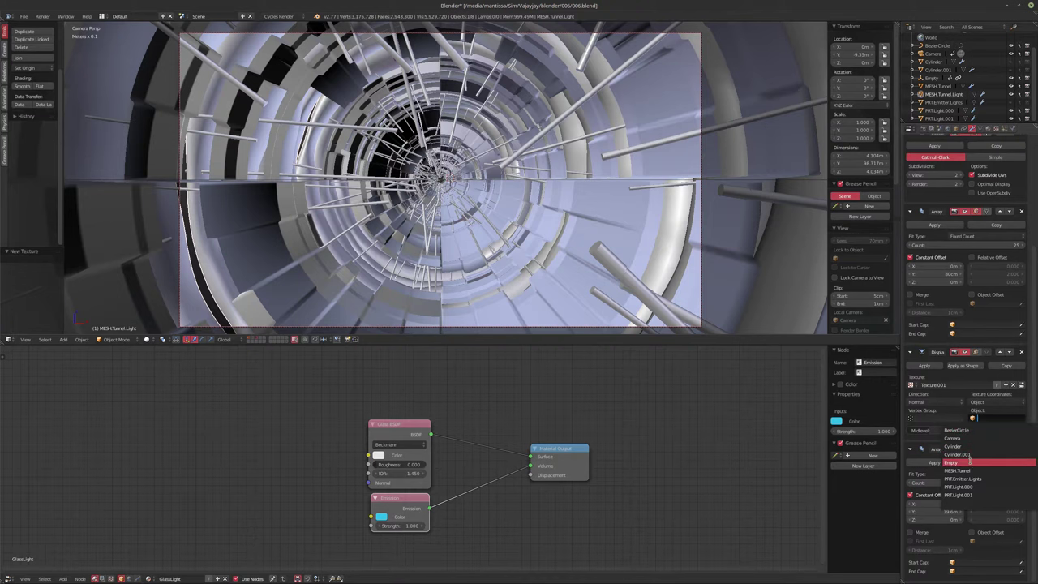
key("Return")
Step: Play back the displaced tunnel animation briefly, stop it, and save the file over the existing one
key("alt+a")
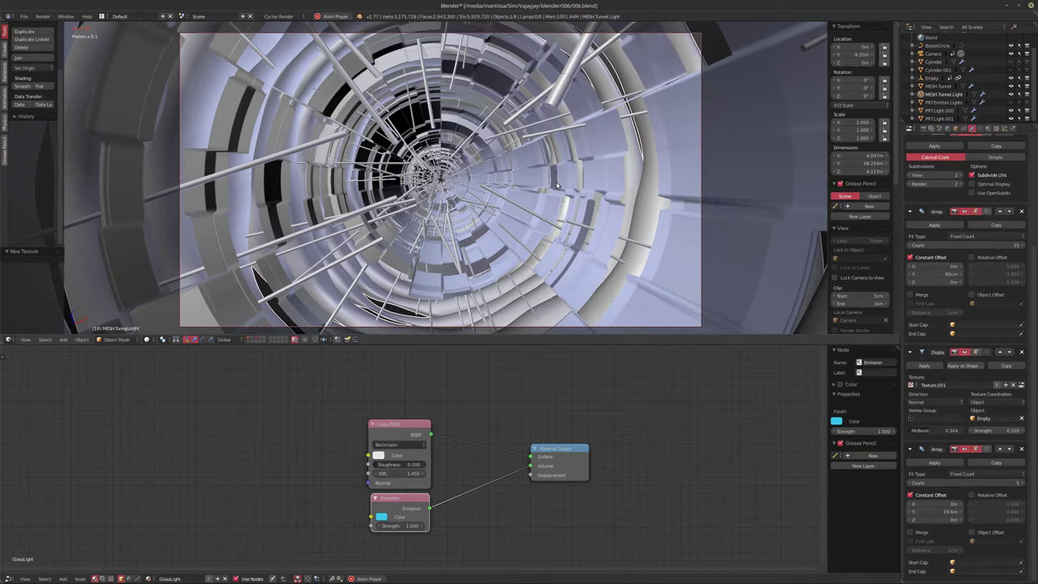
key("alt+a")
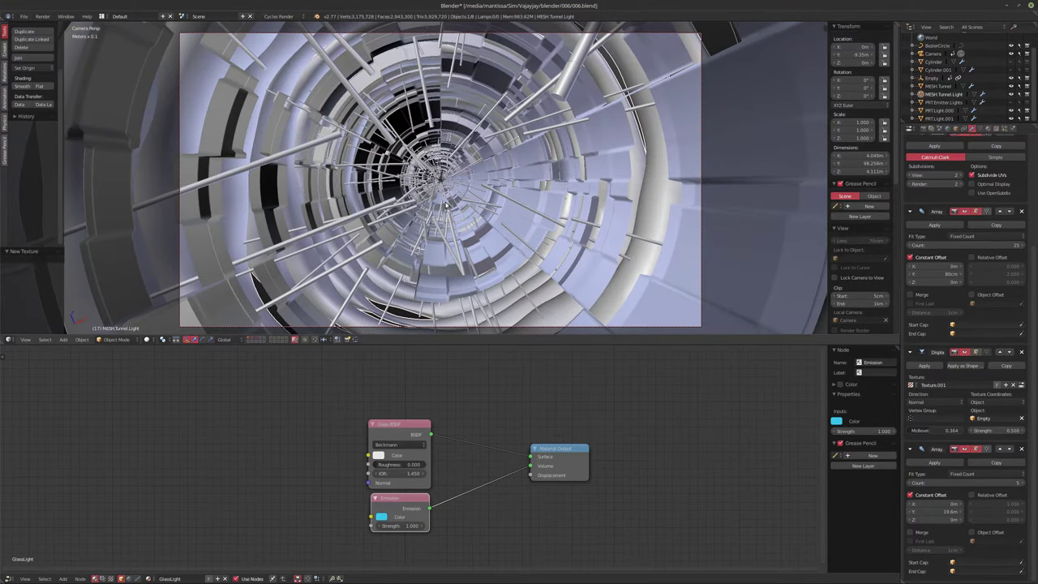
middle_click_drag(465, 211, 464, 206, "shift")
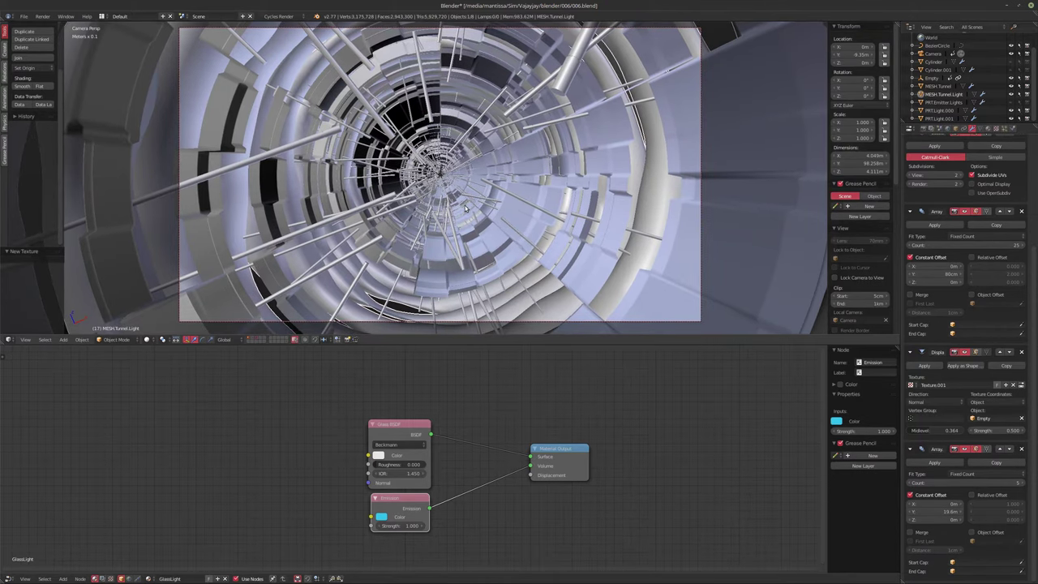
key("ctrl+s")
left_click(464, 208)
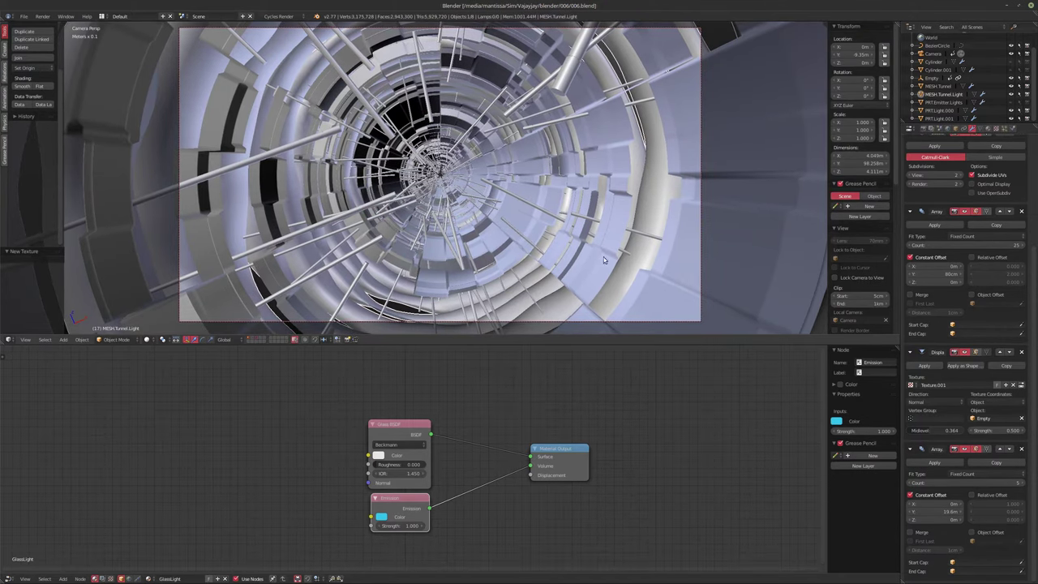
Step: Turn off Progressive Refine in the render settings and try a test render of the current frame
left_click(919, 128)
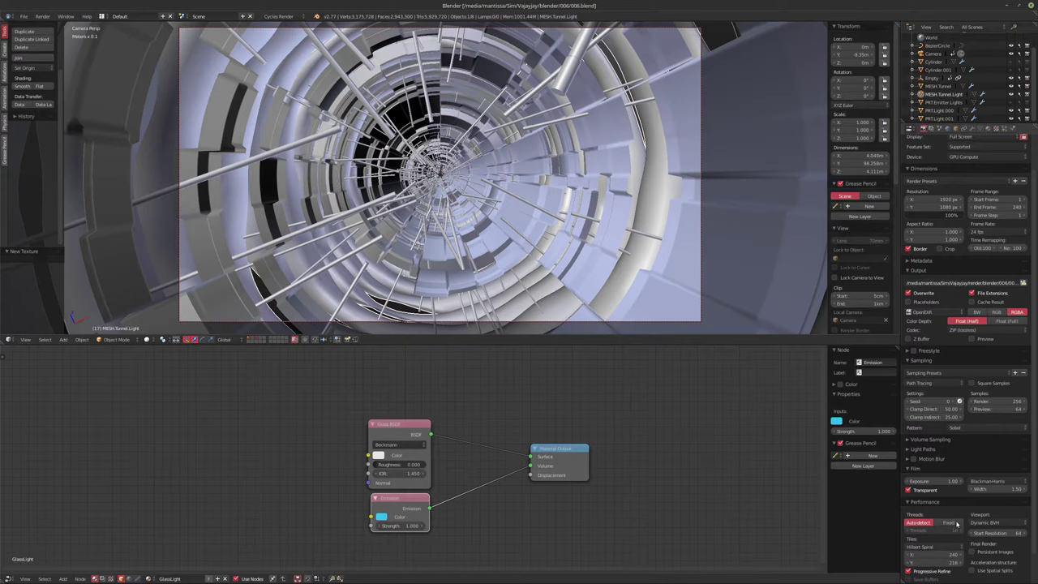
scroll(944, 523, "down", 2)
left_click(933, 539)
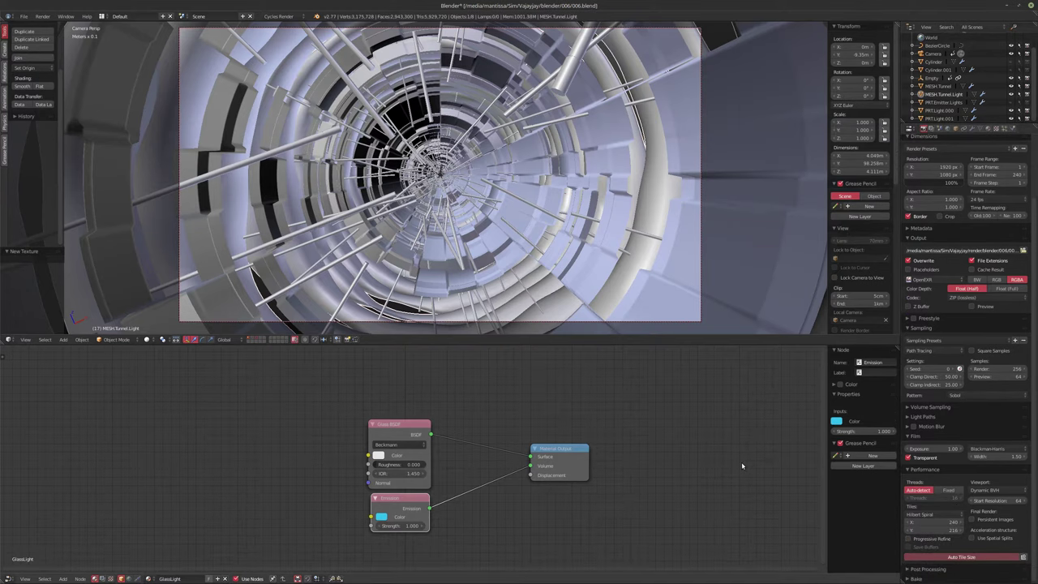
key("F12")
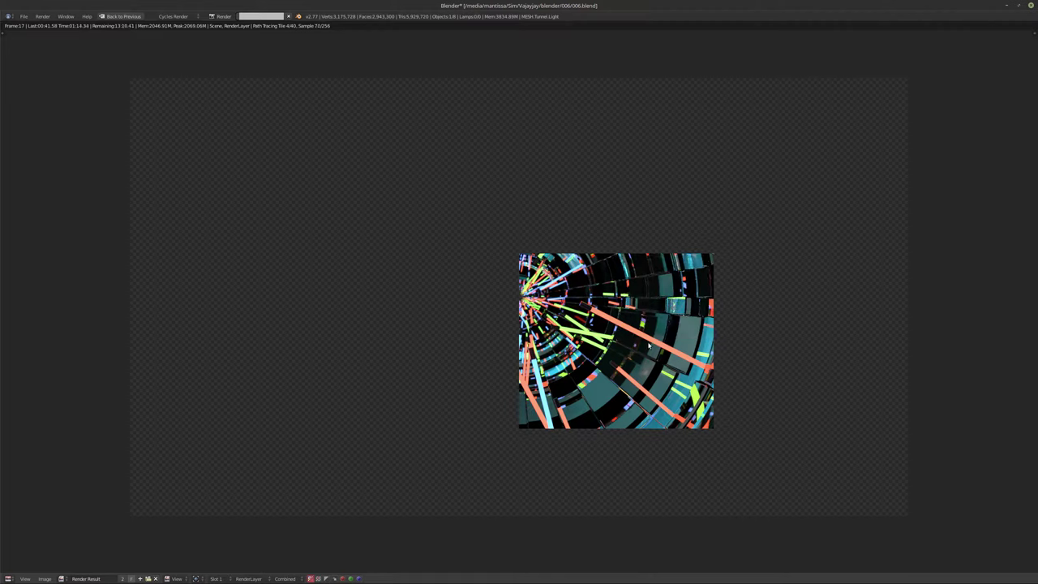
key("Escape")
key("Escape")
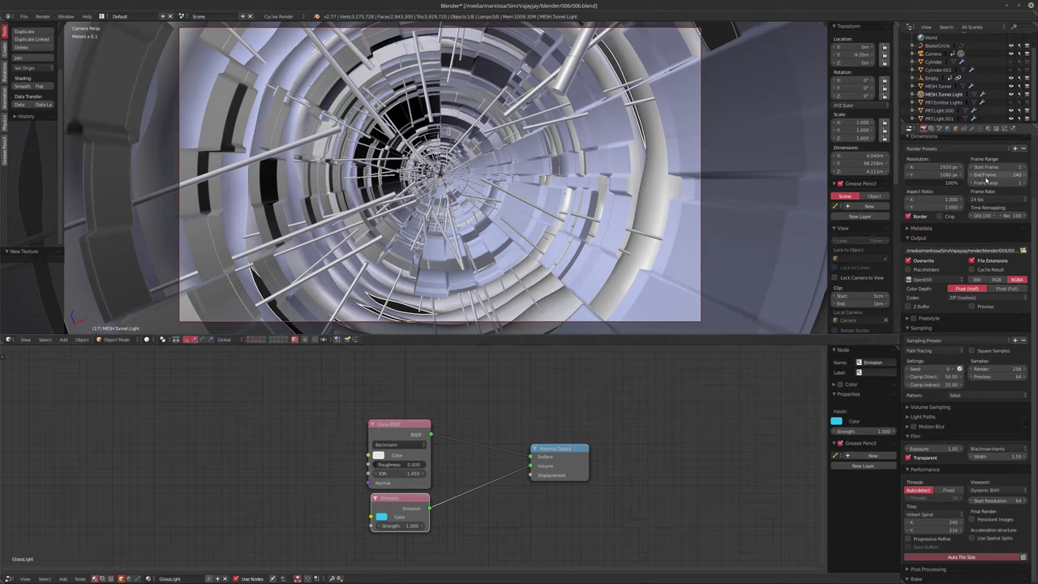
Step: Set the Cycles render samples to 32
left_click(982, 369)
type("32")
key("Return")
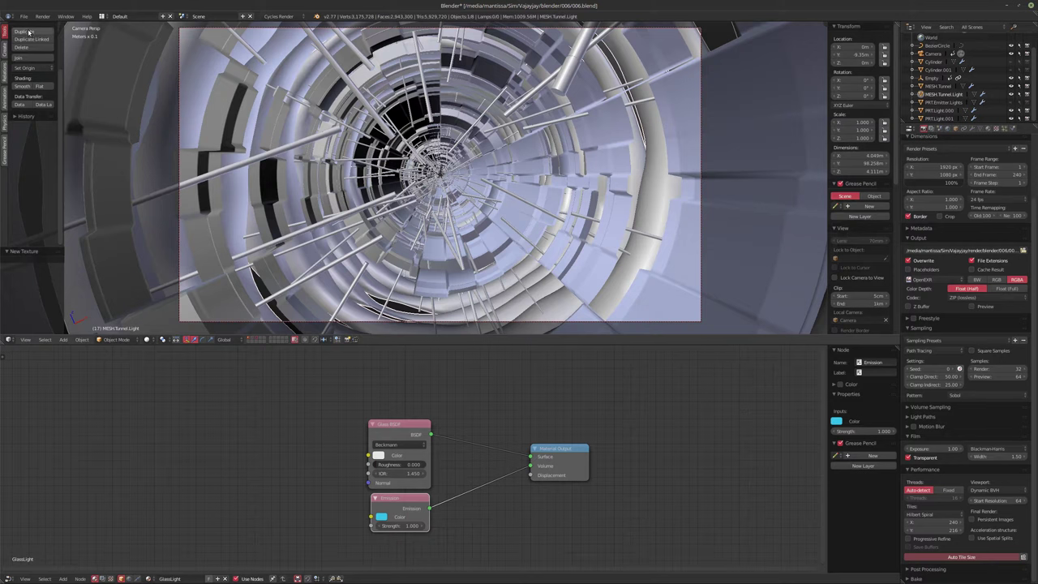
Step: Set the Cycles compute device to GeForce GTX TITAN X (2x) in the user preferences
left_click(24, 16)
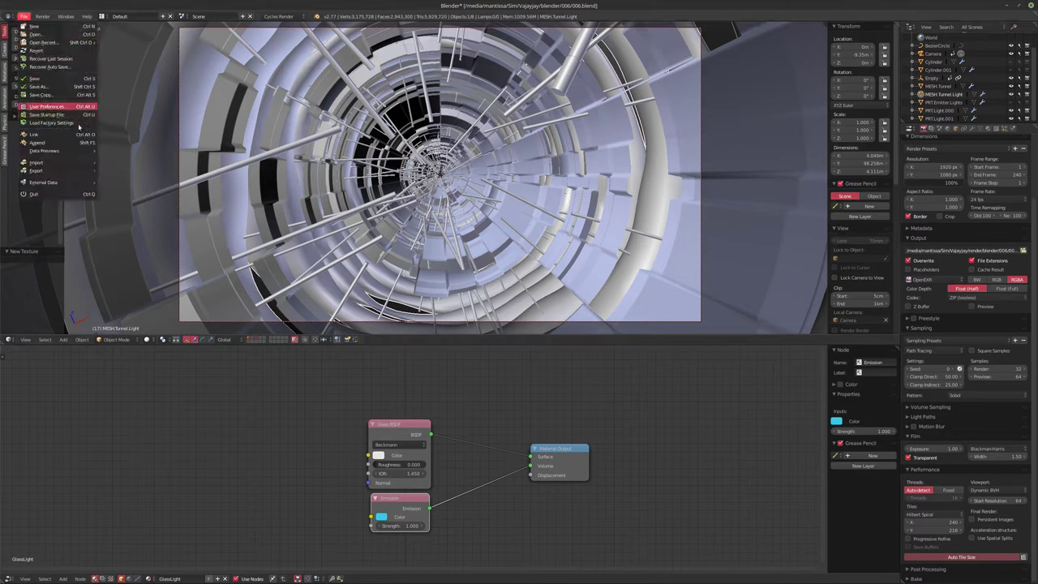
left_click(46, 106)
scroll(74, 154, "down", 3)
left_click(61, 143)
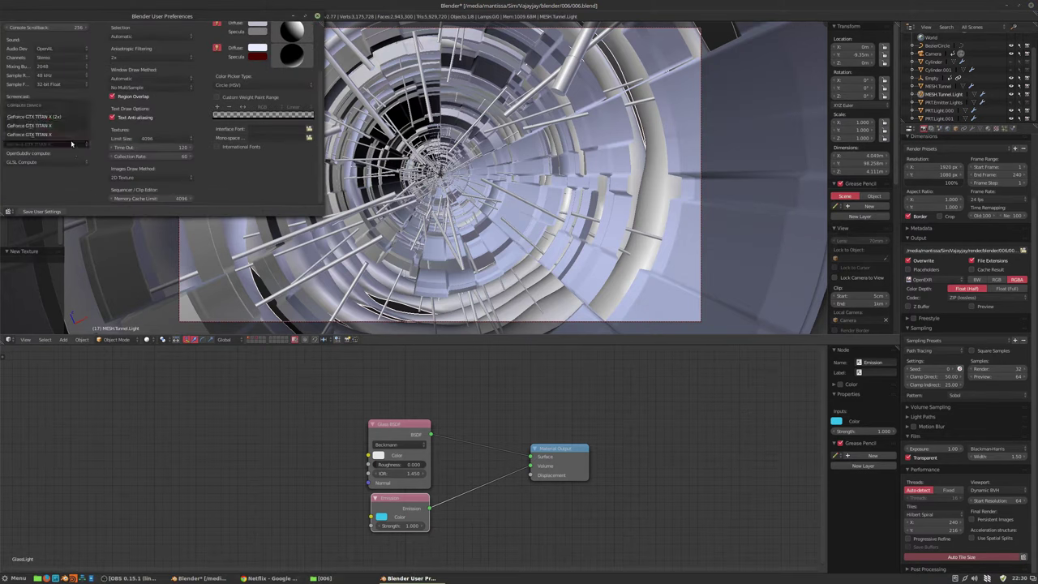
left_click(57, 120)
left_click(318, 17)
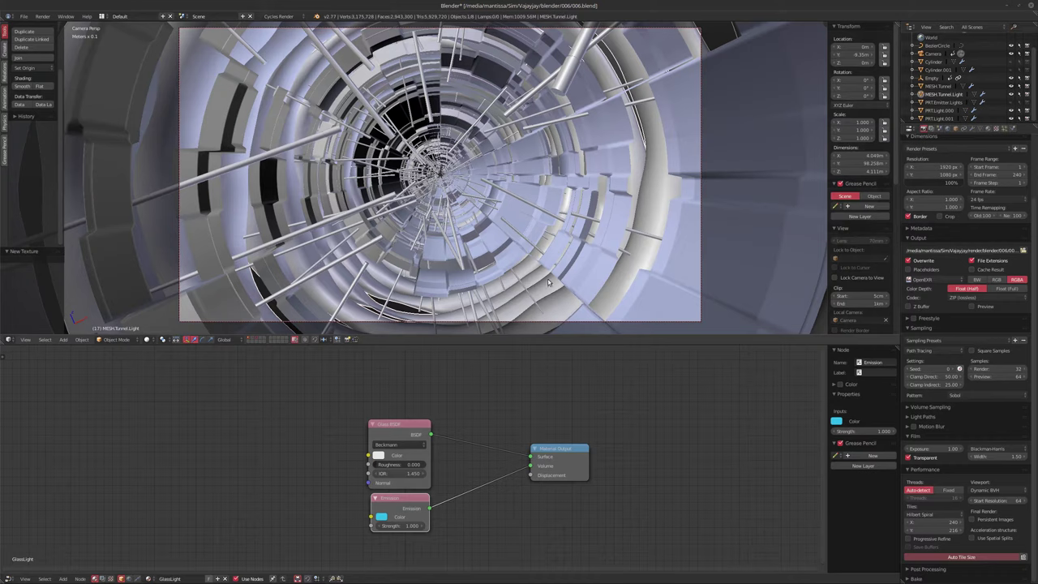
Step: Save the file over the existing one, render the current frame, and return to the scene
key("ctrl+s")
left_click(549, 246)
key("F12")
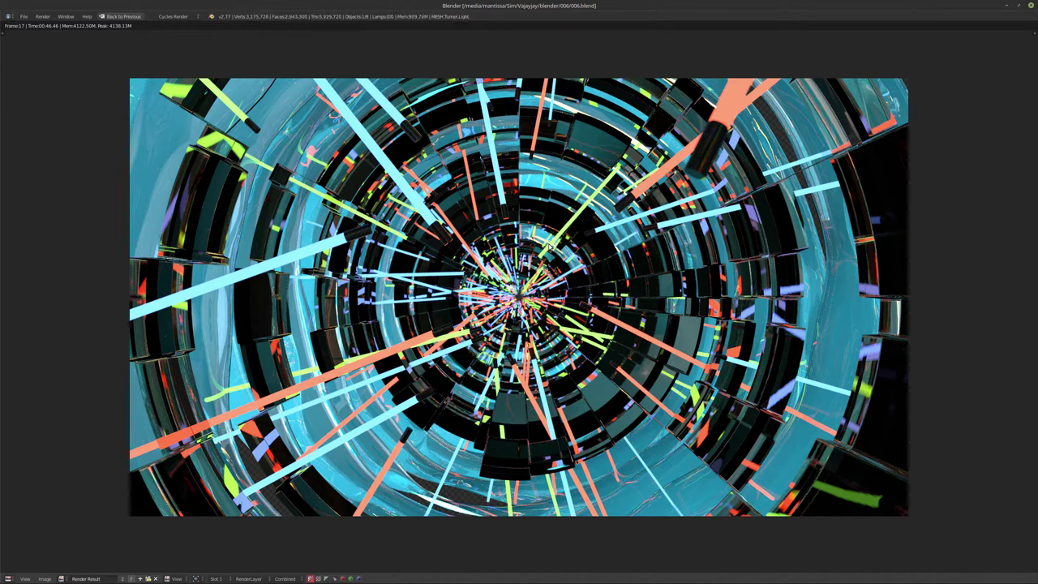
key("Escape")
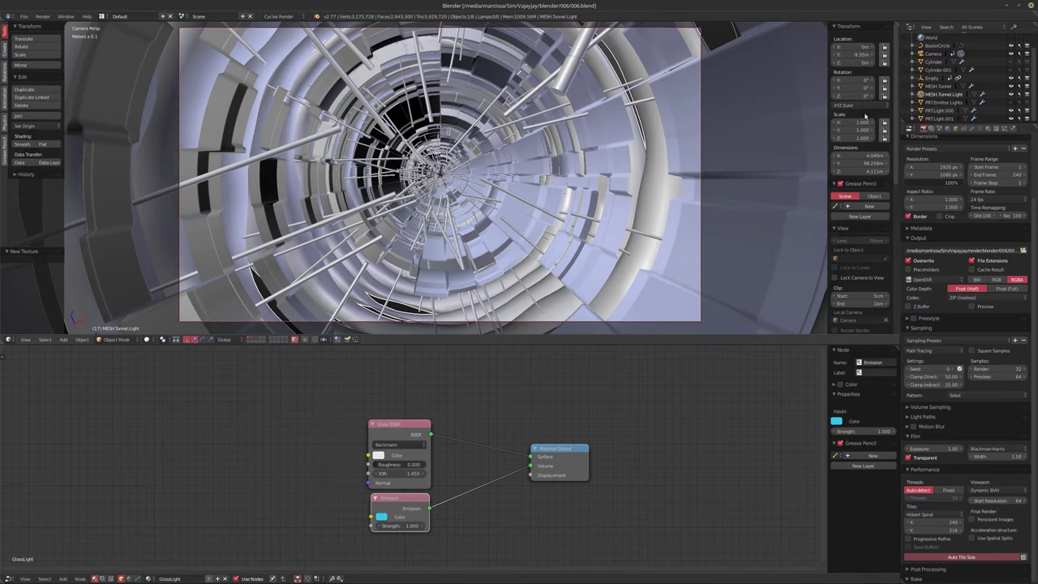
Step: Start rendering the full animation
scroll(962, 170, "up", 3)
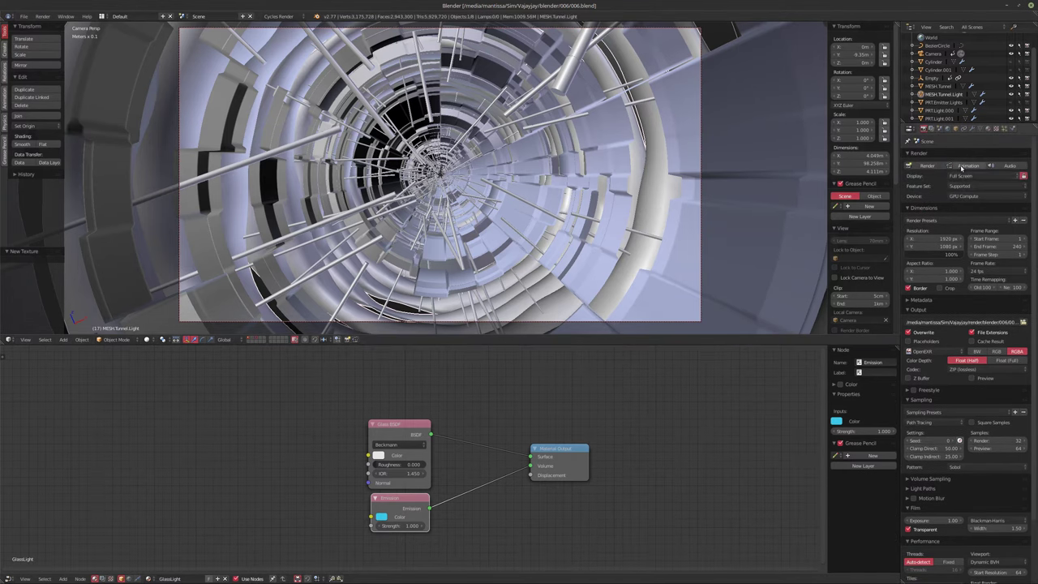
left_click(961, 167)
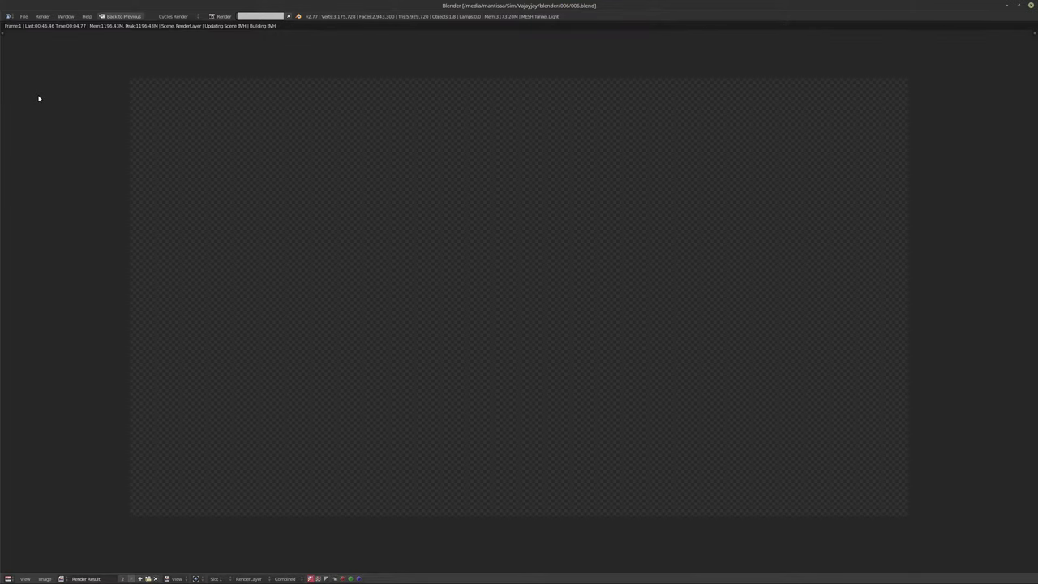
Step: Switch to the file manager and permanently delete all the old EXR frames in the 006 render folder
left_click(313, 577)
type("aa")
key("BackSpace")
key("BackSpace")
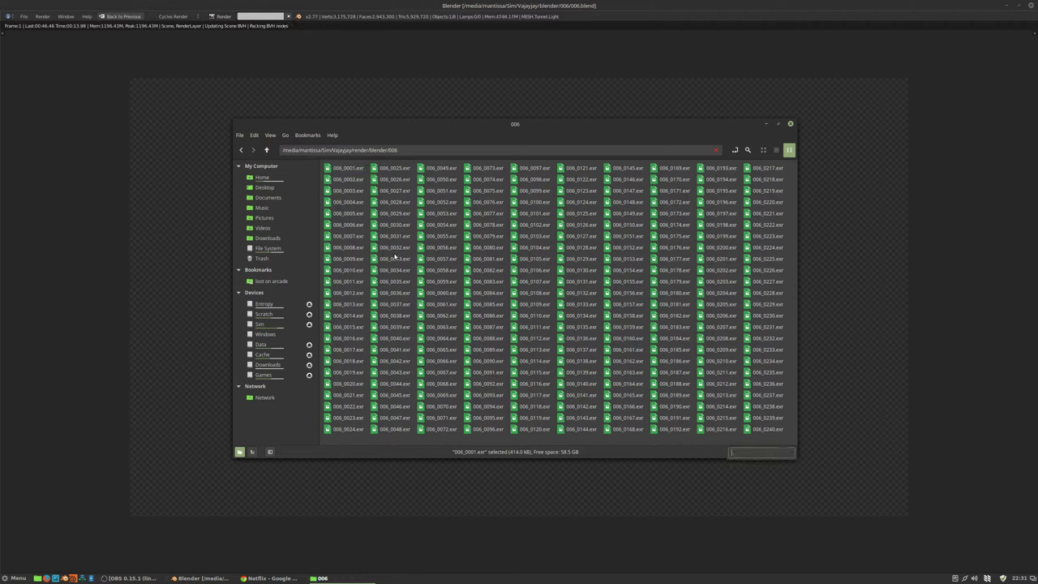
left_click(390, 259)
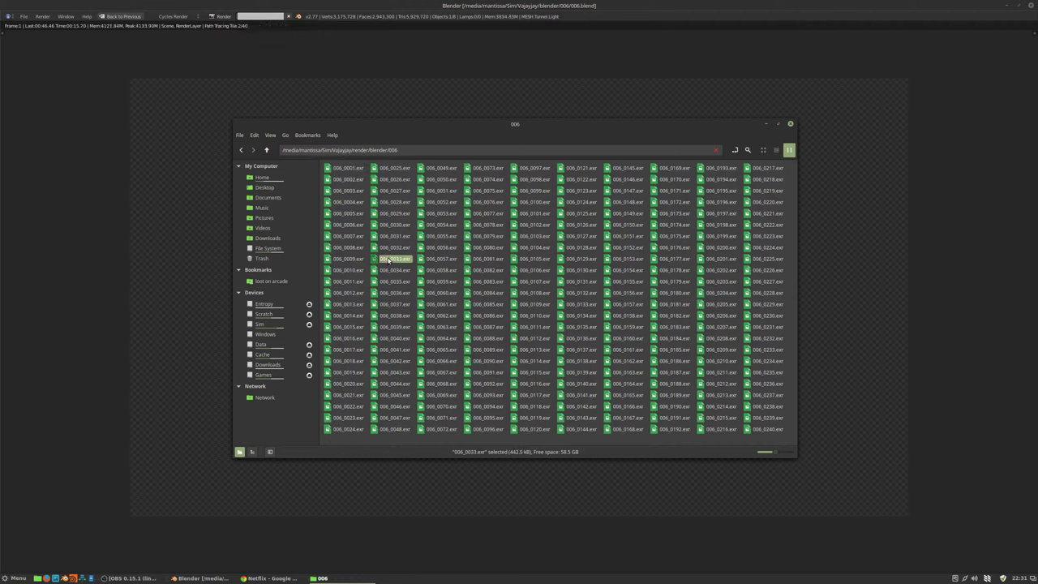
key("ctrl+a")
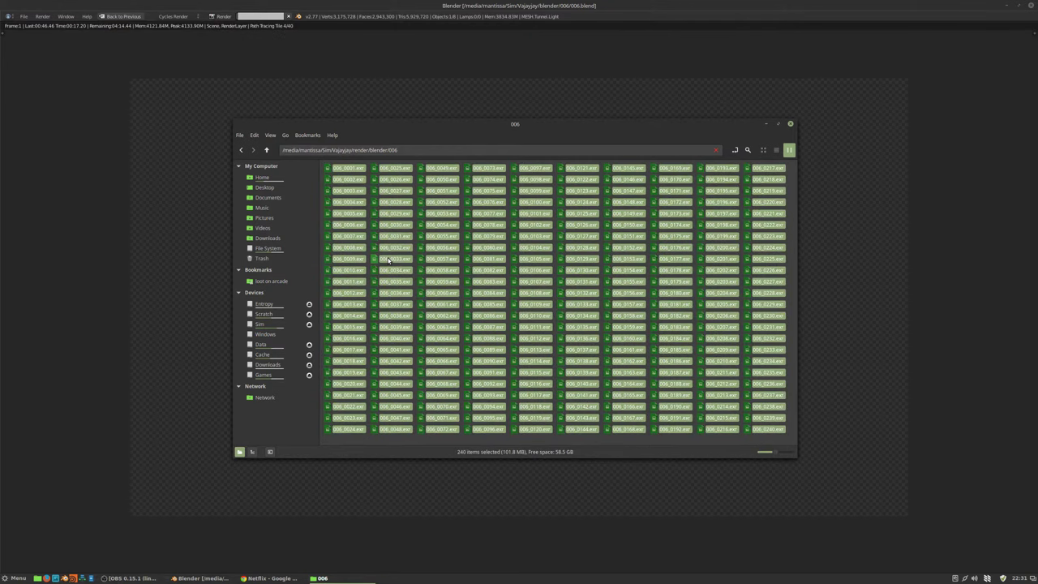
key("shift+Delete")
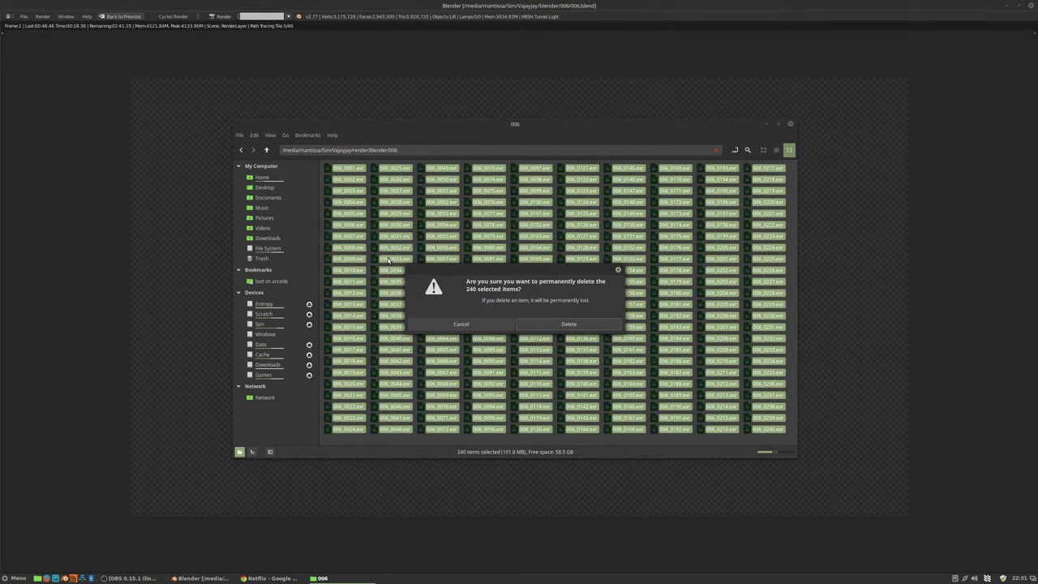
left_click(539, 324)
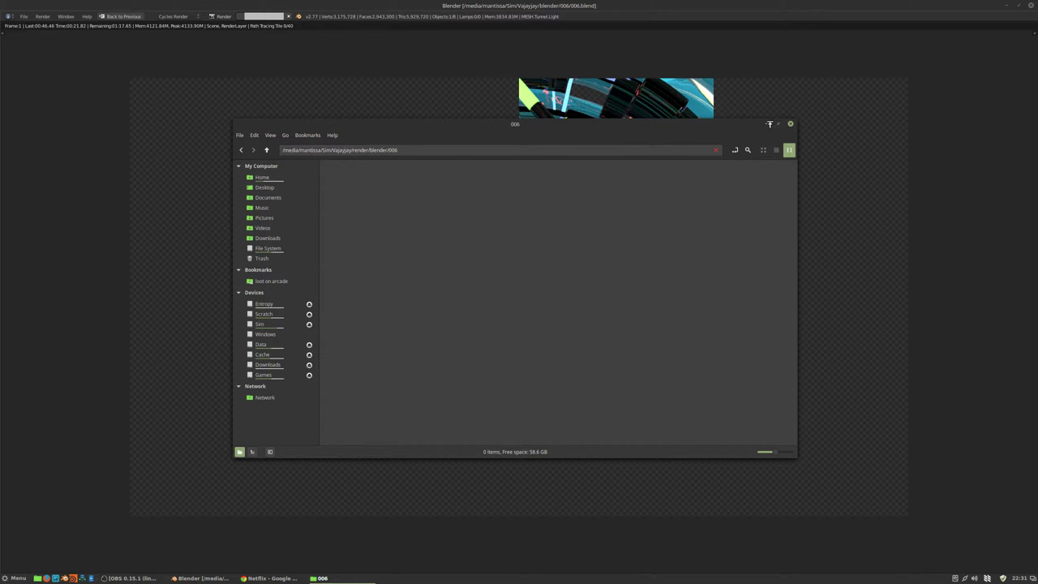
key("ctrl+w")
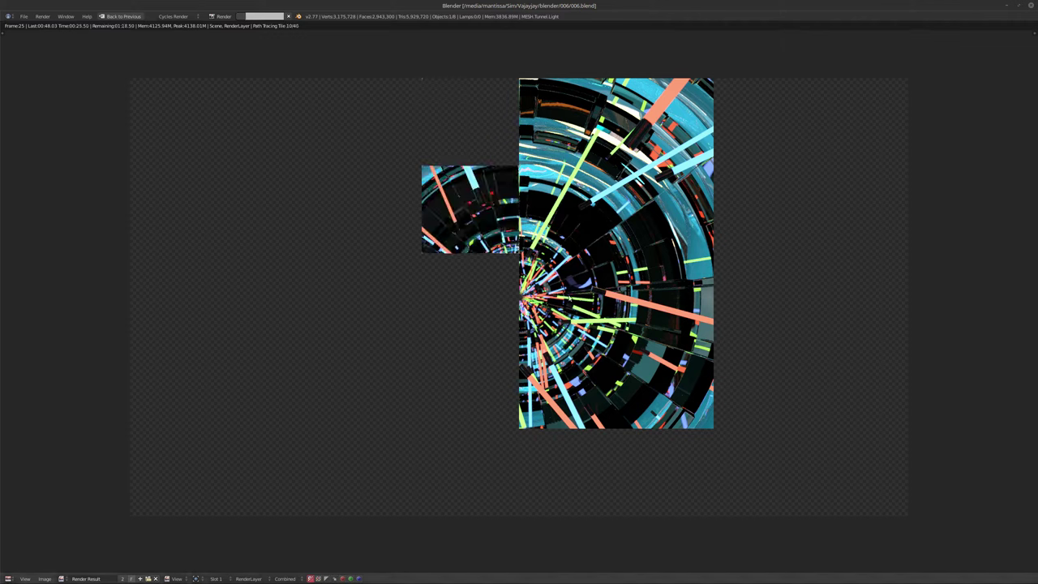
Step: Cancel the animation render and play back the rendered frames of the 006 folder in djv_view, closing the player and folder when done
key("Escape")
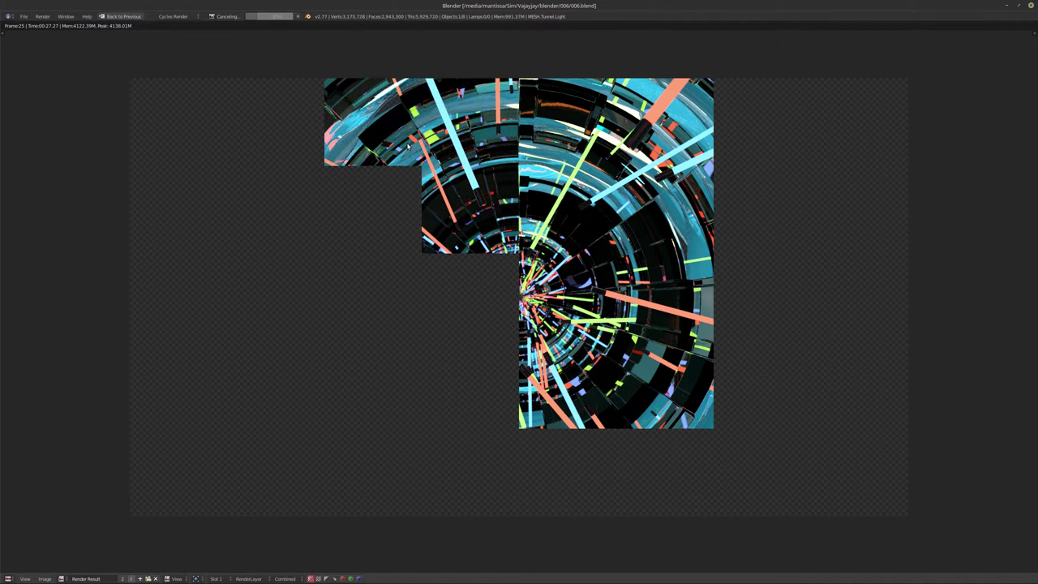
mouse_move(202, 581)
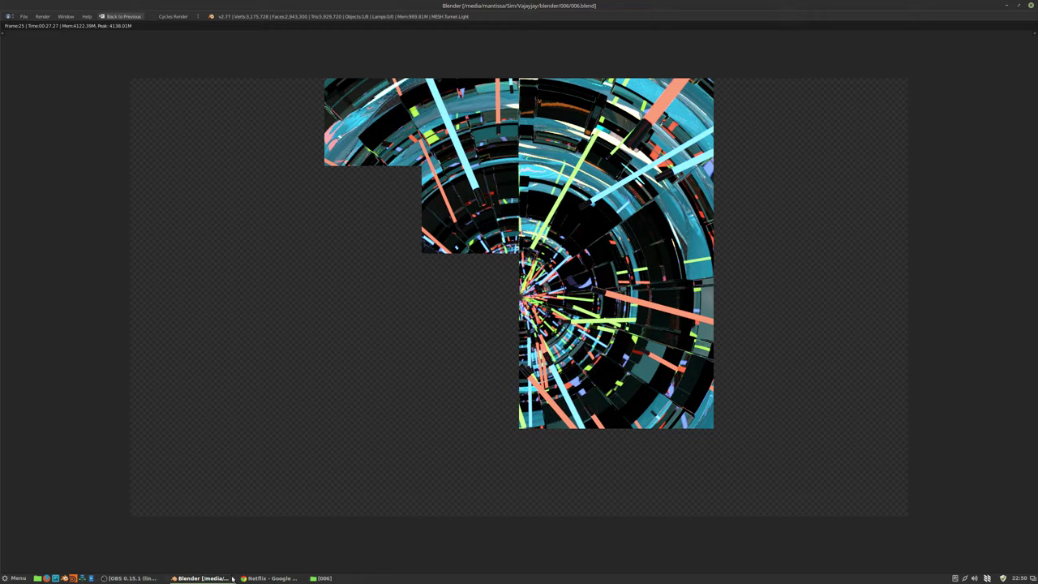
left_click(323, 578)
left_click(345, 169)
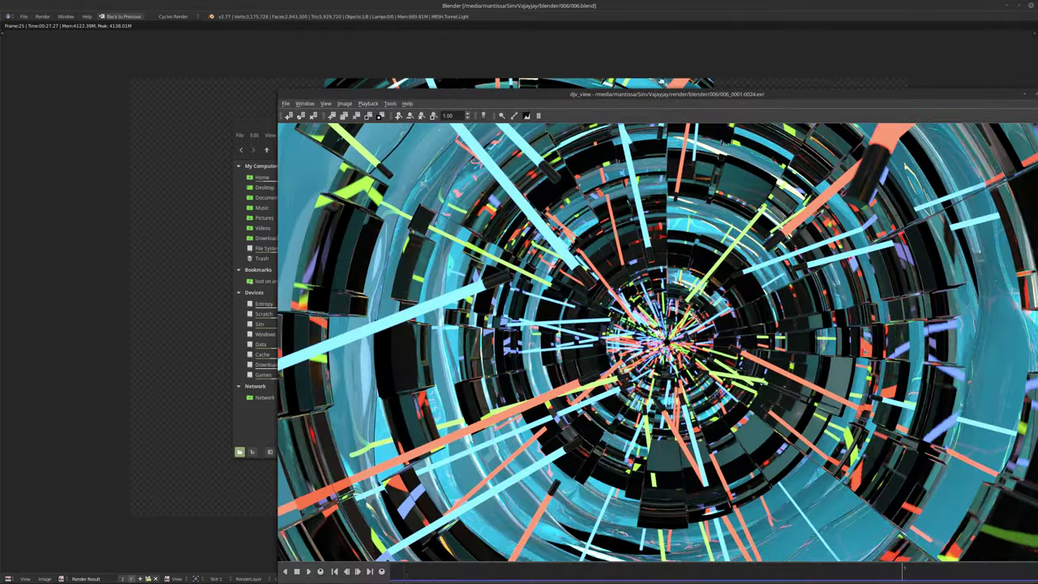
left_click_drag(691, 98, 515, 41)
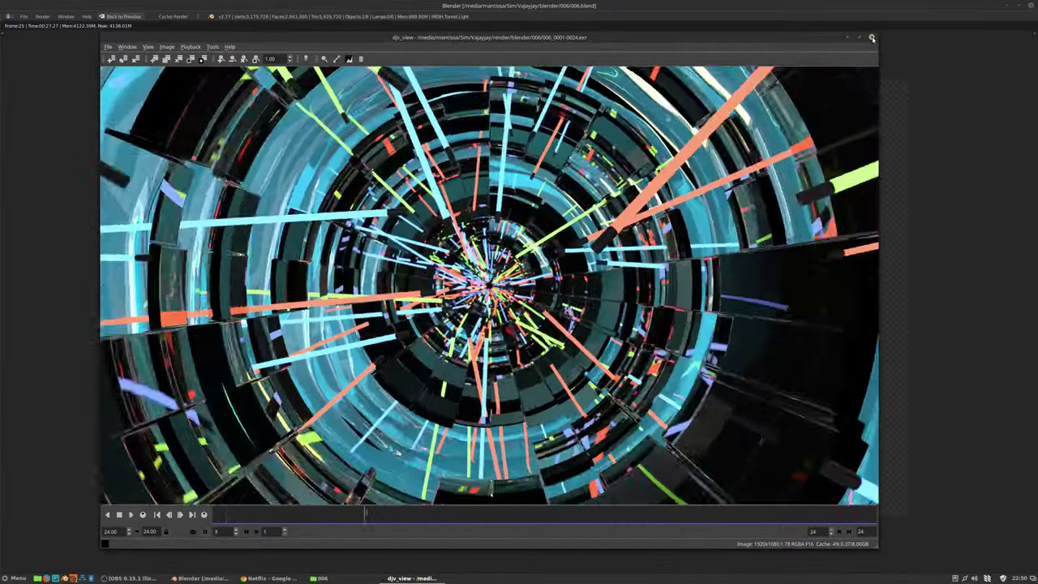
left_click(871, 37)
left_click(768, 126)
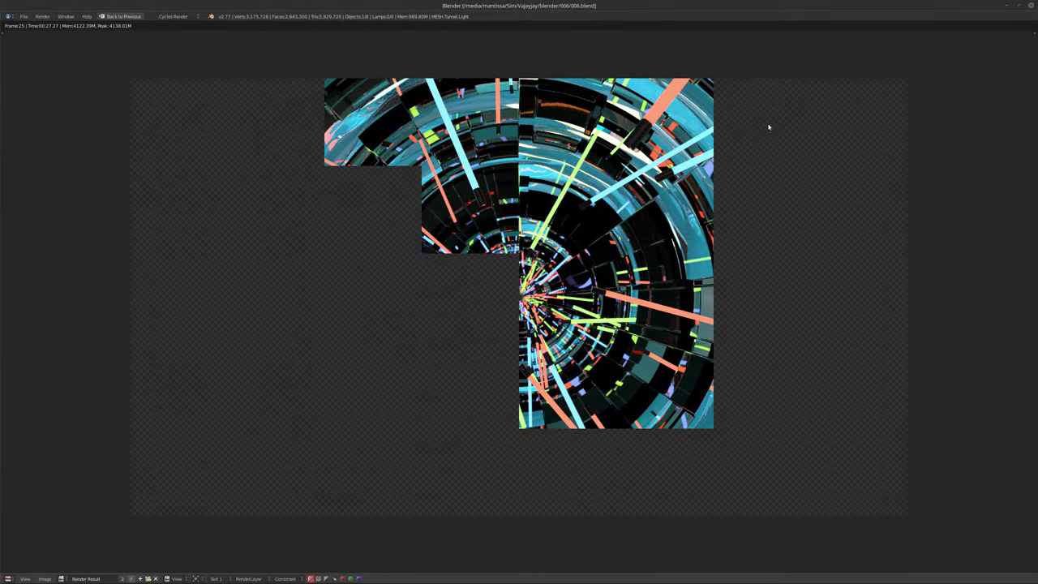
Step: Return to the scene, preview the camera view in rendered shading, and hide the MESH.Tunnel.Light object
left_click(113, 16)
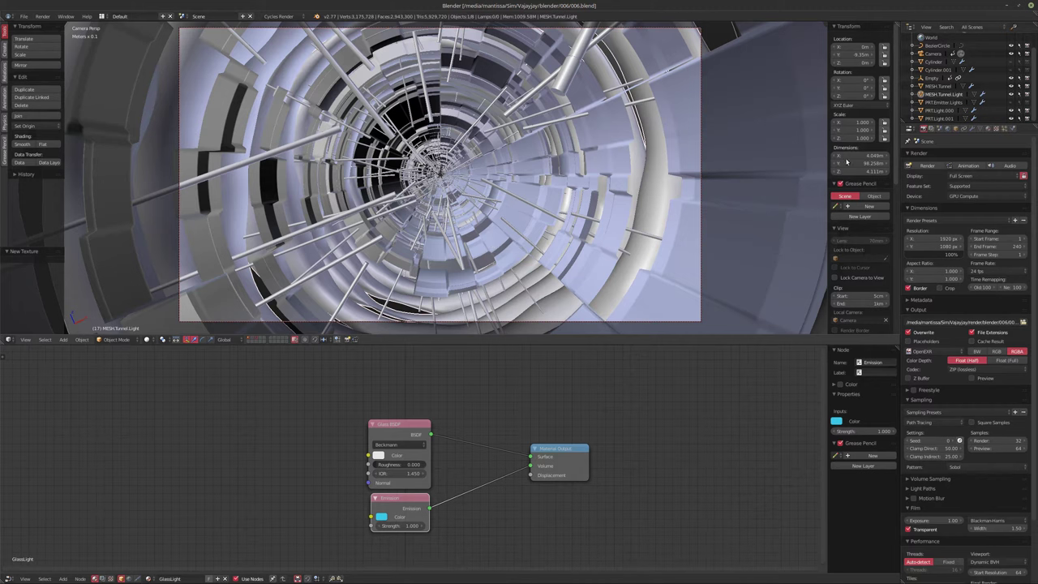
key("shift+z")
left_click(1011, 95)
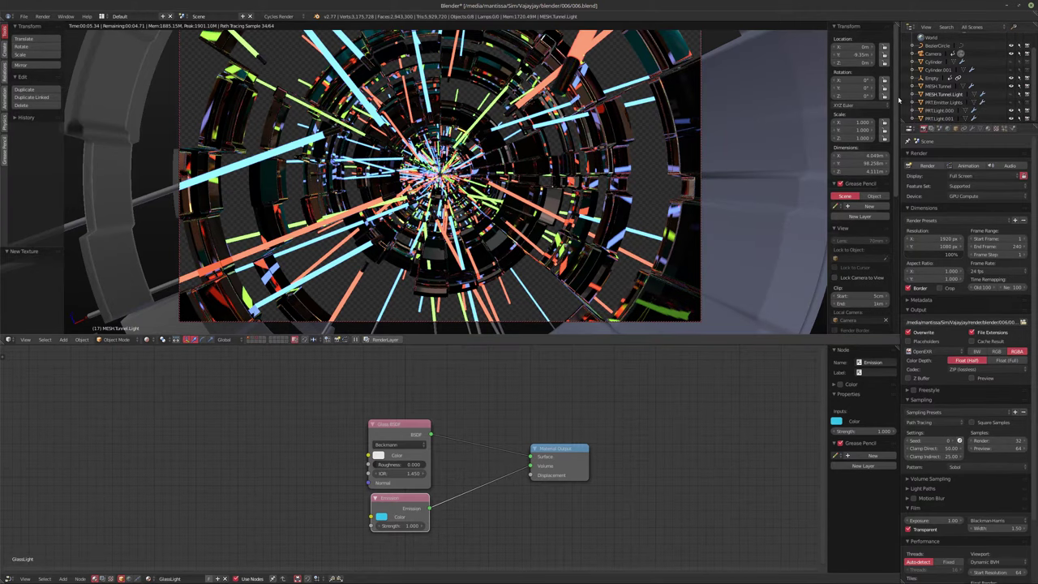
Step: In the Light.Red material of PRT.Light.001, move the Emission node away from the output and add a Glass BSDF above it
middle_click_drag(454, 426, 415, 392)
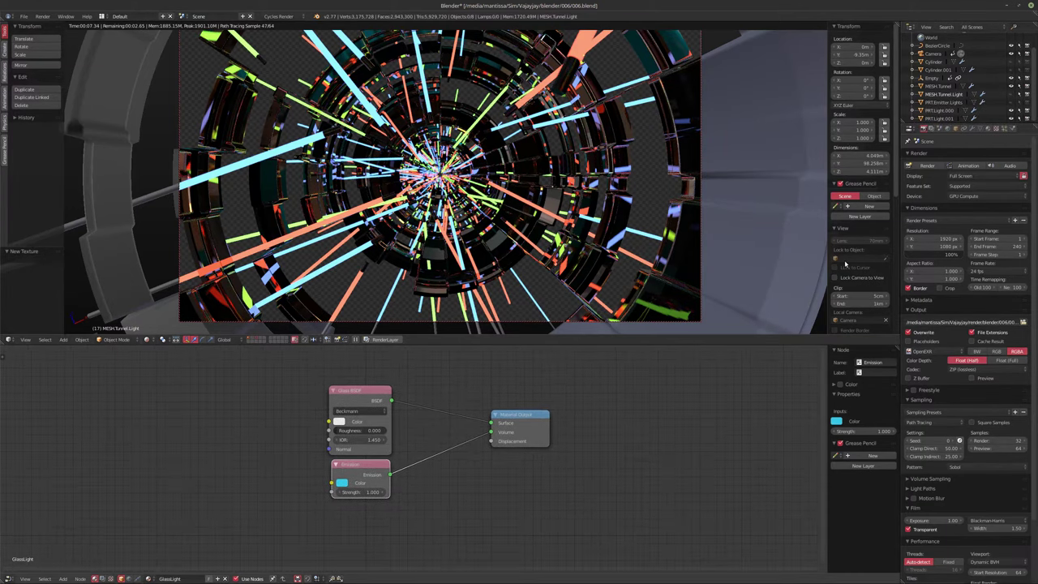
left_click(939, 119)
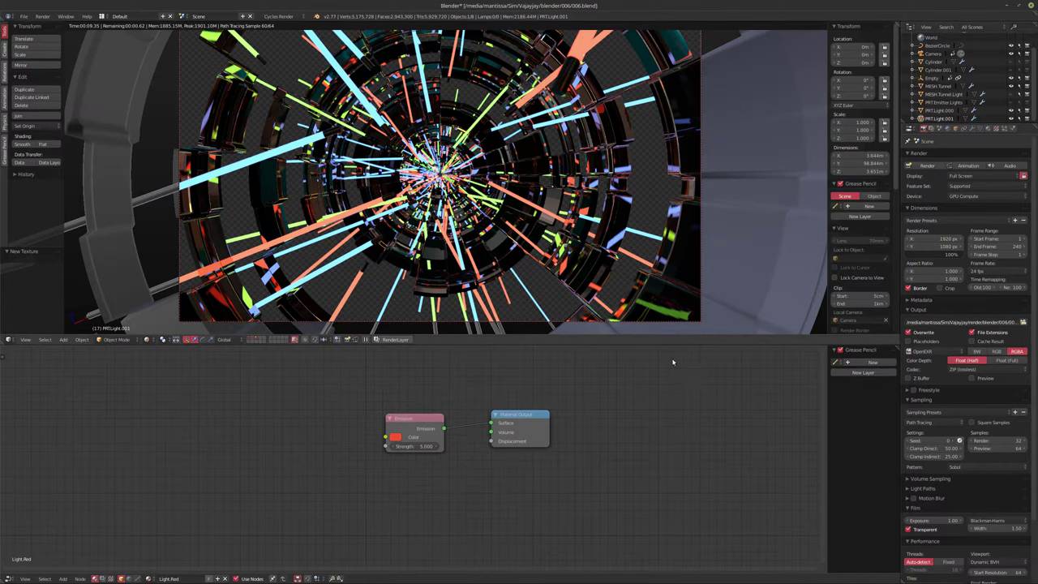
left_click(972, 129)
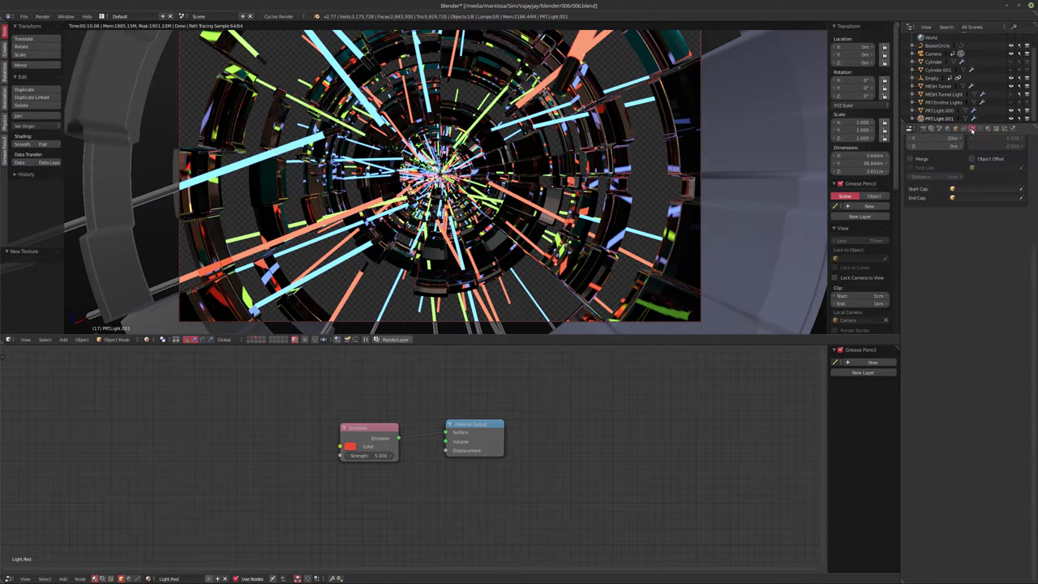
scroll(977, 287, "up", 5)
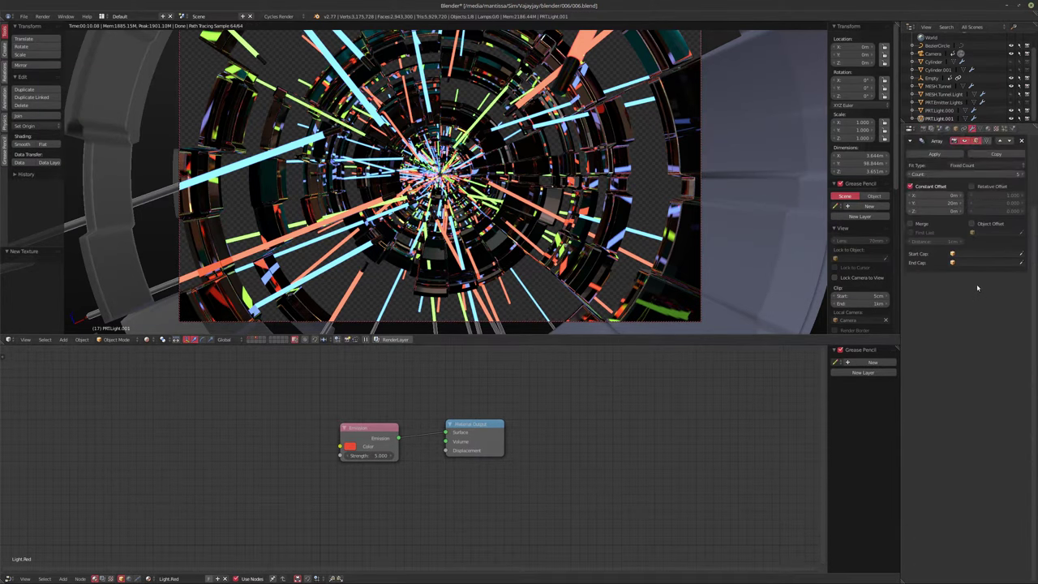
left_click(987, 129)
scroll(407, 440, "up", 3)
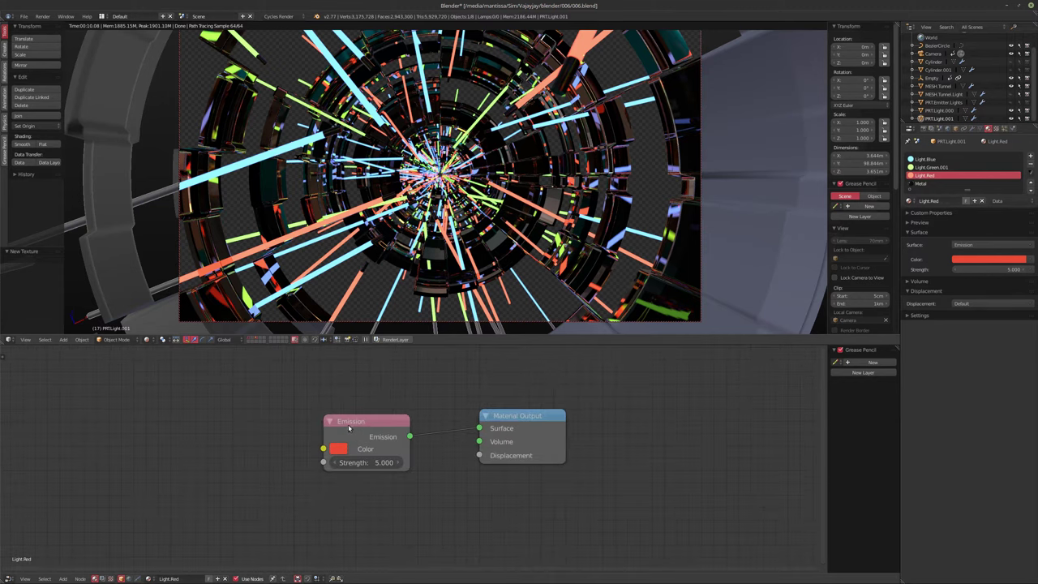
left_click_drag(406, 440, 281, 484)
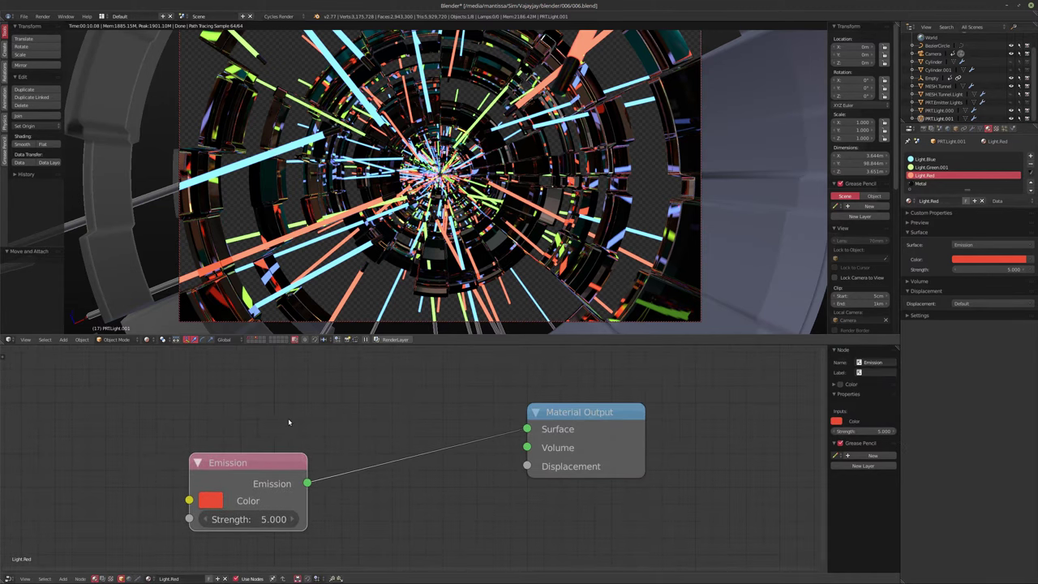
key("shift+a")
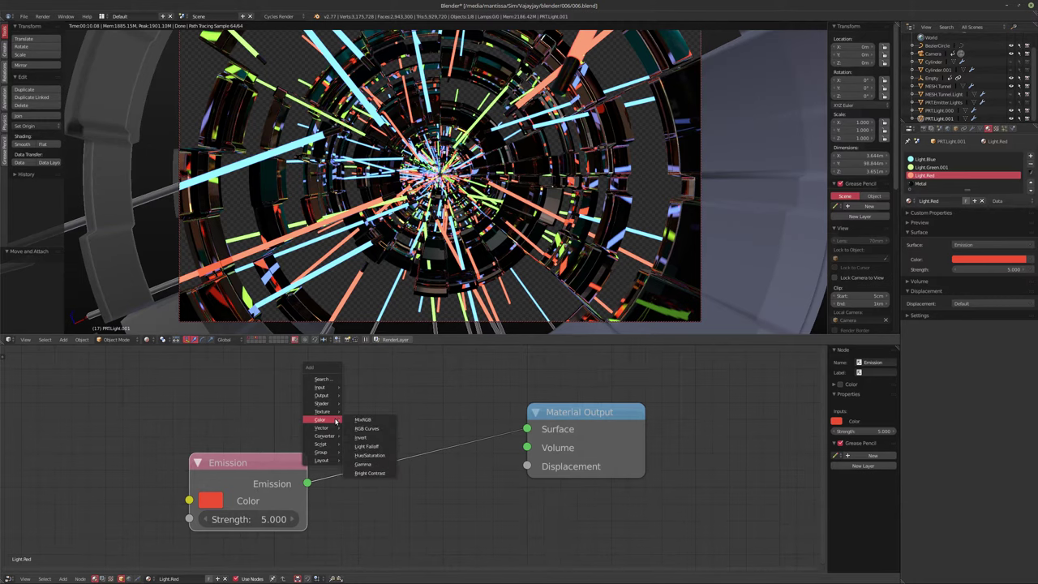
mouse_move(321, 403)
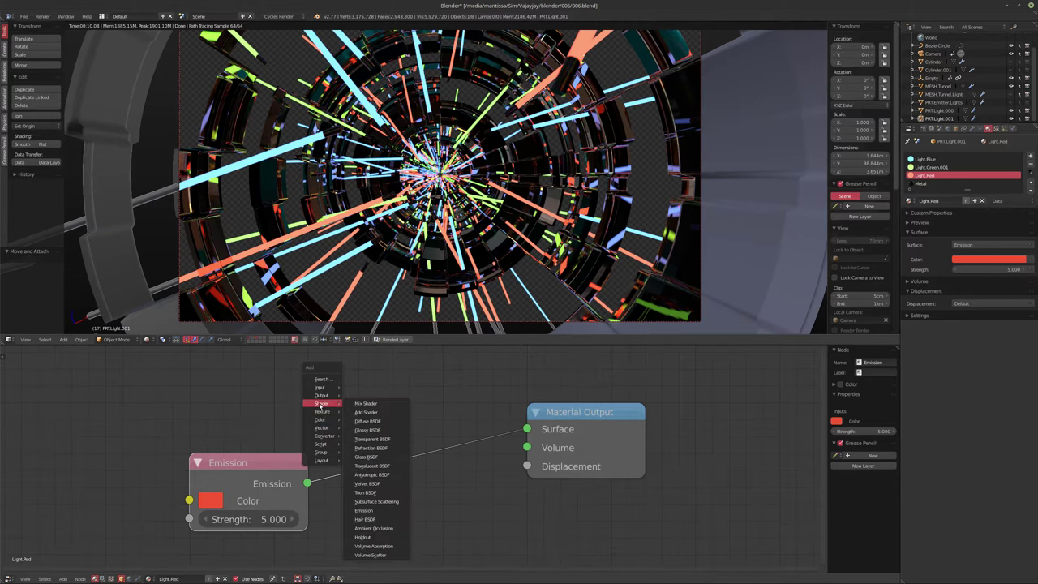
left_click(367, 456)
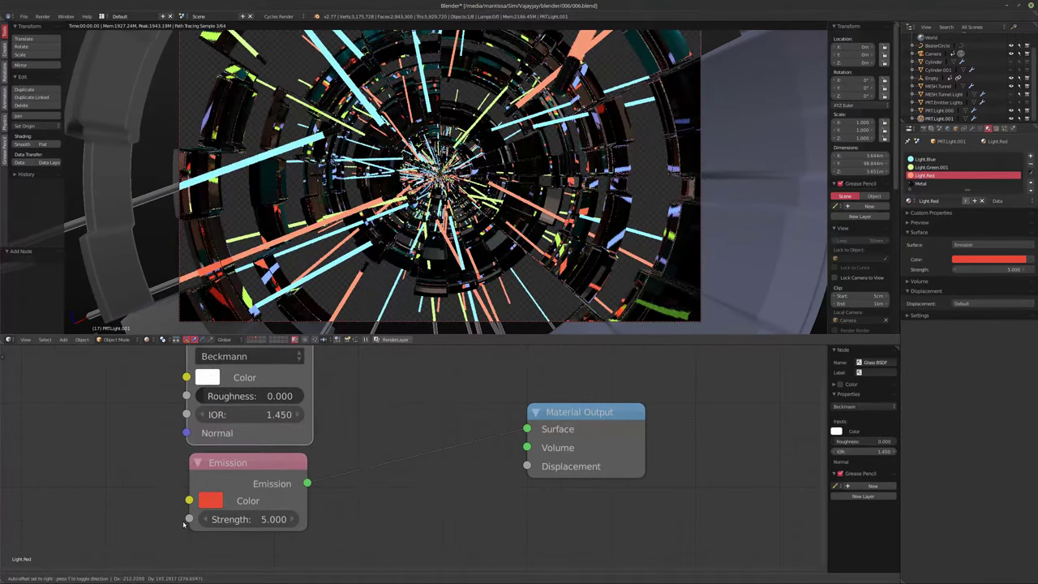
left_click(185, 526)
Step: Connect the Light.Red Emission to the Volume output only and the Glass BSDF to the Surface output
left_click_drag(307, 483, 527, 447)
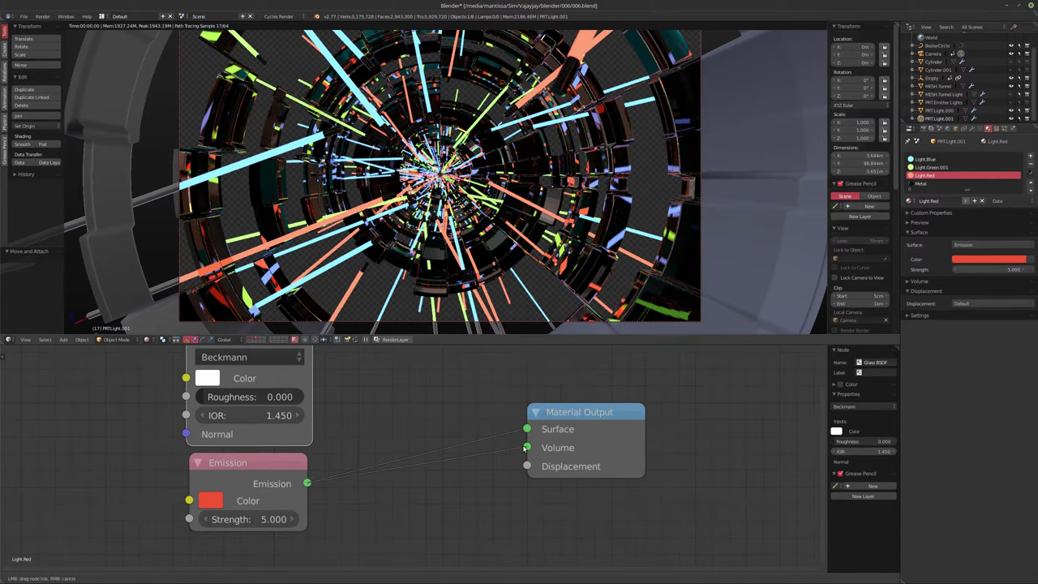
key("Home")
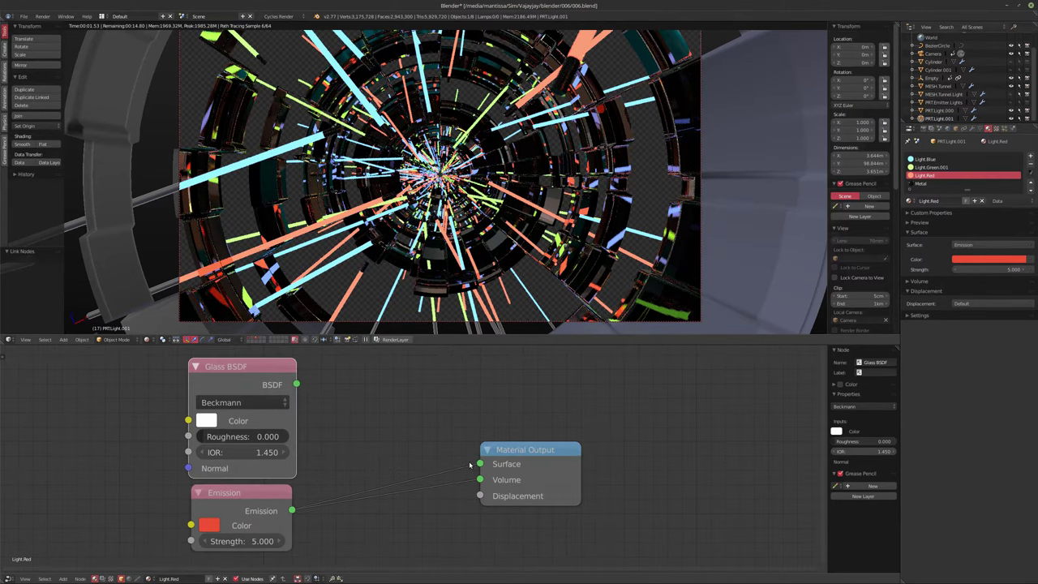
left_click_drag(478, 465, 396, 437)
middle_click_drag(315, 375, 311, 385)
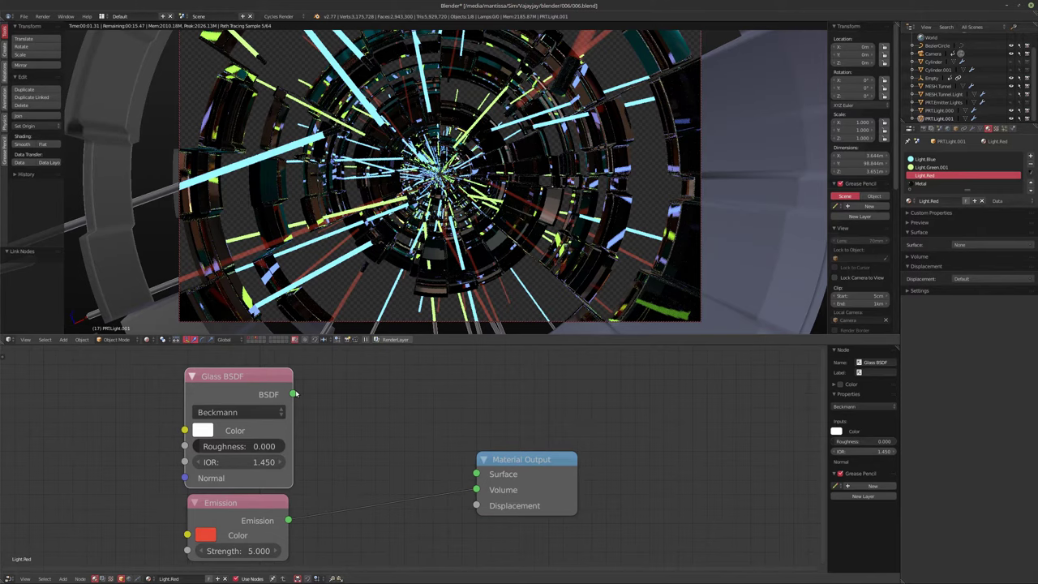
key("g")
left_click_drag(307, 396, 475, 473)
middle_click_drag(420, 430, 492, 406)
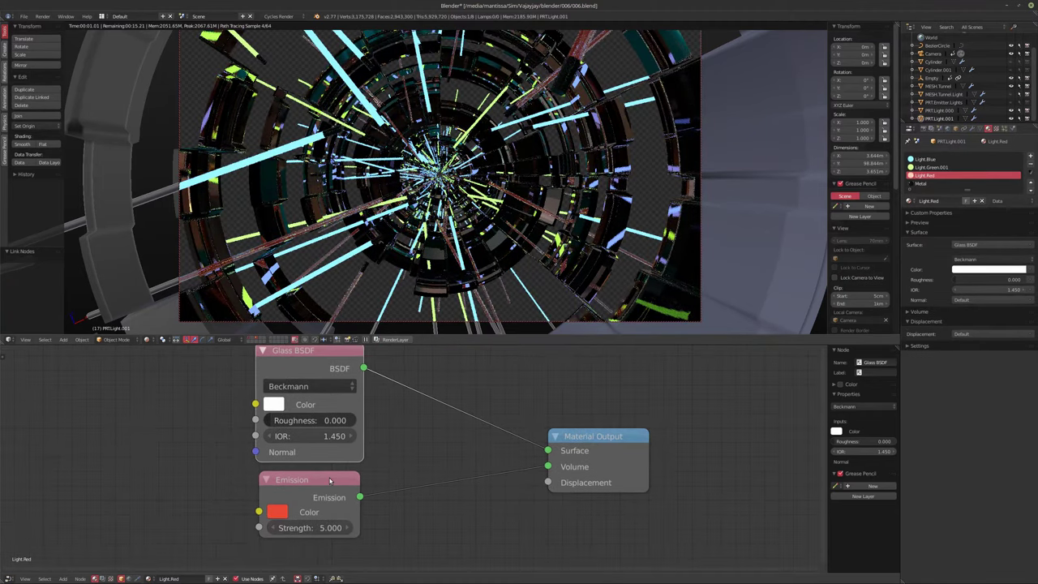
Step: Try 20 as the emission strength of the Light.Red material, and settle on 25
left_click(289, 528)
type("20")
key("Return")
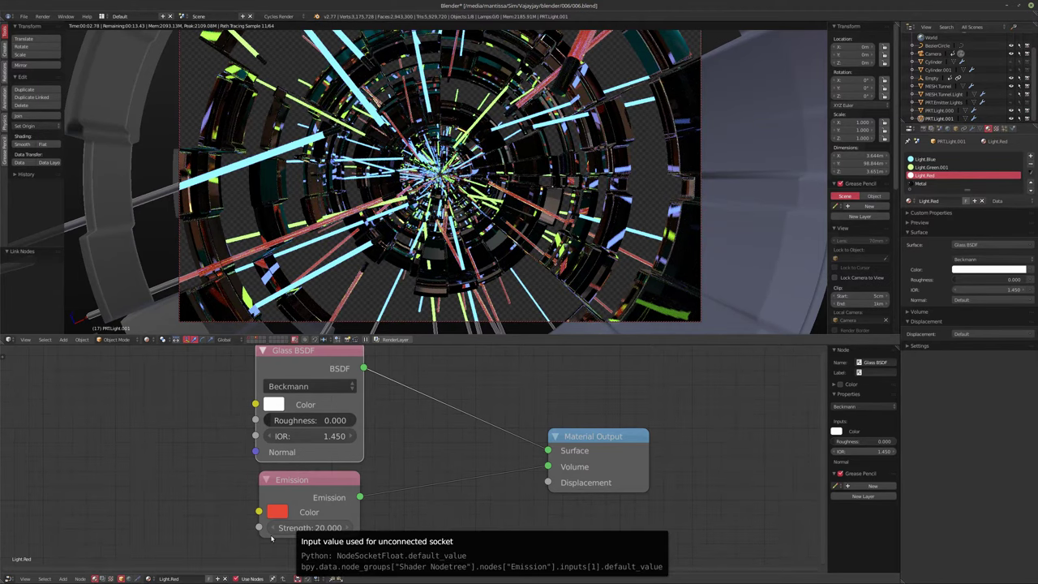
left_click(301, 528)
type("25")
key("Return")
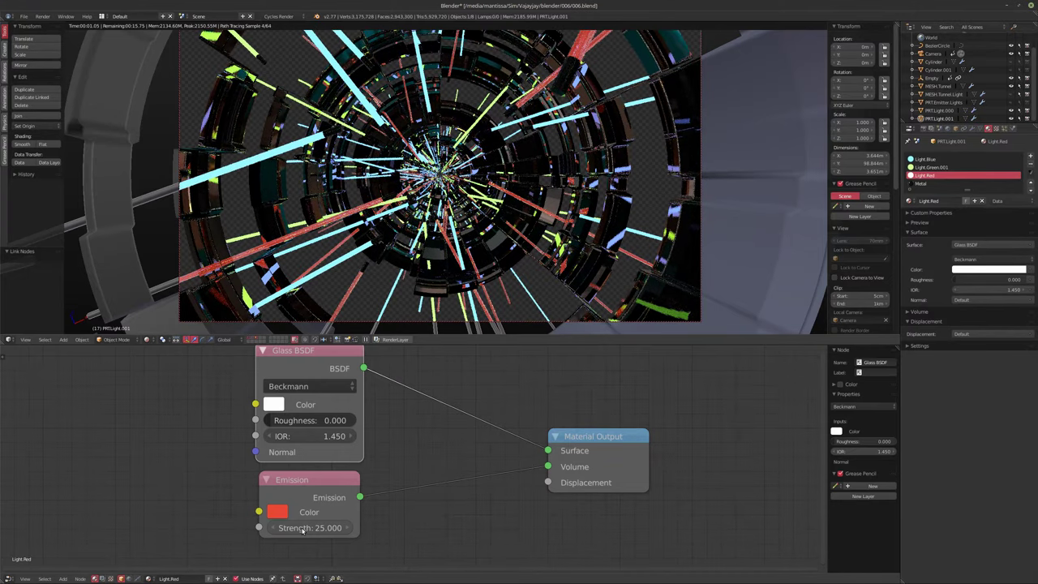
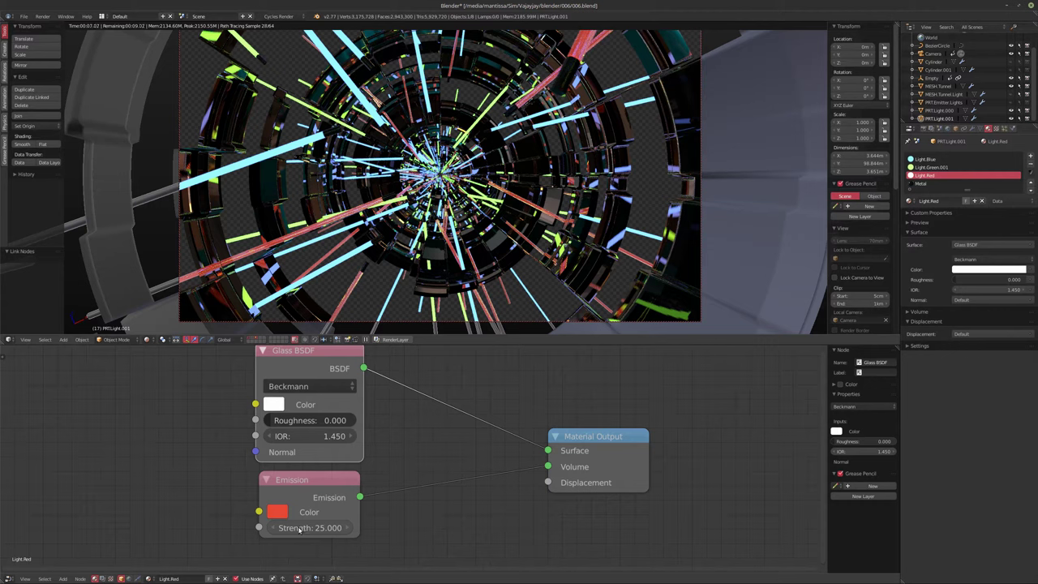
Step: Set the emission strength of the Light.Green.001 material to 25
left_click(943, 168)
left_click(400, 492)
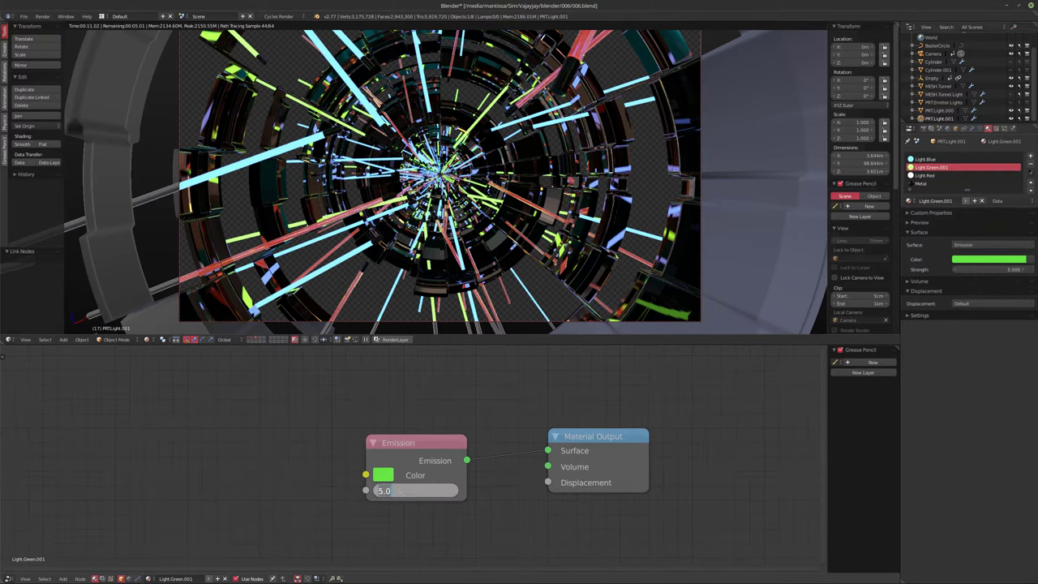
type("25")
key("Return")
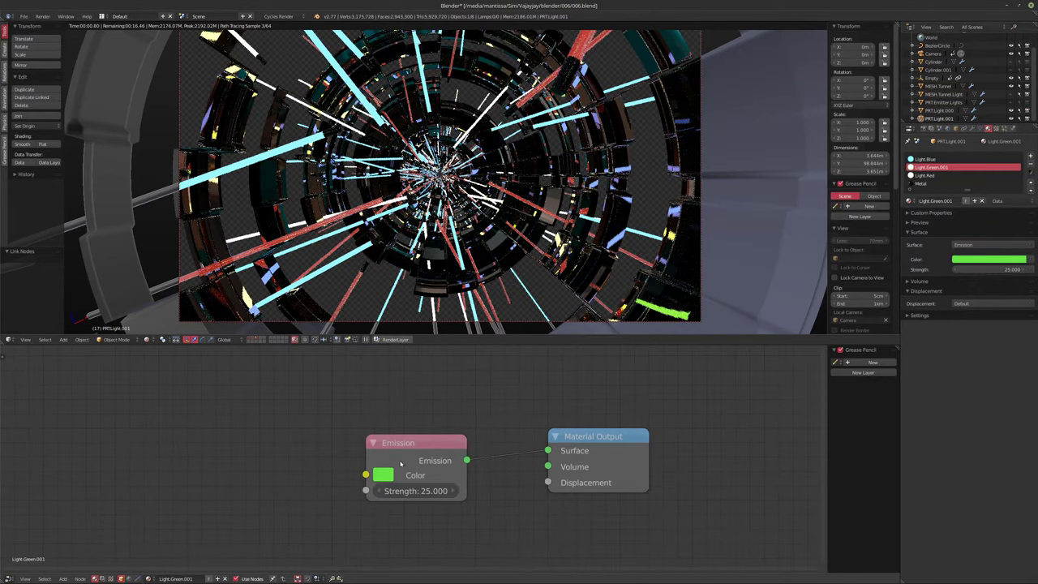
Step: Move the Light.Green.001 Emission node further from the output and reroute its link from Surface to Volume
key("g")
left_click(264, 548)
key("shift+a")
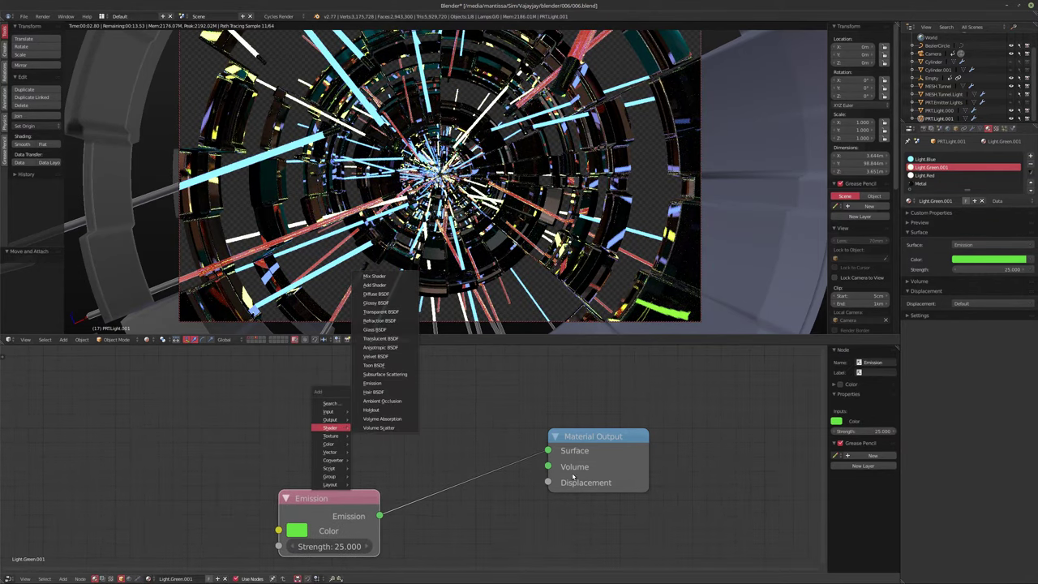
left_click_drag(548, 456, 546, 466)
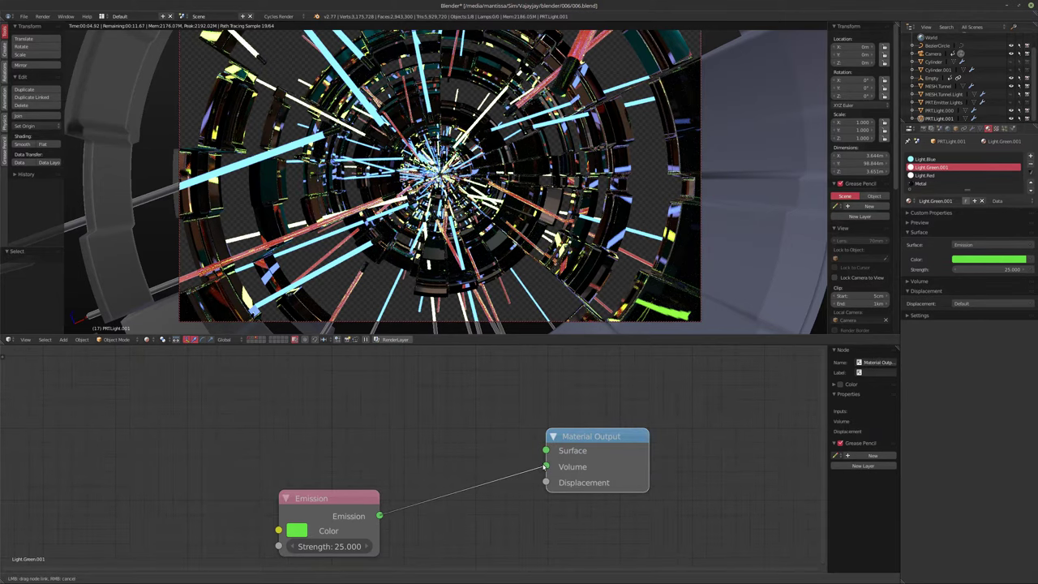
Step: Add a Glass BSDF above the Emission node in Light.Green.001 and connect it to the Surface output
key("shift+a")
key("Escape")
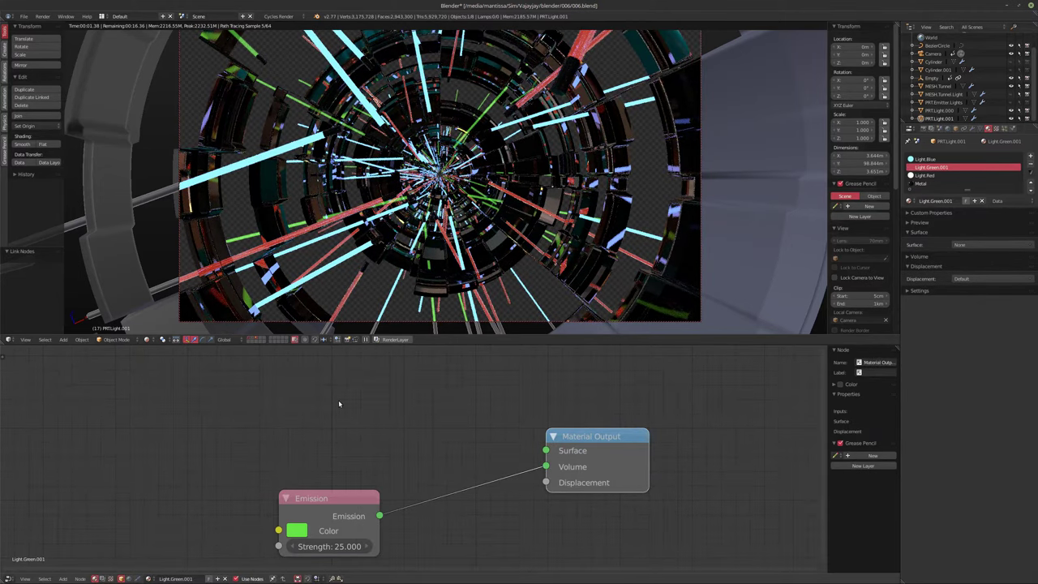
key("shift+a")
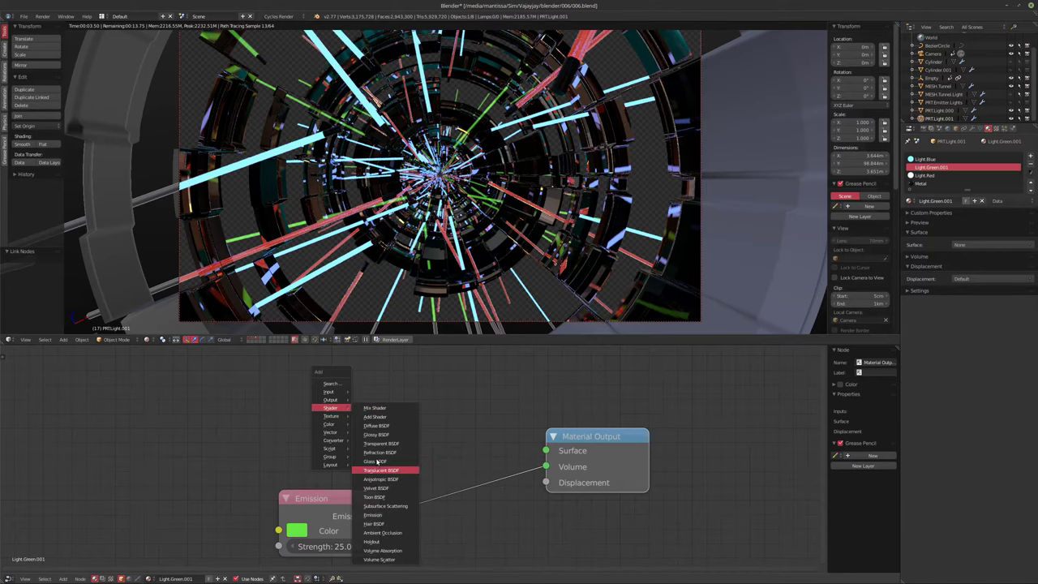
left_click(381, 468)
left_click(393, 390)
left_click_drag(395, 390, 545, 449)
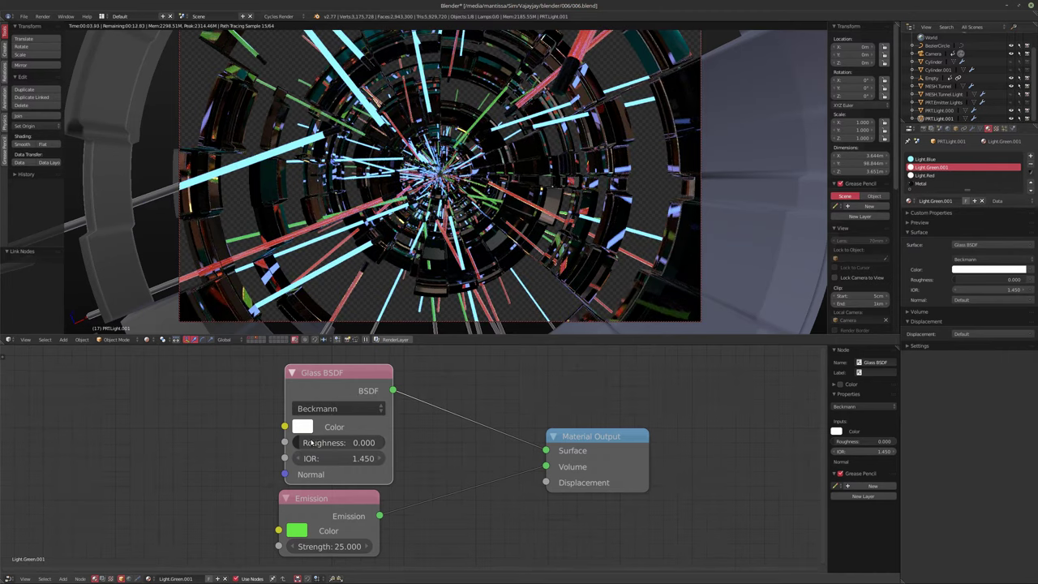
left_click_drag(345, 382, 337, 381)
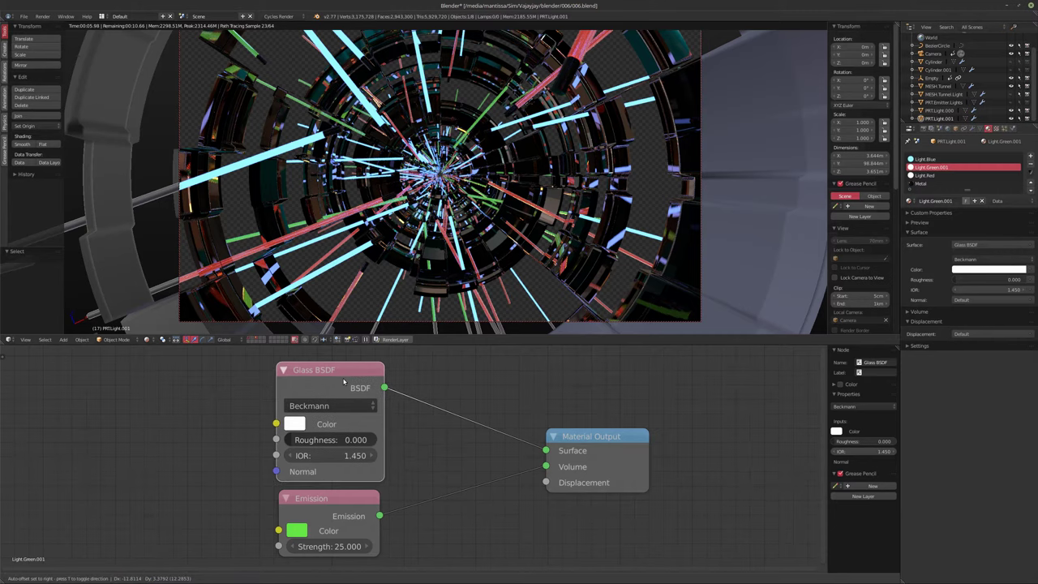
Step: Try 0.1 as the Glass BSDF roughness in Light.Green.001, and return it to 0
left_click(324, 441)
type("0.1")
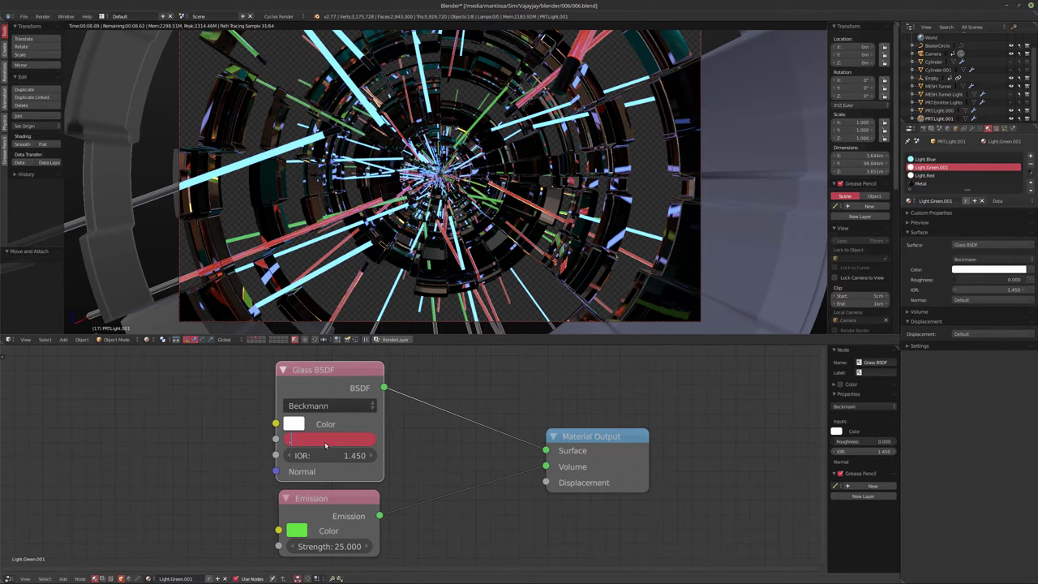
key("Return")
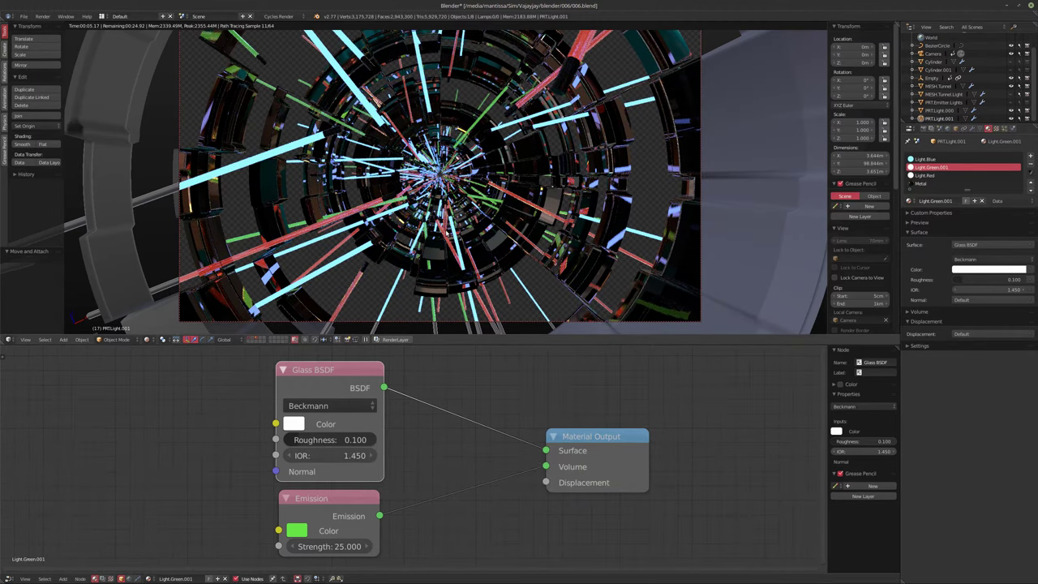
middle_click_drag(448, 235, 456, 240, "shift")
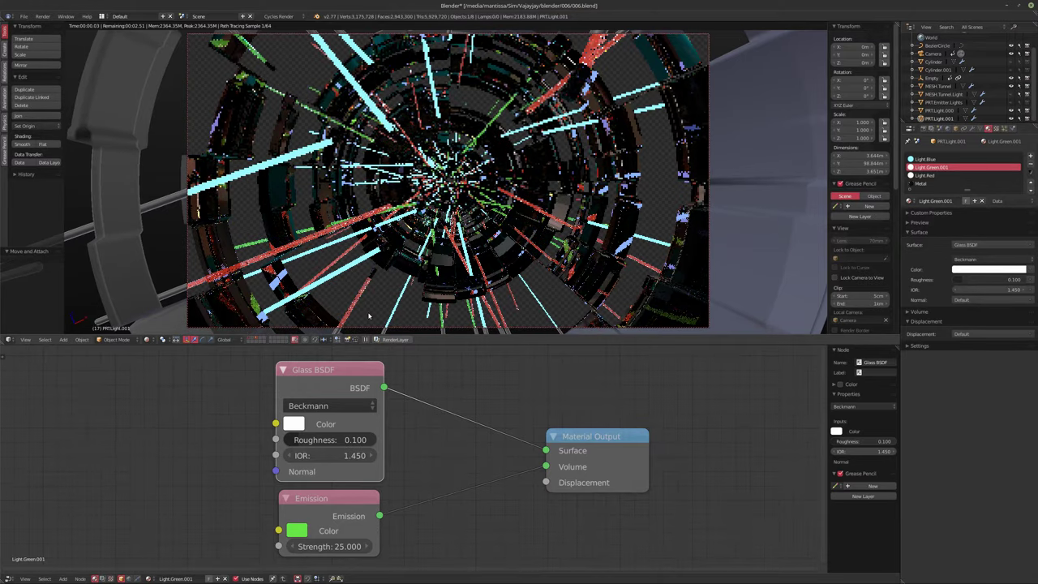
left_click(320, 440)
type("0")
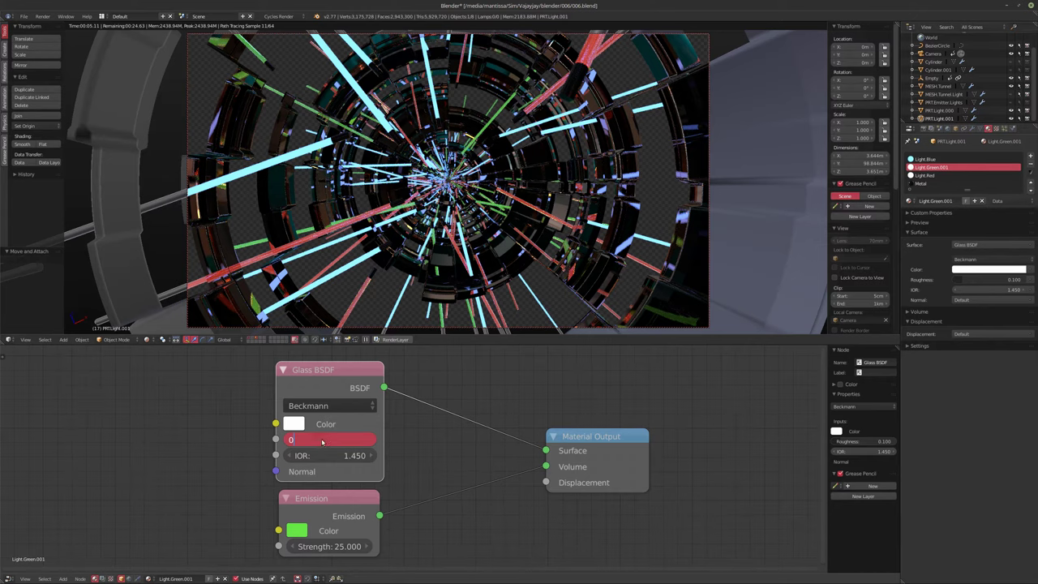
key("Return")
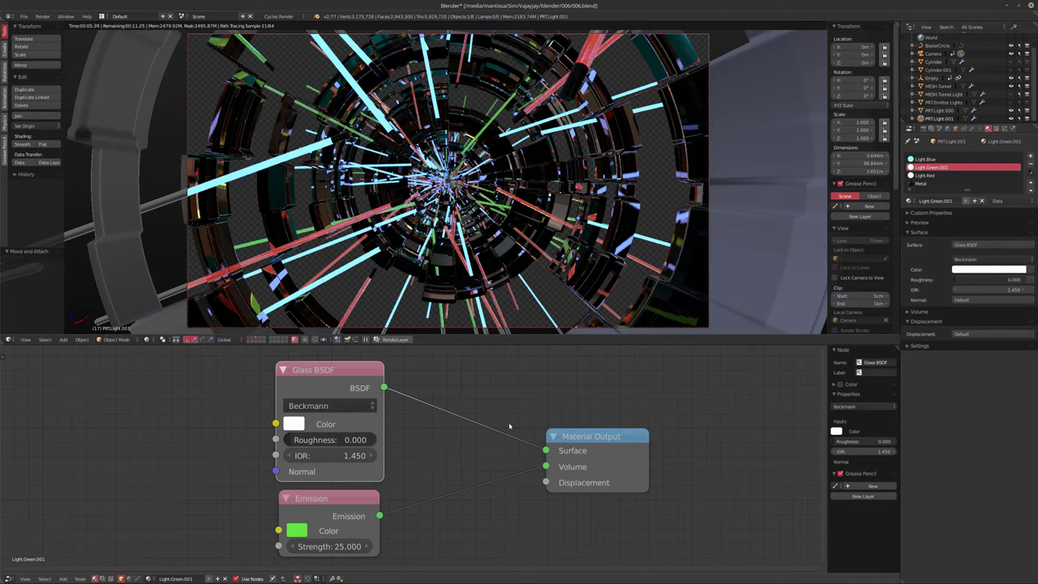
Step: In the Light.Blue material, space out the Emission and output nodes and link the Emission to the Volume output too
left_click(925, 159)
left_click_drag(369, 457, 368, 553)
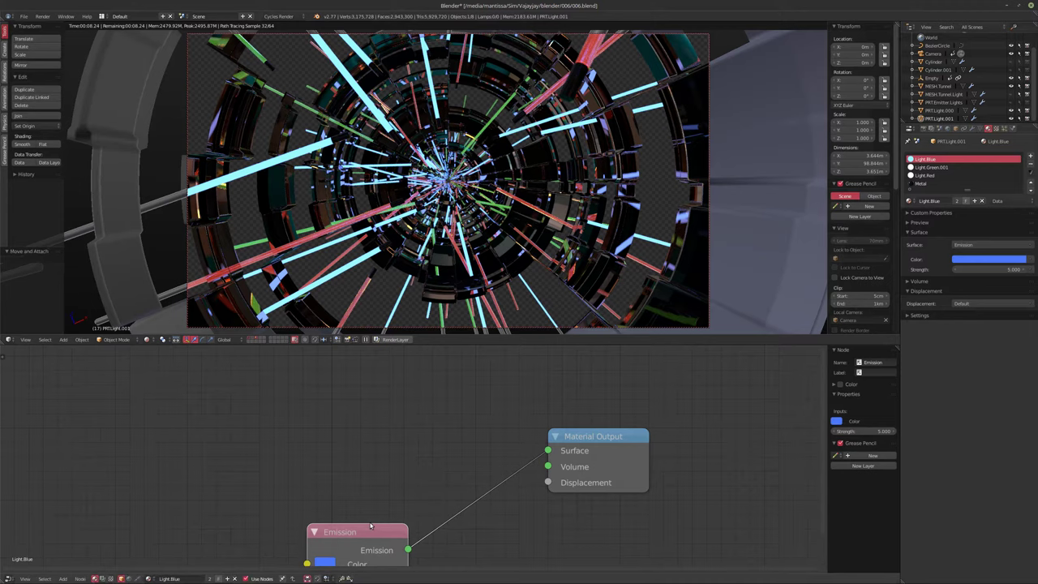
left_click(548, 450)
middle_click_drag(506, 447, 504, 408)
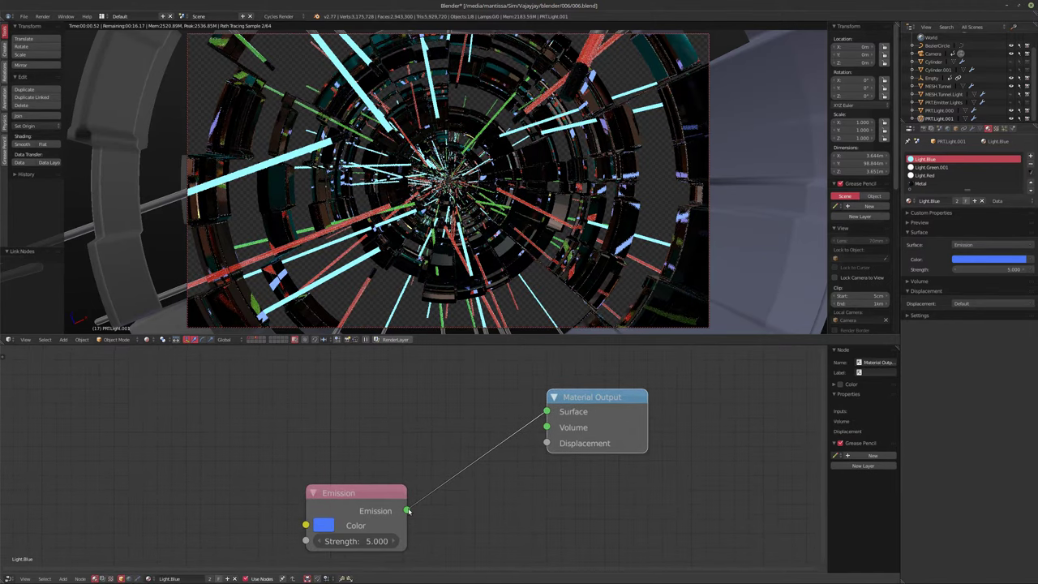
key("g")
left_click(443, 524)
left_click_drag(407, 510, 523, 472)
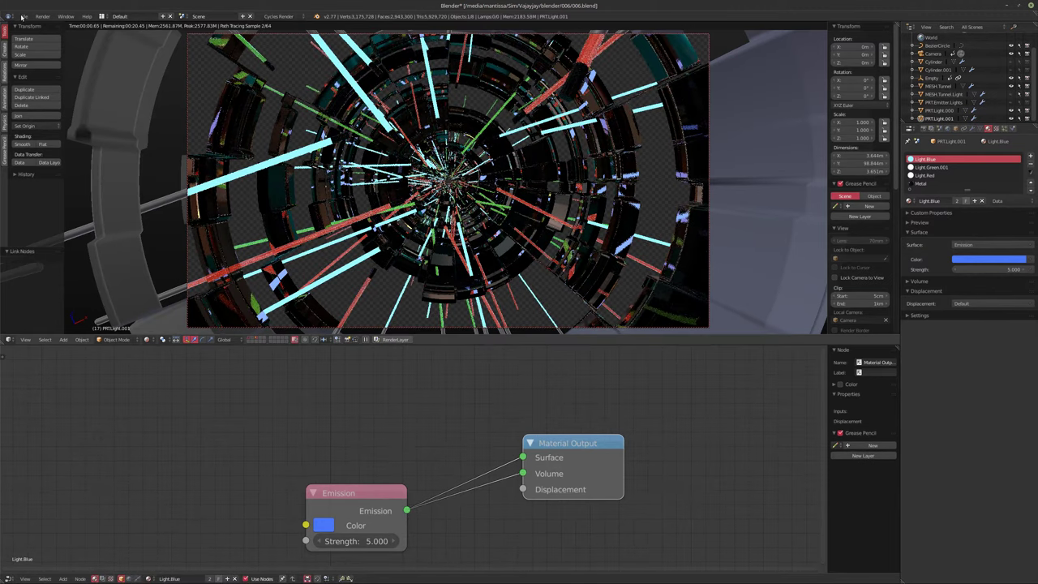
Step: Set the CUDA compute device in the user preferences to a single GeForce GTX TITAN X
left_click(23, 16)
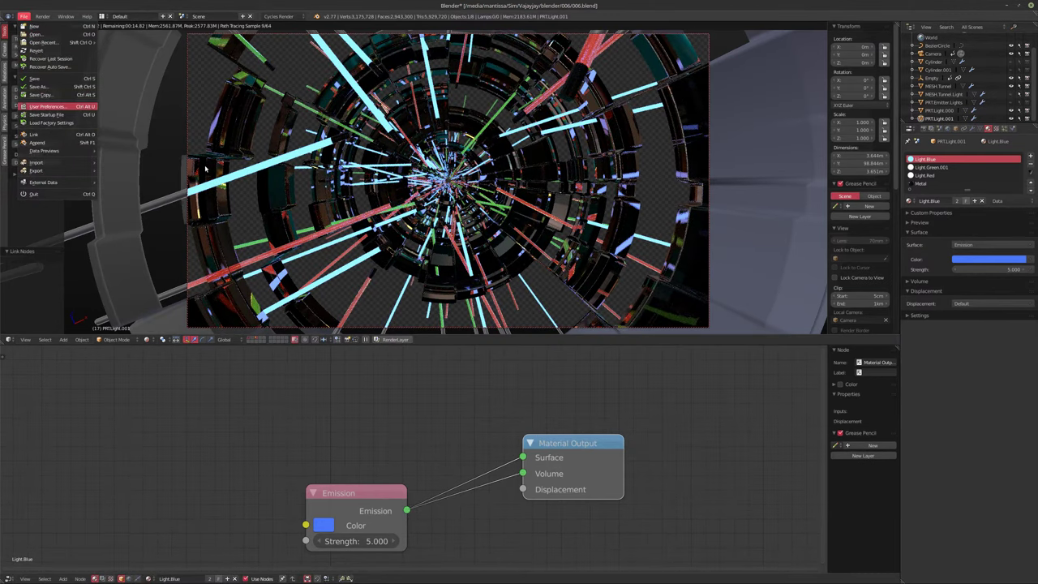
left_click(47, 106)
scroll(97, 193, "down", 1)
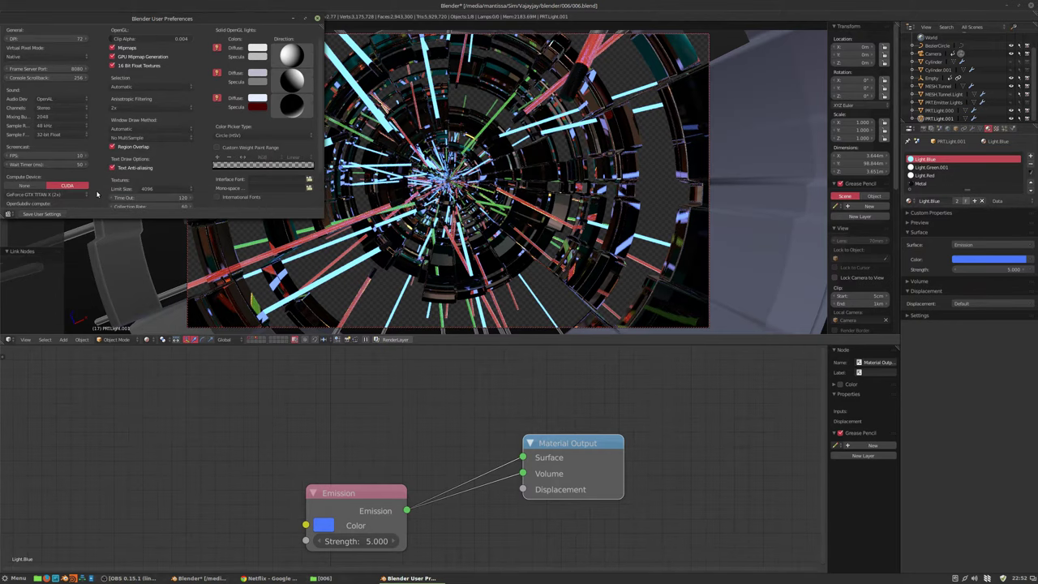
scroll(97, 193, "down", 1)
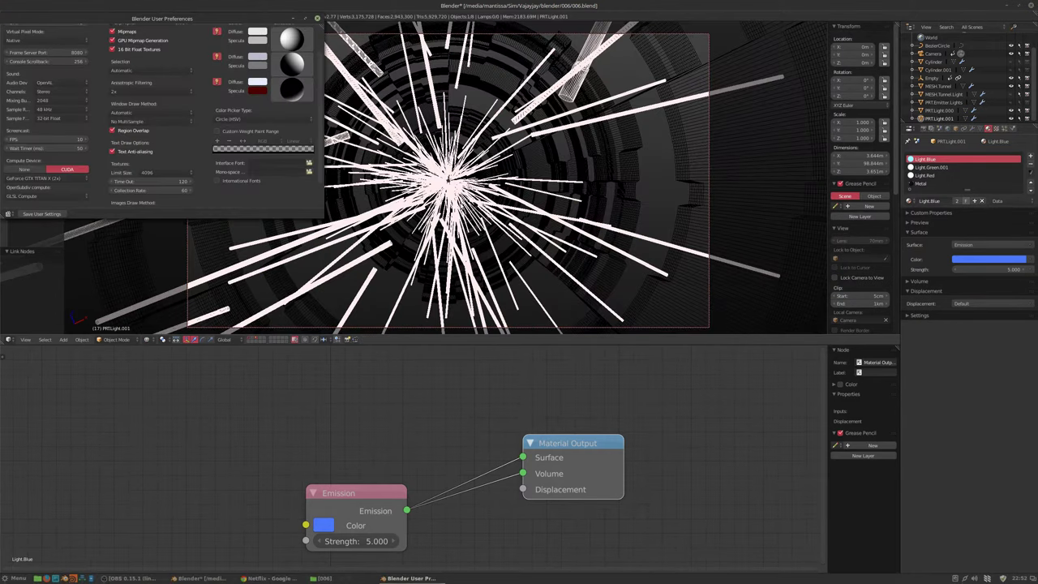
left_click(68, 181)
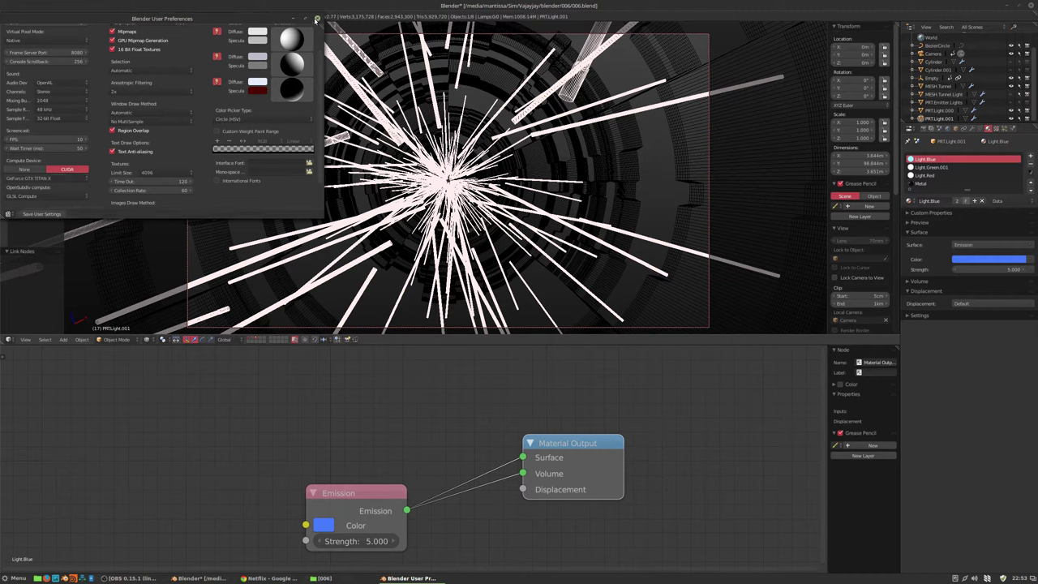
left_click(316, 19)
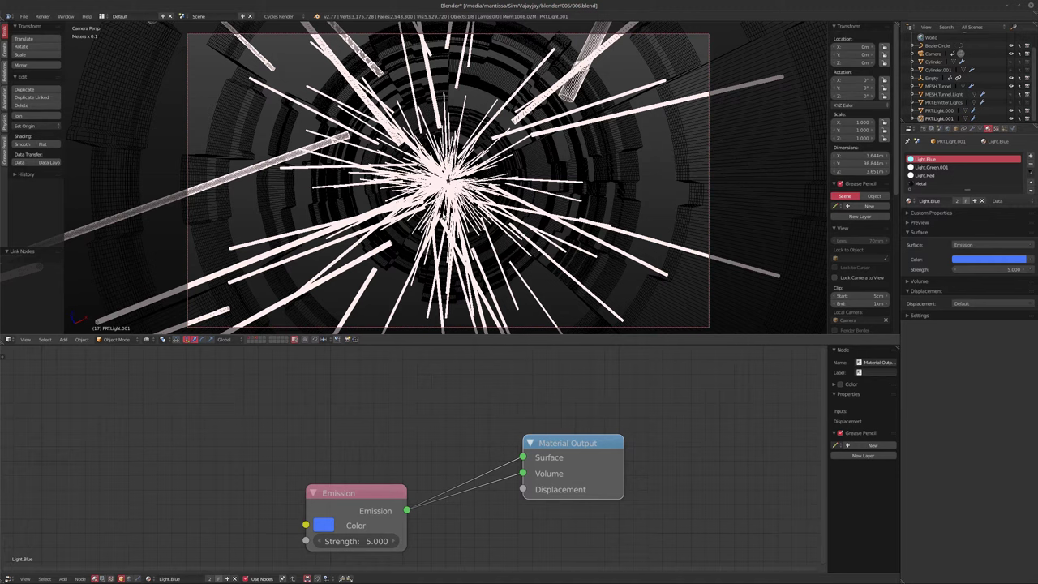
Step: Switch the camera view to solid and back to rendered shading
middle_click_drag(450, 177, 455, 174, "shift")
key("z")
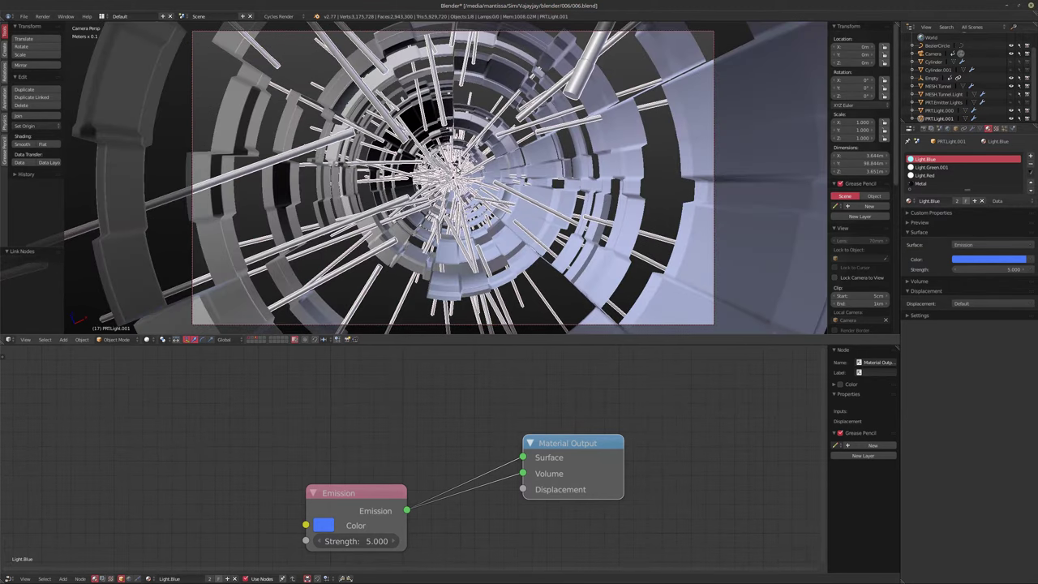
key("shift+z")
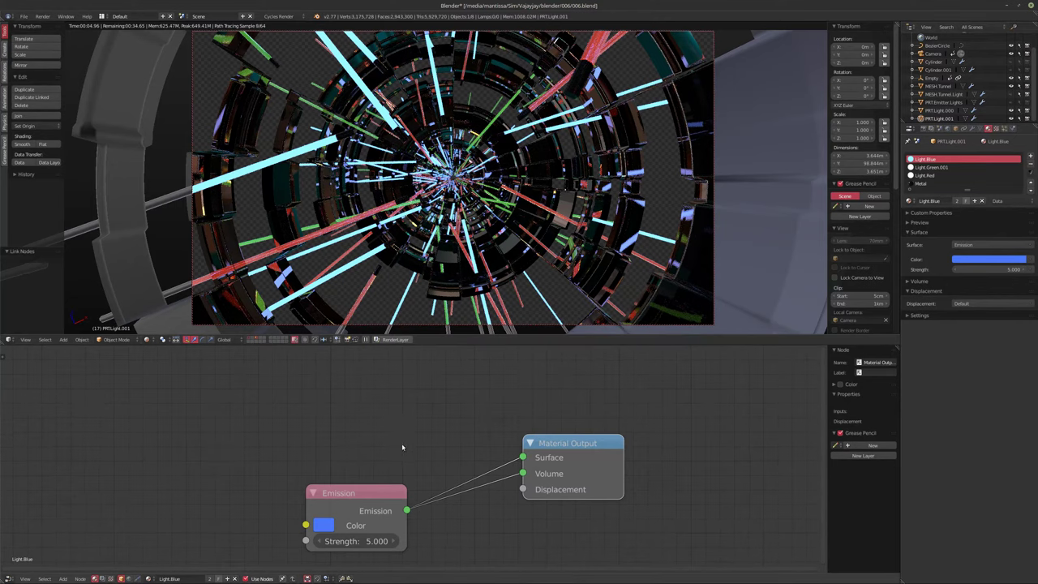
Step: Remove the Light.Blue Emission's link to the Surface output and set its strength to 25
middle_click_drag(402, 447, 401, 405)
left_click_drag(522, 417, 454, 405)
left_click(350, 499)
type("25")
key("Return")
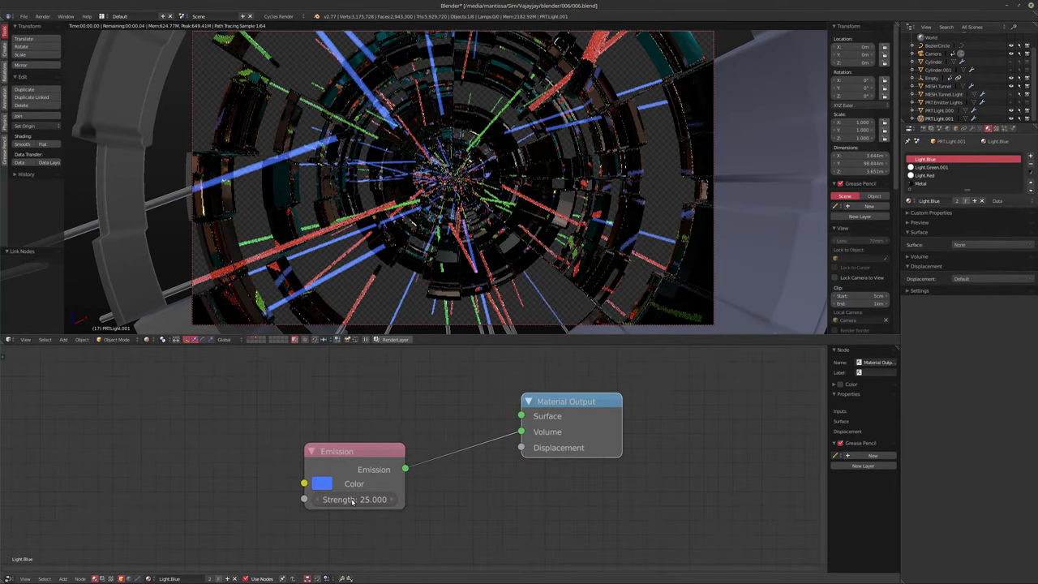
Step: Lower the Light.Blue Emission node, add a Glass BSDF above it and connect the glass to the Surface output
left_click_drag(356, 481, 350, 503)
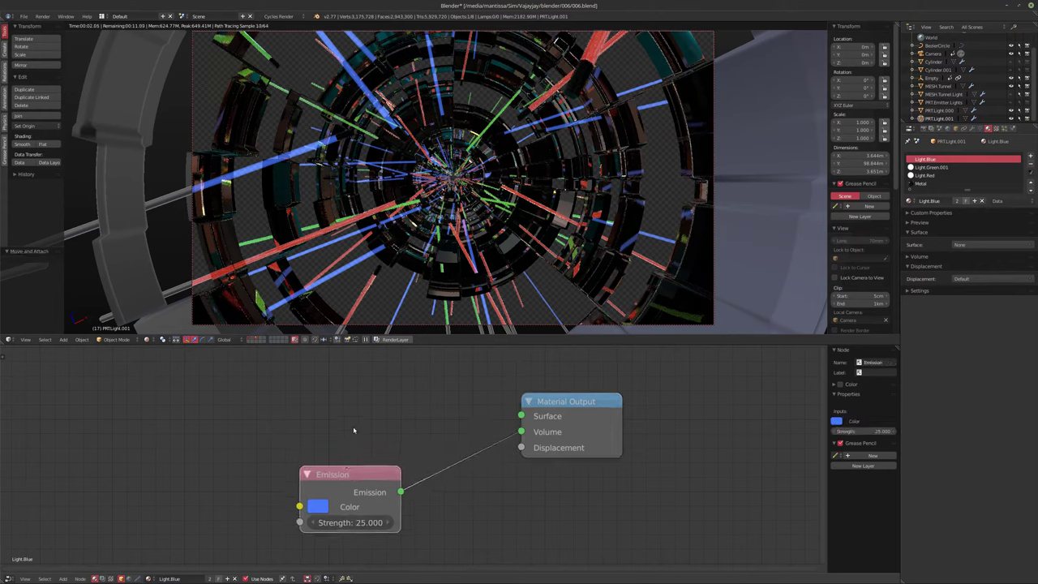
key("shift+a")
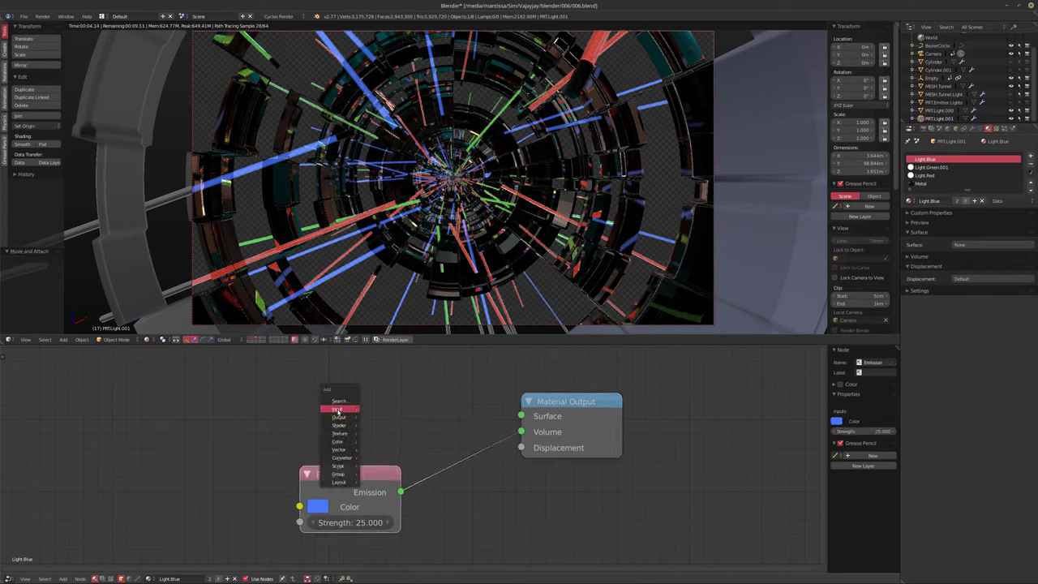
mouse_move(340, 425)
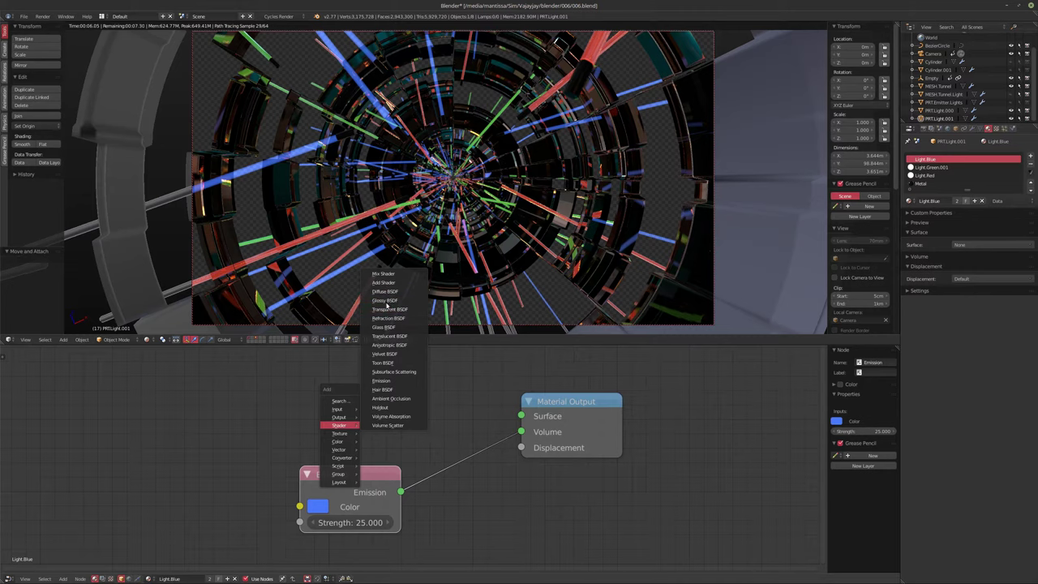
left_click(385, 327)
left_click(280, 316)
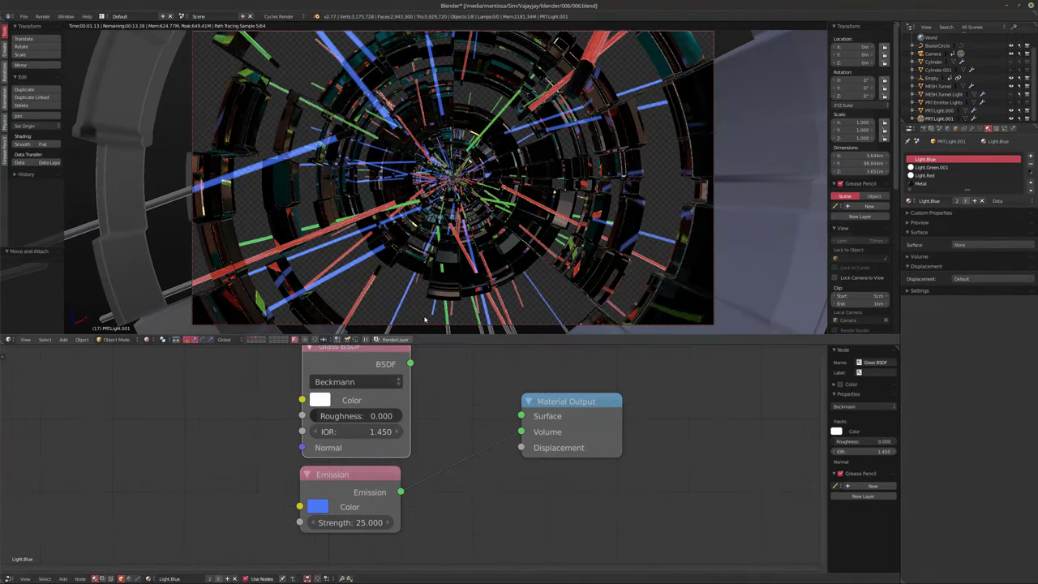
left_click_drag(410, 363, 520, 415)
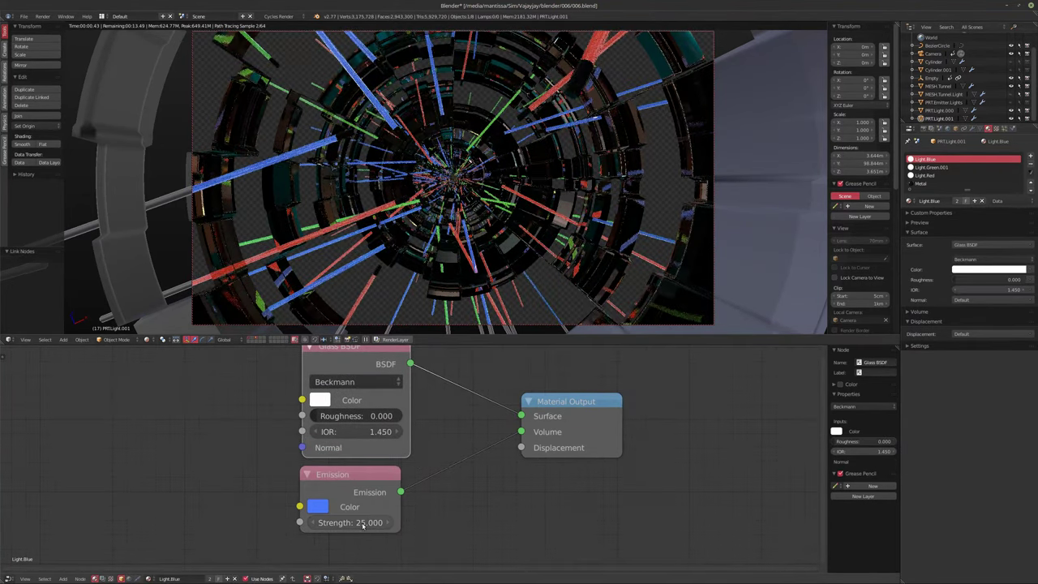
Step: Try 50 as the emission strength of the Light.Blue material, and settle on 100
left_click(359, 523)
type("50")
key("Return")
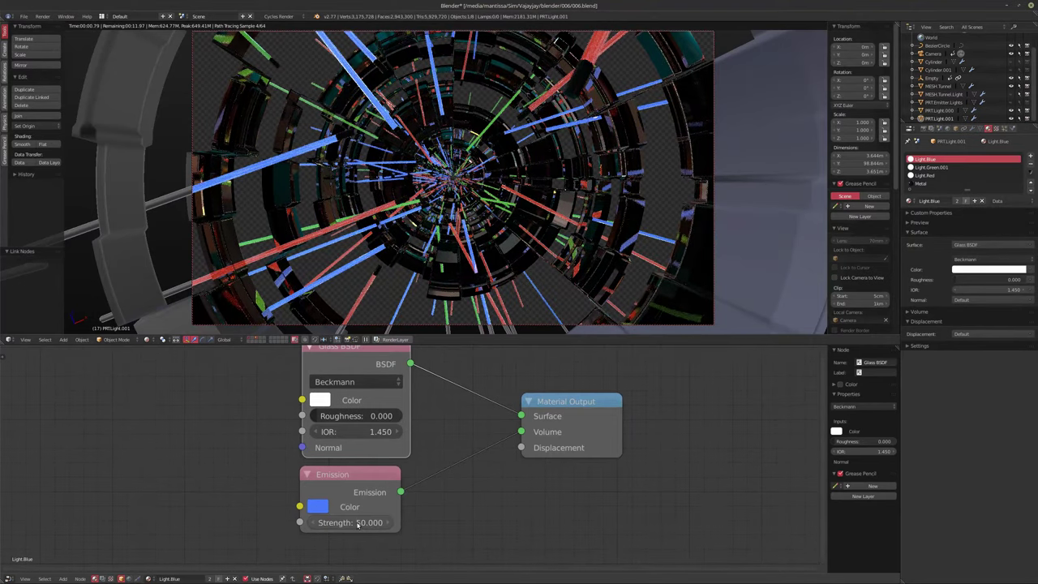
left_click(359, 522)
type("100")
key("Return")
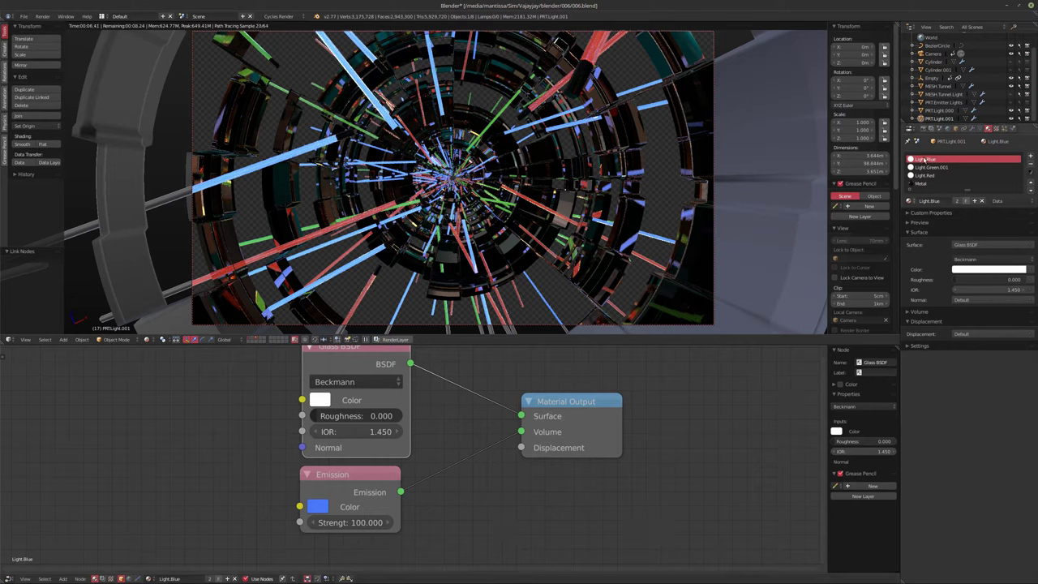
Step: Try 75 as the emission strength of the Light.Green.001 material, and settle on 100
left_click(930, 167)
left_click(339, 466)
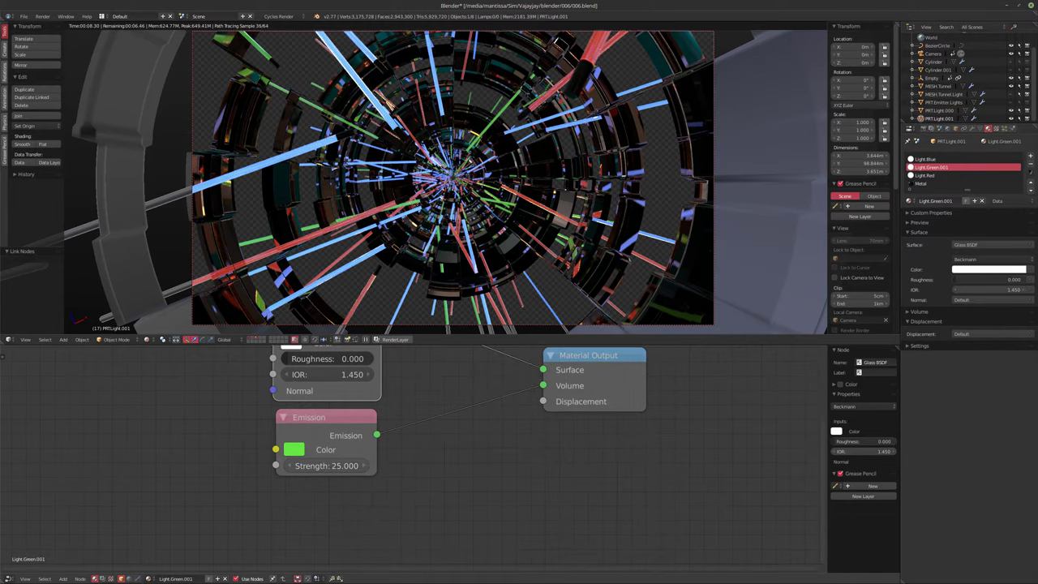
type("75")
key("Return")
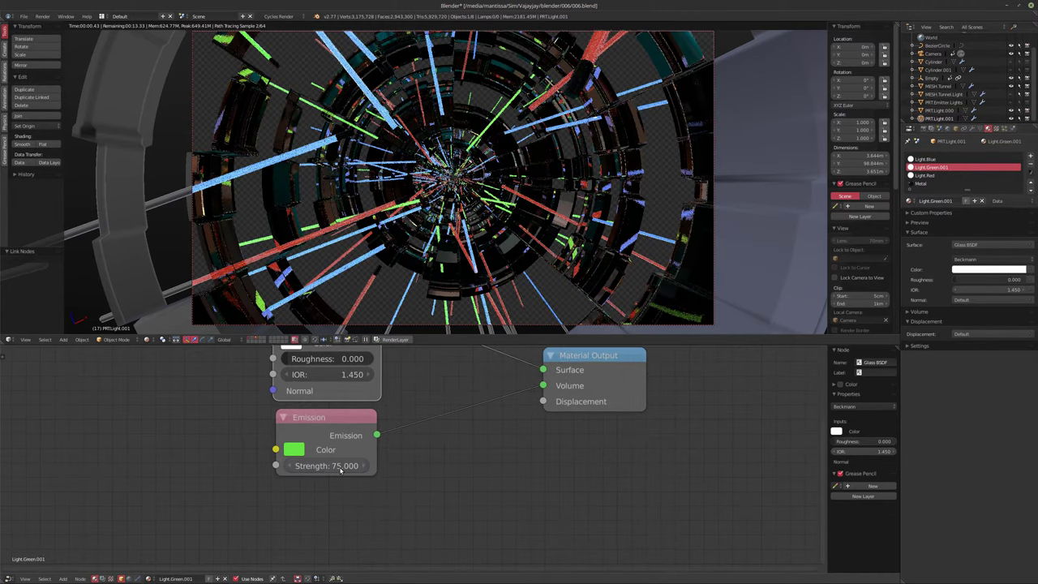
left_click(340, 466)
type("100")
key("Return")
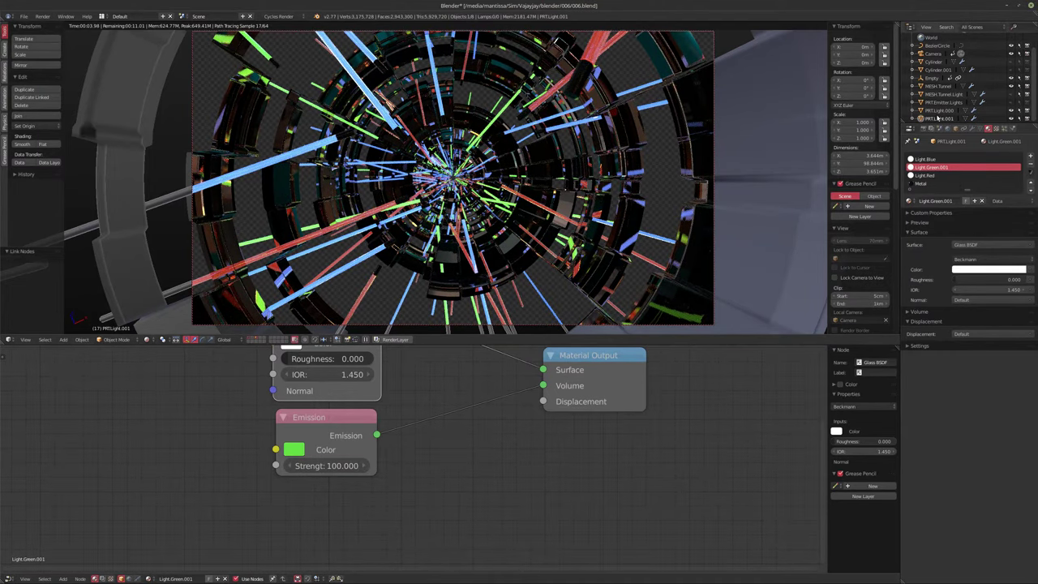
Step: Set the emission strength of the Light.Red material to 100
left_click(926, 160)
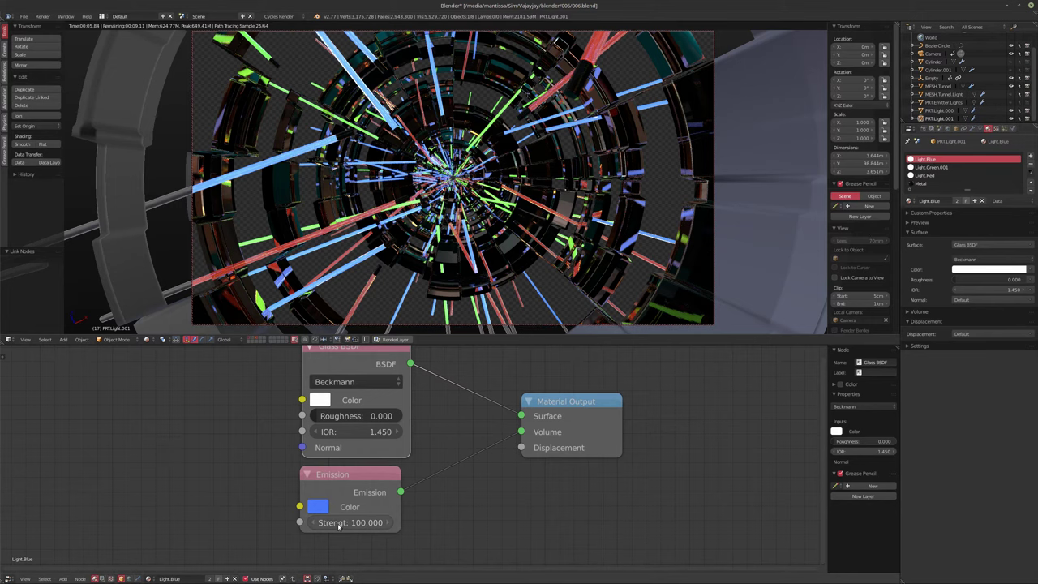
left_click(926, 174)
left_click(322, 444)
type("100")
key("Return")
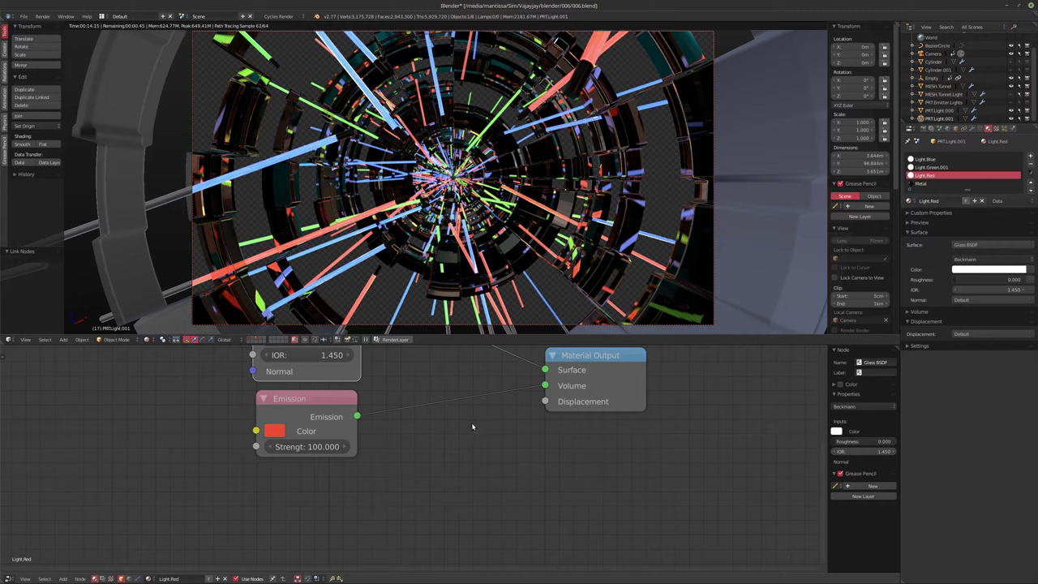
Step: Duplicate the MESH.Tunnel.Light object and leave the copy in its original place
left_click(942, 94)
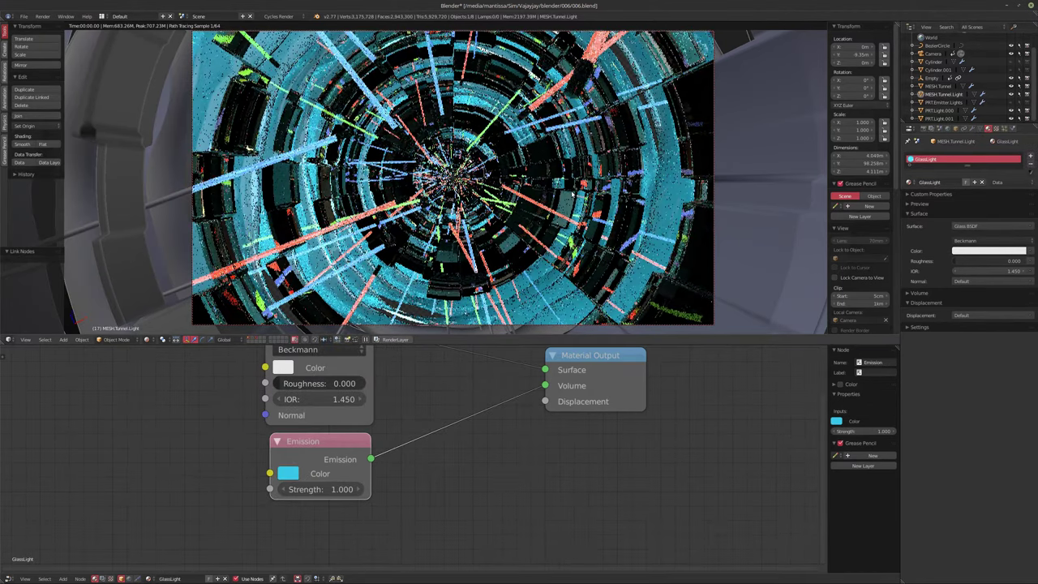
key("shift+d")
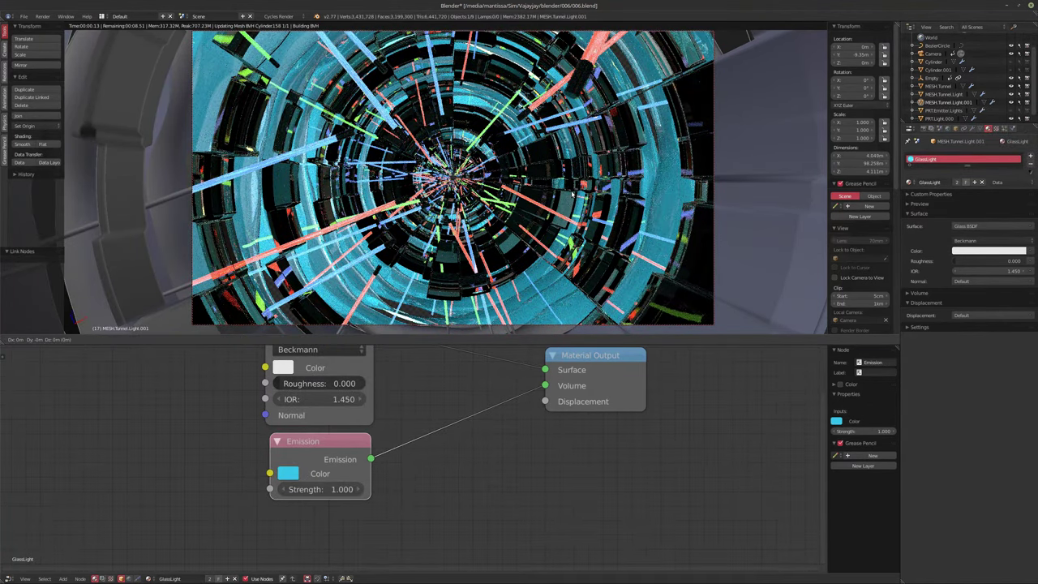
right_click(572, 194)
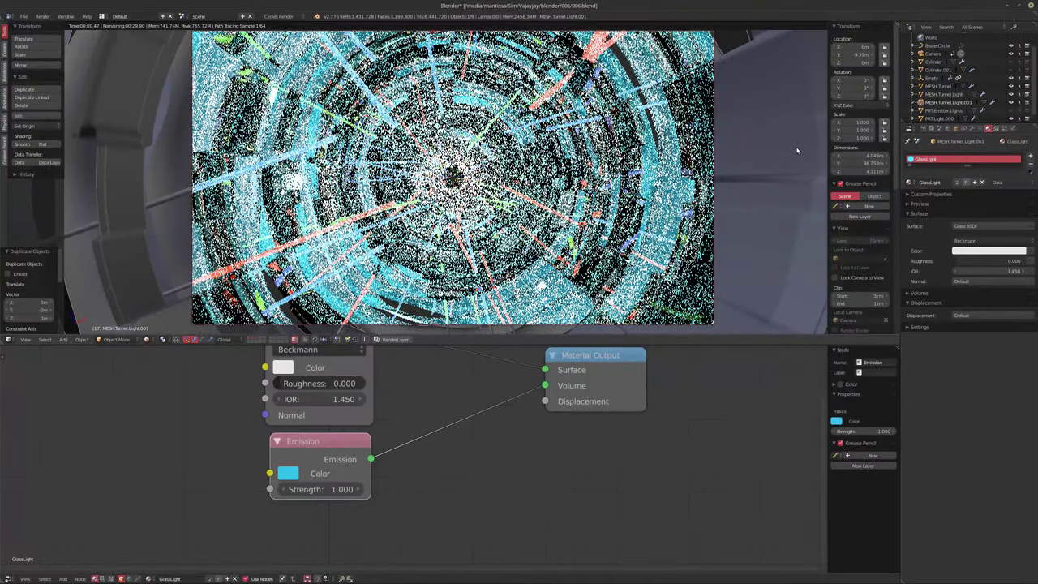
Step: Hide the original MESH.Tunnel.Light, and on the copy clear the Displace modifier's texture and set its strength to -0.500
left_click(1010, 94)
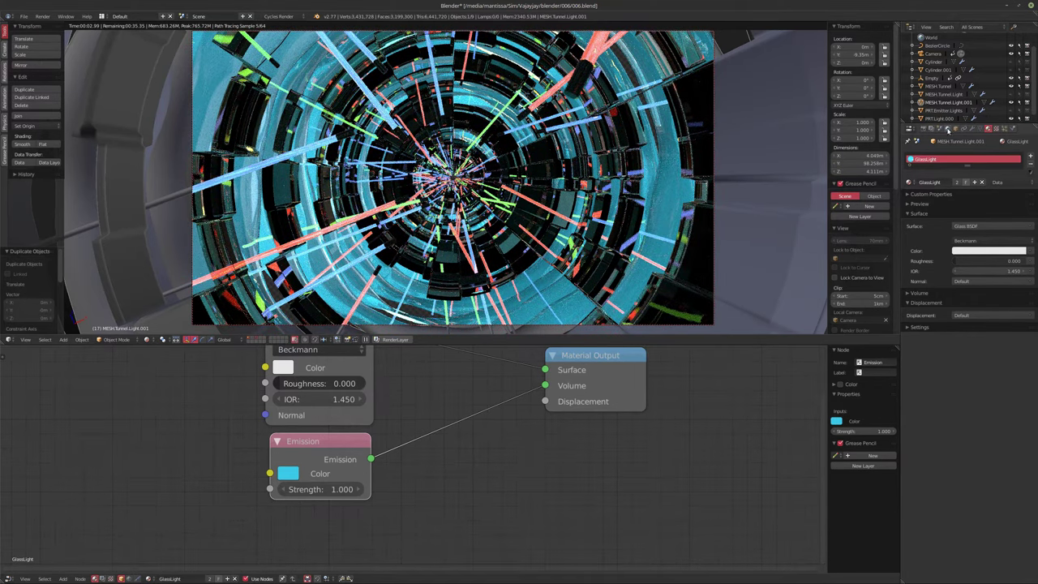
left_click(973, 130)
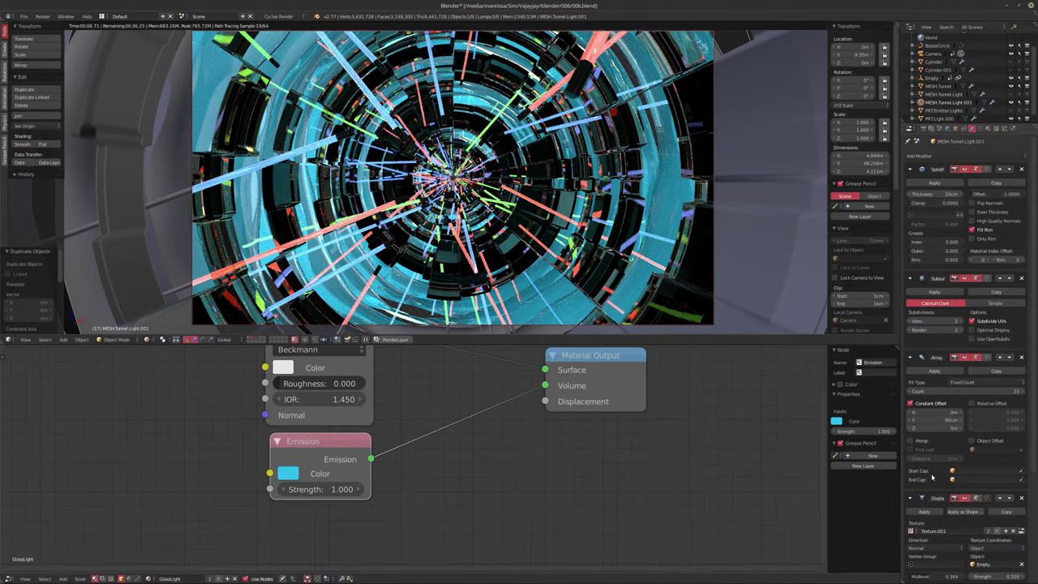
scroll(932, 474, "down", 5)
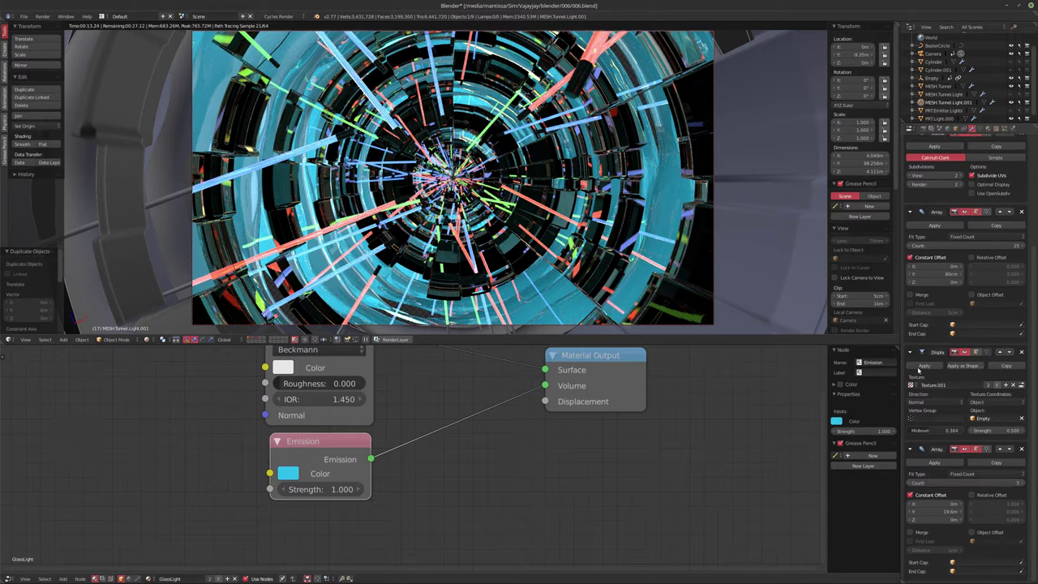
left_click(1010, 386)
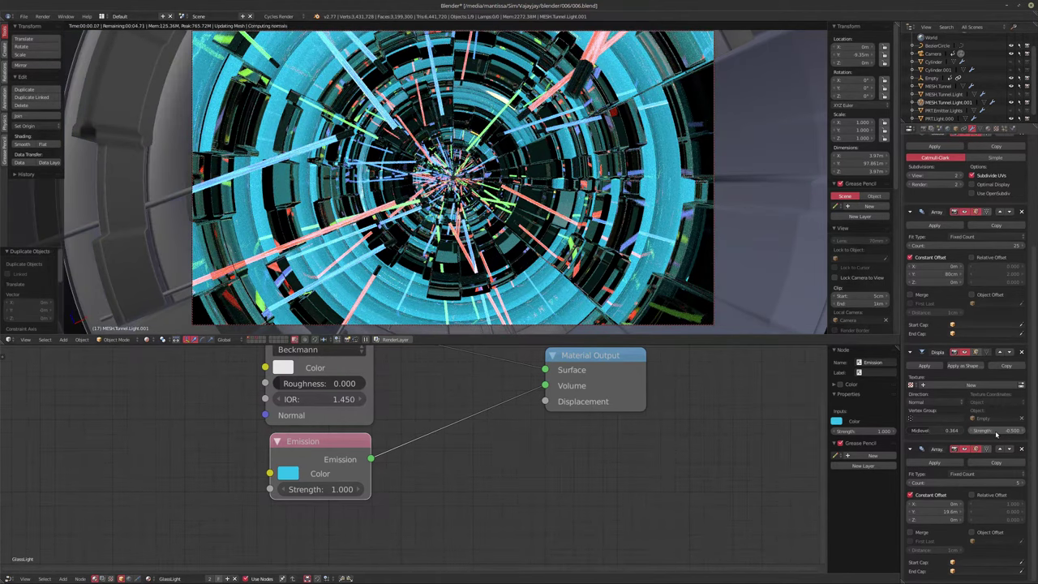
key("Return")
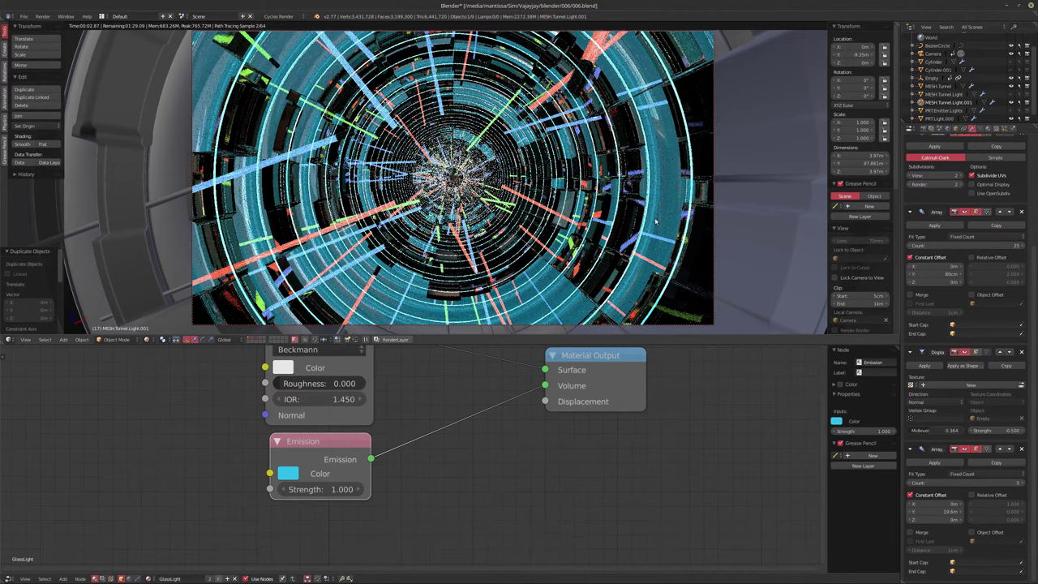
Step: Try a midlevel of 1.000 and a strength of 4.420 on the copy's Displace modifier, checking the rings in solid view
key("shift+z")
key("KP_0")
scroll(540, 201, "up", 3)
middle_click_drag(365, 258, 506, 239, "ctrl")
left_click_drag(936, 431, 965, 430)
scroll(597, 217, "up", 1)
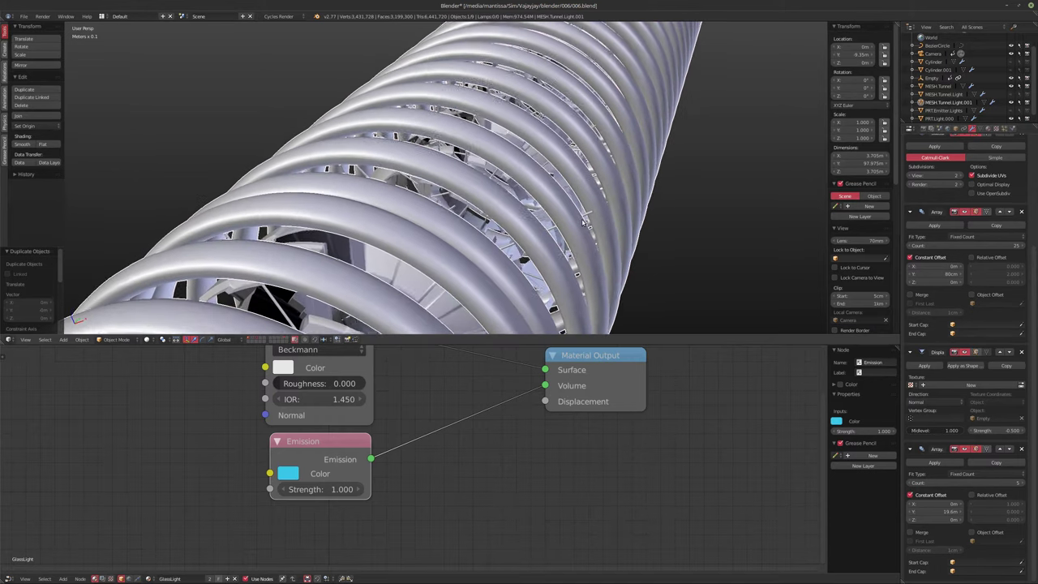
scroll(596, 217, "down", 5)
scroll(597, 217, "up", 2)
scroll(632, 297, "up", 6)
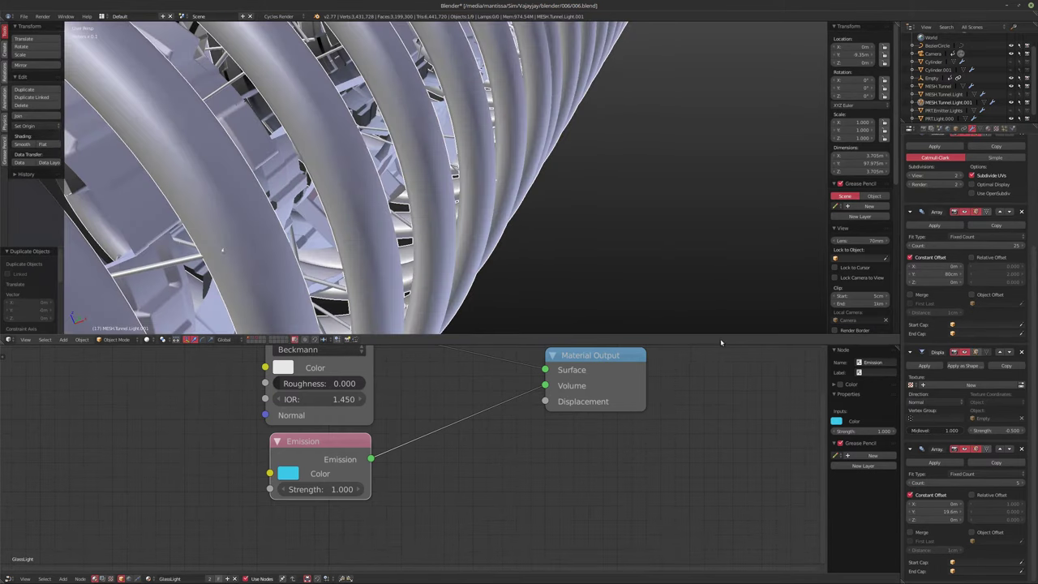
left_click_drag(1002, 435, 1001, 435)
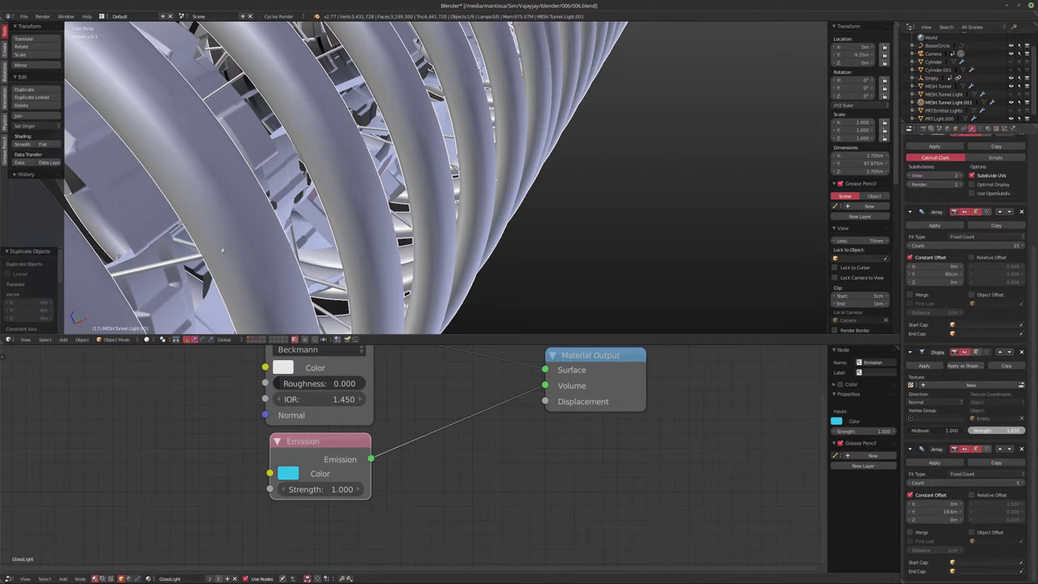
left_click_drag(1001, 435, 965, 435)
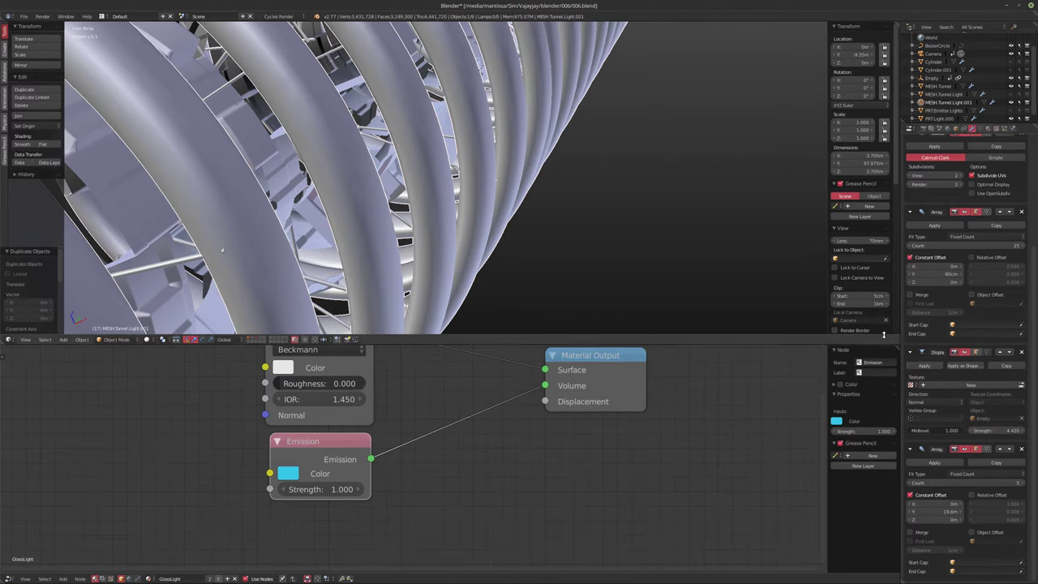
Step: Replace the copy's Displace modifier with a new one below both Array modifiers, using strength -0.130 to thin the rings
scroll(671, 268, "down", 5)
left_click(1022, 352)
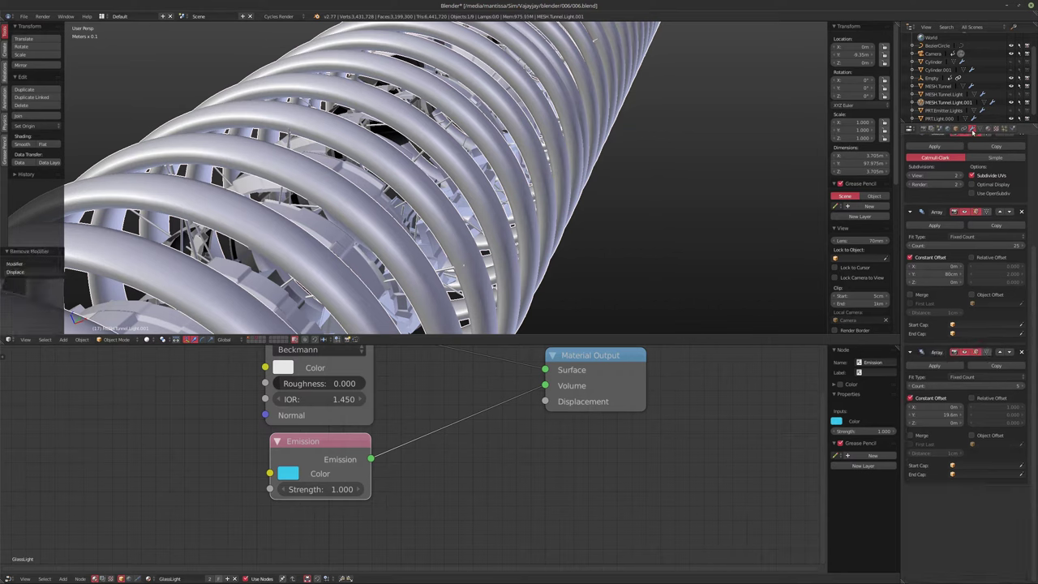
scroll(935, 156, "up", 5)
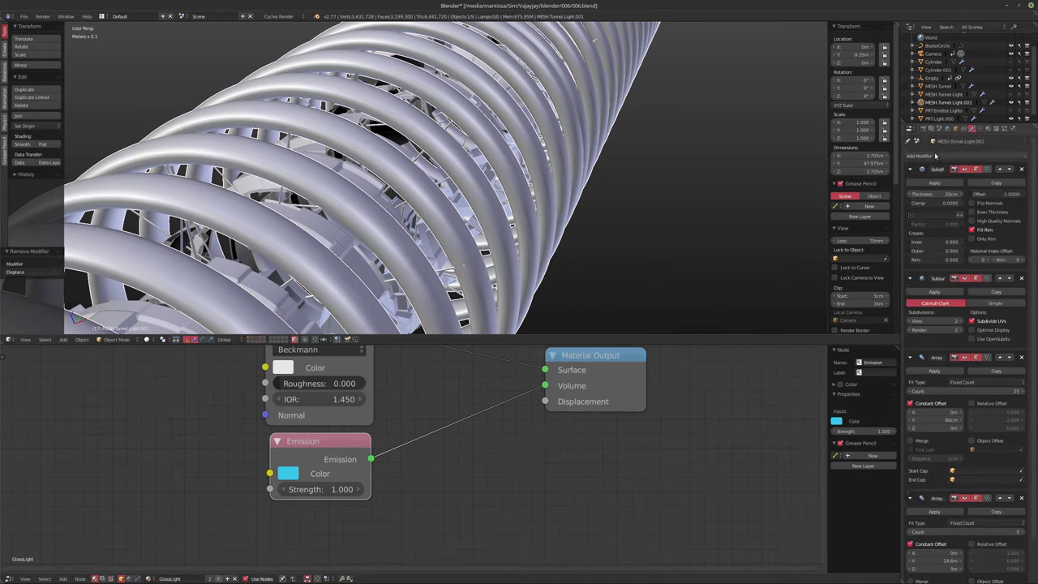
left_click(935, 156)
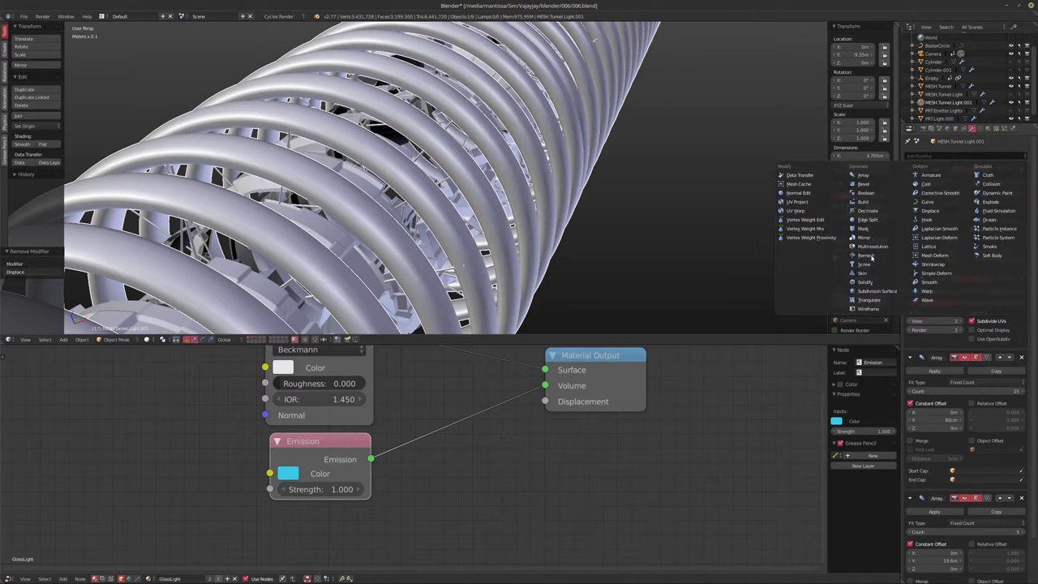
left_click(939, 212)
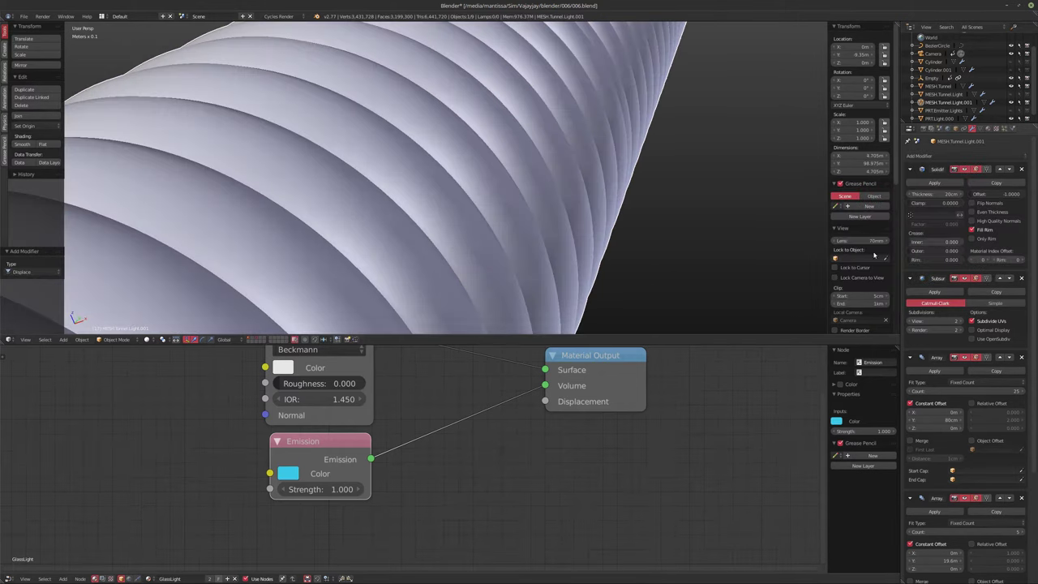
scroll(930, 464, "down", 5)
left_click_drag(989, 571, 890, 571)
middle_click_drag(545, 254, 560, 229)
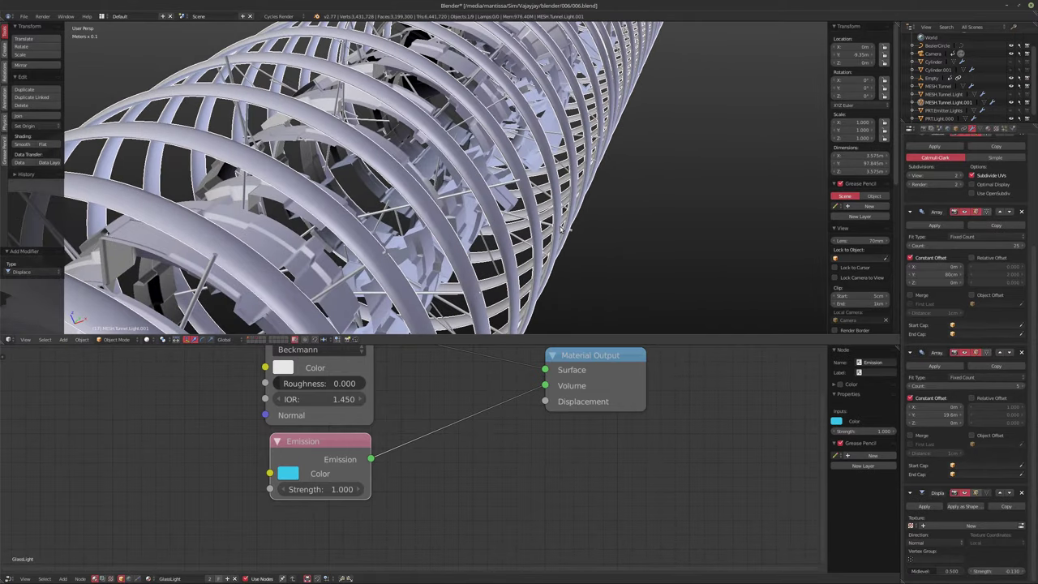
Step: Preview the render through the camera and set the GlassLight material's emission strength to 63.500
key("KP_0")
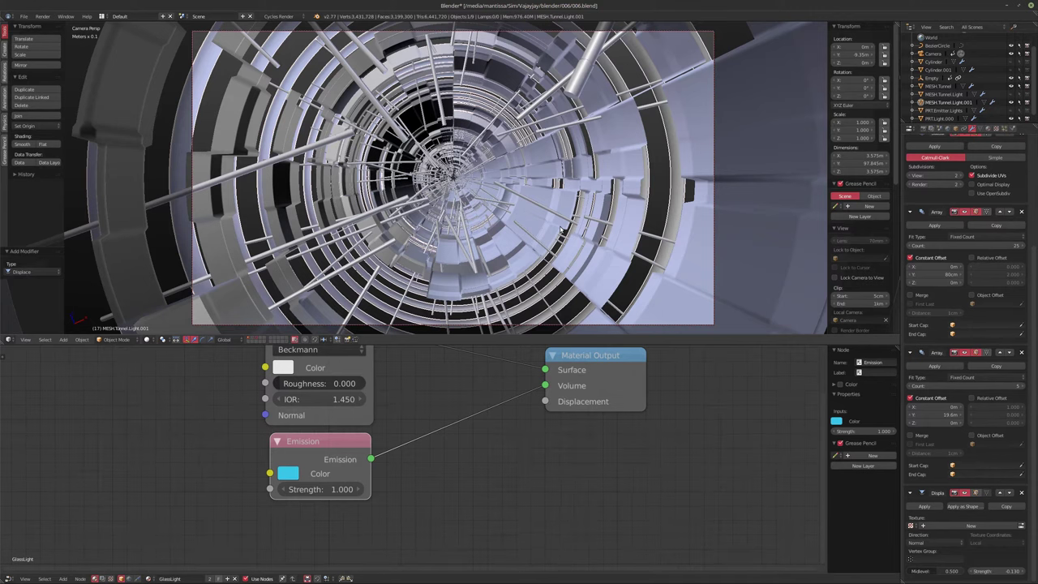
key("shift+z")
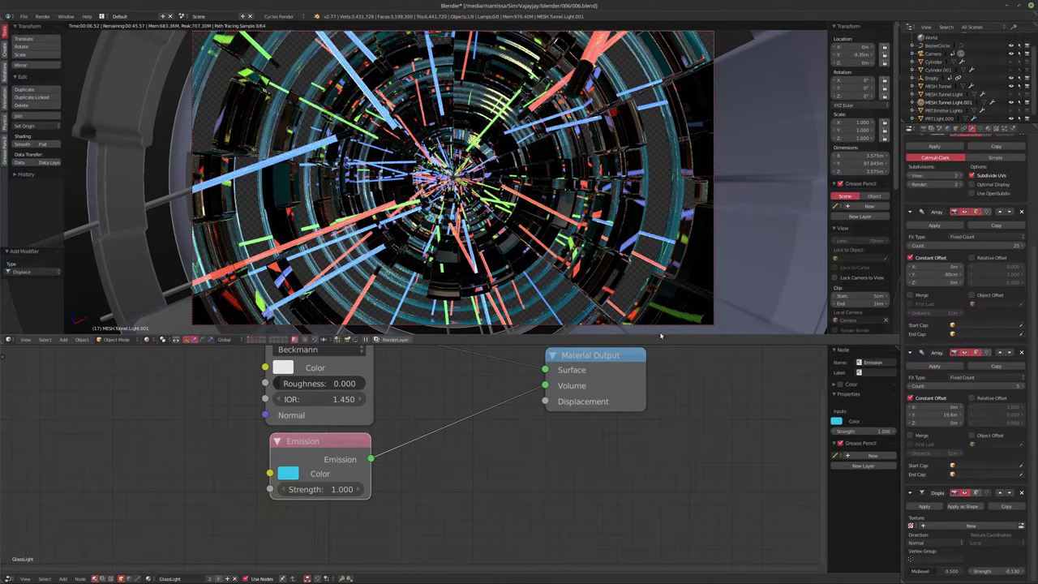
middle_click_drag(487, 484, 497, 510)
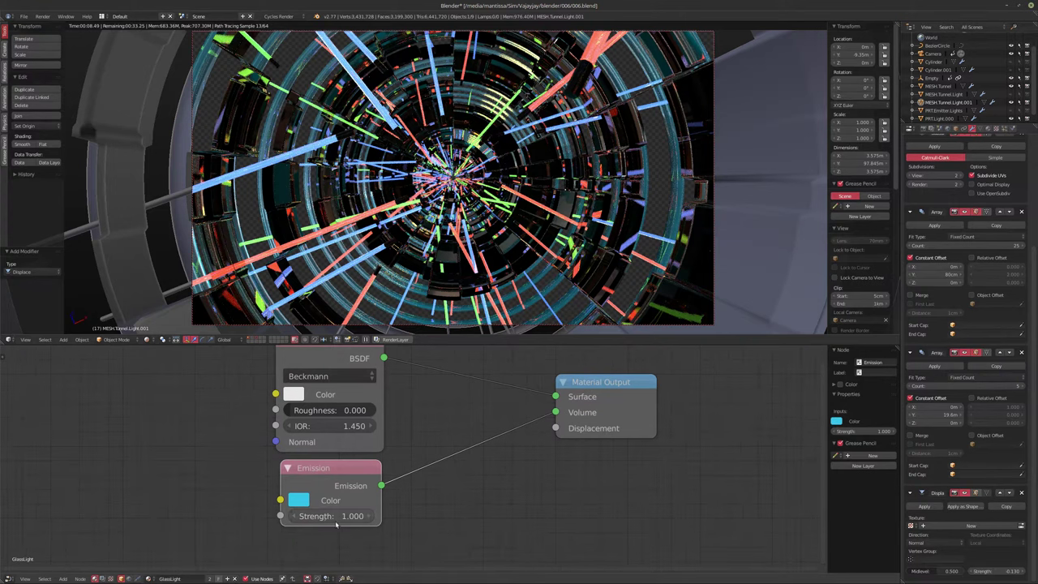
left_click_drag(325, 519, 384, 519)
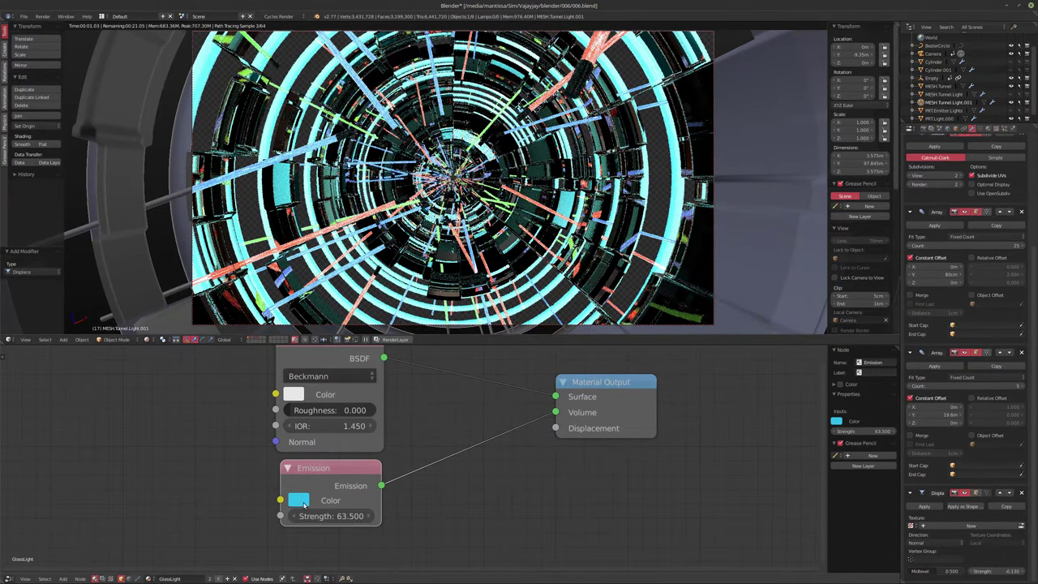
Step: Try purple and orange as the GlassLight emission color, and settle on a light violet-blue
left_click(300, 500)
left_click_drag(371, 374, 384, 338)
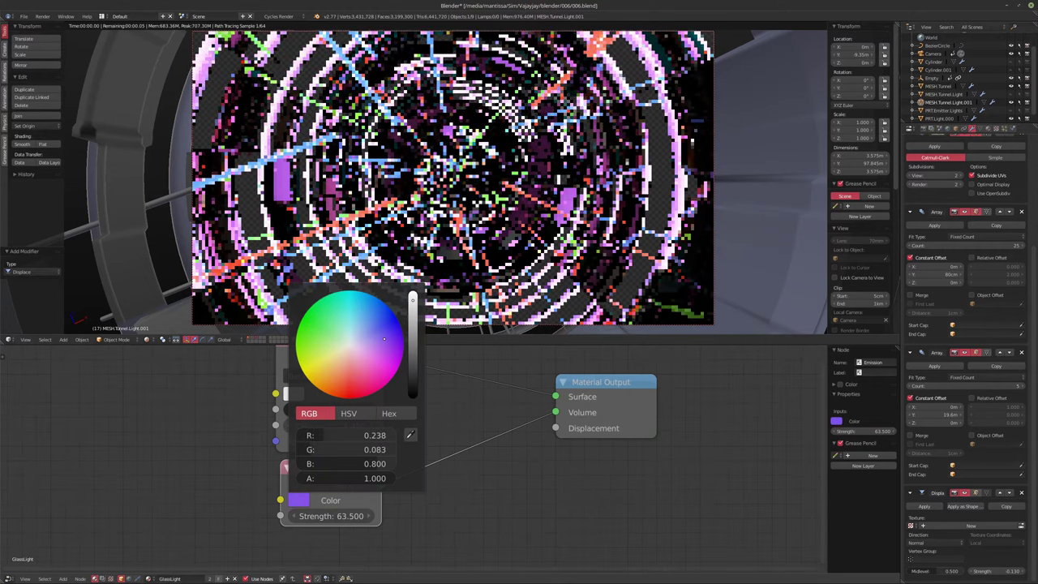
mouse_move(385, 339)
left_mouse_down()
mouse_move(378, 328)
mouse_move(382, 344)
mouse_move(362, 382)
mouse_move(329, 374)
left_mouse_up()
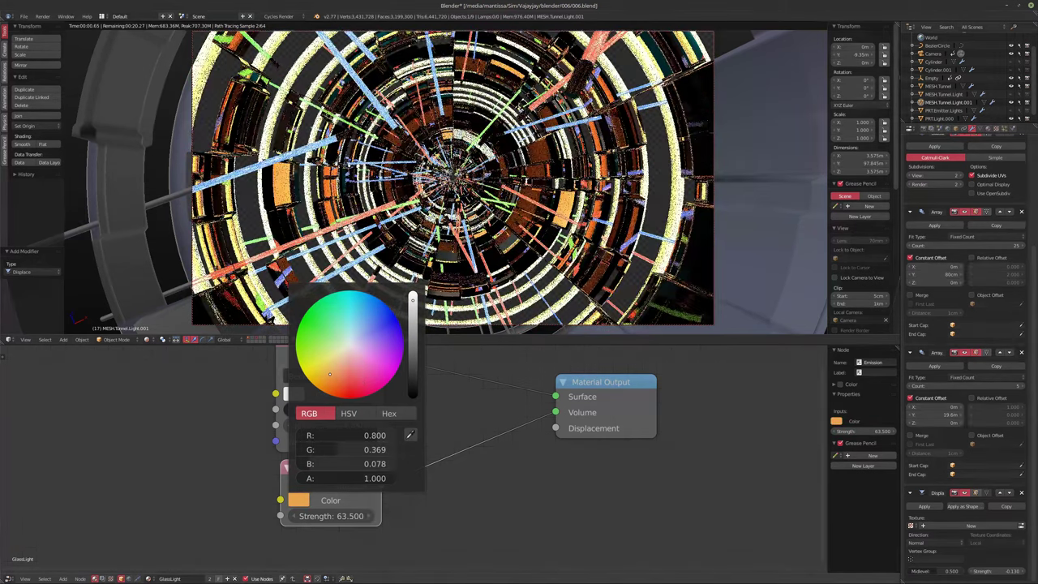
mouse_move(329, 374)
left_mouse_down()
mouse_move(313, 357)
mouse_move(327, 352)
mouse_move(323, 324)
mouse_move(346, 312)
mouse_move(369, 331)
left_mouse_up()
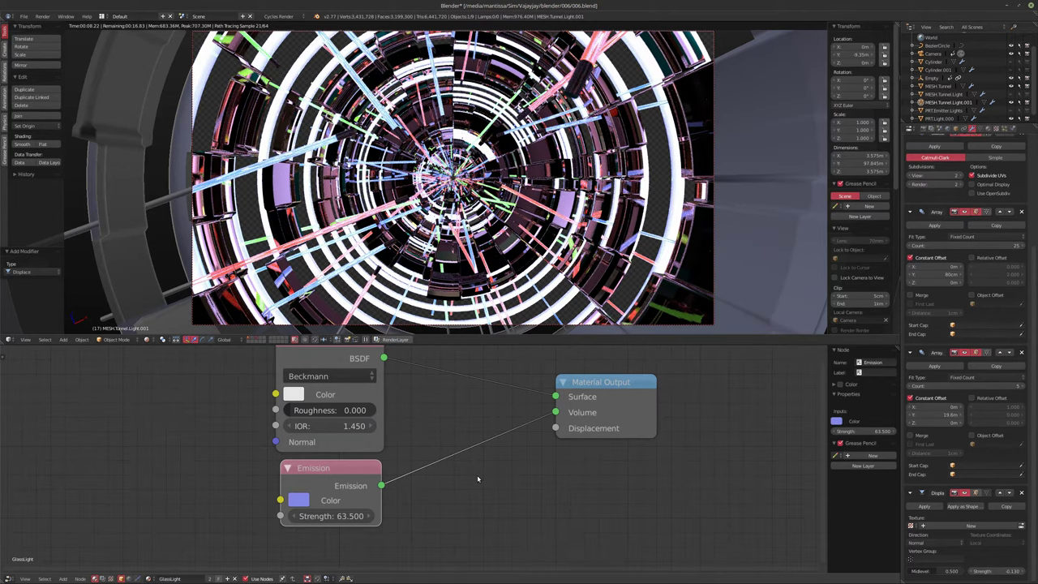
middle_click_drag(419, 267, 415, 270, "shift")
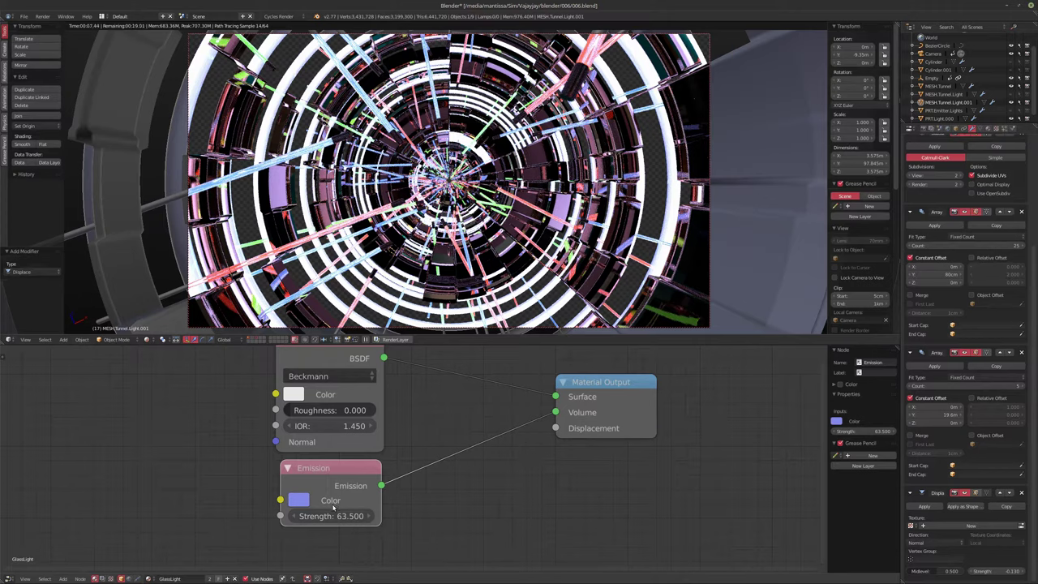
Step: Add a Noise Texture node to the GlassLight material, preview its color on the rings, and place it well before the Emission node
middle_click_drag(306, 477, 442, 484)
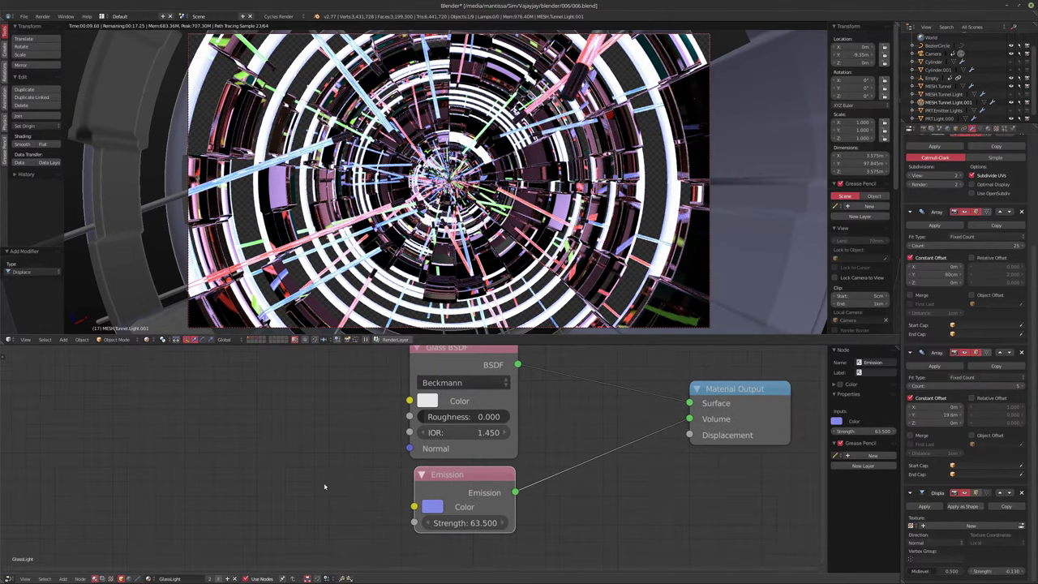
middle_click_drag(327, 490, 368, 466)
key("shift+a")
mouse_move(330, 490)
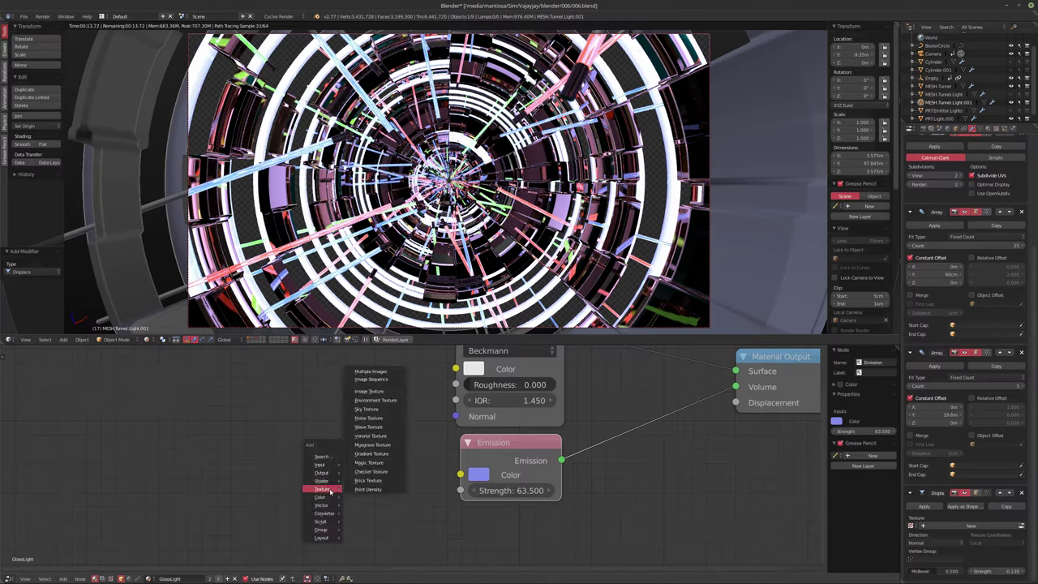
left_click(369, 417)
left_click(251, 424)
left_click(299, 435, "ctrl+shift")
key("g")
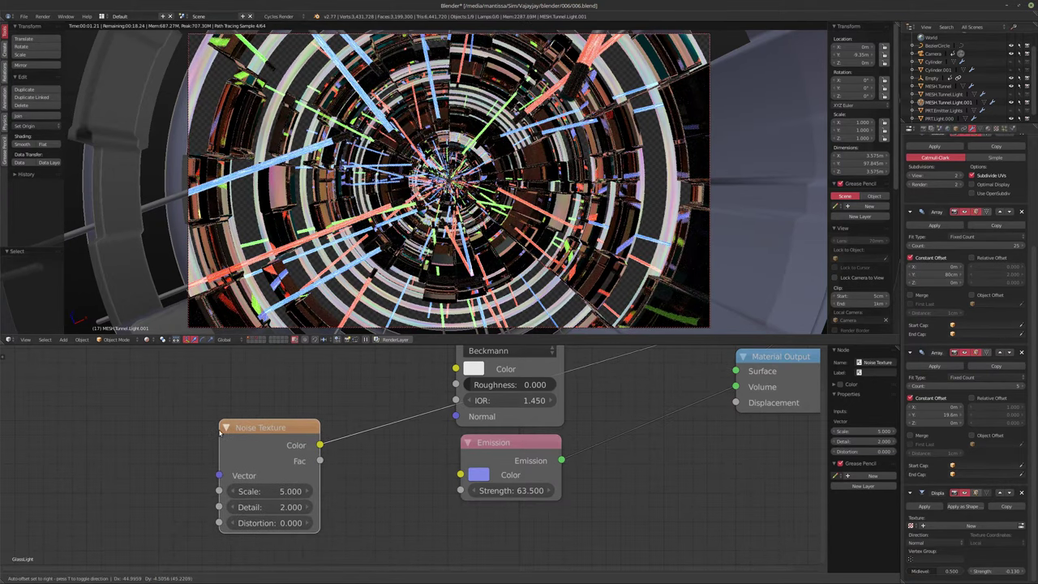
left_click(288, 510)
Step: Insert a ColorRamp after the Noise Texture in the preview link, and space both nodes clear of the shader nodes
key("shift+a")
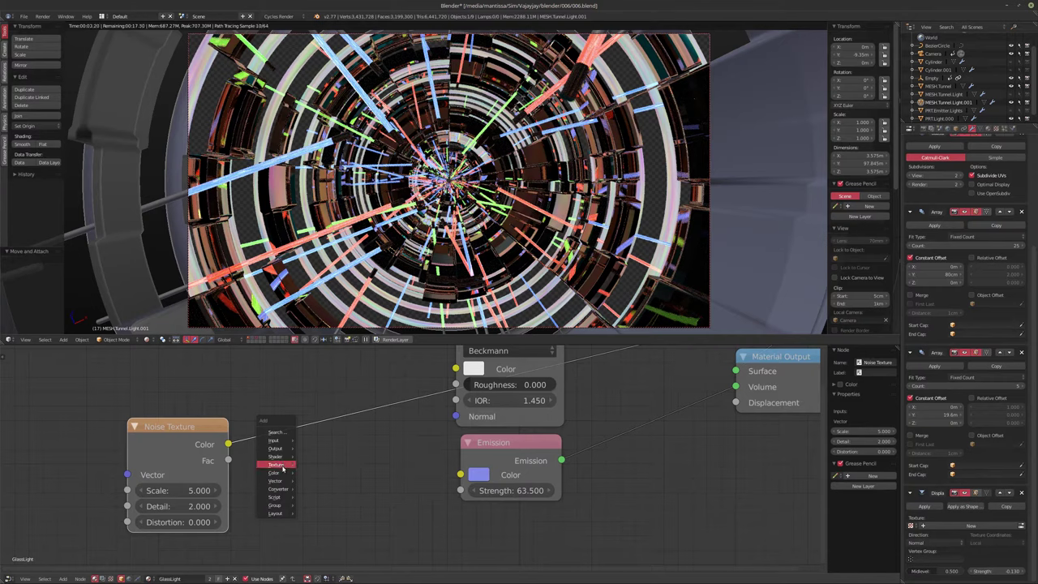
mouse_move(283, 481)
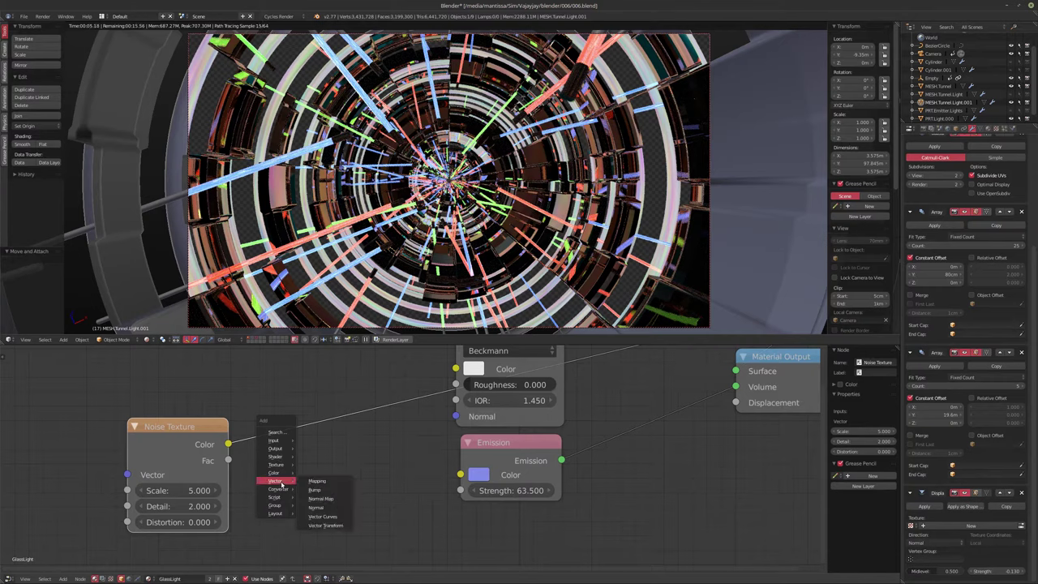
mouse_move(282, 440)
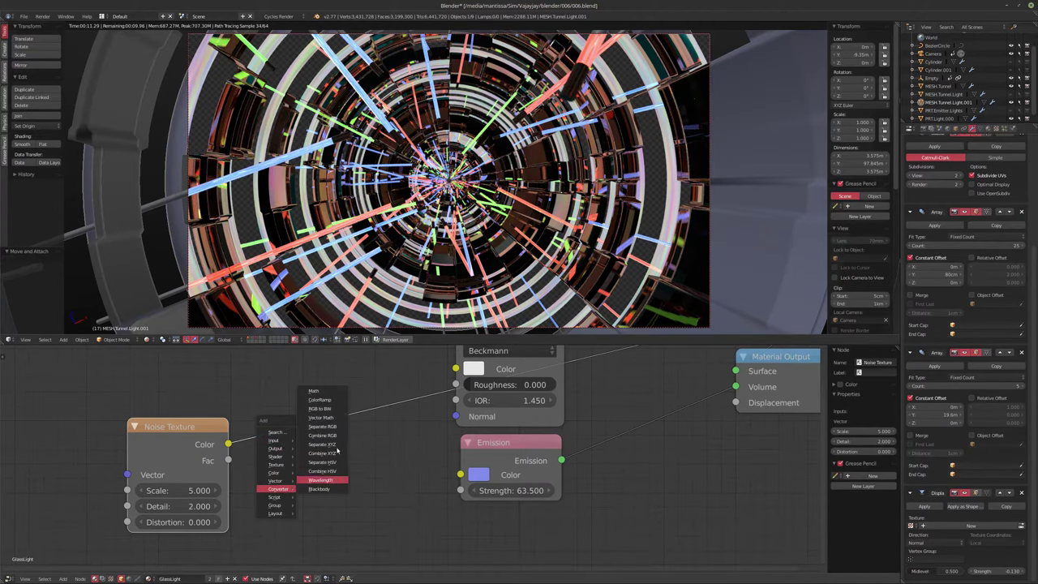
left_click(321, 401)
left_click(234, 400)
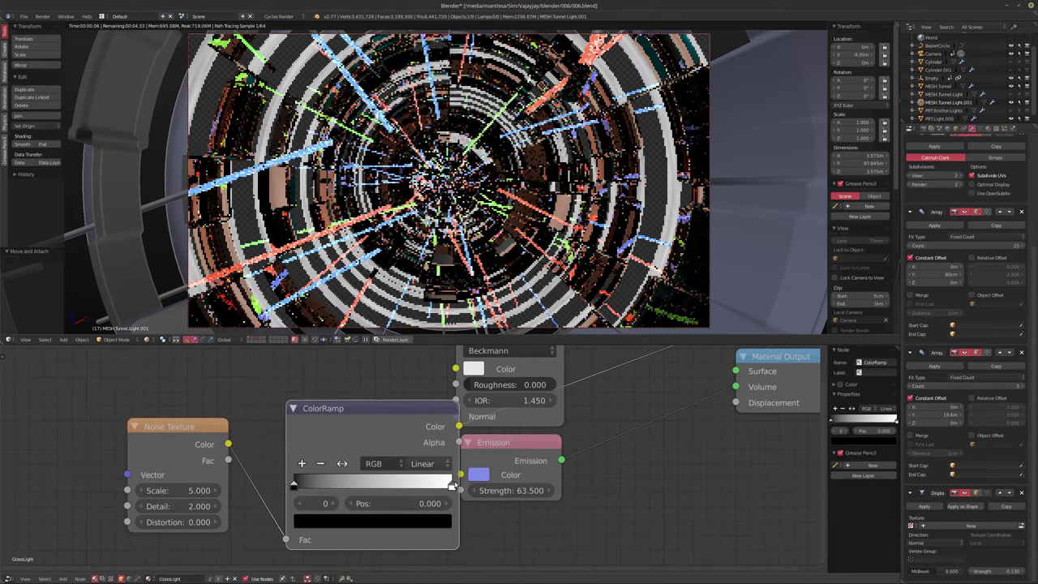
middle_click_drag(507, 478, 585, 483)
middle_click_drag(272, 448, 282, 461)
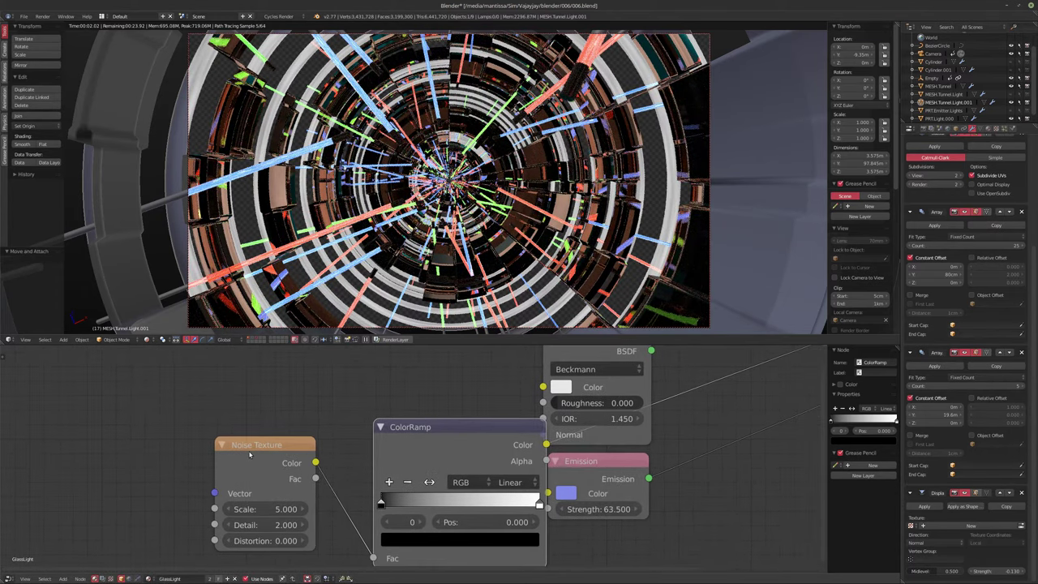
left_click_drag(259, 452, 168, 449)
left_click_drag(413, 443, 325, 429)
Step: Add Mapping and Texture Coordinate nodes to the Noise Texture, and feed the mapping from the Object coordinates
middle_click_drag(186, 454, 253, 454)
left_click(253, 456)
key("ctrl+t")
middle_click_drag(146, 452, 267, 448)
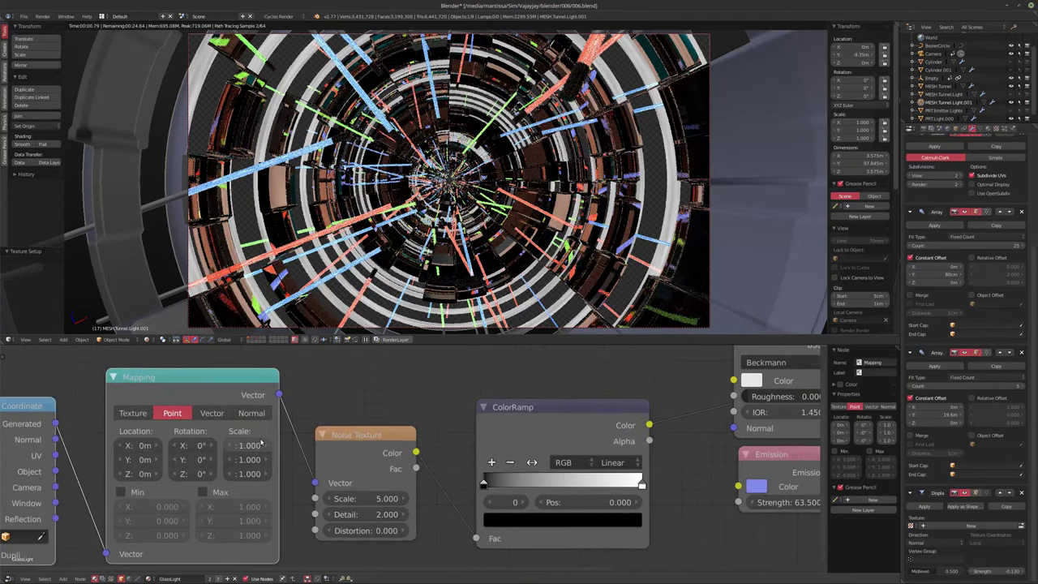
scroll(268, 448, "down", 1)
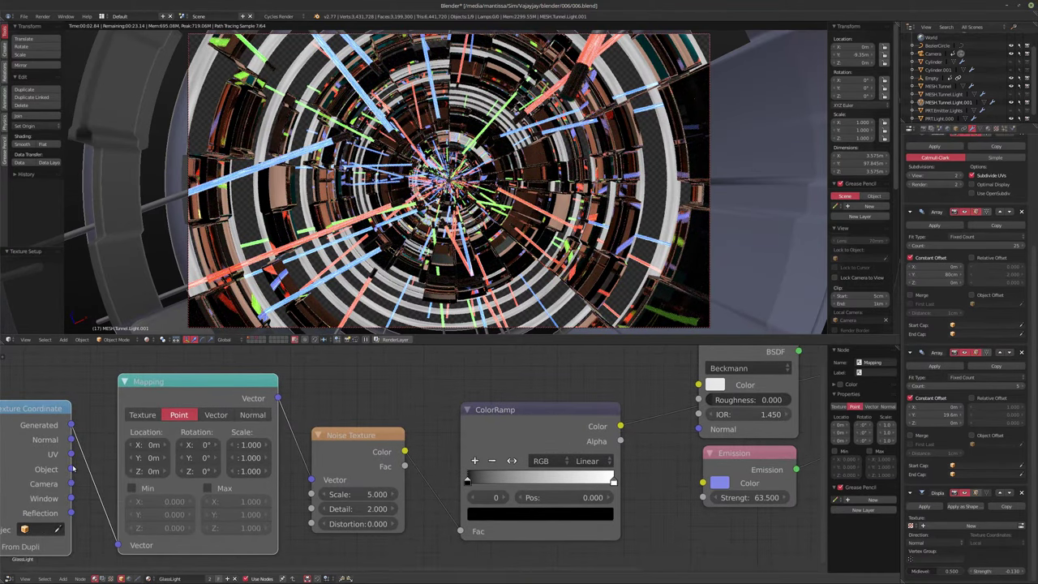
left_click_drag(70, 469, 122, 546)
Step: Set the noise scale to 11.000 and sharpen the ColorRamp, with the black stop at 0.477 and the white stop just beyond it
middle_click_drag(434, 457, 438, 442)
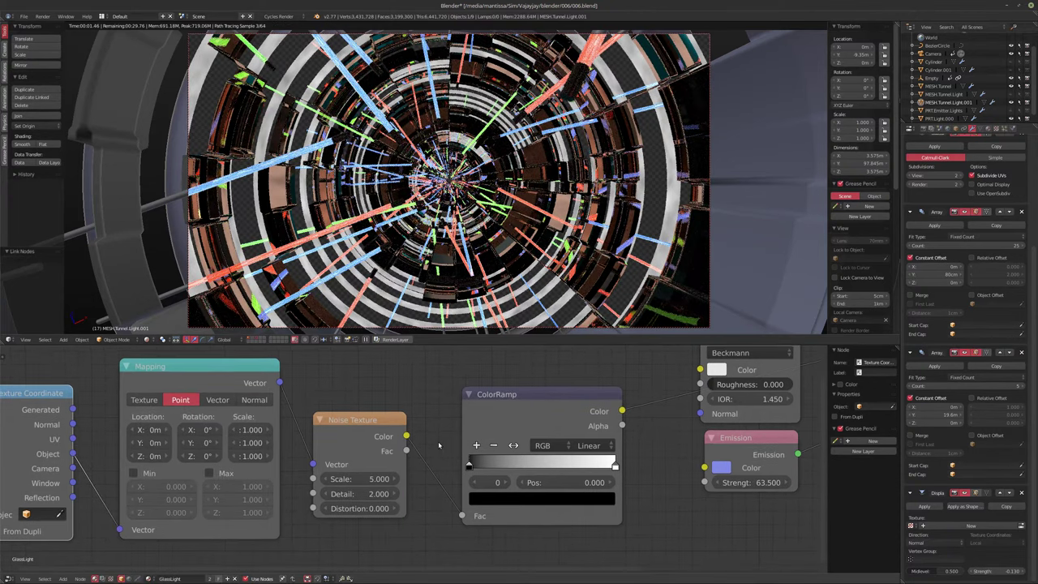
scroll(438, 442, "up", 1)
left_click_drag(361, 482, 397, 482)
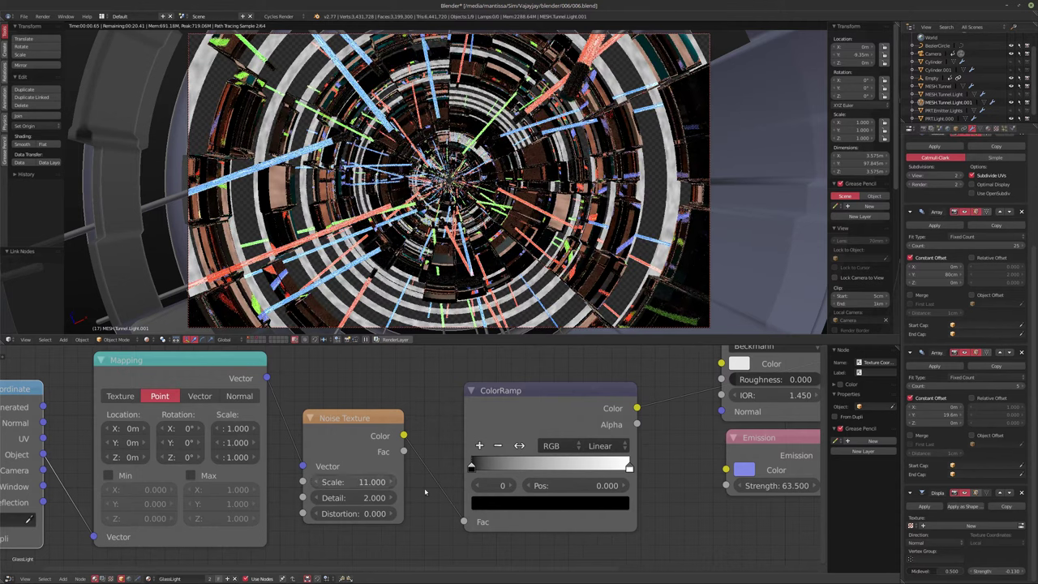
left_click_drag(472, 468, 528, 468)
left_click_drag(628, 469, 546, 468)
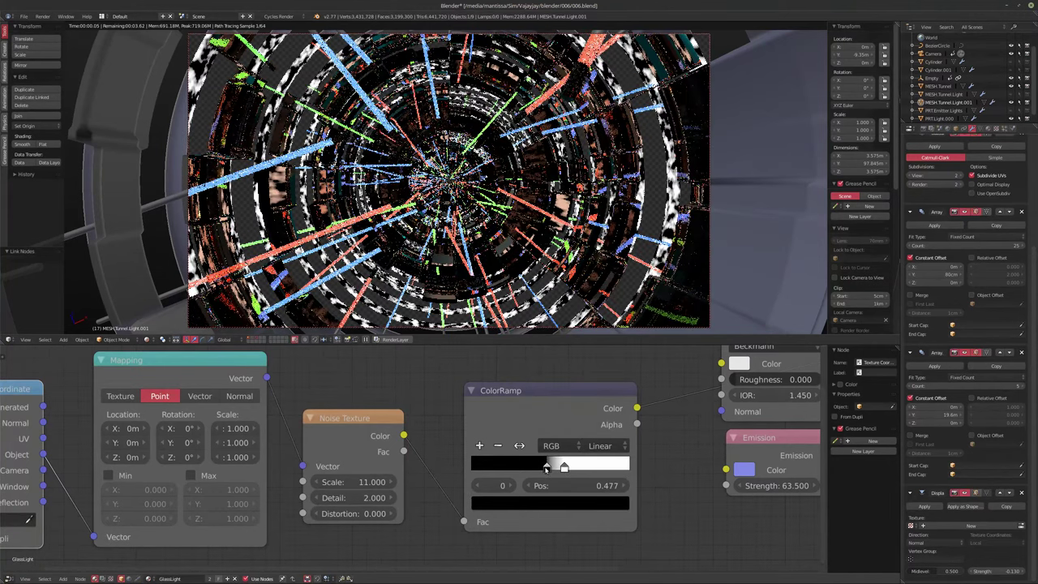
Step: Set the ColorRamp's white stop color to 100 in red, green and blue
left_click(564, 469)
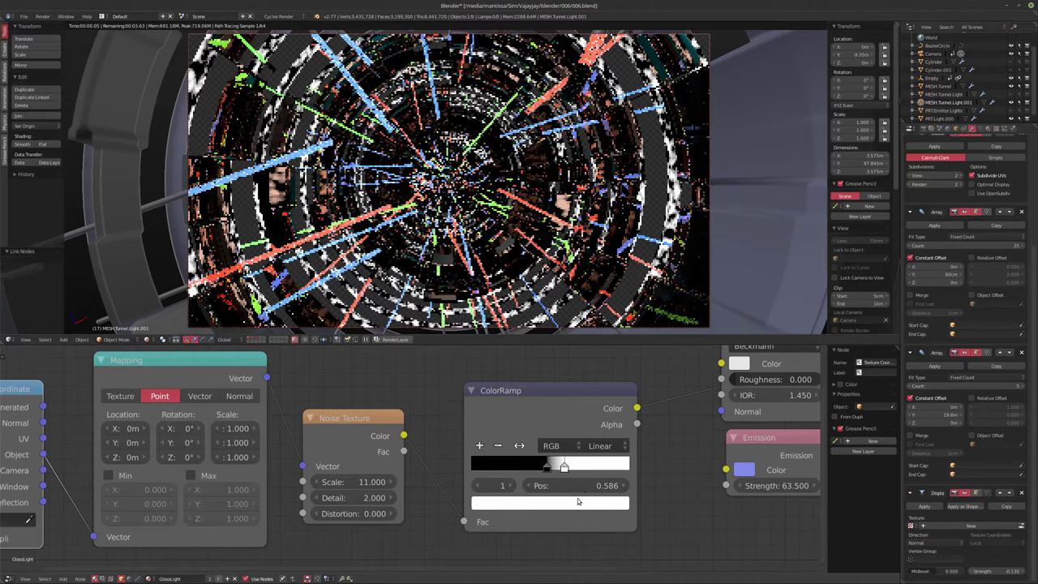
left_click(565, 504)
left_click(548, 438)
type("100")
key("Tab")
type("100")
key("Tab")
type("100")
key("Return")
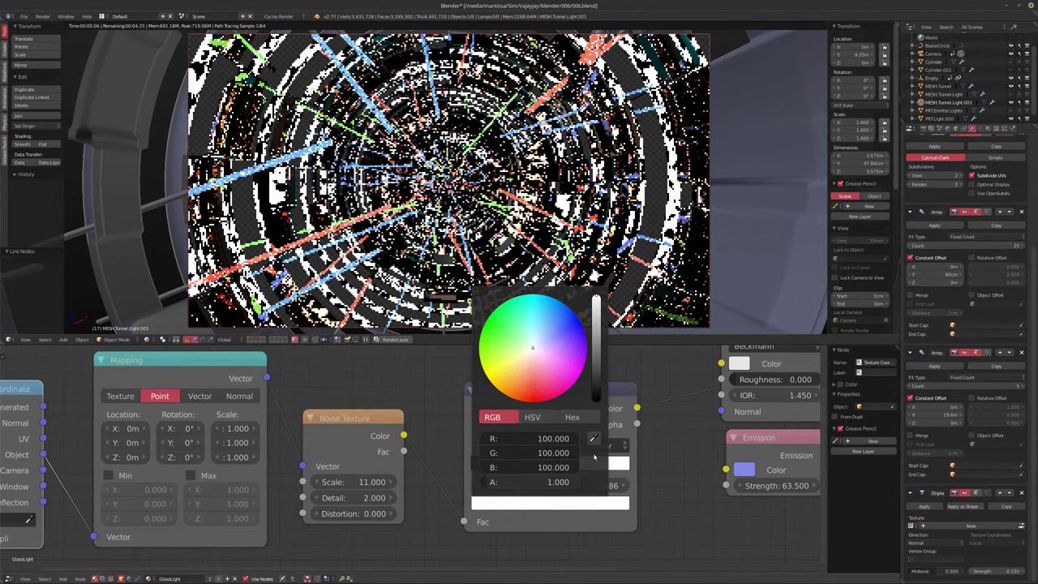
Step: Feed the ColorRamp color into the Emission strength, and reconnect the Glass BSDF to the material output's surface
left_click_drag(637, 408, 724, 485)
scroll(581, 473, "down", 2)
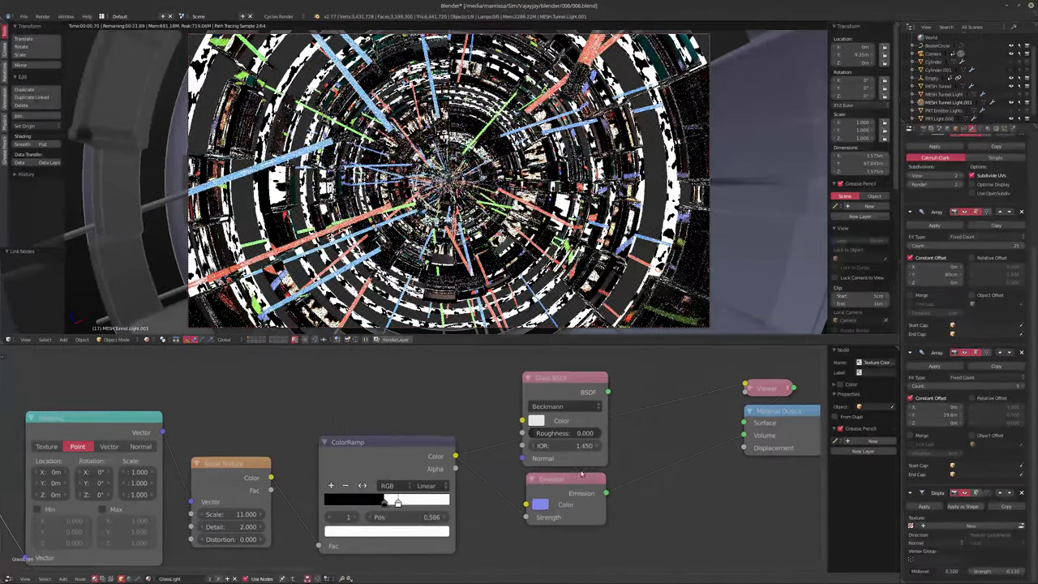
left_click(549, 383, "ctrl+shift")
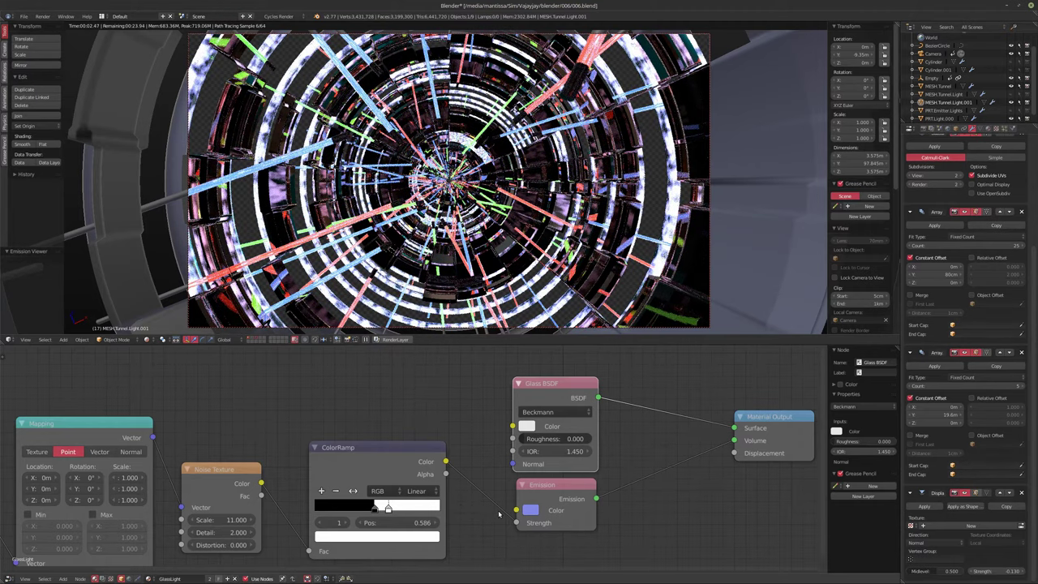
Step: Soften the ColorRamp falloff, with the black stop at 0.527 and the white stop at 0.777
middle_click_drag(482, 546, 525, 523)
scroll(526, 523, "up", 3)
middle_click_drag(580, 477, 658, 470)
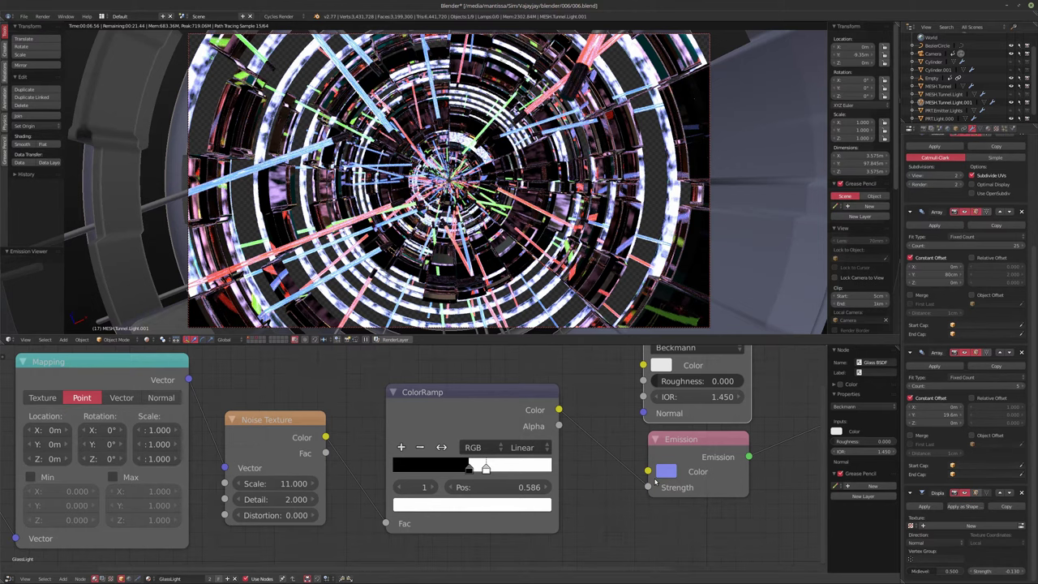
left_click_drag(468, 471, 559, 475)
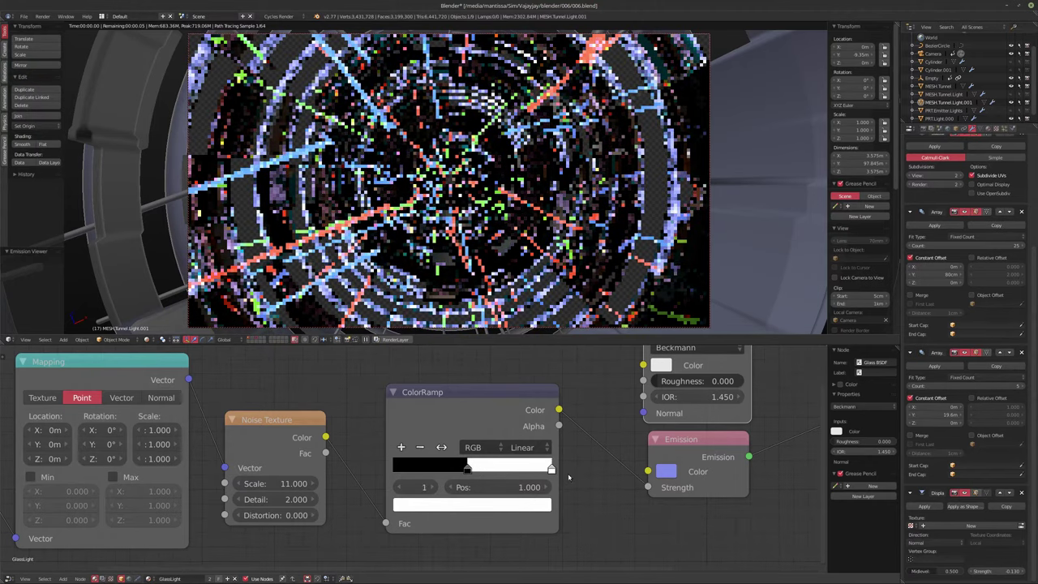
left_click(468, 469)
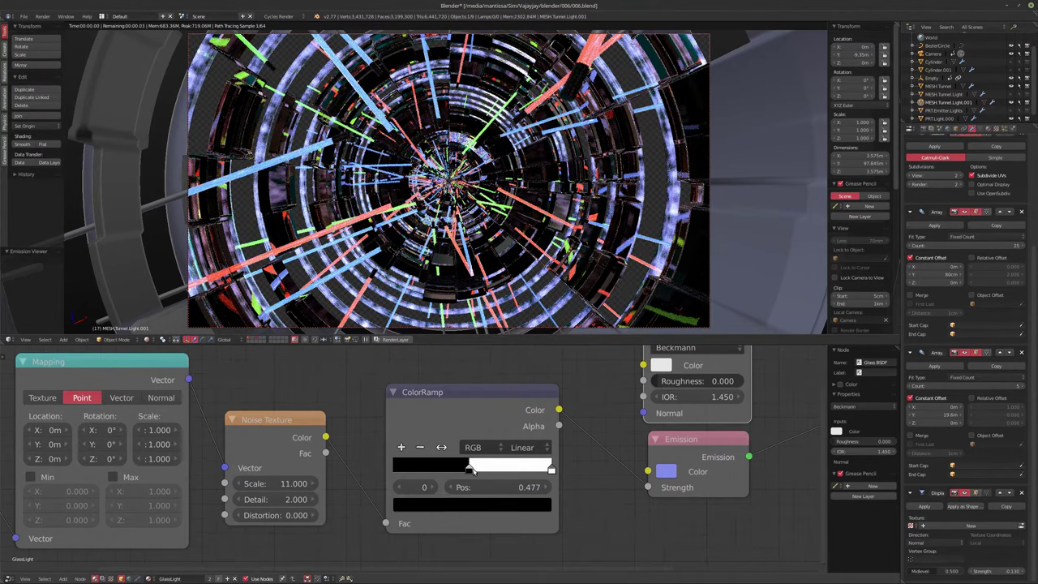
left_click_drag(470, 470, 476, 472)
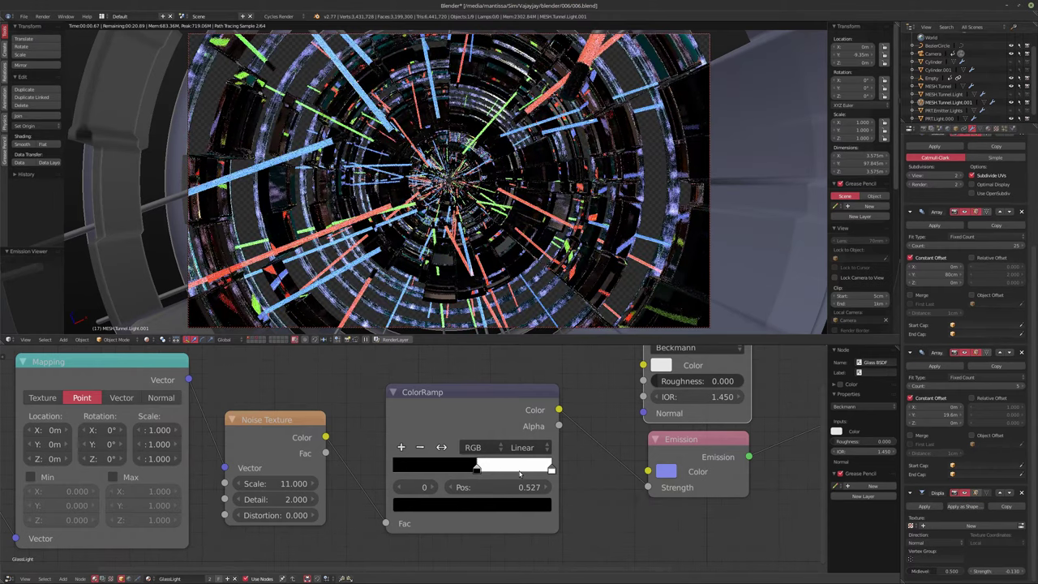
left_click_drag(551, 469, 520, 469)
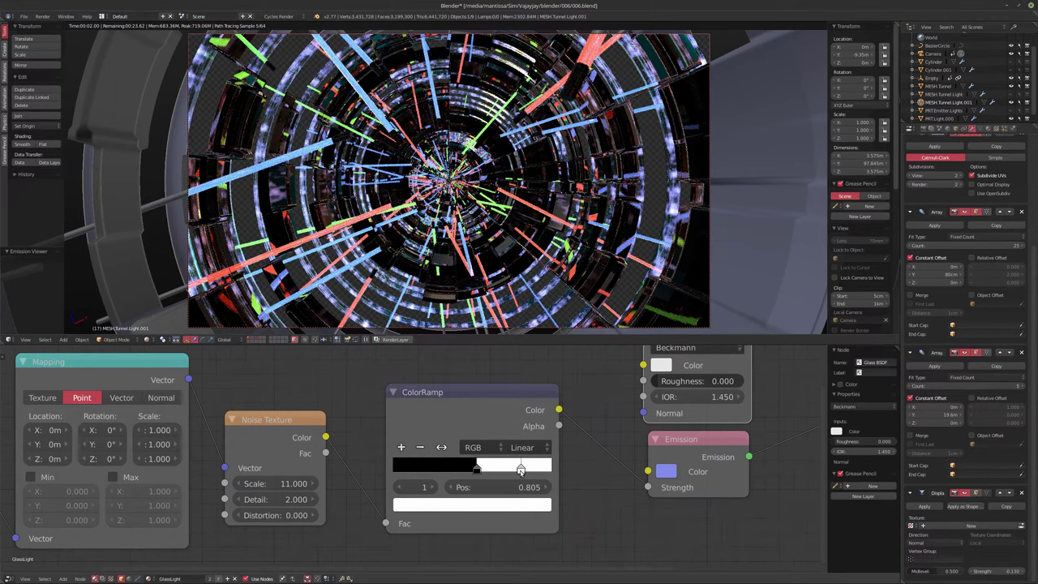
left_click_drag(520, 469, 516, 469)
Step: Link the Noise Texture color to the Emission color, and set the noise detail to 16.000
middle_click_drag(325, 449, 324, 458)
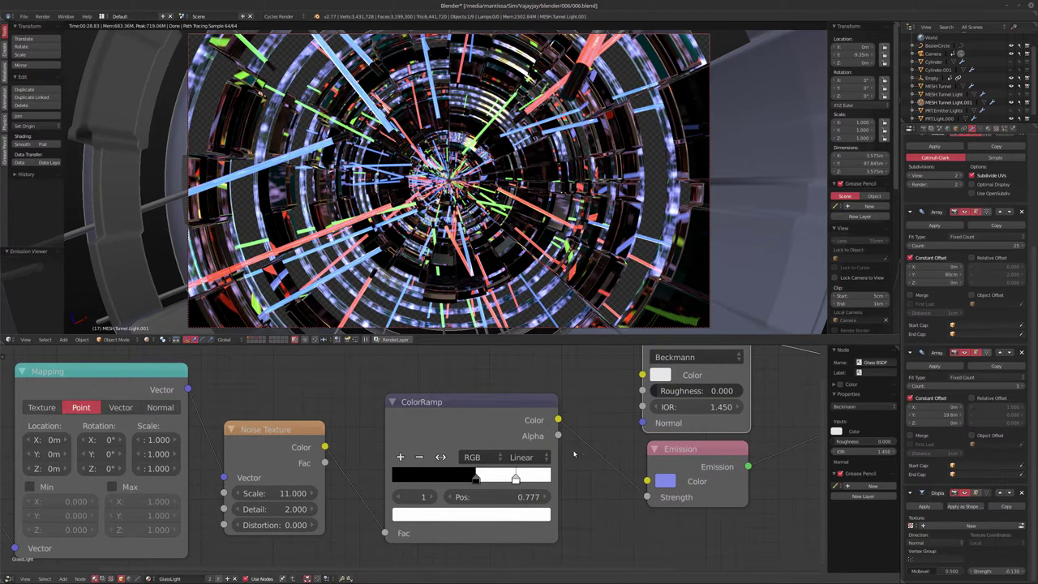
left_click_drag(325, 446, 646, 481)
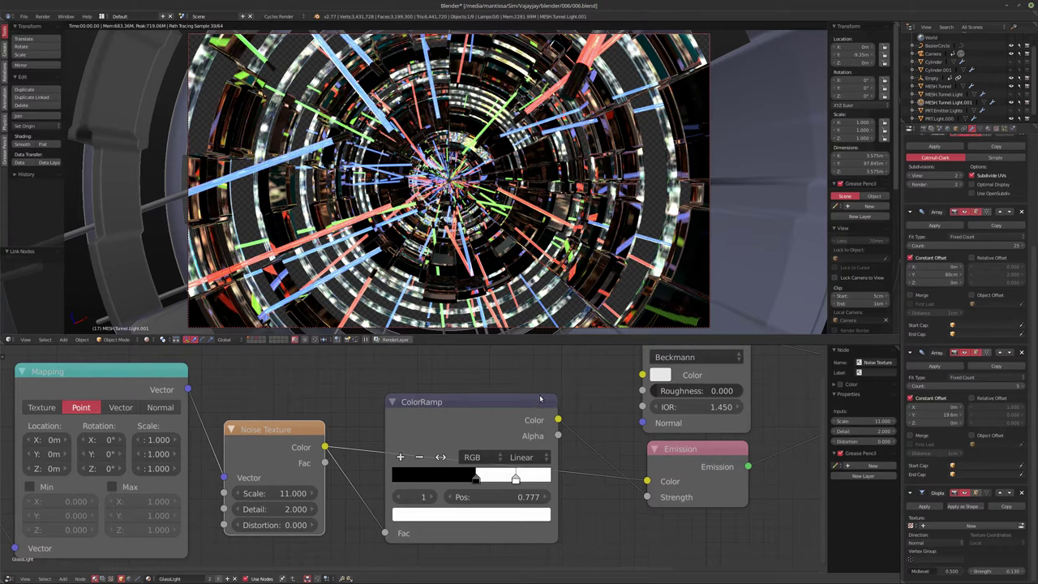
left_click_drag(267, 509, 324, 509)
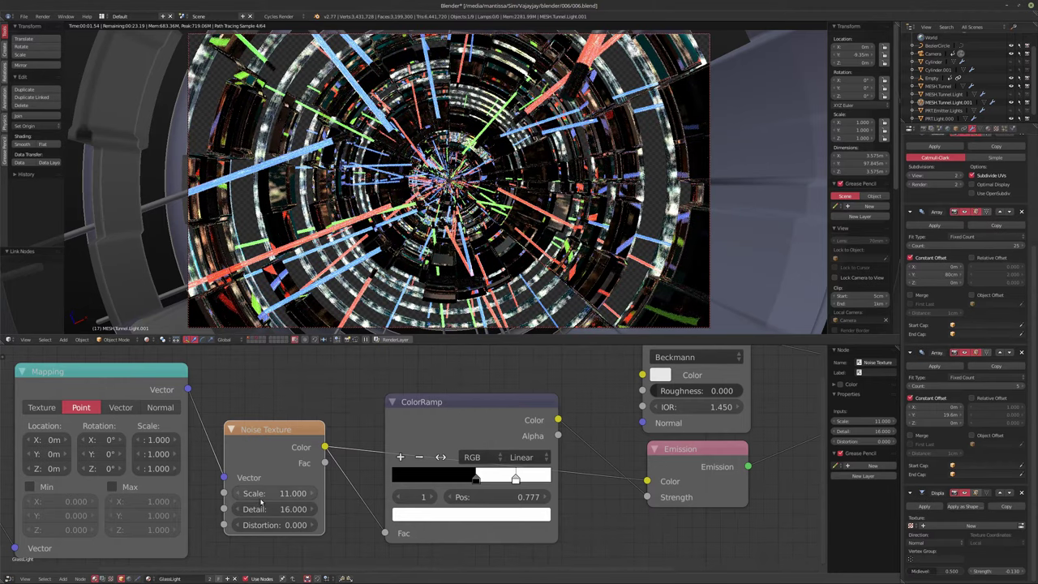
Step: Try noise distortions of 3.500 and -4.800 on the rings, resetting the distortion to 0 after each
left_click_drag(274, 524, 335, 525)
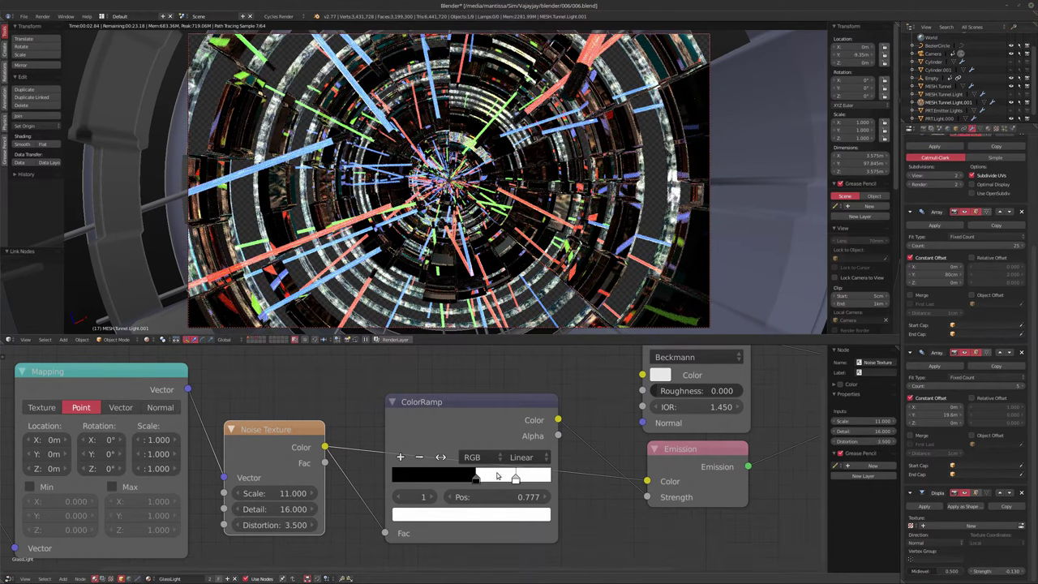
left_click(262, 525)
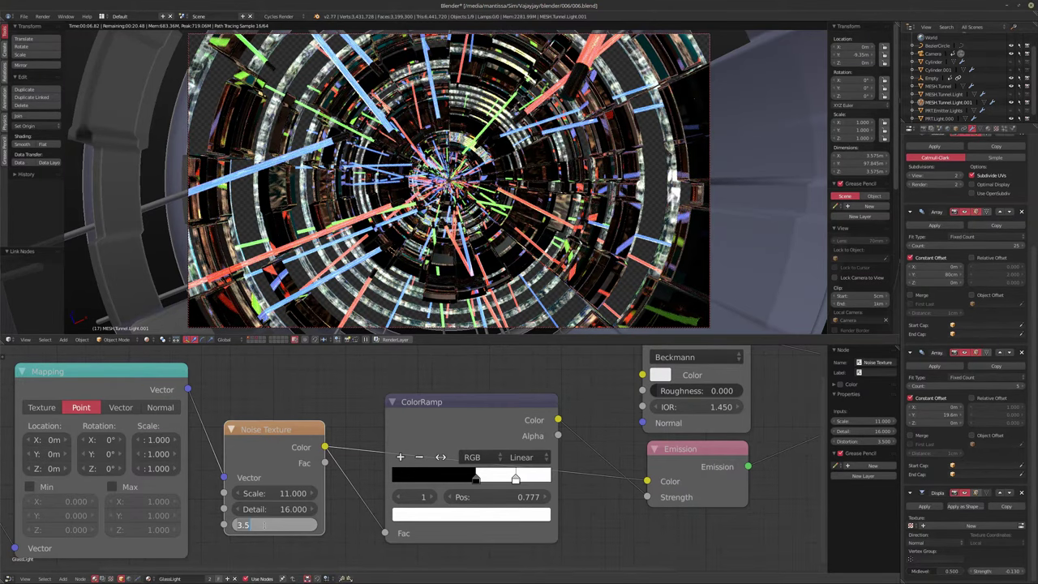
type("0")
key("Return")
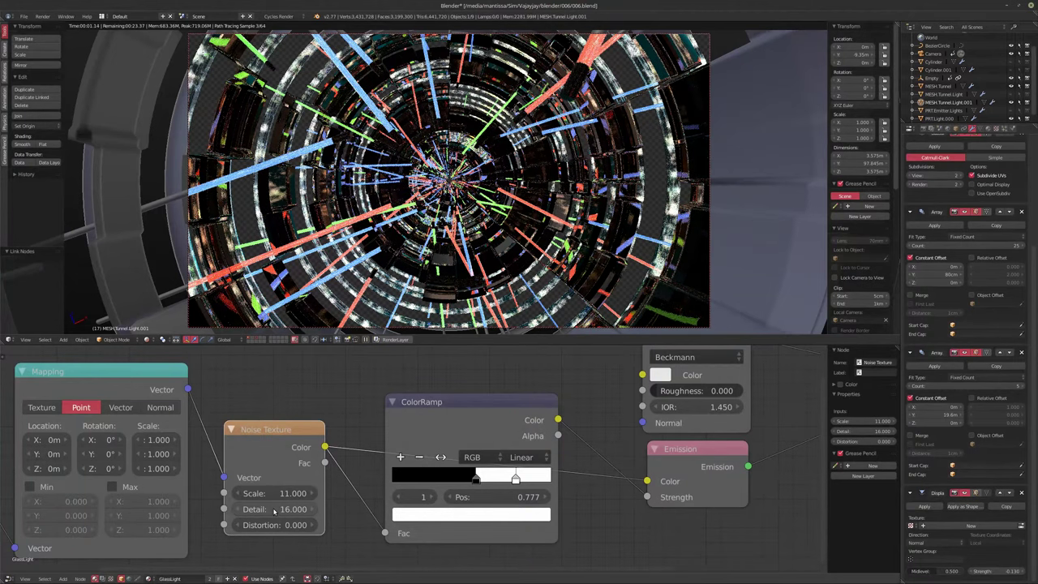
left_click_drag(274, 524, 235, 524)
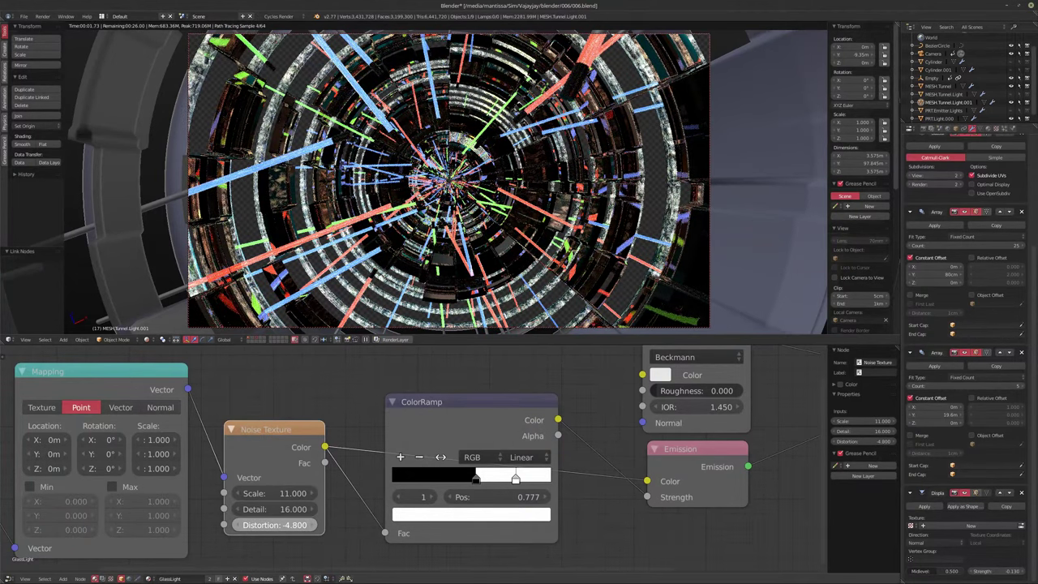
left_click(282, 524)
type("0")
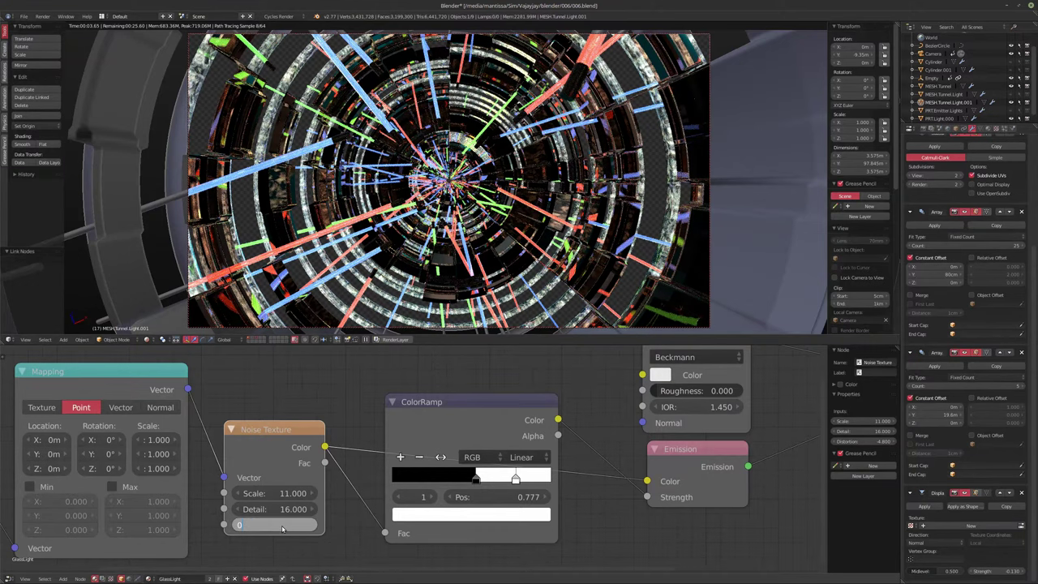
key("Return")
Step: Move the ColorRamp's black stop to 0.573, and raise the white stop's red, green and blue to 150
left_click_drag(481, 480, 484, 482)
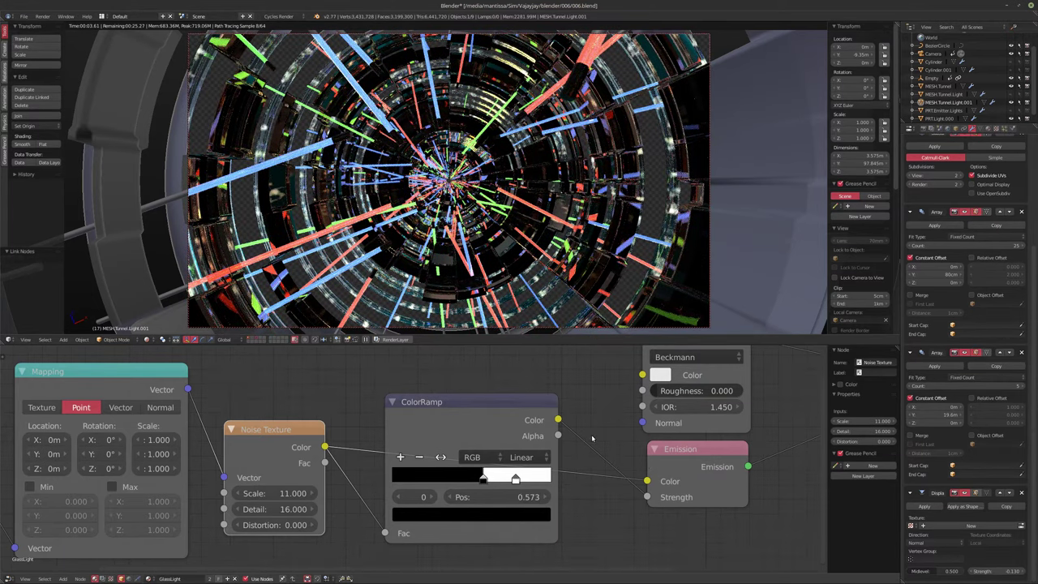
left_click(516, 480)
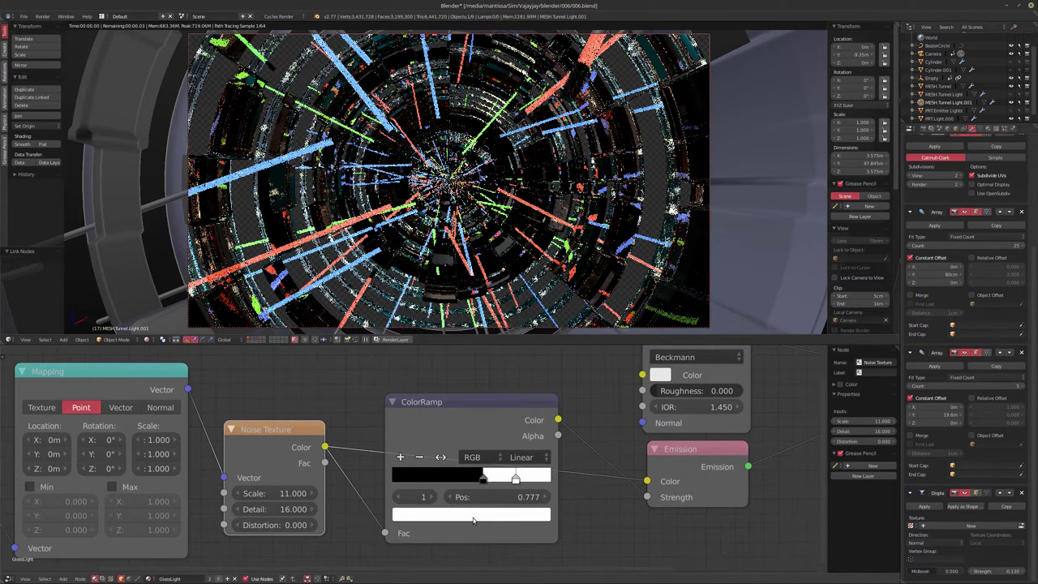
left_click(474, 517)
left_click(469, 448)
type("150")
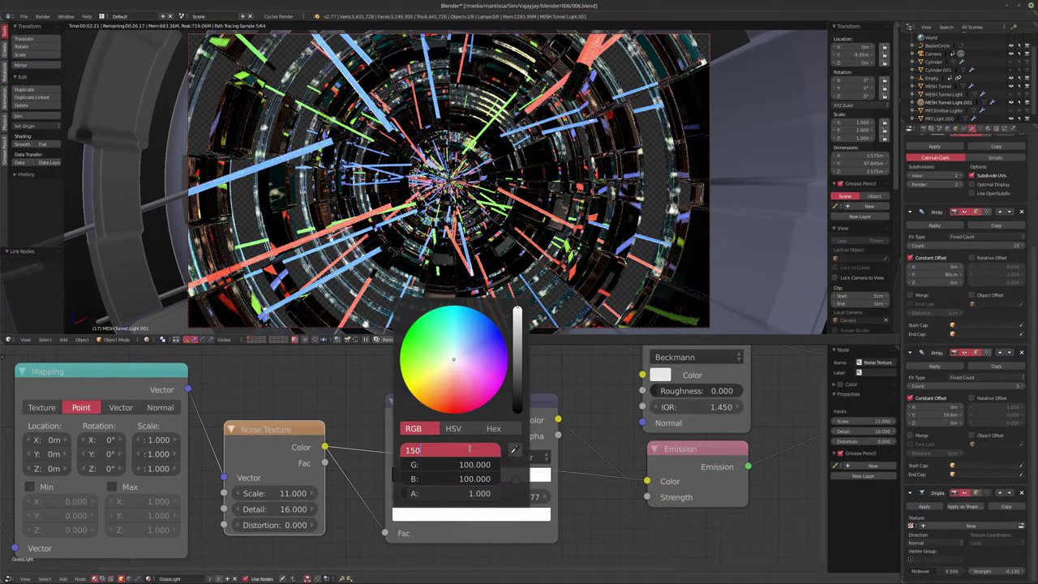
key("Tab")
type("150")
key("Tab")
type("150")
key("Return")
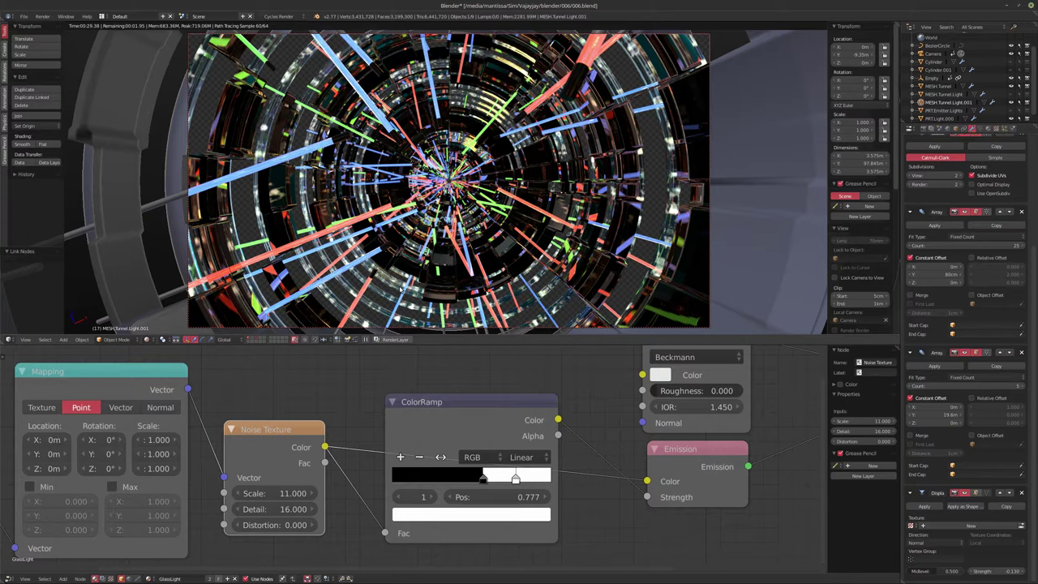
Step: Stop the rendered viewport preview, and set the render samples to 200
key("shift+z")
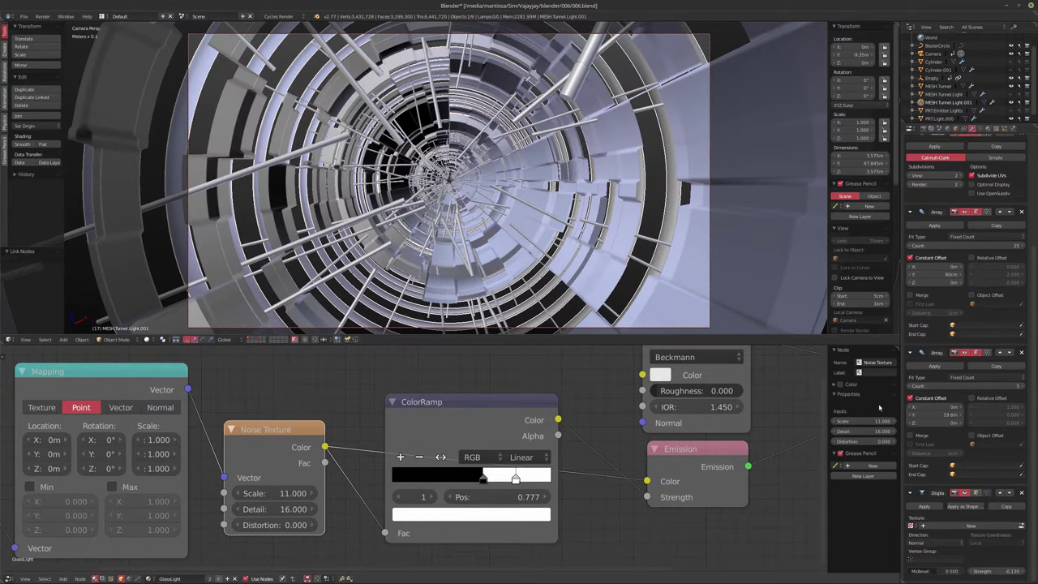
left_click(922, 130)
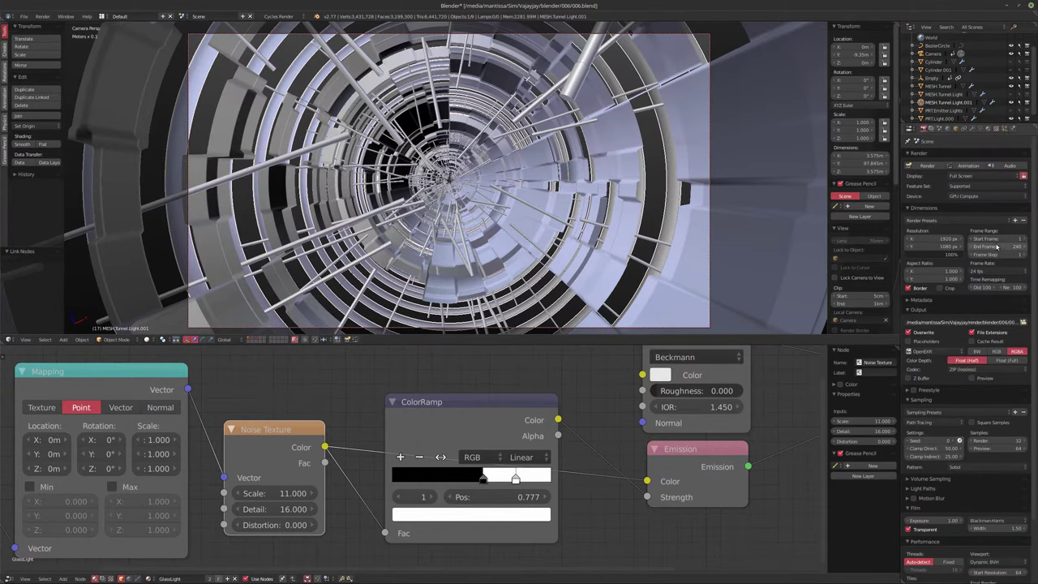
left_click(988, 440)
type("200")
key("Return")
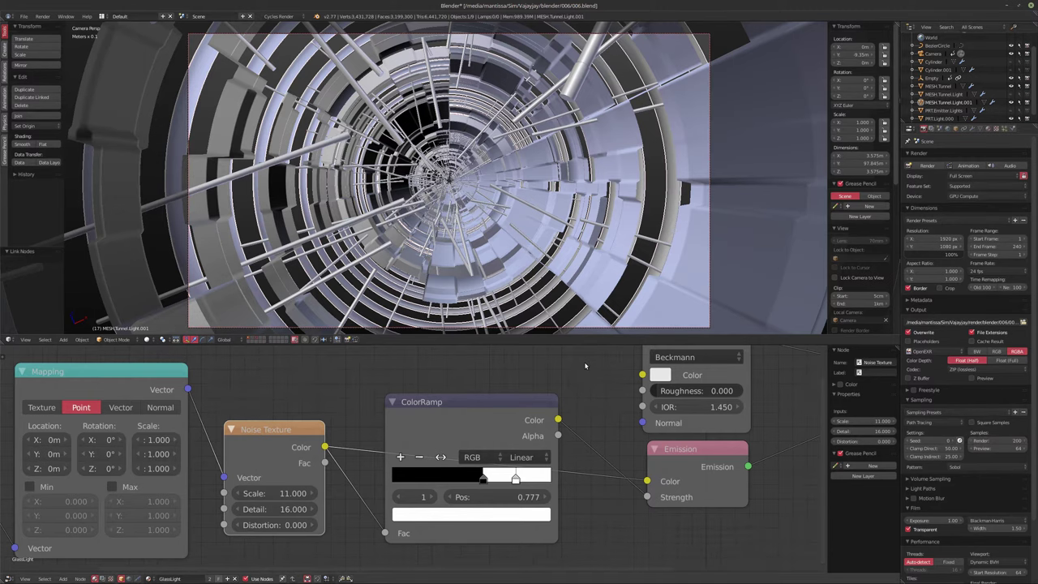
Step: Test-render the current frame to judge the light rings, and return to the scene
key("F12")
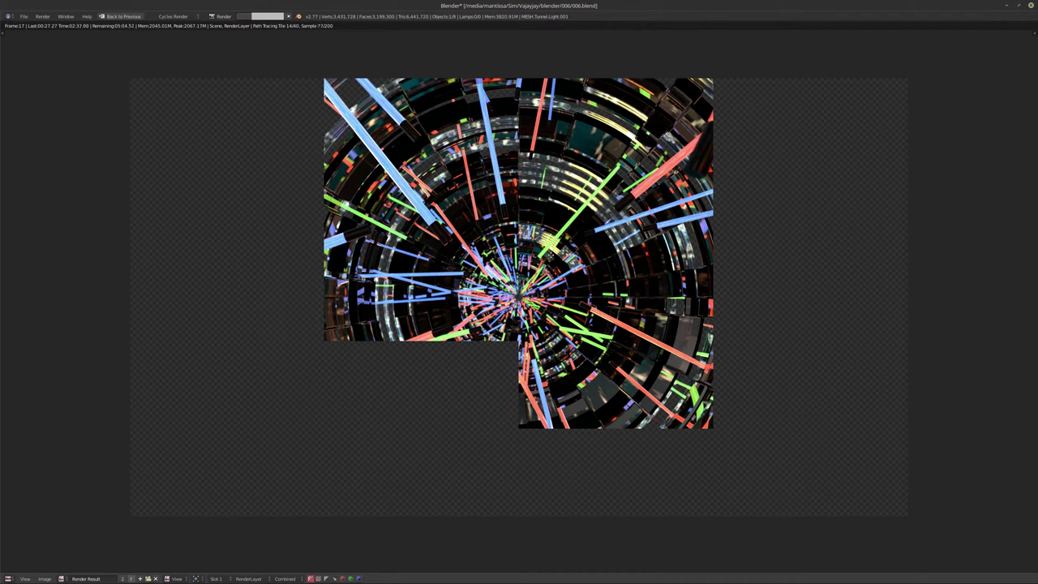
key("Escape")
key("Escape")
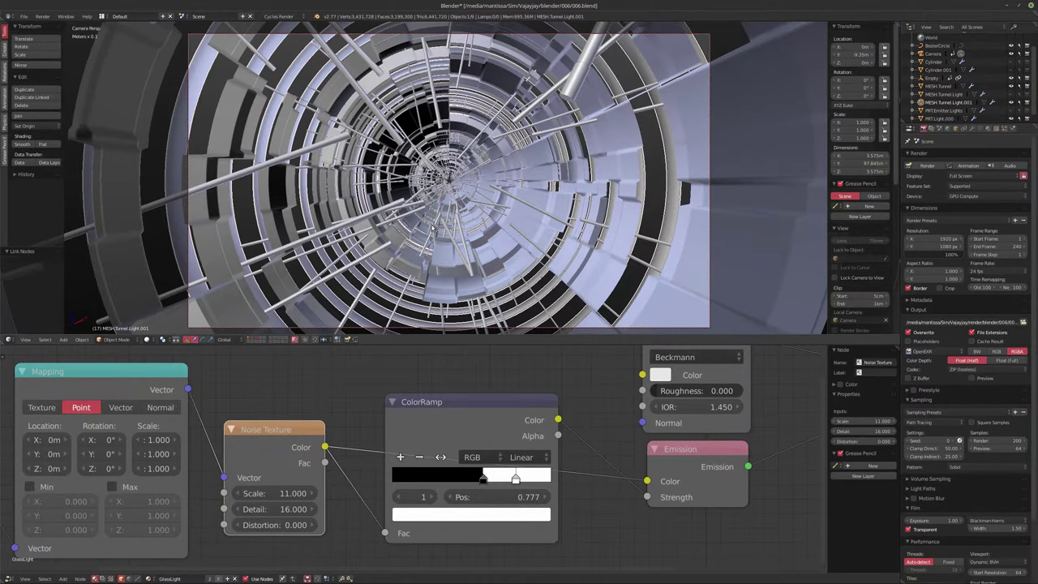
Step: Restart the rendered preview, give the tunnel mesh its own copy of the metal material, and rename the copy as Plastic
key("shift+z")
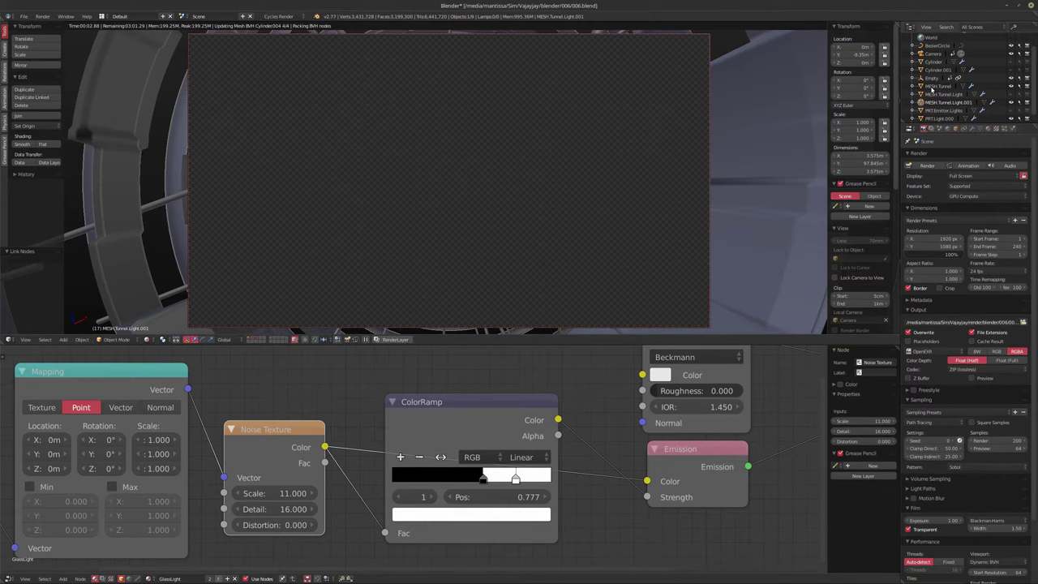
right_click(706, 214)
middle_click_drag(491, 435, 356, 480)
scroll(388, 425, "down", 5)
middle_click_drag(388, 426, 343, 443)
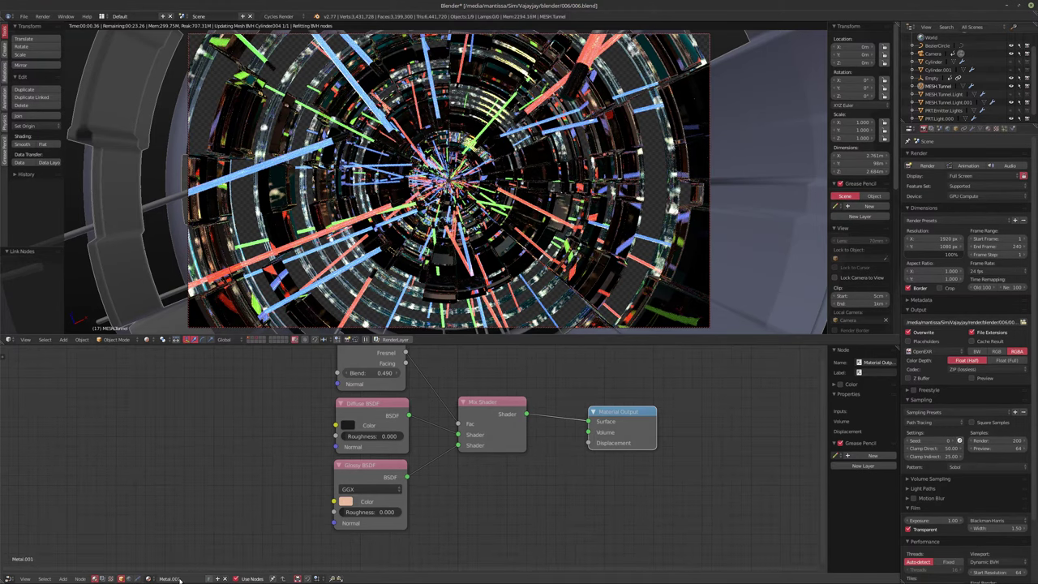
left_click(209, 577)
left_click(183, 578)
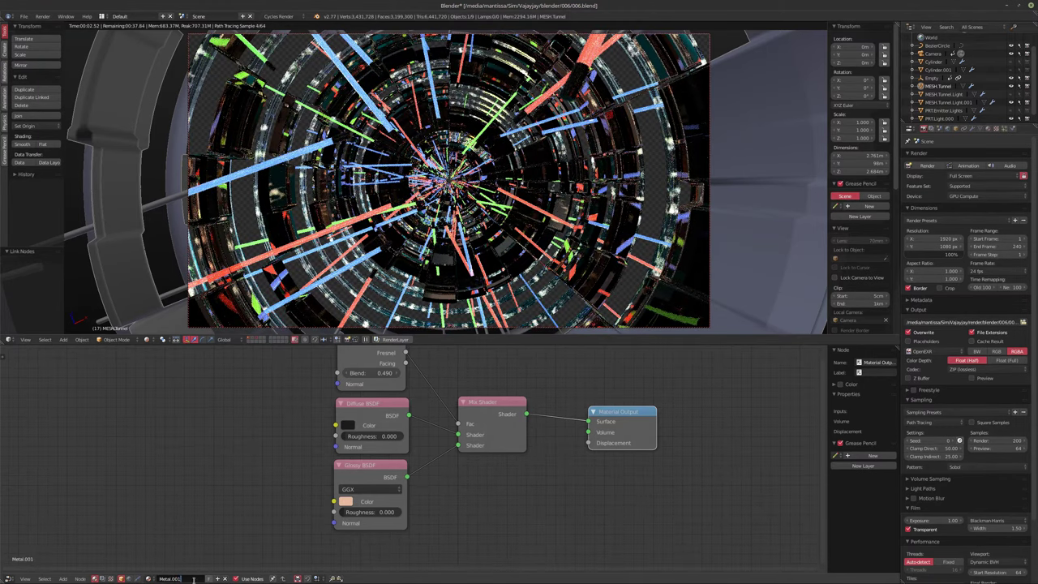
left_click_drag(183, 578, 159, 577)
type("P")
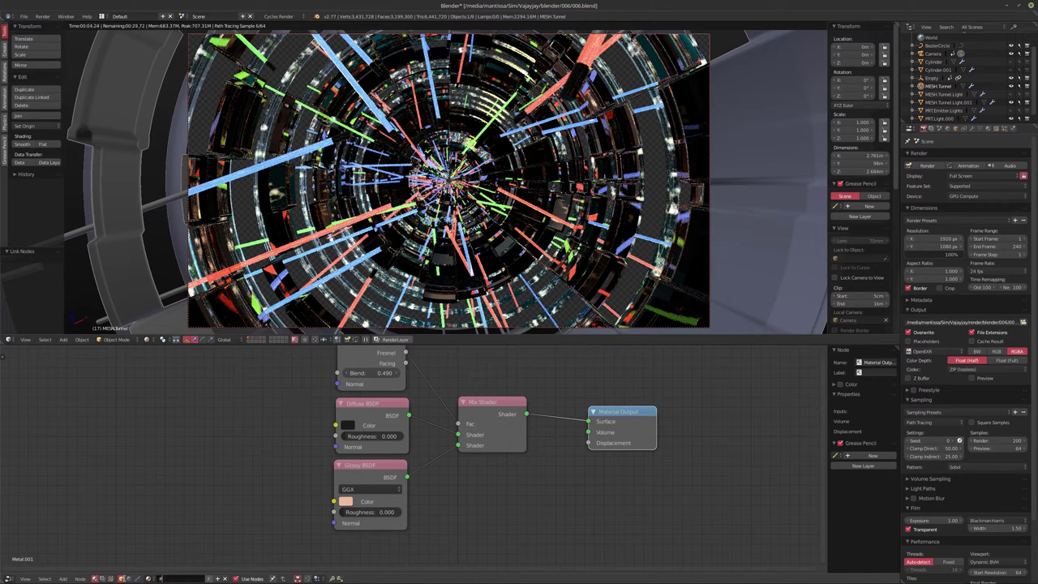
type("lastic")
key("Return")
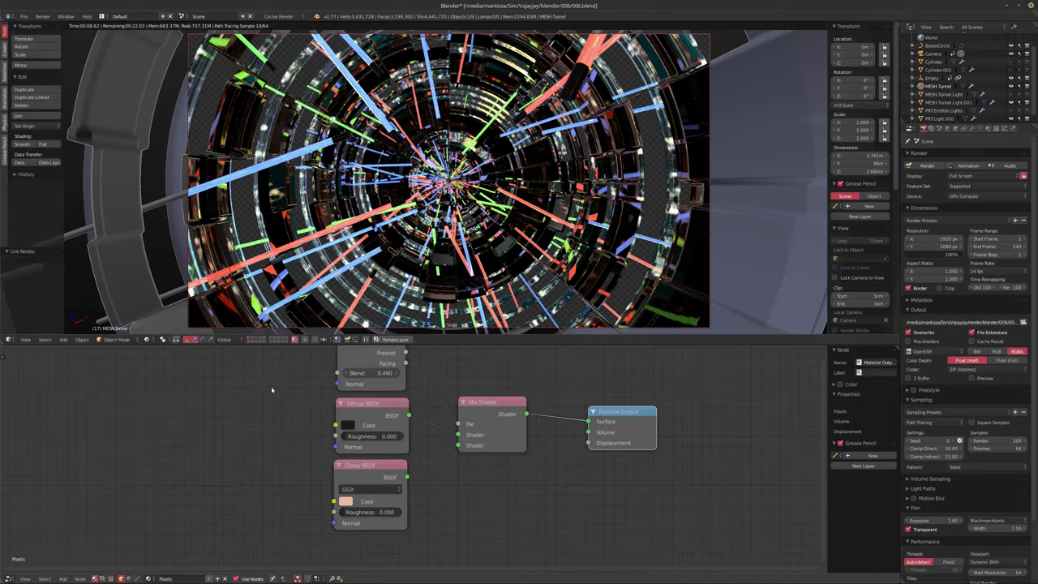
Step: Lighten the Plastic material's Diffuse BSDF color to near white
scroll(277, 383, "up", 2)
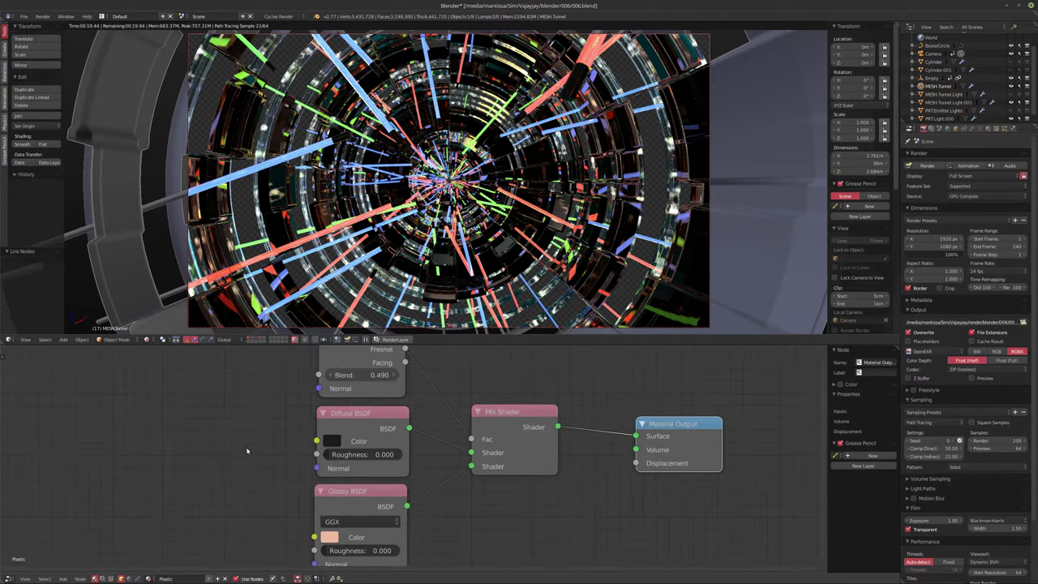
left_click(331, 440)
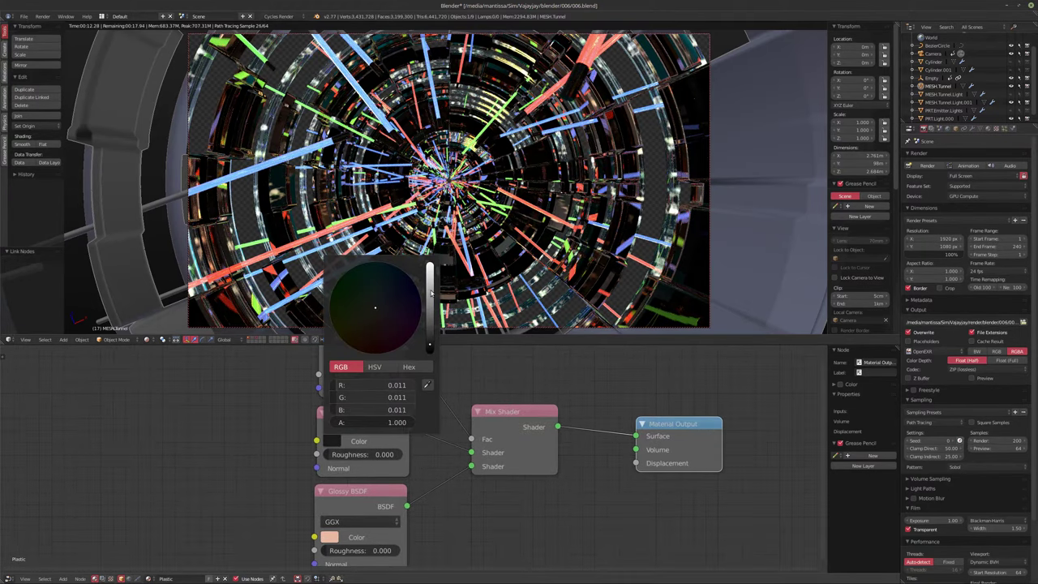
left_click_drag(431, 294, 429, 264)
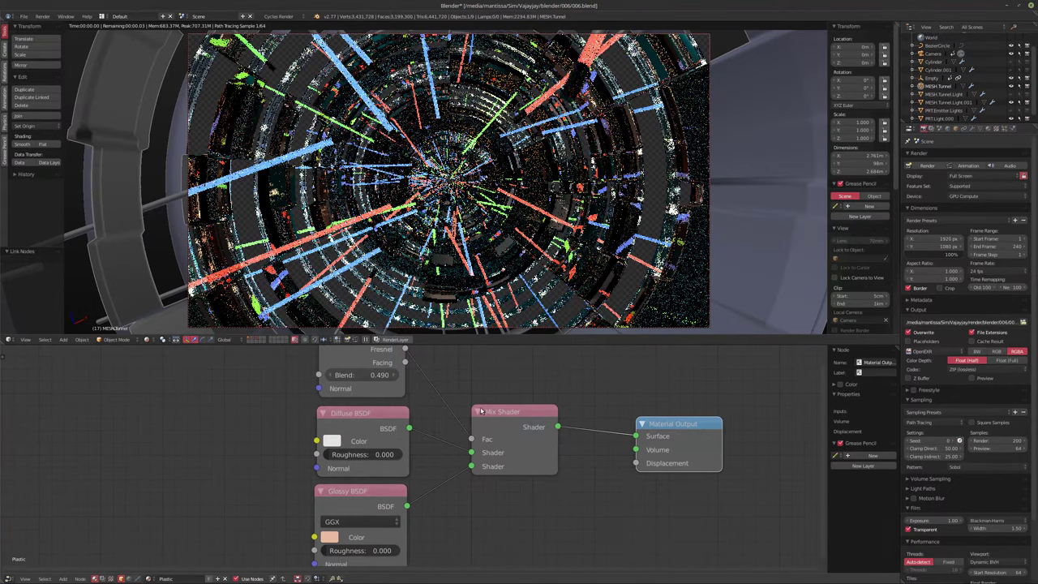
scroll(368, 416, "up", 2)
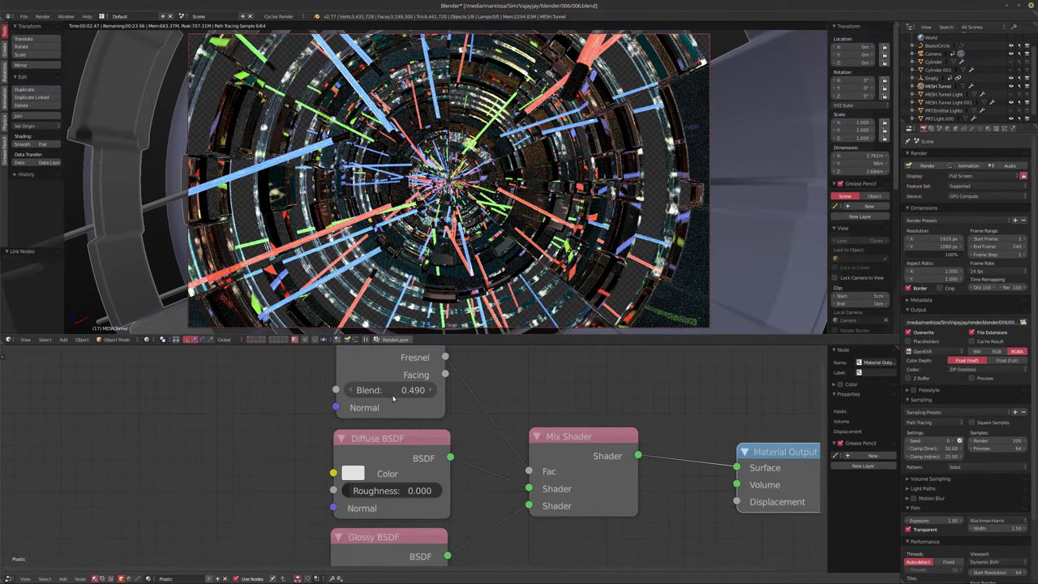
Step: Set the Plastic material's Layer Weight blend to 0.080, and neutralize its Glossy BSDF color to near white with green at 0.8
left_click_drag(394, 395, 195, 395)
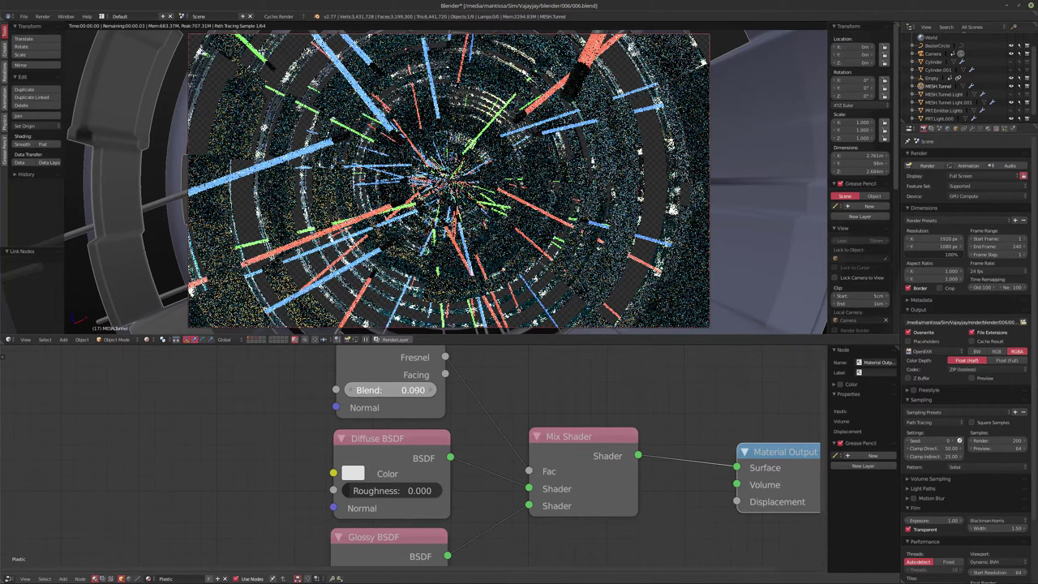
left_click_drag(394, 392, 393, 391)
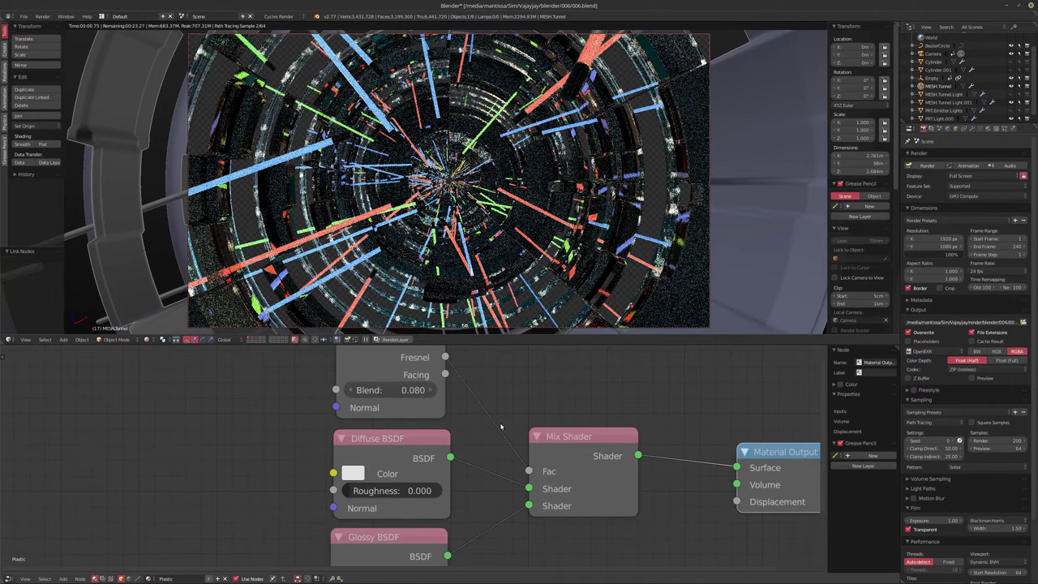
scroll(497, 424, "down", 3, "shift")
left_click(346, 504)
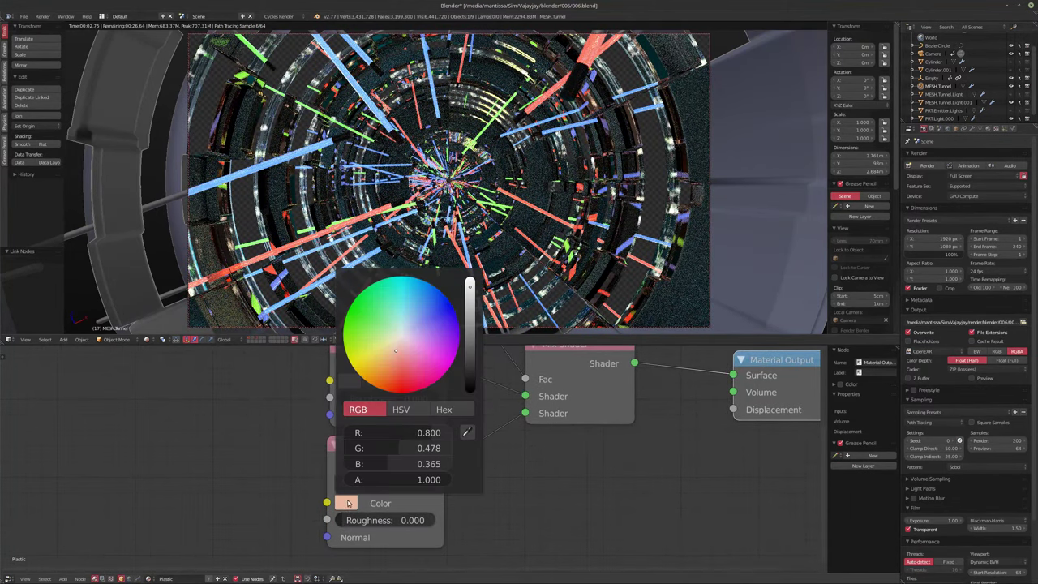
left_click(430, 447)
type("1")
key("Return")
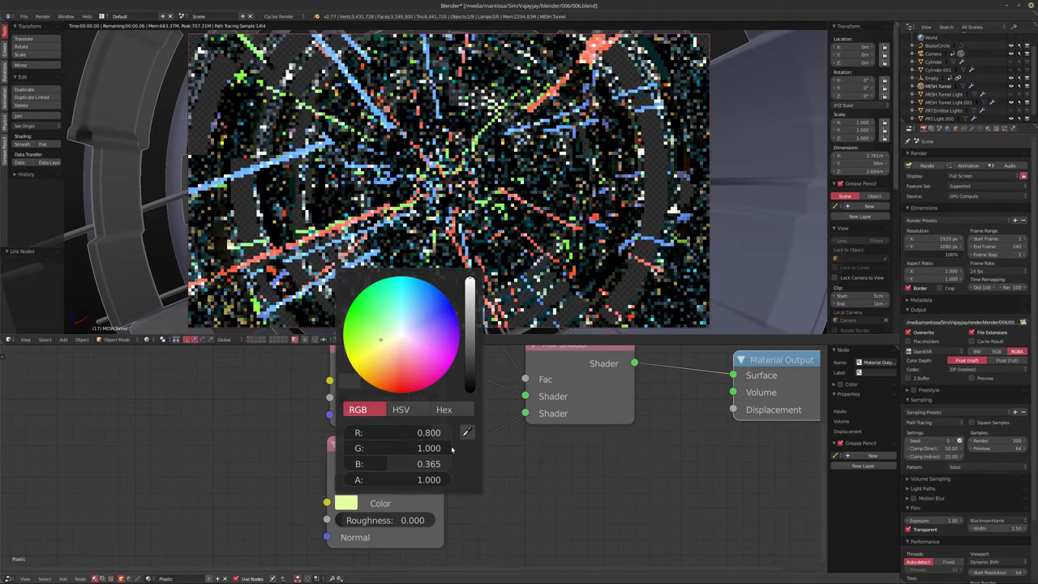
left_click(415, 448)
type(".8")
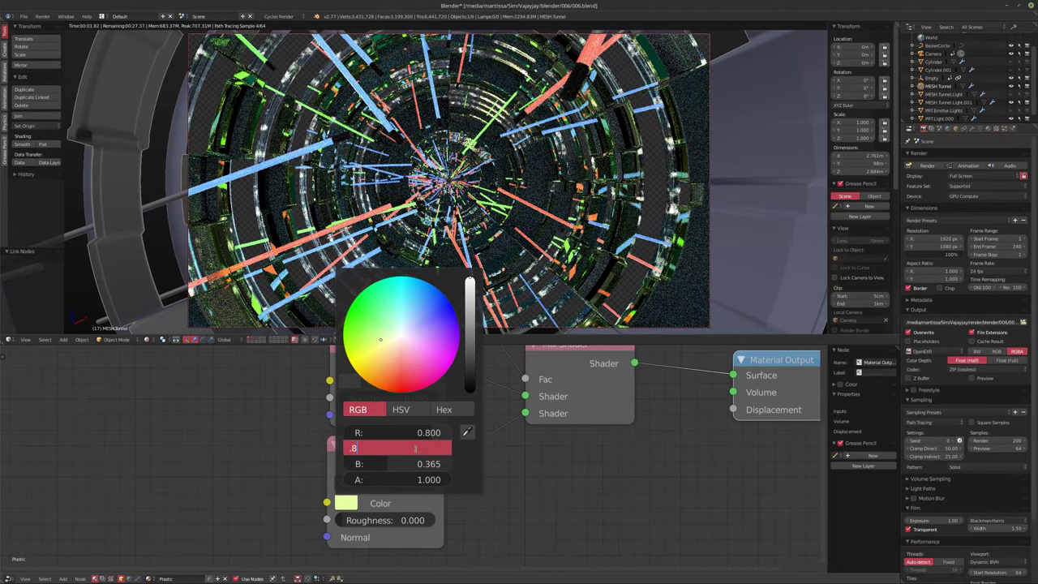
key("Return")
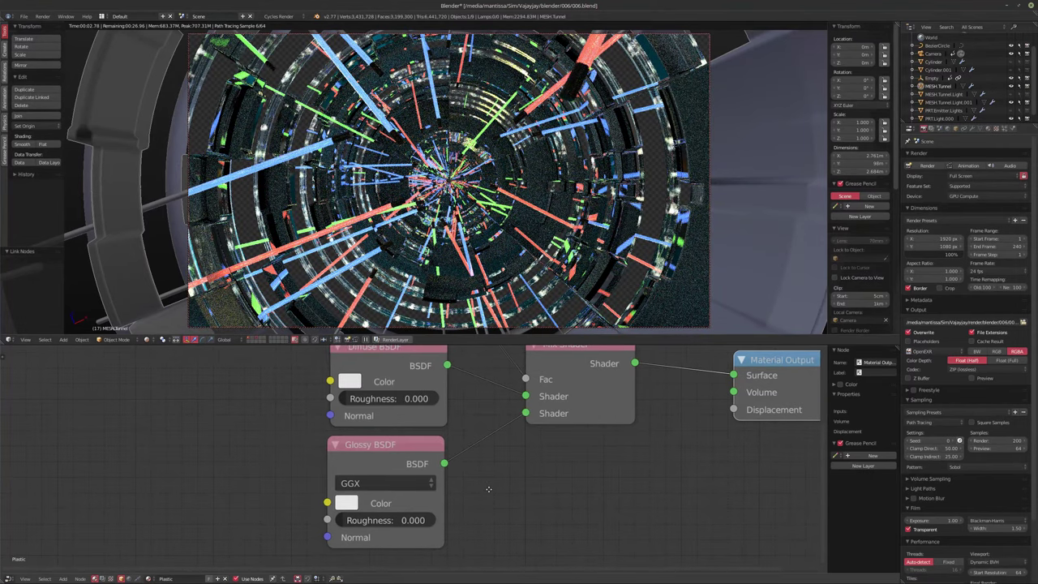
Step: Lower the saturation of the world's environment texture to 1.110, and return to the Plastic material's nodes
middle_click_drag(488, 489, 495, 503)
middle_click_drag(459, 414, 452, 472)
middle_click_drag(467, 437, 469, 492)
mouse_move(454, 438)
middle_mouse_down("ctrl")
mouse_move(436, 418)
mouse_move(456, 429)
middle_mouse_up("ctrl")
mouse_move(455, 428)
middle_mouse_down()
mouse_move(465, 451)
mouse_move(444, 446)
middle_mouse_up()
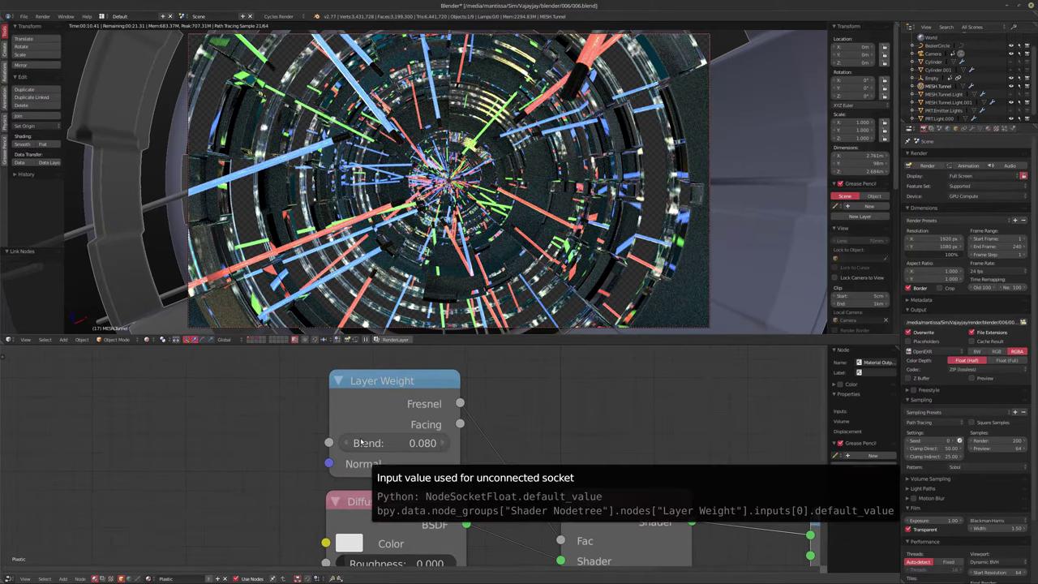
left_click(129, 578)
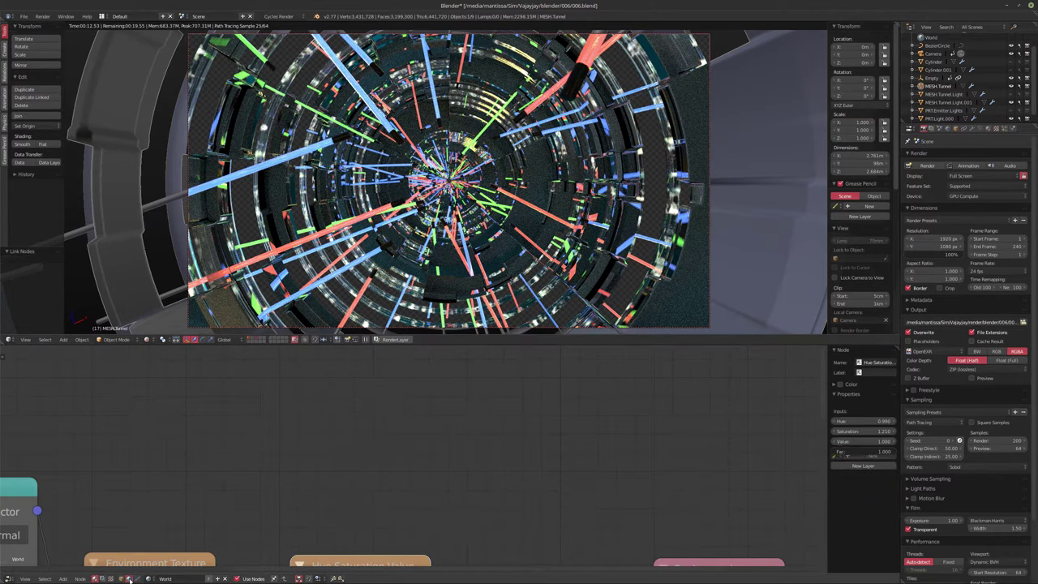
key("Home")
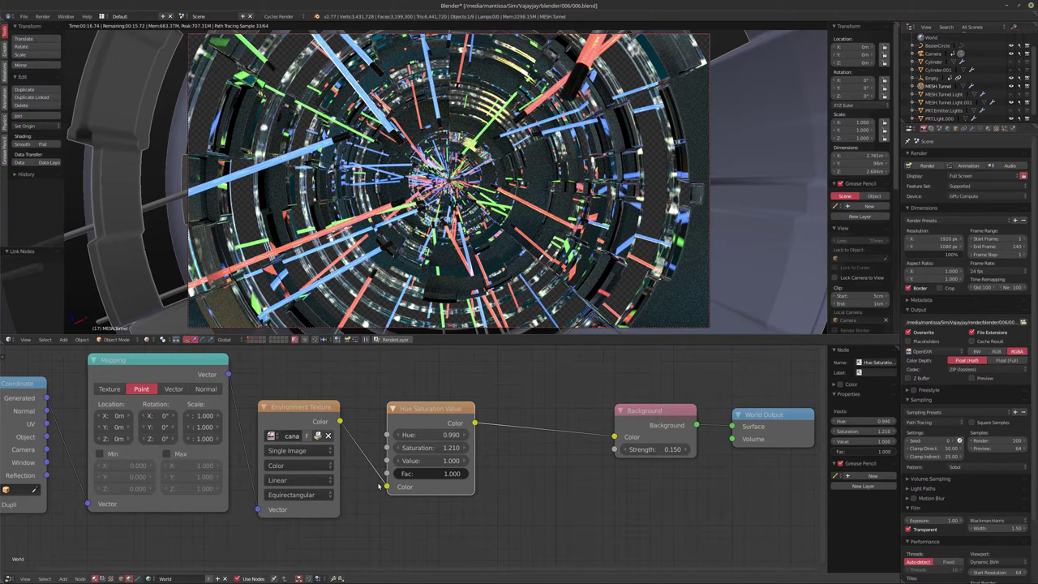
mouse_move(430, 447)
left_mouse_down()
mouse_move(243, 448)
mouse_move(544, 447)
mouse_move(420, 447)
left_mouse_up()
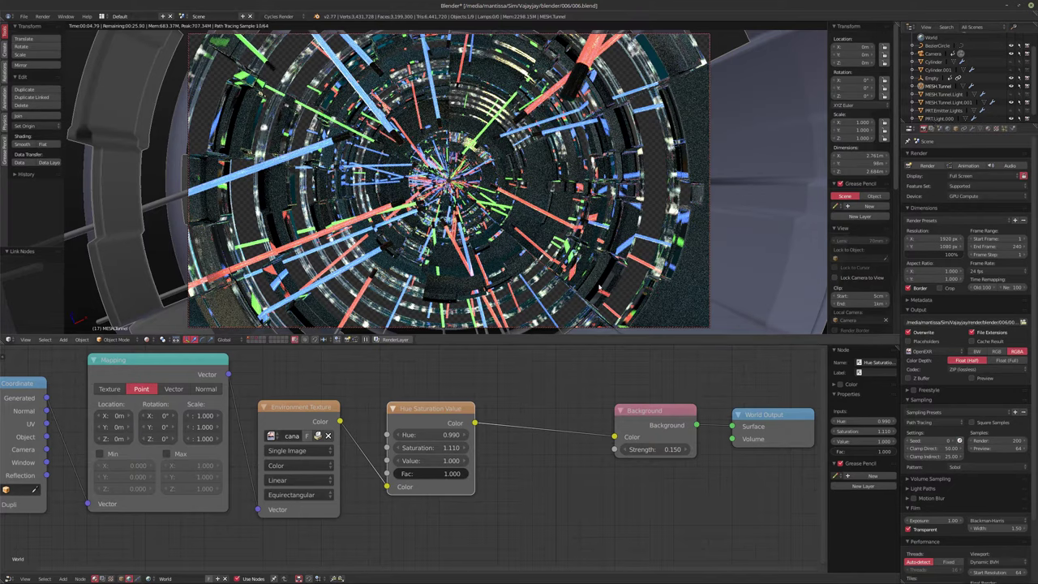
left_click(121, 578)
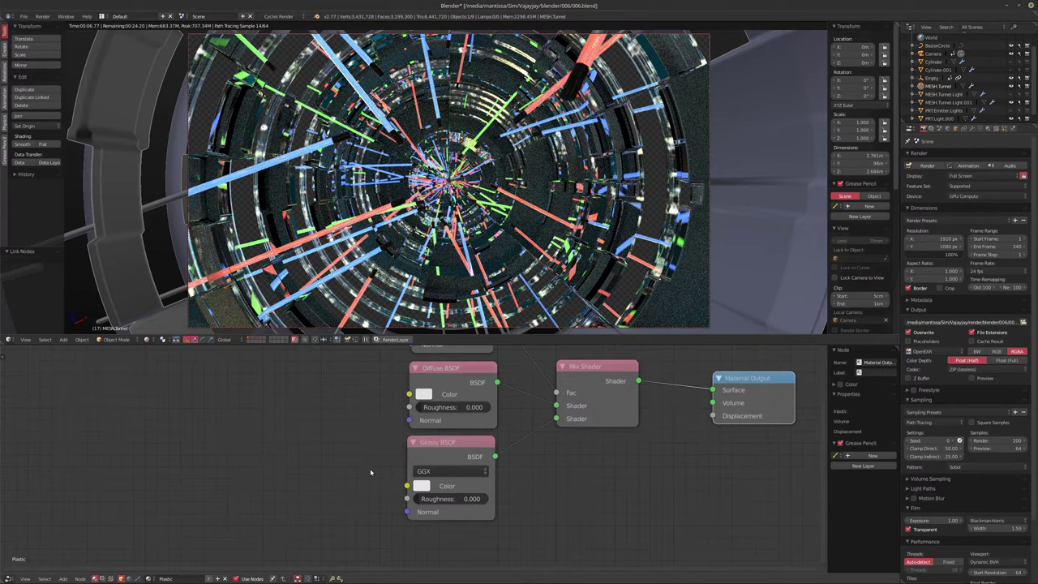
middle_click_drag(347, 466, 350, 461)
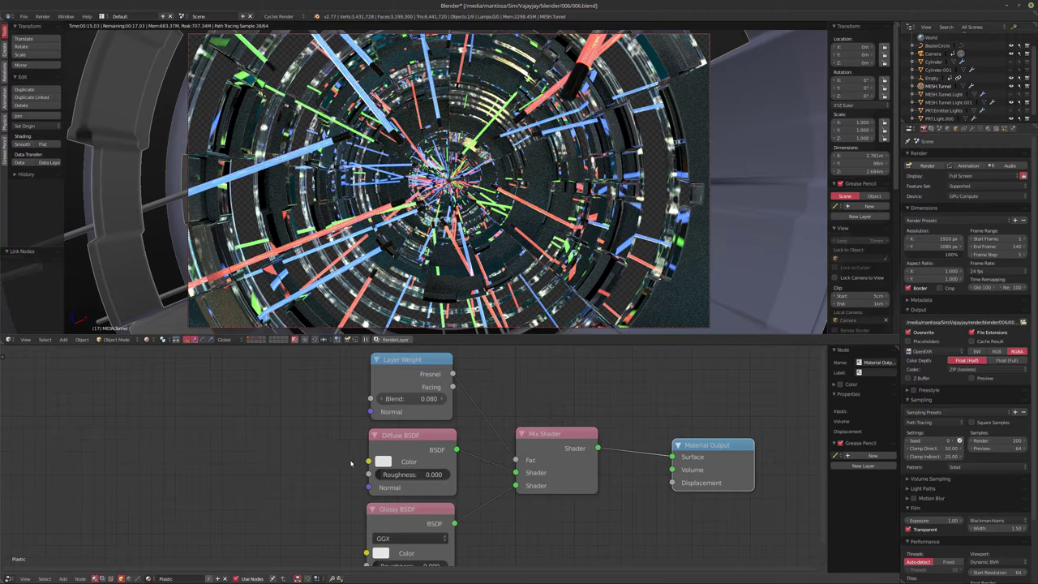
Step: Set the world's Hue Saturation Value saturation to 0.5 and its Background strength to 0.75
left_click(130, 578)
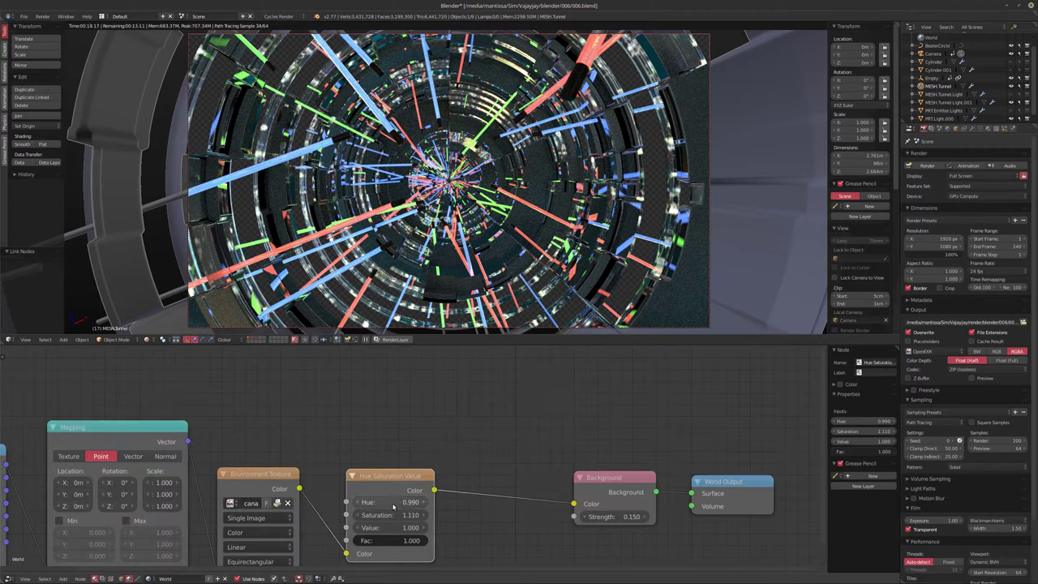
middle_click_drag(385, 526, 406, 487)
left_click(403, 476)
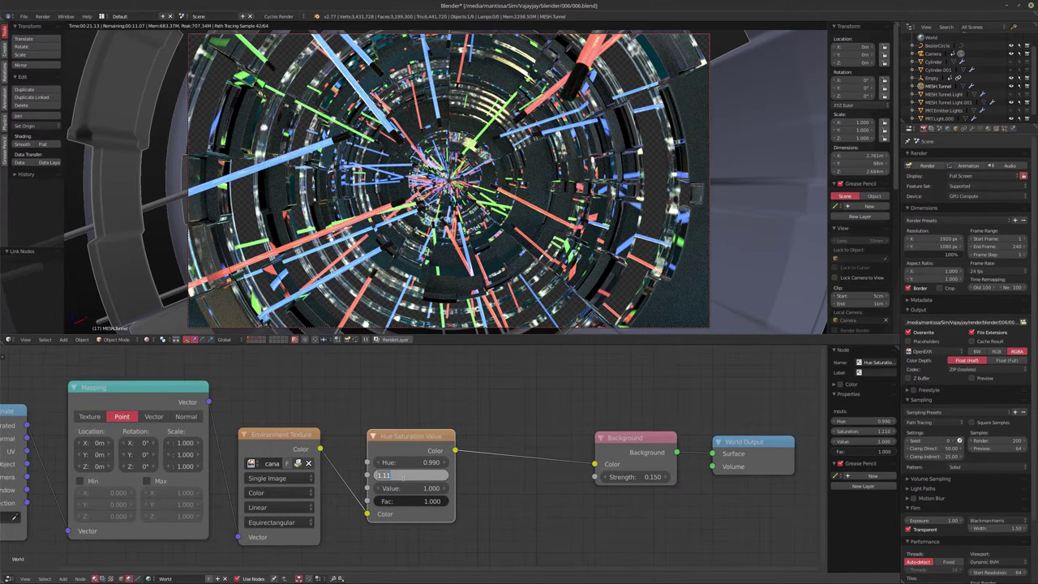
type("0.5")
key("Return")
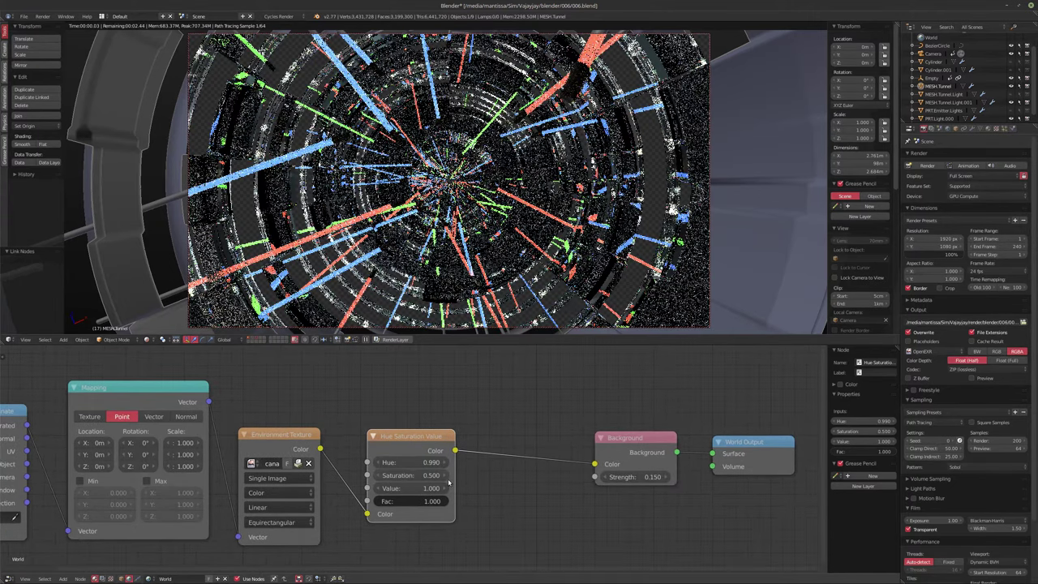
left_click(626, 476)
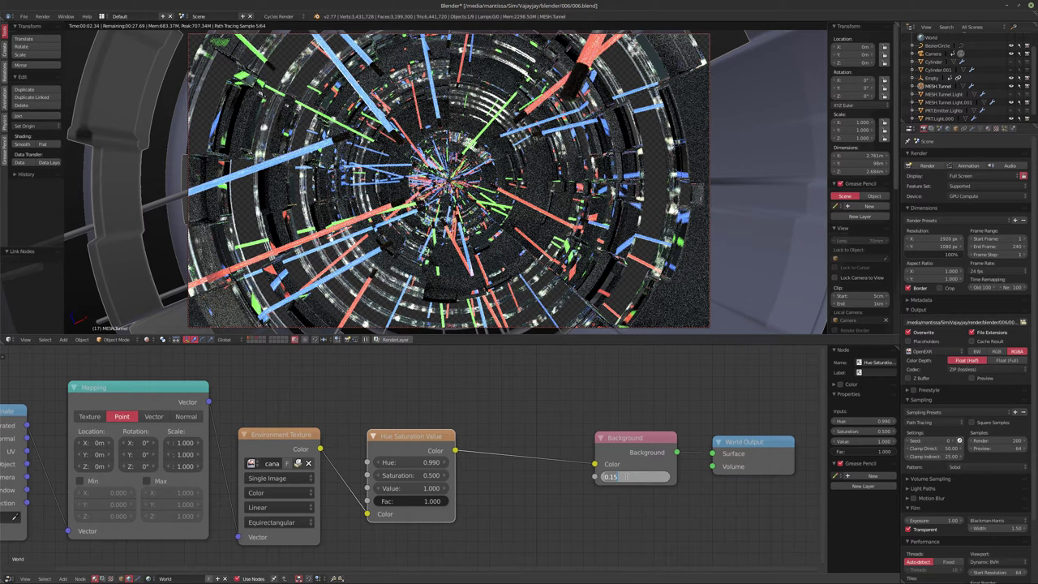
type("0.75")
key("Return")
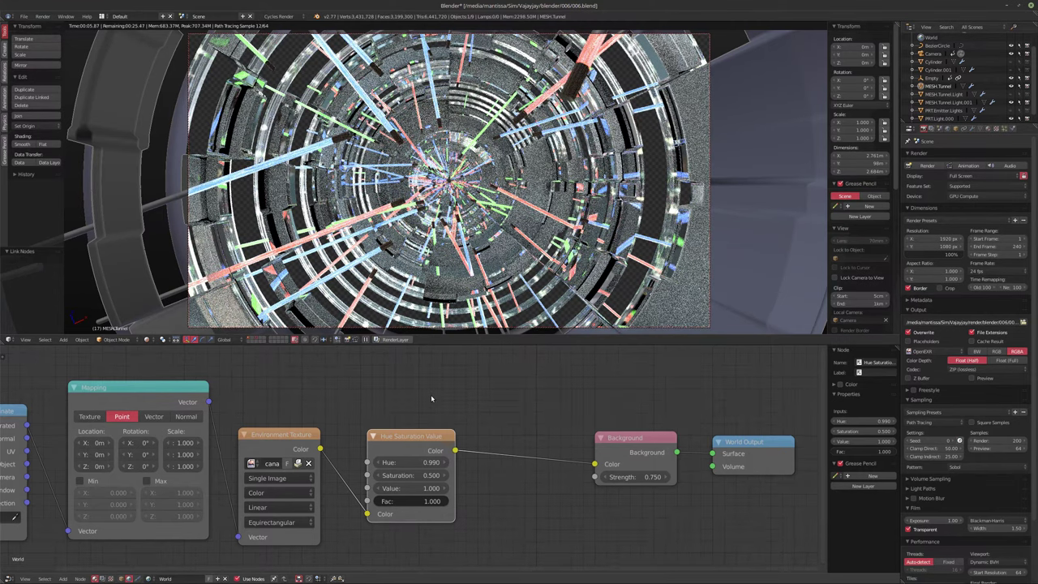
Step: In the Plastic material, drive the Mix Shader factor with the Layer Weight's Facing output, and set its blend to 0.310
left_click(121, 578)
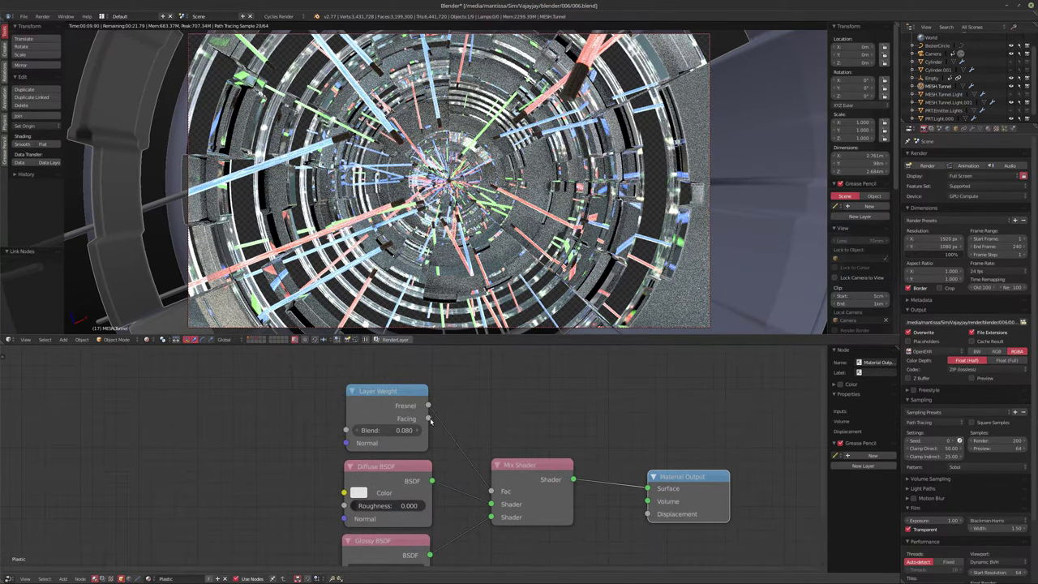
left_click(429, 422)
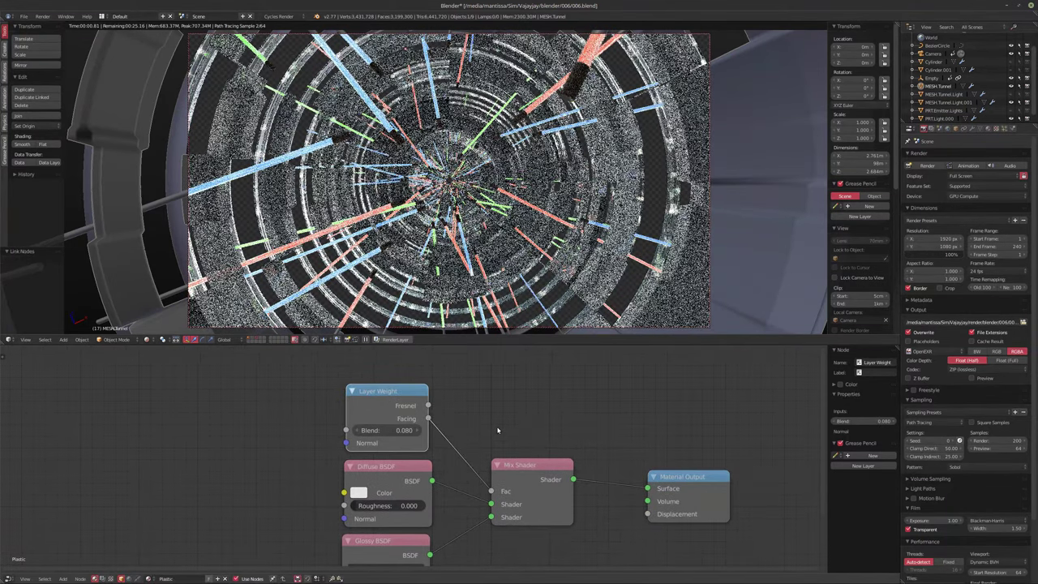
scroll(503, 431, "up", 2)
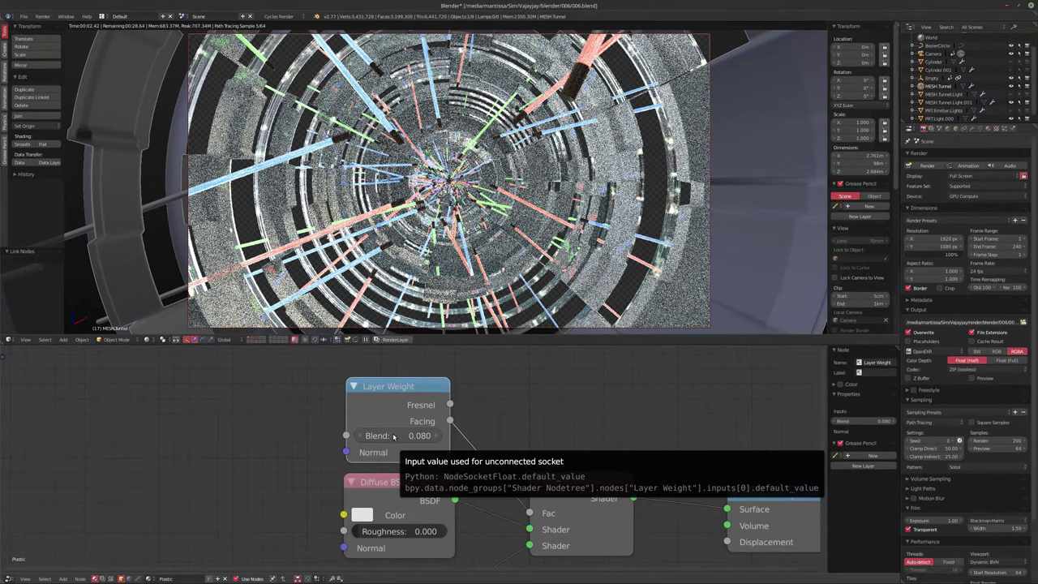
left_click_drag(394, 437, 442, 437)
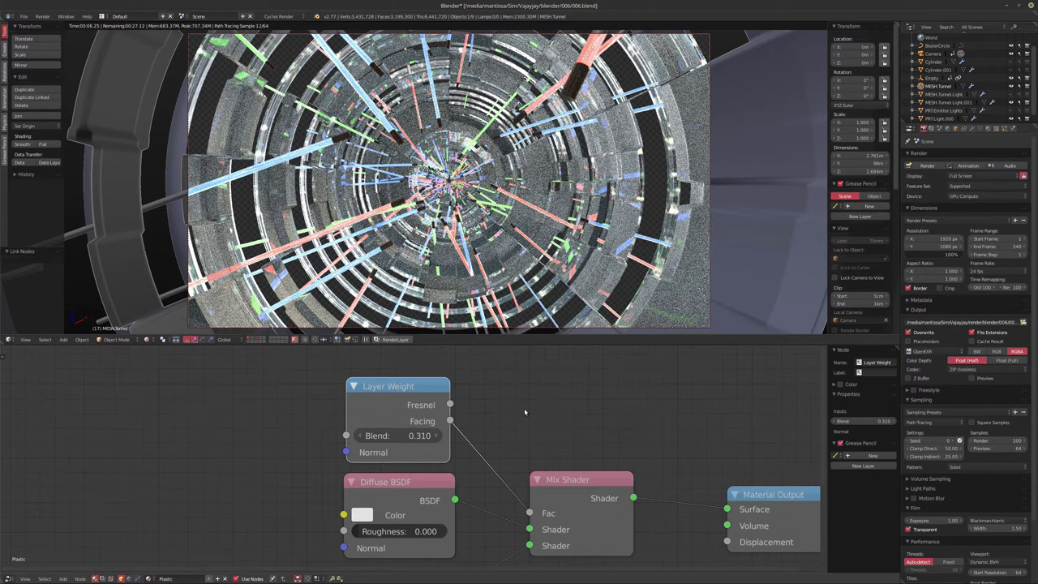
Step: Darken the Plastic material's Diffuse BSDF color to a dark gray of about 0.108
middle_click_drag(525, 432, 539, 385)
left_click(371, 469)
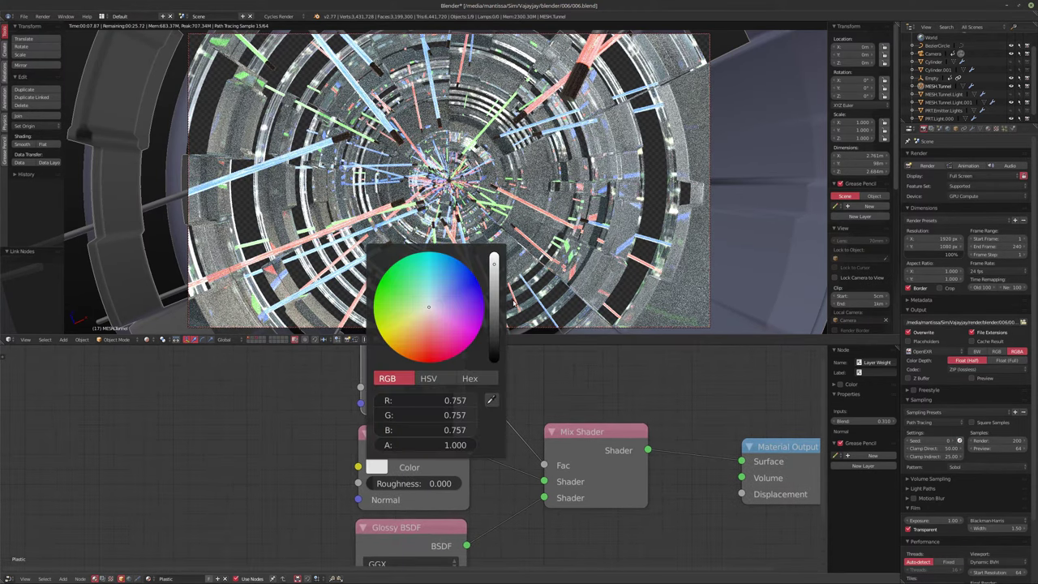
left_click_drag(494, 262, 494, 337)
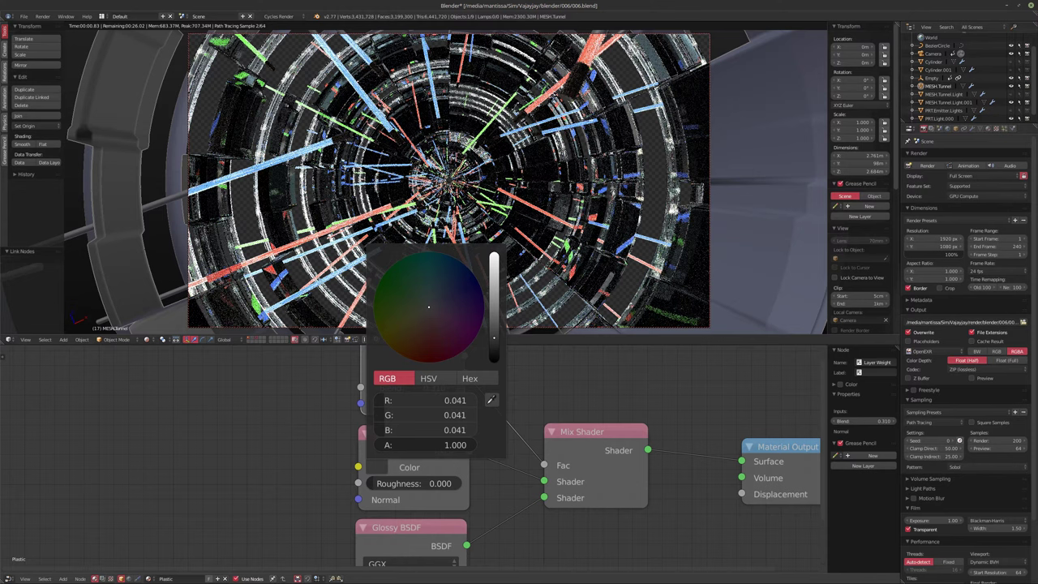
mouse_move(494, 337)
left_mouse_down()
mouse_move(494, 315)
mouse_move(493, 360)
mouse_move(489, 328)
left_mouse_up()
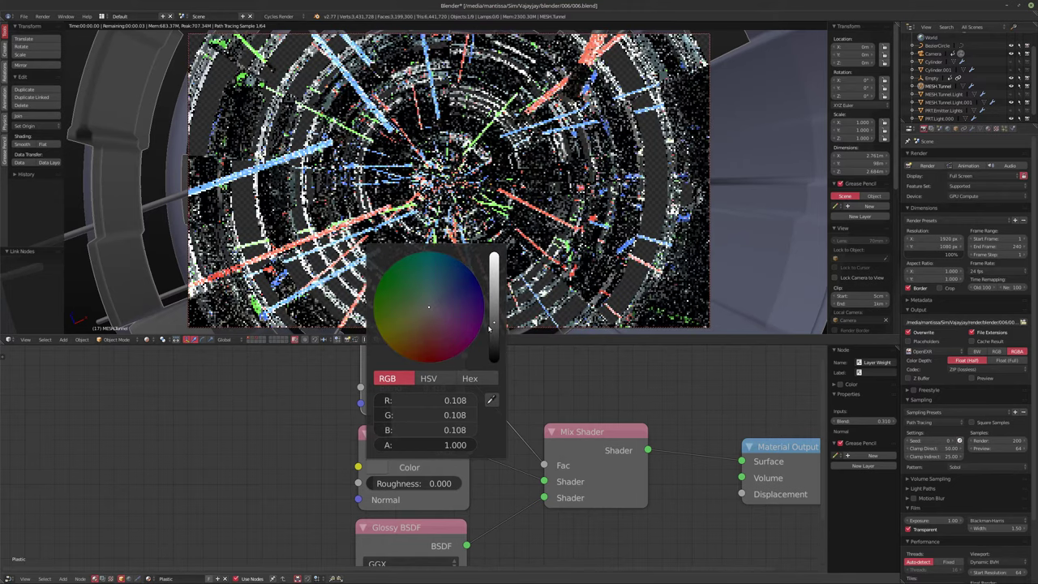
Step: Change the Glossy BSDF distribution of the Plastic material to Sharp
middle_click_drag(325, 448, 315, 381)
scroll(406, 498, "up", 1, "ctrl")
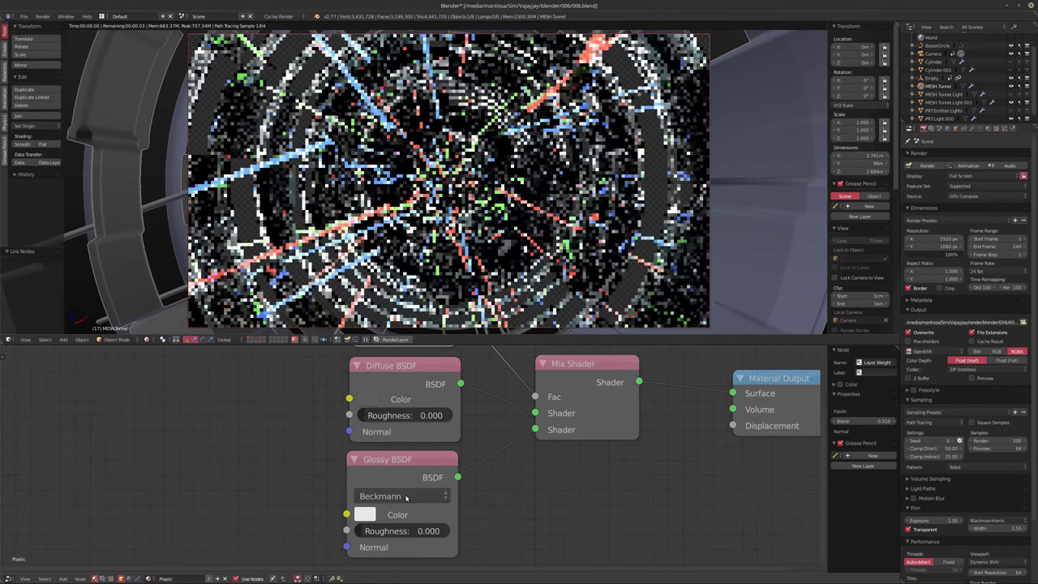
scroll(406, 497, "up", 1, "ctrl")
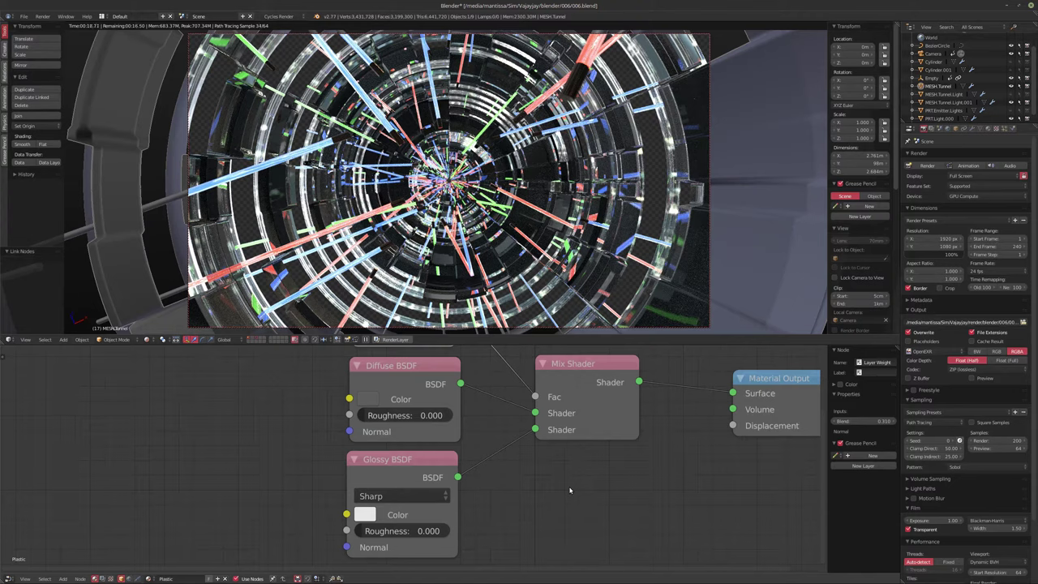
Step: Set the depth of the Clouds texture used by the tunnel's Displace modifier to 4
left_click(996, 129)
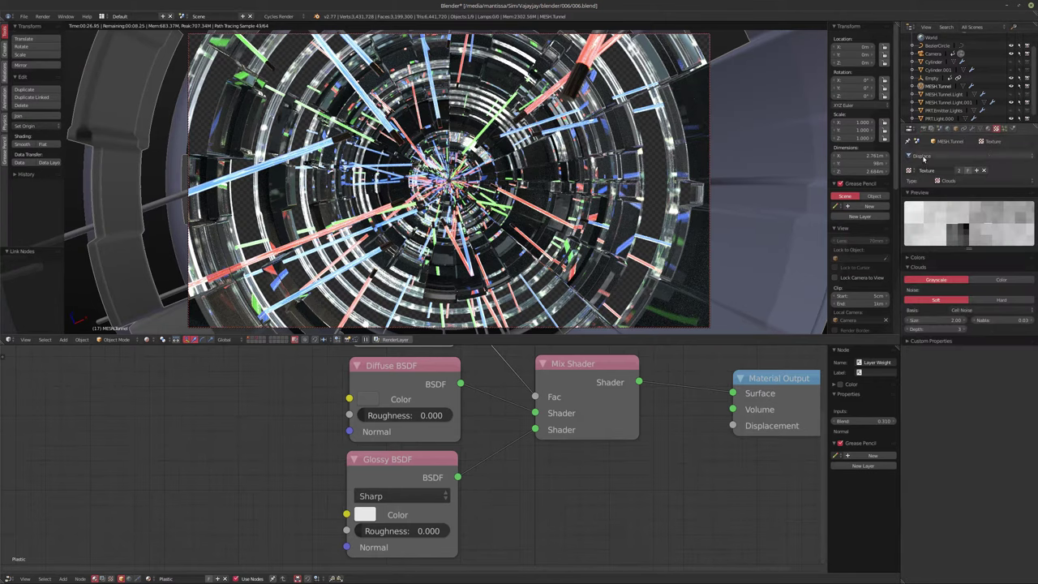
left_click(963, 329)
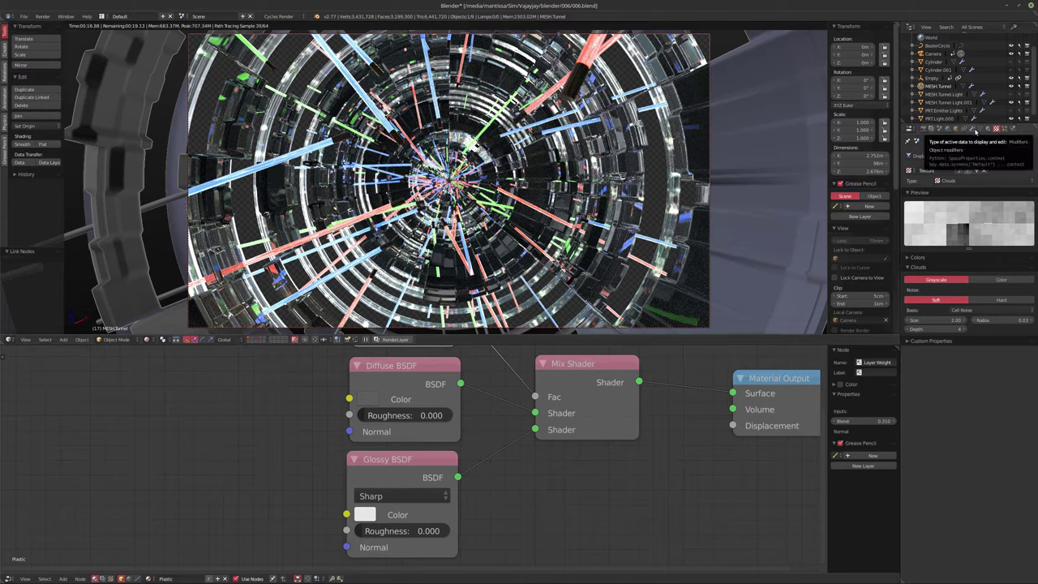
Step: Move the Material Output farther from the Mix Shader, and insert a second Mix Shader on the link between them
scroll(378, 418, "down", 3)
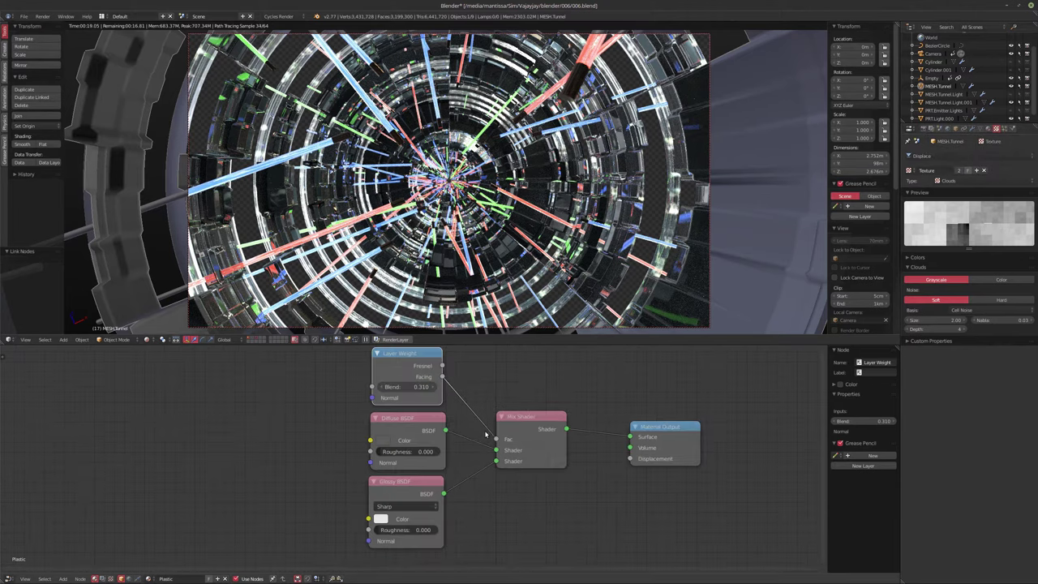
left_click_drag(523, 425, 614, 426)
scroll(479, 428, "up", 2)
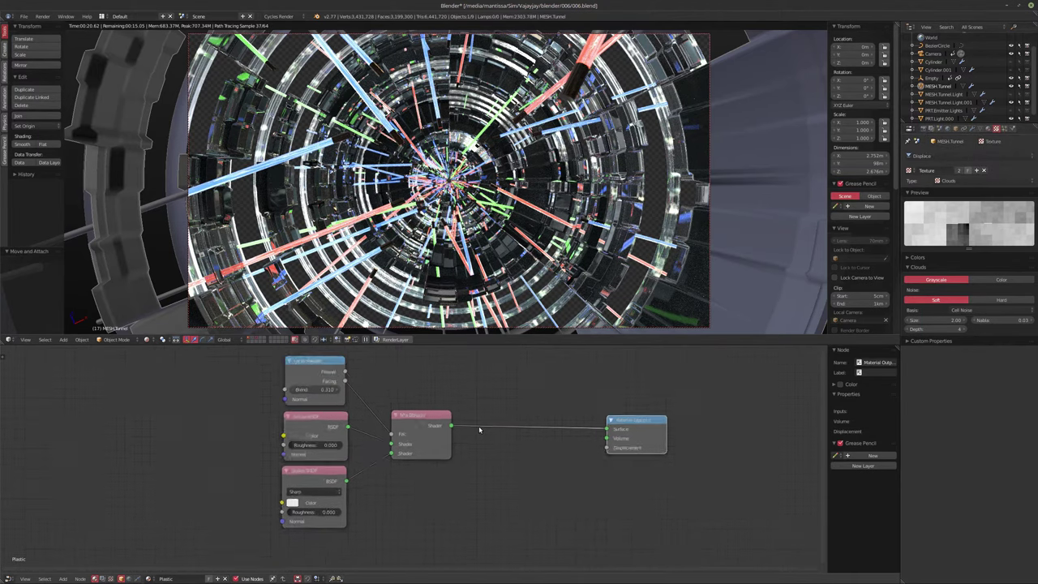
key("shift+a")
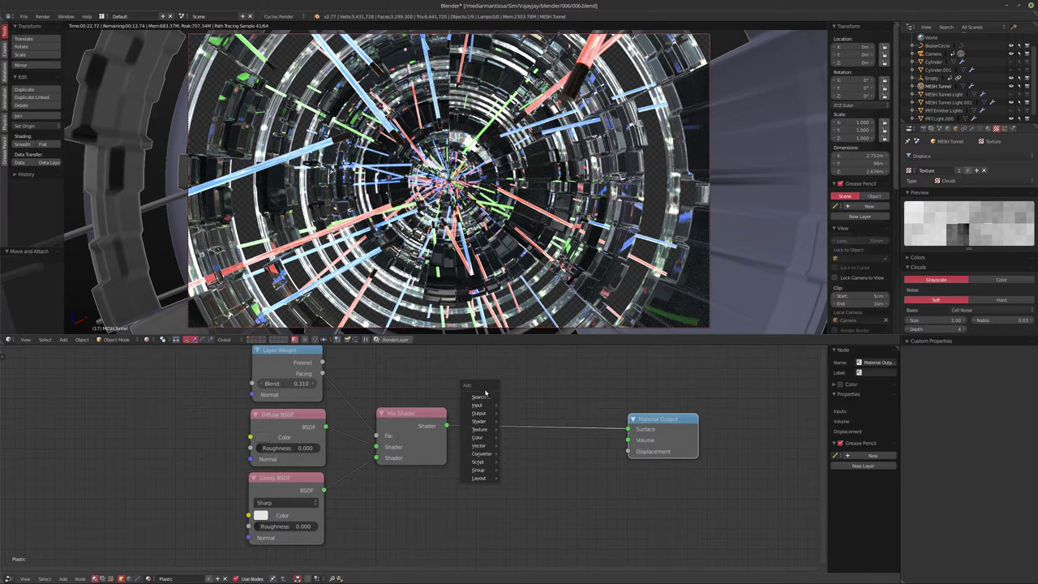
mouse_move(479, 422)
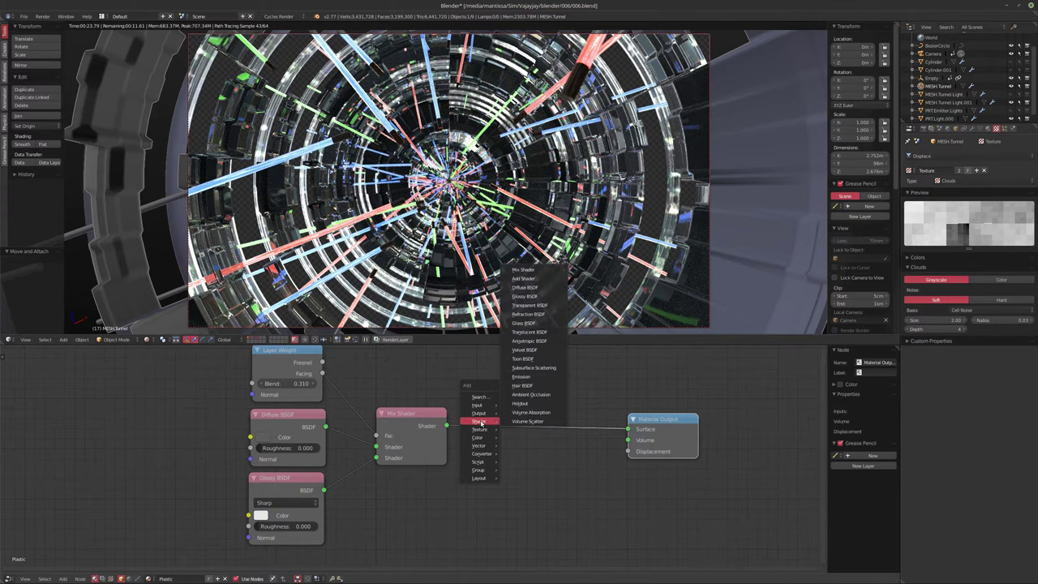
left_click(523, 269)
left_click(491, 403)
Step: Add a Geometry node and connect its Pointiness output to the second Mix Shader's factor
key("shift+a")
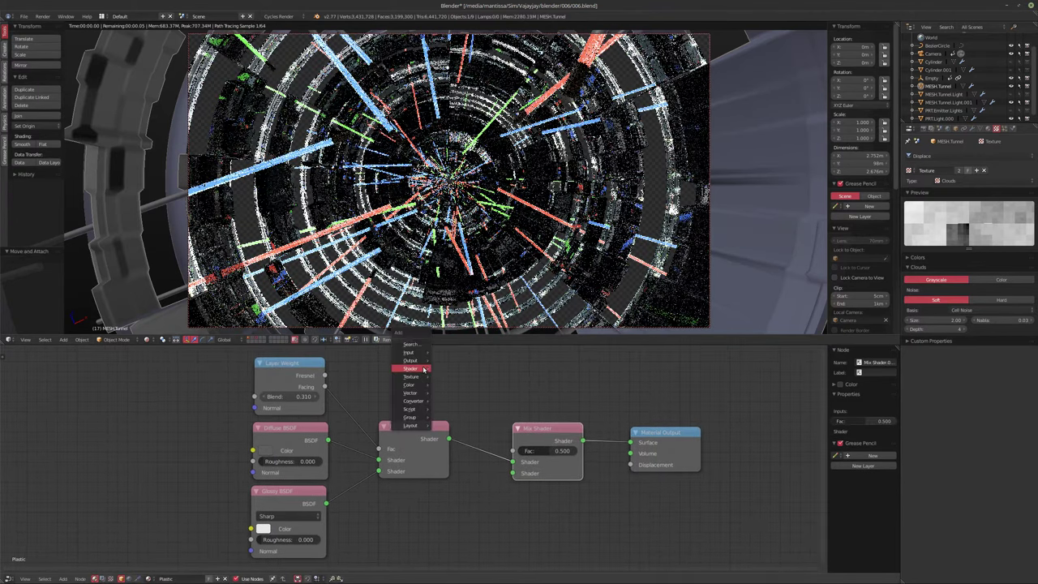
mouse_move(410, 352)
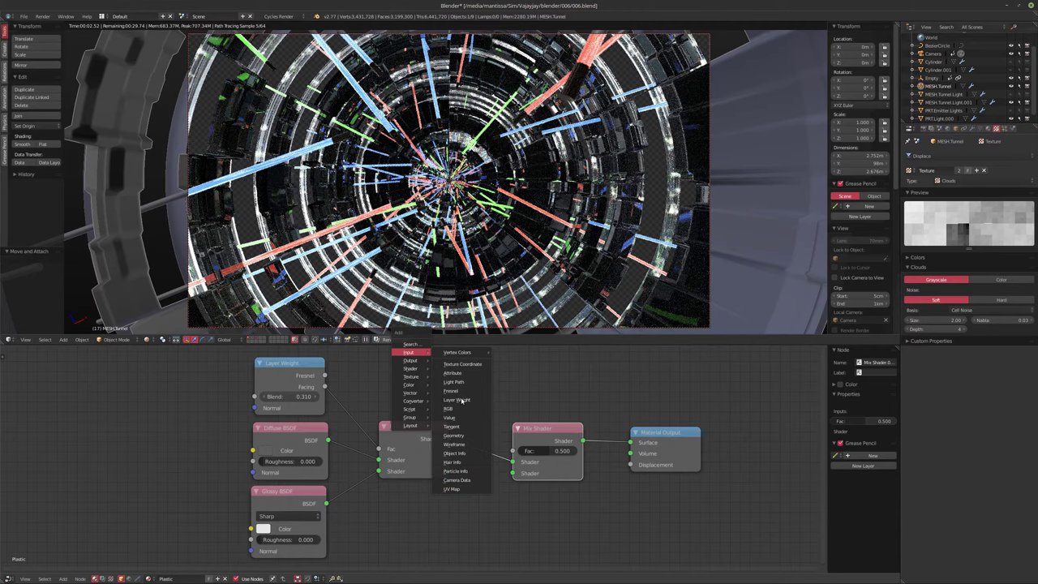
left_click(454, 435)
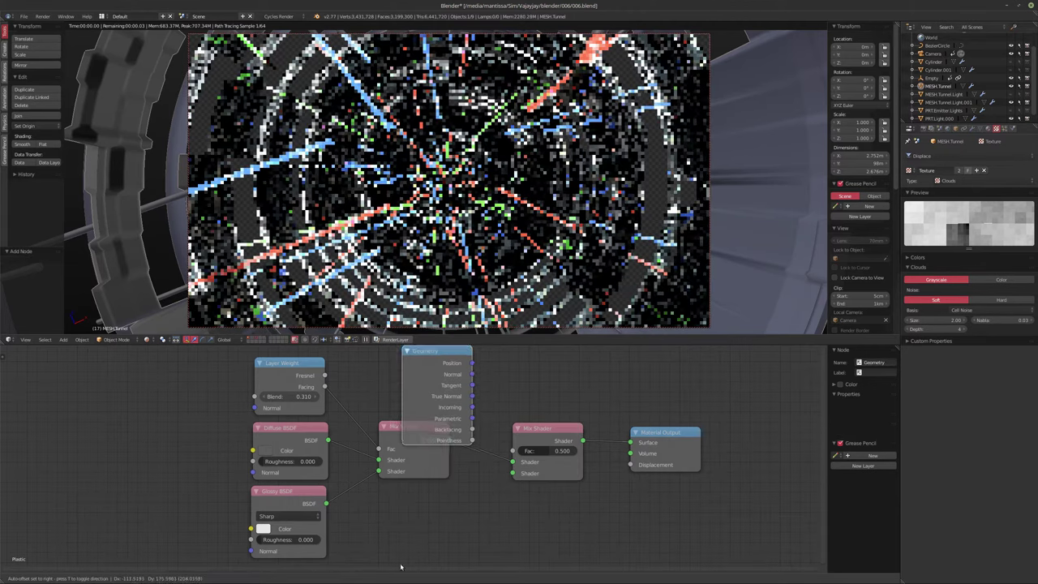
left_click(428, 400)
left_click_drag(450, 396, 512, 454)
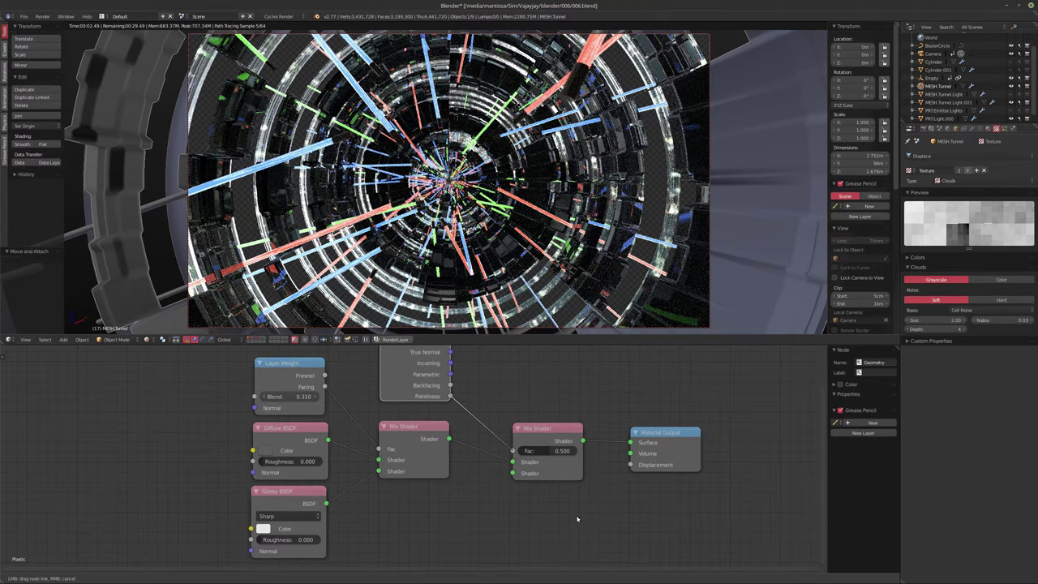
Step: Move the Material Output and second Mix Shader farther from the Geometry node to open up space between them
key("Home")
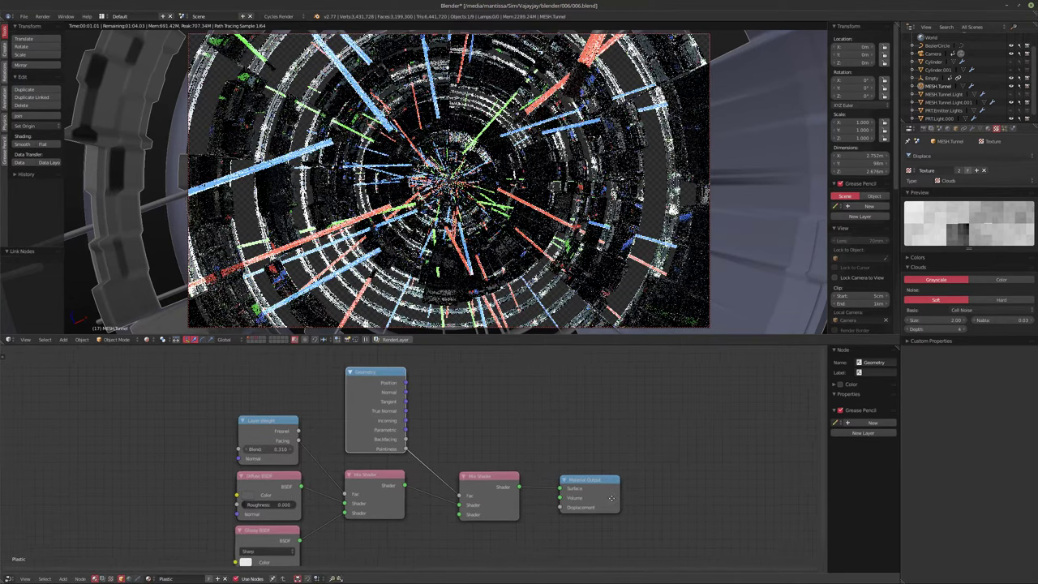
middle_click_drag(611, 498, 586, 489)
left_click_drag(577, 491, 657, 495)
left_click_drag(477, 495, 557, 500)
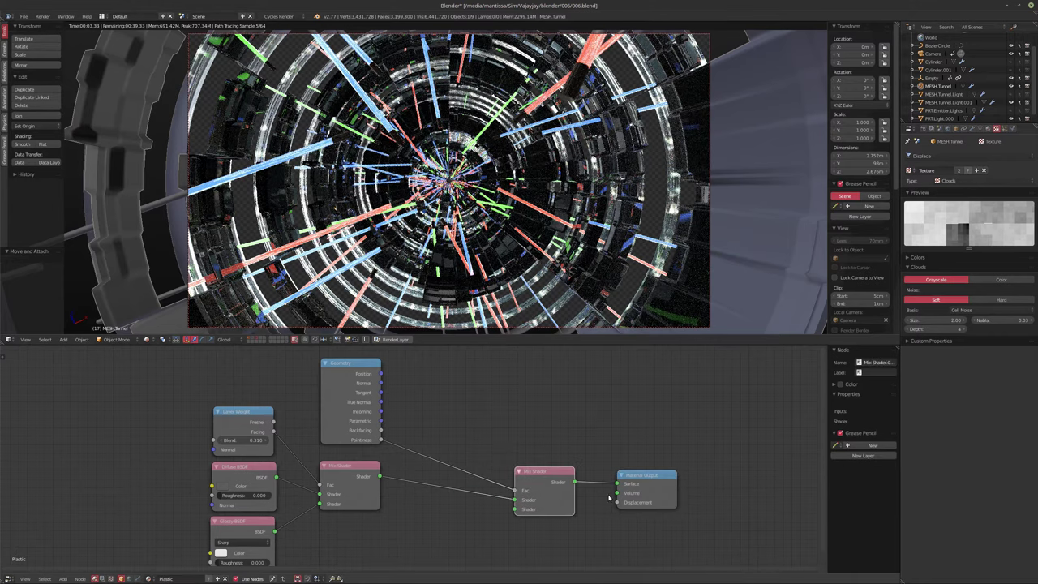
left_click_drag(641, 491, 647, 492)
left_click_drag(551, 490, 585, 500)
Step: Insert a ColorRamp on the link between Pointiness and the second Mix Shader's factor, and rearrange the nodes around it
key("shift+a")
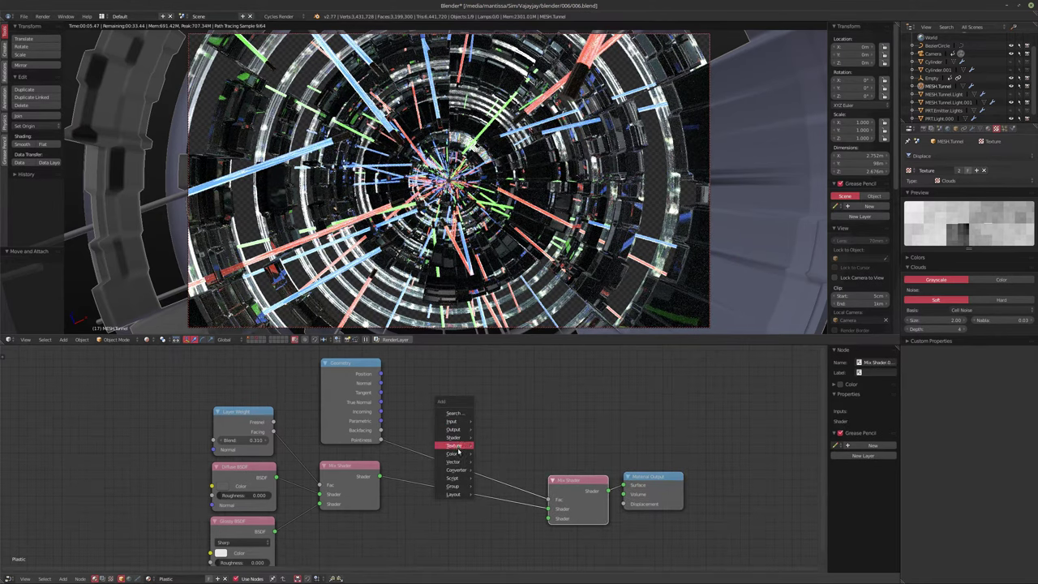
mouse_move(457, 470)
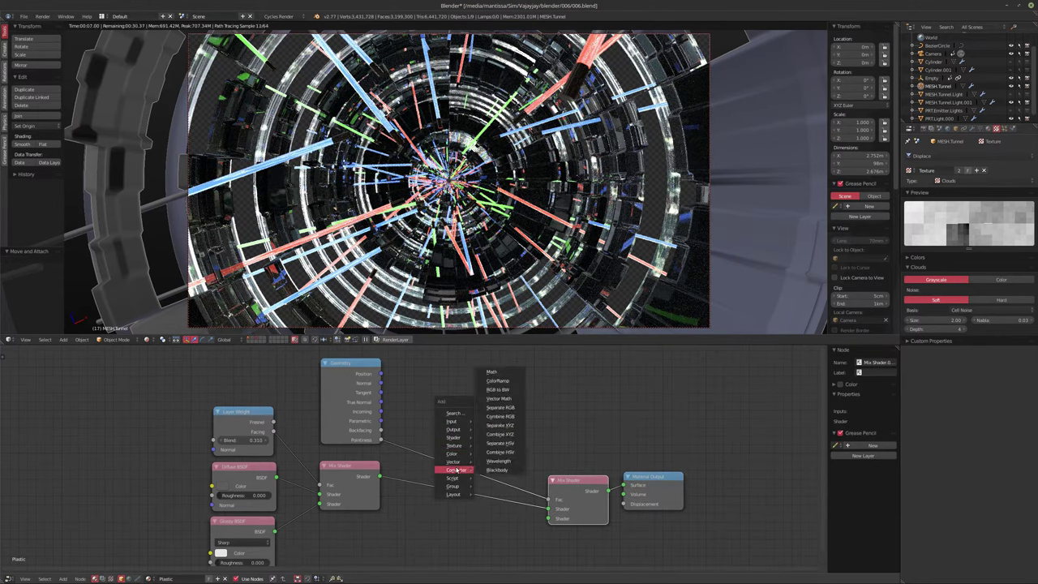
left_click(508, 381)
left_click(478, 432)
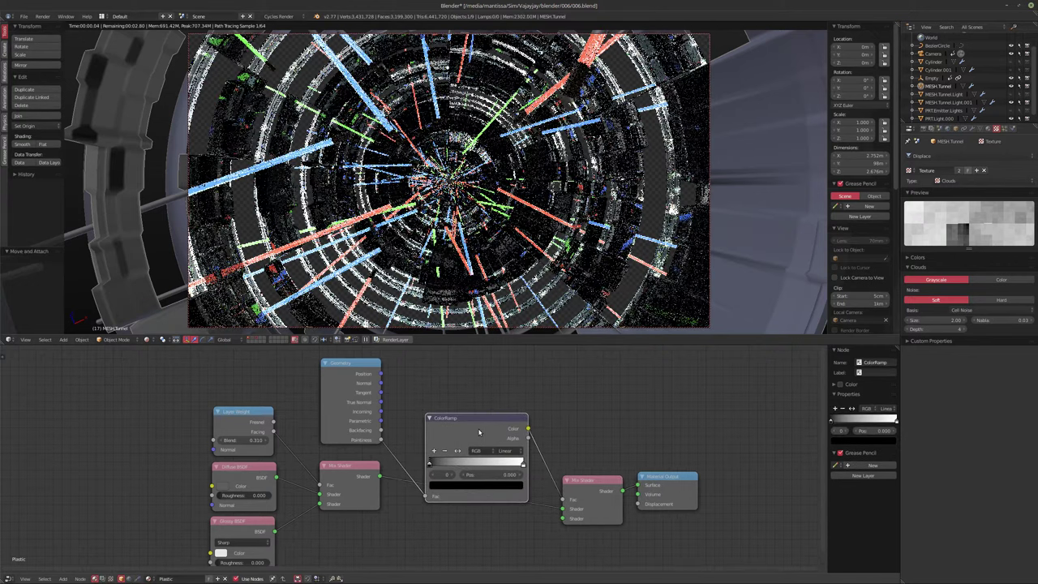
left_click_drag(478, 432, 465, 396)
left_click_drag(598, 494, 589, 483)
left_click_drag(675, 494, 679, 497)
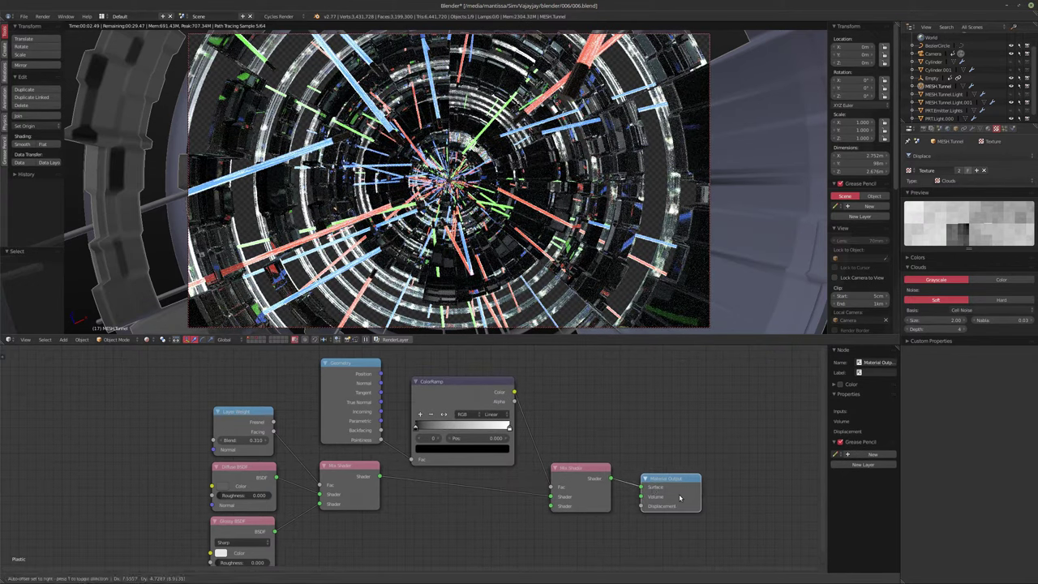
Step: Preview the ColorRamp through an emission viewer, then move its black stop inward and its white stop to 0.727
left_click(458, 383, "ctrl+shift")
scroll(568, 414, "up", 3)
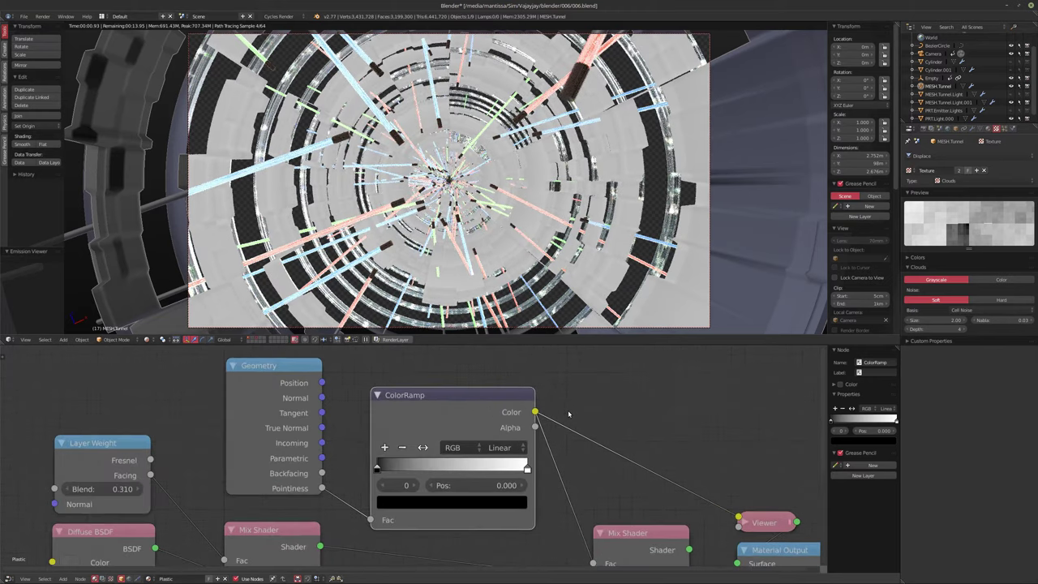
scroll(568, 414, "up", 1)
left_click_drag(364, 476, 435, 477)
left_click_drag(523, 474, 478, 476)
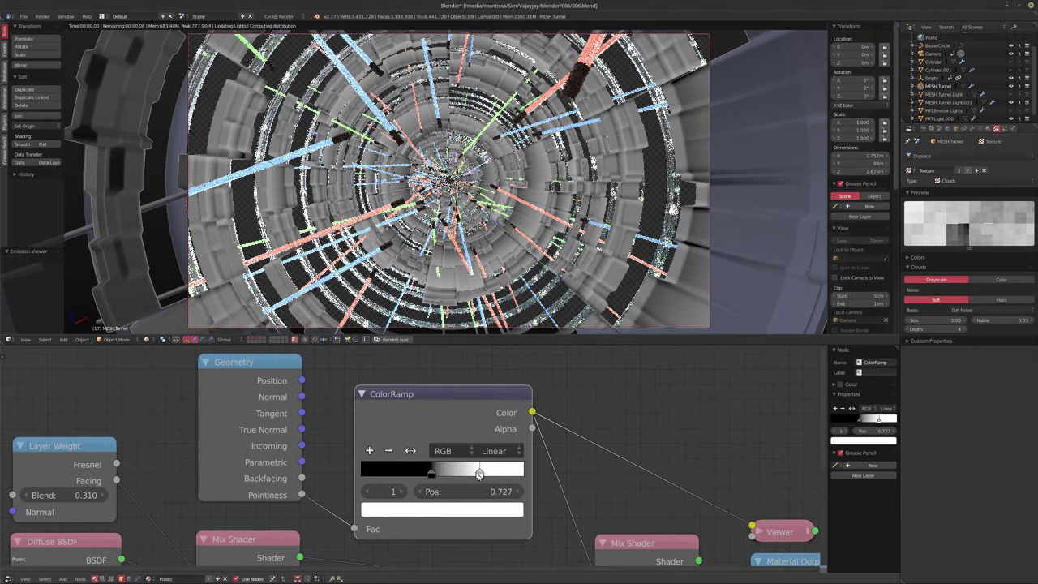
Step: Set the viewport subdivisions of the tunnel's Subsurf modifier to 5
left_click(969, 130)
scroll(955, 203, "up", 2)
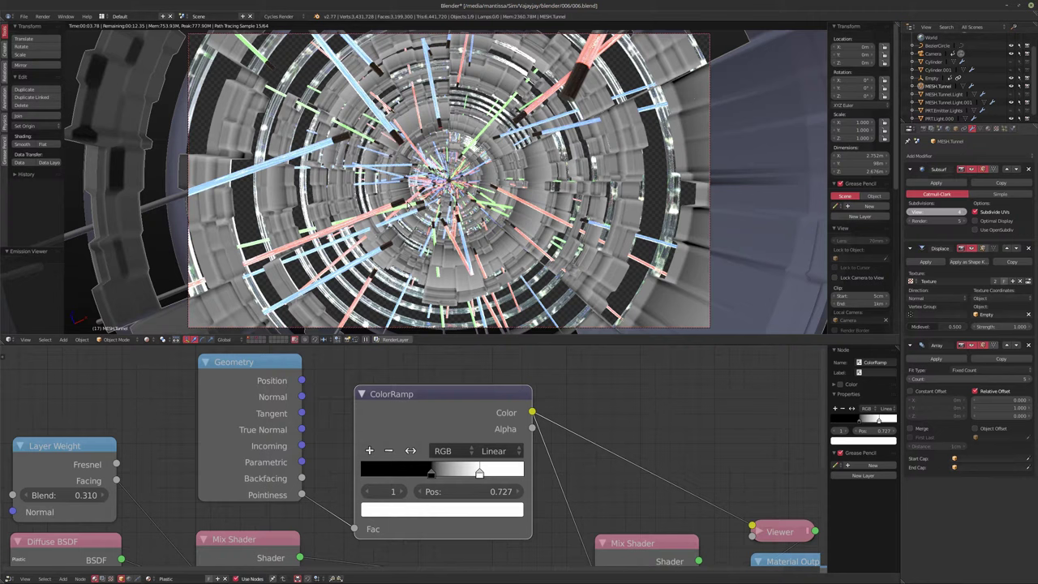
left_click(961, 211)
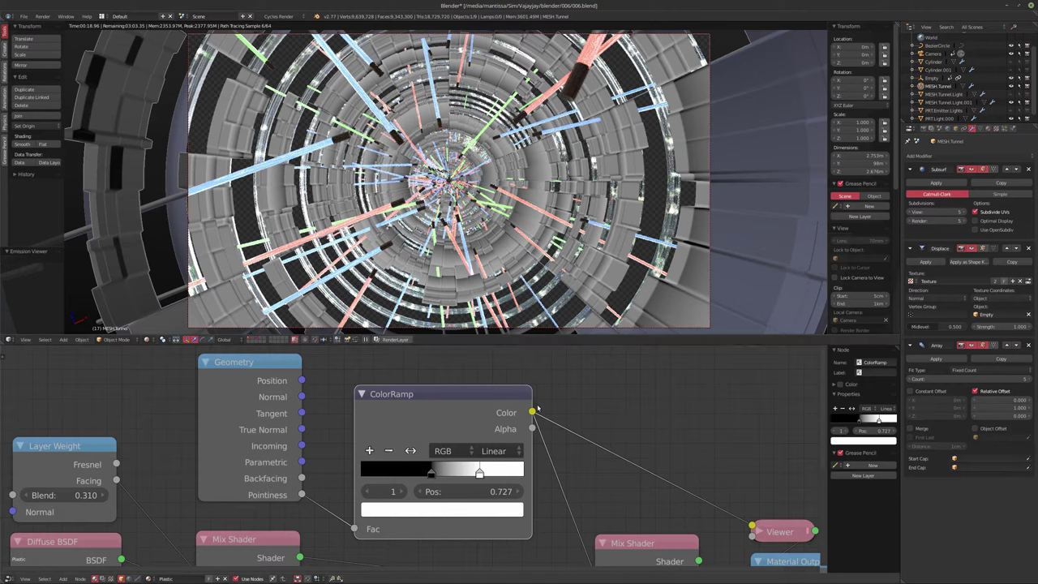
Step: Tighten the ColorRamp to a sharp transition, with the white stop at 0.536 and the black stop at 0.526
mouse_move(433, 477)
left_mouse_down()
mouse_move(477, 477)
mouse_move(447, 474)
left_mouse_up()
middle_click_drag(562, 467, 575, 463)
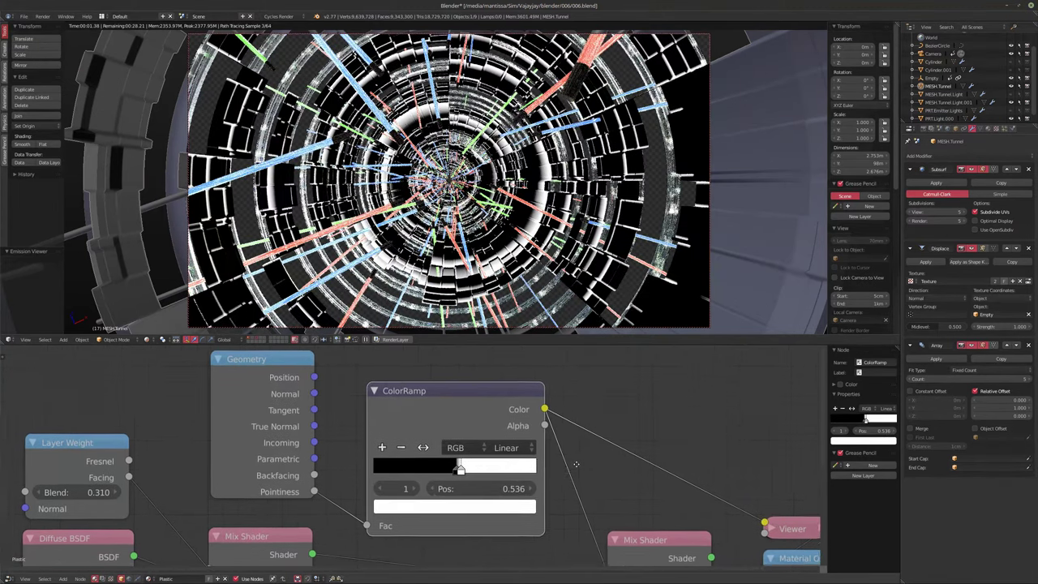
scroll(576, 463, "up", 2)
left_click_drag(468, 468, 477, 468)
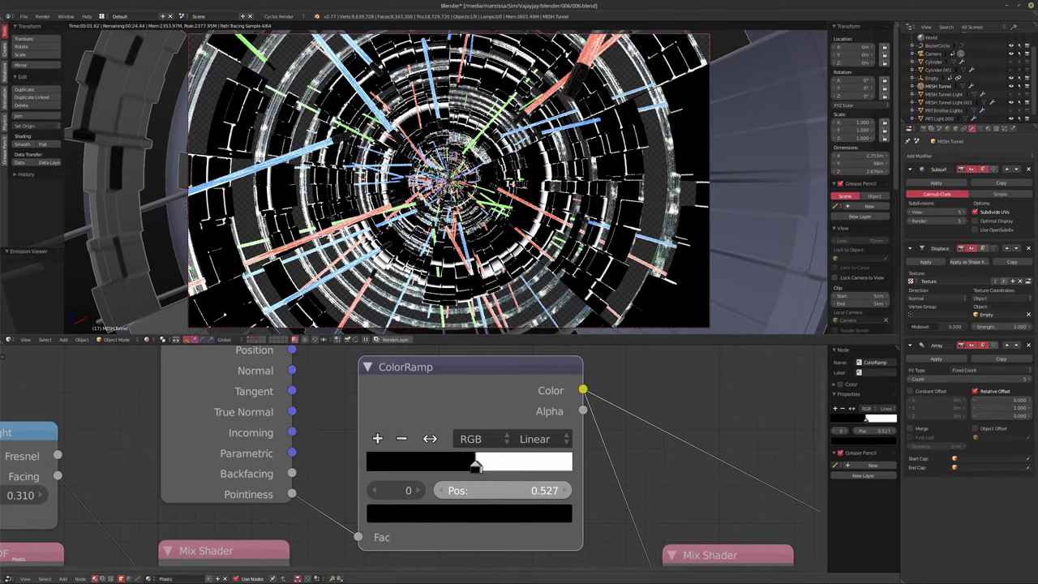
left_click_drag(470, 485, 470, 485)
key("Home")
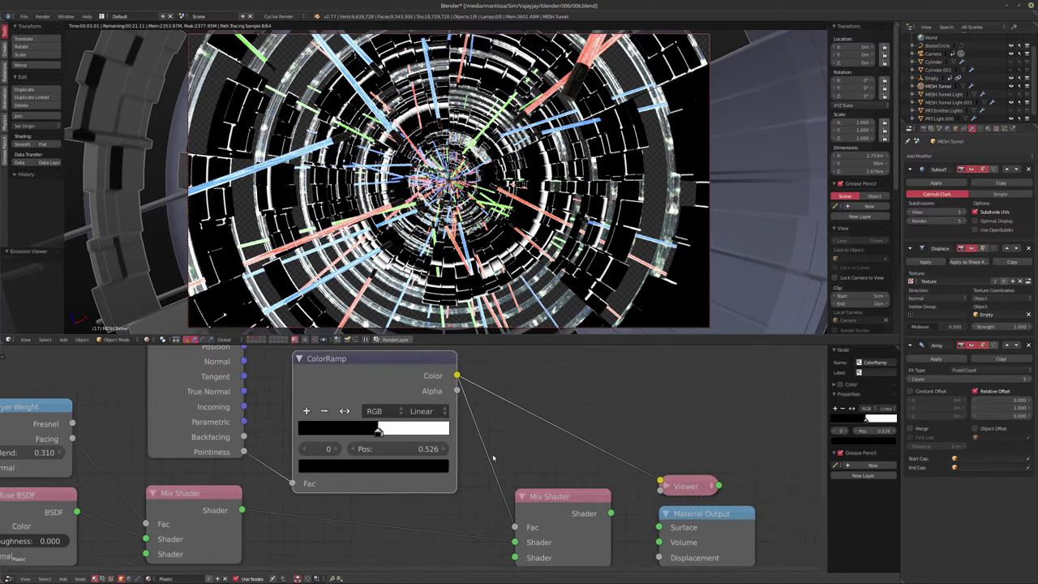
Step: Preview the second Mix Shader through the Material Output again, and hide MESH.Tunnel.Light.001 in the viewport
left_click(545, 498, "ctrl+shift")
middle_click_drag(504, 459, 534, 403)
key("shift+a")
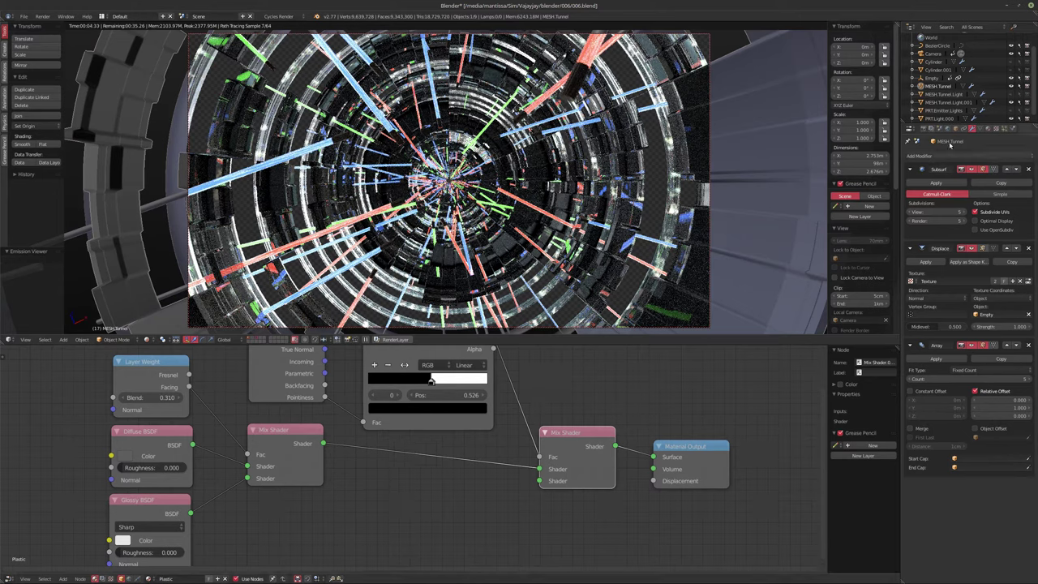
left_click(1011, 102)
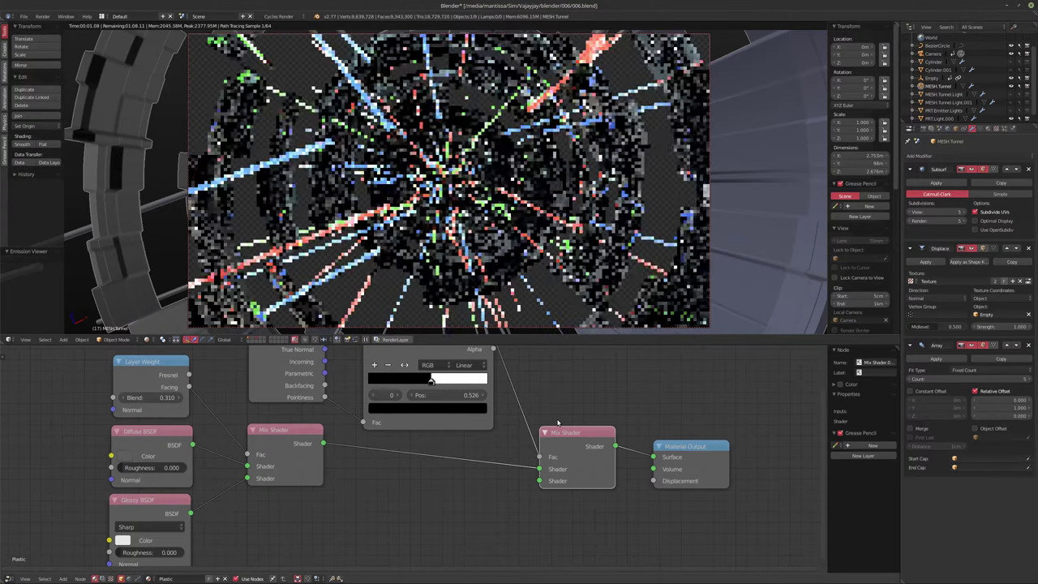
Step: Add an Emission shader, connect it to the second Mix Shader's empty shader input, and place it just before that node
middle_click_drag(452, 475, 448, 488)
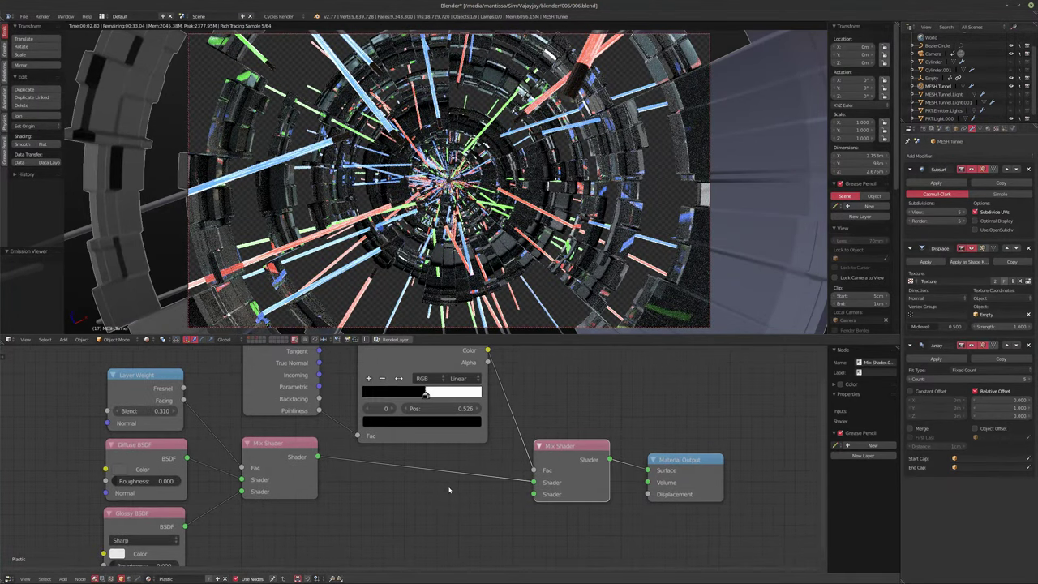
key("shift+a")
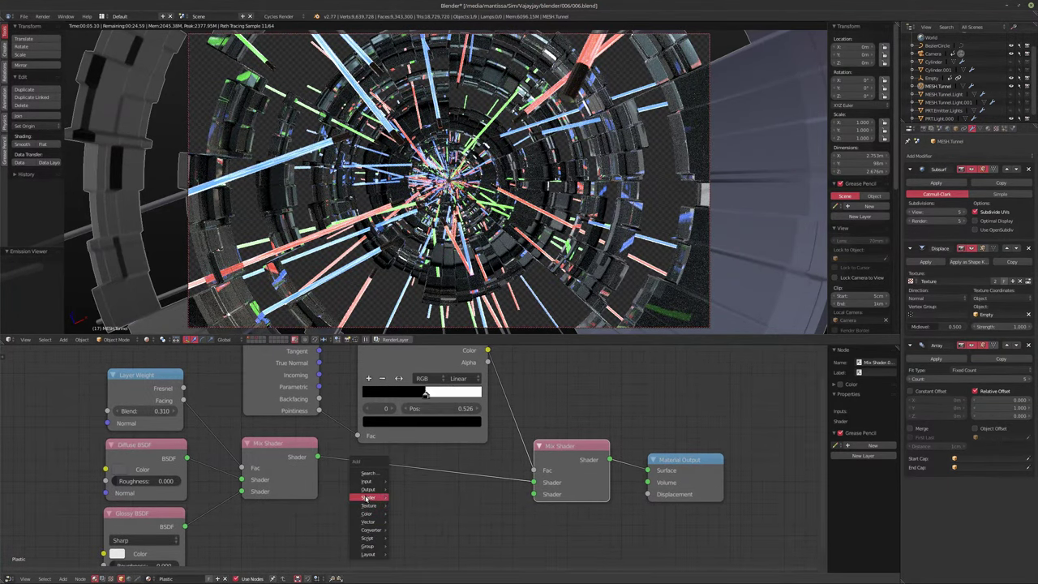
mouse_move(369, 497)
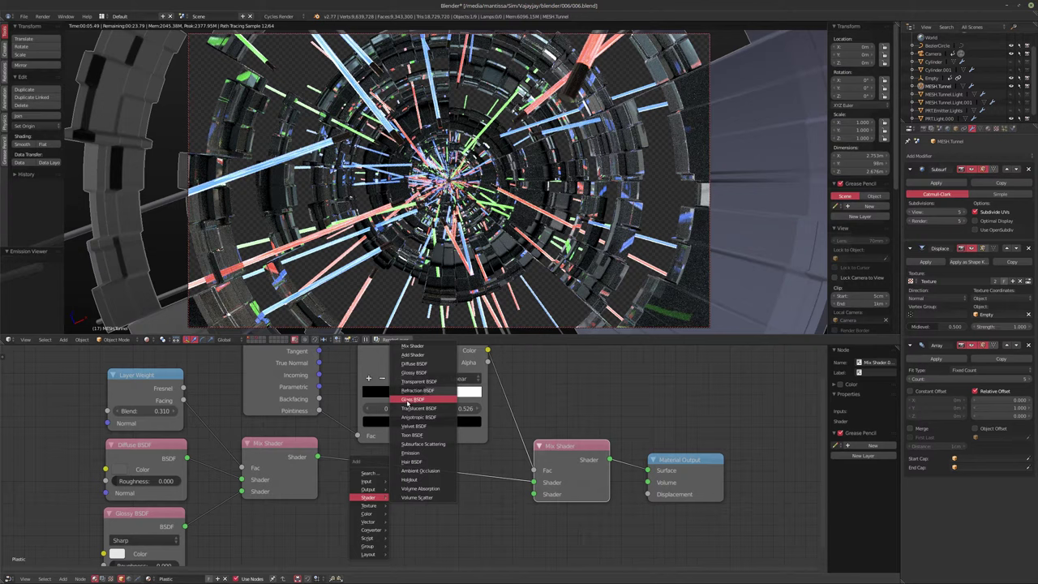
left_click(414, 452)
left_click(390, 500)
left_click_drag(465, 516, 534, 493)
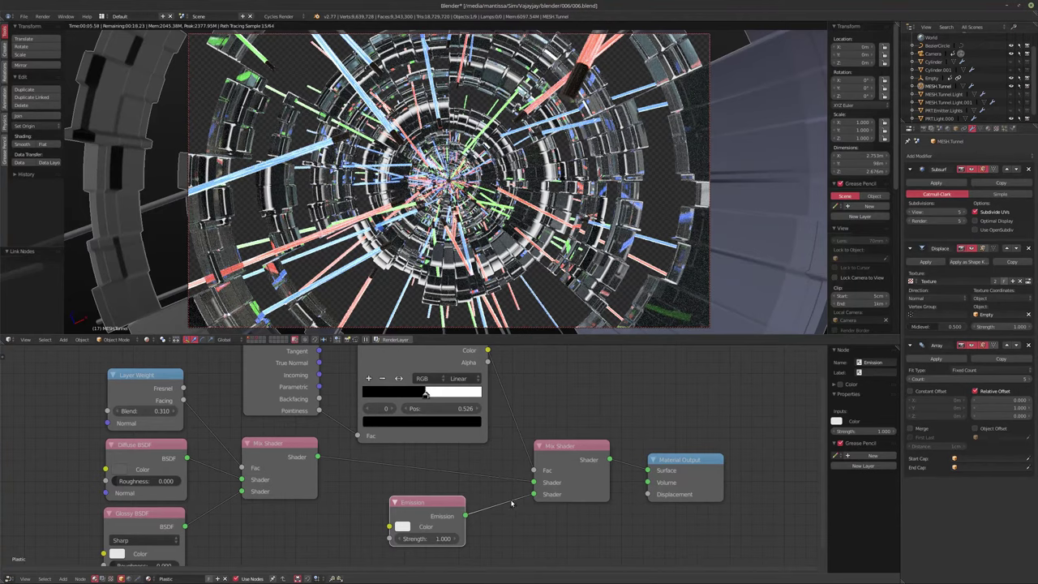
left_click_drag(420, 512, 458, 514)
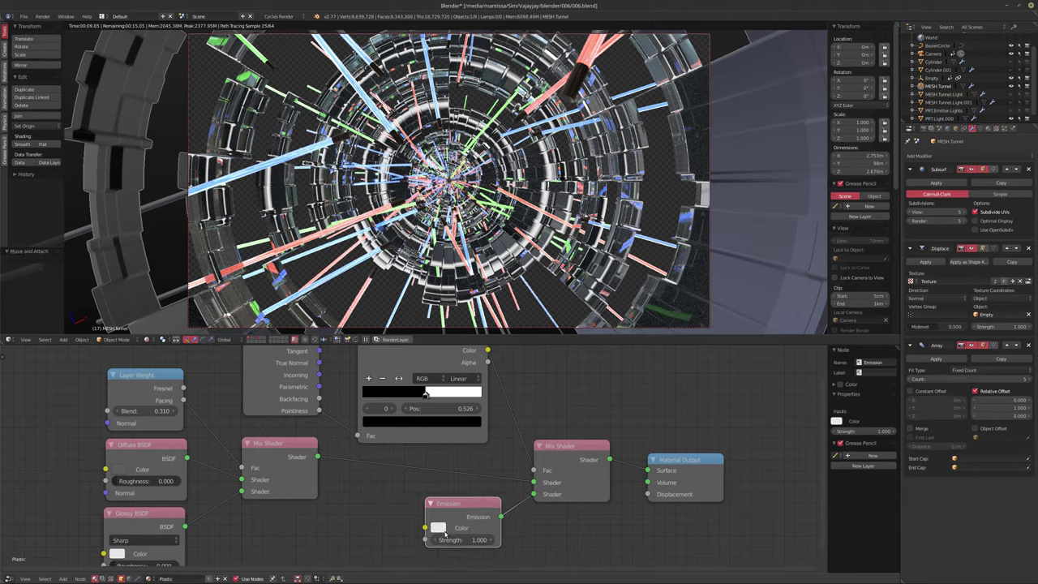
Step: Try pink and yellow for the Emission color, and pick a bright green of R 0.079, G 0.800, B 0.075
left_click(438, 526)
left_click(480, 432)
left_click_drag(481, 432, 481, 432)
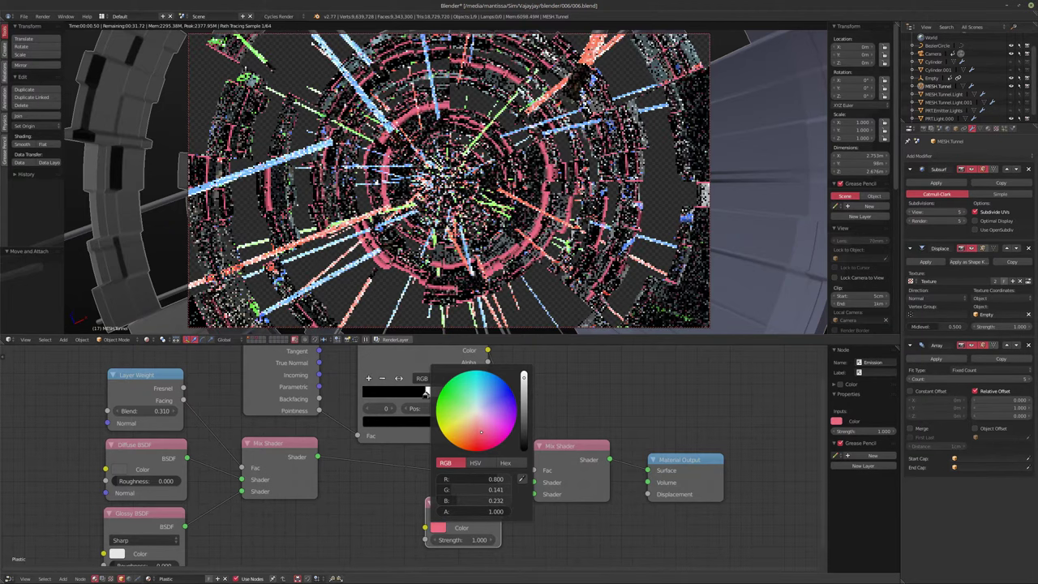
left_click_drag(481, 432, 447, 431)
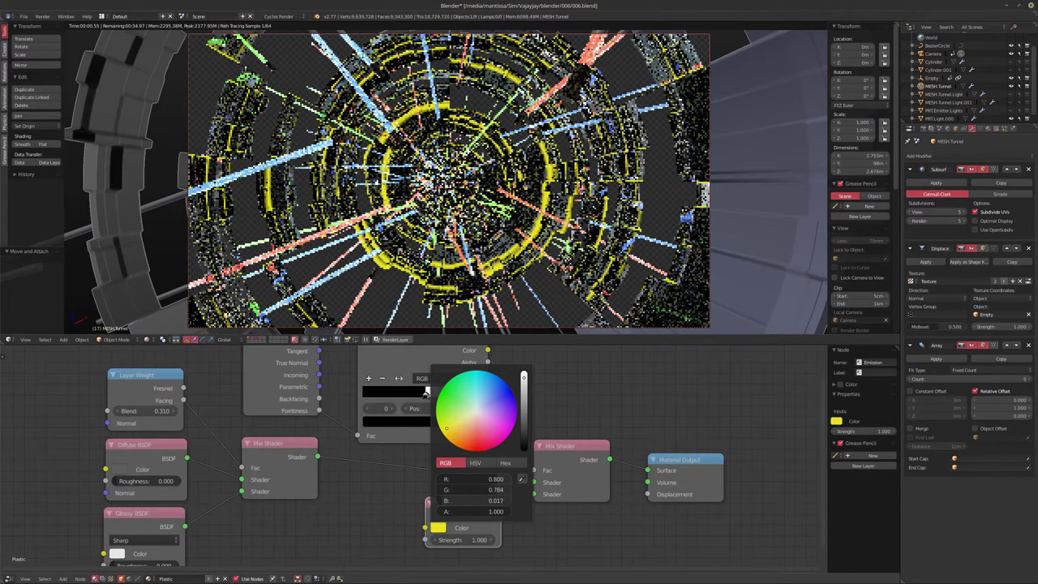
left_click(453, 397)
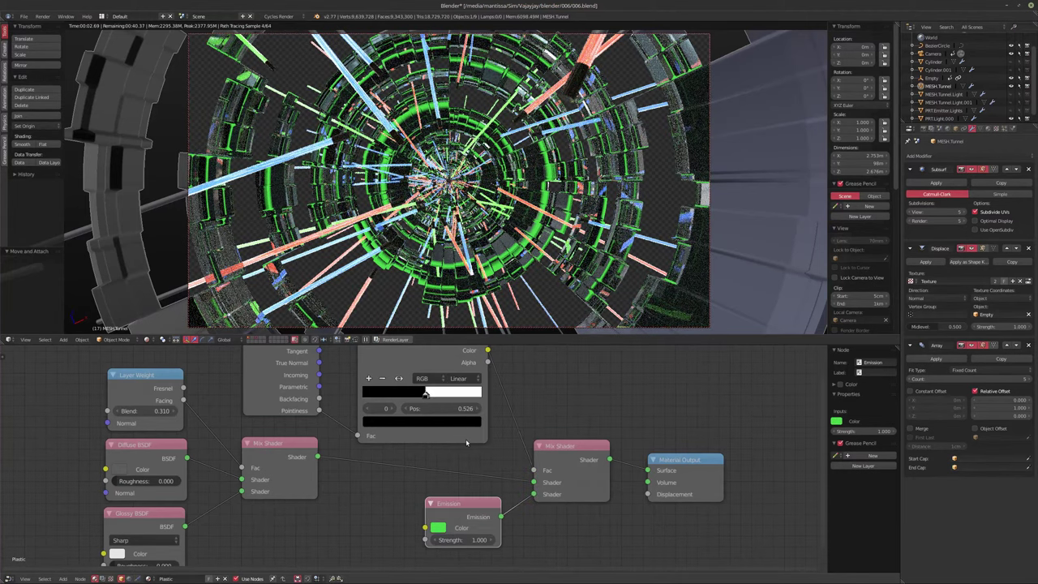
Step: Set the position of the ColorRamp's black stop to 0.537 to thin out the glowing edges
scroll(455, 432, "up", 3)
left_click(456, 431)
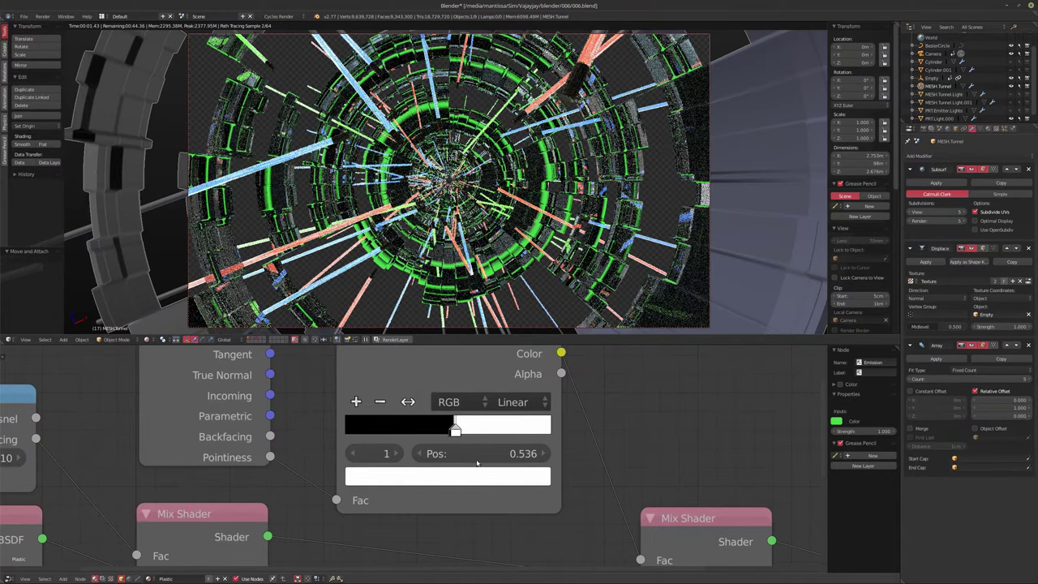
left_click(453, 429)
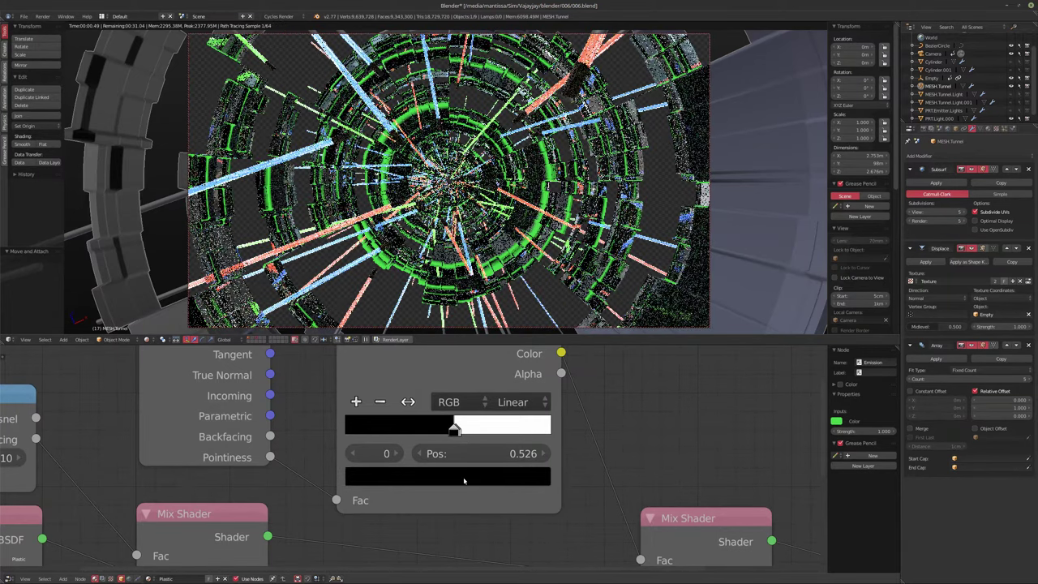
left_click_drag(481, 458, 476, 456)
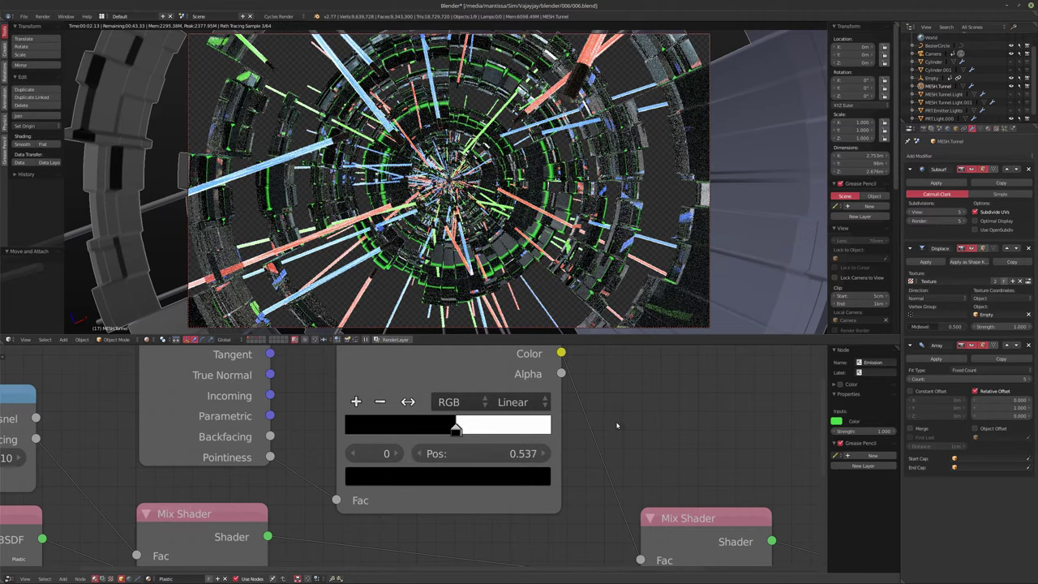
Step: Change the Emission shader's color to a saturated red
middle_click_drag(603, 458, 571, 436)
scroll(568, 435, "down", 8)
middle_click_drag(508, 467, 500, 430)
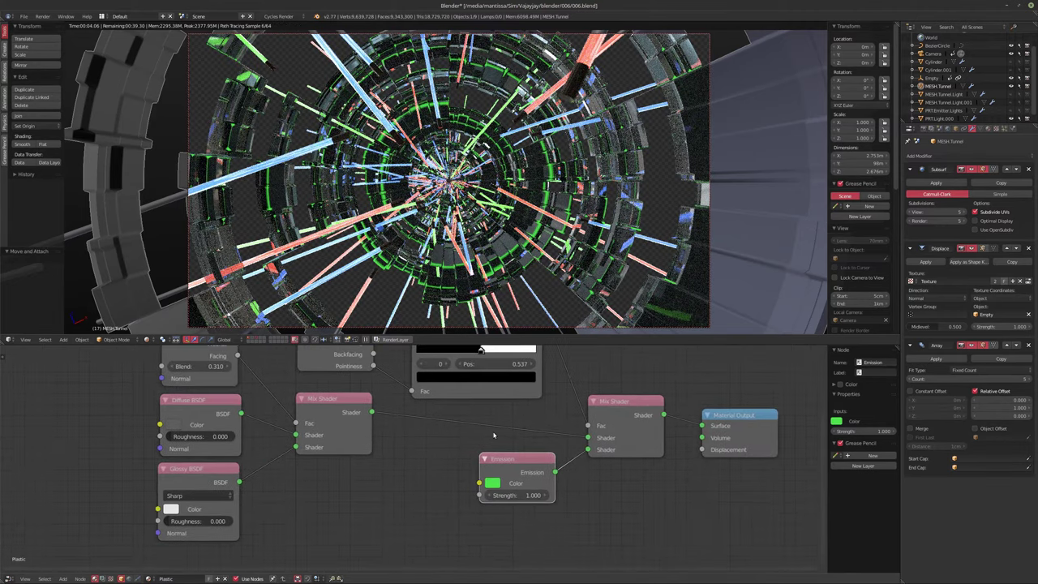
scroll(500, 432, "up", 5)
left_click(495, 508)
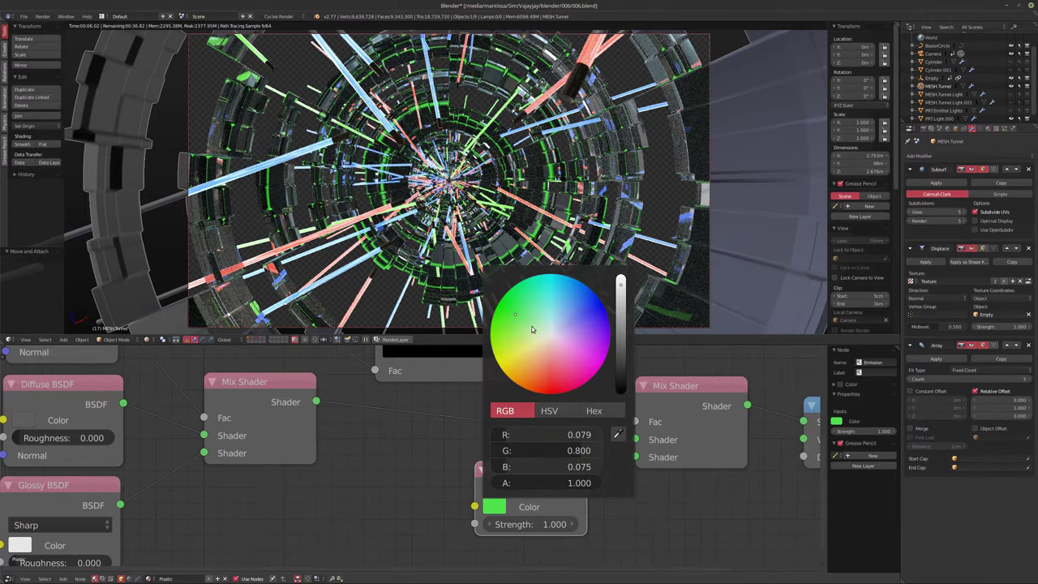
left_click(532, 368)
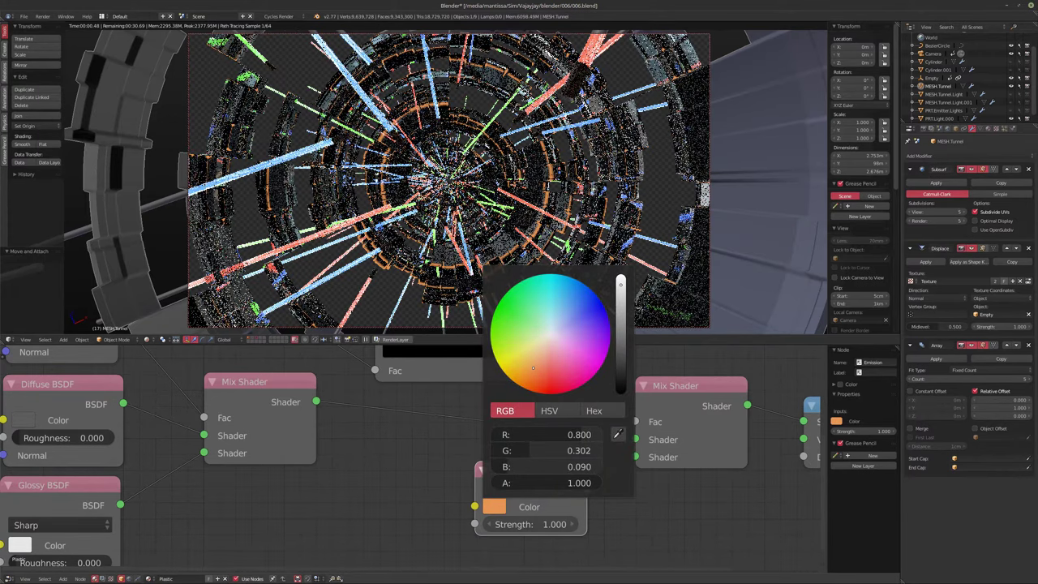
left_click(549, 377)
left_click_drag(549, 377, 551, 379)
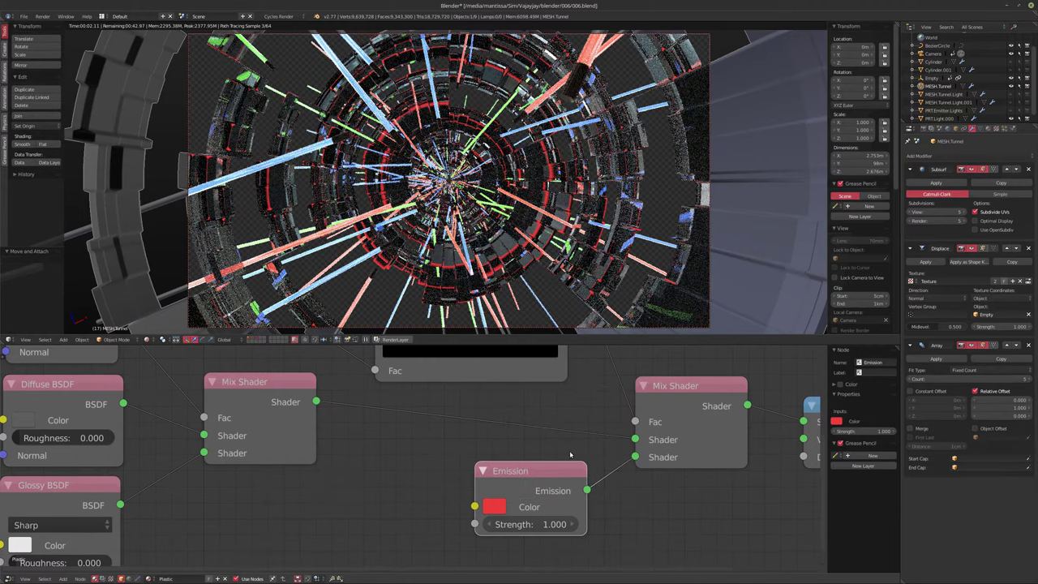
Step: Set the Emission shader's strength to 5
middle_click_drag(519, 429, 456, 388)
scroll(456, 388, "up", 1)
left_click(442, 492)
type("5")
key("Return")
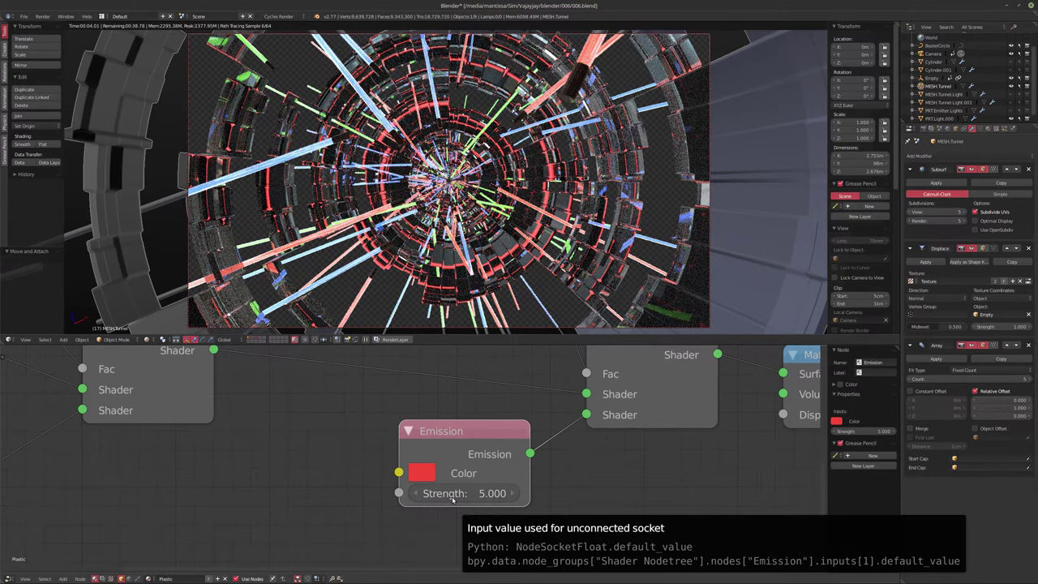
Step: Set the Emission shader's strength to 2
left_click(453, 497)
type("2")
key("Return")
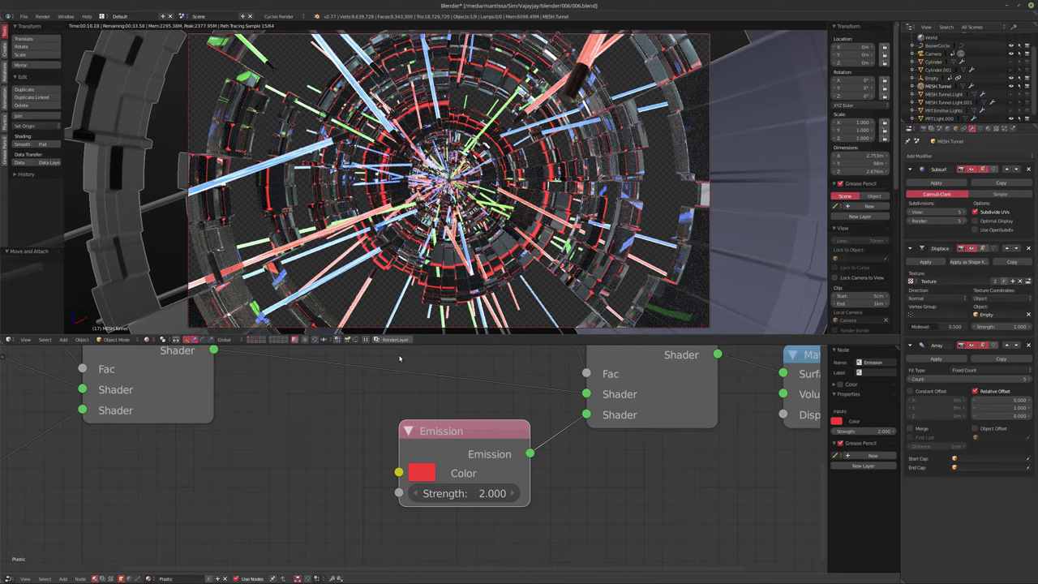
Step: Enable the Mist pass on the scene's RenderLayer
left_click(924, 129)
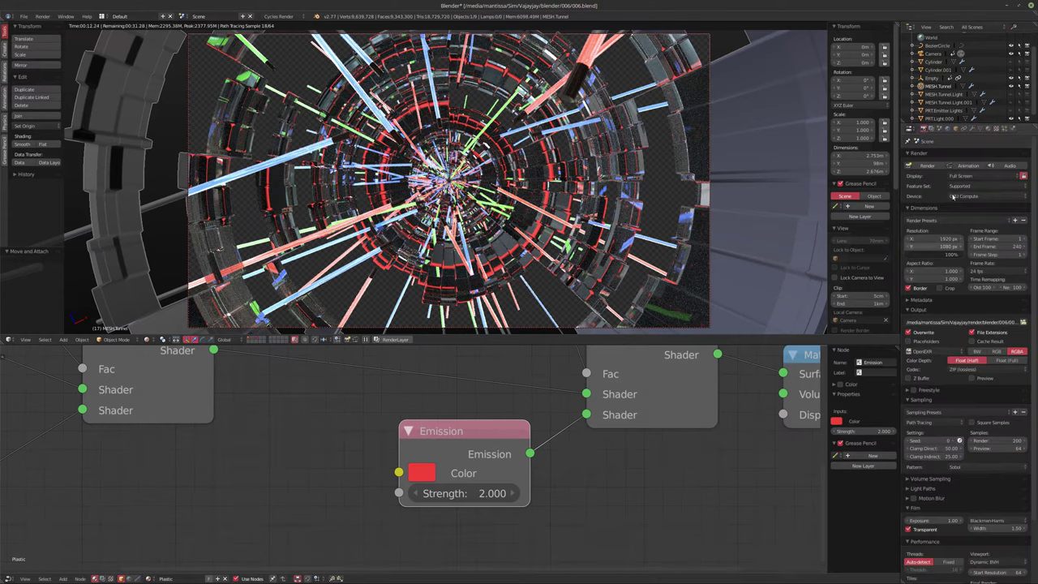
left_click(931, 128)
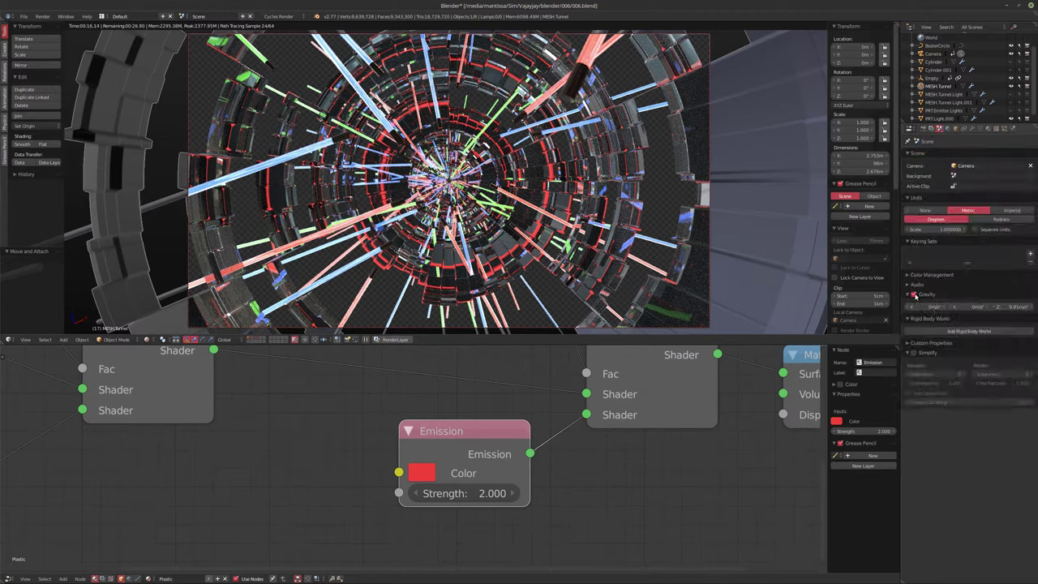
left_click(908, 281)
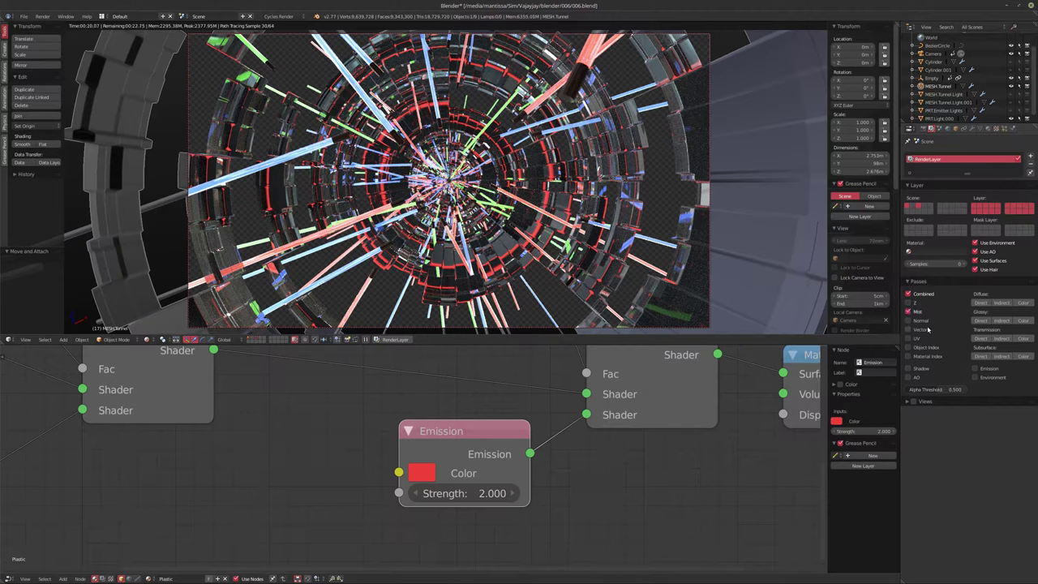
Step: Set the render samples to 32, leave the rendered preview and render a still of the current frame
left_click(909, 128)
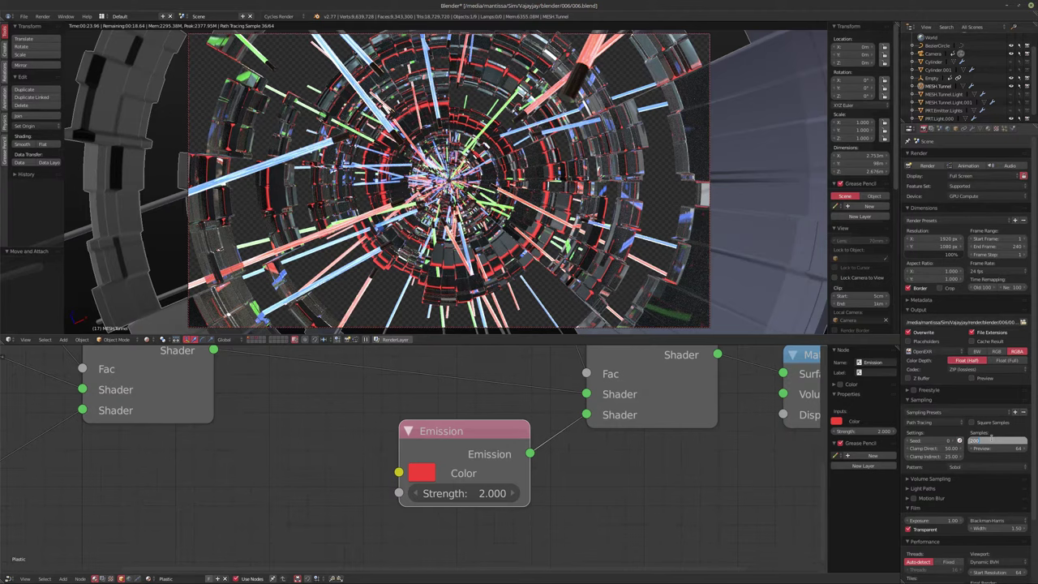
type("6")
type("2")
key("Return")
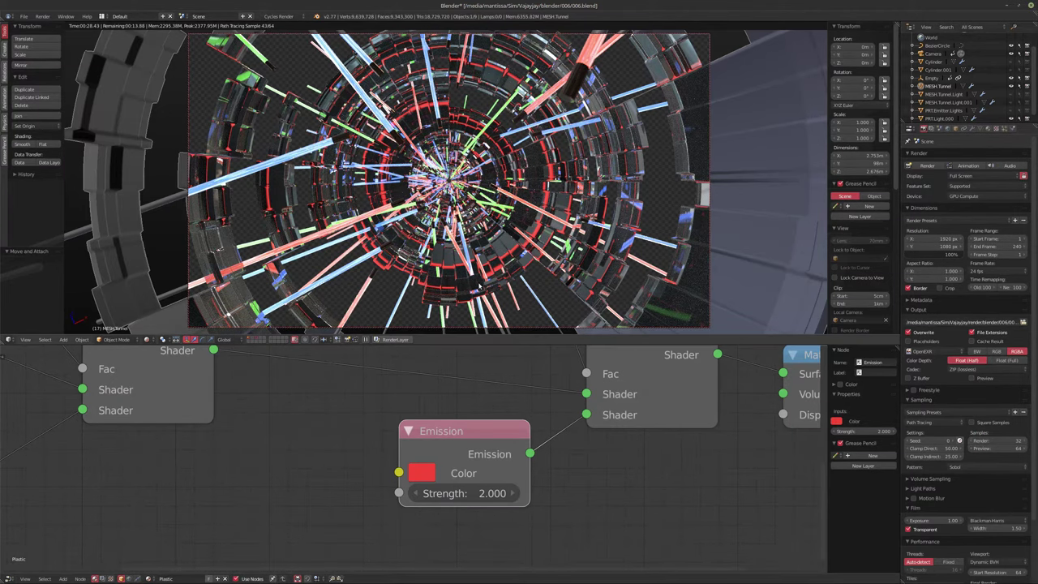
key("shift+z")
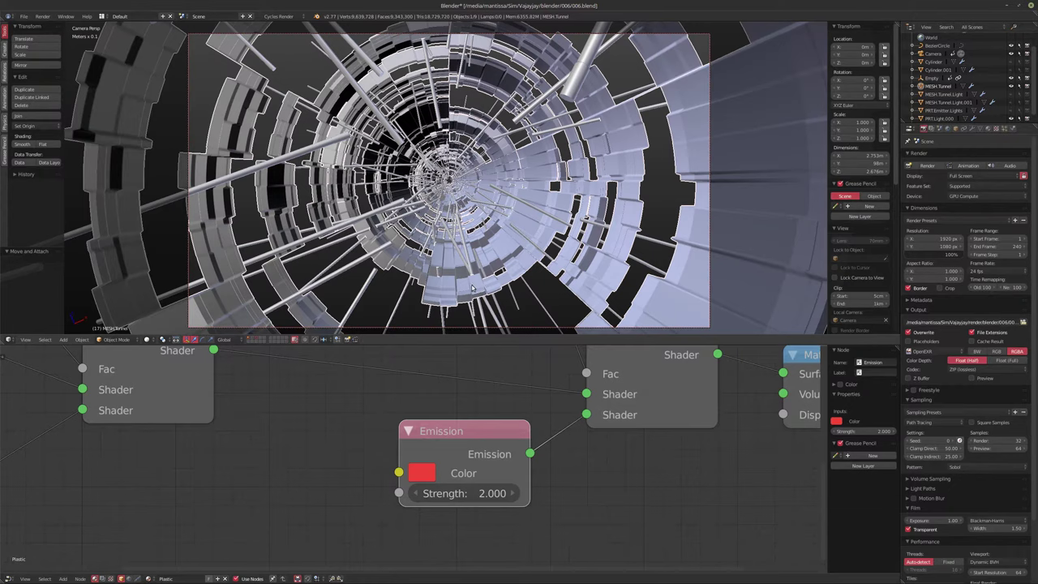
key("F12")
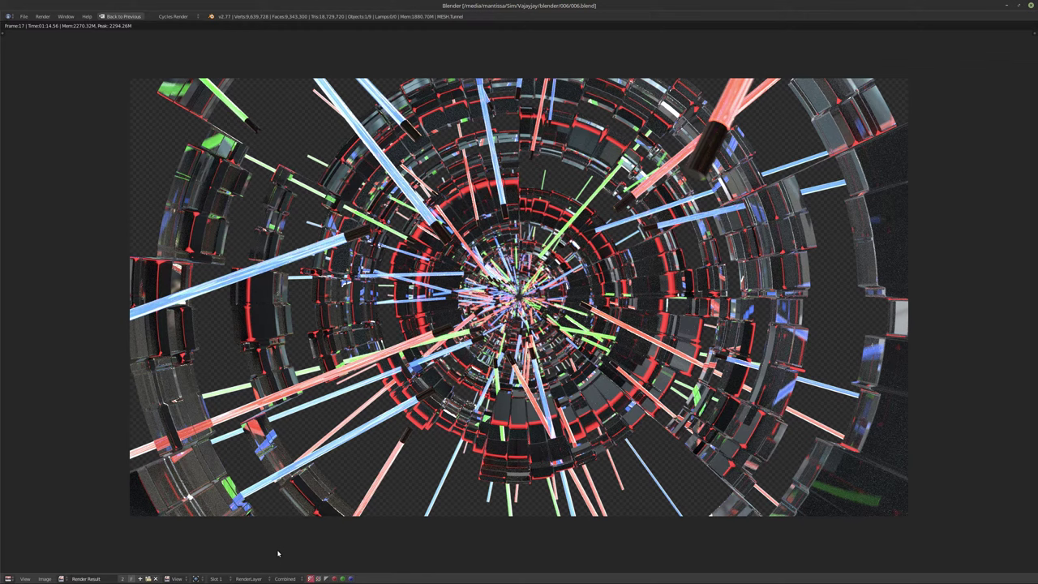
Step: View the render's Mist pass and switch back to the Combined pass
left_click(284, 578)
left_click(284, 570)
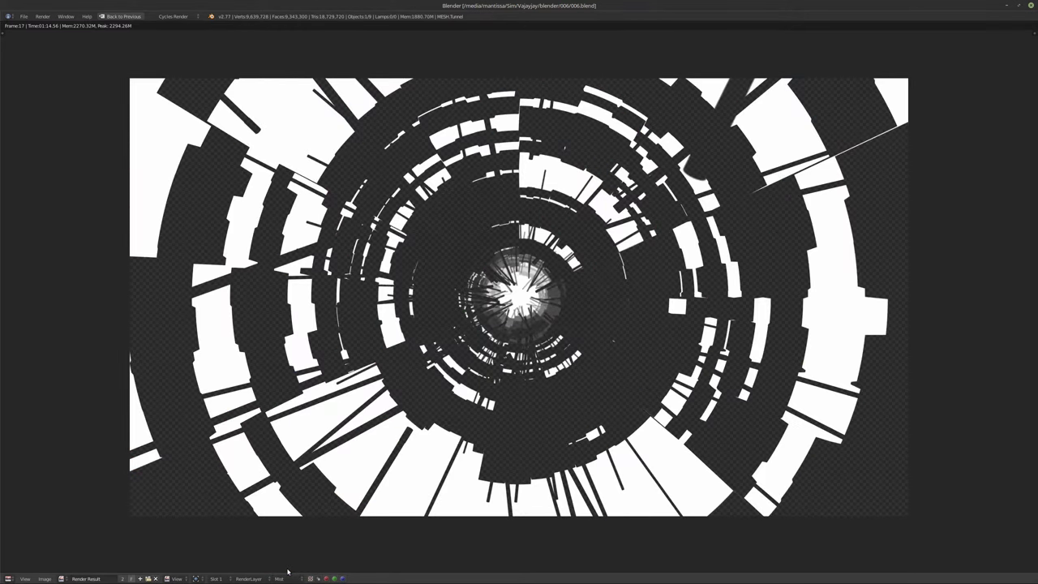
left_click(280, 578)
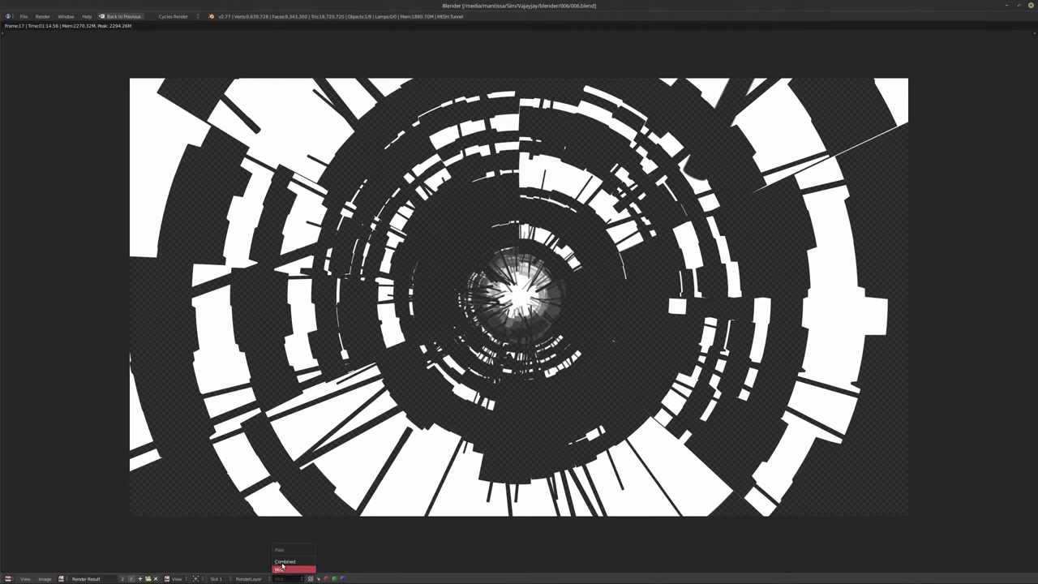
left_click(280, 561)
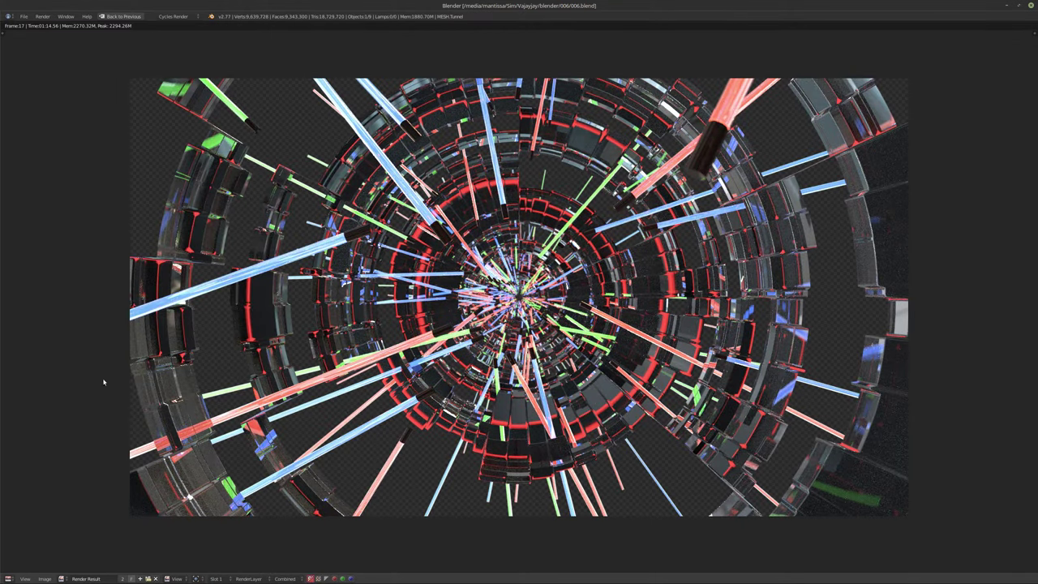
Step: Save the combined render result as an OpenEXR image in a folder of the Vajayjay project
left_click(45, 578)
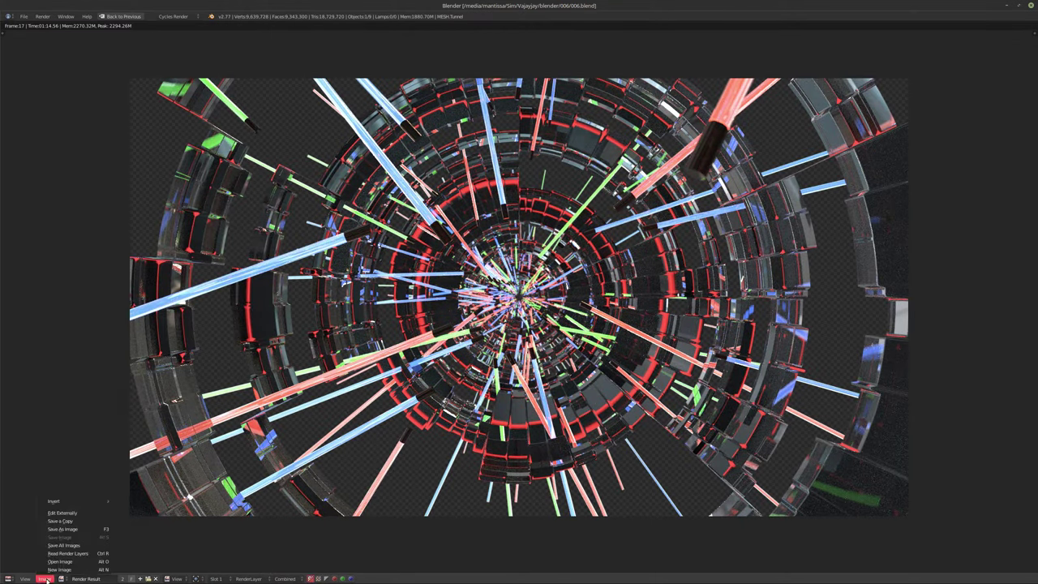
left_click(73, 529)
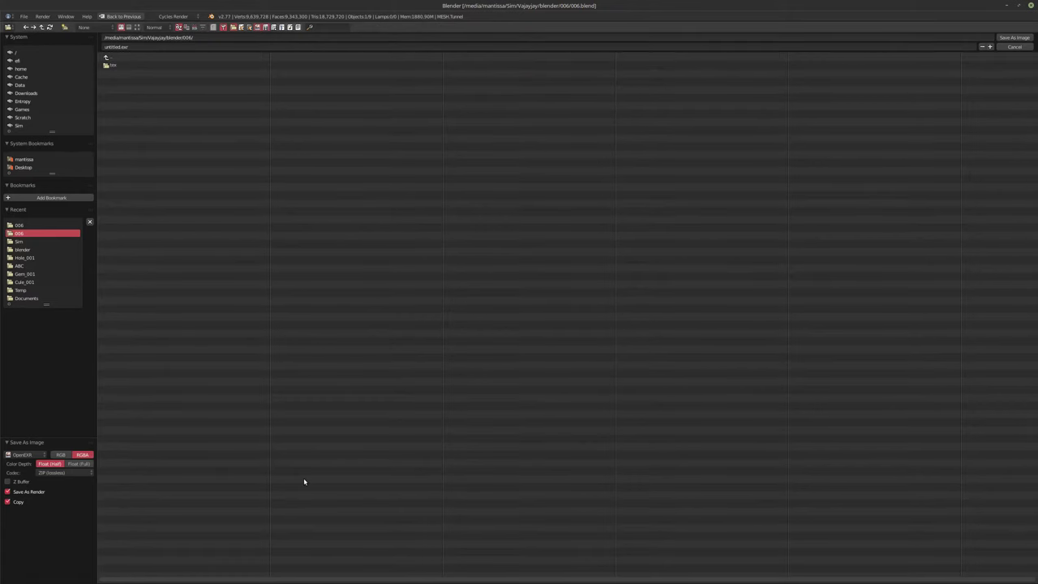
left_click(116, 58)
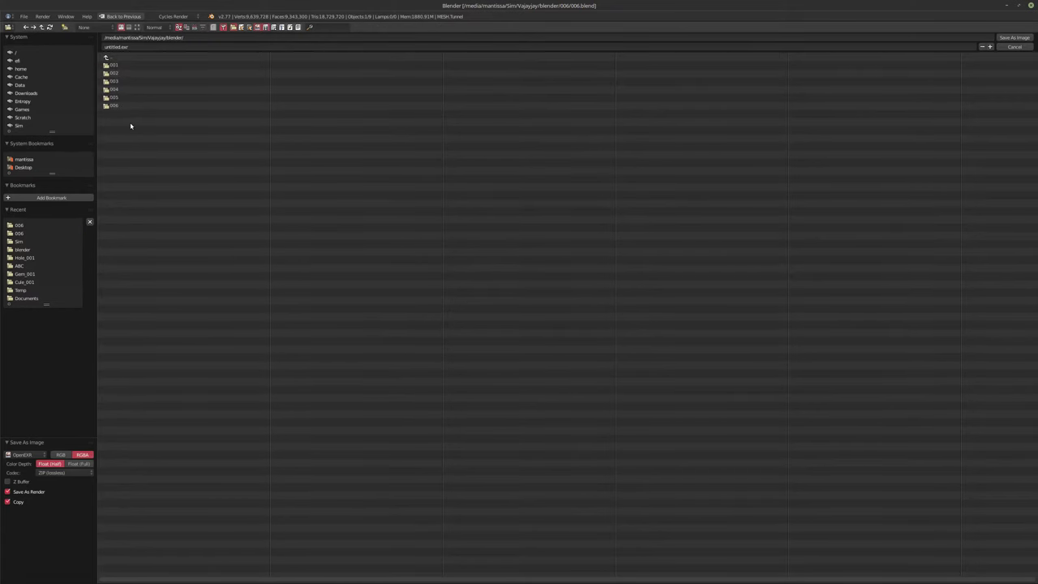
left_click(117, 57)
left_click(122, 82)
left_click(122, 66)
left_click(121, 97)
left_click(126, 65)
double_click(125, 65)
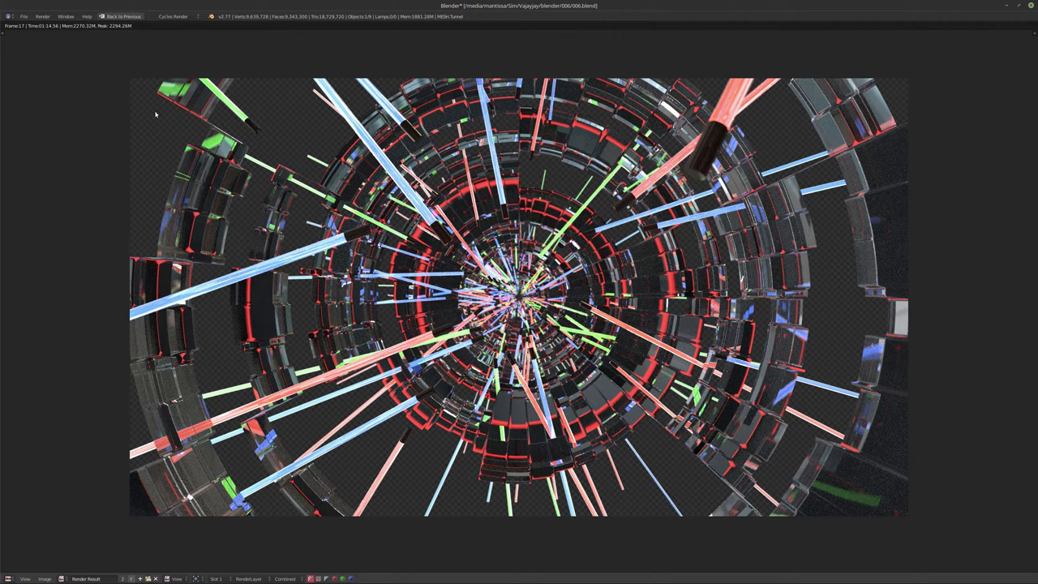
Step: Return to the scene layout, set the render samples to 384 and save the file over 006.blend
left_click(121, 17)
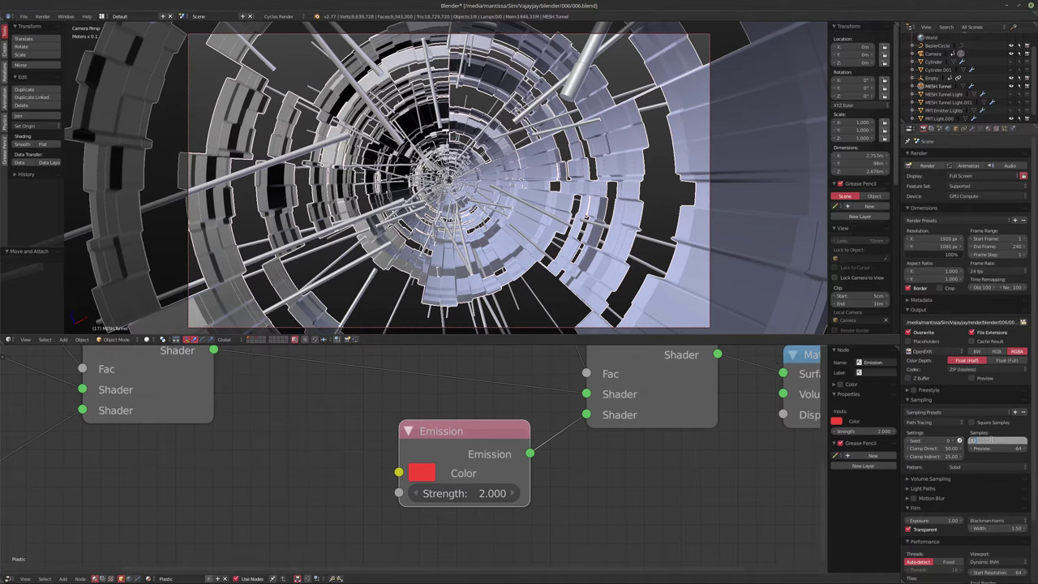
type("384")
key("Return")
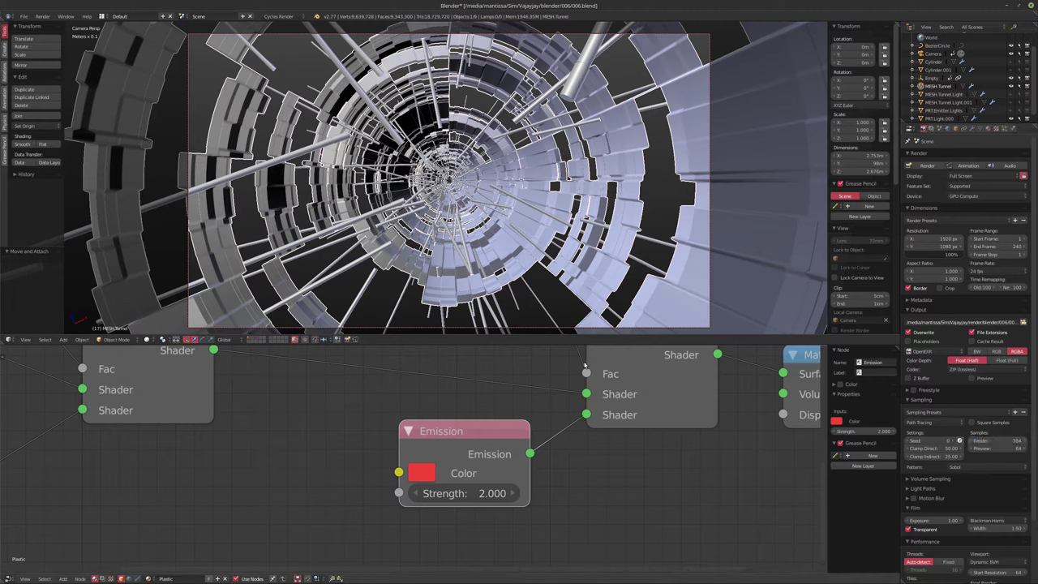
key("ctrl+s")
left_click(496, 232)
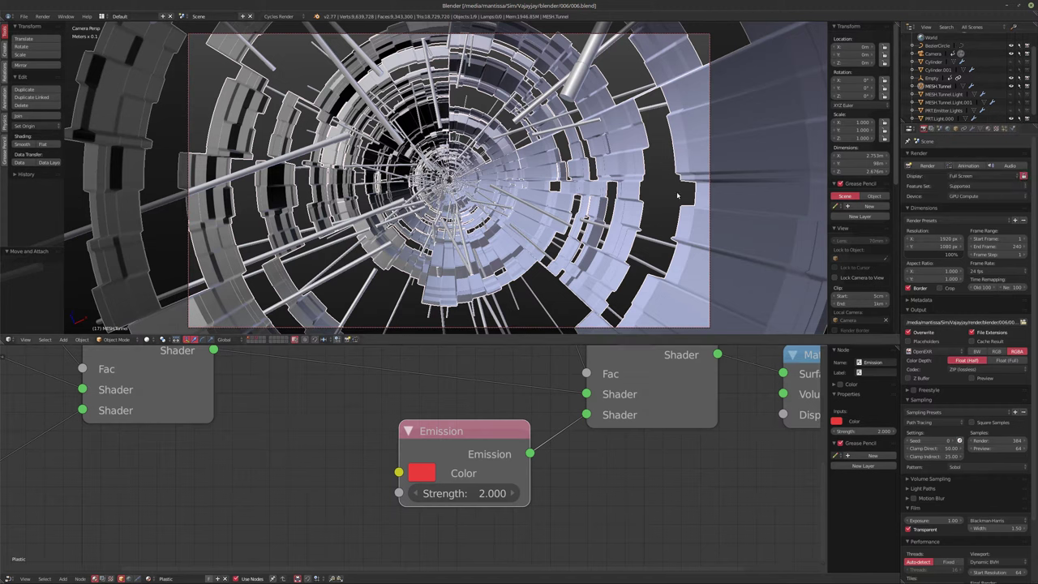
Step: Set the view subdivisions of MESH.Tunnel's Subsurf modifier to 4
left_click(980, 128)
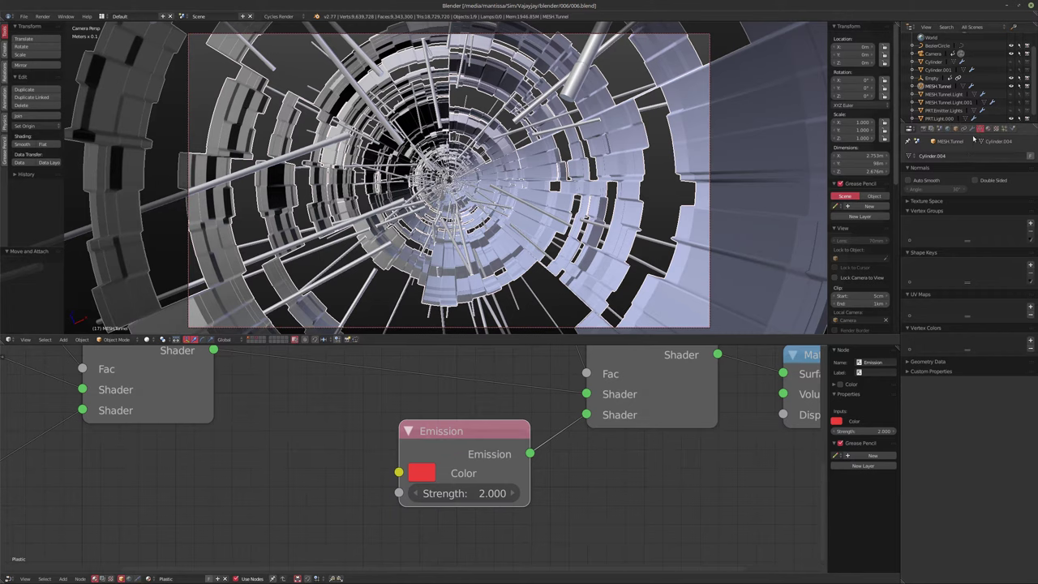
left_click(972, 128)
left_click(909, 212)
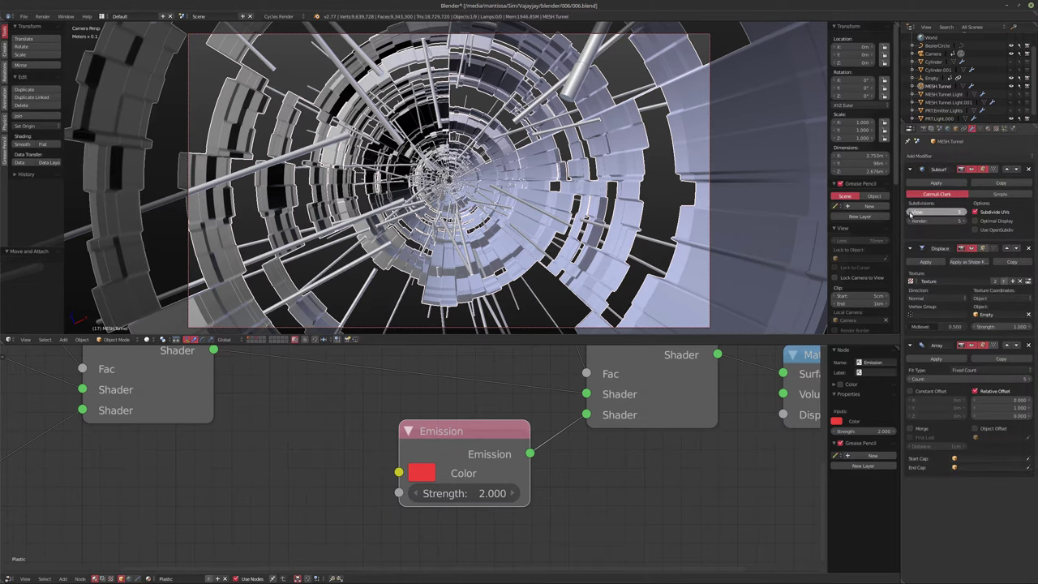
left_click(910, 212)
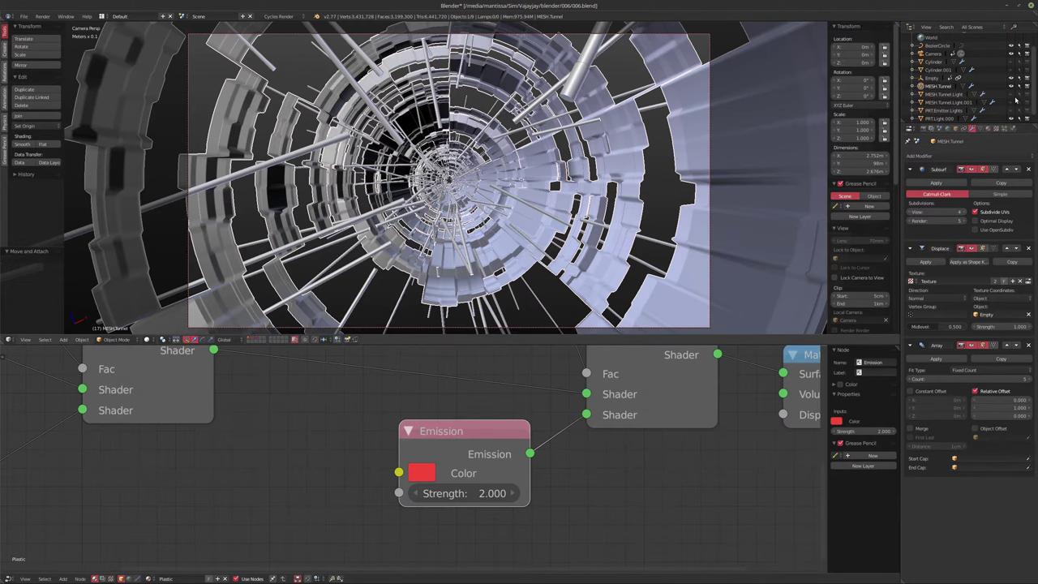
Step: Compare the rendered preview without the colored light strips, showing MESH.Tunnel.Light.001 and MESH.Tunnel.Light in turn, and restore the strips
key("shift+z")
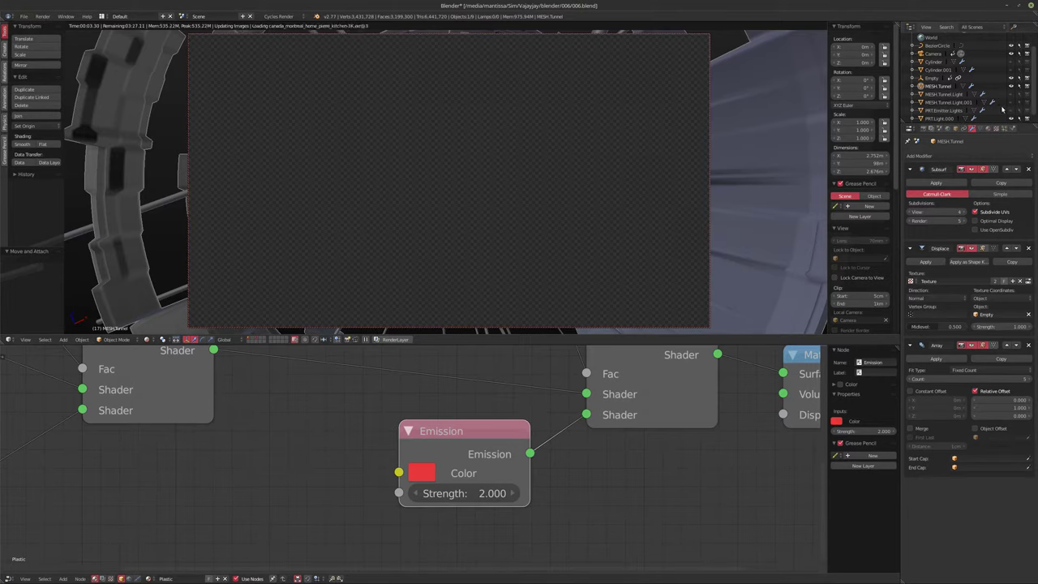
scroll(1007, 122, "down", 1)
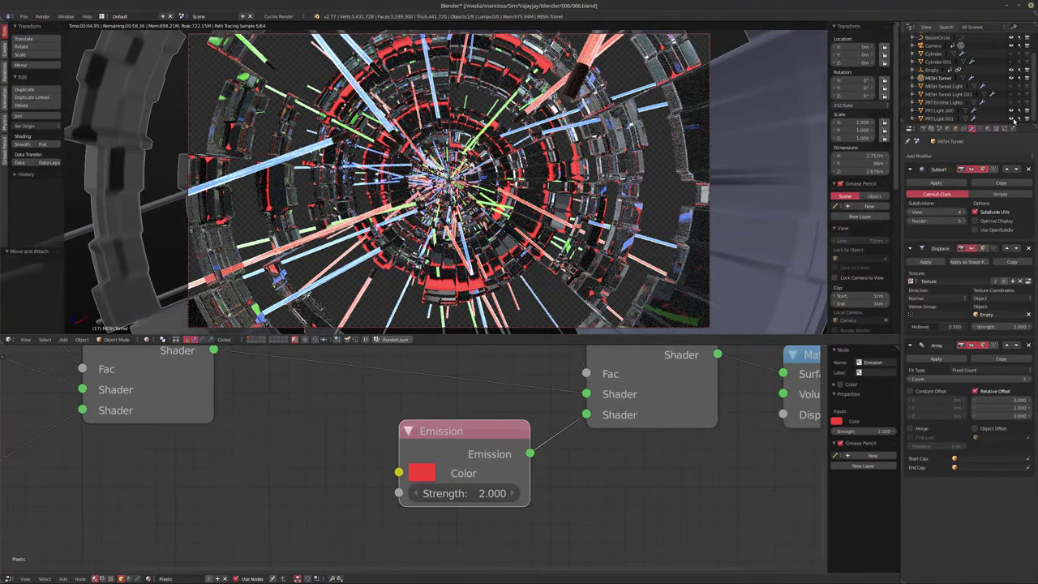
left_click(1011, 118)
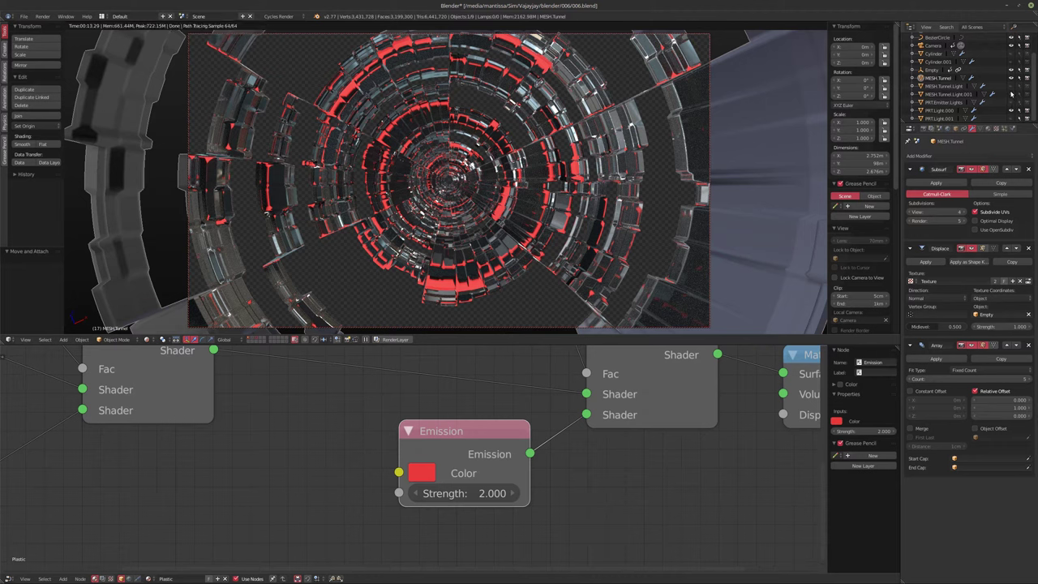
left_click(1010, 94)
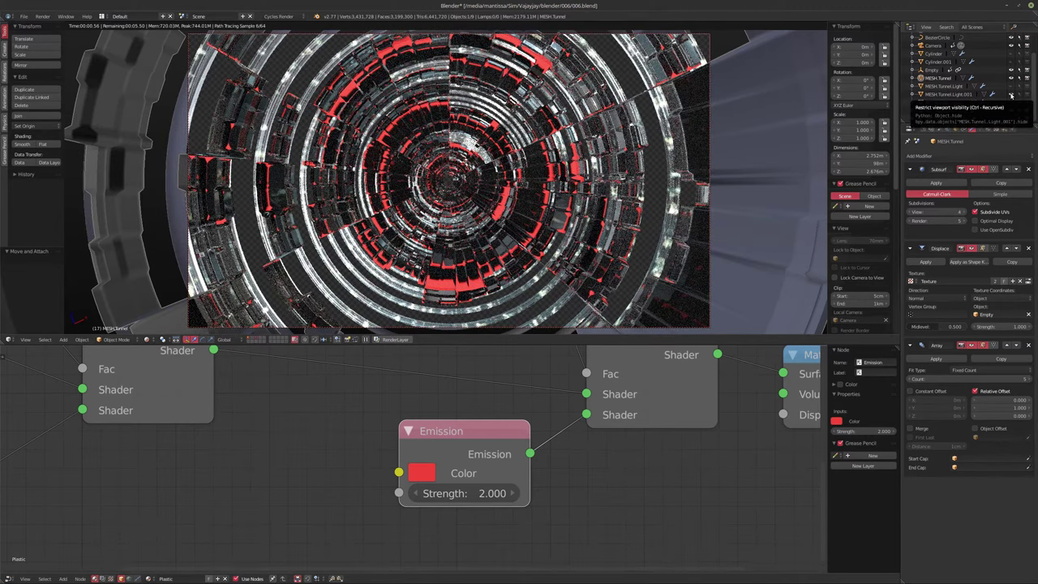
left_click(1010, 94)
left_click(1010, 86)
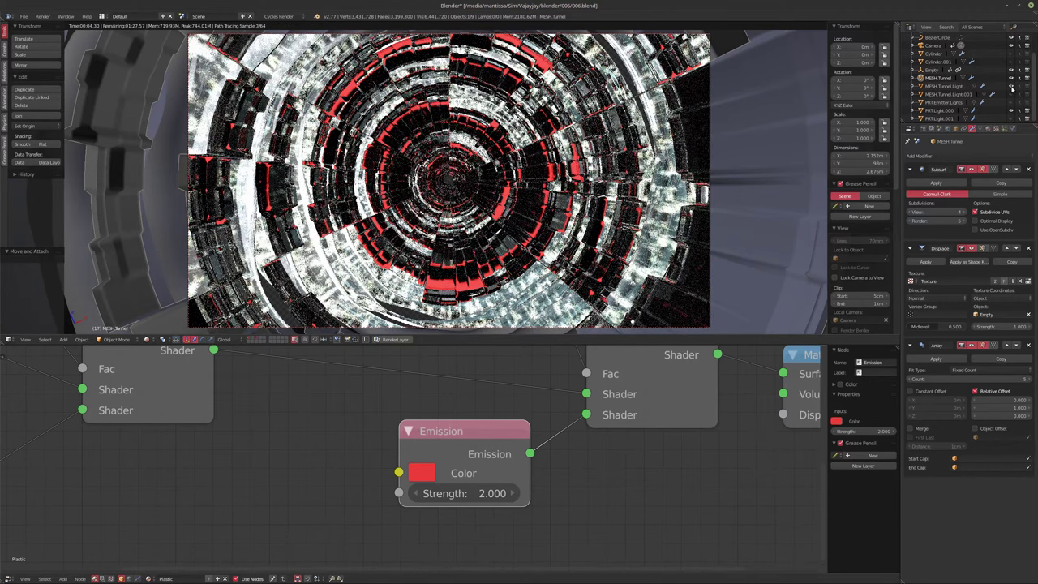
left_click(1011, 86)
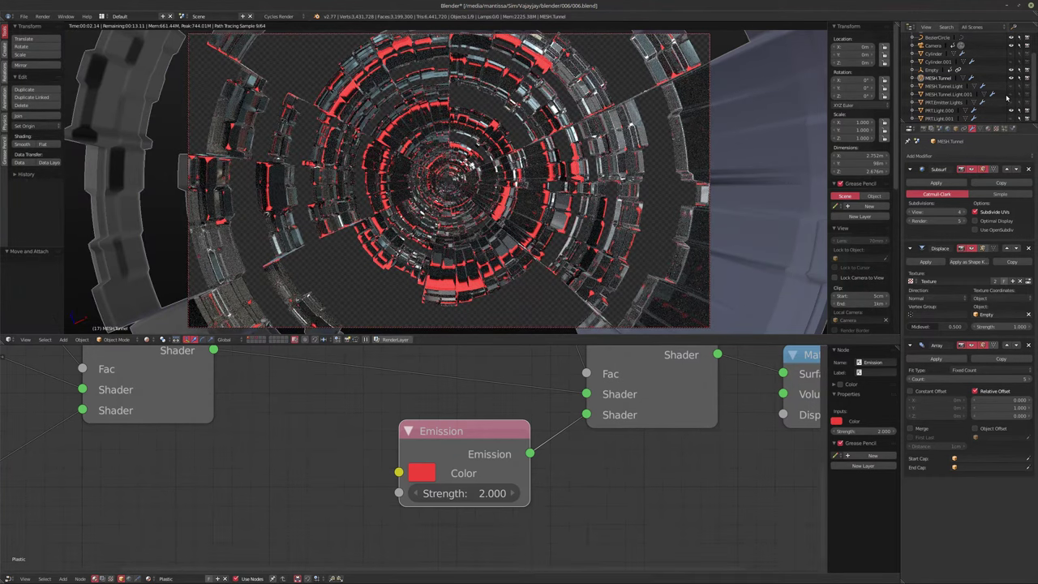
left_click(1011, 118)
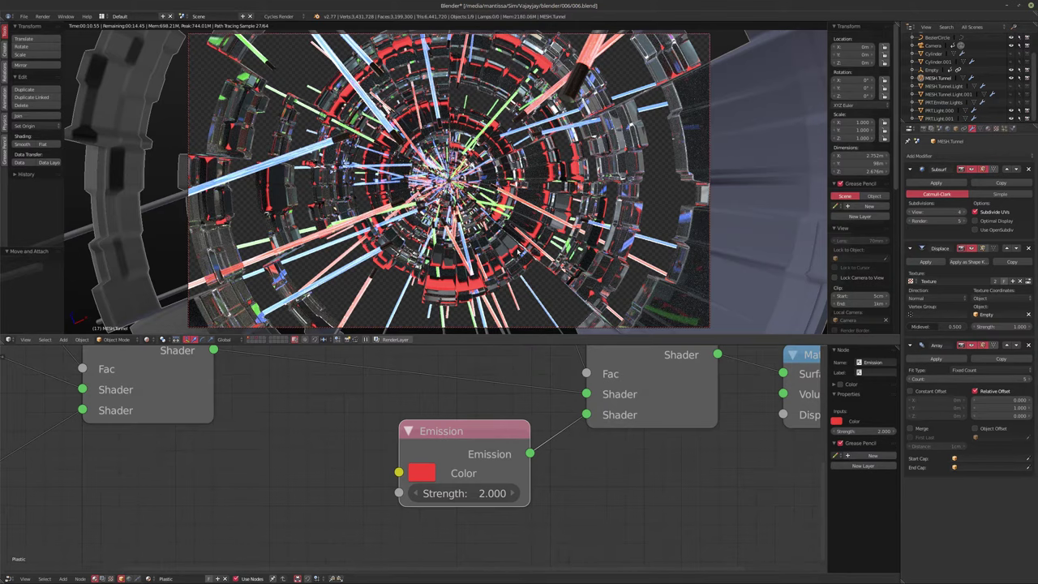
key("shift+z")
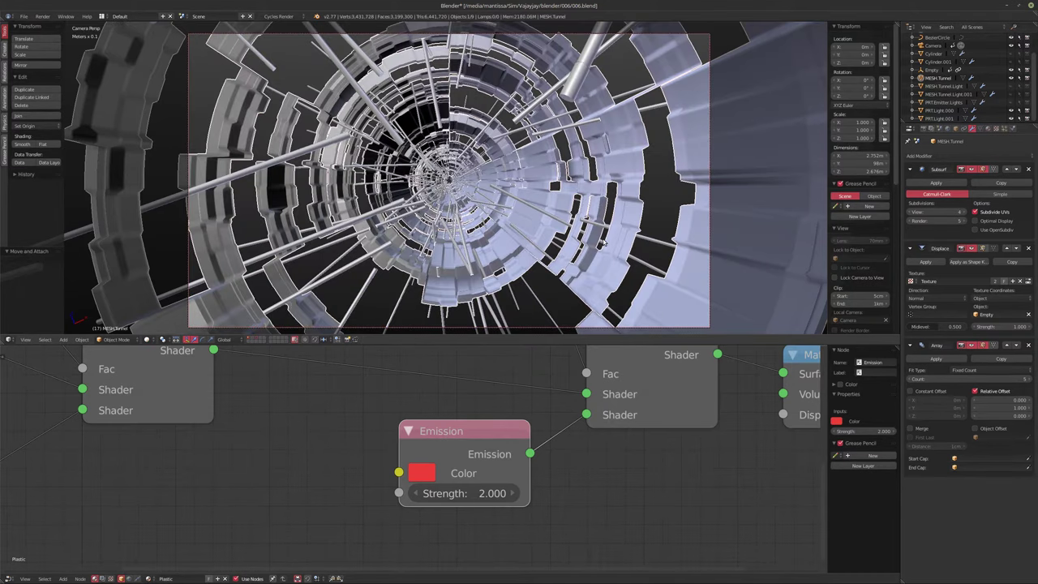
Step: Set the render output format to OpenEXR MultiLayer and save the file over 006.blend
left_click(926, 129)
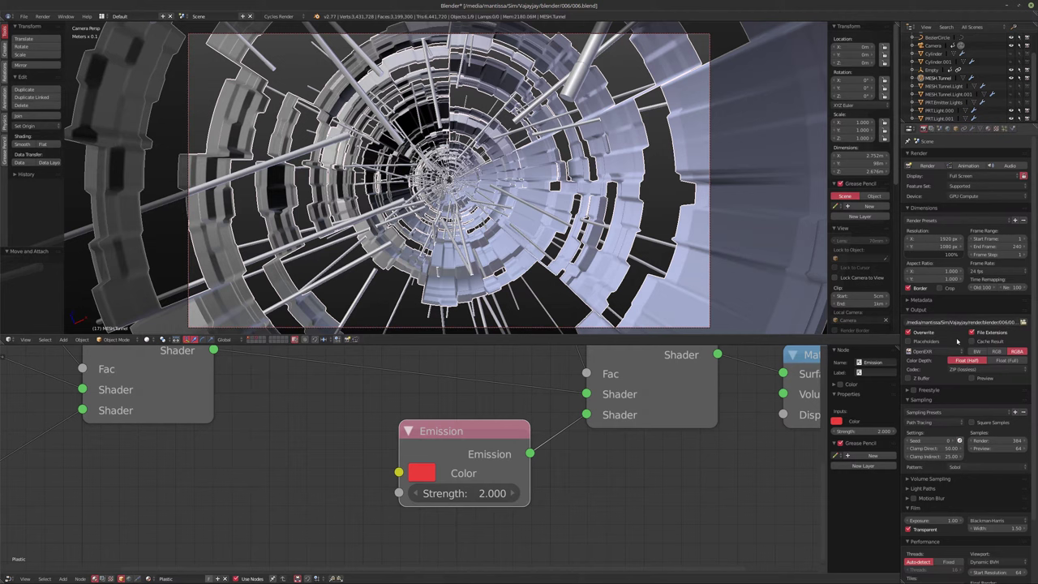
left_click(940, 351)
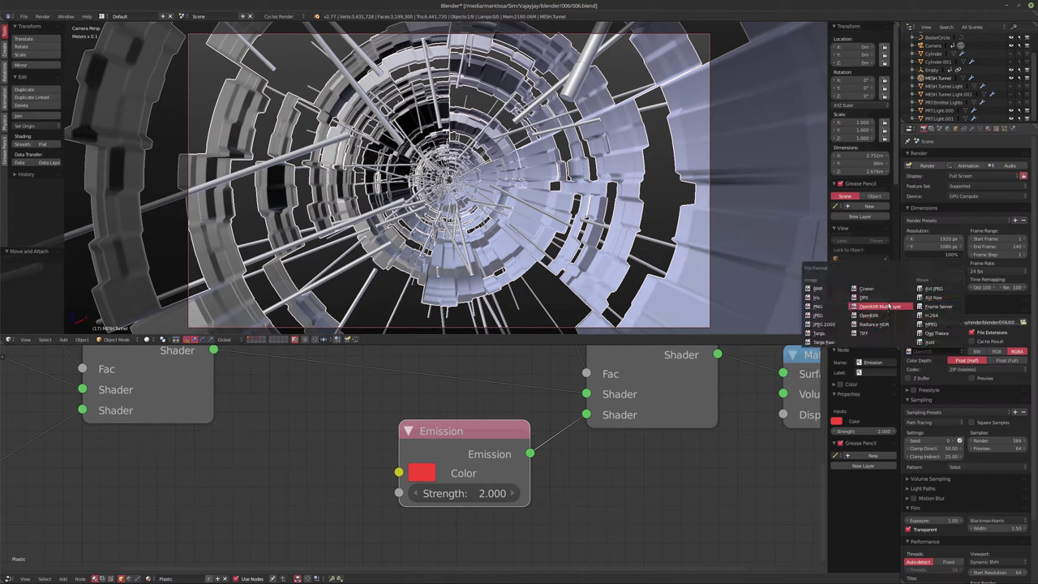
left_click(880, 306)
key("ctrl+s")
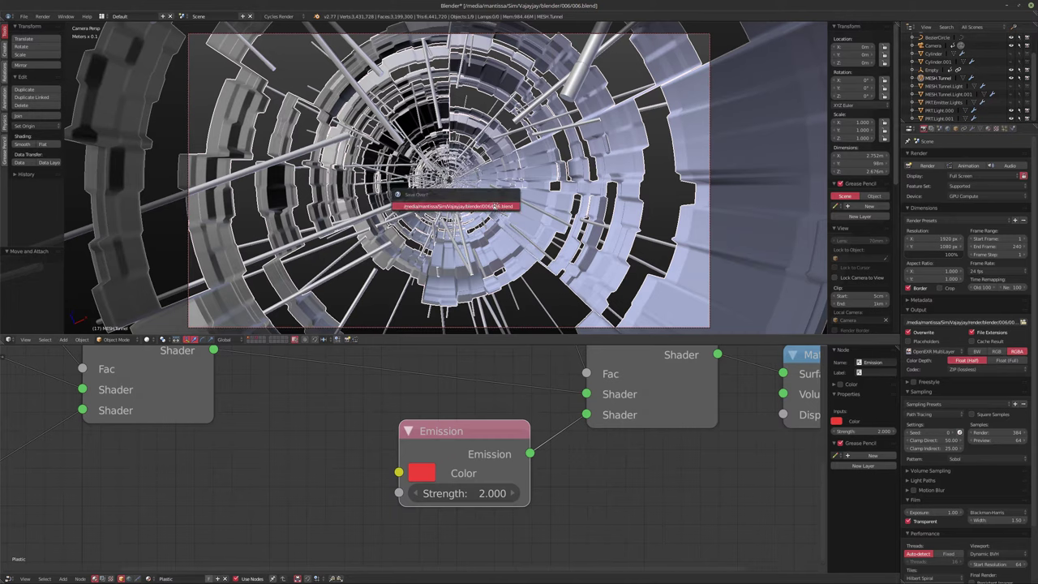
left_click(495, 206)
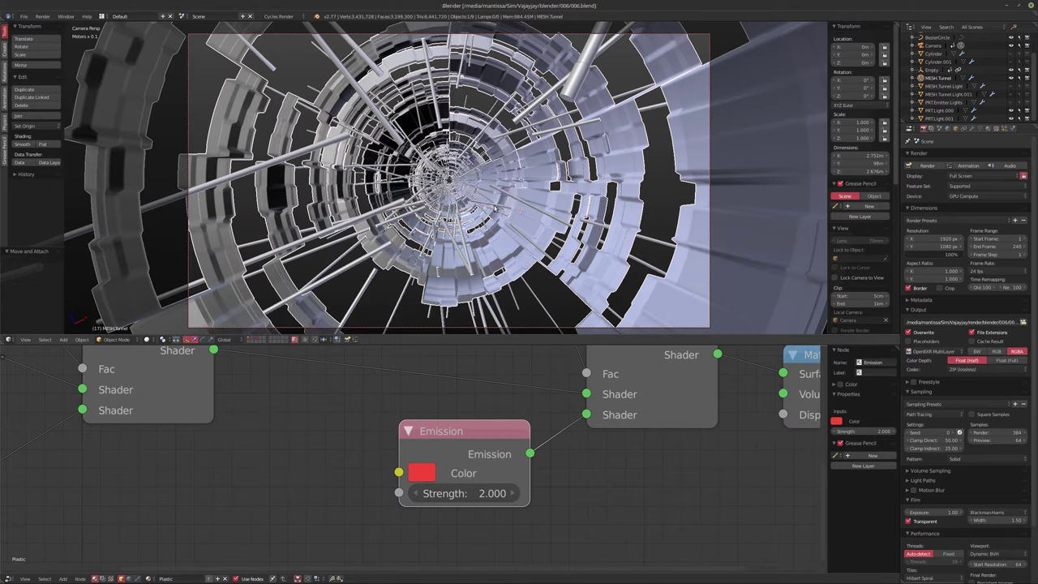
Step: Start rendering the animation and cancel it during the first frame
left_click(969, 167)
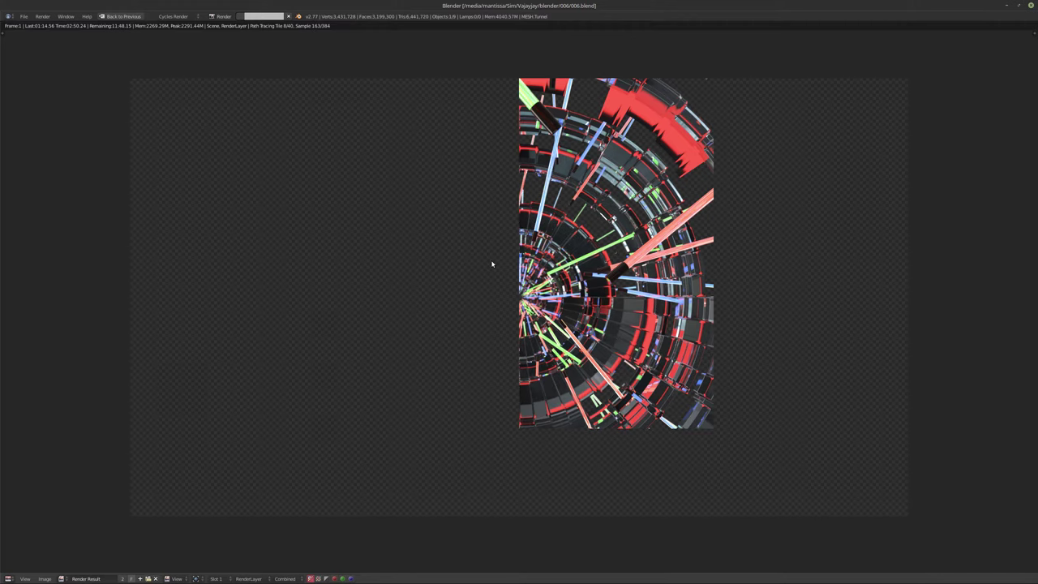
key("Escape")
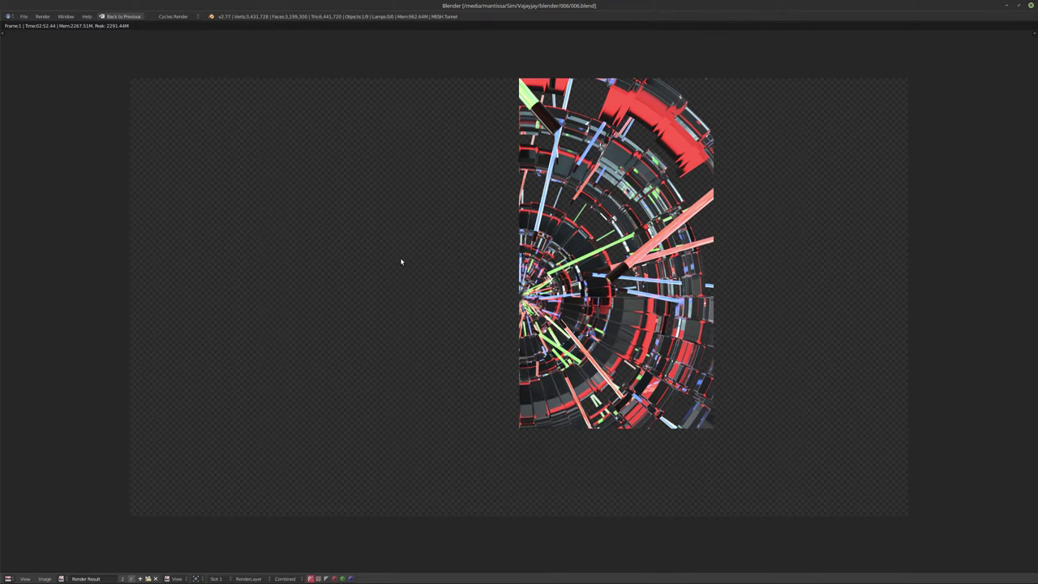
Step: Leave the render result, show MESH.Tunnel's modifiers, and check the Cycles compute device in the user preferences
key("Escape")
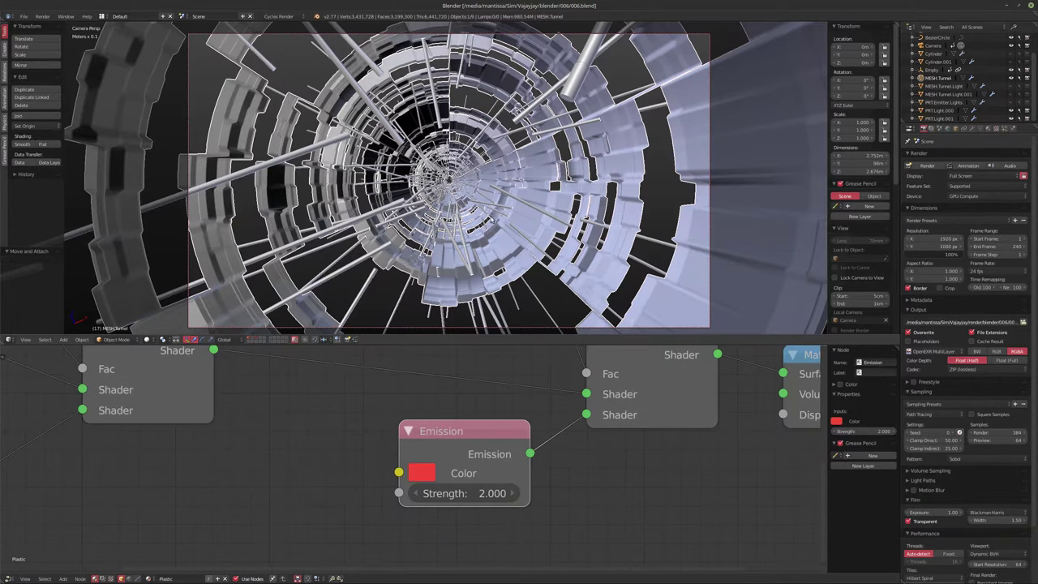
left_click(972, 129)
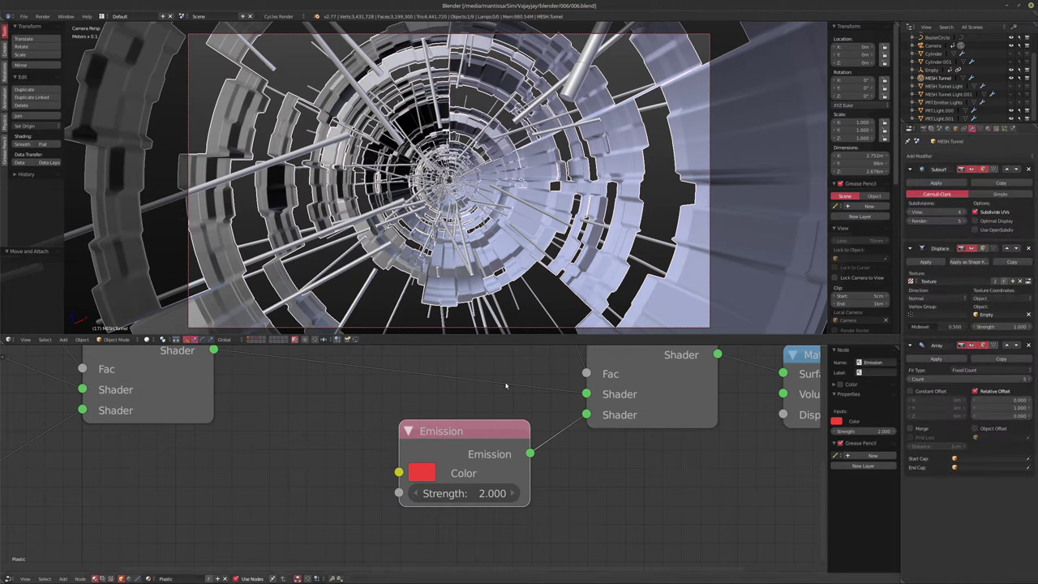
left_click(24, 16)
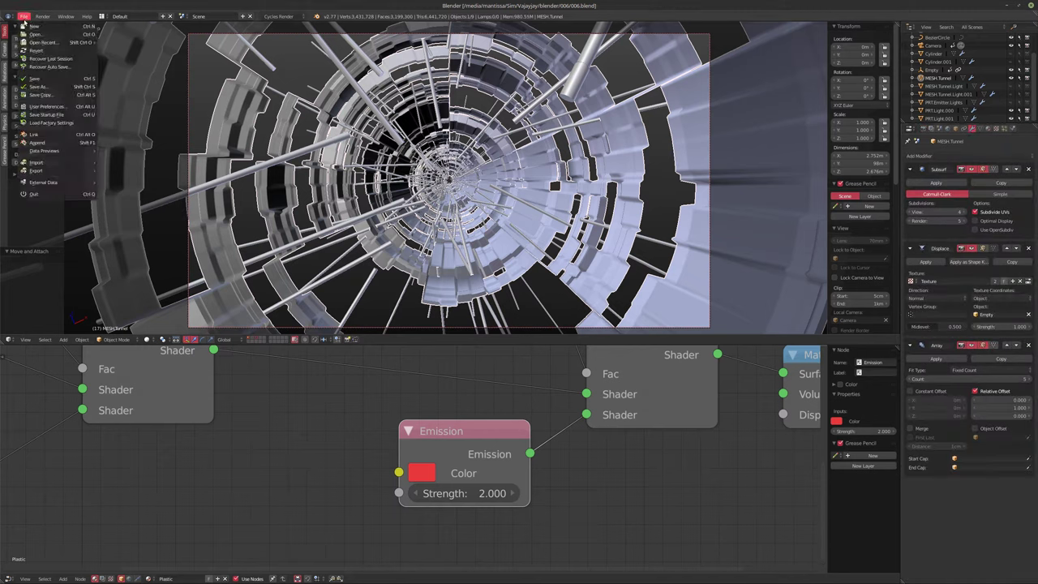
left_click(49, 107)
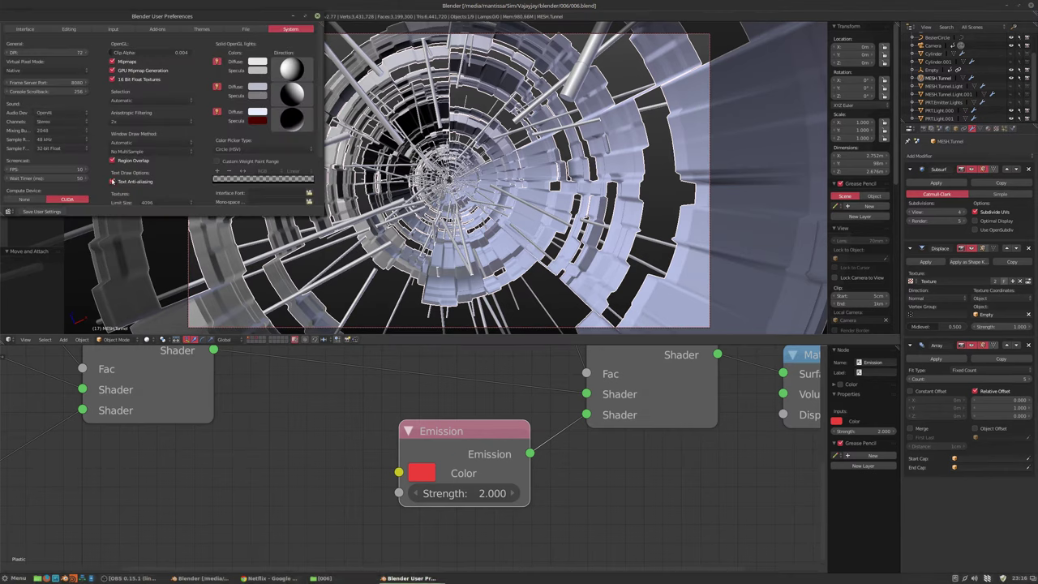
scroll(104, 190, "down", 2)
scroll(103, 190, "down", 1)
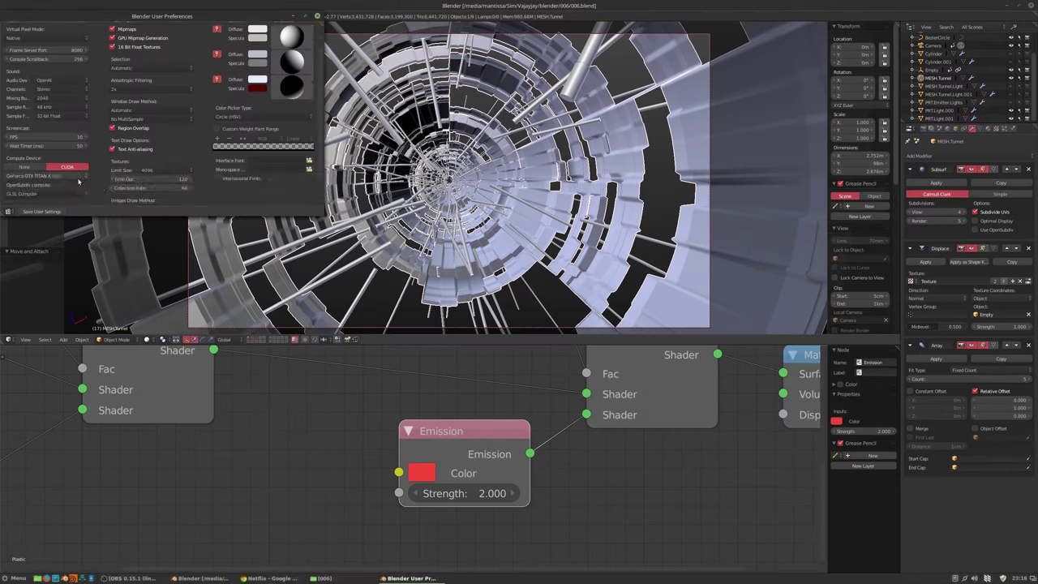
left_click(317, 16)
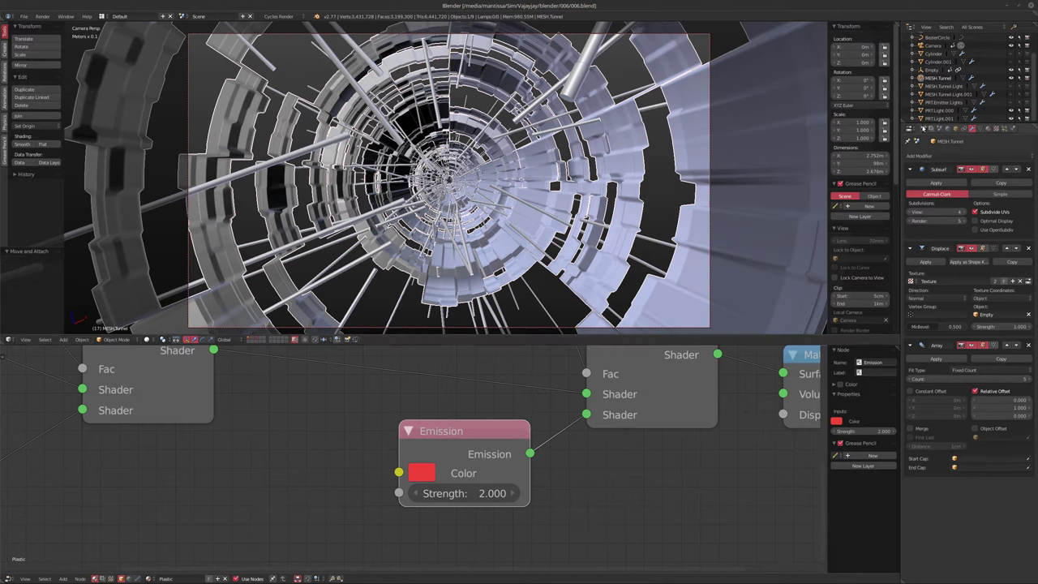
Step: Start a still test render of the current frame, then cancel it and return to the scene
left_click(910, 128)
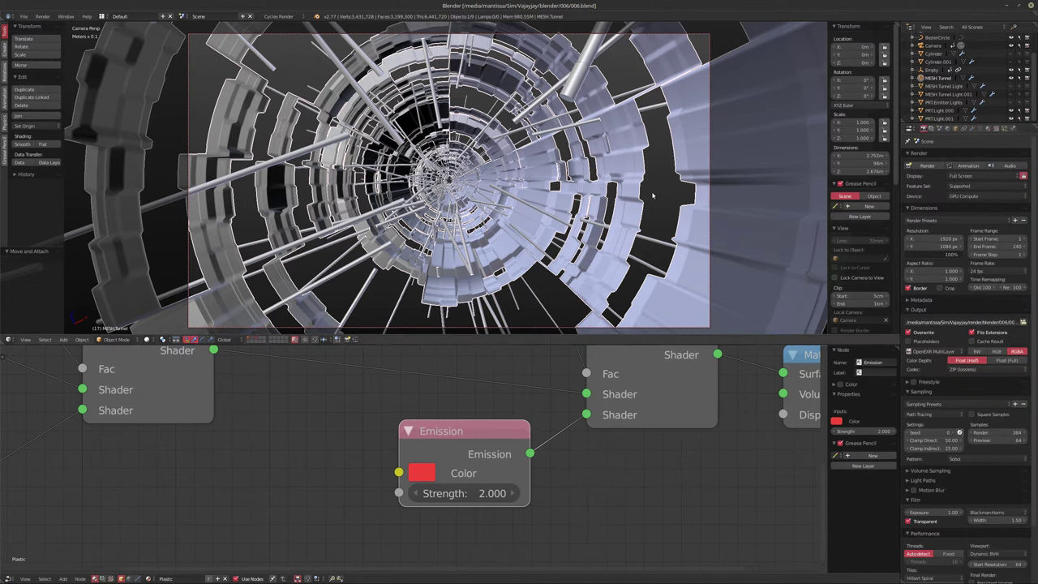
left_click(927, 166)
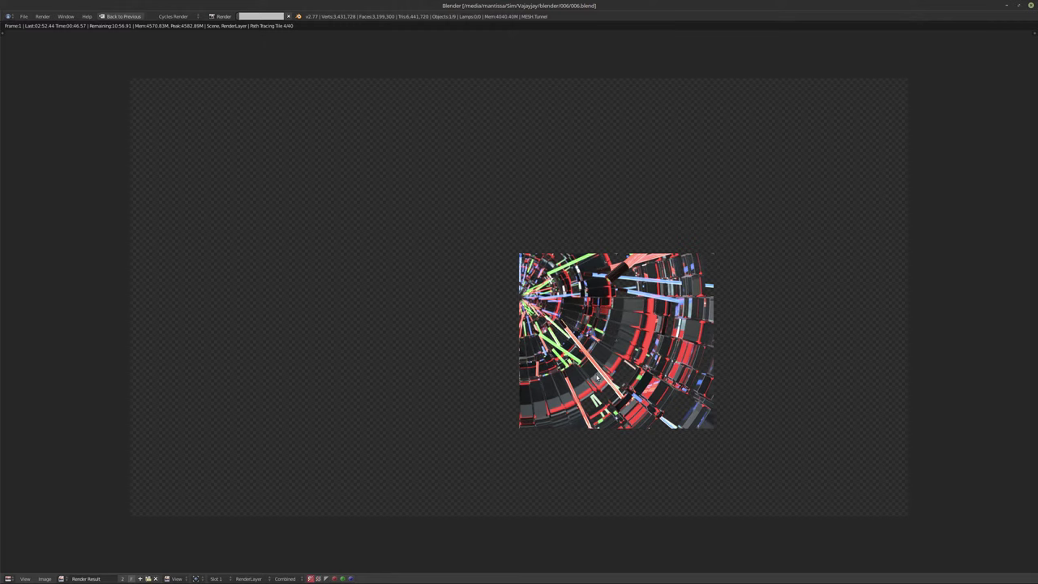
key("Escape")
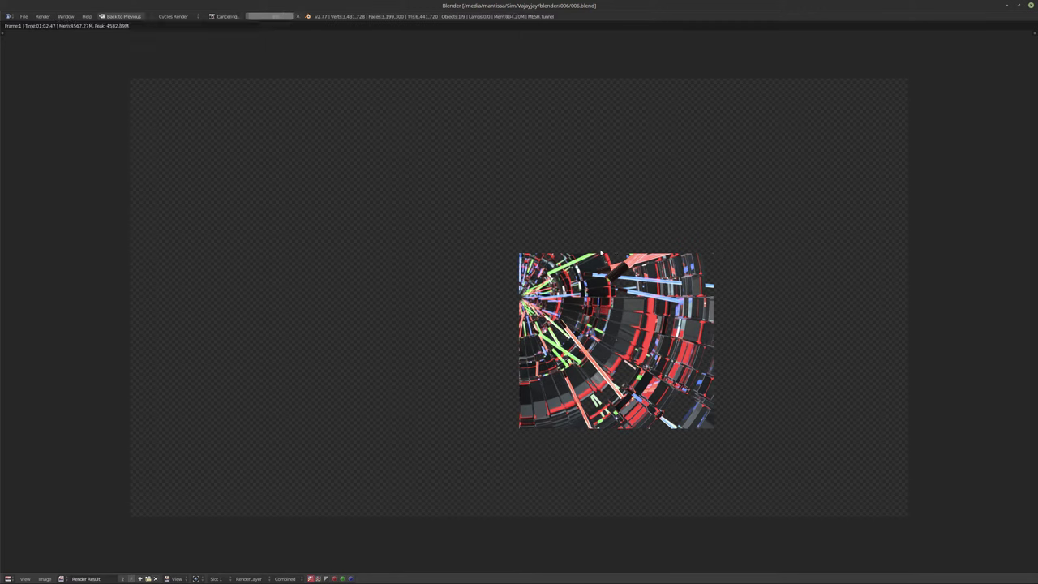
key("Escape")
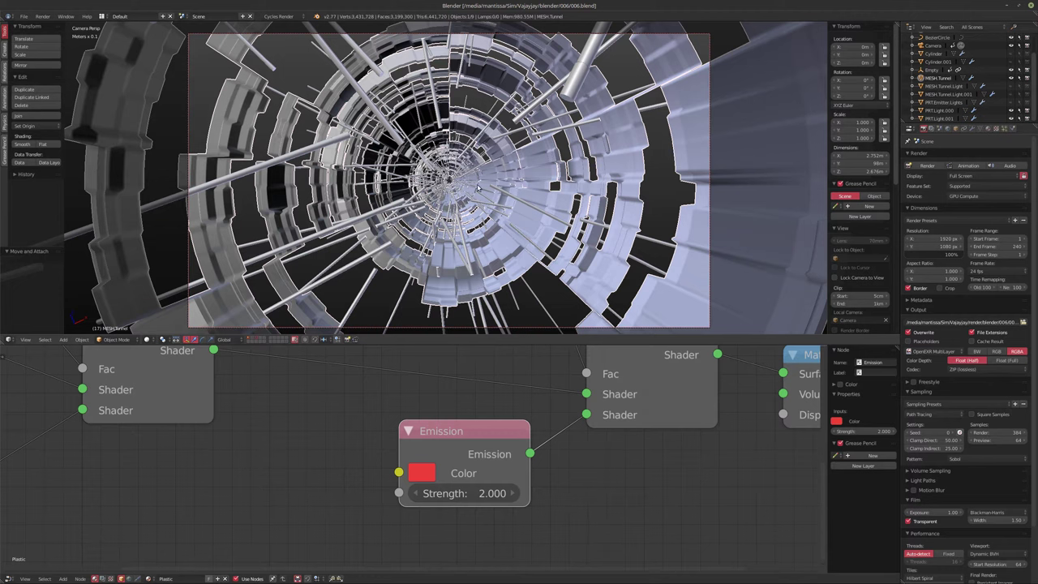
Step: Turn on the rendered preview in the camera view and show the Light Paths settings
key("shift+z")
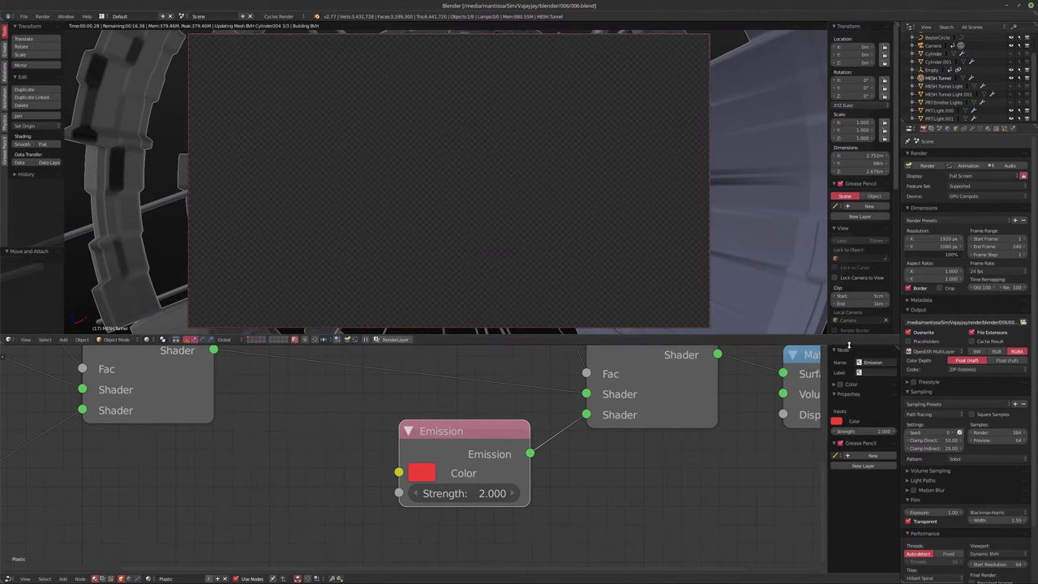
left_click(922, 480)
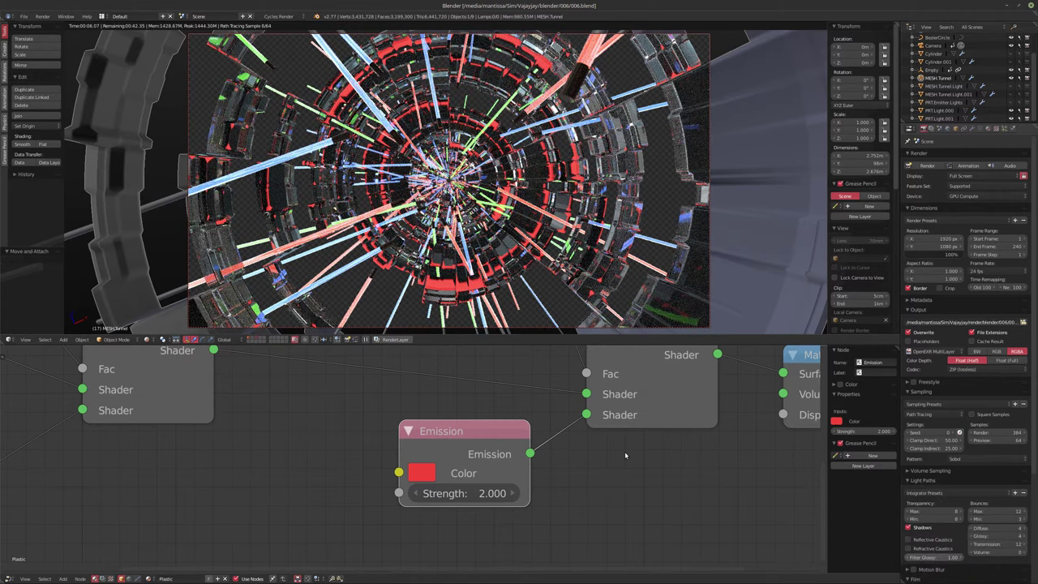
Step: Preview the Layer Weight node's Facing output in the Plastic material and set its Blend to 0.110
scroll(597, 481, "down", 2)
middle_click_drag(528, 427, 671, 393)
middle_click_drag(483, 479, 528, 497)
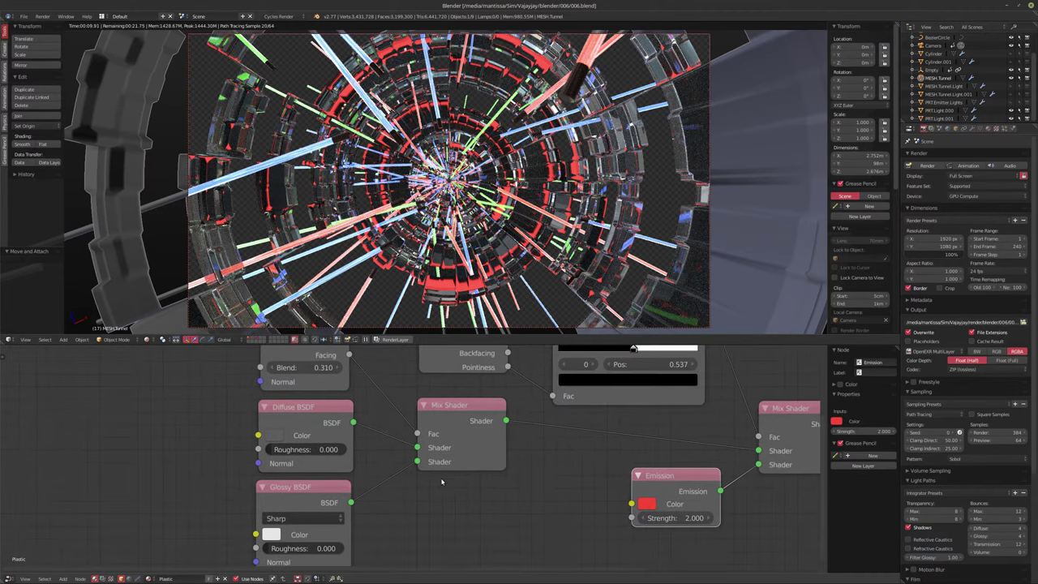
middle_click_drag(405, 492, 489, 478)
scroll(456, 424, "up", 1)
scroll(457, 424, "up", 2)
middle_click_drag(418, 359, 427, 488)
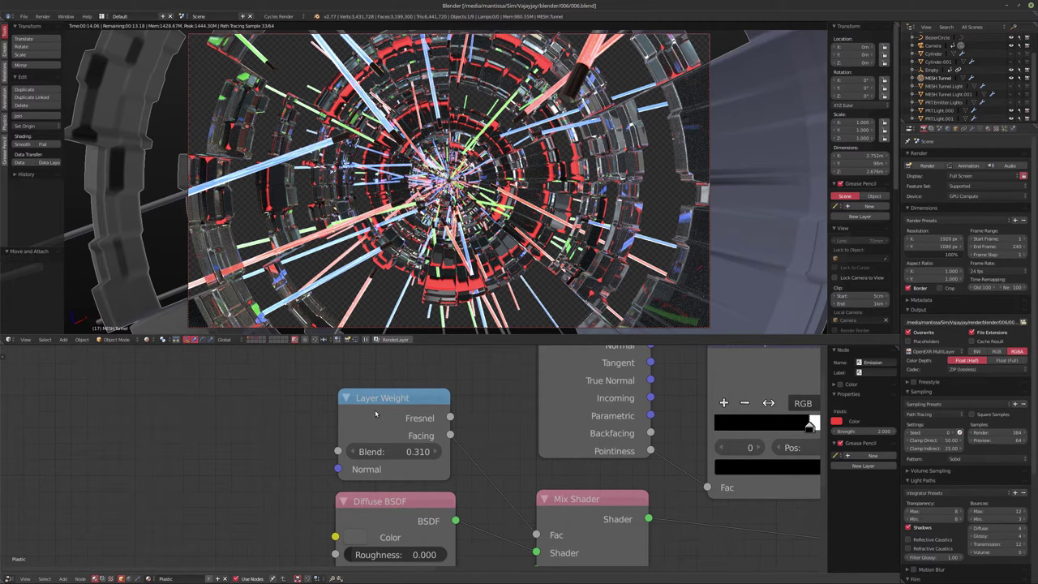
left_click(375, 415, "ctrl+shift")
left_click(404, 432, "ctrl+shift")
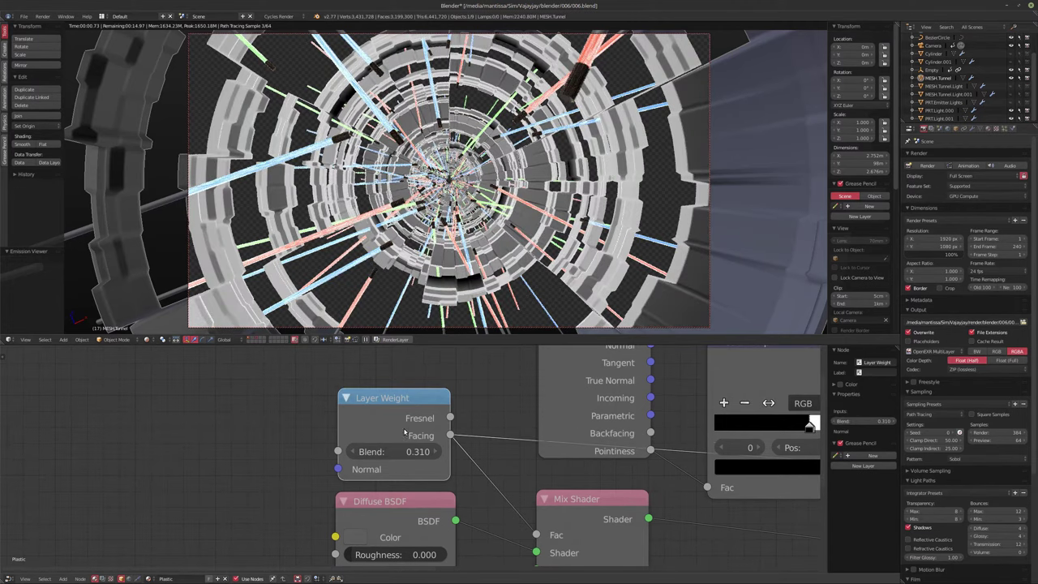
mouse_move(403, 453)
left_mouse_down()
mouse_move(340, 452)
mouse_move(351, 452)
left_mouse_up()
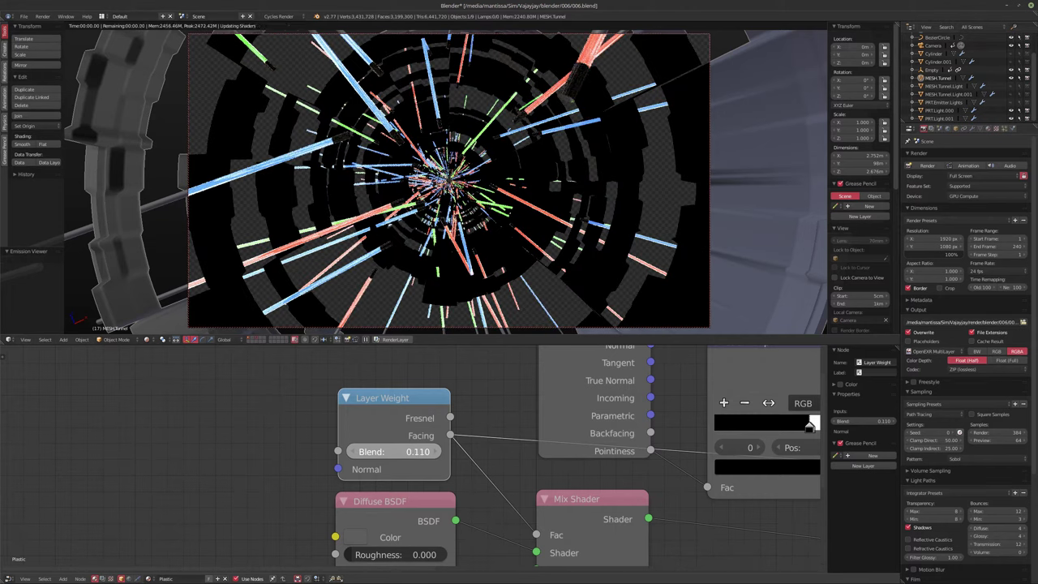
scroll(602, 455, "down", 2)
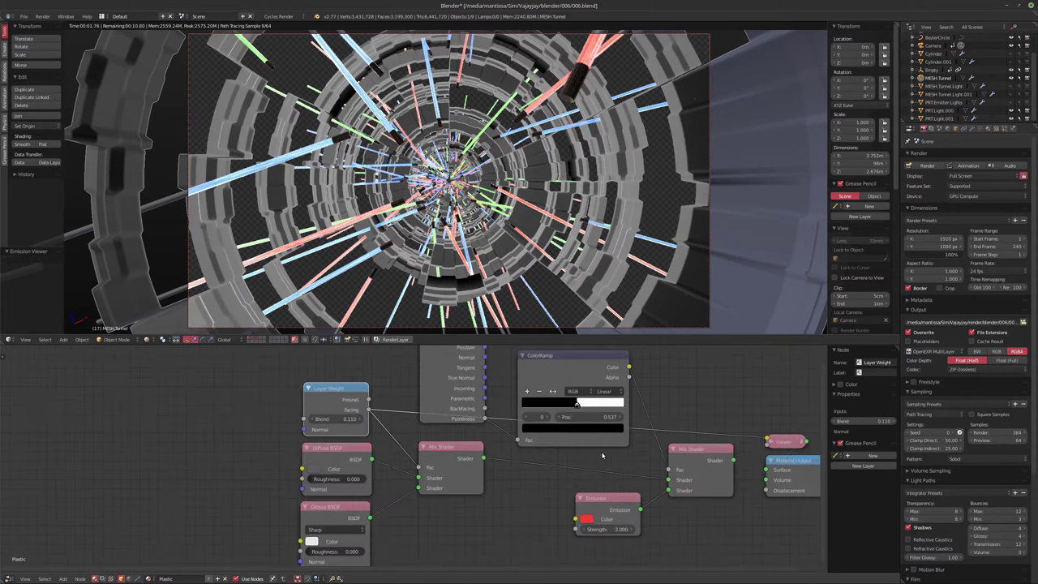
Step: Connect the final Mix Shader to the Material Output surface in place of the emission preview
middle_click_drag(602, 456, 547, 450)
left_click(591, 444, "ctrl+shift")
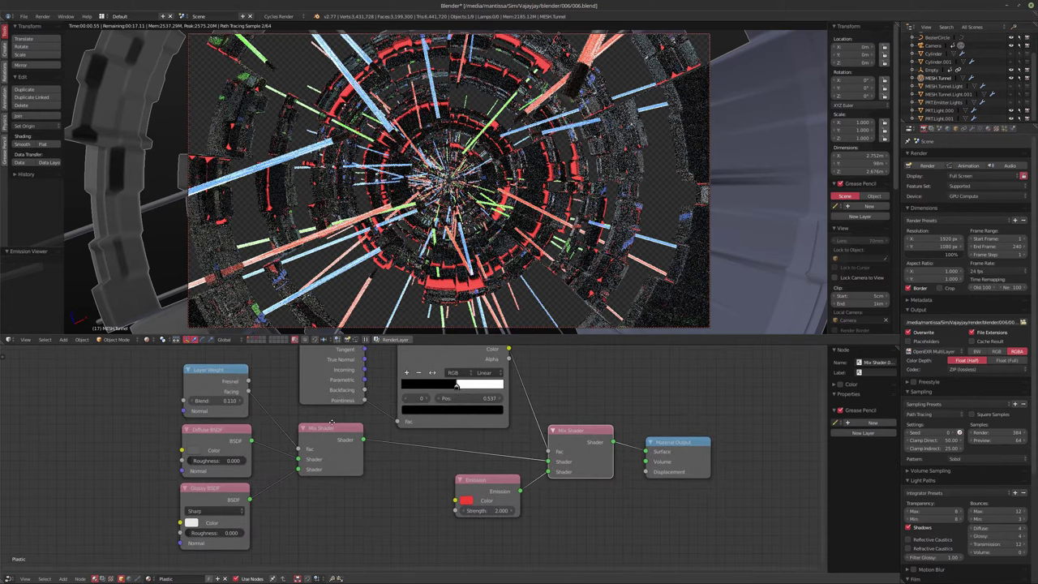
Step: Change the Diffuse BSDF color to a neutral near-white with a saturation of 0
middle_click_drag(242, 399, 393, 427)
scroll(393, 427, "up", 1)
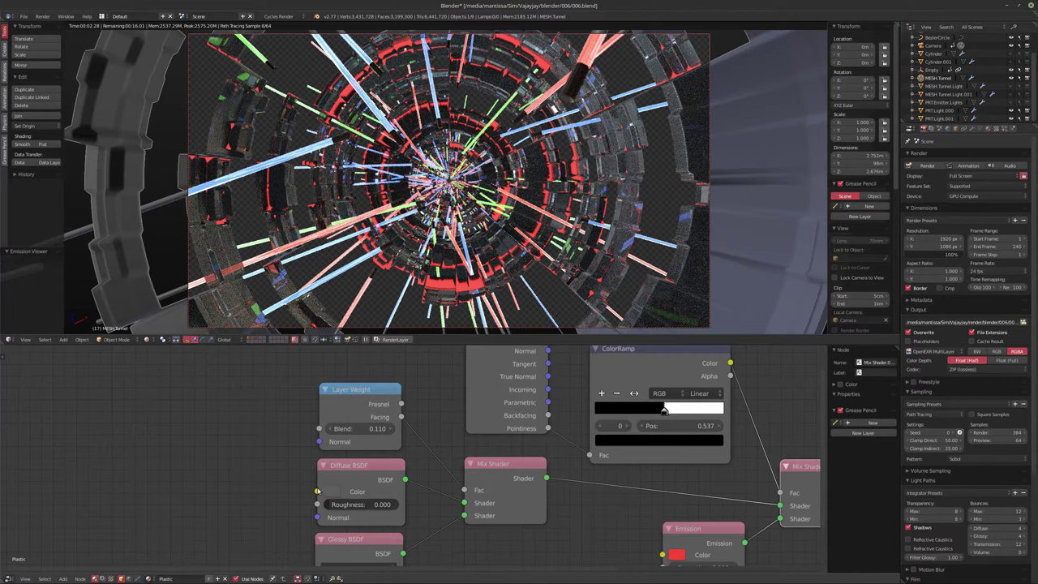
left_click(330, 492)
left_click_drag(403, 350, 425, 331)
left_click(370, 365)
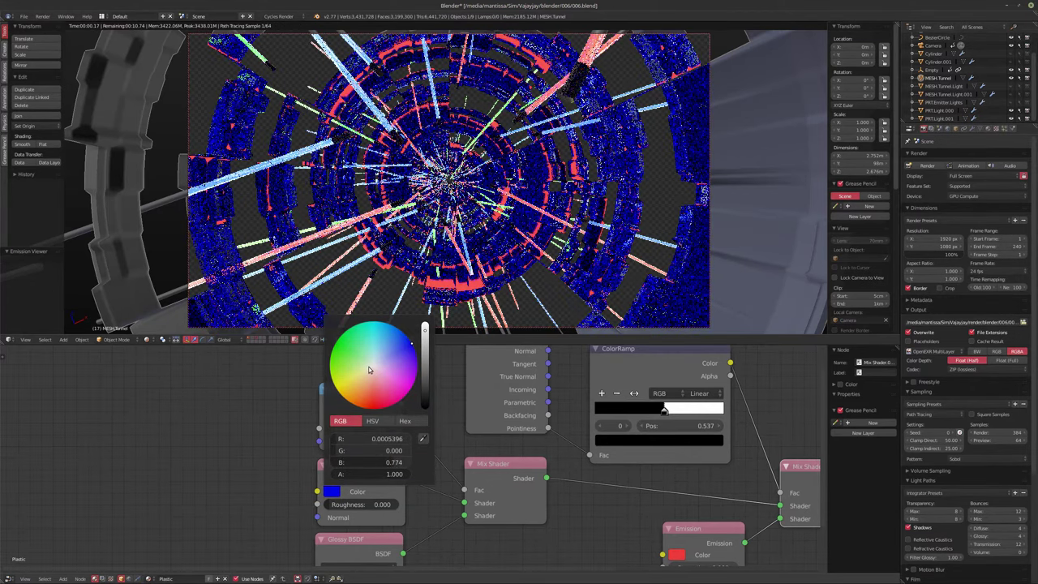
left_click(372, 420)
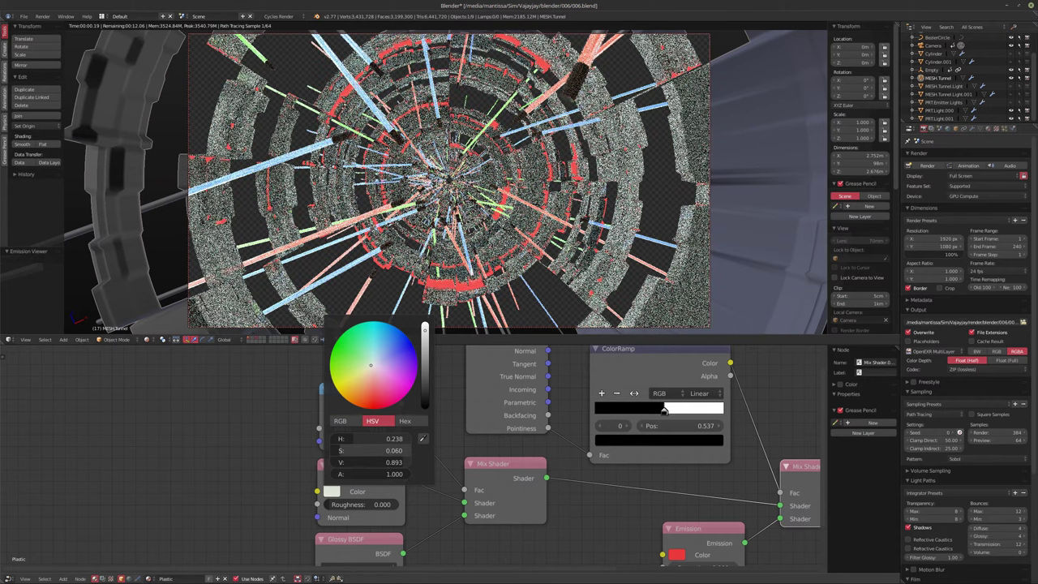
left_click(381, 450)
type("0")
key("Return")
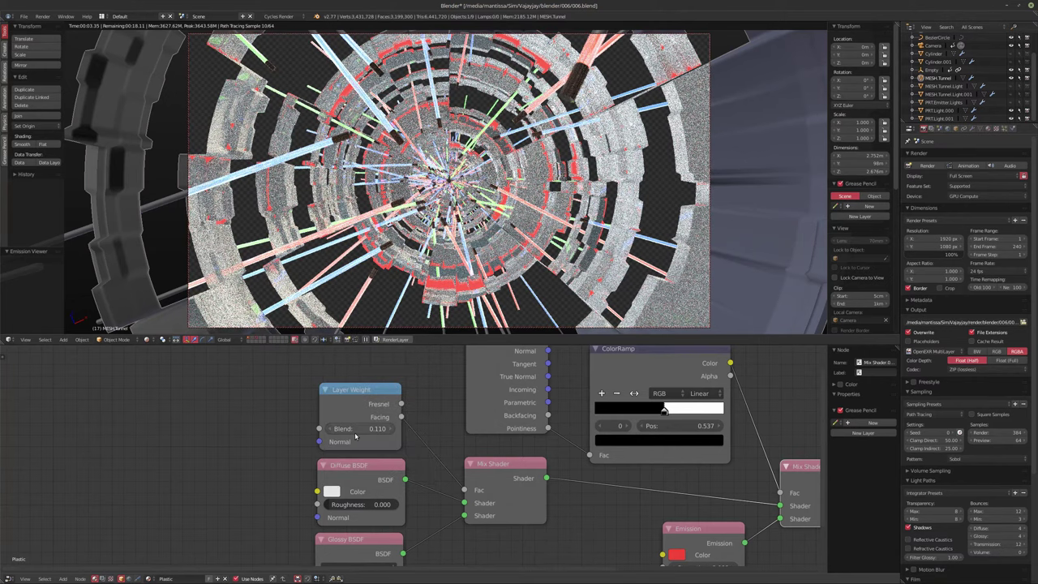
Step: Darken the Diffuse BSDF color to a near-black neutral grey
left_click(336, 492)
left_click_drag(425, 330, 425, 349)
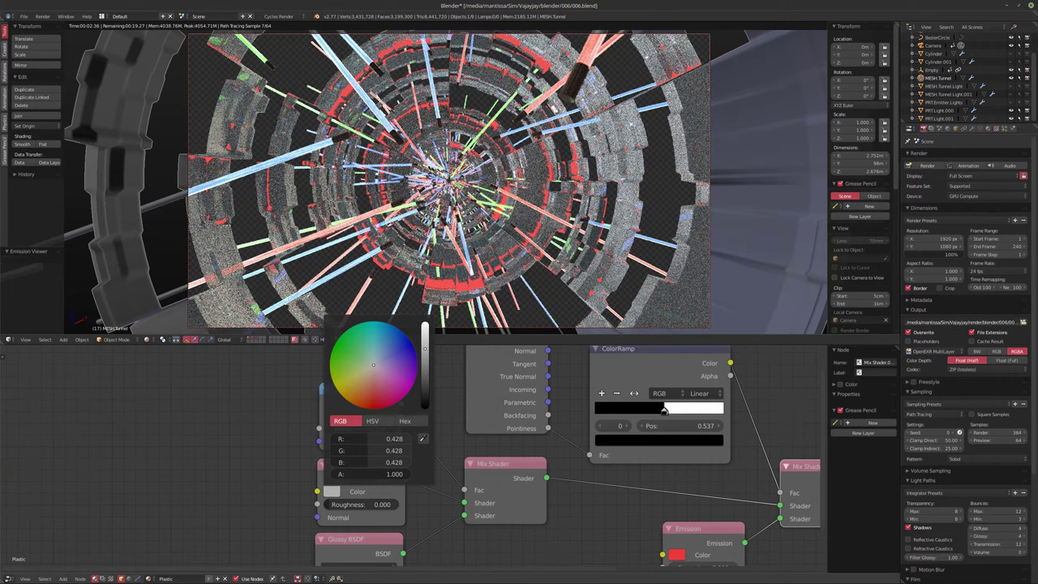
left_click(424, 370)
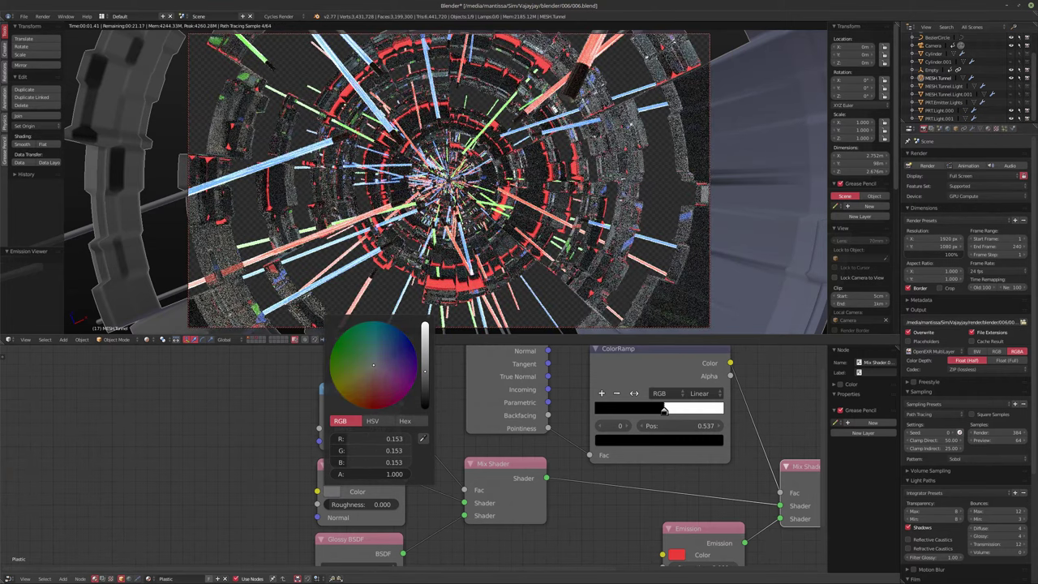
left_click(424, 377)
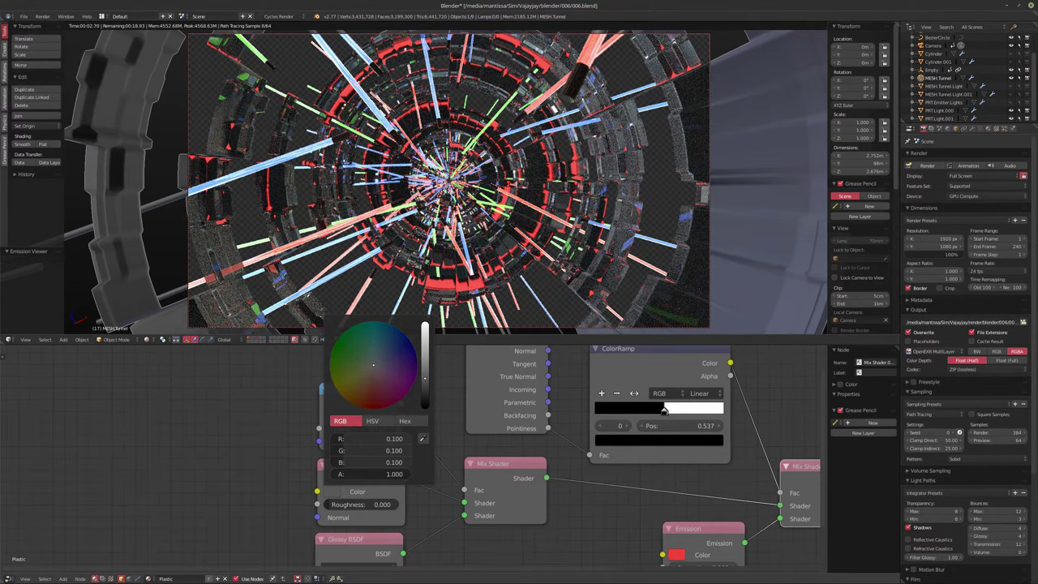
left_click(424, 403)
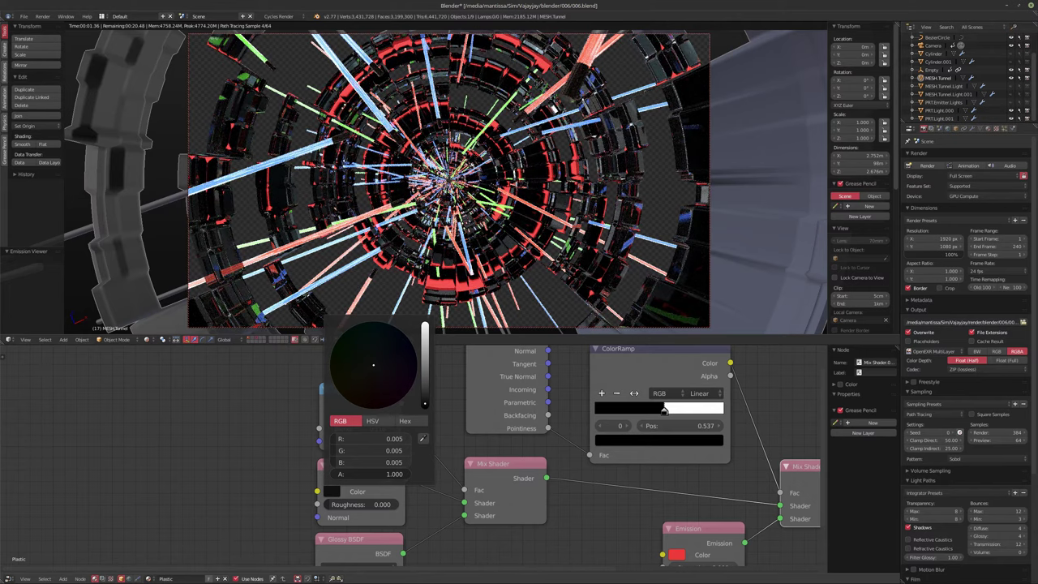
left_click_drag(425, 403, 425, 396)
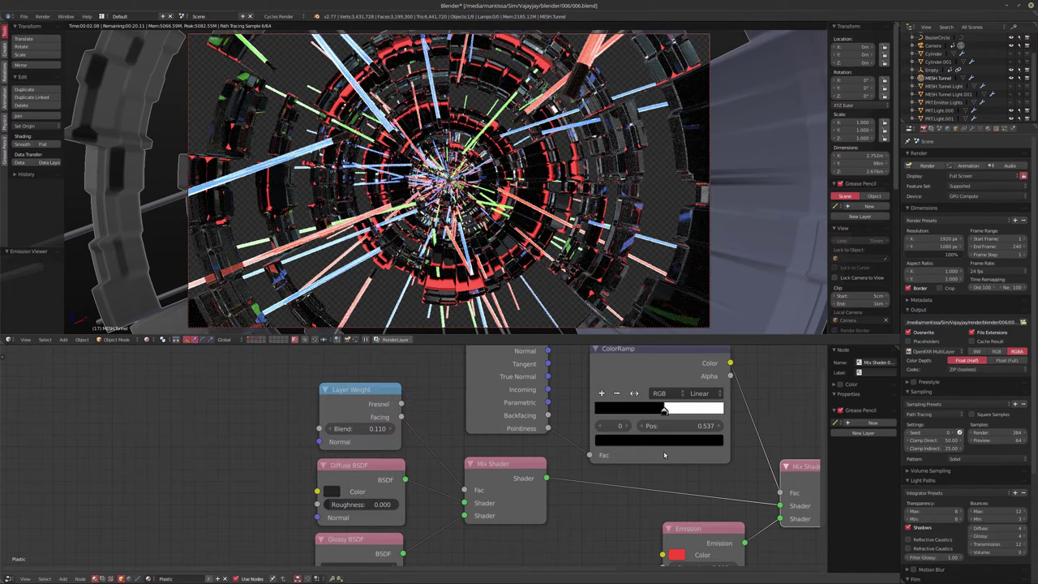
Step: Set the Glossy BSDF distribution to GGX and its roughness to 0.001
middle_click_drag(598, 467, 501, 446)
scroll(502, 446, "down", 2)
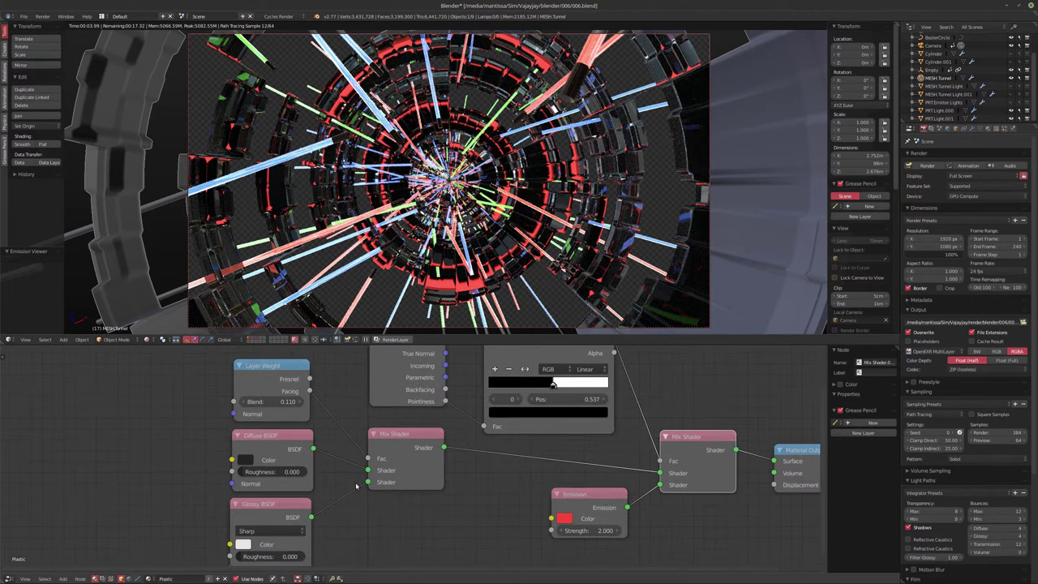
left_click(260, 529)
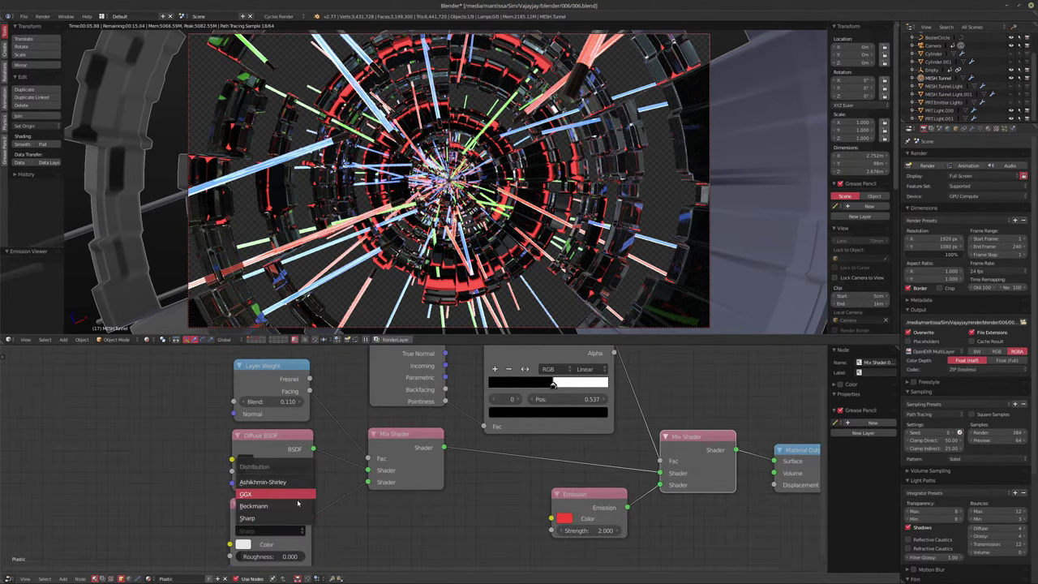
left_click(271, 498)
scroll(433, 493, "up", 4)
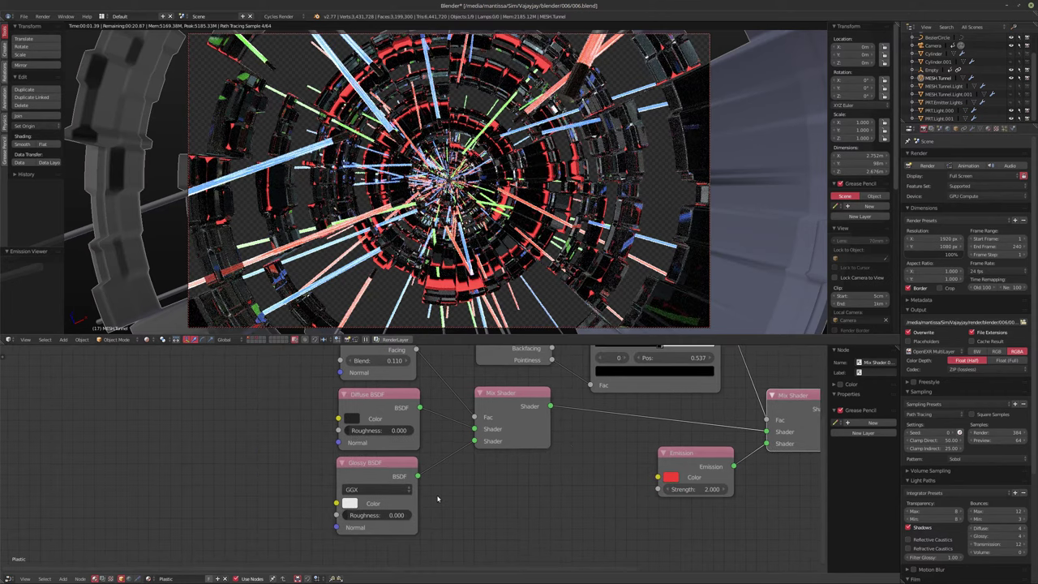
left_click(341, 530)
type(".001")
key("Return")
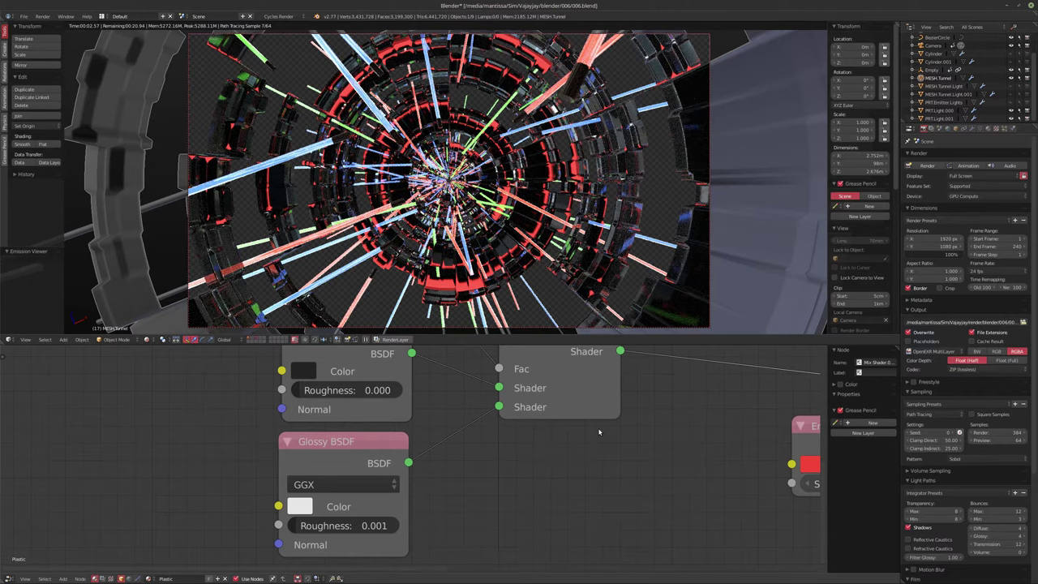
middle_click_drag(591, 430, 428, 495)
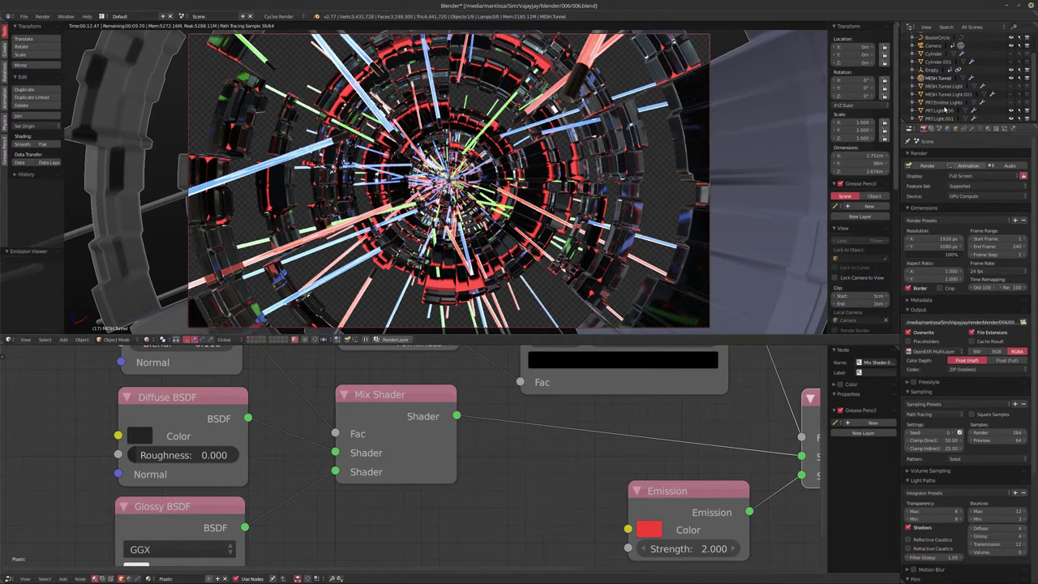
Step: Select the camera and set the render samples to 250
left_click(932, 45)
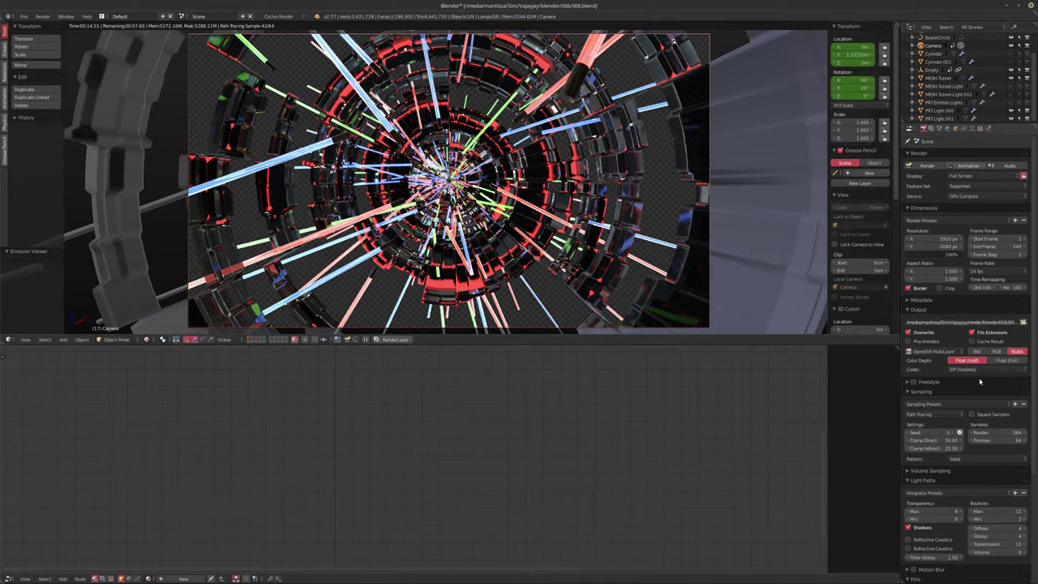
left_click(995, 433)
type("320")
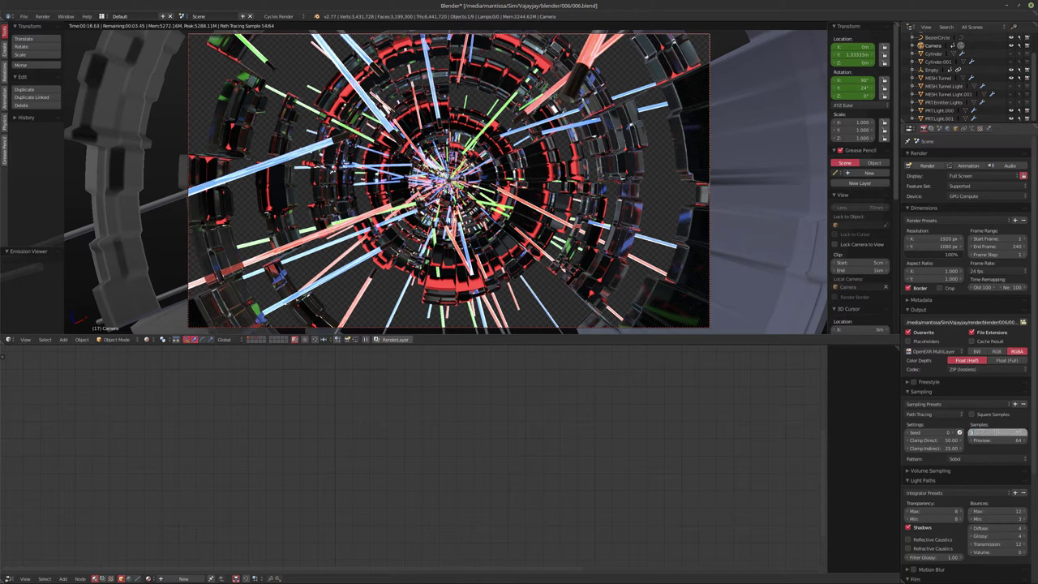
key("Return")
left_click(997, 432)
type("250")
key("Return")
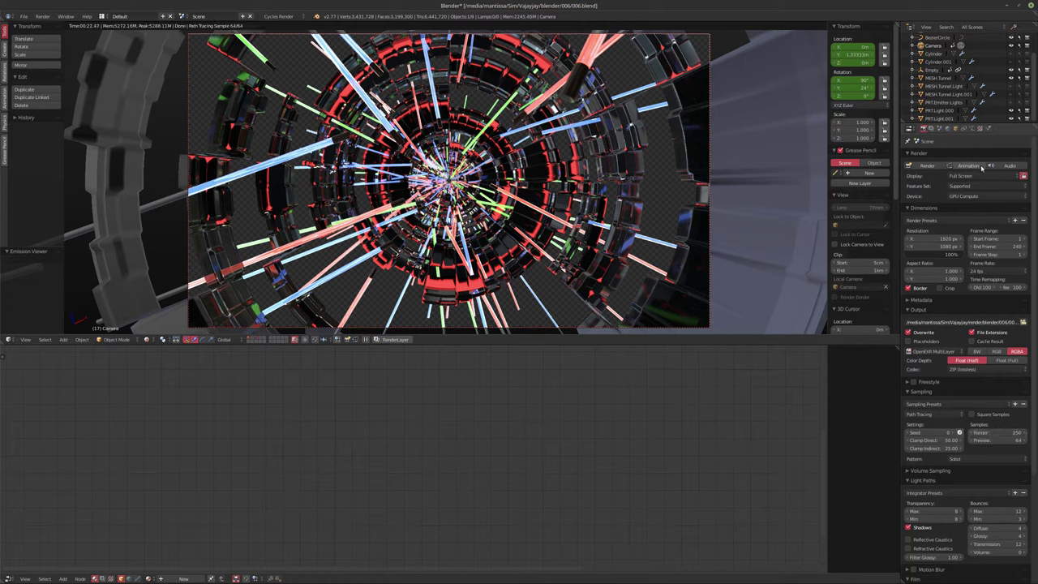
Step: Set Clamp Direct to 10 and Clamp Indirect to 7 in the sampling settings
left_click(926, 440)
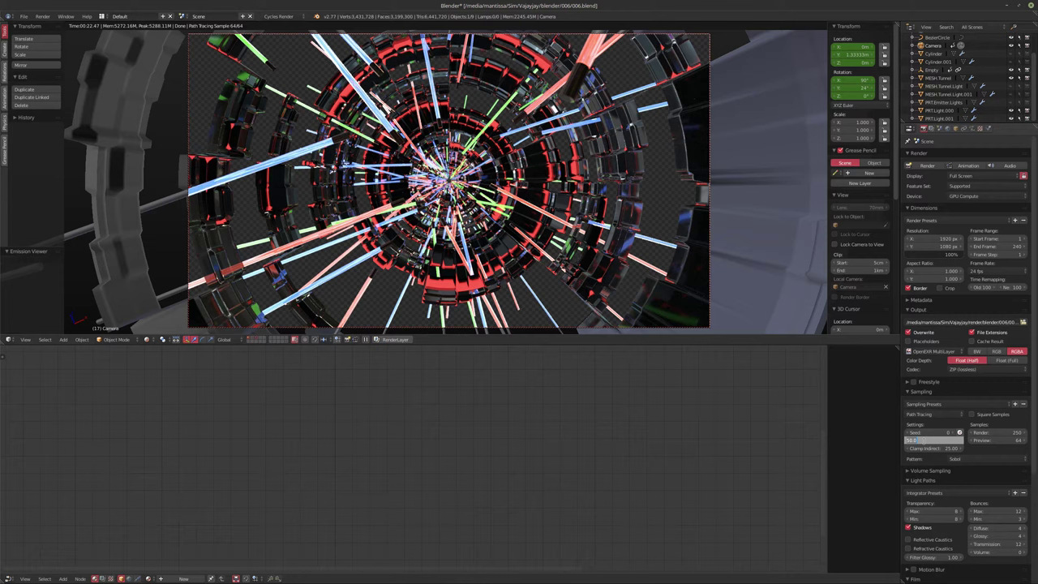
type("10")
key("Tab")
type("7")
key("Return")
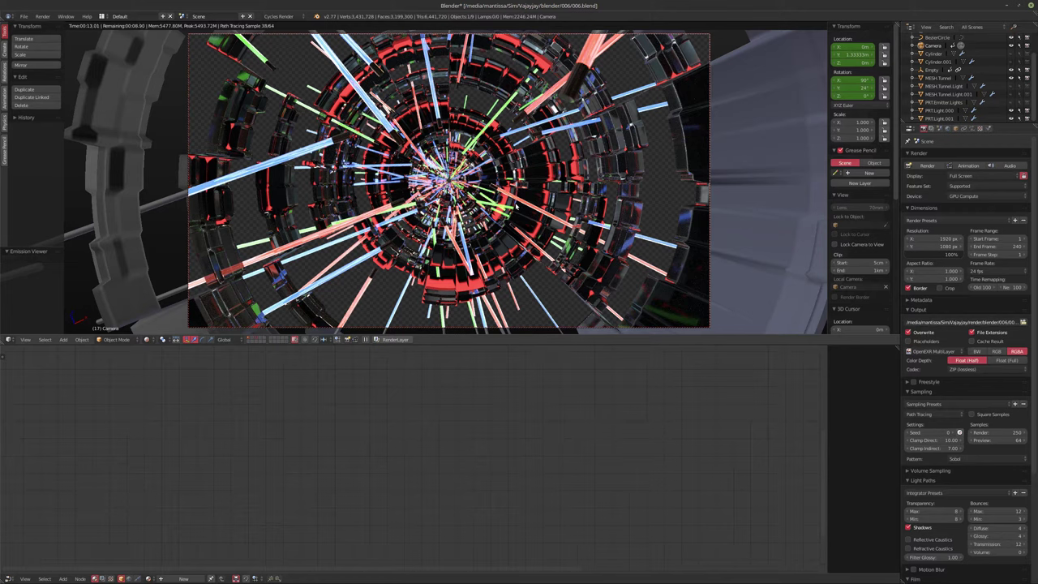
Step: Set the camera's depth-of-field aperture size to 7.5 mm
left_click(964, 129)
left_click(987, 382)
type("5")
key("Return")
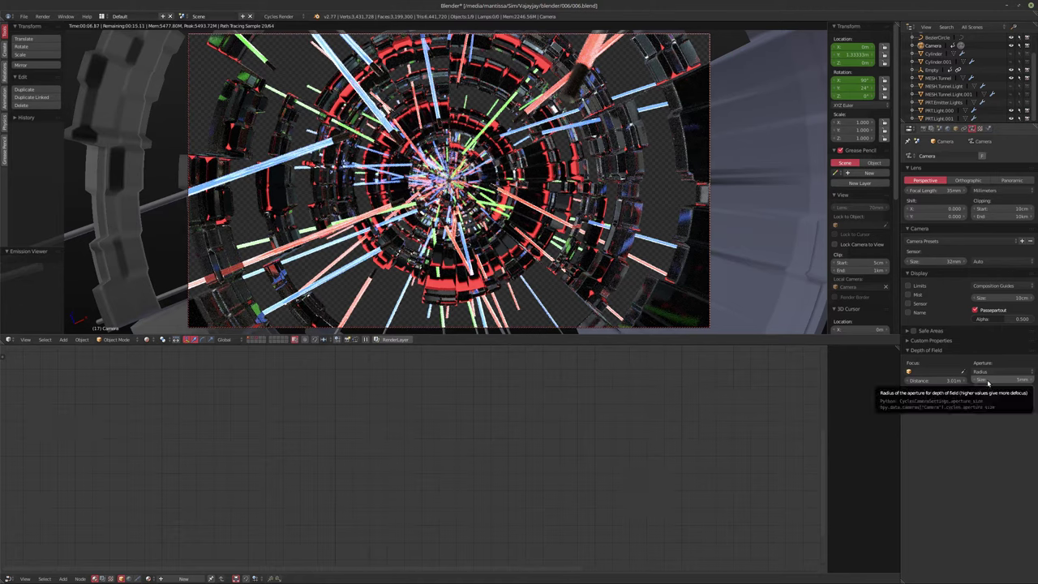
left_click(987, 383)
type("1")
type("7.5")
key("Return")
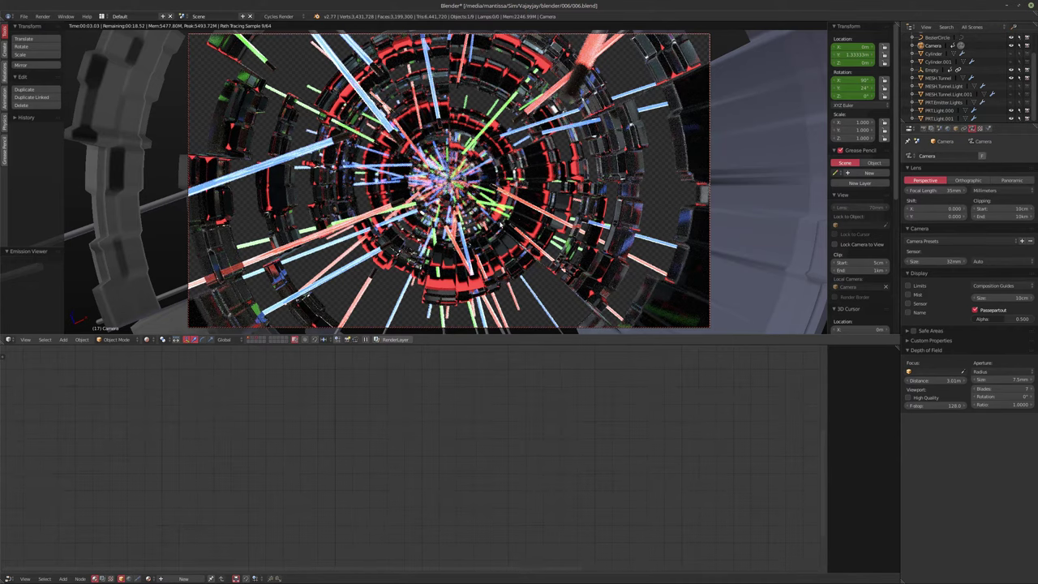
Step: Switch the viewport from rendered to solid shading and start rendering the animation
key("shift+z")
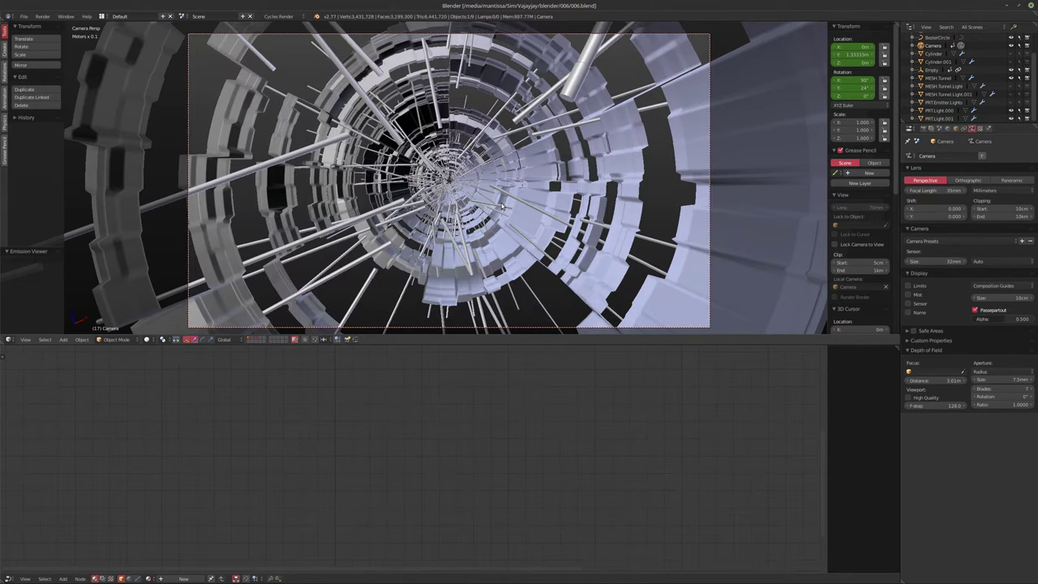
left_click(924, 130)
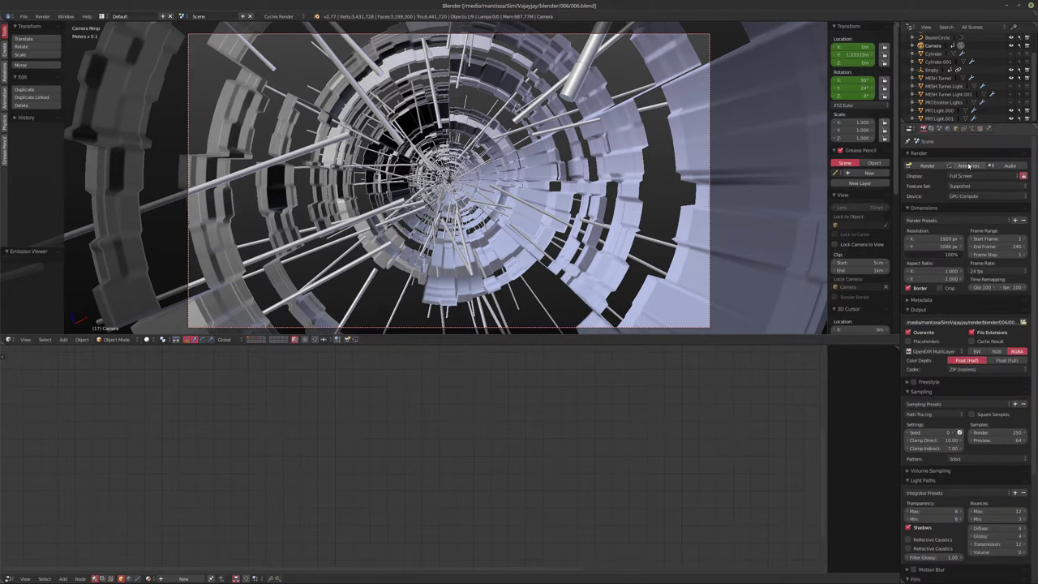
left_click(955, 167)
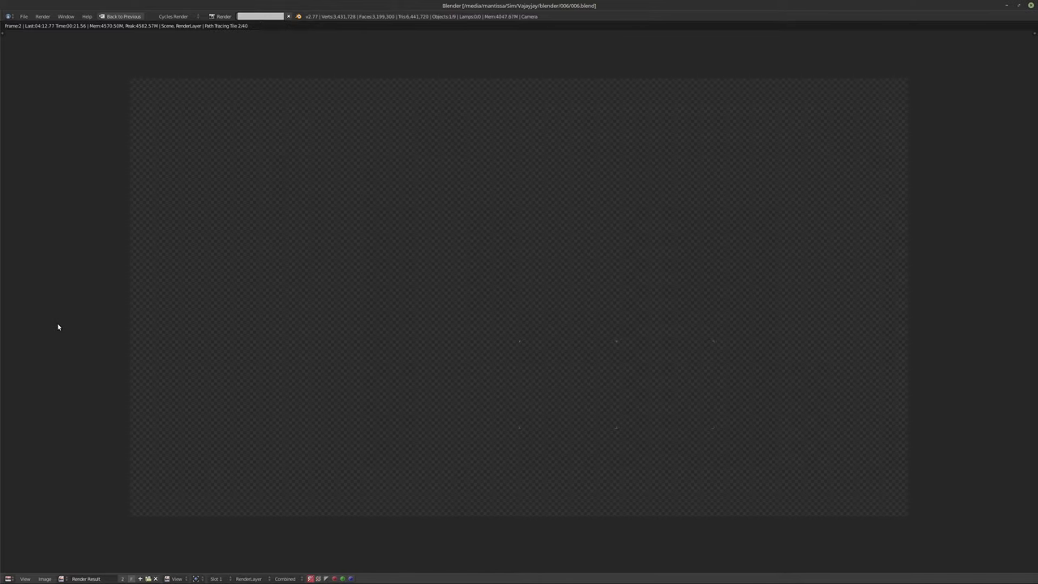
Step: Stop the animation render and set the start frame to 2
key("Escape")
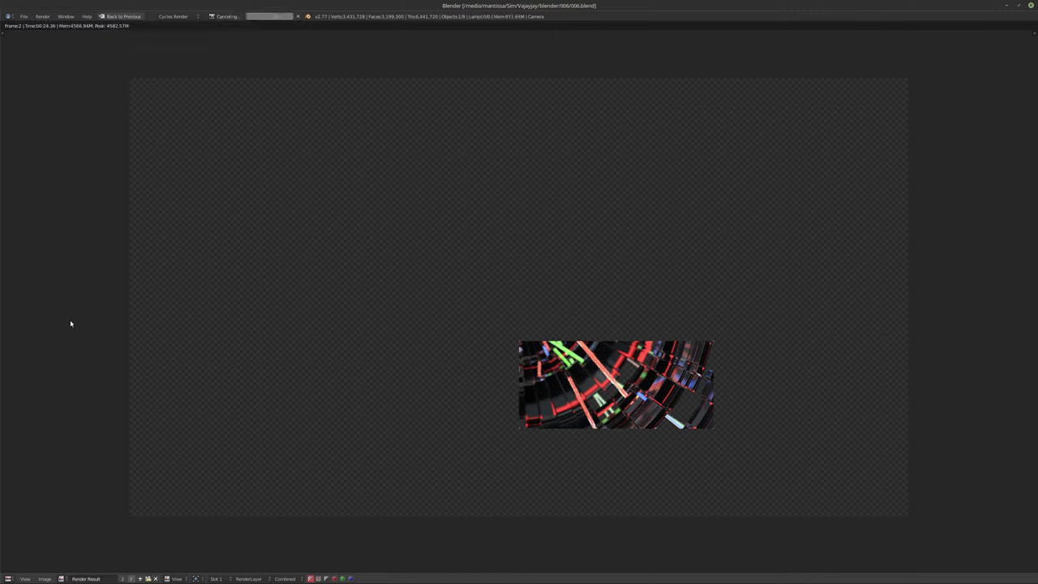
key("Escape")
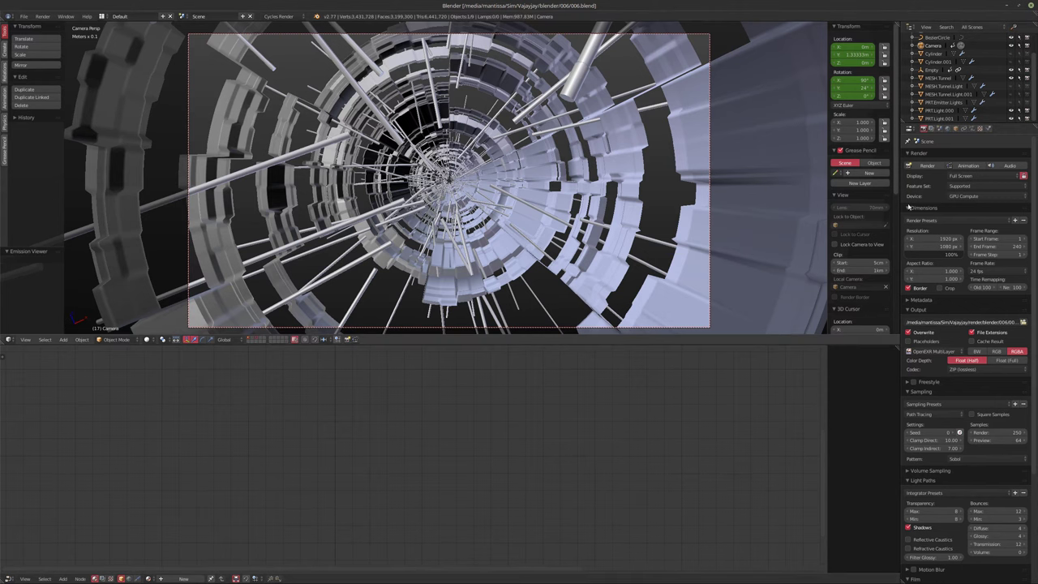
left_click(999, 239)
type("2")
key("Return")
Step: Set the CUDA compute device to the single GeForce GTX TITAN X in the user preferences
left_click(24, 17)
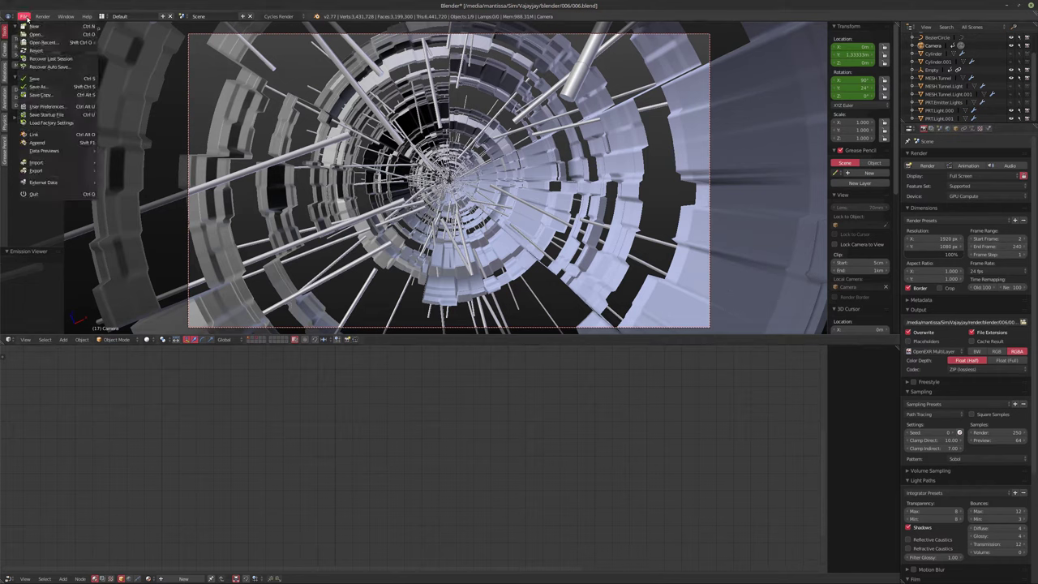
left_click(27, 18)
key("ctrl+alt+u")
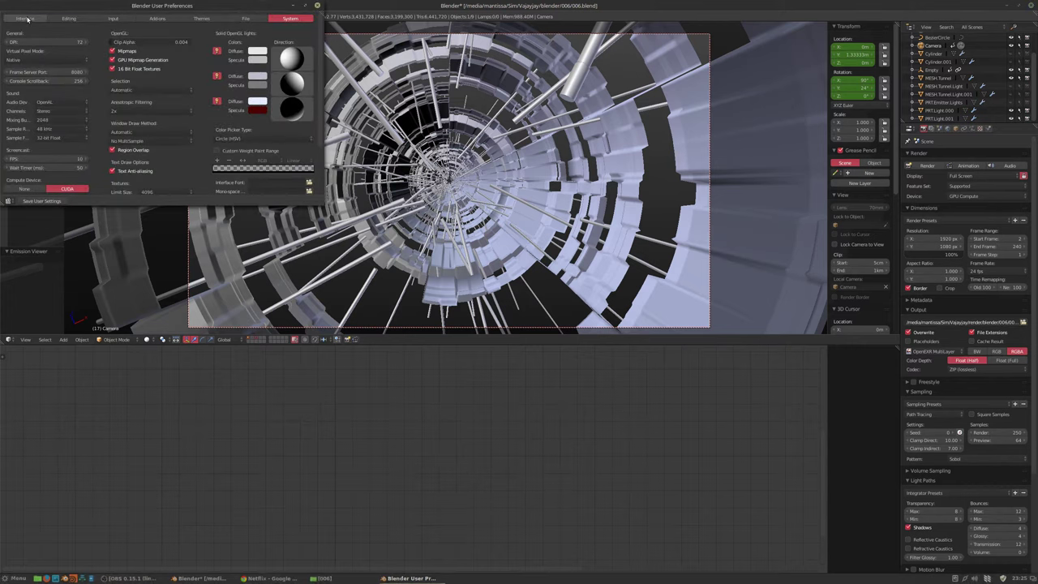
scroll(102, 174, "down", 3)
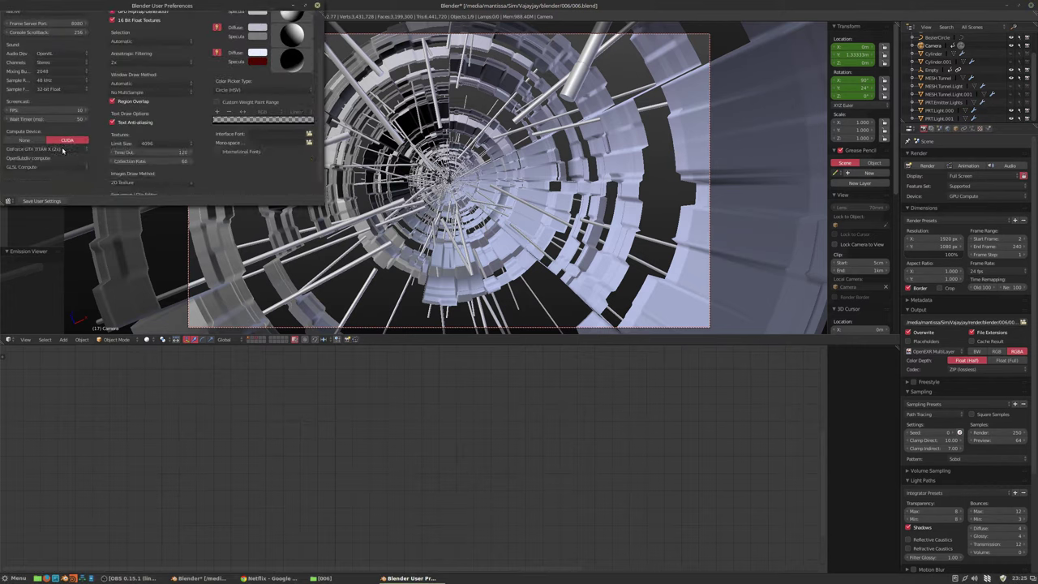
left_click(71, 149)
left_click(49, 136)
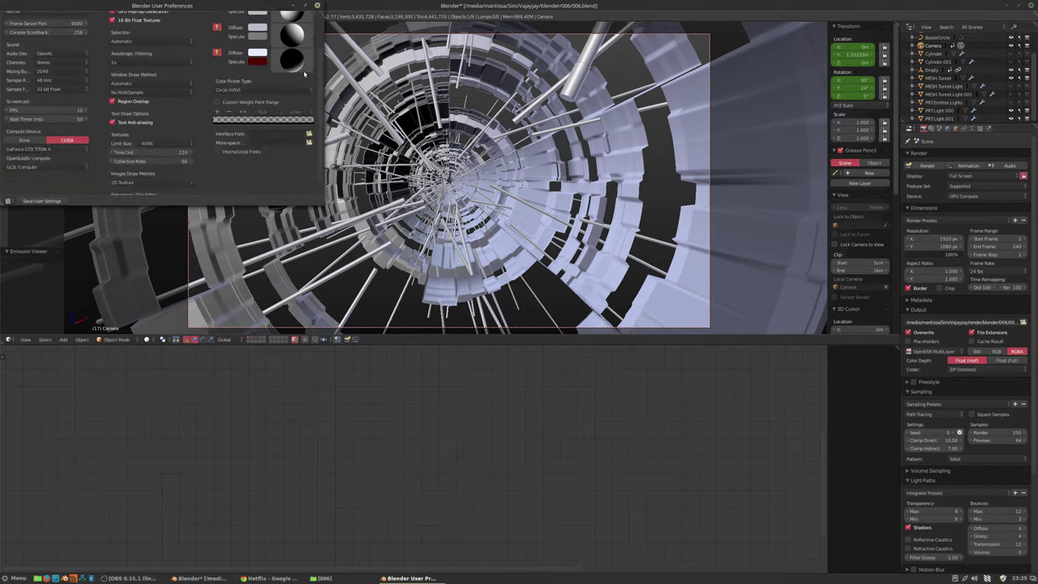
left_click(318, 5)
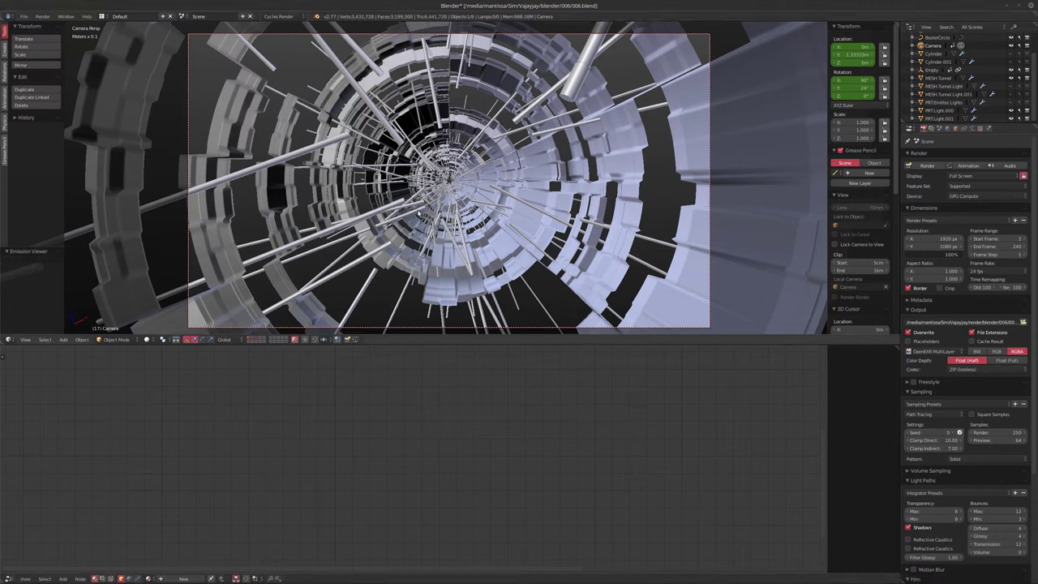
Step: Save the blend file over the existing one and start the animation render again
key("ctrl+s")
left_click(418, 212)
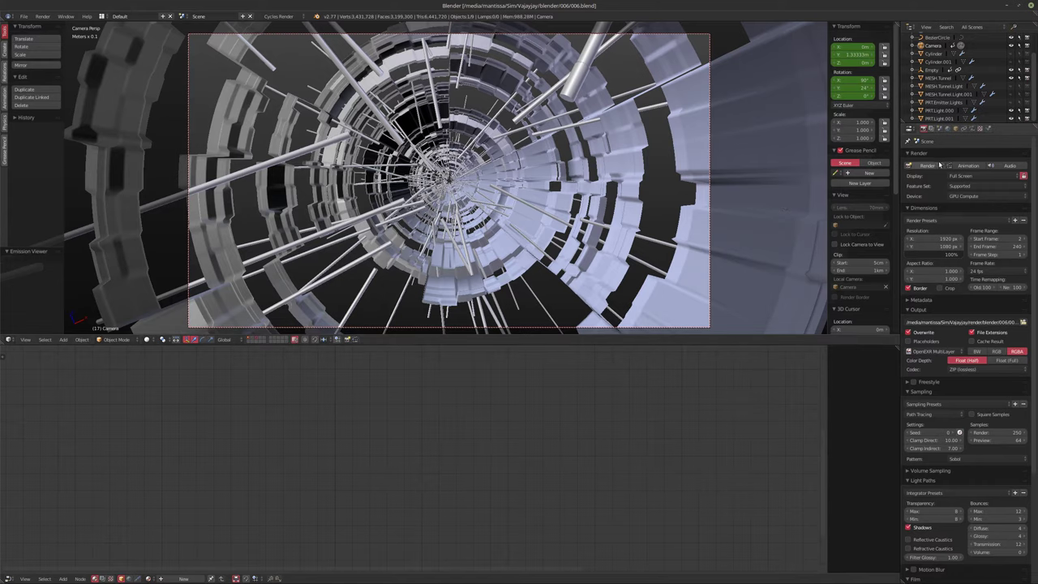
left_click(963, 167)
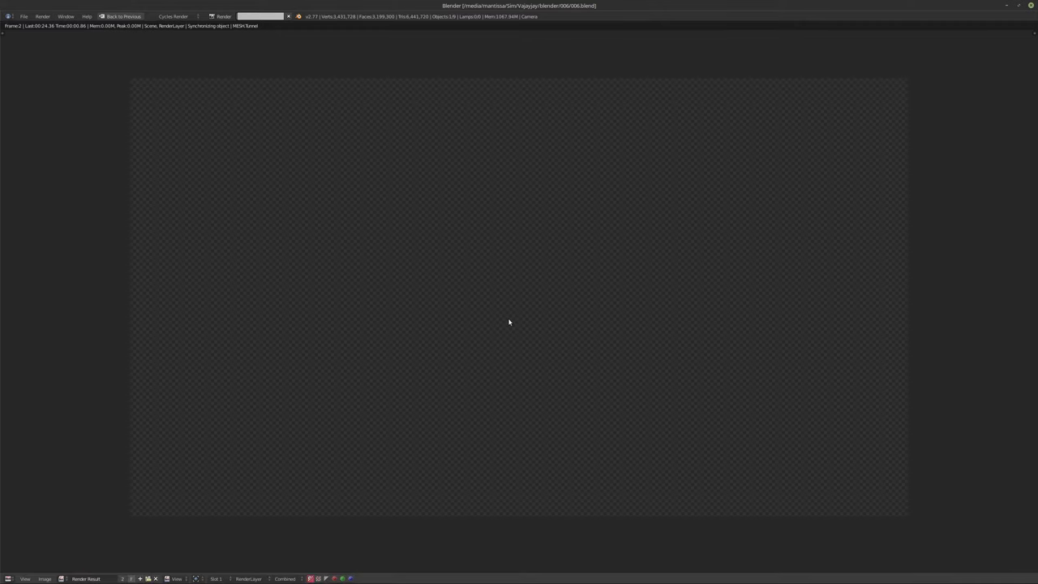
Step: Switch to Natron while the animation renders
left_click_drag(2, 129, 551, 2)
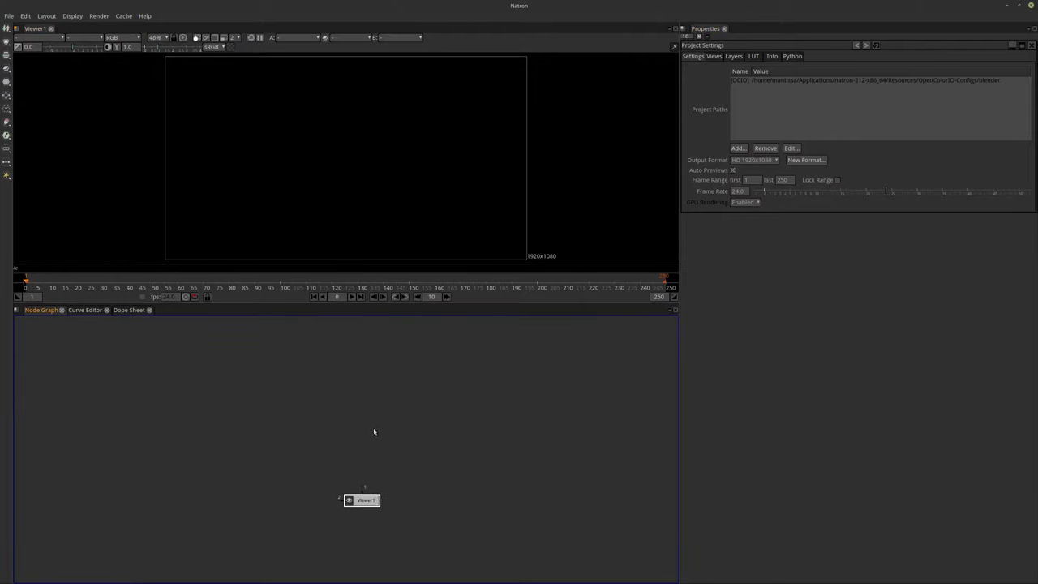
Step: Load the render sequence 006_####.exr from the Sim/Vajayjay/render/blender/006 folder into a Read node
key("r")
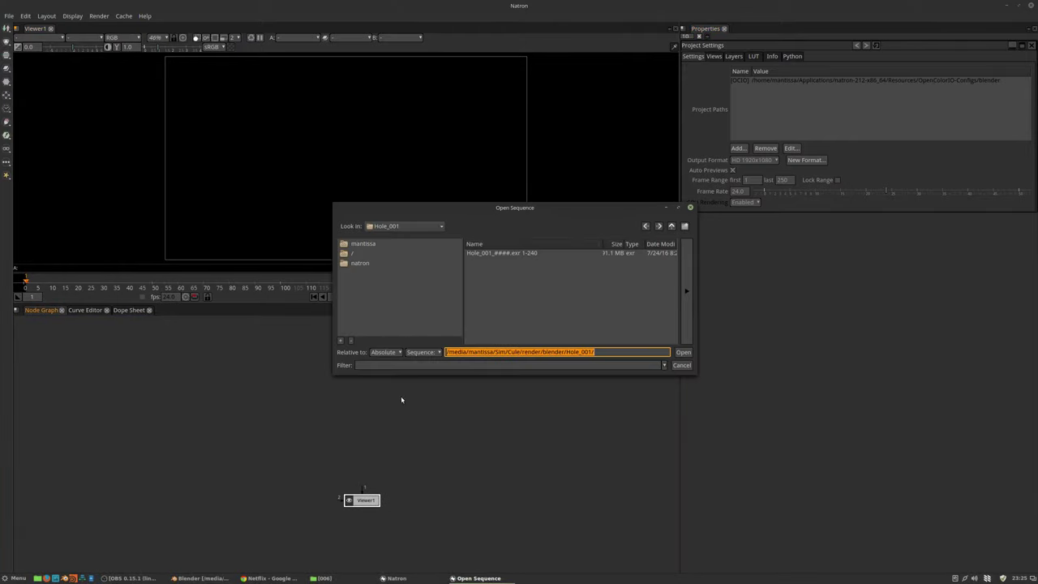
left_click(671, 225)
left_click(672, 226)
left_click(671, 227)
left_click(670, 226)
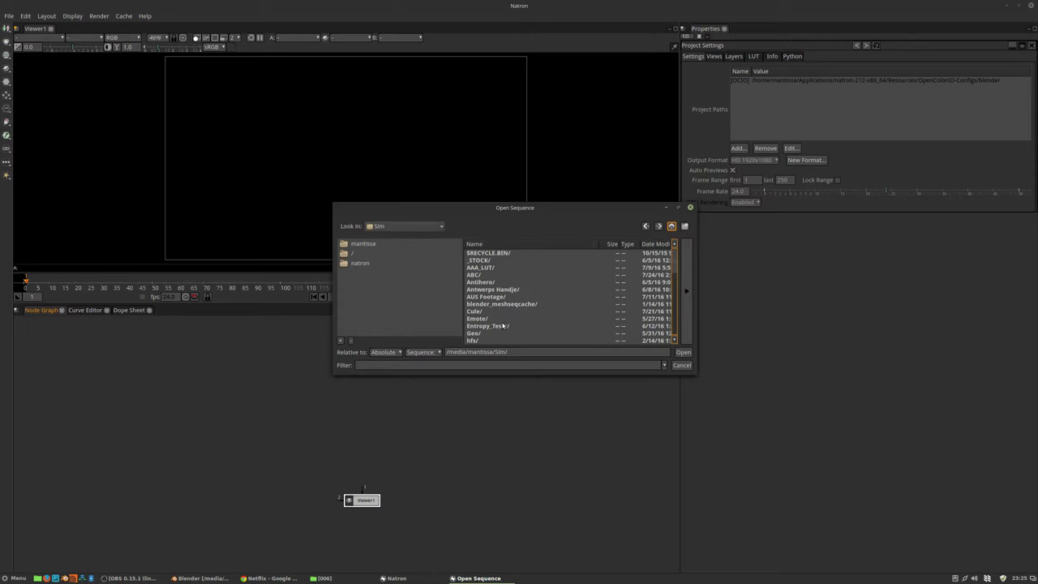
double_click(475, 312)
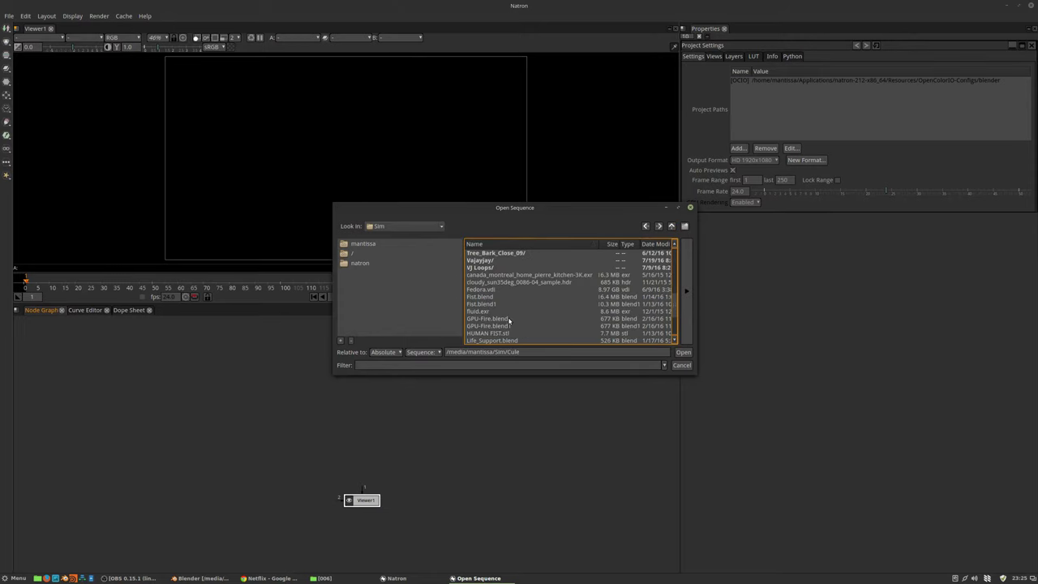
double_click(479, 282)
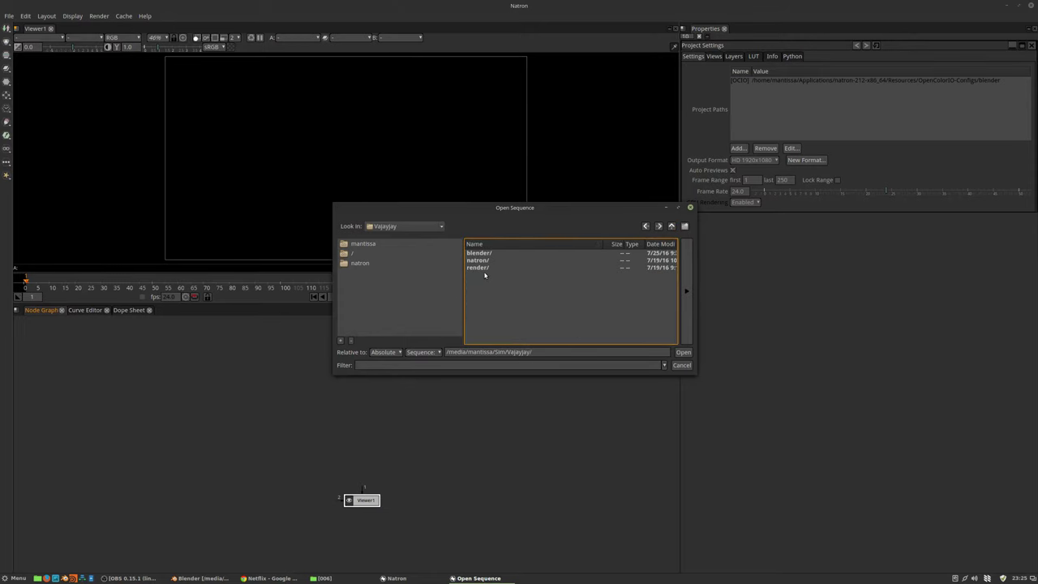
double_click(478, 266)
double_click(483, 253)
double_click(473, 282)
left_click(487, 253)
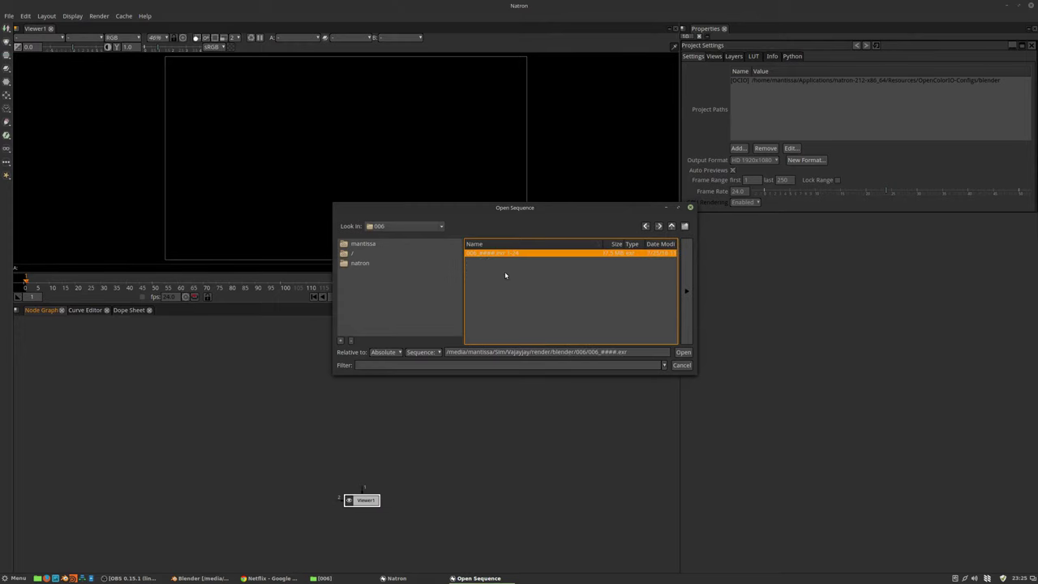
left_click(682, 352)
Step: Move the Read node farther above the viewer node and enlarge the viewer area above the node graph
left_click(359, 460)
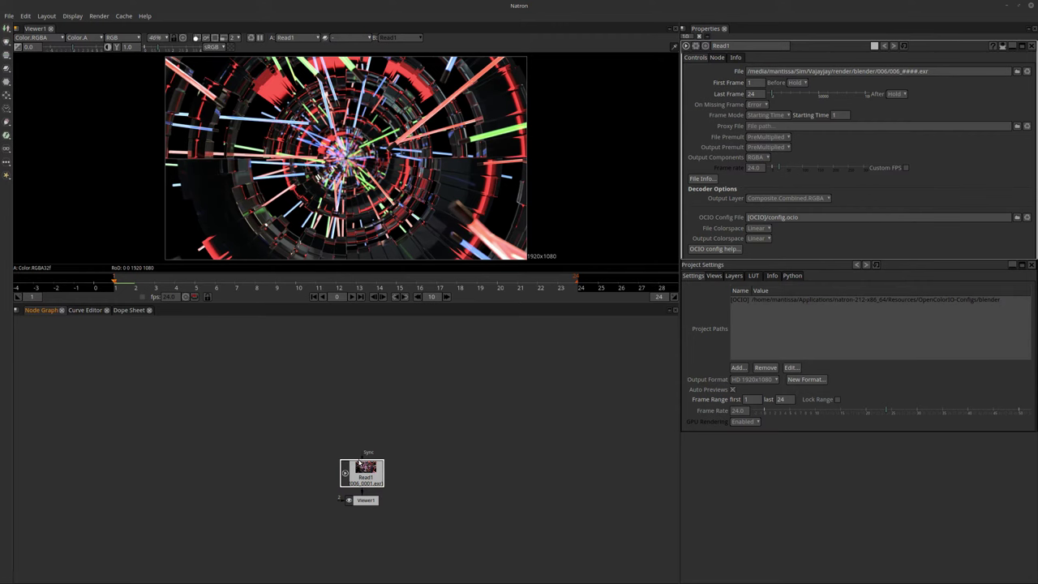
left_click_drag(361, 444, 362, 428)
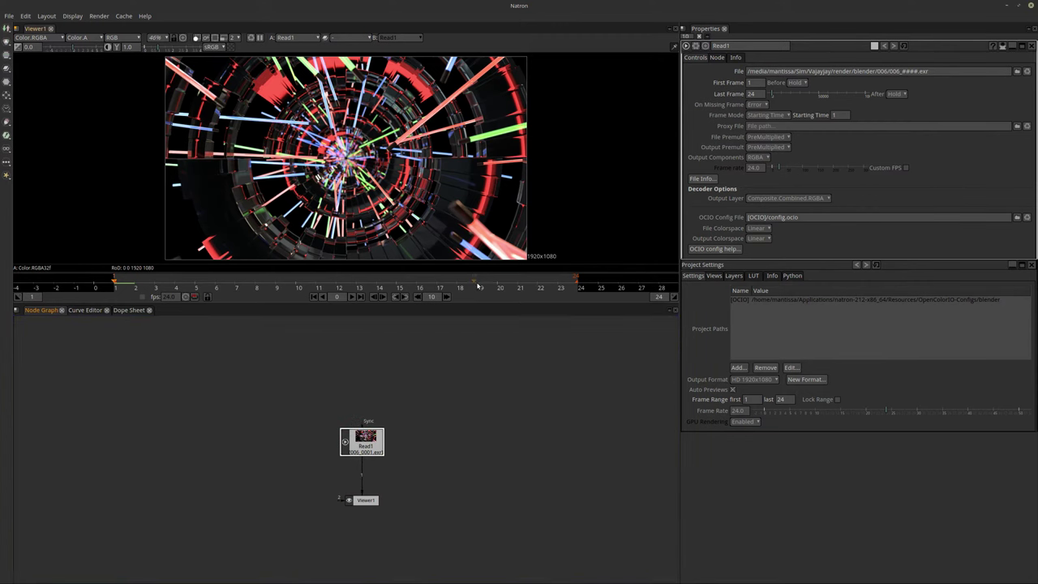
left_click_drag(509, 317, 514, 384)
middle_click_drag(403, 437, 357, 441)
scroll(356, 450, "up", 3)
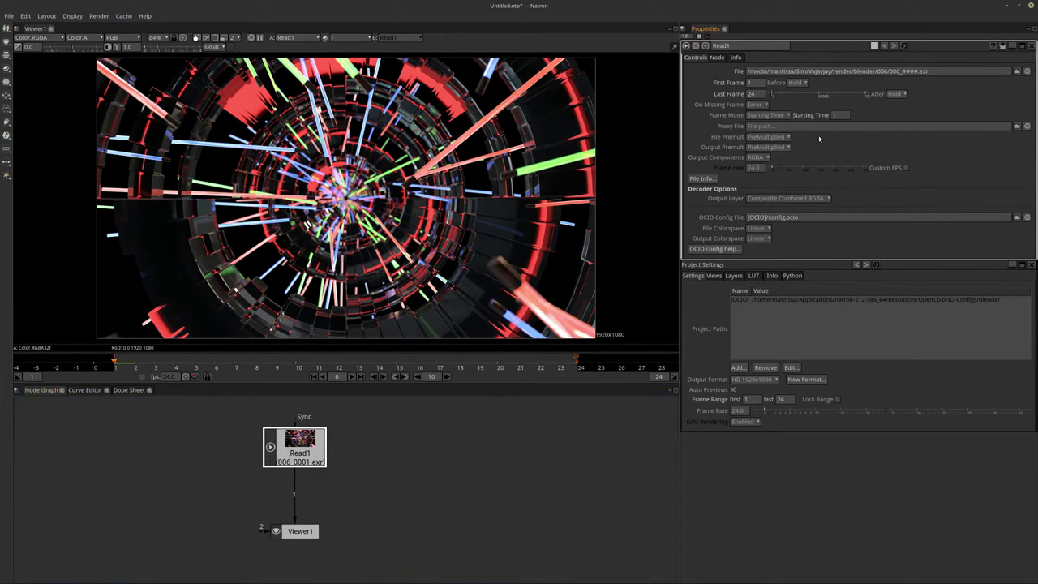
Step: Set the last frame to 240 for both the Read node and the project frame range
double_click(757, 94)
type("240")
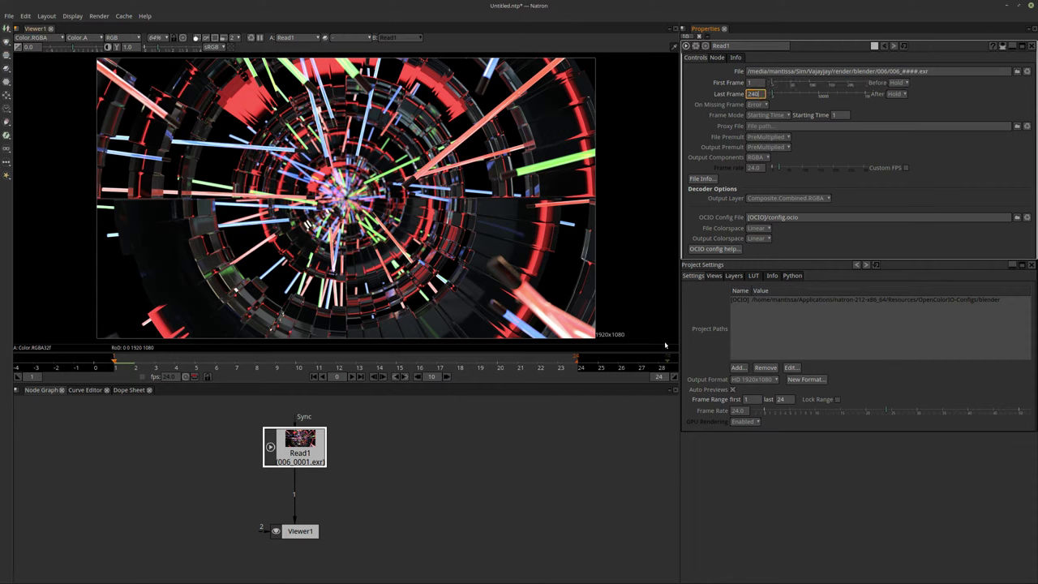
key("Return")
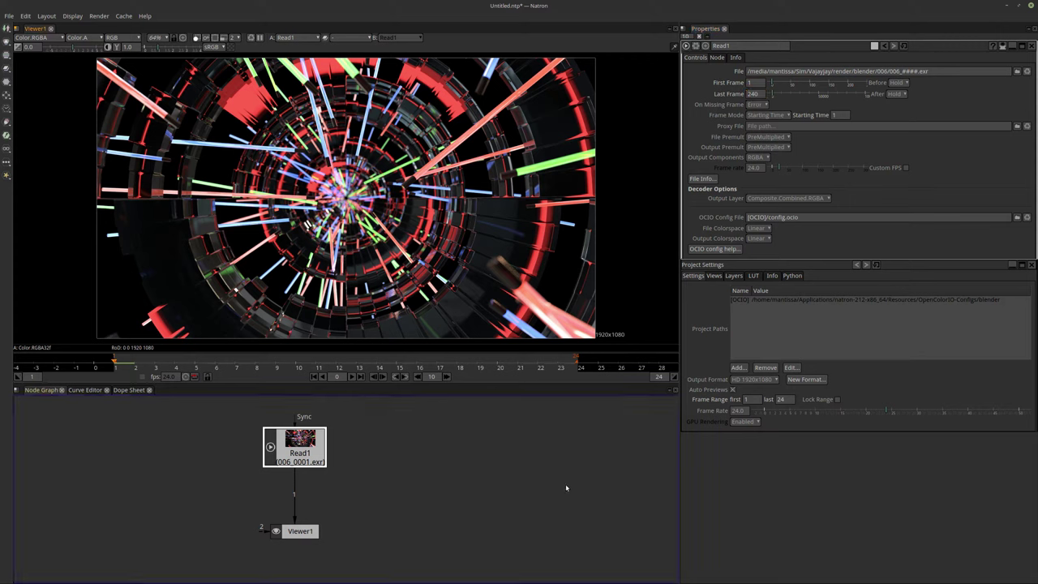
left_click(560, 441)
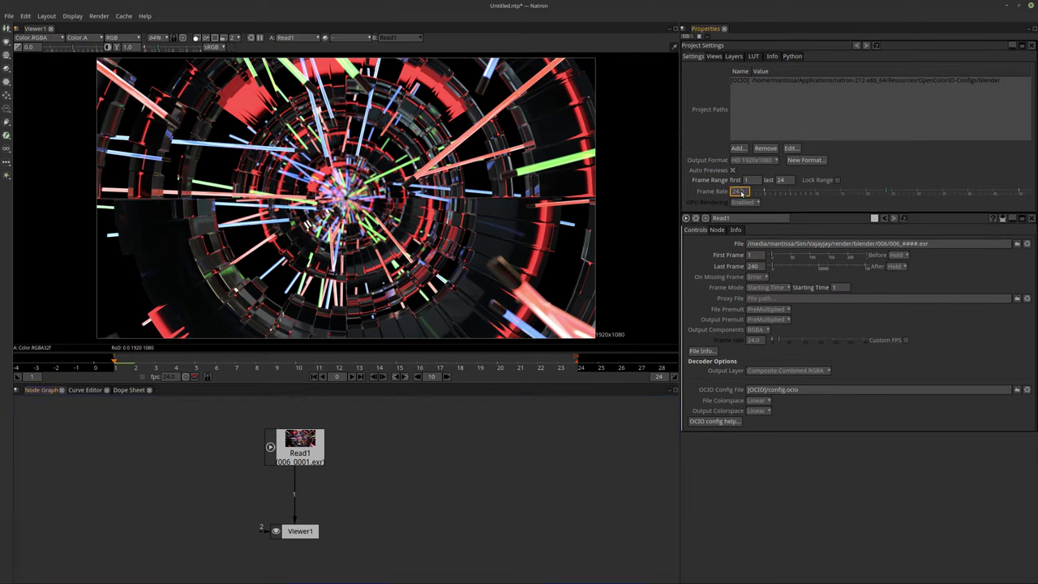
double_click(790, 181)
type("240")
key("Return")
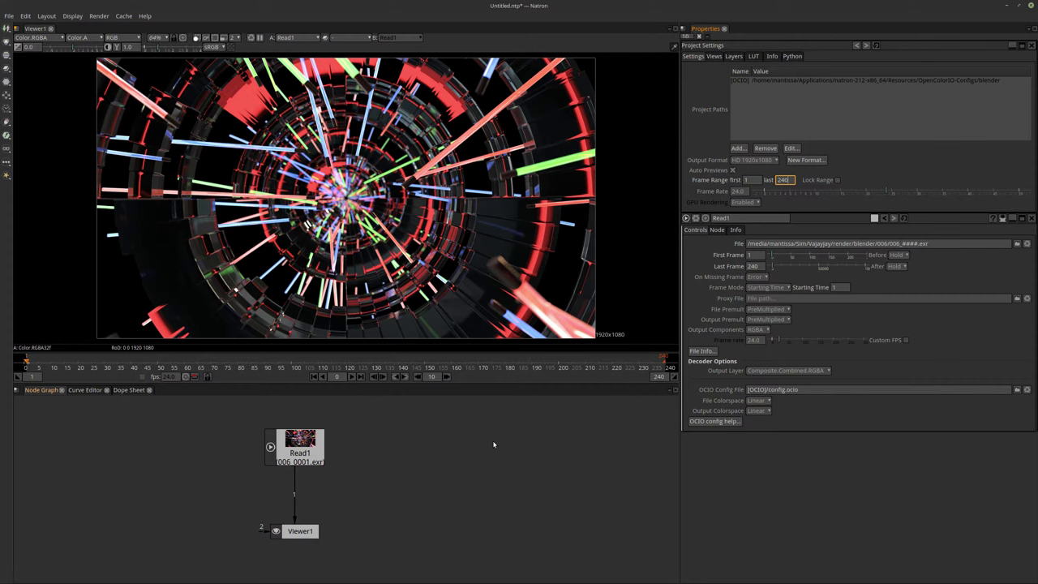
Step: Move the viewer node down and insert a ColorCorrect node between it and the Read node
scroll(373, 466, "up", 3)
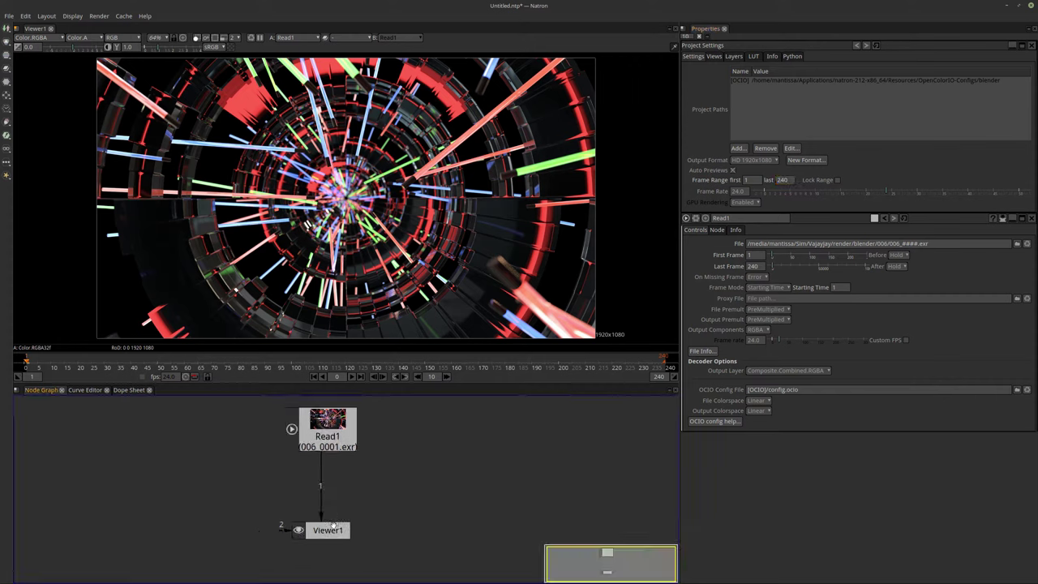
left_click_drag(332, 547, 333, 548)
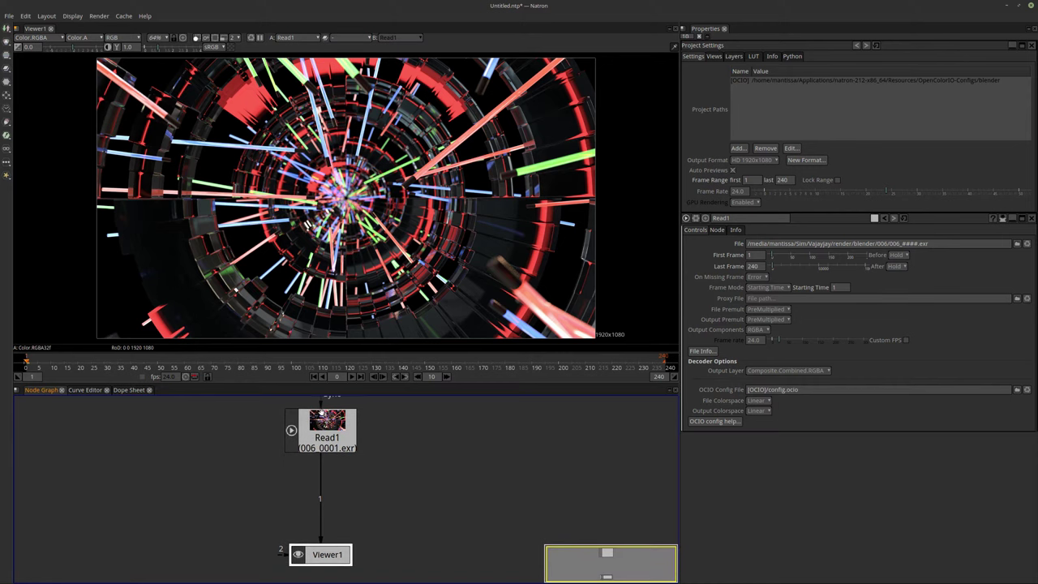
left_click(325, 426)
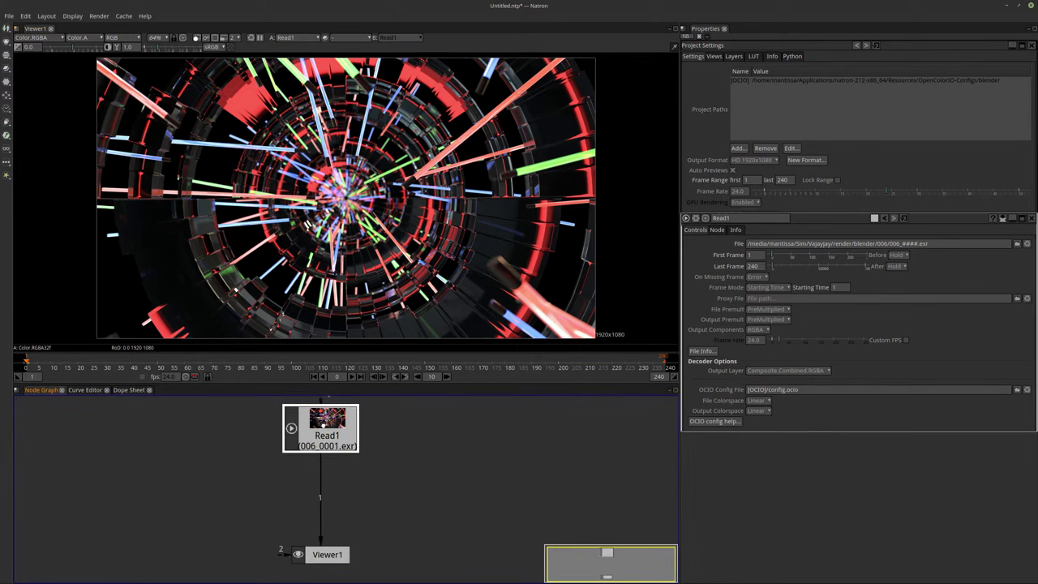
key("c")
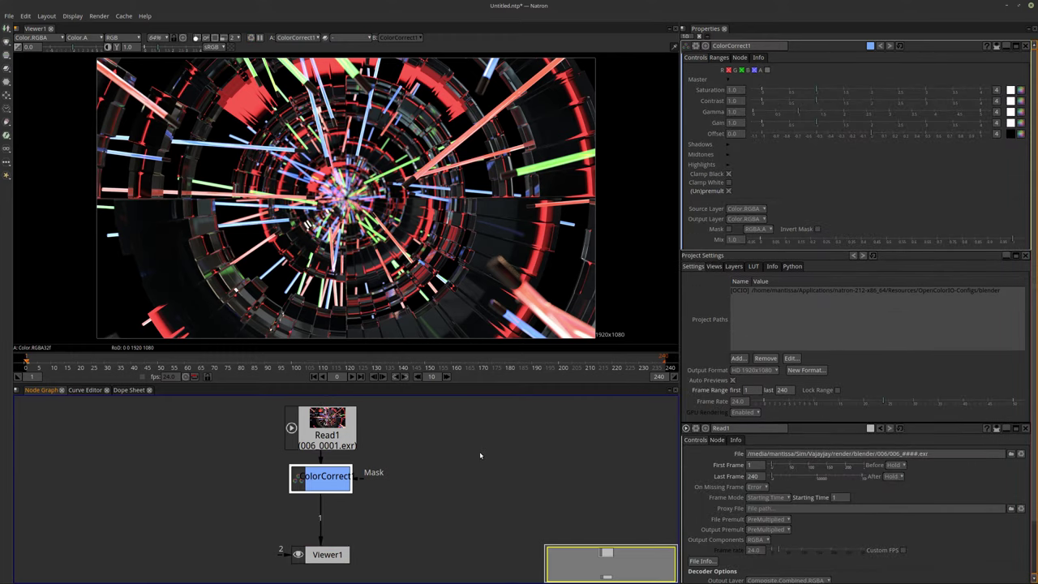
Step: Raise the ColorCorrect node's master gamma to about 1.03 and its gain to about 1.32
left_click_drag(799, 114, 799, 119)
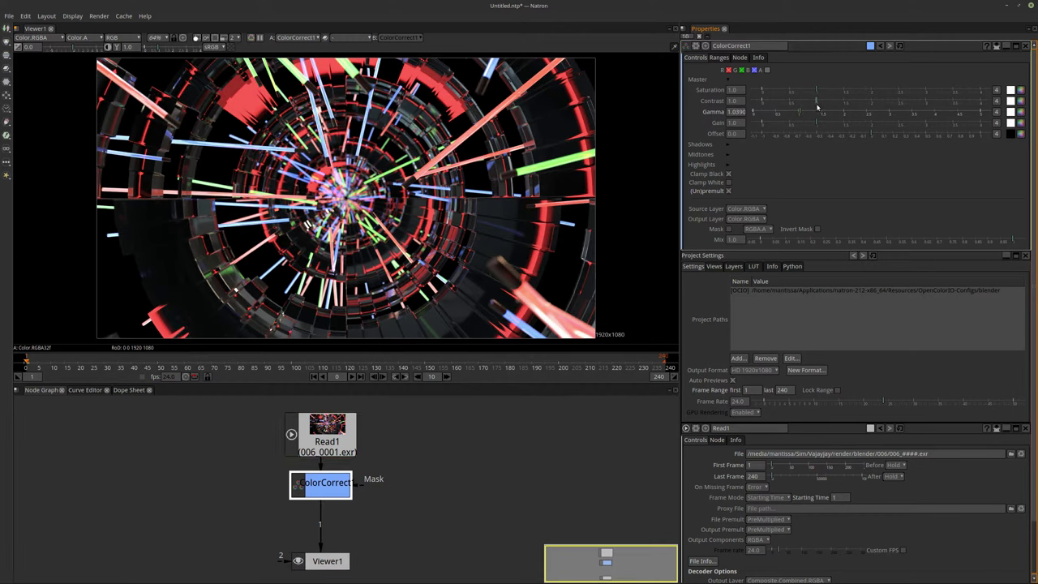
mouse_move(817, 124)
left_mouse_down()
mouse_move(794, 114)
mouse_move(835, 127)
left_mouse_up()
middle_click_drag(387, 523, 393, 511)
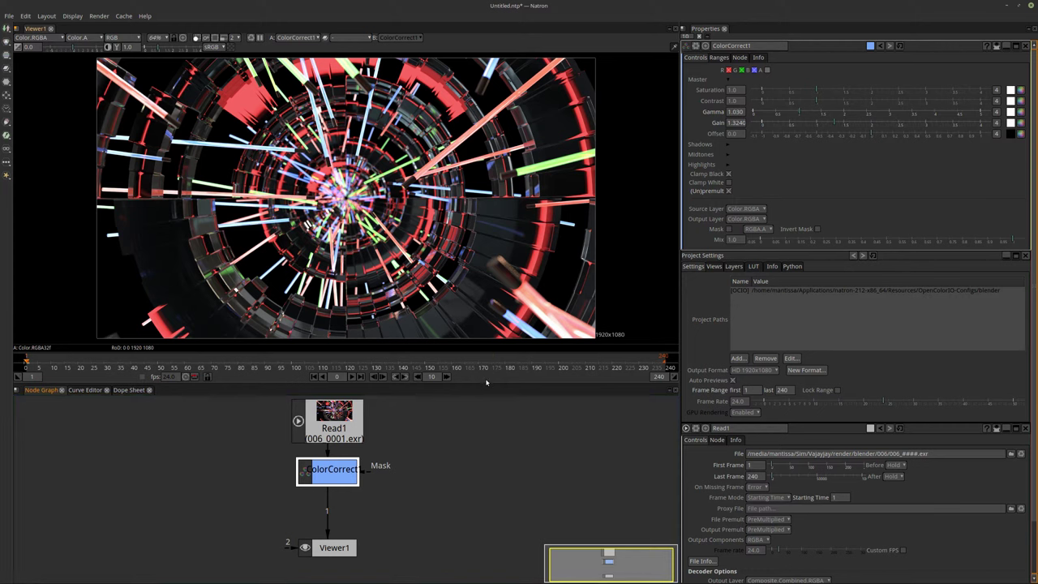
Step: Enlarge the node graph area and move the viewer node farther below the ColorCorrect node
left_click_drag(485, 381, 486, 358)
middle_click_drag(384, 448, 379, 446)
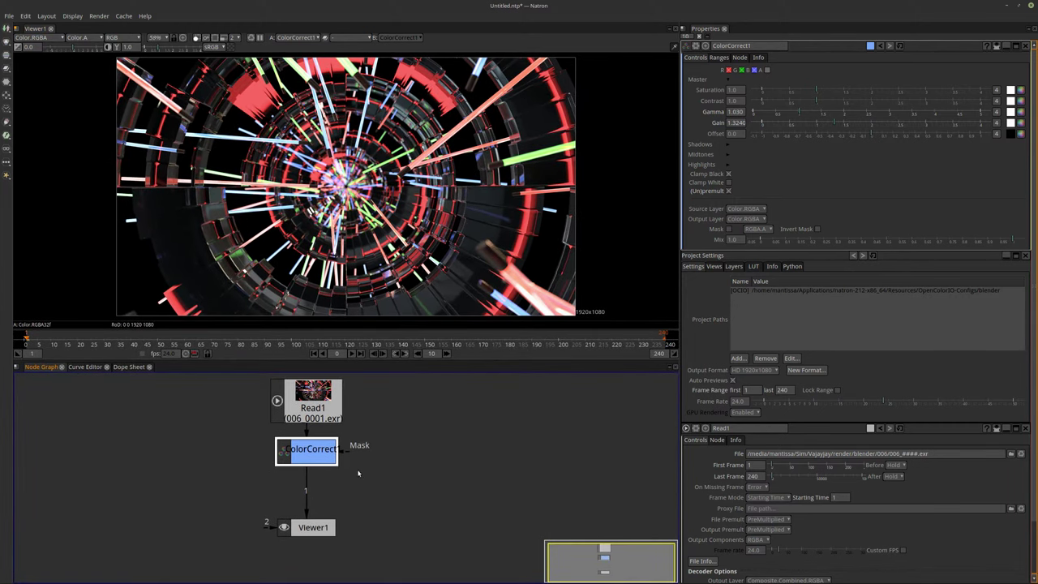
left_click_drag(309, 527, 309, 541)
scroll(384, 487, "up", 3)
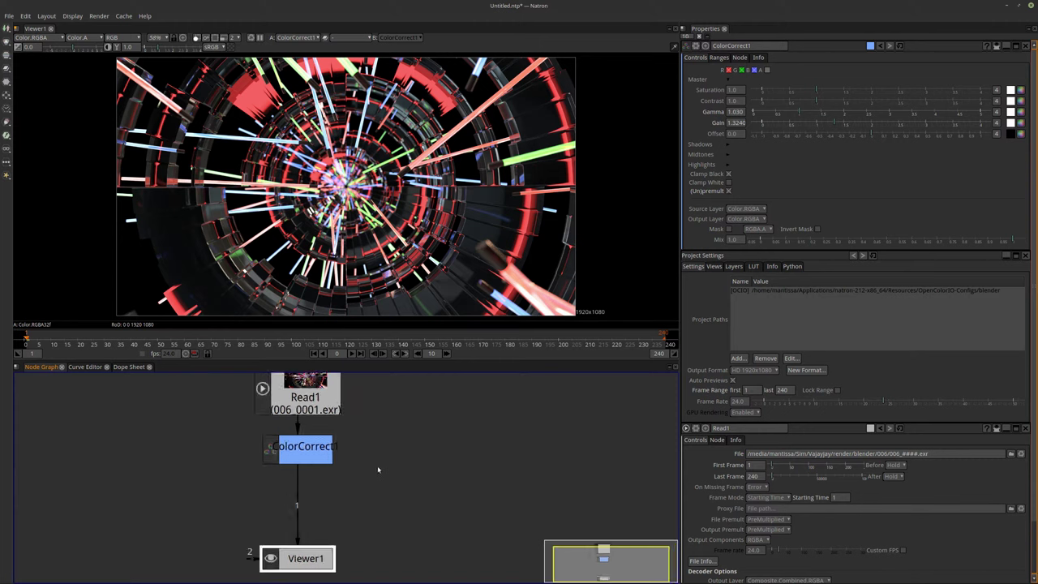
scroll(441, 457, "down", 2)
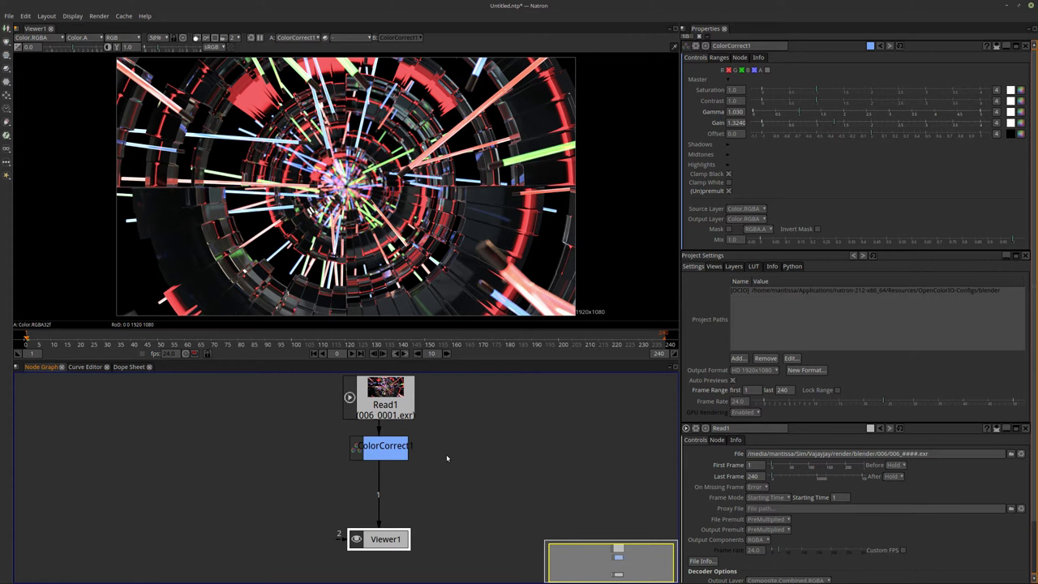
middle_click_drag(429, 488, 426, 491)
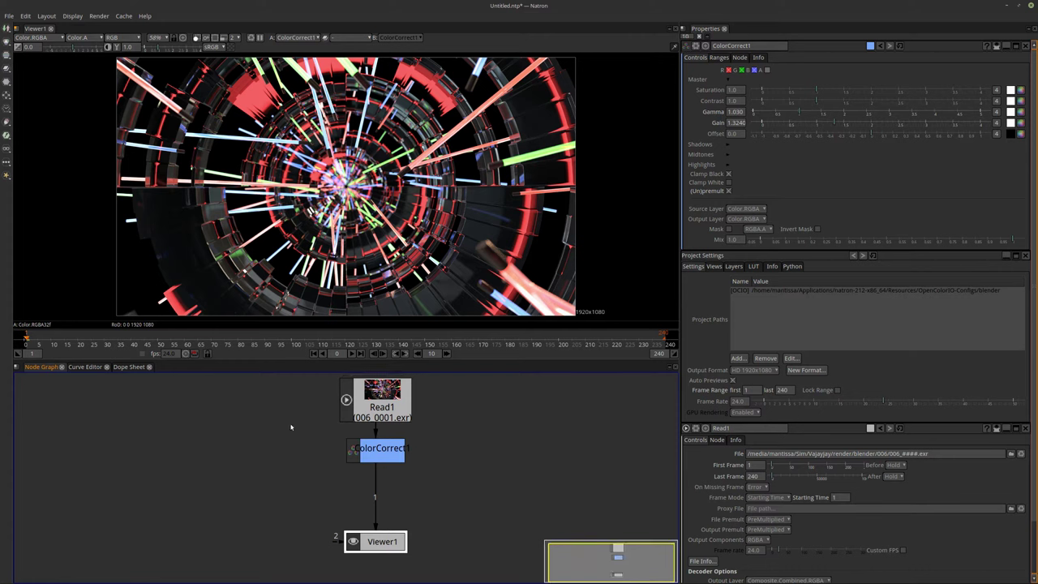
Step: Add a Bloom node beside ColorCorrect1 and connect its source to ColorCorrect1
left_click(487, 457)
key("Tab")
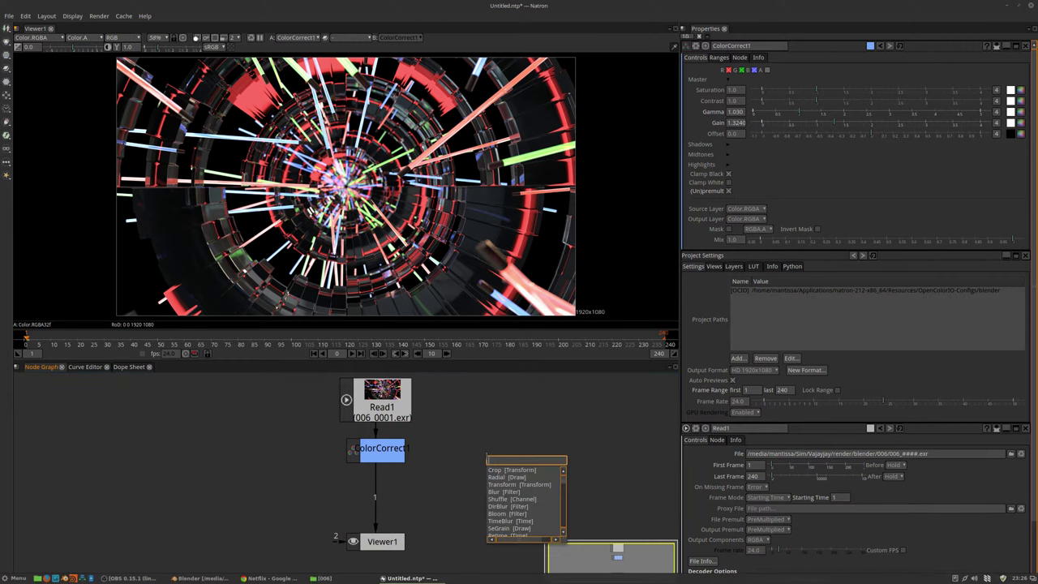
type("bl")
key("Down")
key("Down")
key("Down")
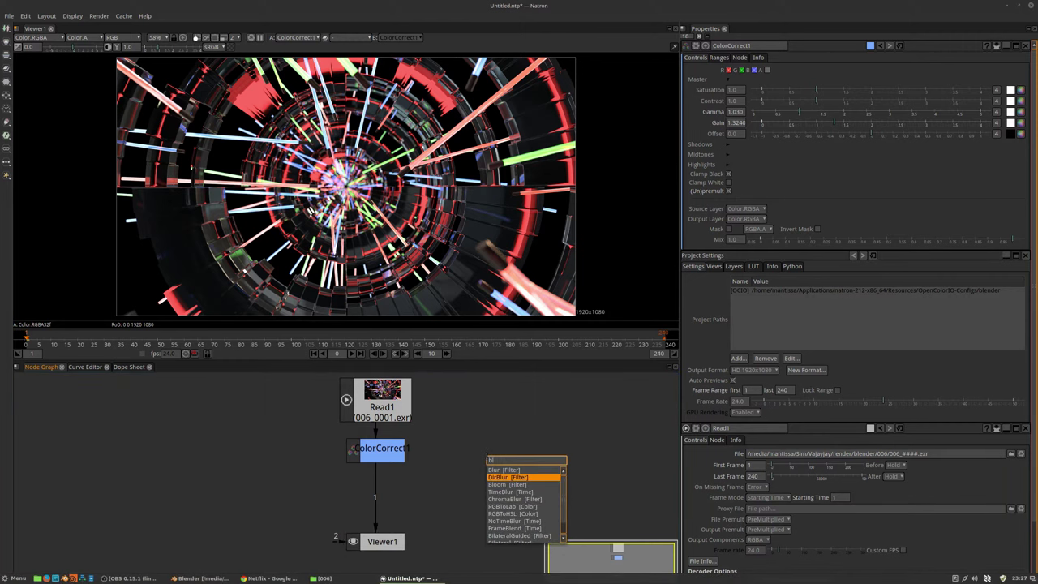
key("Return")
left_click_drag(529, 445, 397, 452)
mouse_move(517, 477)
left_mouse_down()
mouse_move(508, 459)
mouse_move(528, 459)
left_mouse_up()
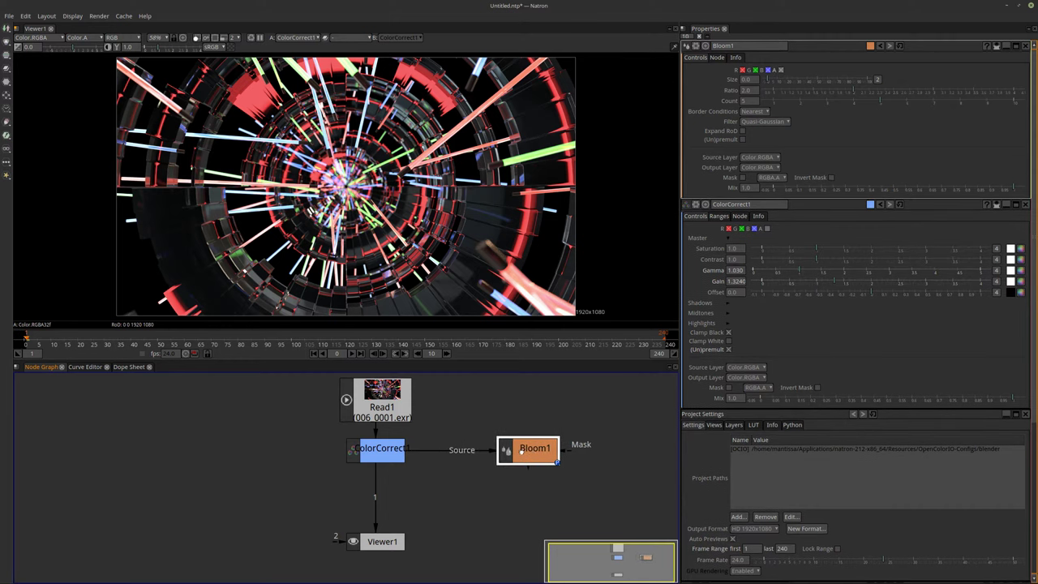
Step: Connect the viewer to the Bloom node and set the bloom size to about 20.6
middle_click_drag(495, 456, 428, 448)
scroll(429, 449, "up", 2)
key("1")
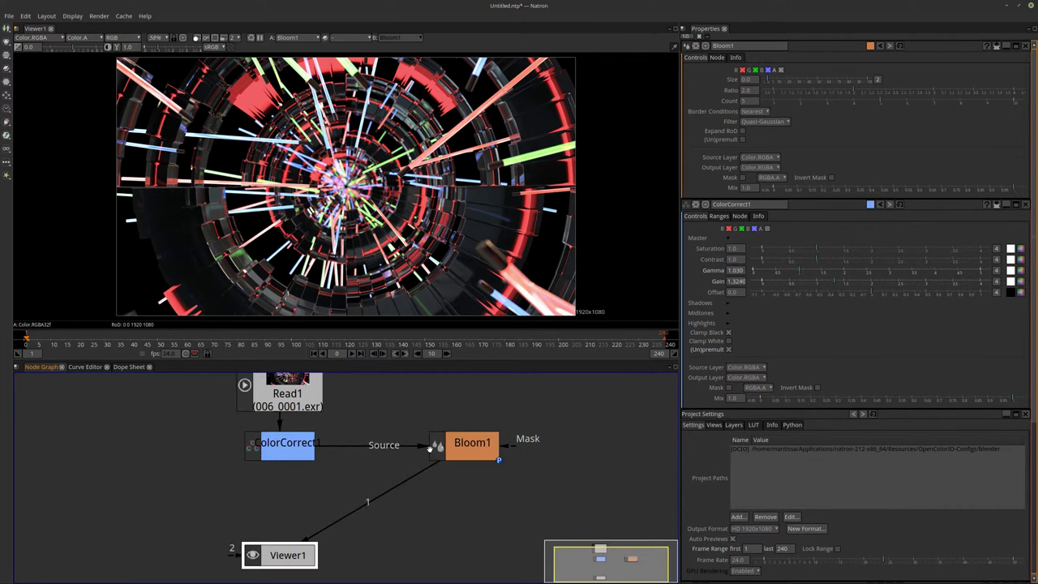
middle_click_drag(439, 400, 451, 415)
scroll(450, 415, "up", 3)
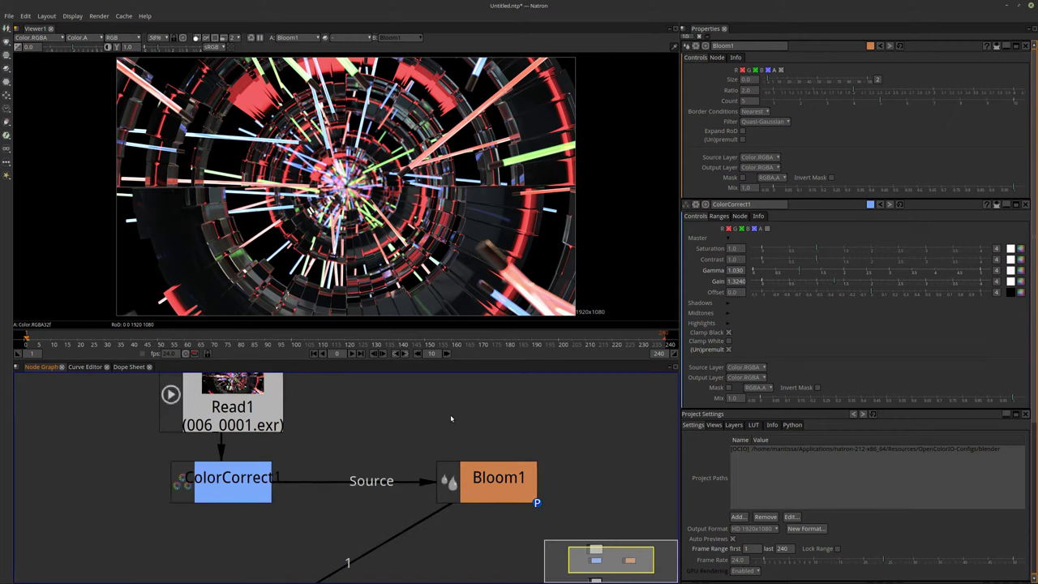
left_click(485, 492)
left_click_drag(775, 81, 788, 82)
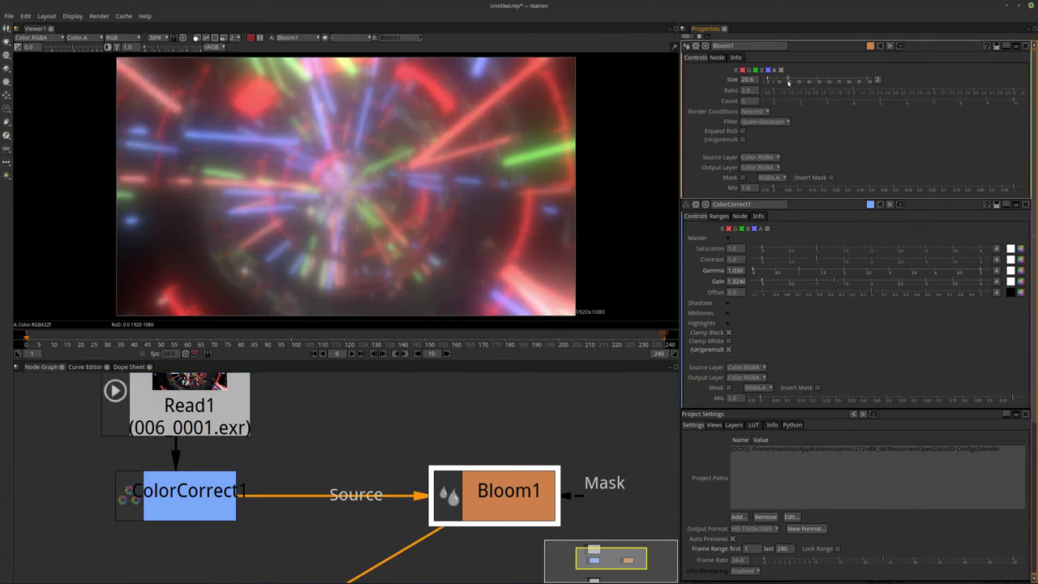
Step: Move the Bloom node down and add a second ColorCorrect node above it
middle_click_drag(454, 431, 396, 404)
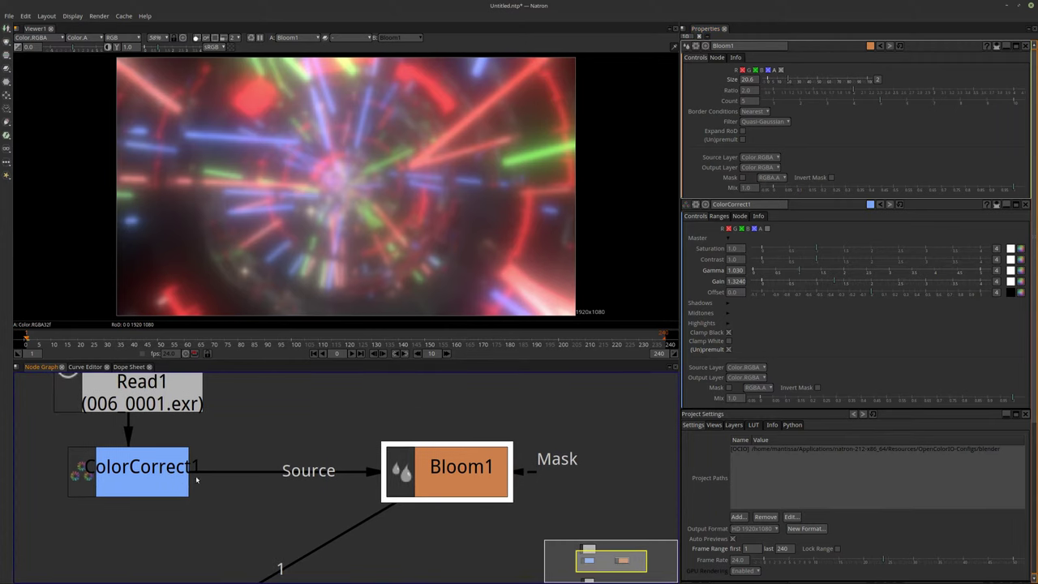
left_click_drag(470, 475, 482, 572)
middle_click_drag(389, 509, 362, 480)
left_click(166, 413)
left_click(352, 463)
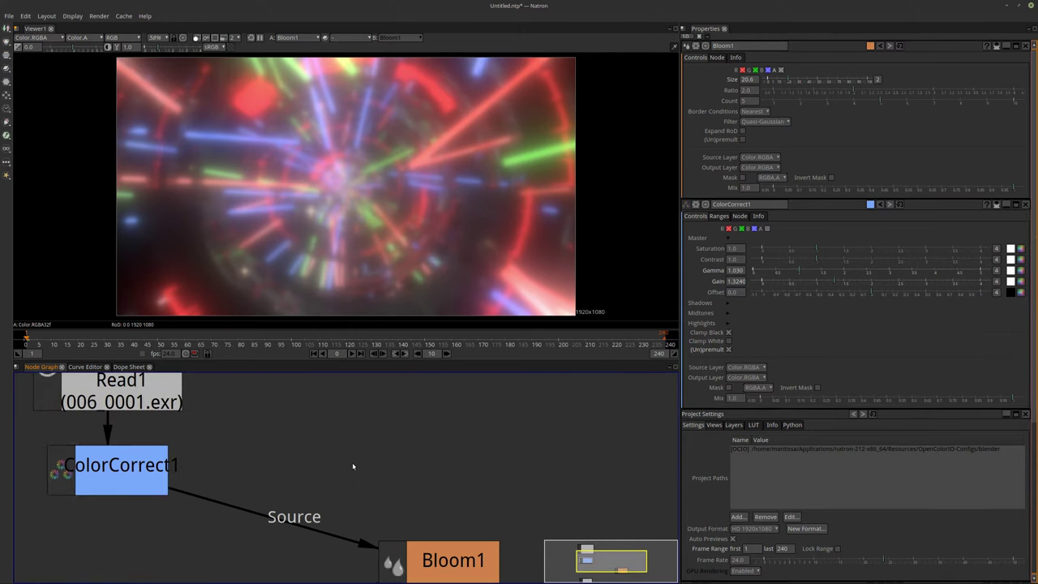
middle_click_drag(373, 433, 373, 452)
key("c")
middle_click_drag(449, 518, 441, 496)
Step: Feed Bloom1 from ColorCorrect2, connect ColorCorrect2's source to Read1, and align the branch's nodes
mouse_move(111, 467)
left_mouse_down()
mouse_move(416, 498)
mouse_move(111, 478)
left_mouse_up()
left_click_drag(188, 503, 417, 464)
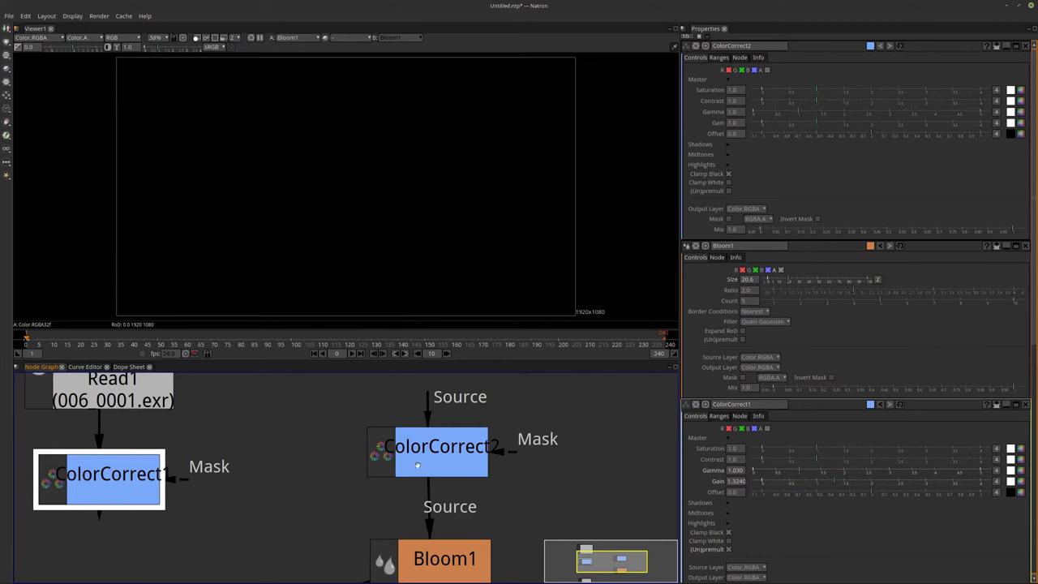
left_click_drag(431, 403, 154, 392)
middle_click_drag(385, 441, 376, 491)
left_click_drag(391, 491, 393, 409)
middle_click_drag(393, 408, 387, 376)
scroll(387, 376, "down", 2)
left_click_drag(400, 517, 401, 488)
Step: Lower the master gamma of ColorCorrect2 to about 0.37
middle_click_drag(439, 473, 432, 558)
scroll(412, 469, "up", 1)
left_click(405, 469)
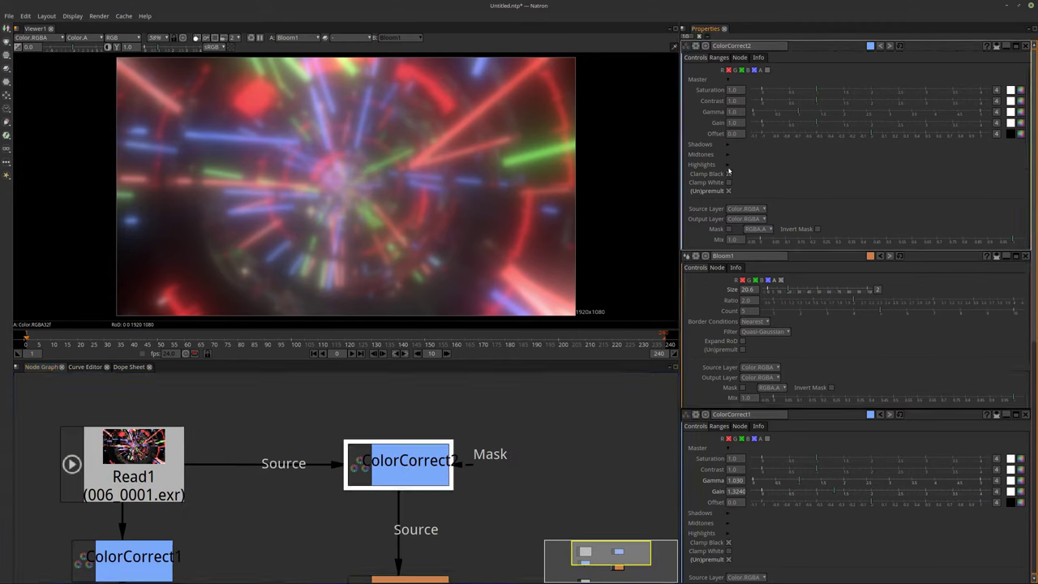
left_click_drag(798, 114, 768, 115)
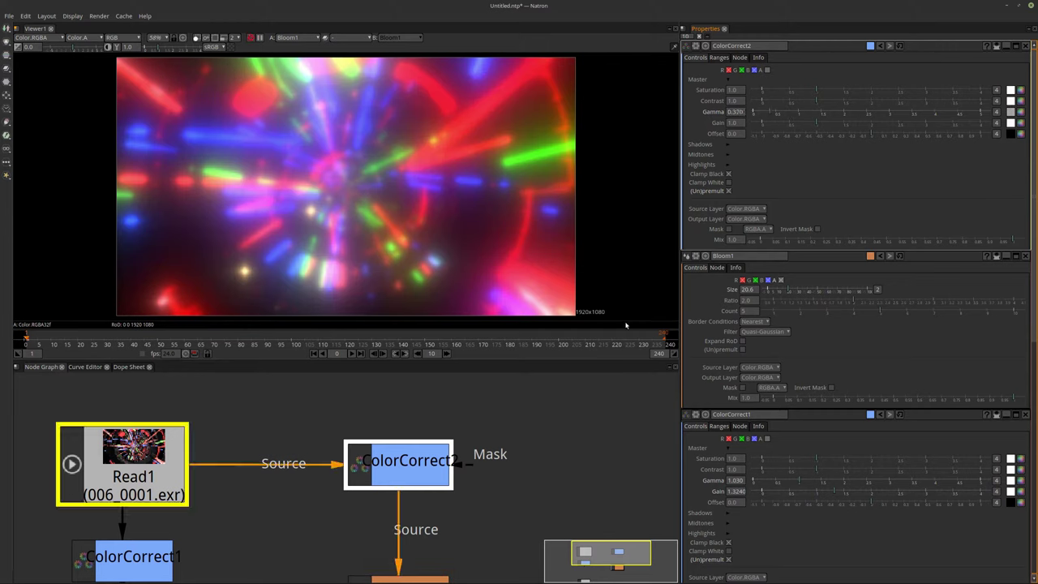
Step: Add a Merge node below ColorCorrect1 and set its operation to plus
scroll(475, 429, "down", 1)
middle_click_drag(467, 491, 499, 354)
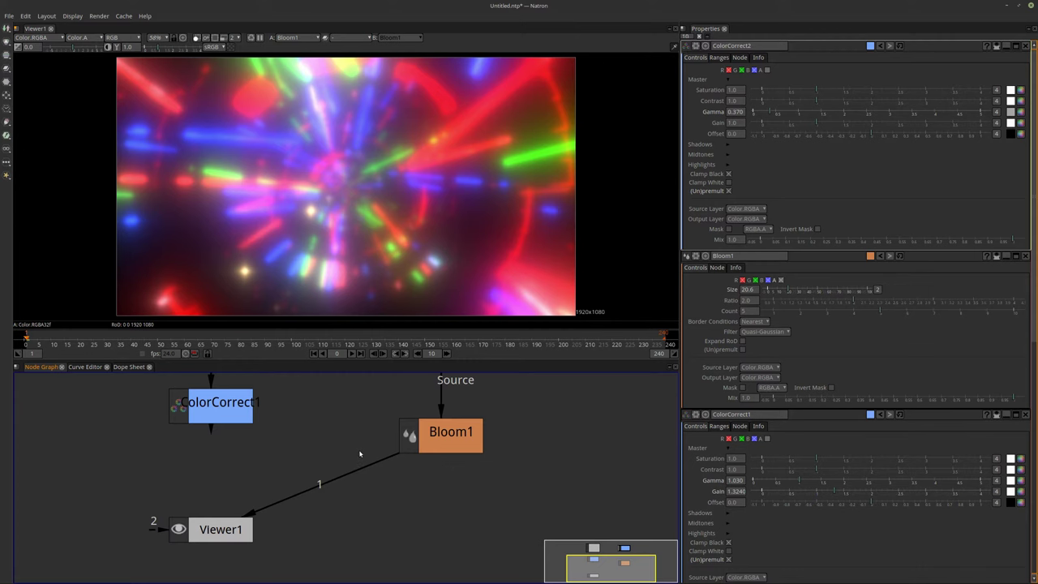
middle_click_drag(359, 454, 359, 472)
left_click(207, 419)
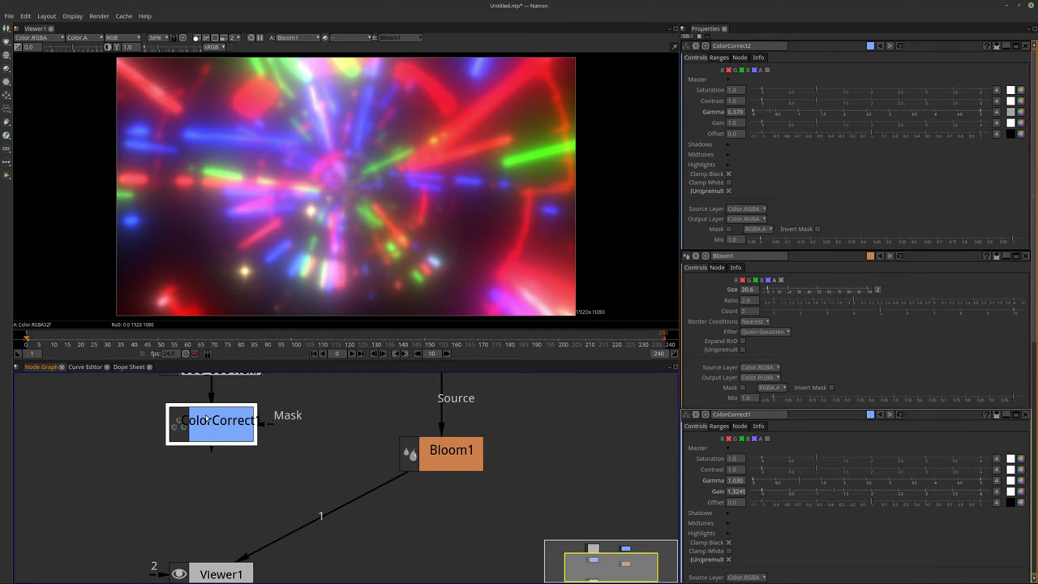
key("m")
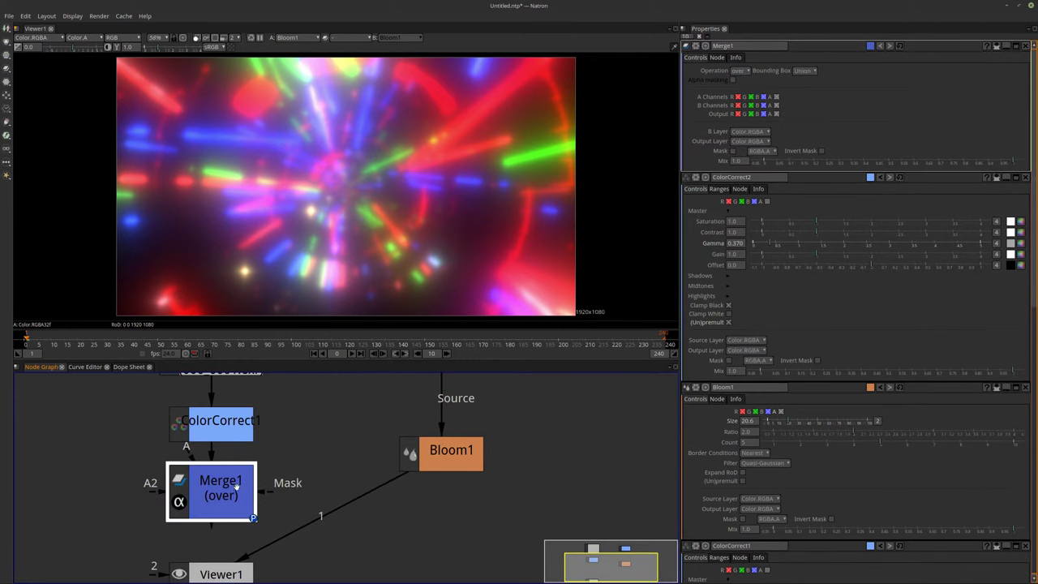
left_click(739, 71)
left_click(746, 382)
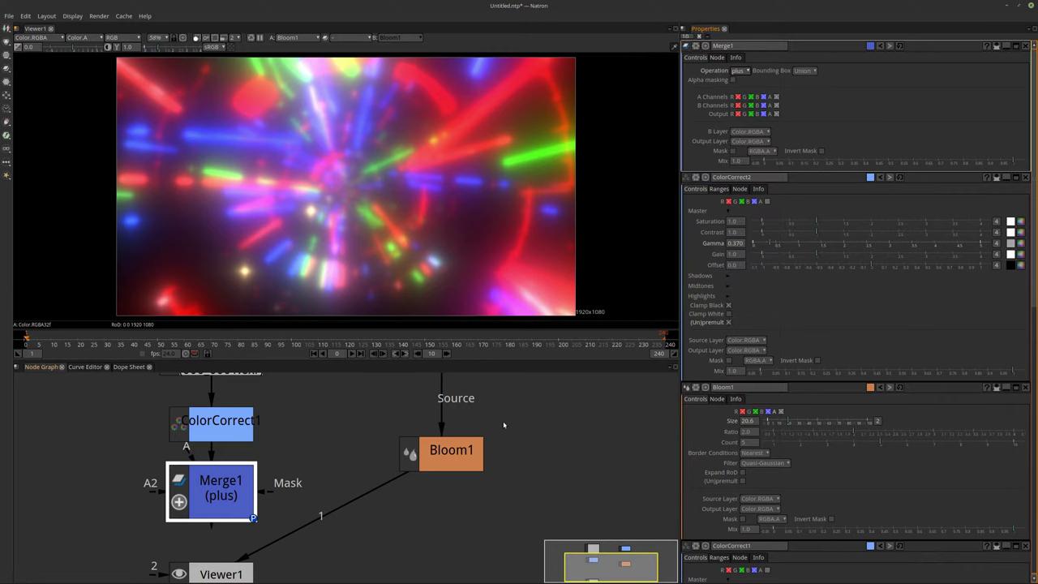
Step: Connect Merge1's A input to Bloom1 and align the Bloom1 node beside Merge1
left_click_drag(187, 458, 323, 466)
left_click_drag(402, 459, 454, 486)
middle_click_drag(508, 460, 510, 431)
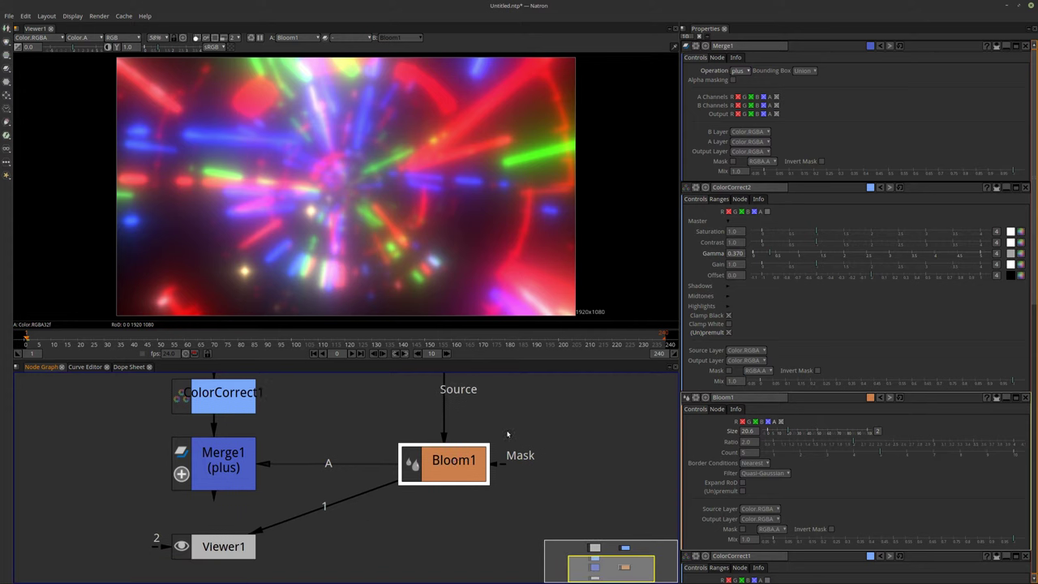
Step: Connect the viewer to Merge1 and move the Viewer1 node further down below it
left_click(225, 468)
key("1")
middle_click_drag(225, 468, 280, 432)
left_click(266, 542)
left_click_drag(267, 542, 267, 566)
middle_click_drag(423, 450, 443, 471)
scroll(419, 465, "up", 1)
Step: Lower the mix of Merge1 to about 0.25
left_click(343, 497)
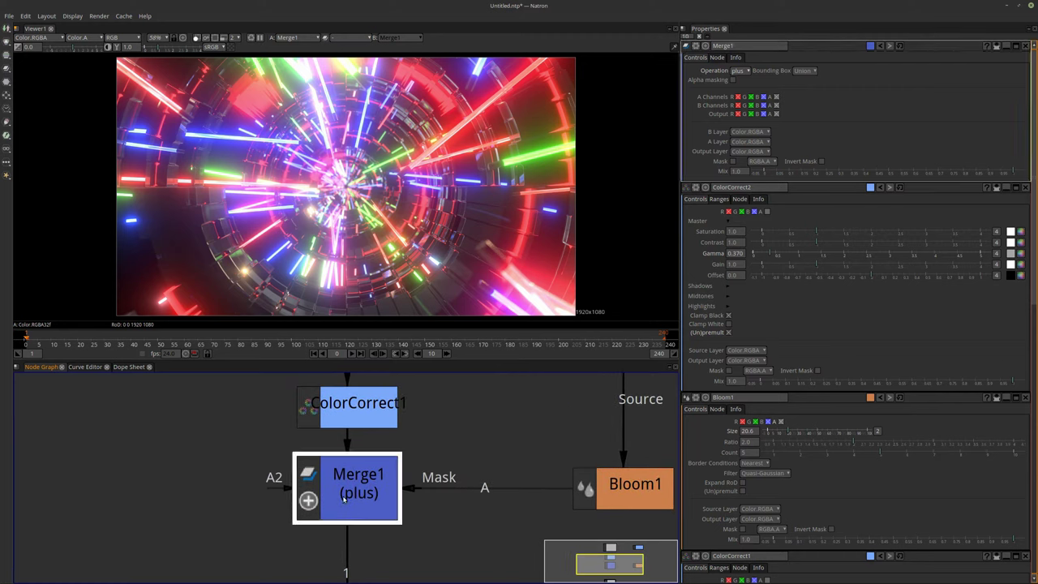
left_click_drag(882, 172, 854, 172)
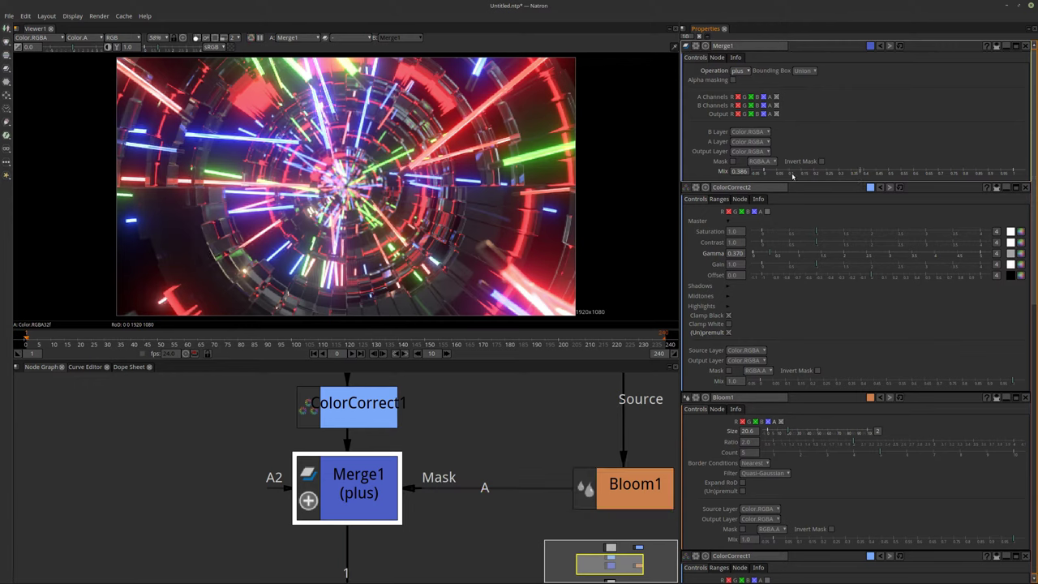
left_click_drag(797, 175, 772, 177)
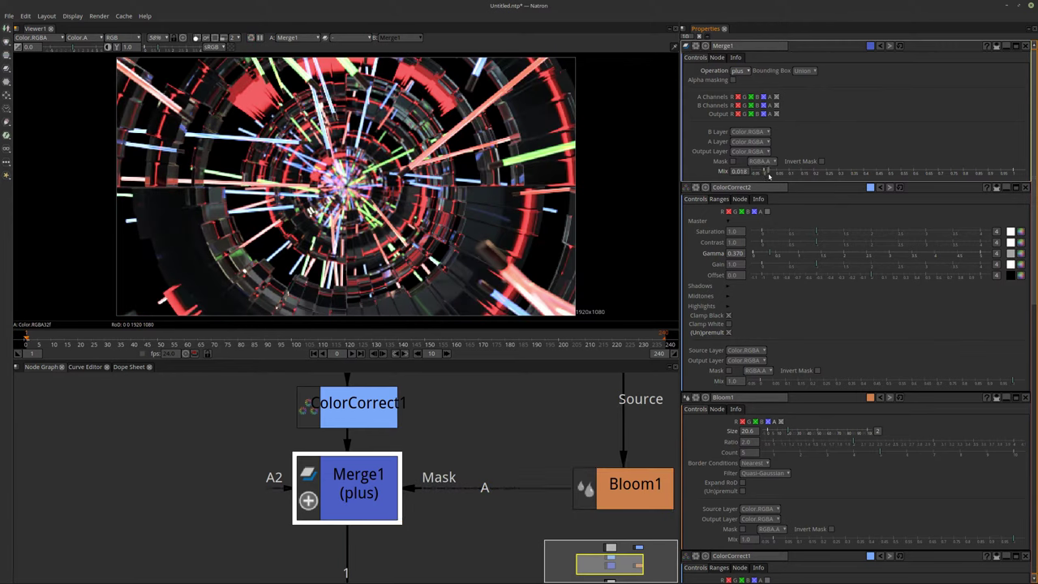
left_click_drag(773, 177, 805, 179)
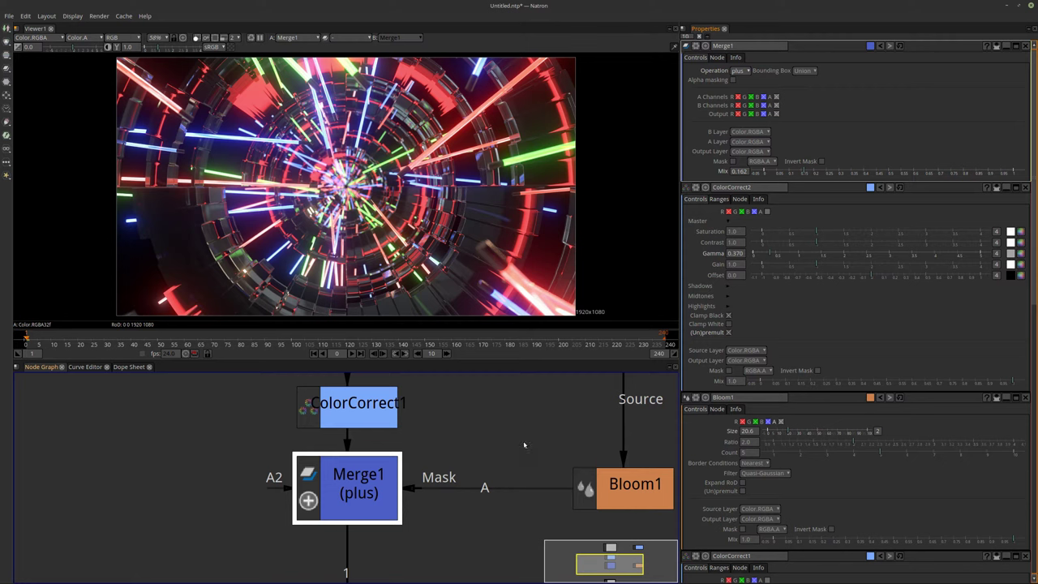
left_click_drag(804, 173, 819, 175)
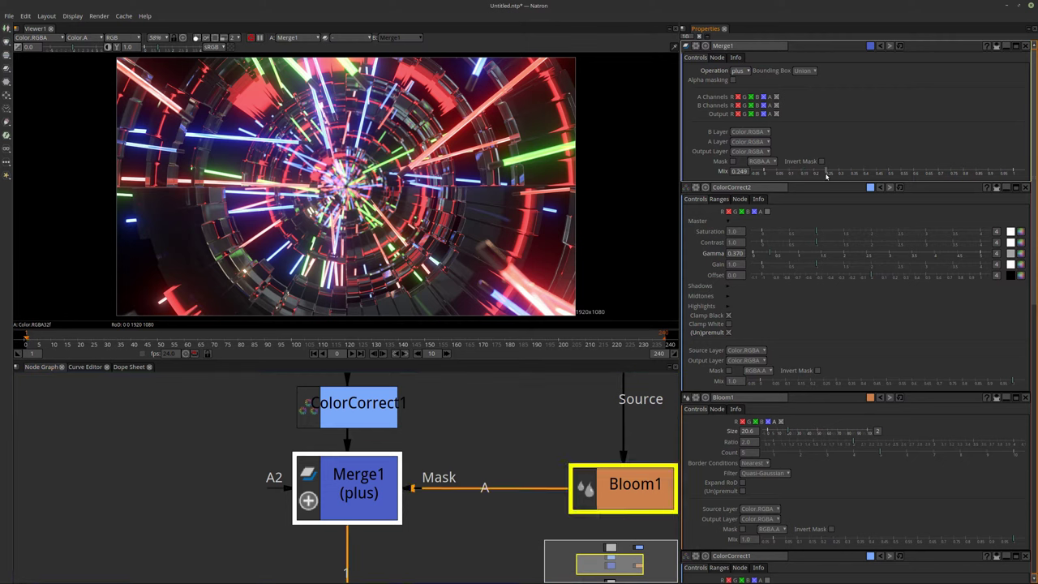
left_click(827, 173)
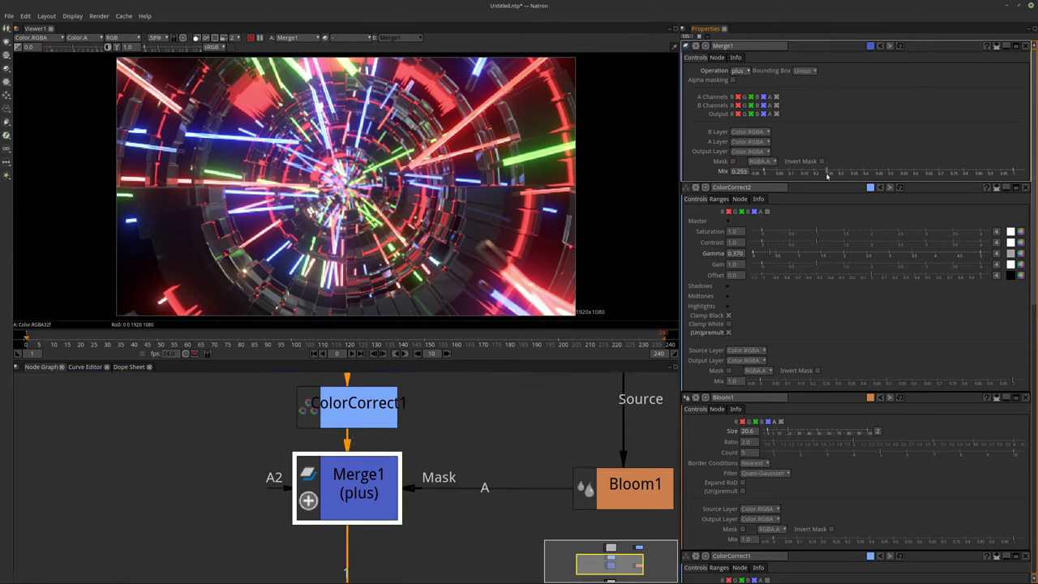
middle_click_drag(592, 457, 450, 519)
middle_click_drag(487, 454, 472, 484)
left_click(472, 409)
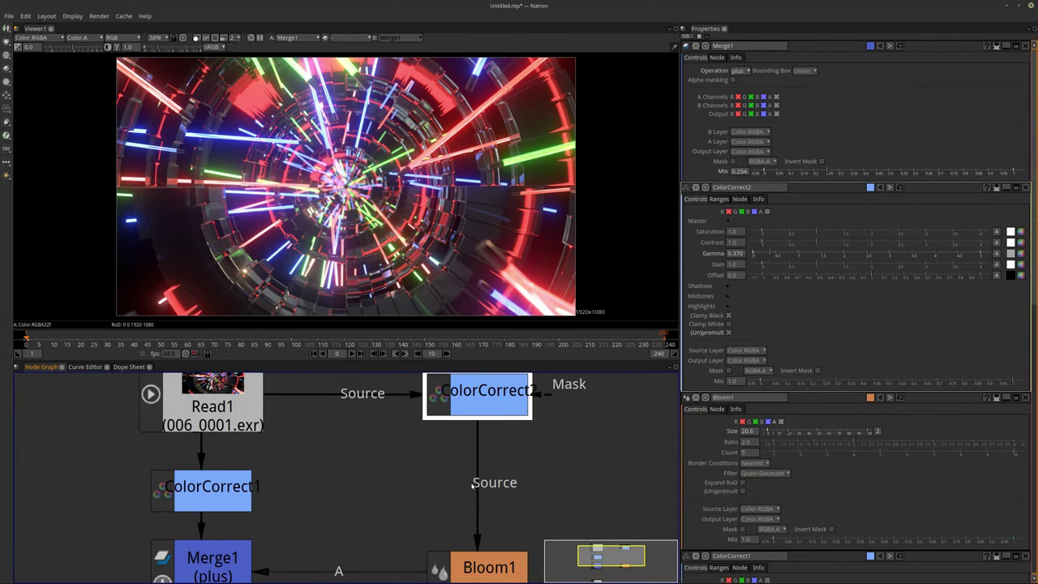
key("c")
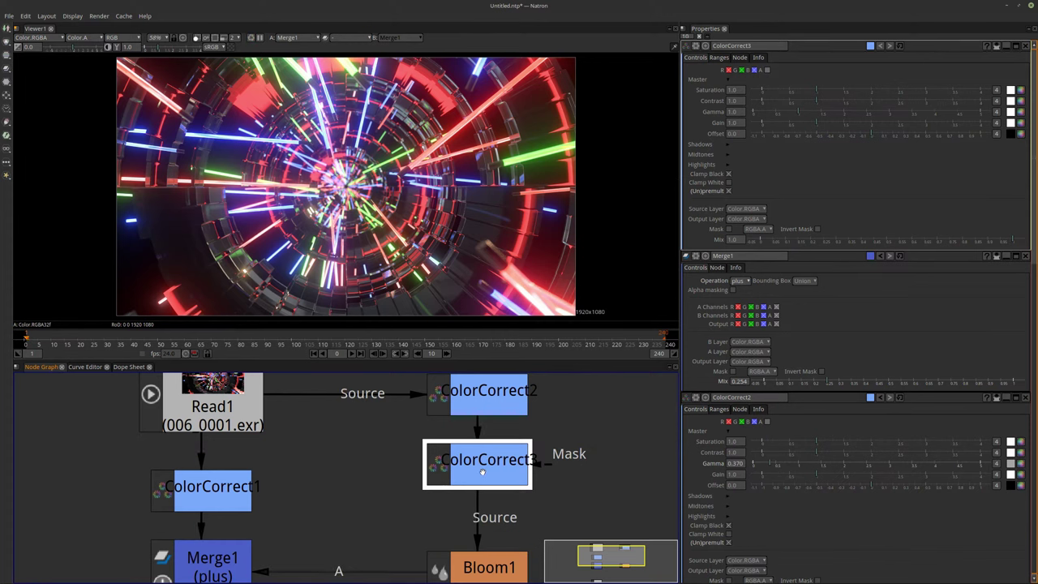
key("Delete")
left_click(478, 405)
key("Tab")
type("Bloomhsv")
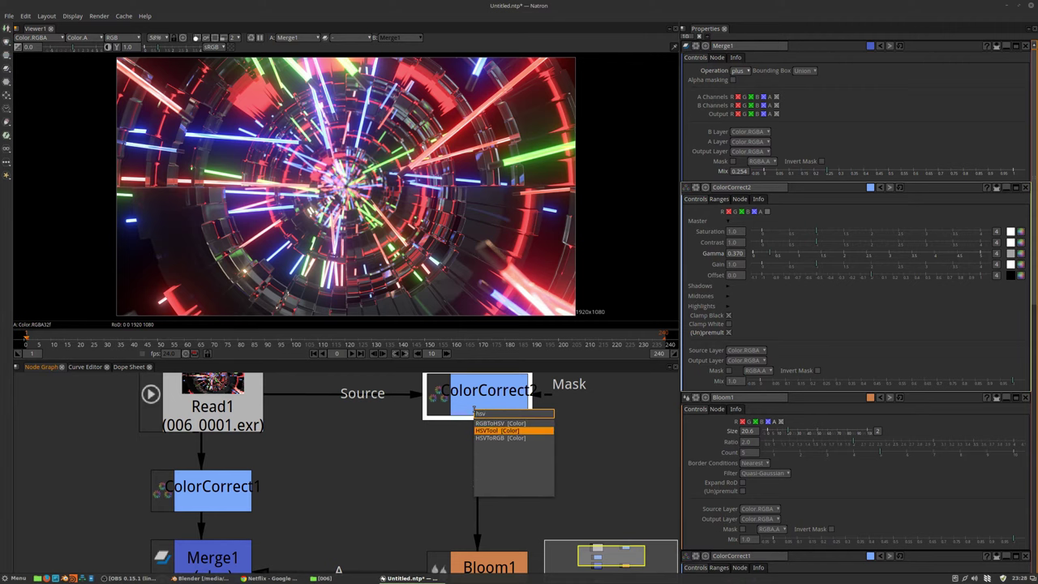
key("Return")
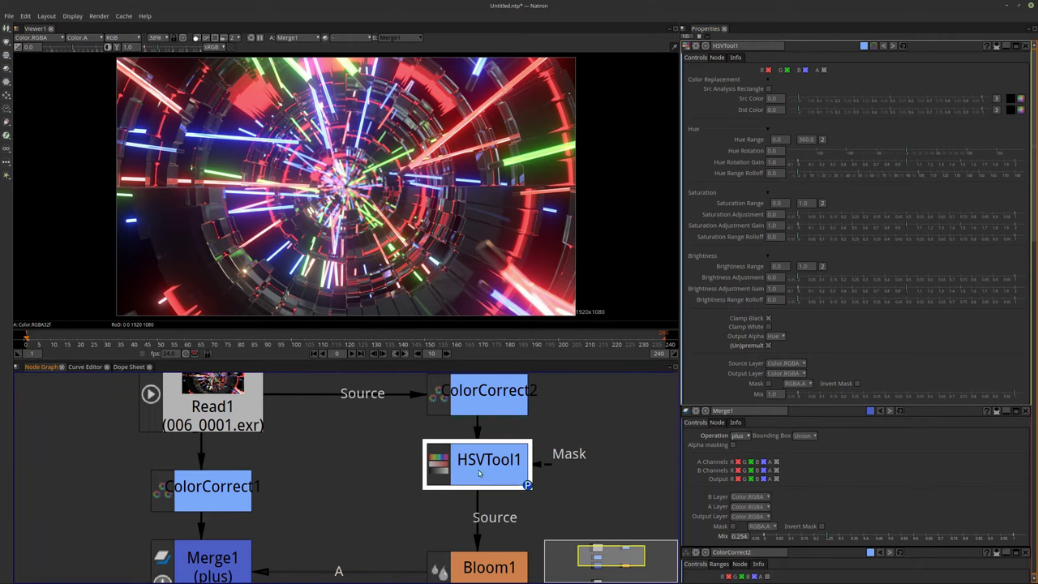
key("Delete")
Step: Insert a Saturation node between ColorCorrect2 and Bloom1 and lower its saturation to about 0.72
left_click(494, 406)
key("Tab")
type("sat")
key("Down")
key("Return")
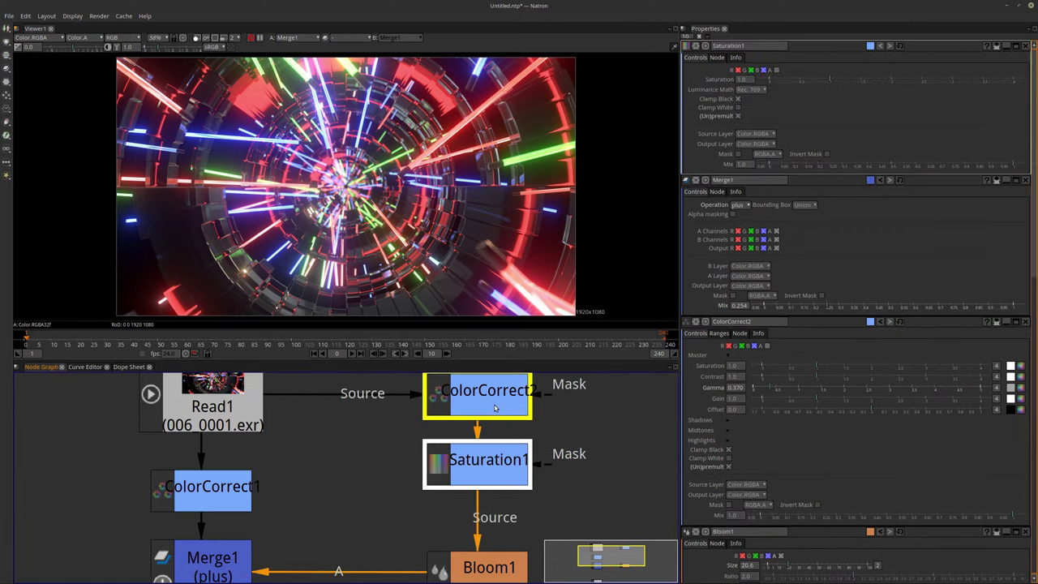
mouse_move(829, 81)
left_mouse_down()
mouse_move(792, 81)
mouse_move(813, 85)
left_mouse_up()
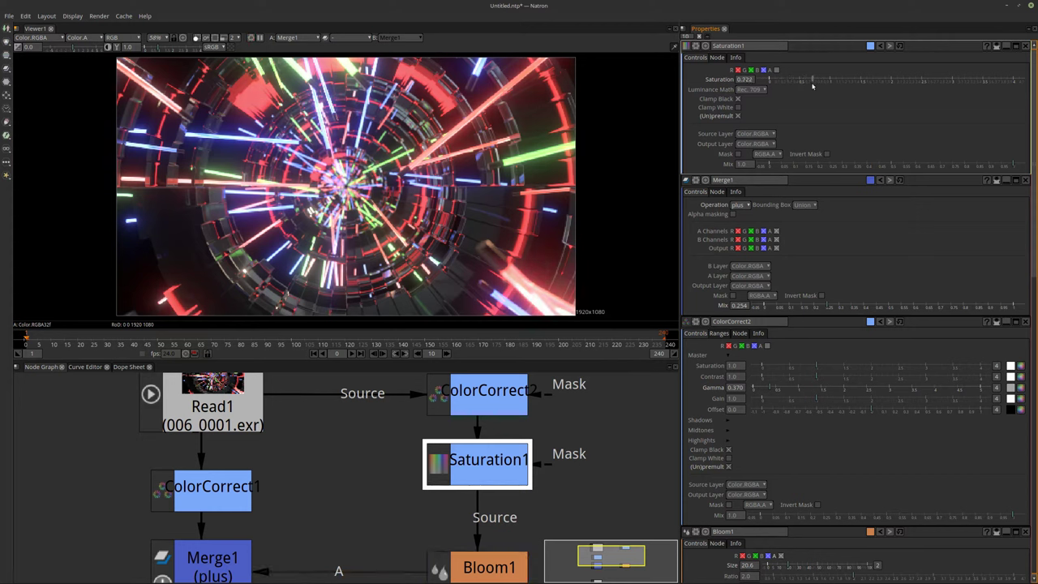
Step: Open Read1's properties and examine which output layers the EXR sequence offers
scroll(367, 458, "down", 4)
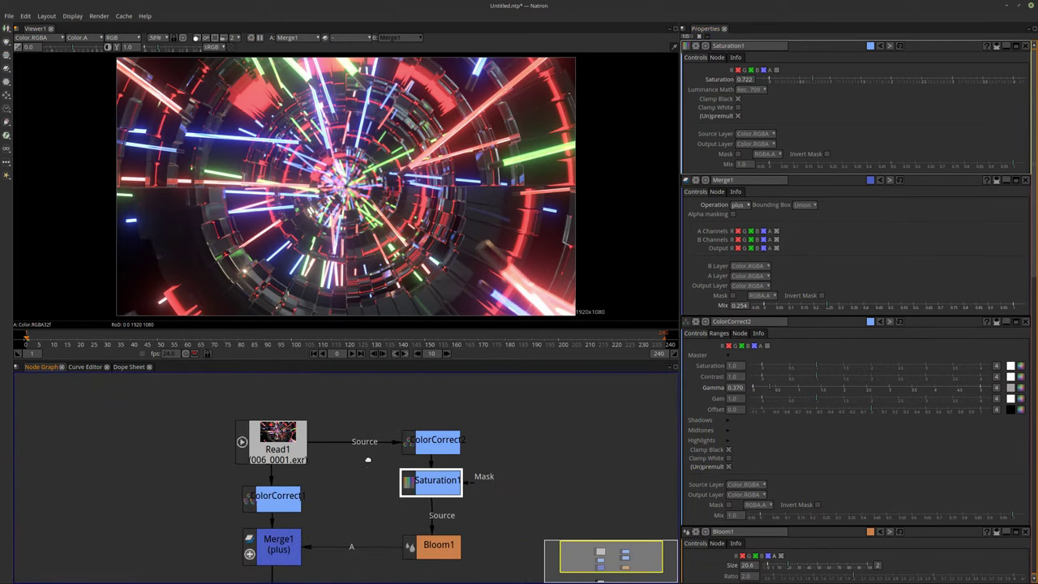
middle_click_drag(366, 458, 374, 469)
double_click(281, 451)
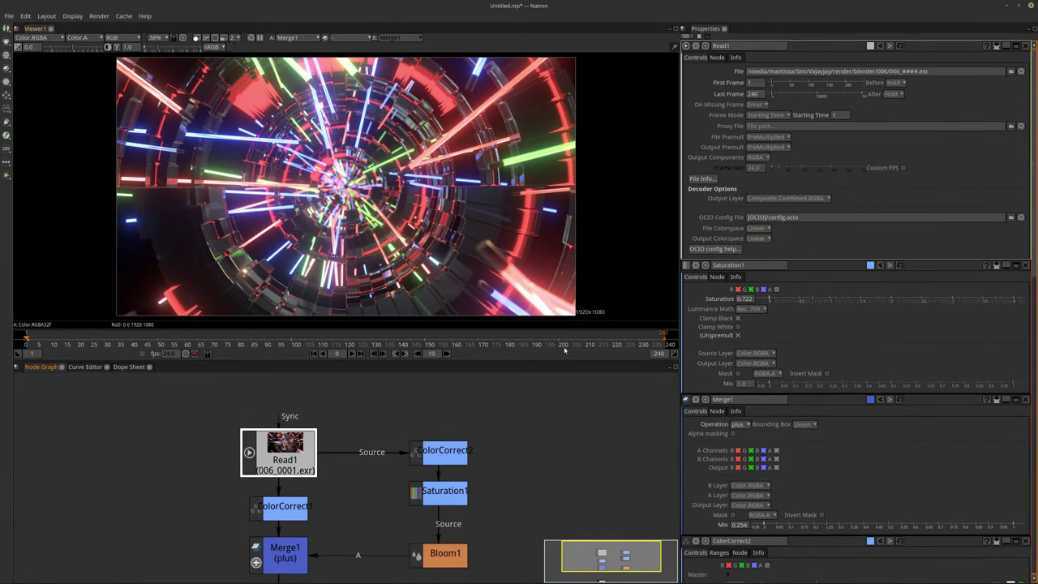
left_click(824, 198)
left_click(890, 188)
left_click(818, 198)
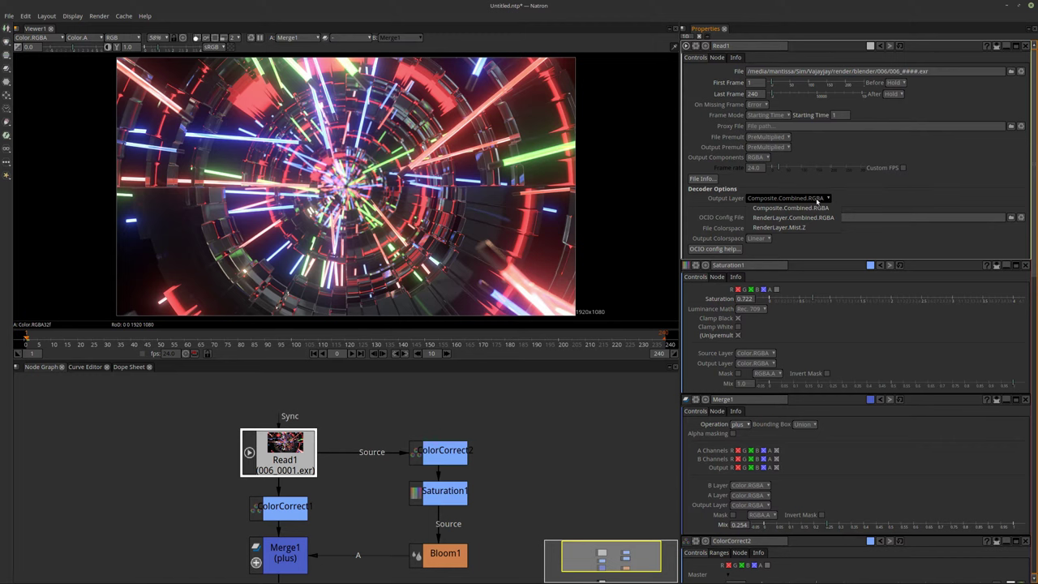
left_click(816, 201)
Step: Move the Read1 node up, away from the color correction nodes
middle_click_drag(369, 438, 392, 469)
middle_click_drag(326, 466, 415, 477)
scroll(317, 438, "down", 1)
left_click_drag(415, 478, 414, 420)
middle_click_drag(414, 420, 466, 483)
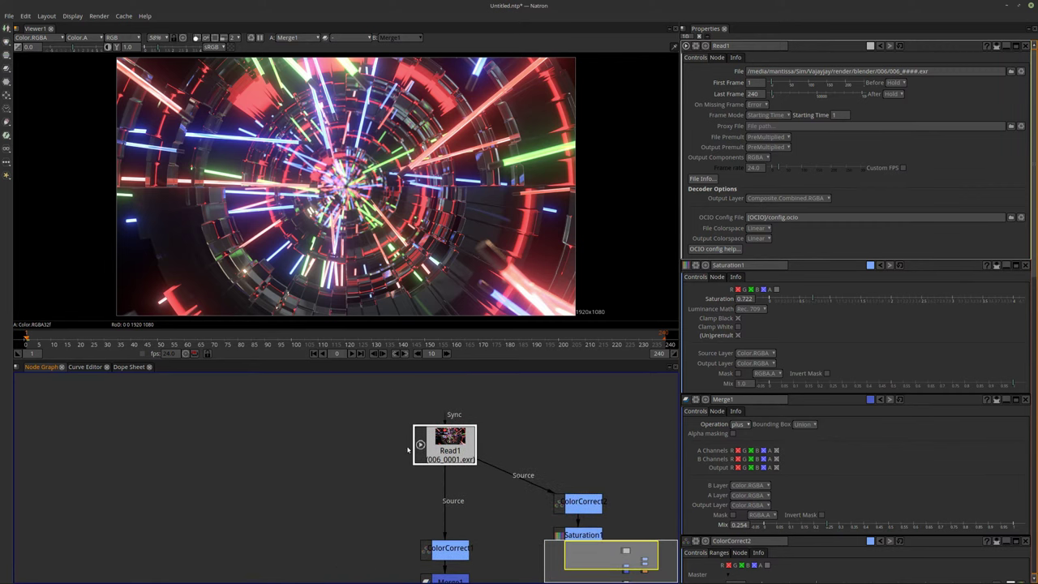
Step: Add a second Read node beside Read1 that loads the same 006_####.exr render sequence
left_click(226, 479)
key("r")
double_click(486, 253)
left_click(758, 94)
type("0")
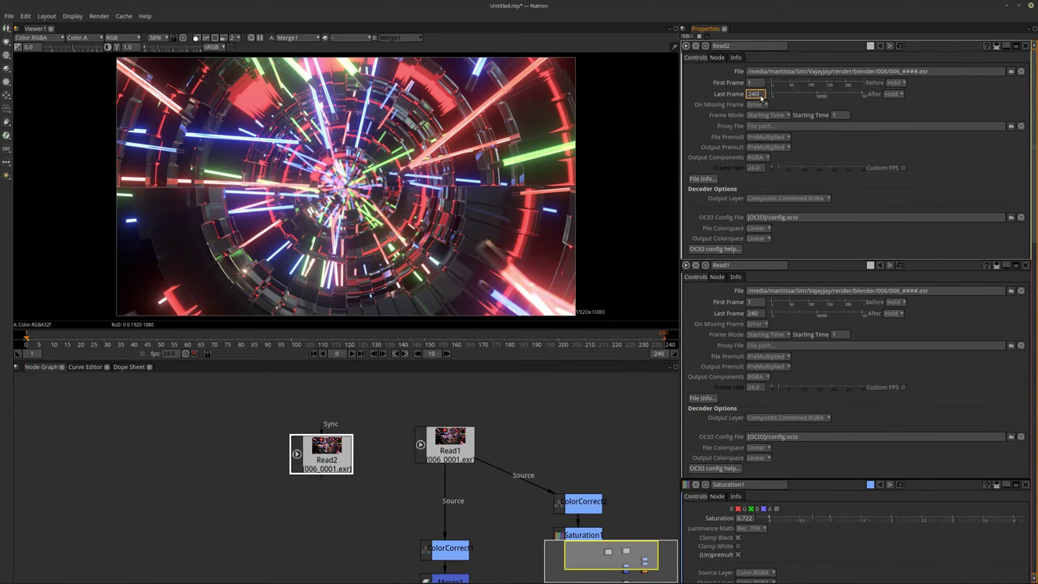
Step: Show Read2 in the viewer and set its output layer to RenderLayer.Mist.Z
scroll(342, 417, "up", 2)
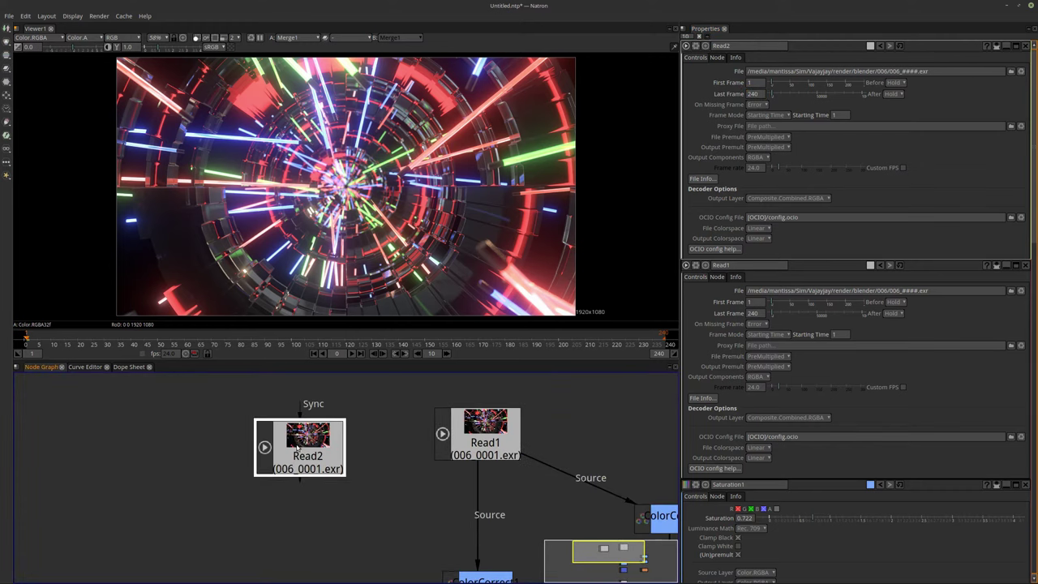
key("1")
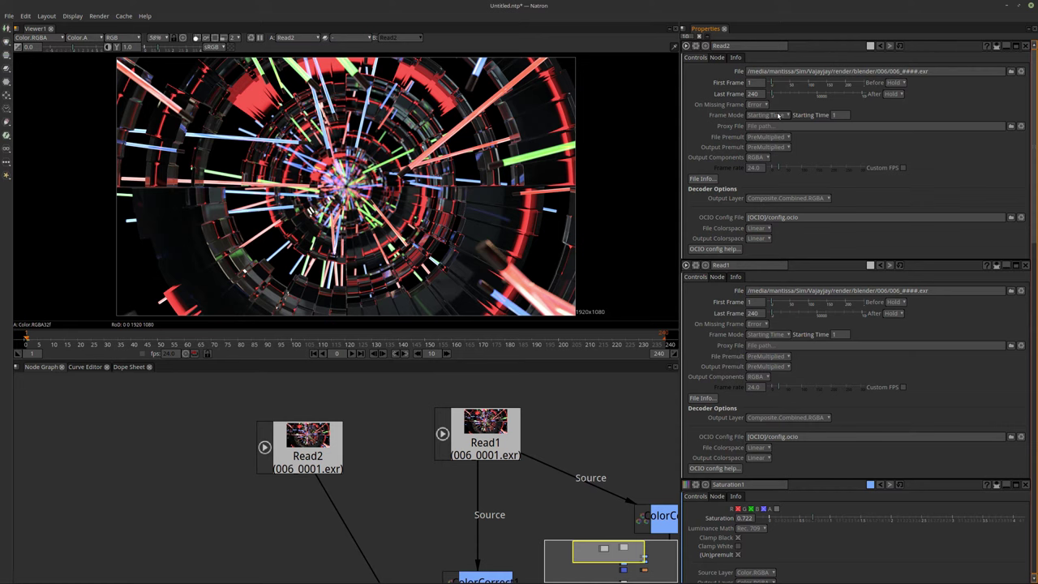
left_click(787, 197)
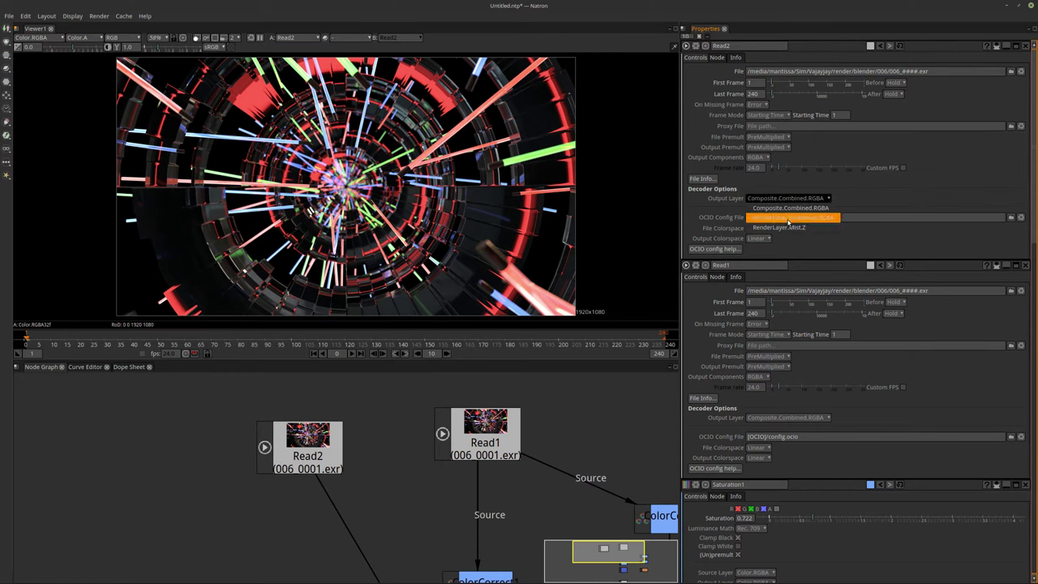
left_click(783, 228)
Step: Insert an Invert node between Read2 and the viewer to invert the mist pass
middle_click_drag(415, 448, 471, 421)
left_click(341, 435)
key("Tab")
type("inv")
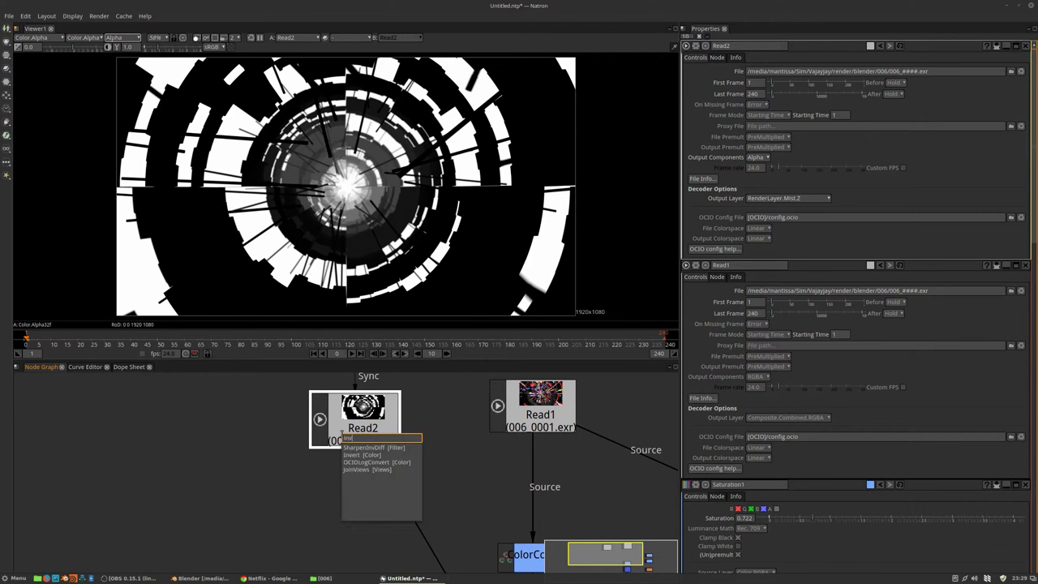
key("Return")
middle_click_drag(340, 428, 396, 426)
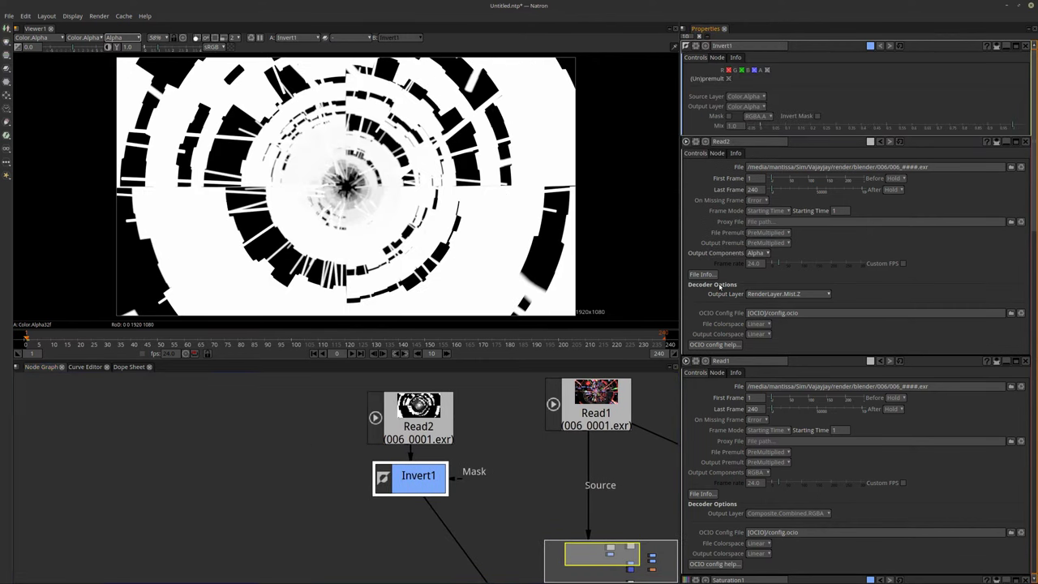
left_click(766, 71)
left_click(766, 70)
Step: Move Invert1 down, insert a Shuffle node between it and Read2, and set the Shuffle's alpha output to 1
left_click_drag(409, 477, 409, 535)
left_click(407, 436)
key("Tab")
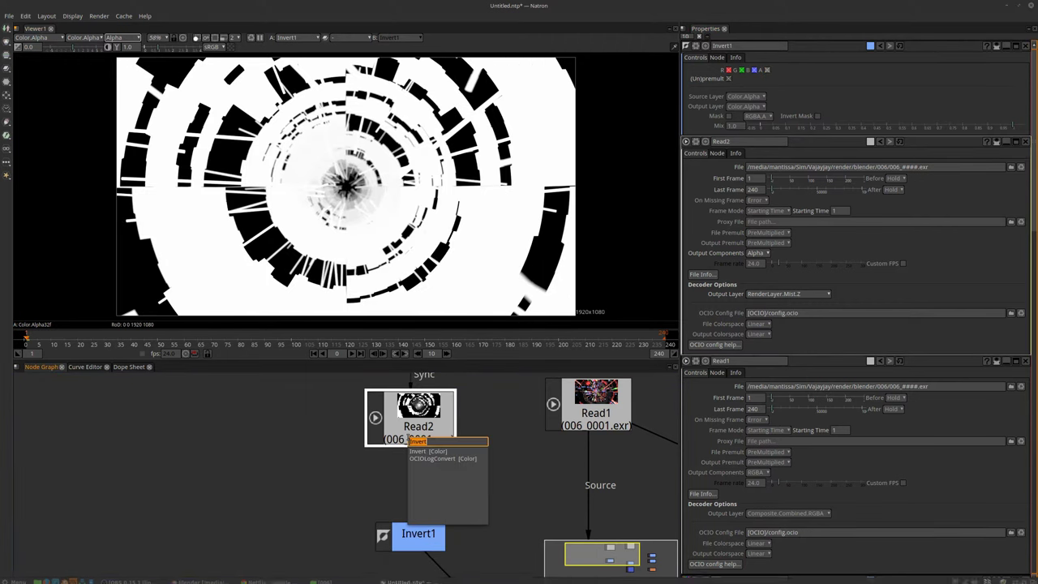
type("sh")
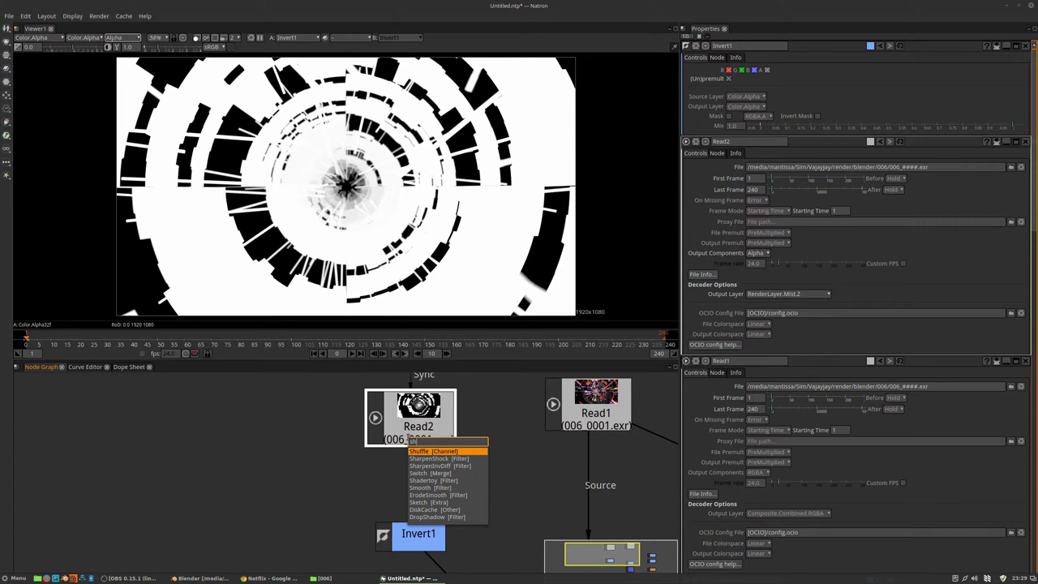
key("Return")
left_click(770, 111)
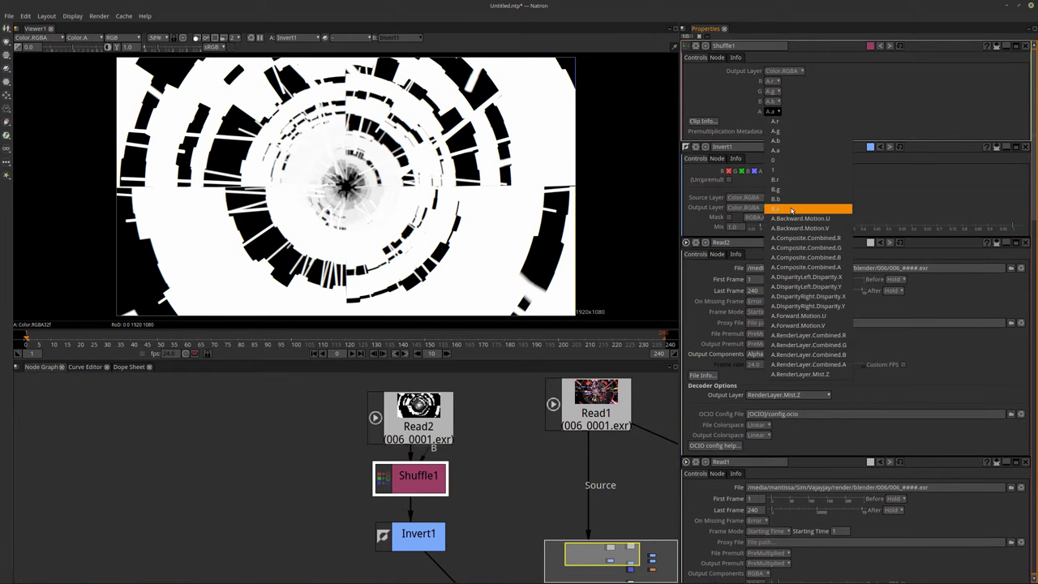
left_click(810, 167)
middle_click_drag(463, 472, 460, 444)
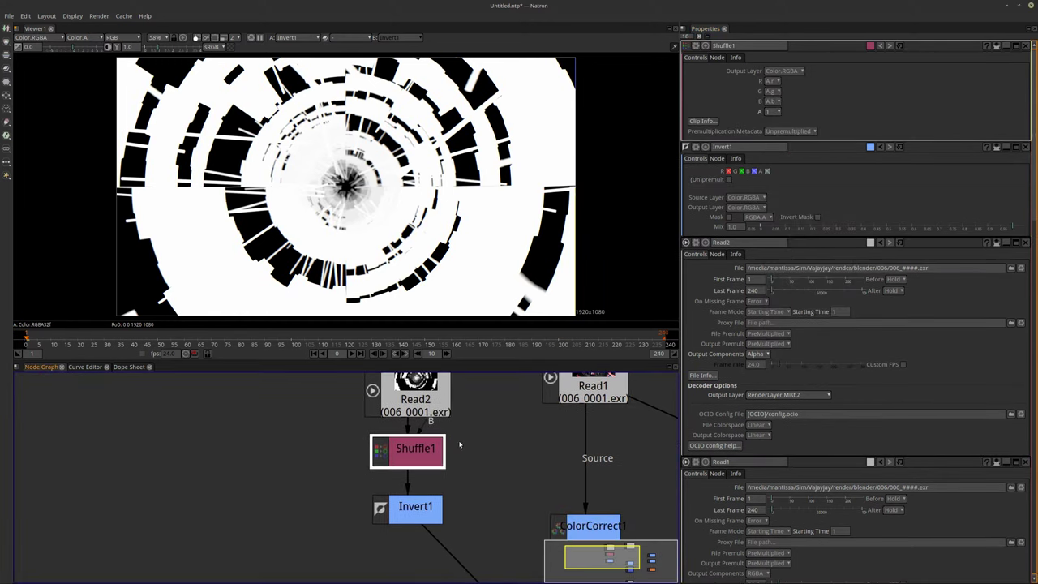
left_click_drag(414, 442, 414, 453)
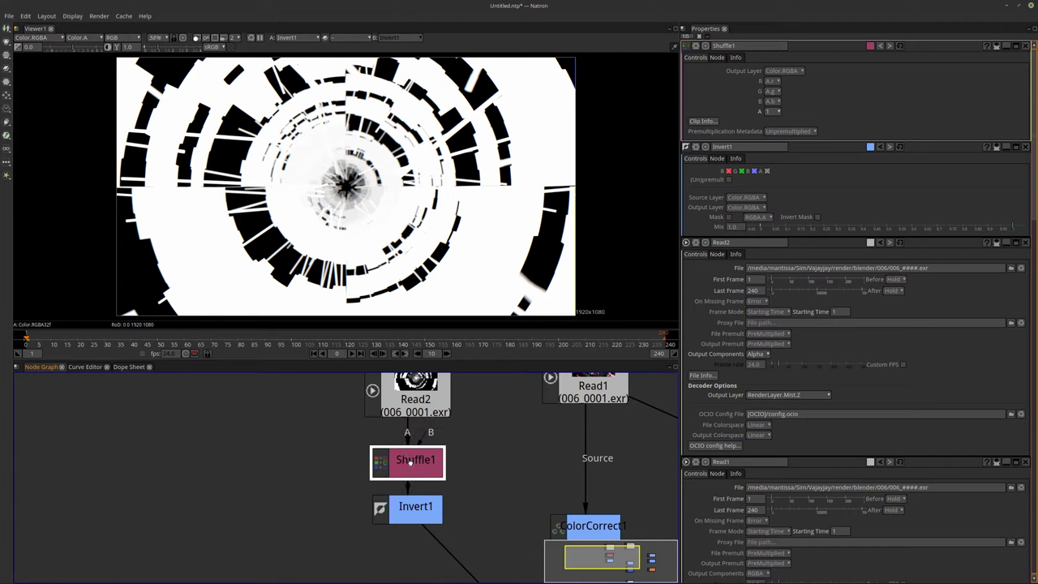
Step: Move Viewer1 further down and add another Merge node below Merge1
left_click(415, 506)
scroll(412, 527, "down", 4)
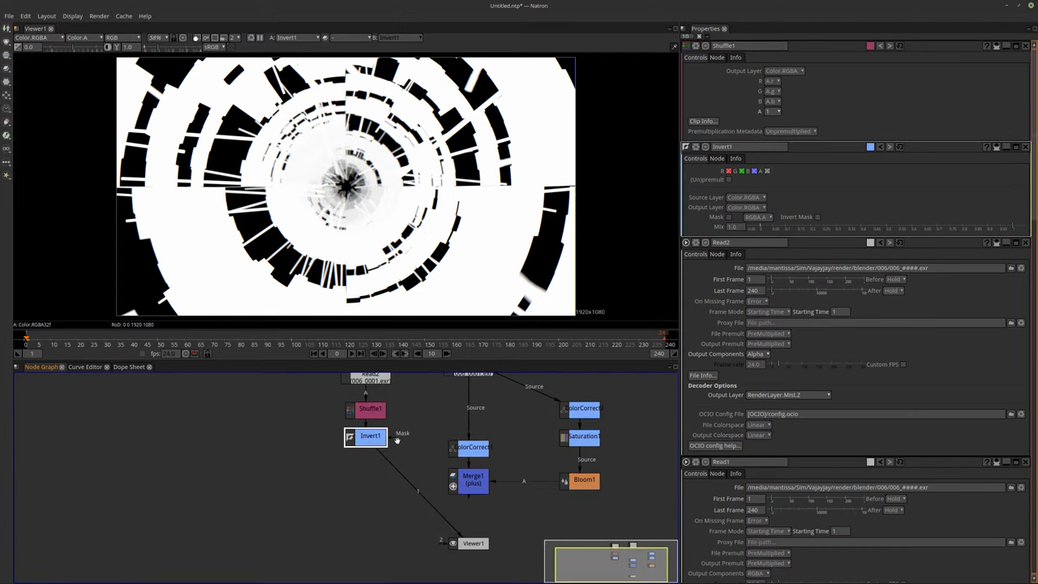
left_click_drag(469, 554, 468, 581)
left_click(466, 491)
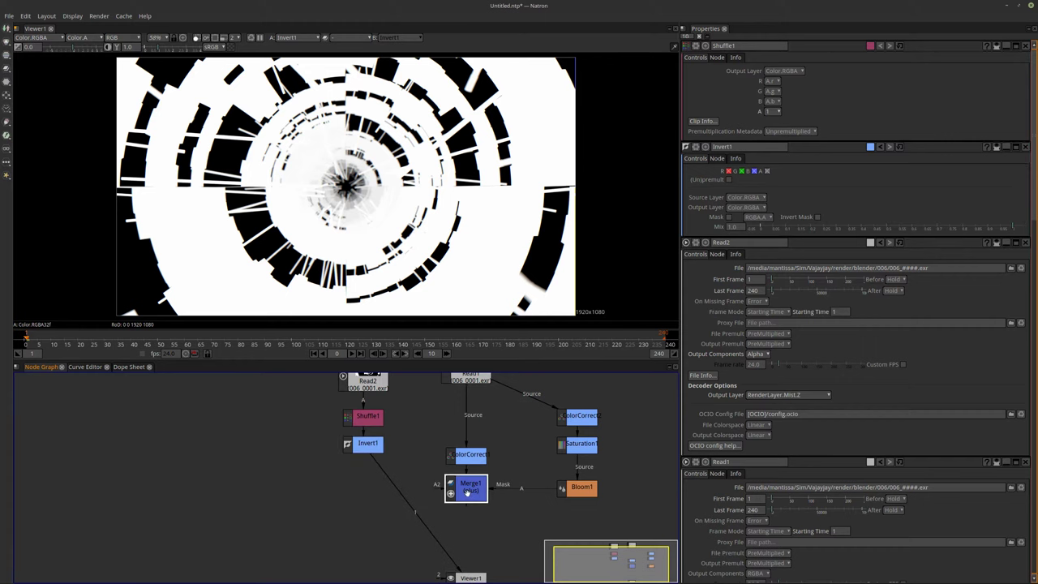
key("m")
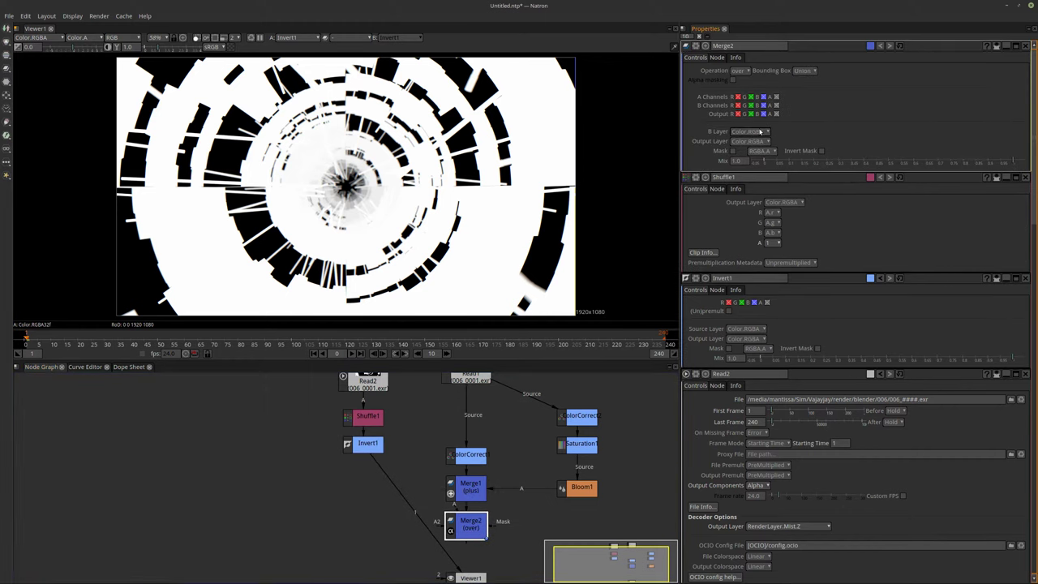
Step: Set Merge2's operation to multiply, connect Invert1 to its A input, and show the merged result in the viewer
left_click(740, 71)
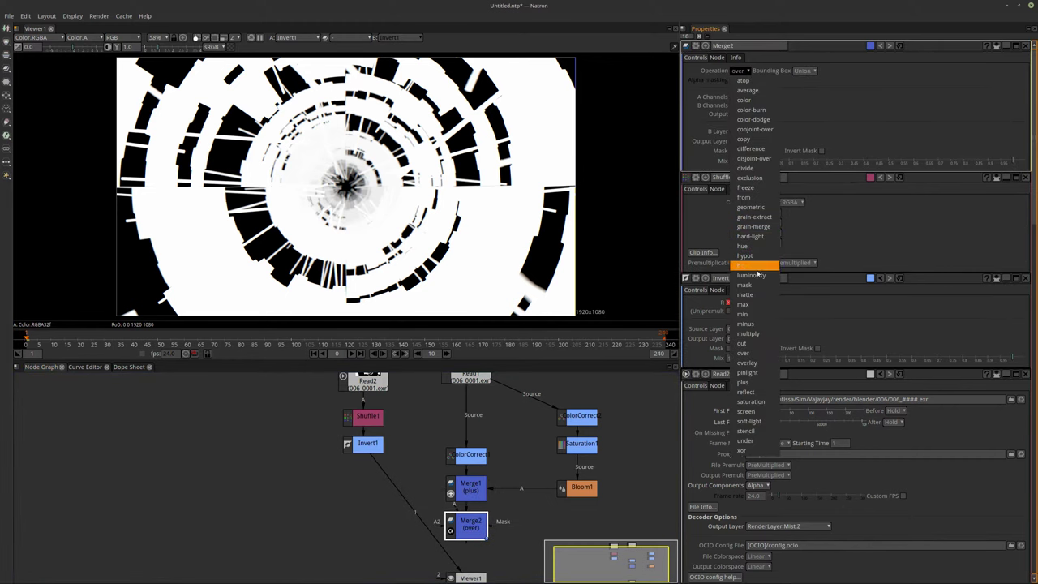
left_click(749, 333)
middle_click_drag(412, 468, 390, 422)
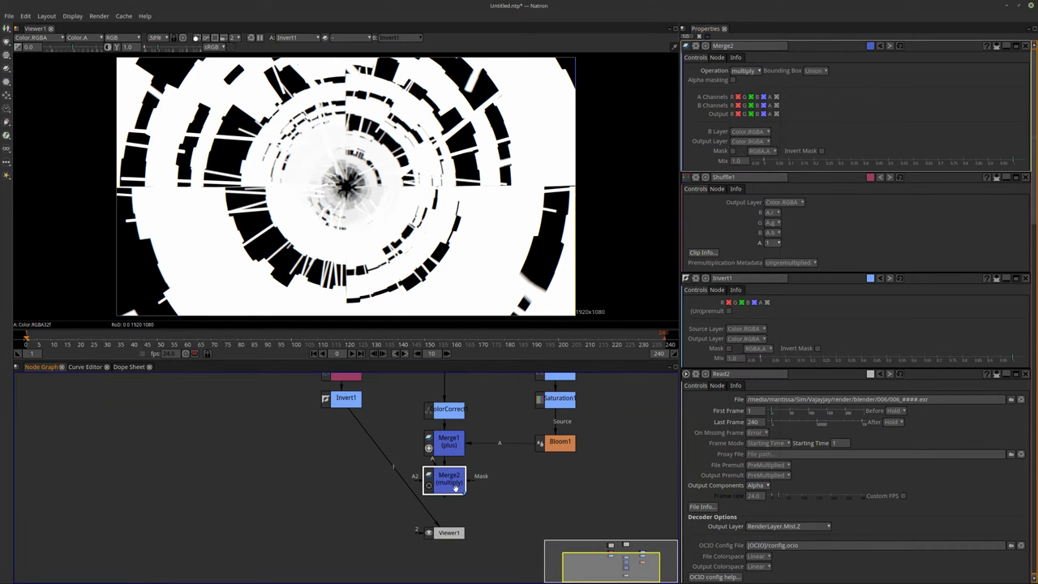
left_click_drag(346, 397, 347, 398)
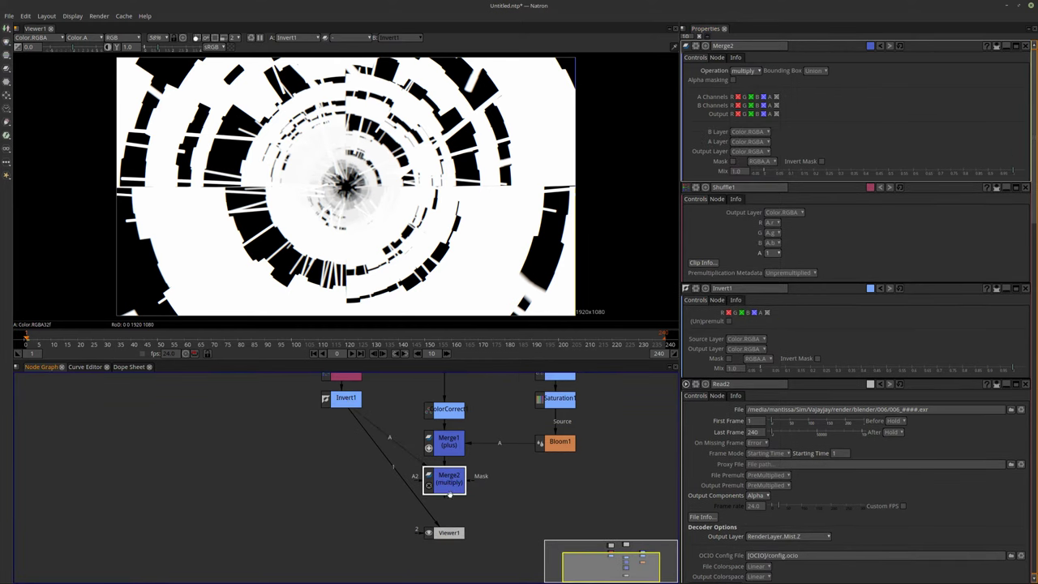
key("1")
Step: Disable the Shuffle1 node and show Merge1's output in the viewer
middle_click_drag(374, 449, 381, 495)
scroll(407, 478, "up", 1)
scroll(404, 478, "down", 4)
left_click(362, 420)
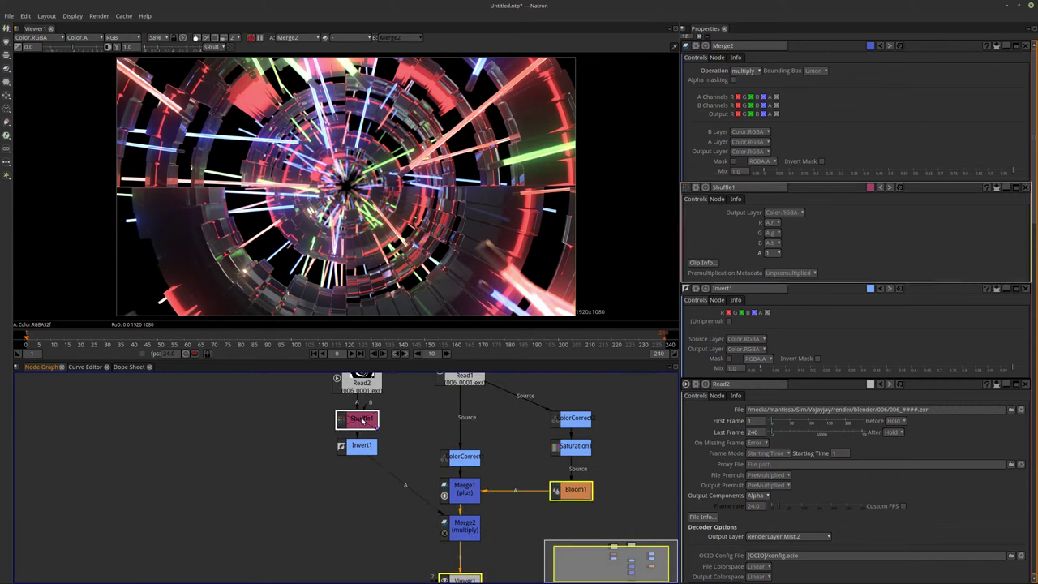
scroll(363, 419, "up", 4)
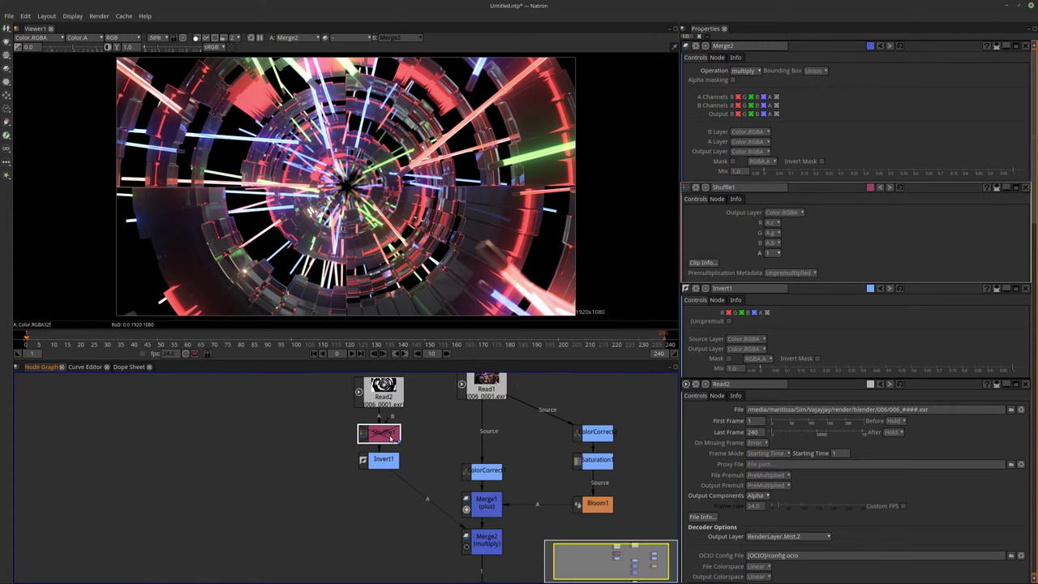
middle_click_drag(512, 515, 466, 474)
left_click(466, 474)
key("1")
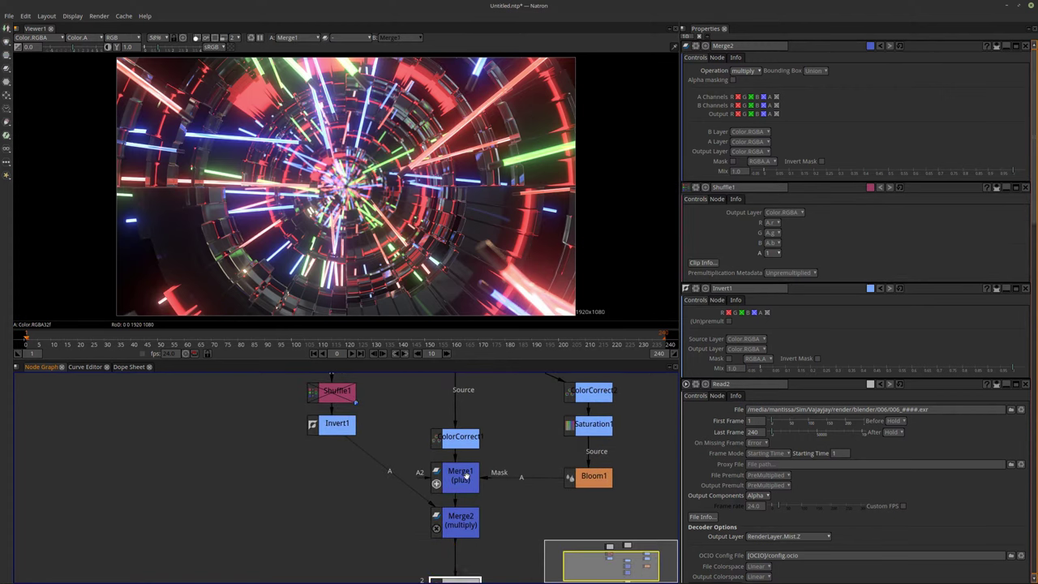
Step: Detach Merge2 from below Merge1 and insert it between Read1 and ColorCorrect1
left_click(458, 526)
key("ctrl")
left_click_drag(467, 523, 455, 393)
middle_click_drag(512, 439, 502, 491)
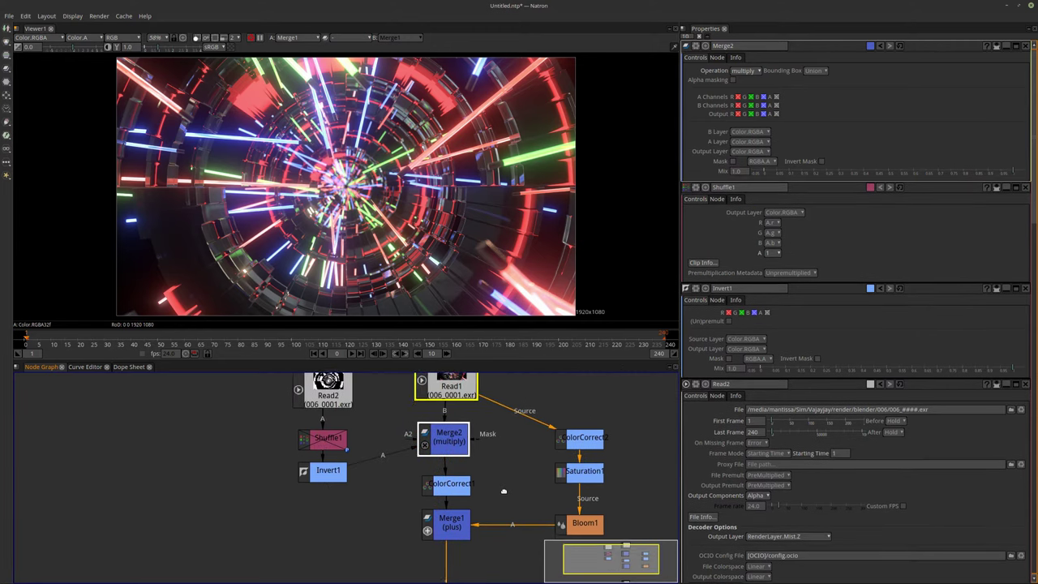
scroll(485, 459, "up", 3)
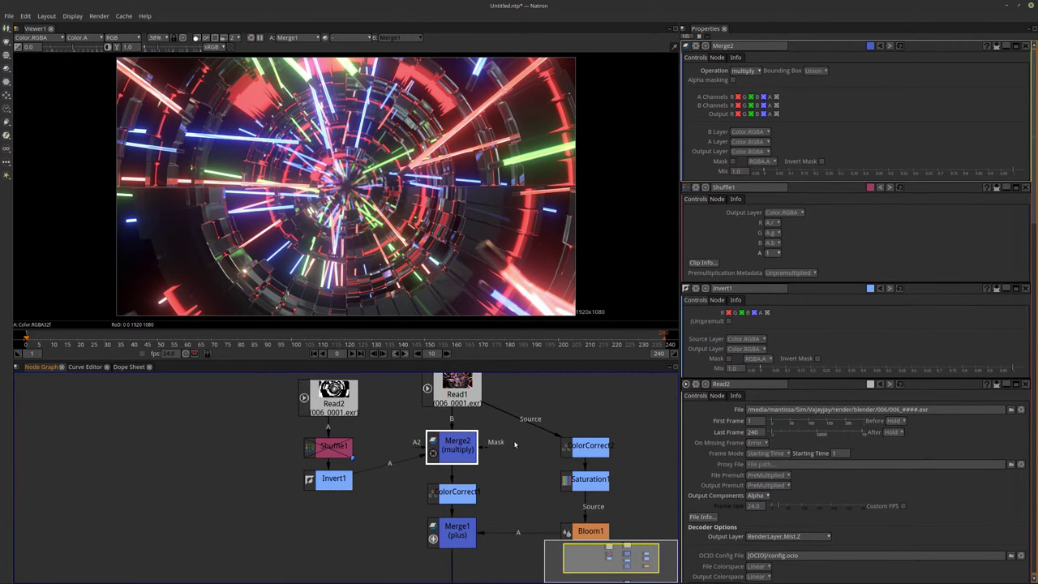
Step: Toggle Shuffle1 to compare the result, delete it, and move Invert1 up beneath Read2
left_click(249, 460)
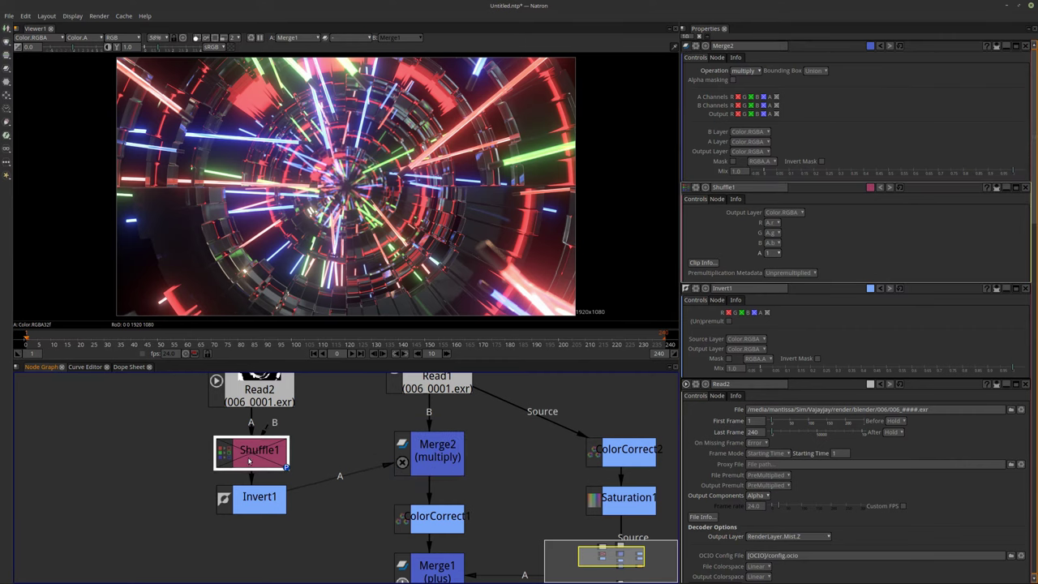
key("d")
key("d")
key("Delete")
left_click_drag(254, 503, 256, 462)
middle_click_drag(339, 451, 314, 511)
Step: Move Read2 and Invert1 higher in the node graph to make room before Merge2
left_click(233, 439)
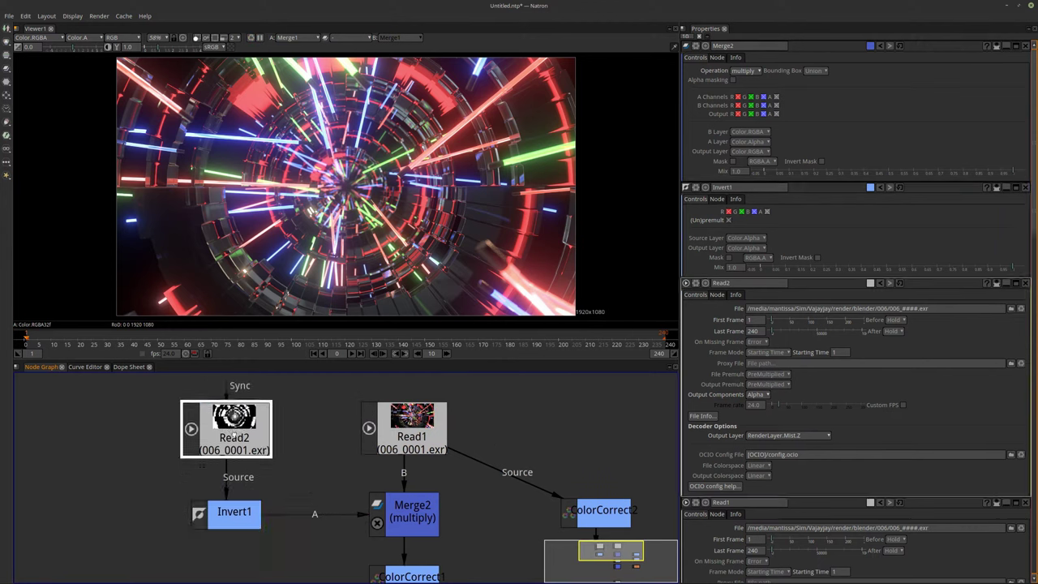
middle_click_drag(360, 478, 333, 468)
scroll(381, 501, "up", 3)
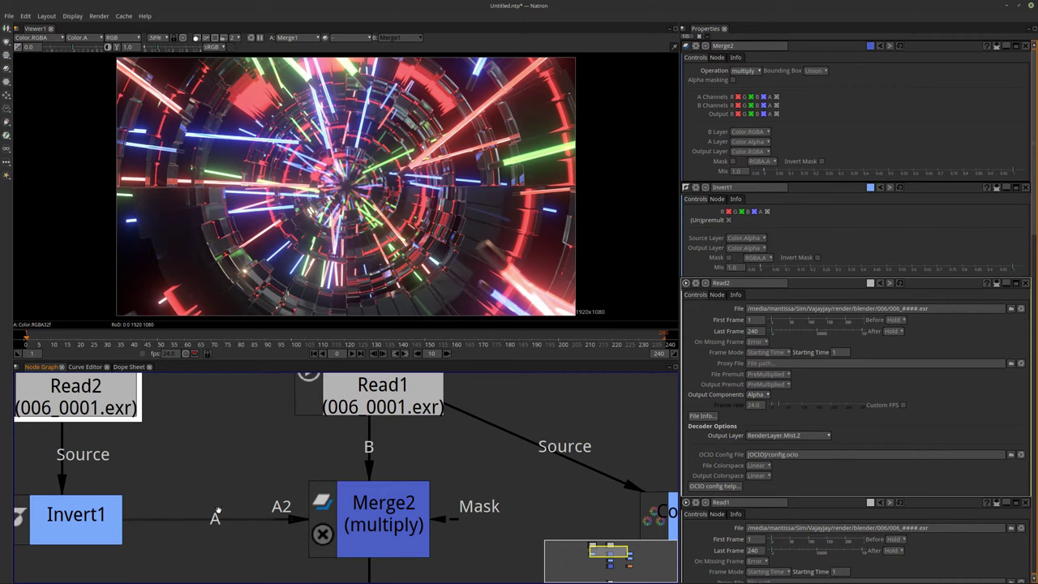
middle_click_drag(101, 516, 195, 516)
left_click(173, 519)
scroll(438, 447, "down", 3)
middle_click_drag(438, 447, 433, 489)
left_click_drag(263, 464, 273, 403)
left_click_drag(276, 532, 276, 469)
Step: Insert a ColorCorrect node between Invert1 and Merge2 and lower its master gamma to about 0.352
key("c")
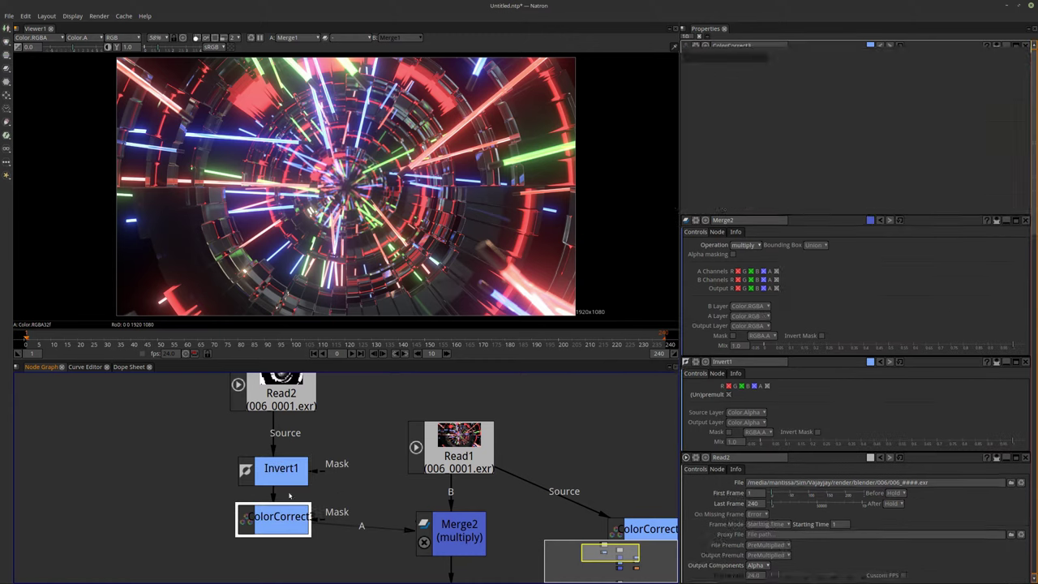
left_click_drag(279, 519, 279, 534)
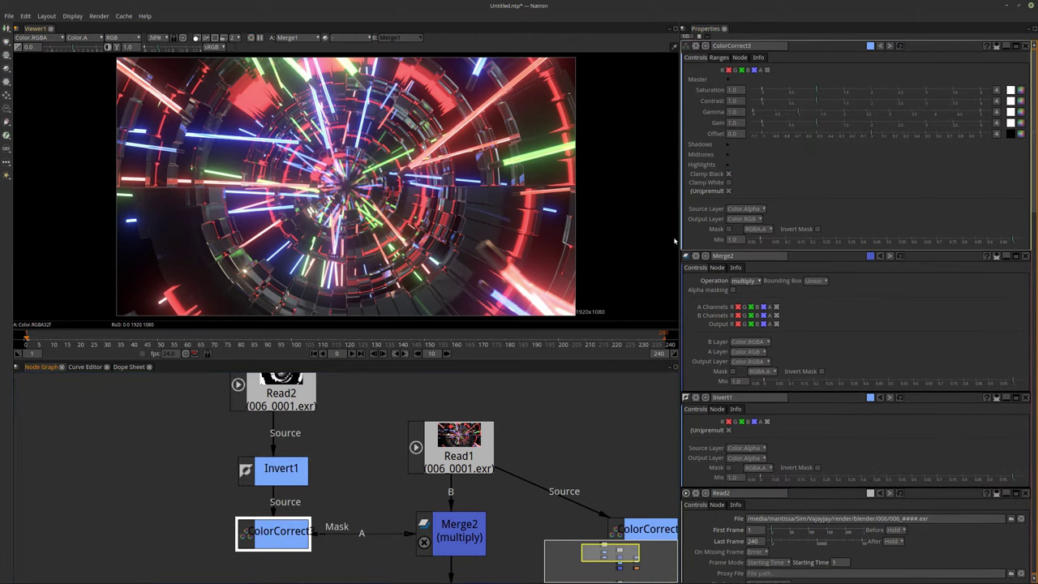
left_click_drag(796, 114, 776, 117)
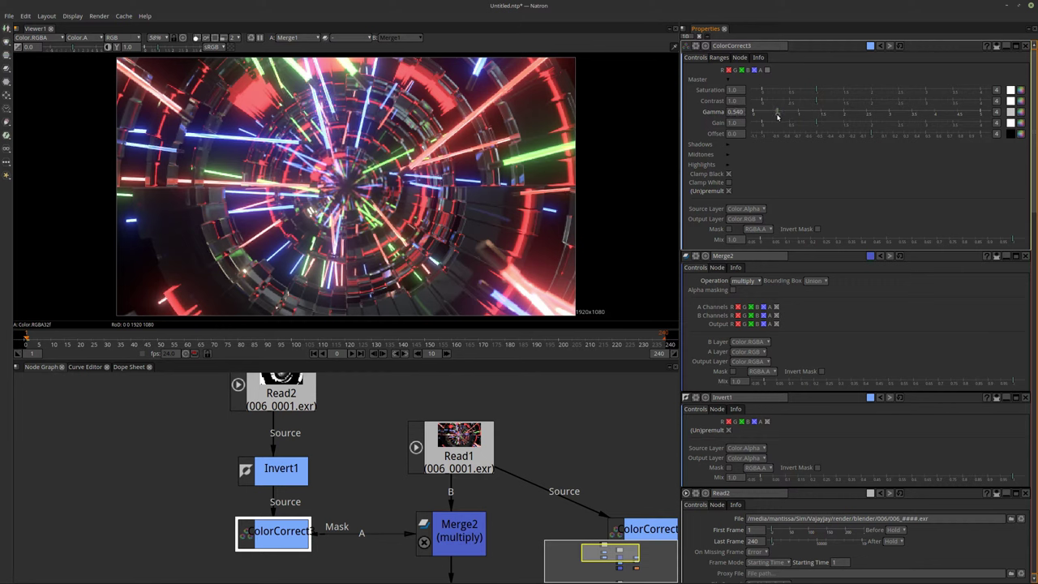
left_click_drag(777, 115, 766, 116)
left_click_drag(766, 115, 769, 115)
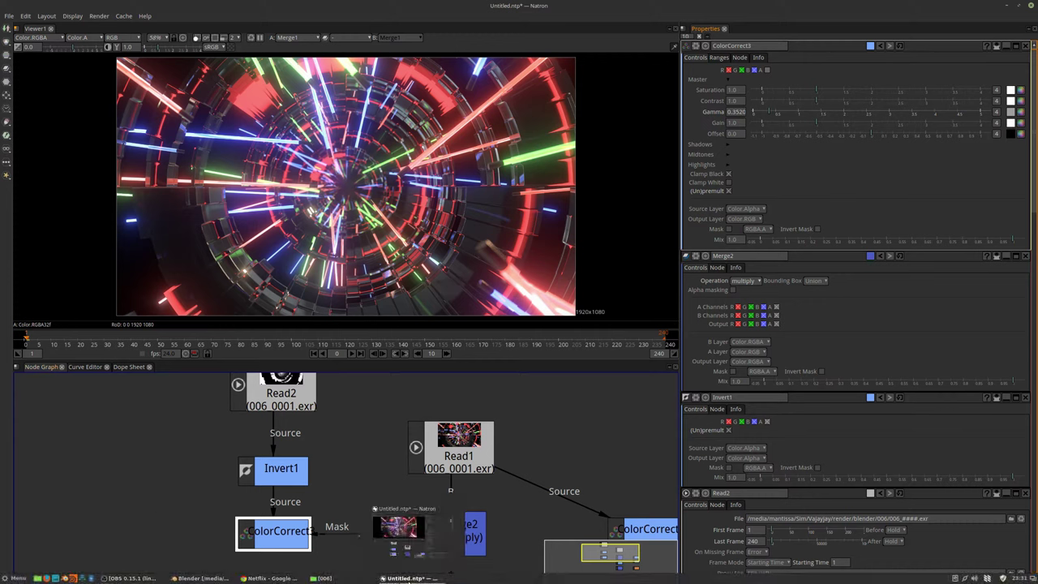
Step: Glance at the running render in Blender and return to Natron
left_click(409, 577)
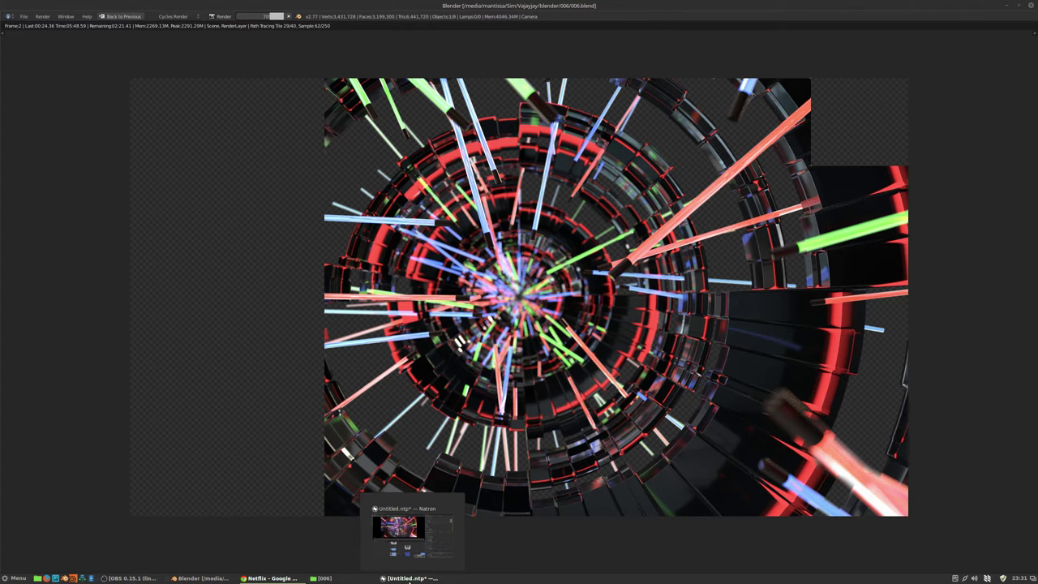
left_click(397, 531)
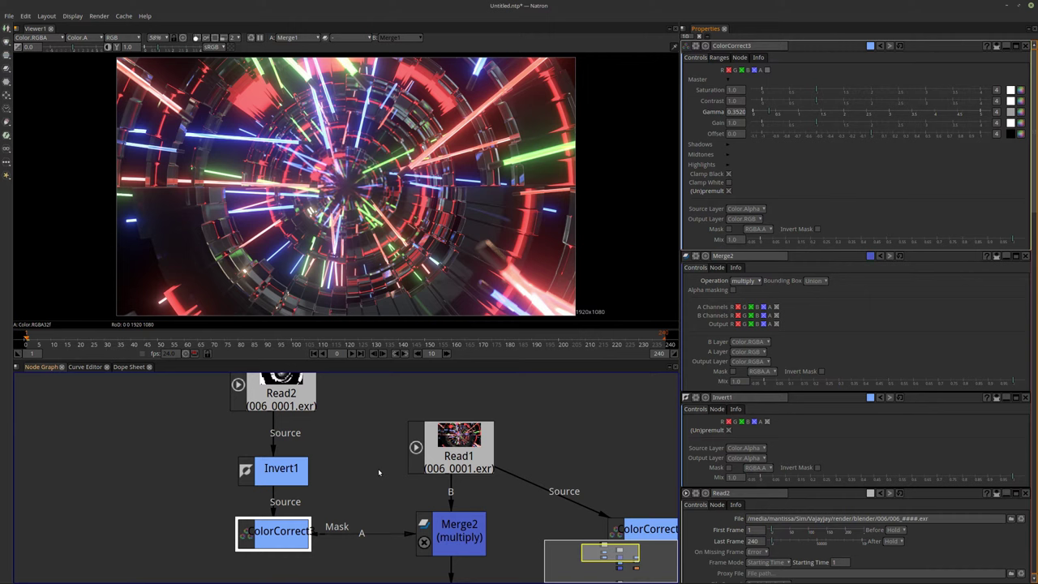
Step: Move Viewer1 further down to leave space below Merge1
middle_click_drag(381, 468, 332, 442)
scroll(332, 442, "down", 2)
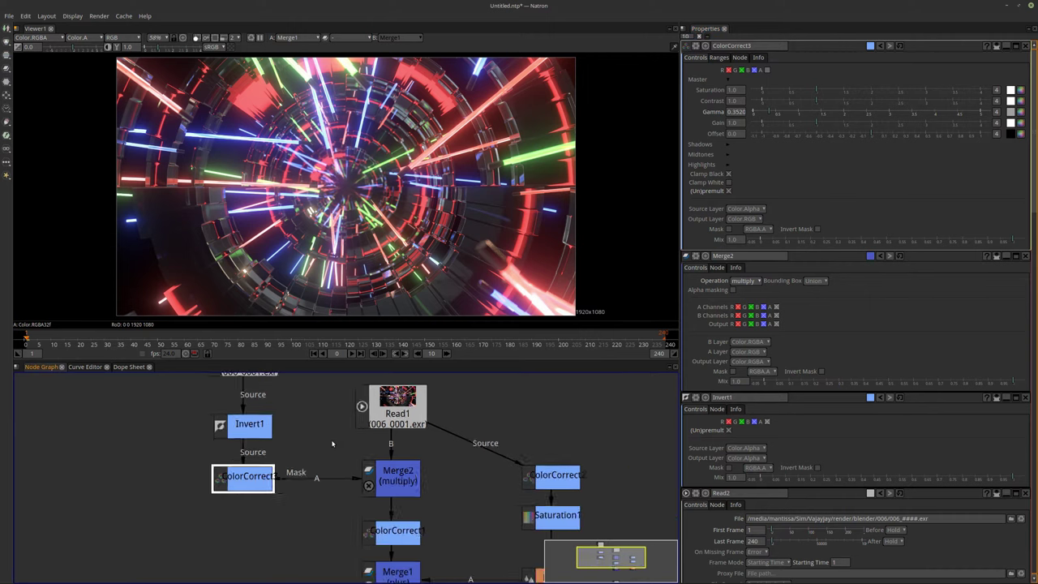
middle_click_drag(477, 502, 372, 492)
left_click_drag(381, 446, 441, 412)
middle_click_drag(366, 478, 376, 432)
scroll(359, 529, "down", 1)
middle_click_drag(359, 529, 391, 449)
left_click_drag(360, 526, 360, 560)
middle_click_drag(405, 481, 409, 517)
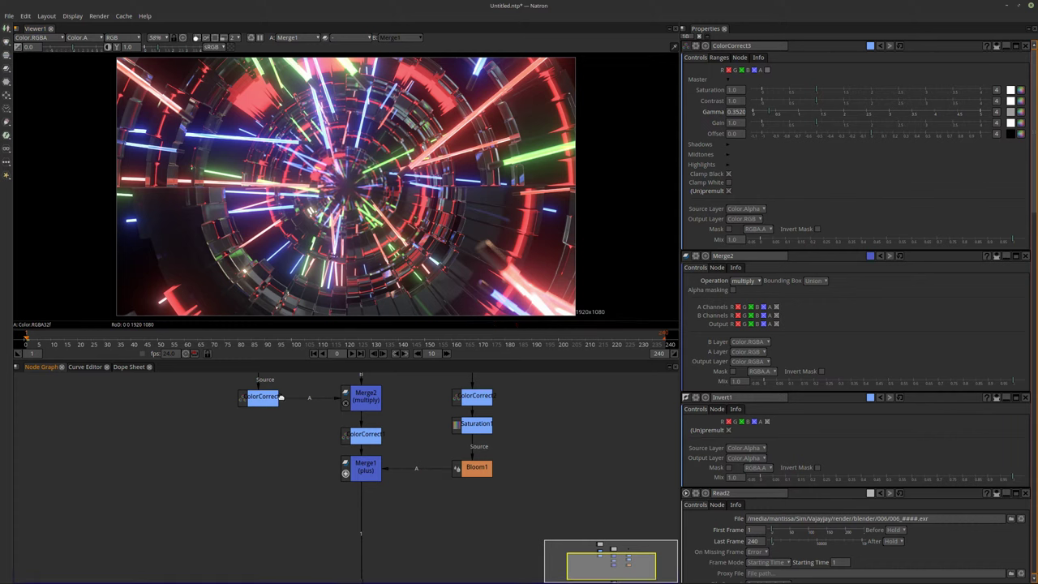
Step: Add an unconnected Radial node in the empty area beside and below Merge1
middle_click_drag(277, 379, 287, 428)
middle_click_drag(341, 476, 315, 463)
middle_click_drag(417, 539, 378, 512)
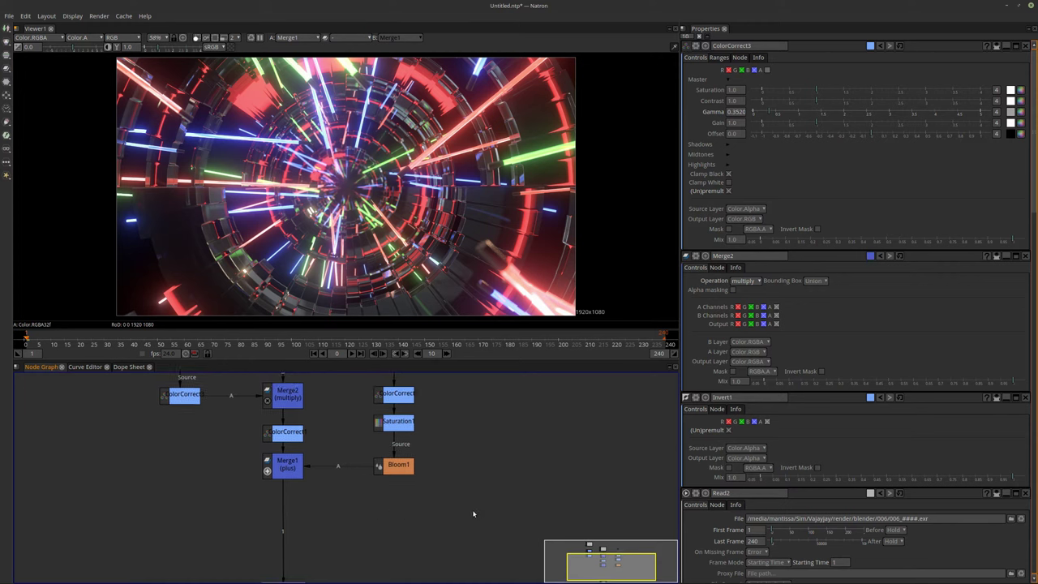
middle_click_drag(430, 475, 429, 542)
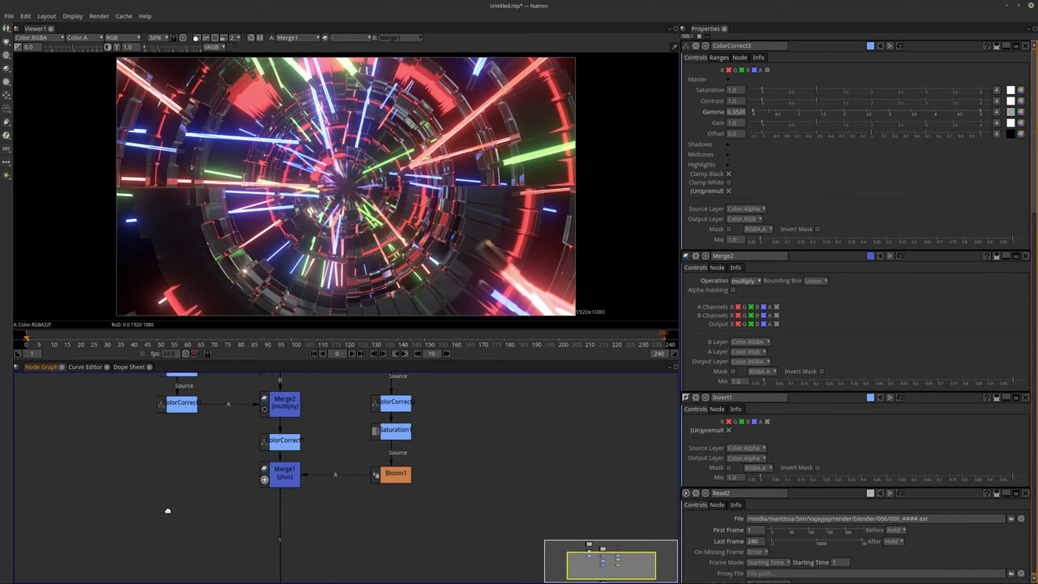
middle_click_drag(167, 510, 208, 500)
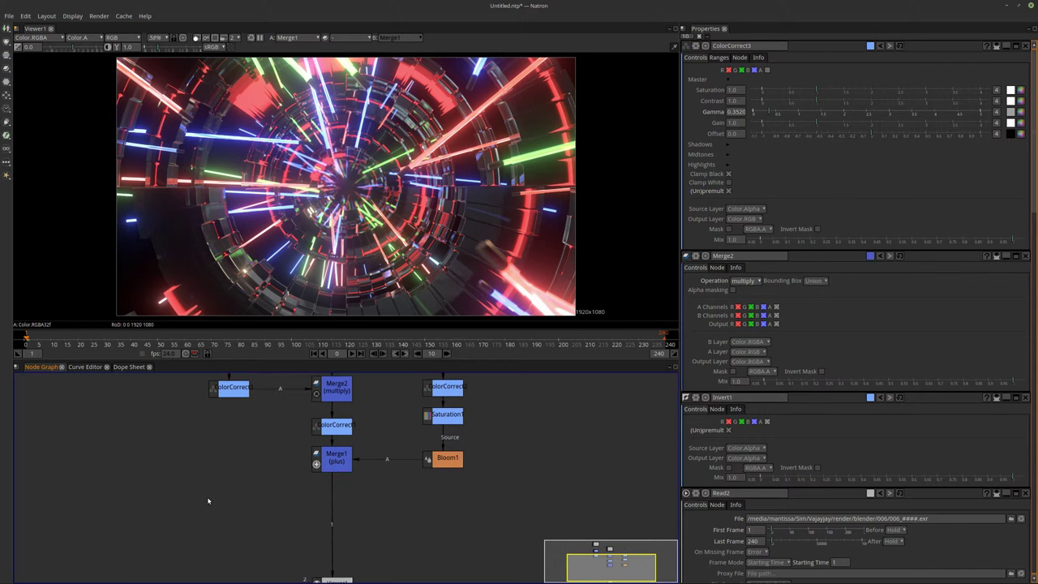
key("Tab")
type("rad")
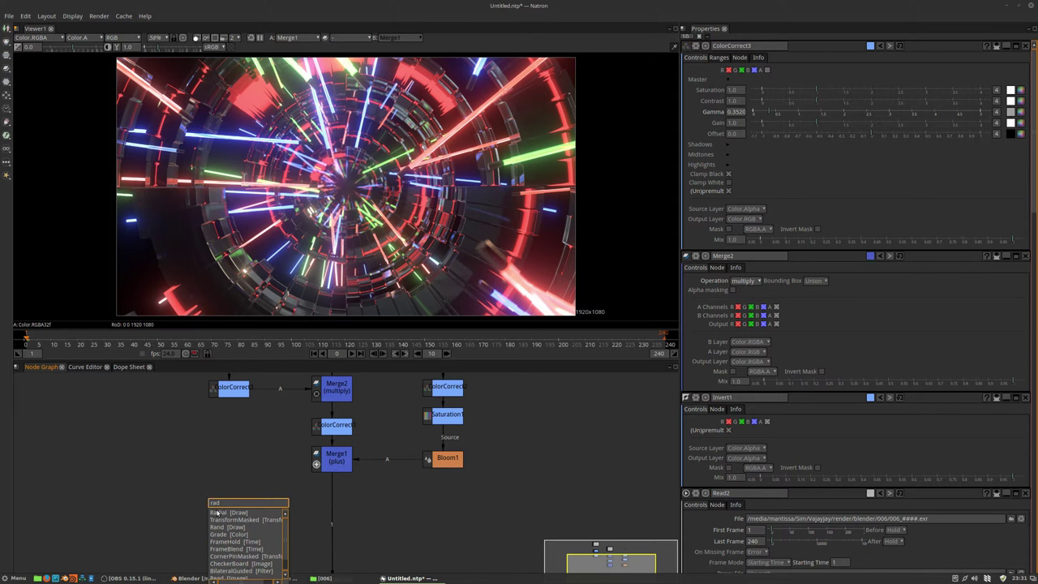
left_click(217, 512)
middle_click_drag(253, 501, 309, 514)
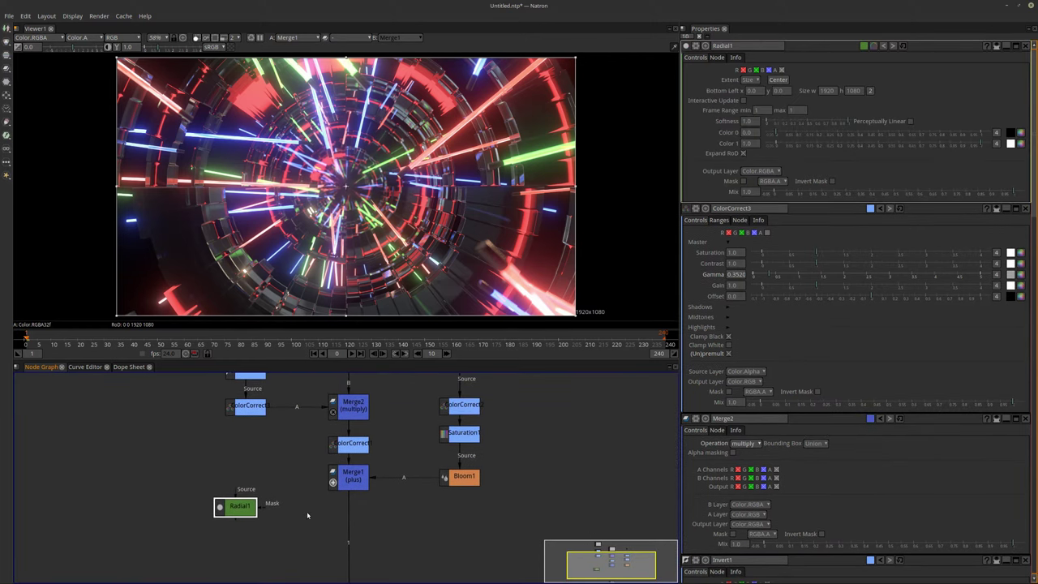
middle_click_drag(300, 520, 301, 504)
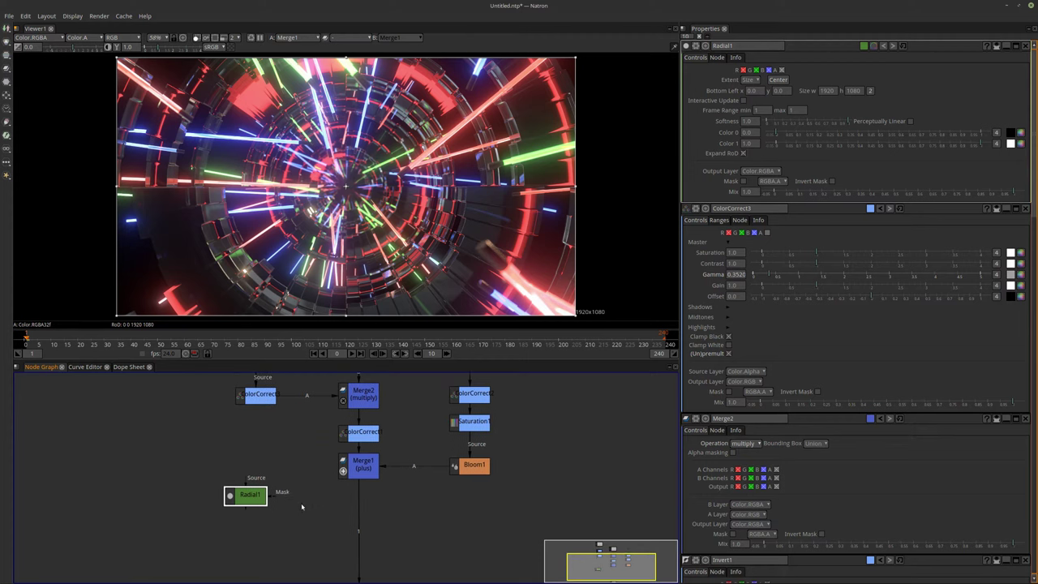
Step: Add a Merge node below Merge1 with Merge1 on input A and Radial1 on input B, and align Radial1 beside it
scroll(301, 505, "up", 1)
left_click(370, 458)
key("m")
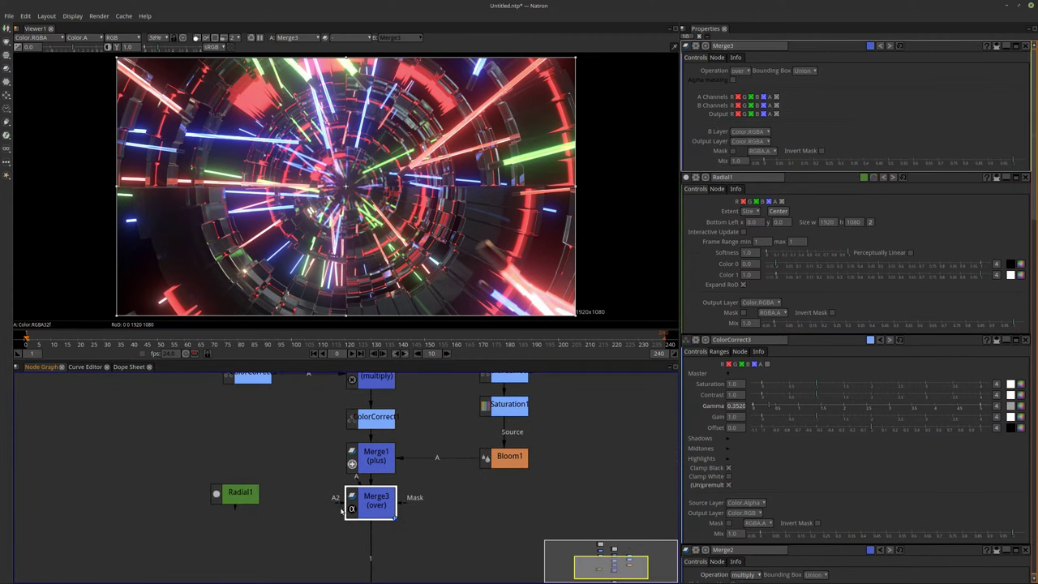
left_click(312, 492)
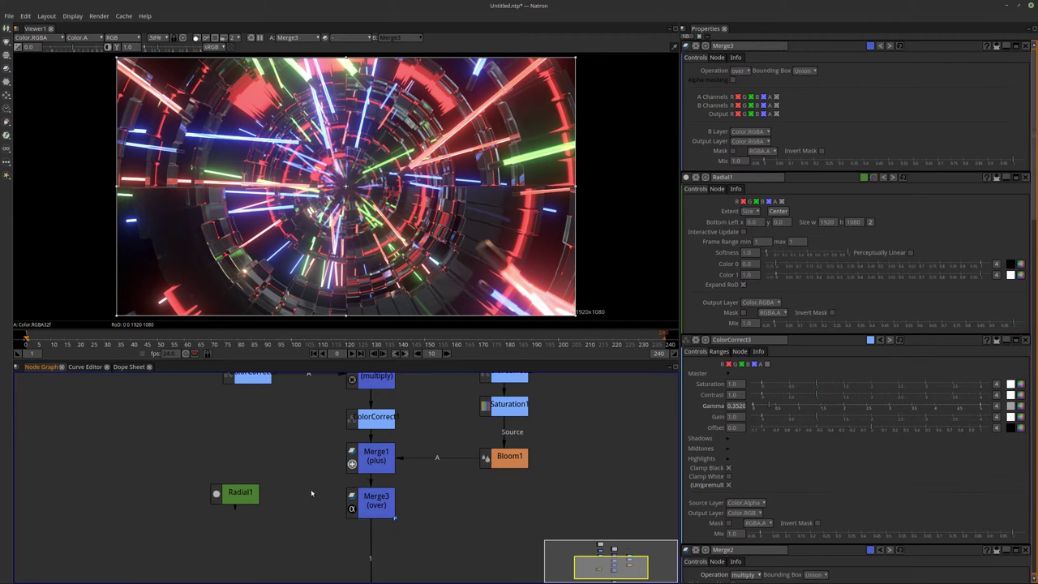
left_click_drag(369, 492, 244, 496)
left_click_drag(372, 477, 373, 464)
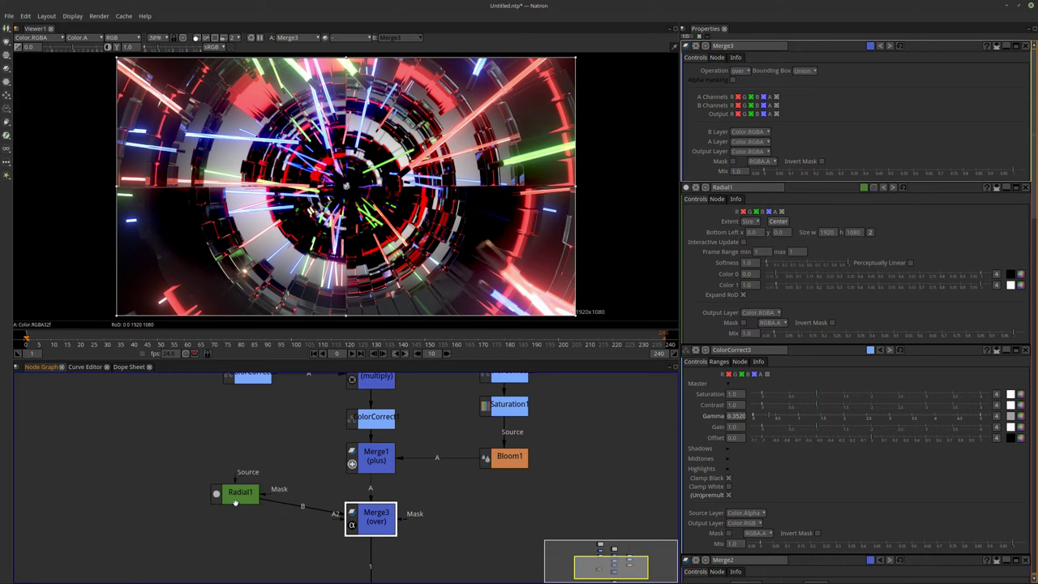
left_click_drag(236, 495, 247, 521)
middle_click_drag(305, 534, 333, 487)
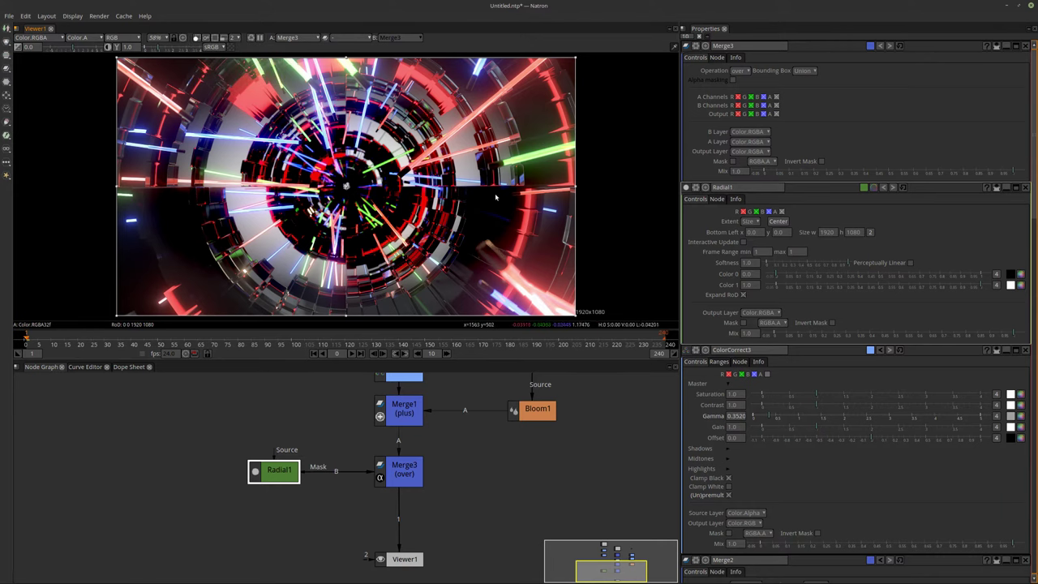
Step: Enlarge the Radial1 shape beyond the frame to about 3026 by 2886, keeping it centred on the image
scroll(376, 168, "down", 3)
middle_click_drag(390, 198, 386, 213)
scroll(386, 213, "down", 2)
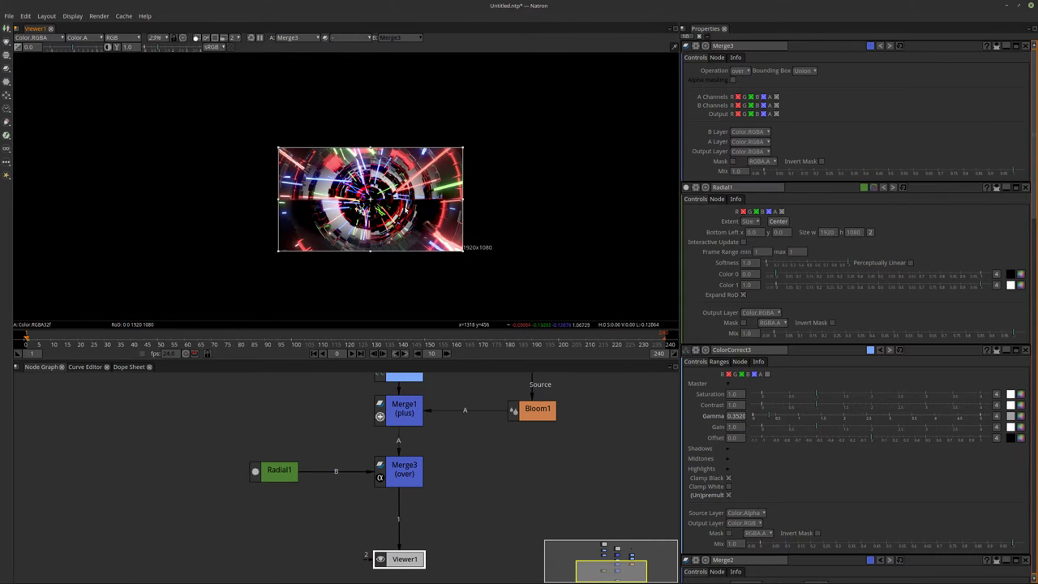
left_click_drag(458, 230, 532, 318)
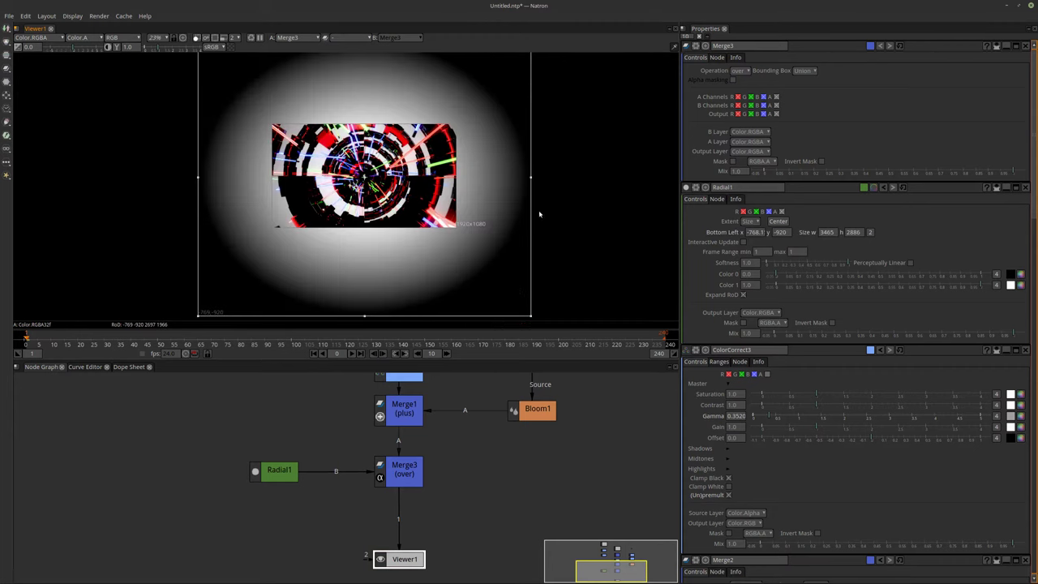
left_click_drag(532, 178, 508, 179)
middle_click_drag(439, 229, 449, 231)
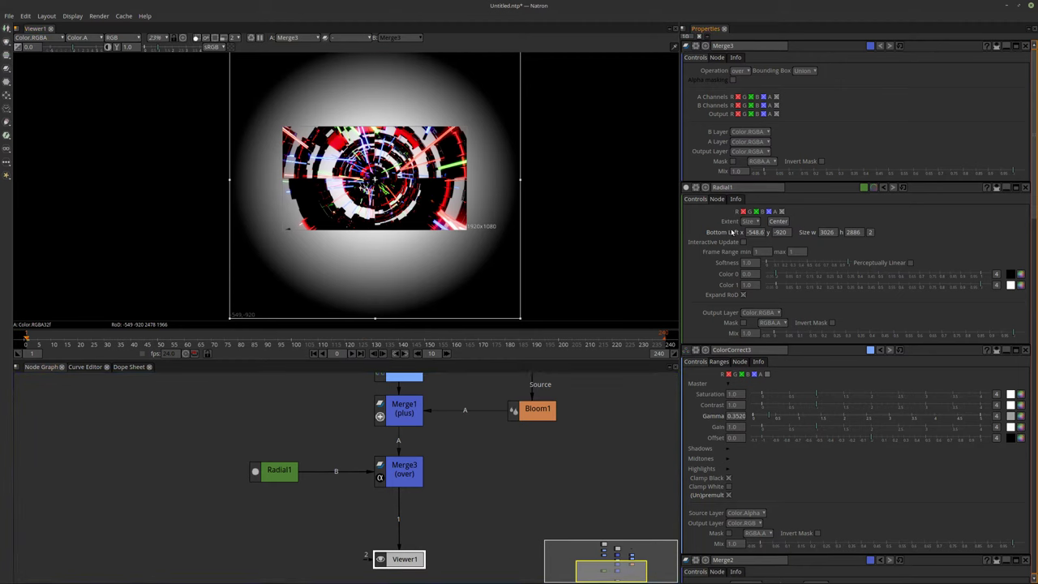
scroll(371, 180, "up", 4)
scroll(381, 115, "up", 2)
middle_click_drag(381, 116, 376, 89)
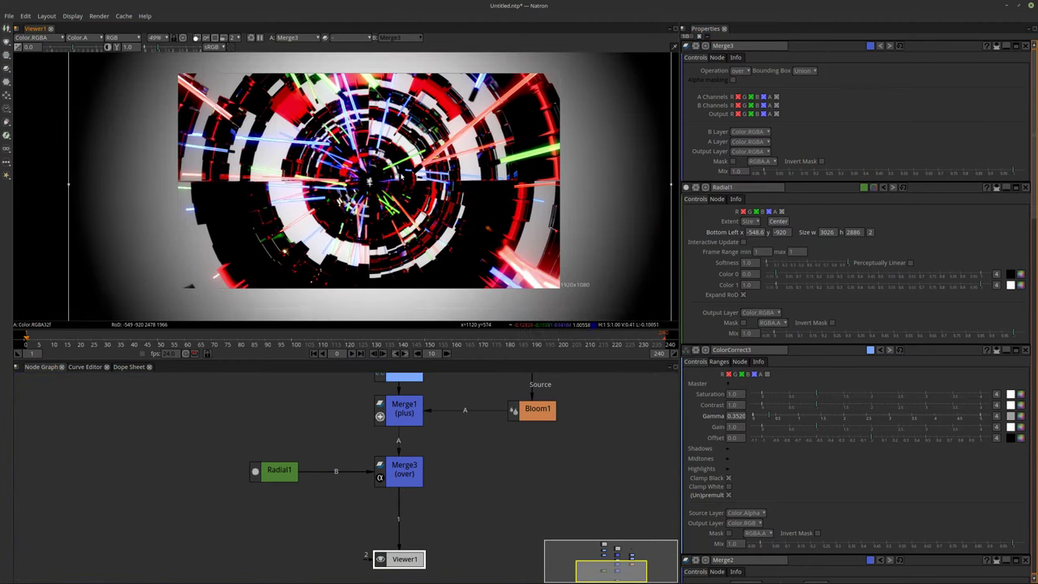
mouse_move(407, 467)
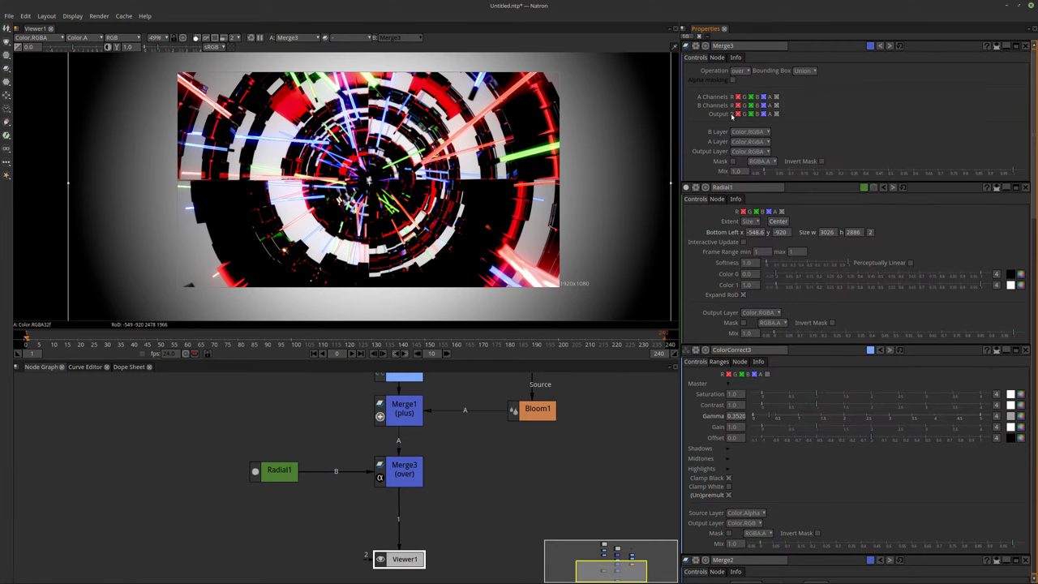
scroll(353, 471, "up", 3)
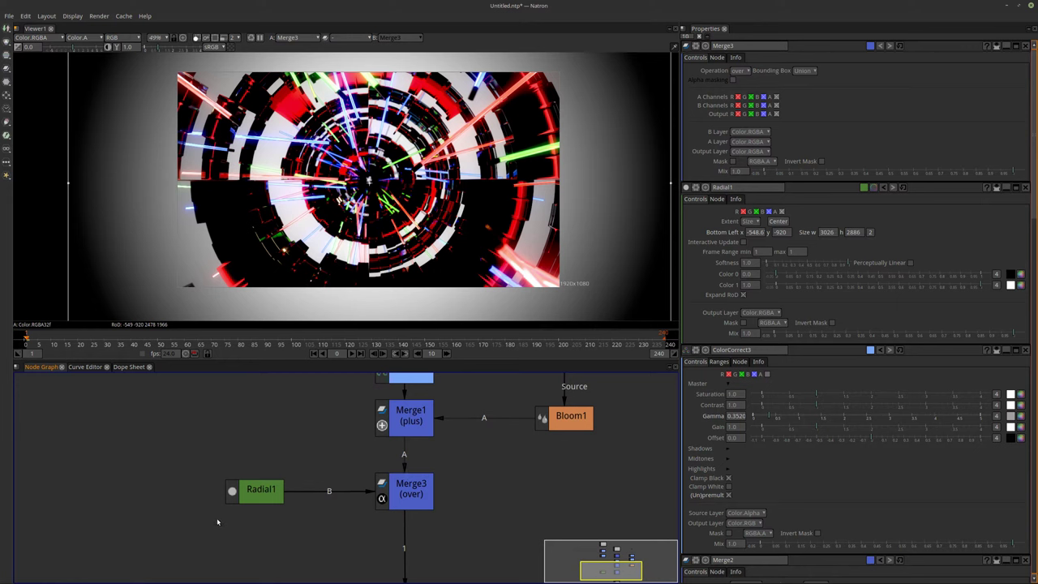
Step: Move the Radial1 node up so it sits above the level of Merge3 and clear of its inputs
left_click(265, 493)
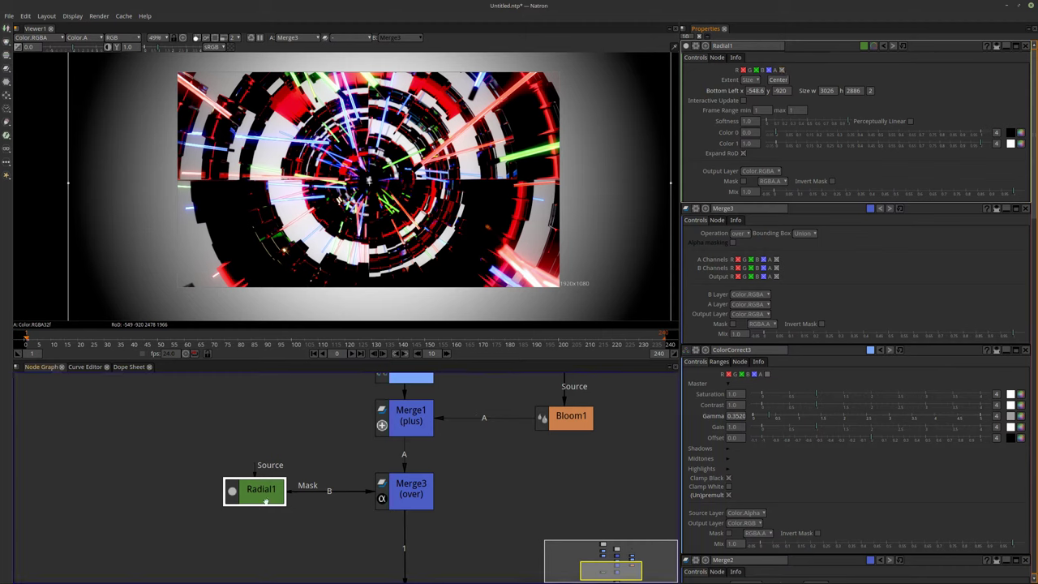
left_click_drag(257, 495, 259, 446)
middle_click_drag(344, 480, 355, 478)
scroll(354, 478, "up", 3)
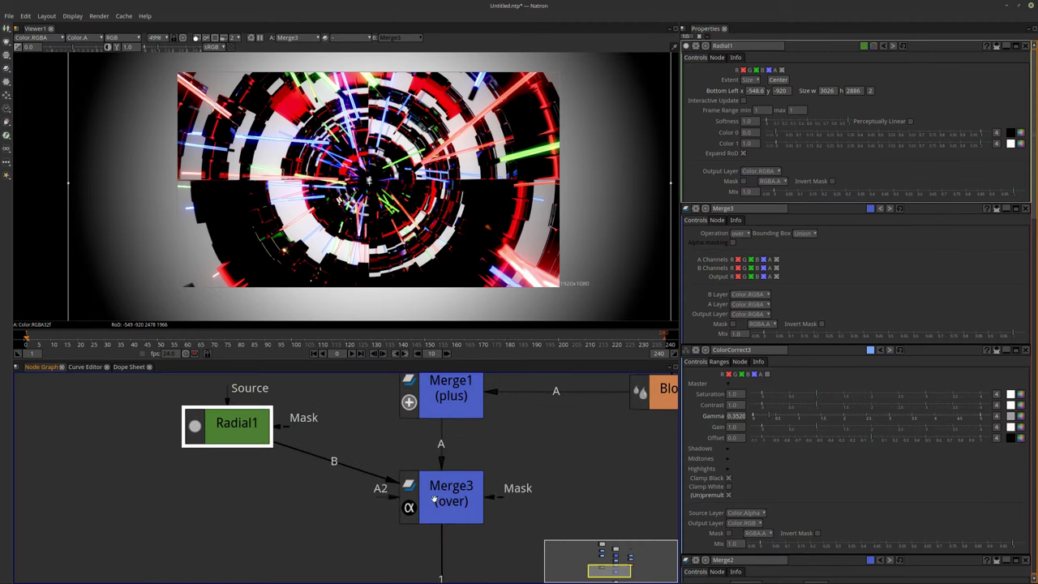
Step: Set Radial1's Color 1 to a very dark blue-green of about 0.0221, 0.0295, 0.0343
left_click(1010, 144)
left_click_drag(544, 206, 566, 239)
left_click(569, 233)
left_click_drag(612, 208, 613, 231)
left_click_drag(579, 153, 747, 147)
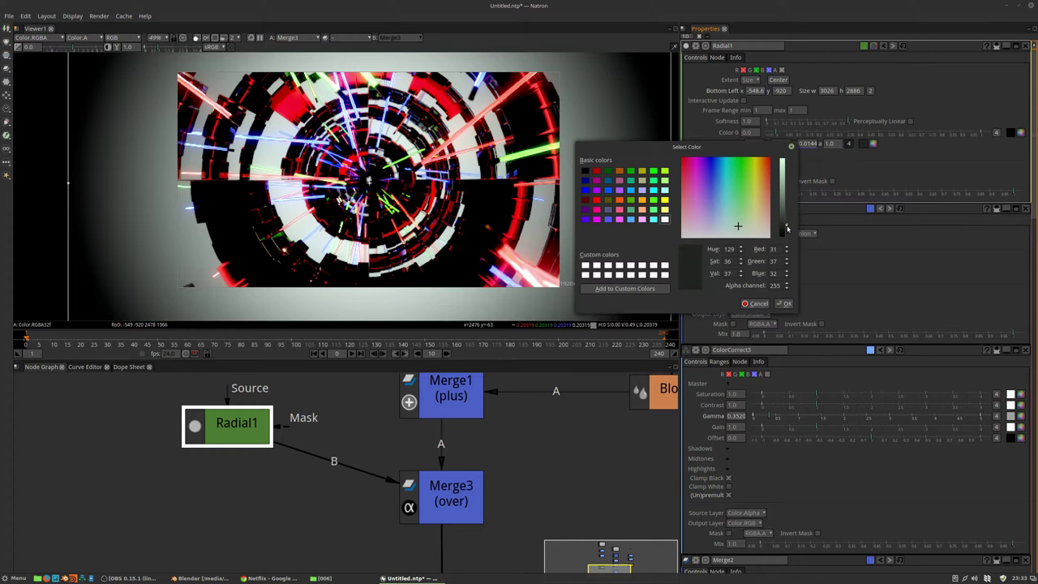
left_click_drag(781, 229, 737, 220)
left_click(736, 224)
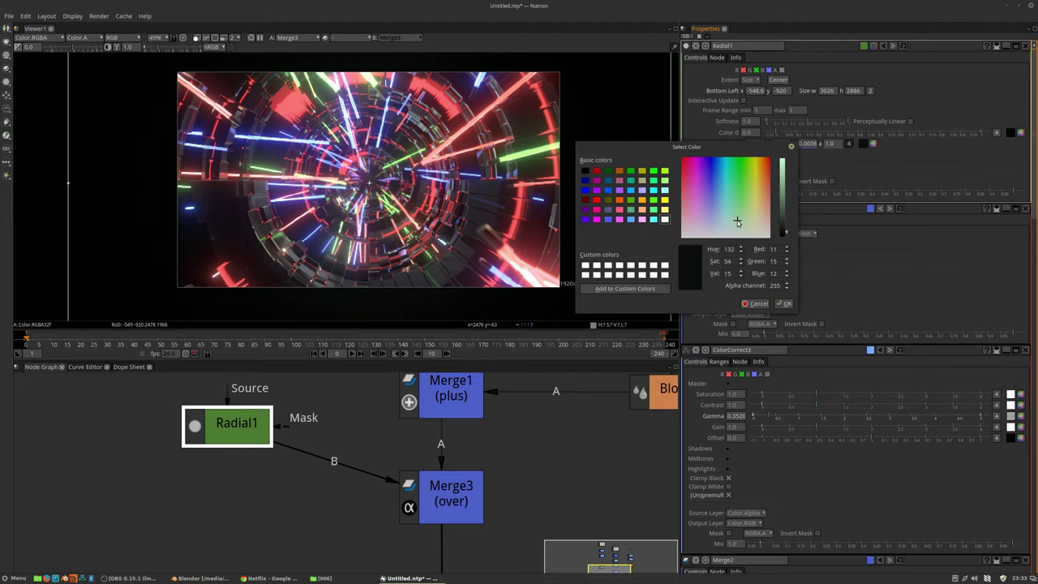
left_click(785, 222)
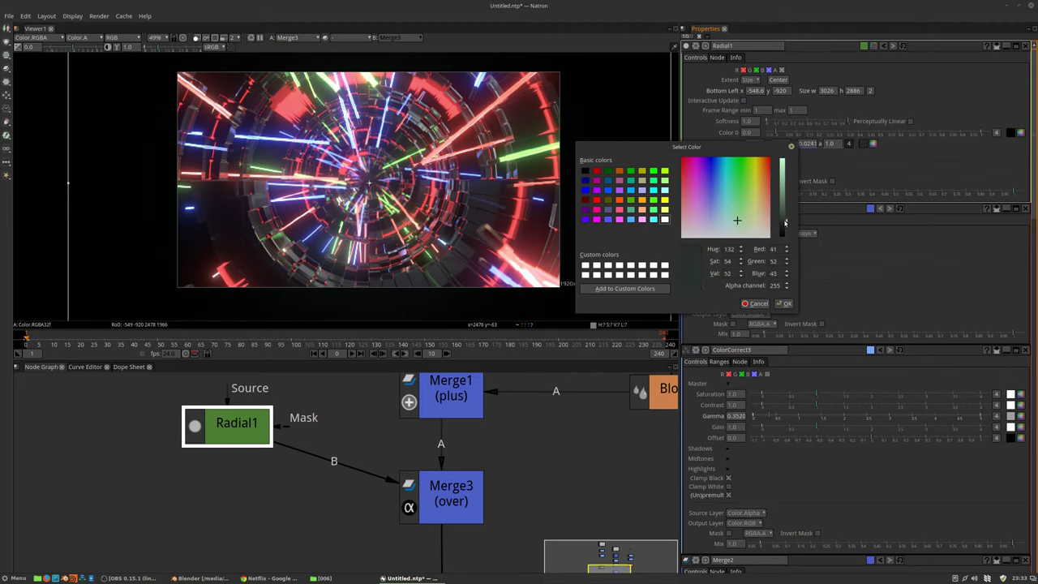
left_click_drag(712, 220, 721, 221)
left_click(783, 303)
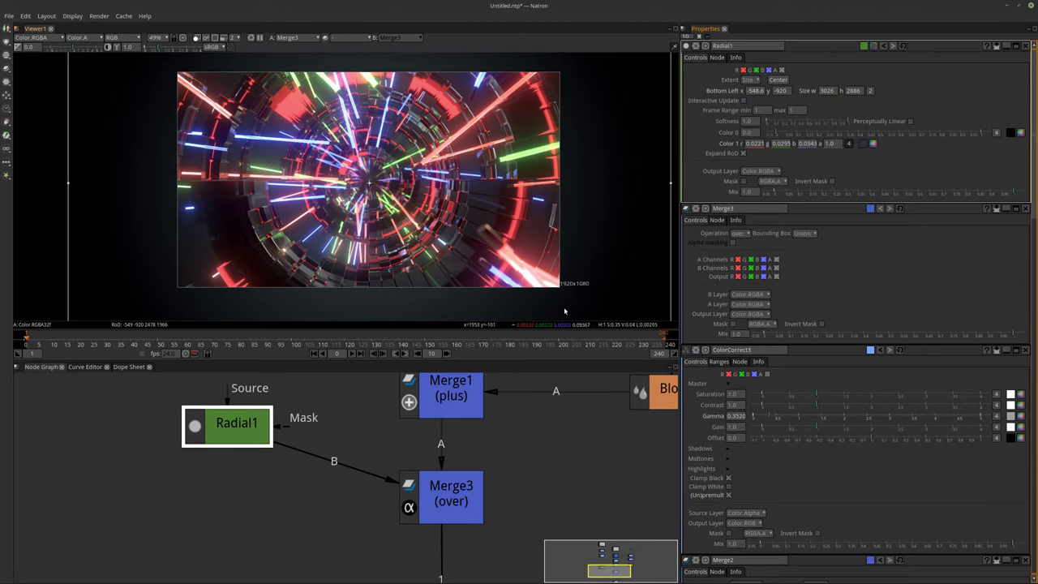
Step: Try red, yellow-green and blue tints for Radial1's Color 1 and settle on a dark blue of 0.0129, 0.0144, 0.0221
scroll(407, 231, "up", 1)
middle_click_drag(407, 231, 402, 248)
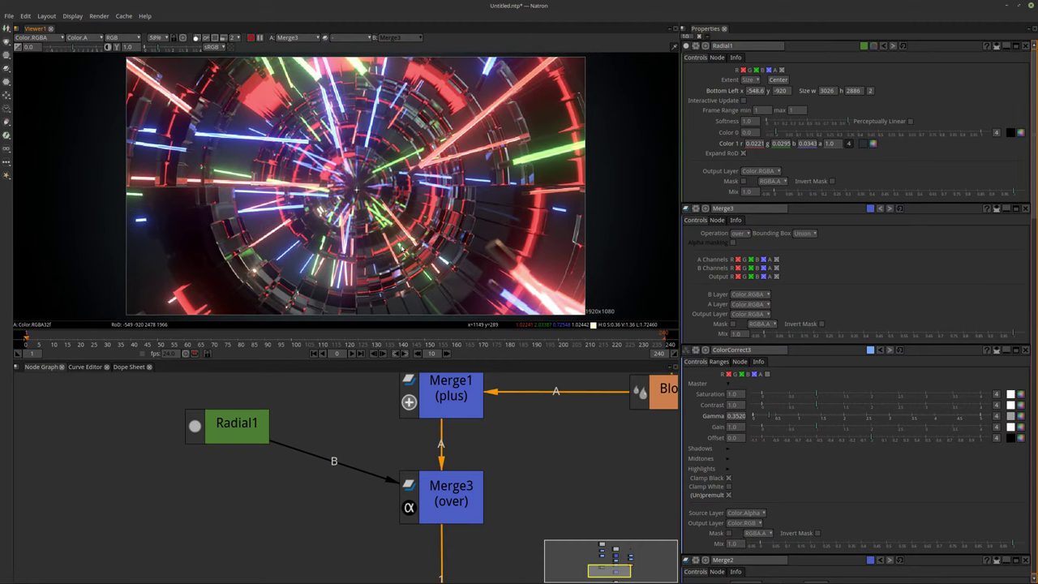
left_click(873, 143)
left_click_drag(618, 229, 619, 229)
left_click(543, 228)
left_click(535, 229)
left_click_drag(535, 229, 513, 227)
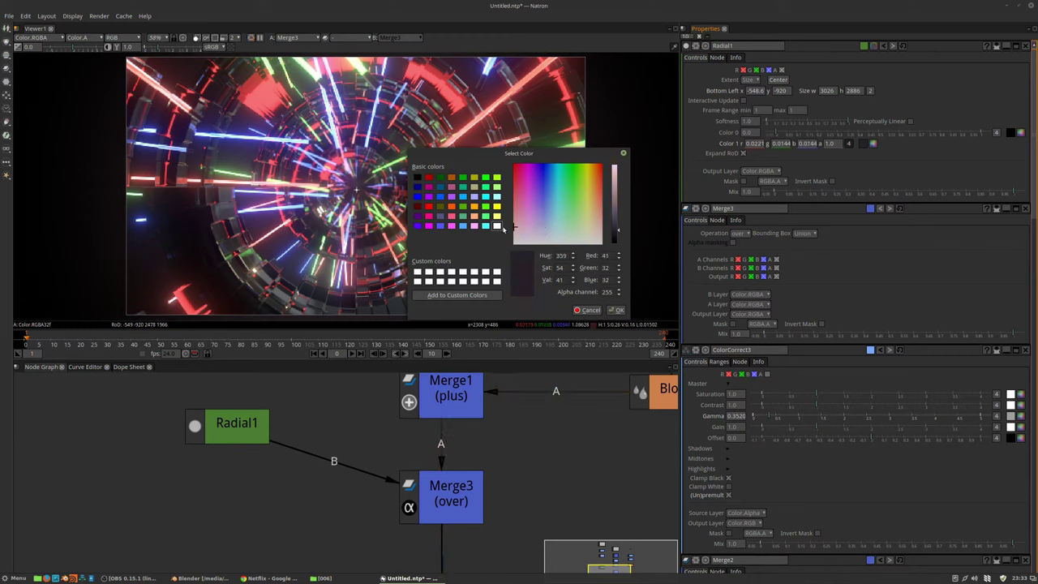
left_click(584, 225)
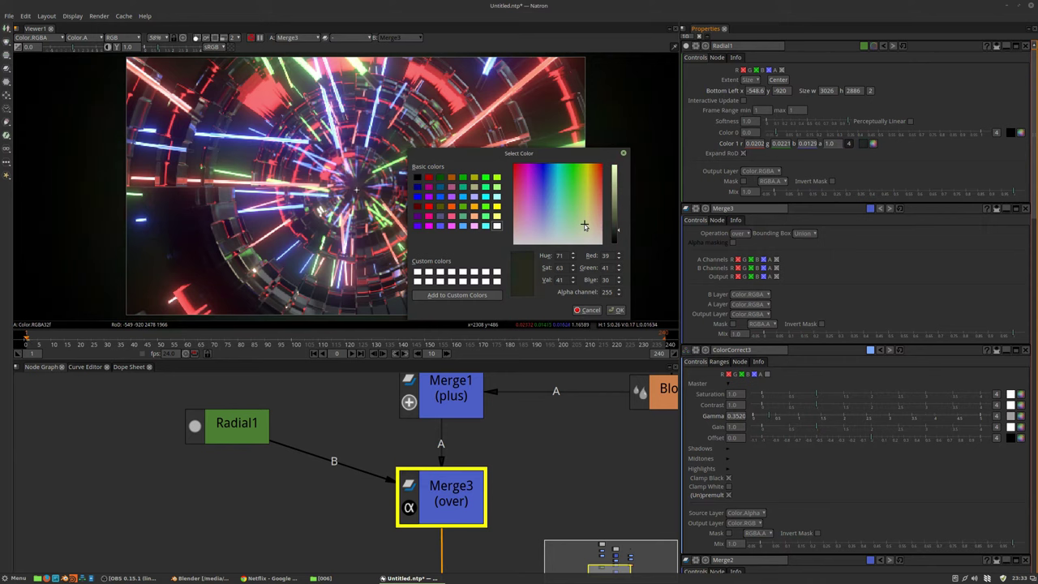
left_click(548, 225)
left_click(575, 223)
left_click_drag(576, 224, 545, 224)
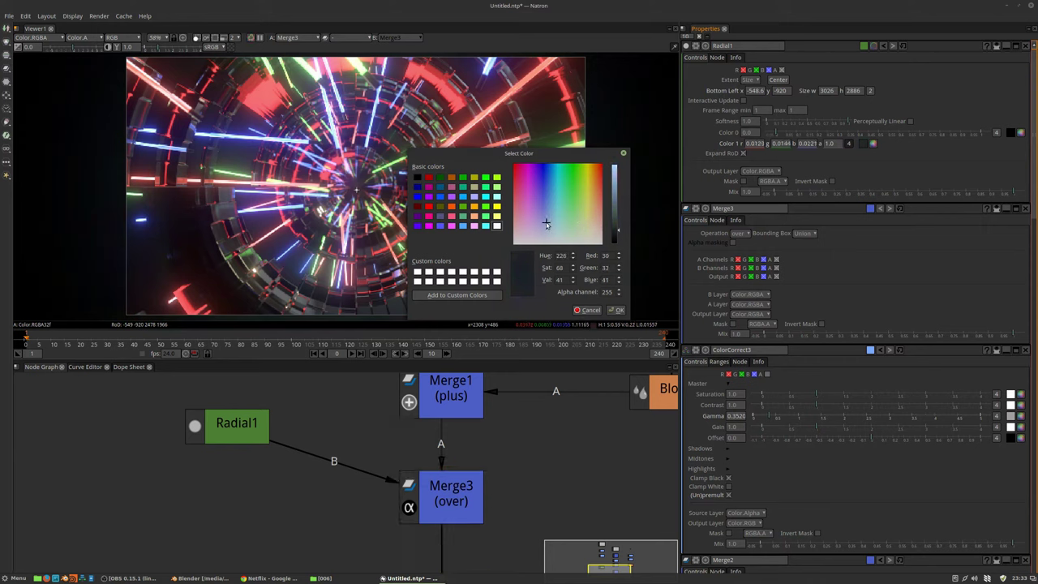
left_click(617, 311)
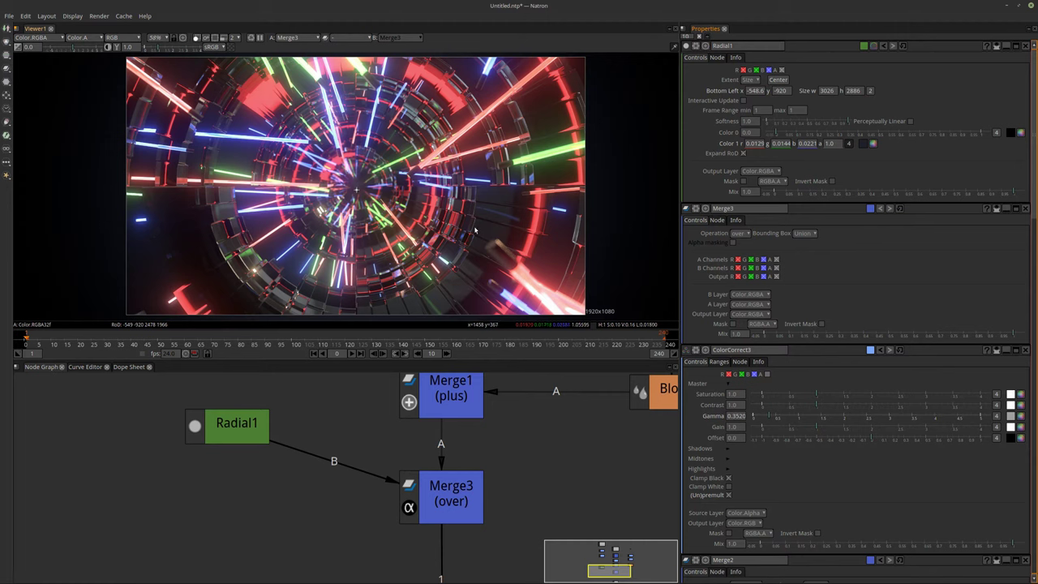
Step: Adjust Merge1's mix to 0.155
scroll(506, 428, "down", 3)
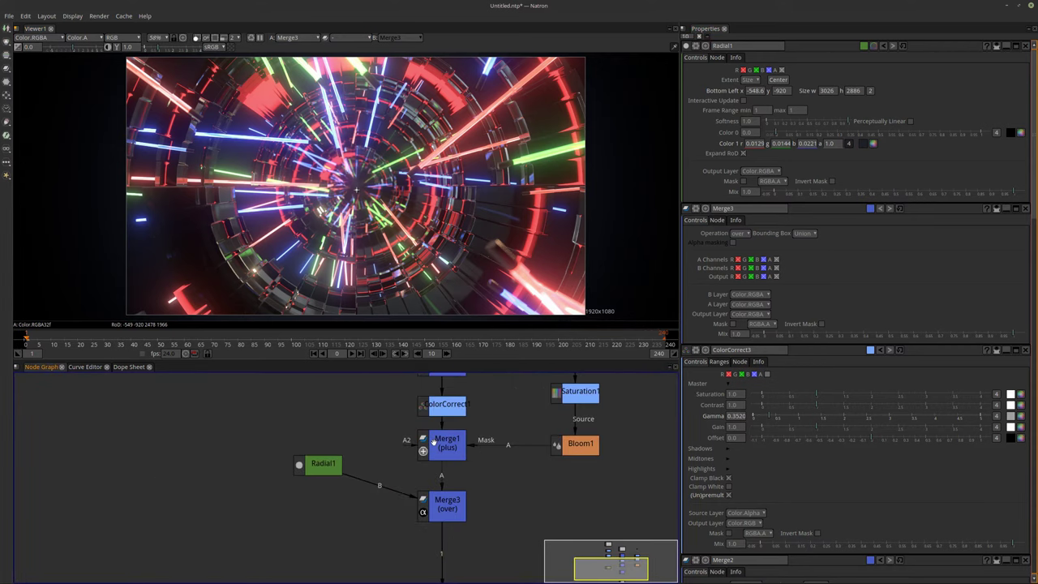
double_click(460, 435)
left_click_drag(778, 173, 772, 173)
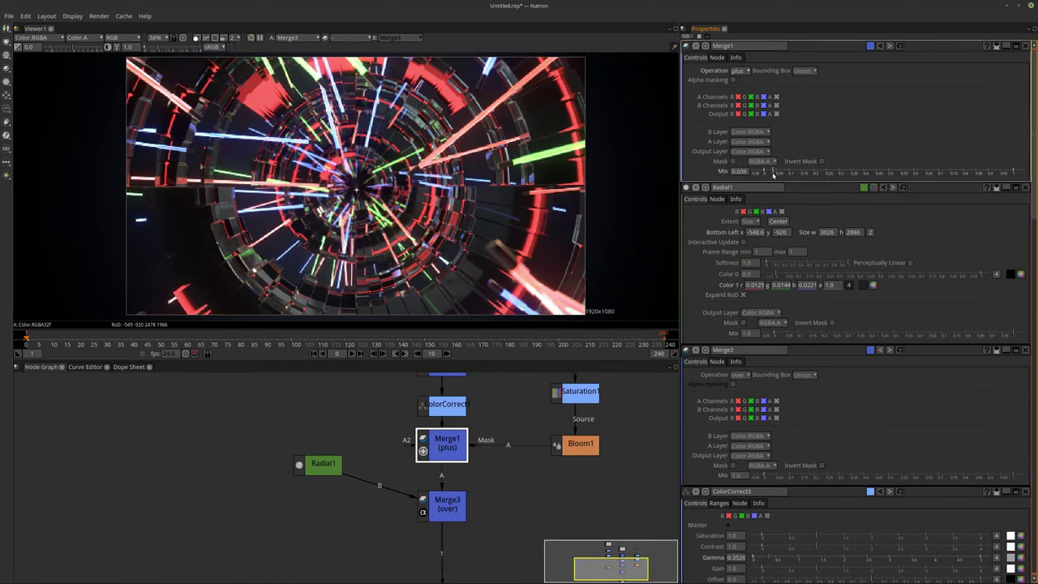
left_click_drag(779, 173, 803, 180)
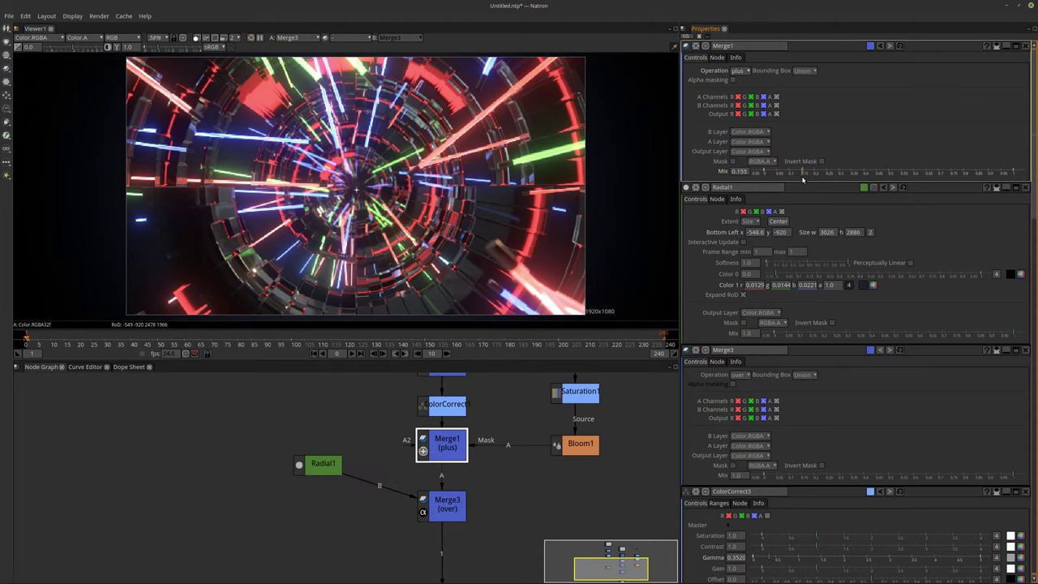
Step: Set Bloom1's size to 100 and Merge1's mix to 0.082
middle_click_drag(488, 428, 446, 431)
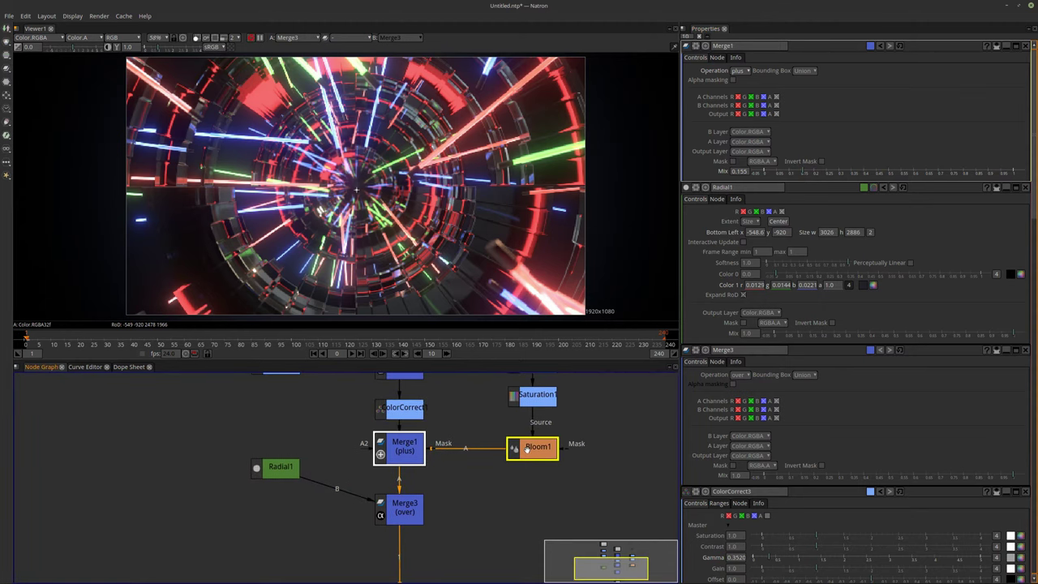
double_click(528, 448)
left_click(754, 80)
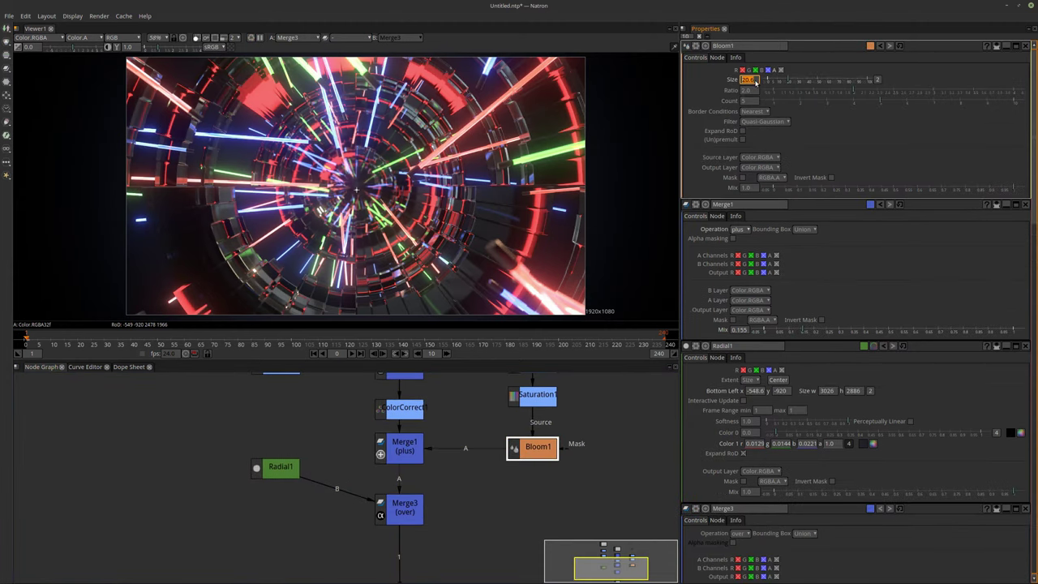
type("100")
key("Return")
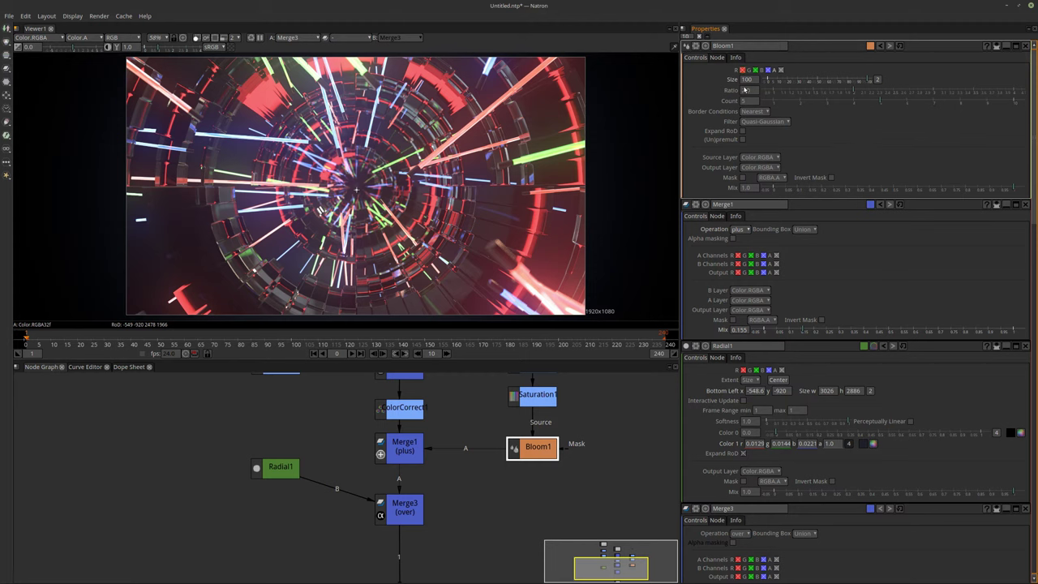
left_click(405, 452)
left_click(784, 170)
Step: Add a second Bloom node beside and below Bloom1 and connect its source to Saturation1
middle_click_drag(487, 485, 391, 484)
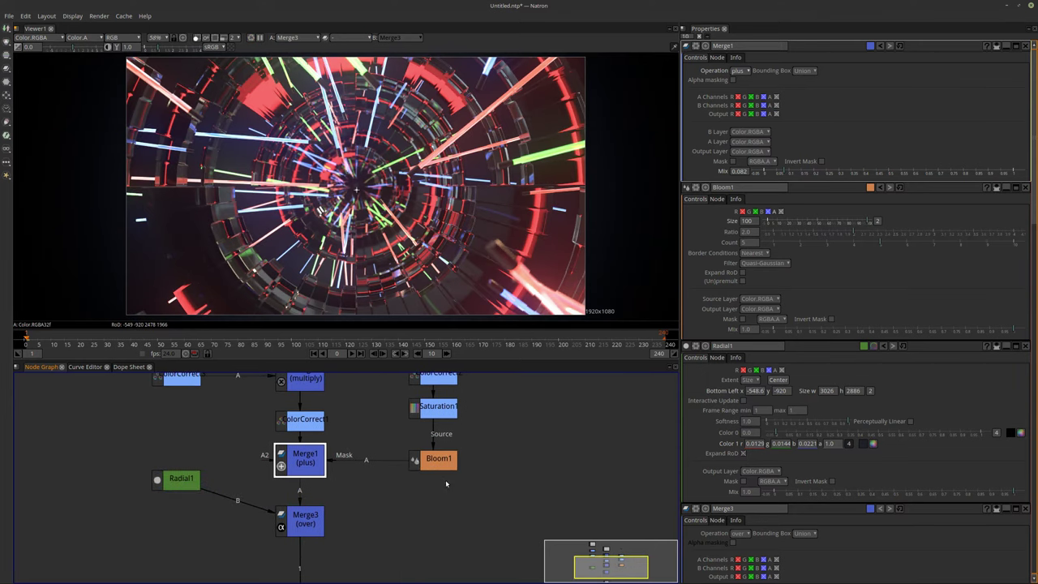
left_click(478, 474)
middle_click_drag(516, 481, 461, 492)
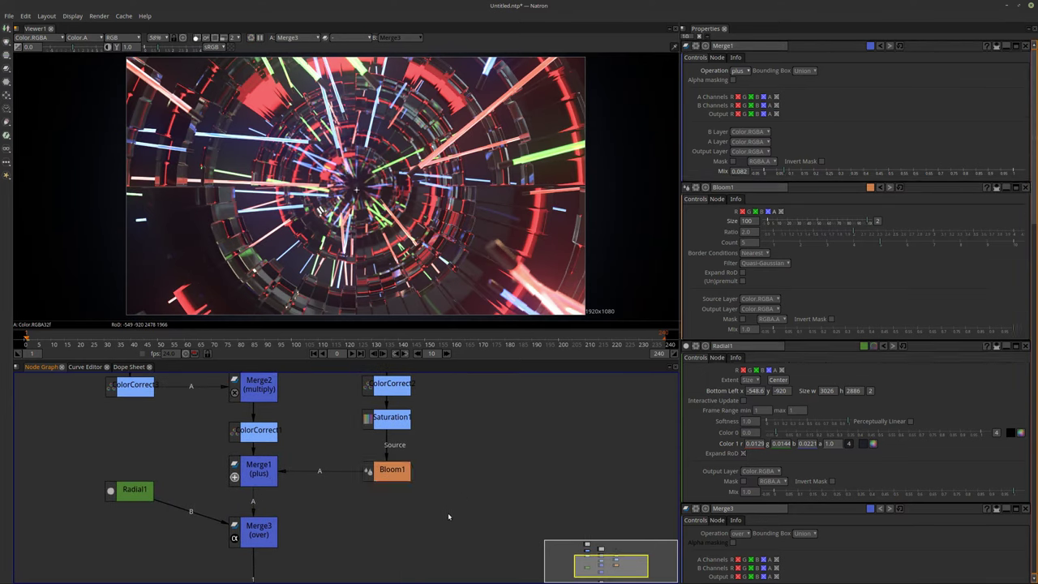
key("Tab")
type("Radialblo")
key("Down")
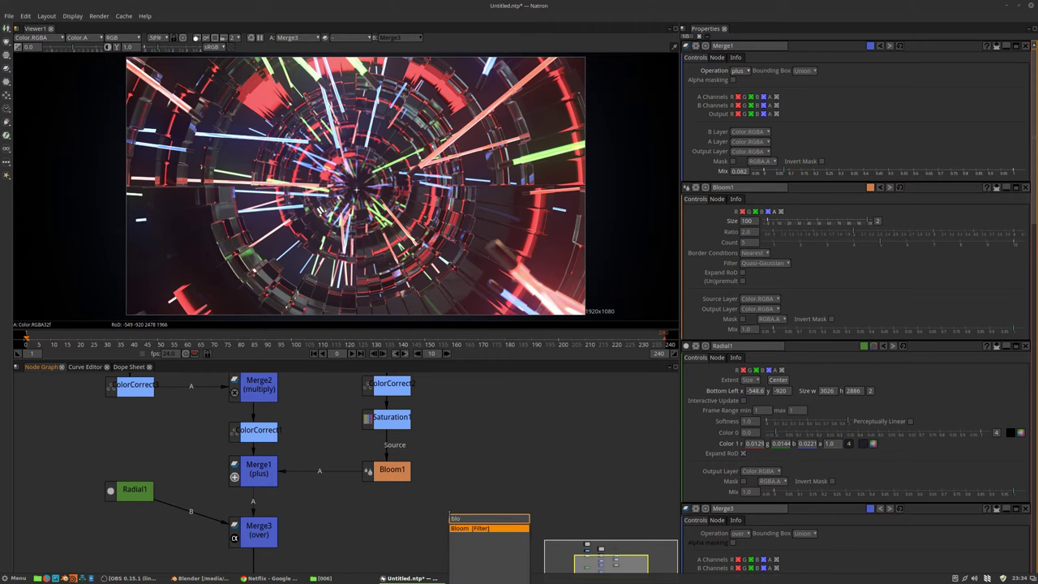
key("Return")
left_click_drag(475, 506, 403, 424)
left_click_drag(471, 531, 477, 522)
Step: Move Merge3 and Radial1 further down to open a gap below Merge1
middle_click_drag(381, 461, 426, 453)
scroll(424, 457, "up", 1)
middle_click_drag(342, 509, 406, 456)
left_click_drag(338, 486, 338, 557)
left_click_drag(199, 432, 212, 553)
scroll(435, 488, "up", 1)
scroll(435, 488, "down", 2)
Step: Route the Saturation1 to Bloom2 connection around a corner with a dot, and place Bloom2 lower, beside the gap under Merge1
middle_click_drag(461, 465, 387, 522)
left_click_drag(454, 529, 451, 491)
left_click_drag(407, 464, 456, 436, "ctrl")
left_click_drag(450, 505, 449, 544)
middle_click_drag(449, 545, 461, 511)
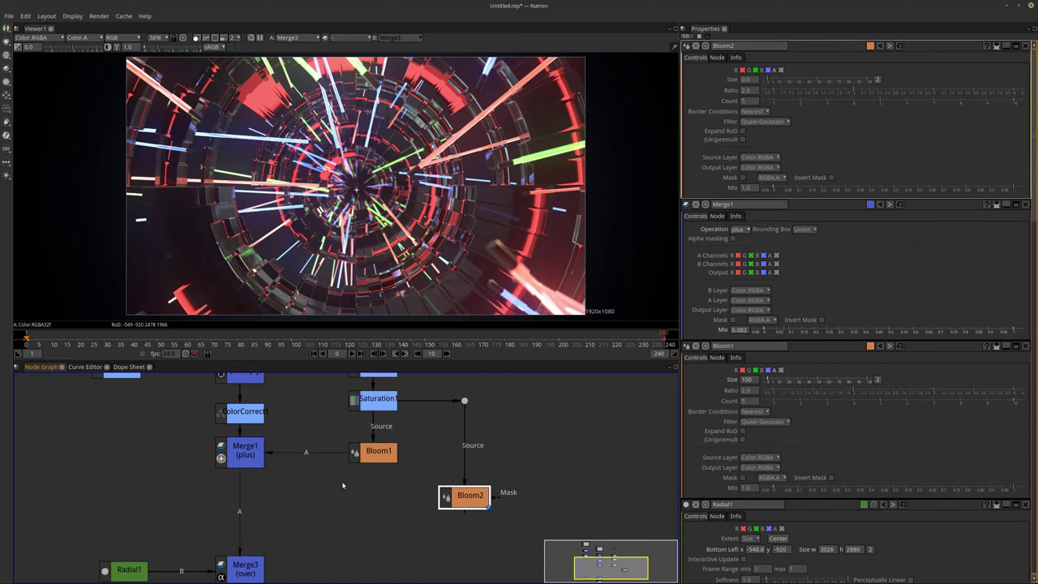
Step: Insert a Merge node between Merge1 and Merge3 and connect its A input to Bloom2
left_click(243, 453)
key("m")
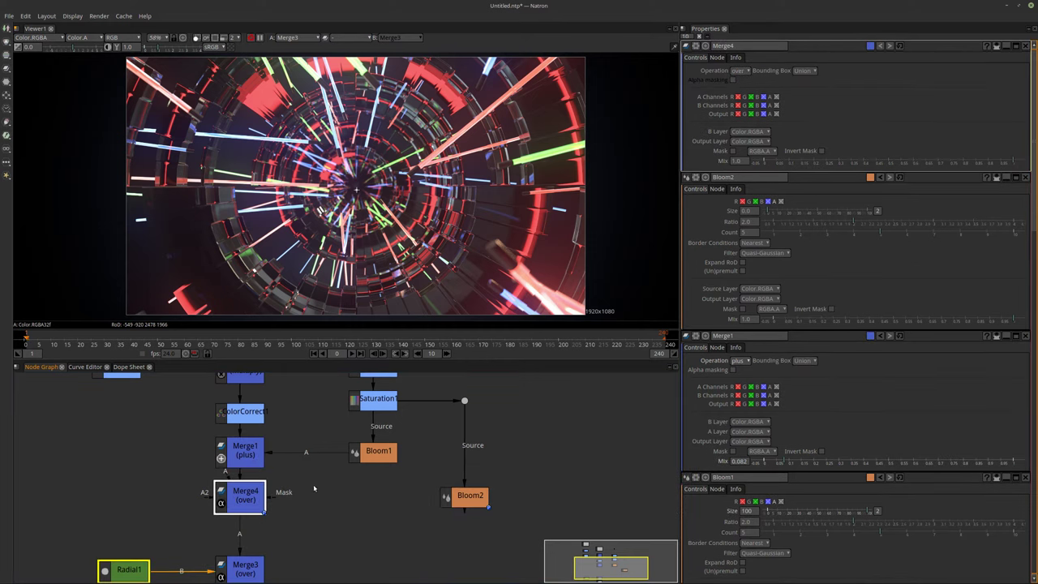
left_click(381, 454)
left_click(445, 433)
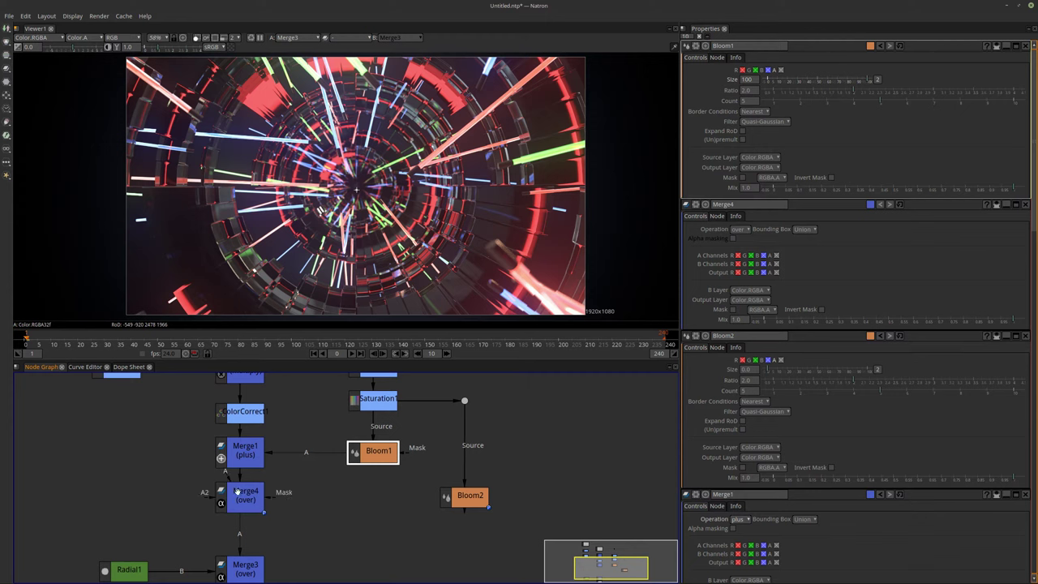
left_click_drag(285, 496, 460, 500)
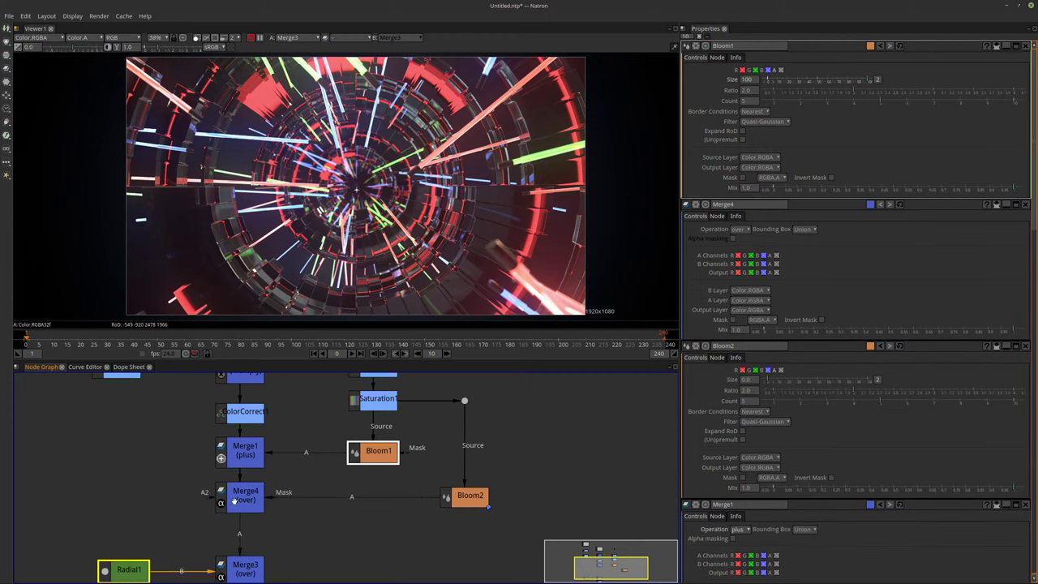
Step: Set Merge4's operation to plus
double_click(234, 498)
left_click(738, 70)
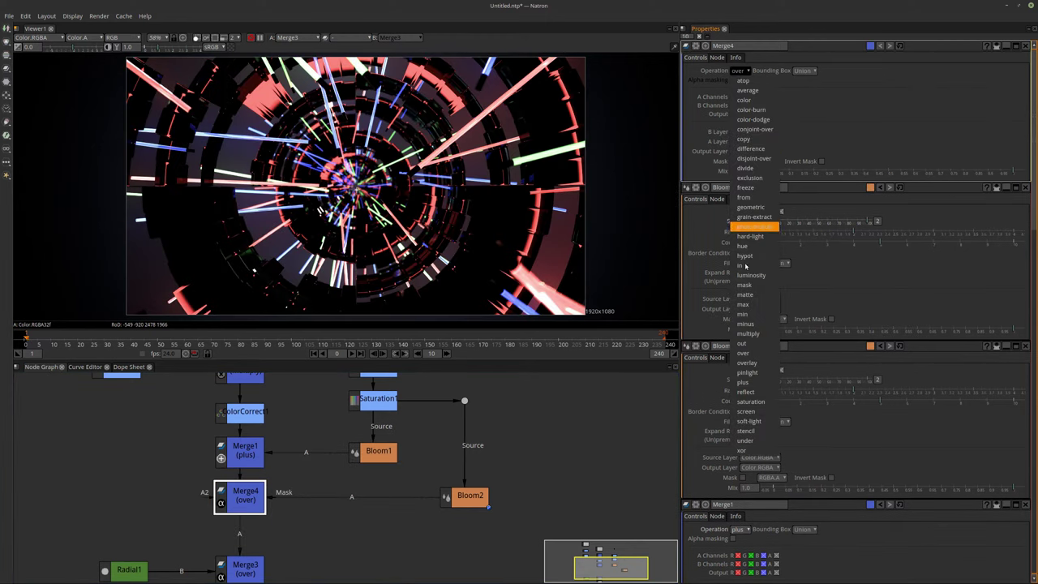
left_click(742, 382)
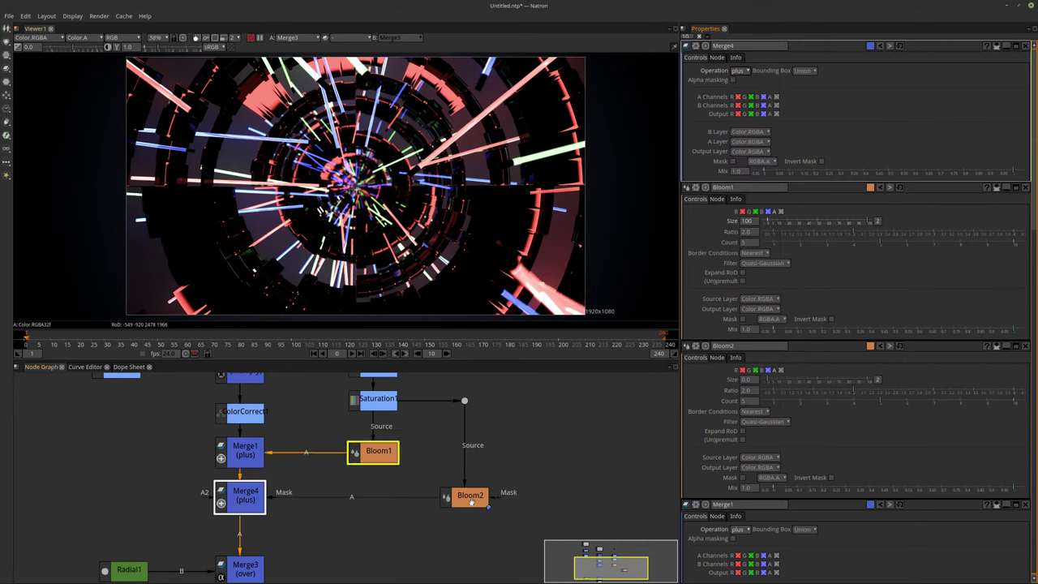
Step: Disable and re-enable Merge4 to compare the image with and without the second bloom branch
left_click(470, 496)
middle_click_drag(531, 480, 560, 469)
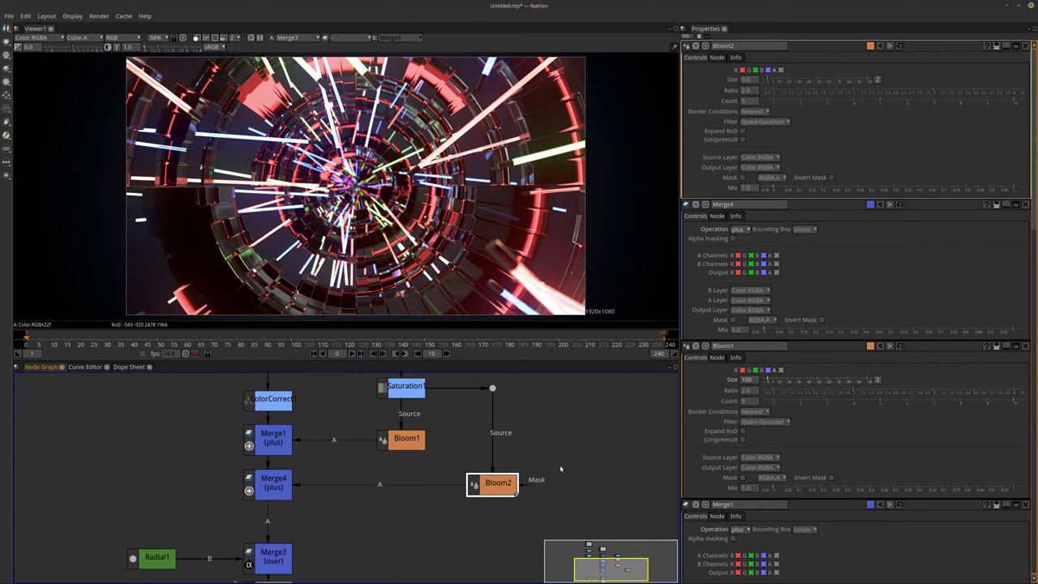
left_click(276, 489)
key("d")
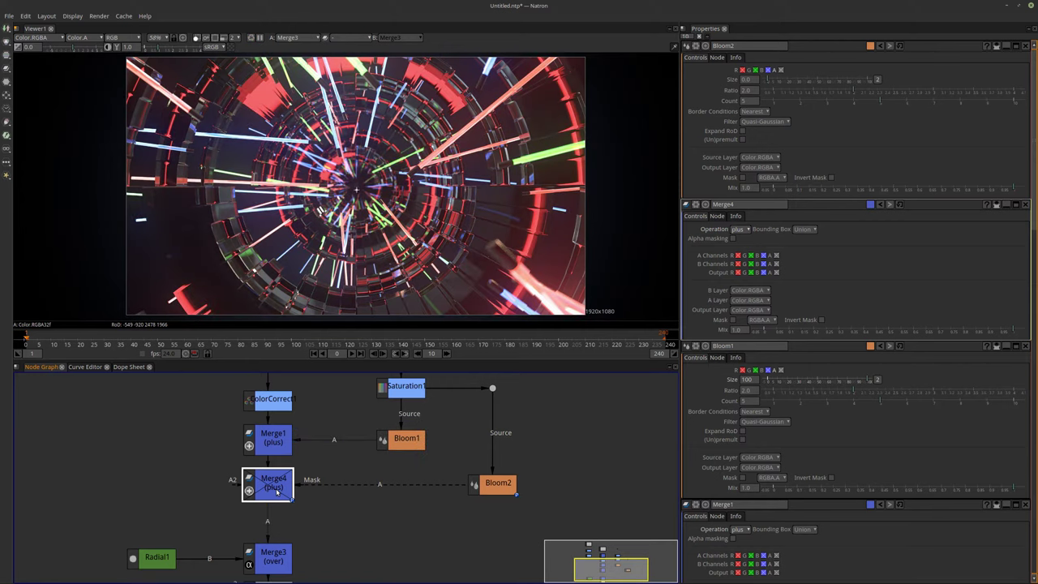
key("d")
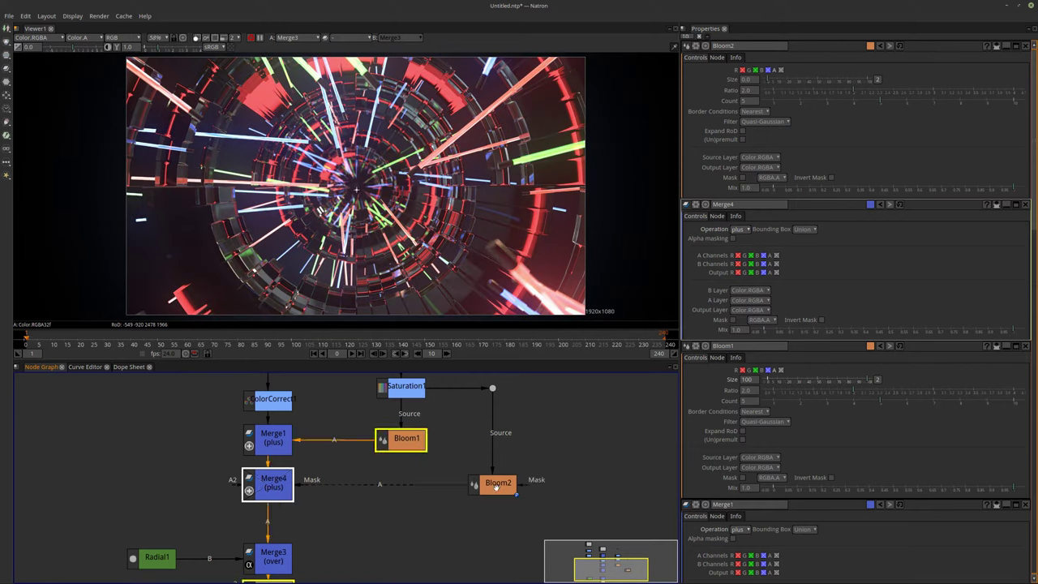
Step: Set Bloom2's size to 7.2 and its mix to 0.06
left_click(786, 116)
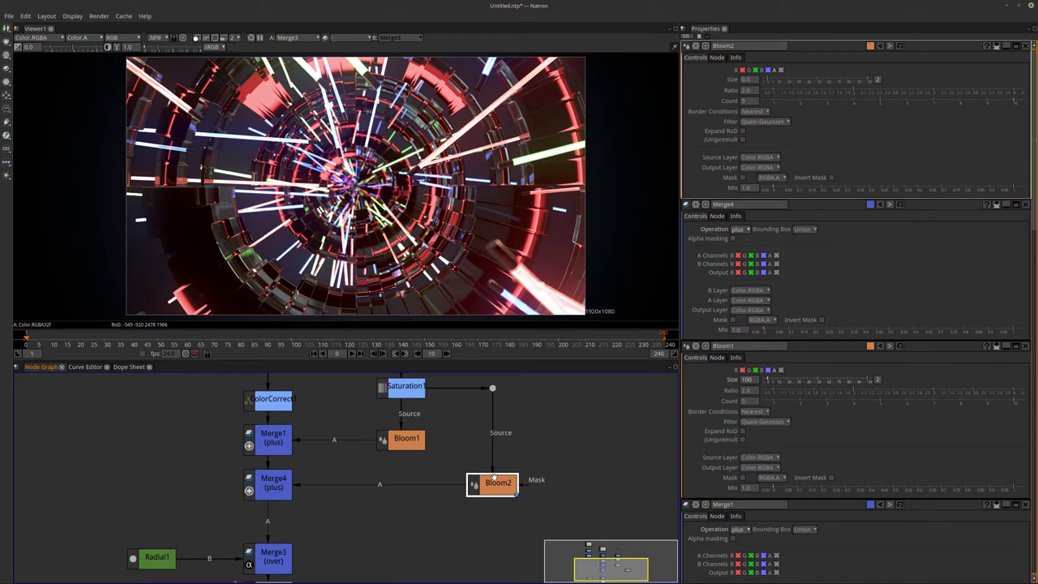
left_click_drag(765, 79, 776, 80)
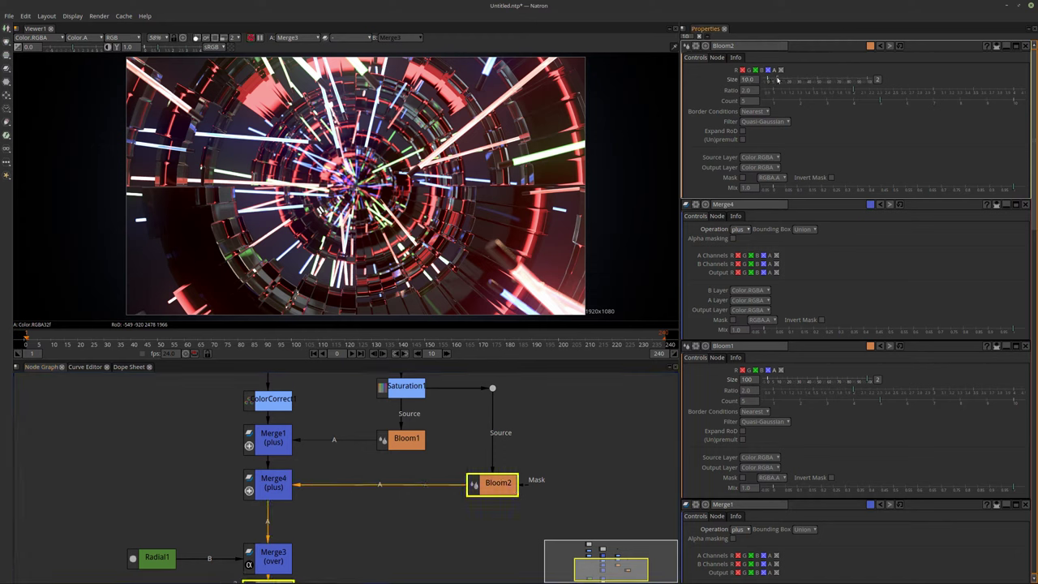
left_click_drag(777, 79, 775, 80)
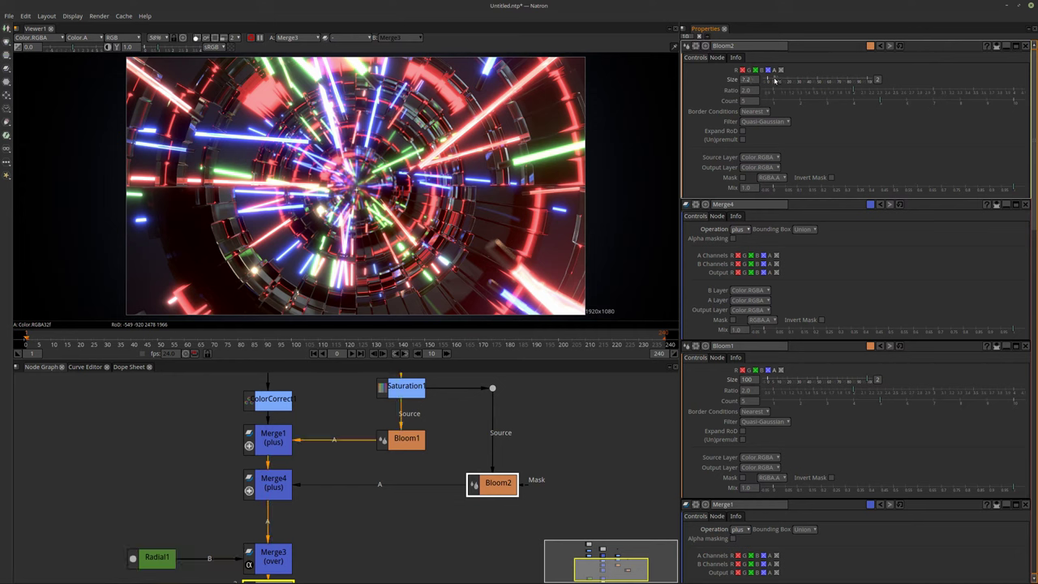
left_click(822, 191)
left_click_drag(823, 190, 787, 197)
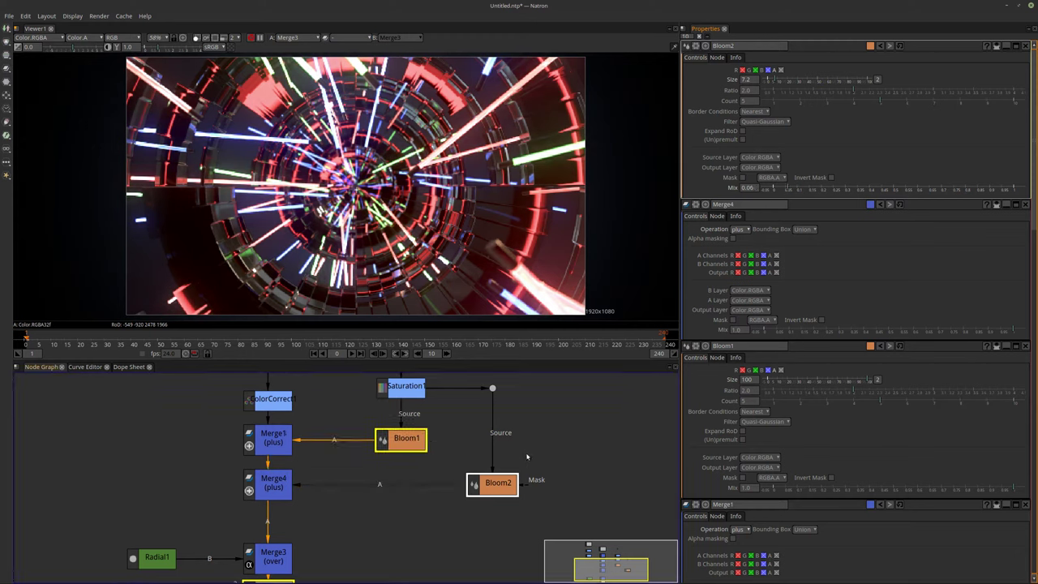
Step: Set Merge1's mix to 0.149
left_click(274, 444)
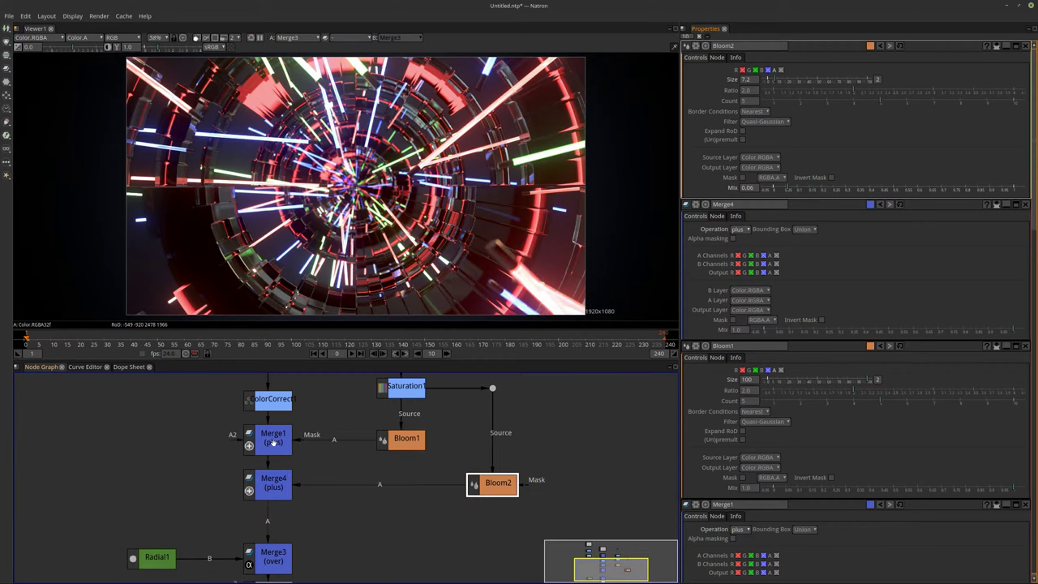
left_click_drag(785, 173, 801, 175)
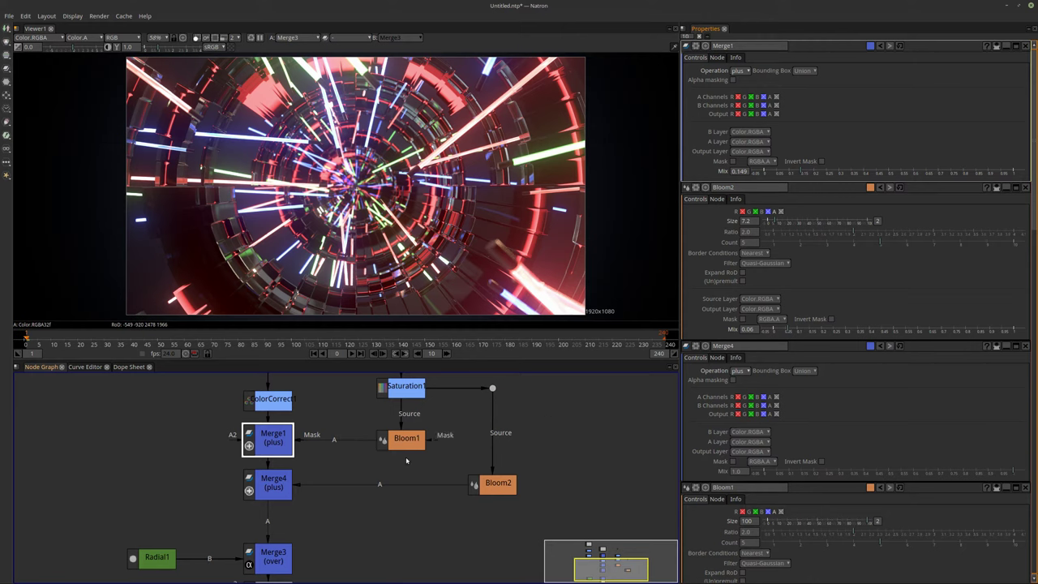
Step: Show the raw Read1 render in the viewer and compare it repeatedly with the finished Merge3 composite
scroll(417, 452, "down", 6)
middle_click_drag(445, 548, 529, 550)
scroll(322, 440, "up", 1)
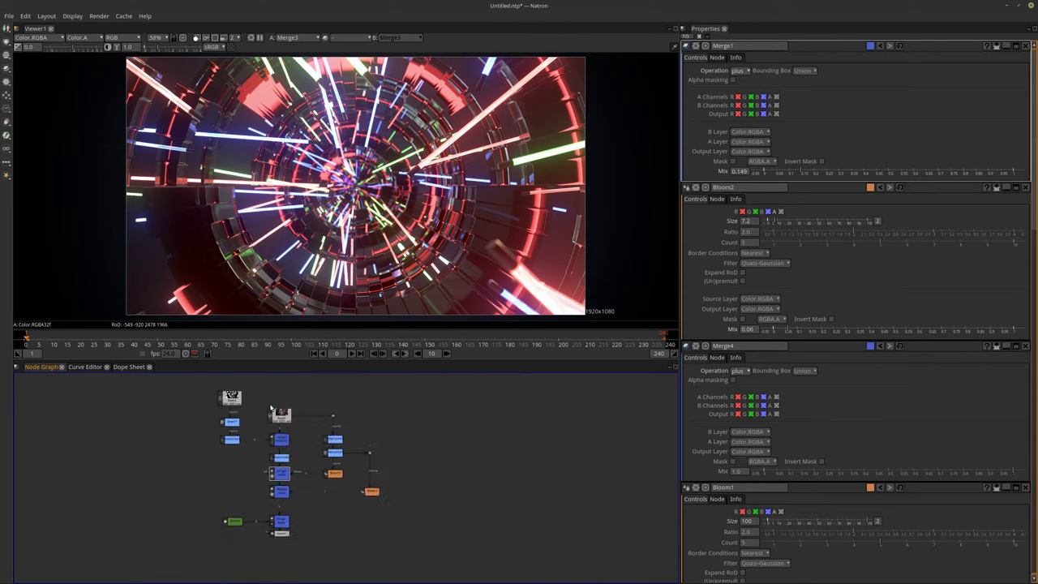
left_click(277, 416)
left_click(280, 415)
key("1")
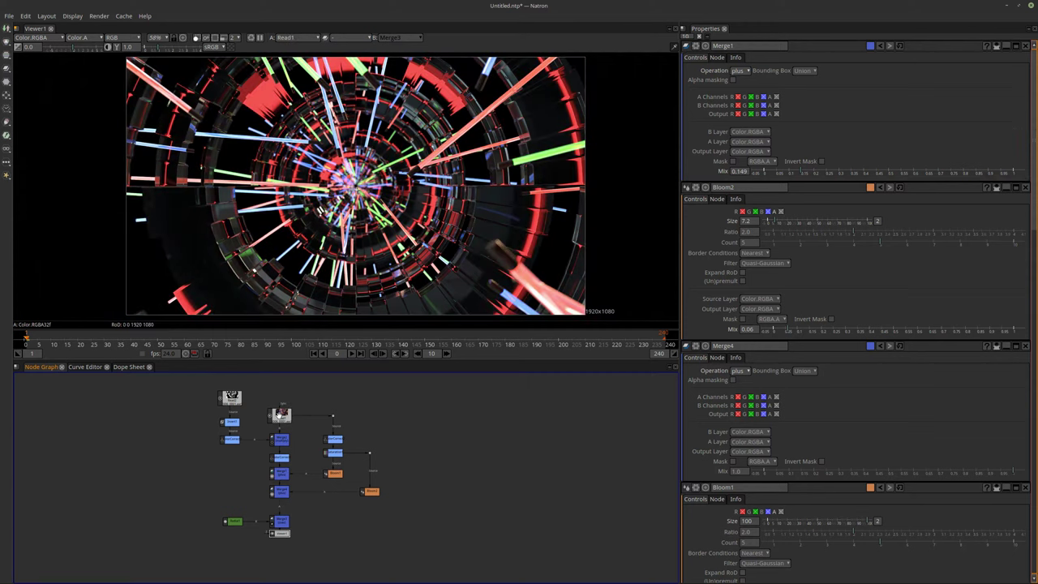
key("Return")
key("Return")
key("Return")
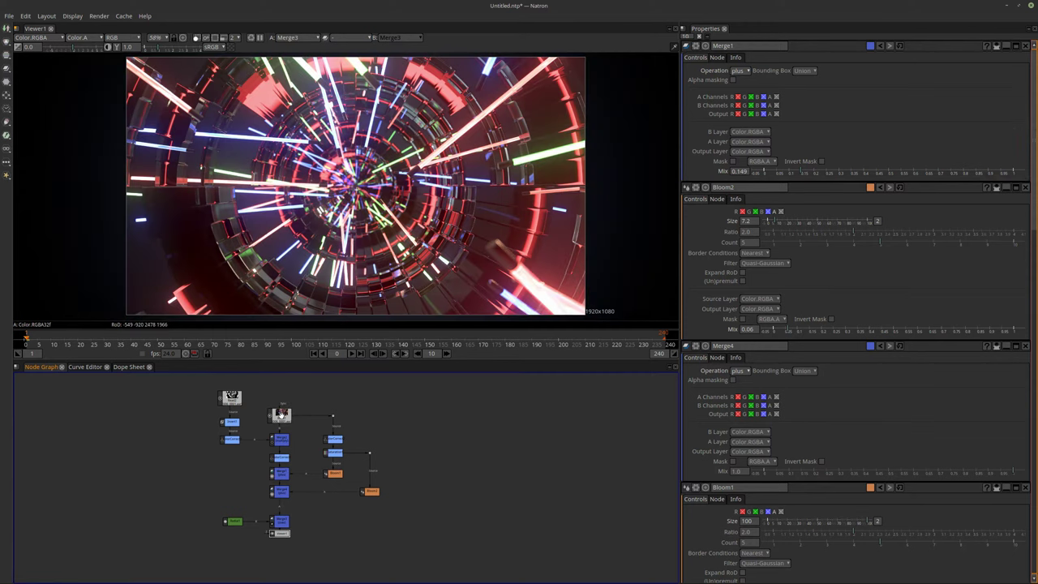
key("Return")
key("2")
key("1")
key("2")
key("1")
key("2")
Step: Move the Viewer1 node directly below Merge3 to straighten the end of the node tree
scroll(293, 421, "up", 8)
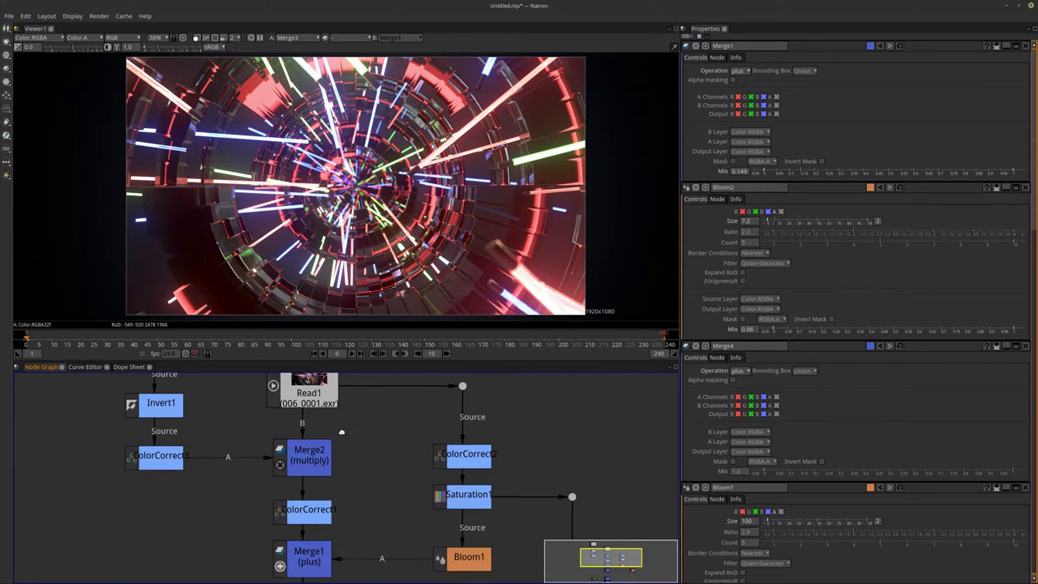
scroll(341, 432, "down", 5)
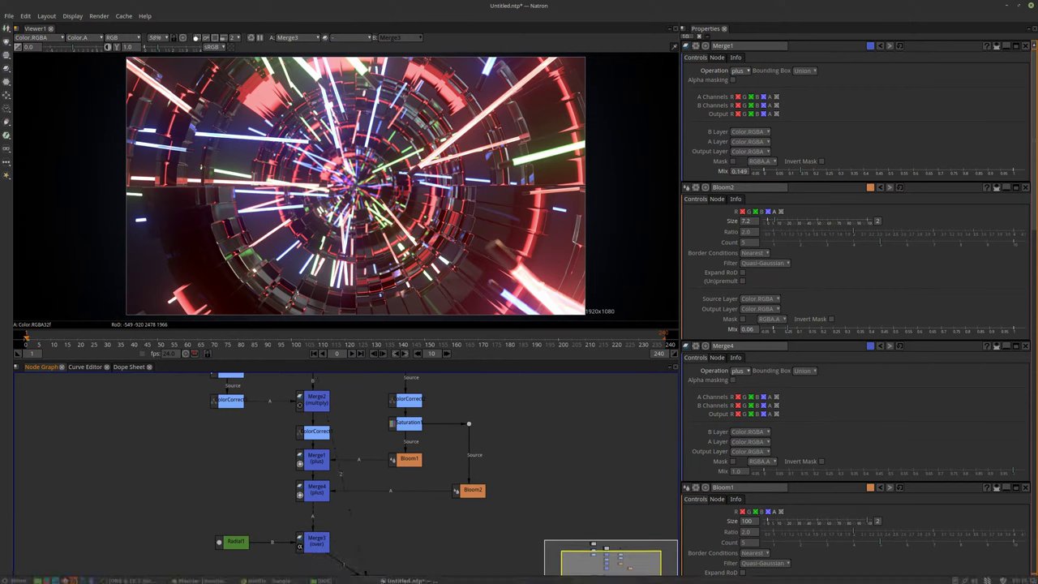
middle_click_drag(382, 519, 384, 449)
left_click_drag(368, 509, 313, 509)
middle_click_drag(383, 470, 403, 521)
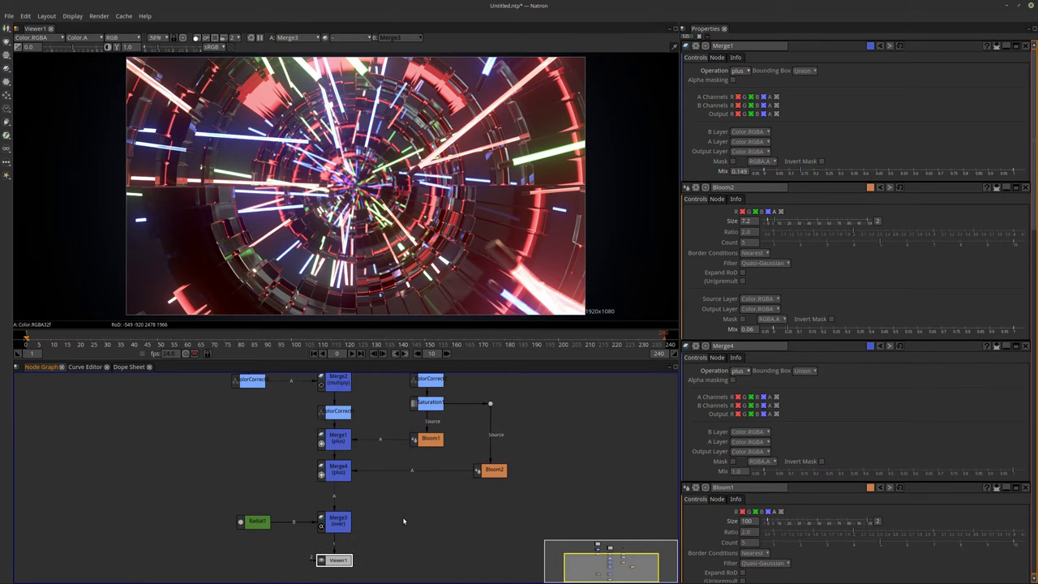
middle_click_drag(390, 450, 403, 512)
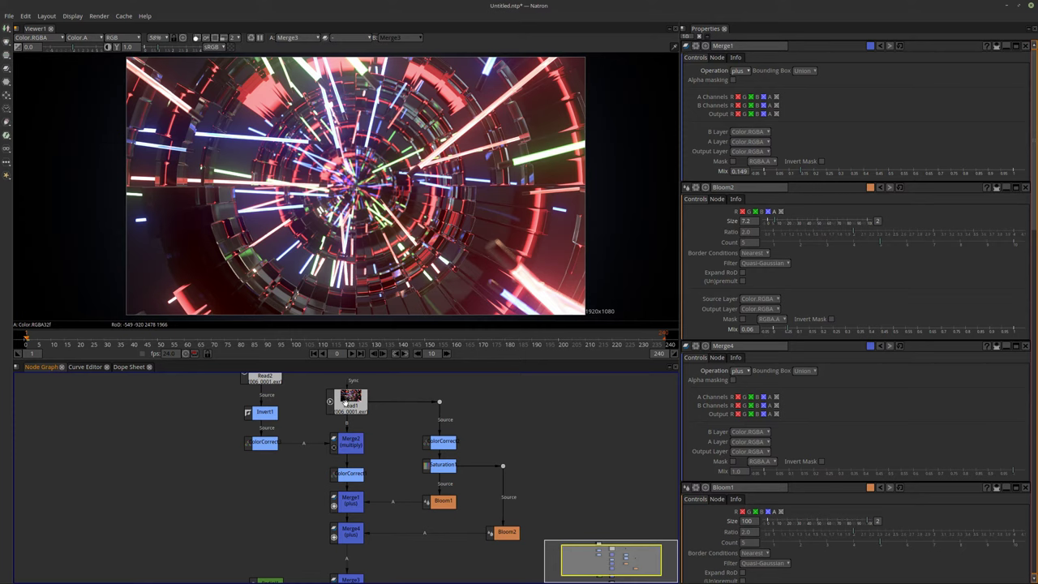
Step: Toggle Merge3's disabled state to check what the radial vignette adds to the composite
middle_click_drag(374, 529, 382, 484)
left_click(359, 540)
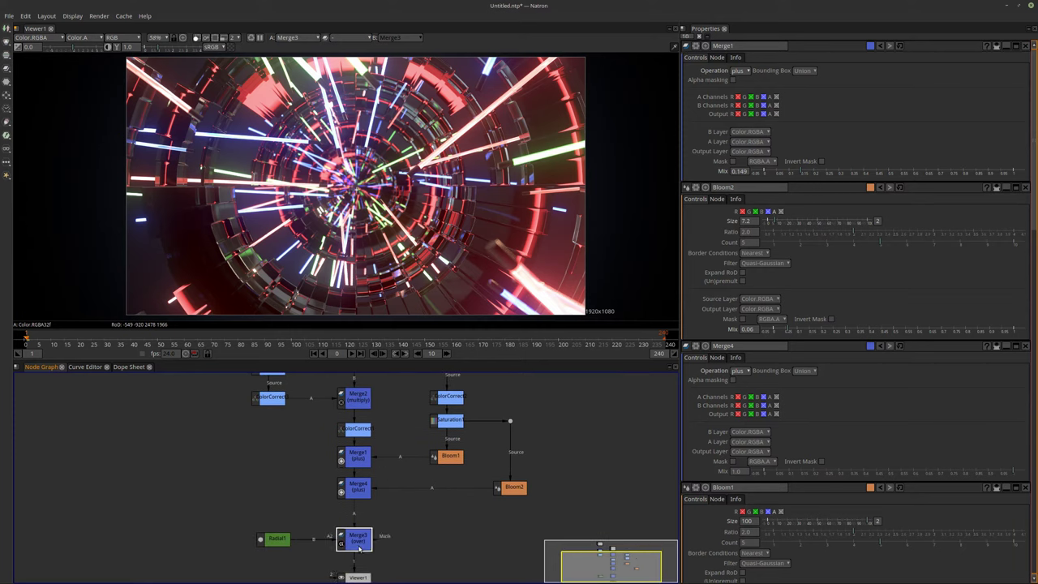
key("d")
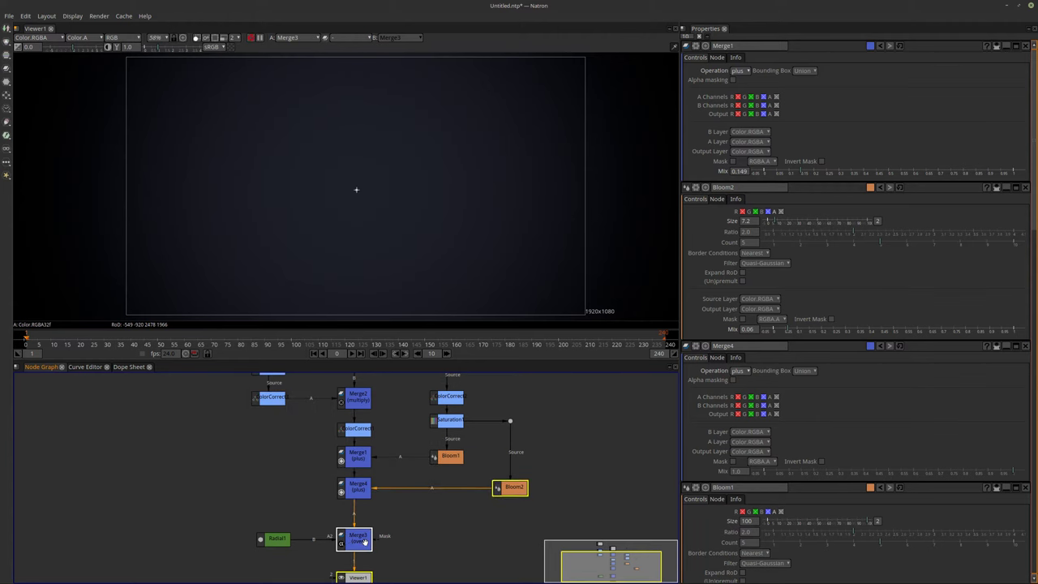
middle_click_drag(414, 527, 423, 500)
scroll(417, 486, "up", 1)
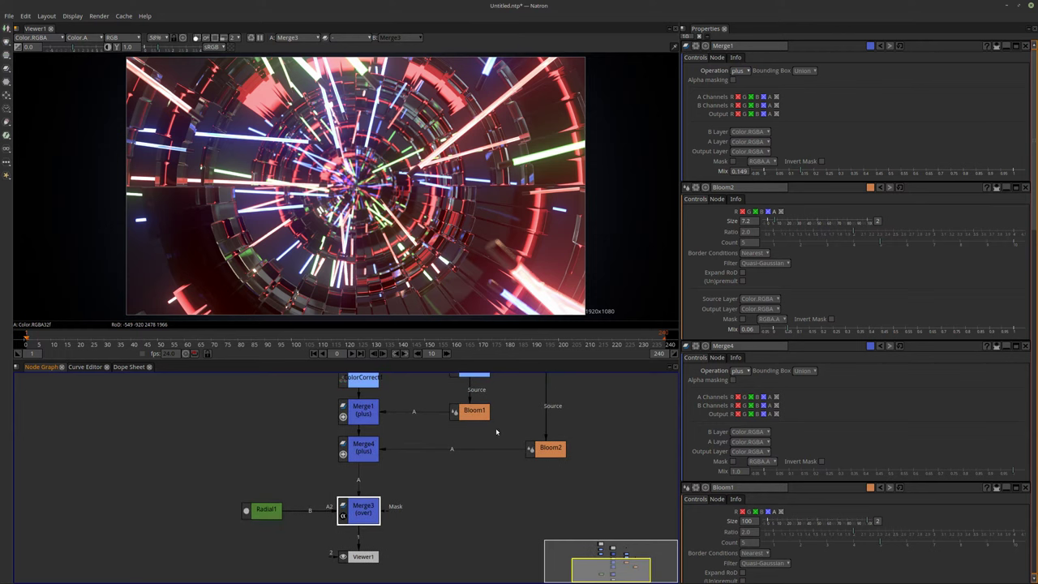
Step: Switch to Blender to check the progress of the frame render, and return to Natron
mouse_move(350, 579)
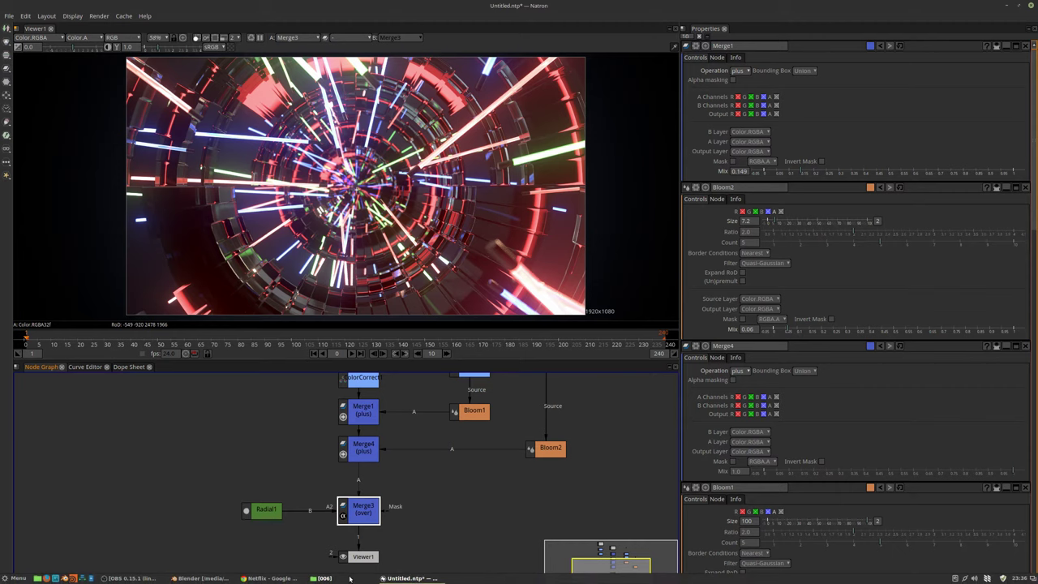
left_click(188, 578)
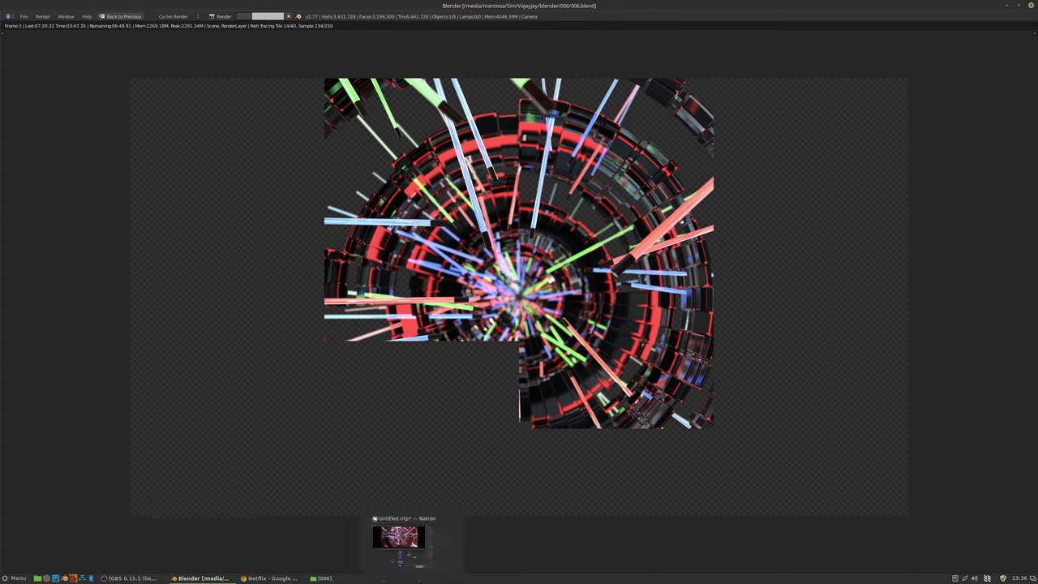
left_click(405, 578)
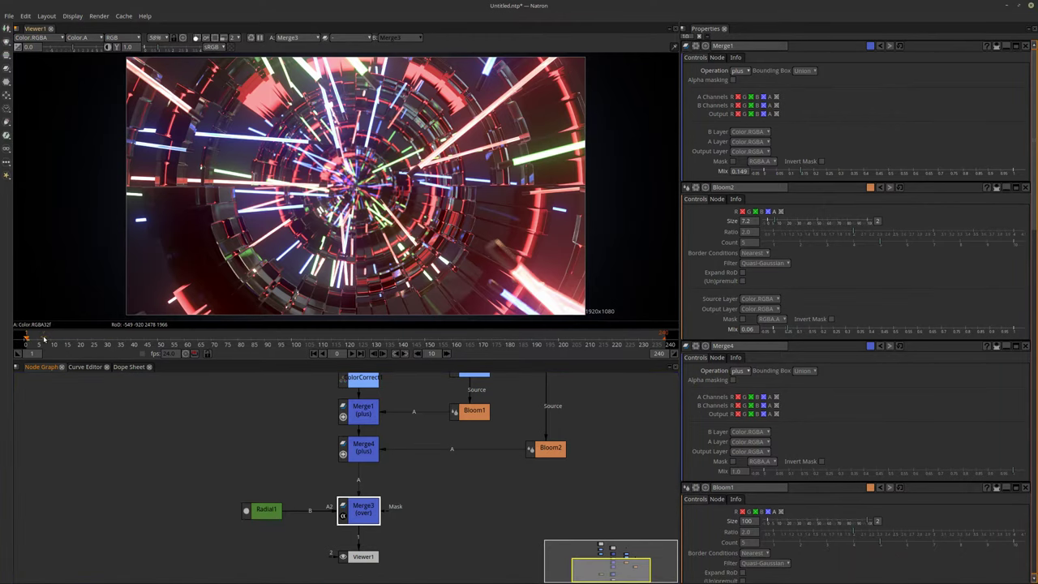
Step: Play the composite forward and stop on frame 2 to check the look on the next rendered frame
key("l")
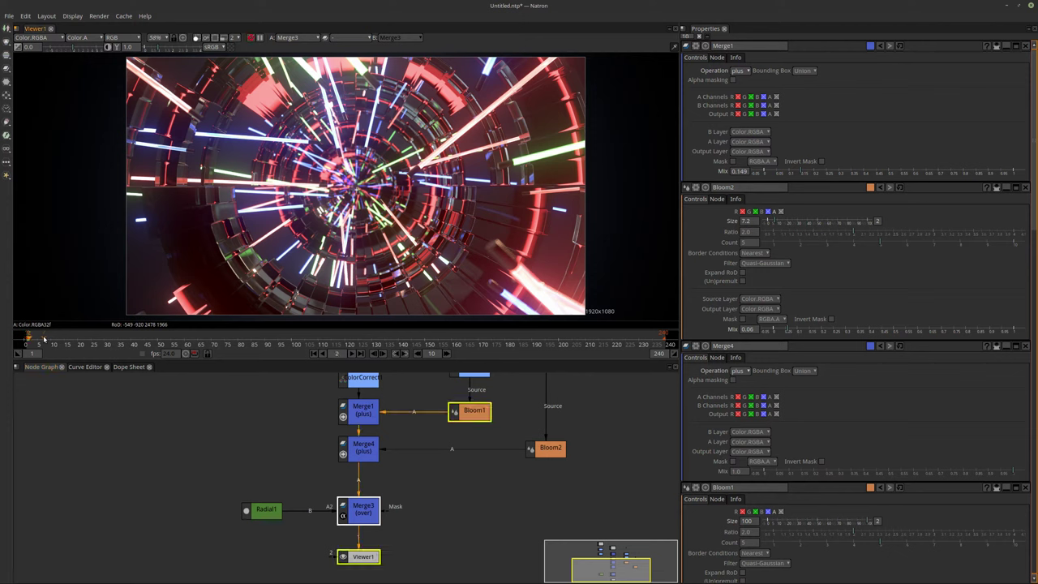
key("k")
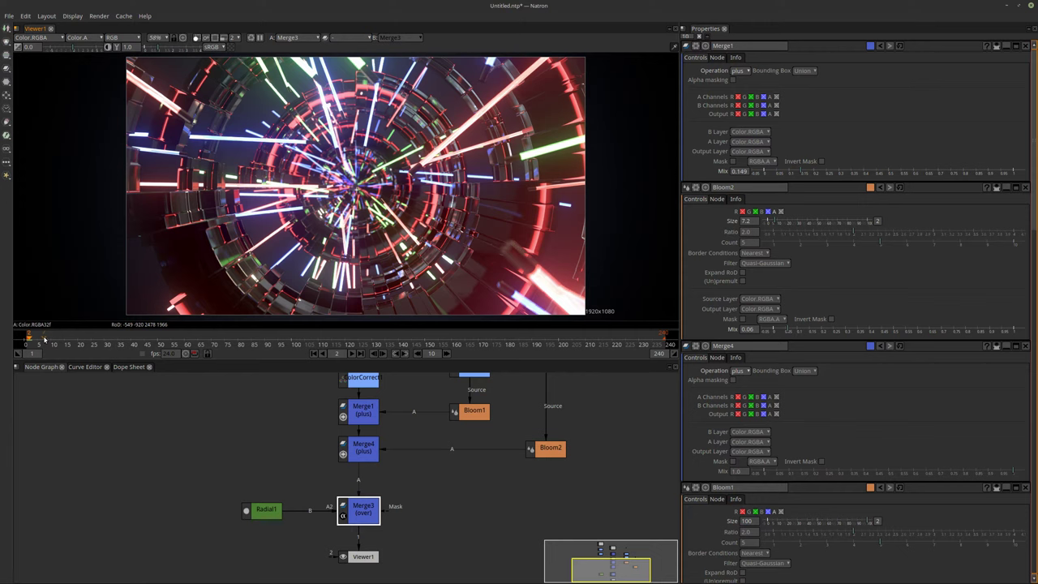
Step: Save the Natron project as 006 in the Sim/Vajayjay/natron folder
key("ctrl+s")
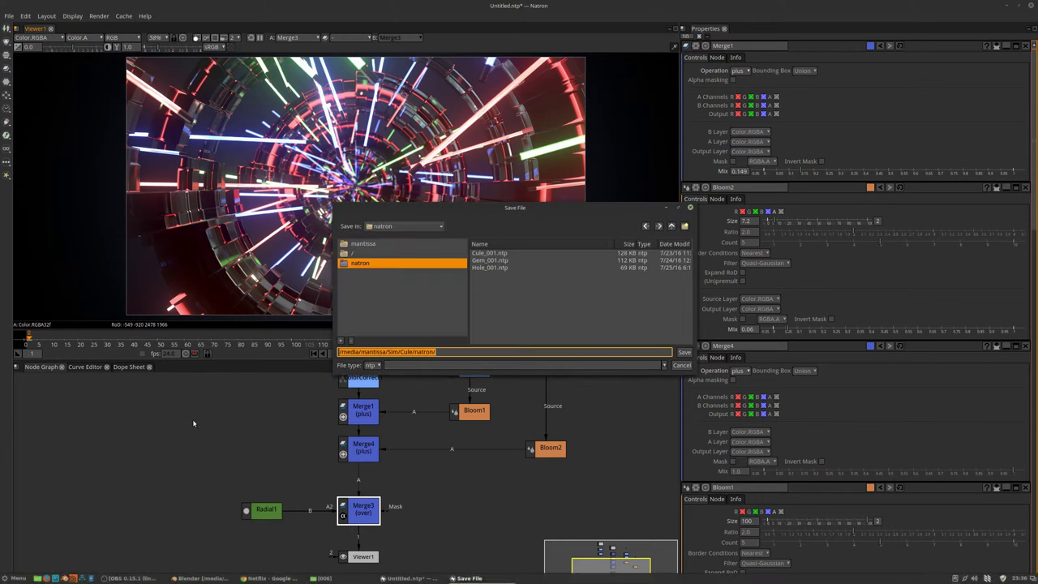
left_click(671, 226)
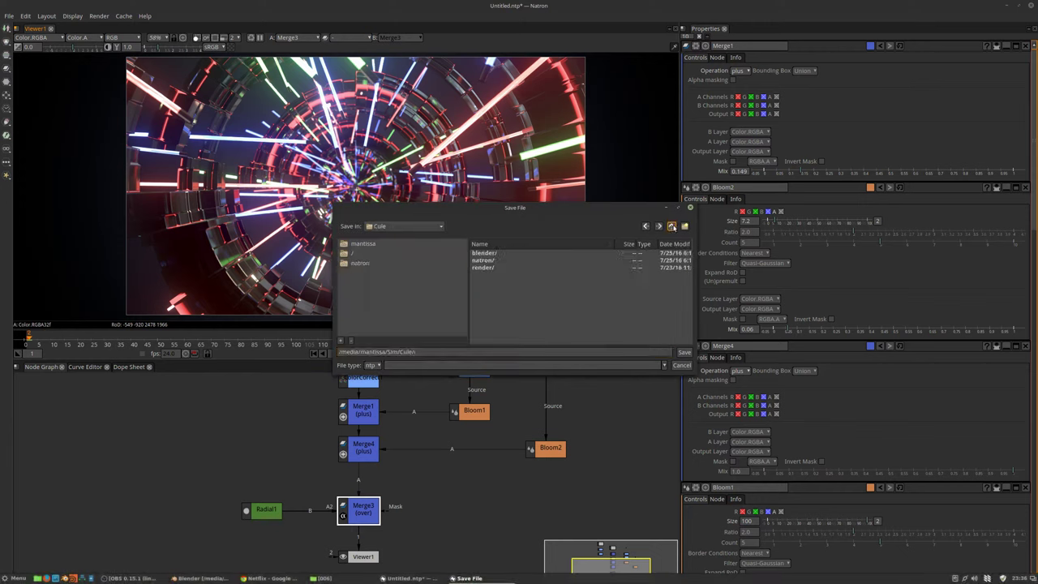
scroll(484, 325, "down", 1)
left_click(485, 312)
double_click(484, 312)
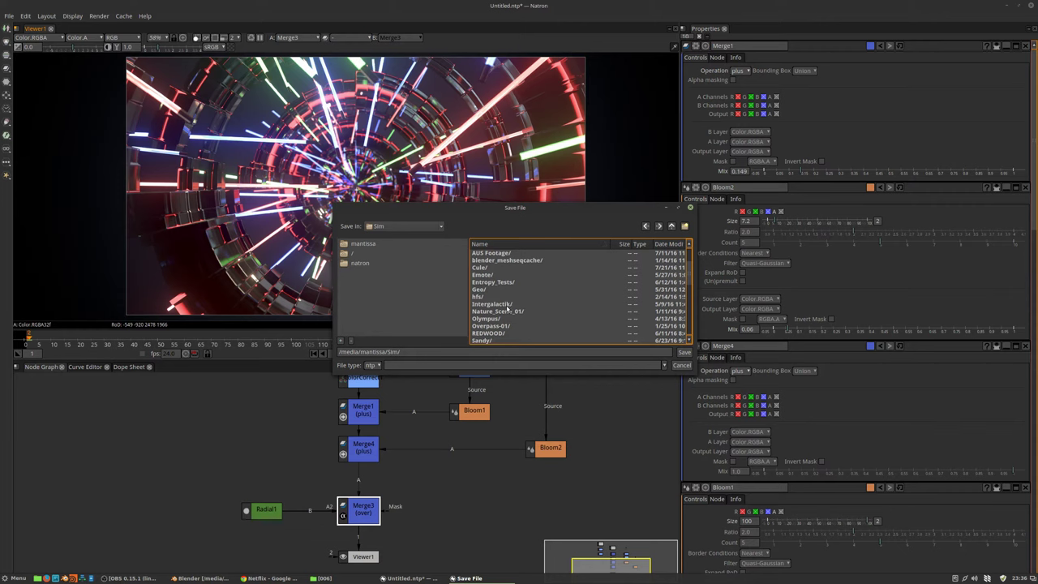
scroll(508, 309, "down", 1)
scroll(507, 309, "down", 2)
double_click(514, 308)
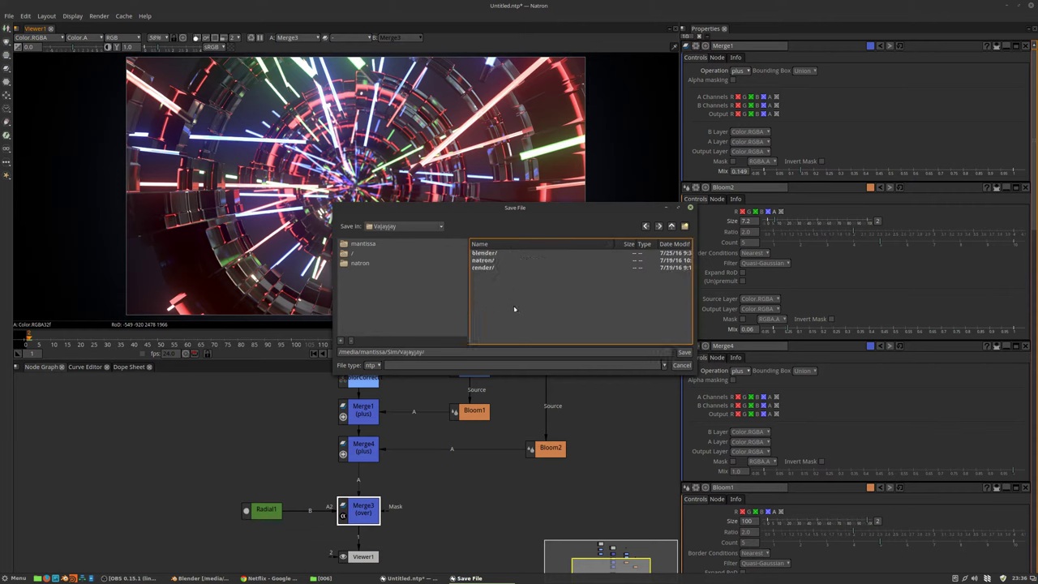
double_click(484, 260)
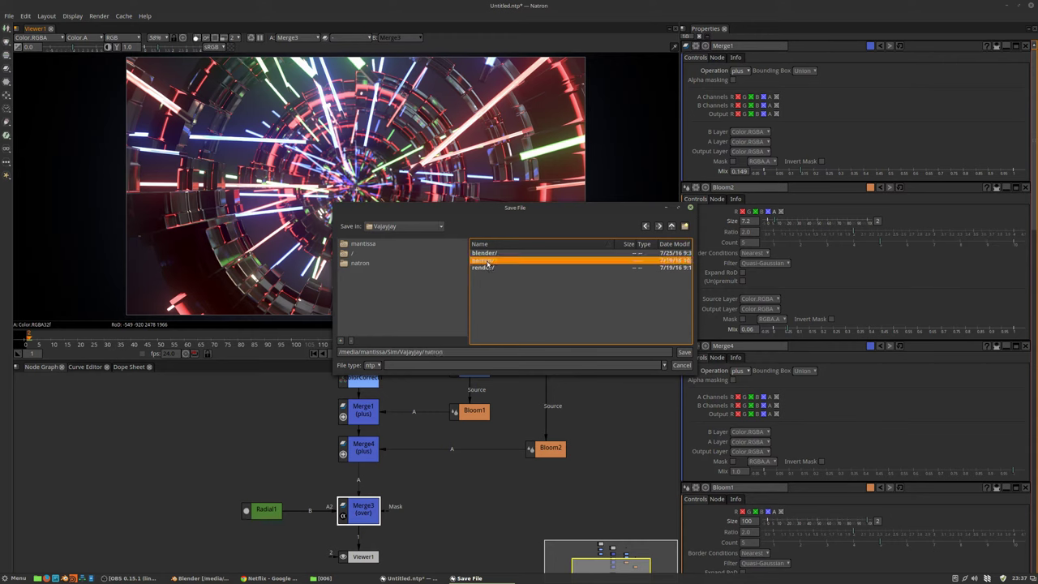
left_click(475, 352)
type("004")
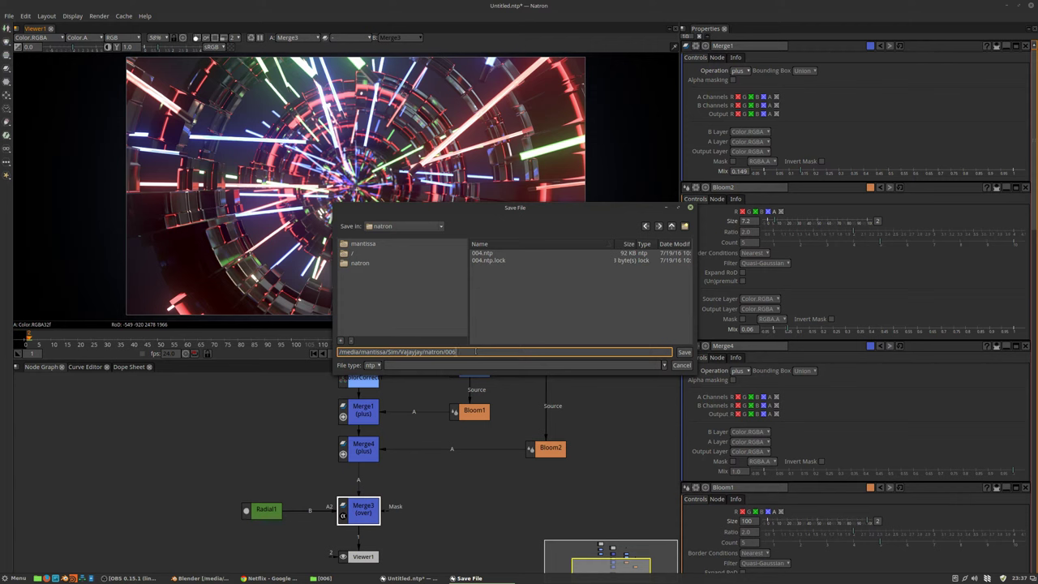
key("Return")
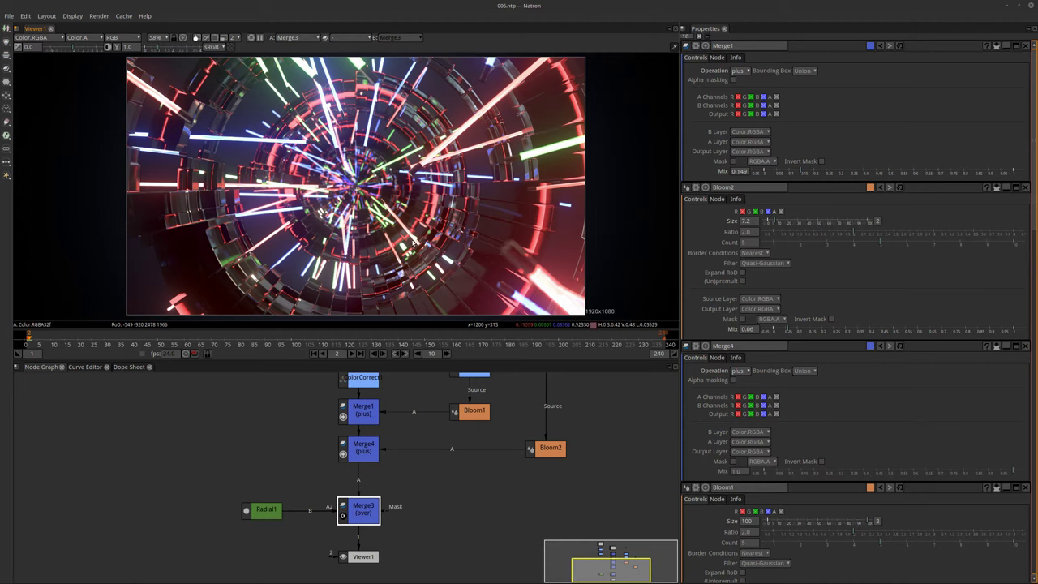
Step: Move Viewer1 further down from Merge3 to leave room for another node between them
middle_click_drag(362, 563, 379, 514)
left_click(378, 516)
left_click_drag(379, 521, 378, 552)
middle_click_drag(406, 482, 426, 468)
scroll(420, 465, "up", 1)
Step: Try a ChromaBlur node with size 8.9 between Merge3 and Viewer1, and delete it after inspecting the image
left_click(395, 453)
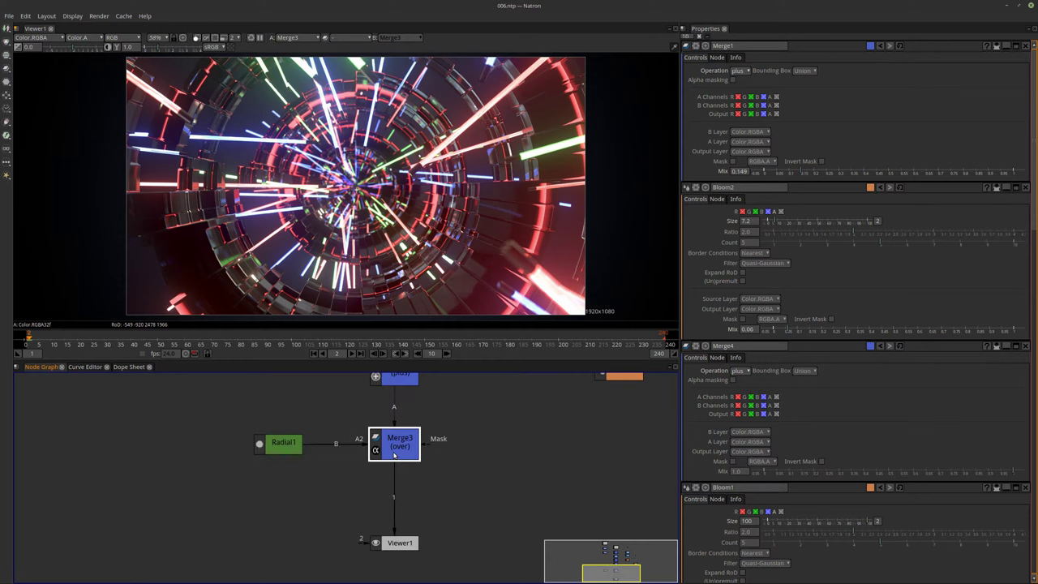
key("Tab")
type("chroma")
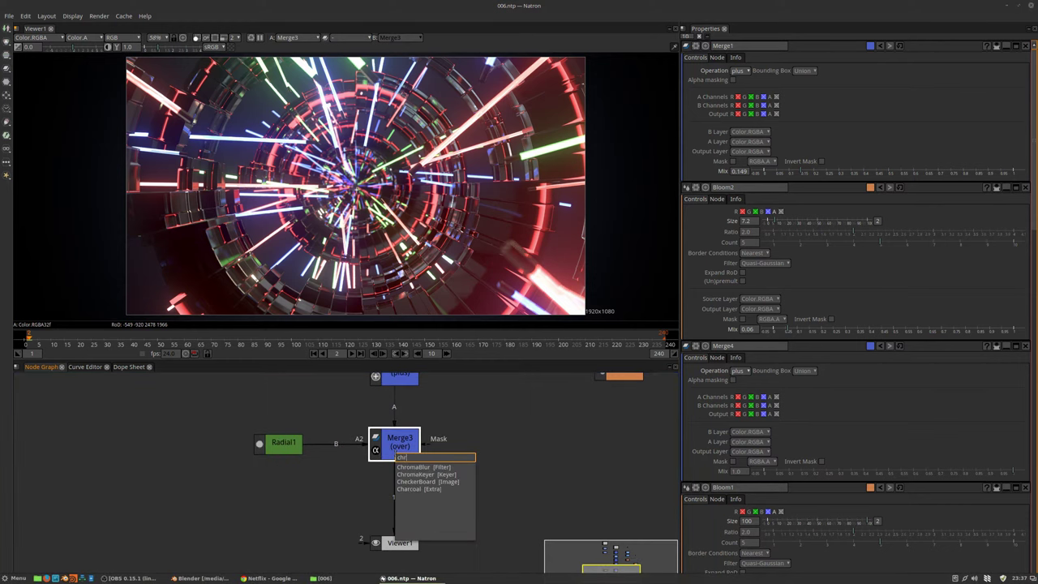
key("Return")
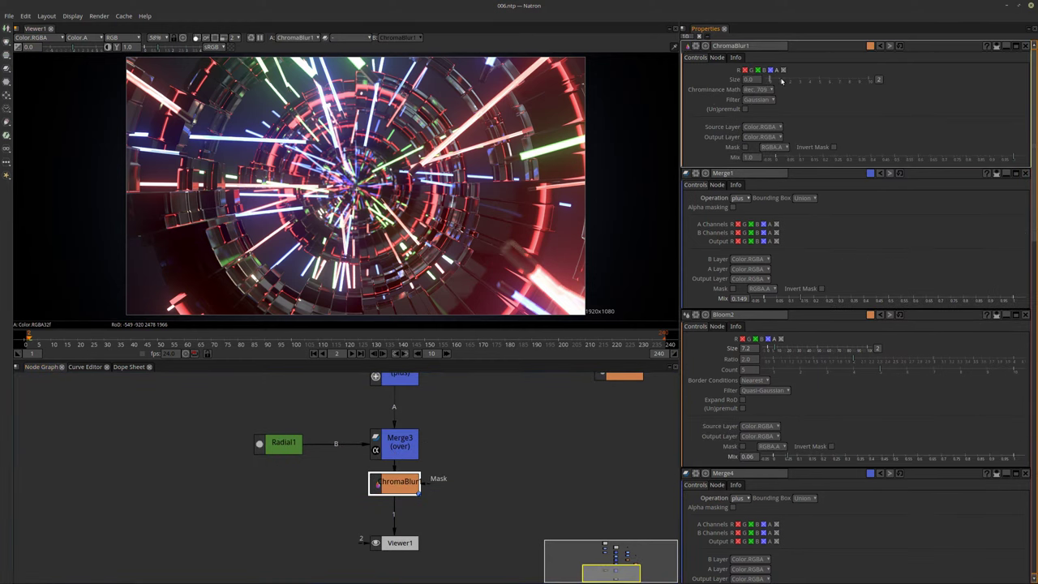
left_click_drag(775, 82, 857, 81)
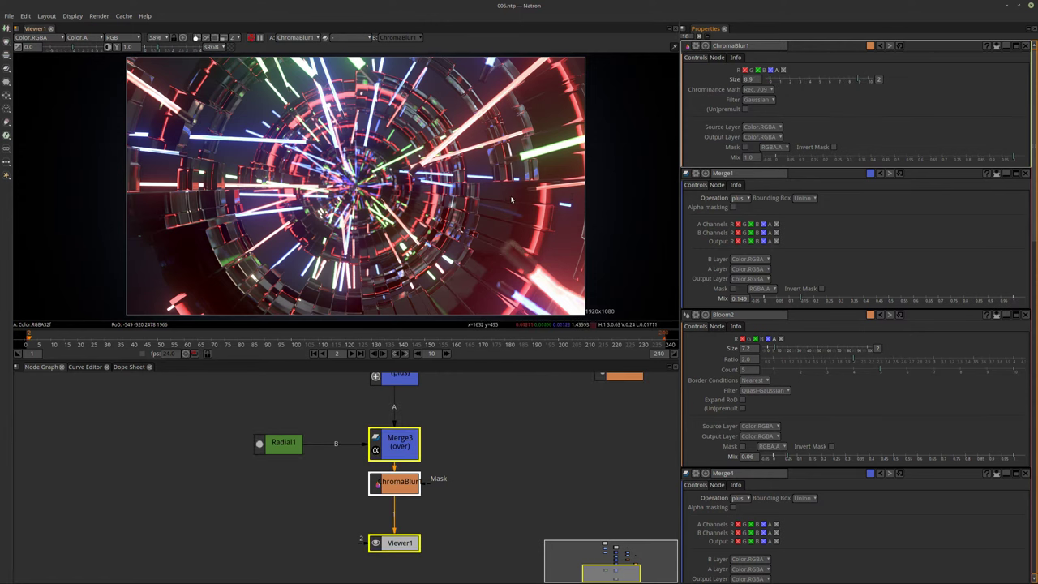
scroll(511, 198, "up", 6)
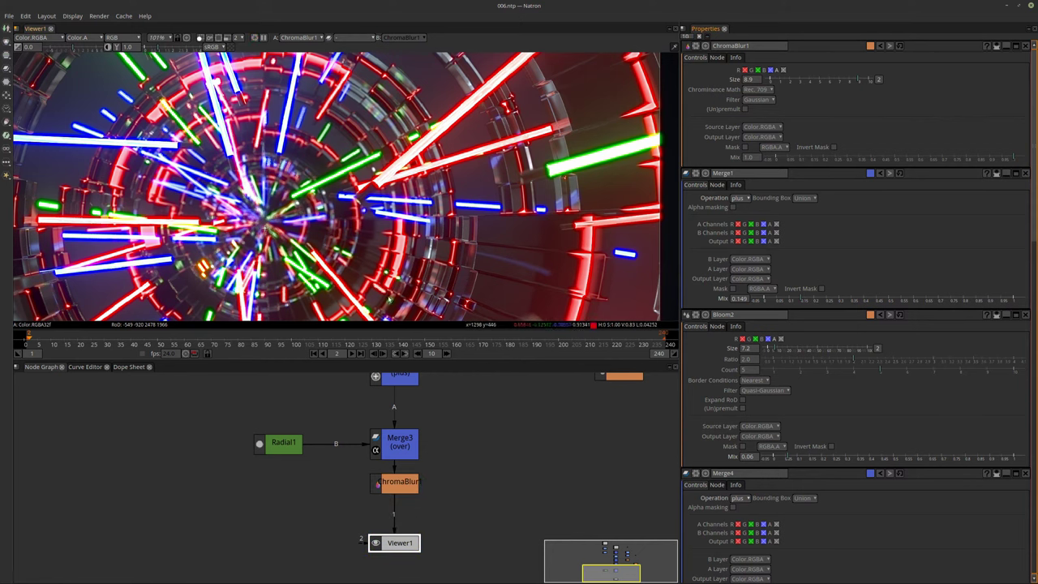
left_click(396, 484)
key("Delete")
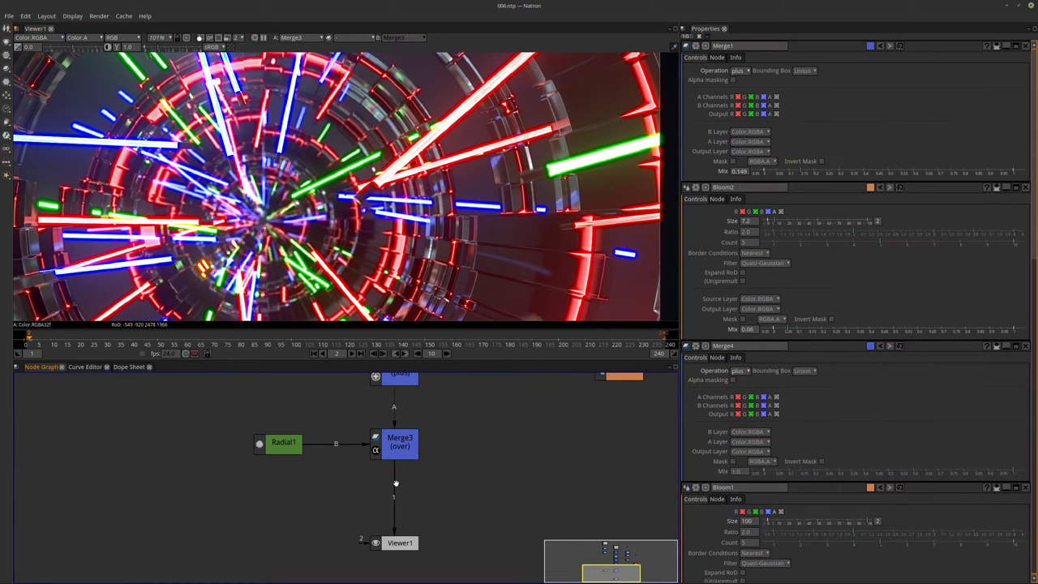
Step: View the composite at 100% zoom and examine the glow and detail across the frame
mouse_move(409, 450)
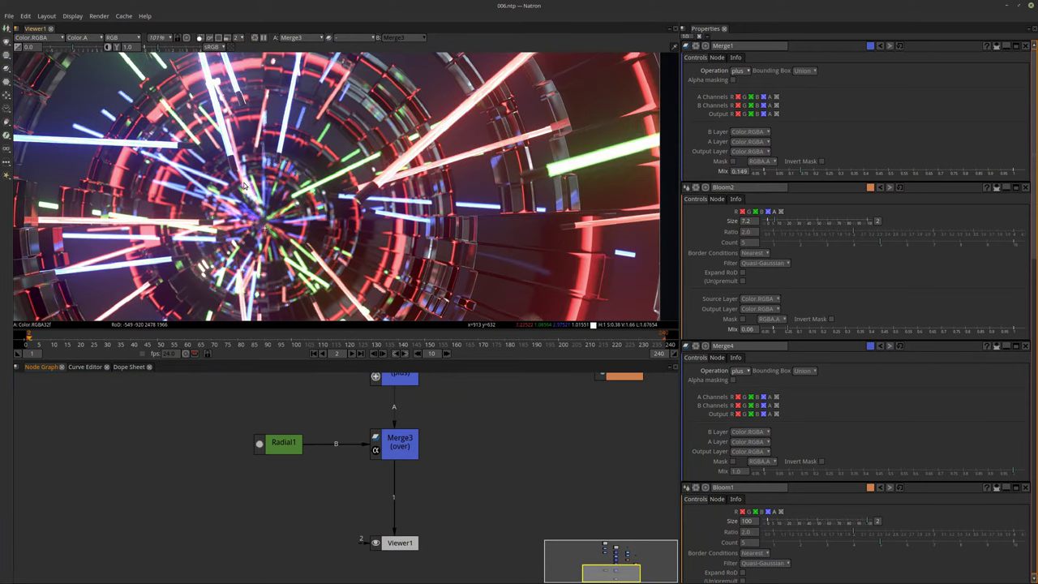
key("ctrl+1")
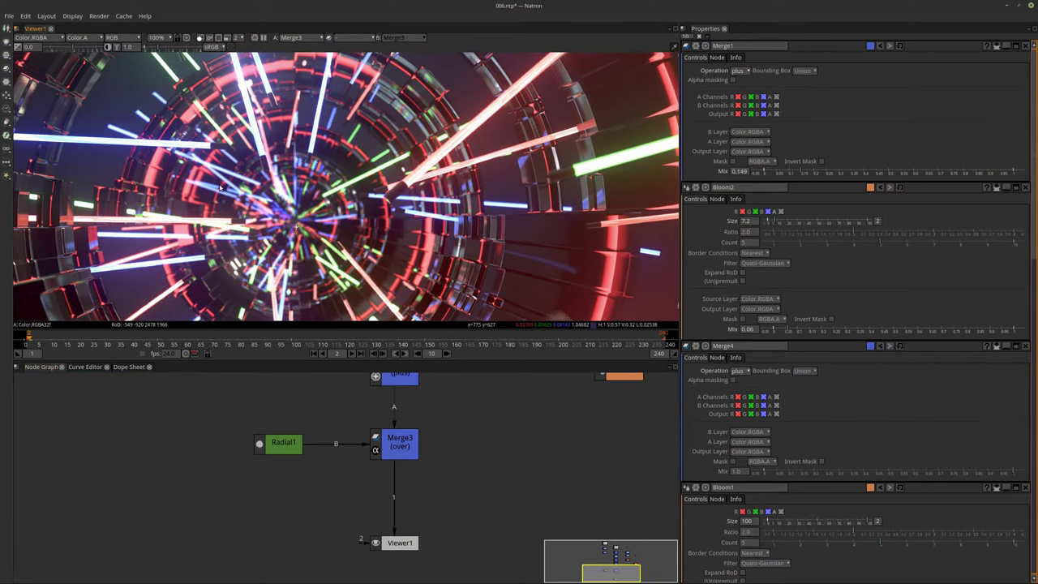
middle_click_drag(277, 183, 494, 204)
mouse_move(498, 134)
middle_mouse_down()
mouse_move(453, 182)
mouse_move(457, 230)
middle_mouse_up()
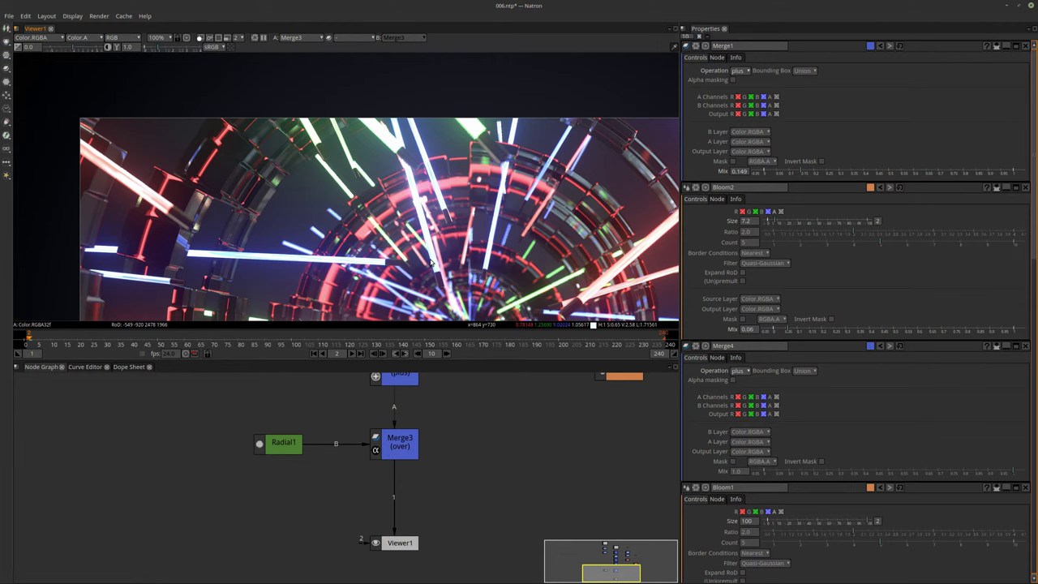
middle_click_drag(431, 263, 395, 133)
mouse_move(551, 276)
middle_mouse_down()
mouse_move(542, 240)
mouse_move(445, 203)
middle_mouse_up()
scroll(446, 205, "up", 3)
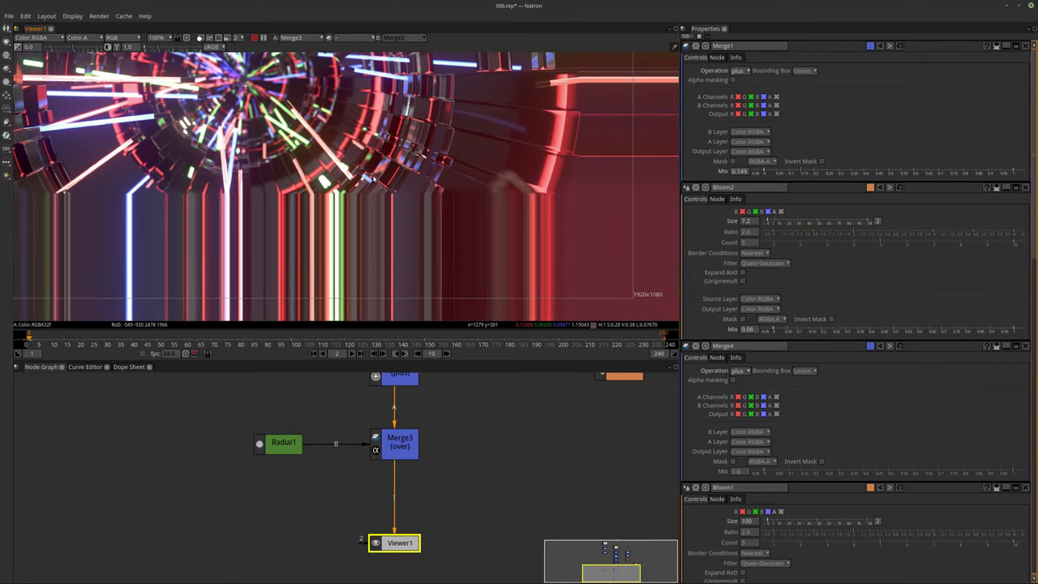
Step: Maximize the viewer and center the full composite frame in it
key("space")
middle_click_drag(382, 182, 608, 423)
middle_click_drag(461, 364, 466, 342)
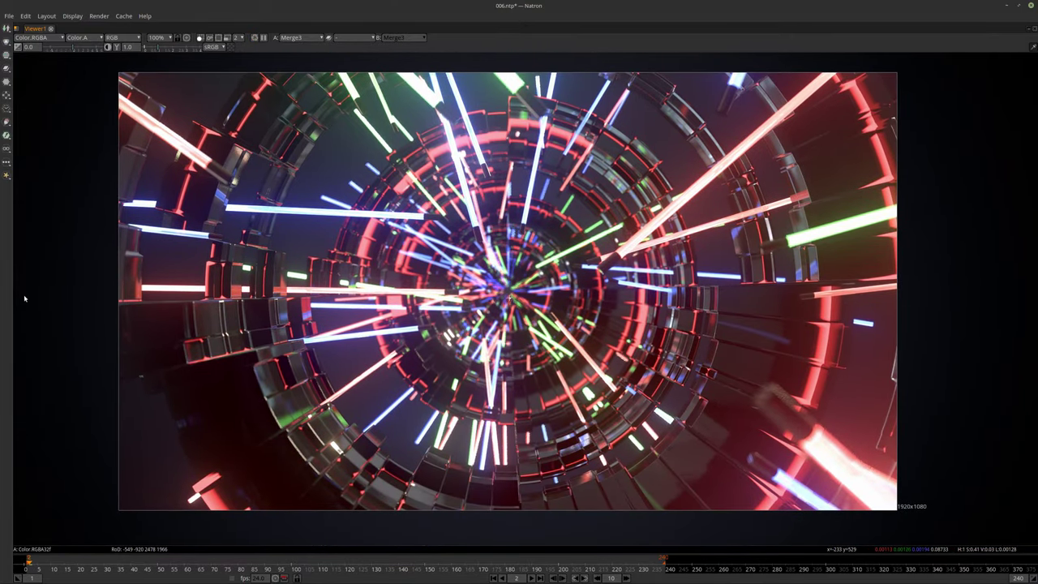
Step: Restore the layout, clear all open node settings, and maximize the viewer again
key("space")
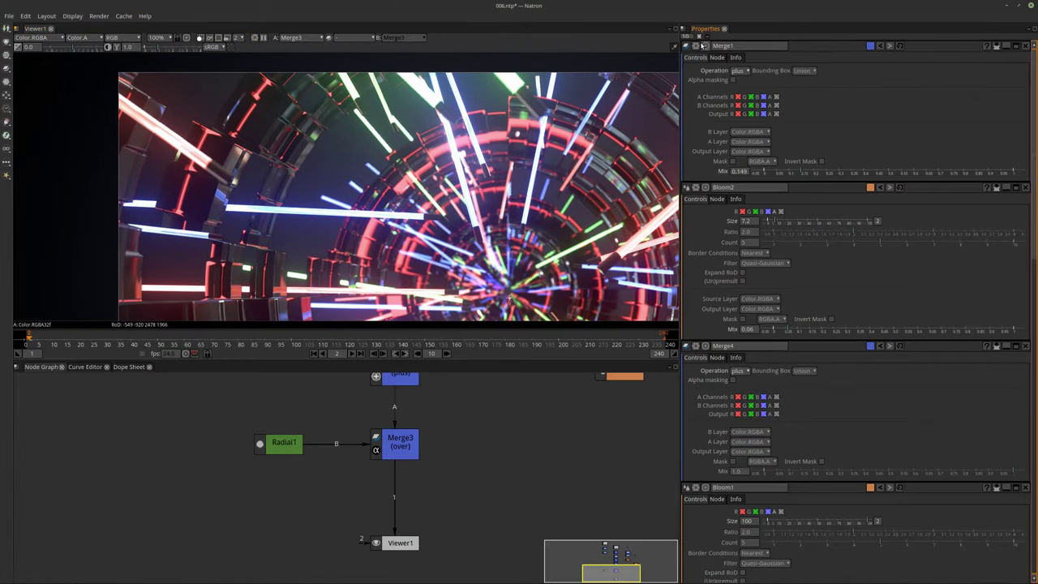
left_click(699, 35)
key("space")
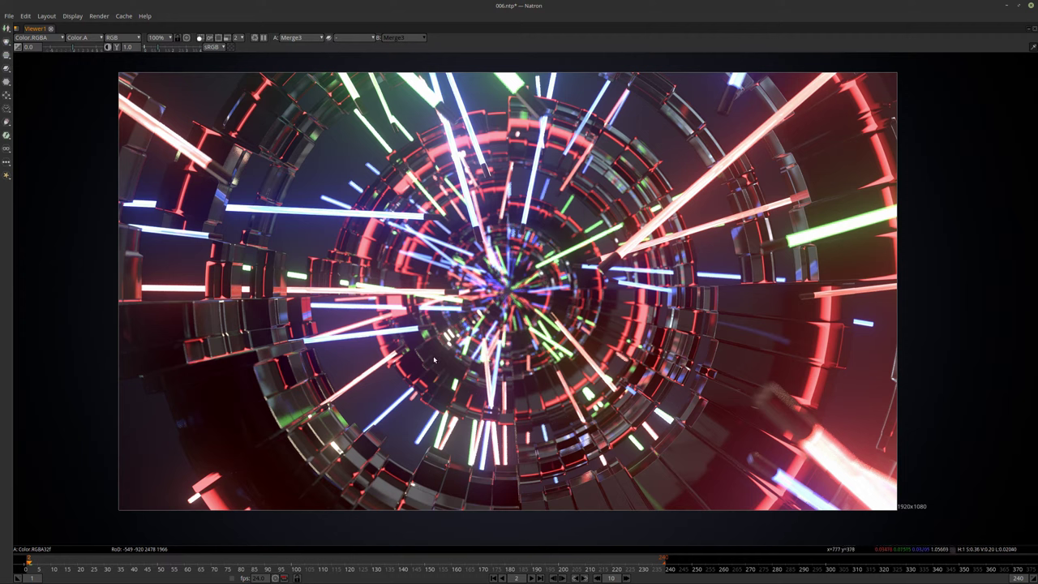
Step: Insert a Crop node between Merge3 and Viewer1 to limit the composite to the 1920x1080 frame
key("Right")
key("space")
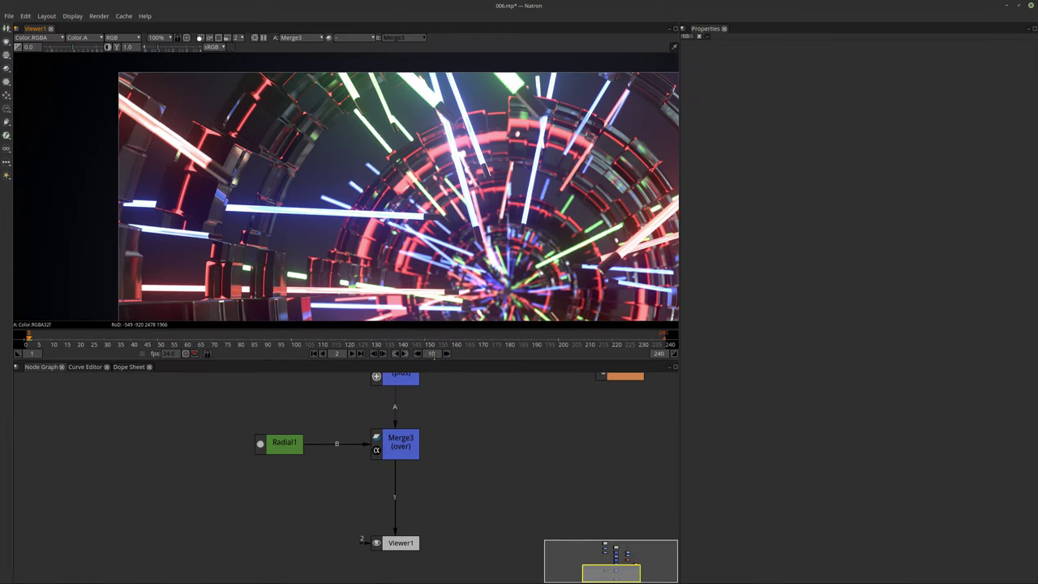
key("f")
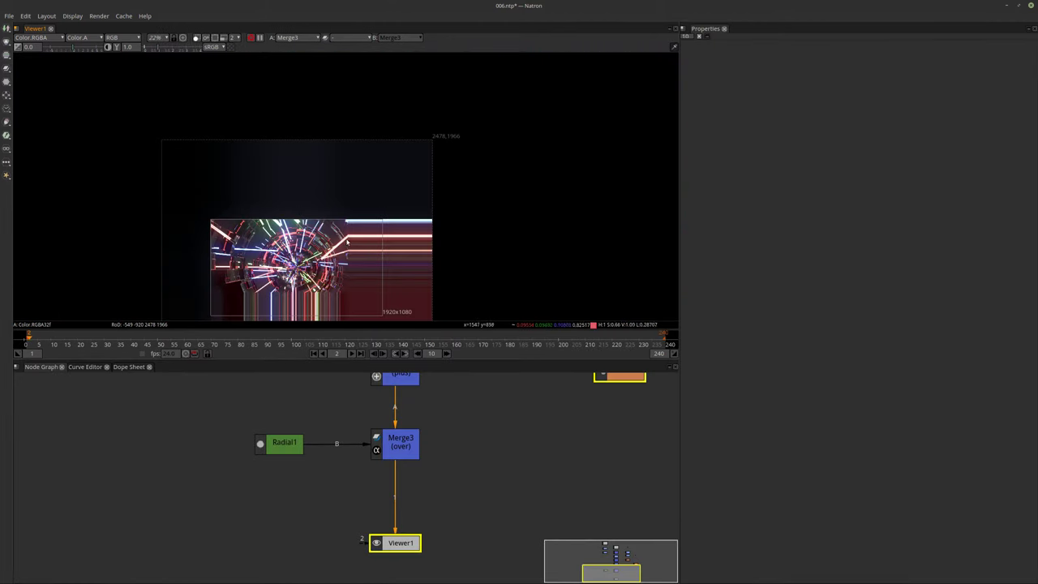
middle_click_drag(324, 250, 364, 188)
middle_click_drag(456, 491, 454, 514)
left_click(393, 472)
key("Tab")
type("crop")
key("Return")
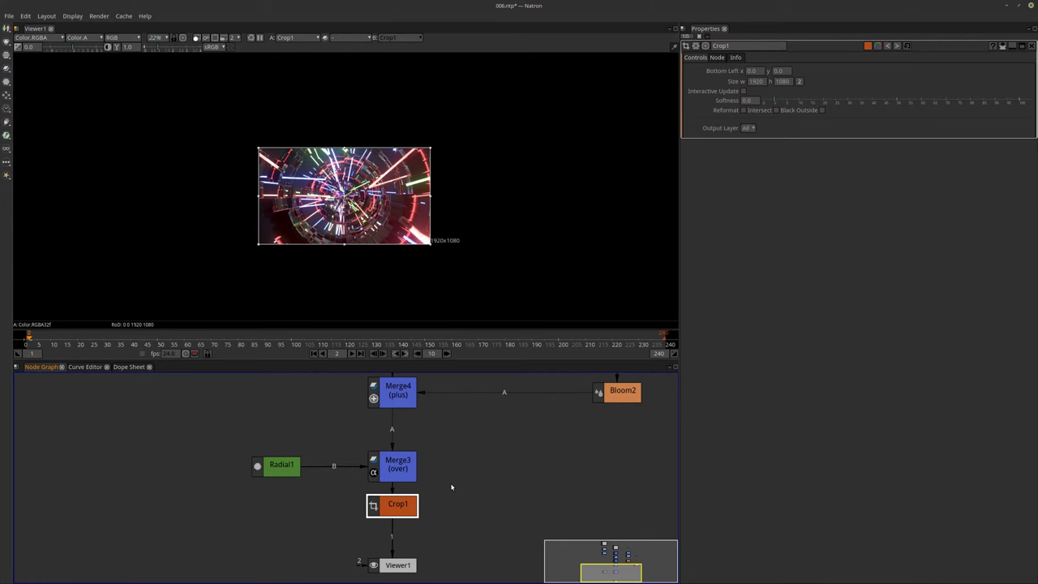
Step: Clear the open Crop settings and examine the cropped composite fitted in the maximized viewer
left_click(699, 36)
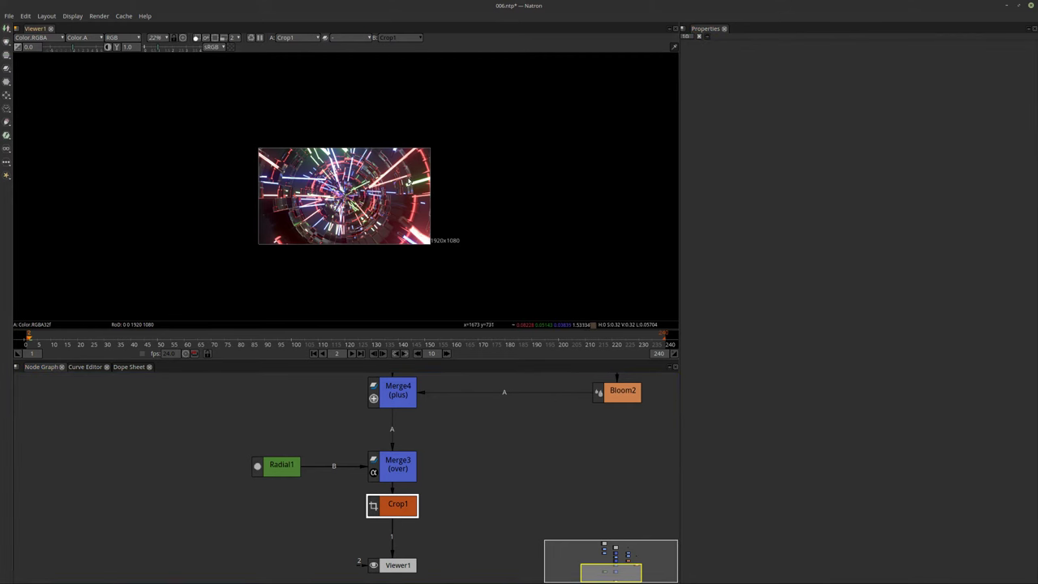
key("f")
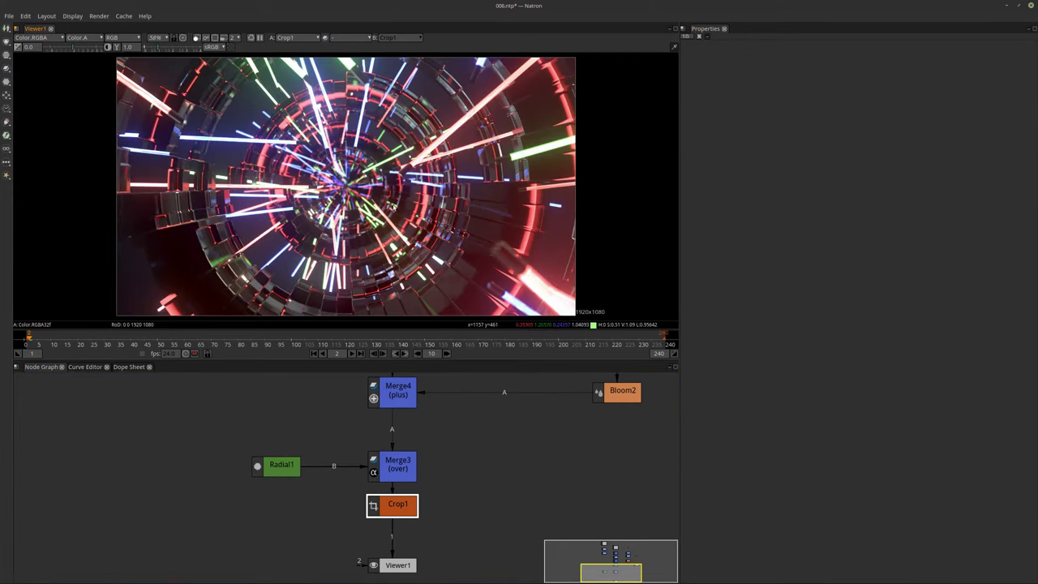
key("space")
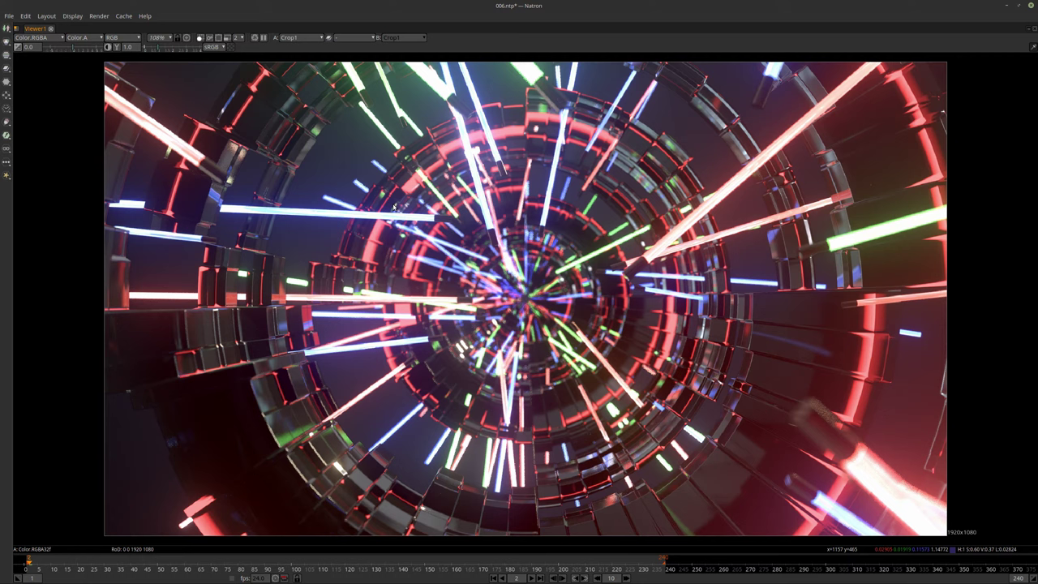
key("space")
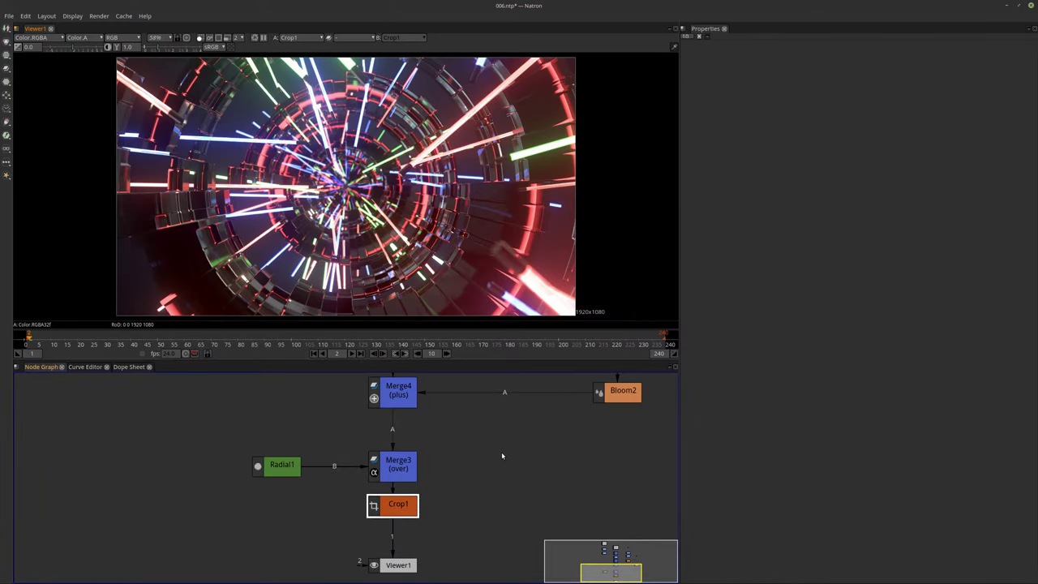
Step: Move the Radial1, Merge3 and Crop1 nodes up closer to Merge4 and save the project
left_click_drag(192, 435, 391, 445)
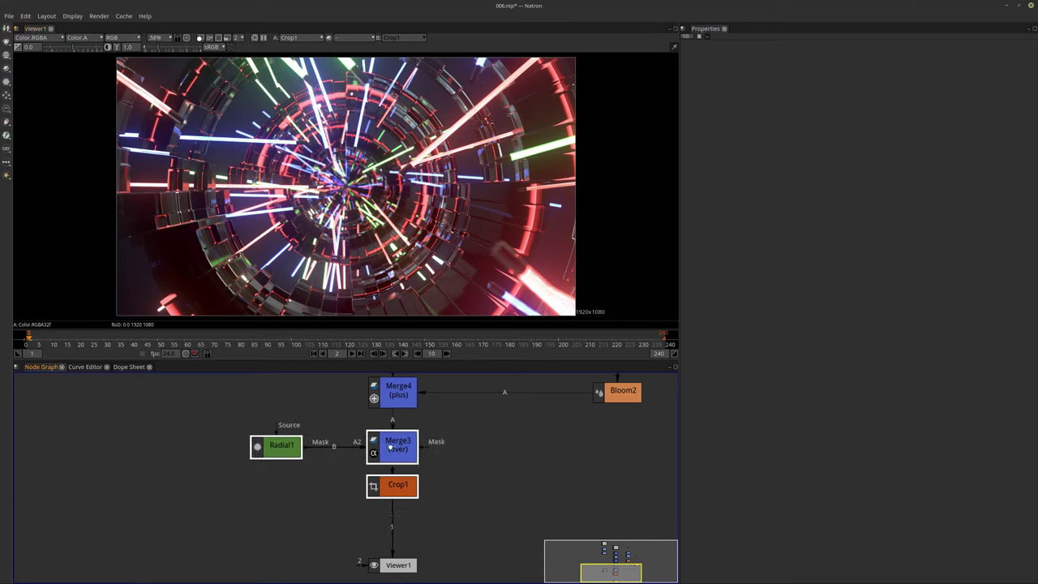
middle_click_drag(502, 478, 498, 492)
left_click(493, 489)
middle_click_drag(467, 461, 460, 523)
scroll(465, 468, "down", 2)
middle_click_drag(456, 409, 449, 489)
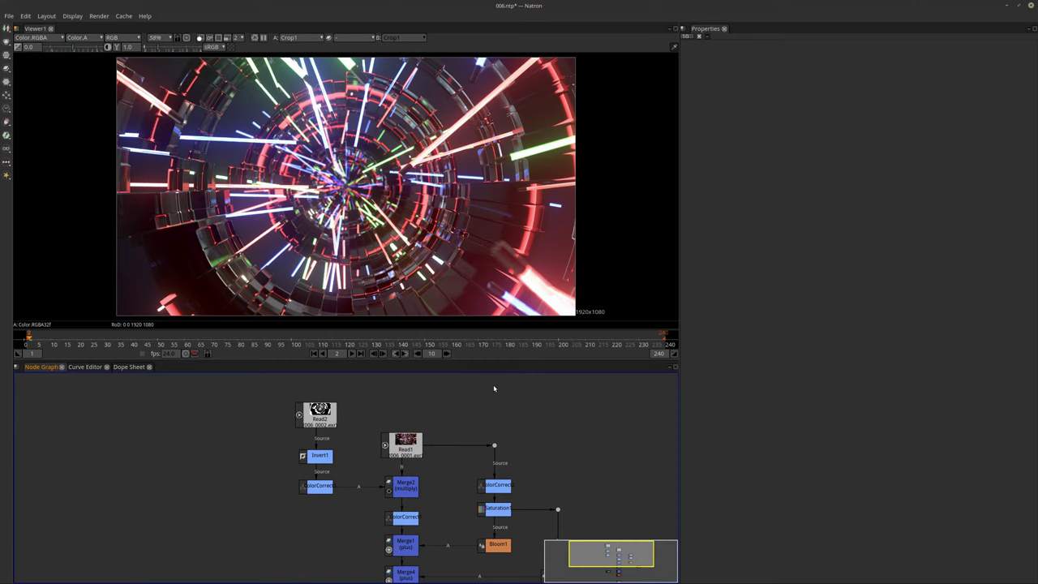
key("ctrl+s")
Step: Switch to Blender, stop the running animation render and return to the 3D scene
mouse_move(325, 580)
left_click(195, 577)
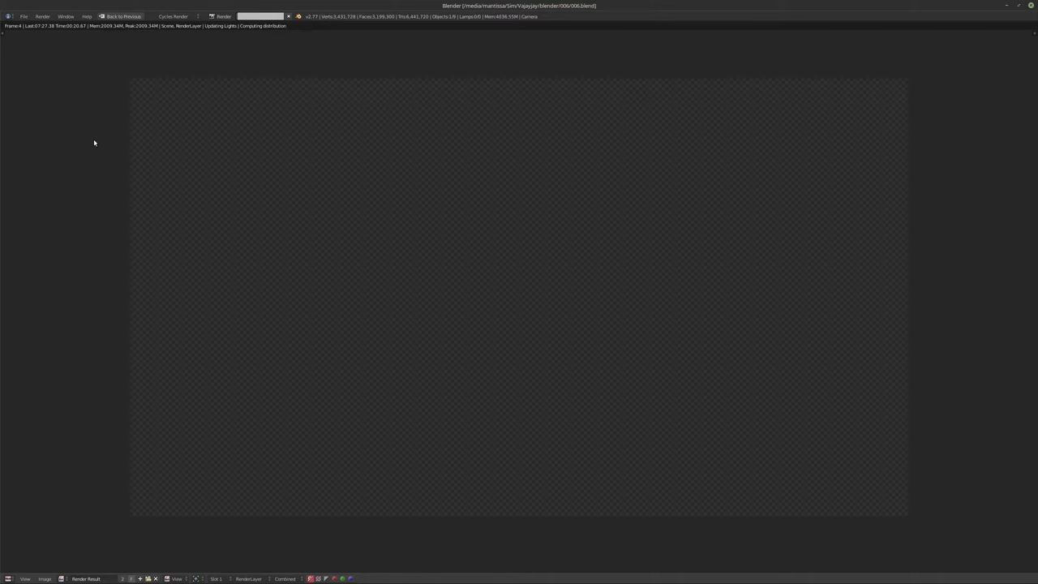
key("Escape")
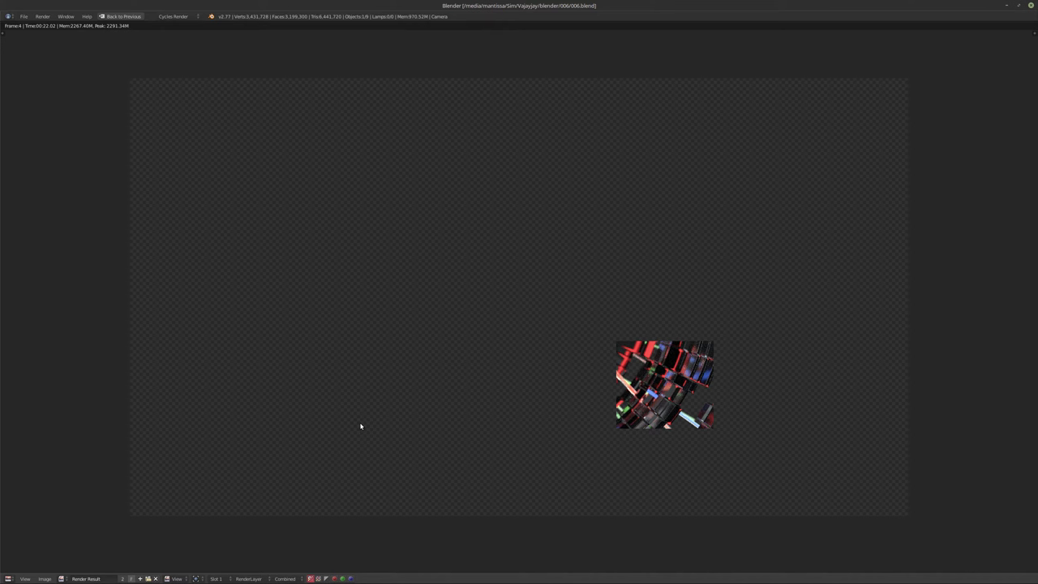
key("Escape")
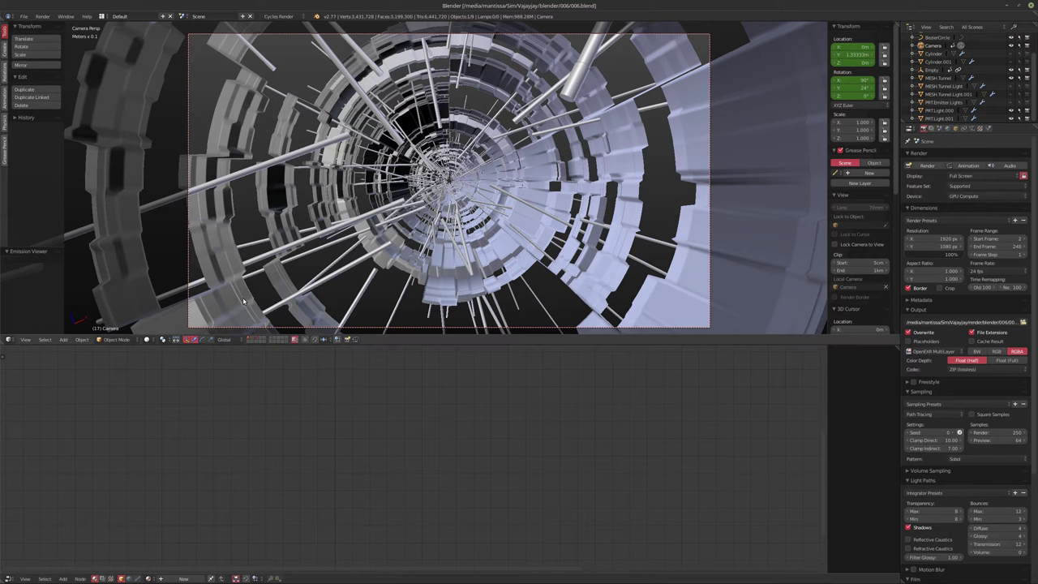
Step: Check the compute device settings in the user preferences and close them
left_click(23, 17)
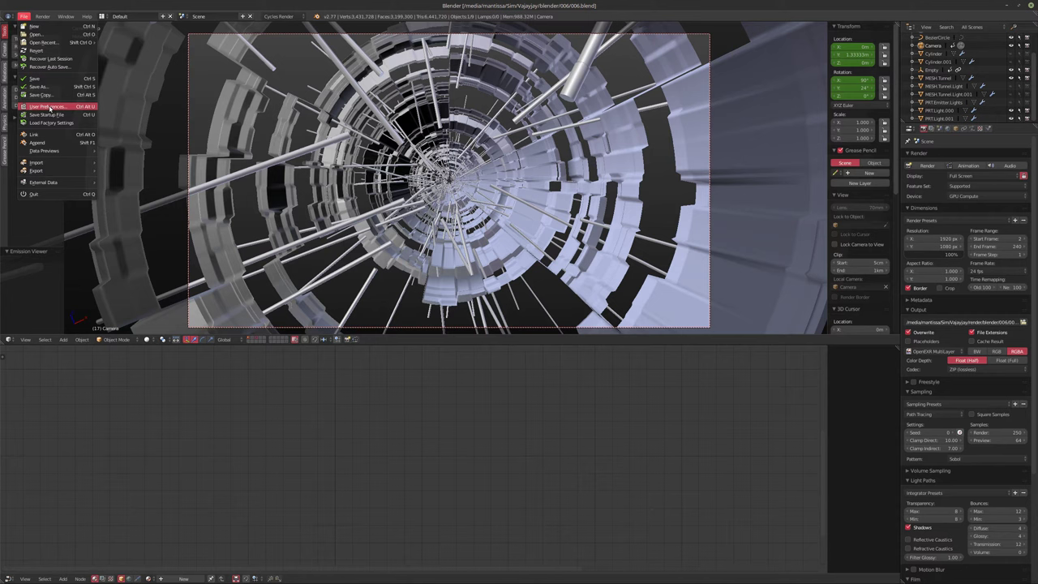
left_click(49, 106)
scroll(103, 186, "down", 2)
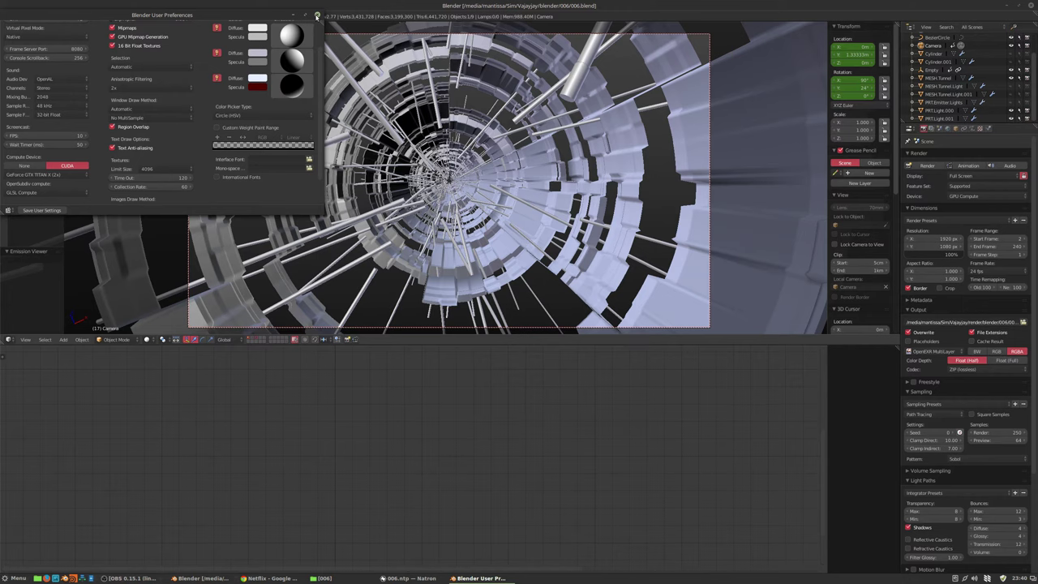
left_click(317, 15)
left_click(967, 166)
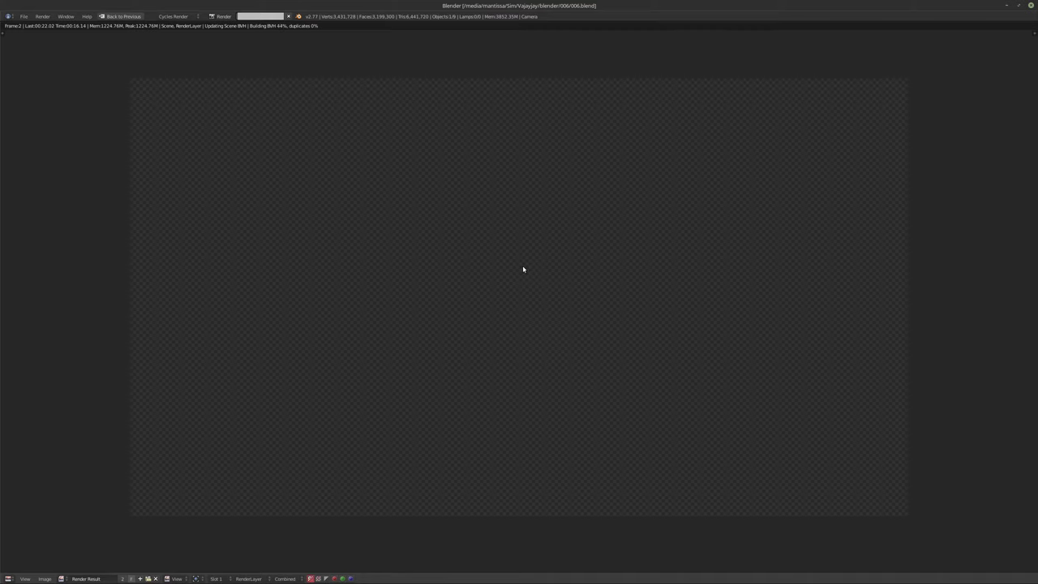
key("Escape")
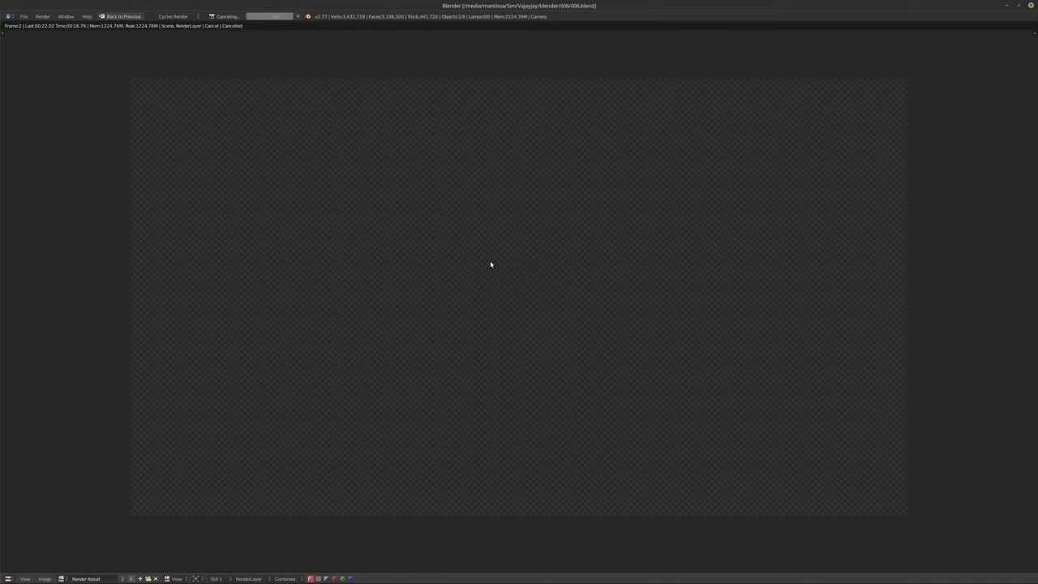
key("Escape")
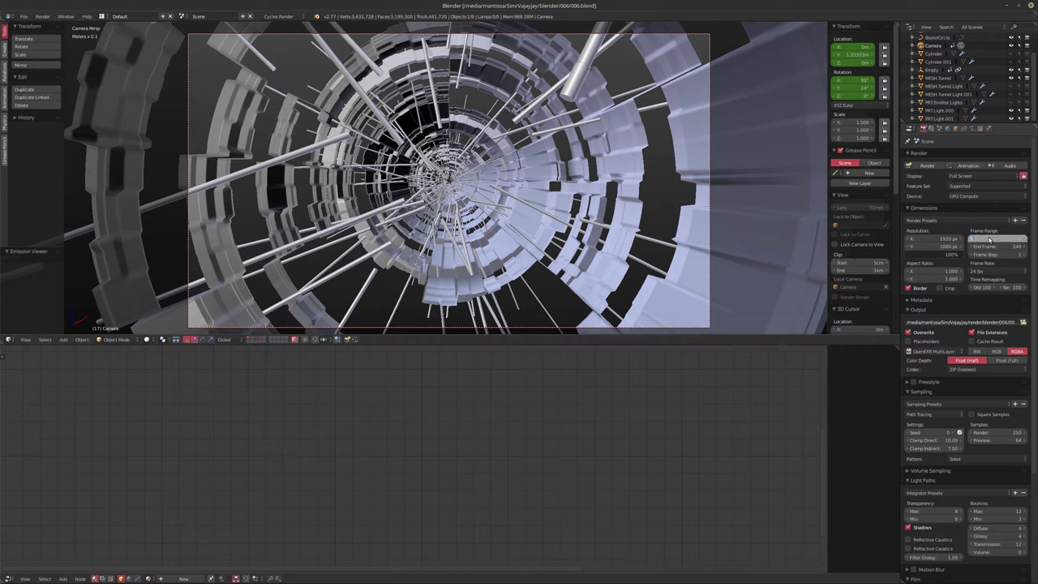
Step: Save the scene over 006.blend with the start frame set to 5 and render the animation
type("5")
key("Return")
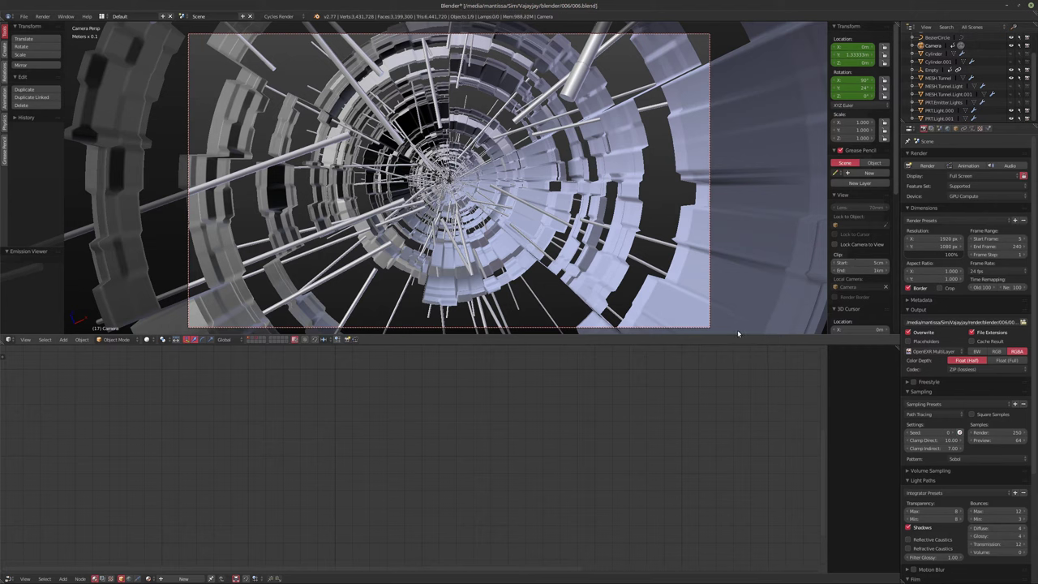
key("ctrl+s")
left_click(558, 232)
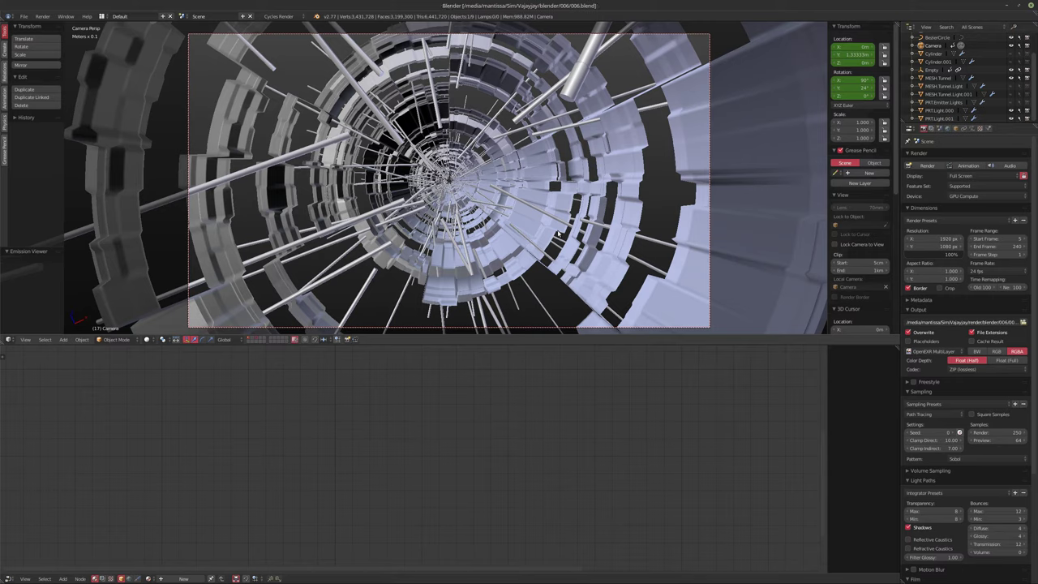
left_click(966, 167)
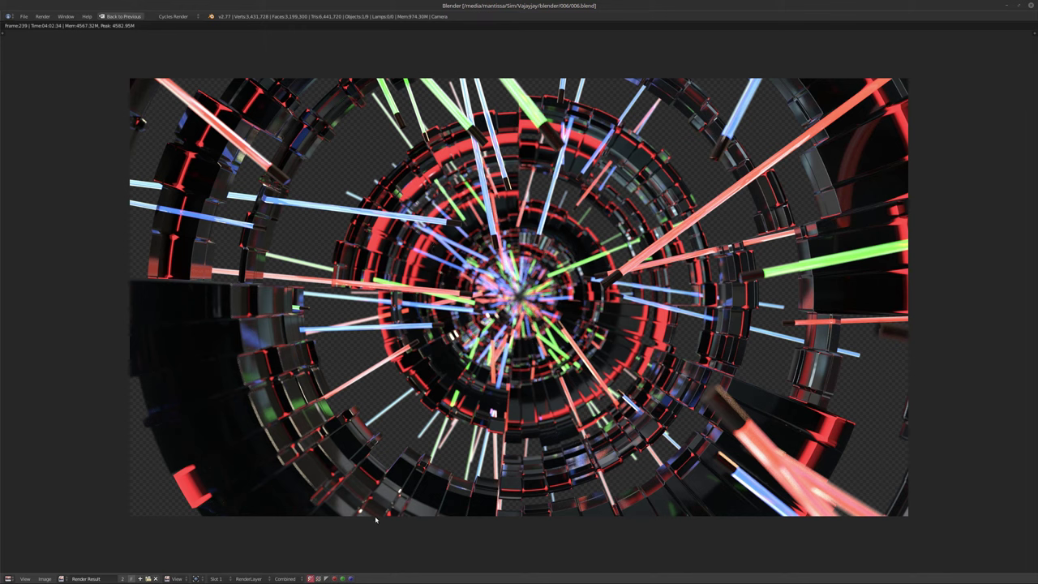
Step: Switch to Natron and open the recent project 006.ntp
mouse_move(272, 580)
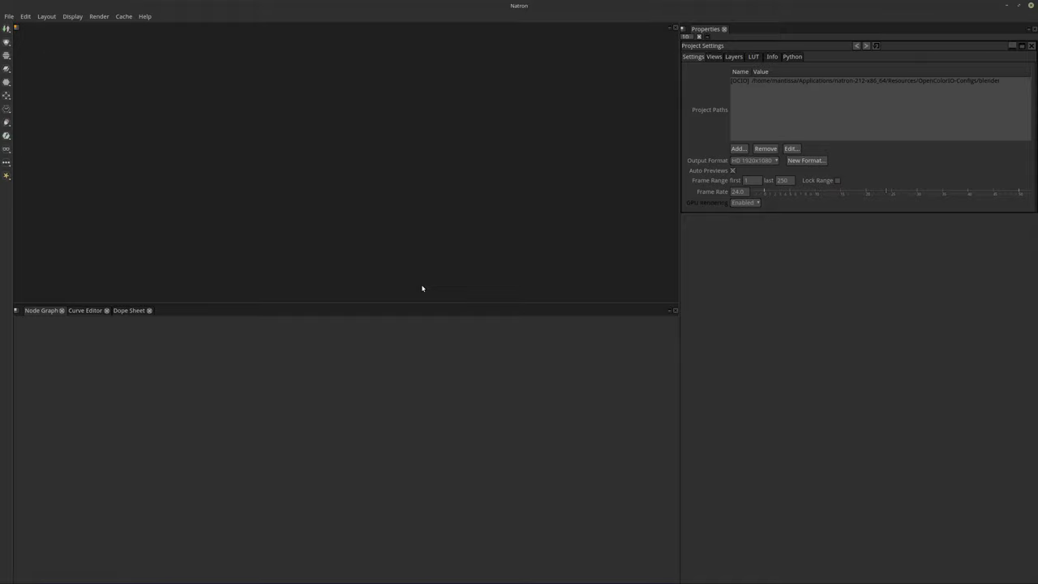
left_click(9, 16)
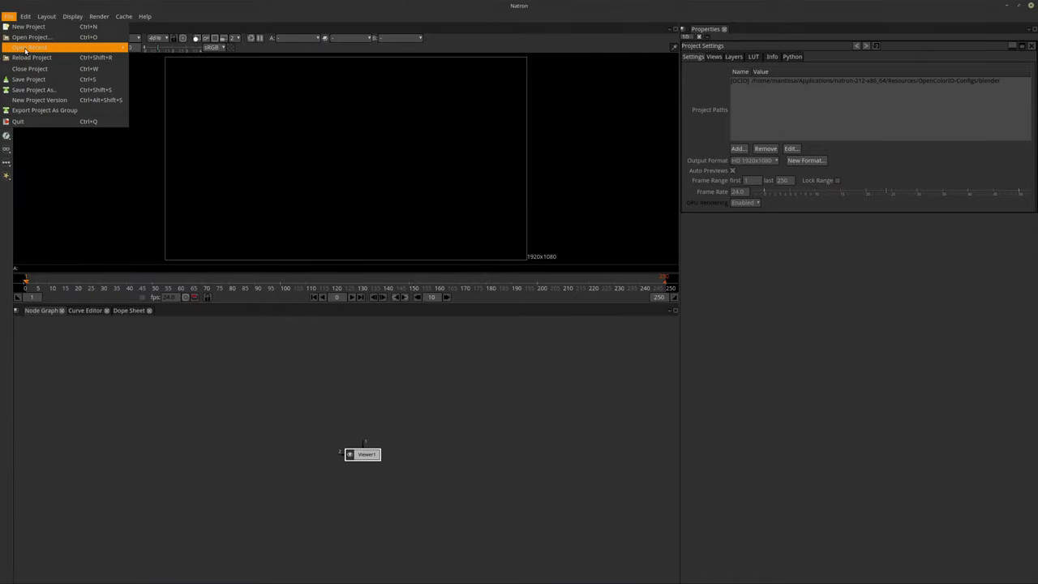
left_click(150, 48)
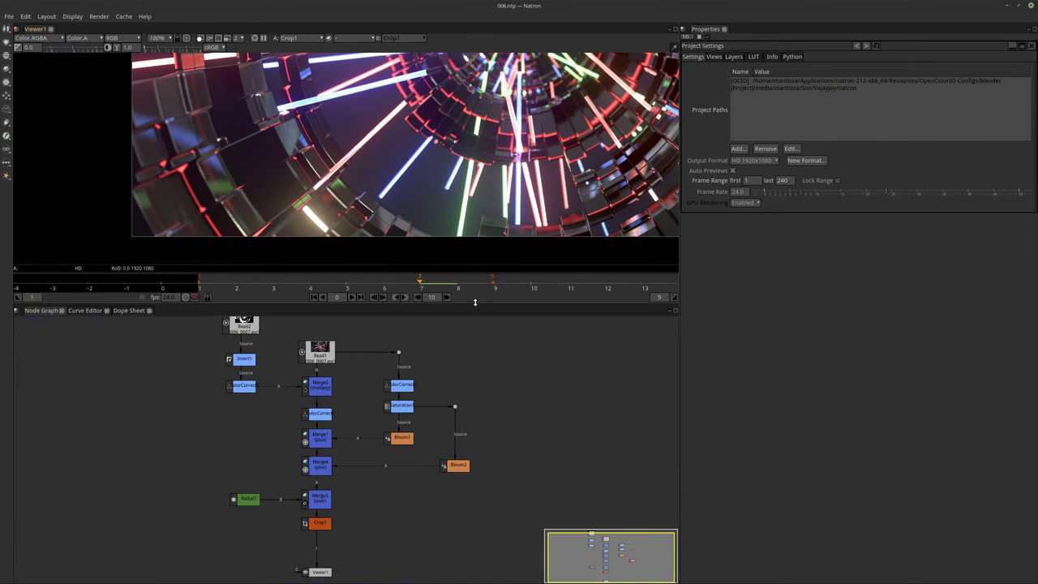
middle_click_drag(483, 173, 408, 196)
scroll(408, 197, "down", 2)
middle_click_drag(632, 154, 561, 175)
middle_click_drag(448, 372, 447, 364)
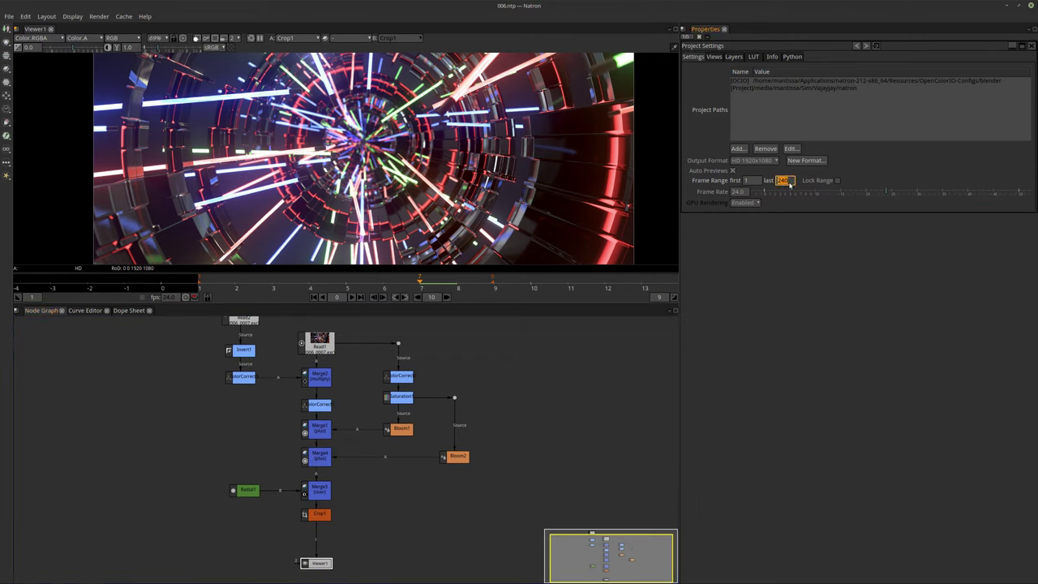
Step: Reload the rendered EXR sequence in both the Read1 and Read2 nodes
double_click(317, 341)
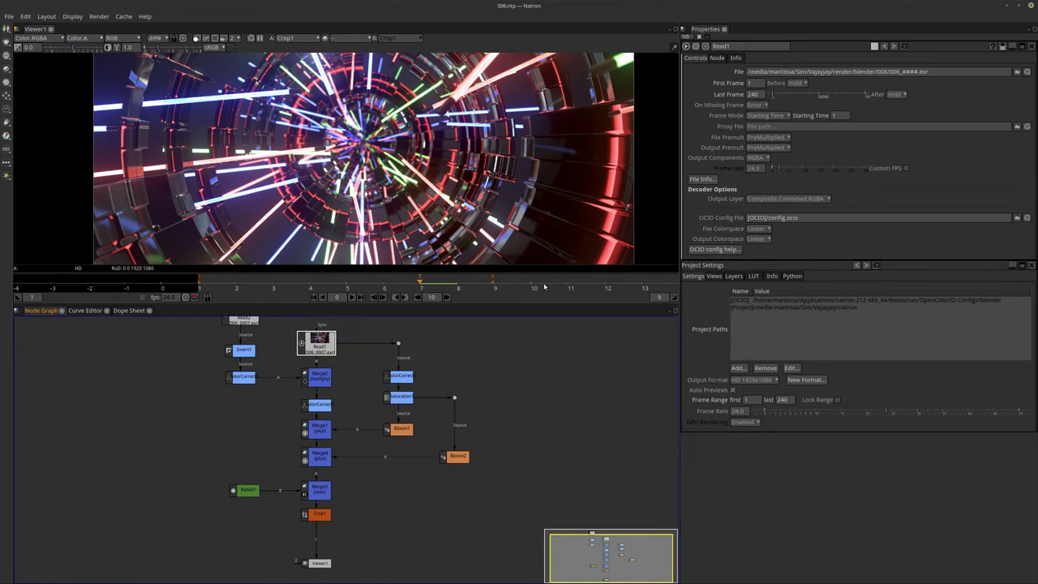
left_click(1026, 72)
middle_click_drag(347, 403, 348, 495)
double_click(244, 404)
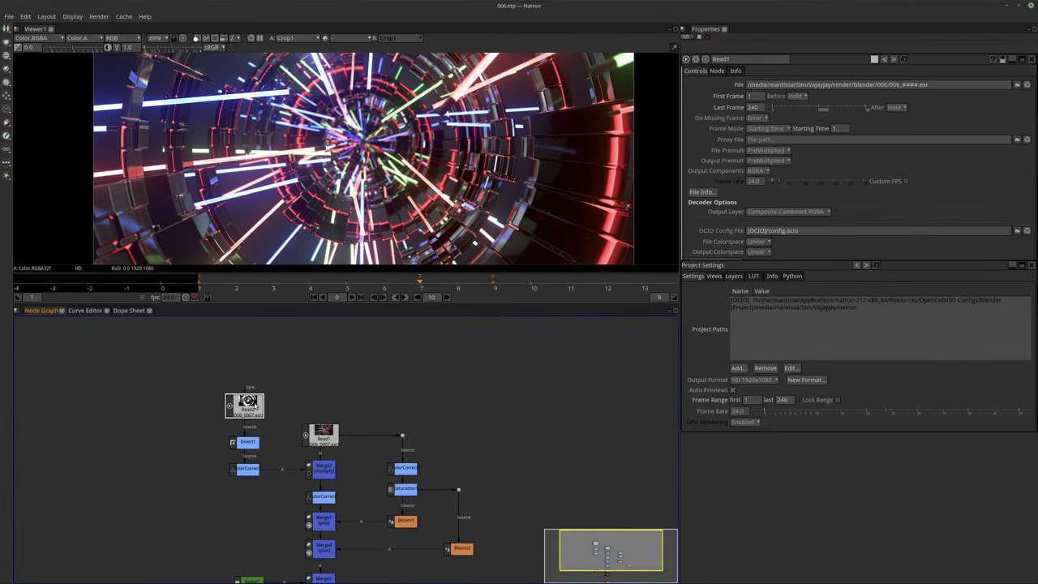
left_click(1019, 72)
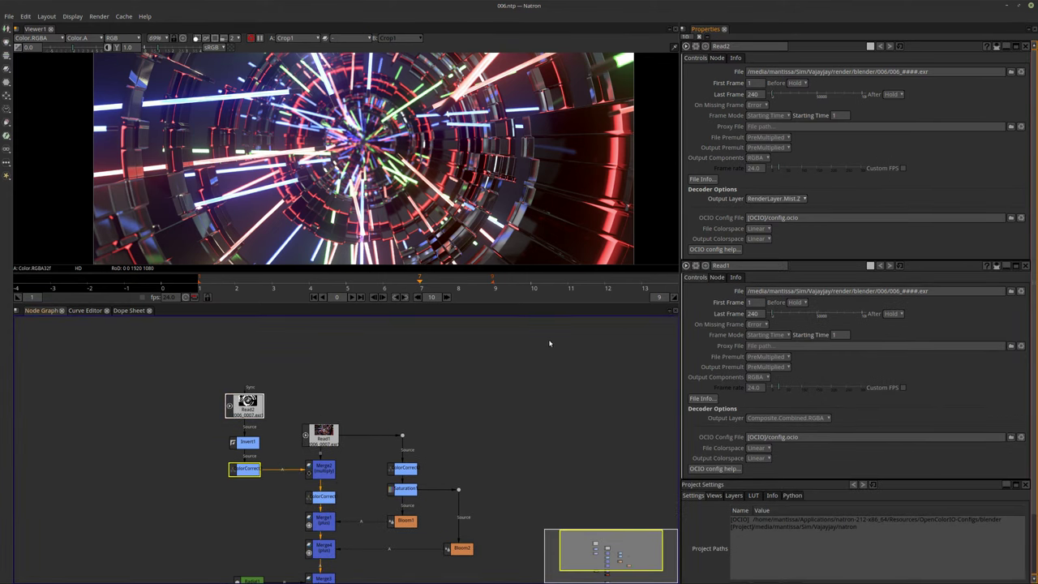
Step: Set the last frame of the viewer's playback range to 240
left_click(663, 297)
type("240")
key("Return")
Step: Step through the frames around the end of the sequence and set the last playback frame to 236
left_click(662, 281)
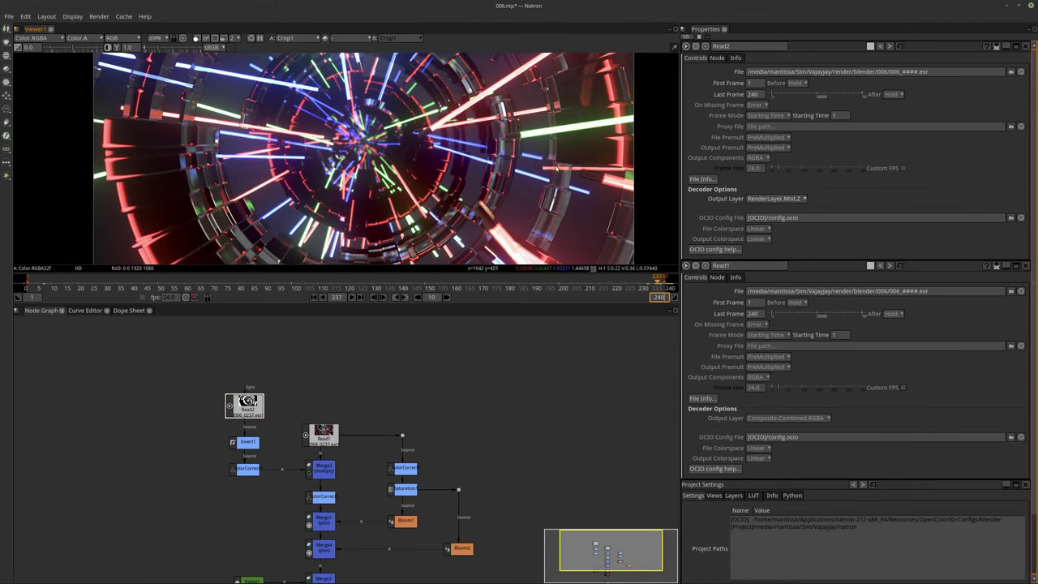
key("Right")
key("Right")
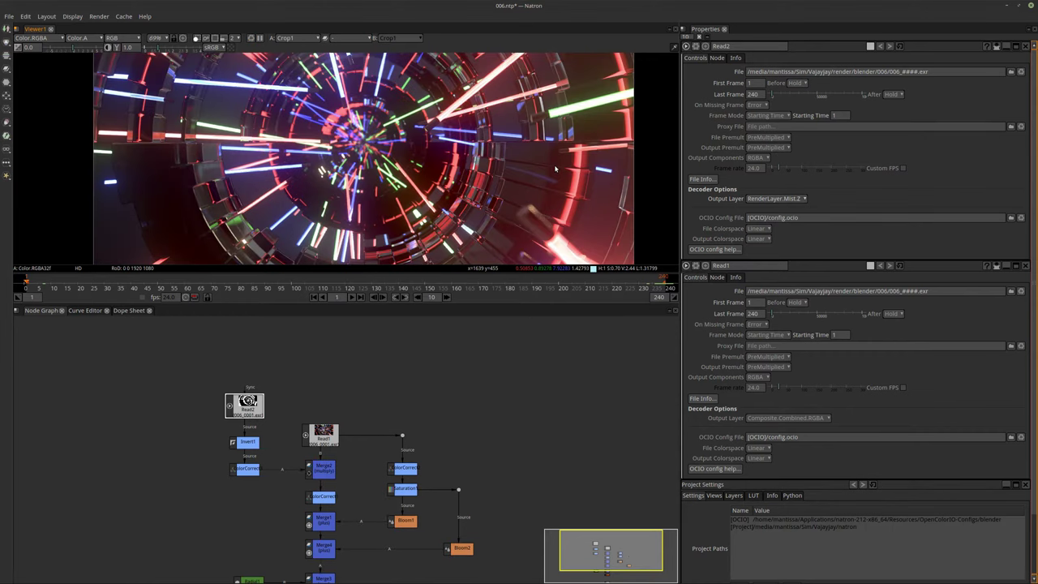
key("Left")
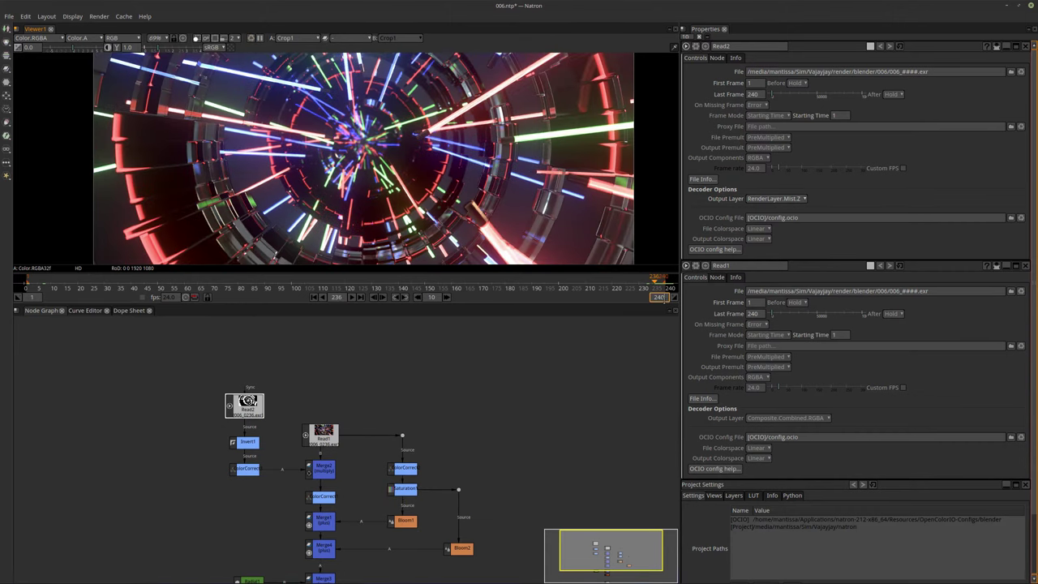
type("236")
key("Return")
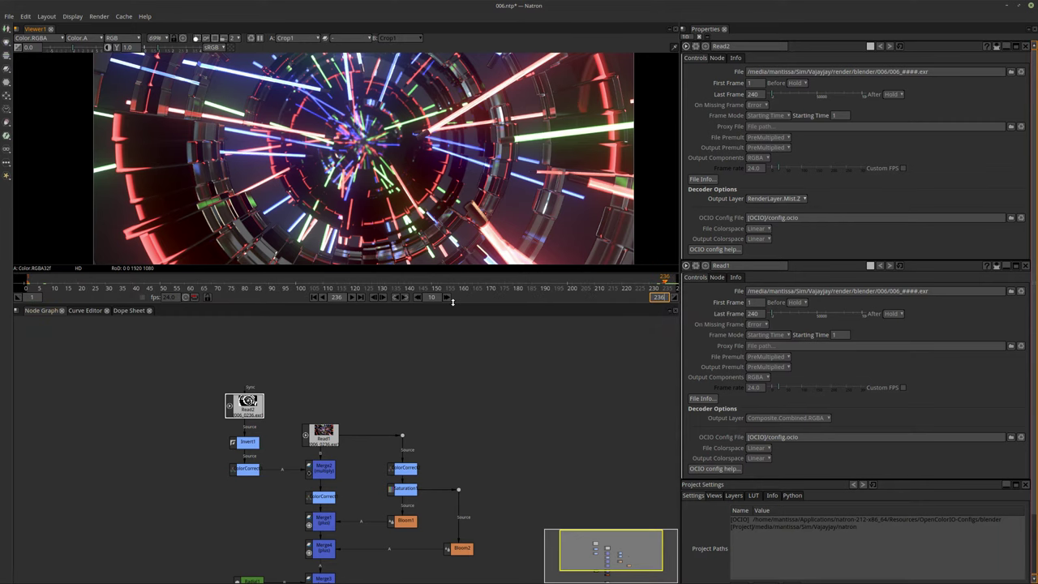
Step: Play the composite forward and backward at 100% zoom in the maximized viewer, and stop playback
key("space")
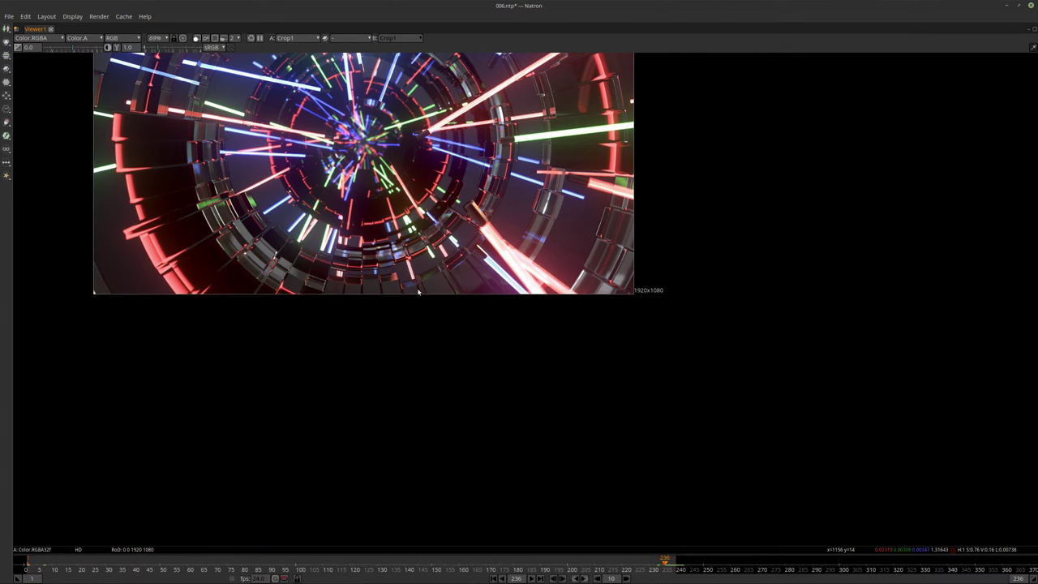
key("f")
key("ctrl+1")
middle_click_drag(603, 339, 630, 325)
key("l")
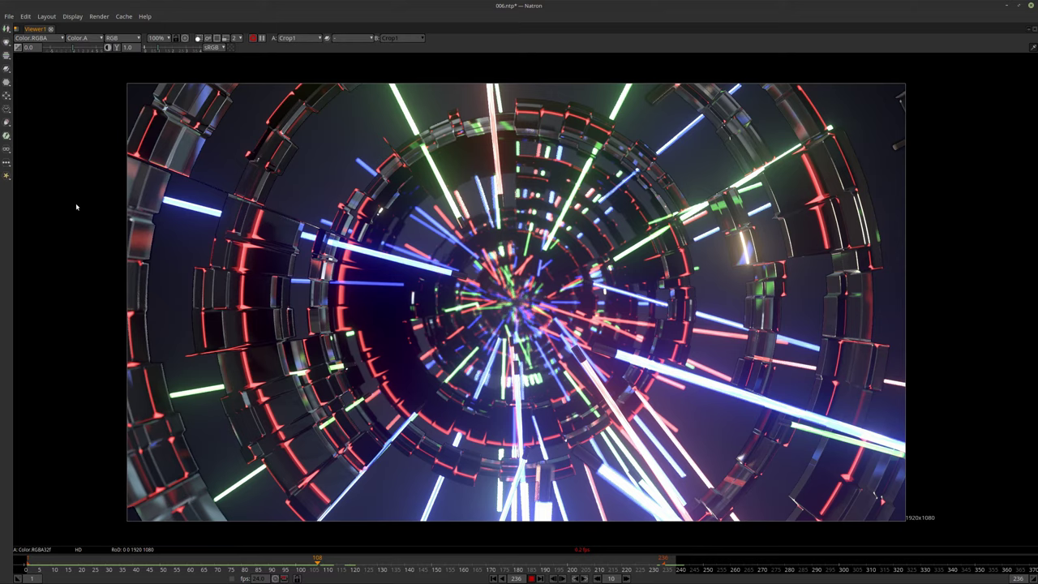
key("j")
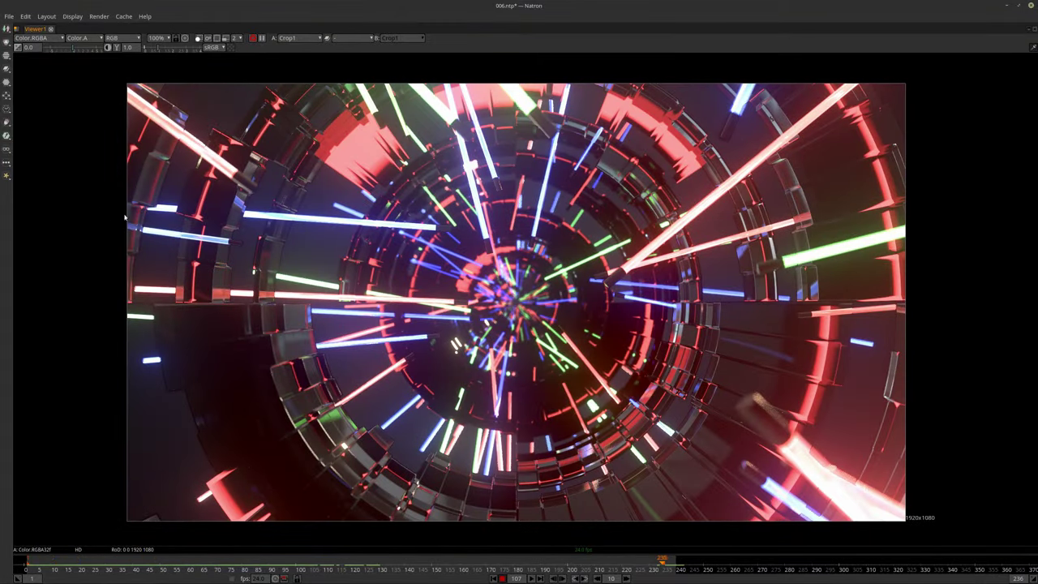
left_click(501, 579)
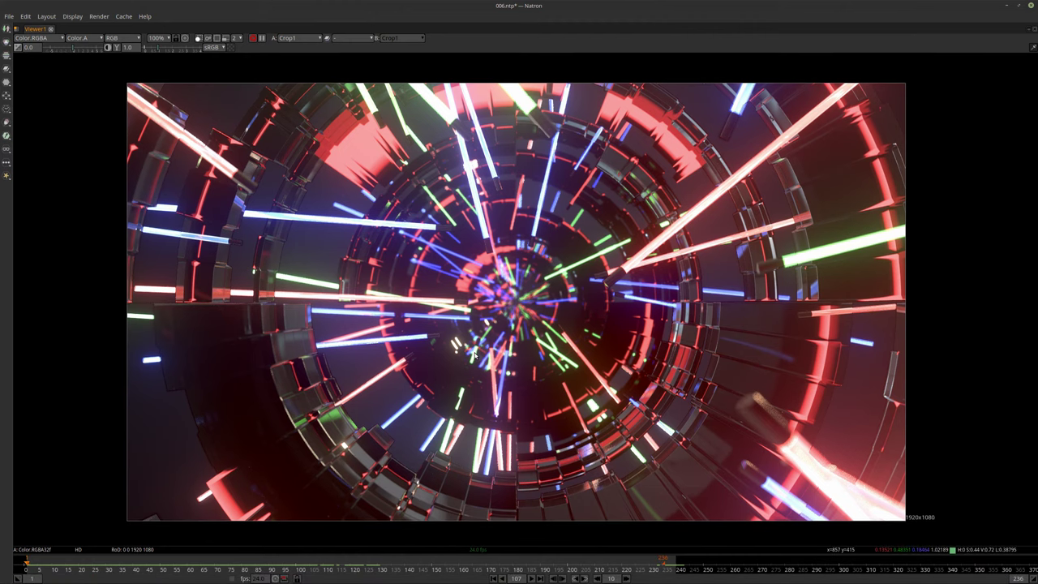
Step: Restore the viewer from its maximized layout and move the Read1 node with its connector dot up to open space above Merge2
key("space")
middle_click_drag(443, 403, 526, 412)
scroll(319, 397, "up", 2)
middle_click_drag(319, 396, 372, 434)
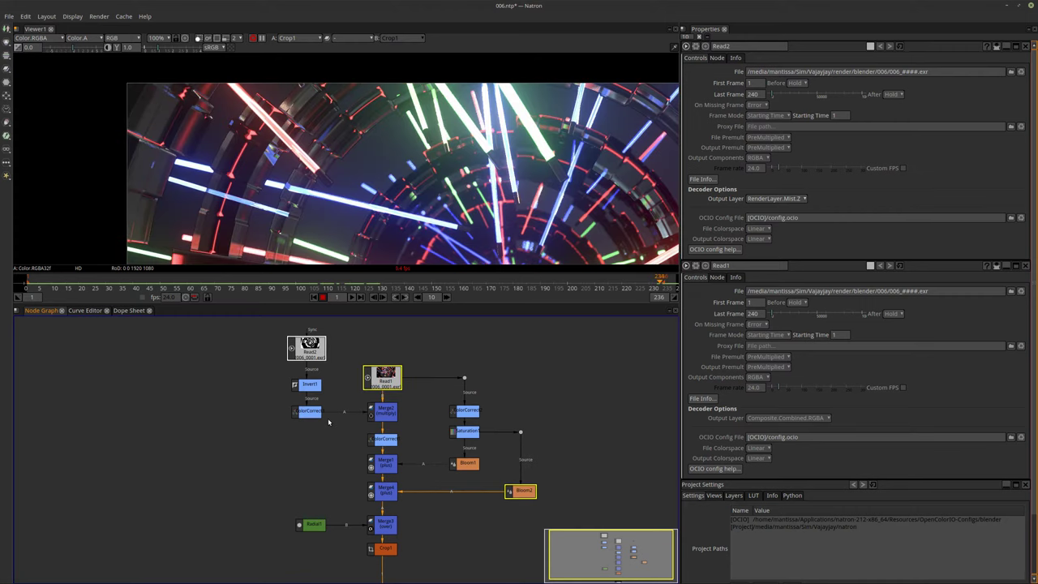
middle_click_drag(419, 402, 414, 437)
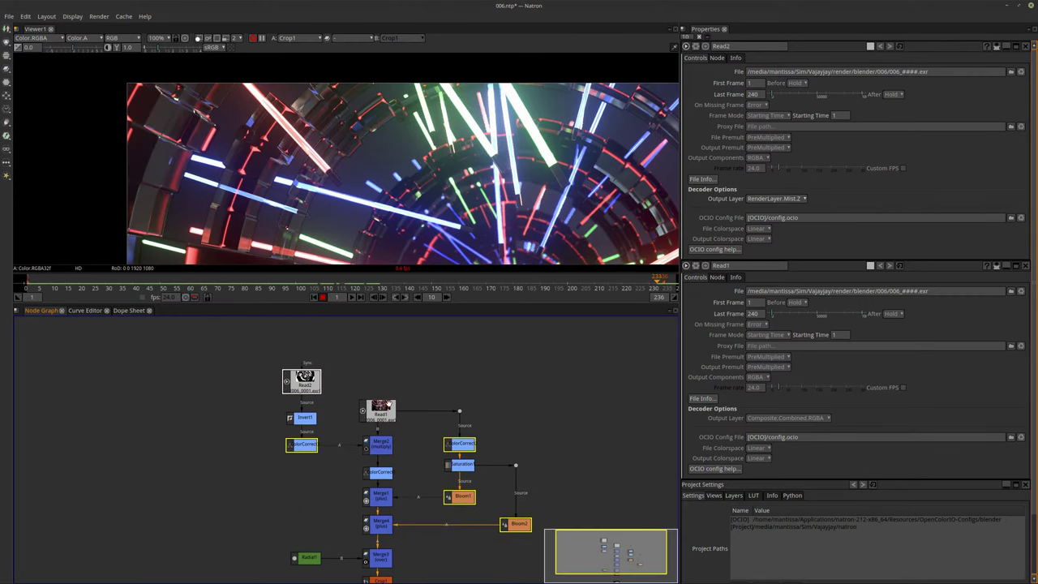
left_click_drag(360, 388, 501, 434)
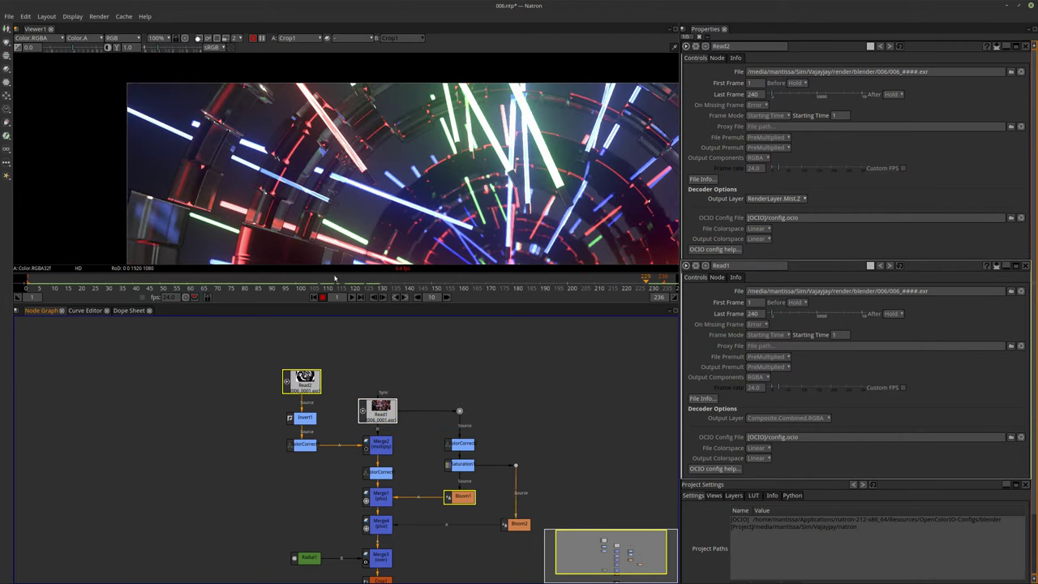
left_click(392, 414)
left_click_drag(388, 412, 388, 384)
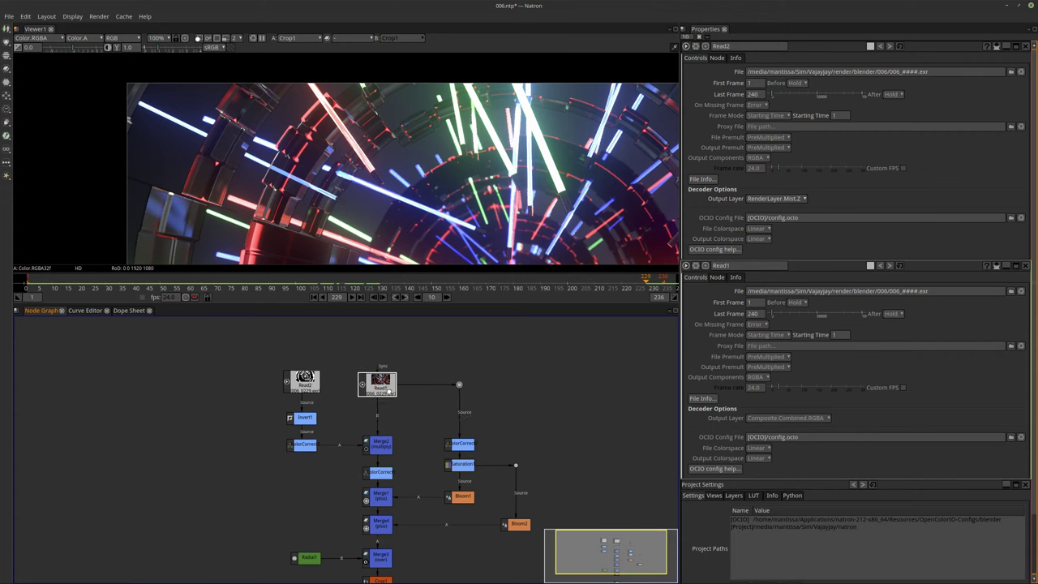
Step: Detach the Radial1 and Merge3 vignette nodes from the end of the tree and place them near the Read nodes
middle_click_drag(277, 493, 317, 464)
mouse_move(287, 516)
left_mouse_down()
mouse_move(442, 546)
mouse_move(283, 518)
left_mouse_up()
left_click_drag(413, 540, 413, 507)
middle_click_drag(450, 546, 454, 538)
mouse_move(299, 516)
left_mouse_down()
mouse_move(634, 414)
mouse_move(620, 361)
left_mouse_up()
mouse_move(599, 378)
middle_mouse_down()
mouse_move(473, 514)
mouse_move(499, 481)
middle_mouse_up()
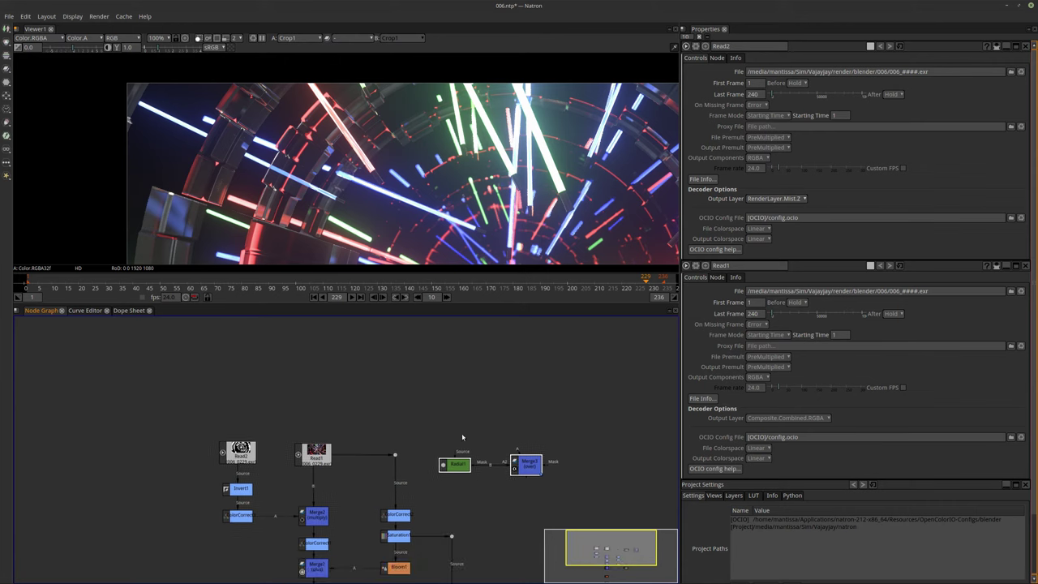
left_click_drag(533, 471, 423, 397)
Step: Shift the Read2 branch down and insert Merge3 between Read1 and Merge2, with Radial1 beside it
middle_click_drag(450, 442, 563, 456)
middle_click_drag(297, 492, 292, 474)
left_click_drag(292, 410, 394, 546)
left_click_drag(341, 440, 344, 508)
left_click_drag(431, 361, 361, 475)
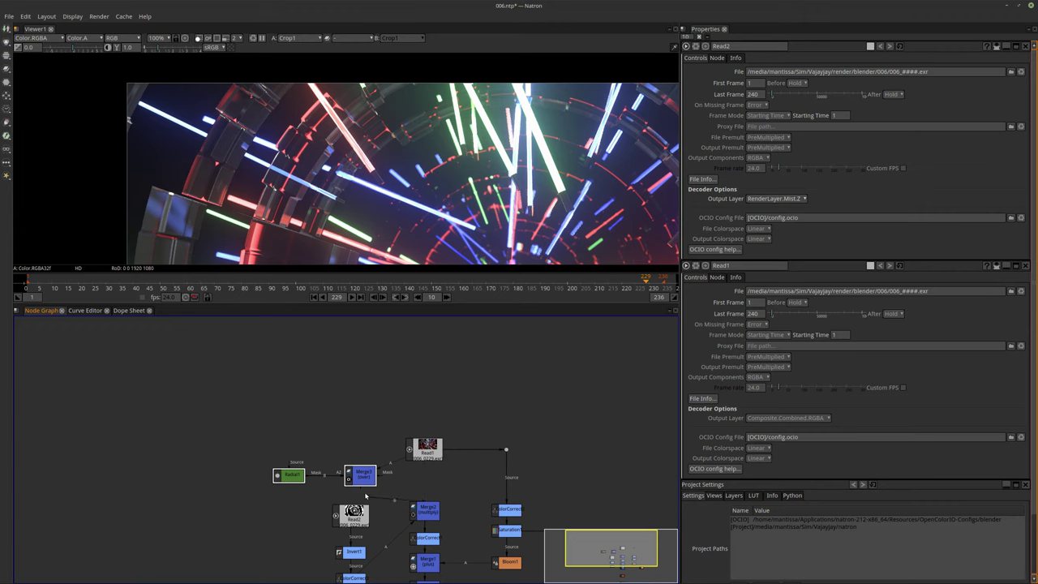
left_click_drag(368, 479, 430, 483)
scroll(461, 159, "down", 5)
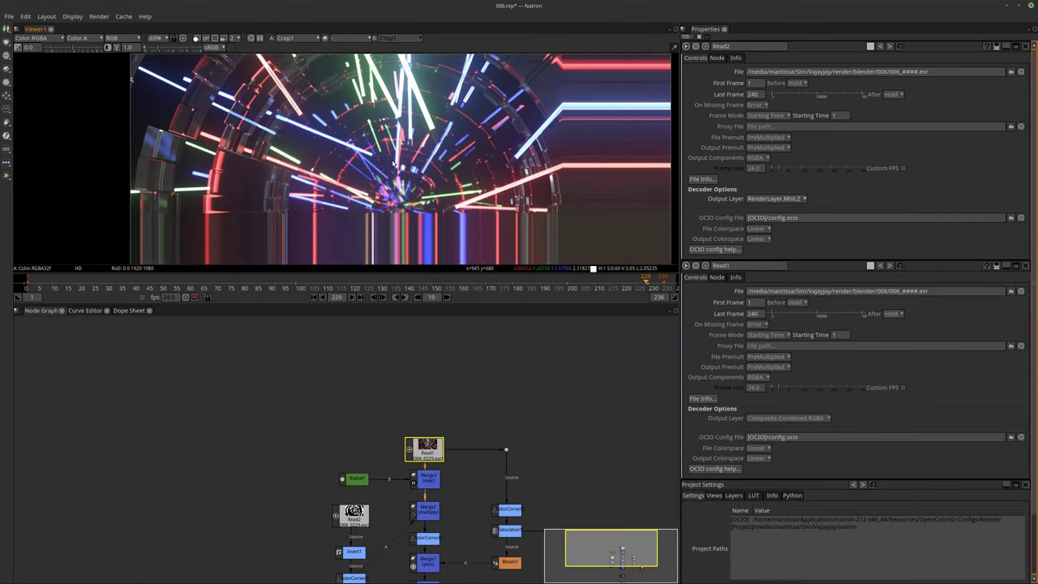
scroll(378, 168, "down", 2)
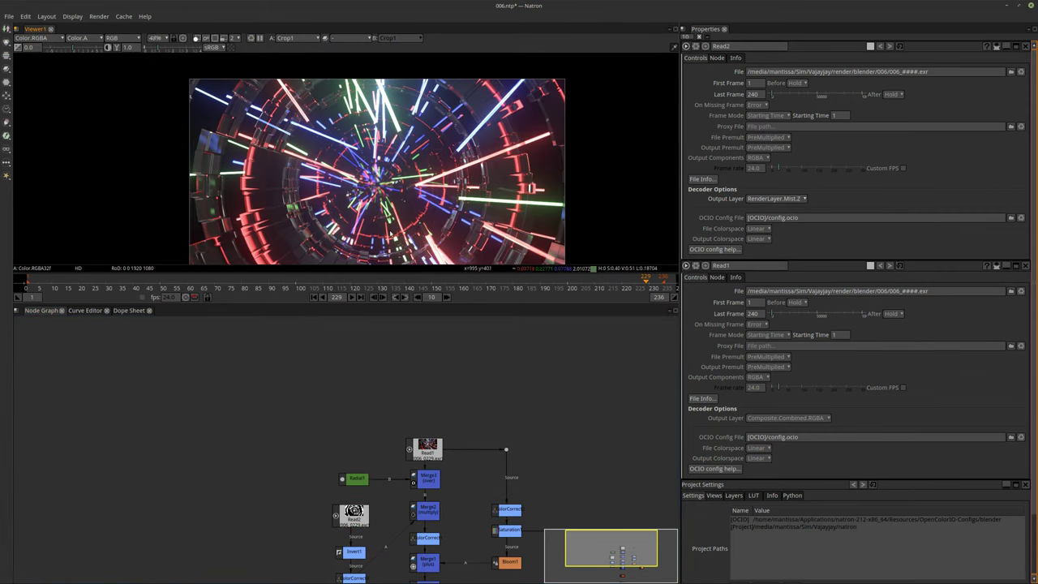
Step: Move the main chain from Merge2 through Merge4 down to leave a gap below Merge3
middle_click_drag(485, 378, 476, 307)
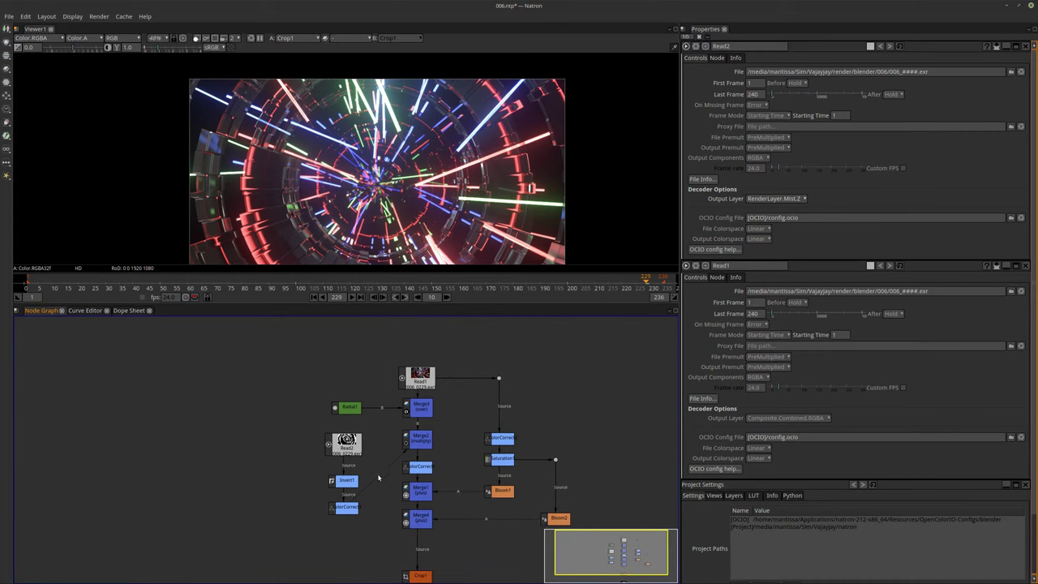
middle_click_drag(378, 475, 377, 441)
scroll(379, 442, "down", 1)
left_click_drag(386, 408, 451, 518)
middle_click_drag(452, 518, 452, 506)
left_click_drag(390, 395, 457, 526)
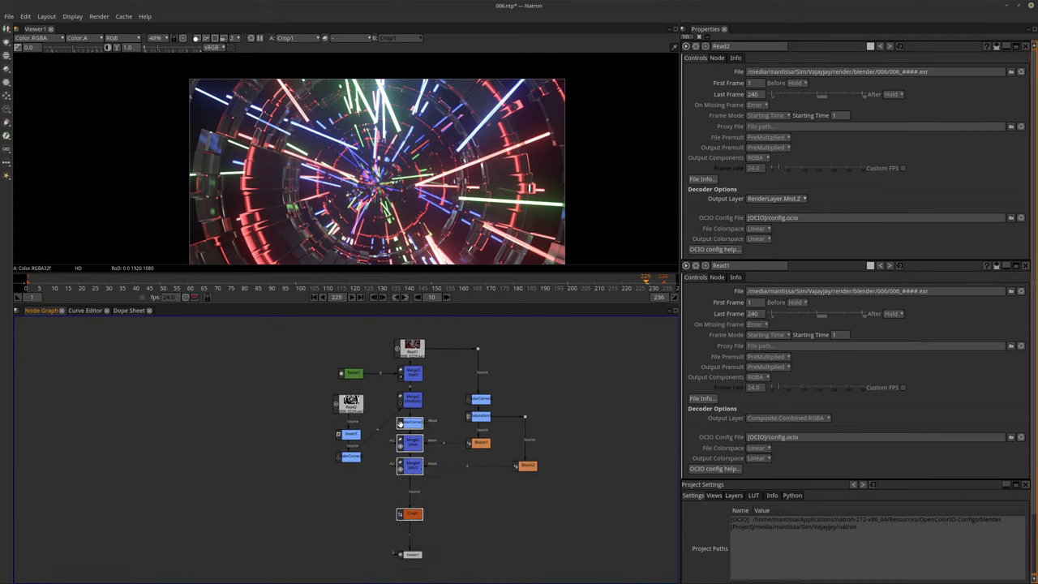
left_click_drag(383, 388, 453, 492)
left_click_drag(418, 400, 413, 423)
Step: Extract Crop1 from before the viewer and reinsert it directly after Merge3, shifting Merge2 and the Read2 branch further down
middle_click_drag(465, 482, 463, 453)
left_click_drag(405, 486, 451, 501)
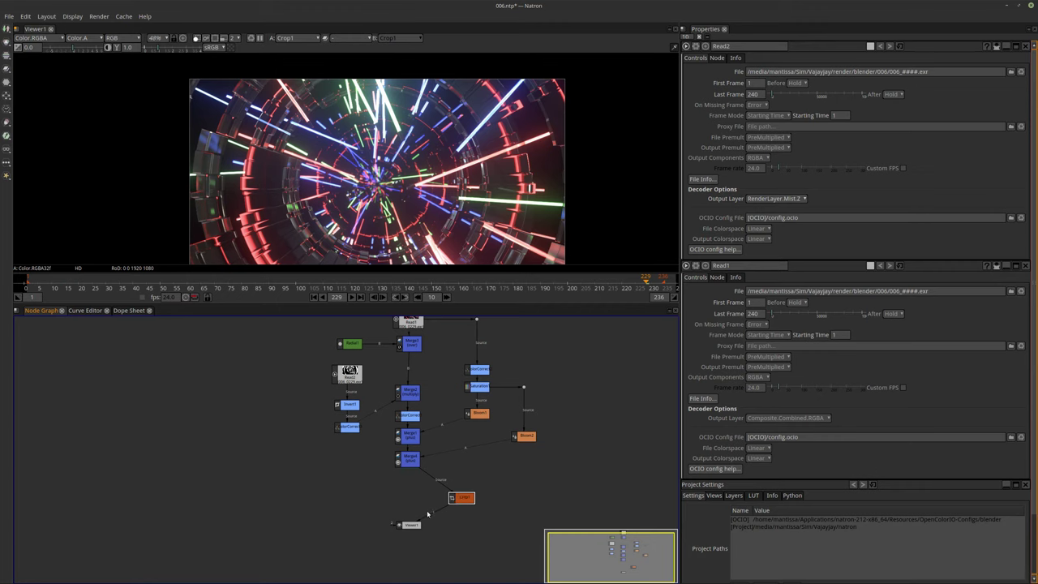
left_click_drag(405, 458, 408, 461)
left_click_drag(449, 491, 471, 481)
middle_click_drag(448, 469, 457, 499)
left_click_drag(308, 394, 438, 505)
left_click_drag(418, 428, 422, 463)
left_click_drag(360, 407, 369, 437)
left_click(393, 432)
left_click_drag(475, 528, 418, 398)
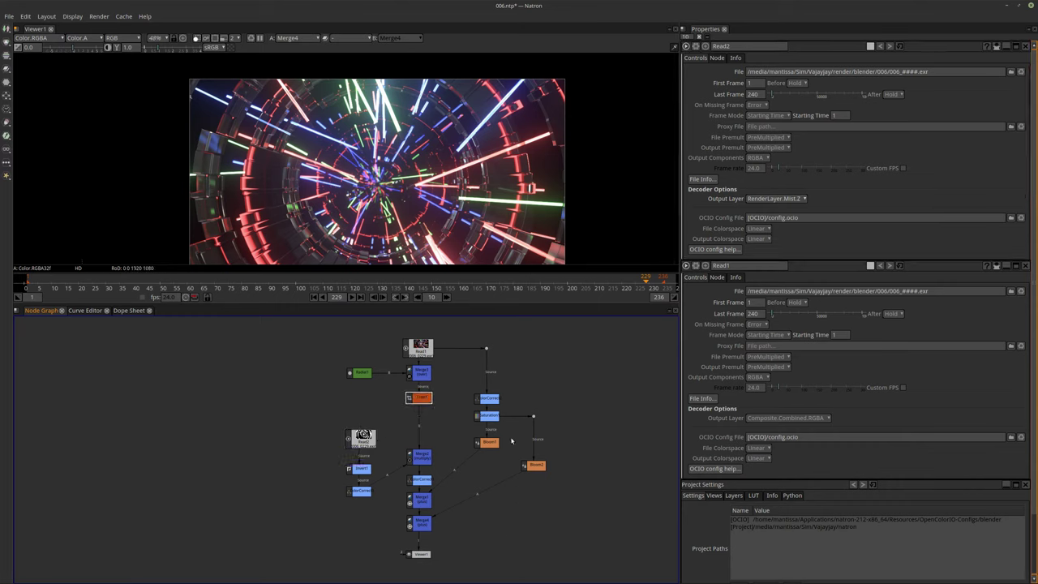
Step: Move the bloom branch down beside Merge1 and Merge4, and raise the Read2 mist branch to line up with Merge2
middle_click_drag(510, 439, 504, 429)
left_click_drag(459, 377, 558, 475)
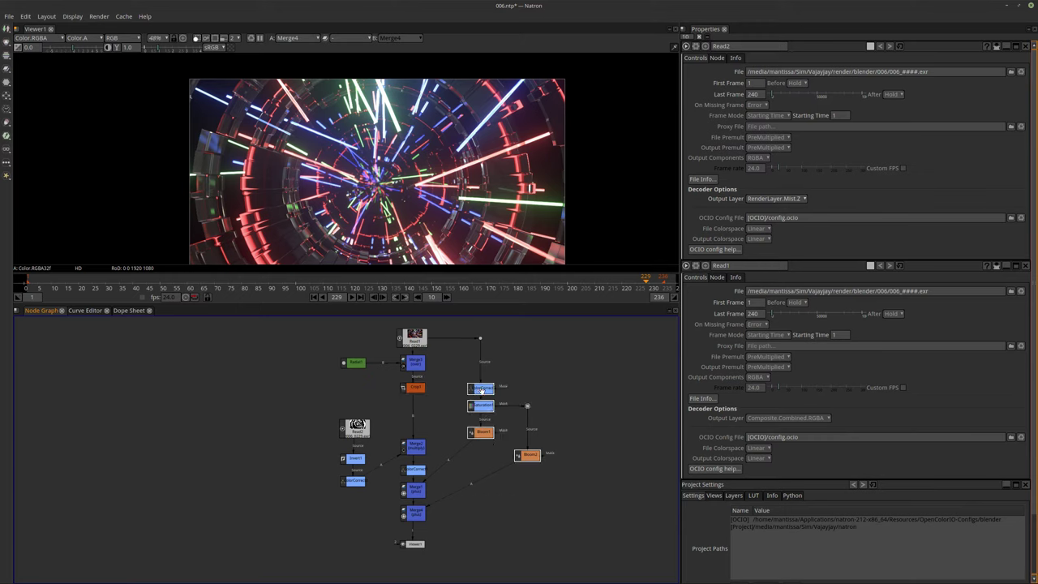
left_click_drag(479, 388, 478, 442)
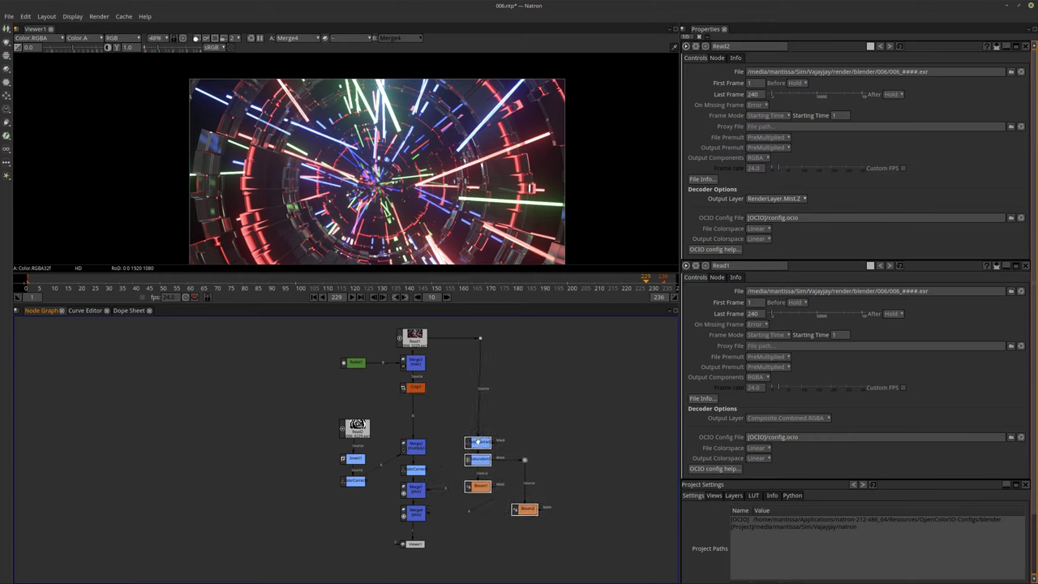
middle_click_drag(489, 410, 494, 365)
middle_click_drag(312, 365, 320, 388)
left_click_drag(321, 387, 399, 487)
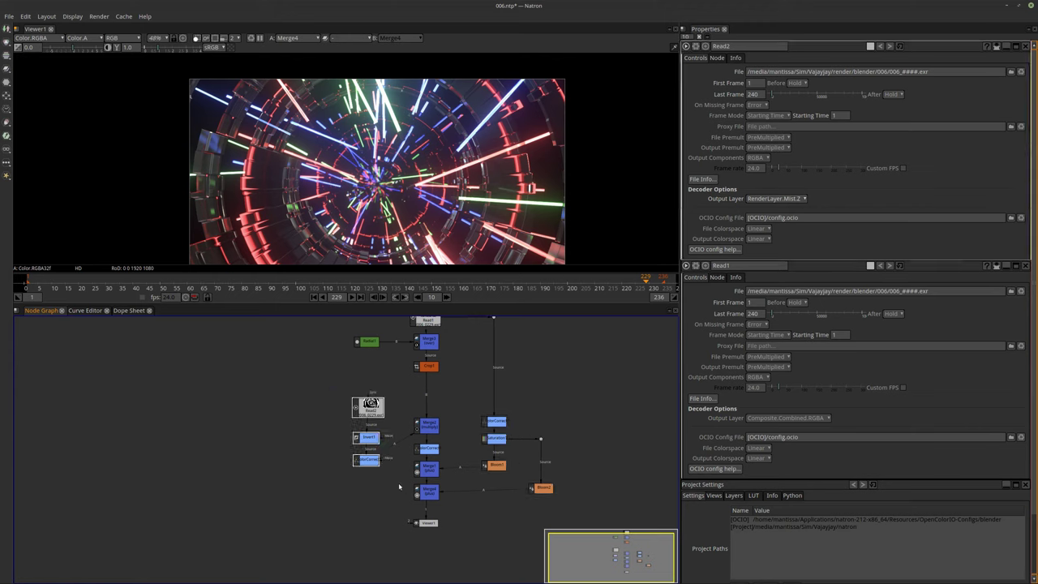
left_click_drag(373, 449, 387, 410)
Step: Align Bloom2 horizontally with Merge4 and Bloom1 with Merge1
middle_click_drag(418, 392, 400, 412)
middle_click_drag(460, 468, 423, 437)
scroll(425, 435, "up", 1)
left_click_drag(462, 472, 461, 476)
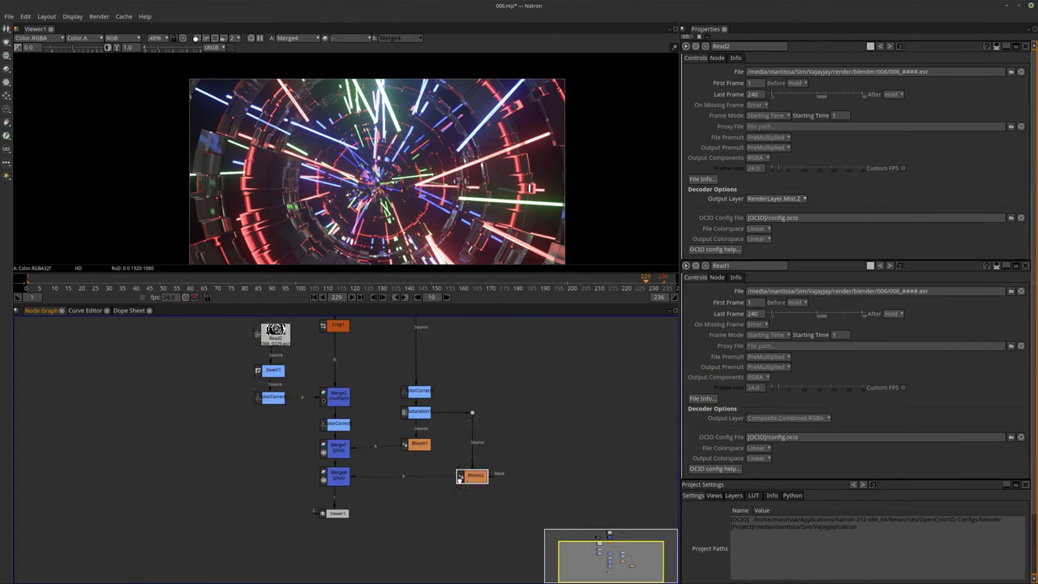
left_click_drag(412, 442, 413, 447)
middle_click_drag(410, 389, 448, 477)
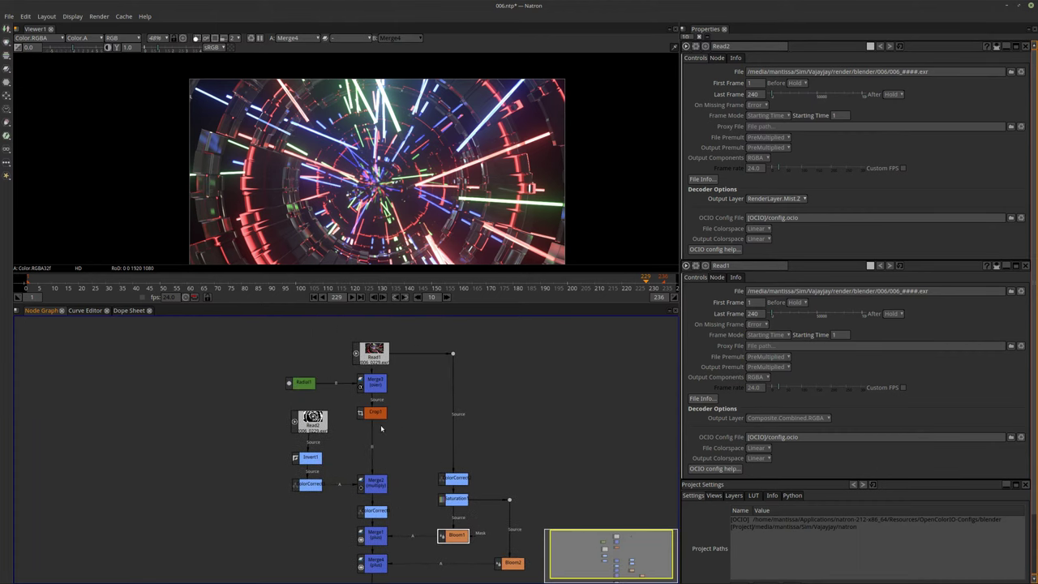
left_click(309, 484)
middle_click_drag(343, 334, 353, 372)
left_click(322, 459)
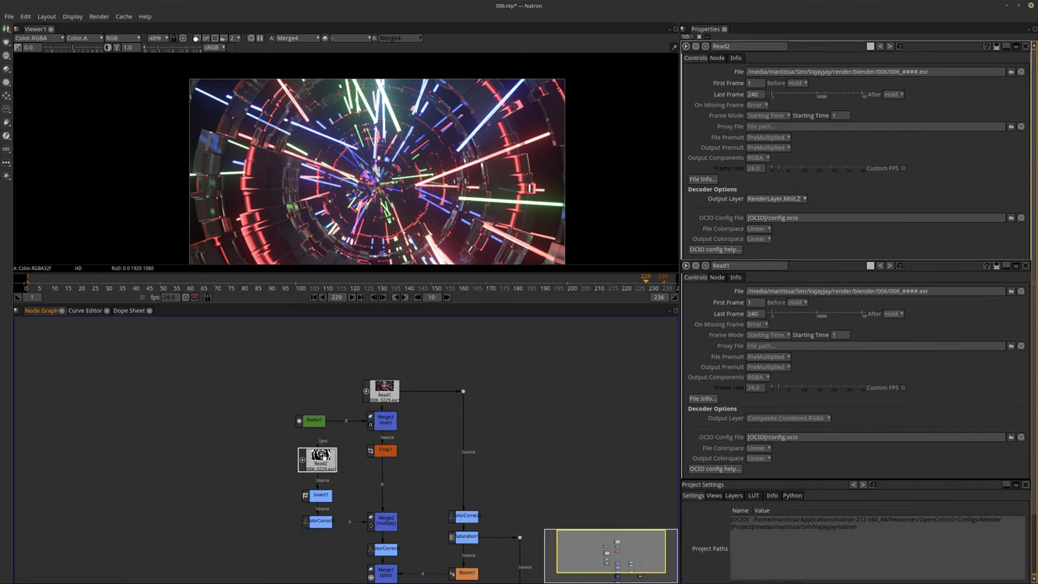
mouse_move(391, 381)
middle_mouse_down()
mouse_move(396, 397)
mouse_move(394, 387)
middle_mouse_up()
middle_click_drag(303, 232, 308, 205)
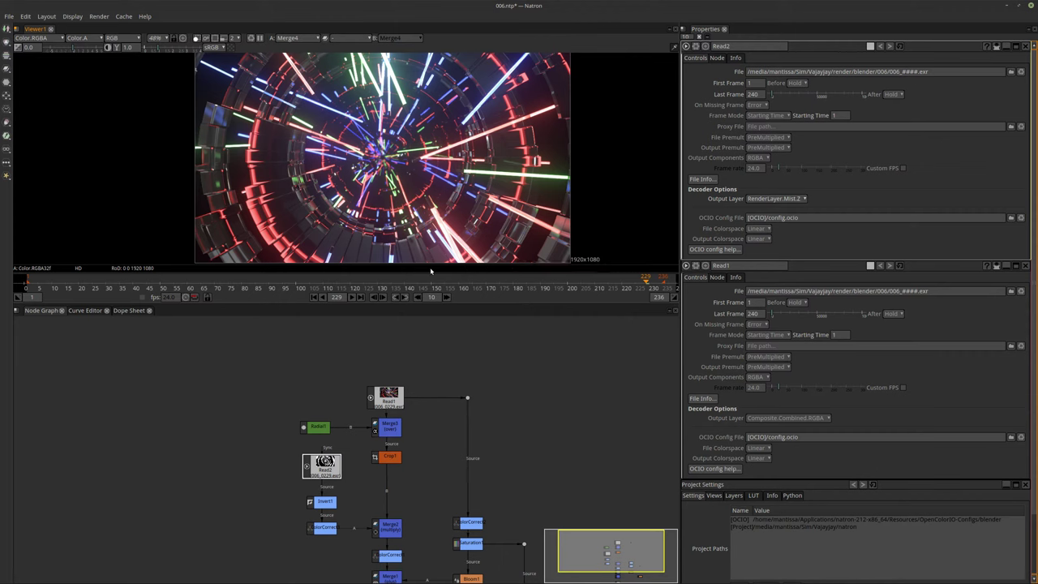
Step: Add a Shuffle node between Merge4 and Viewer1
middle_click_drag(421, 451, 403, 363)
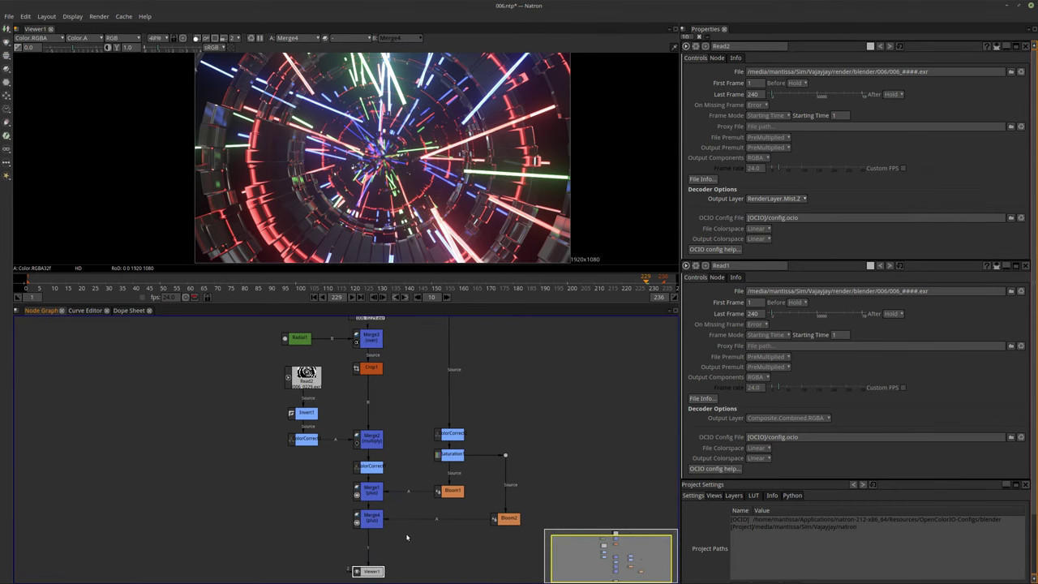
middle_click_drag(369, 567, 372, 542)
left_click(368, 493)
key("Tab")
type("shu")
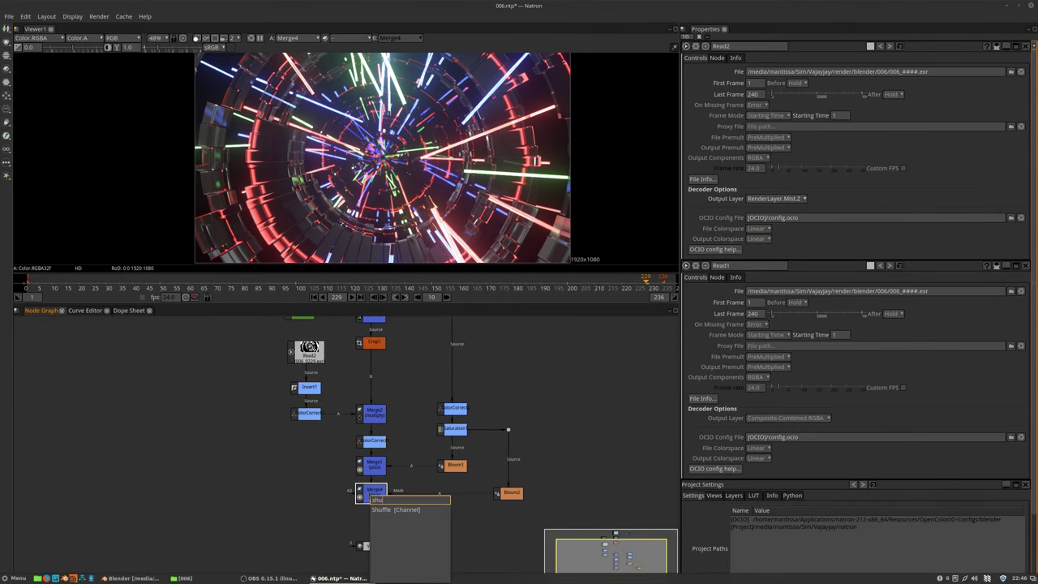
key("Return")
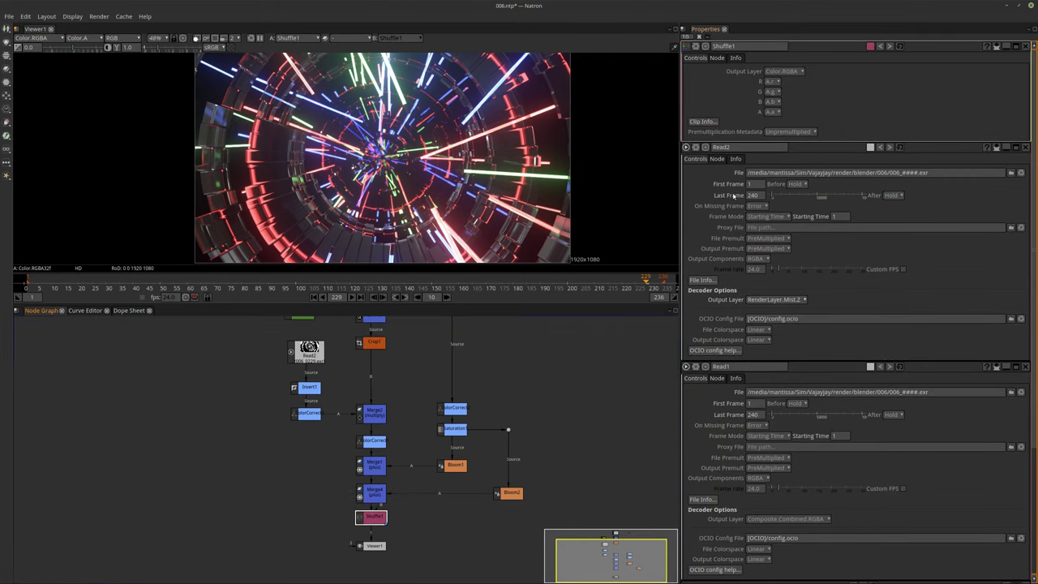
Step: Set Shuffle1's alpha output to constant 1 and space the Shuffle1 and Viewer1 nodes apart below Merge4
left_click(772, 111)
left_click(806, 168)
middle_click_drag(395, 508, 391, 427)
scroll(383, 430, "up", 3)
left_click_drag(347, 489, 352, 510)
left_click_drag(357, 438, 357, 449)
Step: Create an unconnected Write node and browse to the Sim/Vajayjay/render/natron folder for its output
left_click(537, 460)
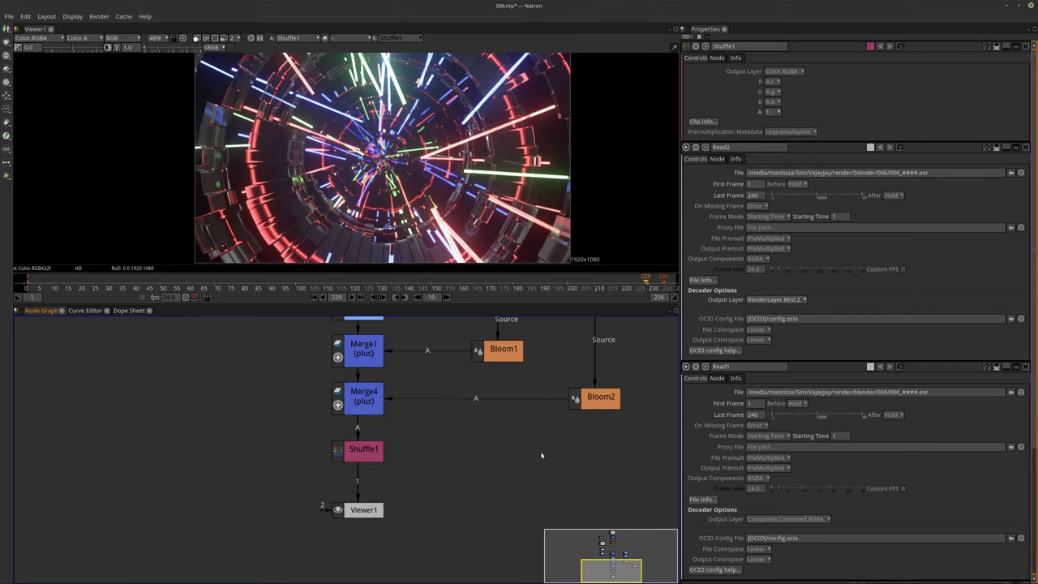
key("w")
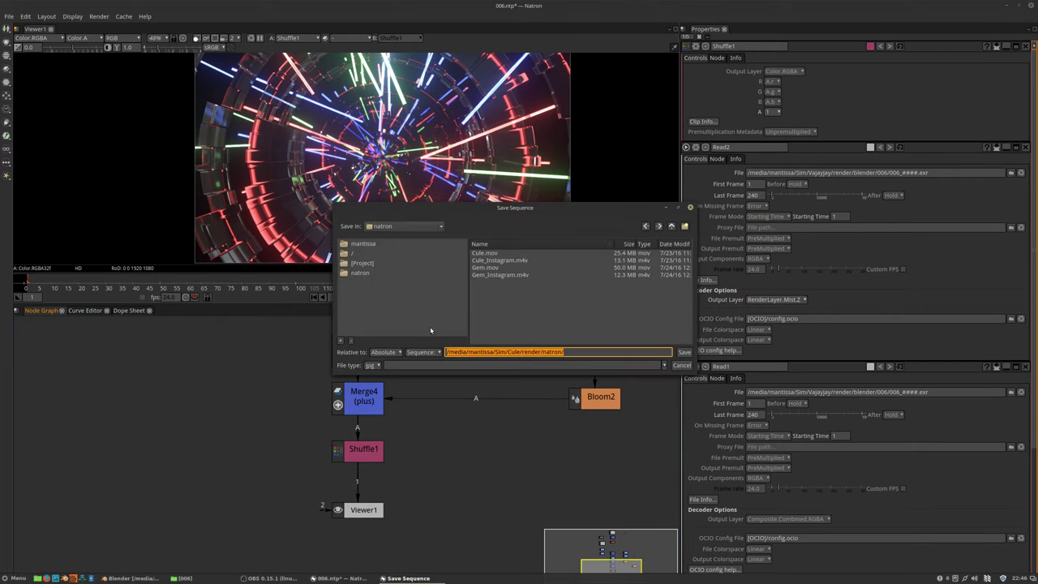
left_click(671, 226)
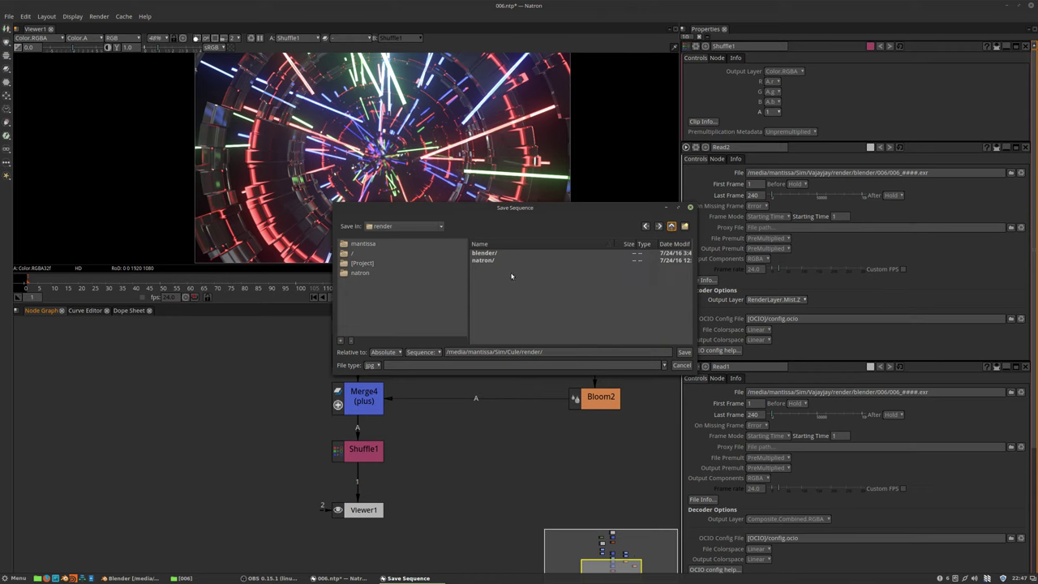
left_click(671, 226)
left_click(671, 227)
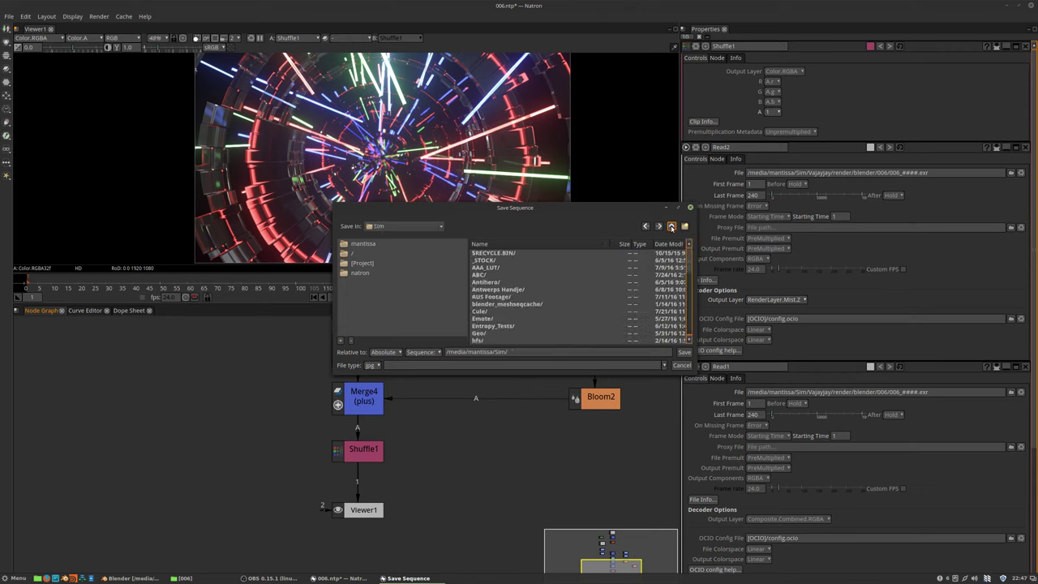
scroll(519, 293, "down", 10)
left_click(486, 282)
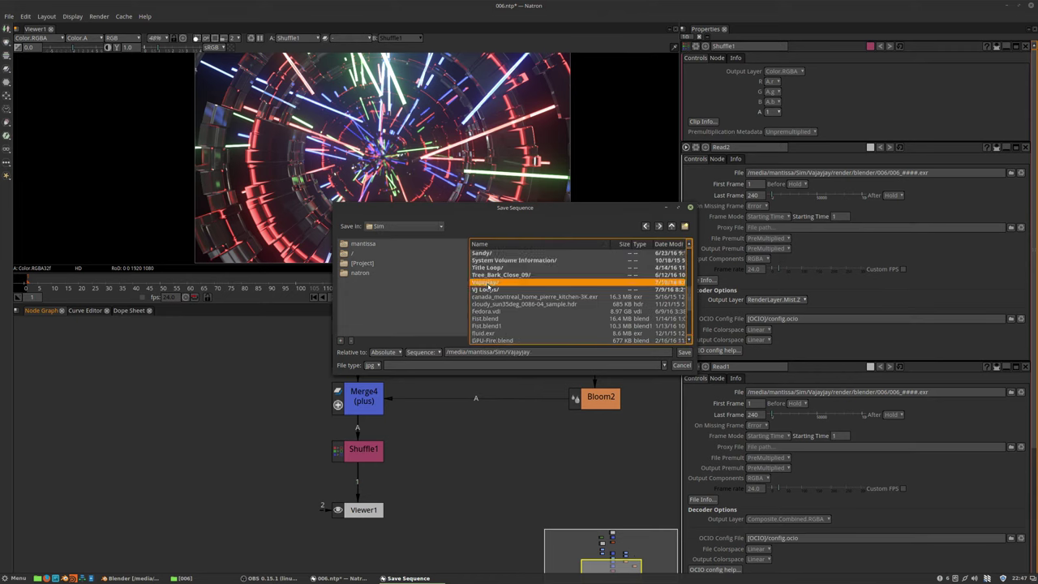
double_click(487, 282)
left_click(486, 267)
left_click(485, 267)
double_click(484, 260)
Step: Name the Write node's output file 006.mov and confirm it
left_click(551, 352)
type("00")
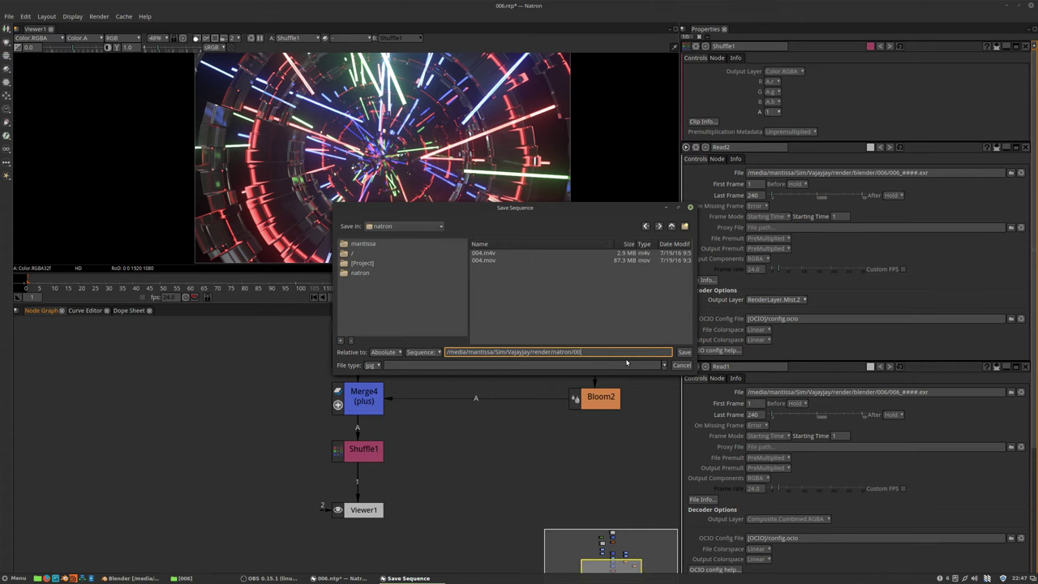
type("6.mov")
key("Return")
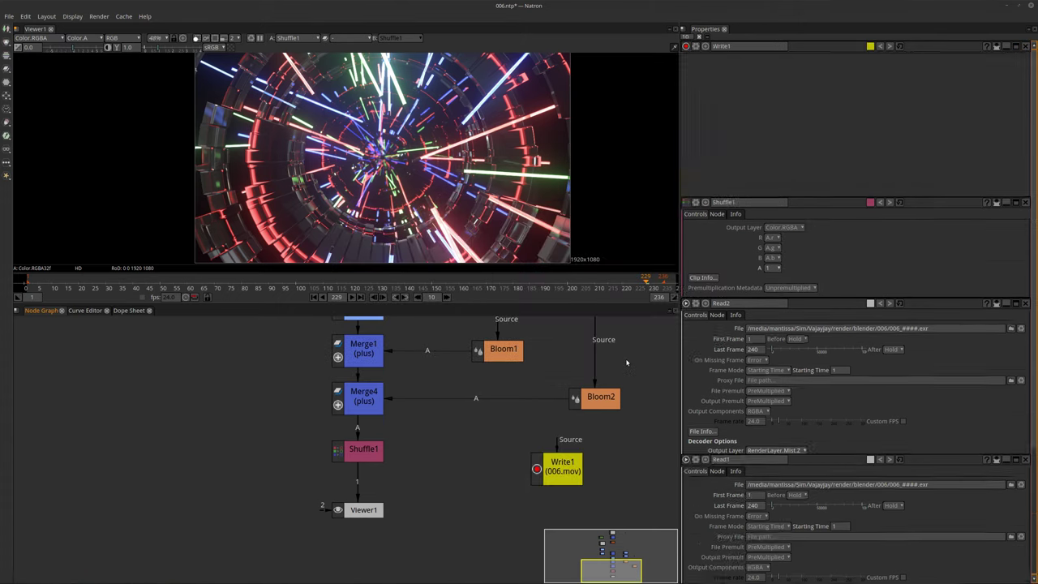
Step: Connect Write1's source to Shuffle1 and place it beside that node
middle_click_drag(394, 433, 364, 469)
scroll(376, 472, "down", 1)
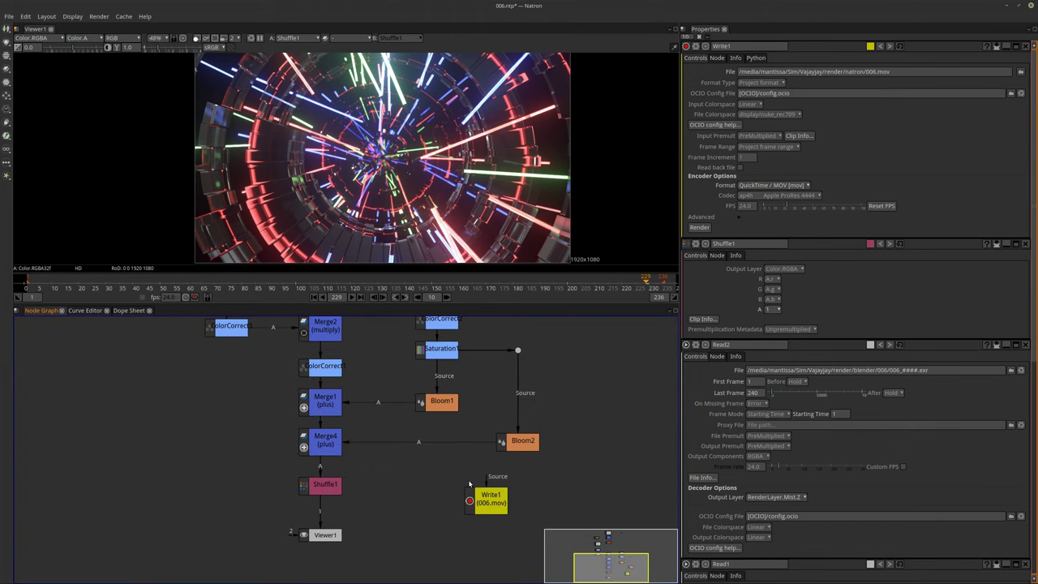
left_click_drag(483, 479, 396, 476)
middle_click_drag(343, 434, 368, 510)
scroll(349, 446, "down", 2)
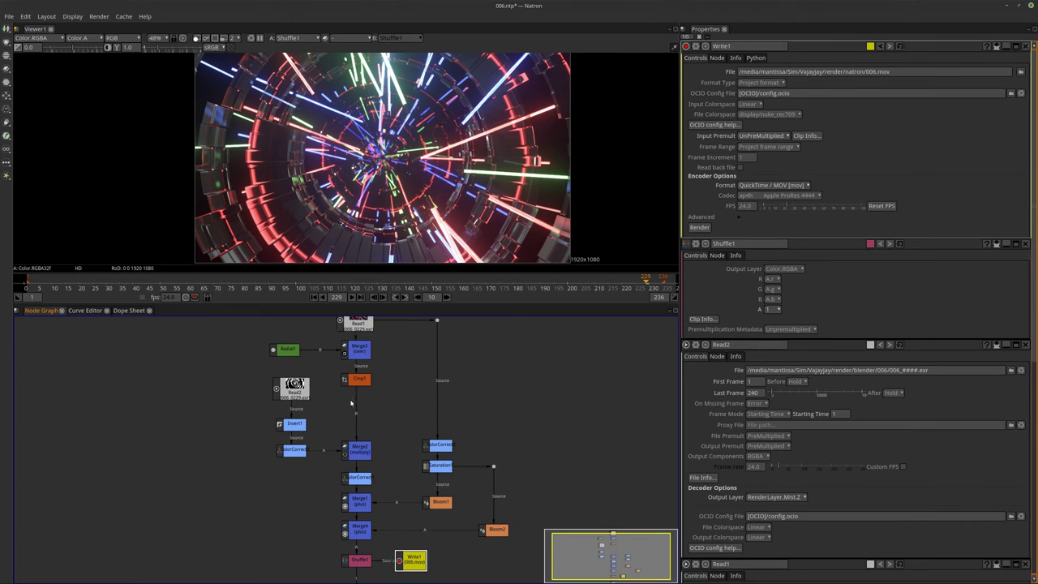
Step: Enlarge the viewer pane above the node graph, fit the image in it, and save the project
left_click_drag(373, 305, 373, 375)
scroll(341, 241, "up", 1)
middle_click_drag(341, 241, 347, 226)
scroll(347, 226, "up", 1)
scroll(350, 181, "down", 1)
mouse_move(350, 189)
middle_mouse_down()
mouse_move(353, 171)
mouse_move(355, 183)
middle_mouse_up()
key("f")
left_click(358, 222)
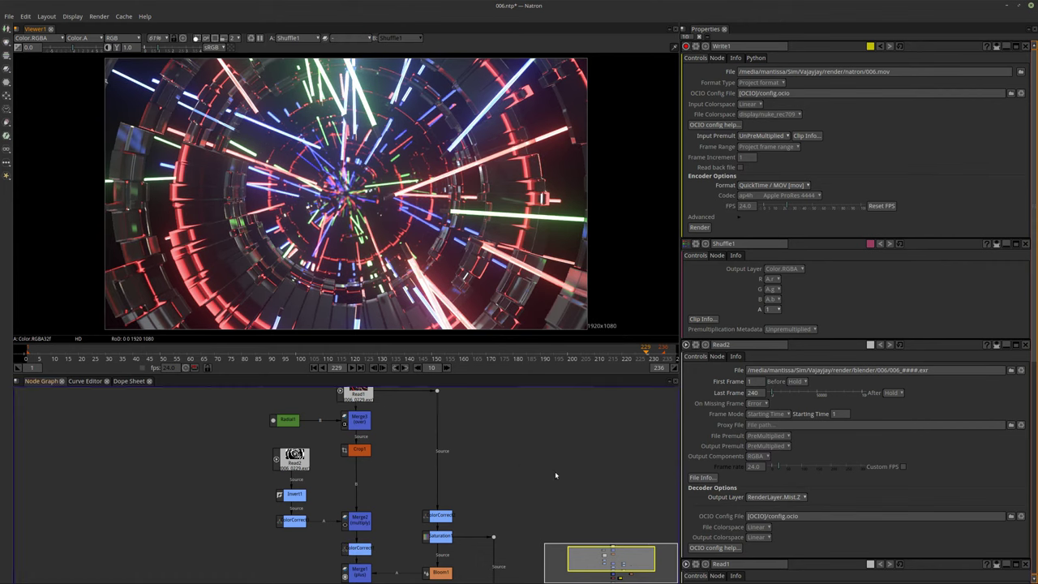
key("ctrl+s")
Step: Start rendering the Write1 node and switch to the file manager window showing the 006 folder
scroll(497, 489, "down", 6)
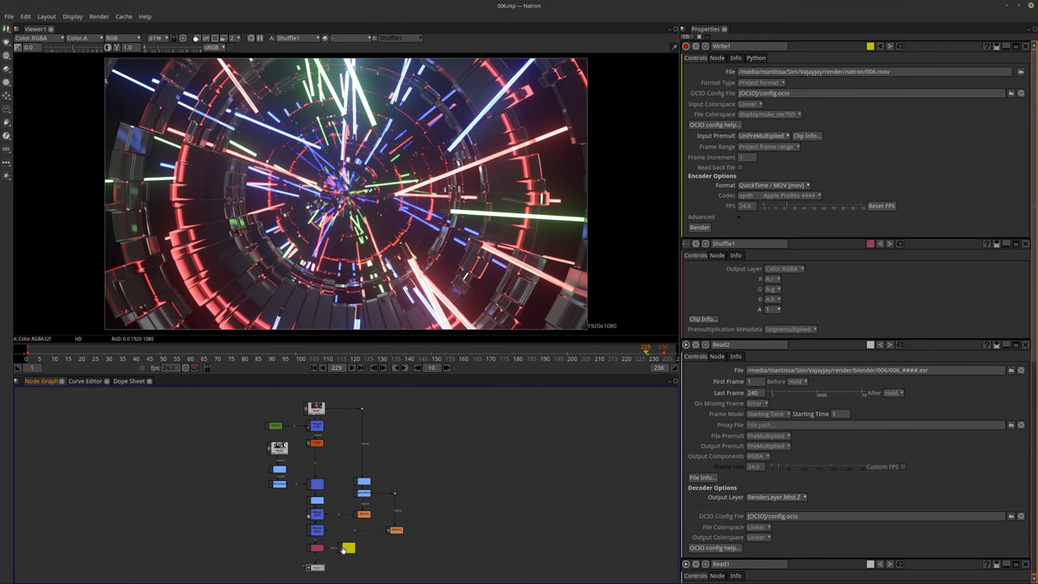
left_click(701, 228)
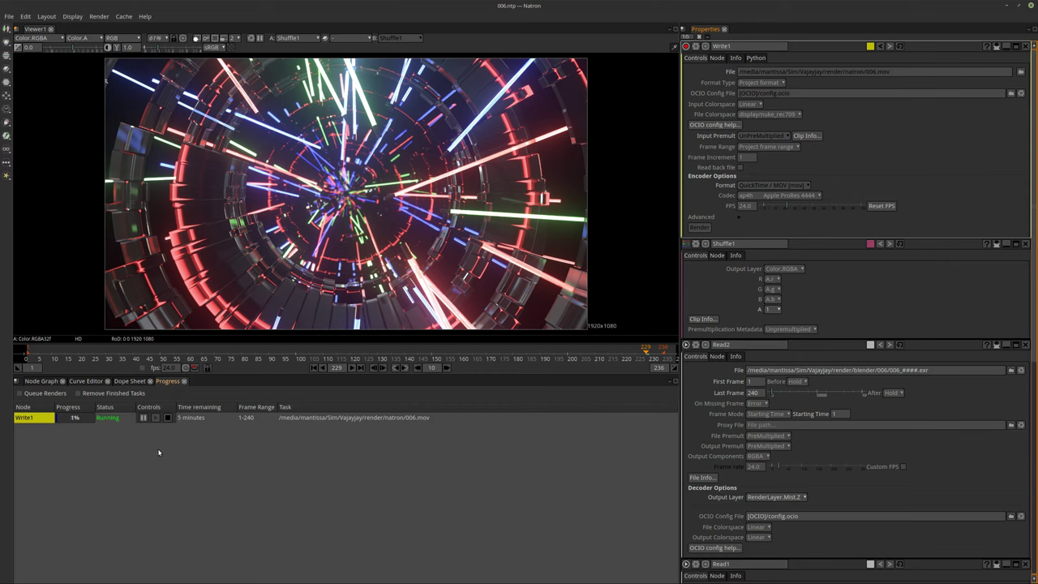
left_click(180, 578)
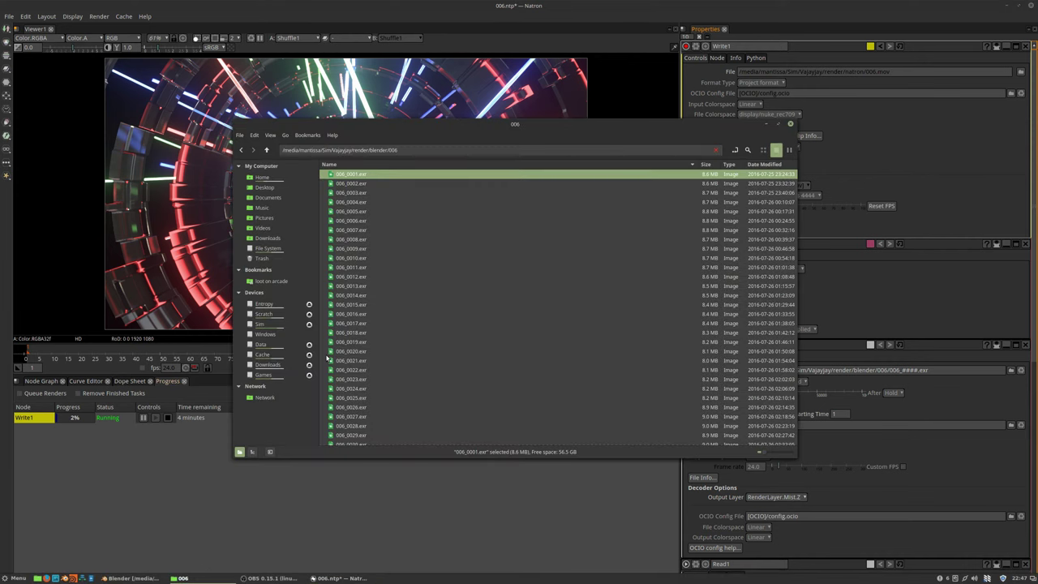
Step: Navigate the file manager from the 006 folder up to the render directory and open its natron folder
left_click(265, 151)
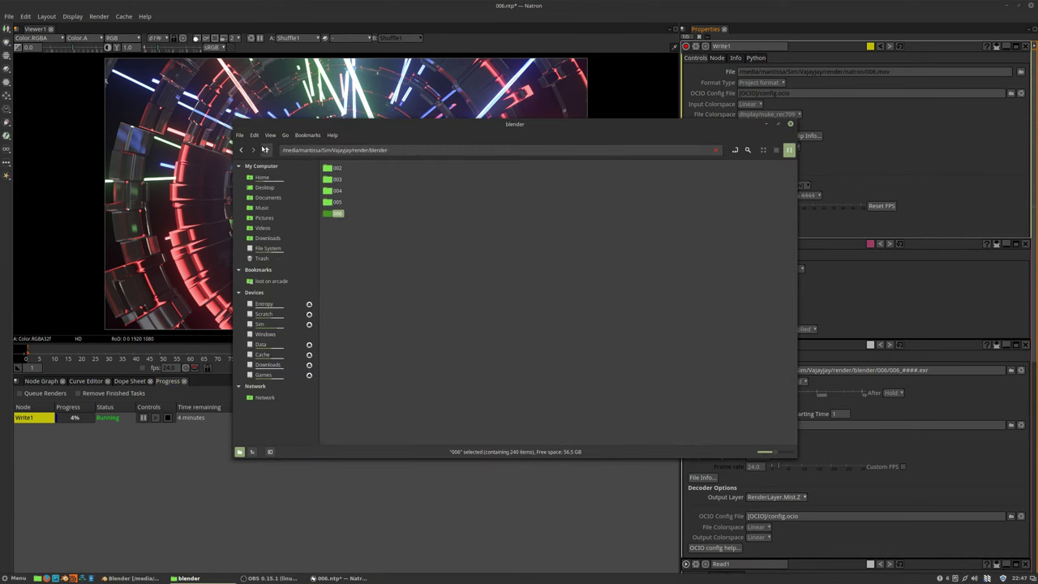
left_click(265, 150)
double_click(339, 180)
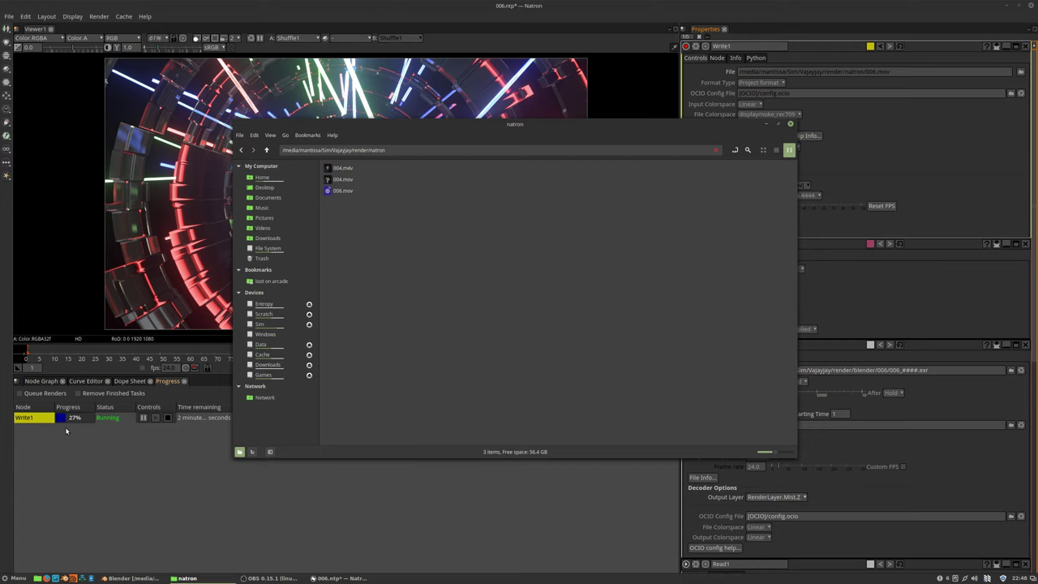
Step: Minimize the file manager window and widen the Time remaining column in the render progress list
left_click(767, 123)
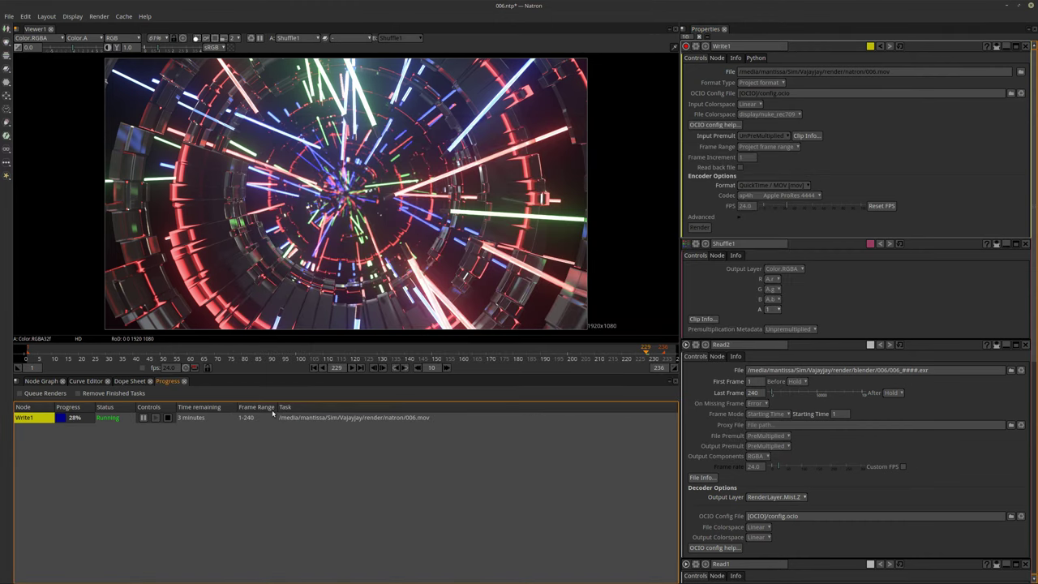
left_click_drag(237, 406, 274, 406)
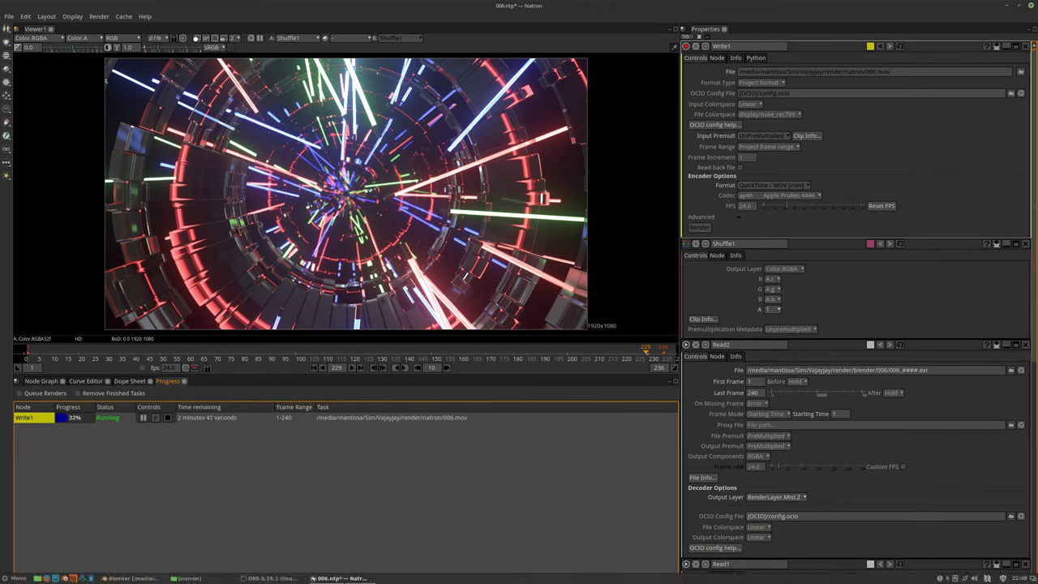
Step: Bring back the file manager window on the natron folder and close Blender
mouse_move(271, 578)
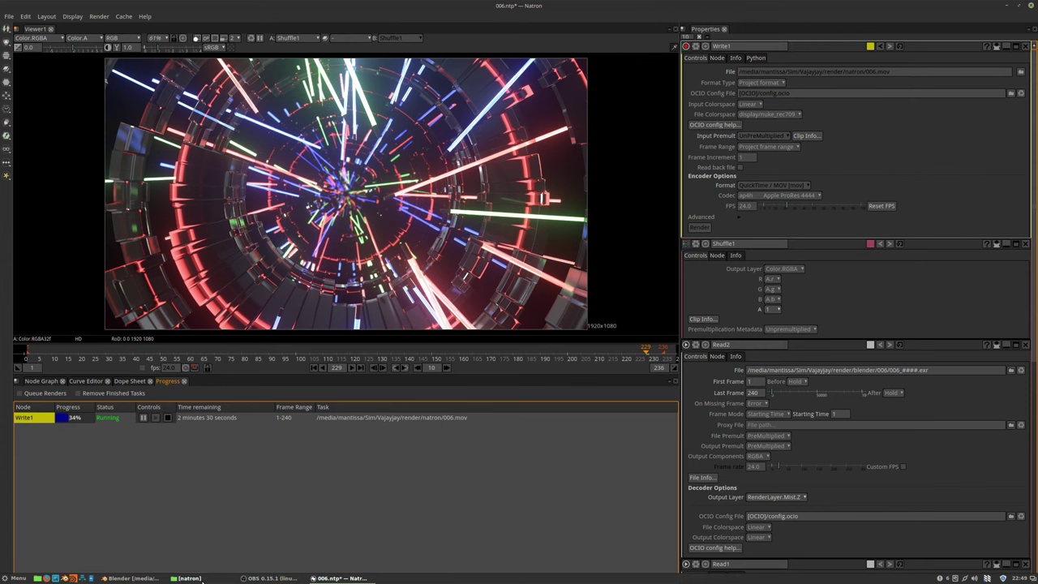
left_click(188, 578)
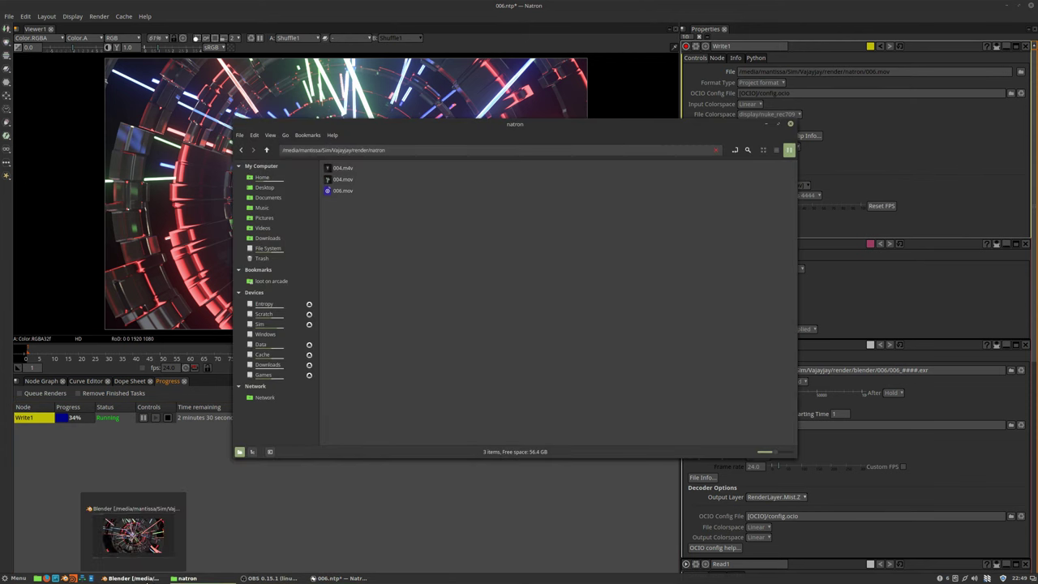
left_click(134, 577)
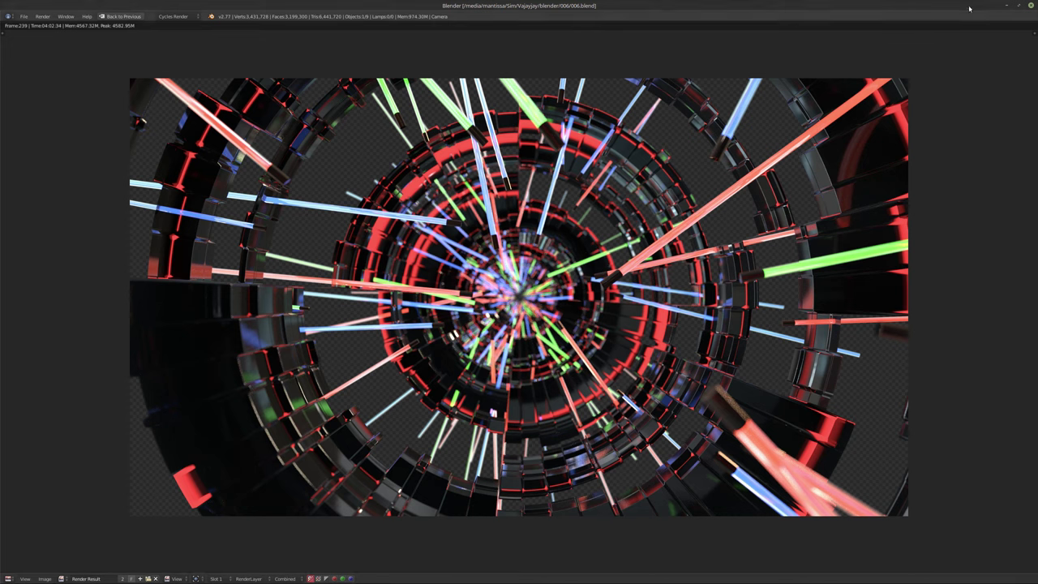
left_click(1030, 5)
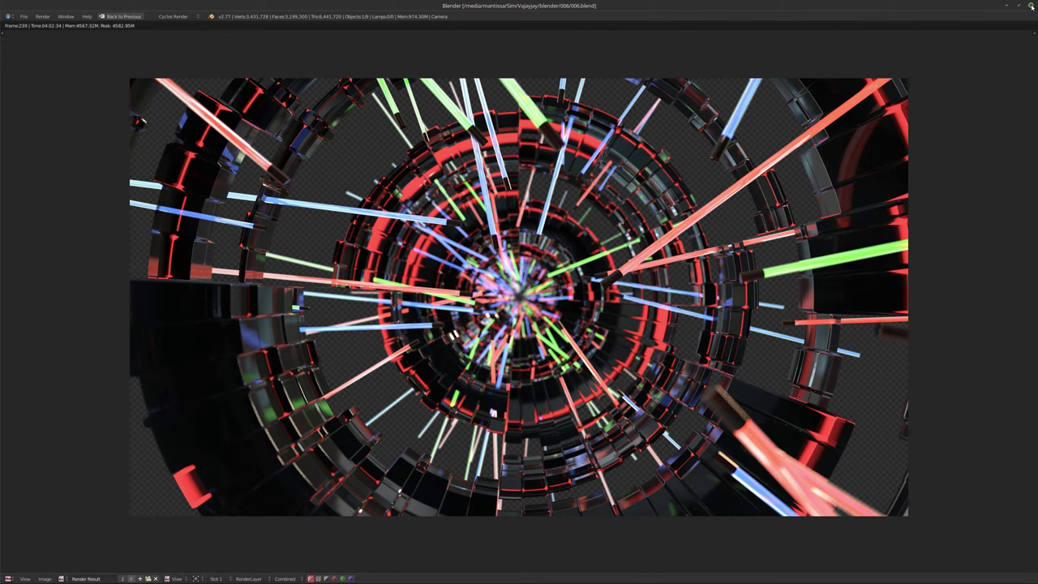
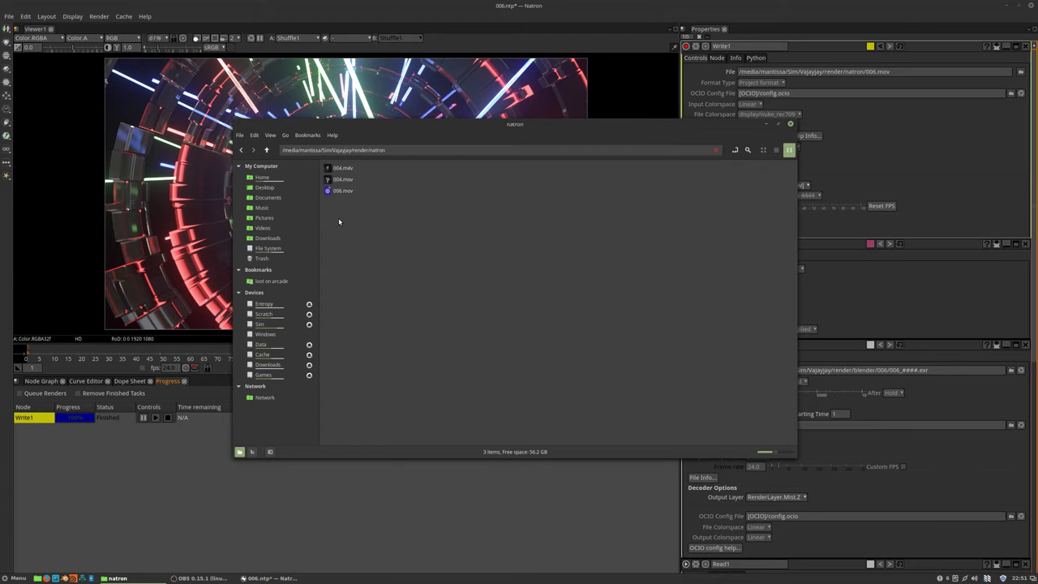
Step: Play the rendered 006.mov in SMPlayer with A-B section repeat enabled, watch it full screen, and close the player
double_click(341, 191)
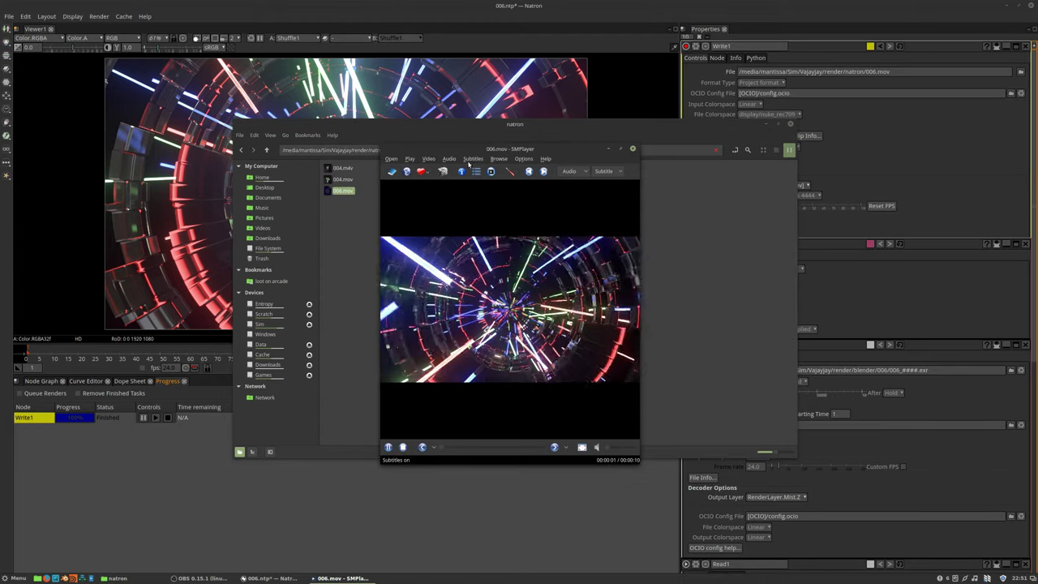
left_click(428, 158)
mouse_move(409, 159)
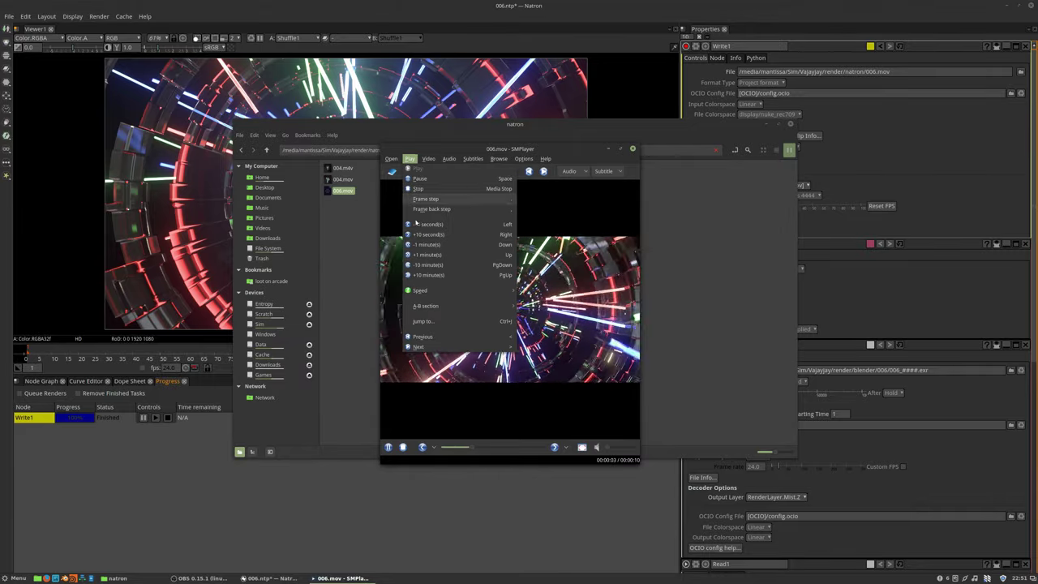
mouse_move(449, 290)
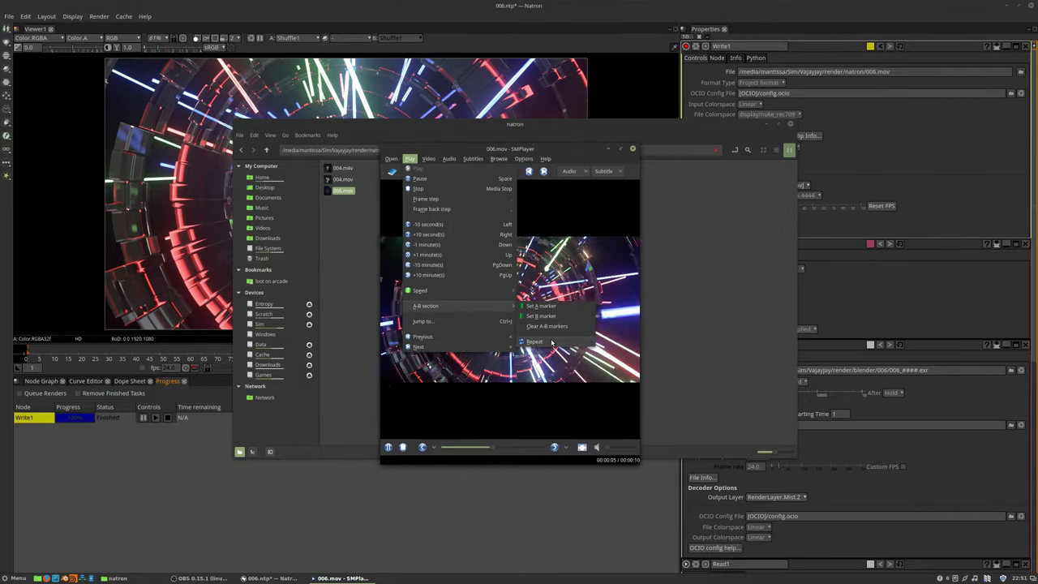
left_click(531, 340)
double_click(473, 313)
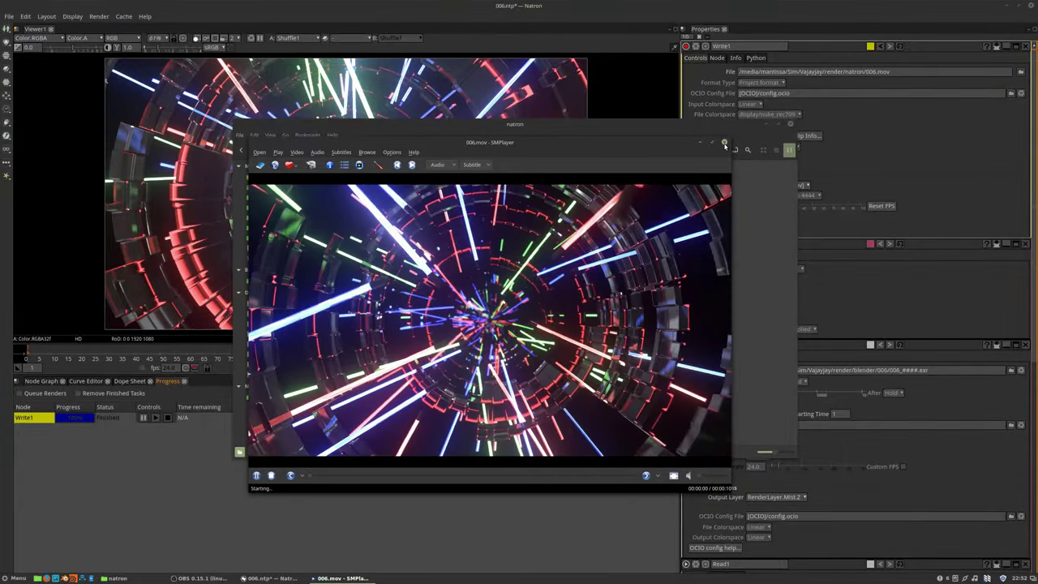
left_click(724, 143)
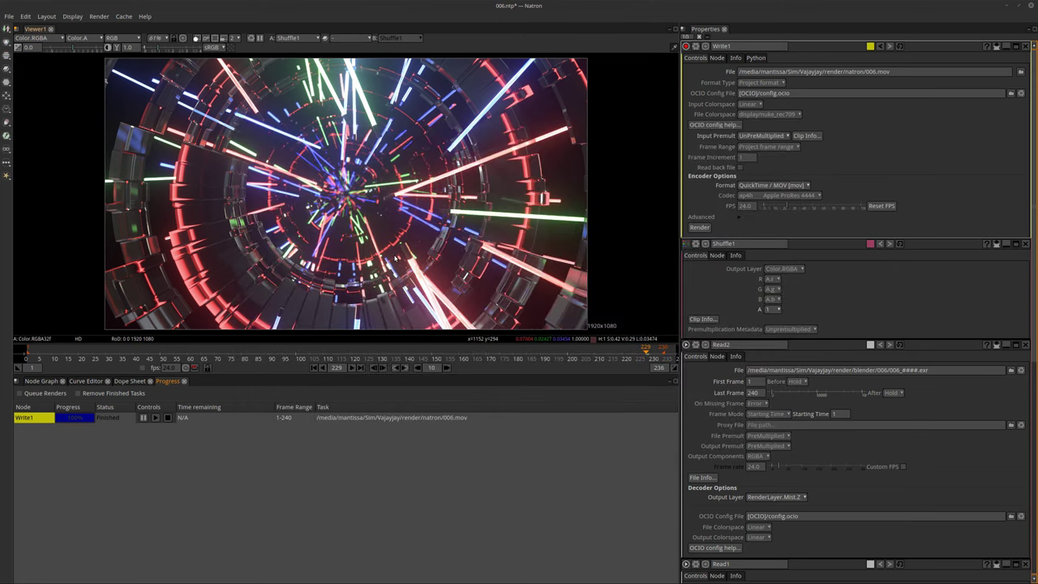
Step: Return to the node graph and show the Shuffle1 node's output in Viewer1
left_click(43, 381)
scroll(306, 510, "up", 6)
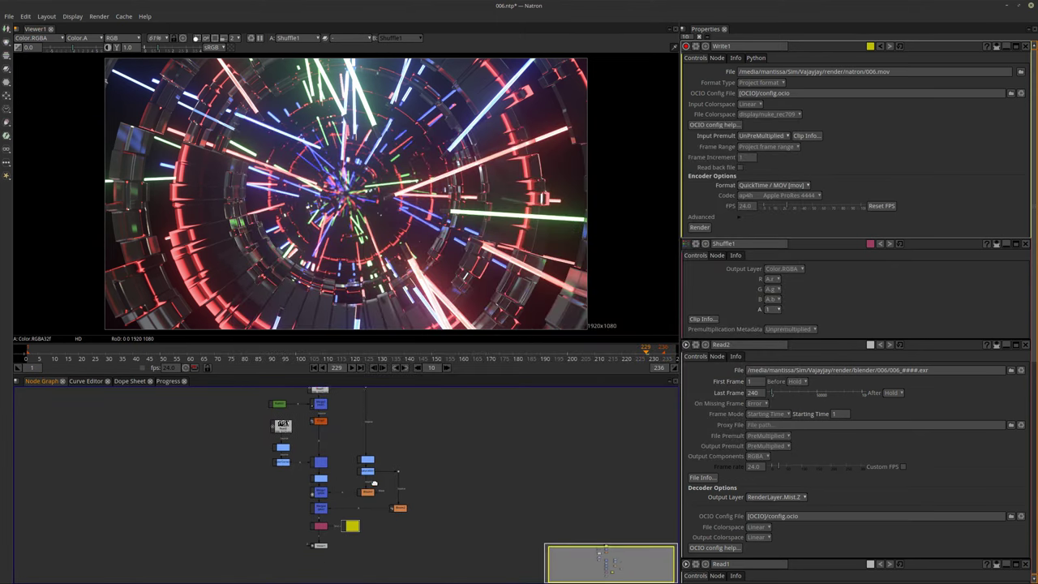
scroll(306, 509, "down", 3)
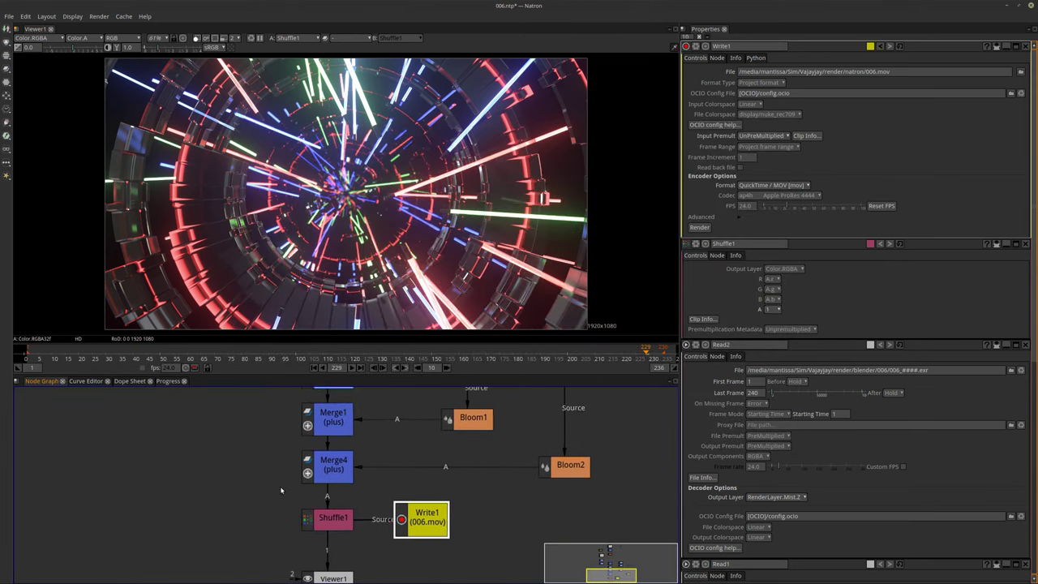
left_click(325, 525)
key("1")
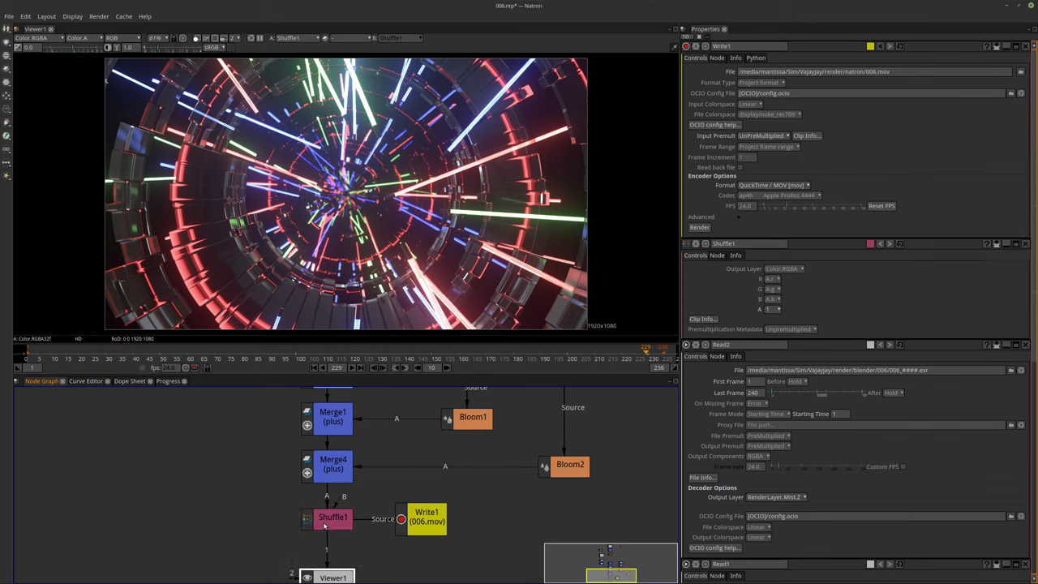
middle_click_drag(206, 475, 214, 452)
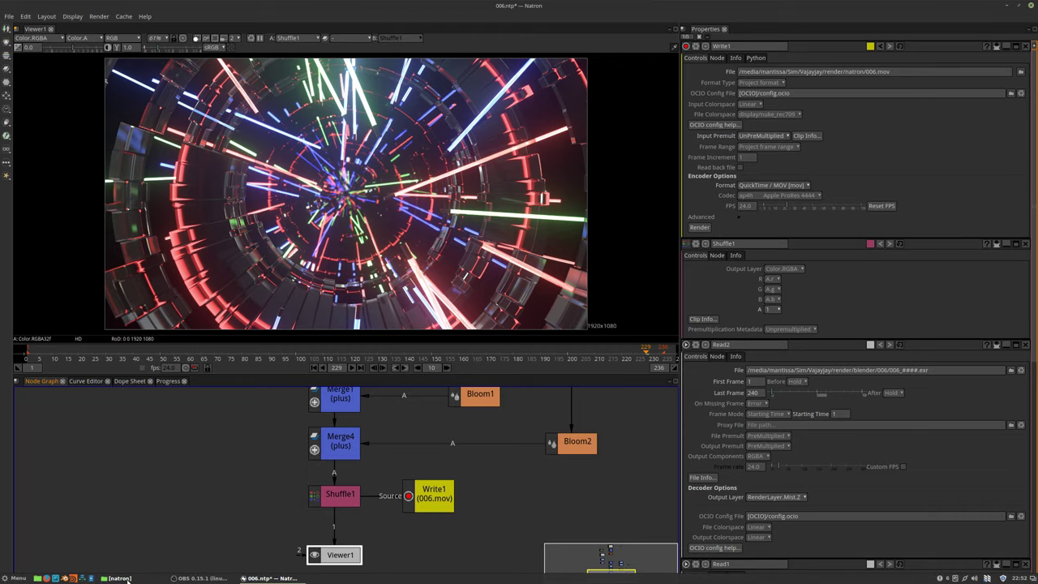
Step: Play 006.mov again, pause it, move the player aside to compare its colours with the Natron viewer, and close it
left_click(125, 578)
double_click(343, 190)
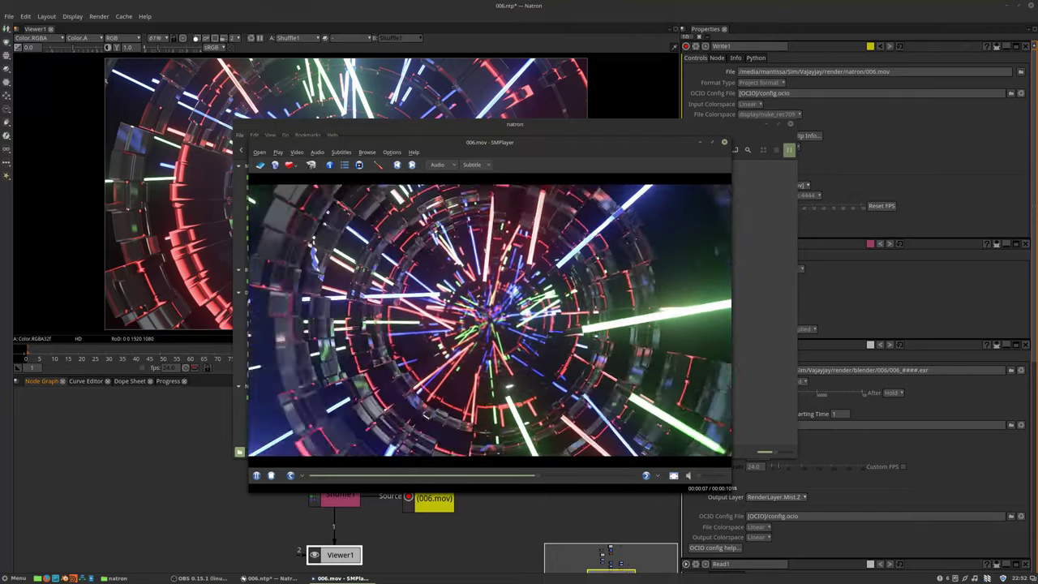
key("space")
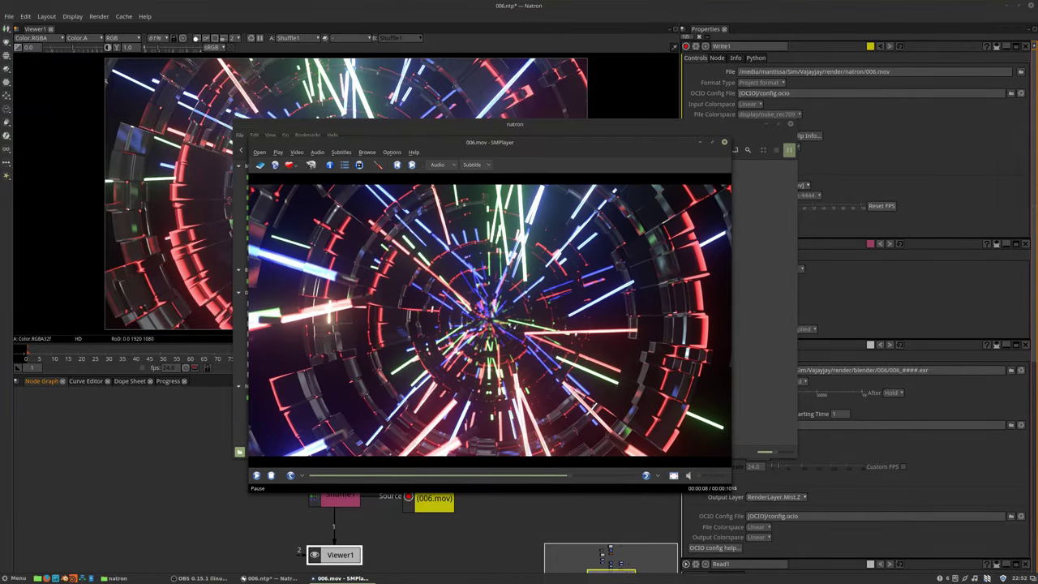
left_click(766, 125)
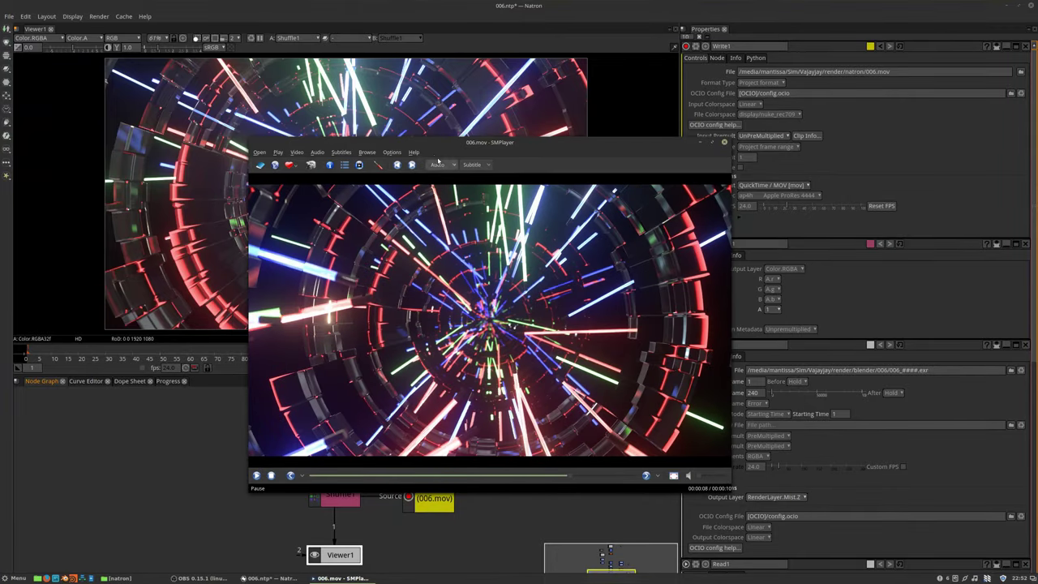
left_click_drag(467, 139, 576, 181)
left_click(859, 192)
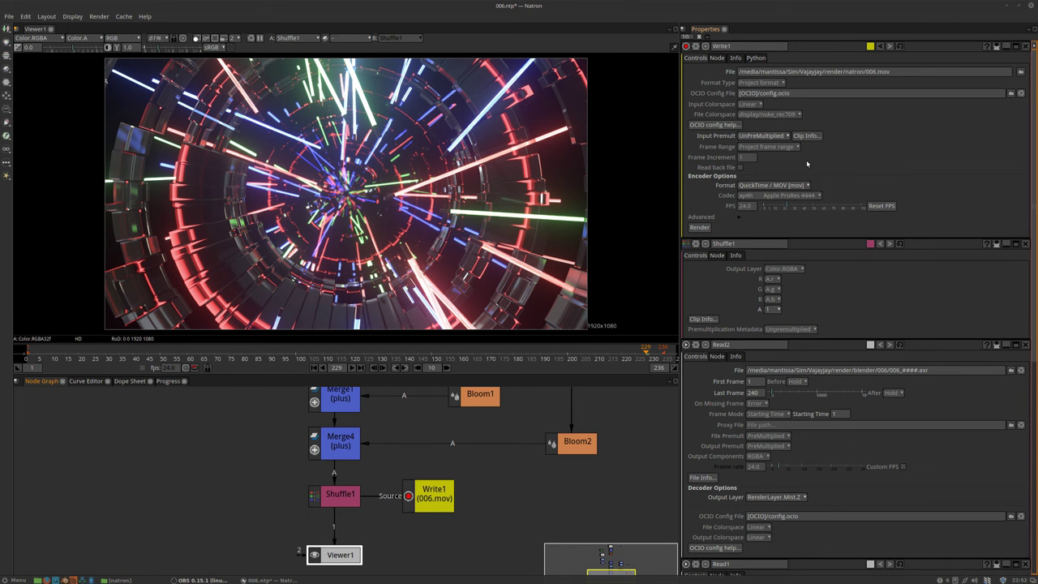
Step: Set Write1's file colorspace to sRGB and start rendering 006.mov again
left_click(770, 114)
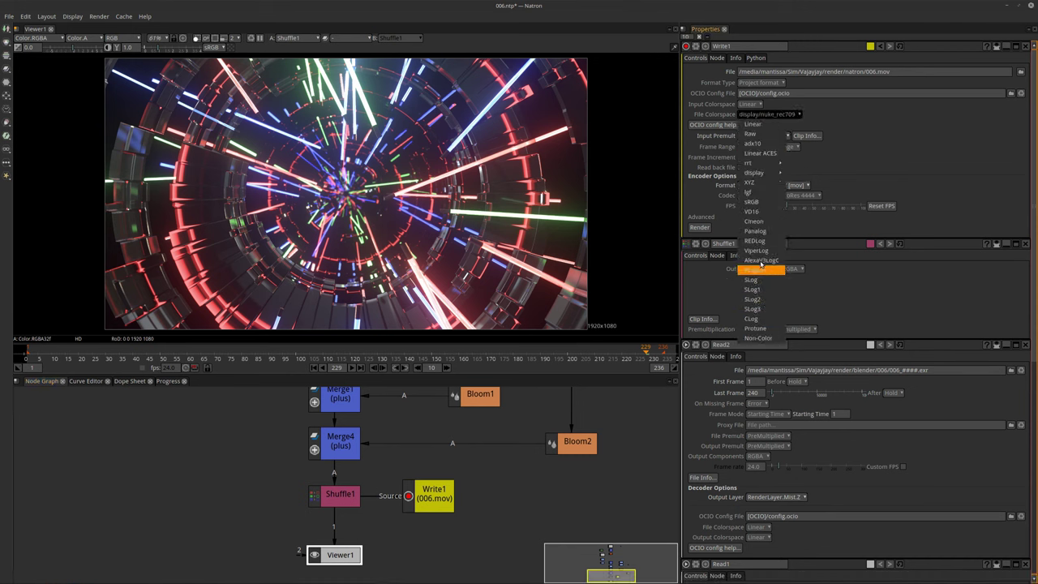
left_click(753, 202)
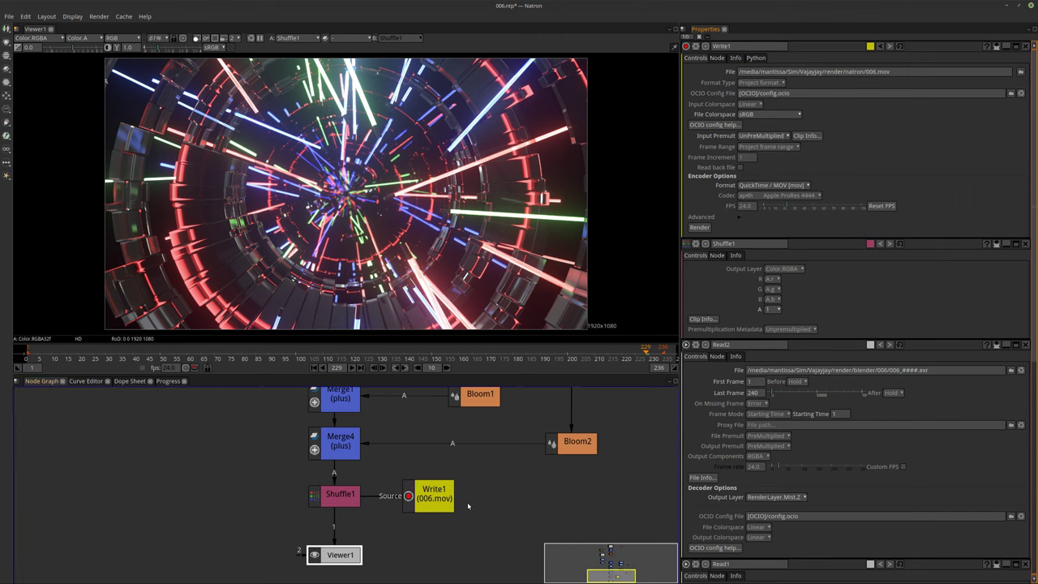
middle_click_drag(465, 498, 461, 482)
left_click(415, 481)
left_click(698, 227)
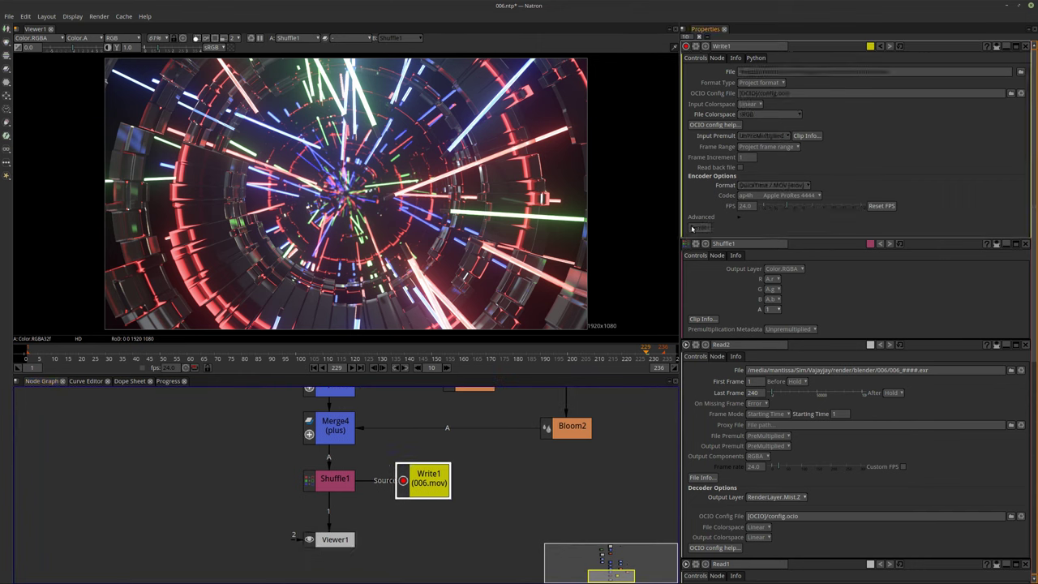
Step: In a new Text Editor document, write "loop is not 100% perfect... sue me :p" and, on the second line, "rec 709/sRGB gets me everytime hehe"
left_click(18, 578)
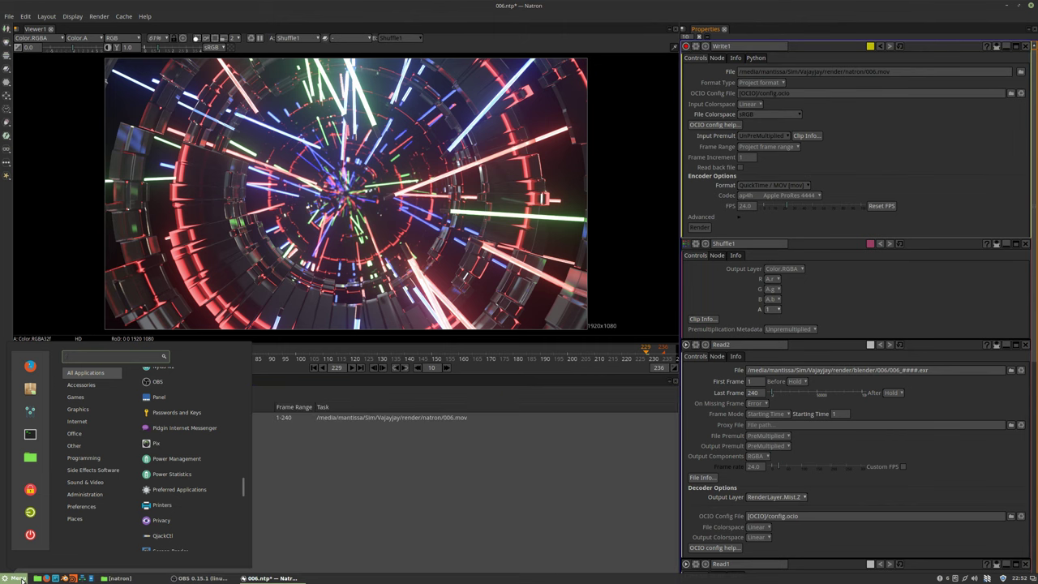
type("te")
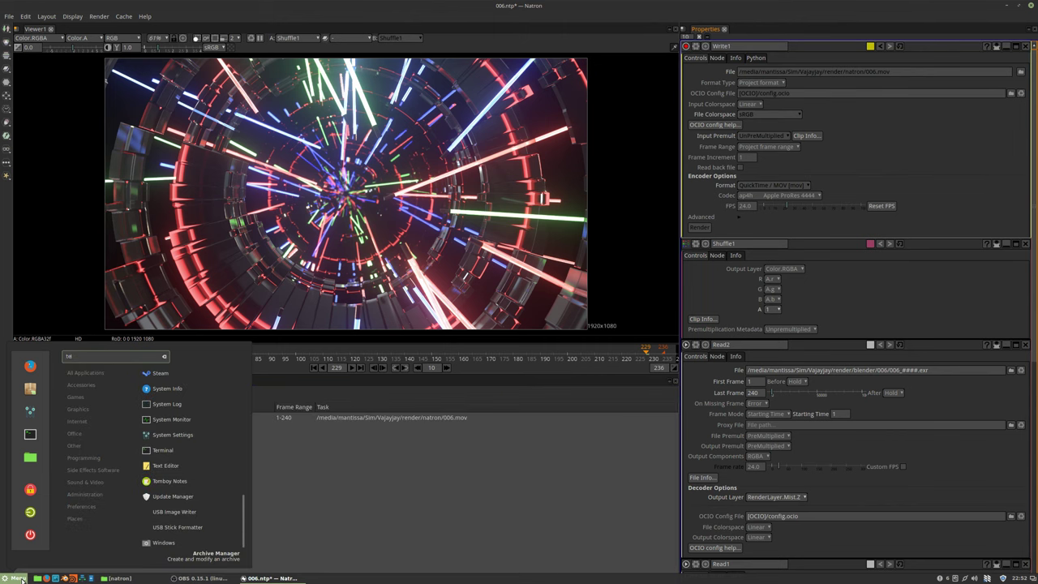
left_click(165, 467)
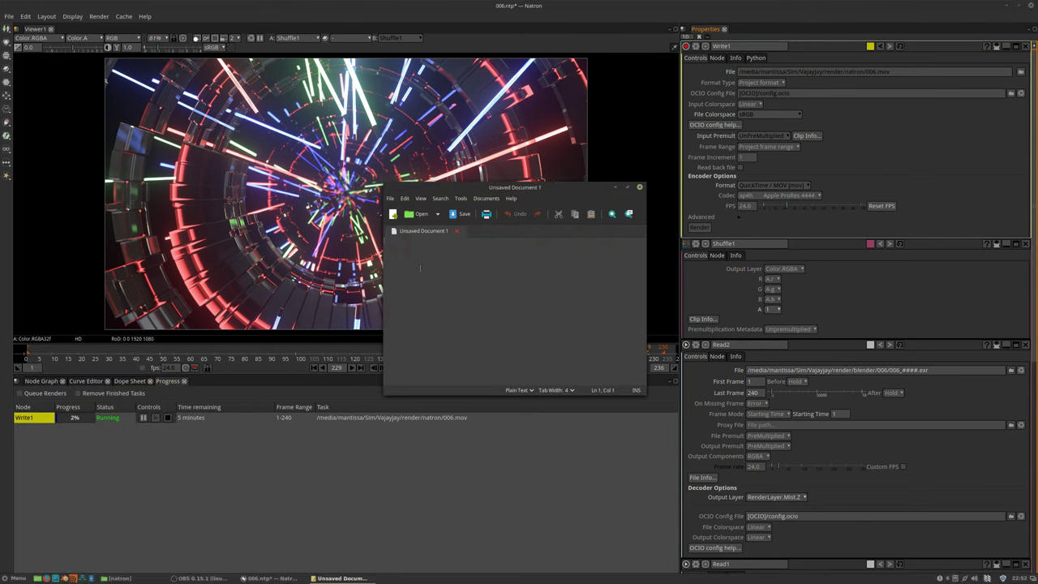
type("1")
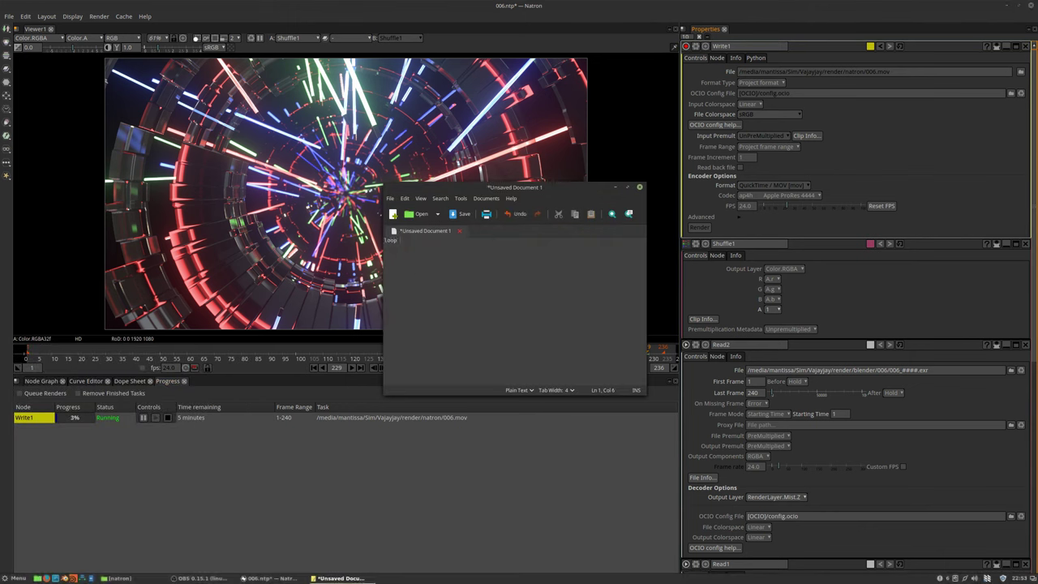
type("oop is not 100% perfect... see me :p")
key("Return")
type("rec 709/sRGB gats me everytime hehe.")
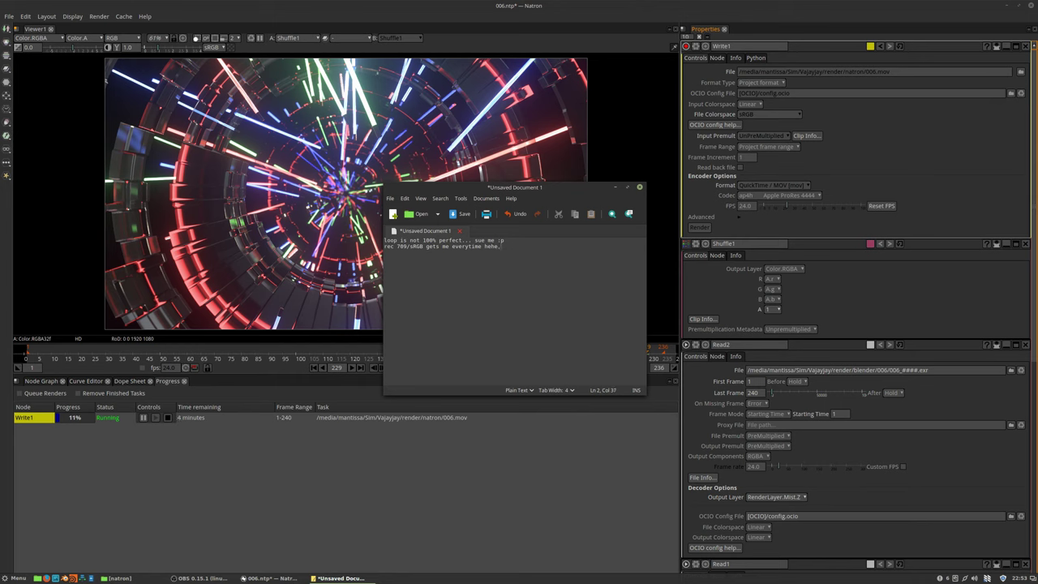
type(", shou")
Step: Close the text document without saving the note
left_click(638, 187)
left_click(460, 322)
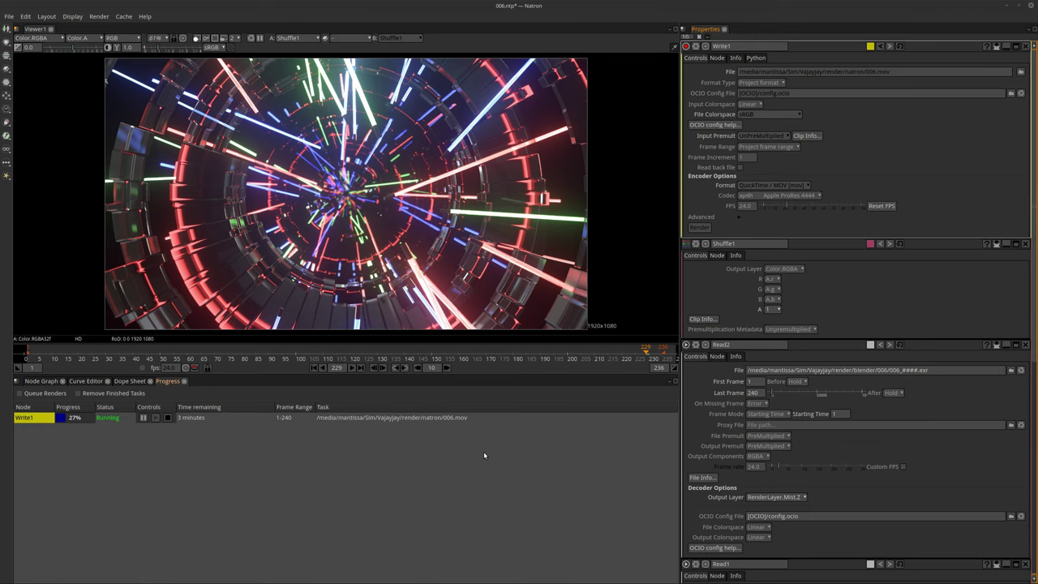
Step: Close all open node panels in the properties pane
left_click(699, 37)
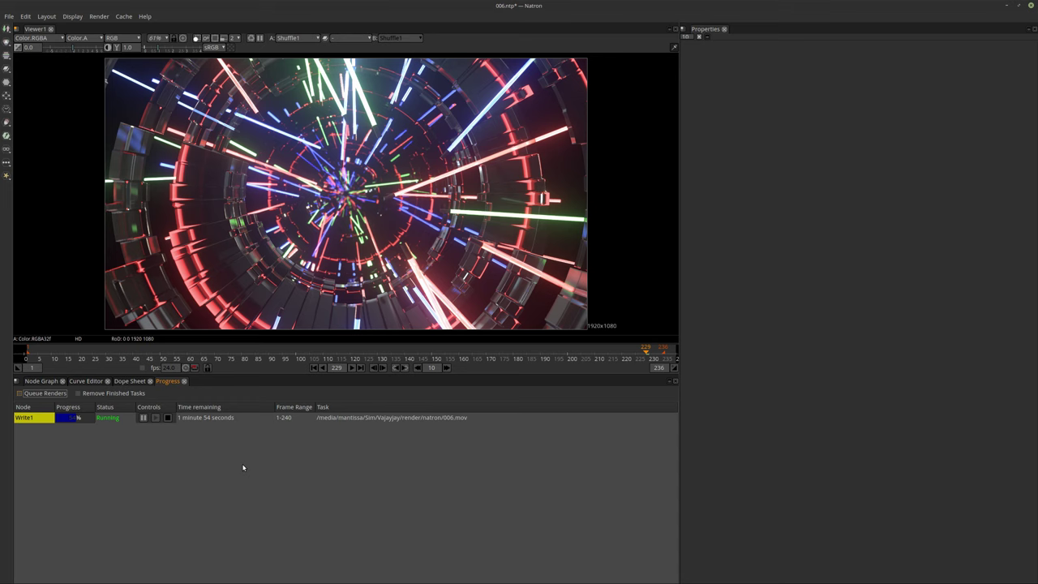
Step: Search the installed applications for "system" and launch System Monitor
key("super")
type("sys")
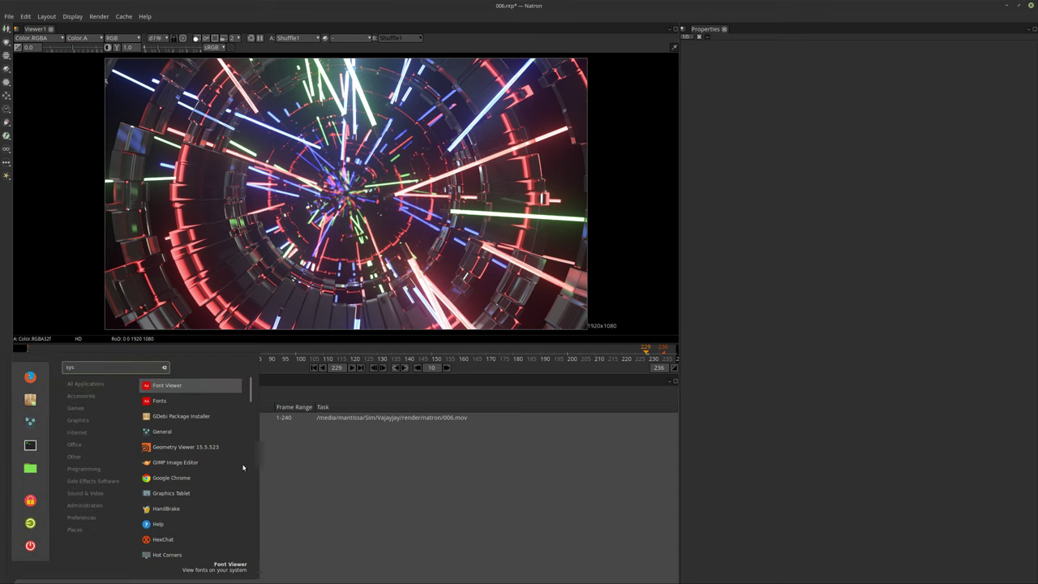
type("tem")
key("Down")
key("Down")
key("Down")
key("Down")
key("Down")
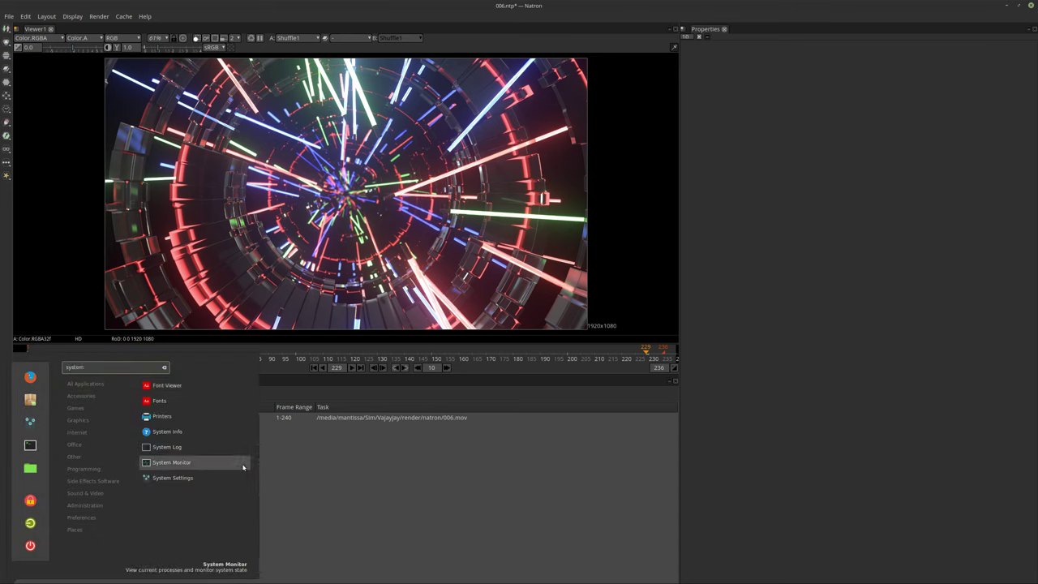
key("Return")
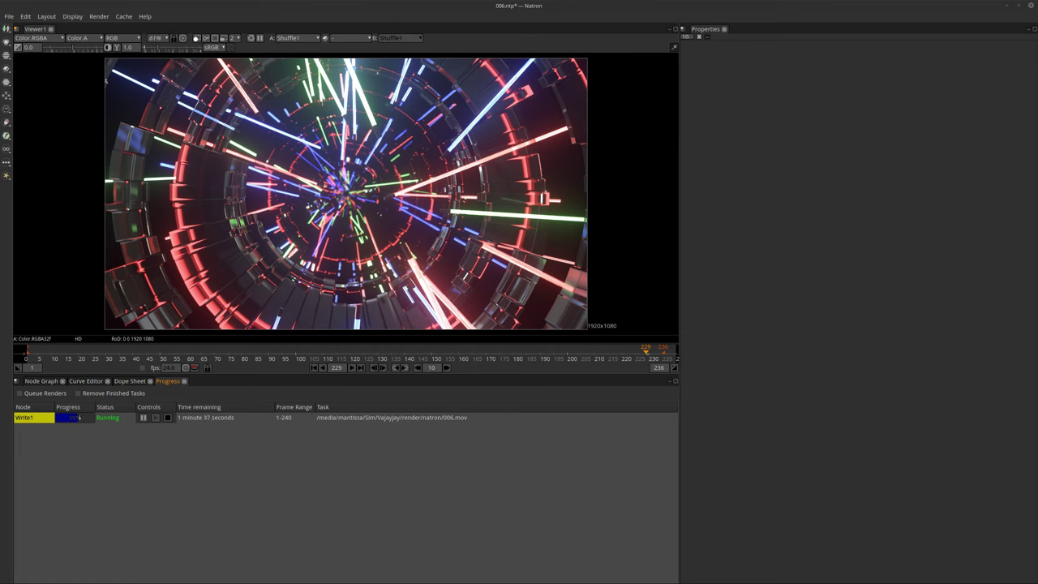
Step: In a new Text Editor document, write "obs is fighting with natron for CPU, so if the encoding is a little off, my apologies."
mouse_move(15, 580)
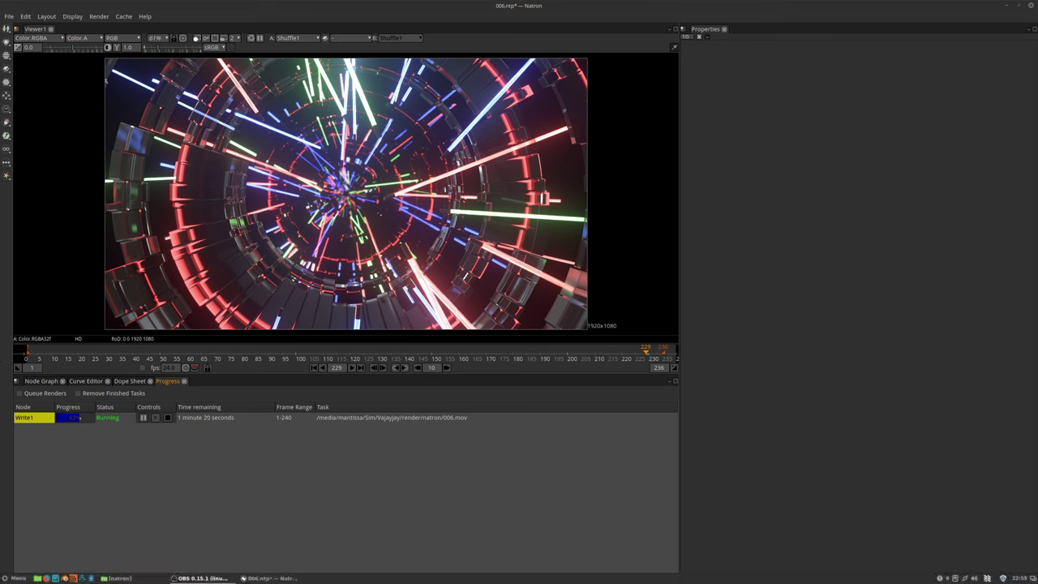
left_click(16, 578)
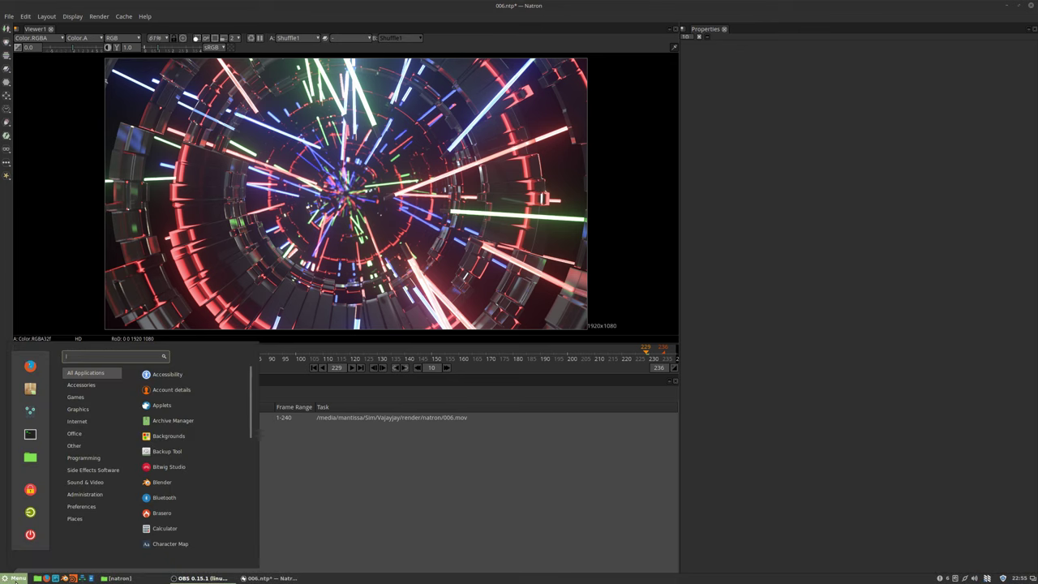
key("Down")
key("Return")
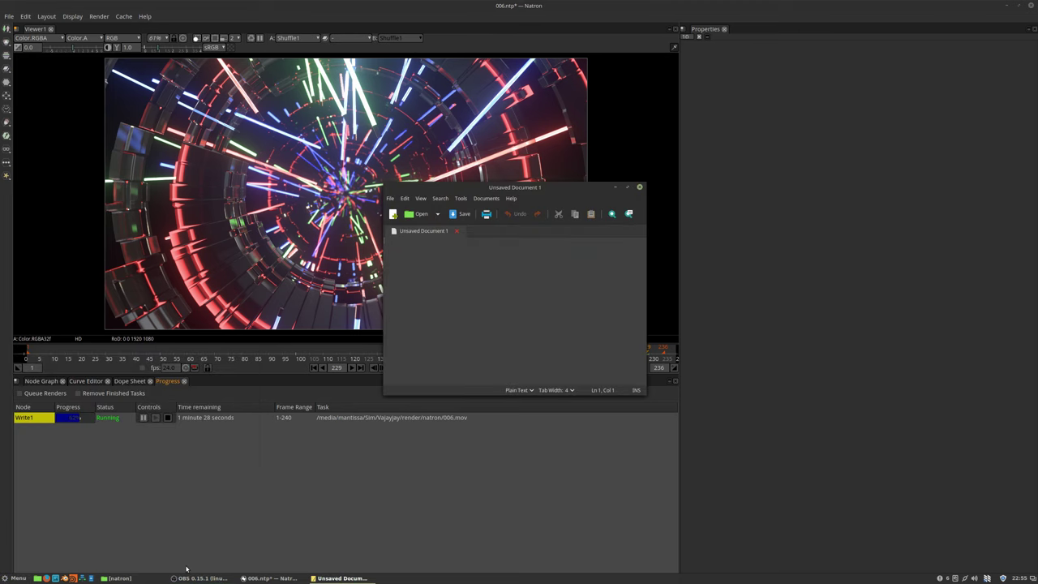
type("obs is fighting ")
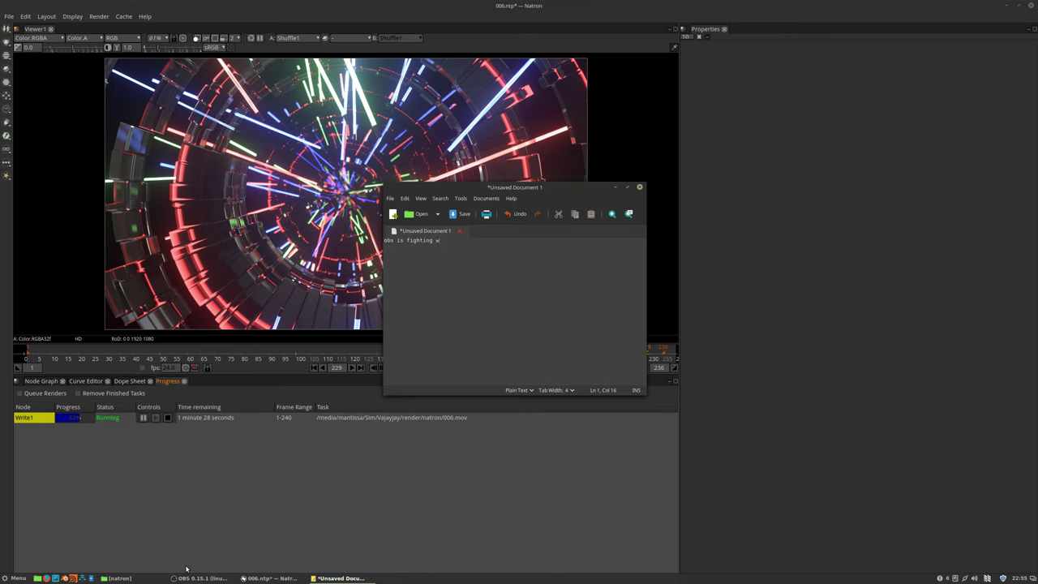
type("with natron for CPU, so if the encoding is a little off, my apolog")
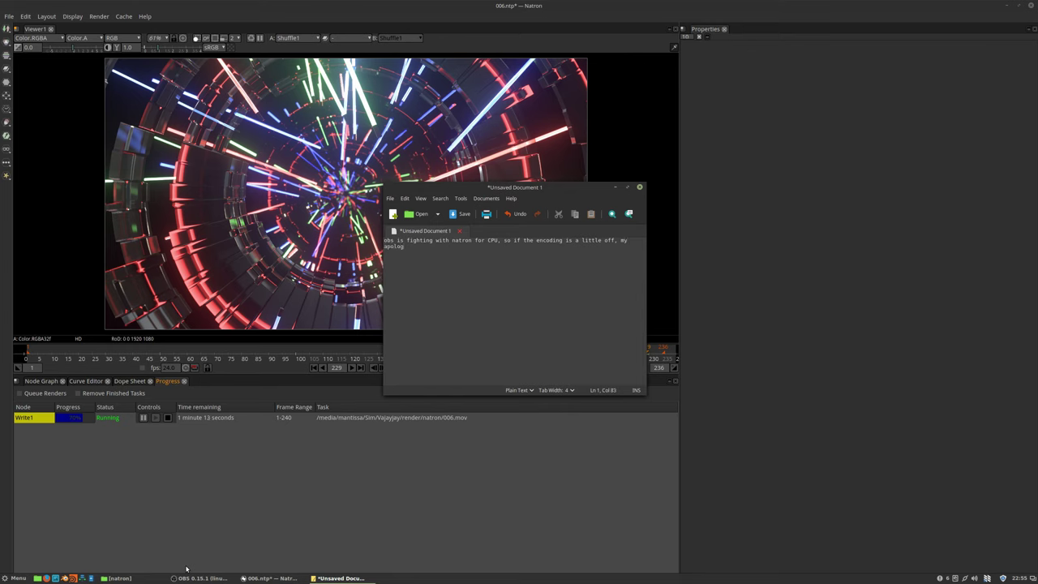
type("ies.")
Step: Add a second paragraph reading "Hope you enjoyed this first workflow video, if you'd like more of these let me know!"
key("Return")
type("Hope you enjoyed this first workflow")
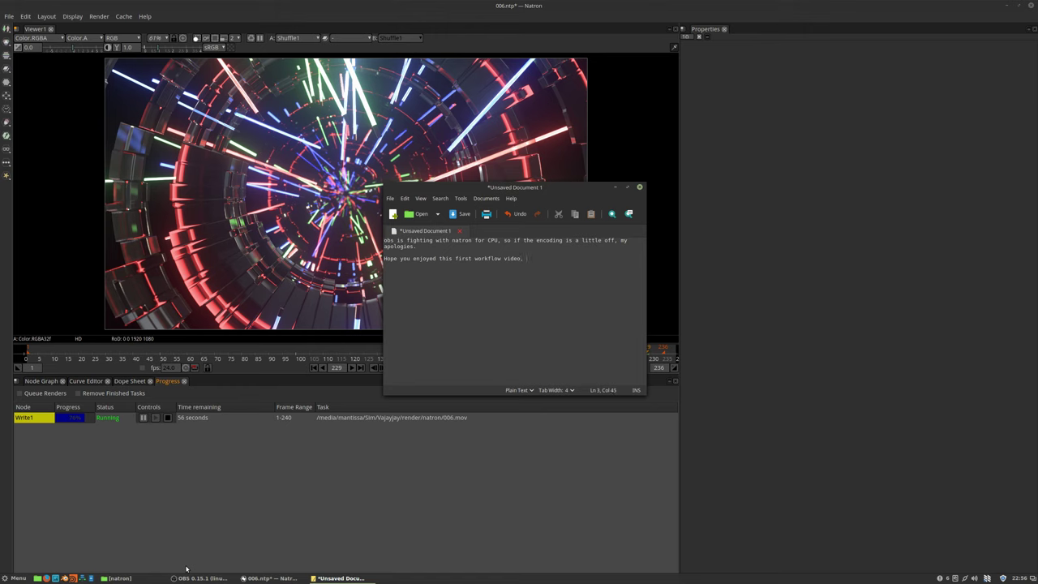
type("video, if you'd like more of these let me know!")
key("Return")
key("Return")
Step: Add separate paragraphs "I'd love to livestream if people are interested as well! :D", "Thanks for watching!" and "Cheers," followed by the author's initial
type("I'd love to livestream if people")
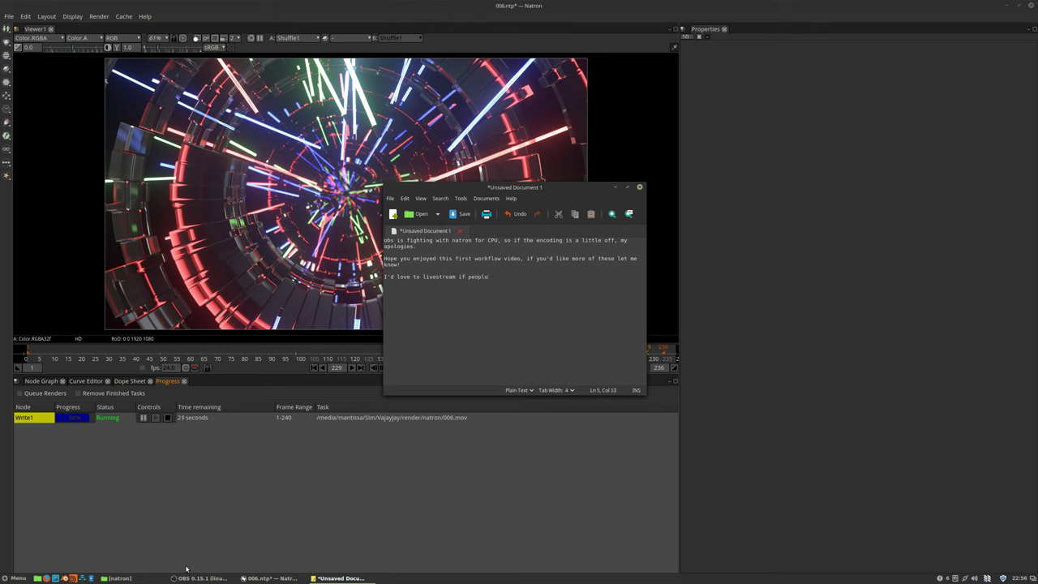
type(" are interested as well! :D")
key("ctrl+Home")
type("Thanks for watching!")
key("Return")
type(",")
key("Return")
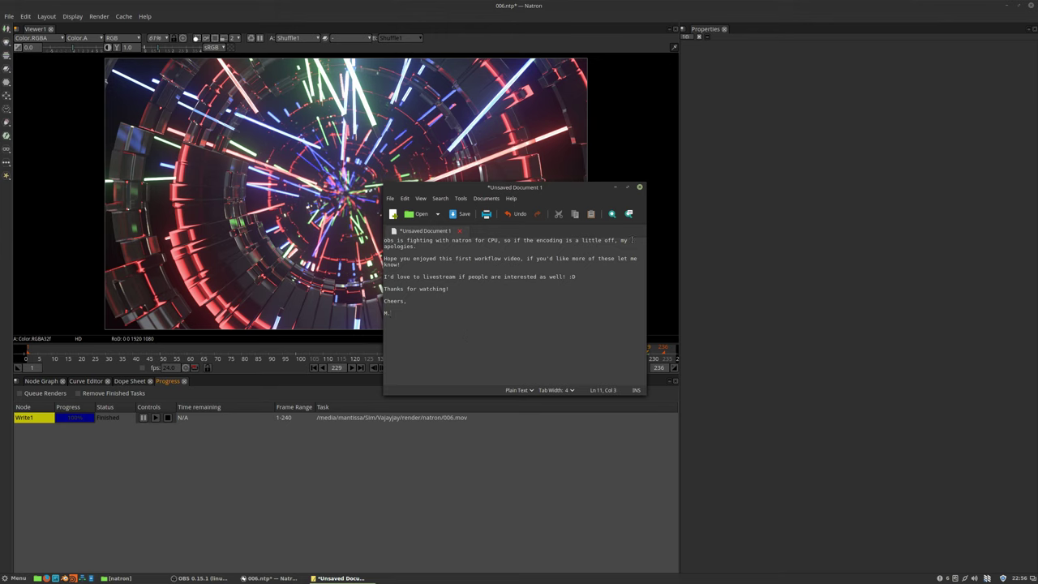
Step: Close the farewell note without saving it
left_click(640, 188)
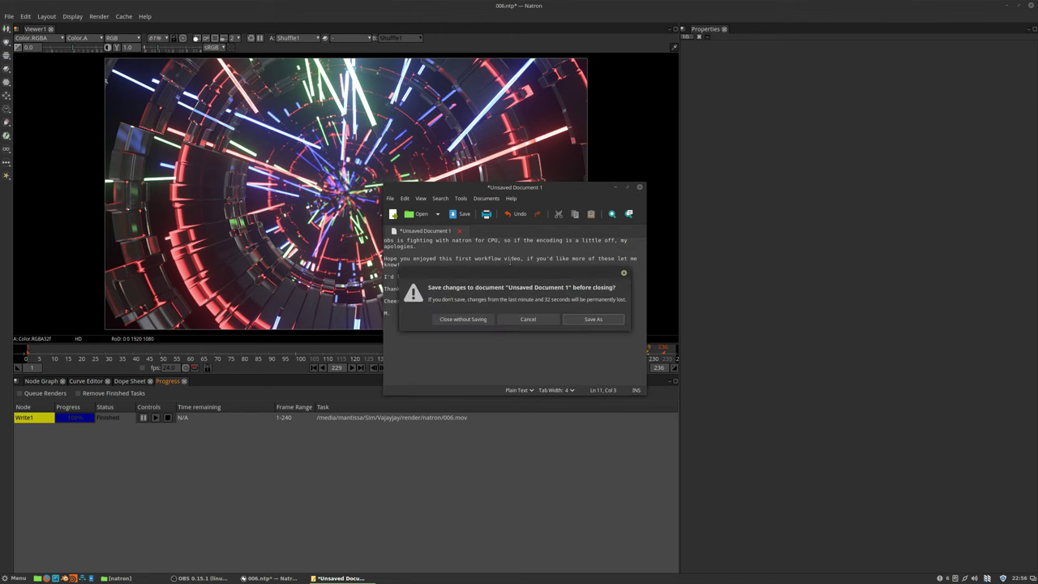
left_click(455, 319)
Step: Play the re-rendered 006.mov from the natron folder in SMPlayer and switch the playback from full screen to a window
mouse_move(253, 580)
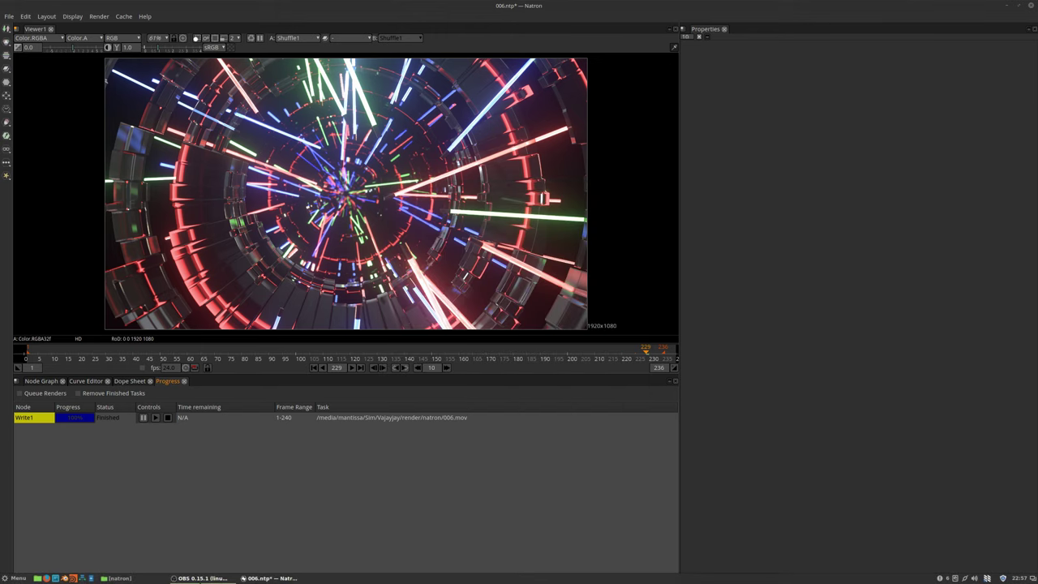
left_click(128, 577)
double_click(343, 190)
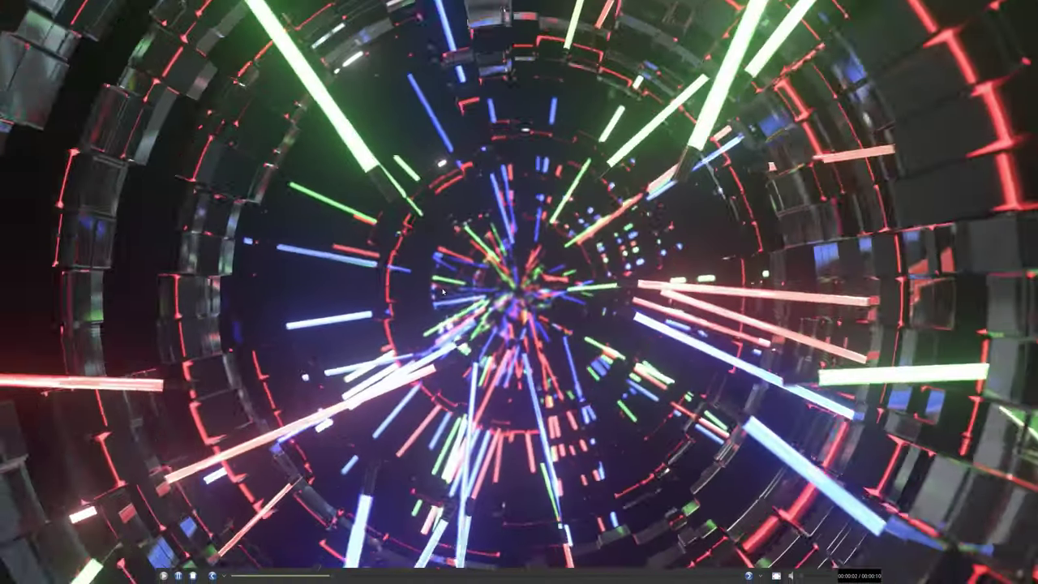
double_click(442, 290)
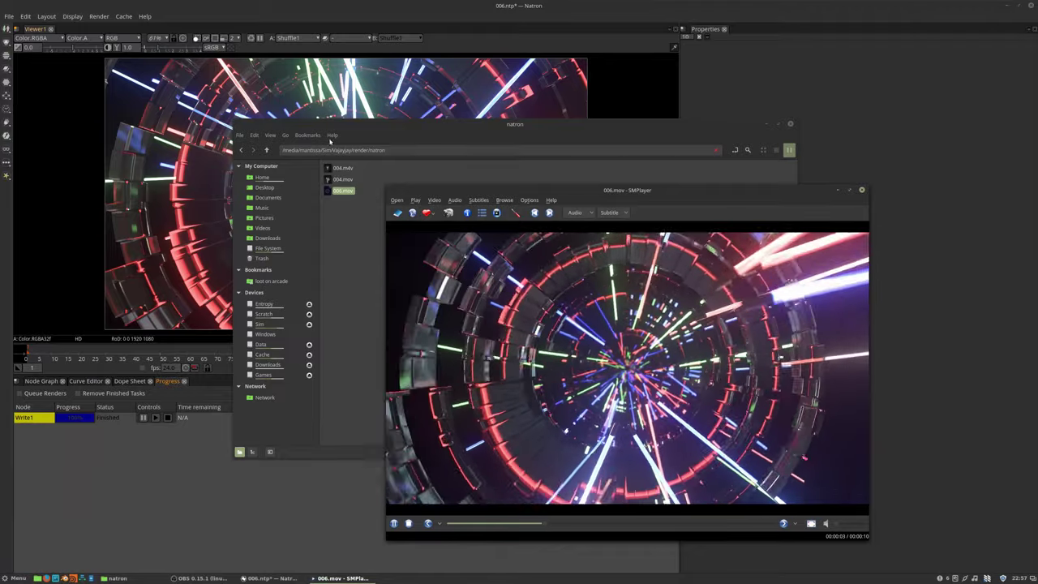
Step: Look through the player's playback options, including A-B section, and watch 006.mov in full screen
left_click(434, 200)
mouse_move(414, 200)
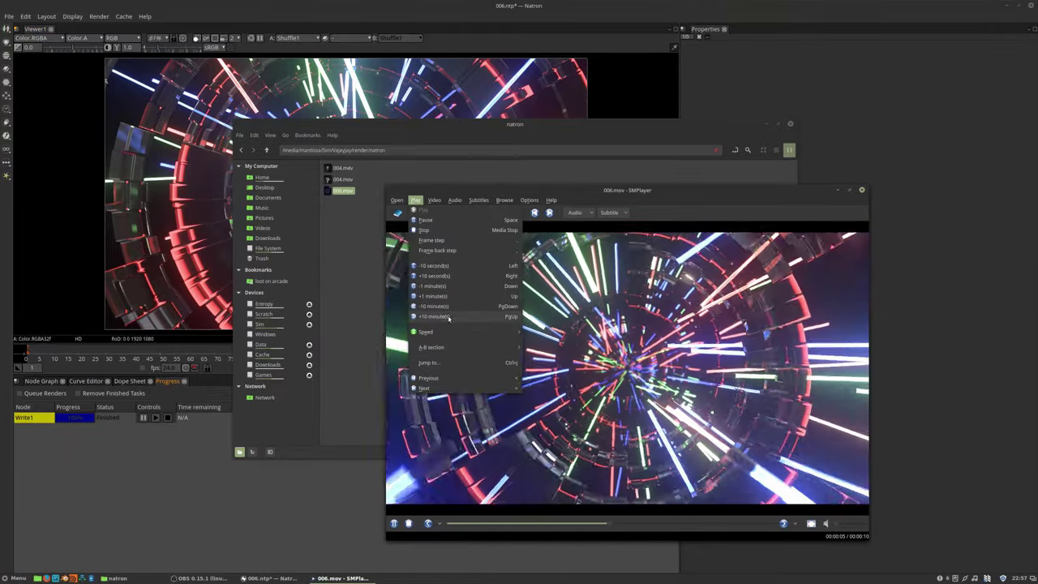
mouse_move(456, 349)
left_click(571, 382)
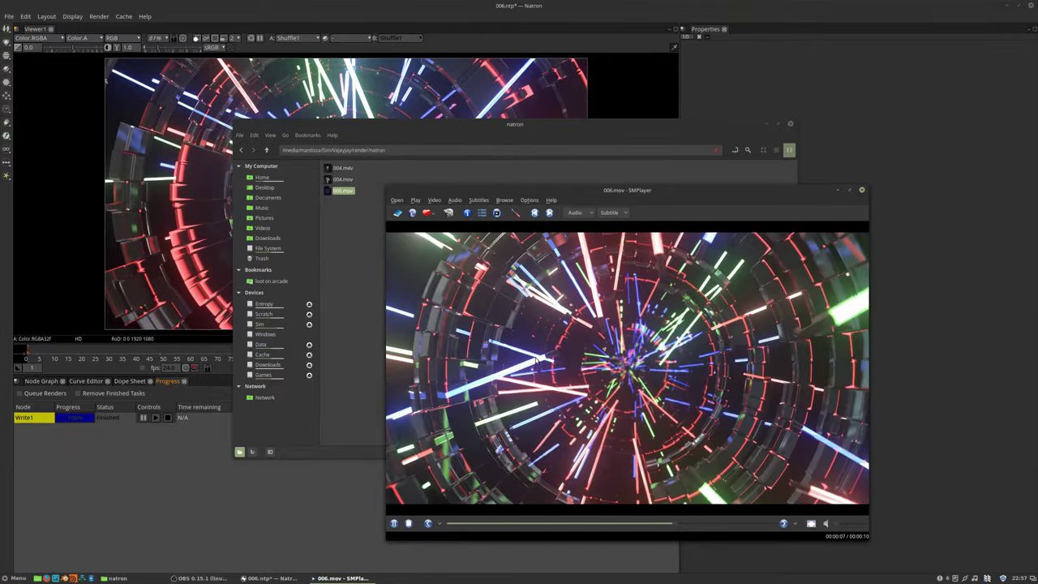
double_click(455, 259)
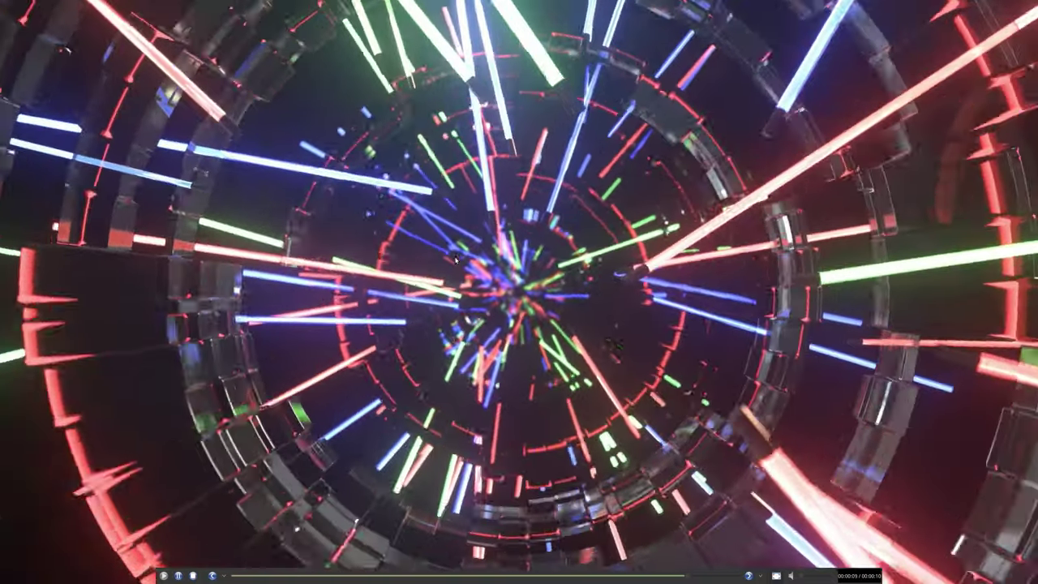